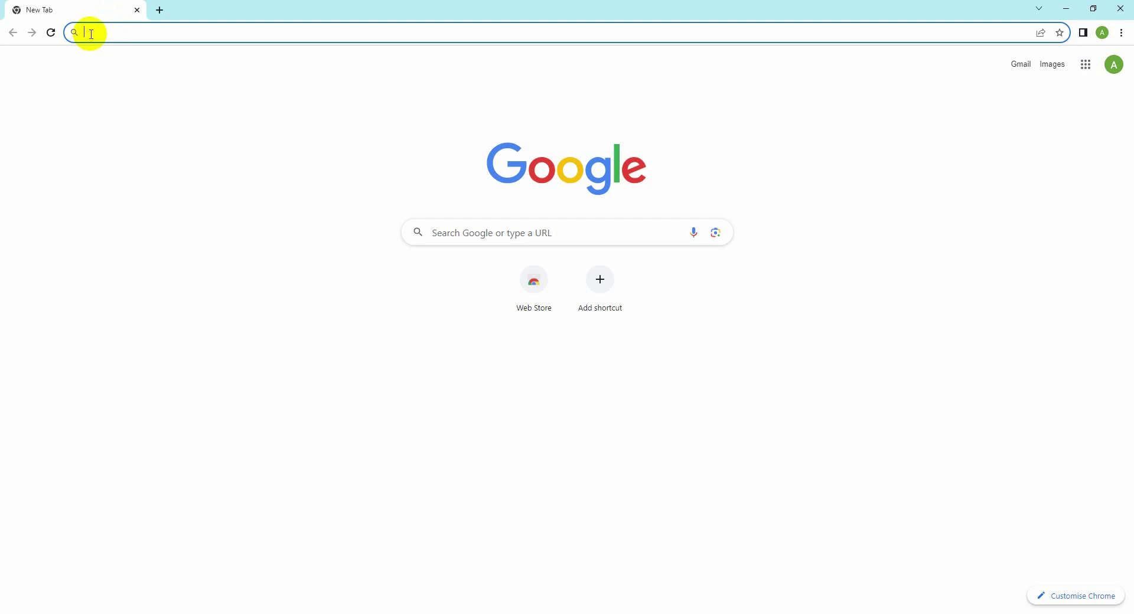
# Step: Search Google for 'google ads' and open the 'Google Ads - Get Customers and Sell More' result
pyautogui.click(92, 33)
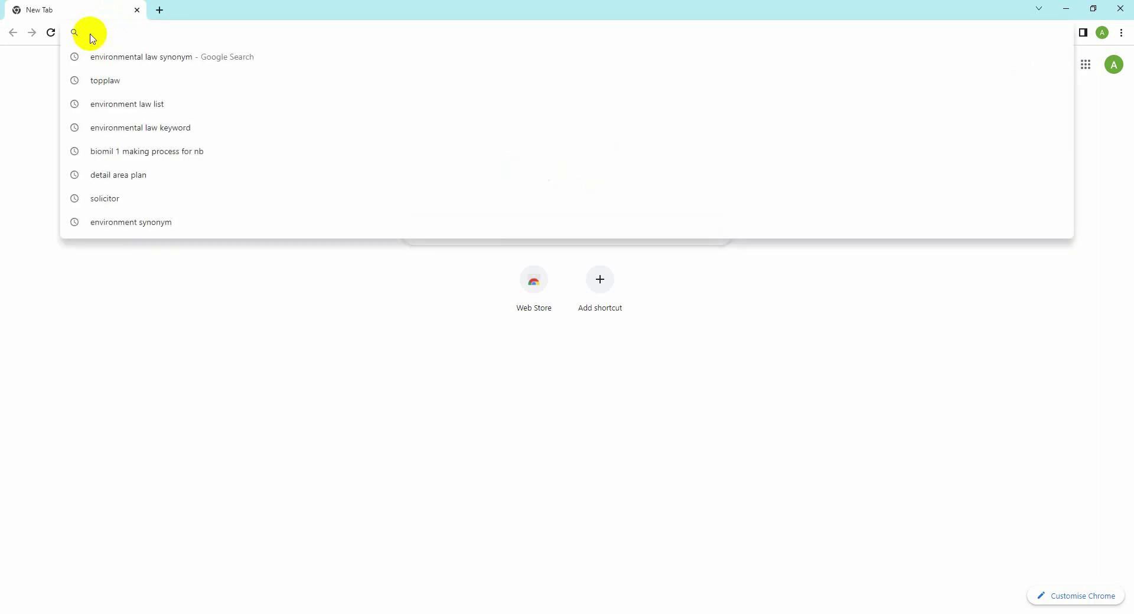
pyautogui.write('google')
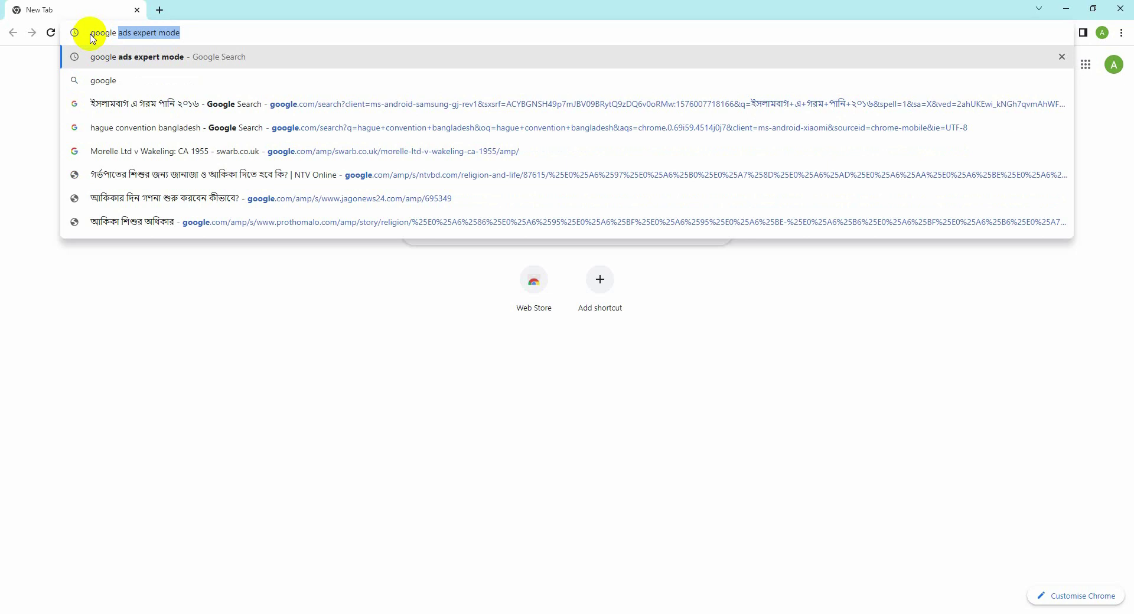
pyautogui.write(' ad')
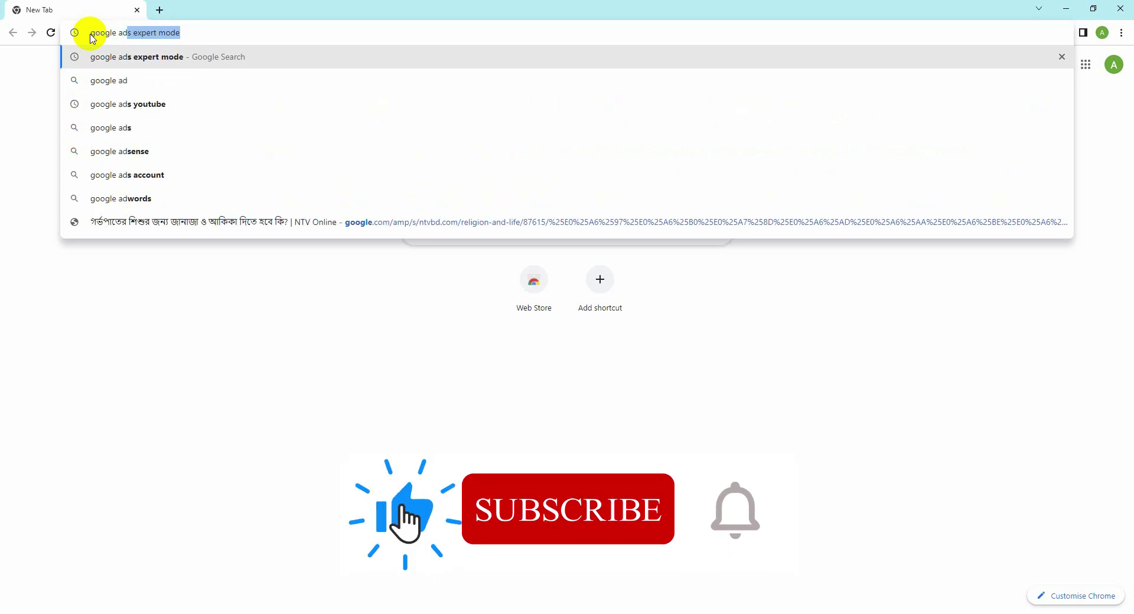
pyautogui.write('s')
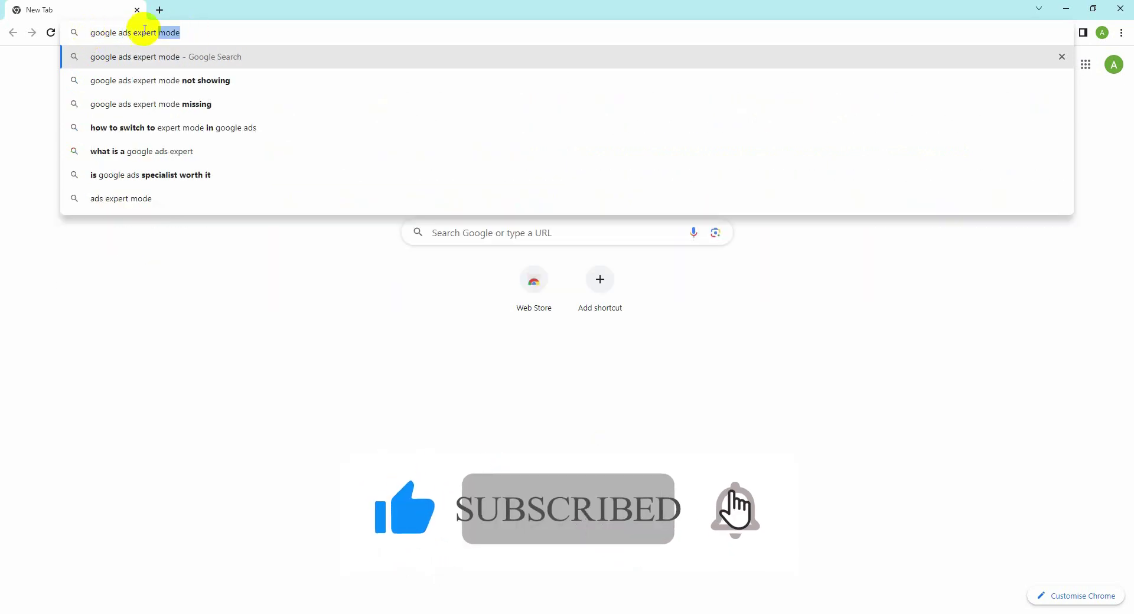
pyautogui.press('Delete')
pyautogui.press('Return')
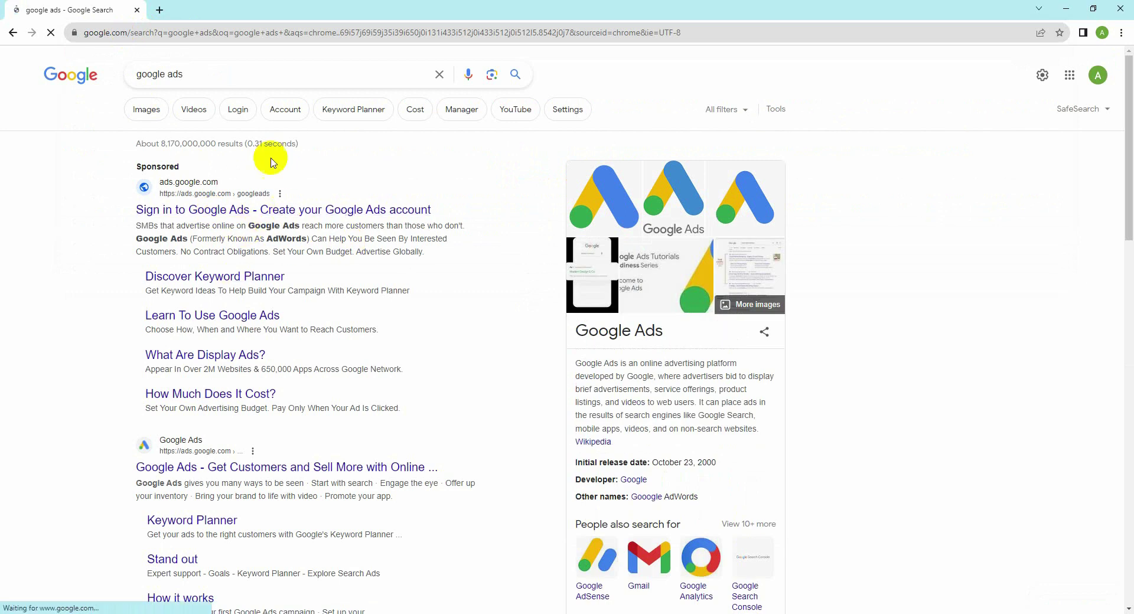
pyautogui.scroll(-2, 183, 252)
pyautogui.scroll(2, 192, 248)
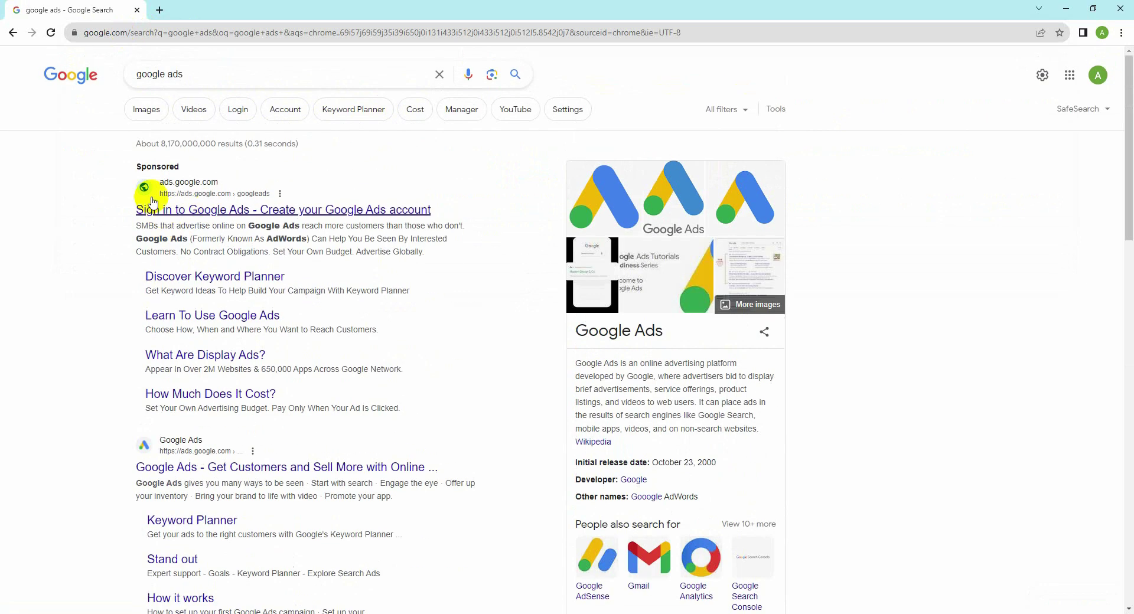
pyautogui.click(169, 189)
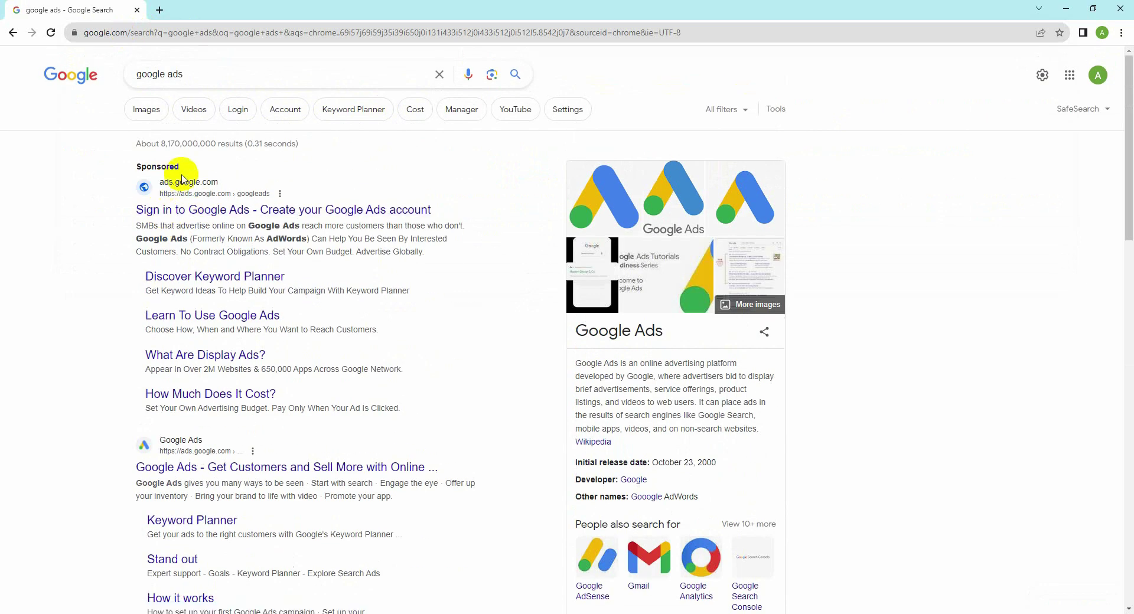
pyautogui.scroll(-2, 182, 179)
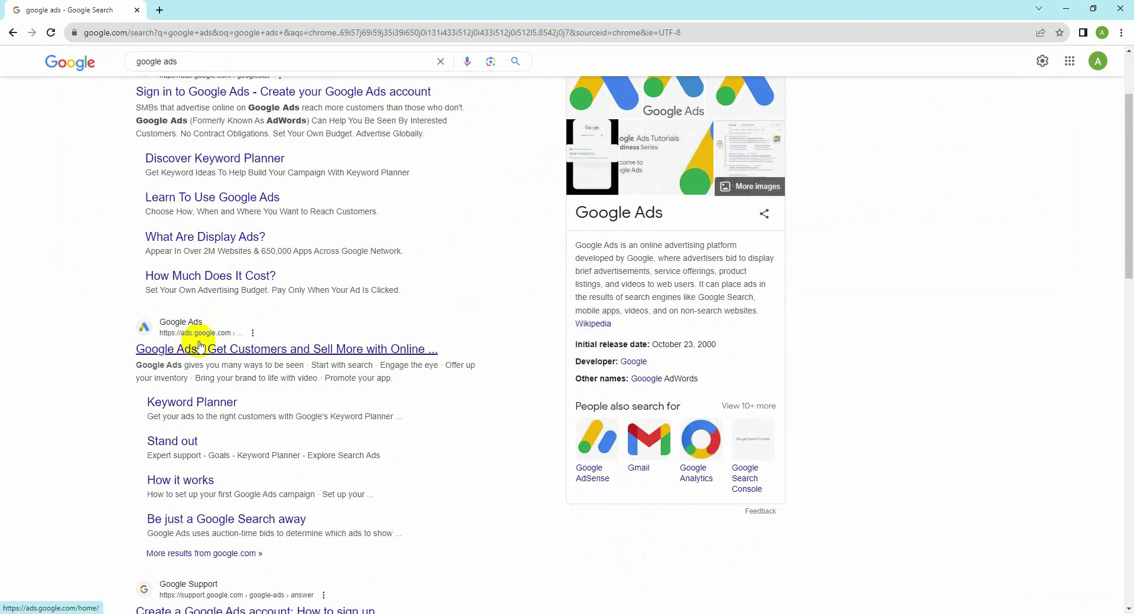
pyautogui.click(219, 350)
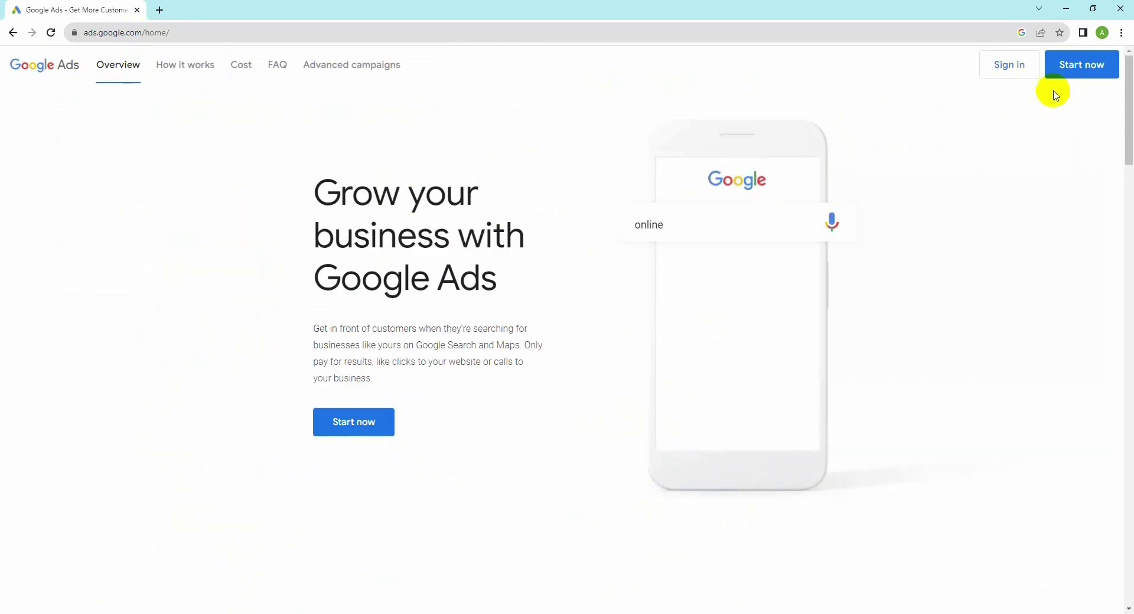
# Step: Sign in to Google Ads and continue into the new account setup
pyautogui.click(1005, 67)
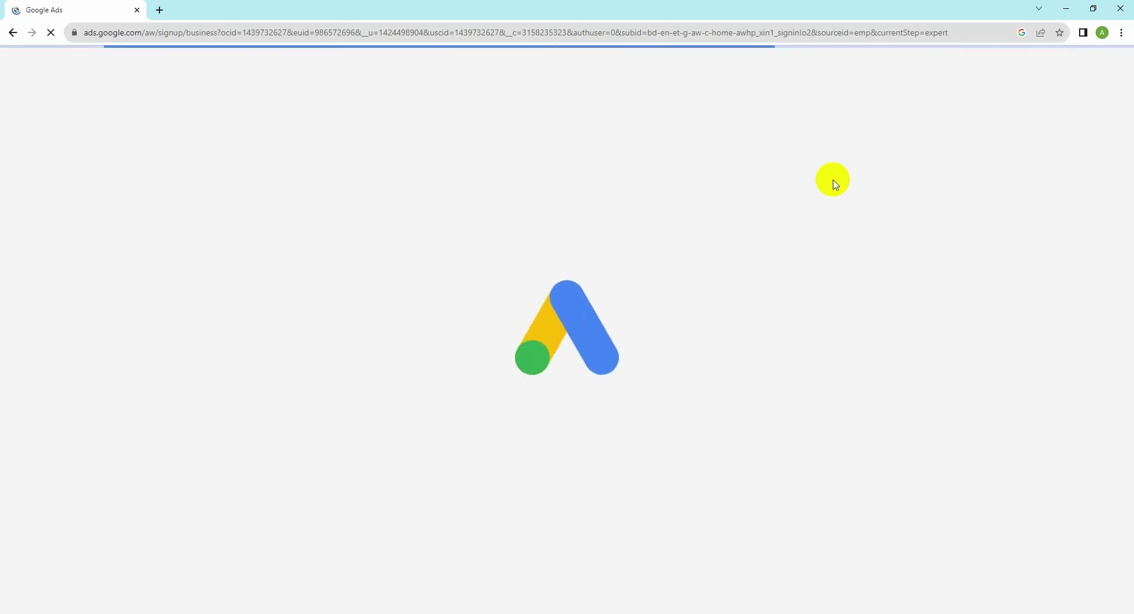
pyautogui.click(732, 414)
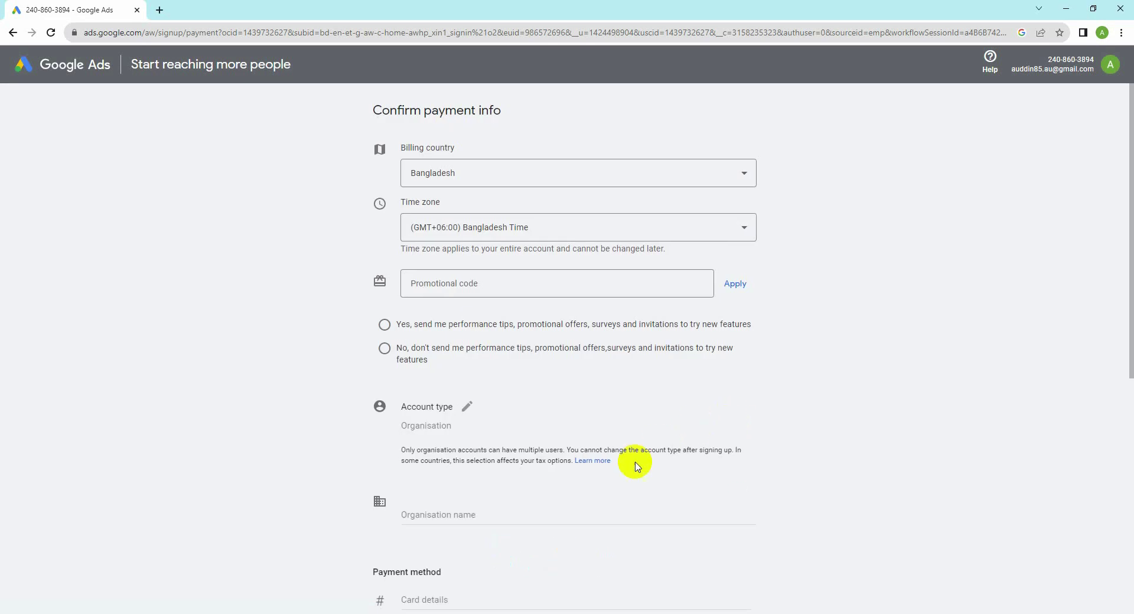
pyautogui.scroll(-5, 618, 471)
pyautogui.scroll(-2, 618, 470)
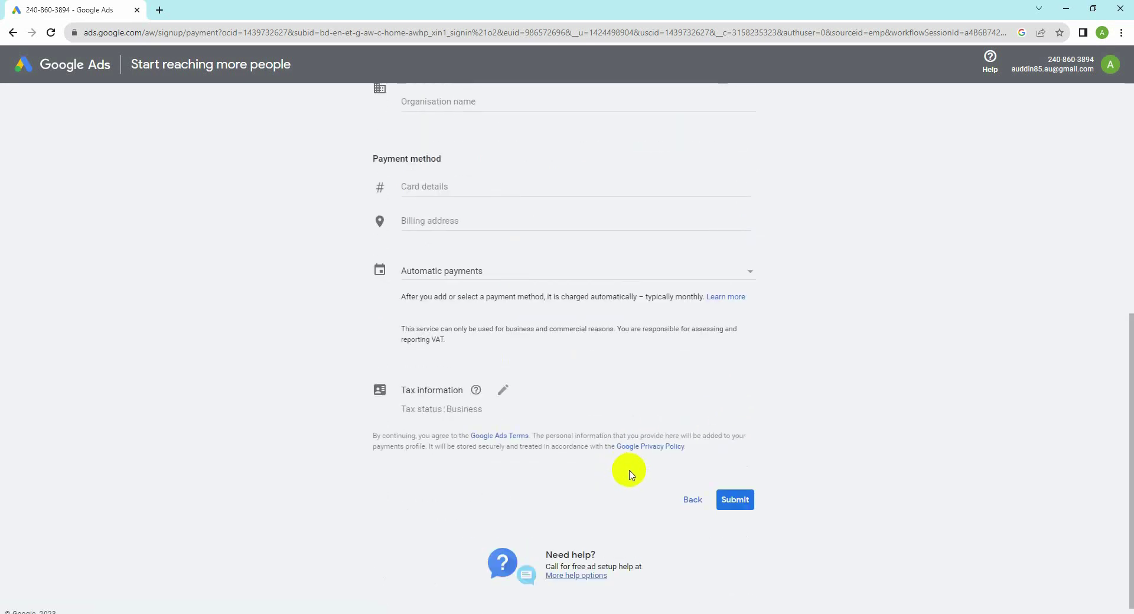
pyautogui.scroll(-1, 649, 479)
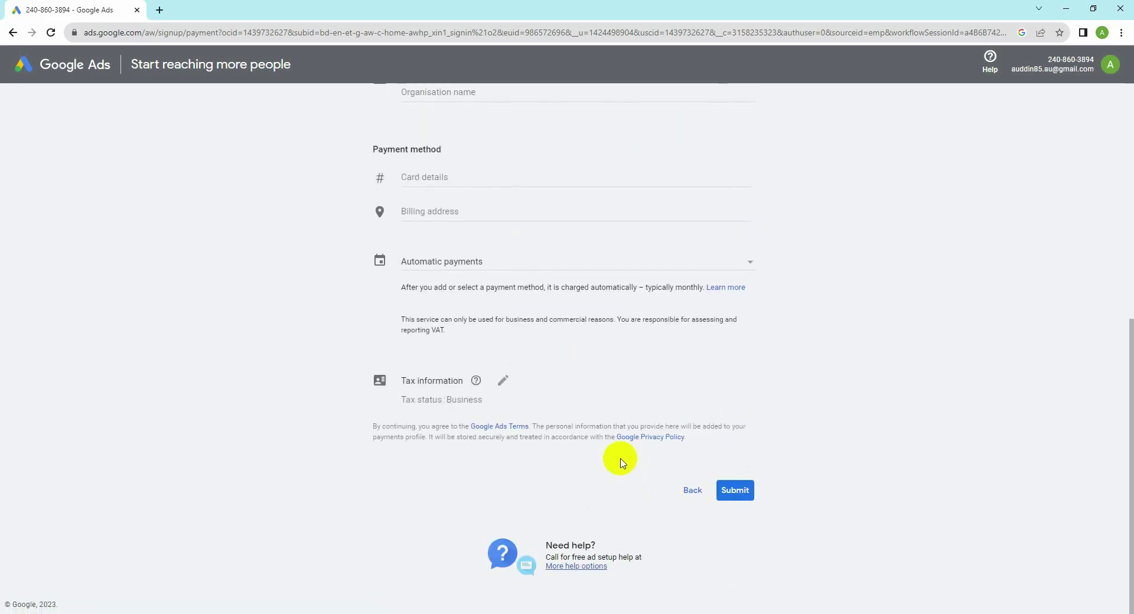
pyautogui.scroll(7, 620, 463)
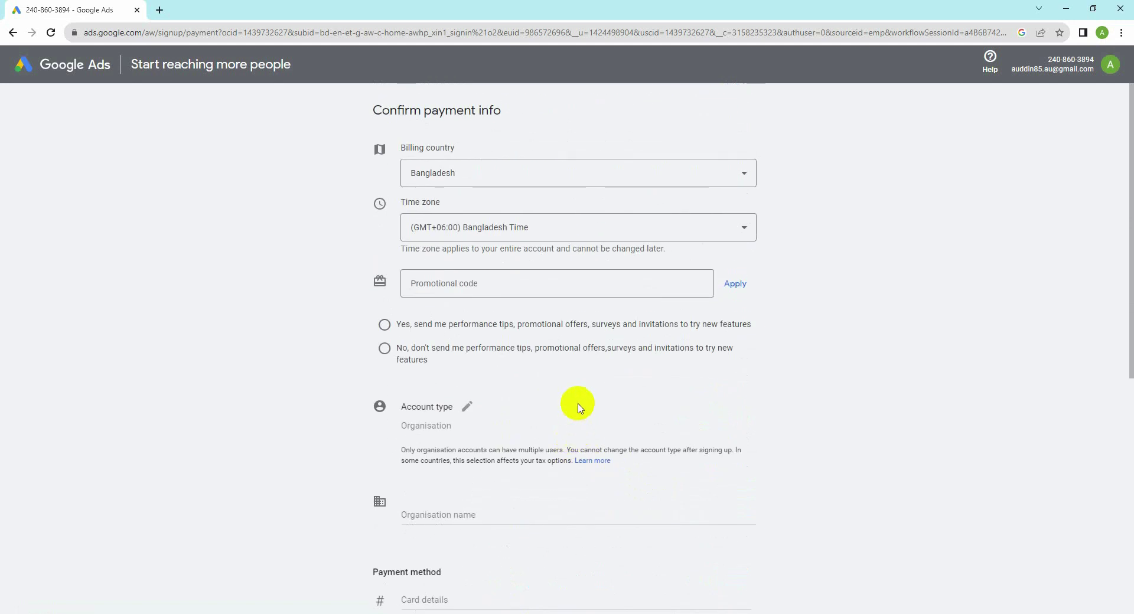
pyautogui.scroll(-6, 543, 402)
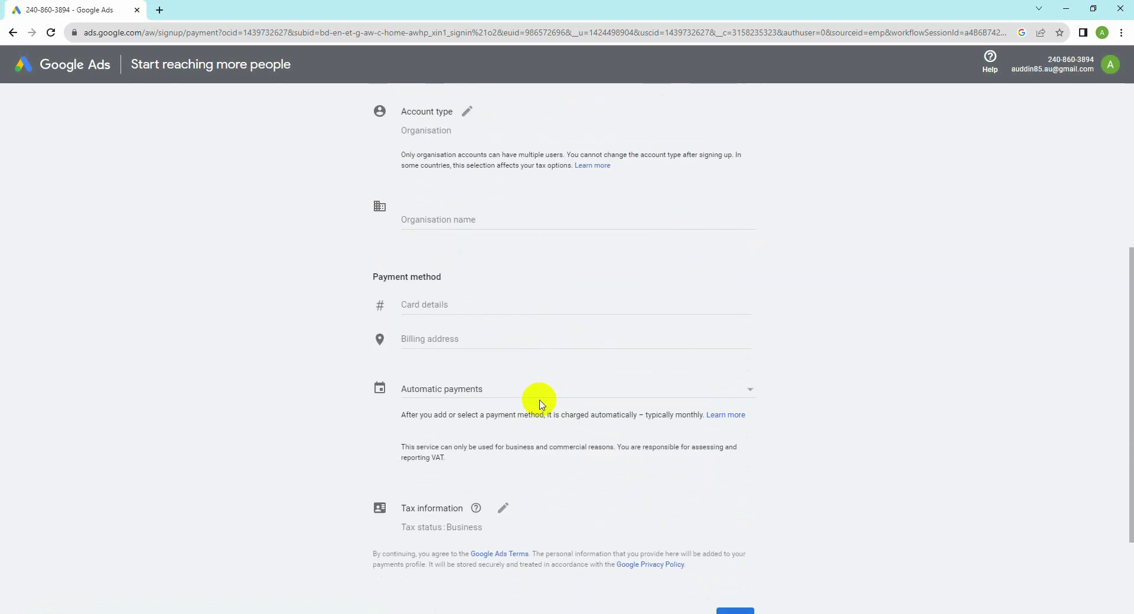
pyautogui.scroll(-1, 540, 405)
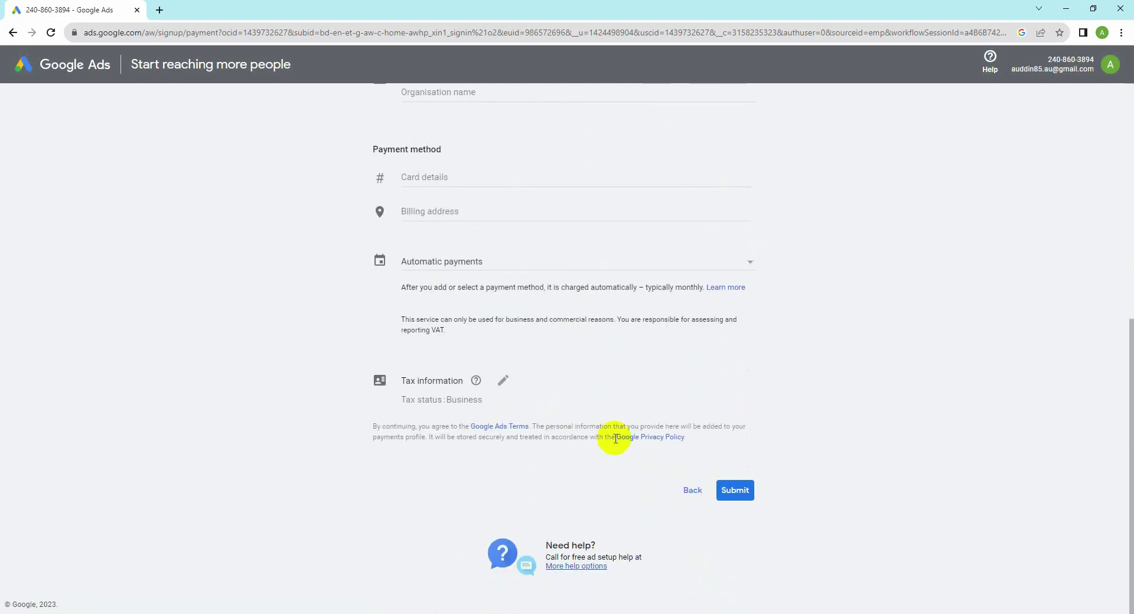
# Step: Back out of the payment step to business information, then close the unfinished signup window
pyautogui.click(13, 33)
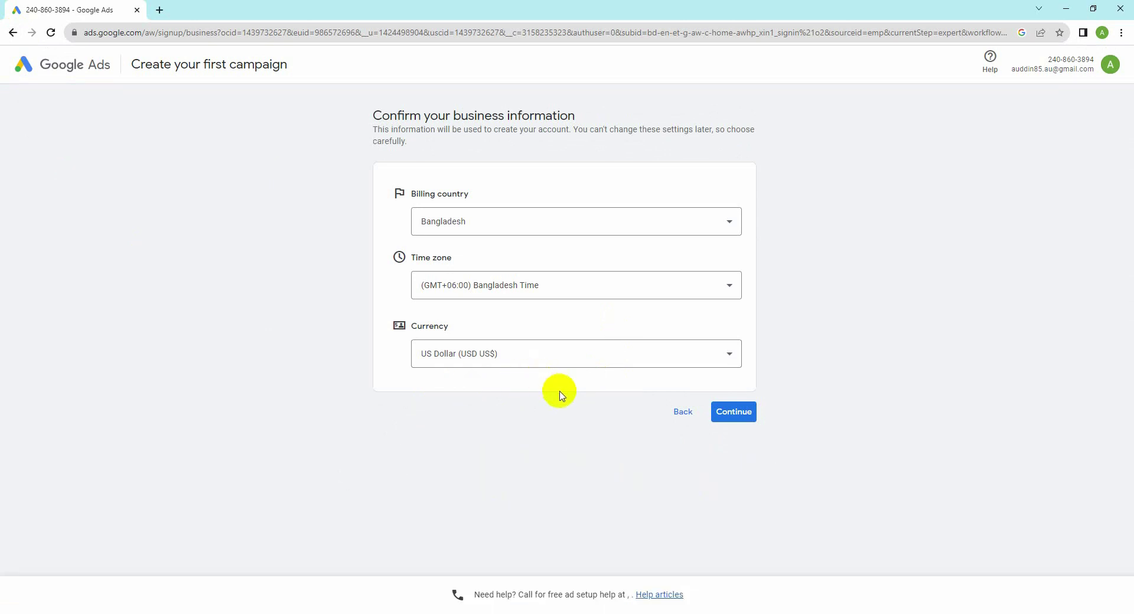
pyautogui.click(683, 413)
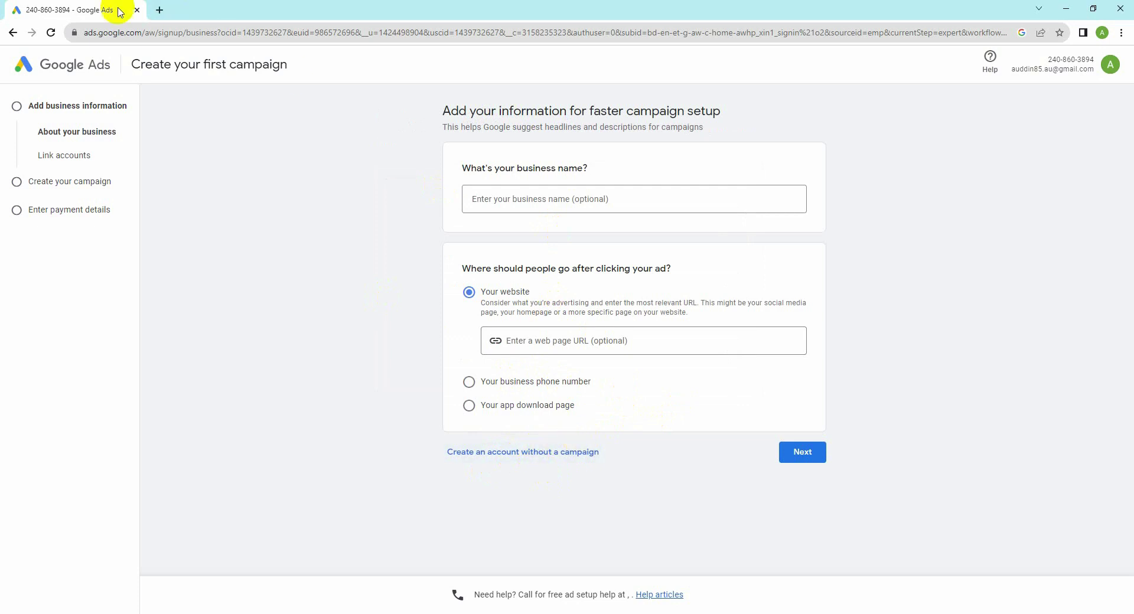
pyautogui.click(137, 10)
pyautogui.click(138, 32)
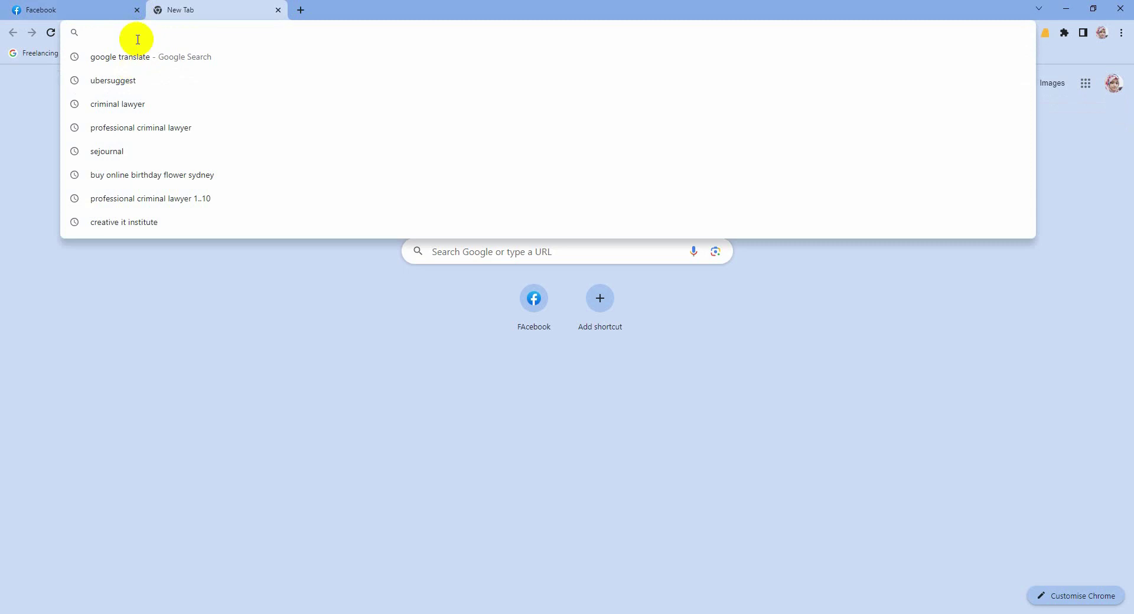
# Step: Search 'google ad', open Google Ads to reach the empty Campaigns page, and show Chrome profiles
pyautogui.write('googl')
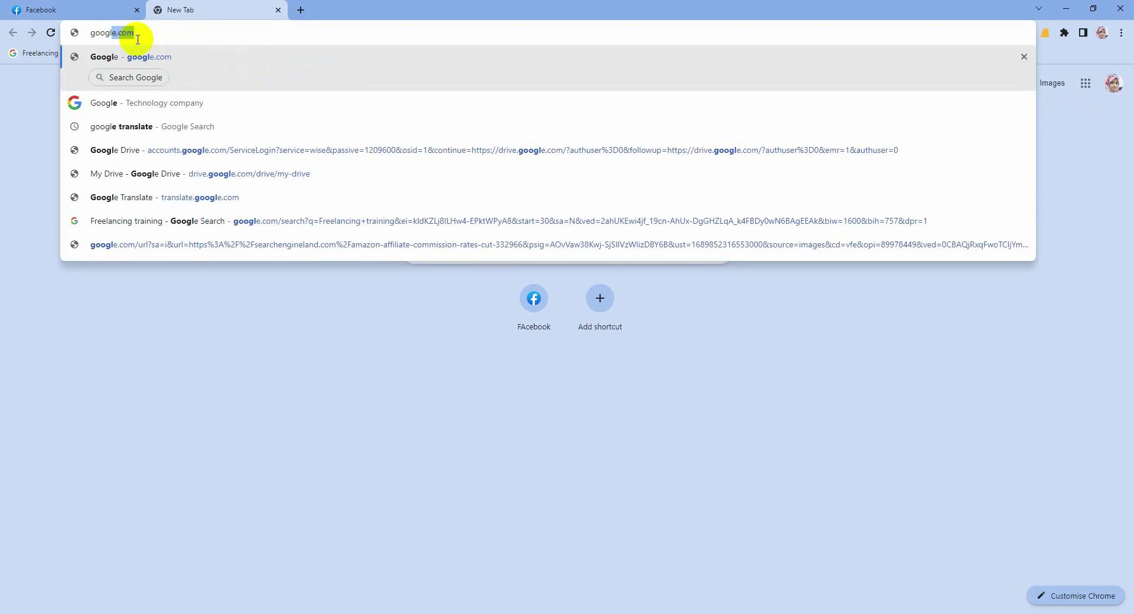
pyautogui.write('e ad')
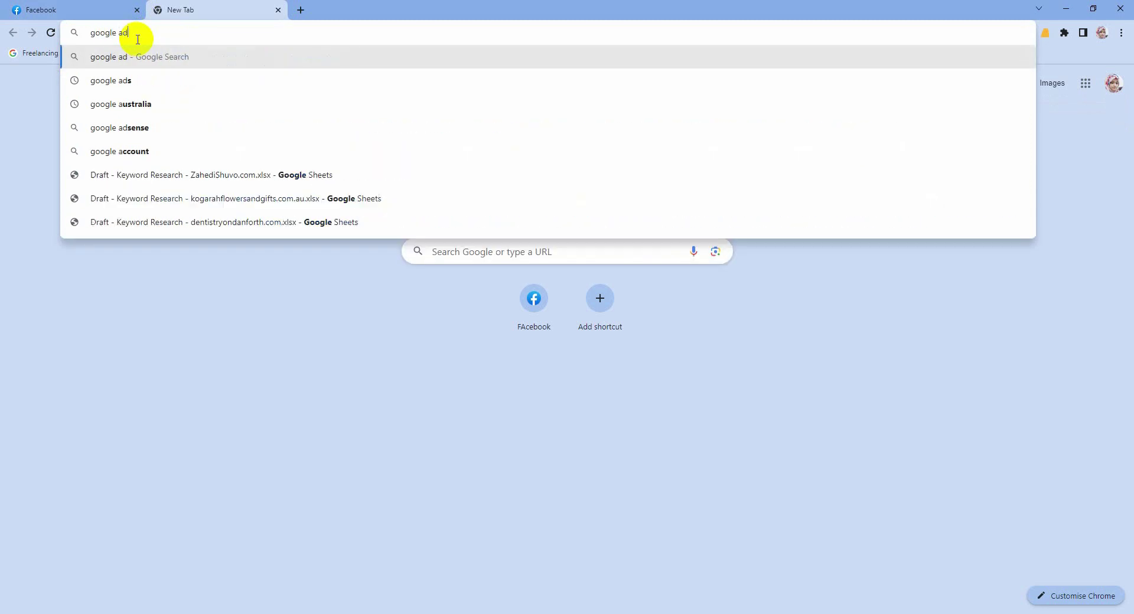
pyautogui.press('Return')
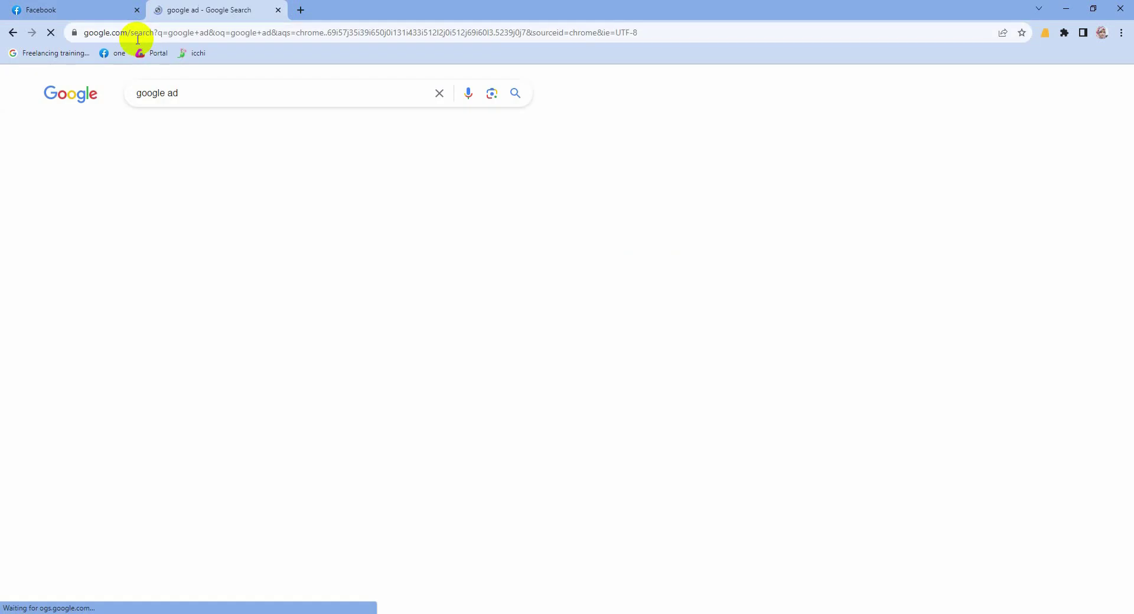
pyautogui.scroll(-3, 248, 331)
pyautogui.click(231, 310)
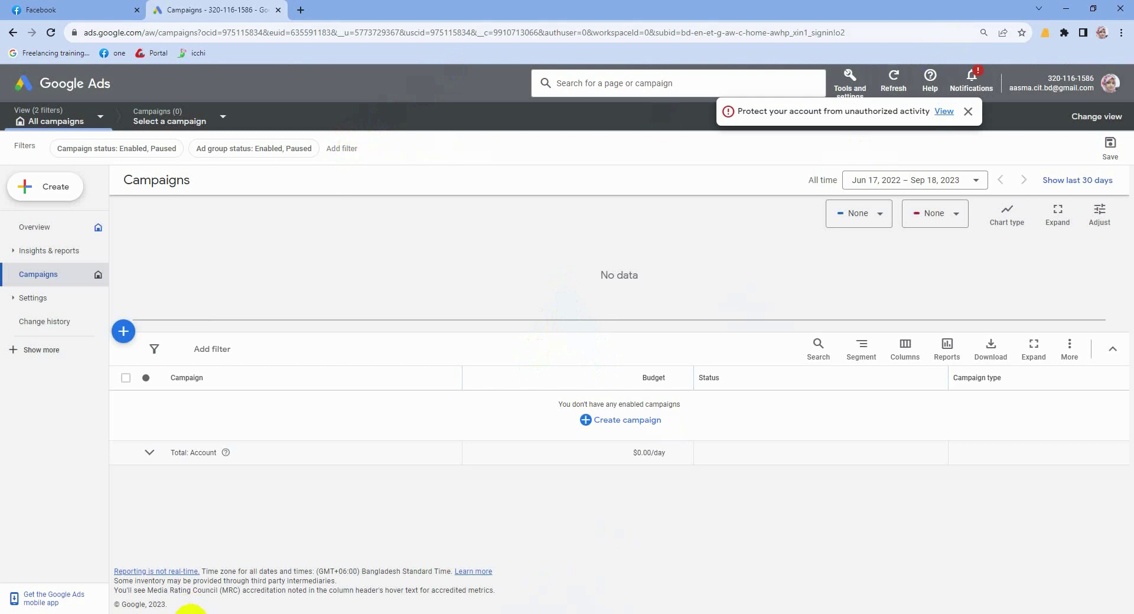
pyautogui.moveTo(190, 612)
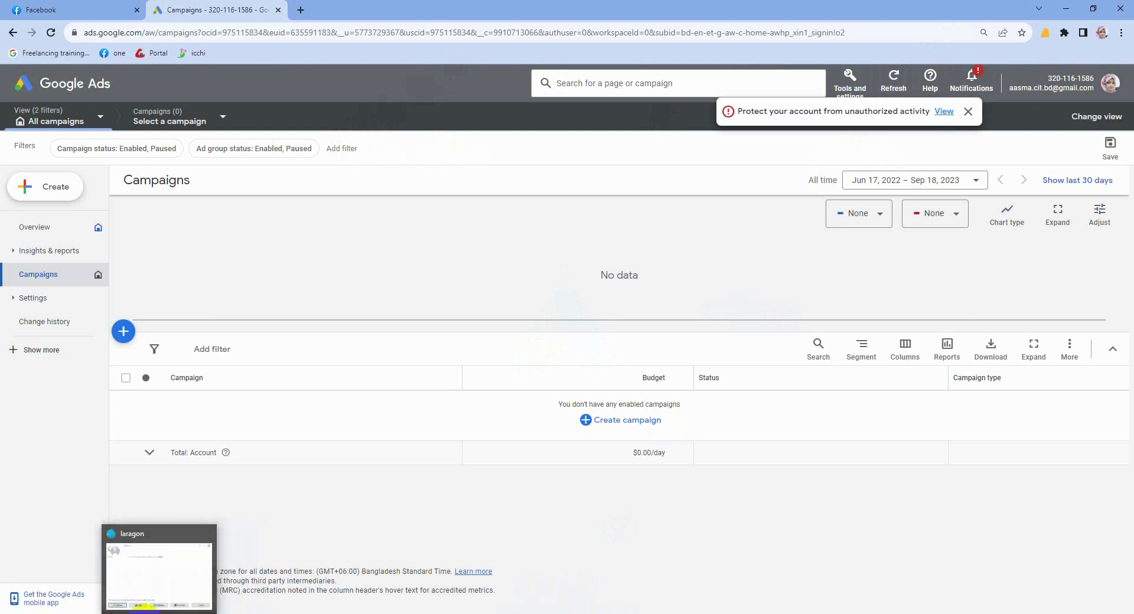
pyautogui.click(1103, 33)
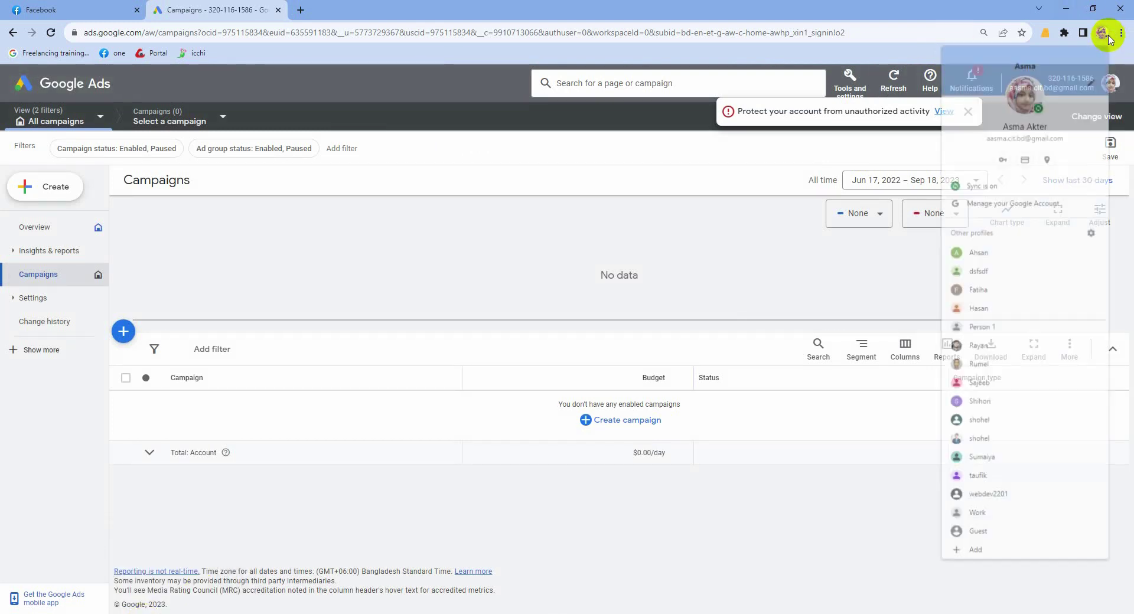
# Step: Switch to another Chrome profile, rerun the 'google ads' search and open the Google Ads site
pyautogui.click(978, 253)
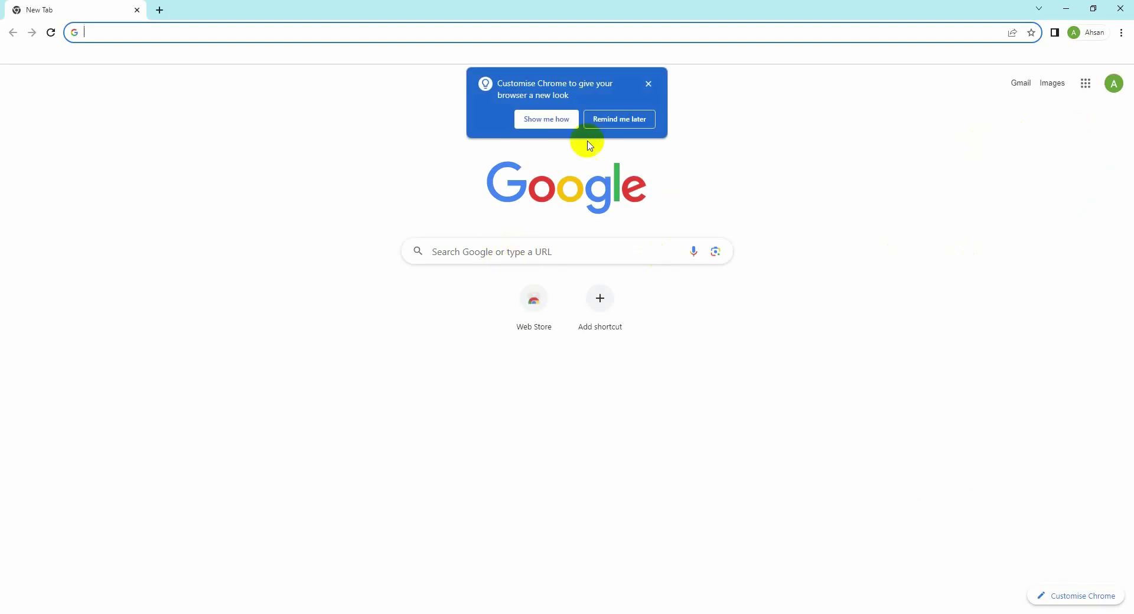
pyautogui.click(177, 33)
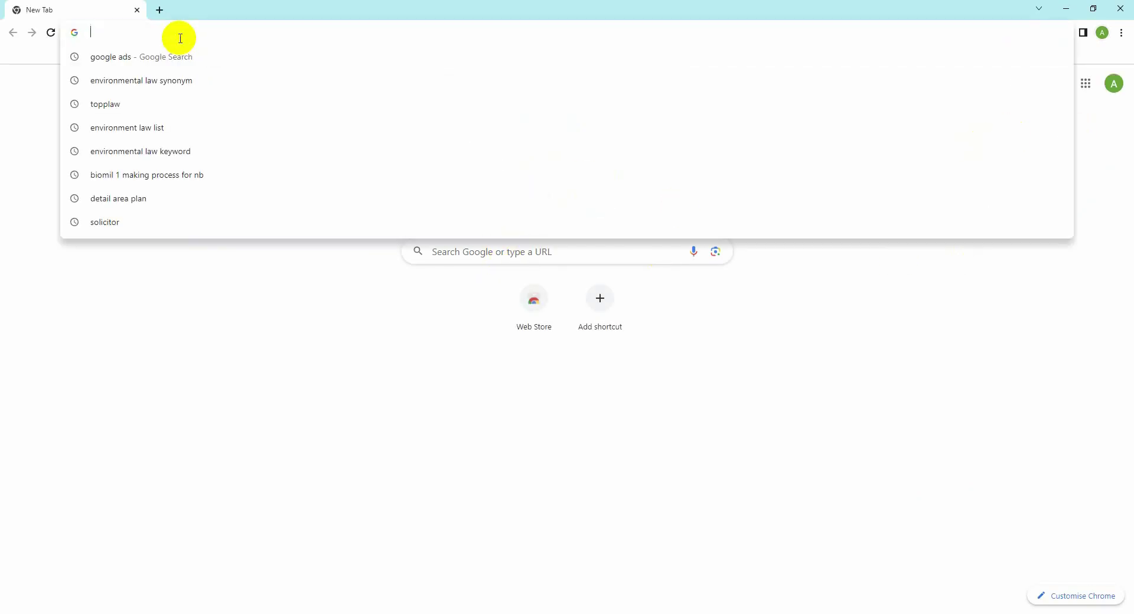
pyautogui.click(181, 56)
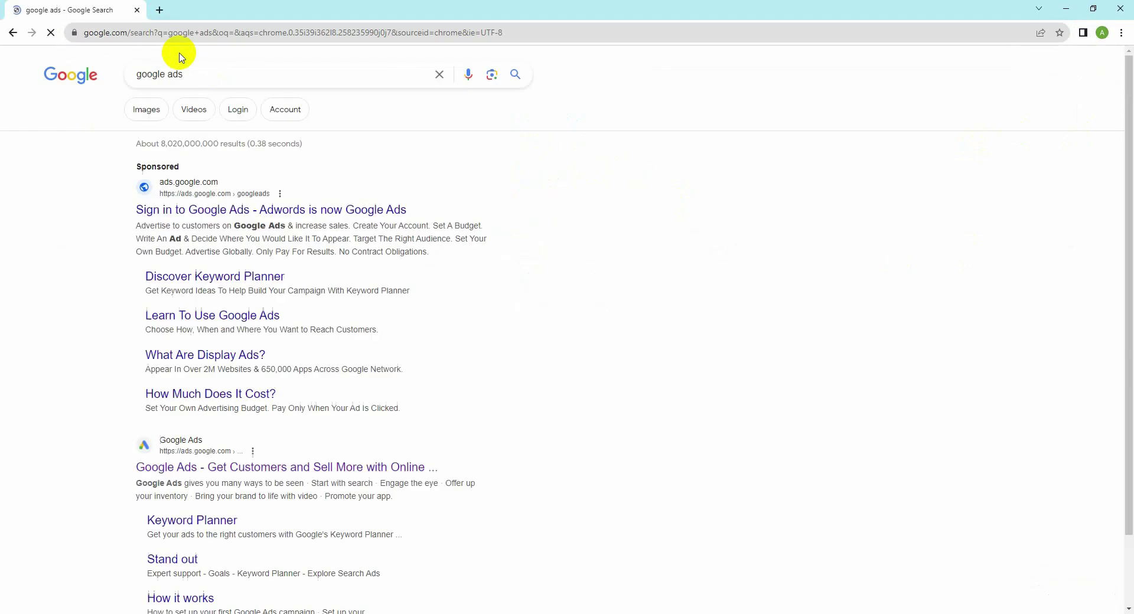
pyautogui.scroll(-5, 279, 208)
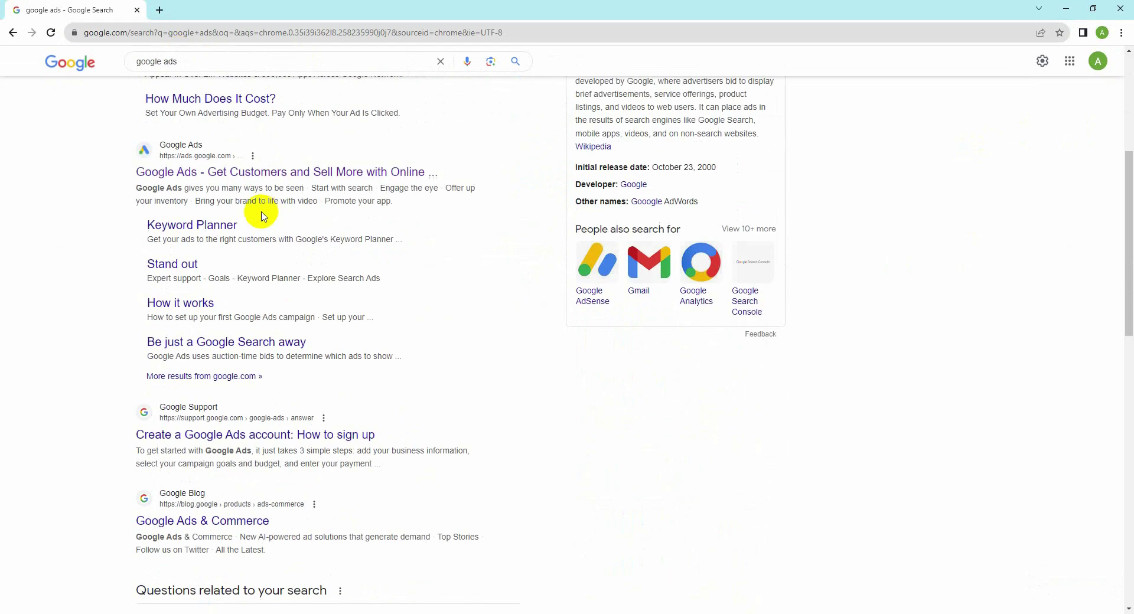
pyautogui.click(259, 173)
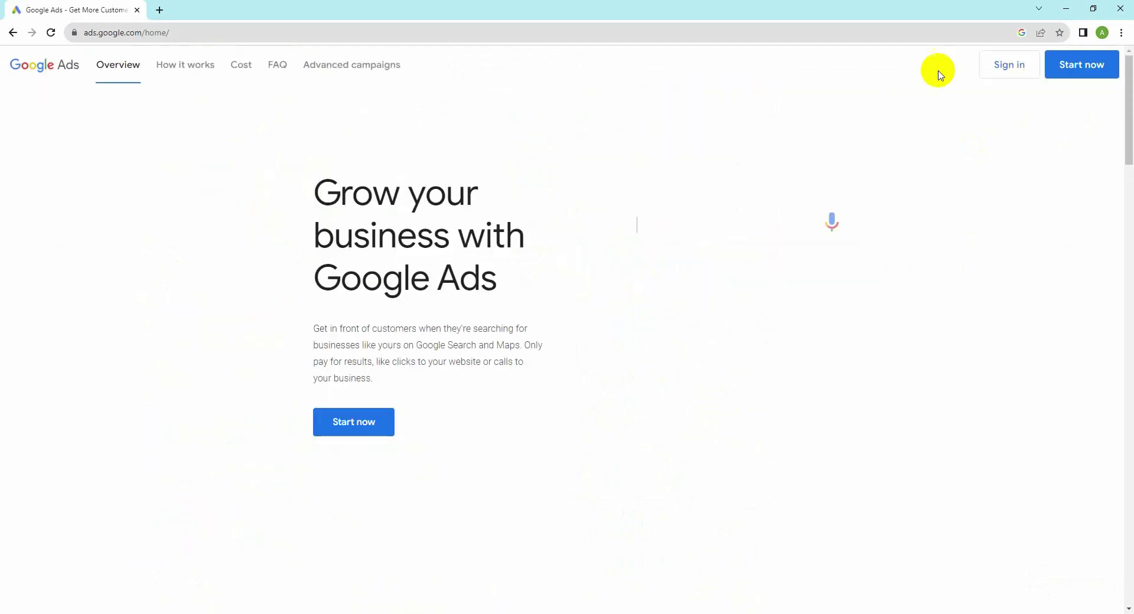
# Step: Sign in, choose 'Create an account without a campaign', and return to business information (Bangladesh, US Dollar)
pyautogui.click(1005, 68)
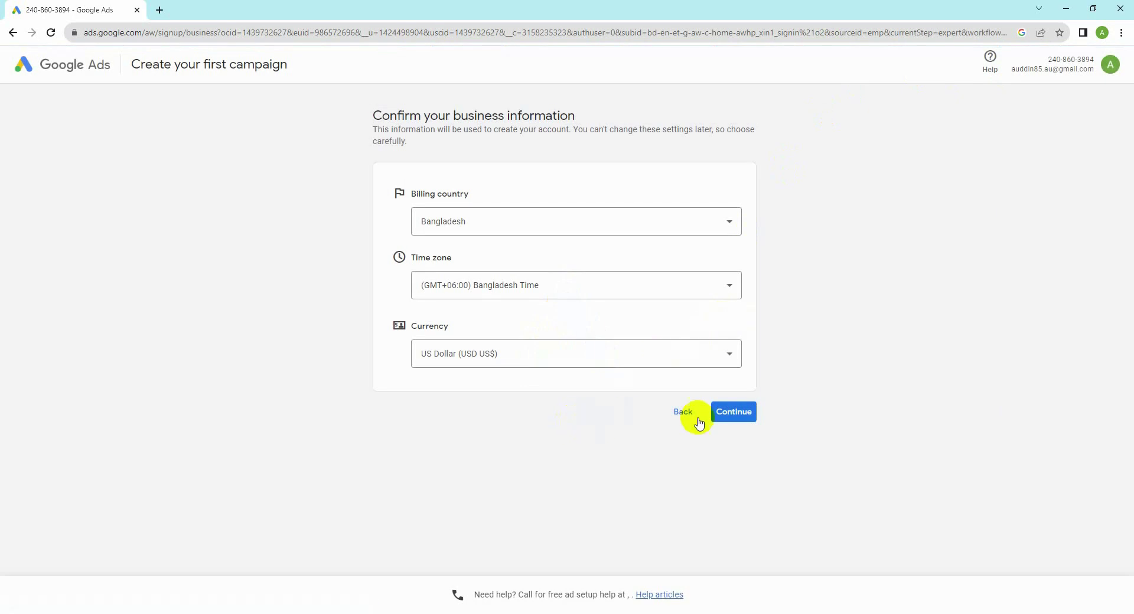
pyautogui.click(679, 418)
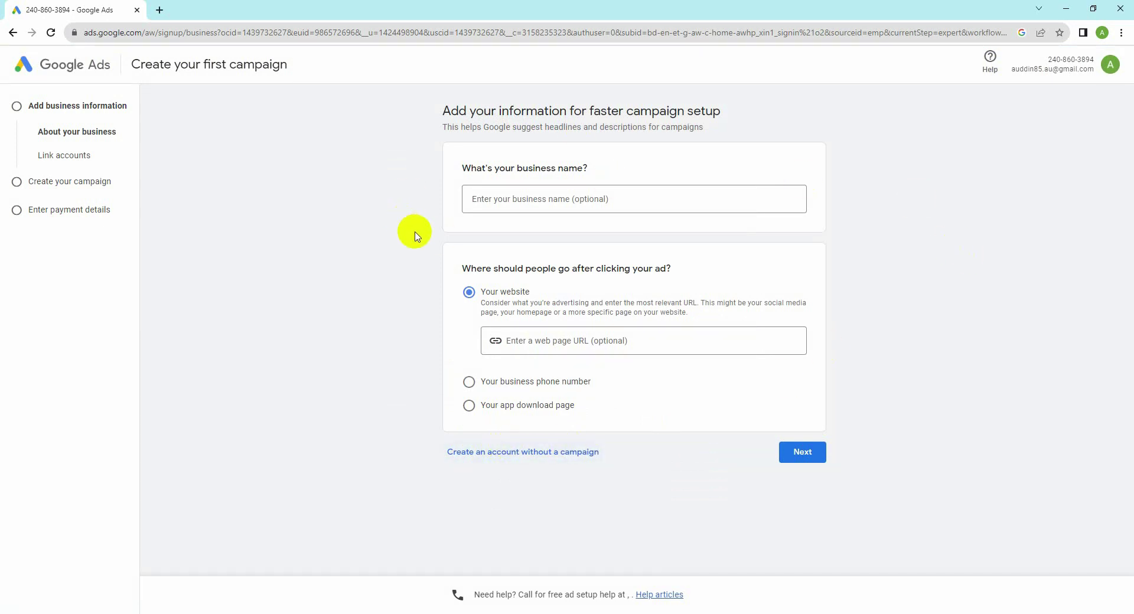
pyautogui.click(552, 453)
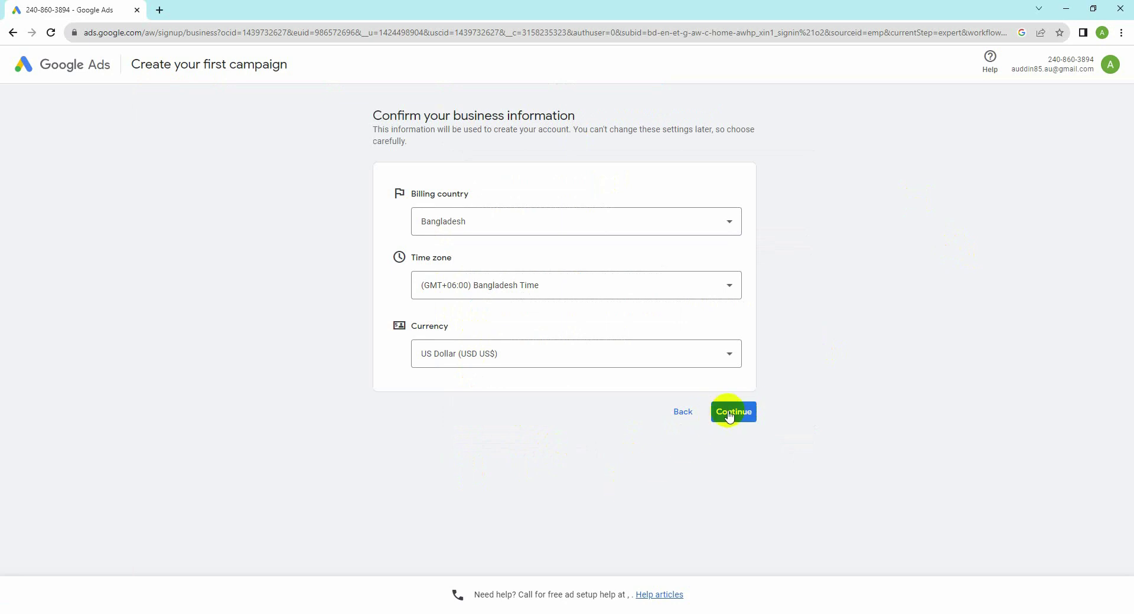
pyautogui.click(730, 416)
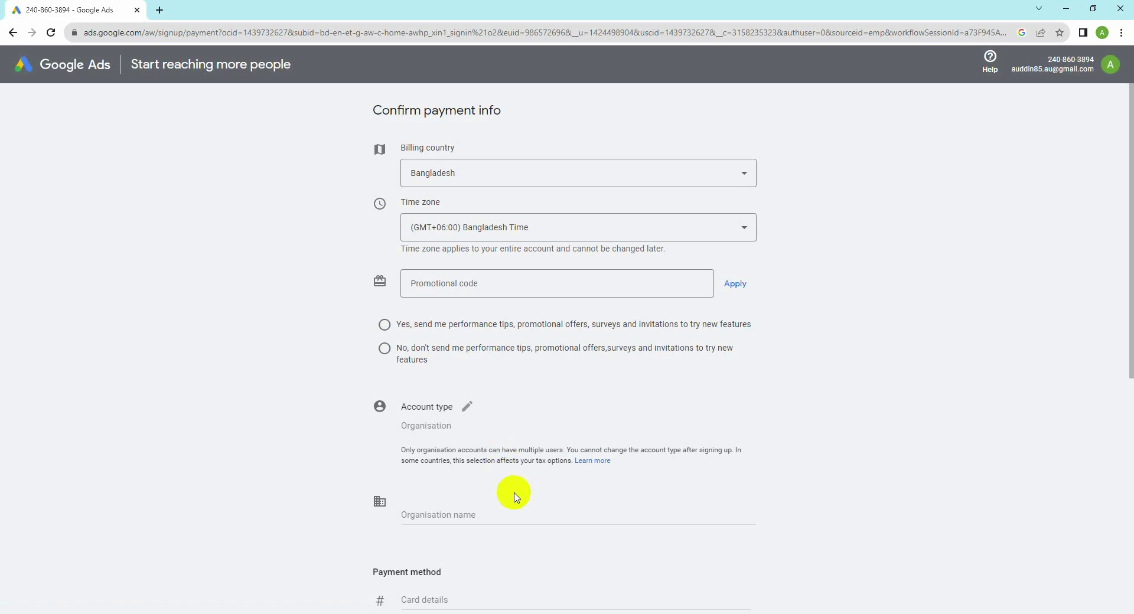
pyautogui.scroll(-7, 513, 474)
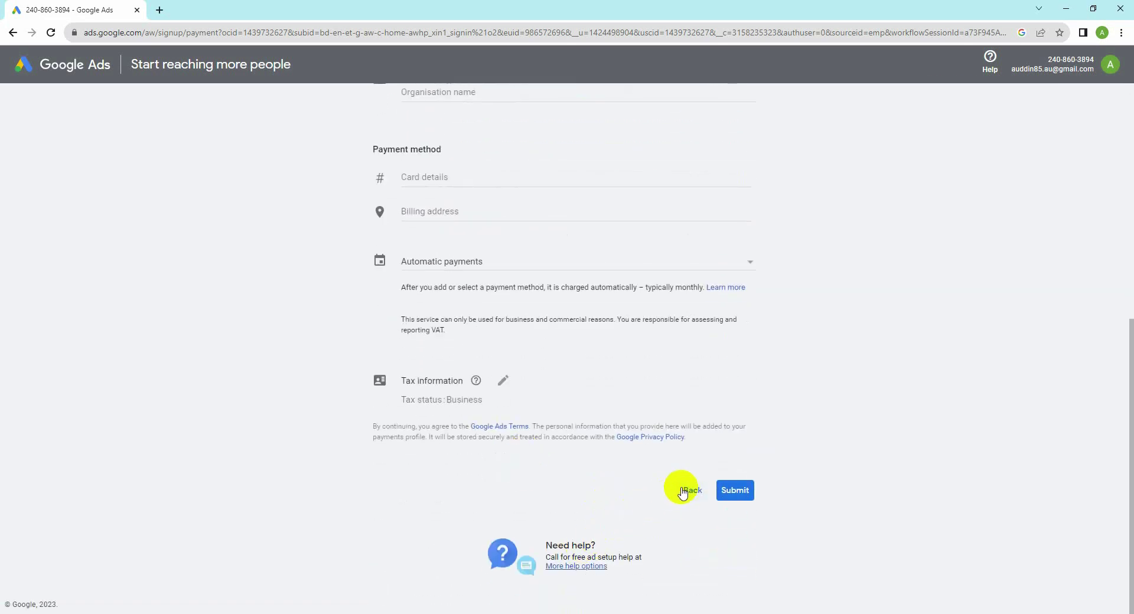
pyautogui.scroll(7, 717, 484)
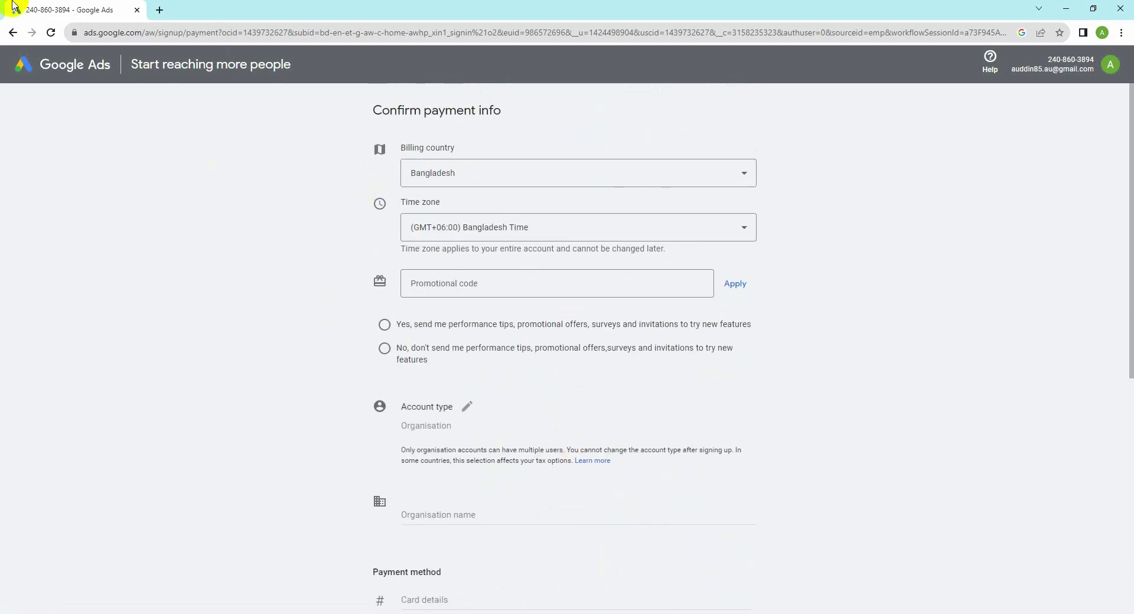
pyautogui.click(32, 37)
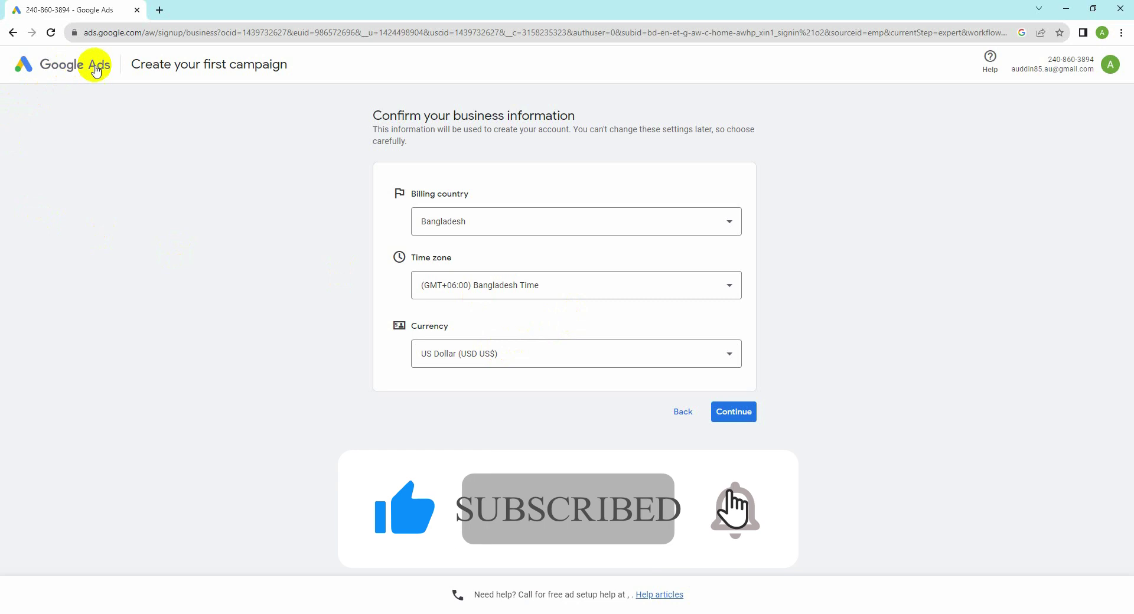
# Step: Return to the campaign setup start, then skip account linking, campaign goal and campaign type
pyautogui.click(10, 33)
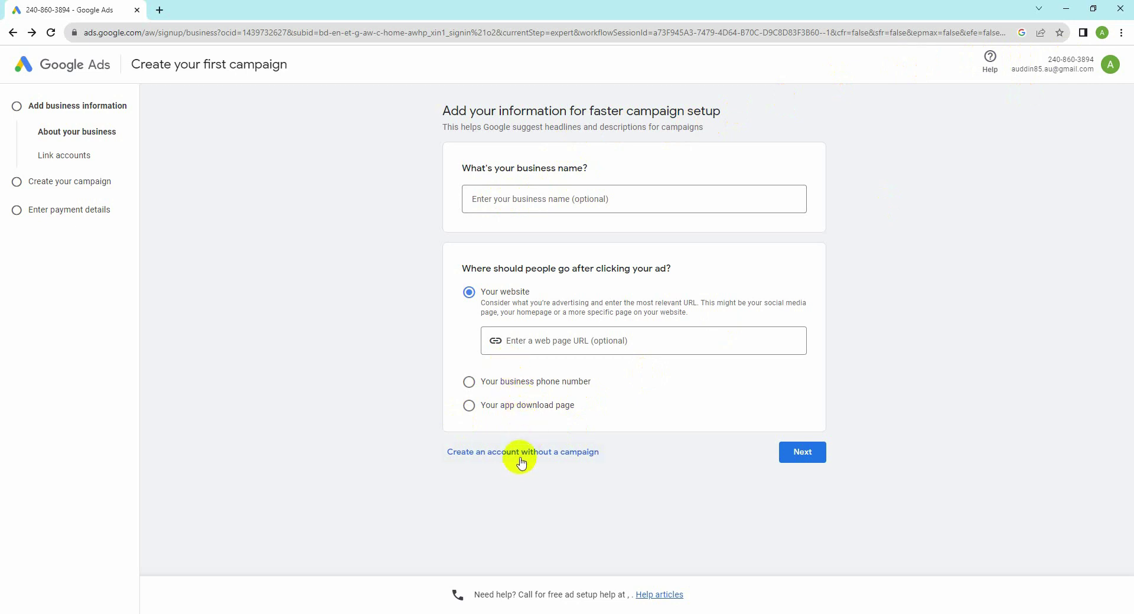
pyautogui.click(792, 456)
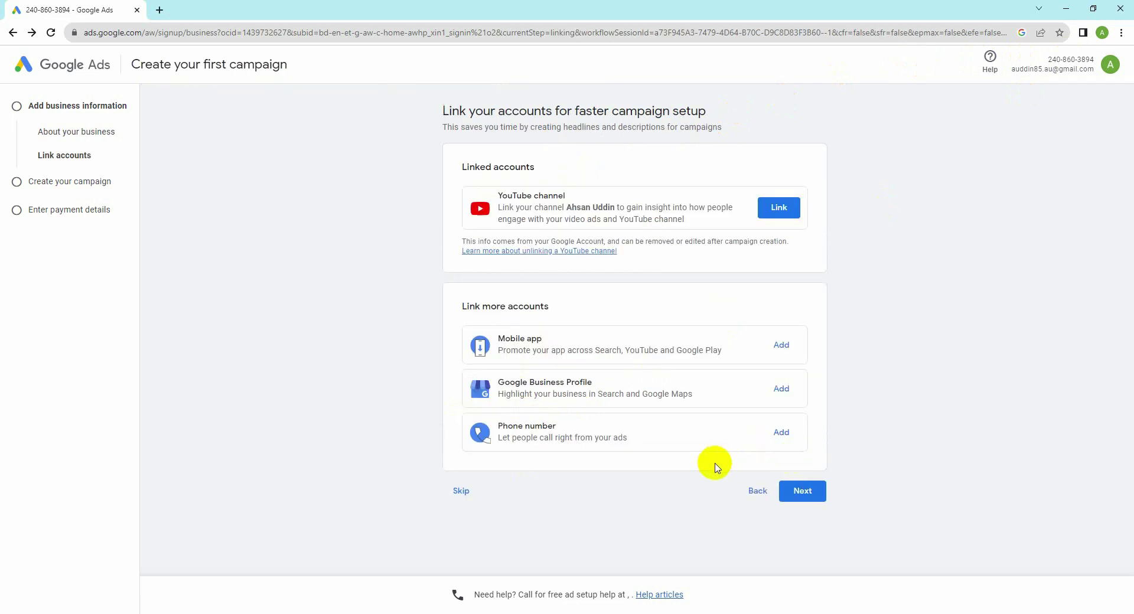
pyautogui.click(461, 490)
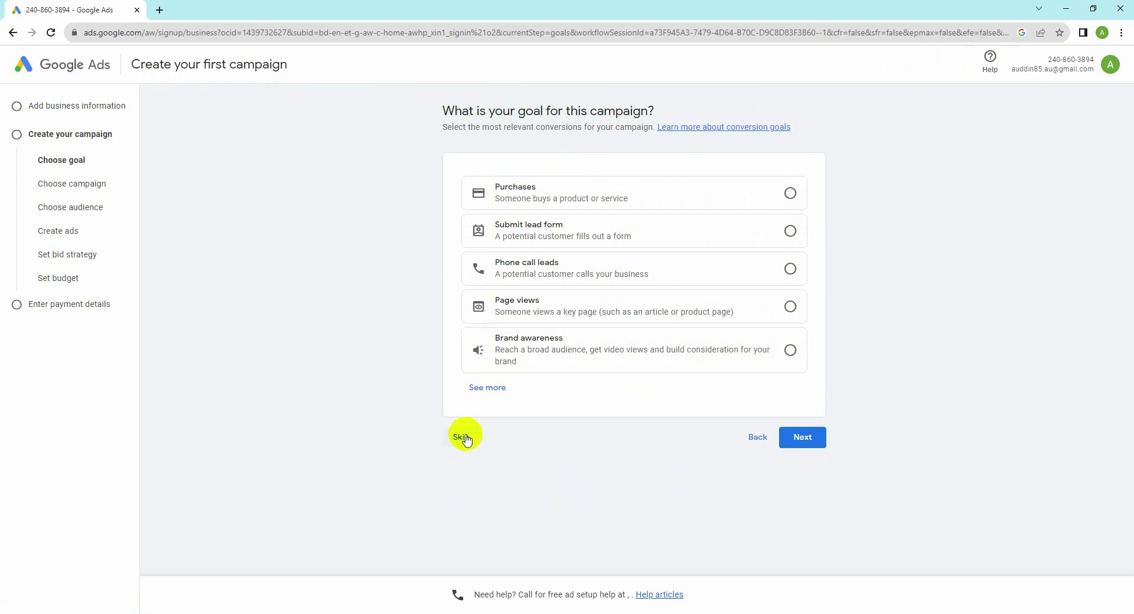
pyautogui.click(464, 438)
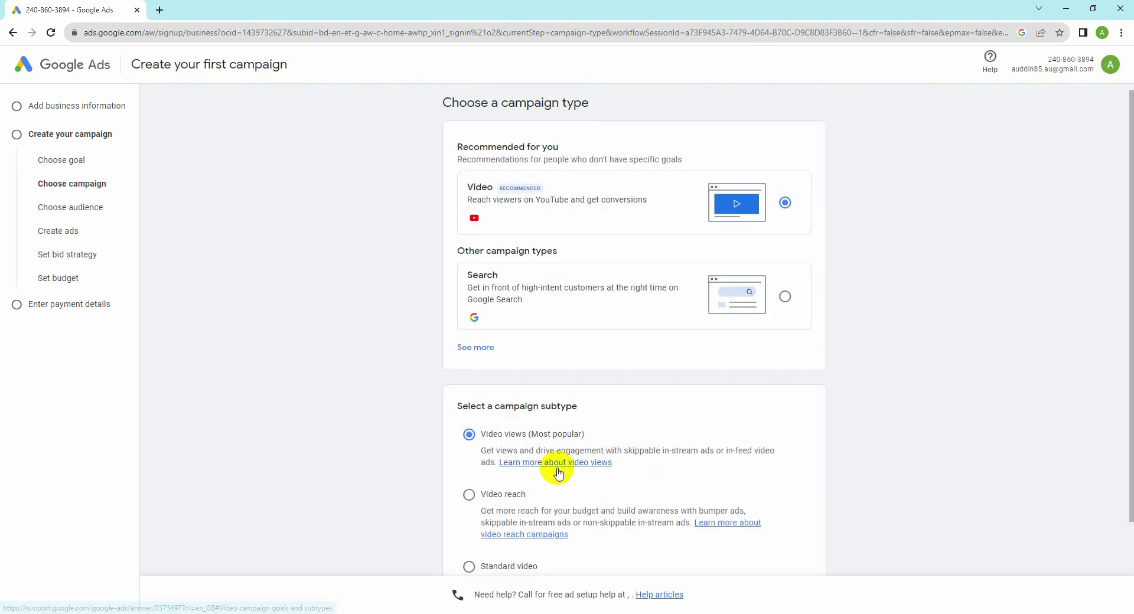
pyautogui.scroll(-2, 531, 467)
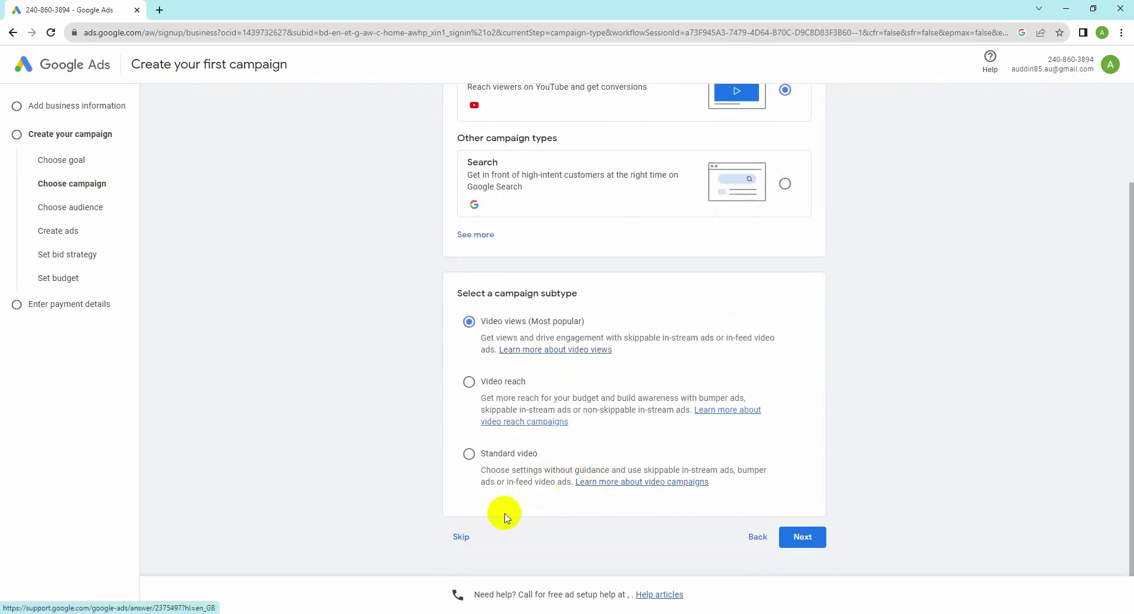
pyautogui.click(461, 538)
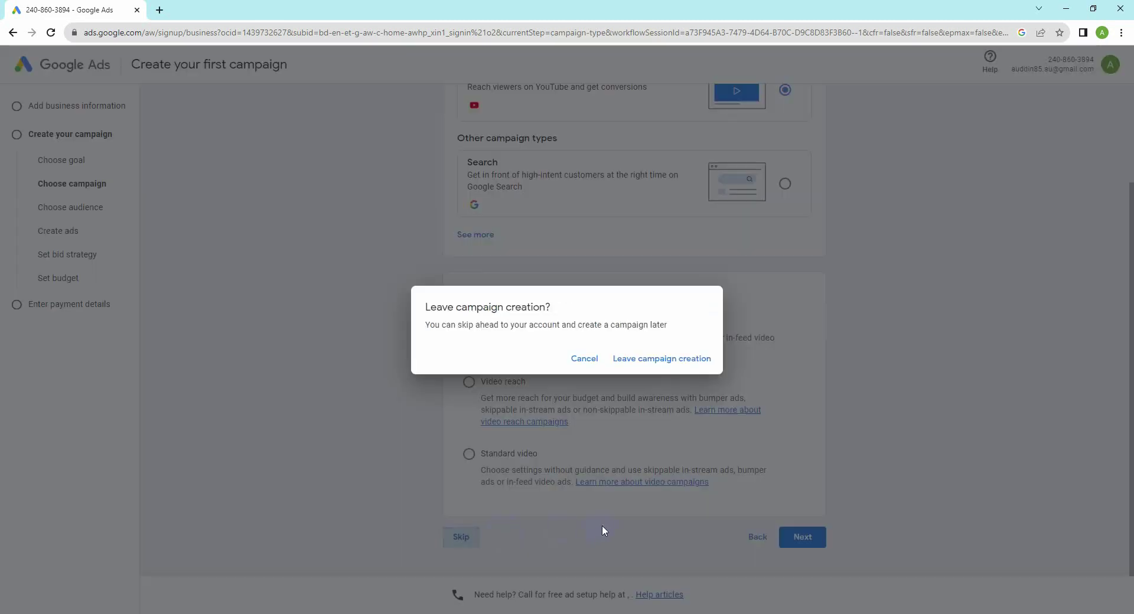
# Step: Leave campaign creation and confirm the business information to reach the payment info form
pyautogui.click(660, 361)
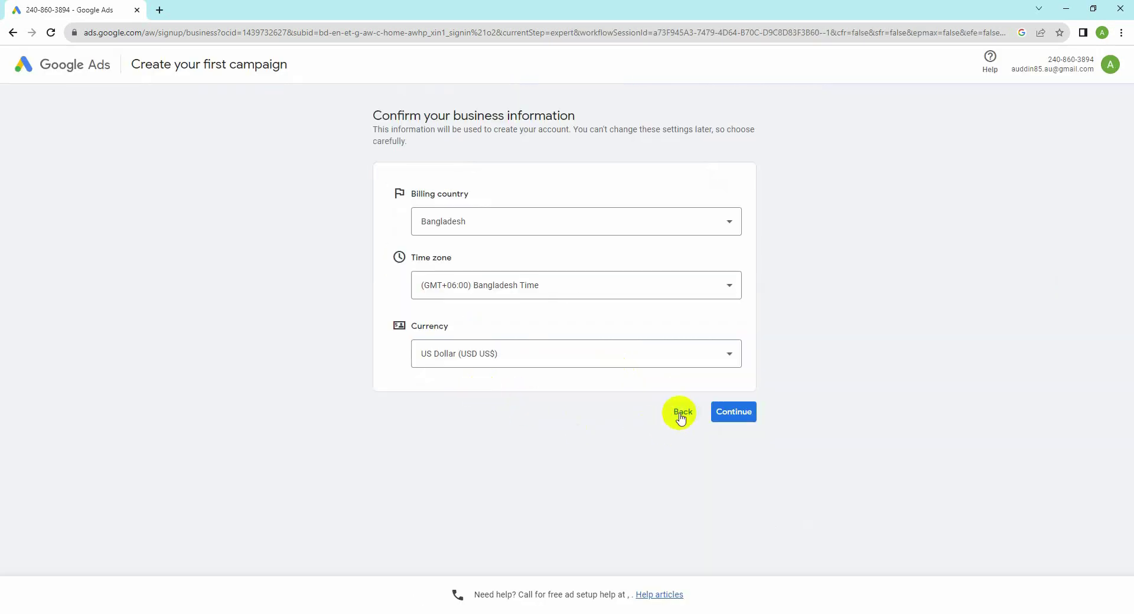
pyautogui.click(725, 413)
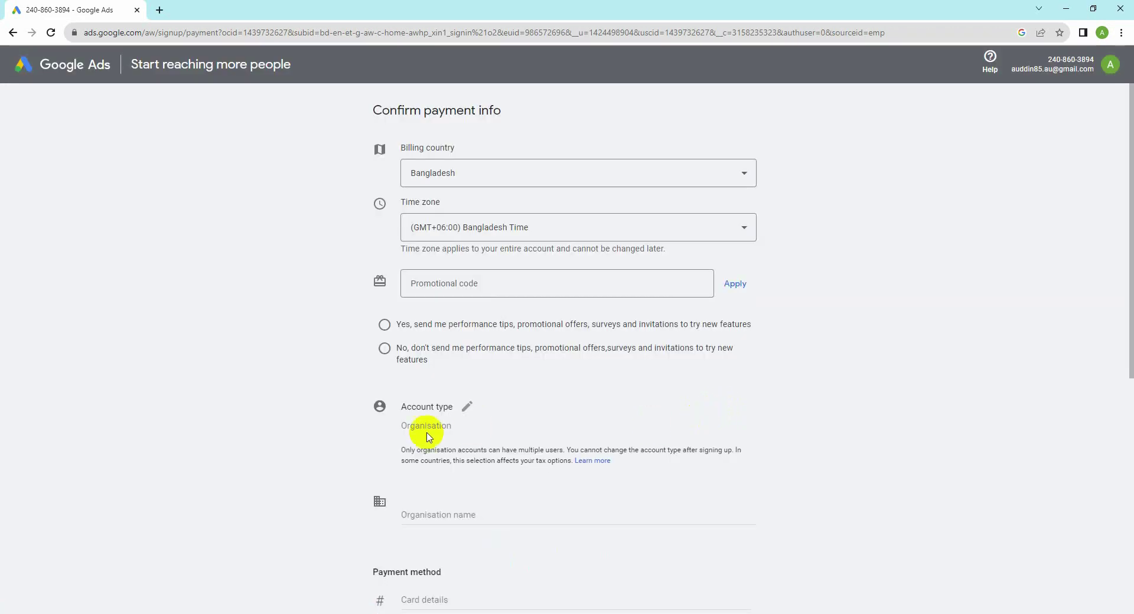
pyautogui.scroll(-6, 435, 441)
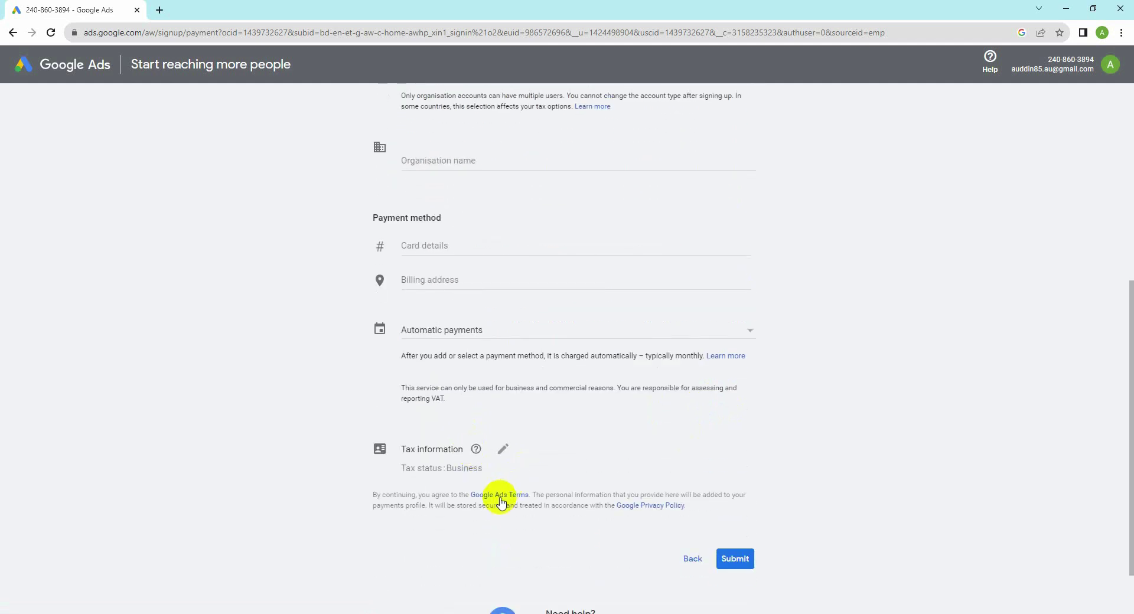
pyautogui.scroll(6, 591, 502)
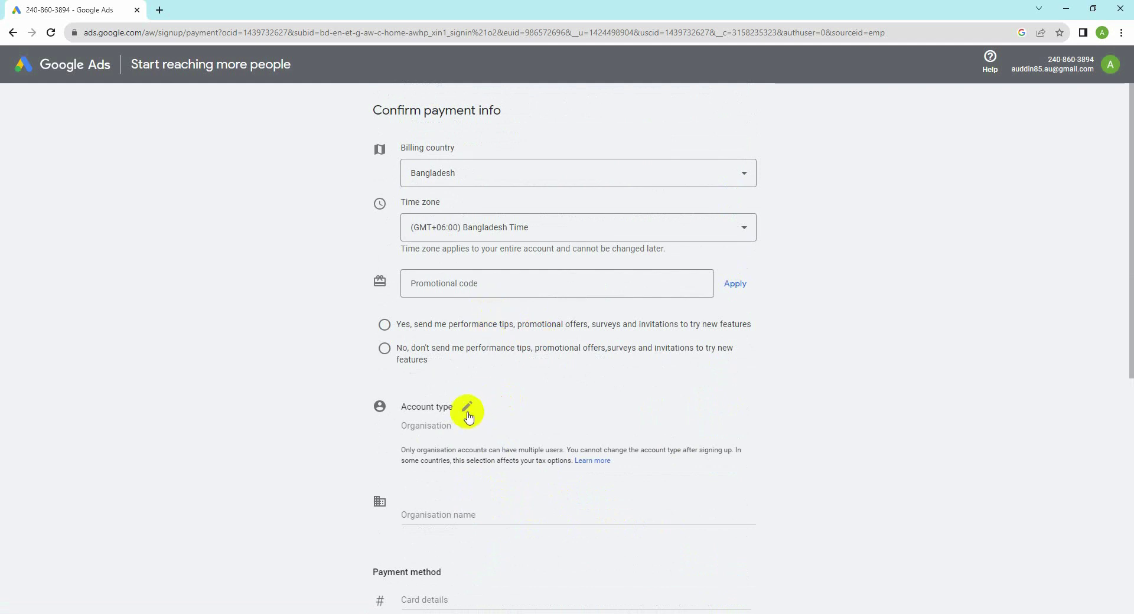
pyautogui.scroll(-3, 519, 417)
pyautogui.scroll(-3, 519, 417)
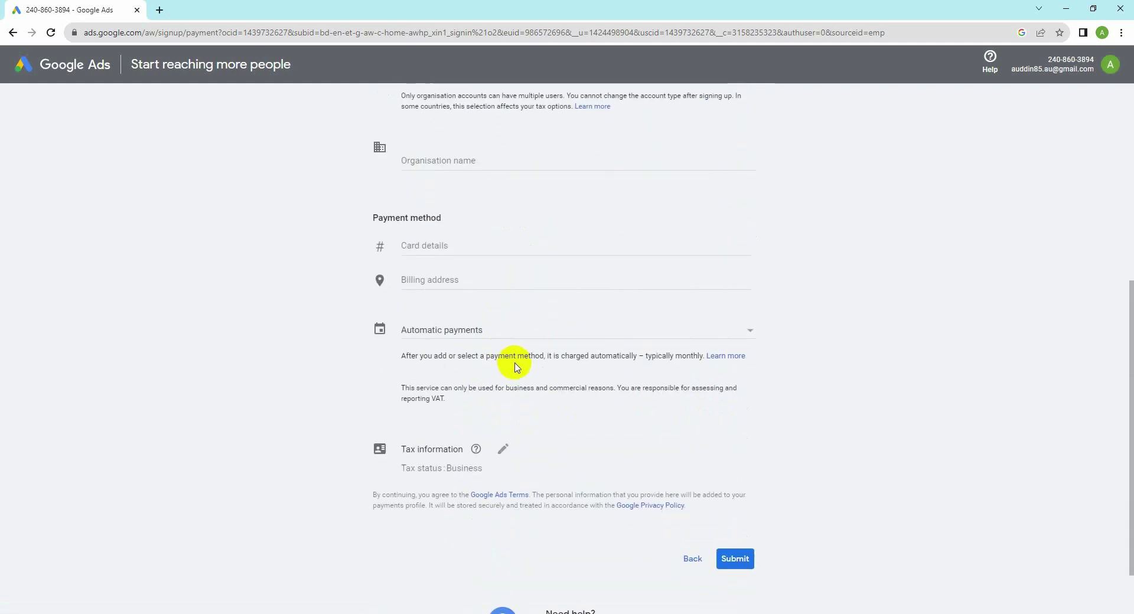
pyautogui.click(756, 337)
pyautogui.click(618, 414)
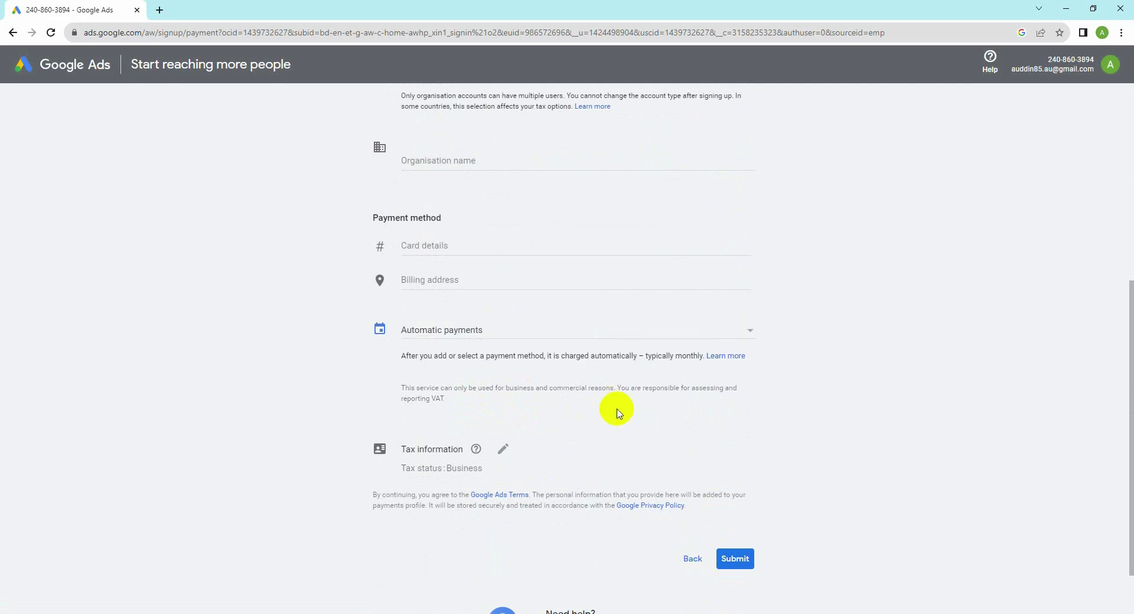
pyautogui.scroll(-2, 618, 413)
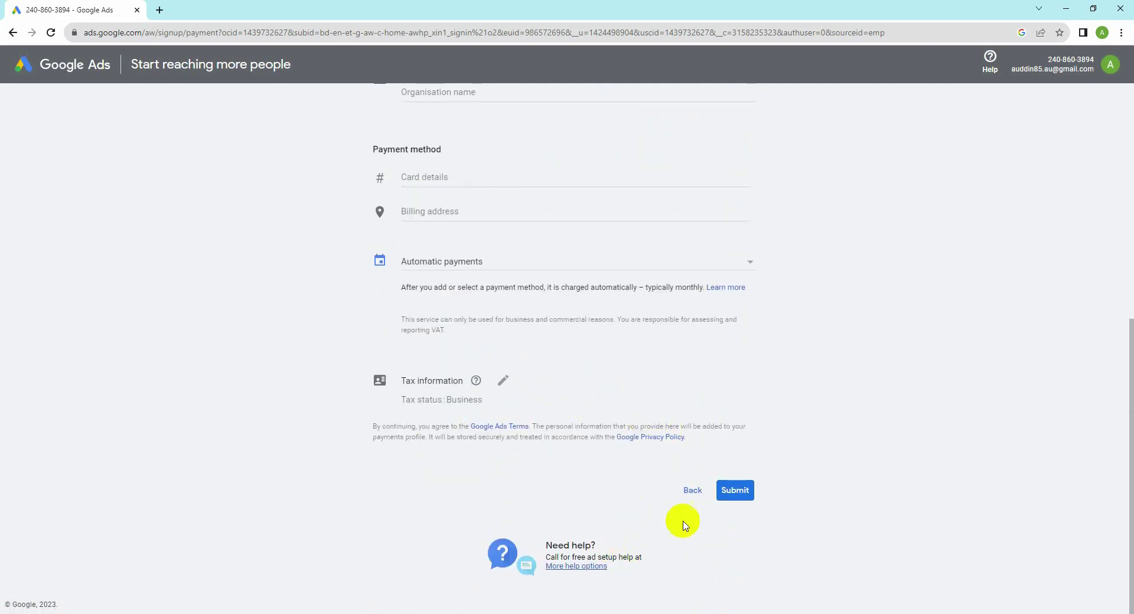
pyautogui.click(734, 491)
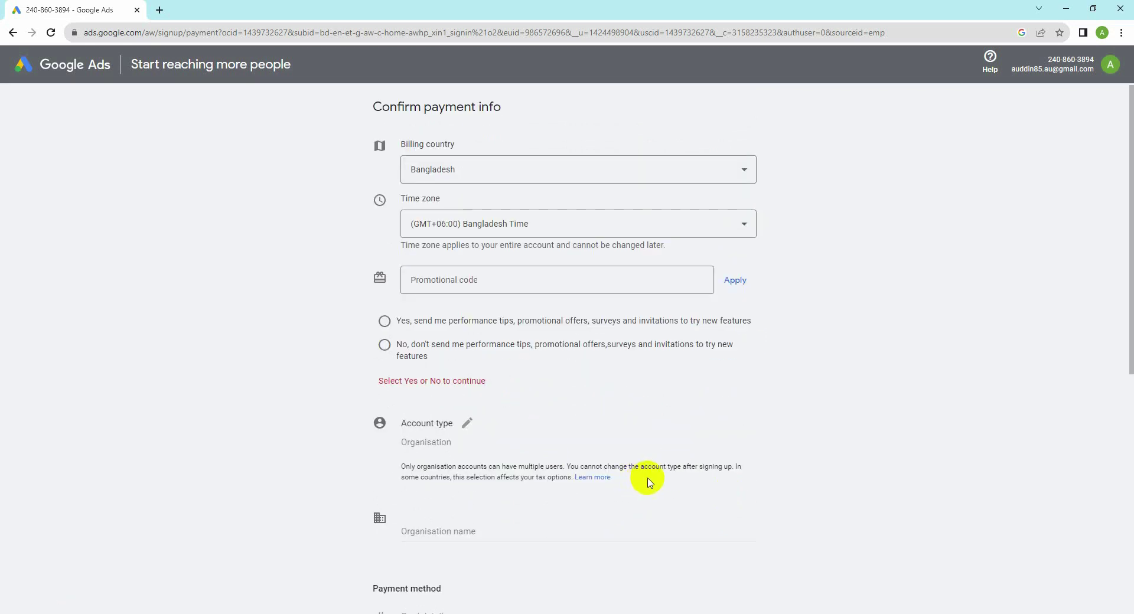
pyautogui.scroll(-2, 647, 481)
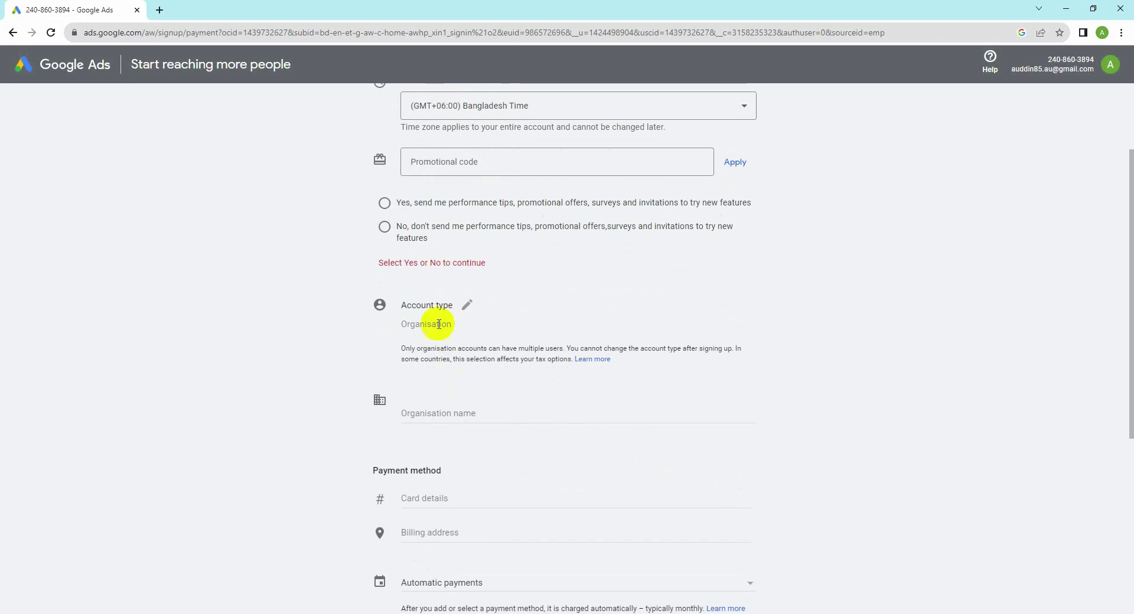
pyautogui.scroll(-5, 449, 423)
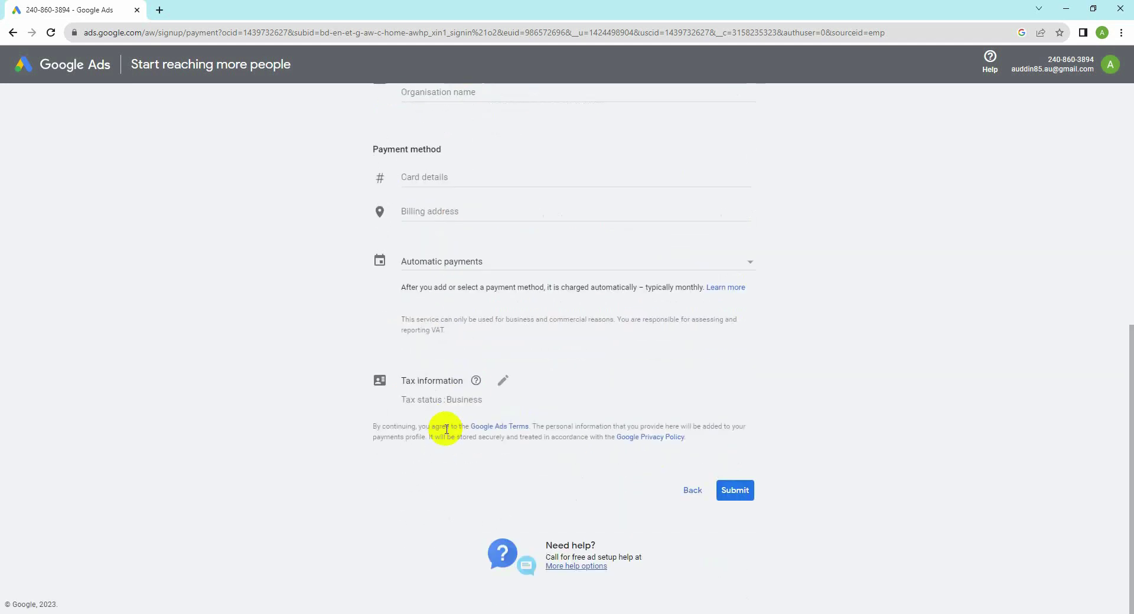
pyautogui.scroll(8, 547, 461)
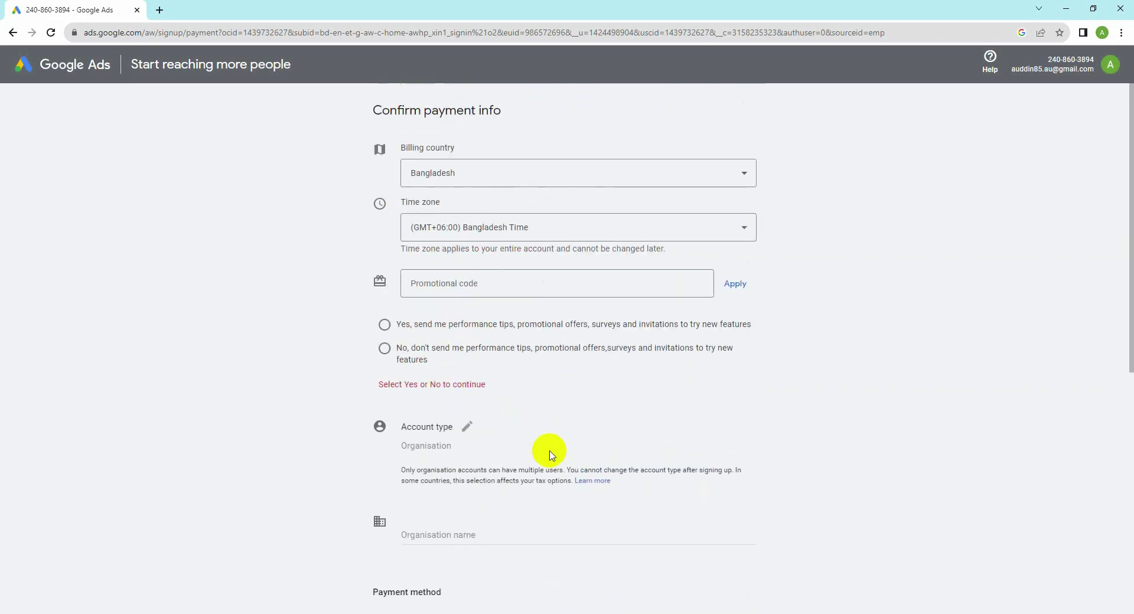
pyautogui.scroll(-3, 548, 455)
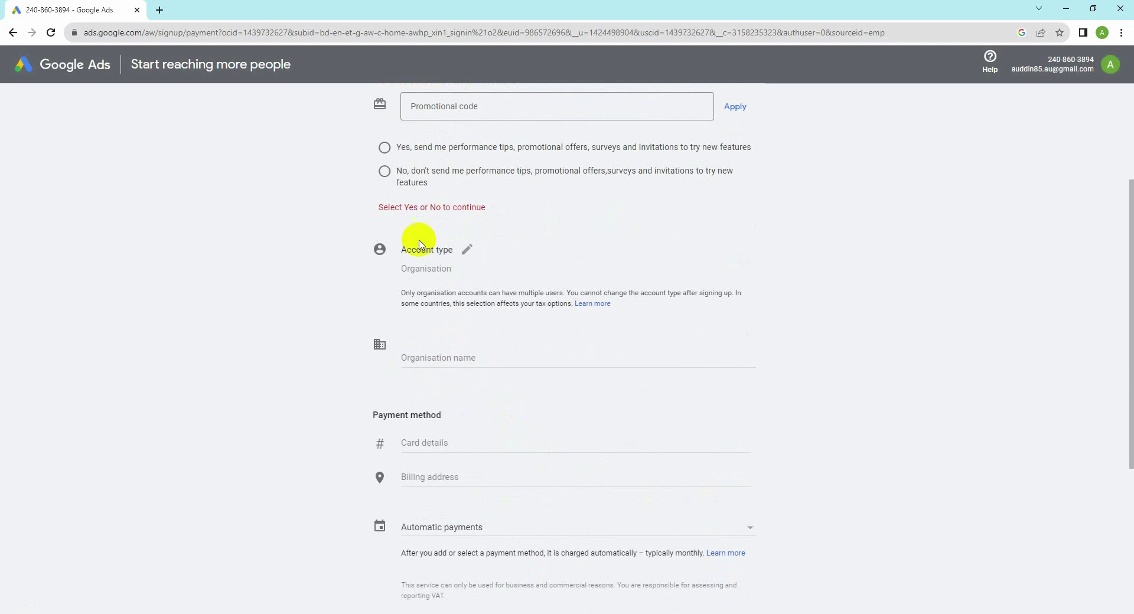
pyautogui.click(385, 171)
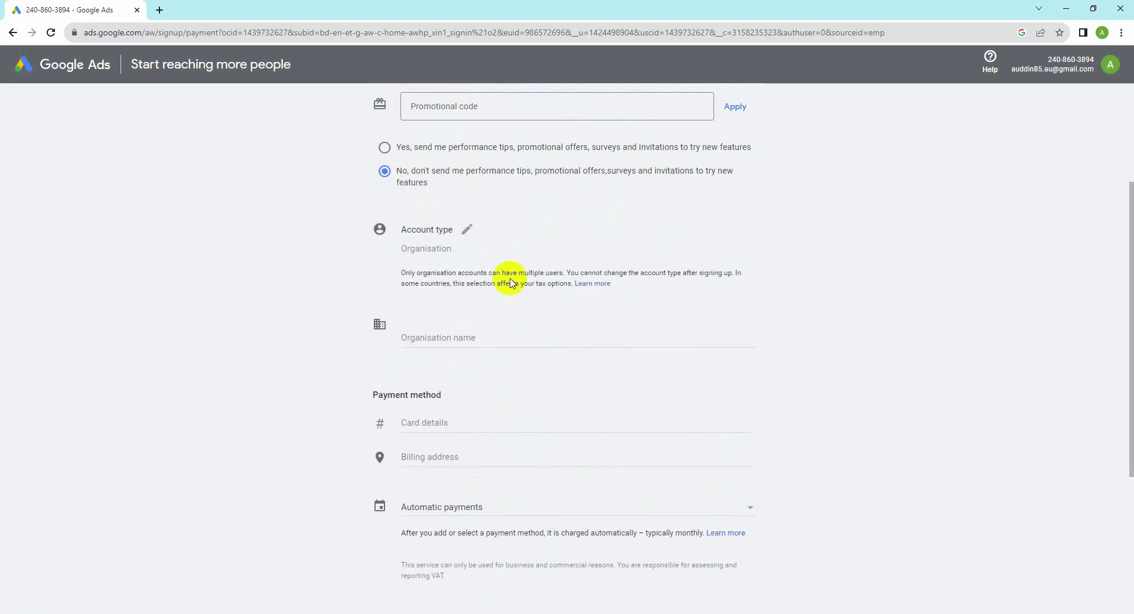
pyautogui.scroll(-4, 595, 425)
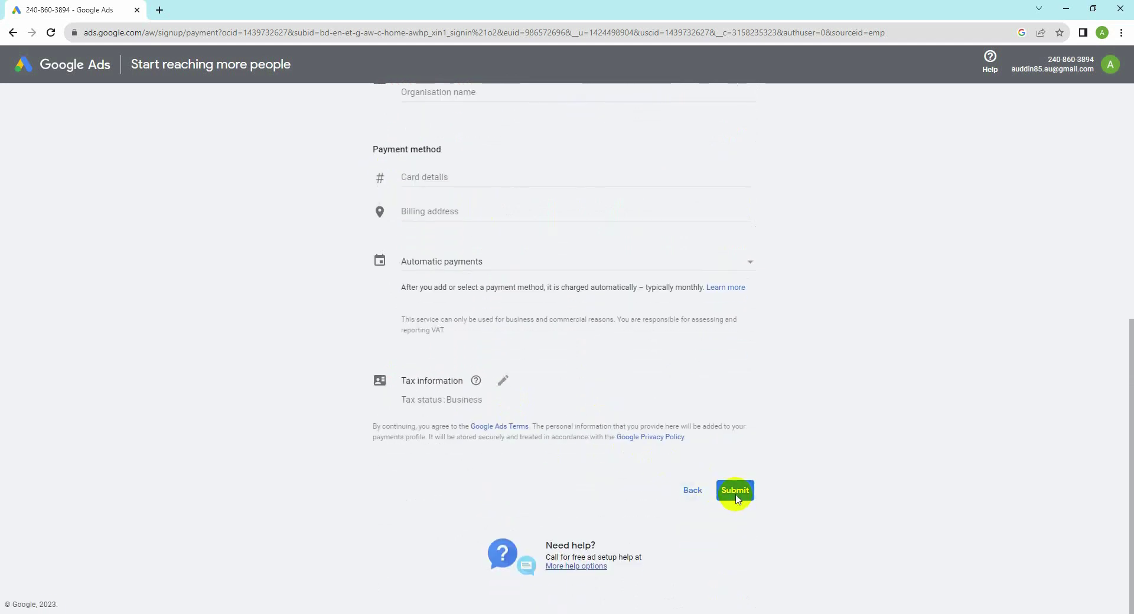
pyautogui.click(736, 491)
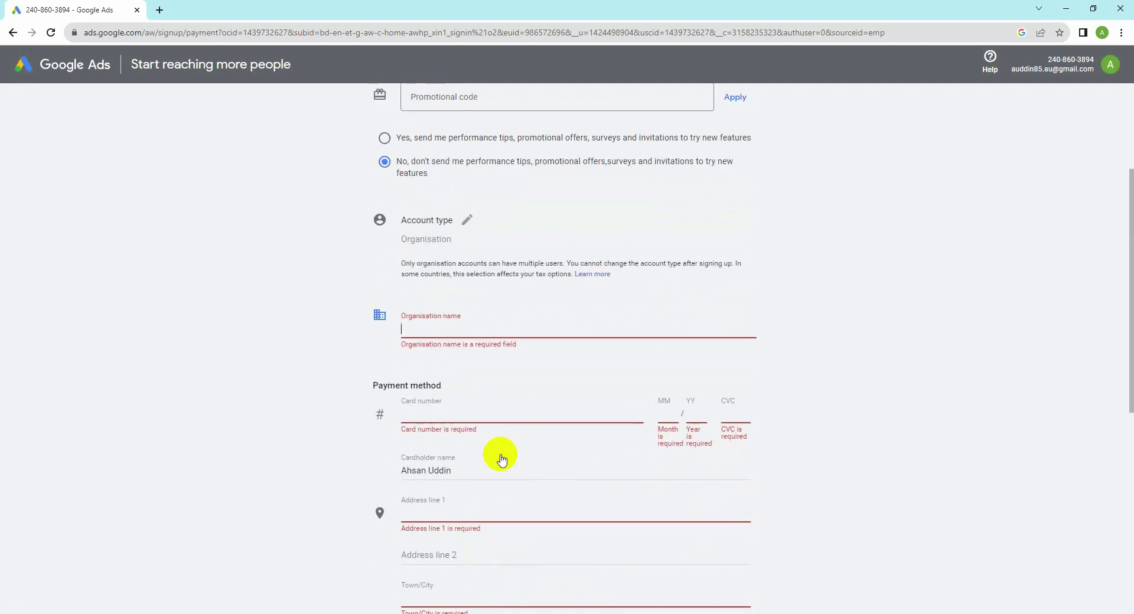
pyautogui.scroll(3, 501, 460)
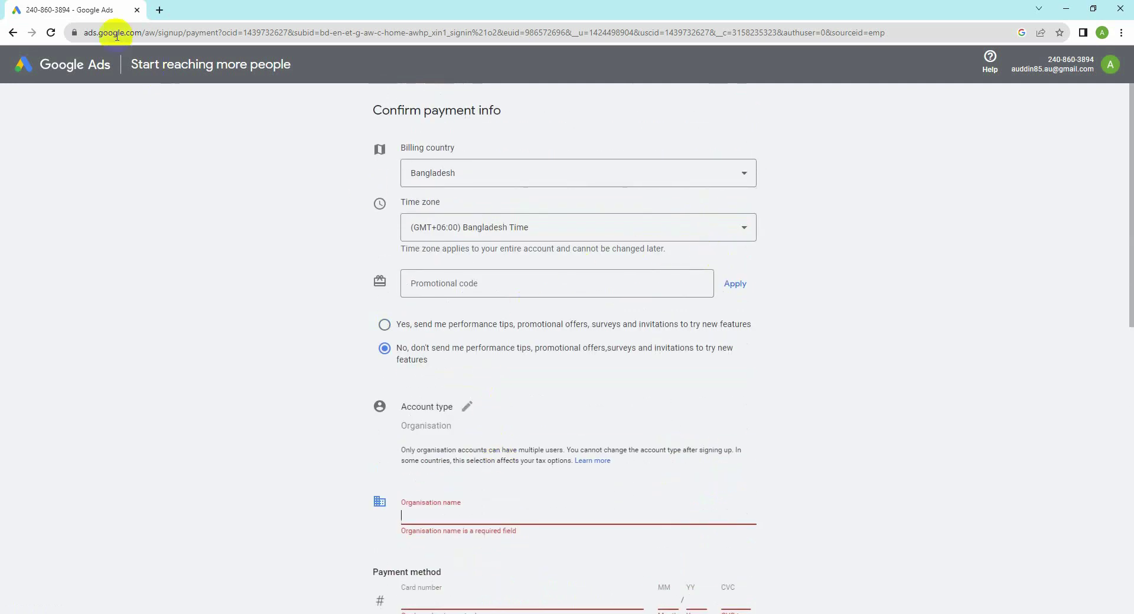
pyautogui.click(13, 33)
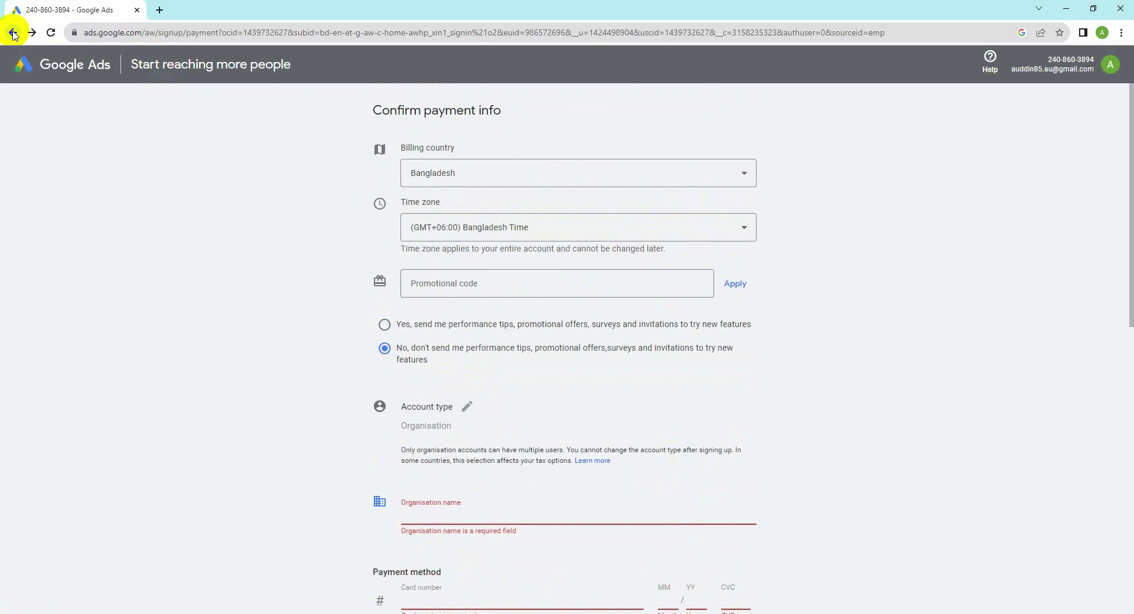
# Step: Sign back in to the paused Google account by entering the account password
pyautogui.click(1119, 69)
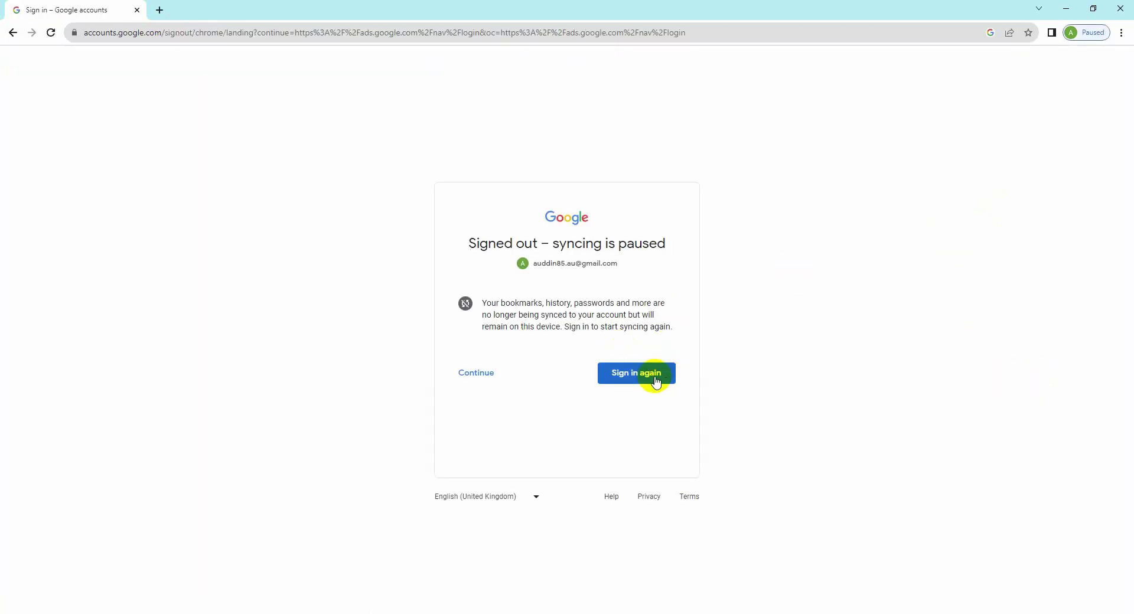
pyautogui.click(646, 382)
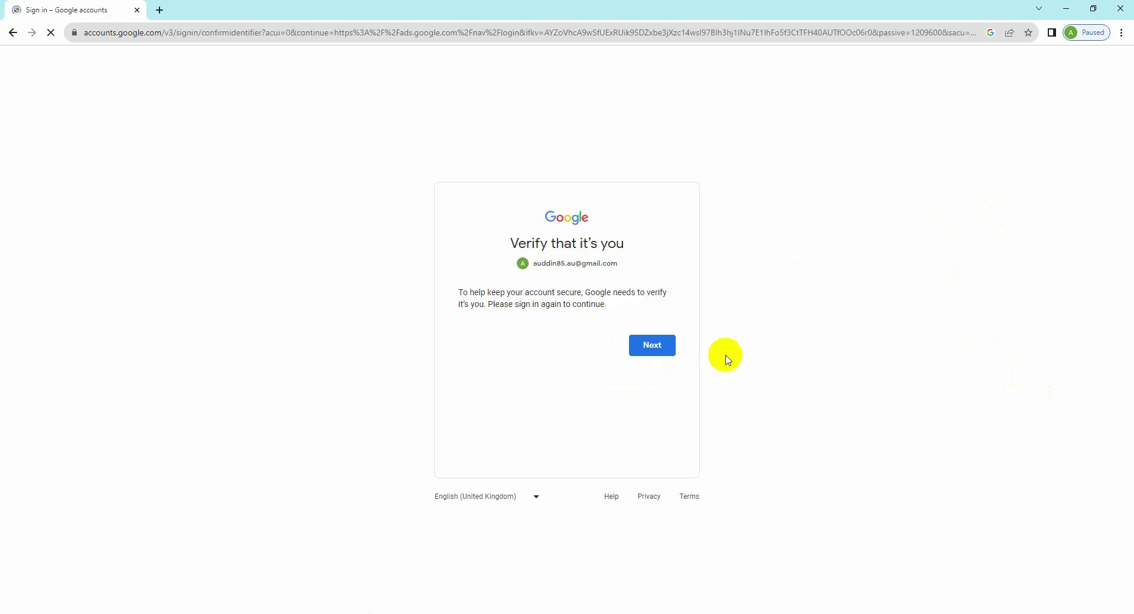
pyautogui.click(650, 354)
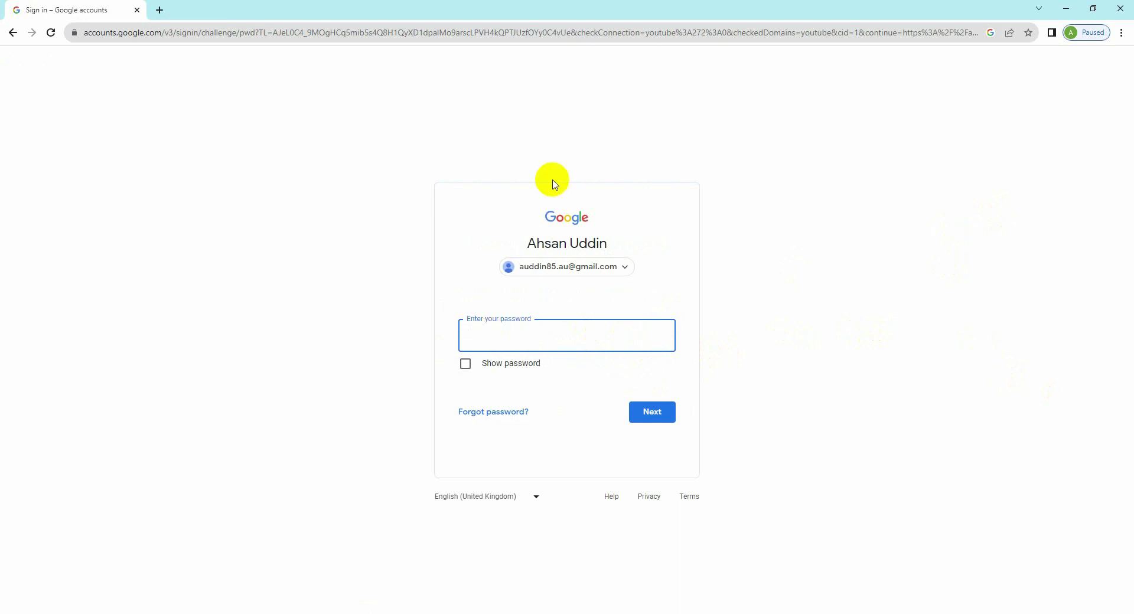
pyautogui.hotkey('alt', 'Tab')
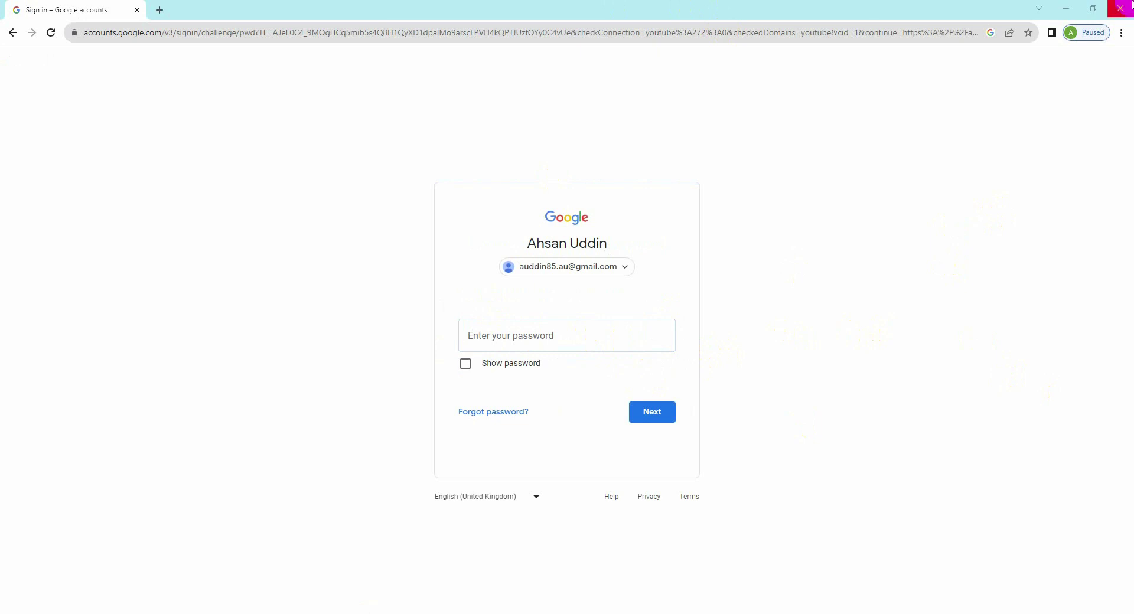
pyautogui.click(664, 326)
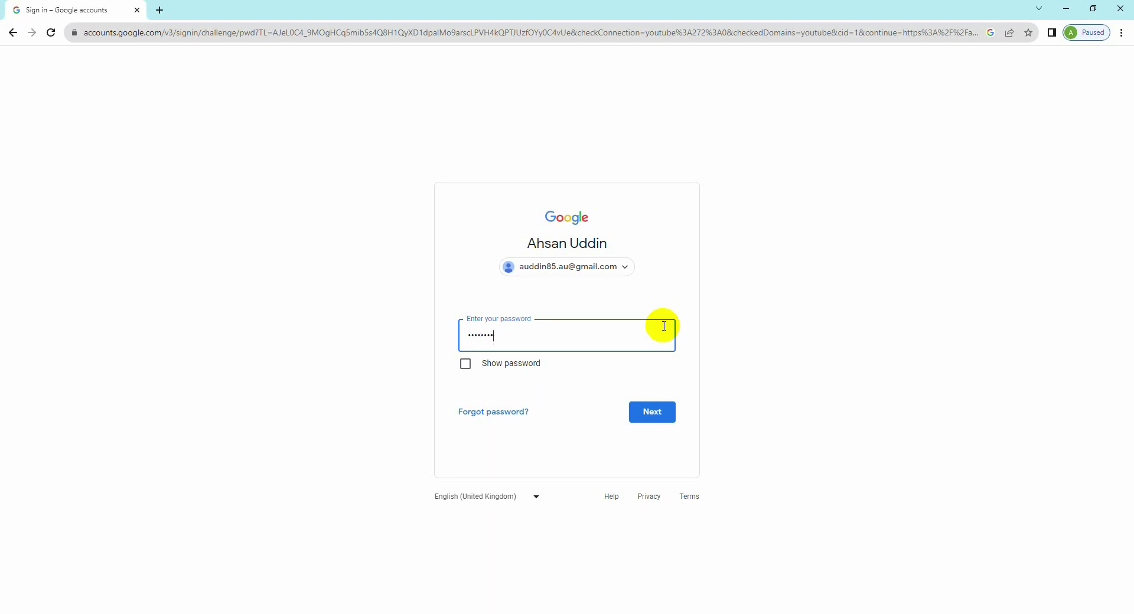
pyautogui.click(641, 415)
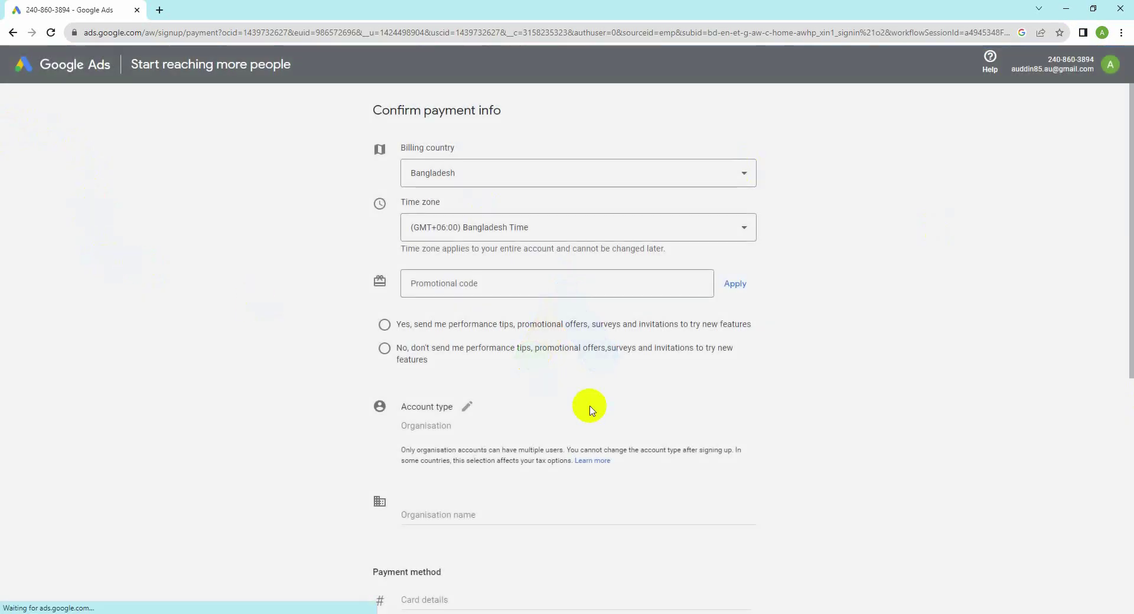
# Step: Scroll through the payment form, then open a new Chrome tab on the Google start page
pyautogui.scroll(-7, 587, 407)
pyautogui.scroll(7, 670, 412)
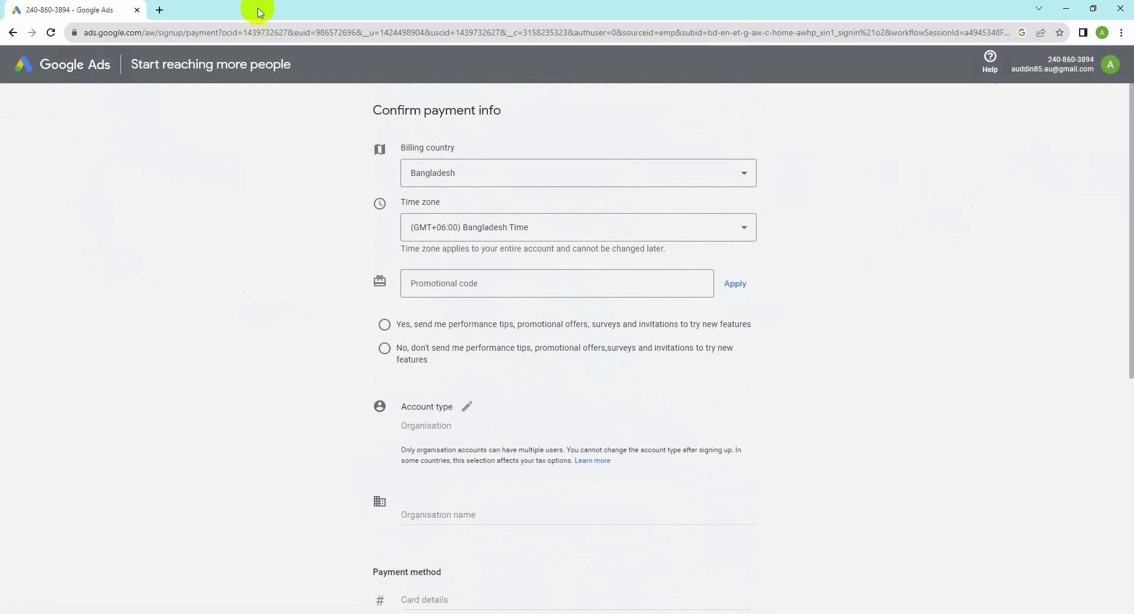
pyautogui.click(160, 10)
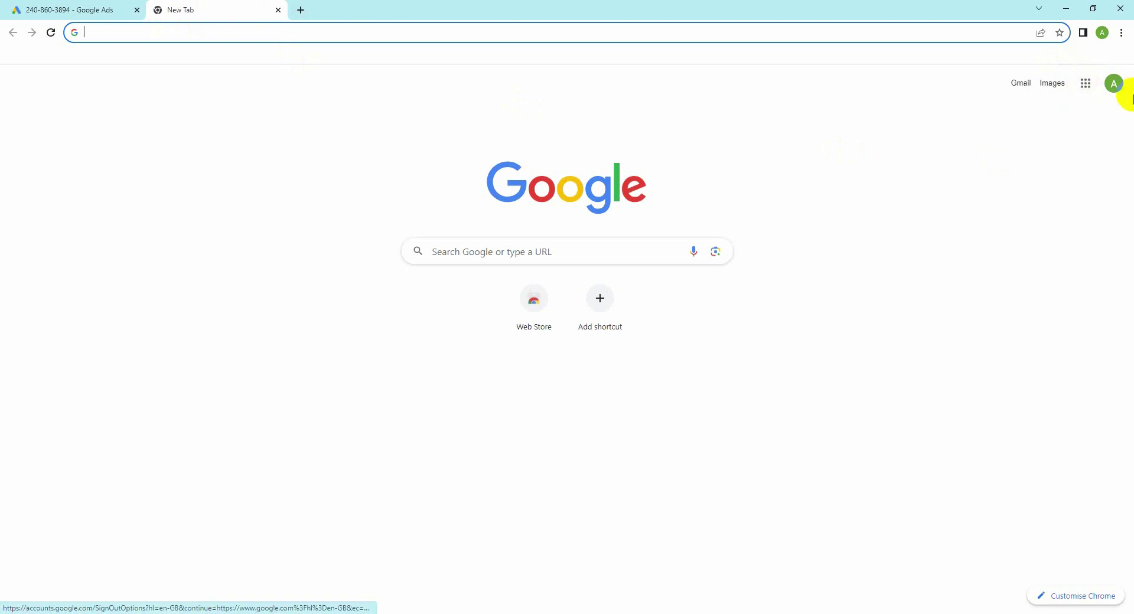
# Step: Open Google Ads from the Google apps grid and start a new signup with Start now
pyautogui.click(1114, 85)
pyautogui.click(765, 157)
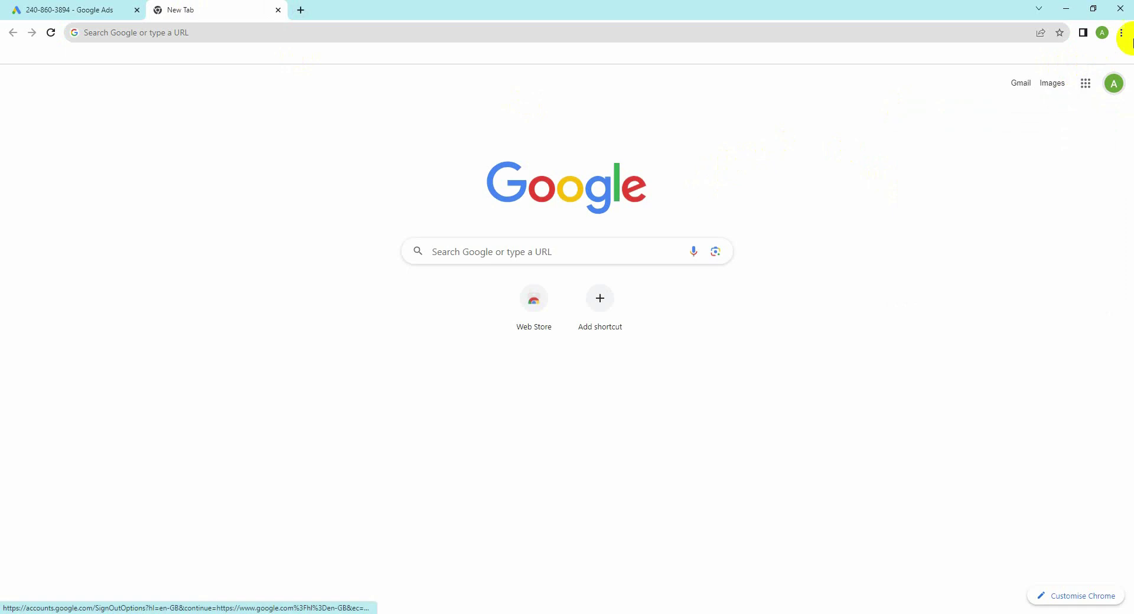
pyautogui.click(1086, 84)
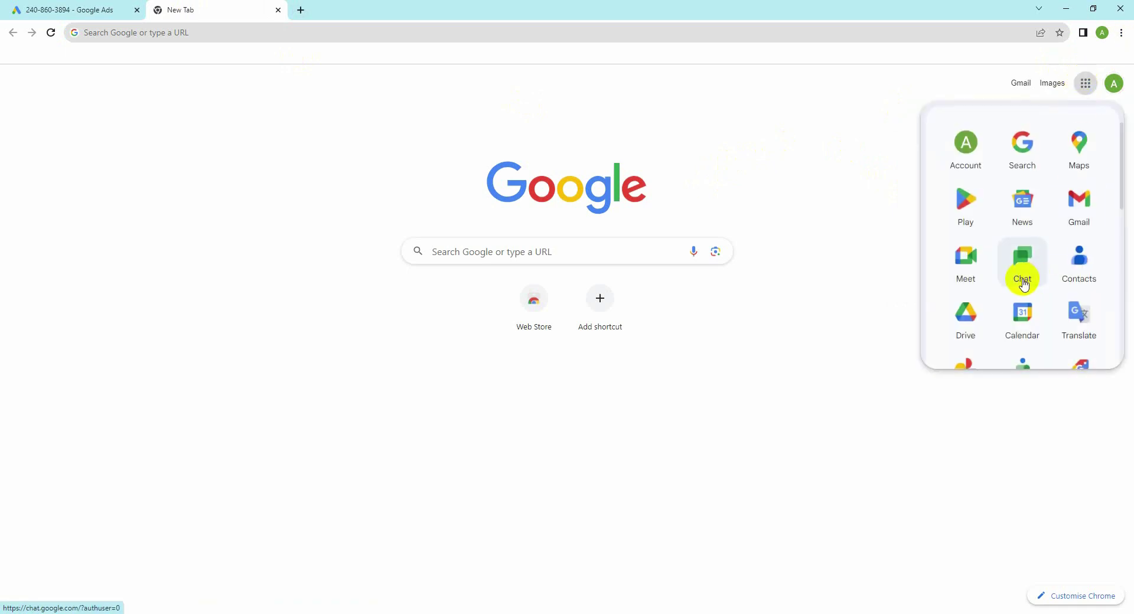
pyautogui.scroll(-8, 1034, 295)
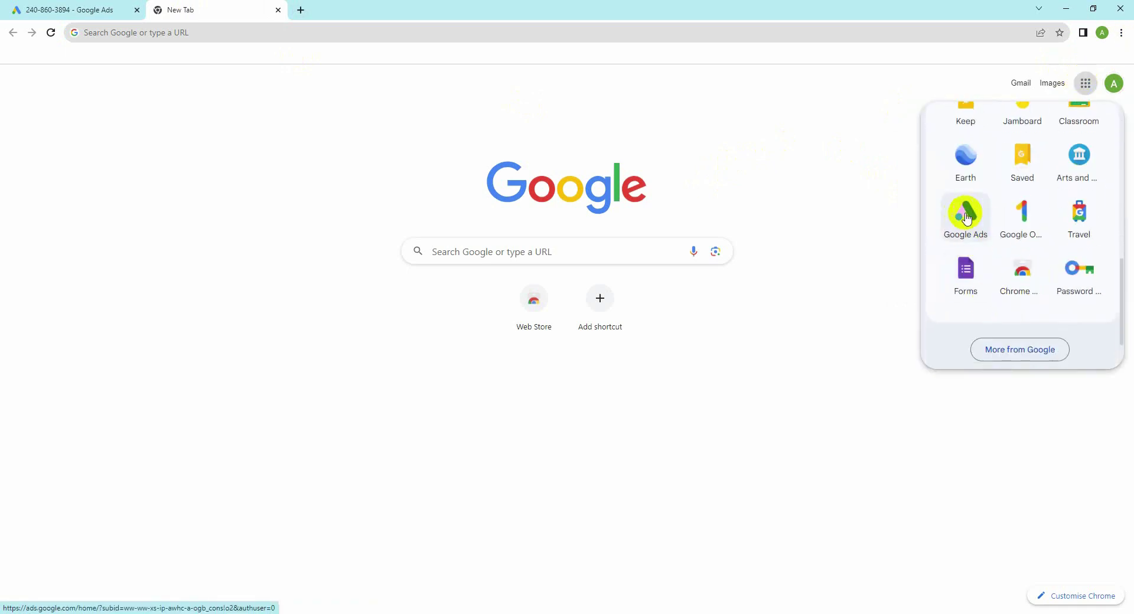
pyautogui.click(966, 211)
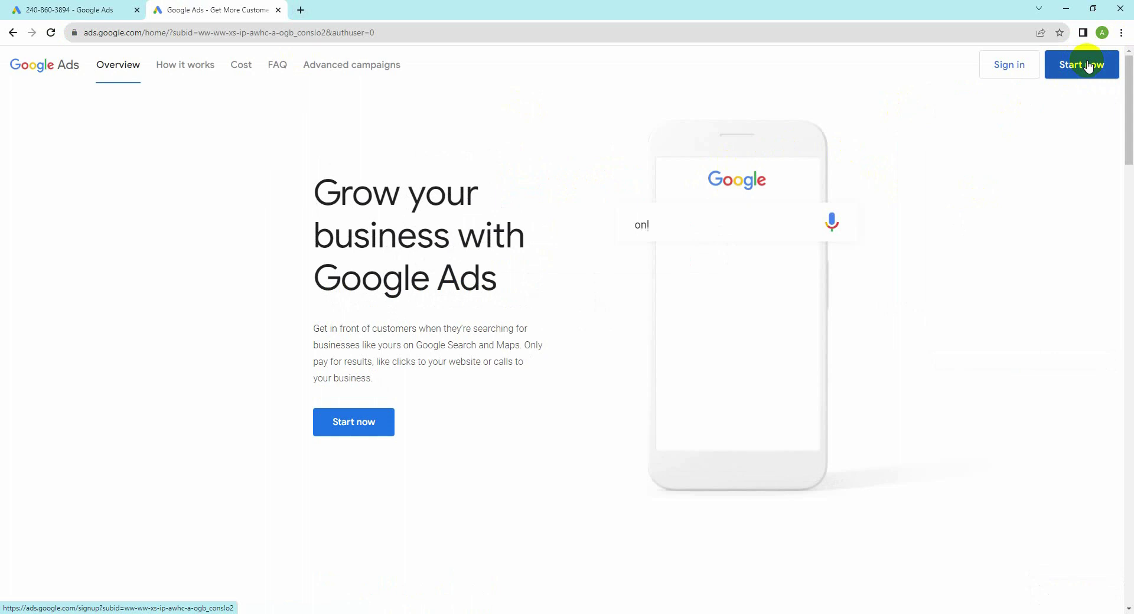
pyautogui.click(1091, 65)
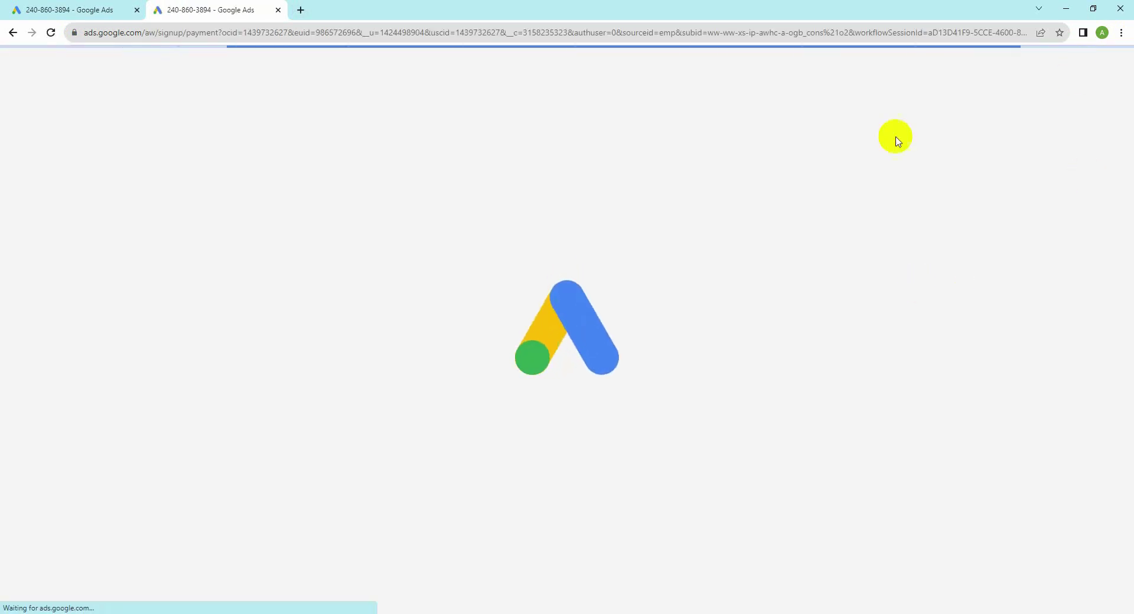
# Step: Open the 'Remove your ad' article from the More help options
pyautogui.scroll(-3, 734, 317)
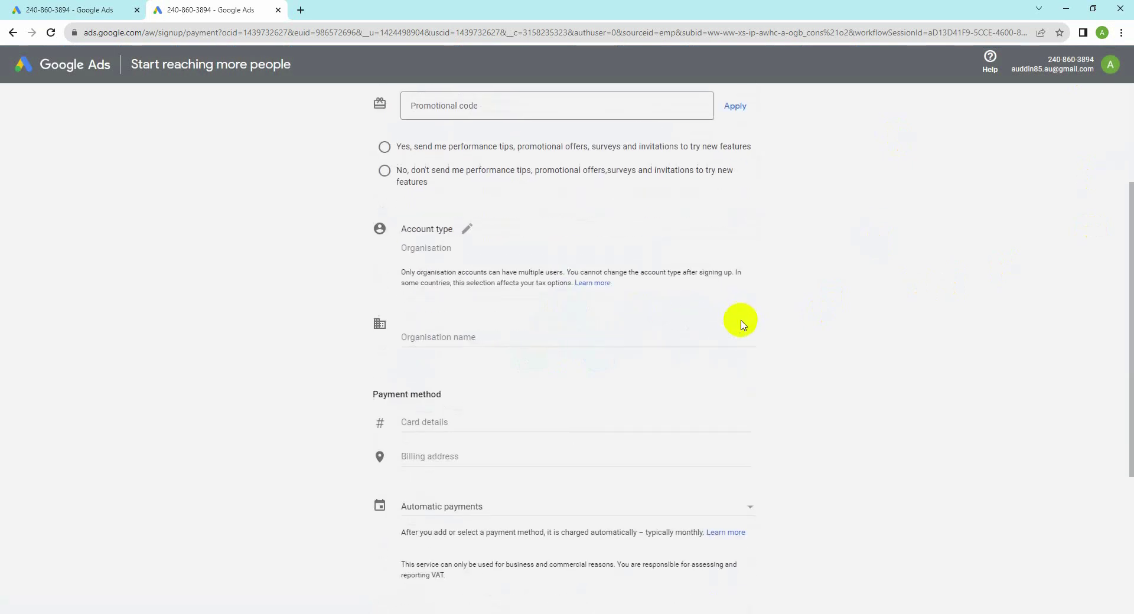
pyautogui.scroll(-4, 743, 325)
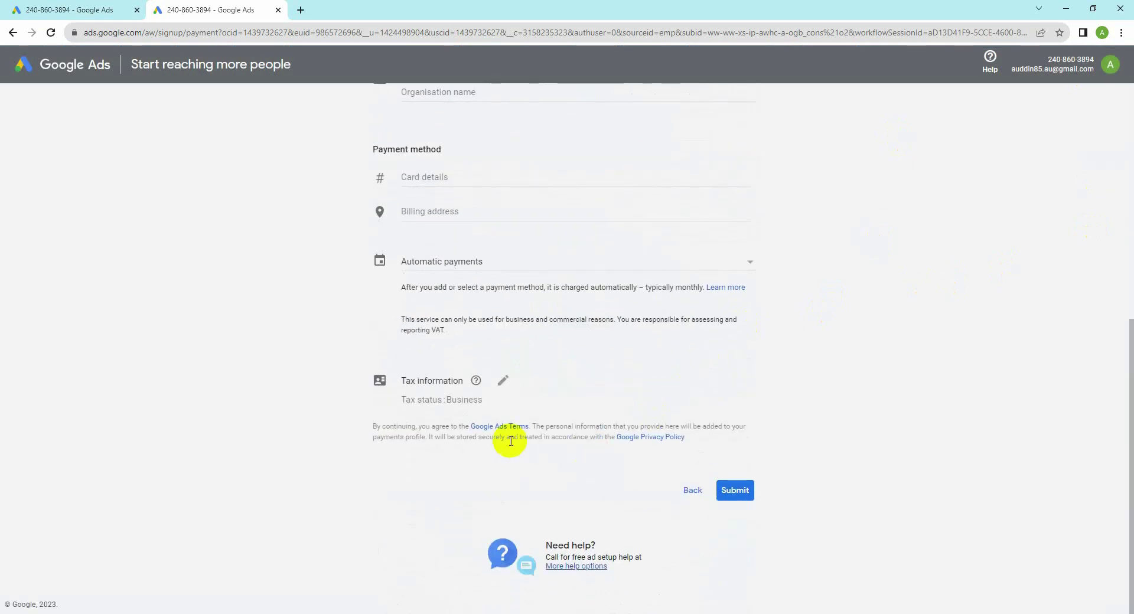
pyautogui.click(569, 567)
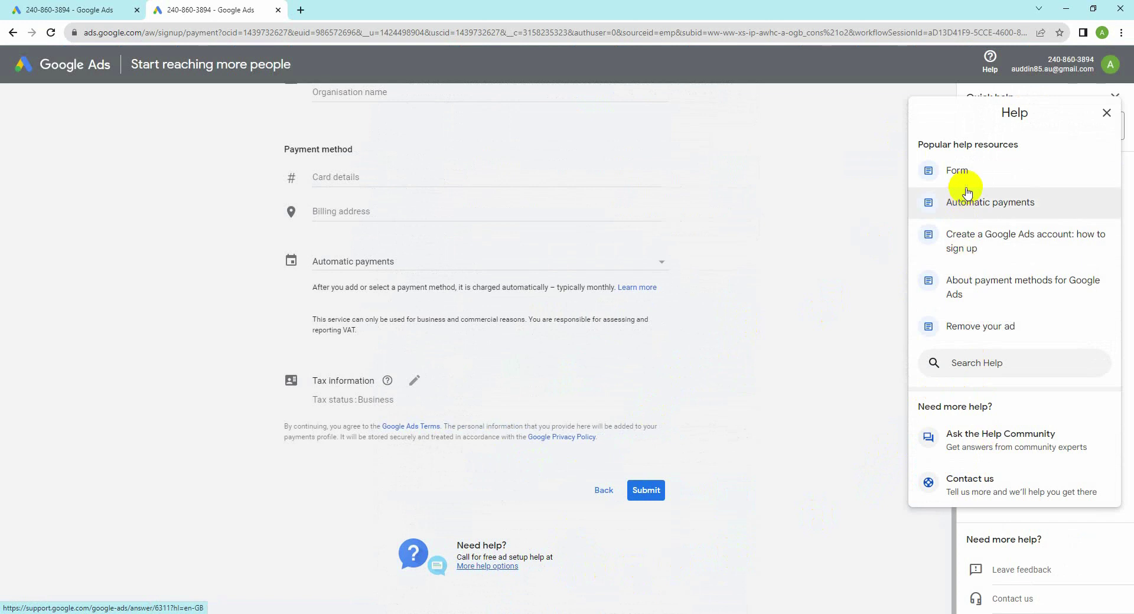
pyautogui.click(982, 333)
# Step: Read the Remove your ad article, close help, and return to the Campaigns overview
pyautogui.scroll(-4, 978, 425)
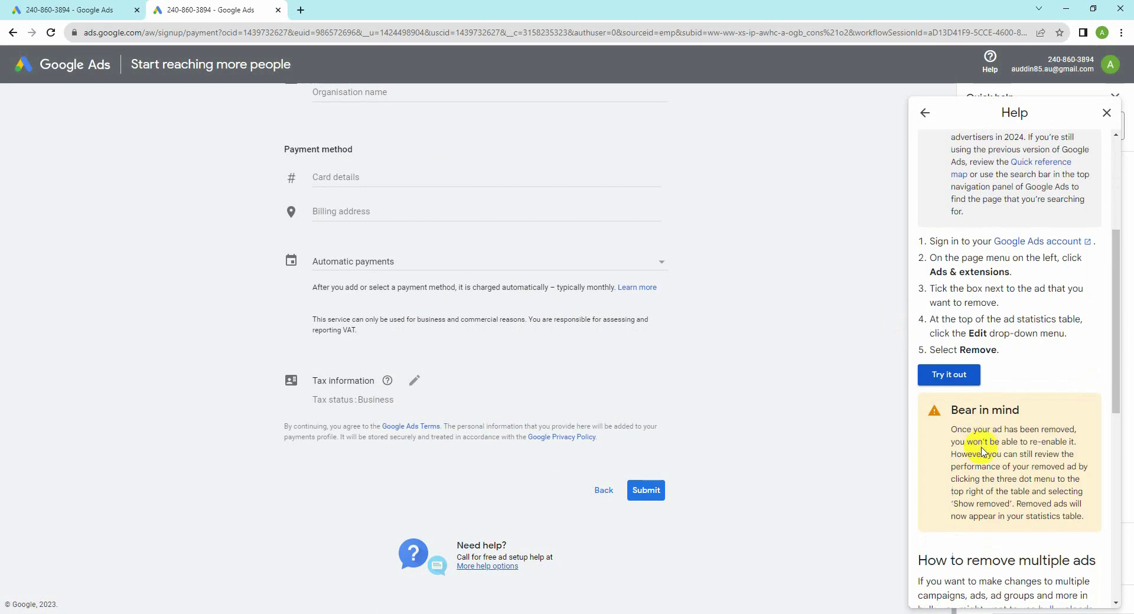
pyautogui.scroll(-7, 945, 369)
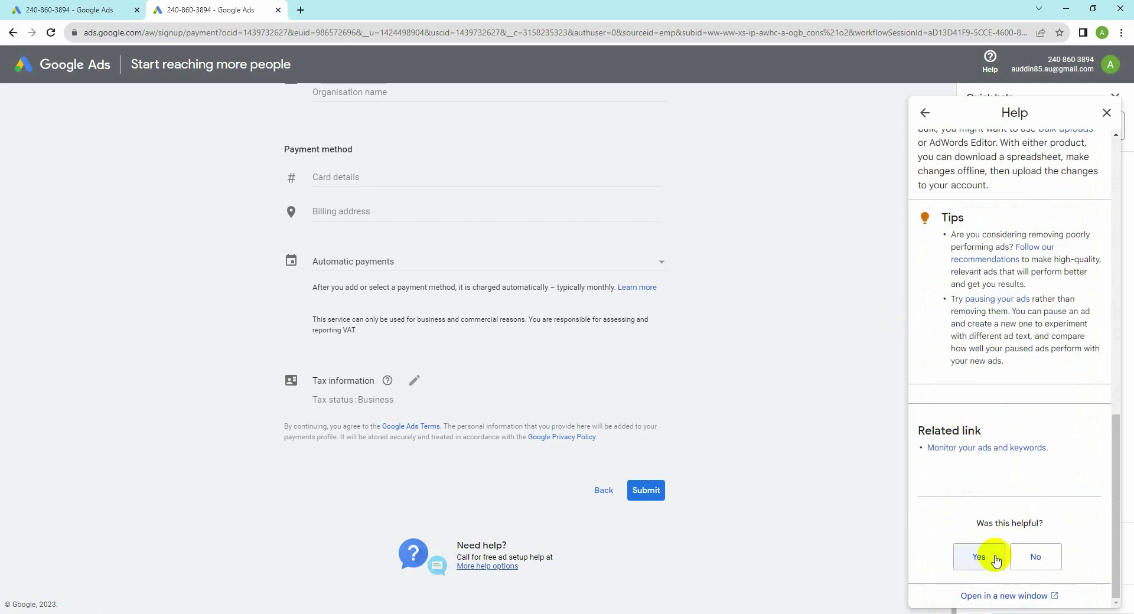
pyautogui.scroll(10, 973, 532)
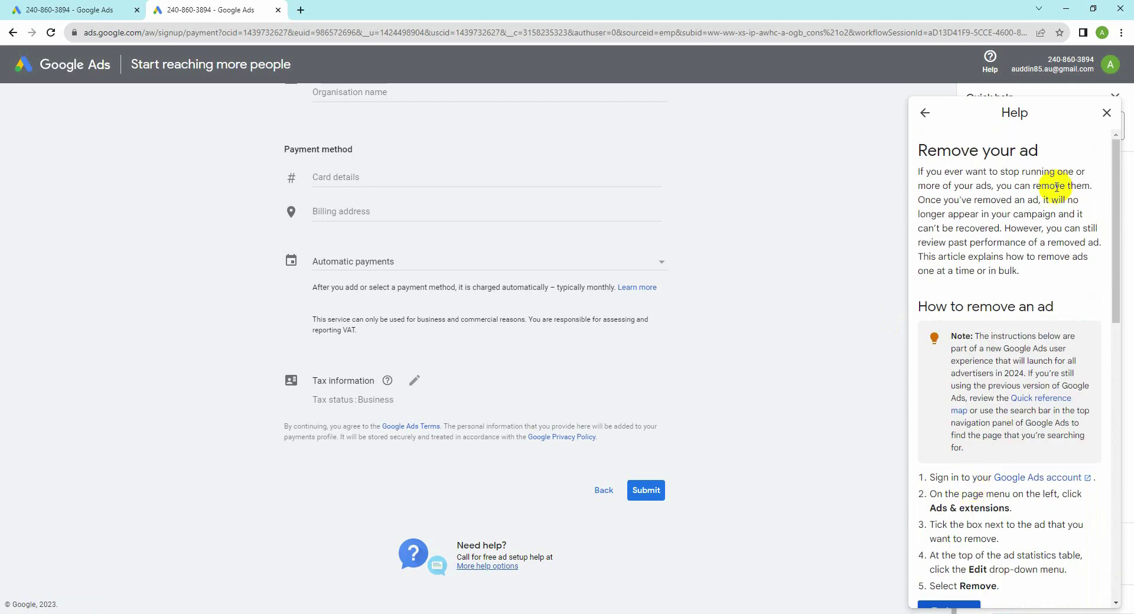
pyautogui.click(1105, 114)
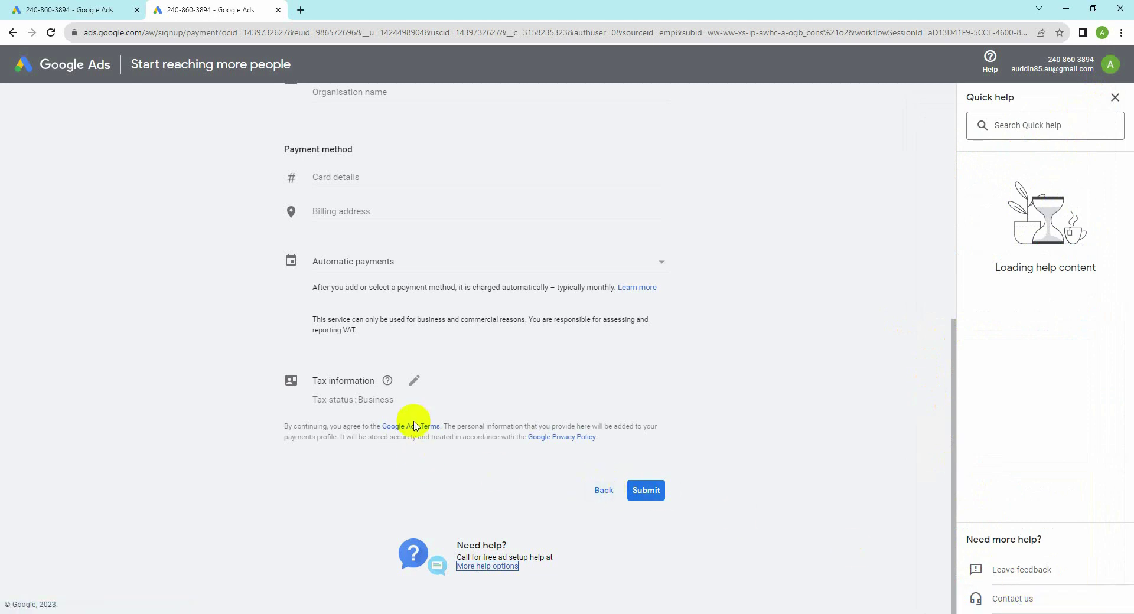
pyautogui.scroll(3, 388, 253)
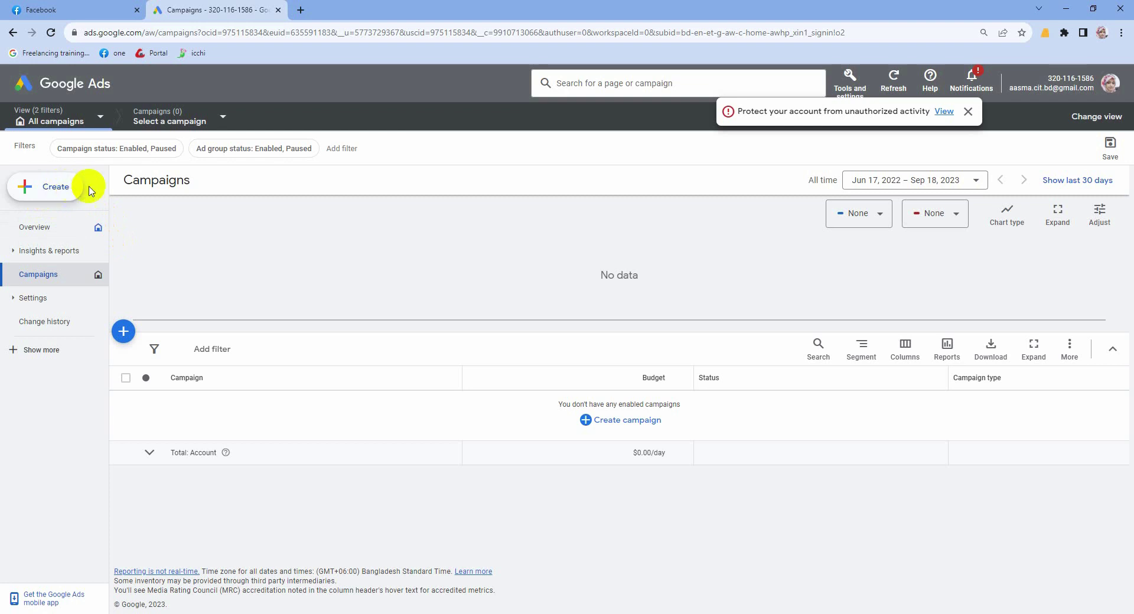
# Step: Dismiss the account protection notice, open Keyword Planner's Discover new keywords, and bring up Location settings
pyautogui.click(971, 111)
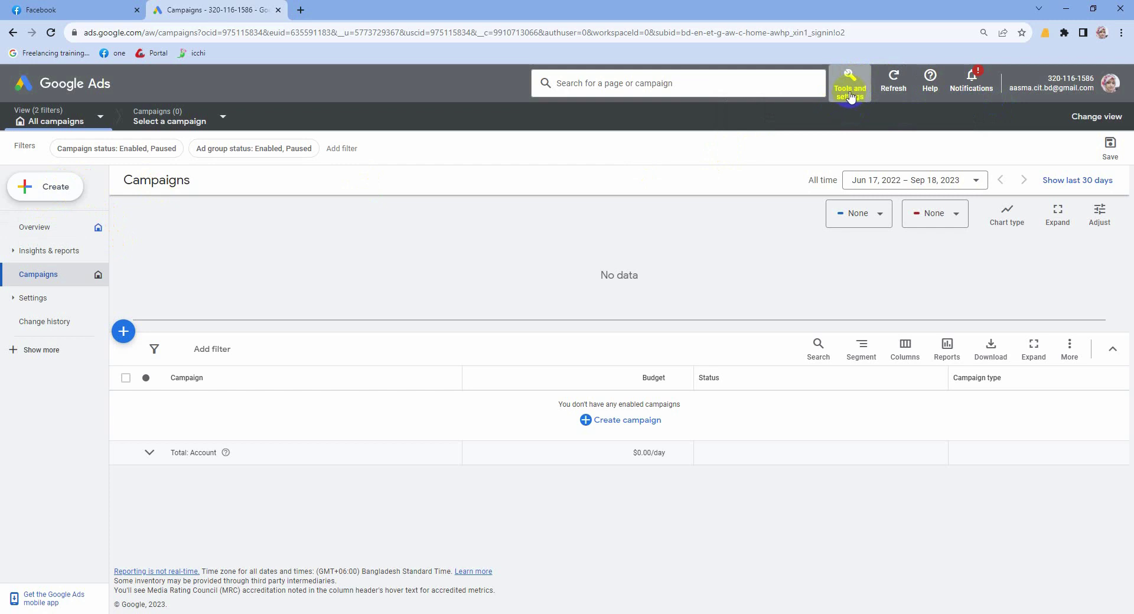
pyautogui.click(849, 98)
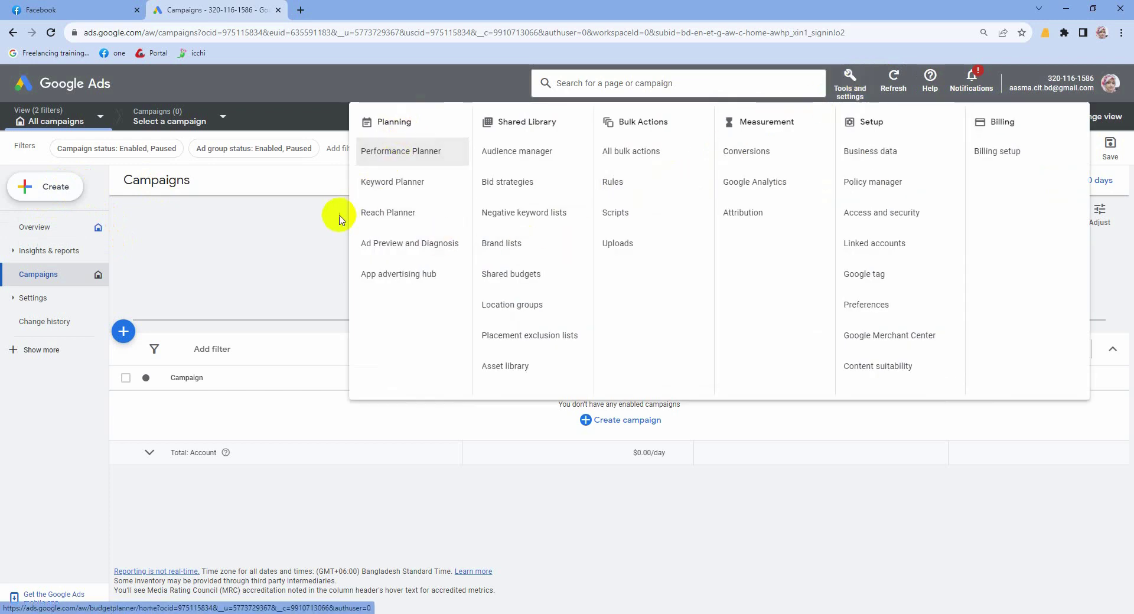
pyautogui.click(423, 186)
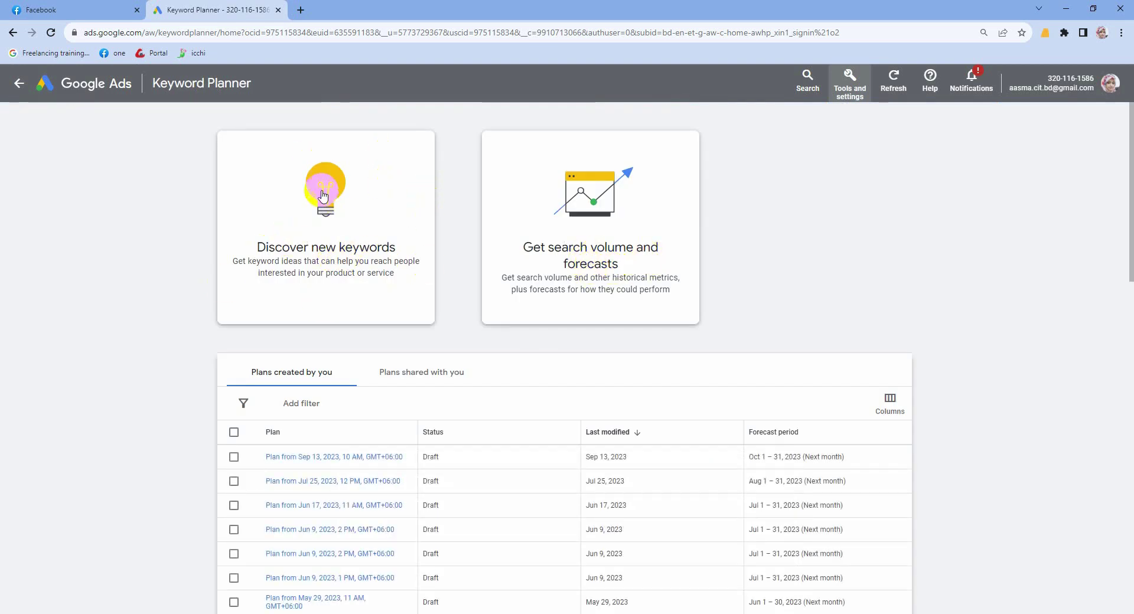
pyautogui.click(323, 254)
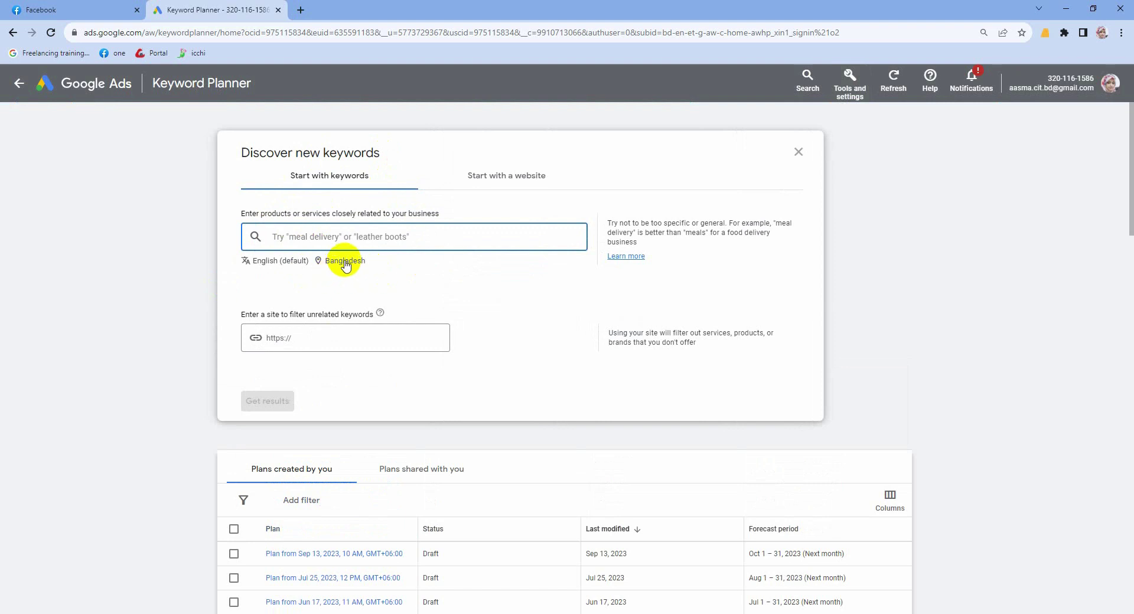
pyautogui.click(346, 266)
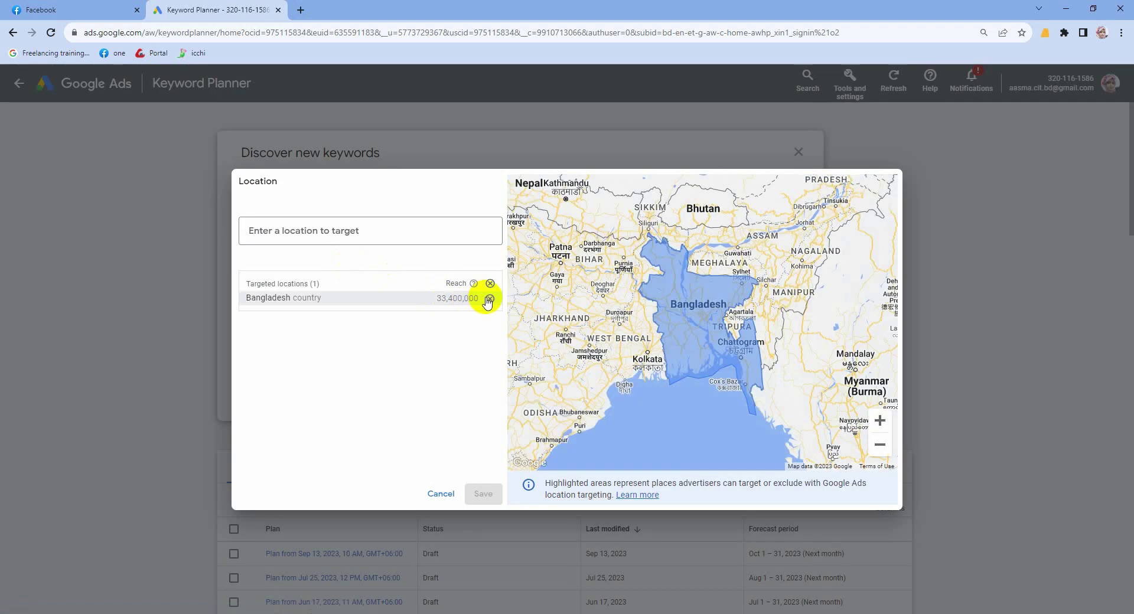
# Step: Replace Bangladesh with United States as the targeted location and save it
pyautogui.click(487, 304)
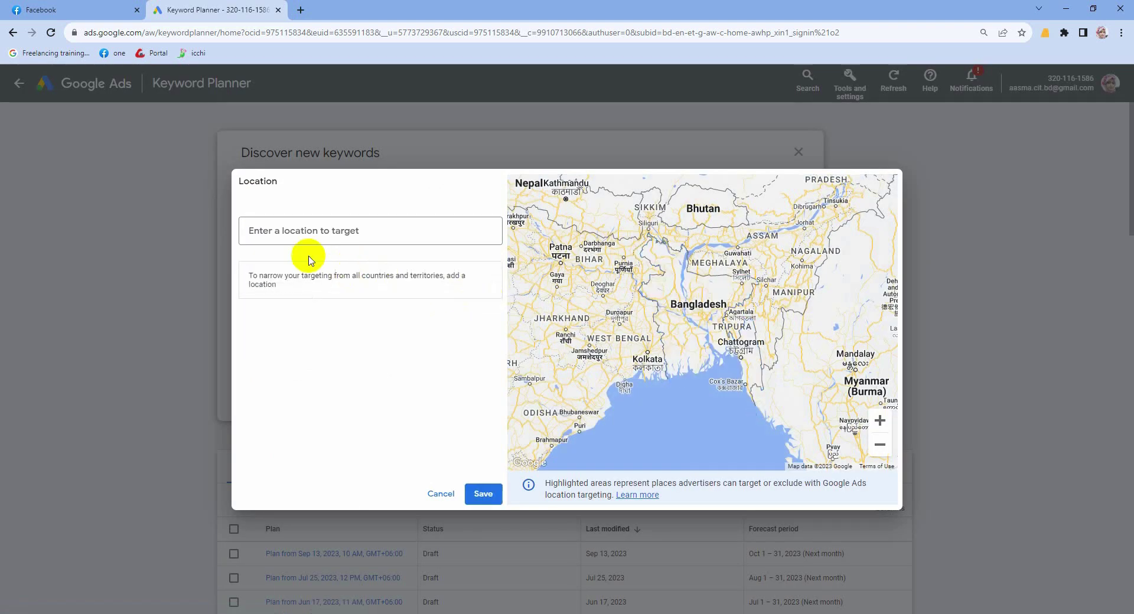
pyautogui.click(291, 230)
pyautogui.write('uniu')
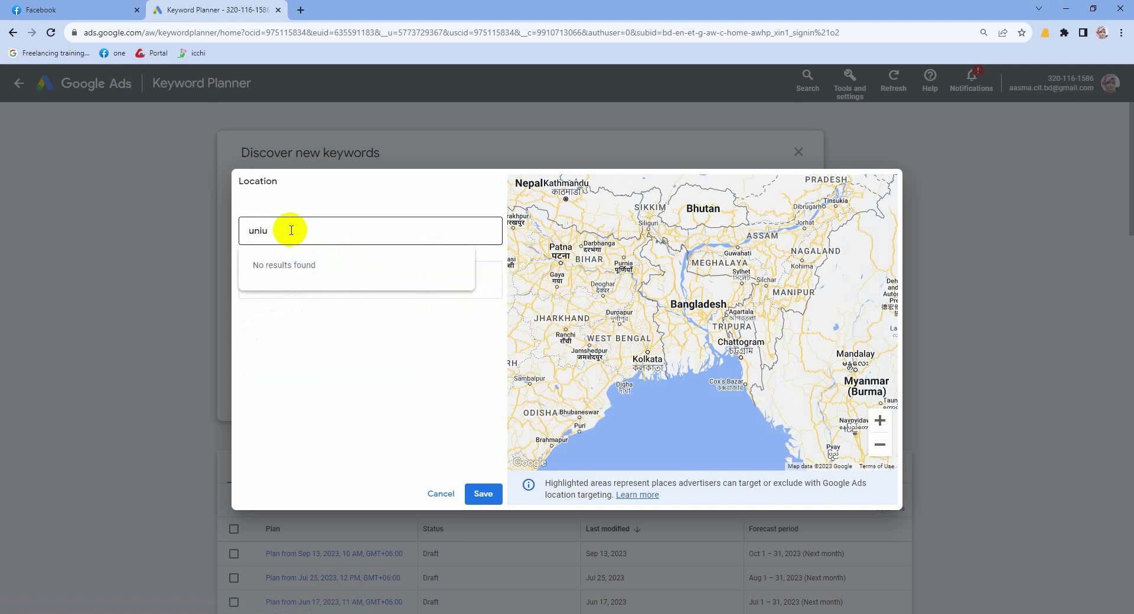
pyautogui.press('BackSpace')
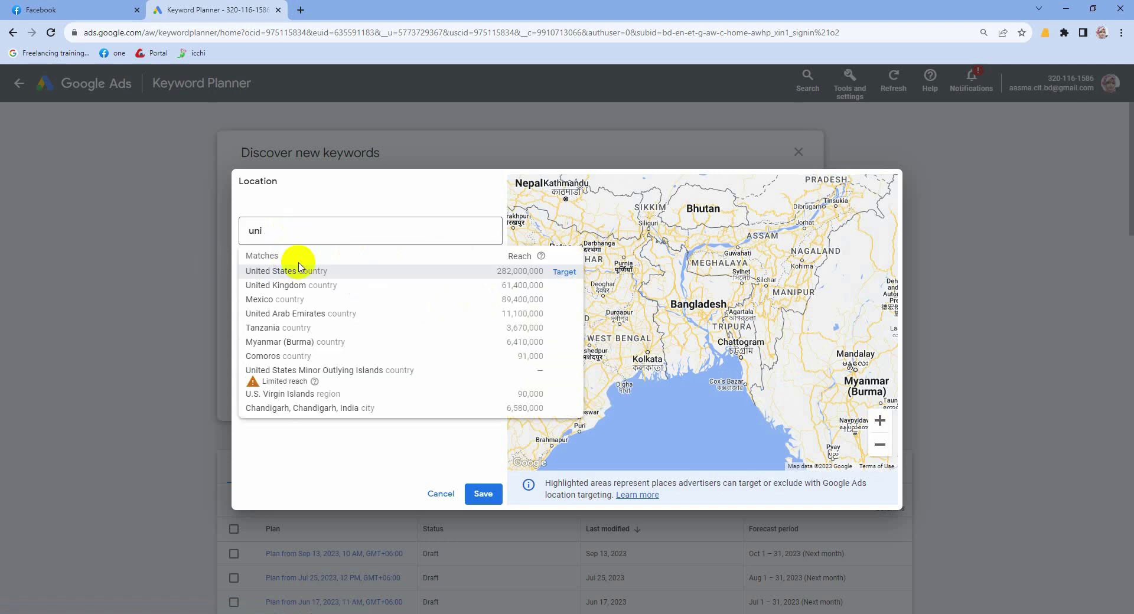
pyautogui.click(299, 270)
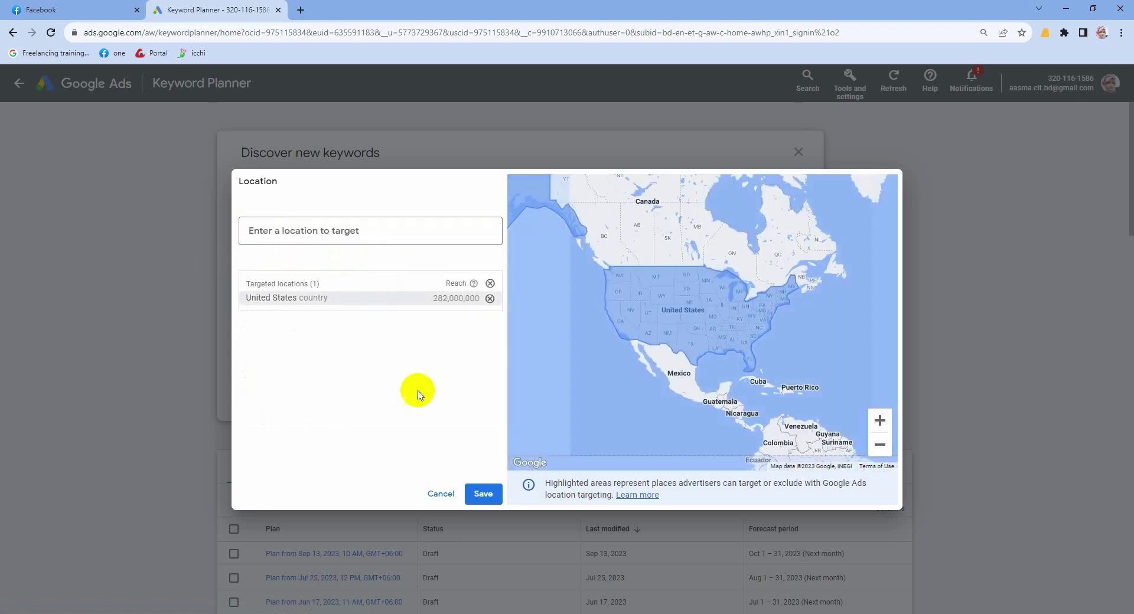
pyautogui.click(484, 495)
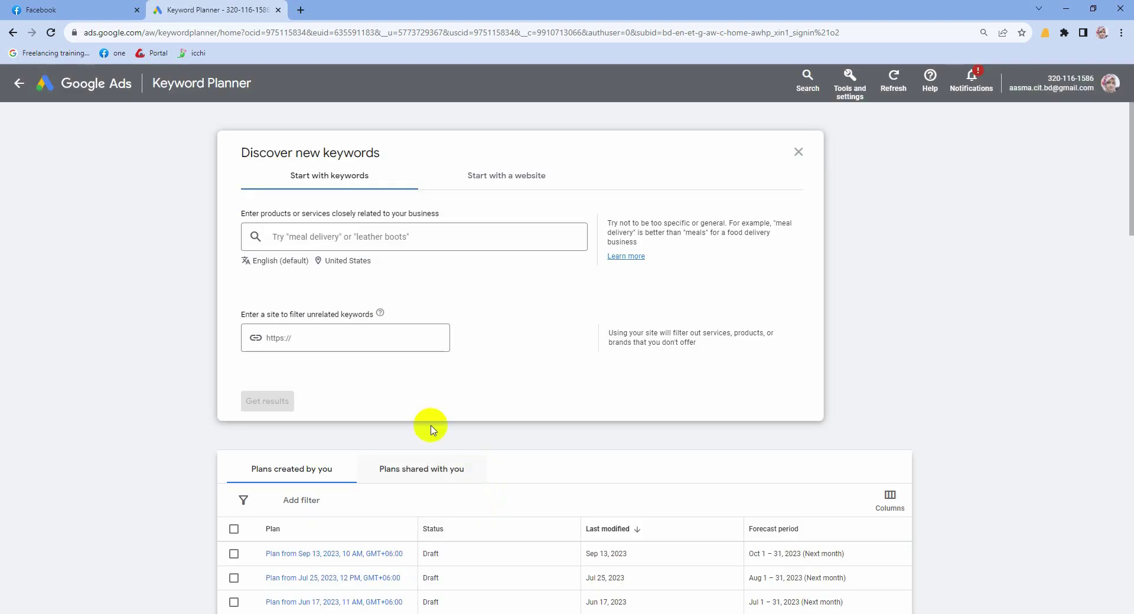
# Step: Get keyword ideas for 'lawyer' and close the Refine keywords panel
pyautogui.click(313, 236)
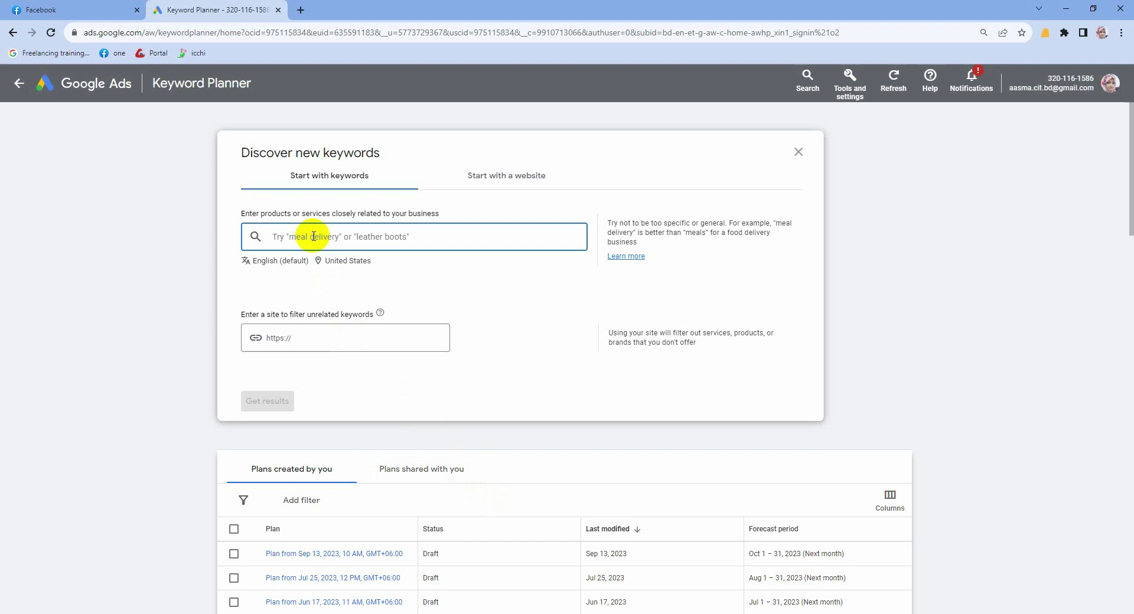
pyautogui.write('lawyer')
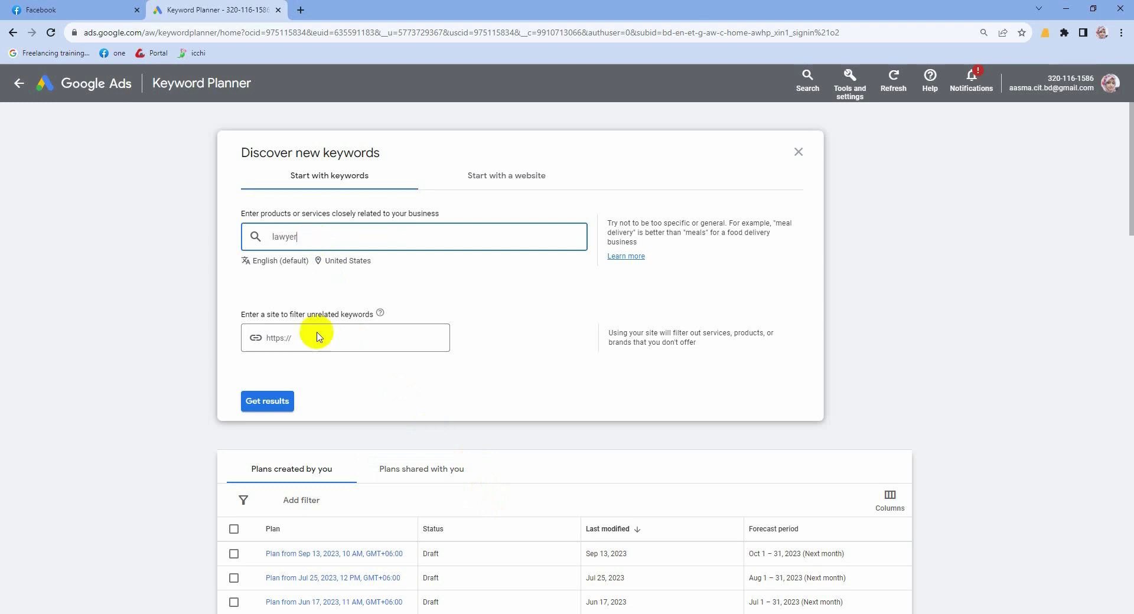
pyautogui.click(264, 406)
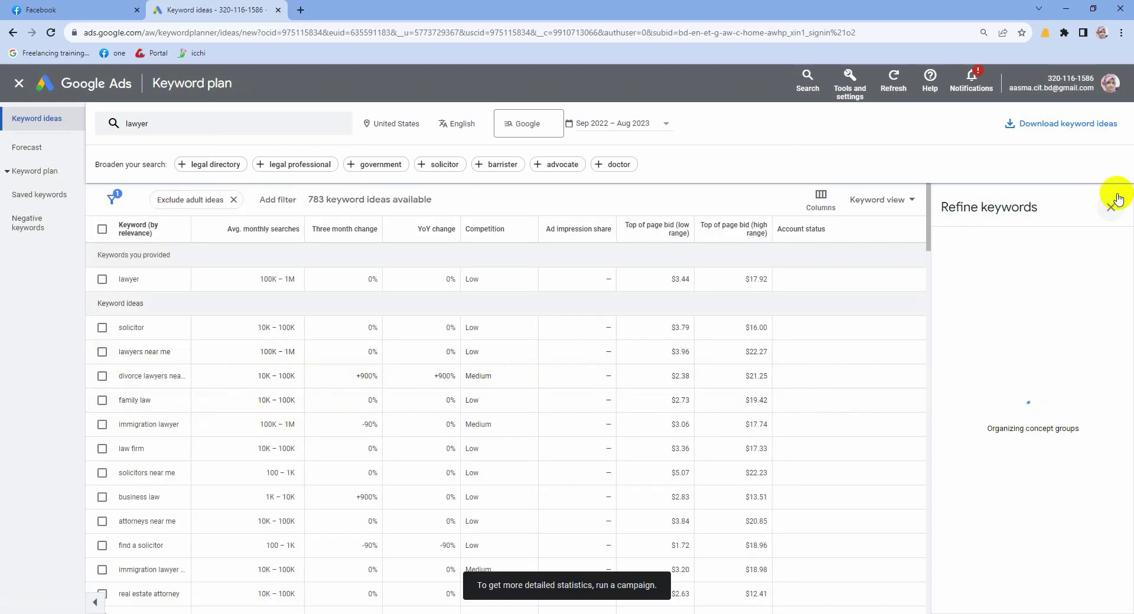
pyautogui.click(1112, 205)
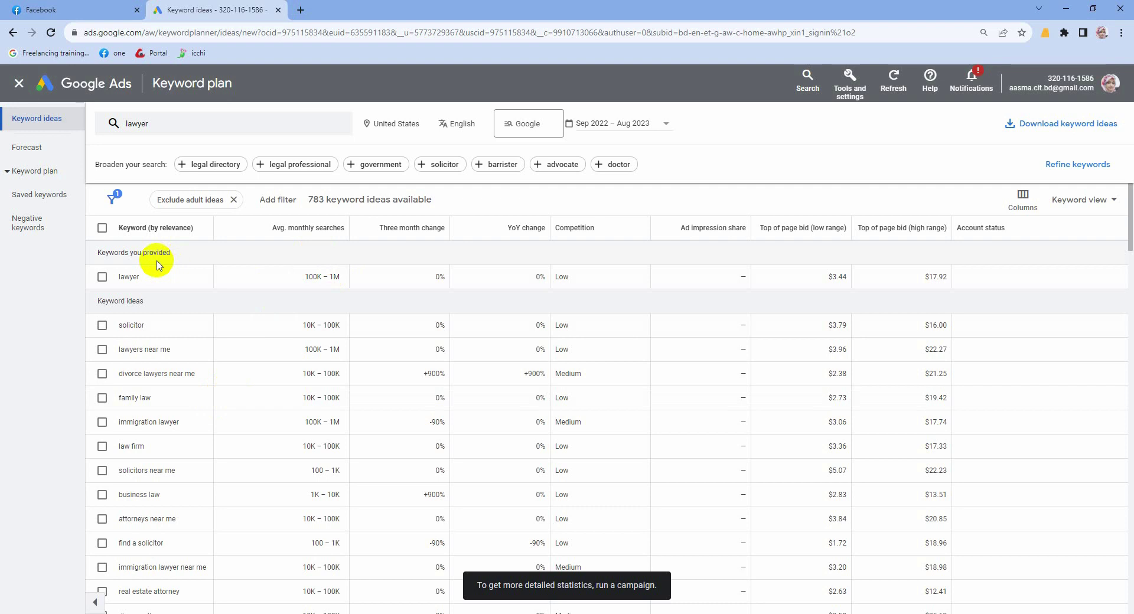
# Step: Add 'drug lawyer' to the keyword search and refresh the ideas
pyautogui.click(175, 123)
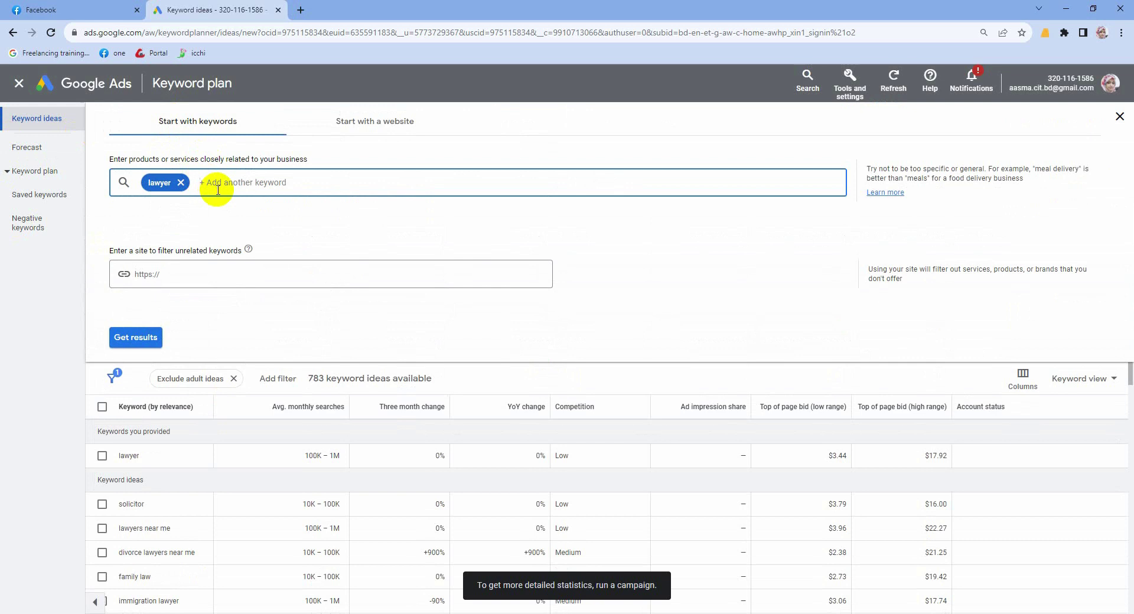
pyautogui.write('drug')
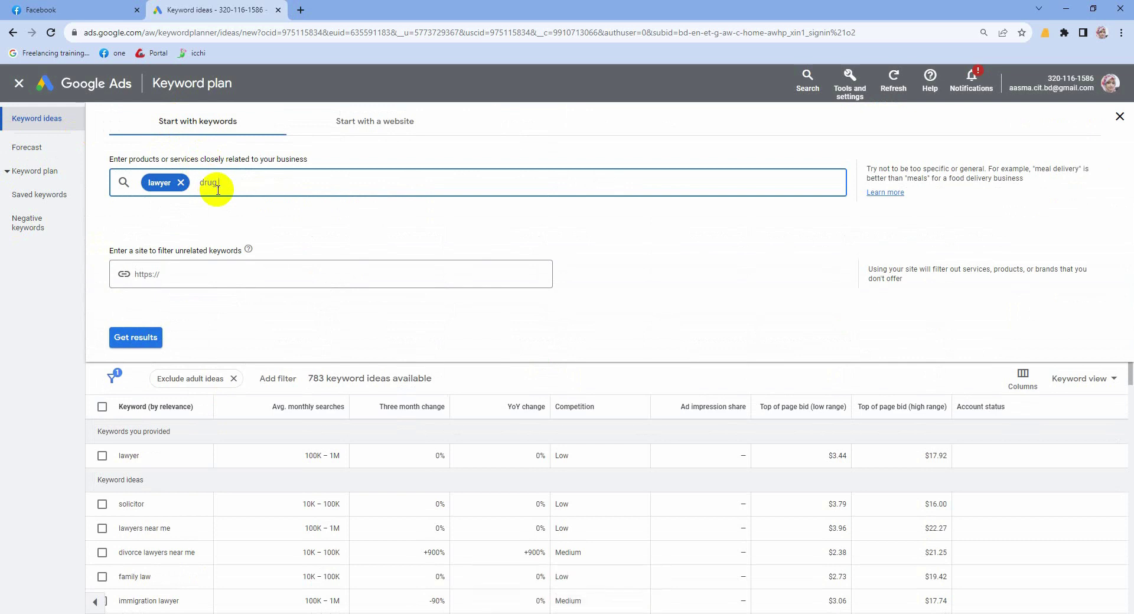
pyautogui.write(' lawyer')
pyautogui.click(121, 338)
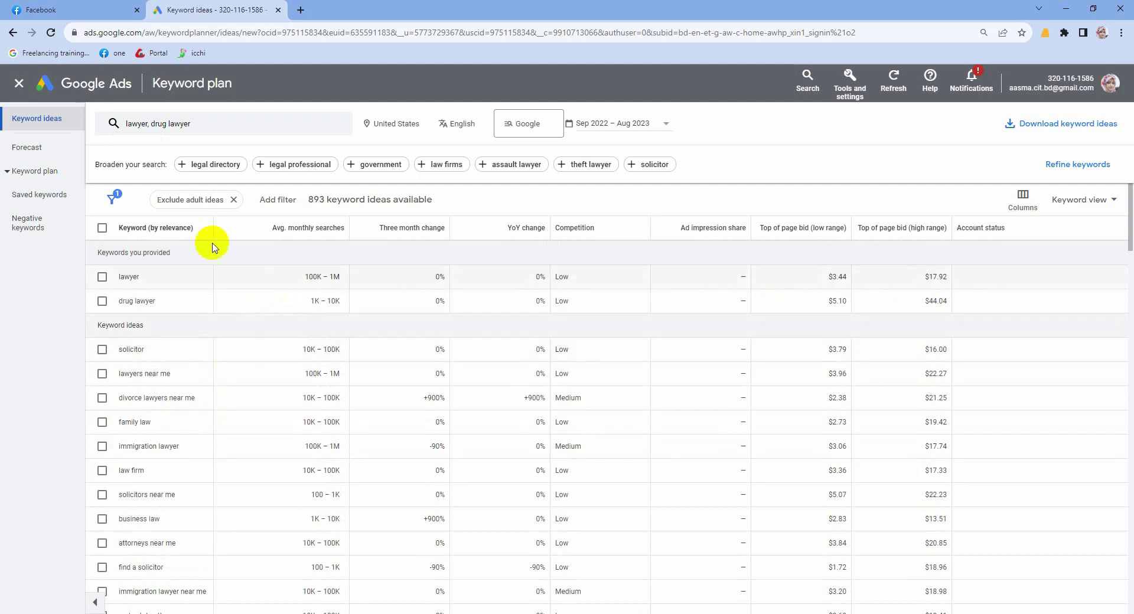
# Step: Drag the Keyword (by relevance) column border right so full phrases are visible
pyautogui.scroll(-5, 189, 349)
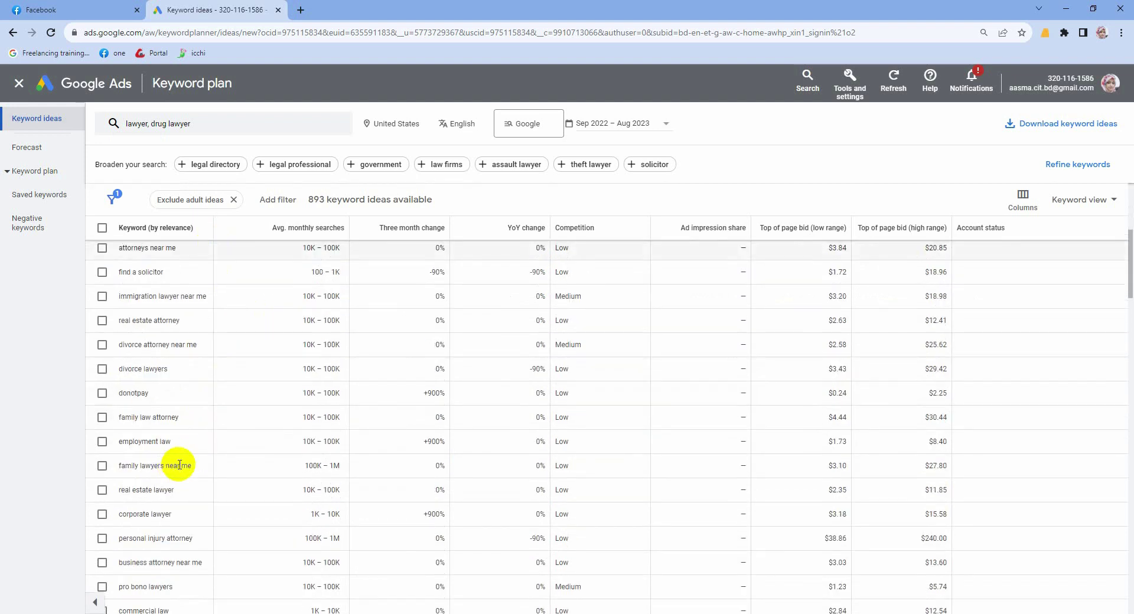
pyautogui.scroll(4, 278, 469)
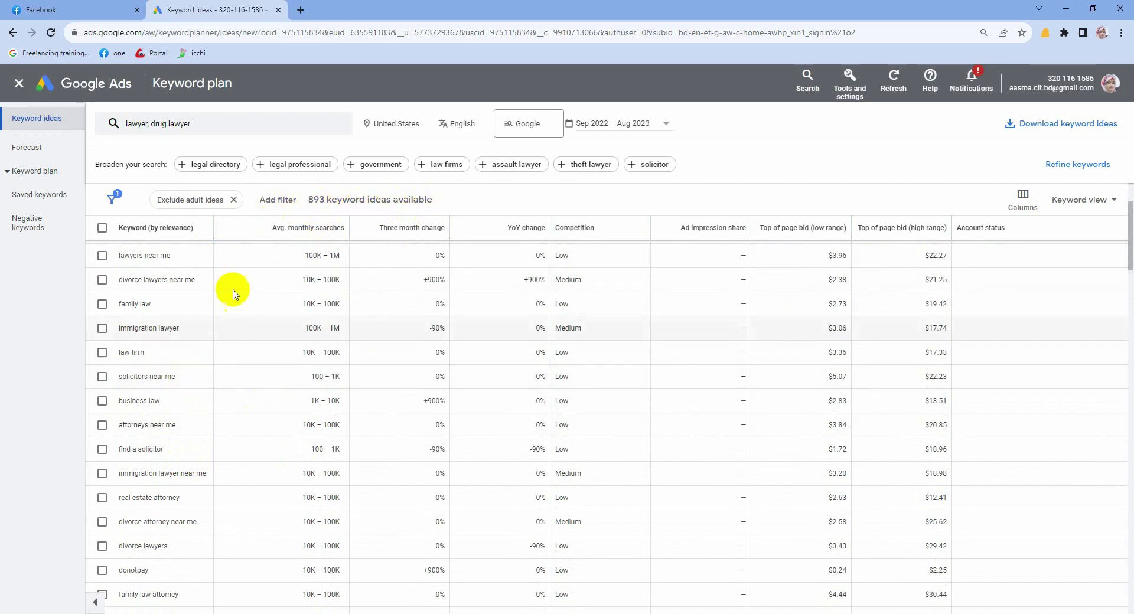
pyautogui.moveTo(294, 237)
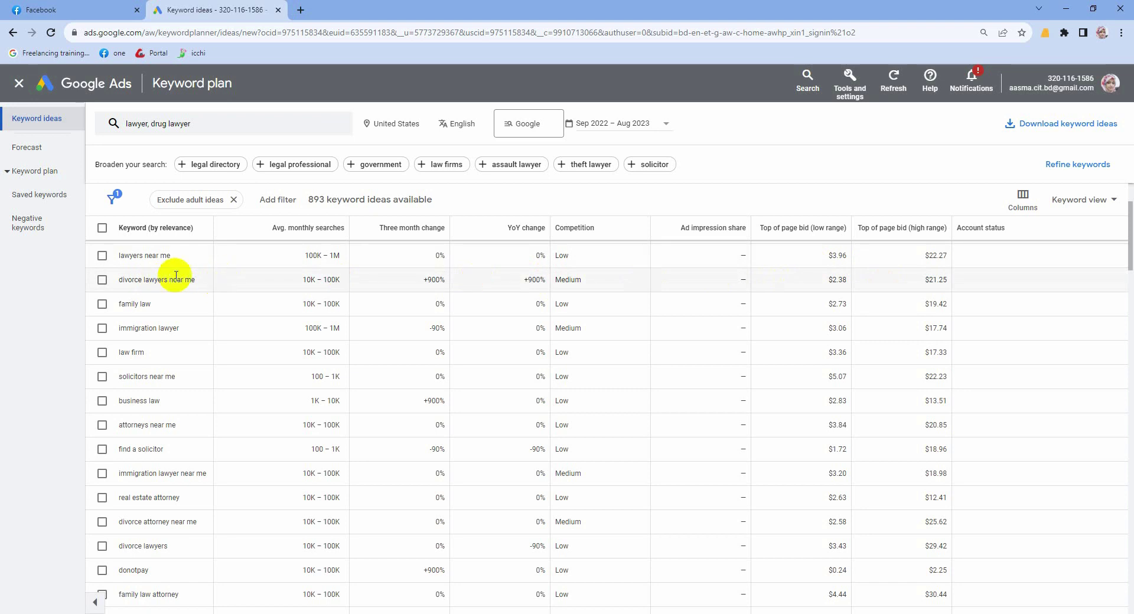
pyautogui.moveTo(214, 228); pyautogui.dragTo(299, 228)
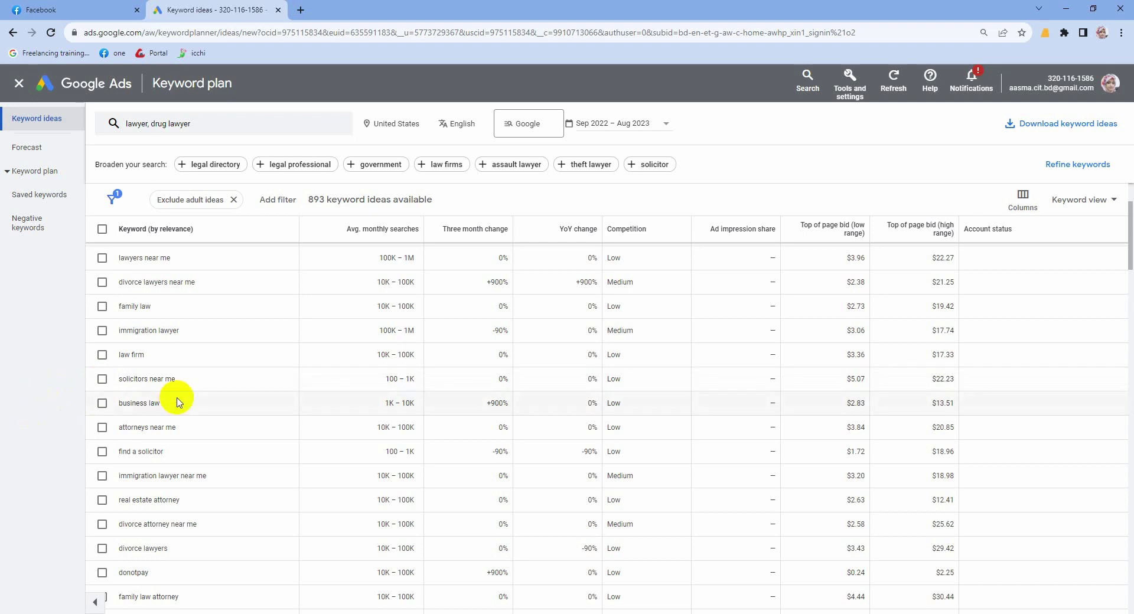
pyautogui.scroll(-1, 177, 403)
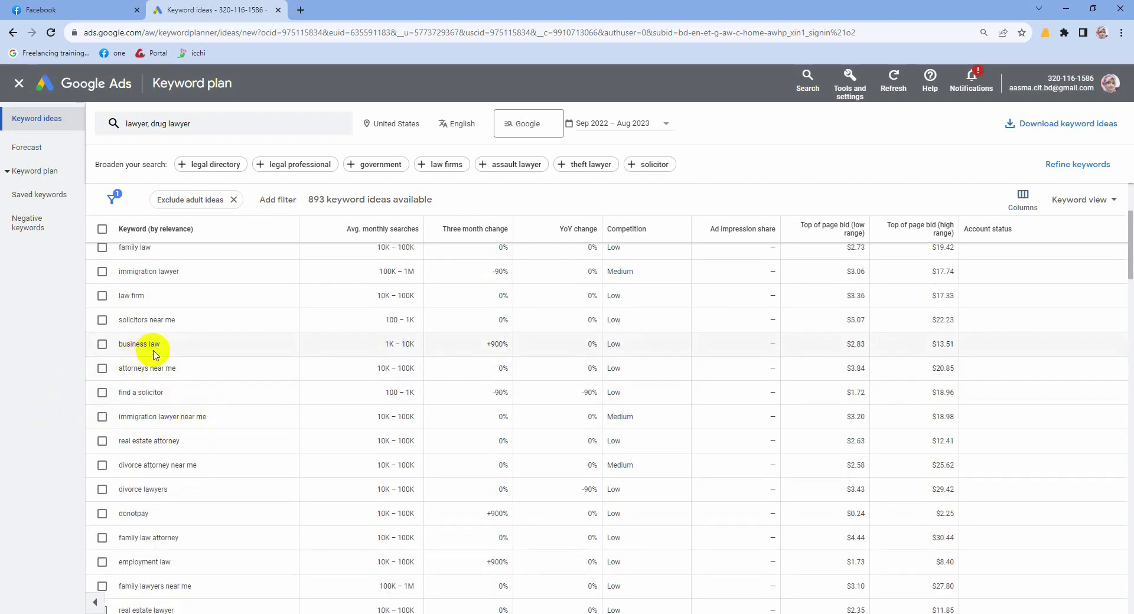
pyautogui.scroll(2, 164, 369)
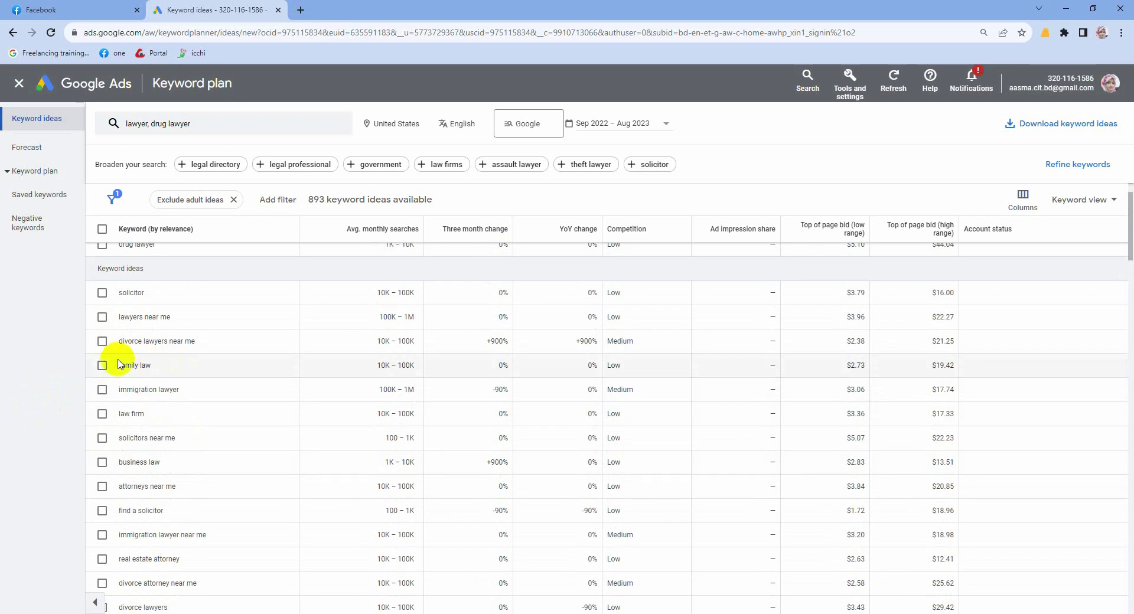
pyautogui.click(102, 341)
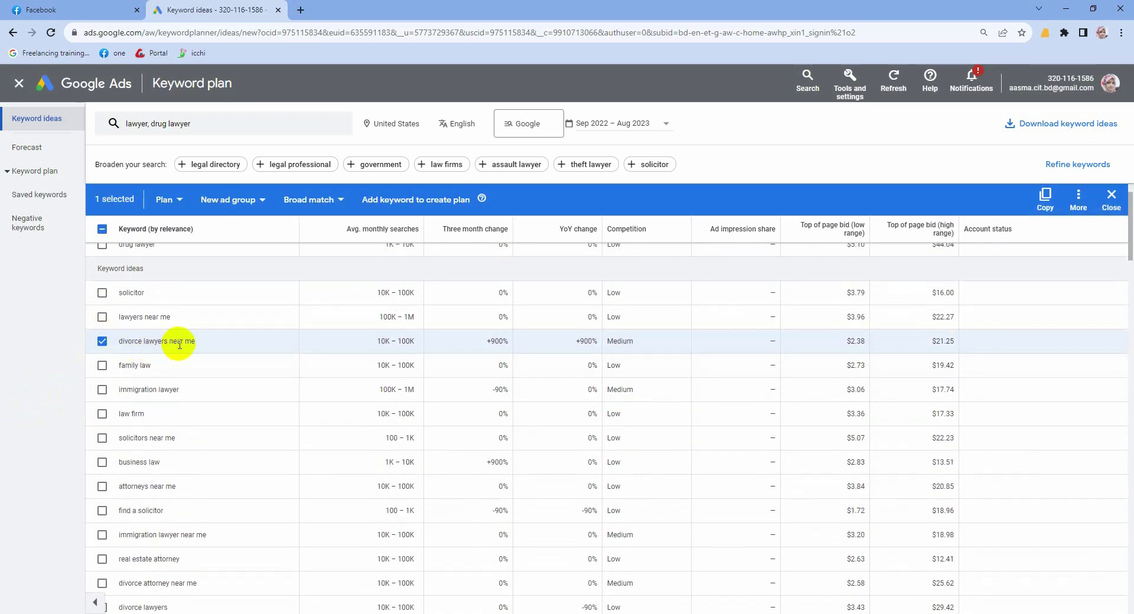
pyautogui.scroll(-1, 185, 366)
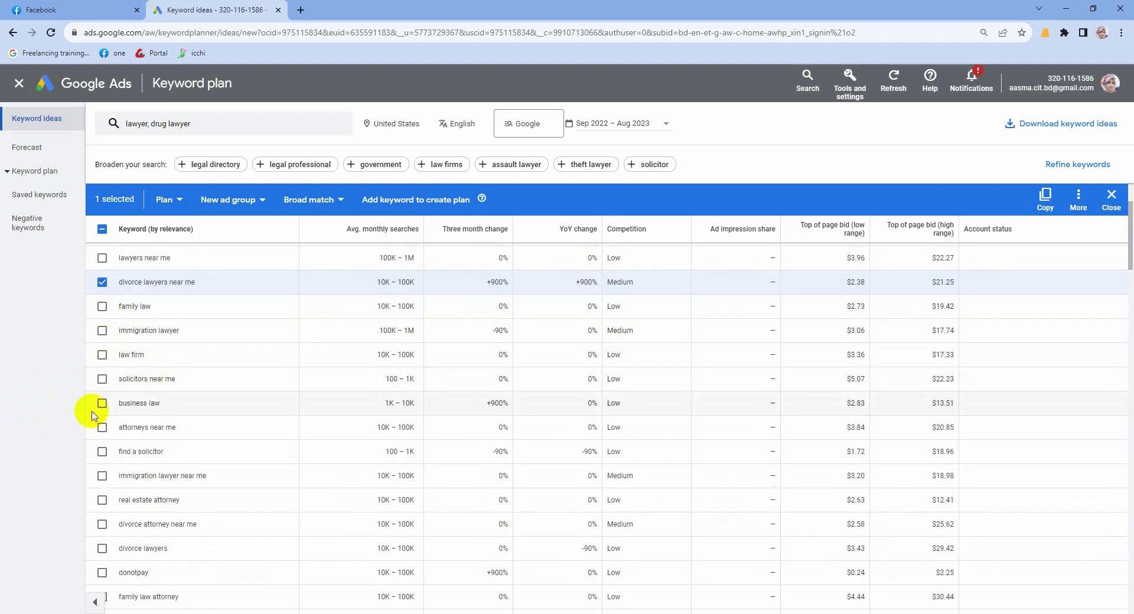
pyautogui.click(101, 381)
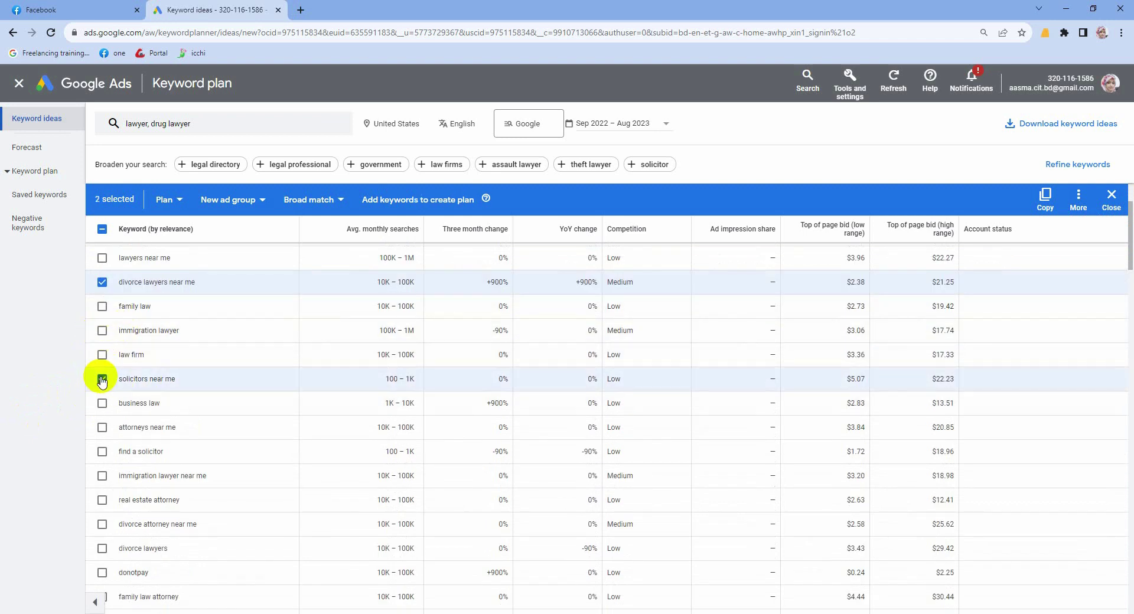
pyautogui.scroll(-1, 100, 390)
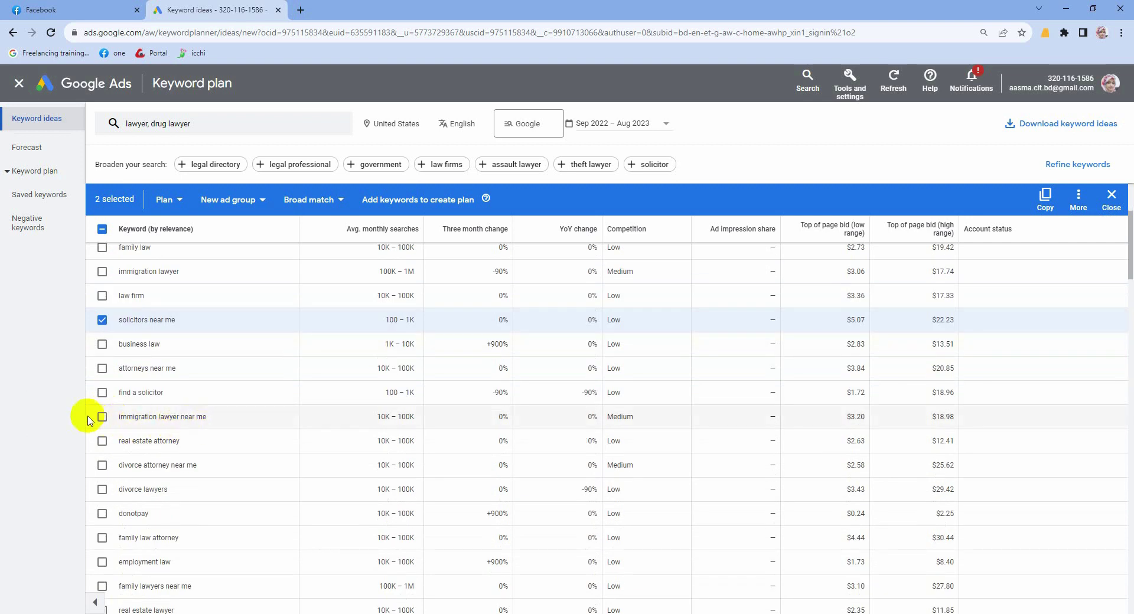
pyautogui.click(102, 417)
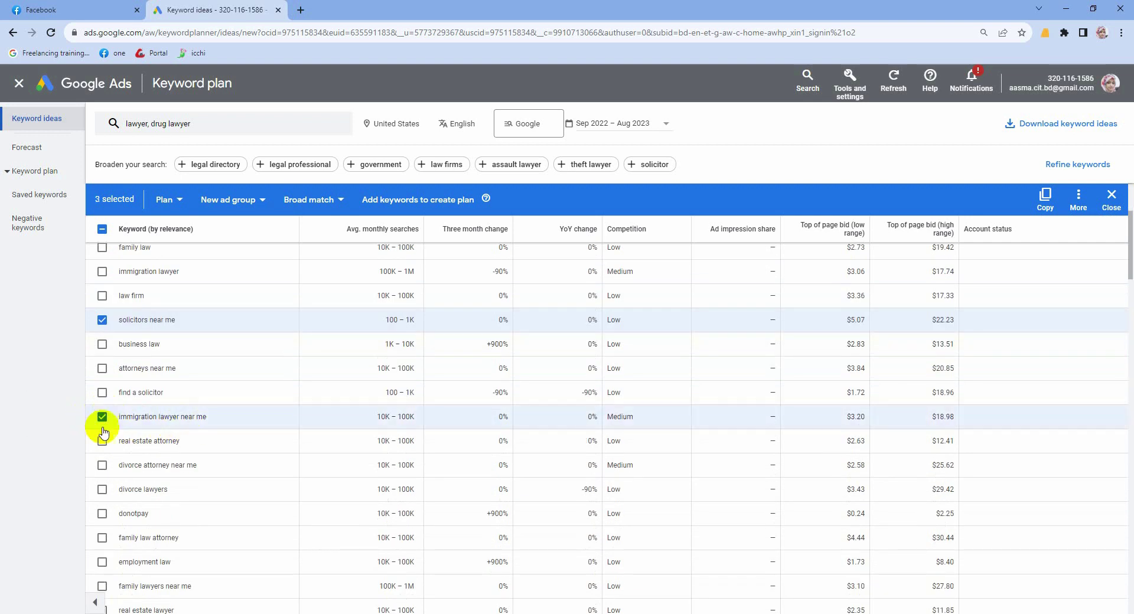
pyautogui.click(102, 466)
pyautogui.scroll(-1, 157, 476)
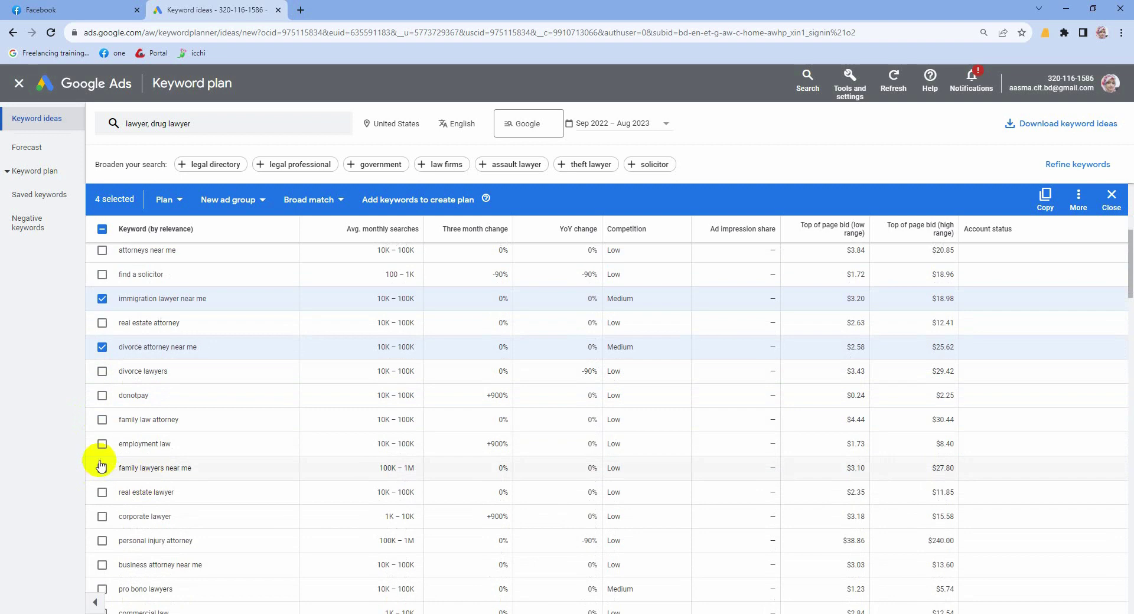
pyautogui.scroll(2, 118, 467)
pyautogui.scroll(2, 134, 478)
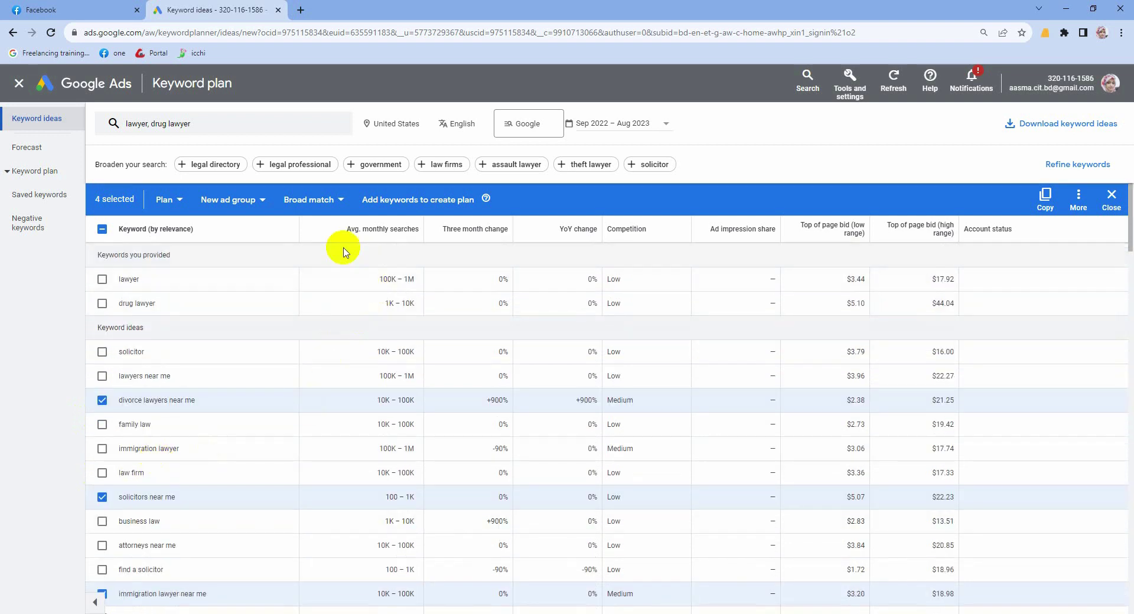
pyautogui.click(102, 230)
pyautogui.click(103, 229)
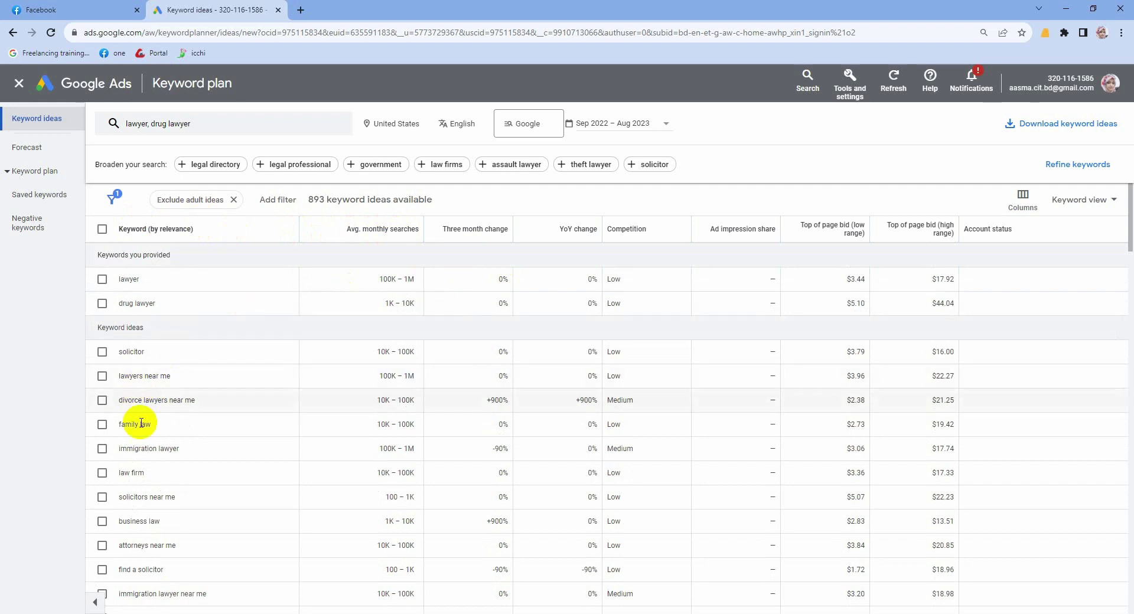
# Step: Apply a Keyword filter so only ideas whose text contains 'lawyer' remain
pyautogui.scroll(-2, 139, 426)
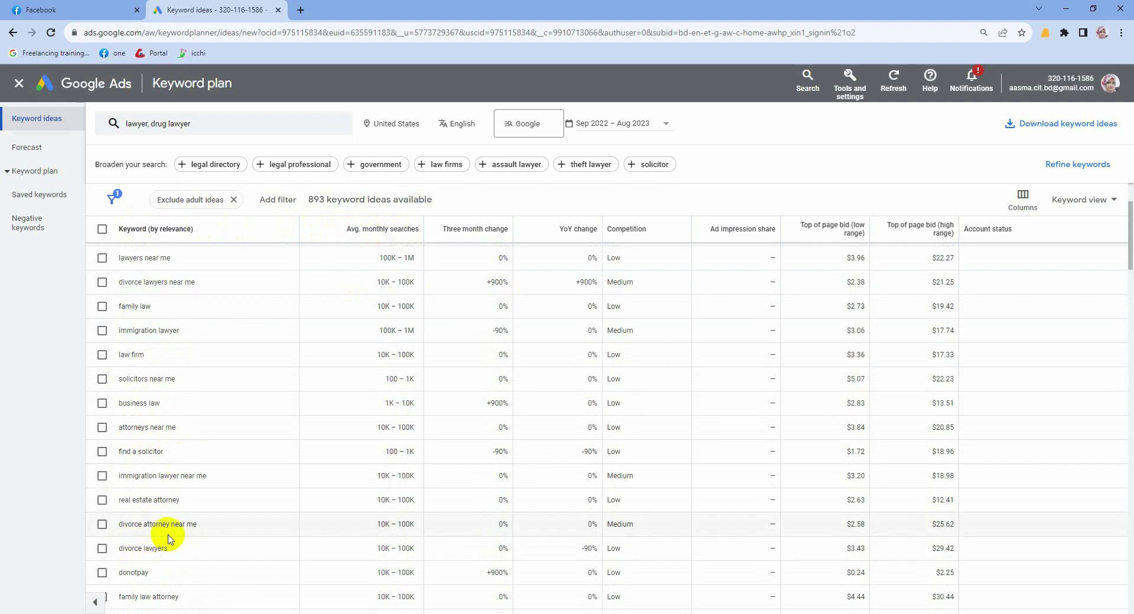
pyautogui.scroll(2, 166, 535)
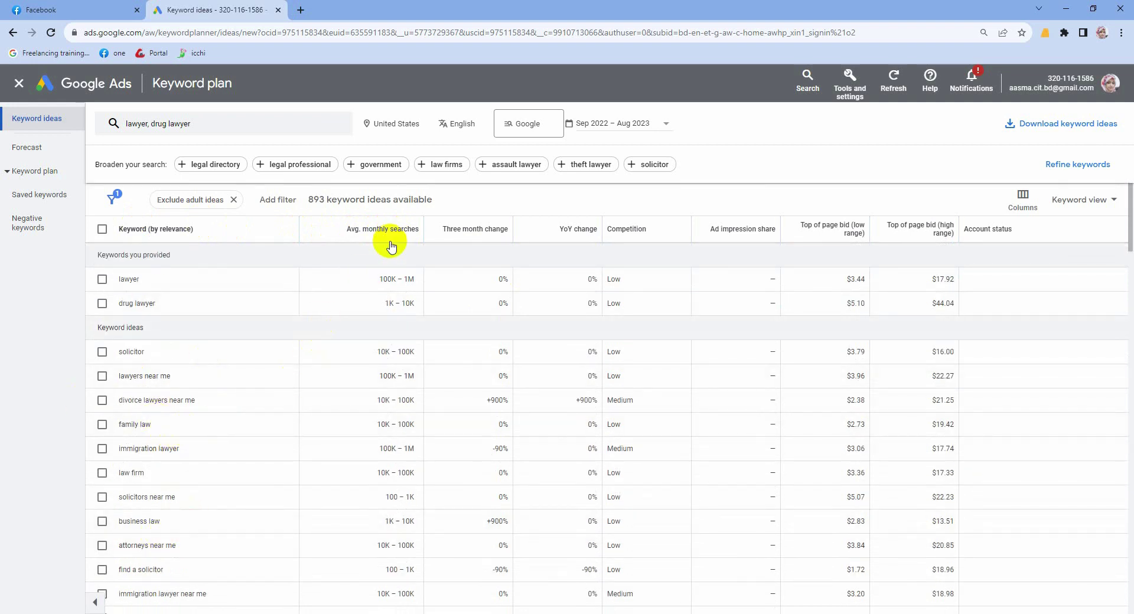
pyautogui.click(280, 203)
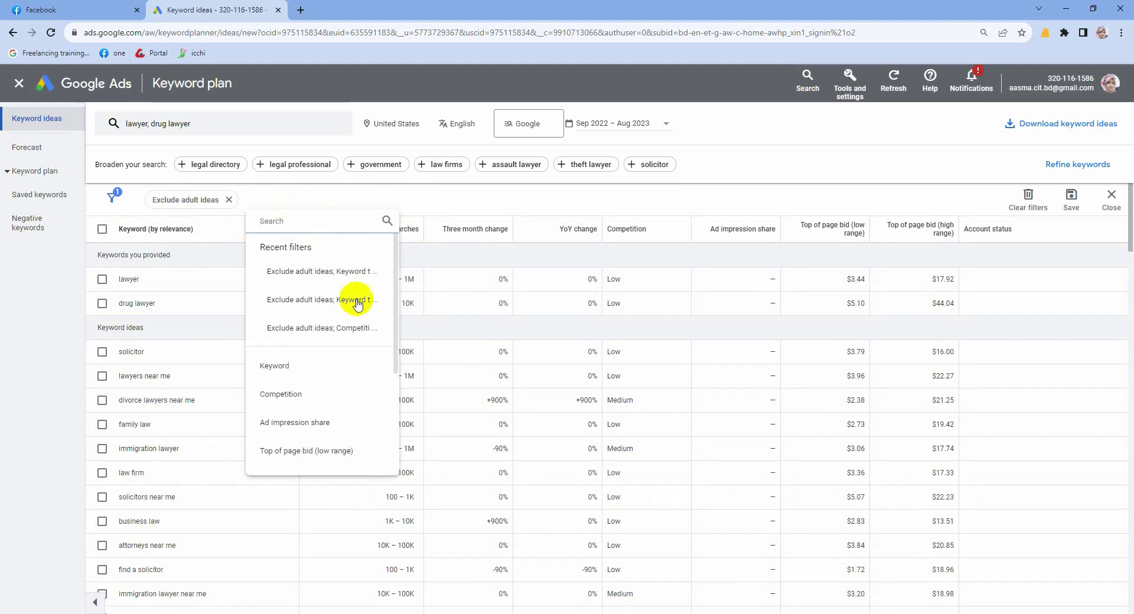
pyautogui.click(281, 368)
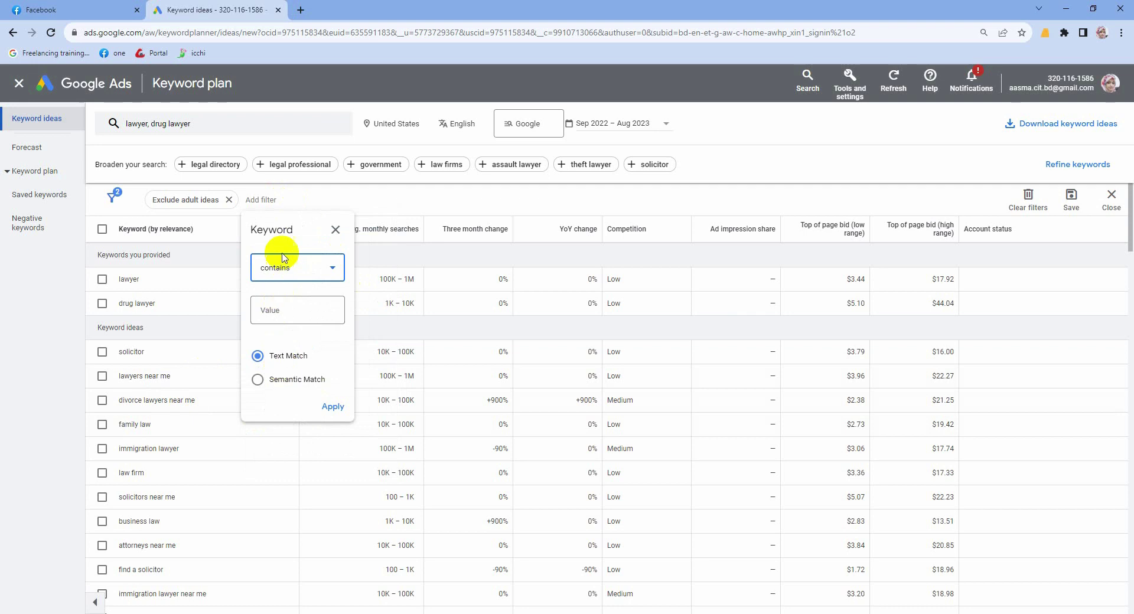
pyautogui.click(267, 308)
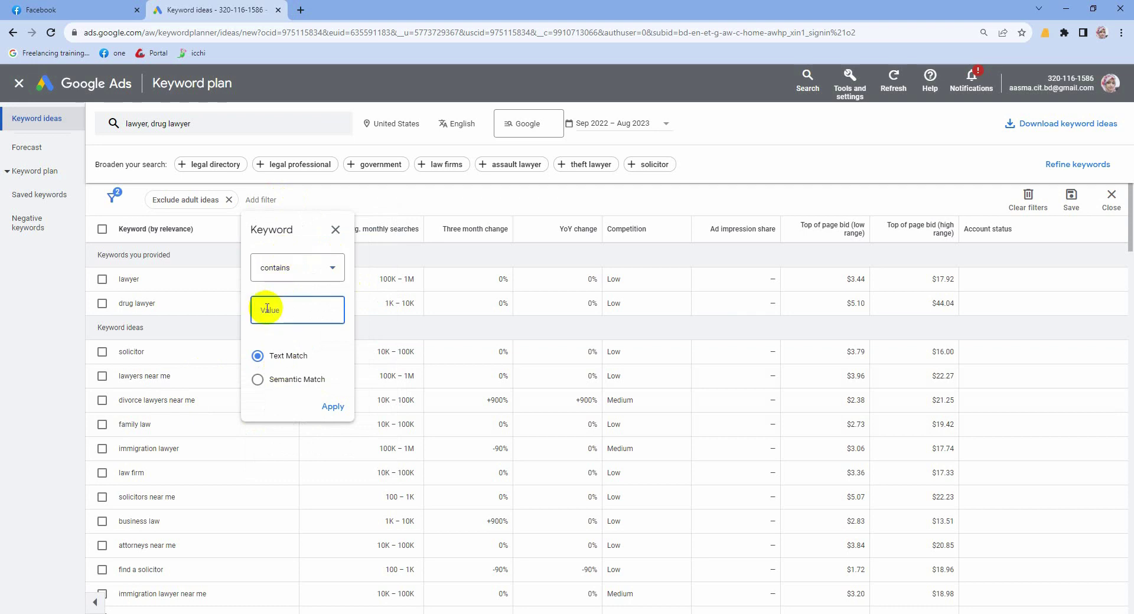
pyautogui.write('lawyer')
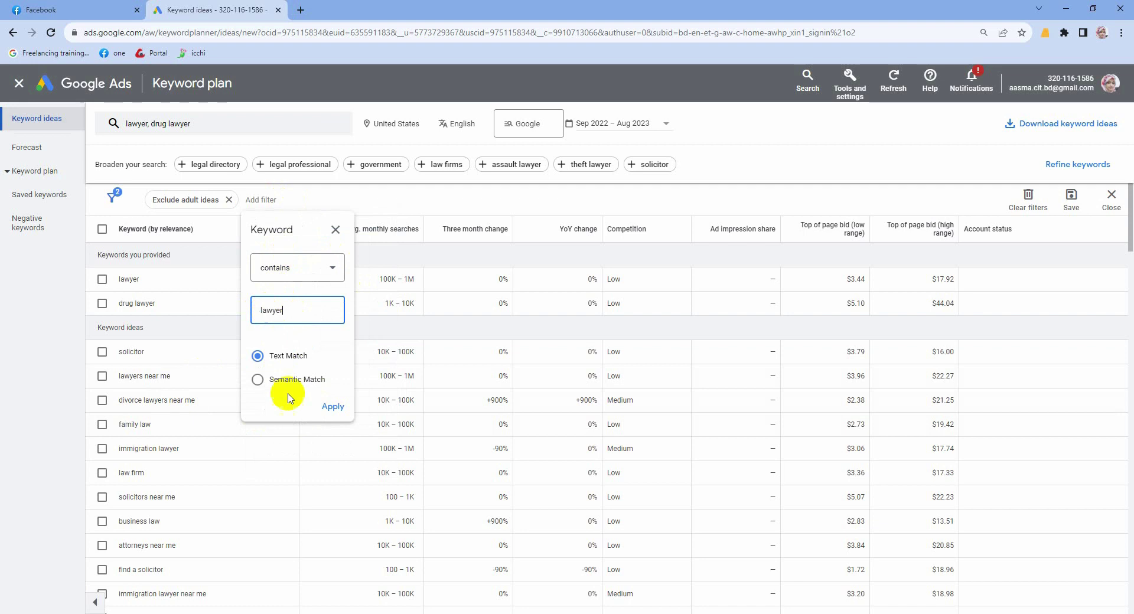
pyautogui.click(333, 407)
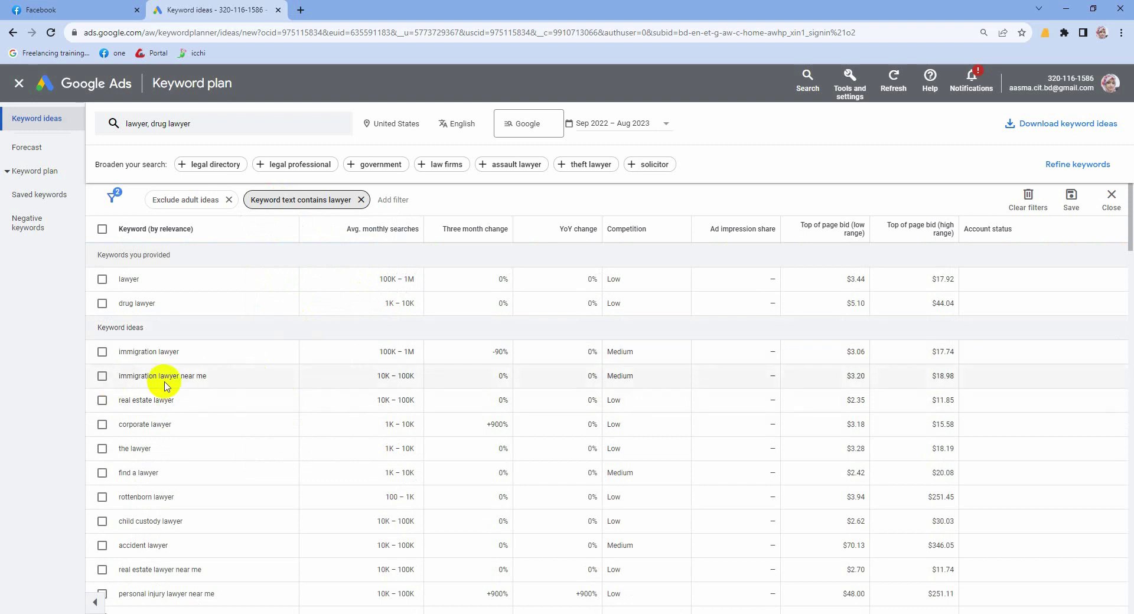
# Step: Check immigration, child custody, real estate, personal injury, wrongful termination, accident, truck accident, business lawyer keywords
pyautogui.scroll(-1, 187, 551)
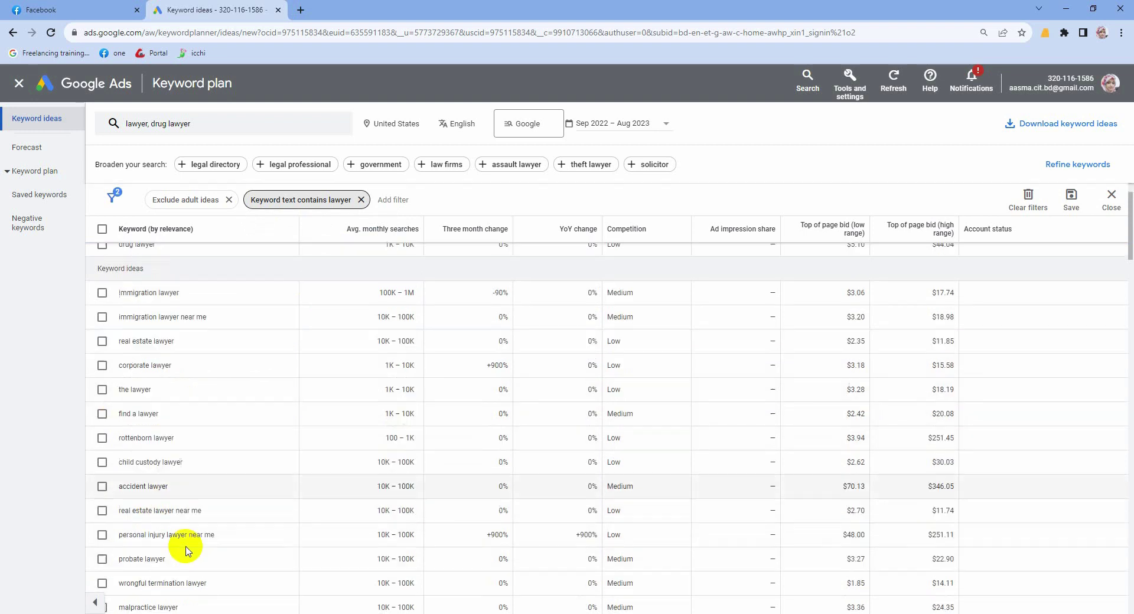
pyautogui.scroll(-3, 189, 546)
pyautogui.scroll(4, 196, 534)
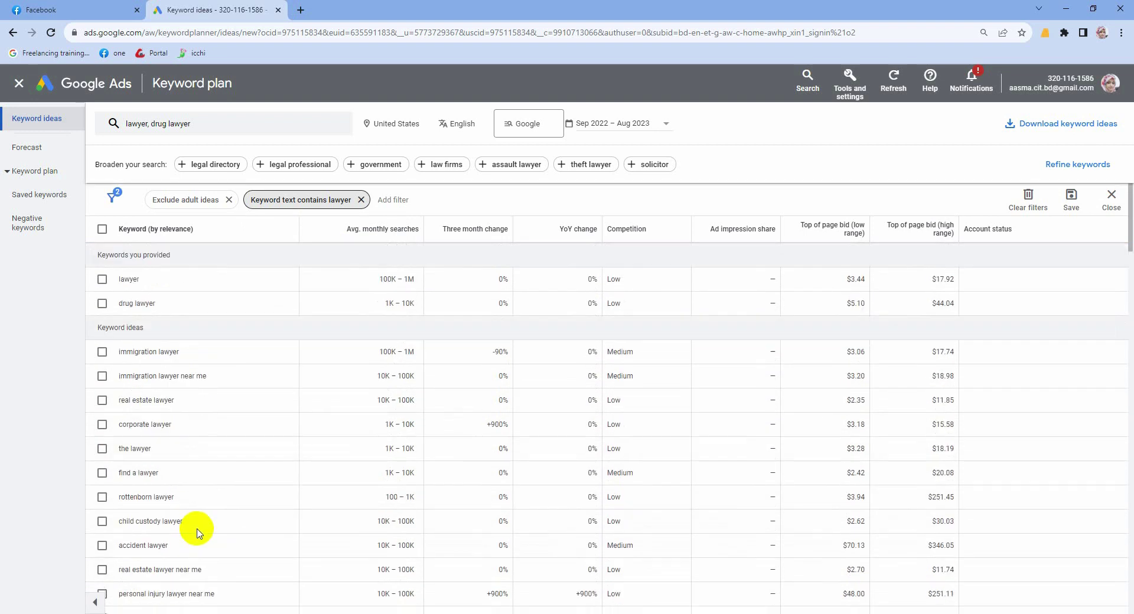
pyautogui.click(102, 376)
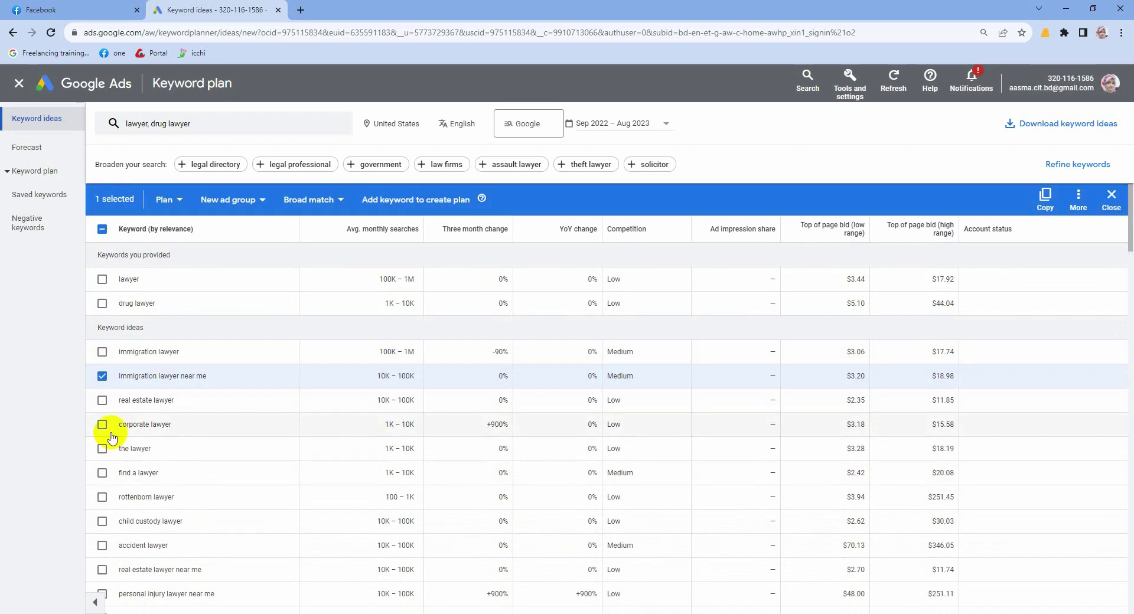
pyautogui.scroll(-2, 133, 427)
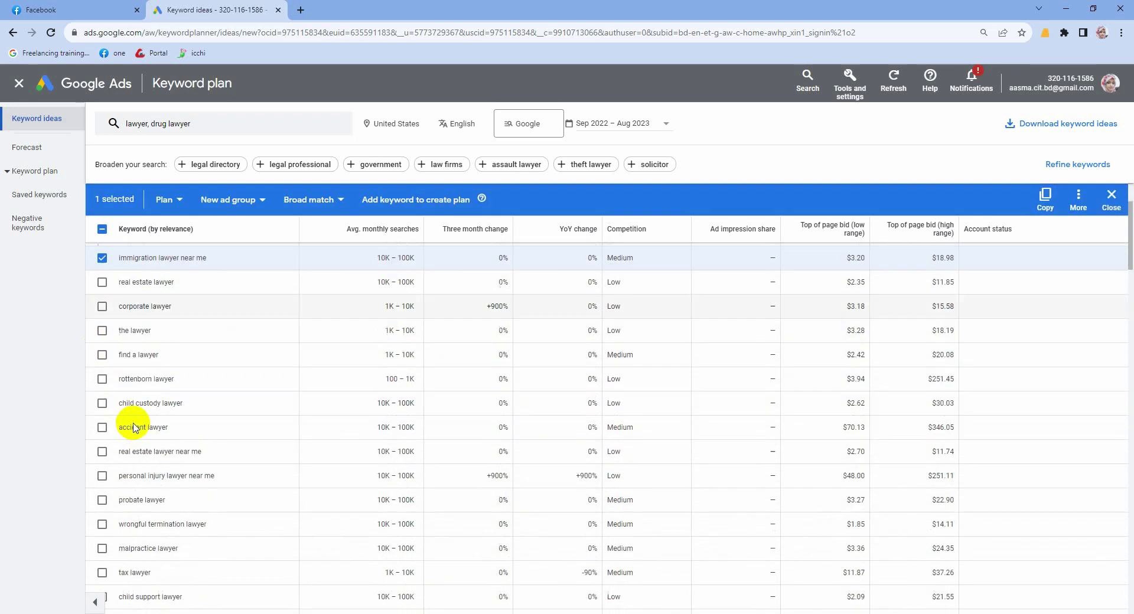
pyautogui.click(101, 405)
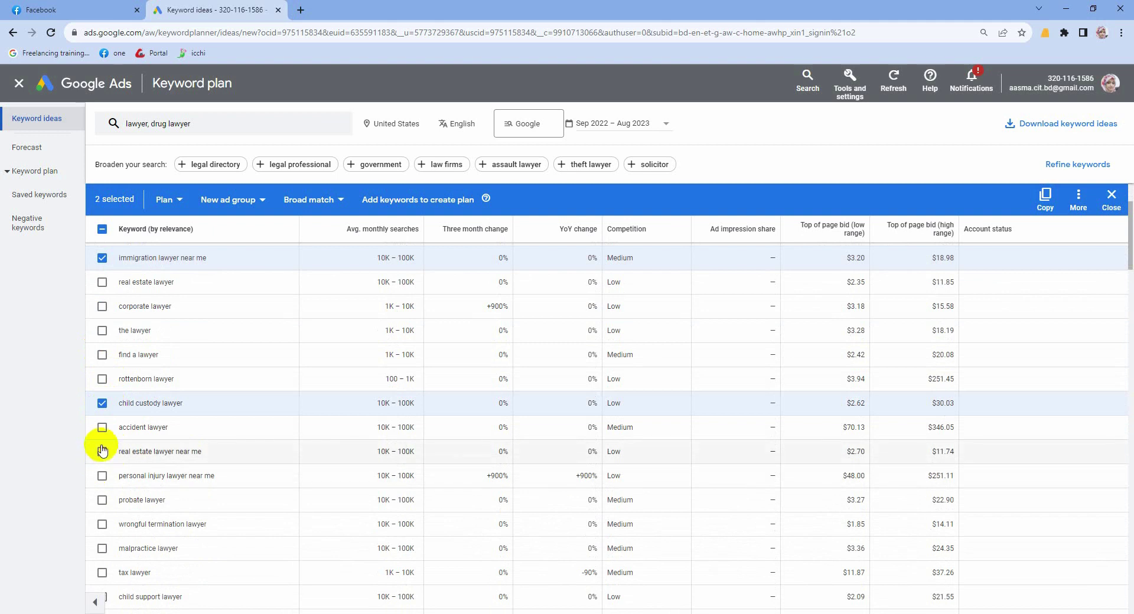
pyautogui.click(107, 455)
pyautogui.scroll(-1, 106, 459)
pyautogui.click(104, 418)
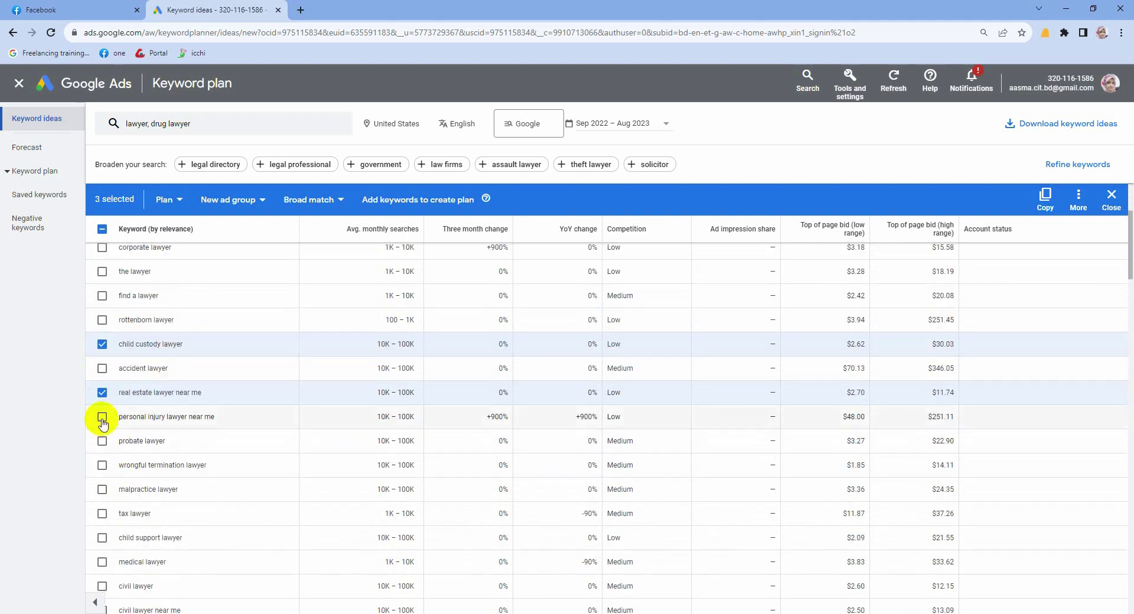
pyautogui.scroll(-1, 105, 481)
pyautogui.click(102, 406)
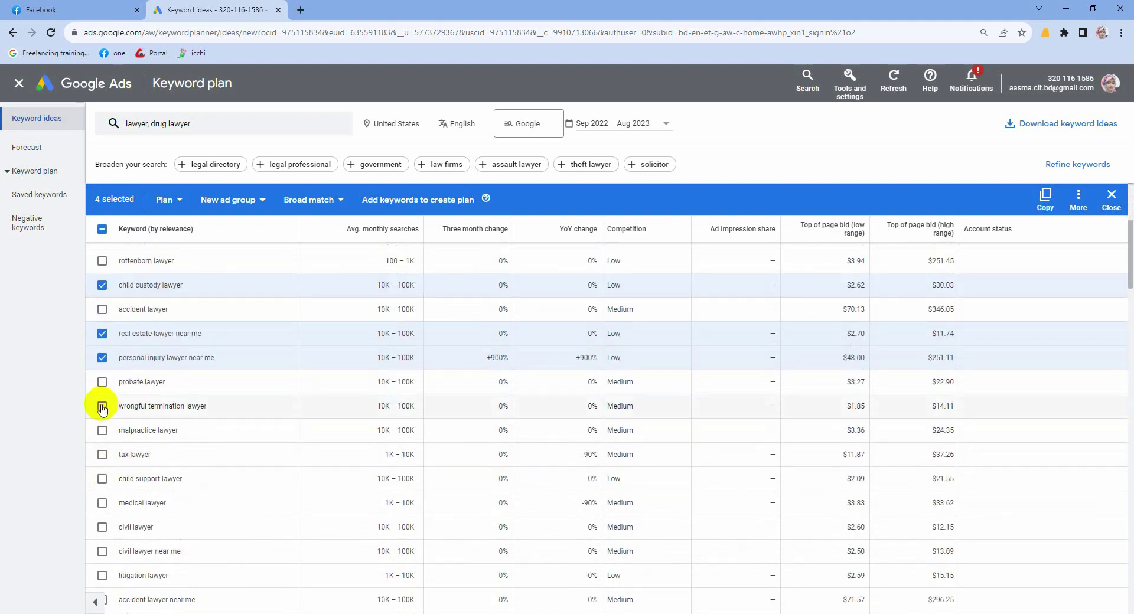
pyautogui.scroll(-3, 135, 446)
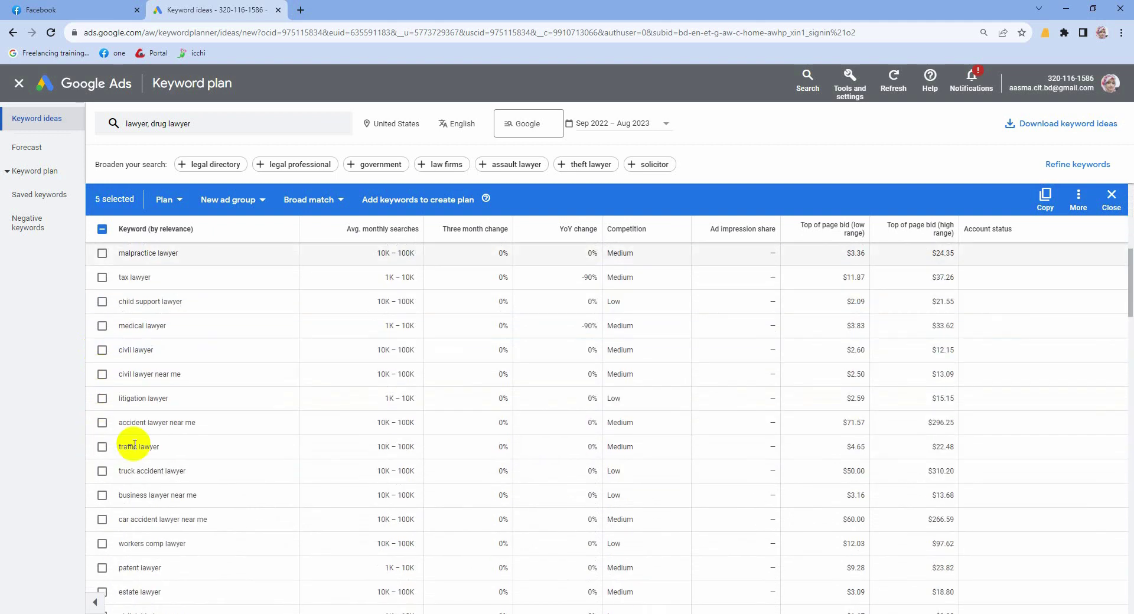
pyautogui.click(102, 423)
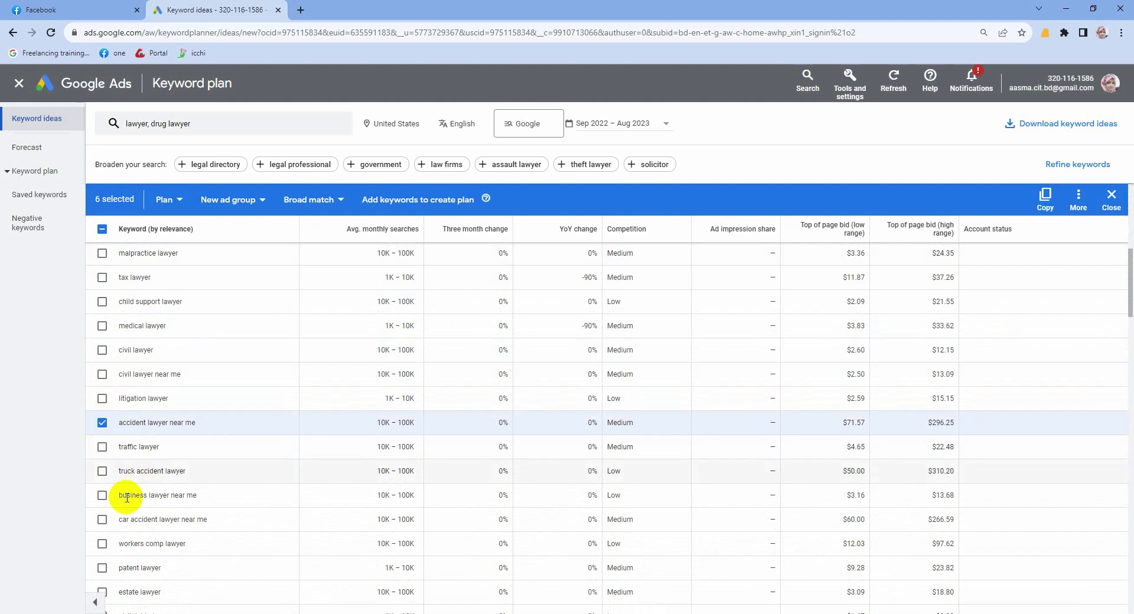
pyautogui.click(103, 472)
pyautogui.click(102, 496)
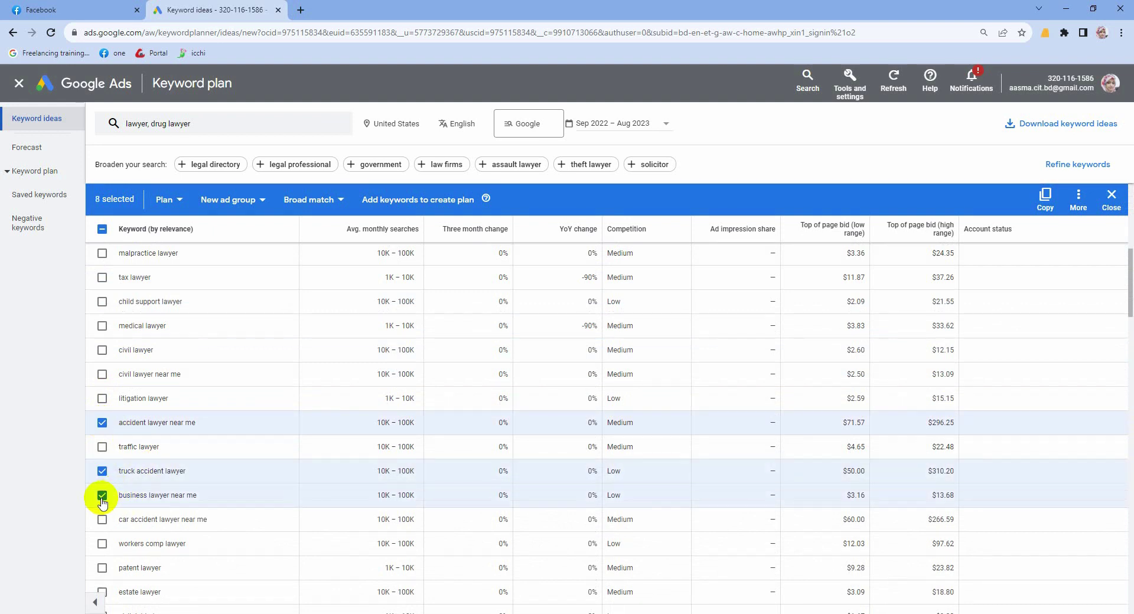
# Step: Check workers comp, traffic ticket, slip and fall, a named-lawyer keyword, motorcycle accident, estate planning, traffic lawyer near me
pyautogui.scroll(-2, 102, 501)
pyautogui.click(101, 425)
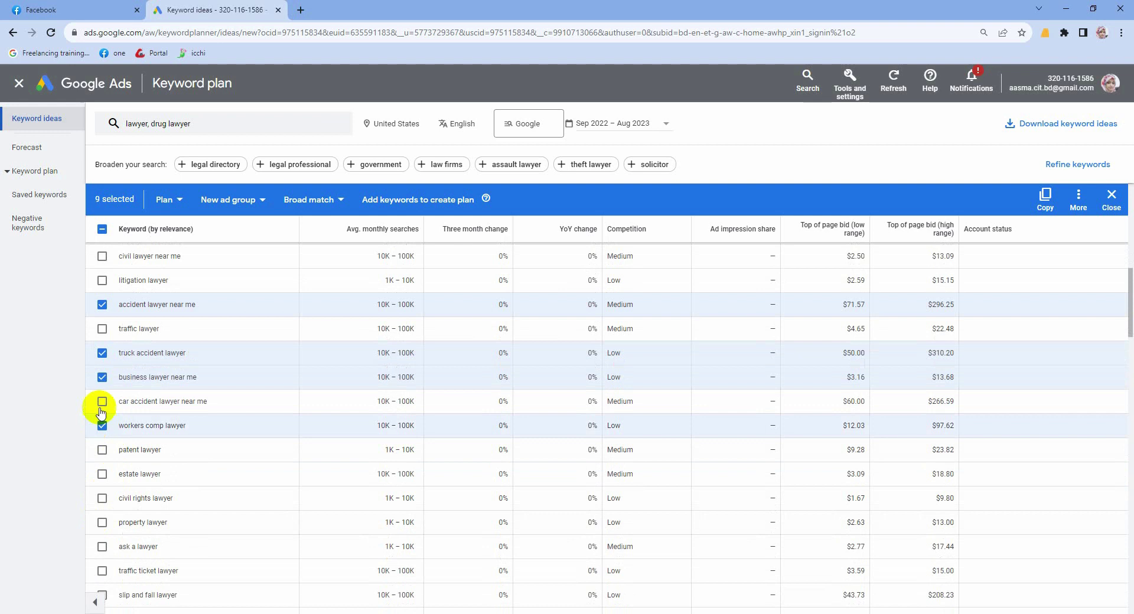
pyautogui.scroll(-2, 101, 532)
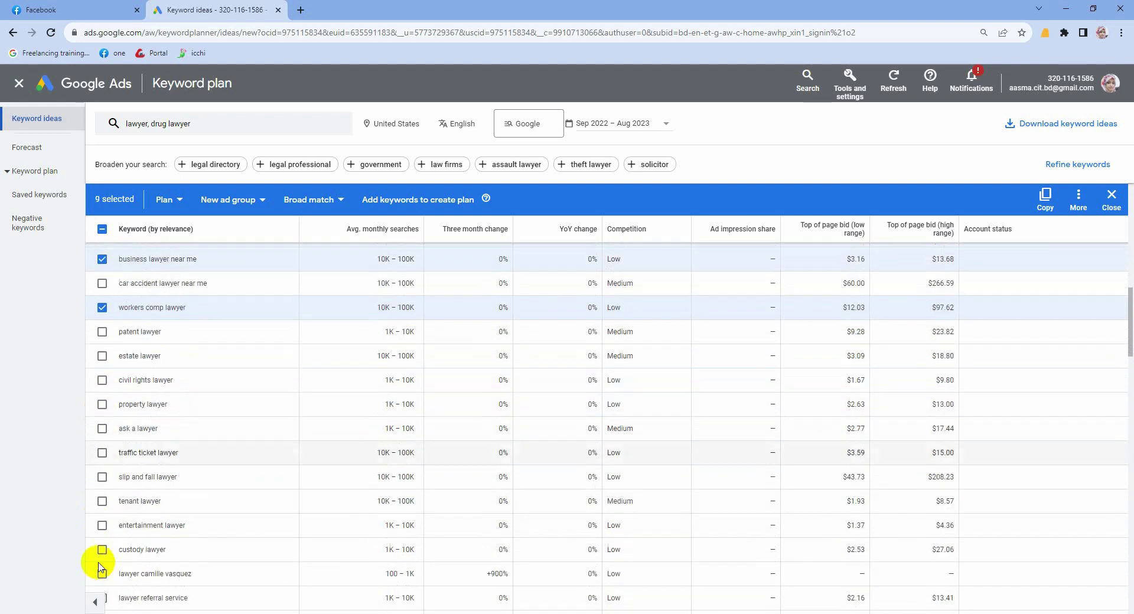
pyautogui.click(101, 453)
pyautogui.click(102, 477)
pyautogui.scroll(-2, 101, 502)
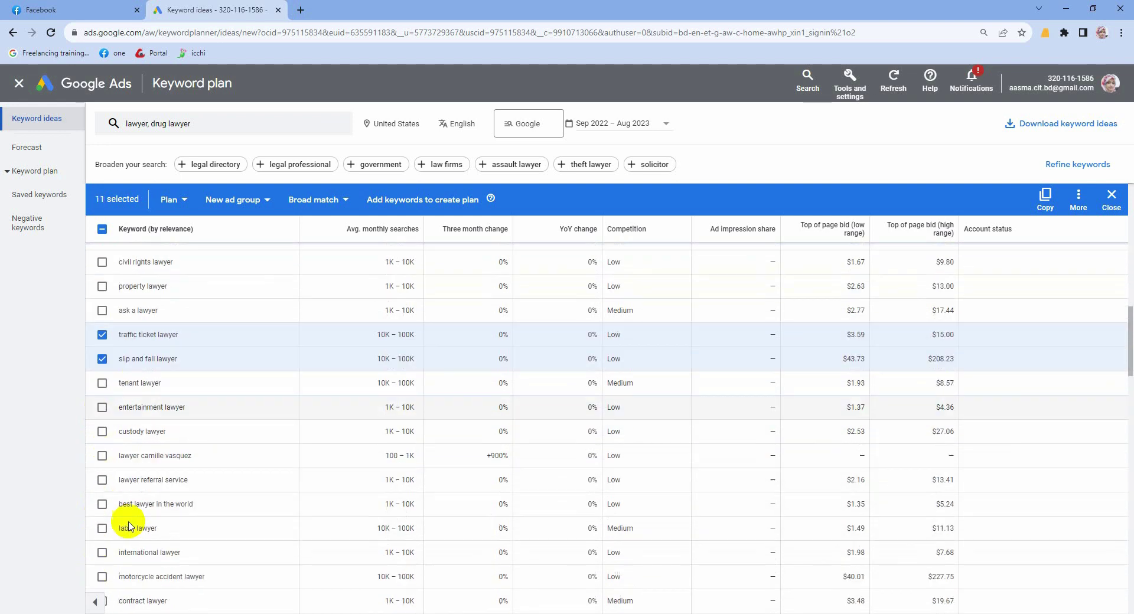
pyautogui.click(99, 457)
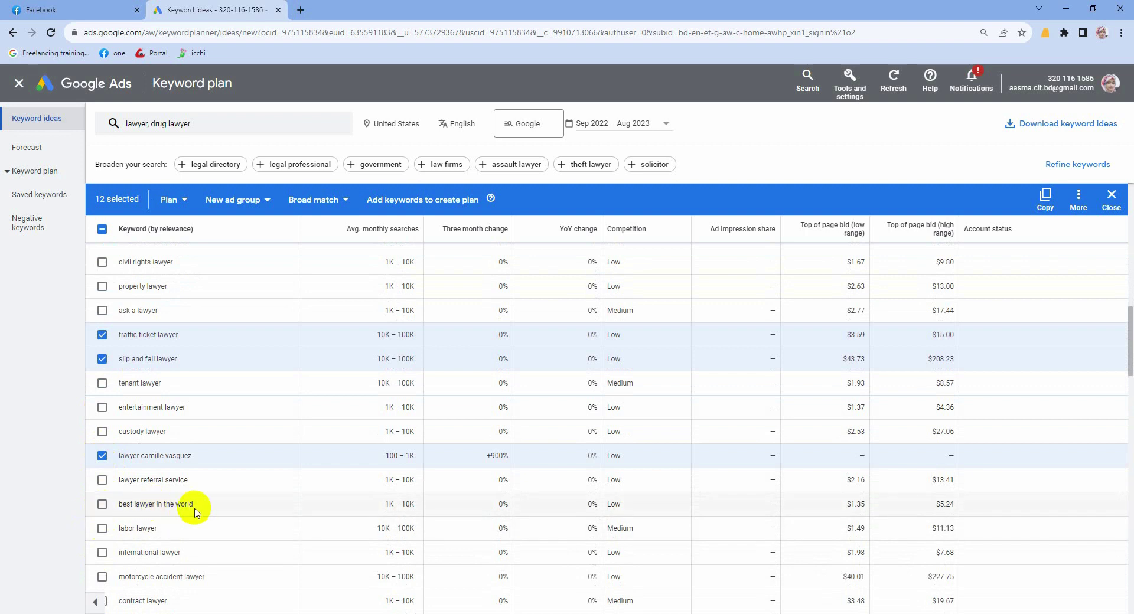
pyautogui.scroll(-2, 142, 529)
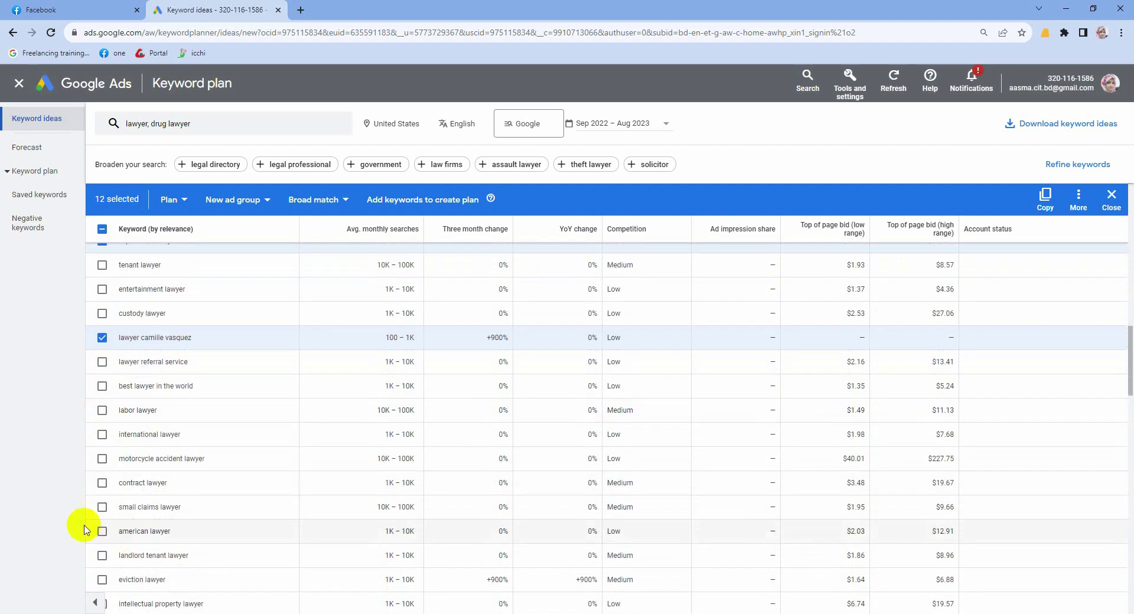
pyautogui.click(102, 459)
pyautogui.scroll(-2, 95, 508)
pyautogui.click(101, 534)
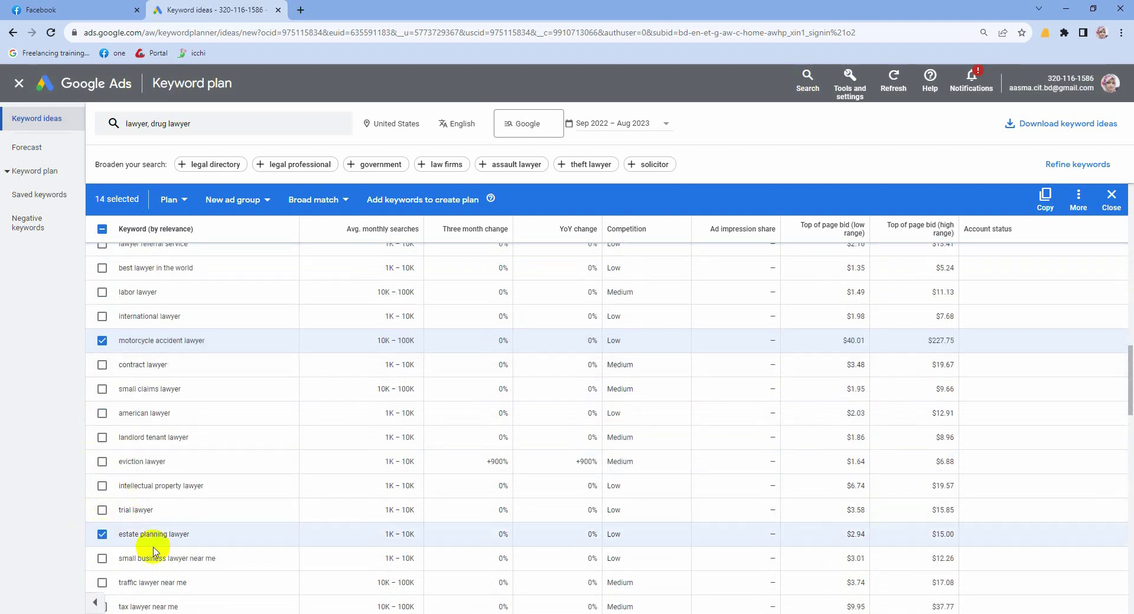
pyautogui.scroll(-2, 153, 551)
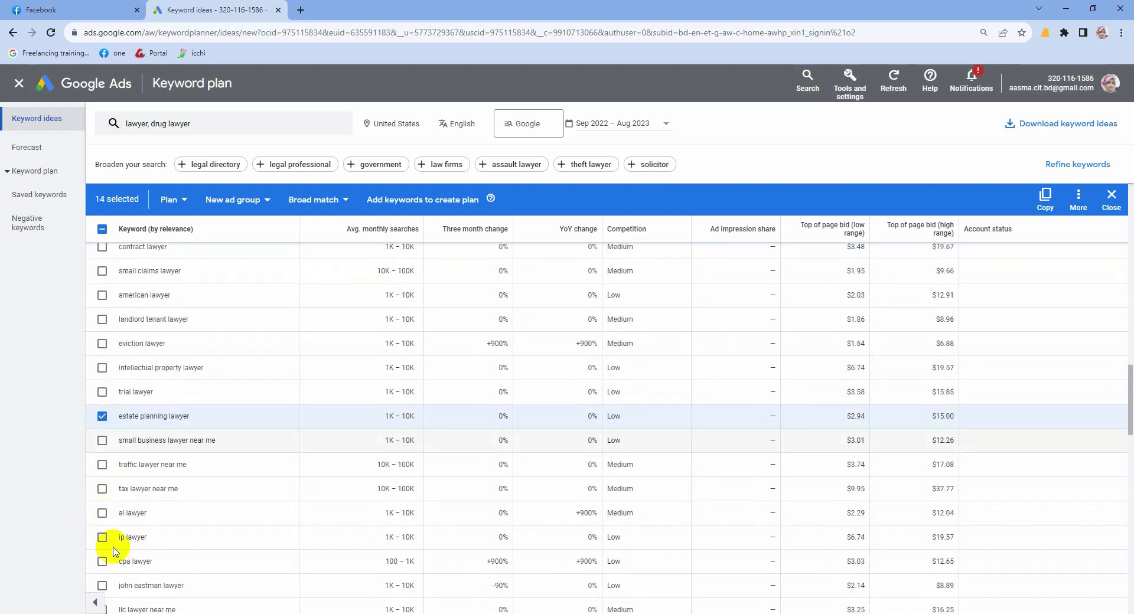
pyautogui.click(101, 466)
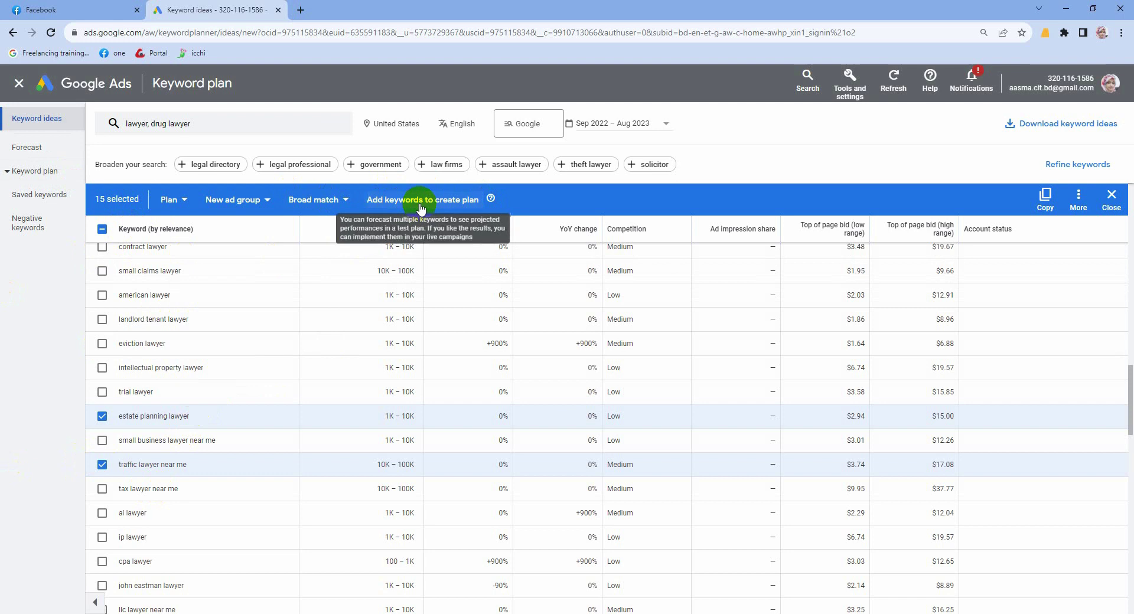
# Step: Add the 15 chosen keywords to a new plan and view its Saved keywords list
pyautogui.click(421, 204)
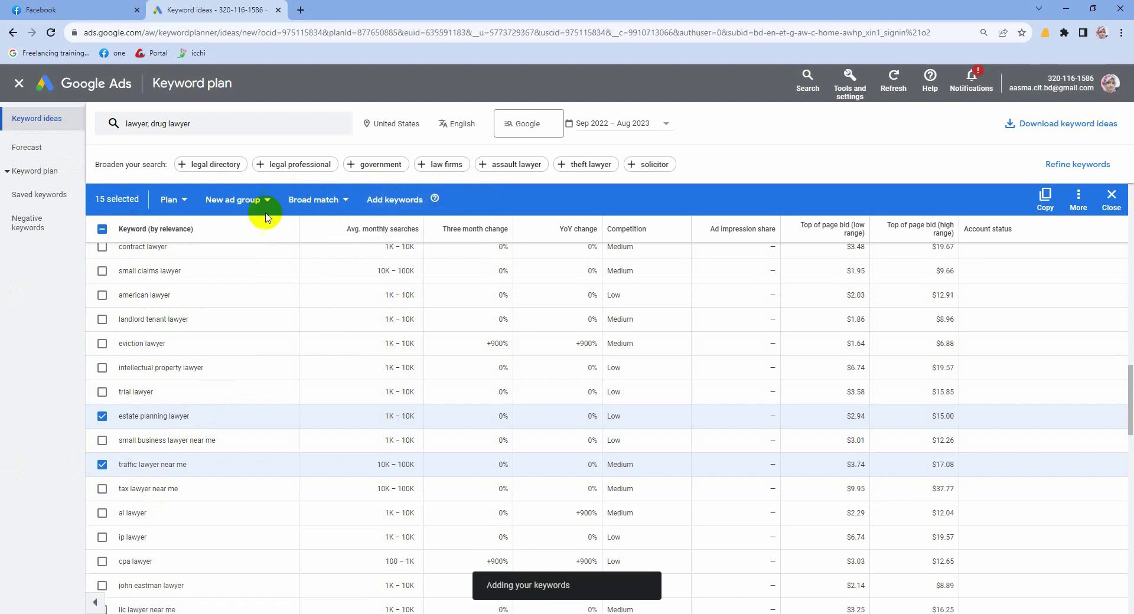
pyautogui.click(49, 200)
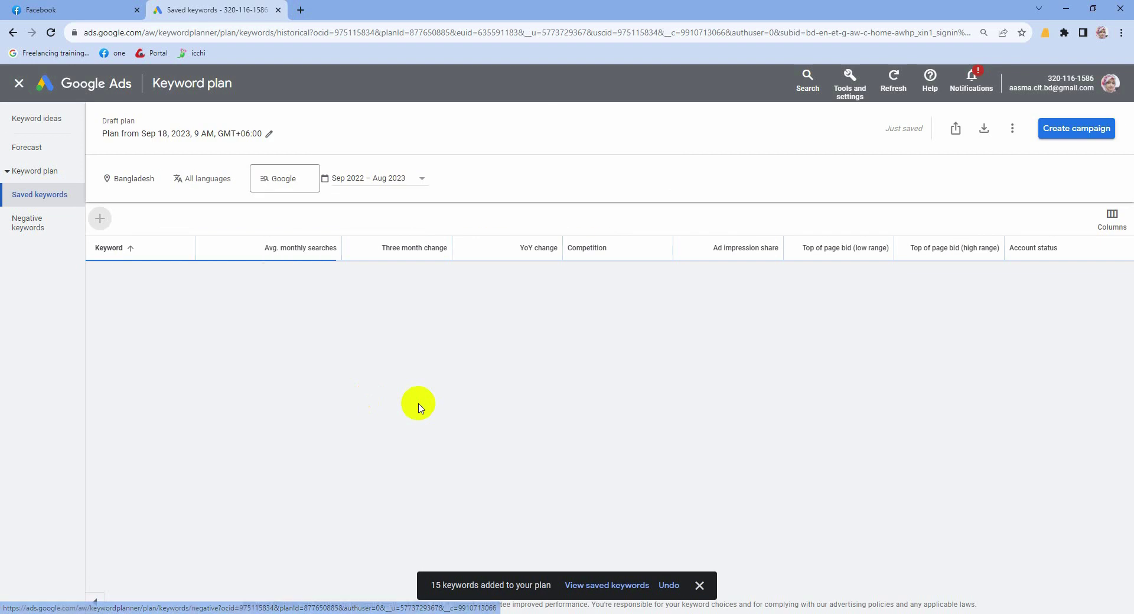
pyautogui.scroll(2, 216, 366)
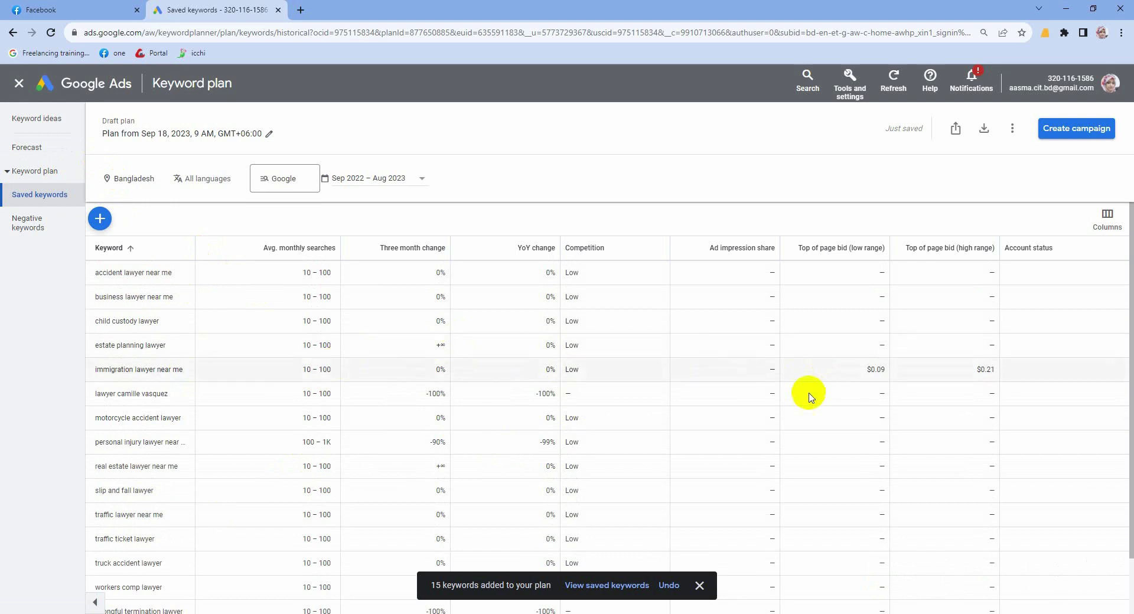
# Step: Download plan historical metrics as .csv and open the Keyword Stats file in Excel
pyautogui.click(985, 129)
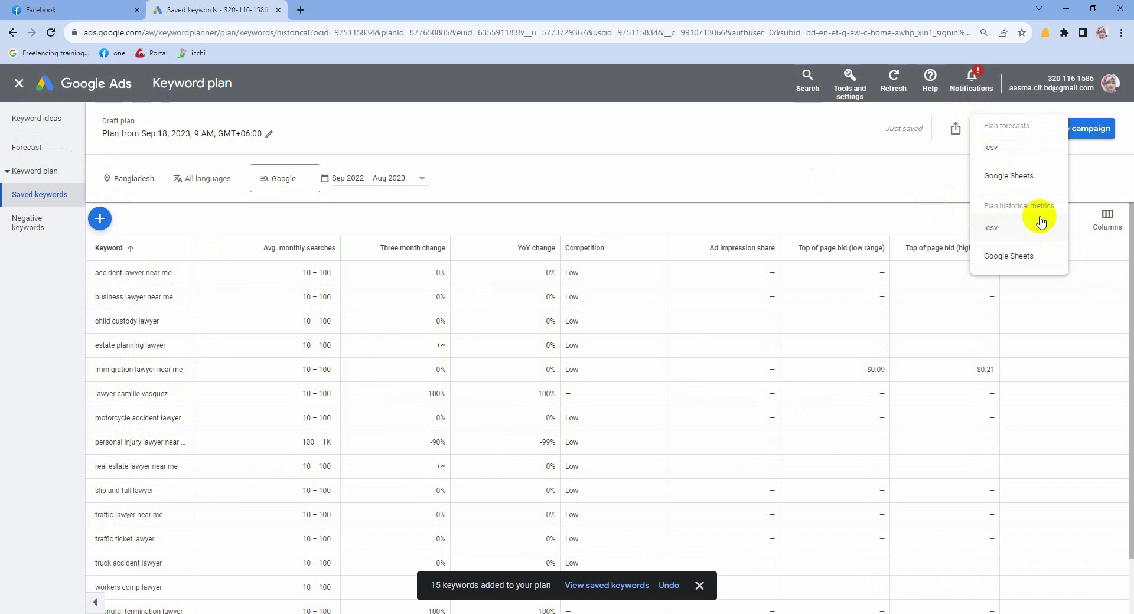
pyautogui.click(991, 235)
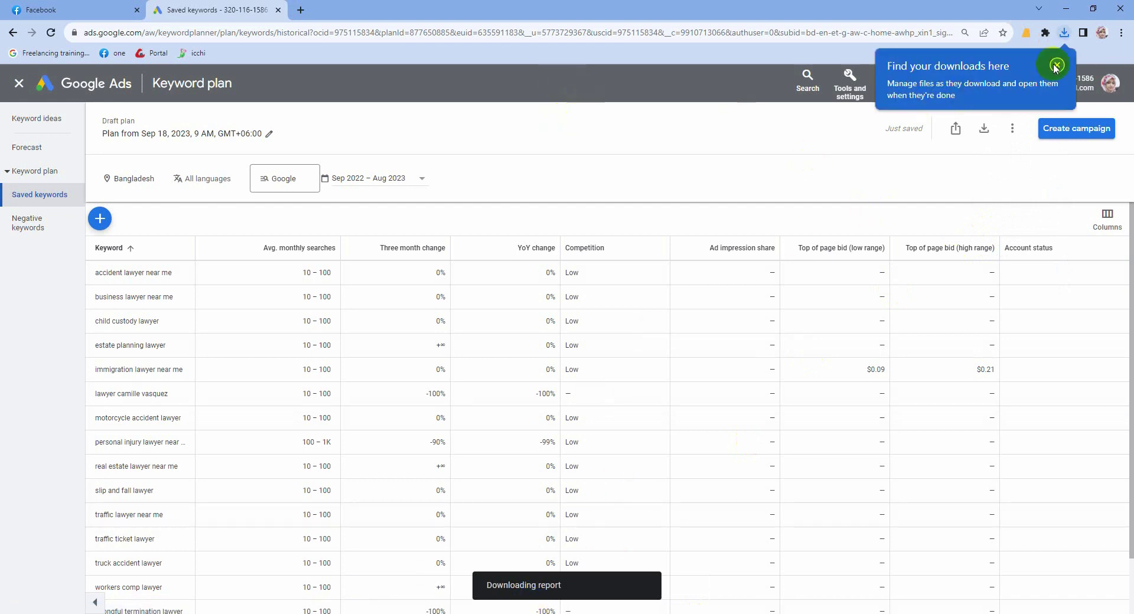
pyautogui.click(1056, 66)
pyautogui.click(1064, 32)
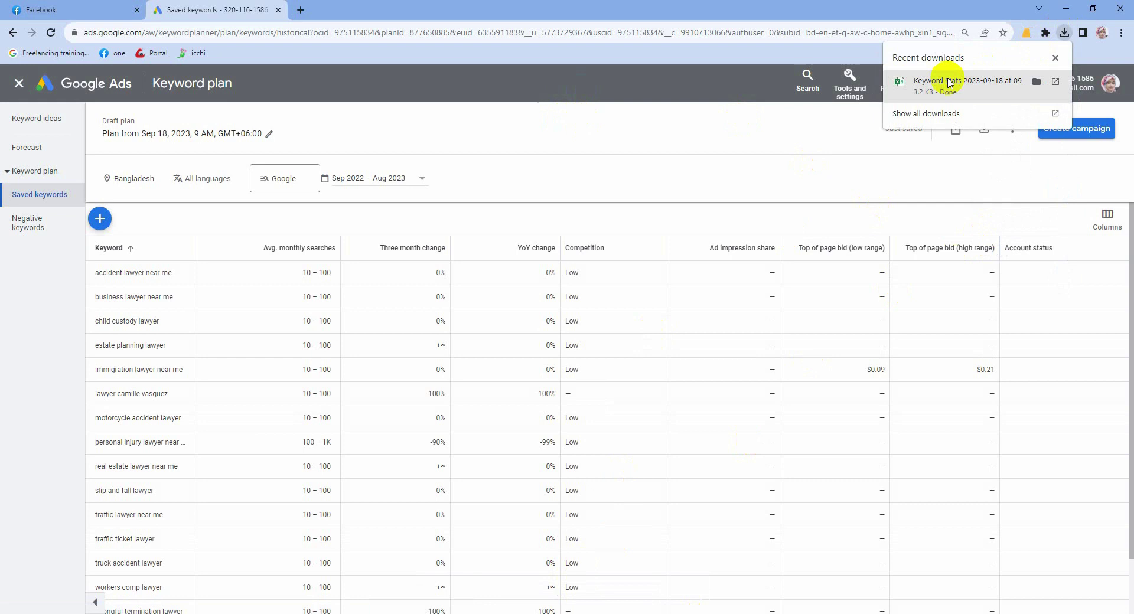
pyautogui.click(950, 83)
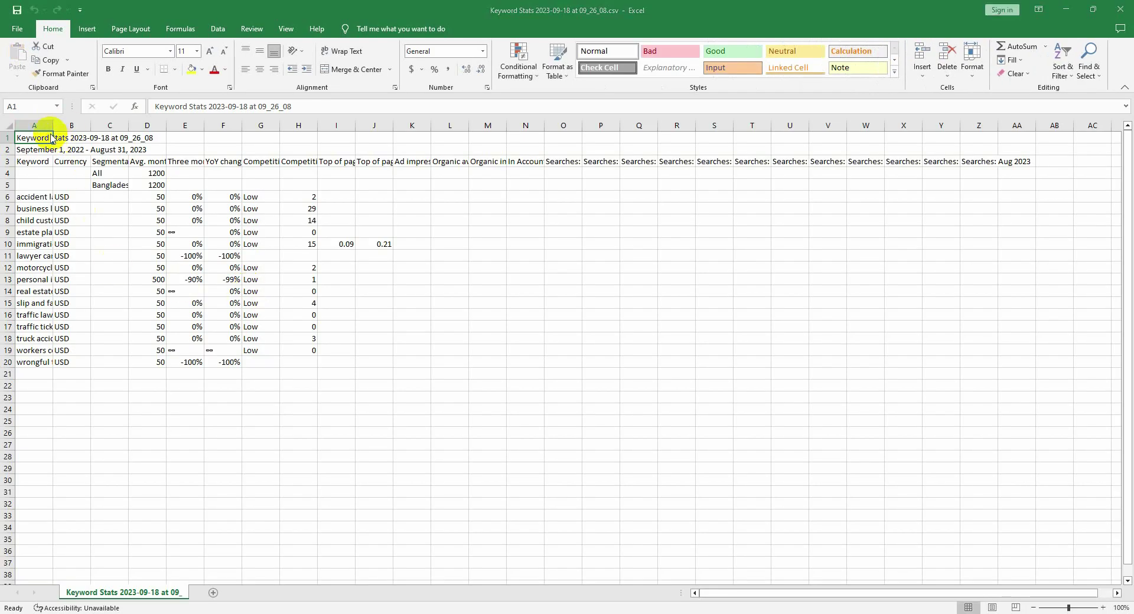
# Step: Widen column A in Excel so the full lawyer keywords are readable
pyautogui.click(810, 156)
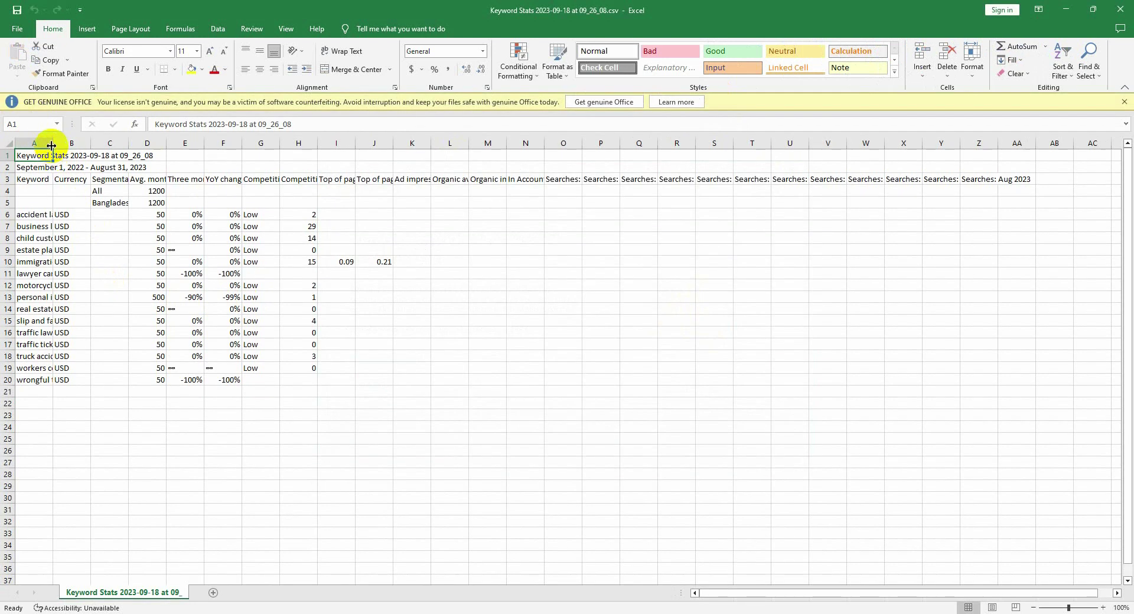
pyautogui.moveTo(51, 146); pyautogui.dragTo(176, 145)
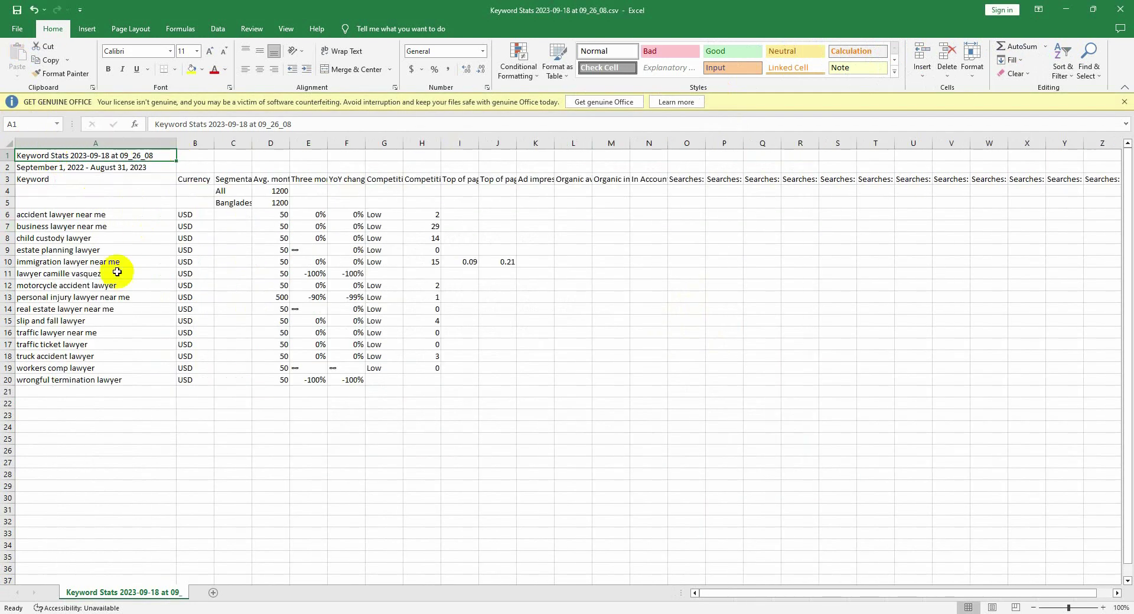
pyautogui.click(88, 248)
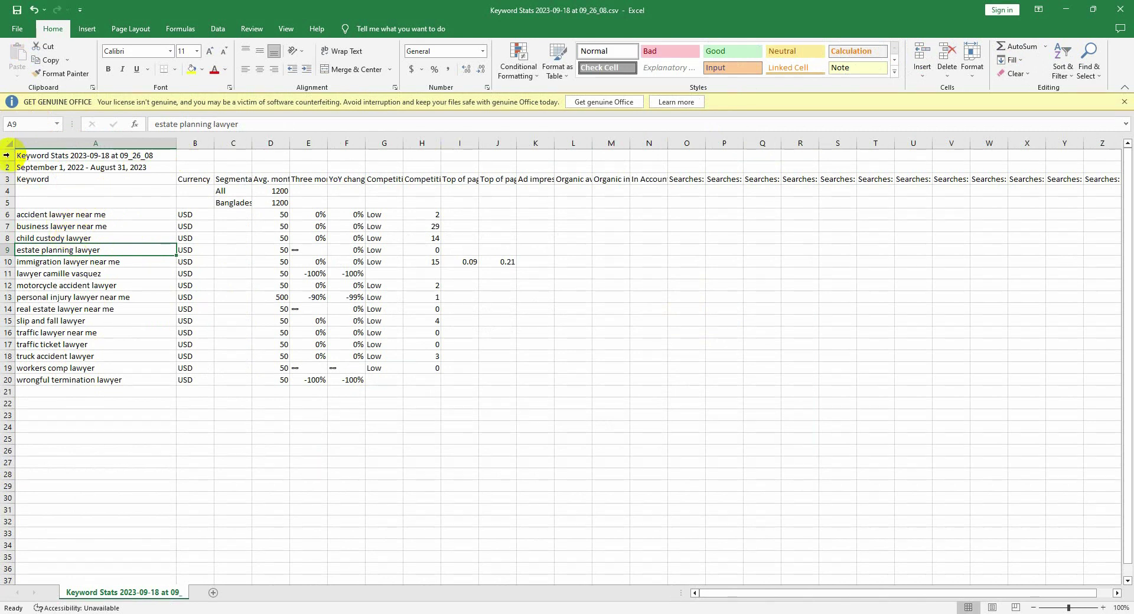
# Step: Delete the report title from cell A1 of the Keyword Stats sheet
pyautogui.moveTo(7, 156); pyautogui.dragTo(79, 201)
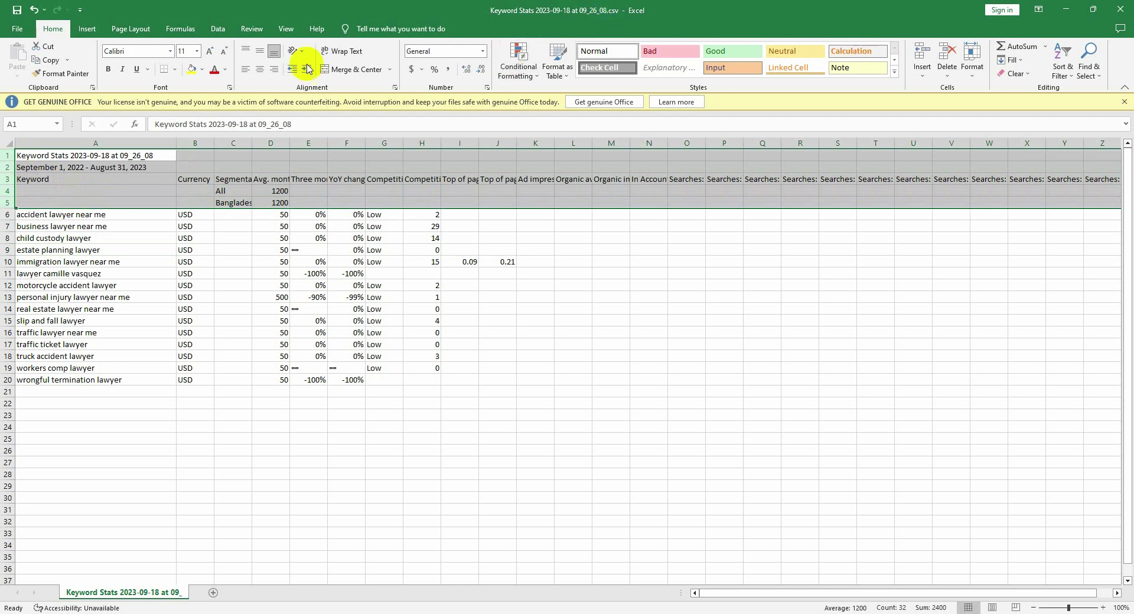
pyautogui.click(17, 29)
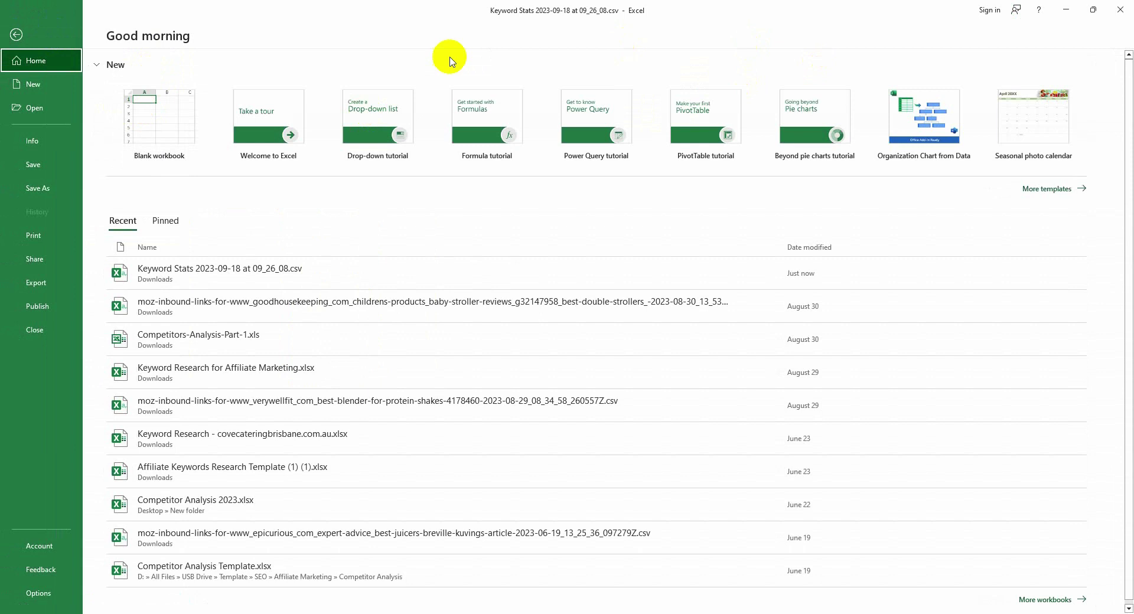
pyautogui.click(199, 275)
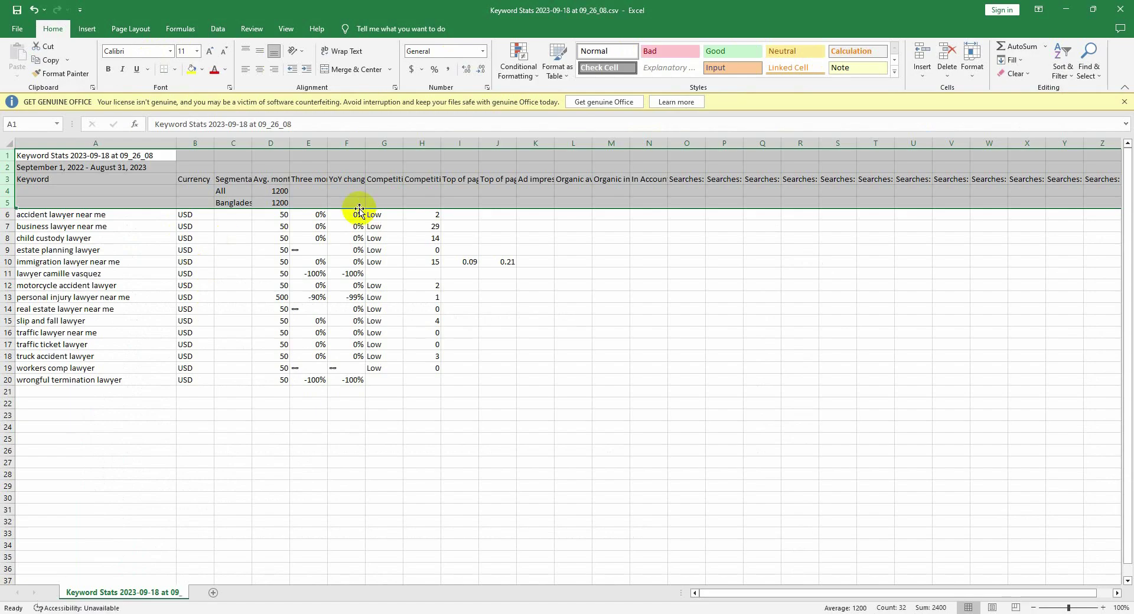
pyautogui.press('BackSpace')
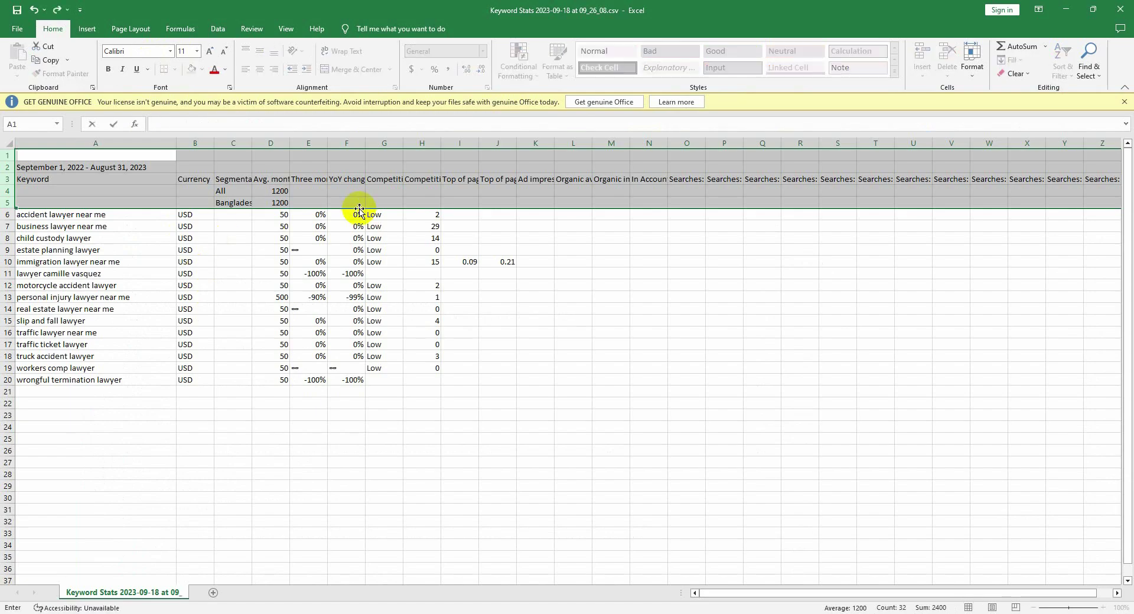
pyautogui.click(86, 31)
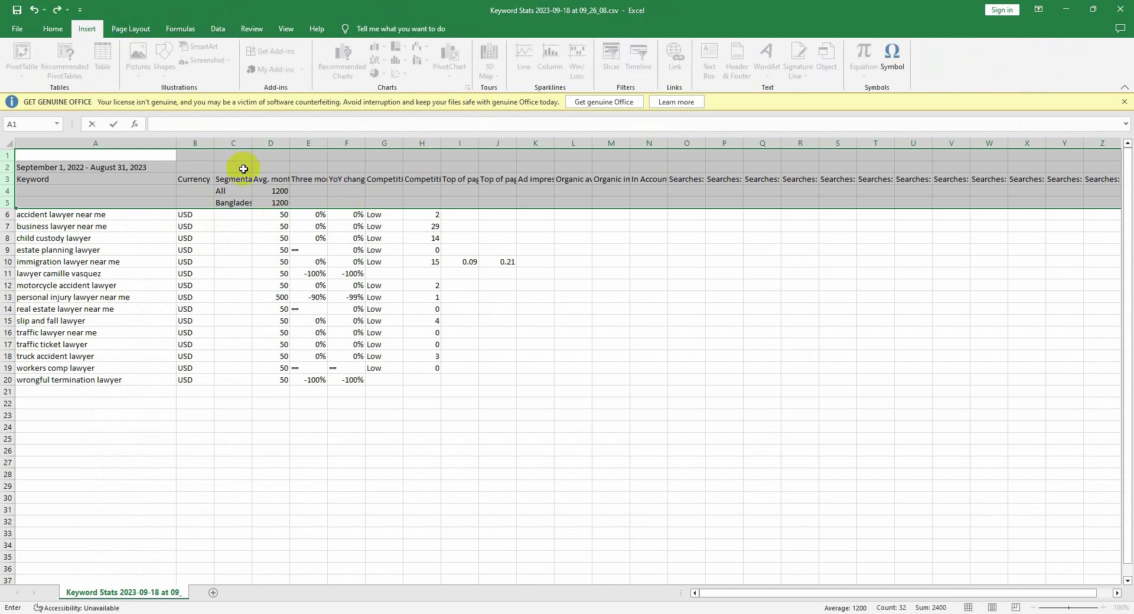
pyautogui.click(594, 212)
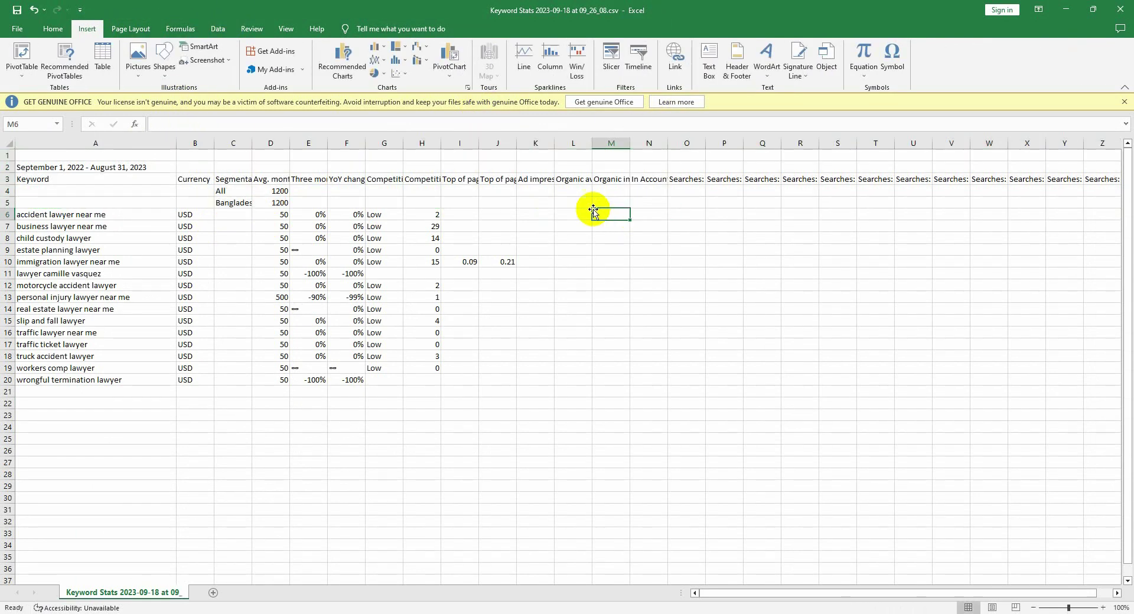
# Step: Look over the keyword cells A5–A6, then return to the Google Ads keyword plan in Chrome
pyautogui.doubleClick(62, 215)
pyautogui.moveTo(62, 215); pyautogui.dragTo(106, 215)
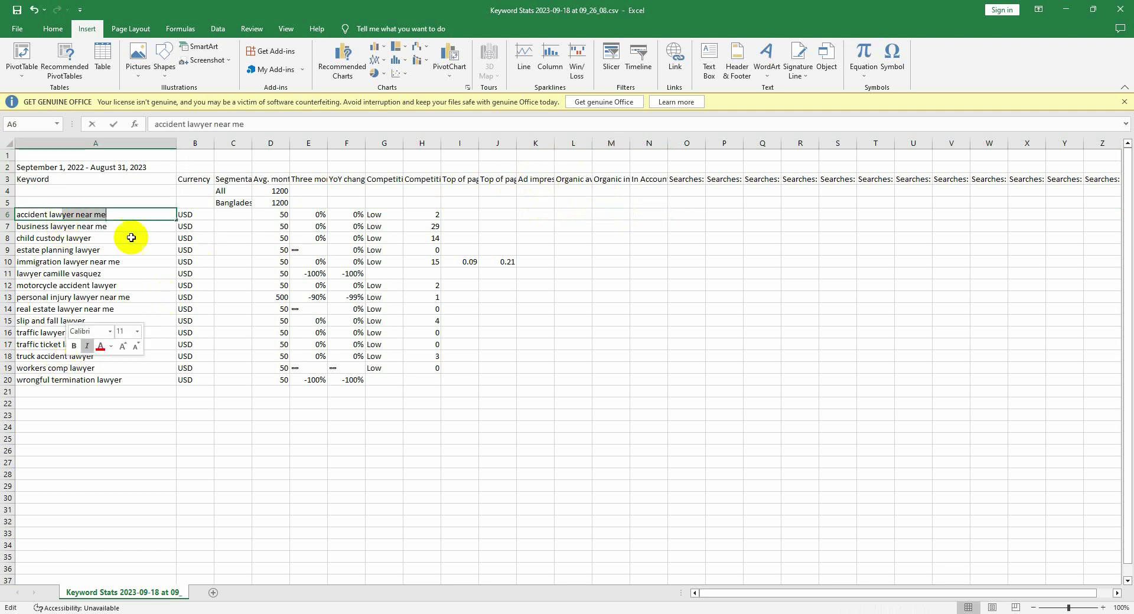
pyautogui.click(117, 368)
pyautogui.click(107, 223)
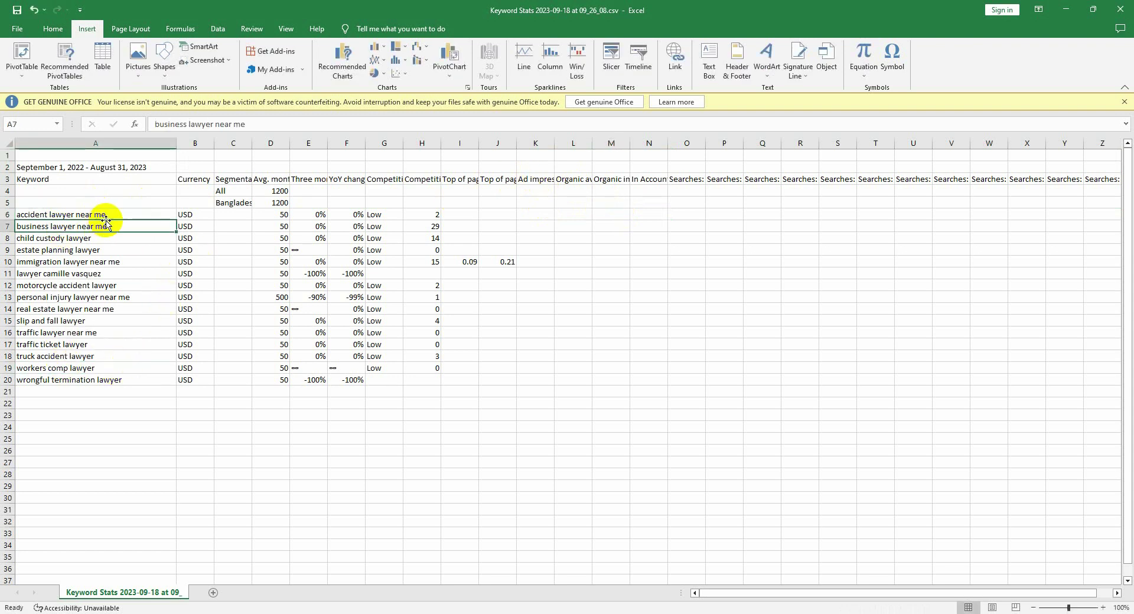
pyautogui.moveTo(120, 202); pyautogui.dragTo(126, 214)
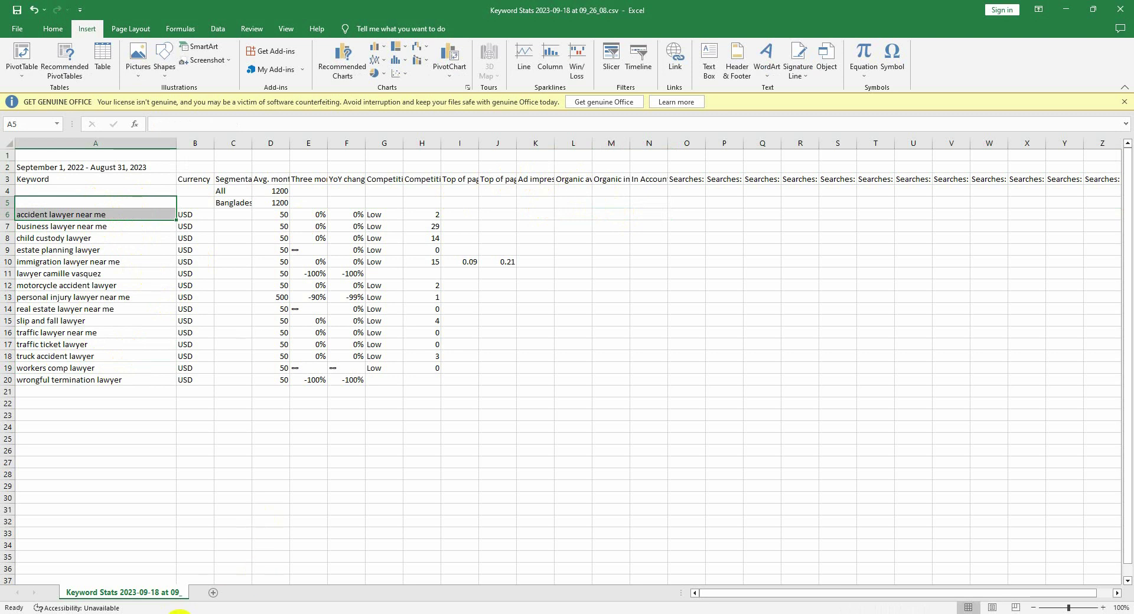
pyautogui.click(184, 613)
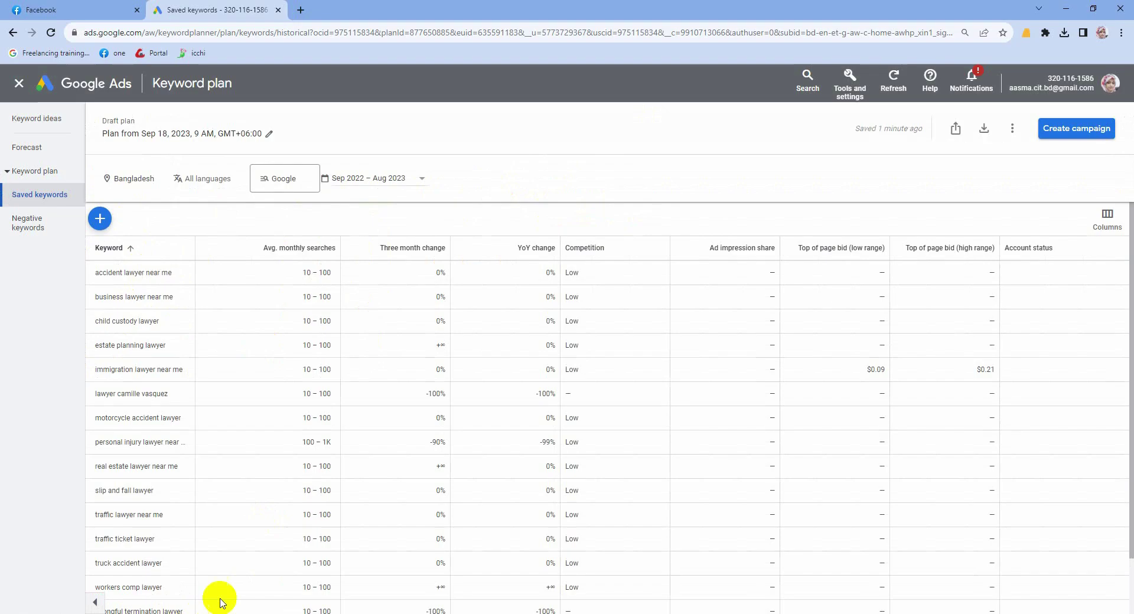
# Step: Download the Keyword Research Template spreadsheet from a member's post in the CIT DM 2344 group
pyautogui.click(35, 8)
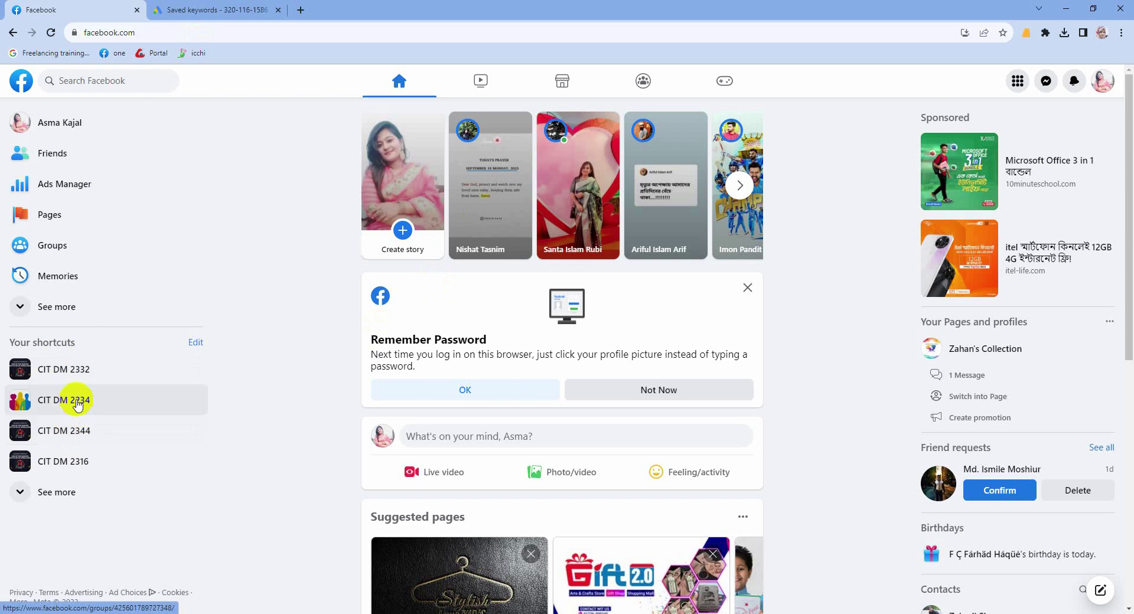
pyautogui.click(68, 432)
pyautogui.scroll(-4, 406, 478)
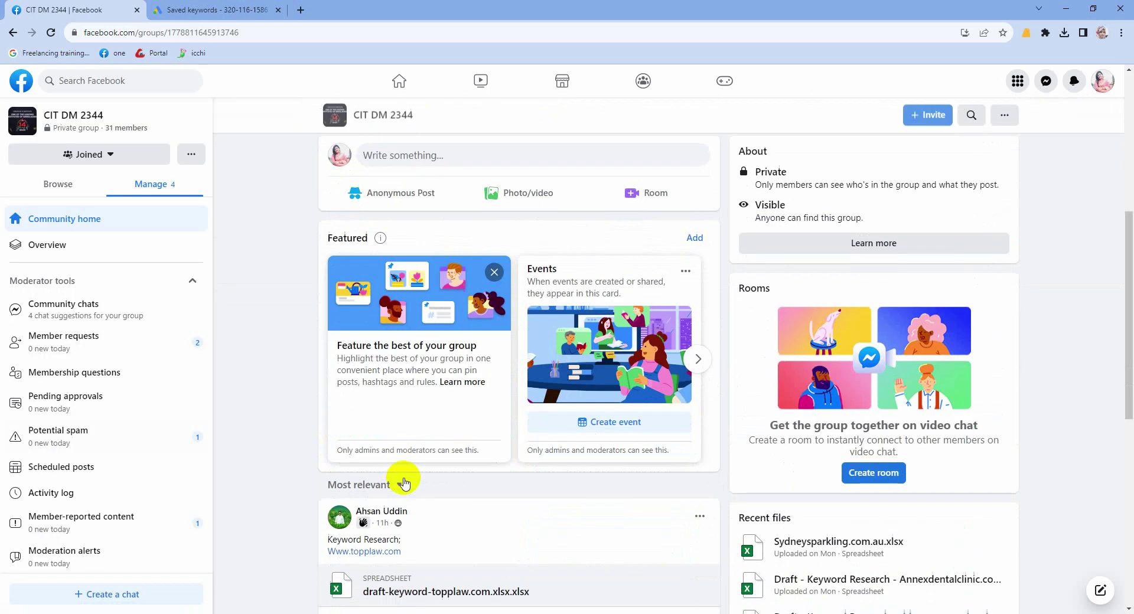
pyautogui.scroll(4, 405, 473)
pyautogui.click(332, 330)
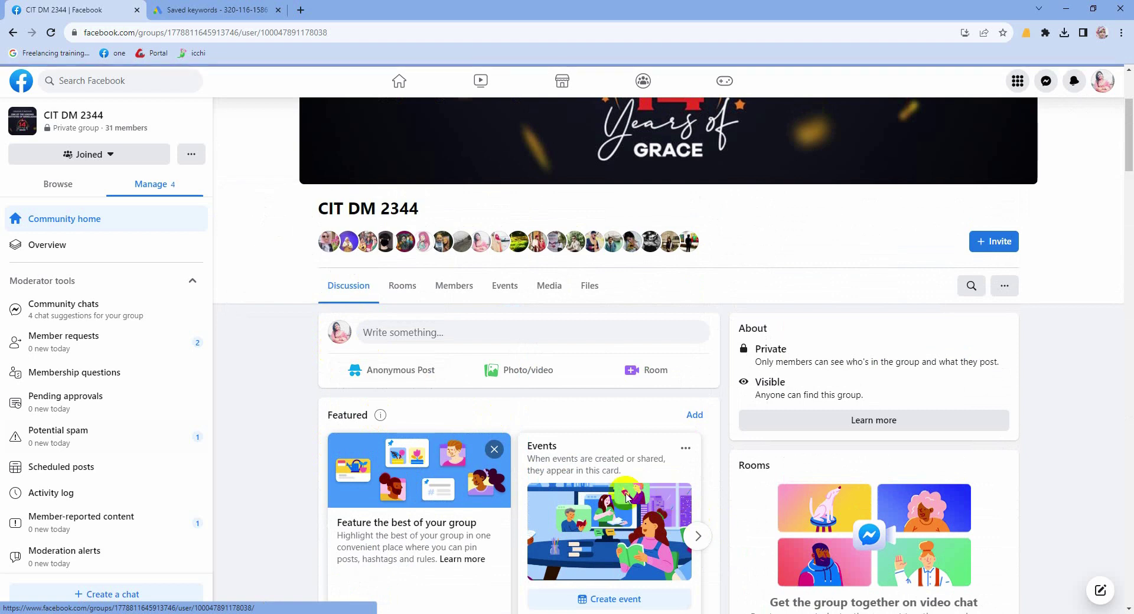
pyautogui.scroll(-3, 650, 449)
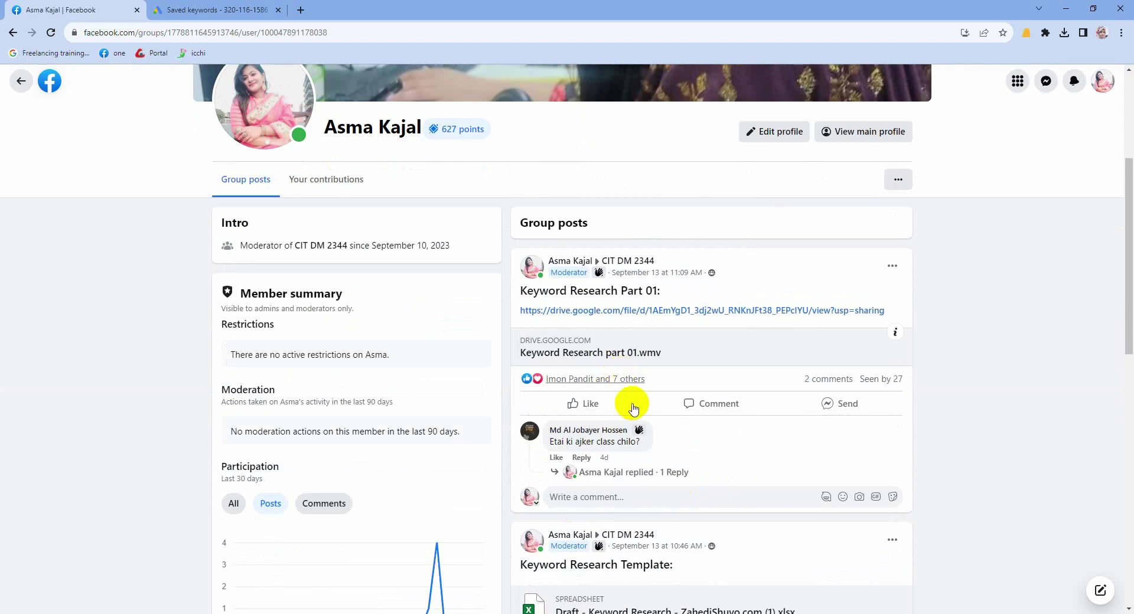
pyautogui.scroll(-3, 633, 408)
pyautogui.click(621, 435)
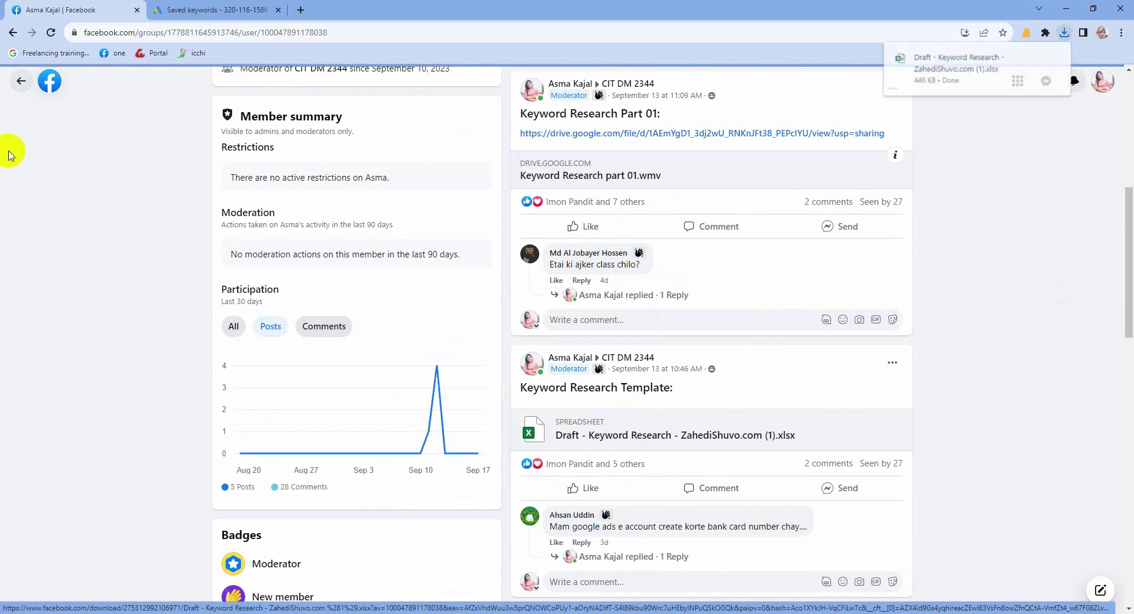
# Step: Return to the CIT DM 2344 group page and open a new blank tab
pyautogui.scroll(7, 501, 246)
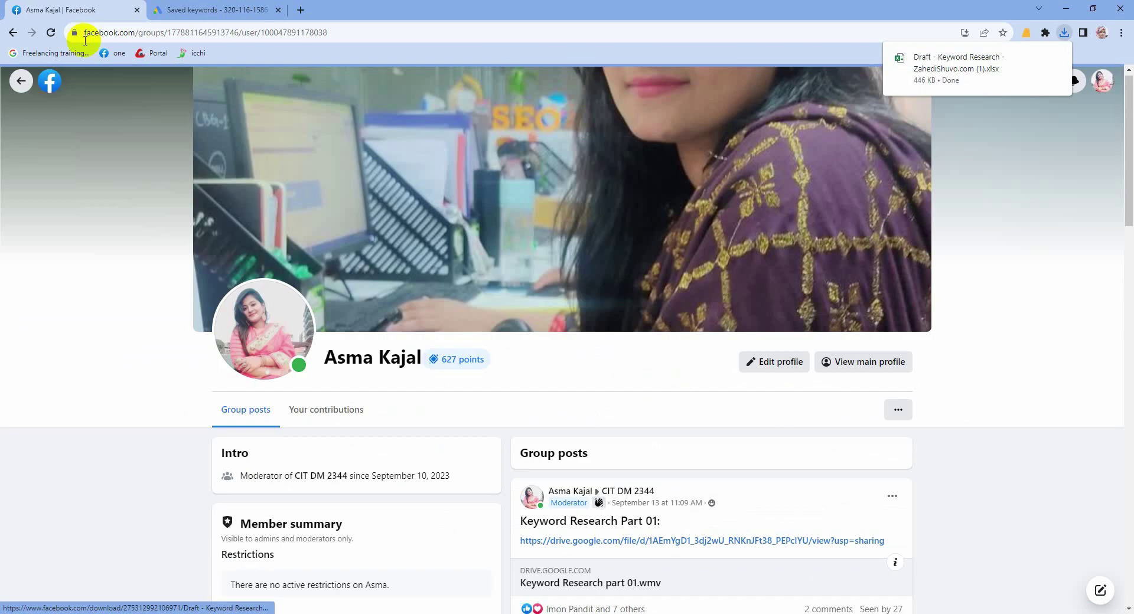
pyautogui.click(21, 81)
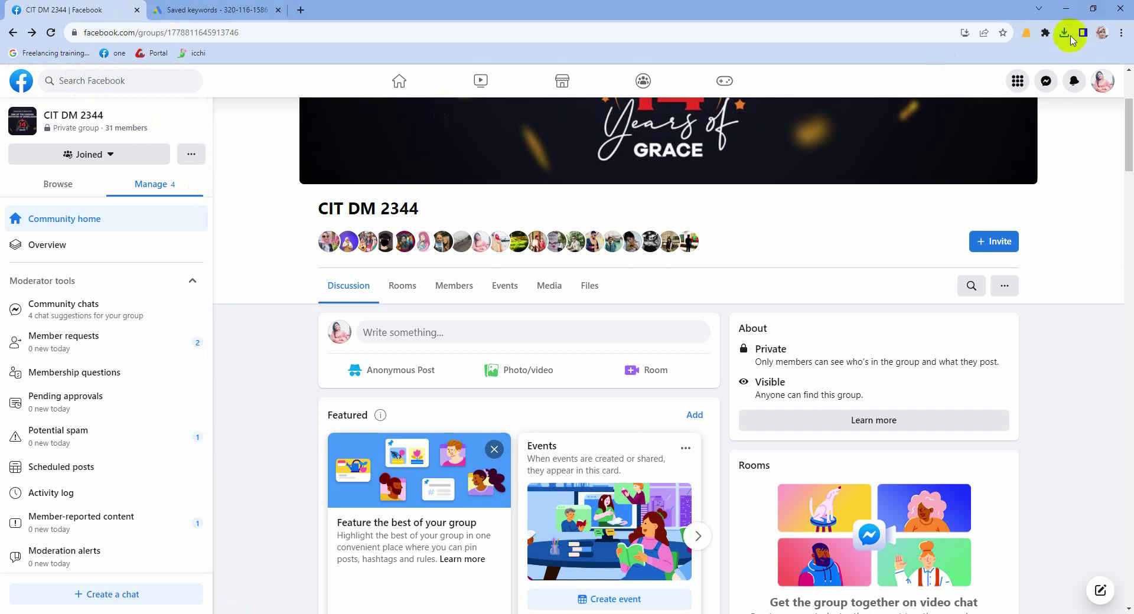
pyautogui.click(300, 10)
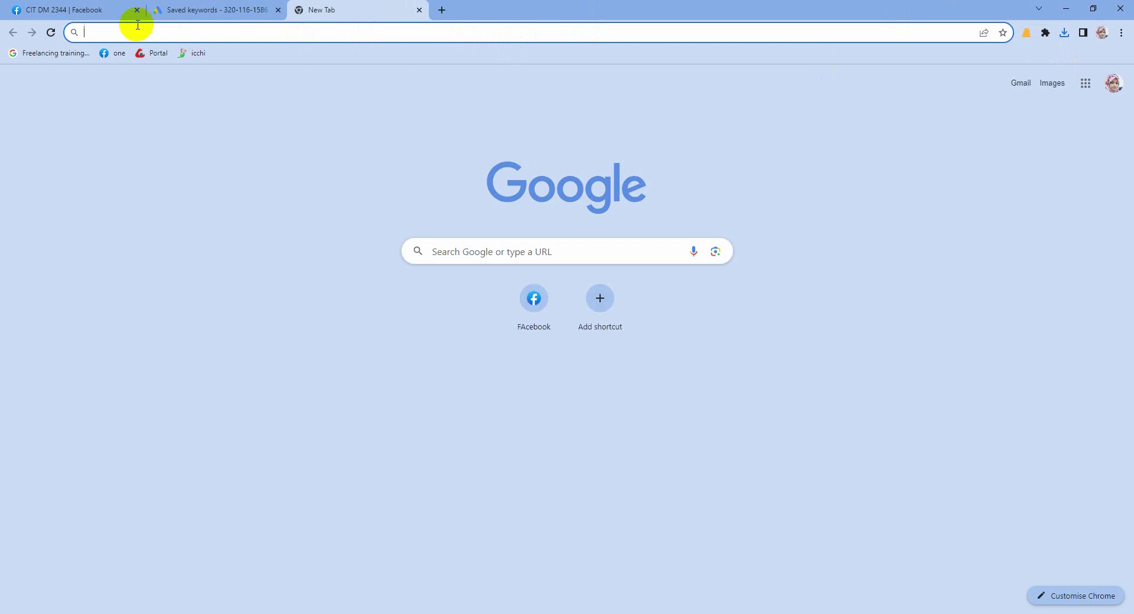
# Step: Search 'keyword surfer extension' and open Keyword Surfer's Chrome Web Store page
pyautogui.write('ke')
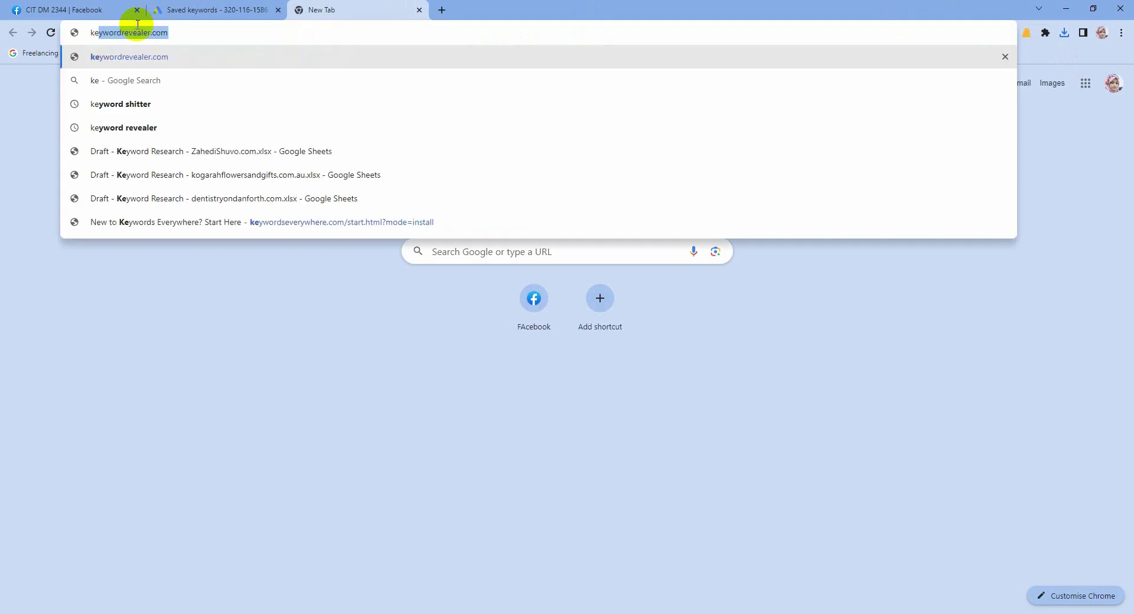
pyautogui.write('yword')
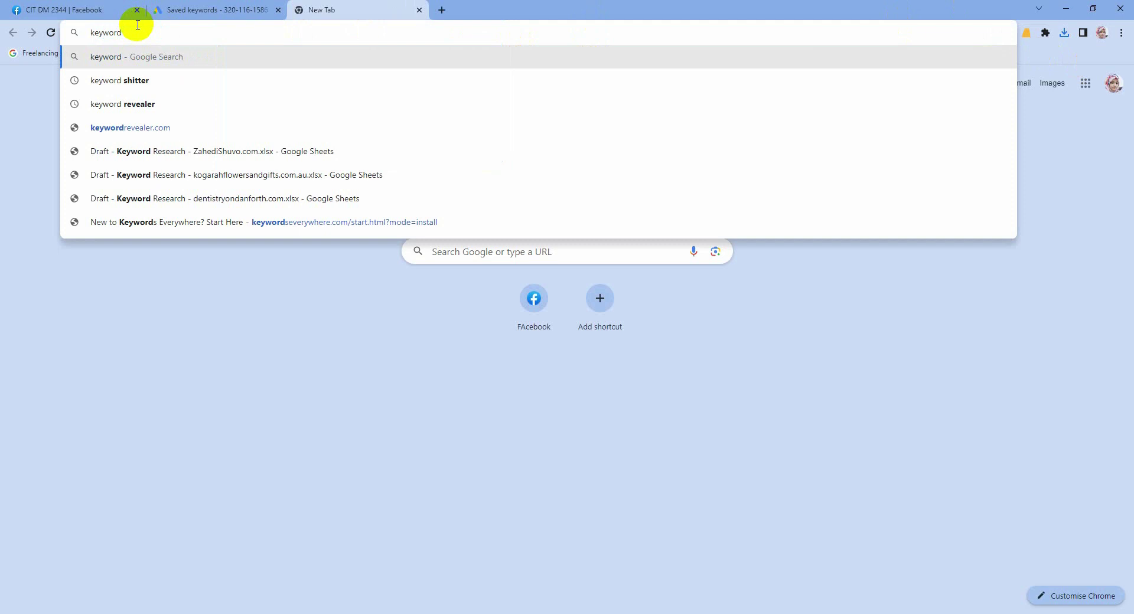
pyautogui.write(' su')
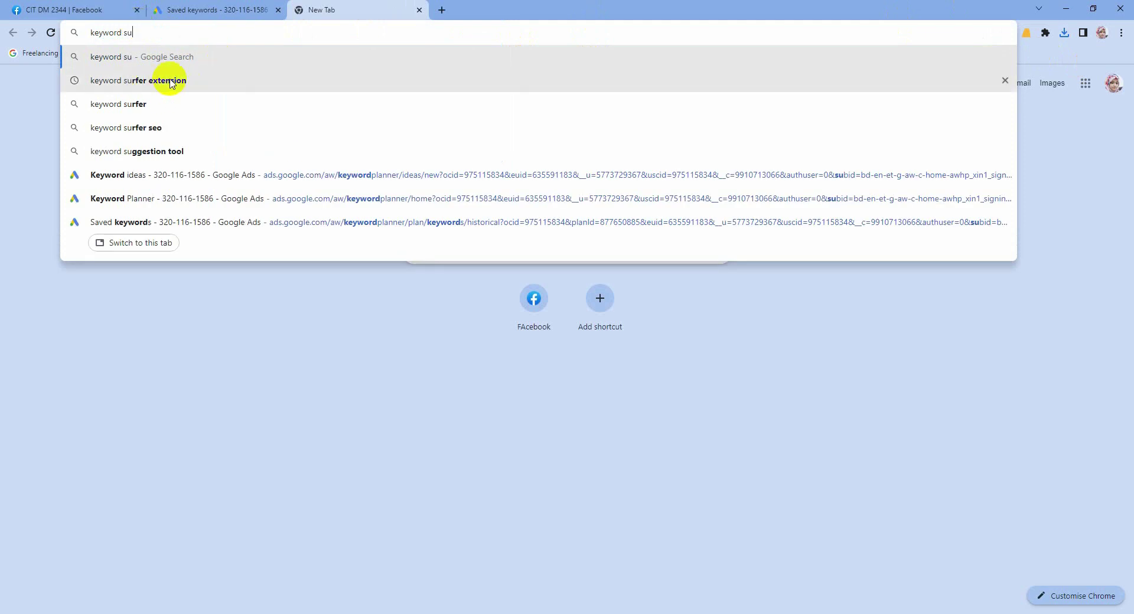
pyautogui.click(168, 83)
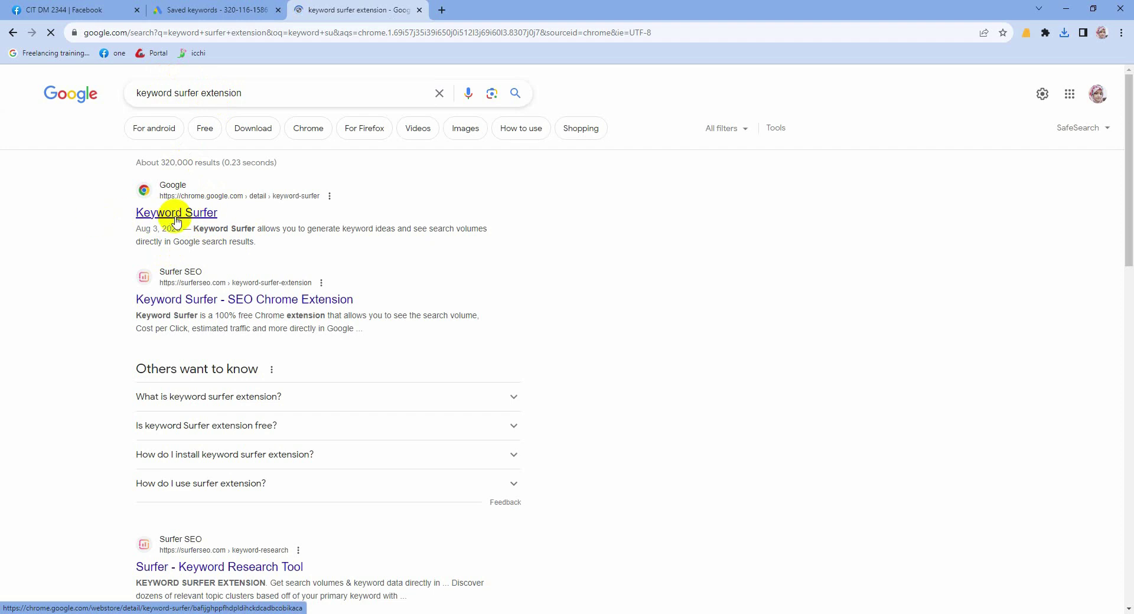
pyautogui.click(176, 219)
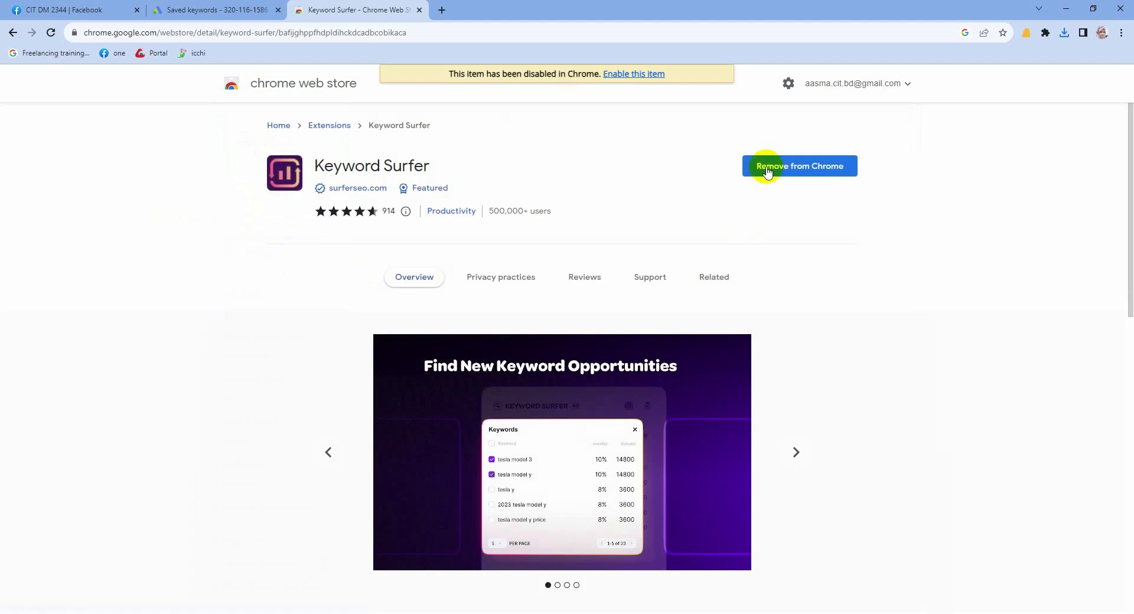
# Step: Remove the Keyword Surfer extension from Chrome and add it back again
pyautogui.click(823, 173)
pyautogui.click(966, 120)
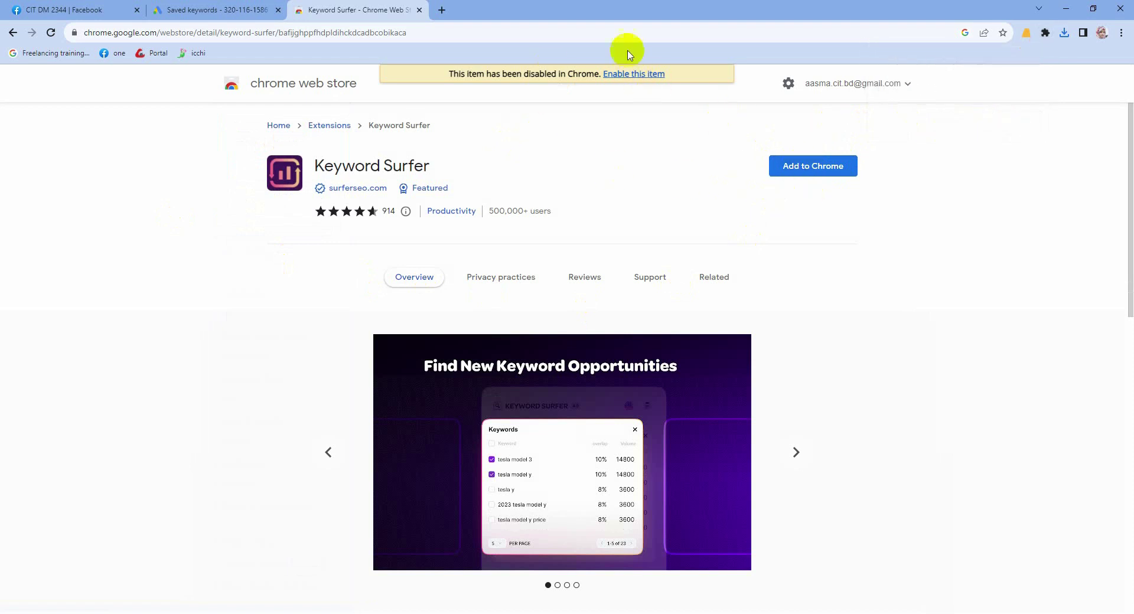
pyautogui.click(821, 171)
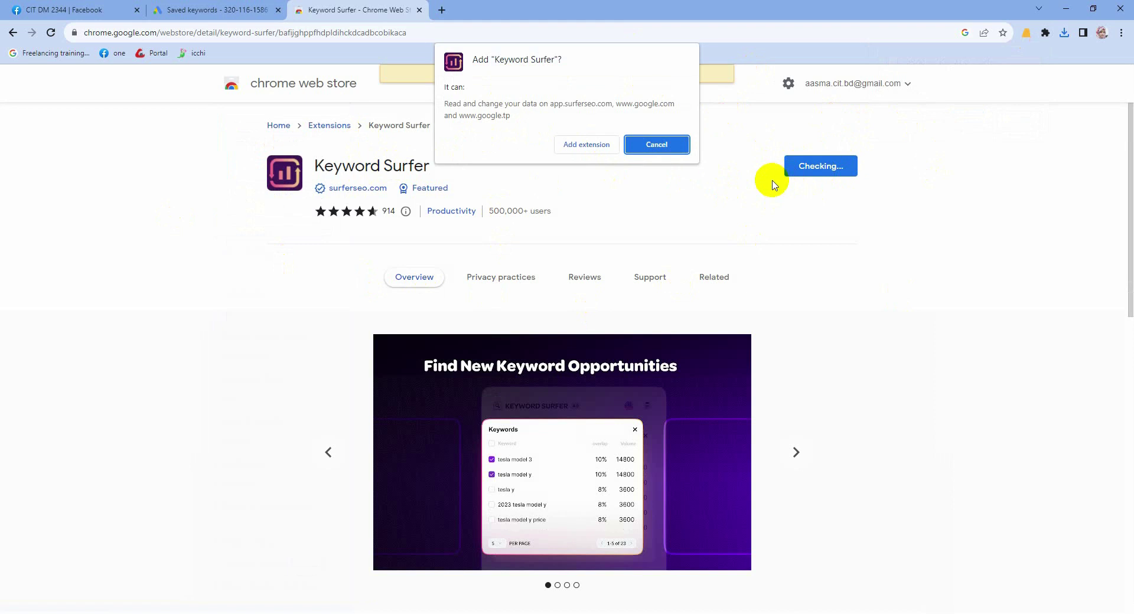
pyautogui.click(582, 148)
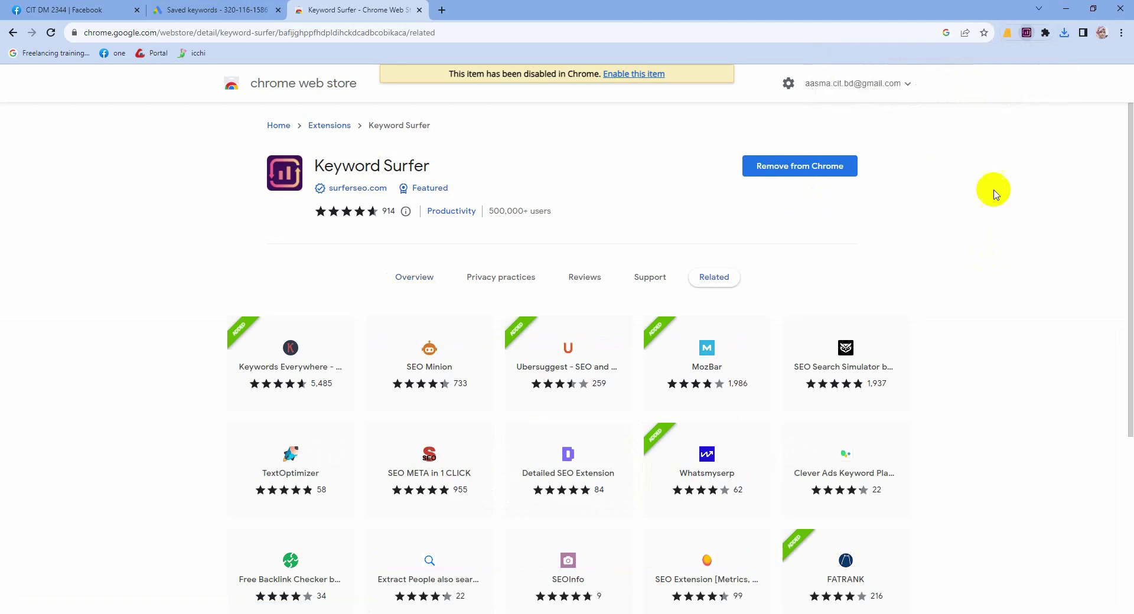
# Step: Pin Keyword Surfer to the Chrome toolbar and open a new tab
pyautogui.click(1046, 32)
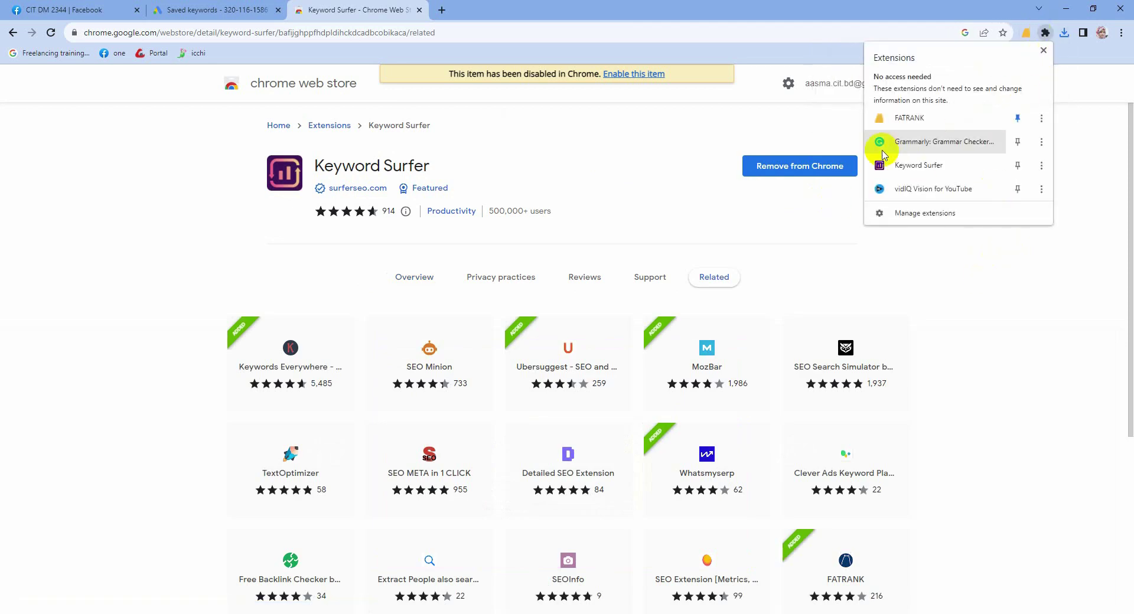
pyautogui.click(1018, 168)
pyautogui.click(1041, 255)
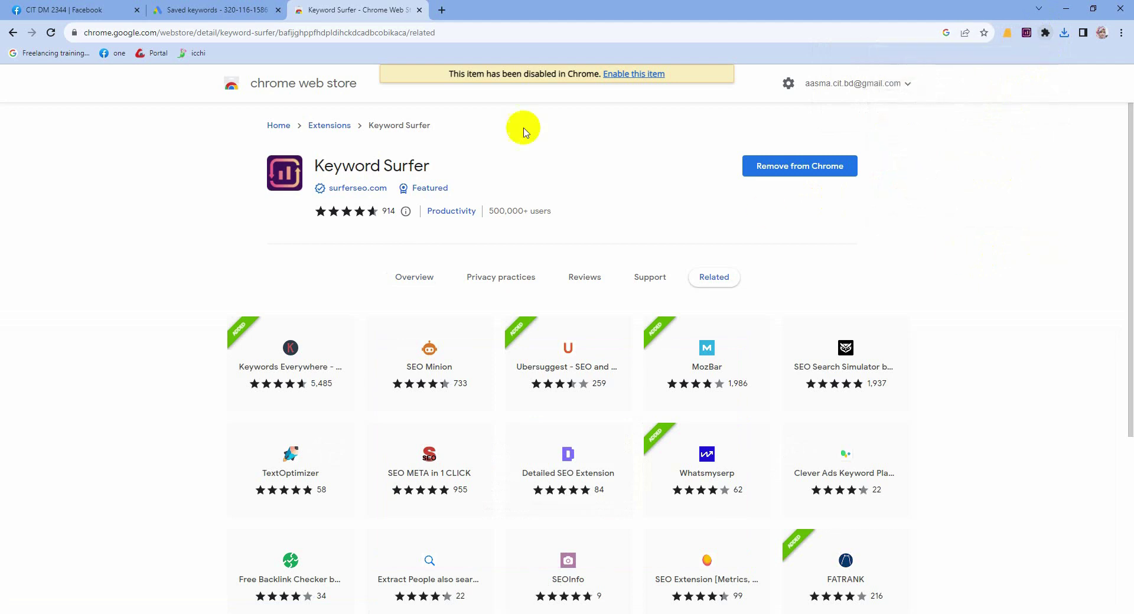
pyautogui.click(442, 9)
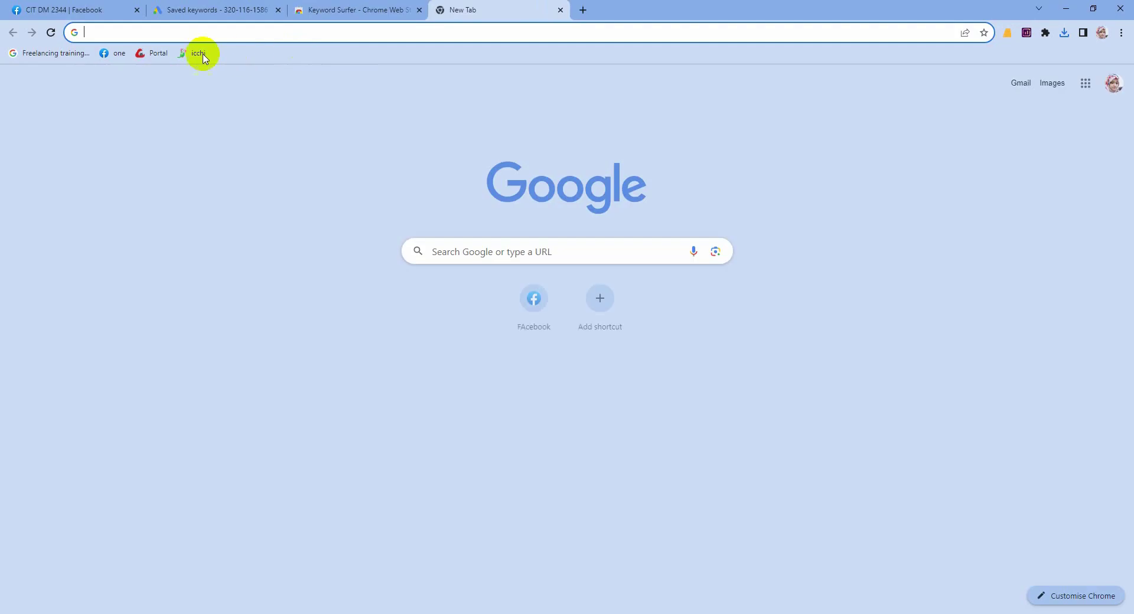
# Step: Search Google for 'professional criminal lawyer' and block the location permission request
pyautogui.click(135, 36)
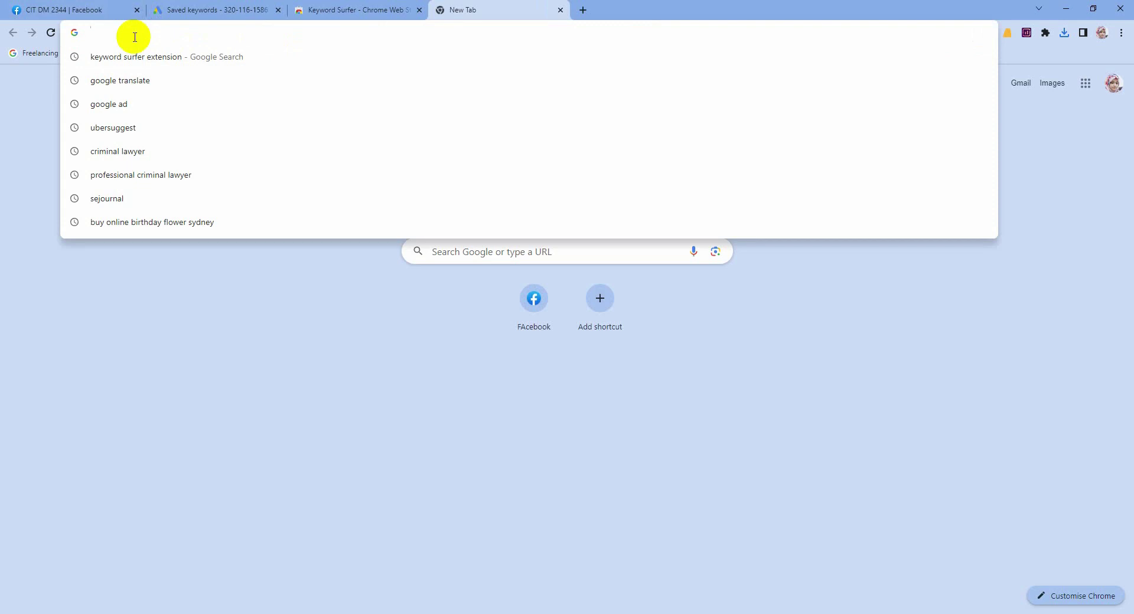
pyautogui.write('profess')
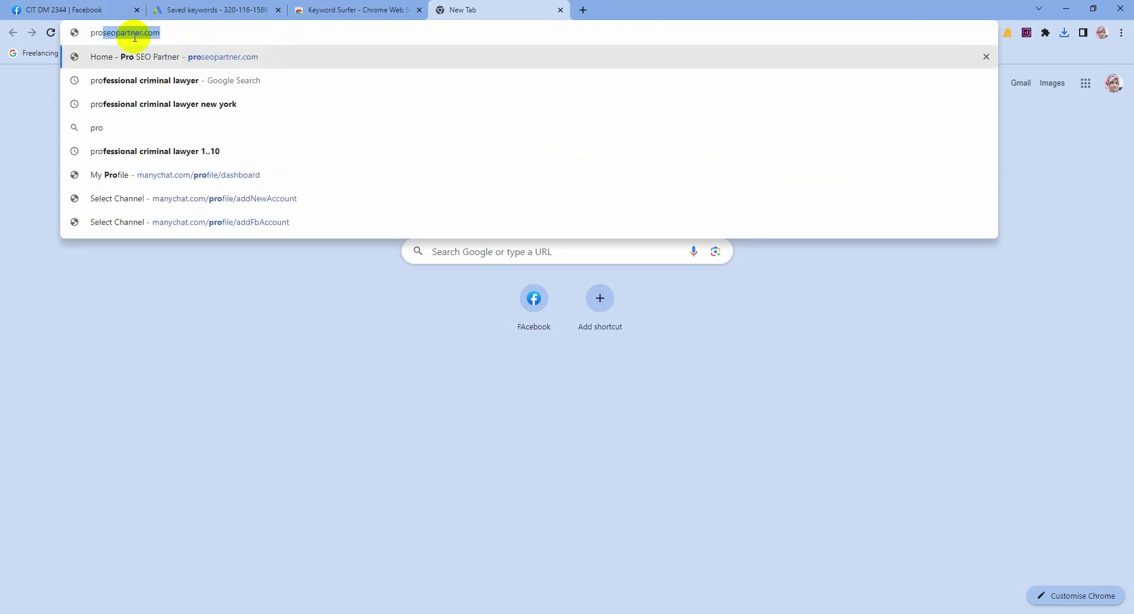
pyautogui.write('ional')
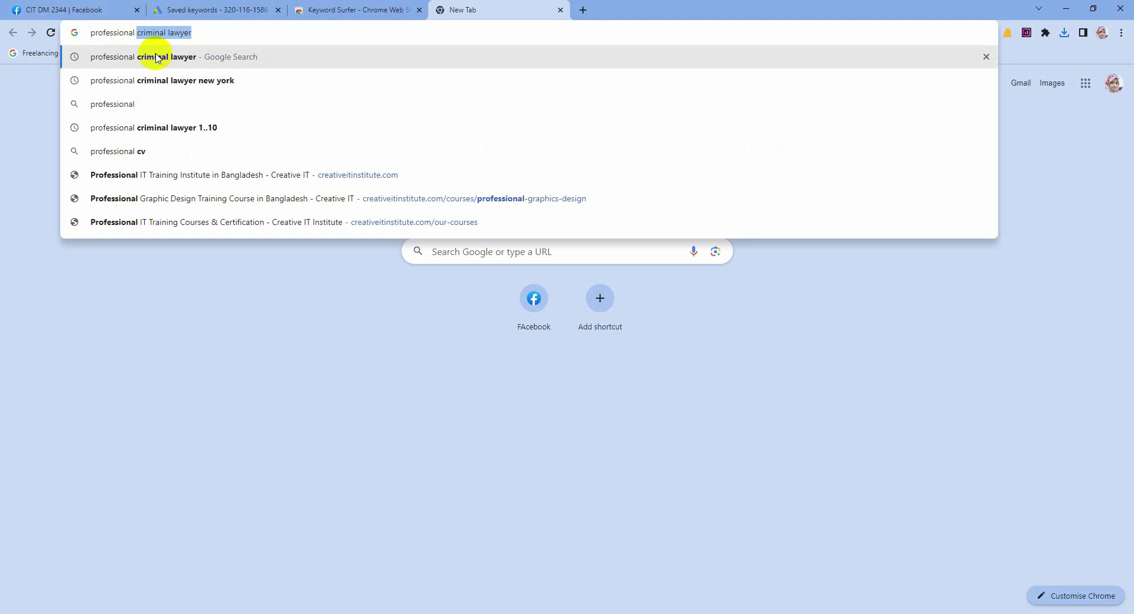
pyautogui.click(152, 55)
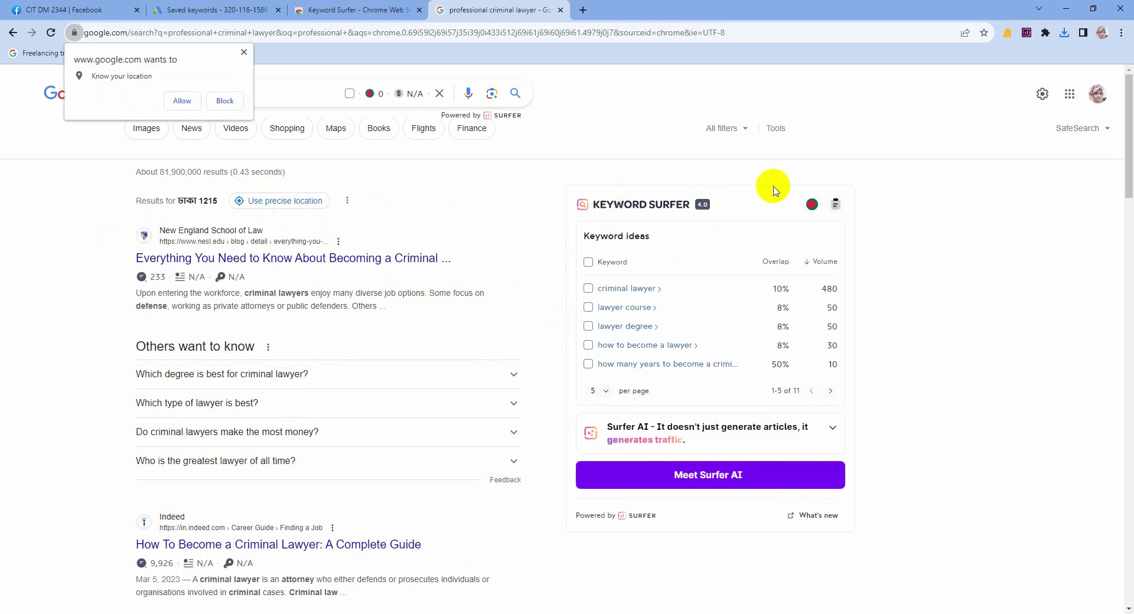
pyautogui.click(243, 52)
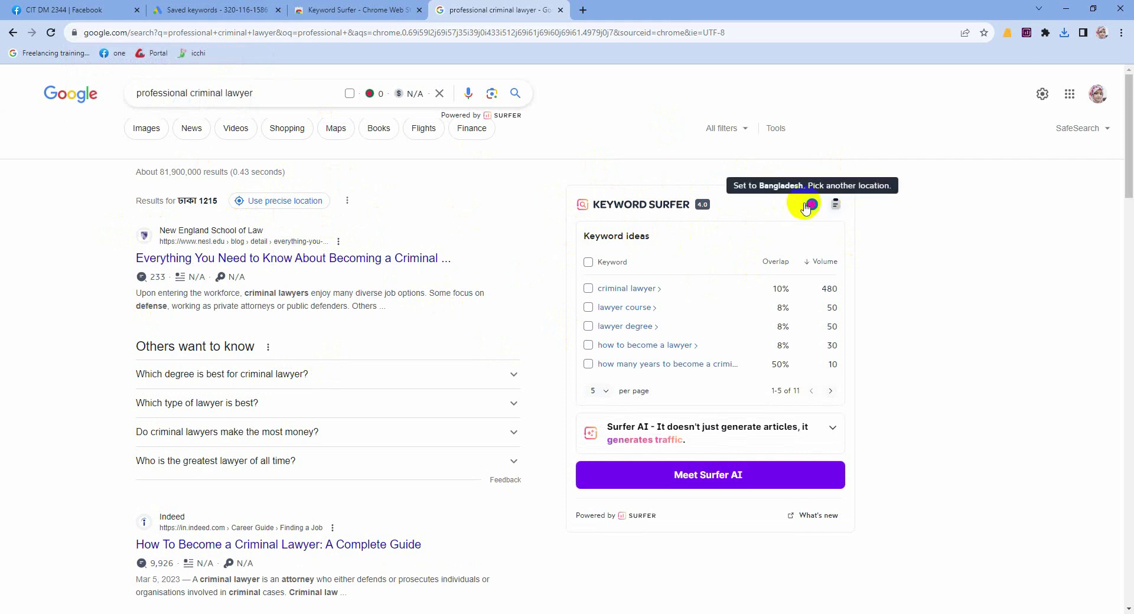
# Step: Switch Keyword Surfer's country to United States of America and page through its keyword ideas
pyautogui.click(809, 205)
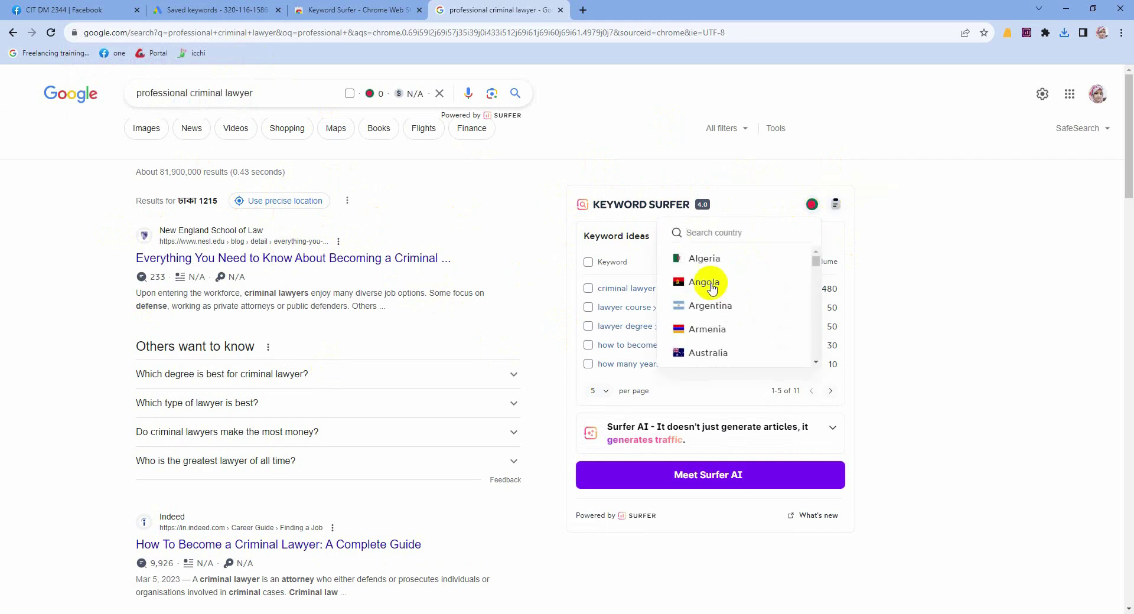
pyautogui.write('uni')
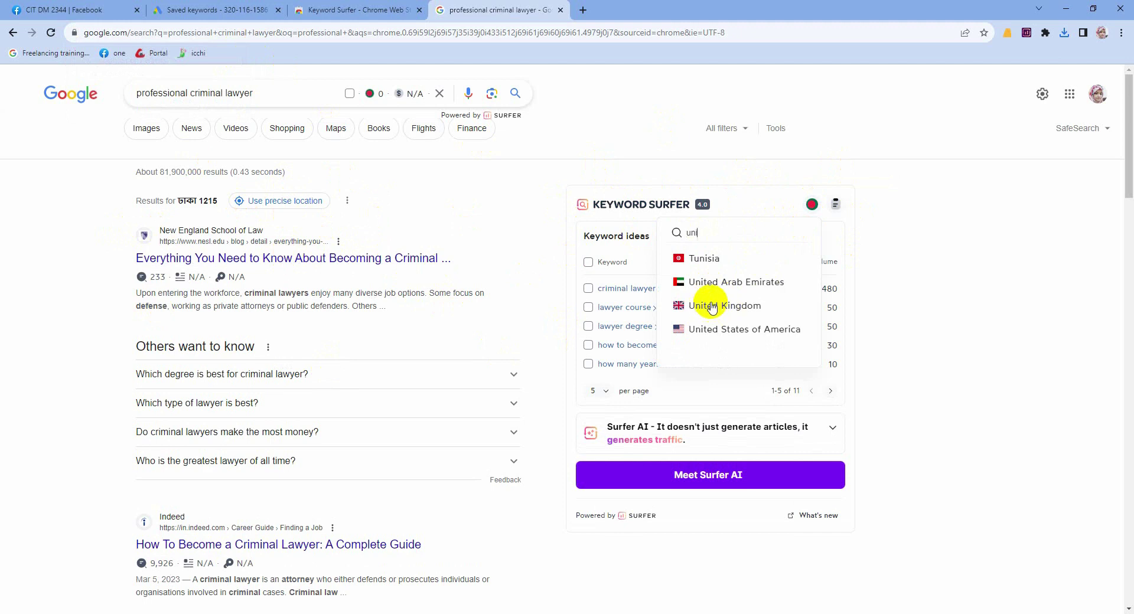
pyautogui.click(721, 334)
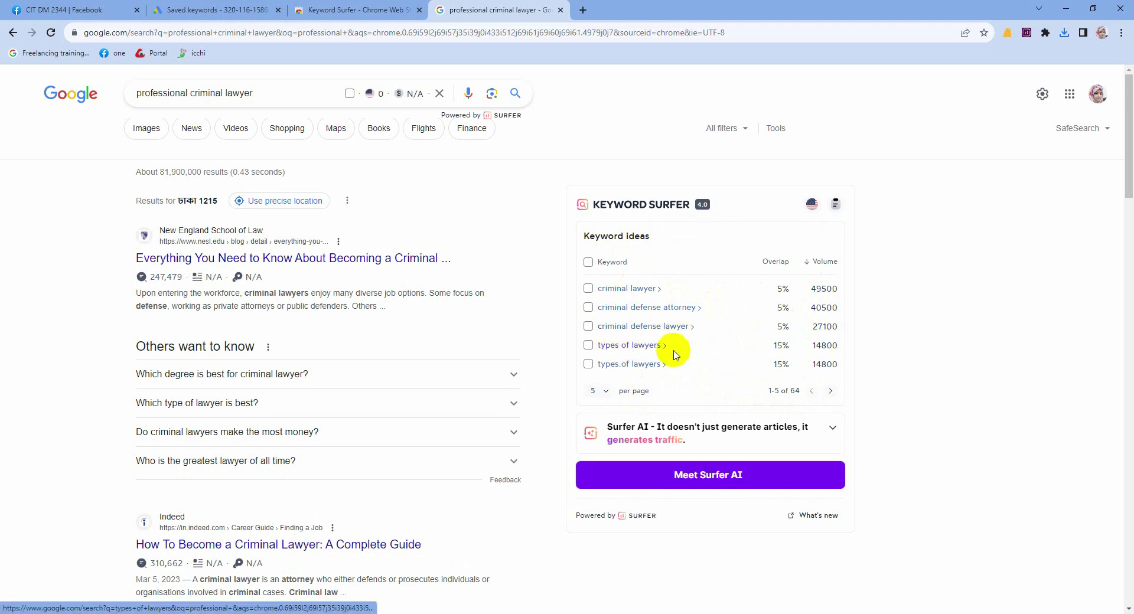
pyautogui.click(830, 391)
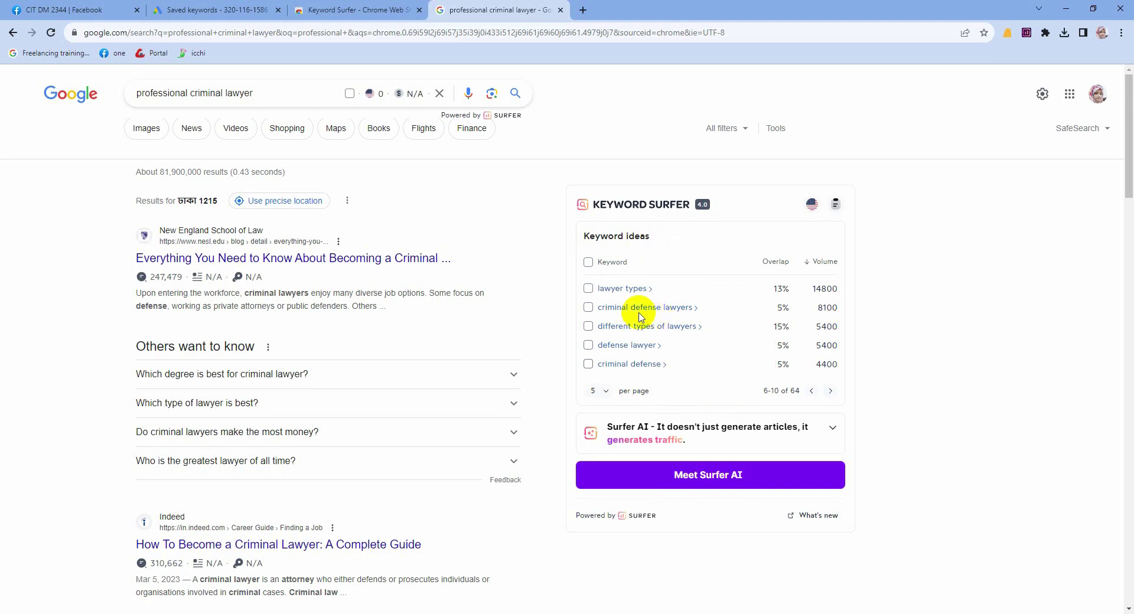
pyautogui.scroll(-1, 679, 313)
pyautogui.scroll(1, 673, 245)
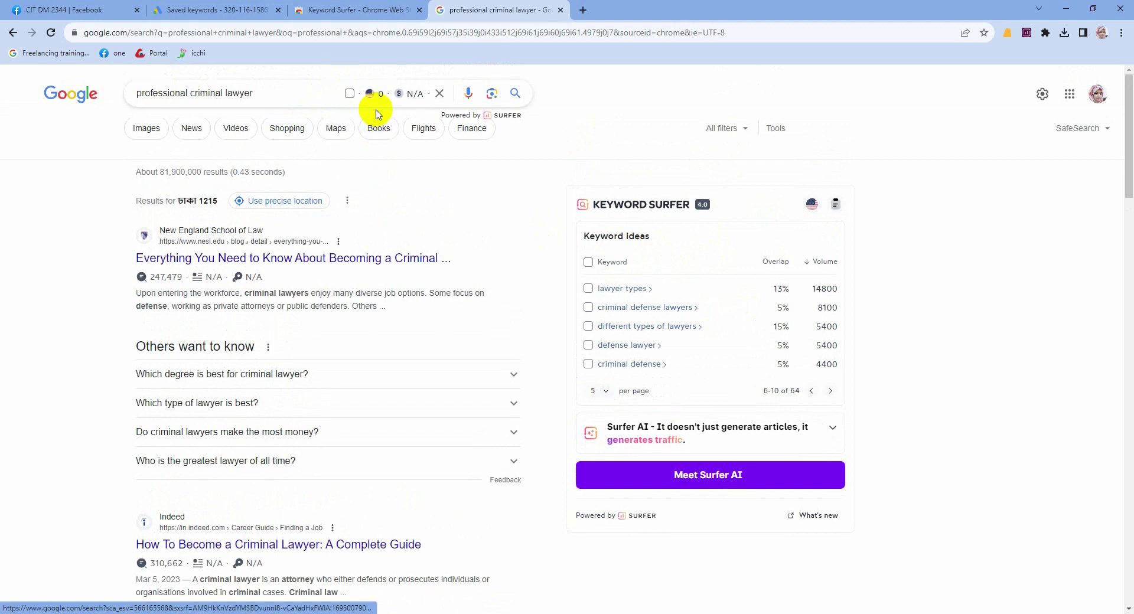
pyautogui.moveTo(381, 97)
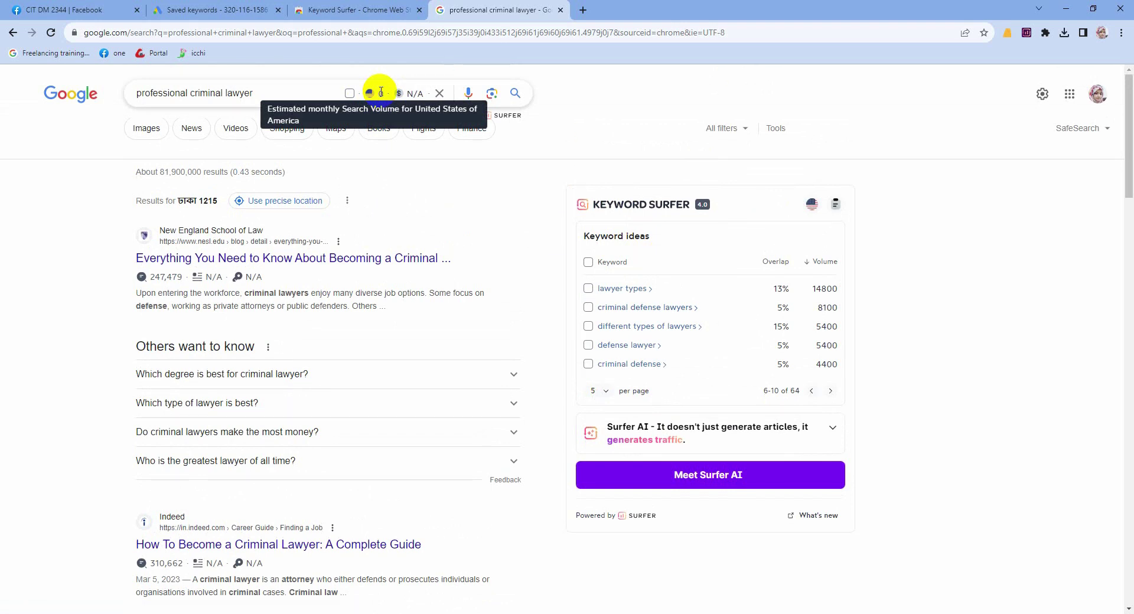
pyautogui.moveTo(260, 94); pyautogui.dragTo(105, 95)
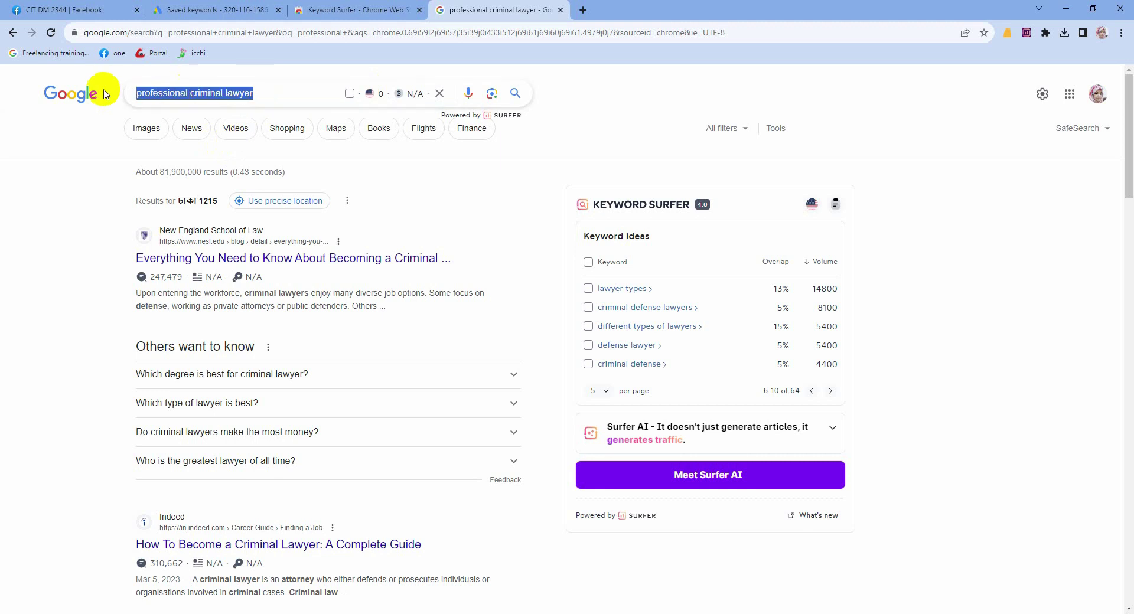
# Step: Search 'blender machine' and highlight Keyword Surfer's 1,300 monthly search volume
pyautogui.write('blen')
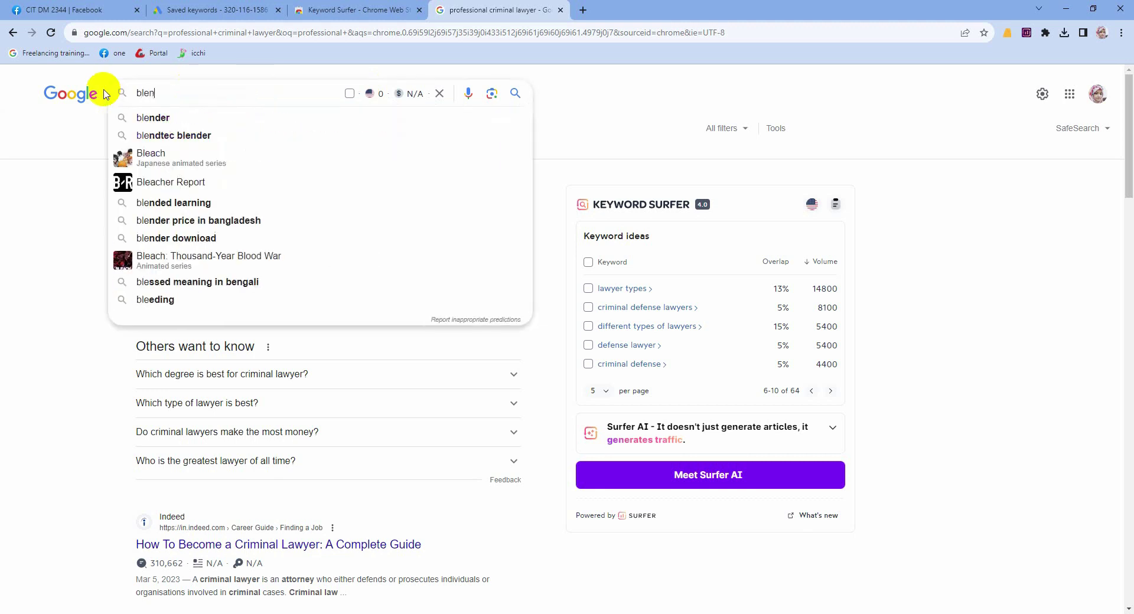
pyautogui.write('der mac')
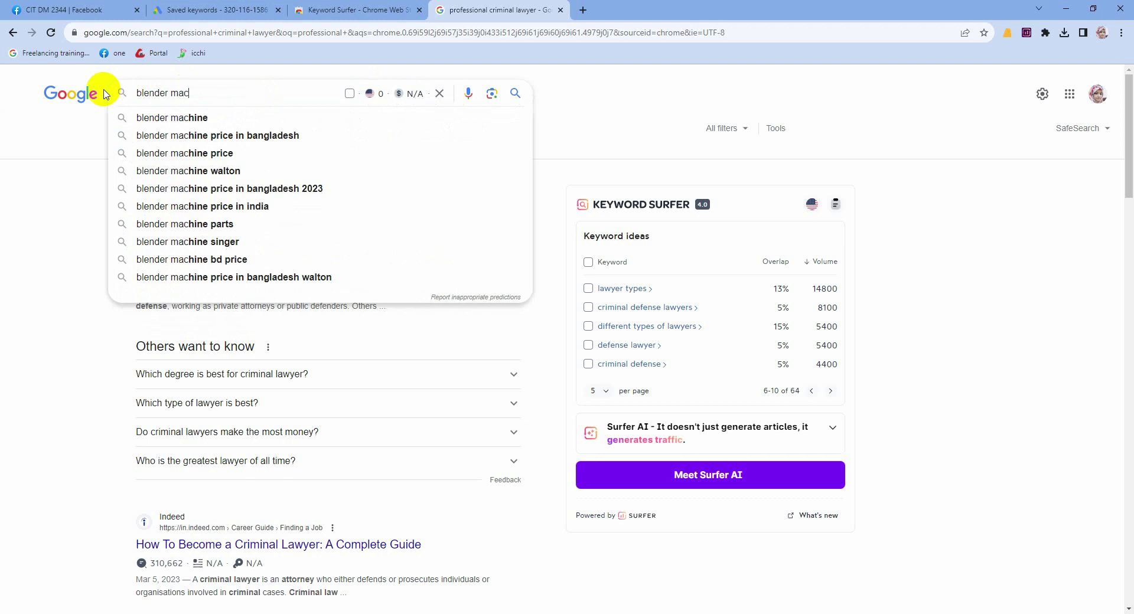
pyautogui.write('hine')
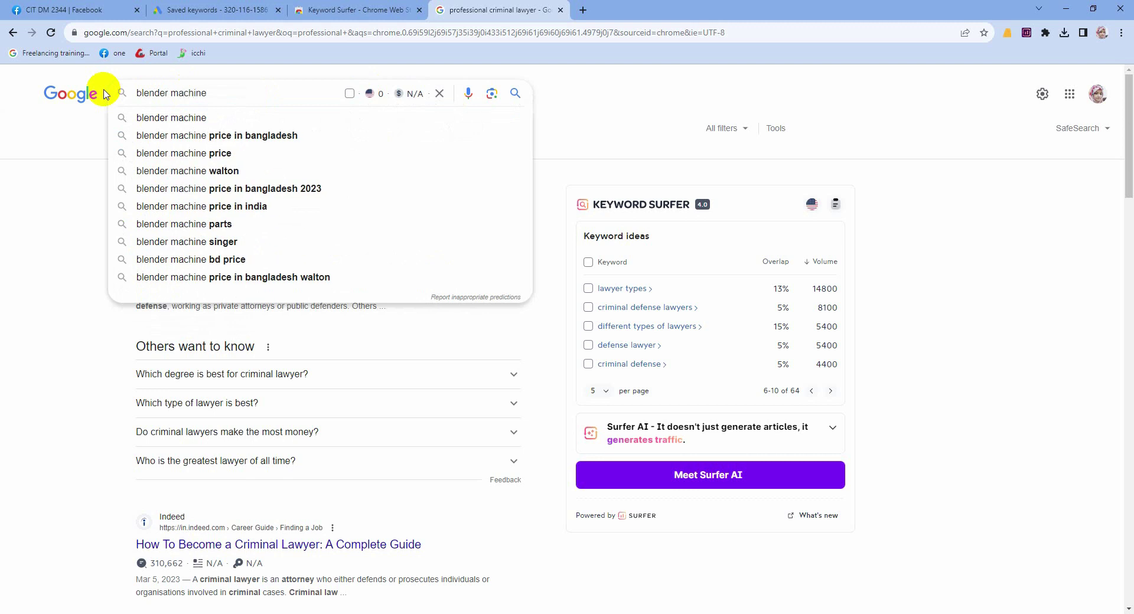
pyautogui.press('Return')
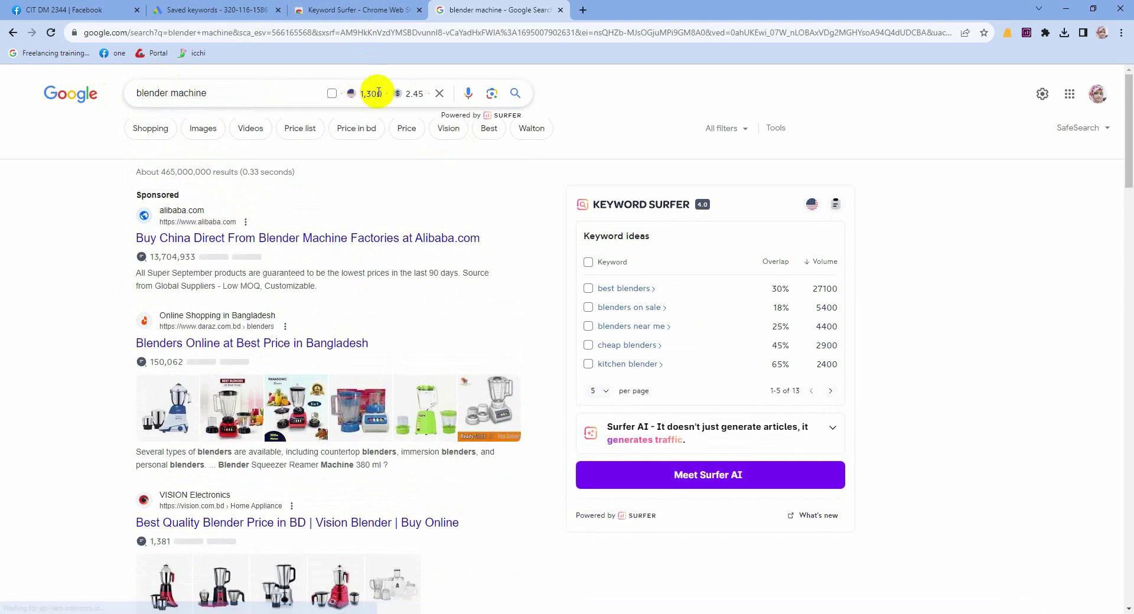
pyautogui.doubleClick(379, 93)
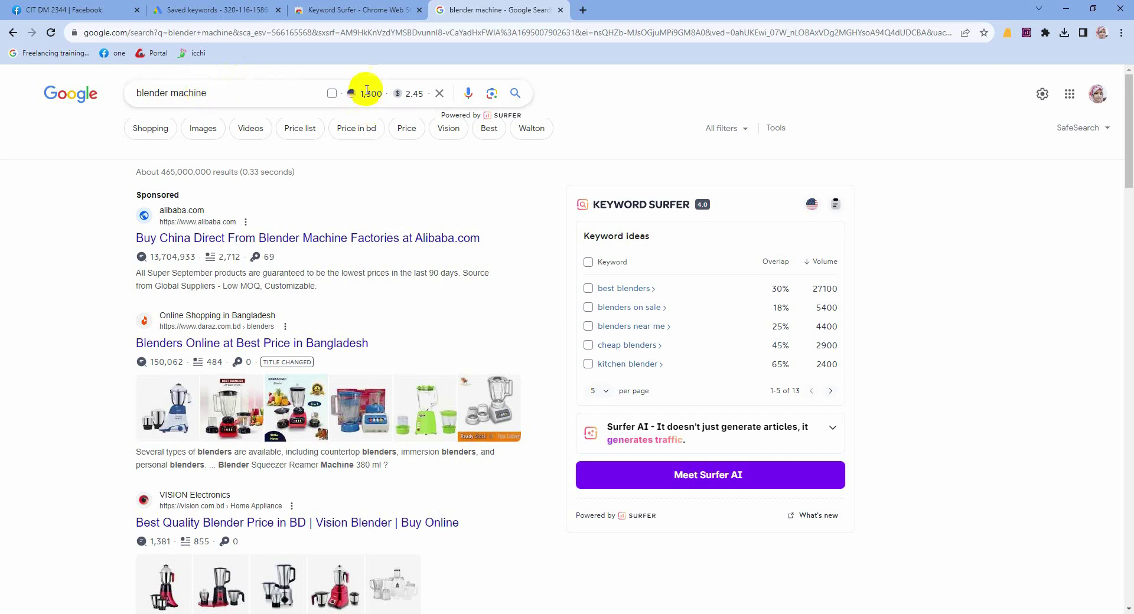
pyautogui.moveTo(361, 93)
# Step: Glance at the Saved keywords tab, then scroll through the blender machine results
pyautogui.click(209, 9)
pyautogui.click(505, 8)
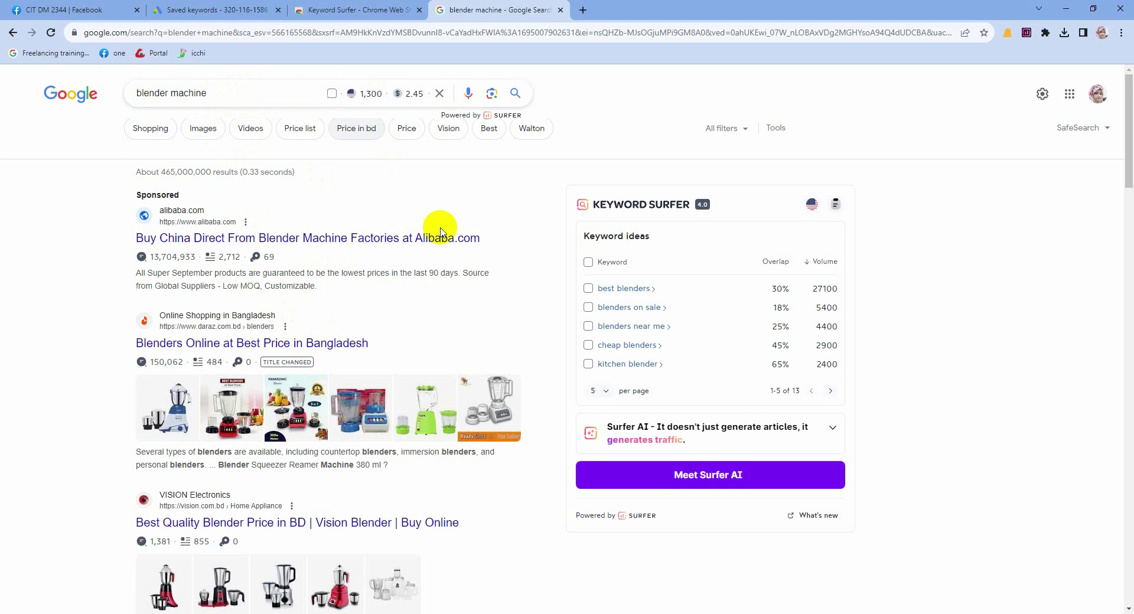
pyautogui.scroll(-4, 551, 418)
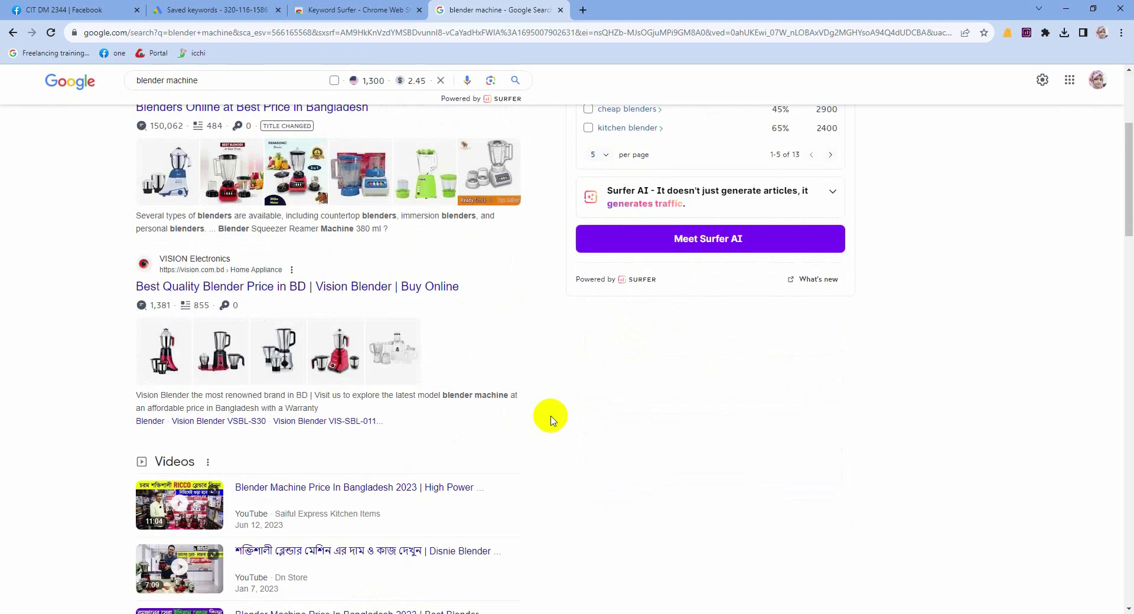
pyautogui.scroll(-10, 385, 456)
pyautogui.scroll(5, 378, 440)
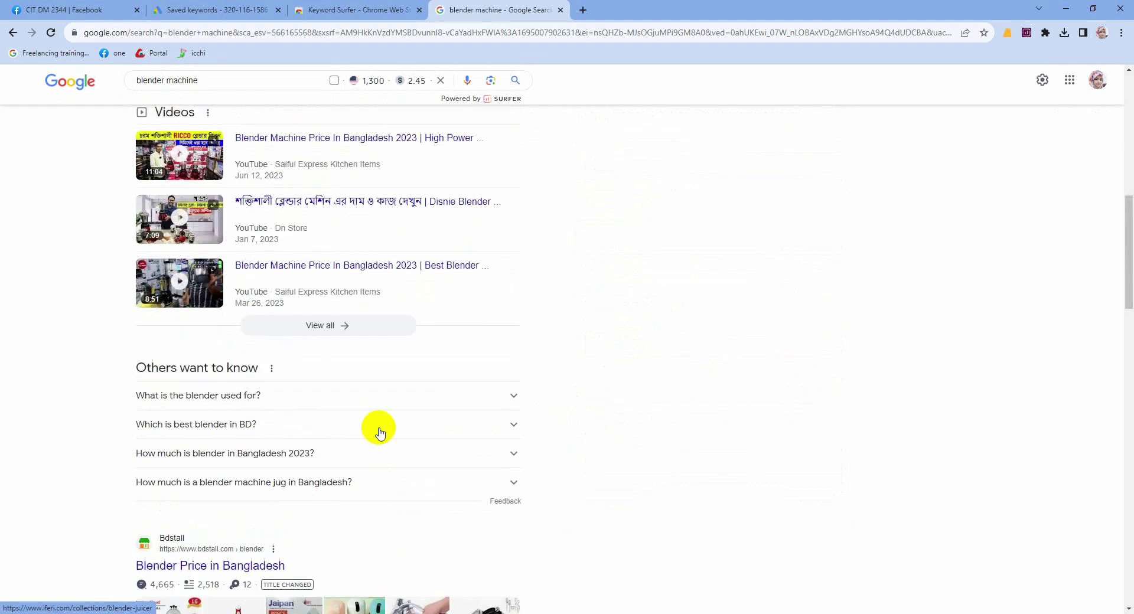
pyautogui.scroll(10, 380, 433)
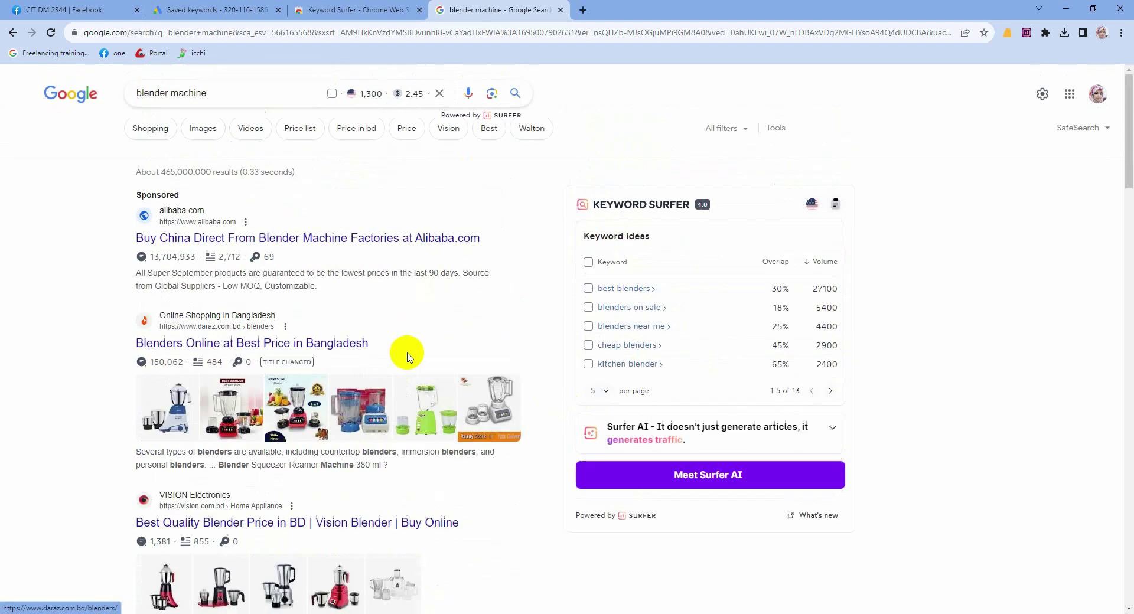
# Step: Search for Ubersuggest in a new tab and open its keyword research tool page
pyautogui.click(584, 10)
pyautogui.write('uber')
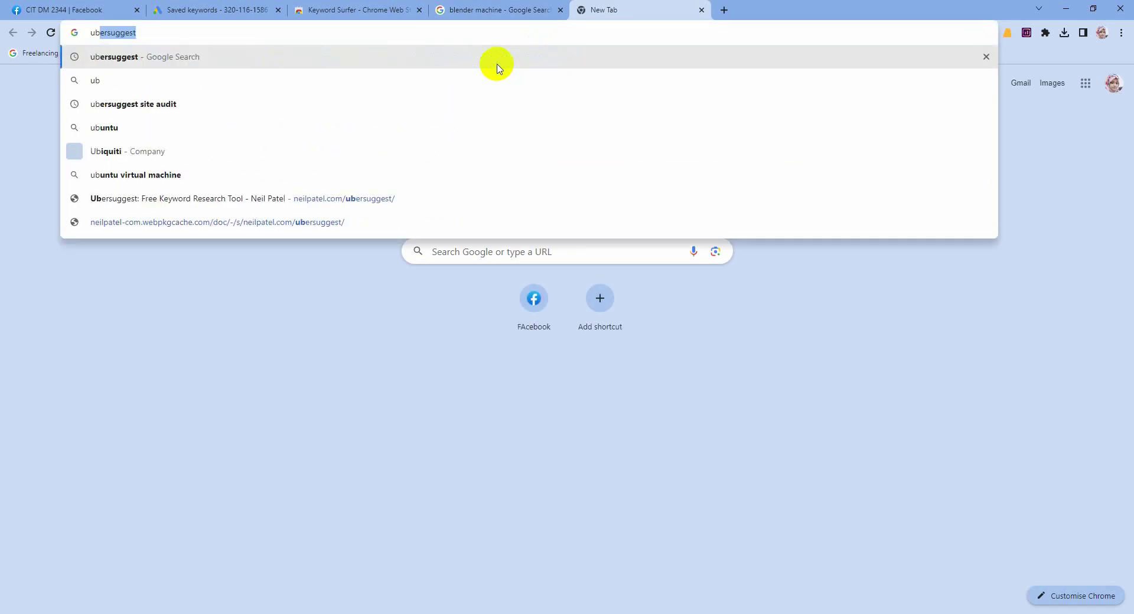
pyautogui.click(125, 57)
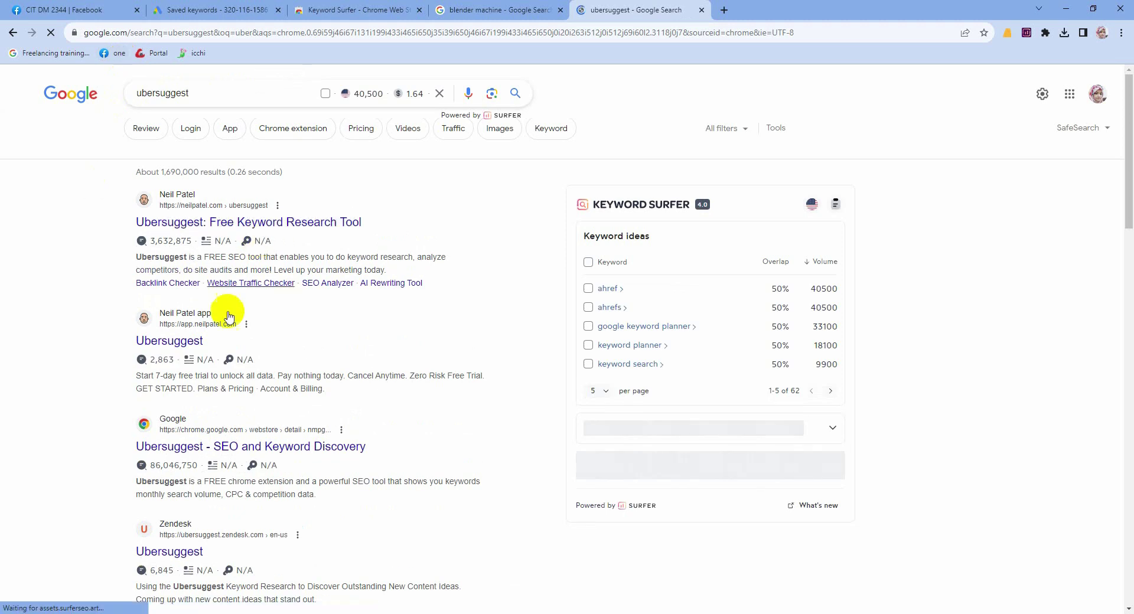
pyautogui.click(218, 223)
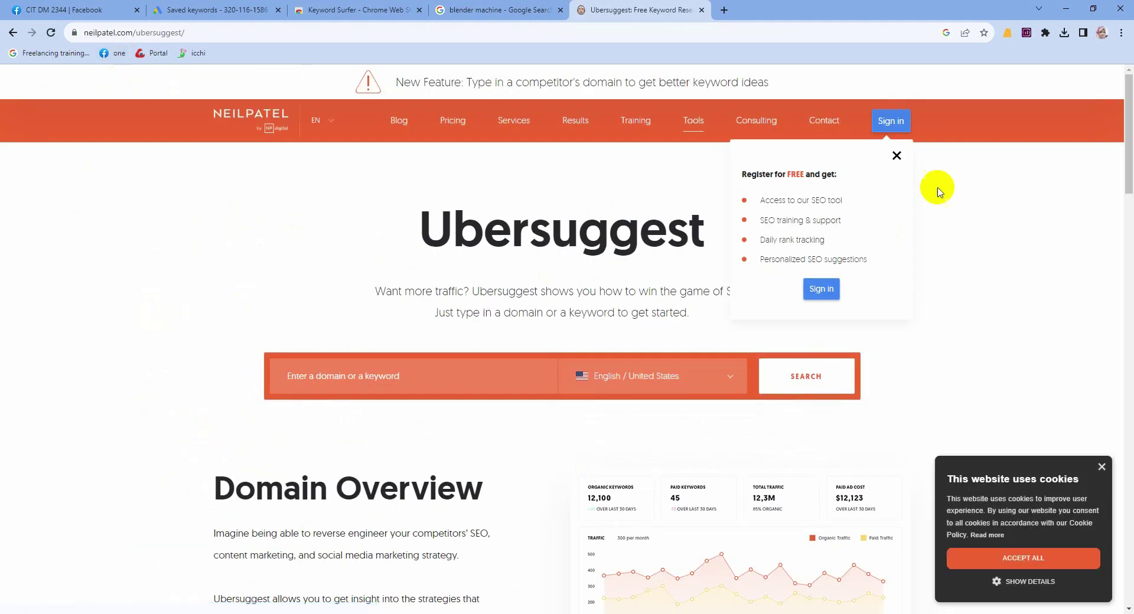
pyautogui.click(898, 156)
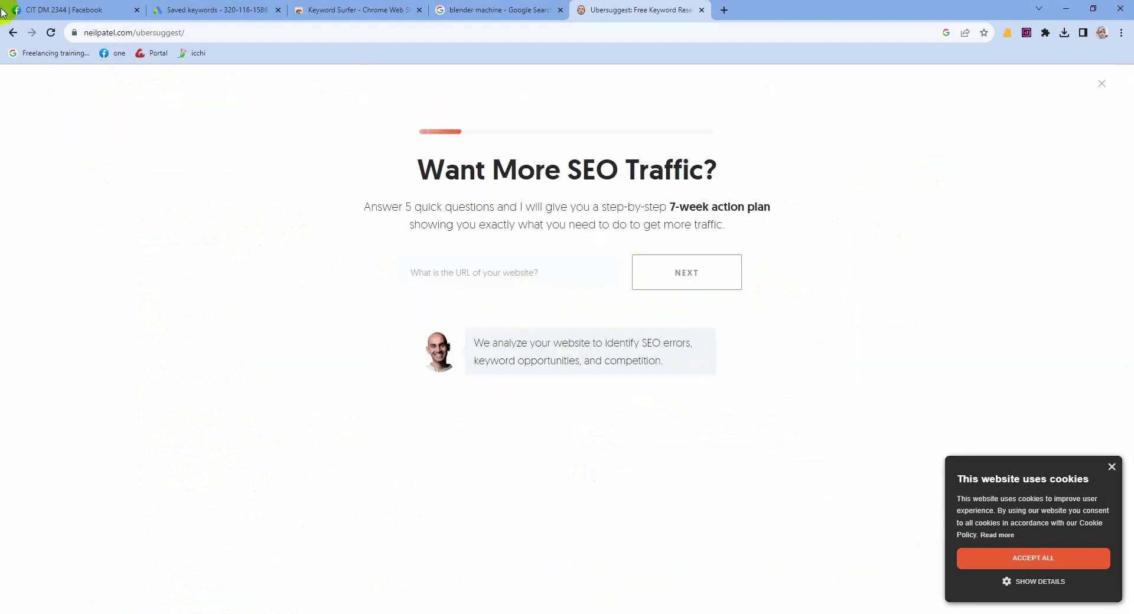
pyautogui.click(12, 32)
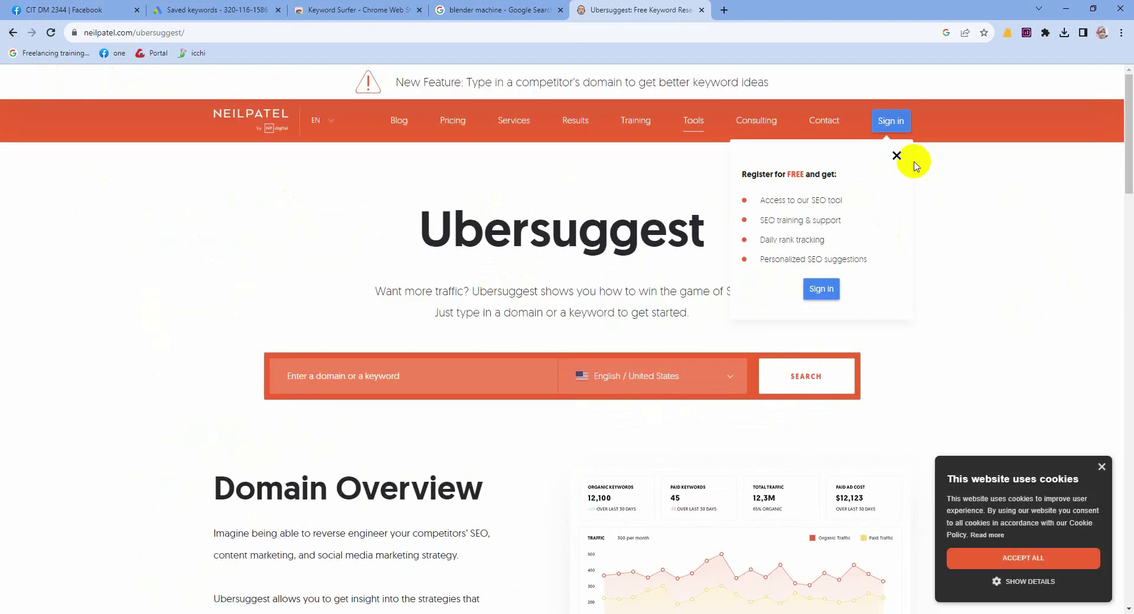
# Step: Log in to Ubersuggest with the Google account and dismiss the login-limit warning
pyautogui.click(894, 123)
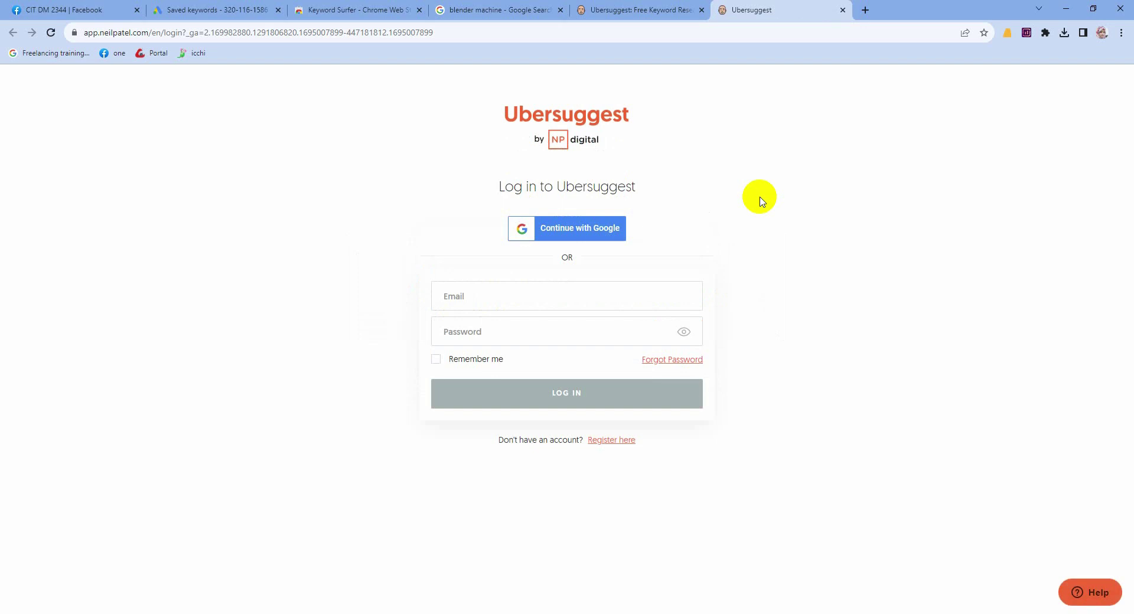
pyautogui.click(583, 235)
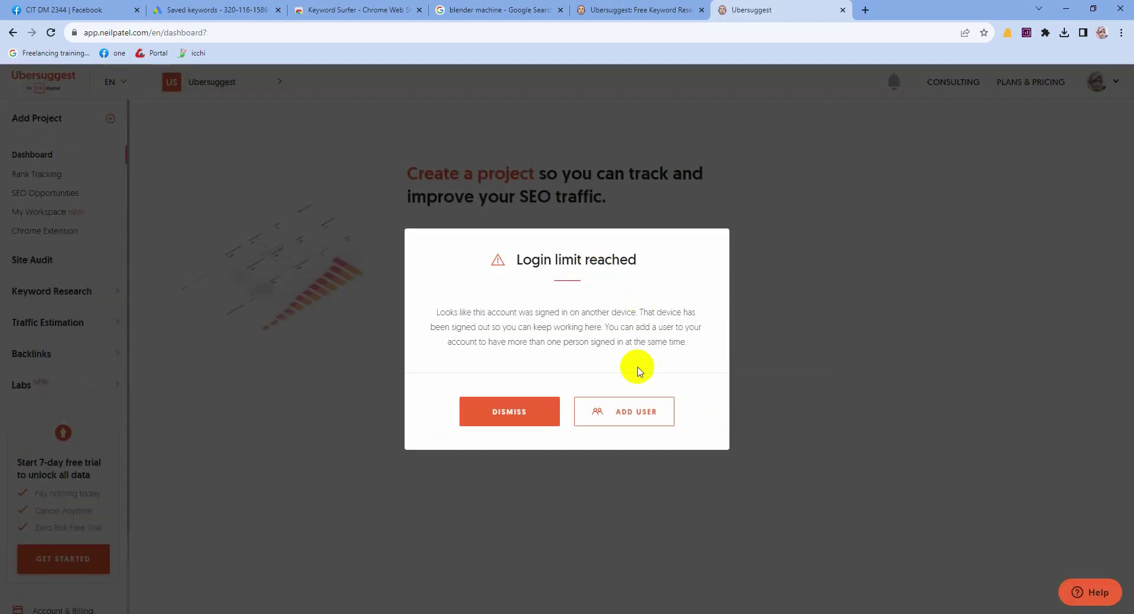
pyautogui.click(540, 418)
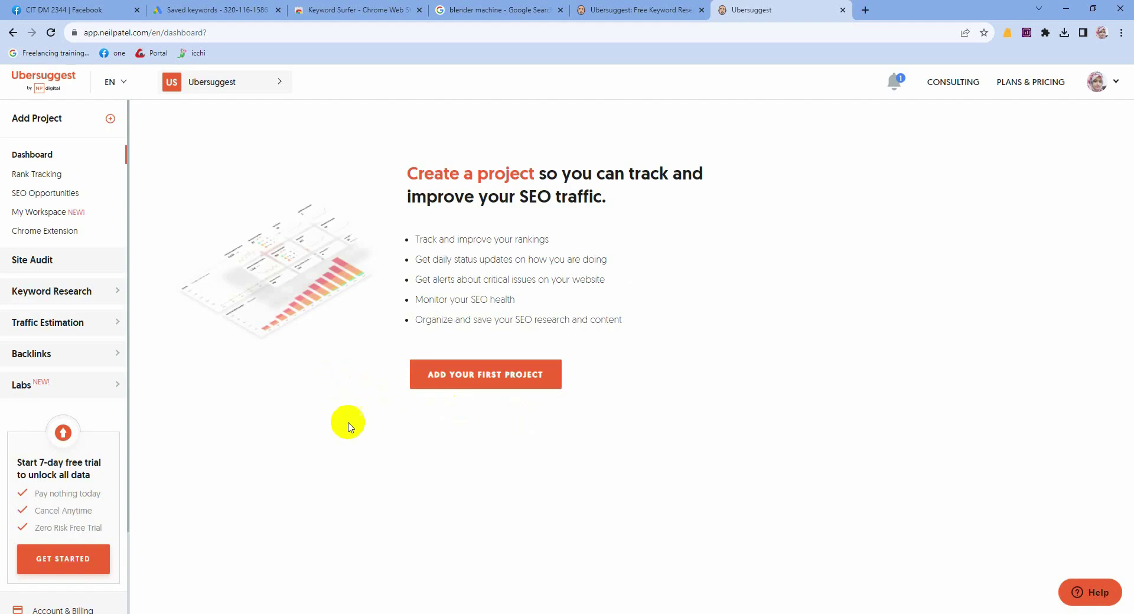
pyautogui.click(71, 293)
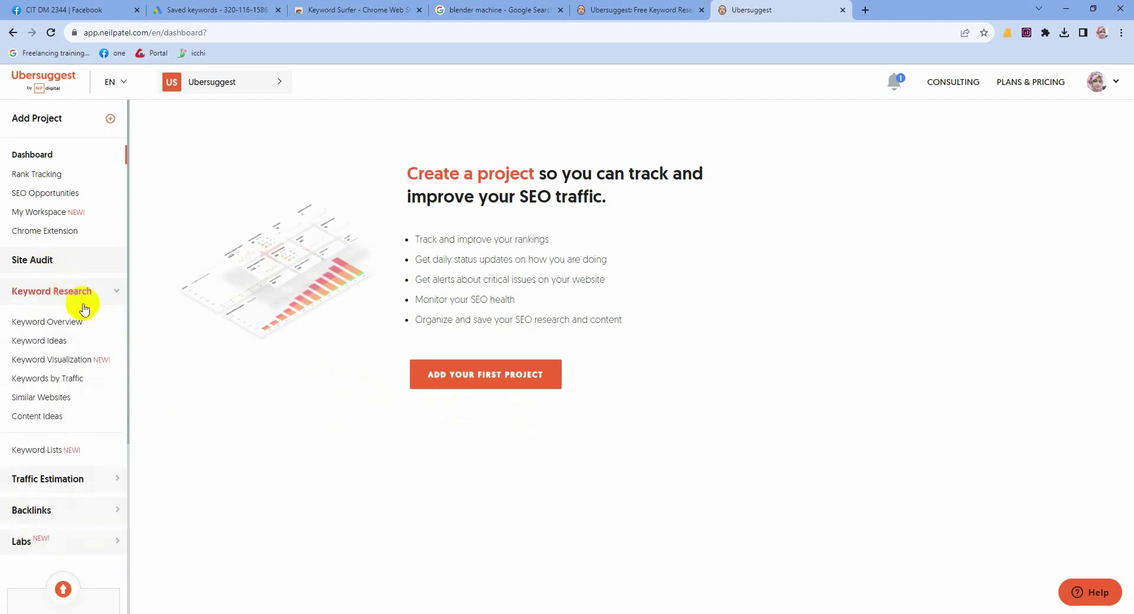
# Step: Look up 'criminal lawyer' in Keyword Overview and open all 378 keyword ideas
pyautogui.click(84, 319)
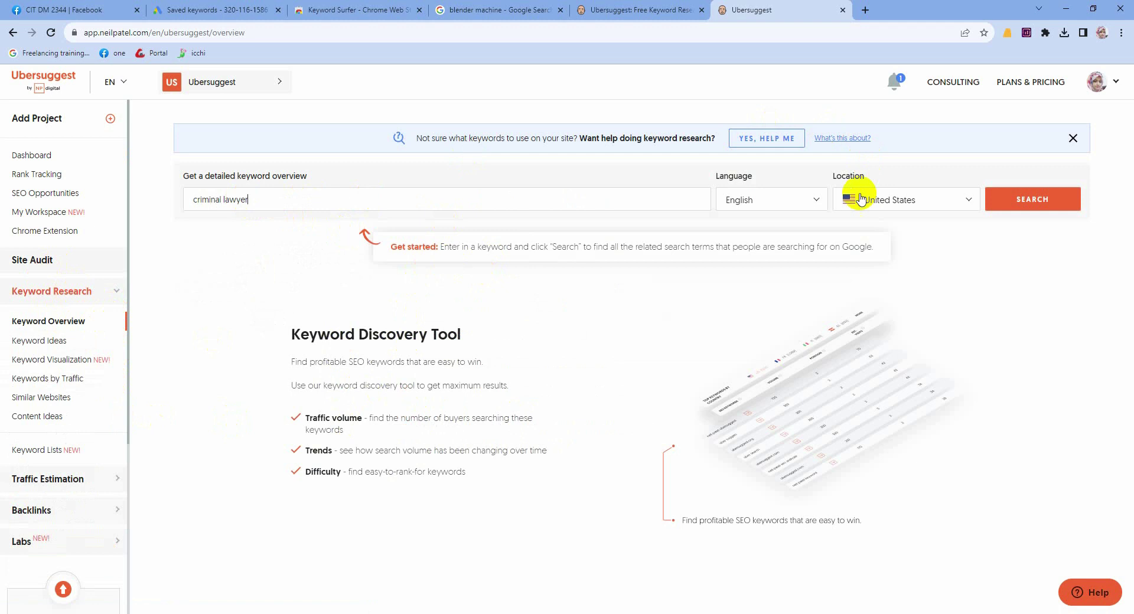
pyautogui.click(1008, 201)
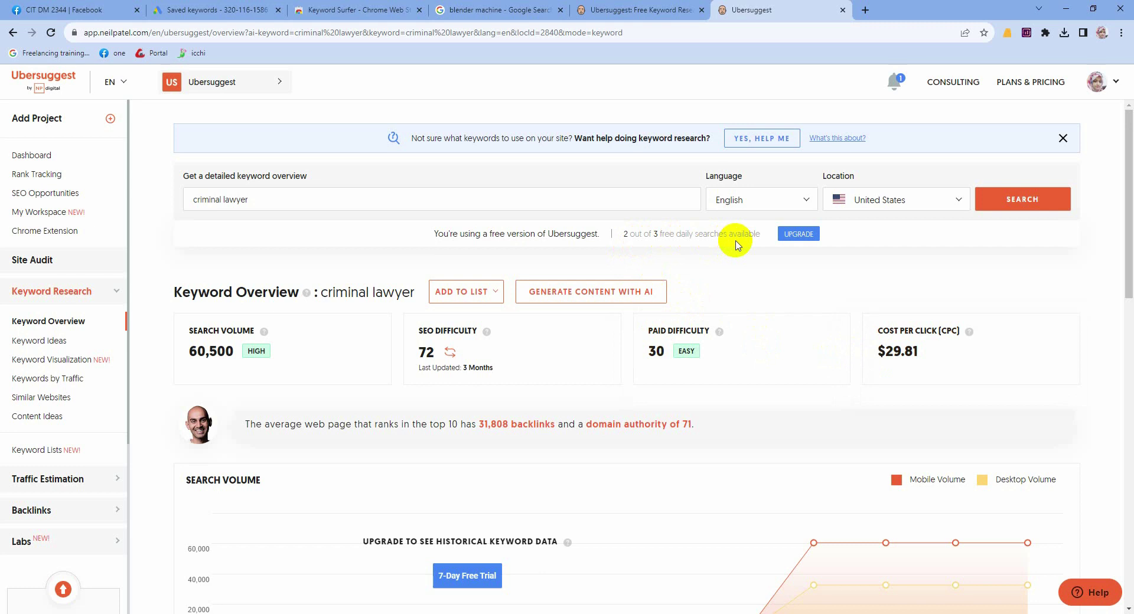
pyautogui.scroll(-13, 736, 245)
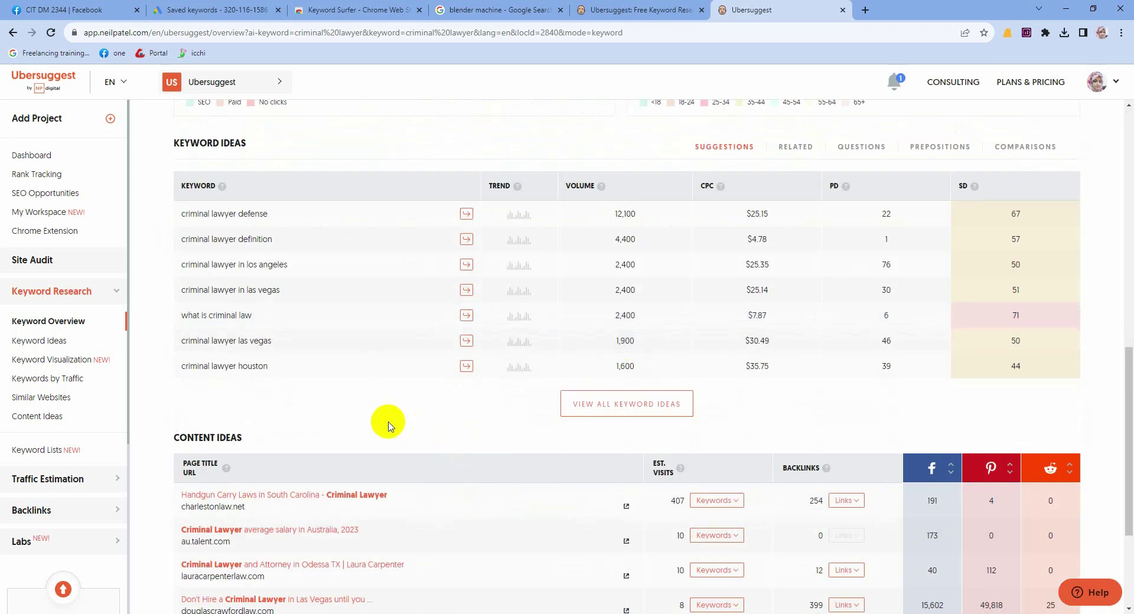
pyautogui.scroll(-3, 385, 423)
pyautogui.scroll(4, 372, 390)
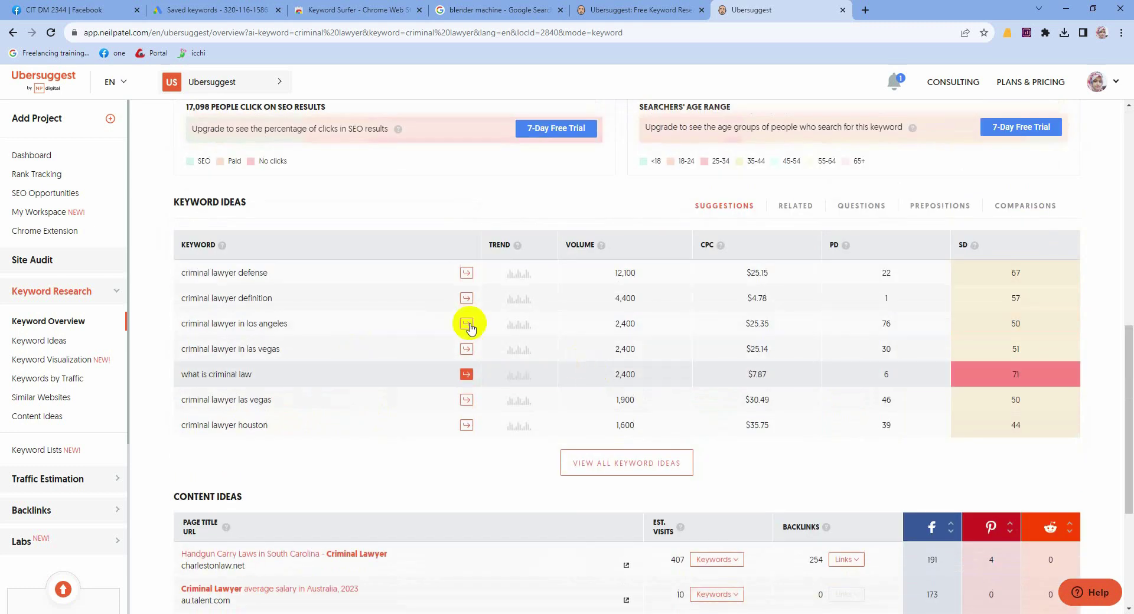
pyautogui.click(617, 470)
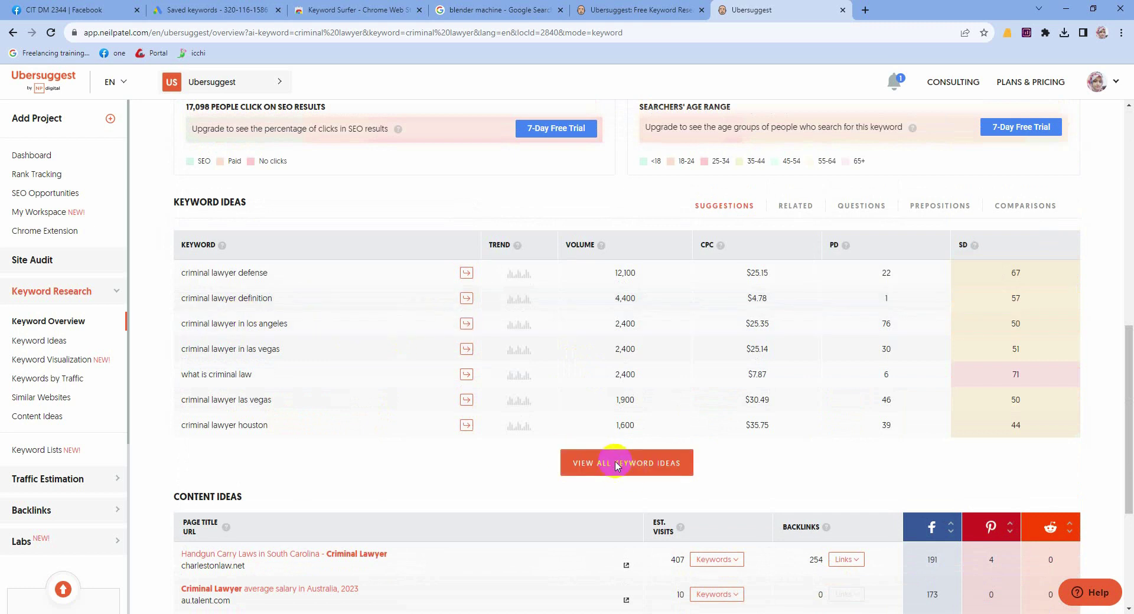
pyautogui.scroll(-12, 588, 436)
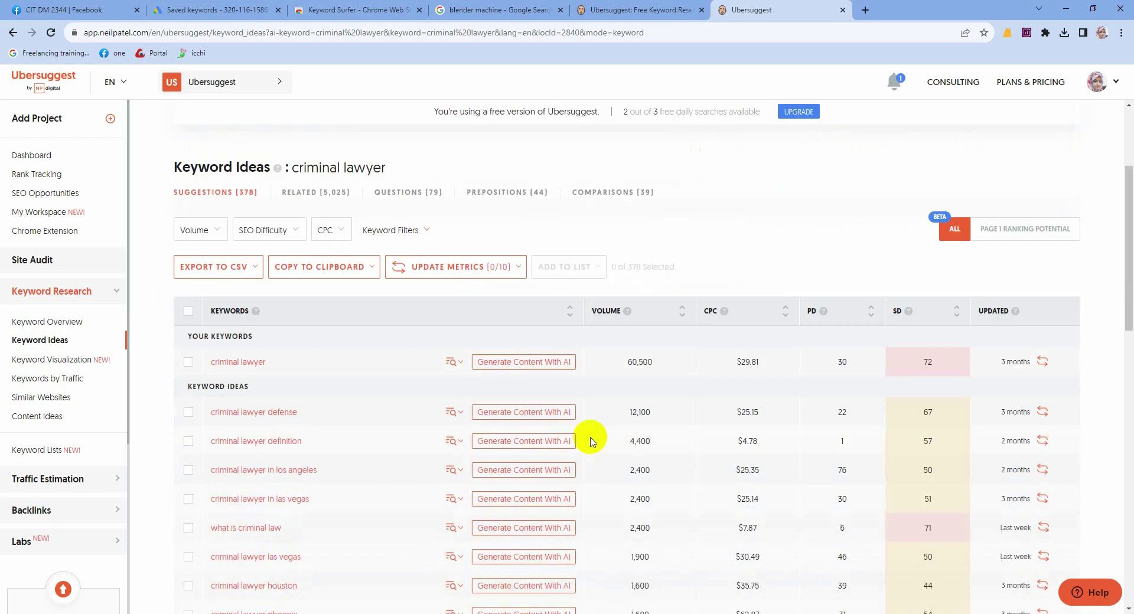
pyautogui.scroll(-10, 319, 464)
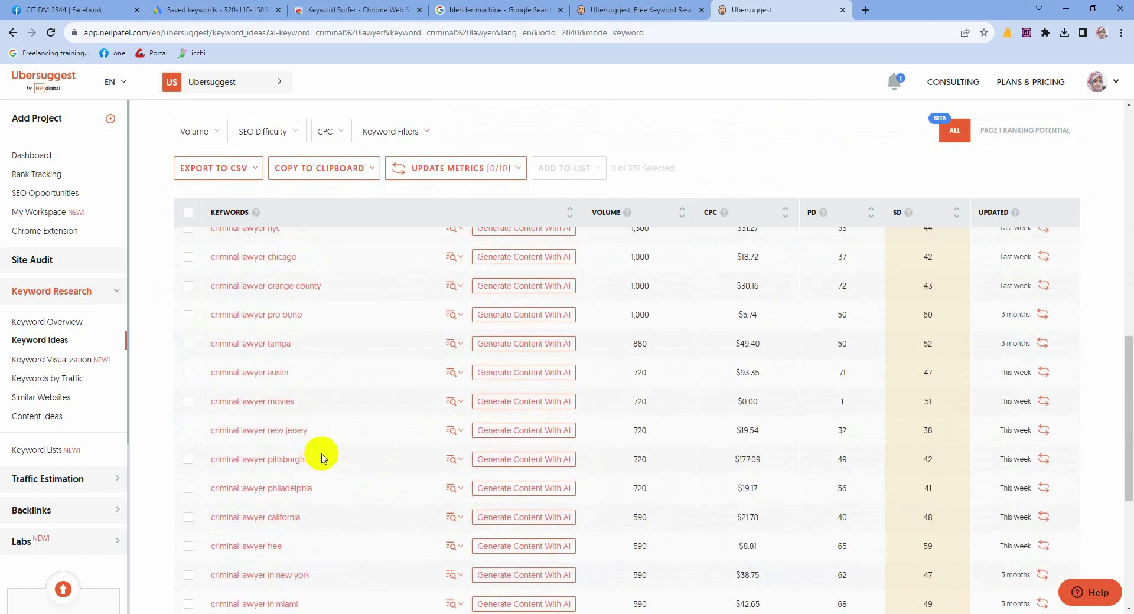
pyautogui.scroll(-1, 329, 470)
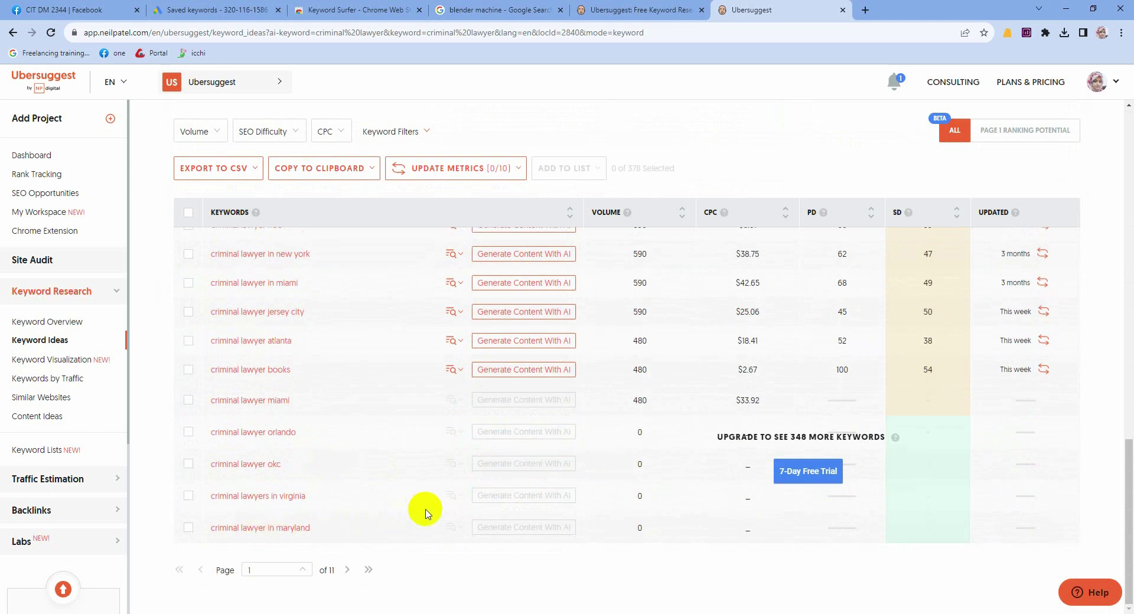
pyautogui.scroll(20, 431, 495)
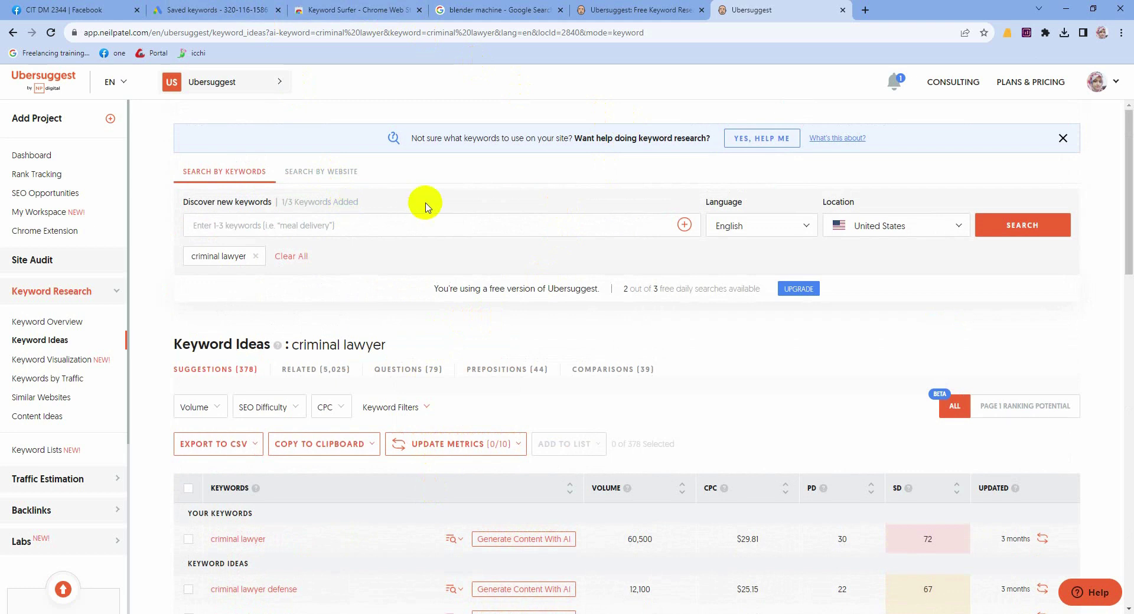
# Step: Enable the Ubersuggest - SEO and Keyword Discovery extension on Chrome's Extensions page
pyautogui.click(505, 9)
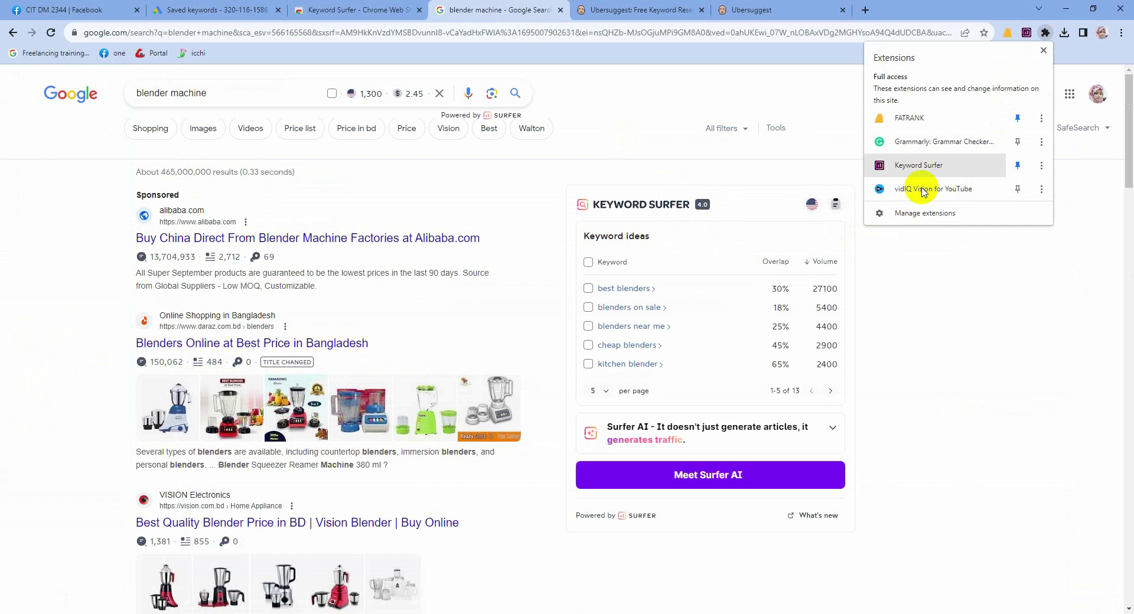
pyautogui.click(913, 217)
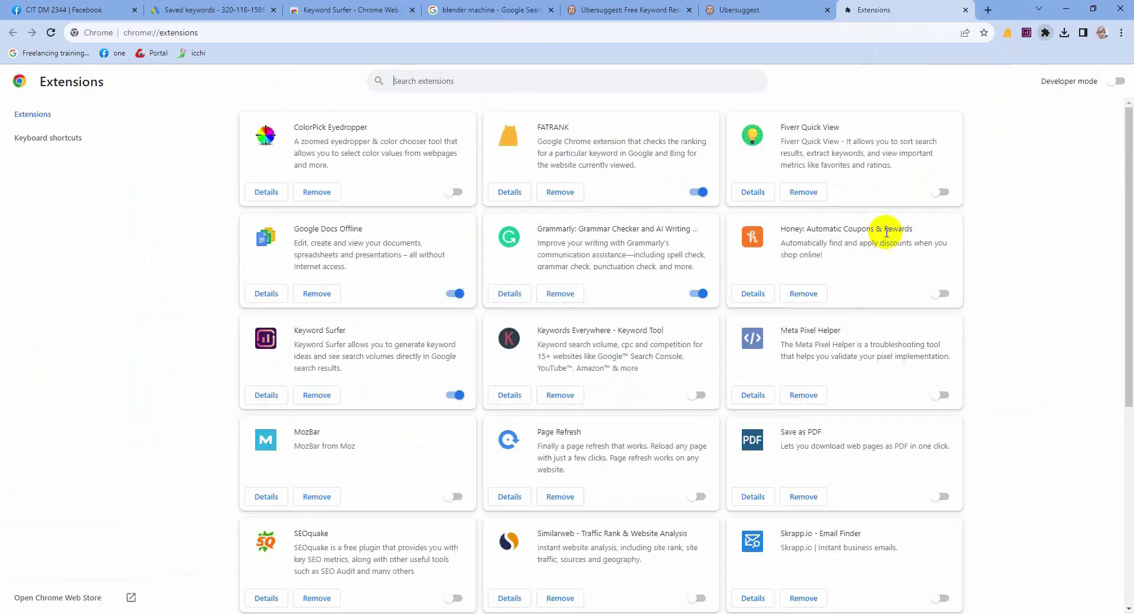
pyautogui.scroll(-5, 413, 390)
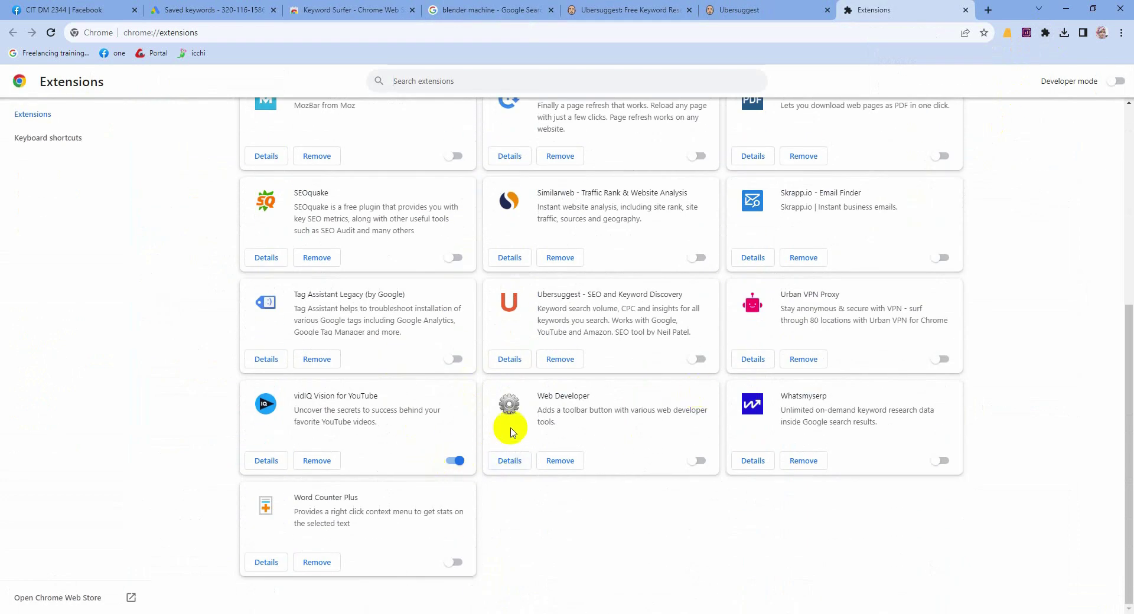
pyautogui.scroll(5, 508, 428)
pyautogui.scroll(1, 667, 447)
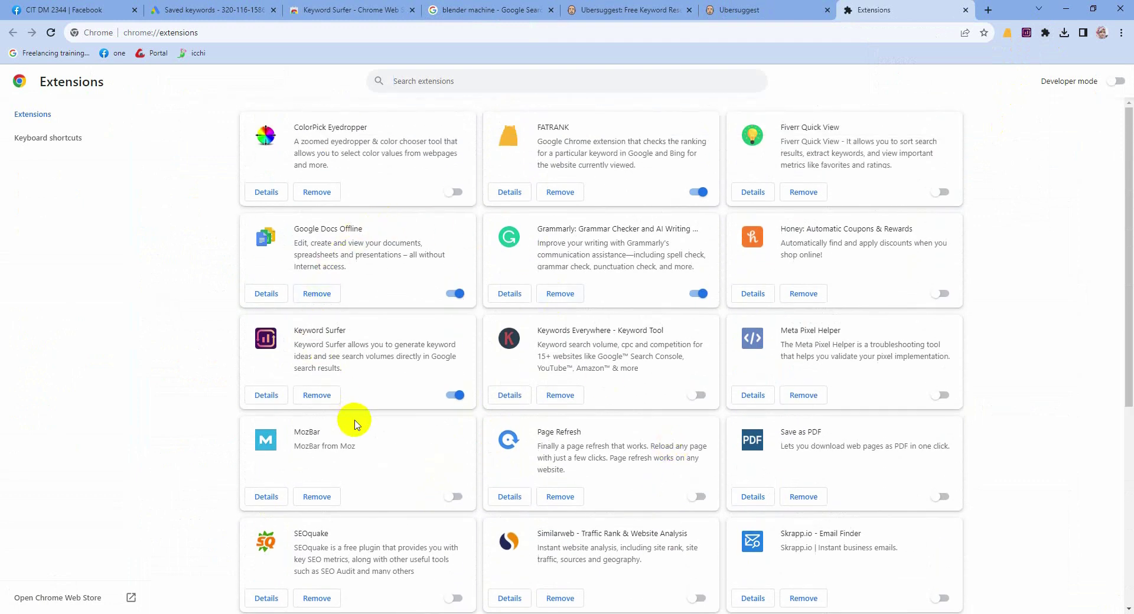
pyautogui.scroll(-2, 355, 423)
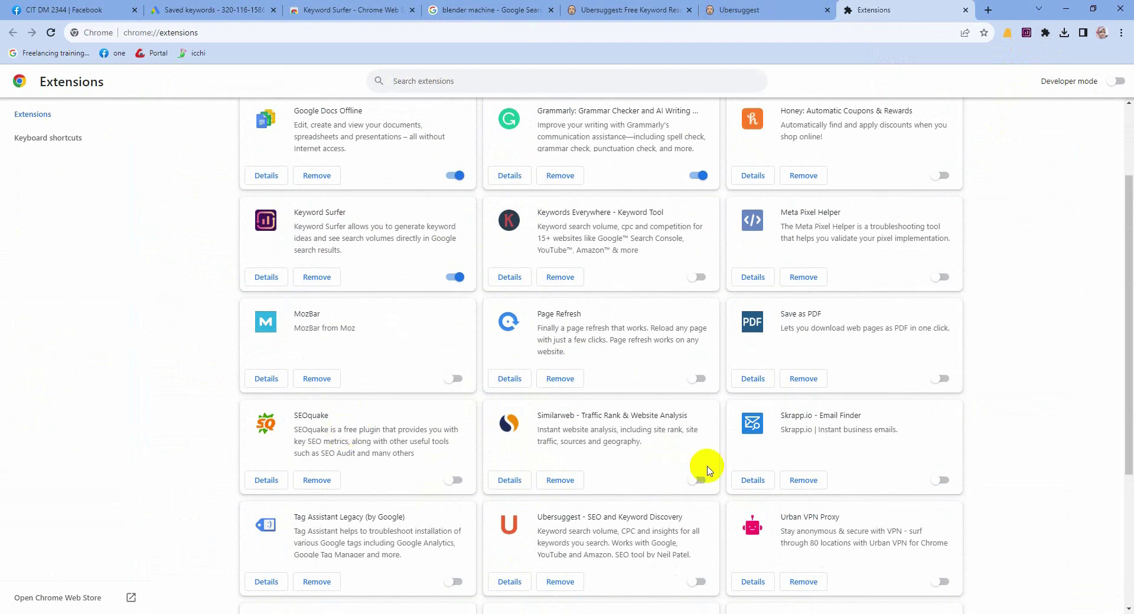
pyautogui.scroll(-2, 701, 469)
pyautogui.scroll(-2, 684, 484)
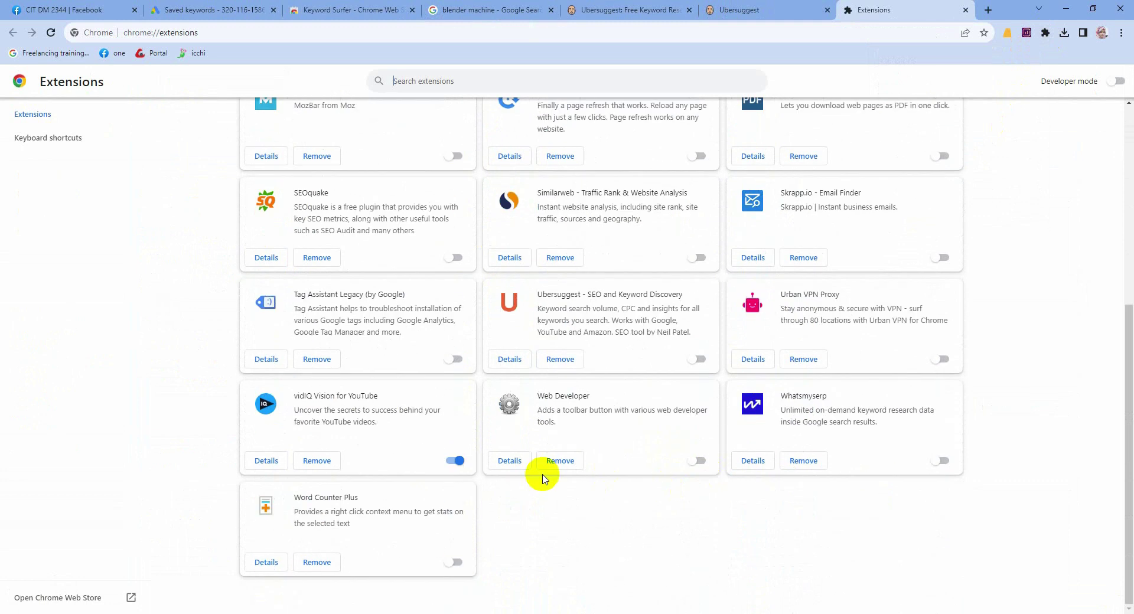
pyautogui.scroll(2, 485, 478)
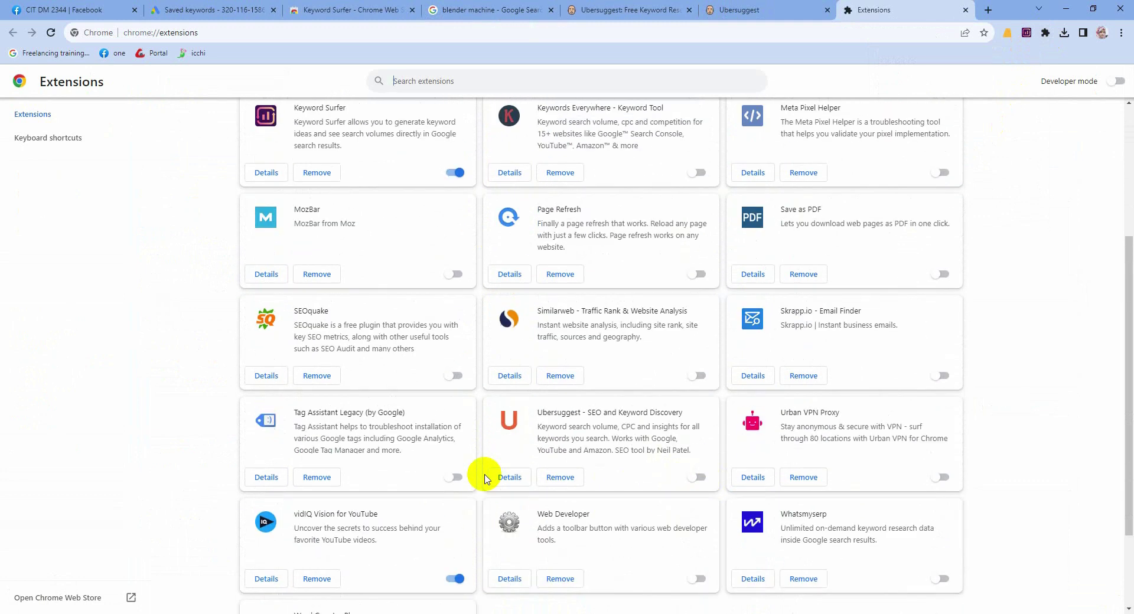
pyautogui.scroll(2, 507, 477)
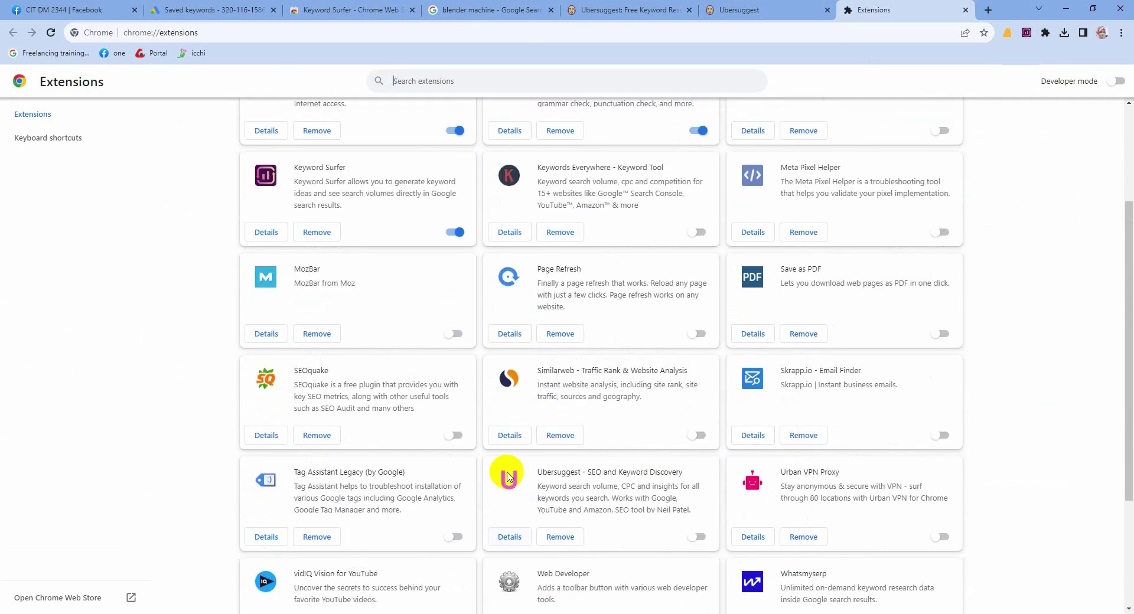
pyautogui.scroll(2, 532, 473)
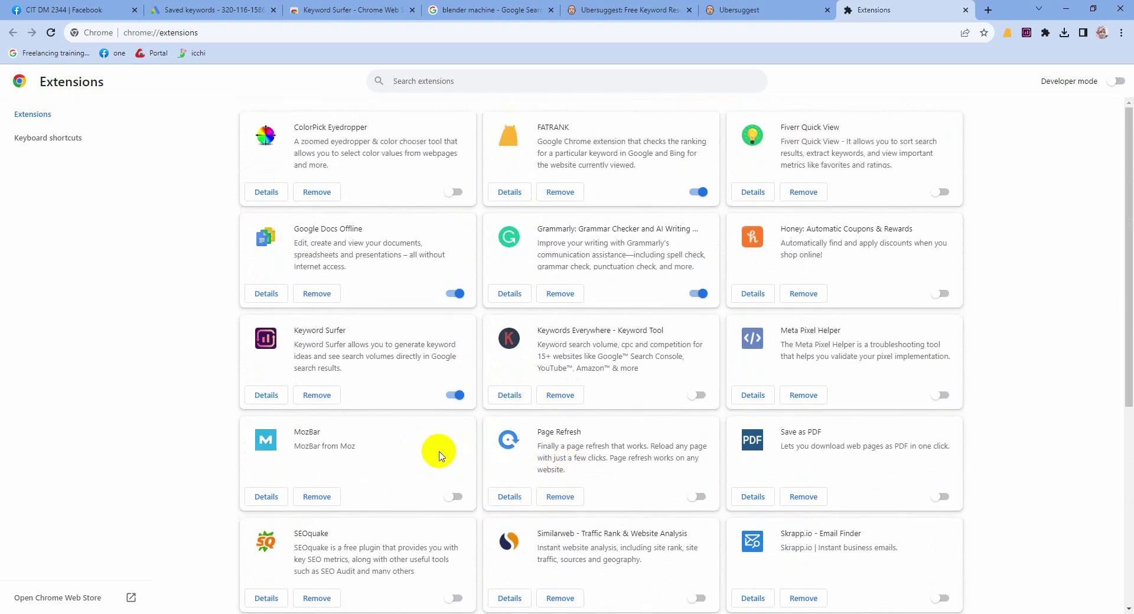
pyautogui.scroll(-4, 438, 450)
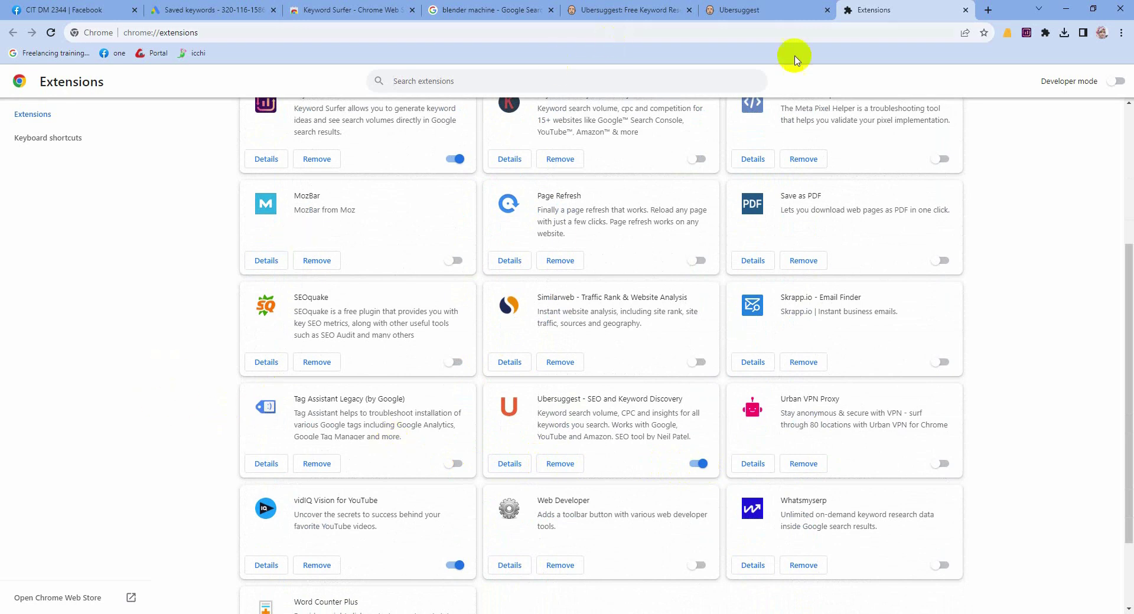
# Step: Pin the Ubersuggest extension to the toolbar and reload the blender machine results
pyautogui.click(512, 6)
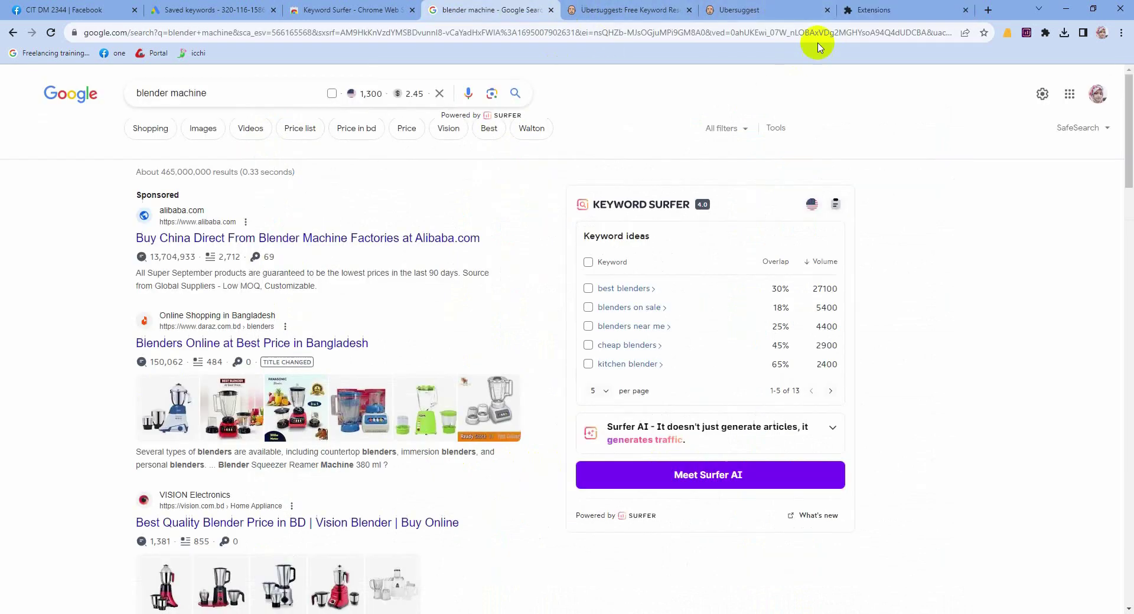
pyautogui.click(1046, 34)
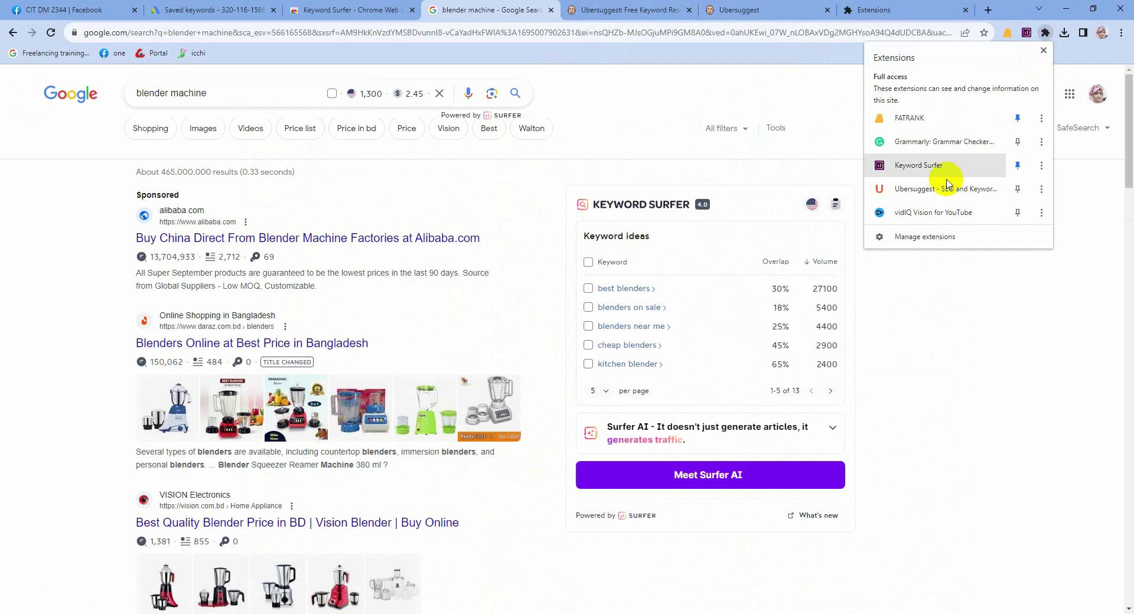
pyautogui.click(1019, 189)
pyautogui.click(940, 334)
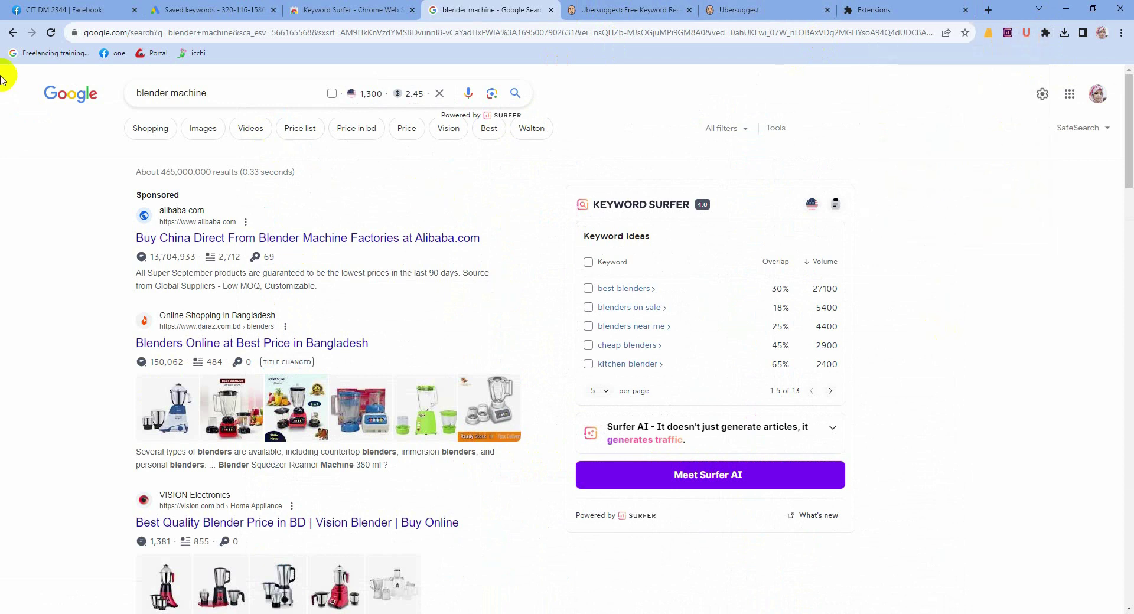
pyautogui.click(50, 32)
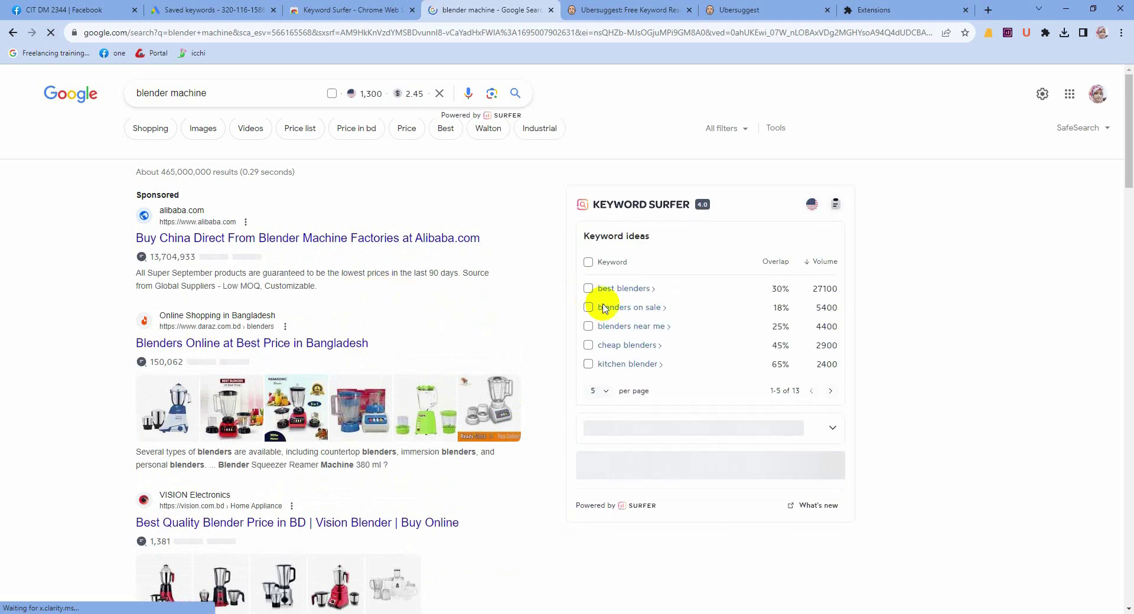
pyautogui.scroll(-6, 604, 309)
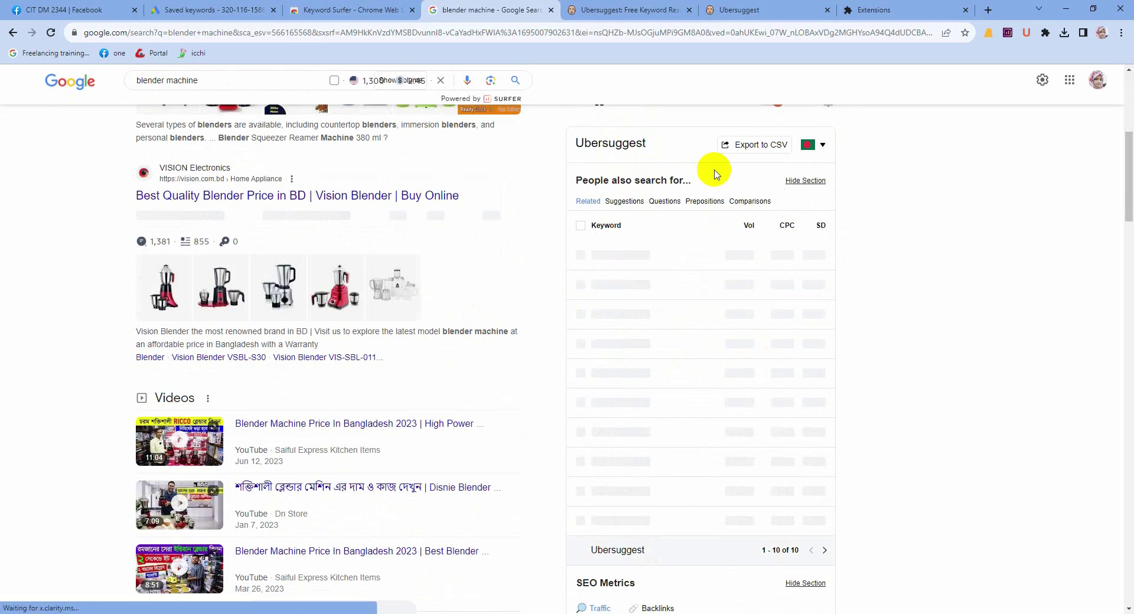
# Step: Set the Ubersuggest panel's preferred location to English / United States
pyautogui.click(823, 144)
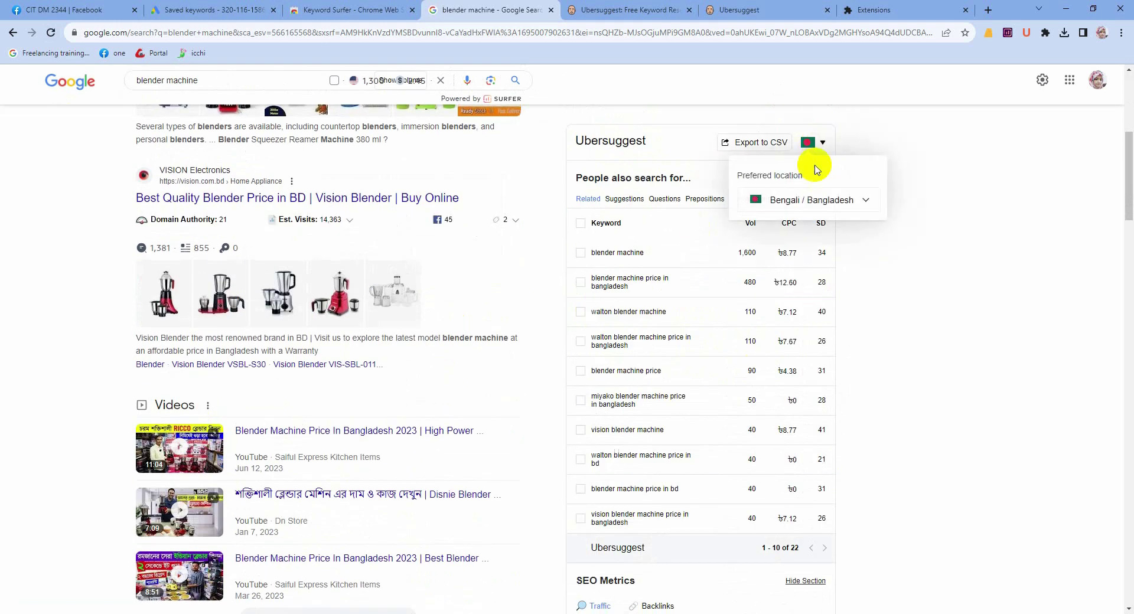
pyautogui.click(804, 200)
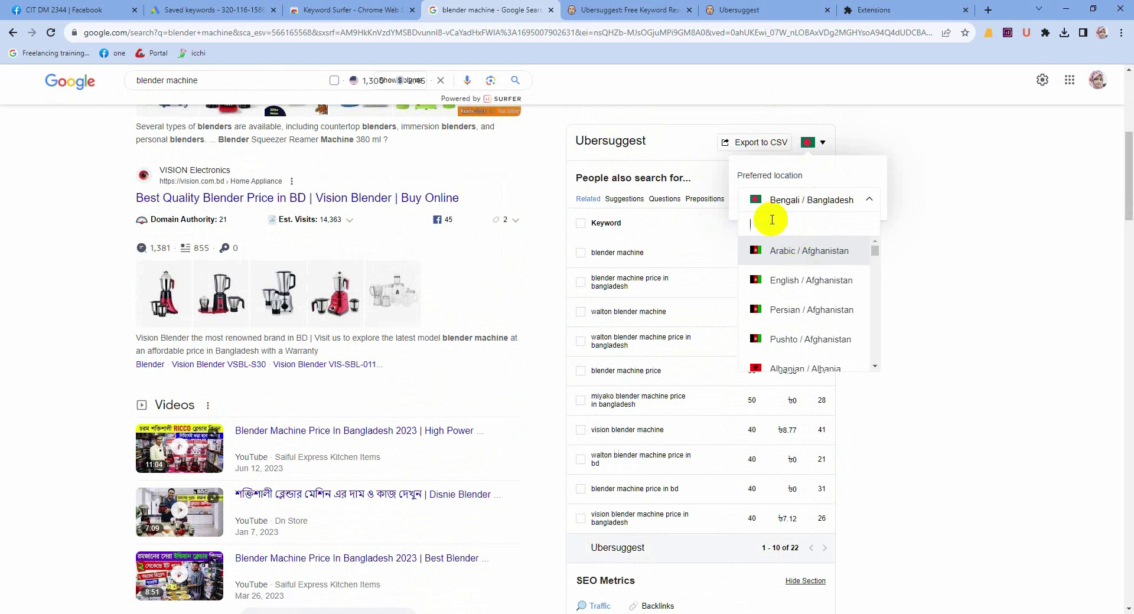
pyautogui.write('united')
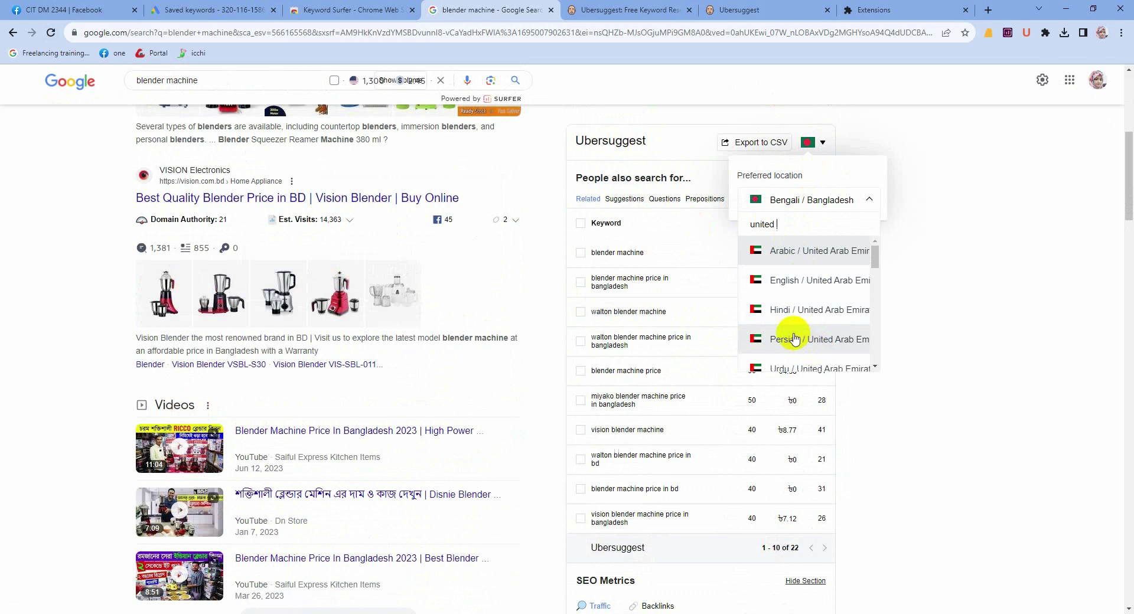
pyautogui.write('s')
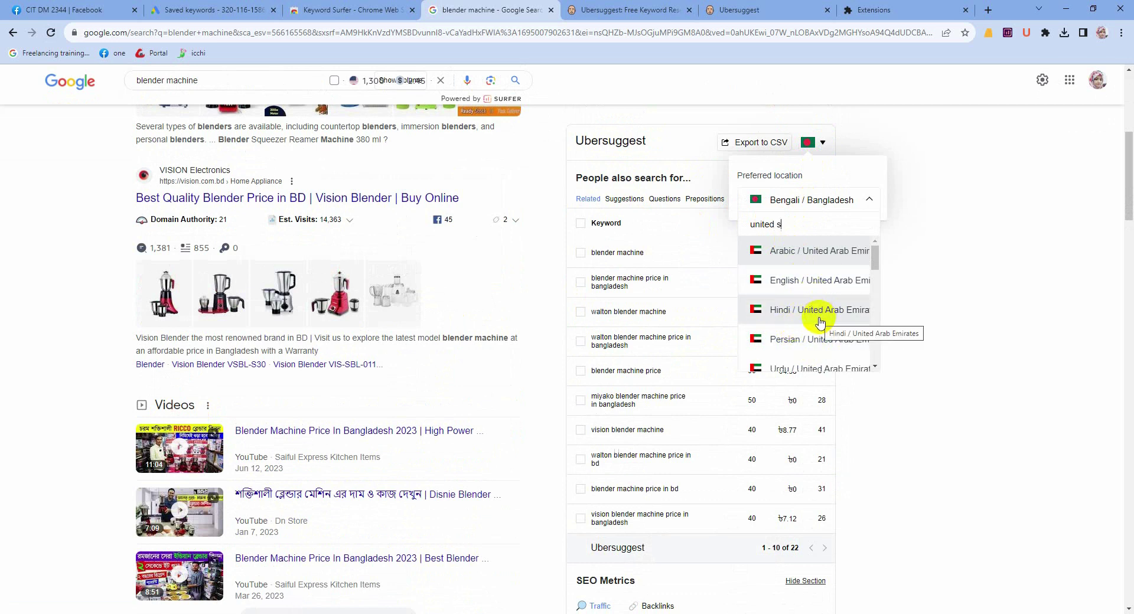
pyautogui.write('ta')
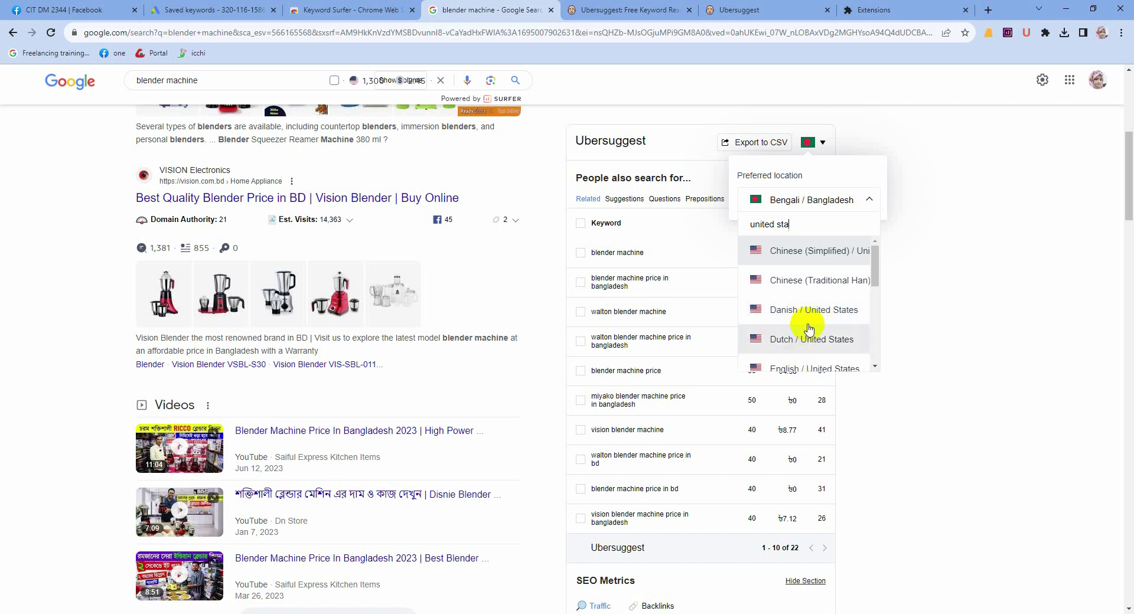
pyautogui.click(802, 363)
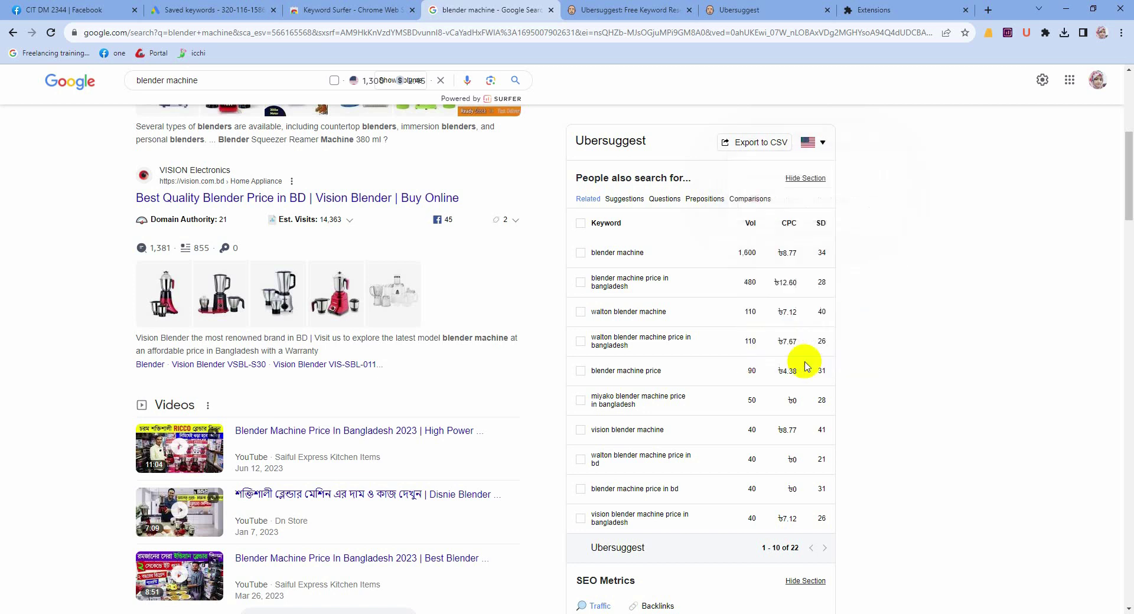
pyautogui.scroll(-2, 646, 352)
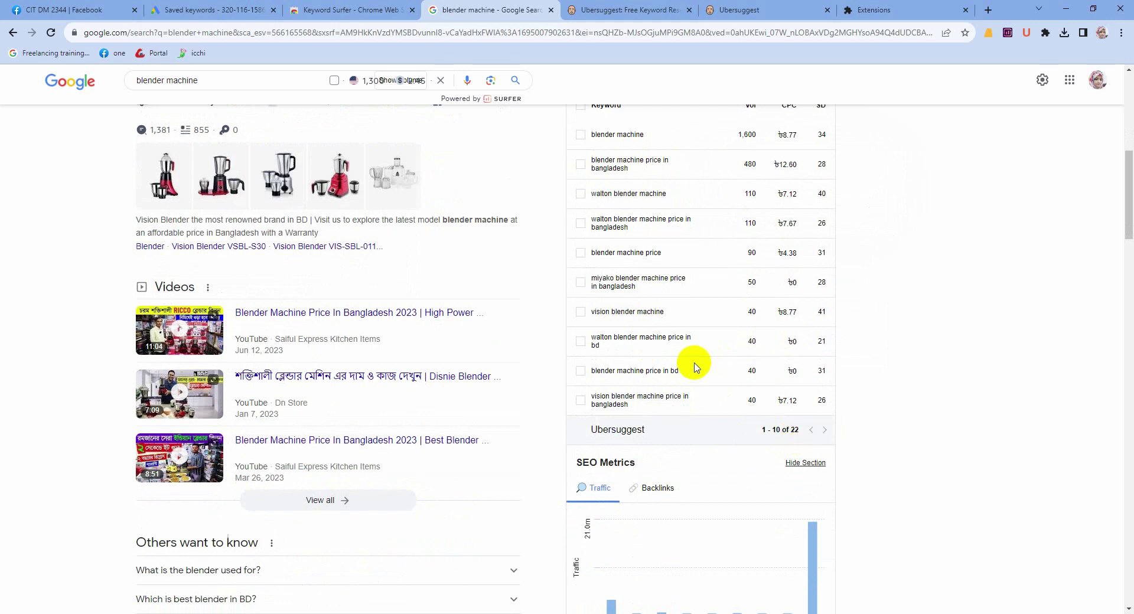
pyautogui.scroll(2, 692, 361)
pyautogui.scroll(-2, 677, 395)
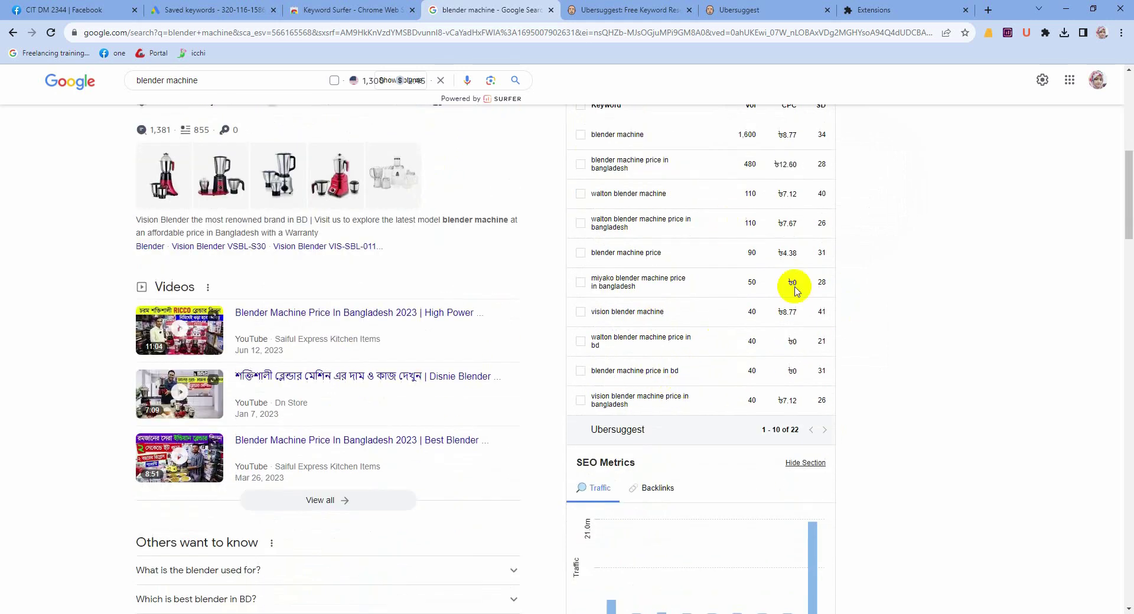
pyautogui.scroll(-1, 783, 278)
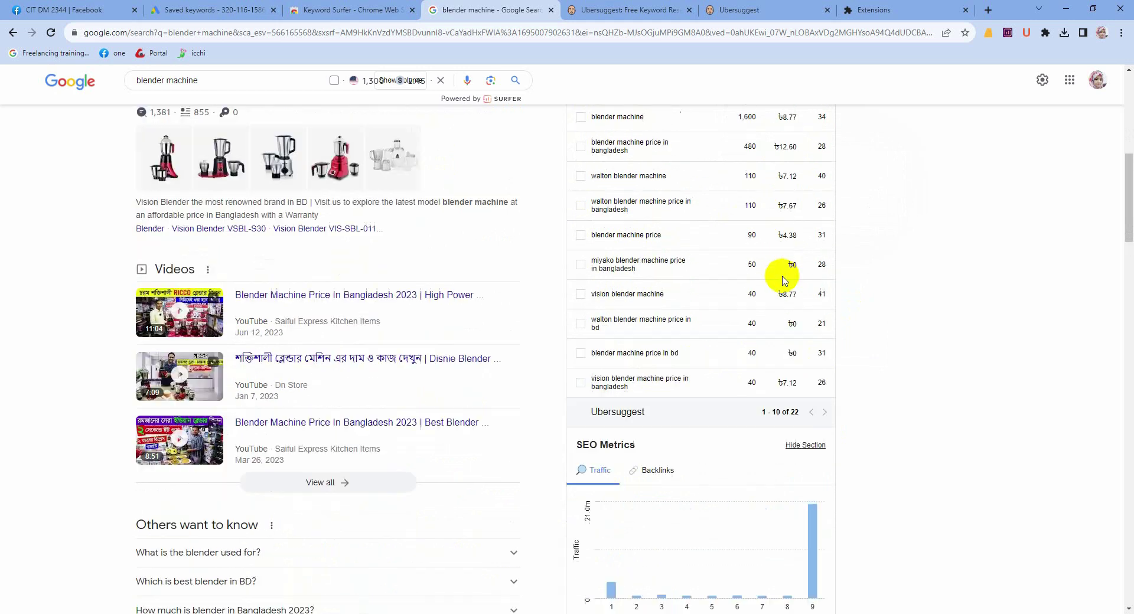
pyautogui.scroll(5, 783, 275)
pyautogui.scroll(4, 718, 298)
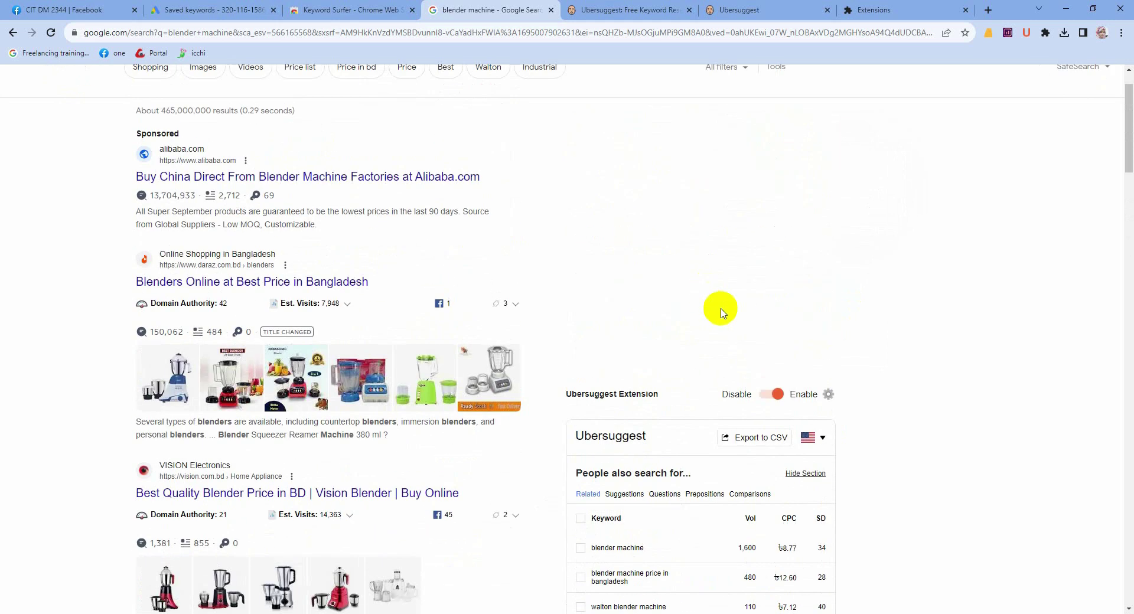
pyautogui.scroll(-11, 718, 354)
pyautogui.scroll(-10, 603, 383)
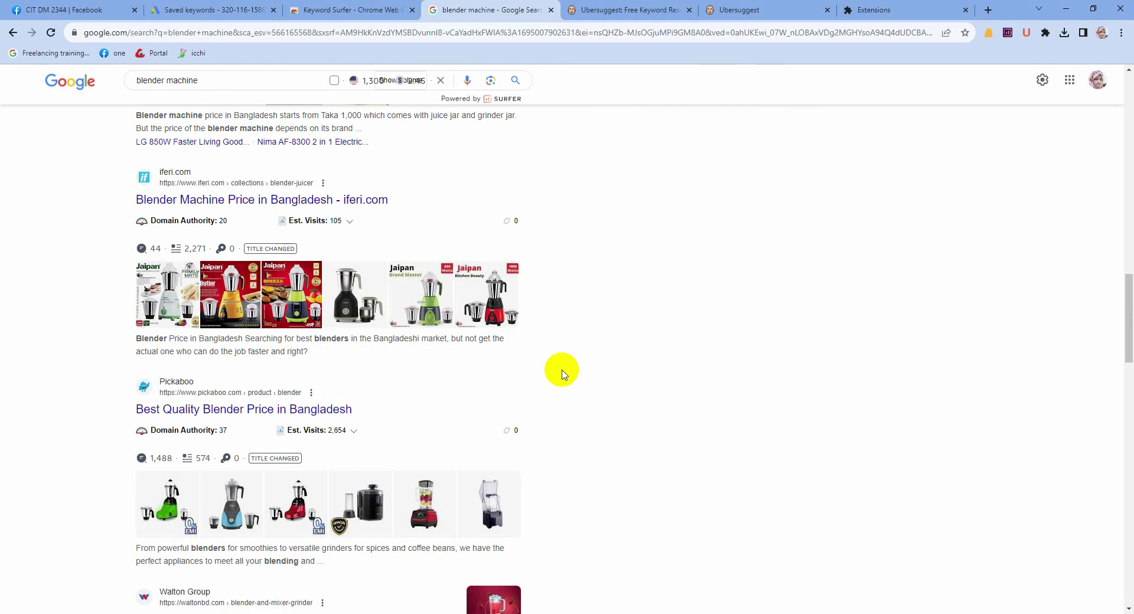
pyautogui.scroll(-14, 562, 374)
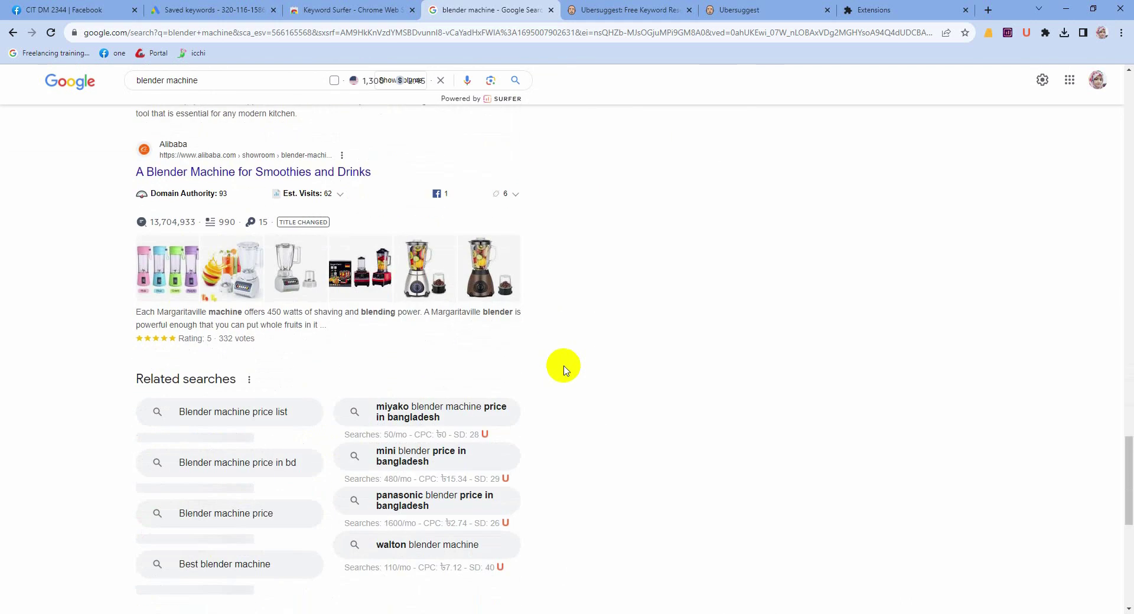
pyautogui.scroll(-2, 549, 381)
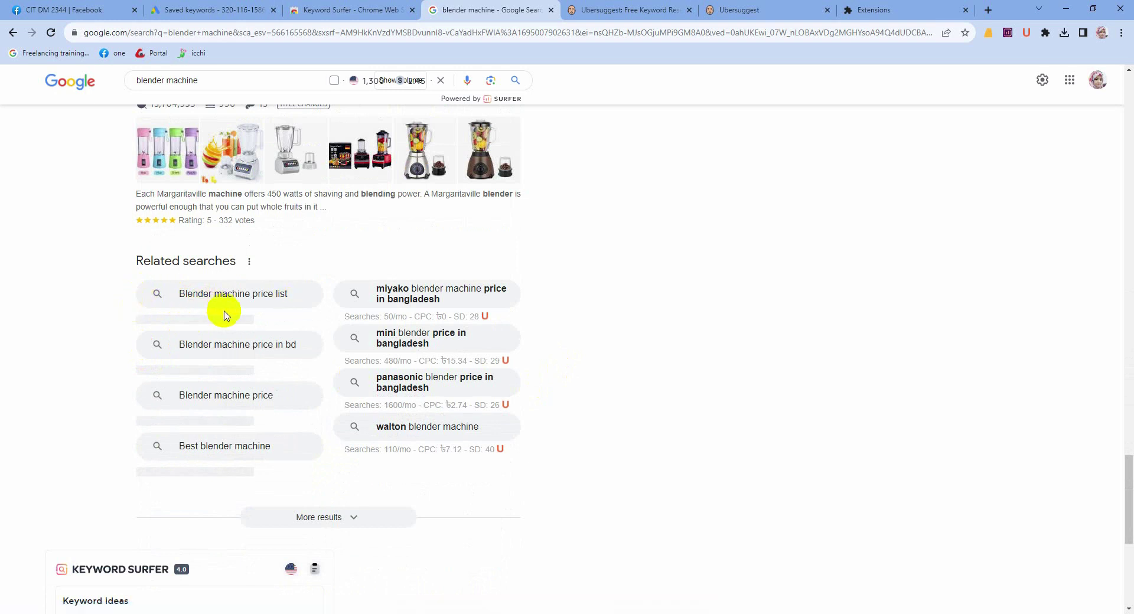
pyautogui.scroll(-3, 230, 319)
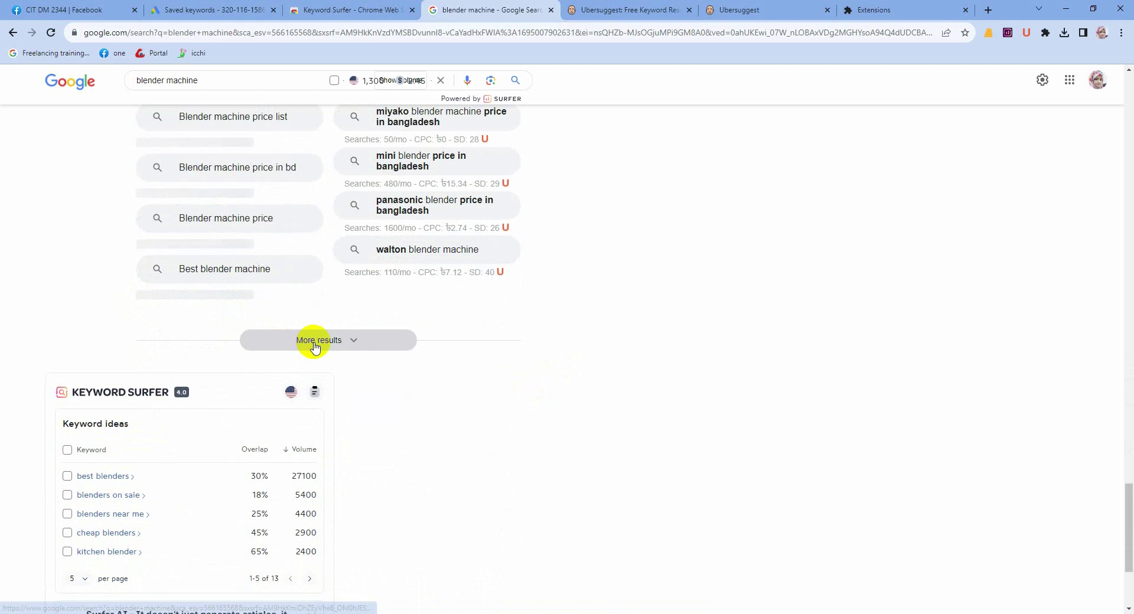
pyautogui.scroll(-2, 74, 274)
pyautogui.scroll(-2, 298, 378)
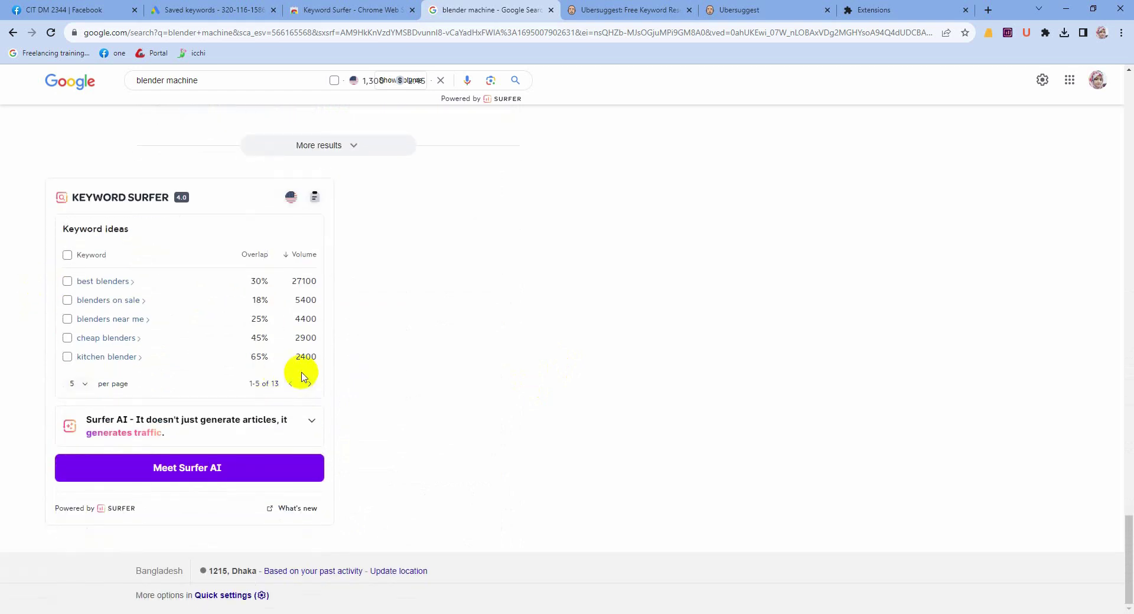
pyautogui.scroll(5, 301, 375)
pyautogui.scroll(10, 303, 374)
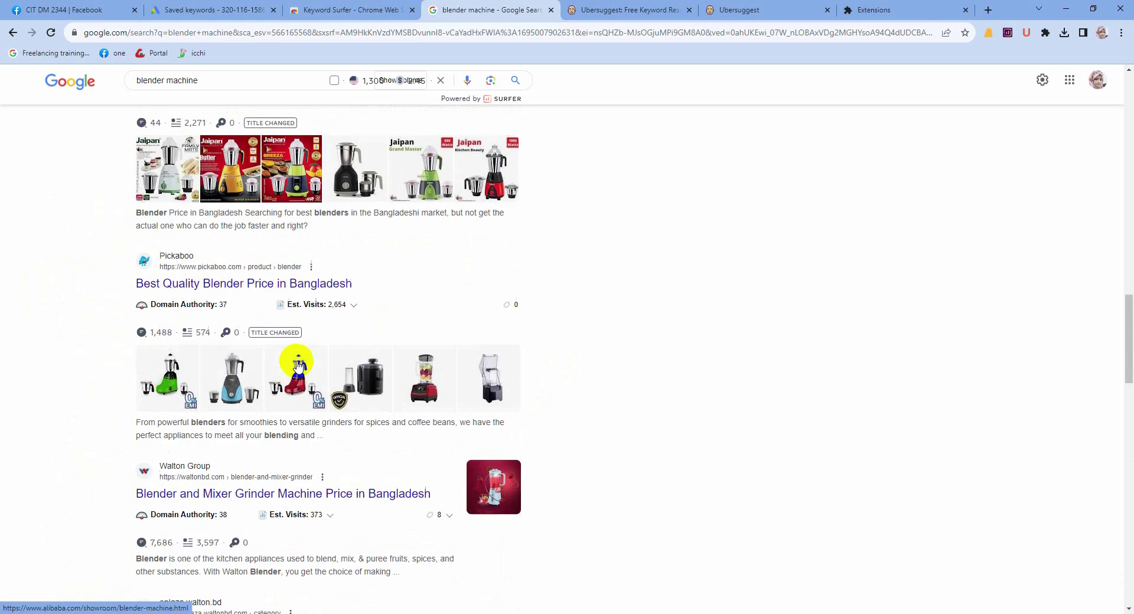
pyautogui.scroll(10, 298, 367)
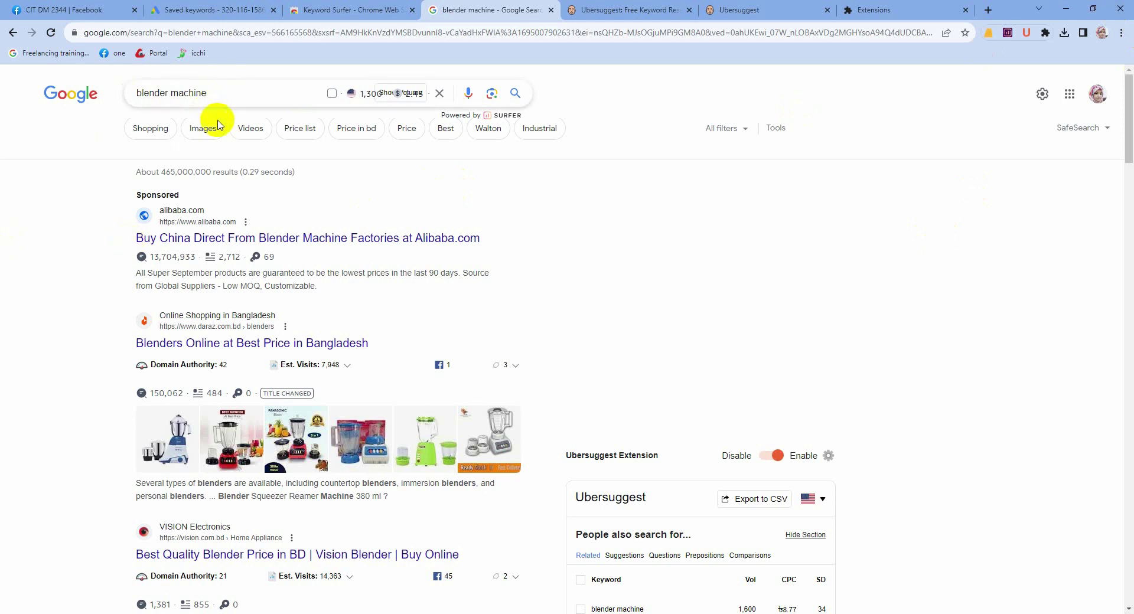
pyautogui.scroll(-20, 293, 331)
pyautogui.scroll(-15, 290, 393)
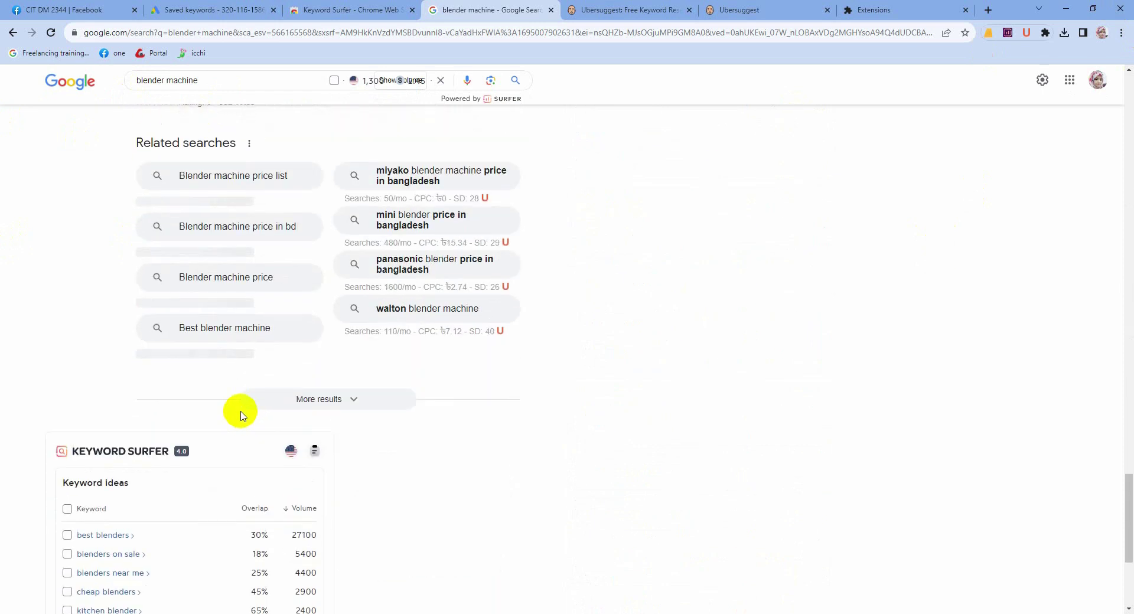
pyautogui.scroll(3, 240, 390)
pyautogui.scroll(-5, 236, 413)
pyautogui.scroll(-2, 247, 458)
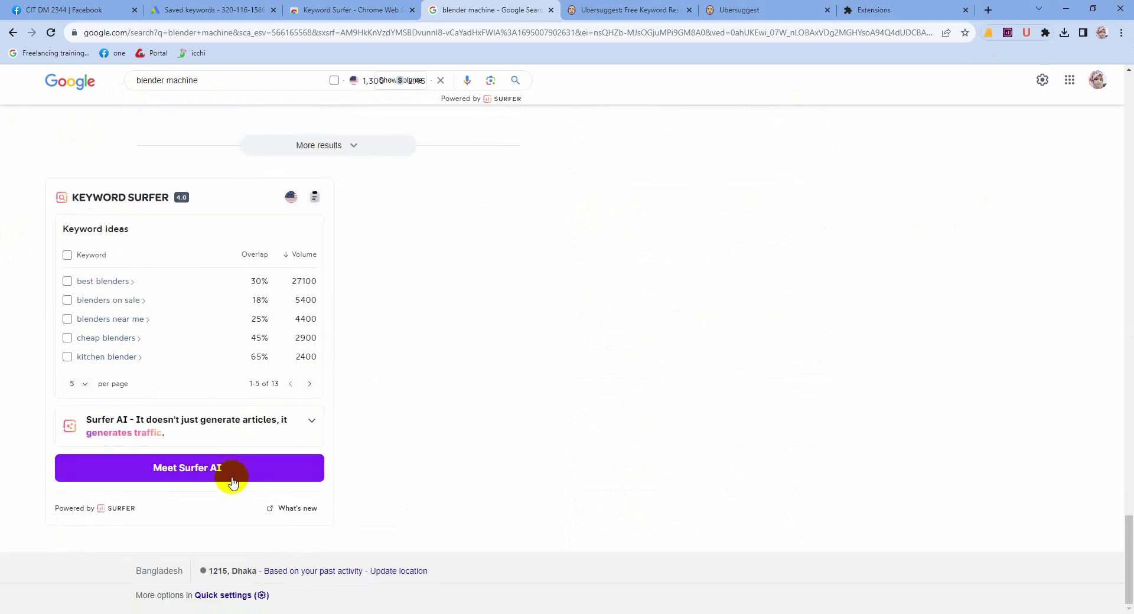
pyautogui.moveTo(134, 579); pyautogui.dragTo(387, 547)
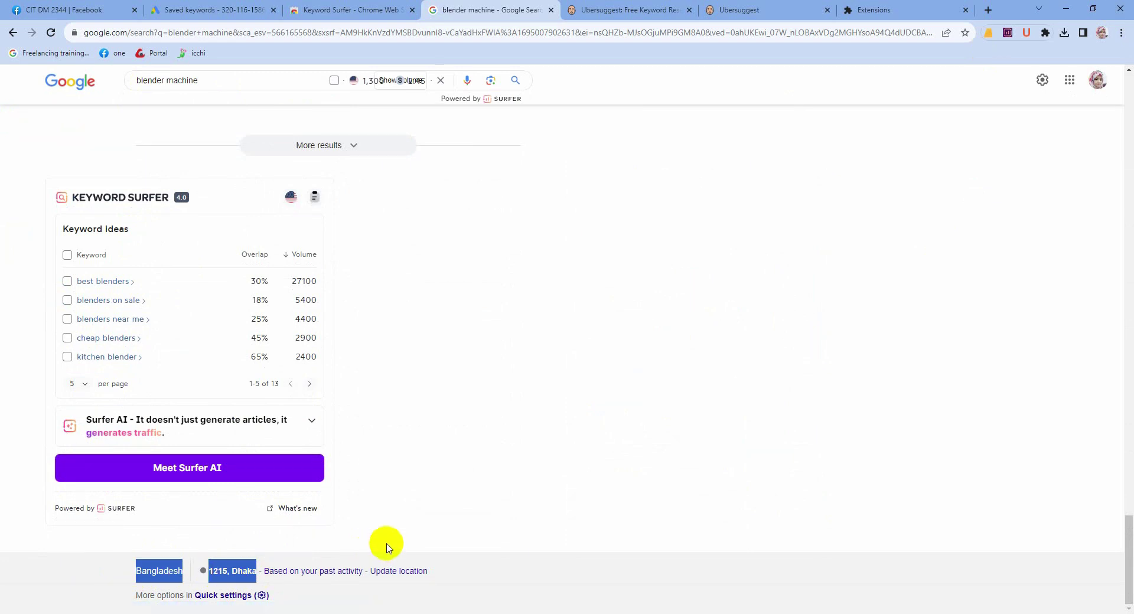
pyautogui.click(506, 470)
pyautogui.scroll(10, 463, 349)
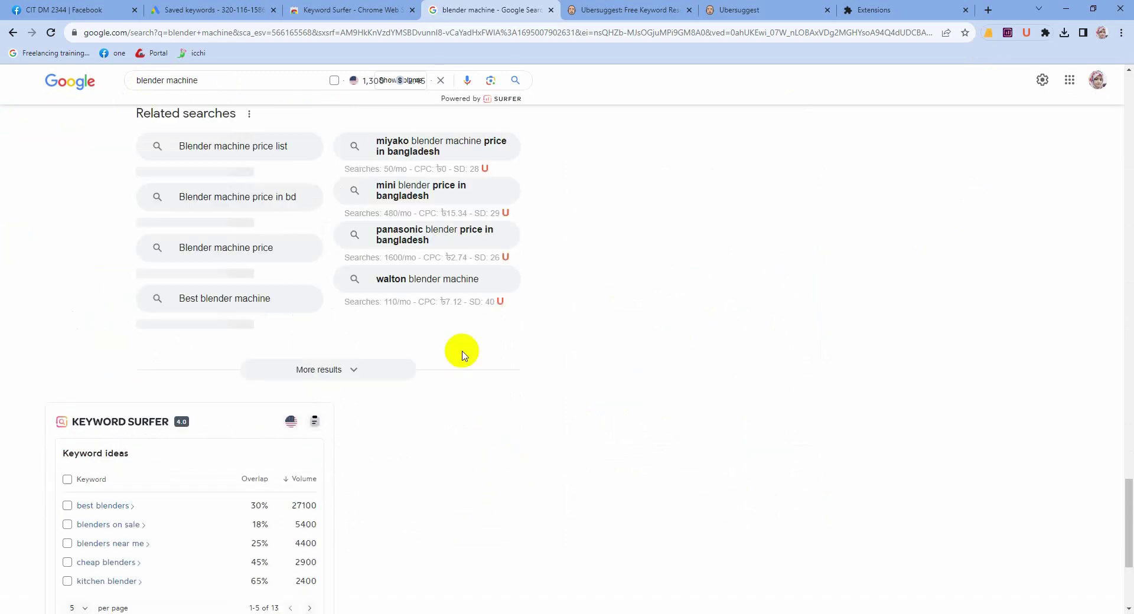
pyautogui.scroll(10, 455, 344)
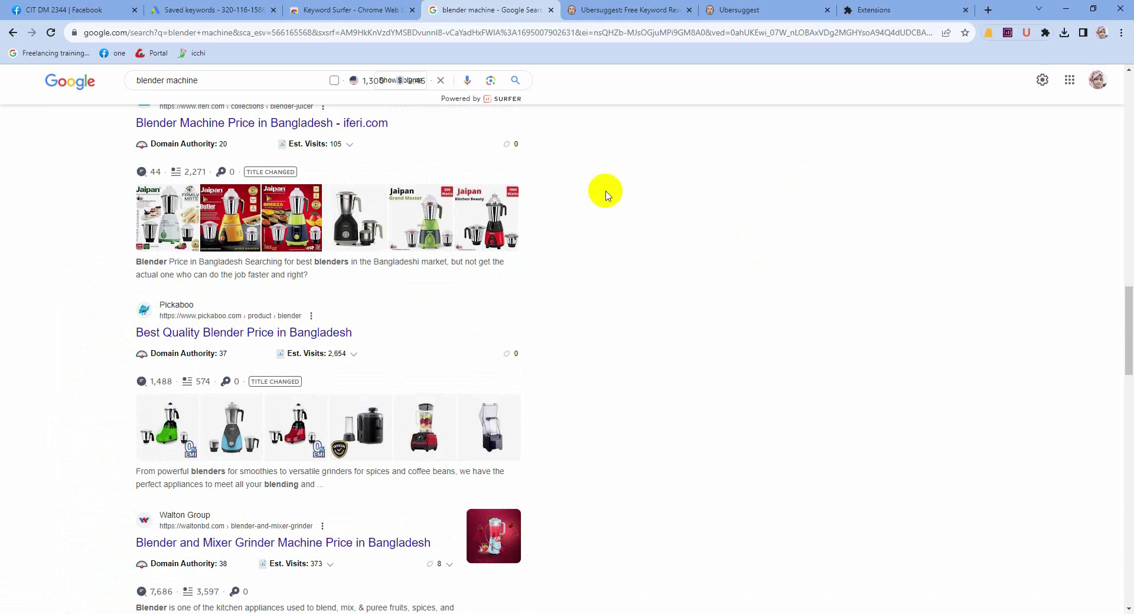
pyautogui.scroll(8, 237, 390)
pyautogui.scroll(-4, 260, 392)
pyautogui.scroll(3, 260, 391)
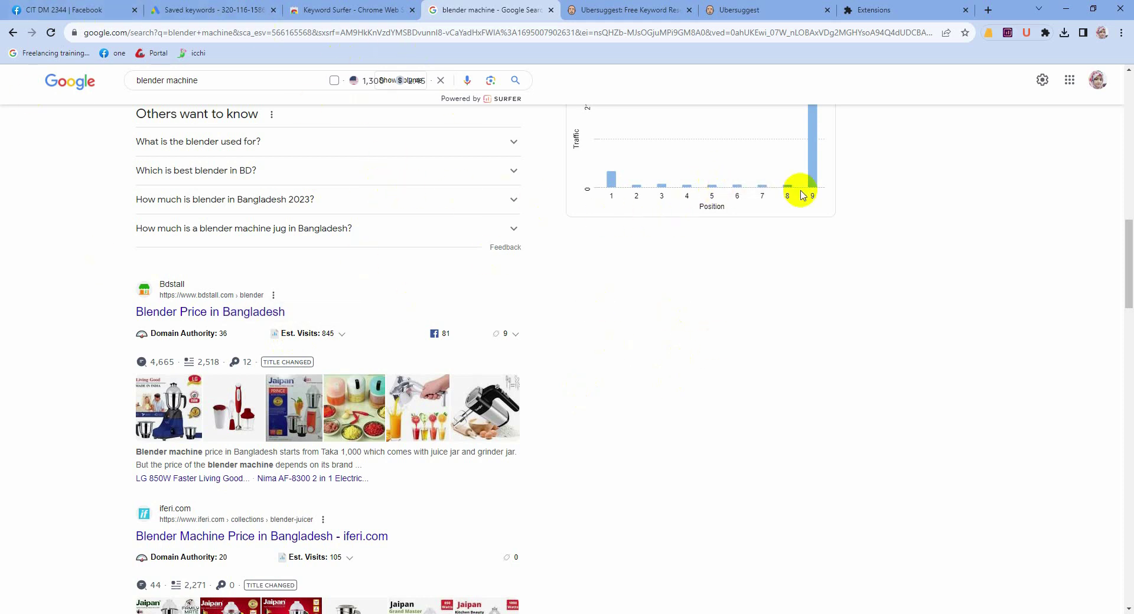
# Step: Open Advanced Search for the 'blender machine' query from Google's Search settings panel
pyautogui.click(1043, 81)
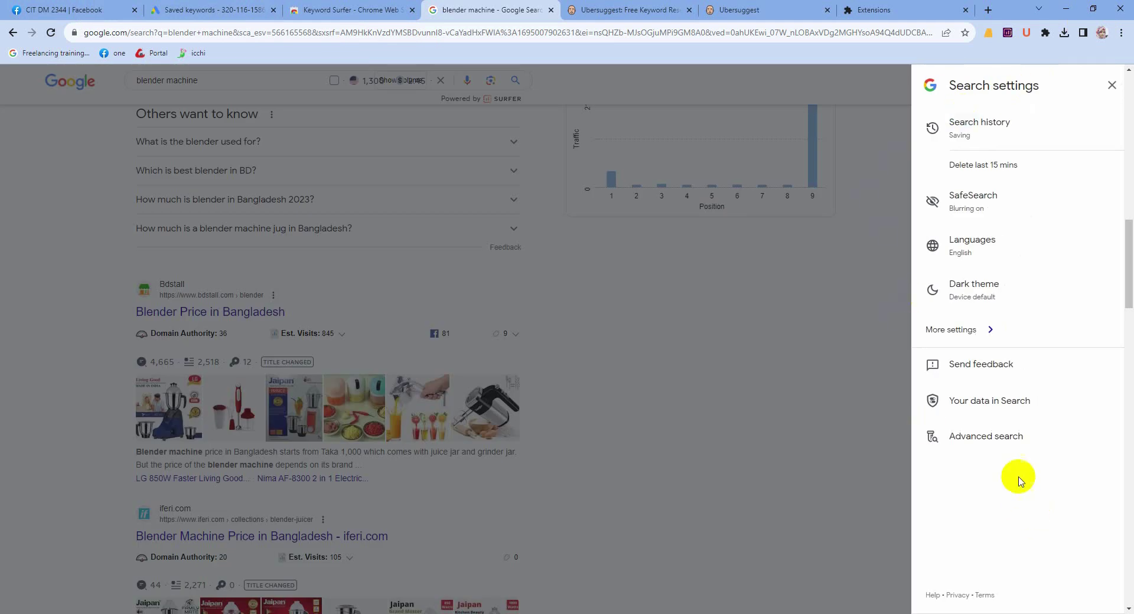
pyautogui.click(1003, 447)
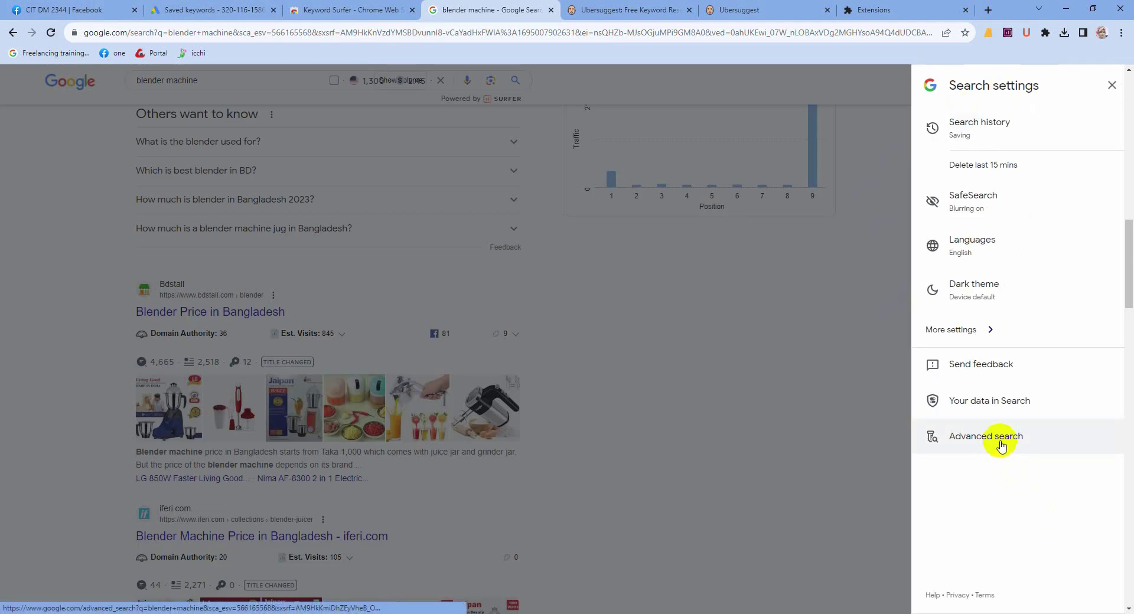
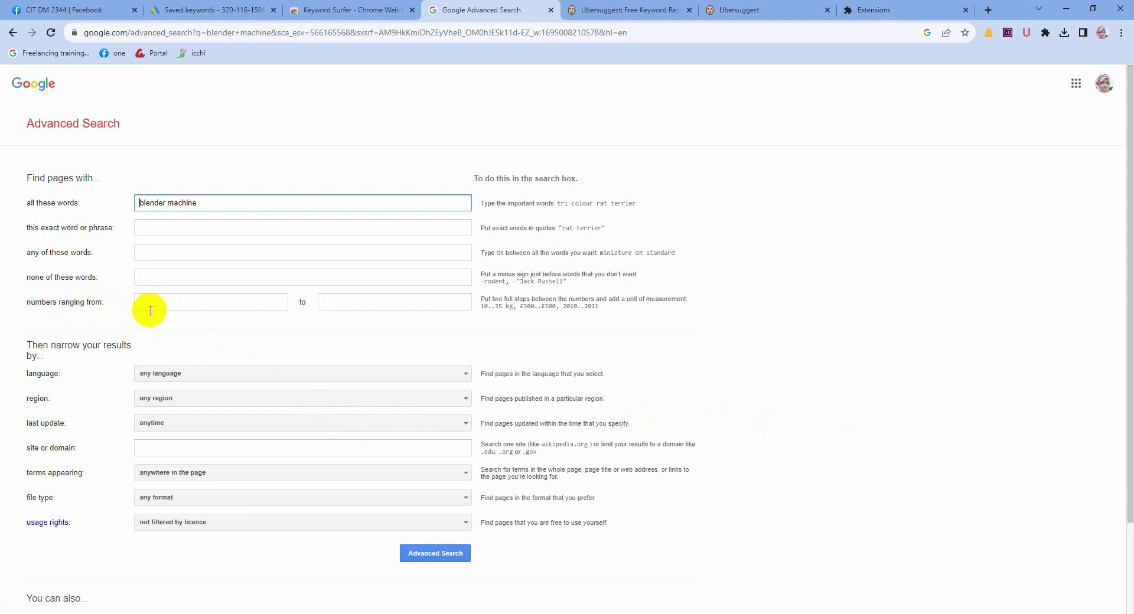
# Step: Limit the 'blender machine' Advanced Search to numbers from 1 to 10 and run it
pyautogui.click(157, 303)
pyautogui.write('2')
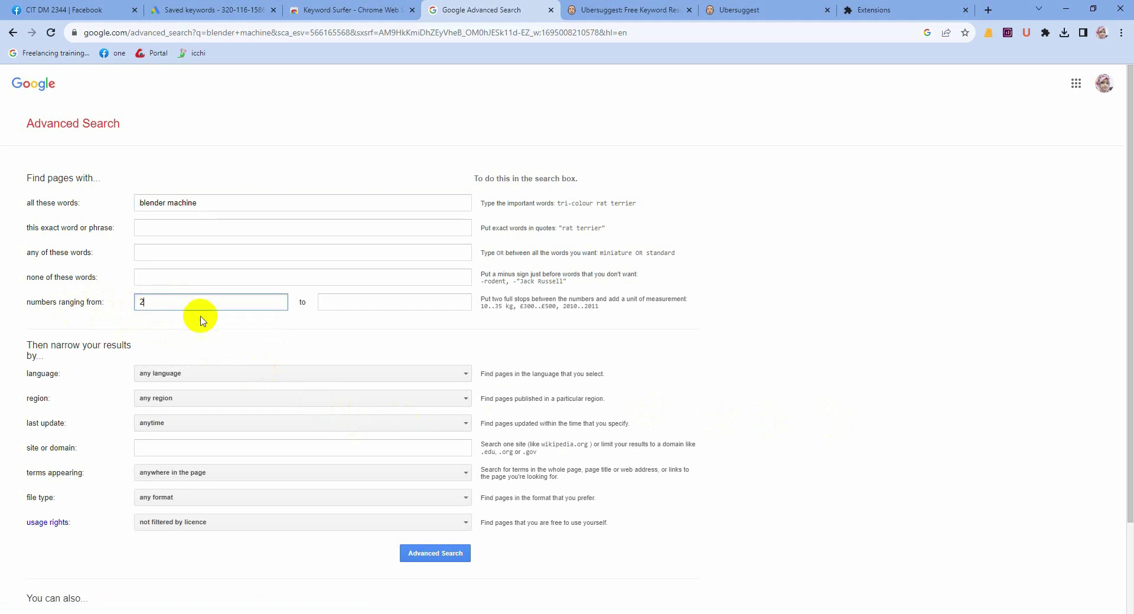
pyautogui.write('1')
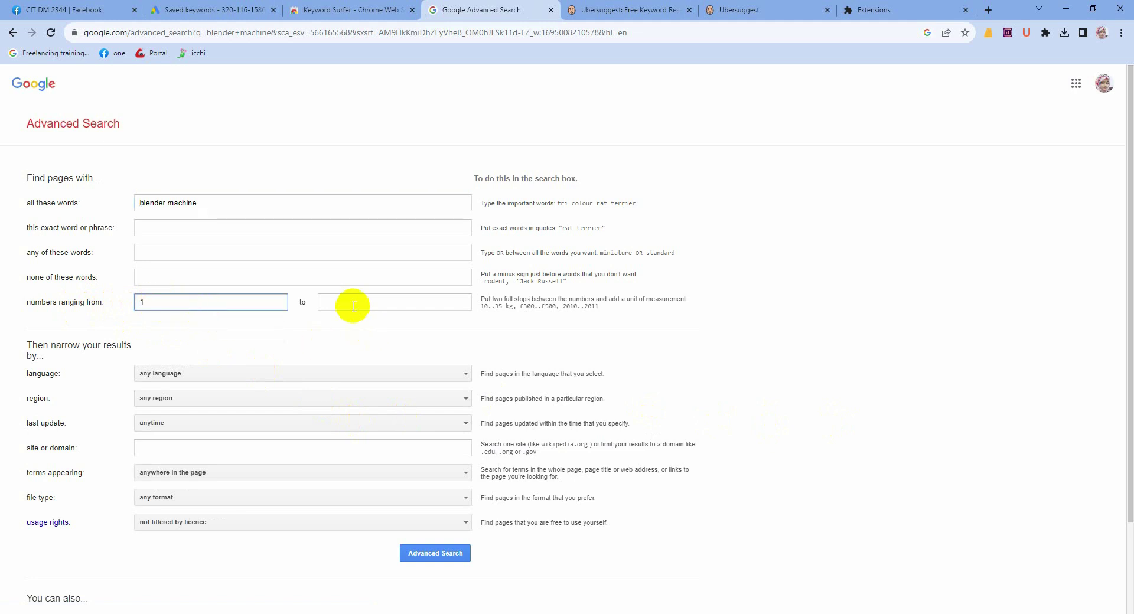
pyautogui.click(354, 306)
pyautogui.write('1')
pyautogui.click(378, 327)
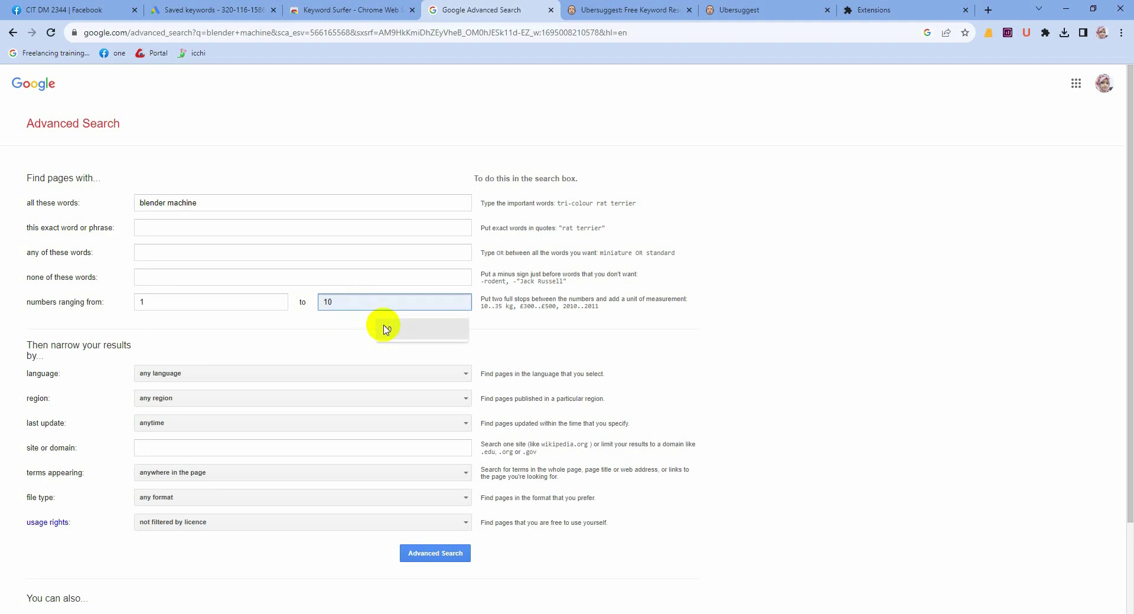
pyautogui.click(434, 554)
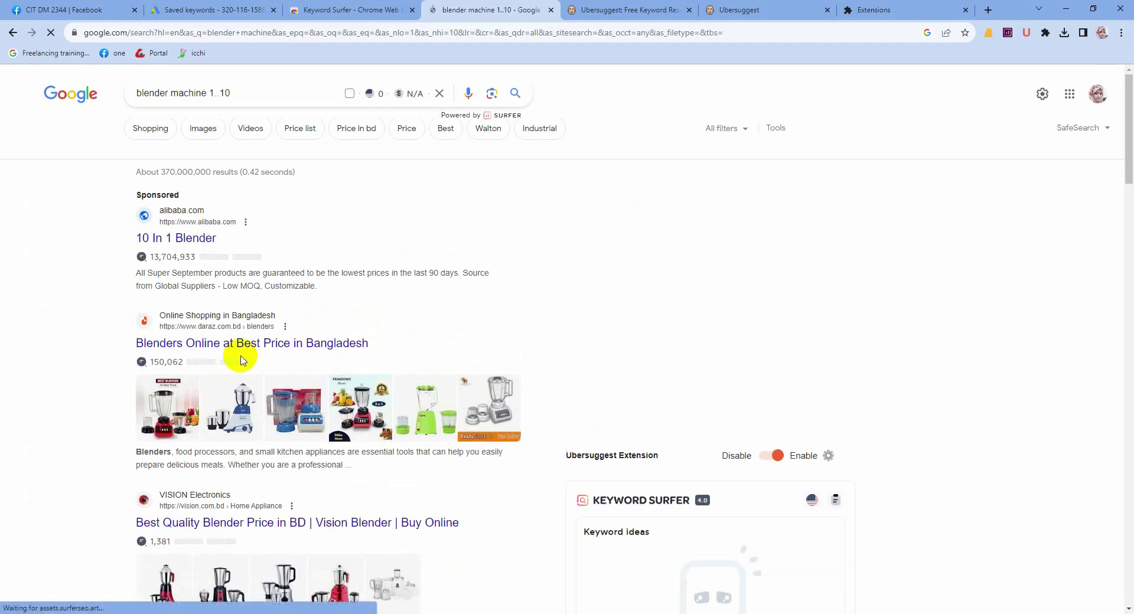
# Step: Scroll the 'blender machine 1..10' results and bring up Google's quick settings panel
pyautogui.scroll(-2, 243, 361)
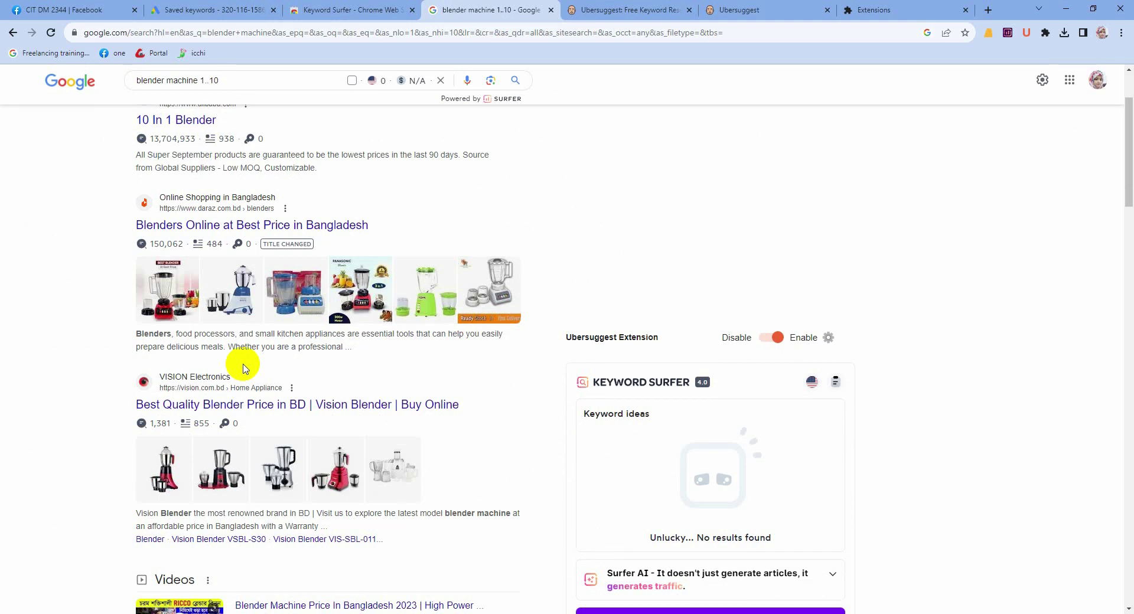
pyautogui.click(1041, 83)
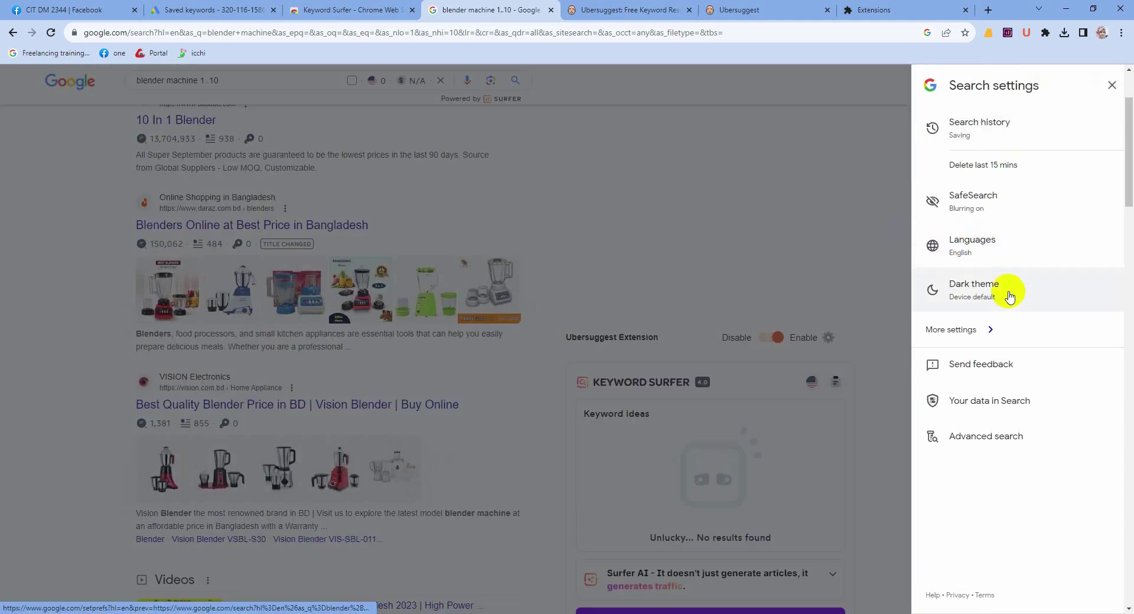
# Step: Go through More settings and Other settings to Language and region, then open the Results region list
pyautogui.click(986, 333)
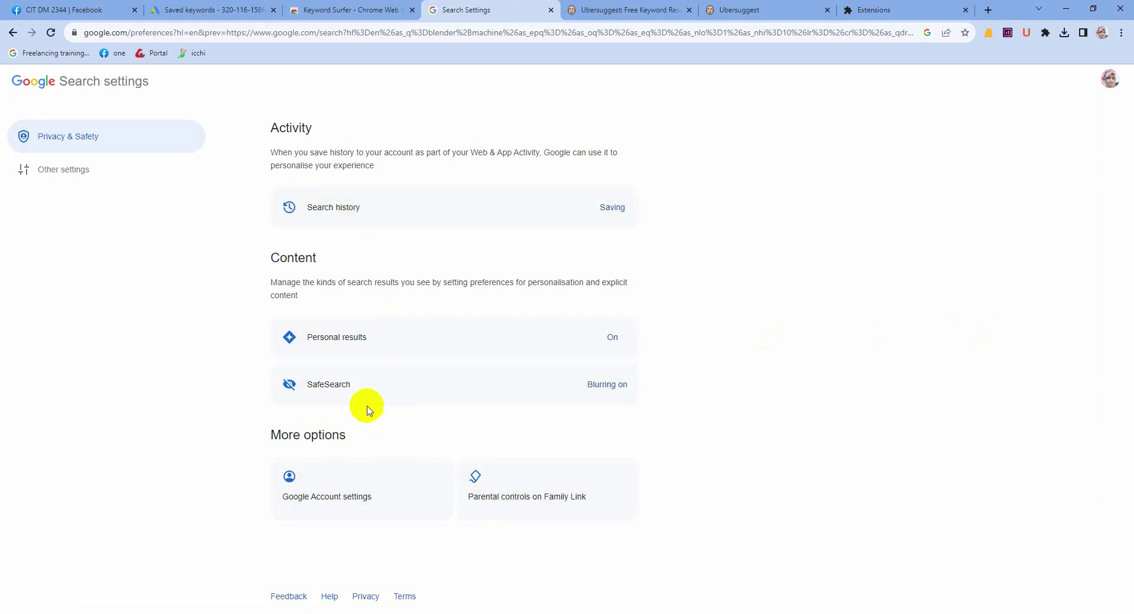
pyautogui.click(115, 170)
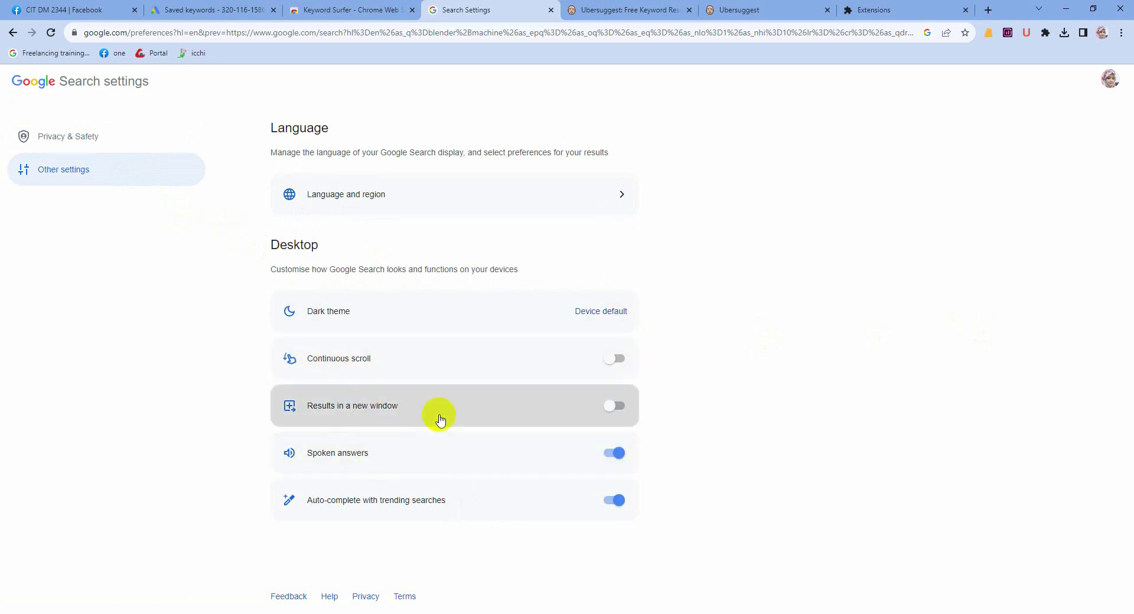
pyautogui.click(406, 205)
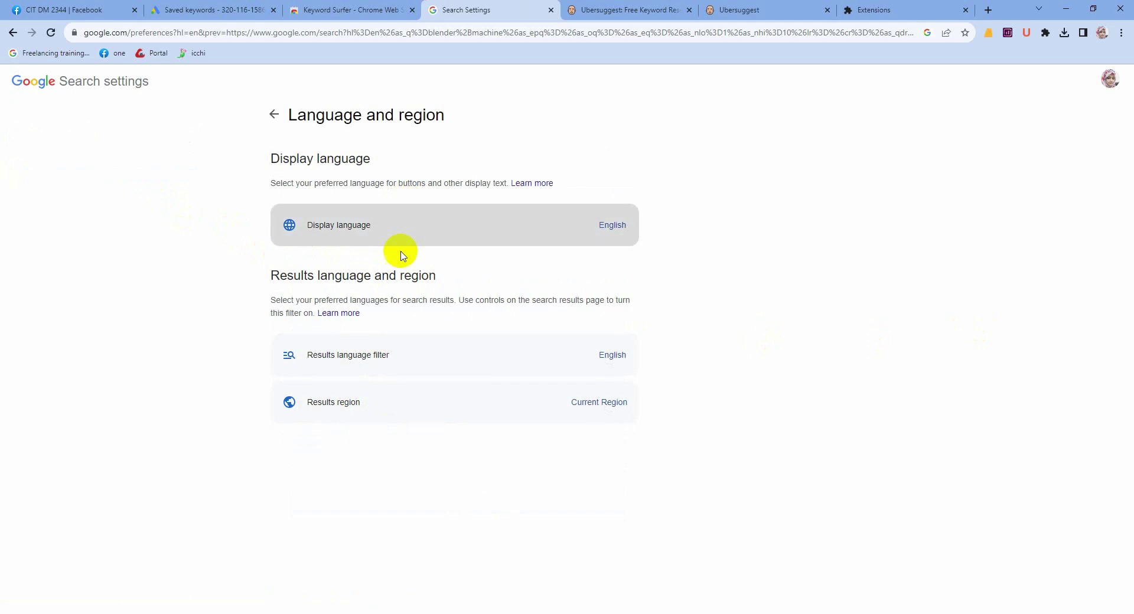
pyautogui.click(351, 416)
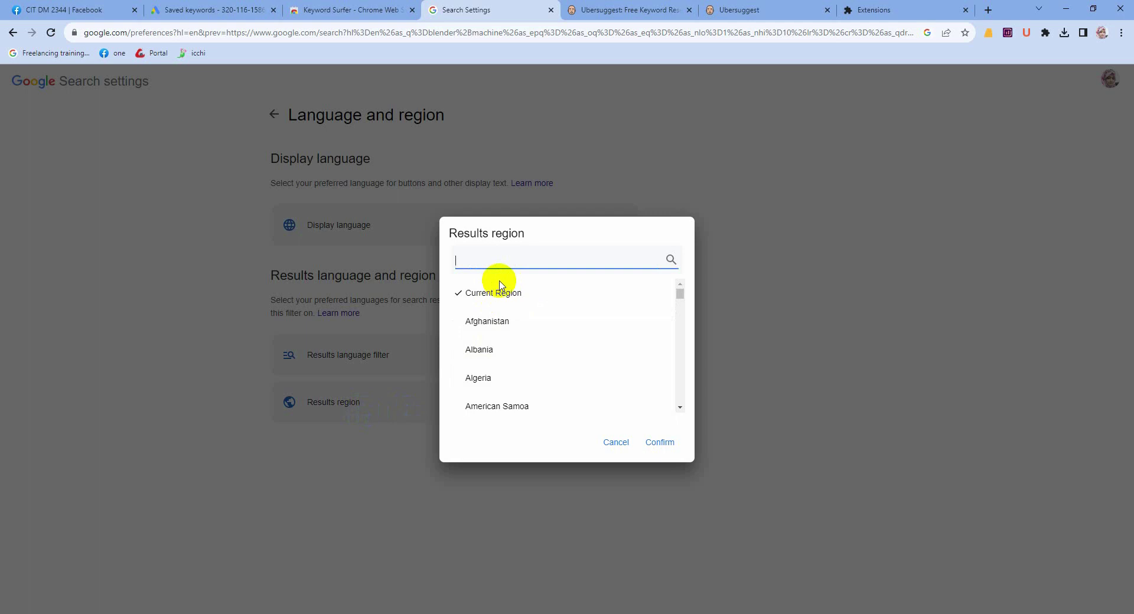
# Step: Set the results region to Australia, confirm it, and go back to the 'blender machine 1..10' results
pyautogui.click(484, 303)
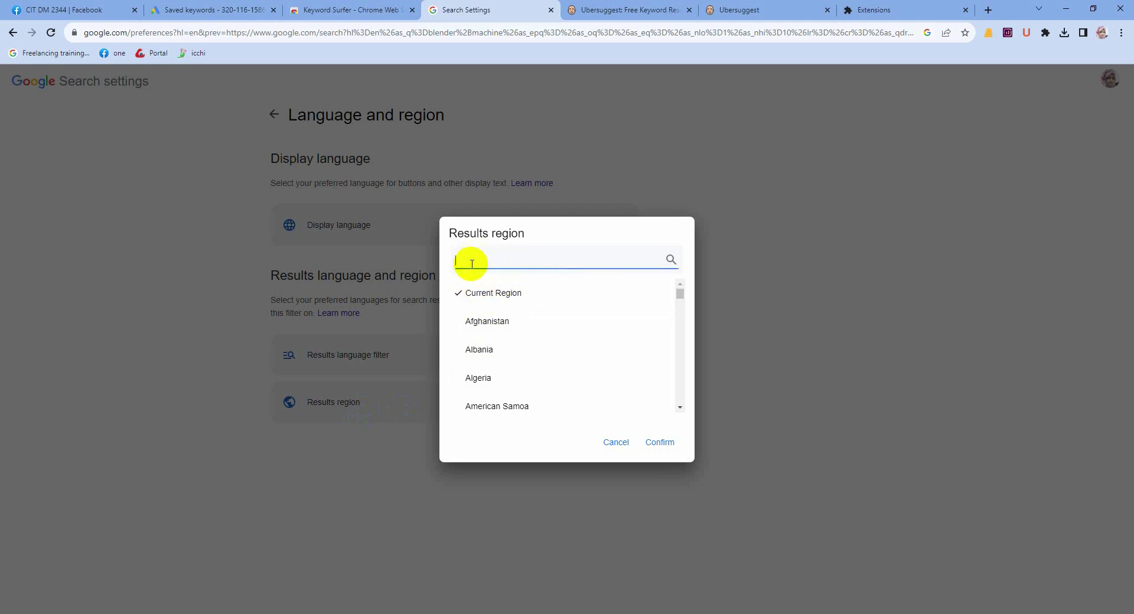
pyautogui.scroll(-5, 490, 355)
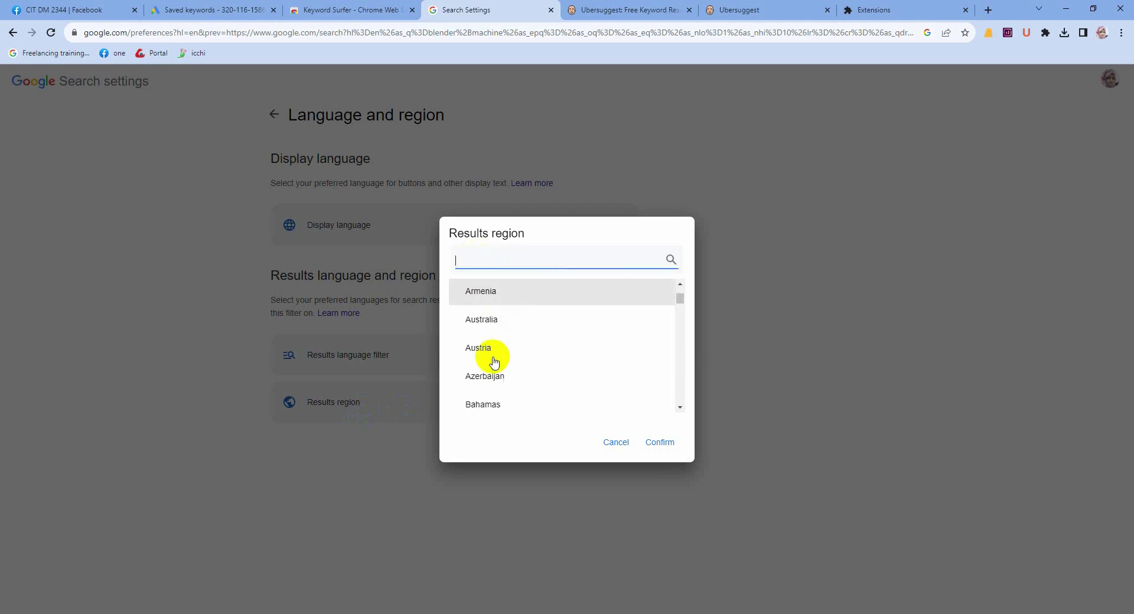
pyautogui.scroll(-7, 495, 362)
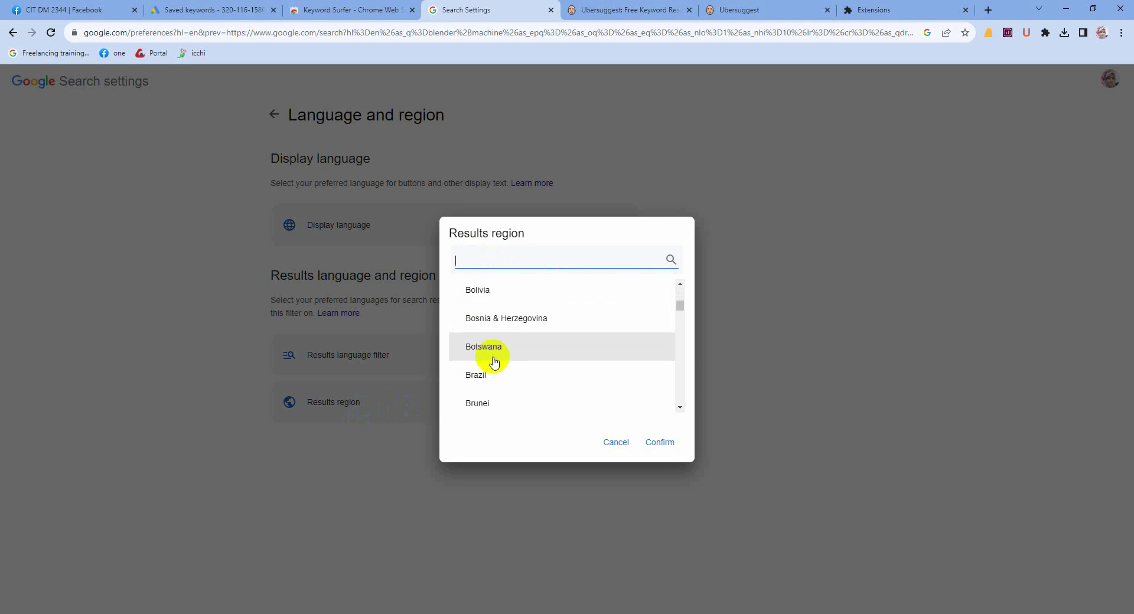
pyautogui.scroll(-2, 495, 362)
pyautogui.scroll(4, 495, 362)
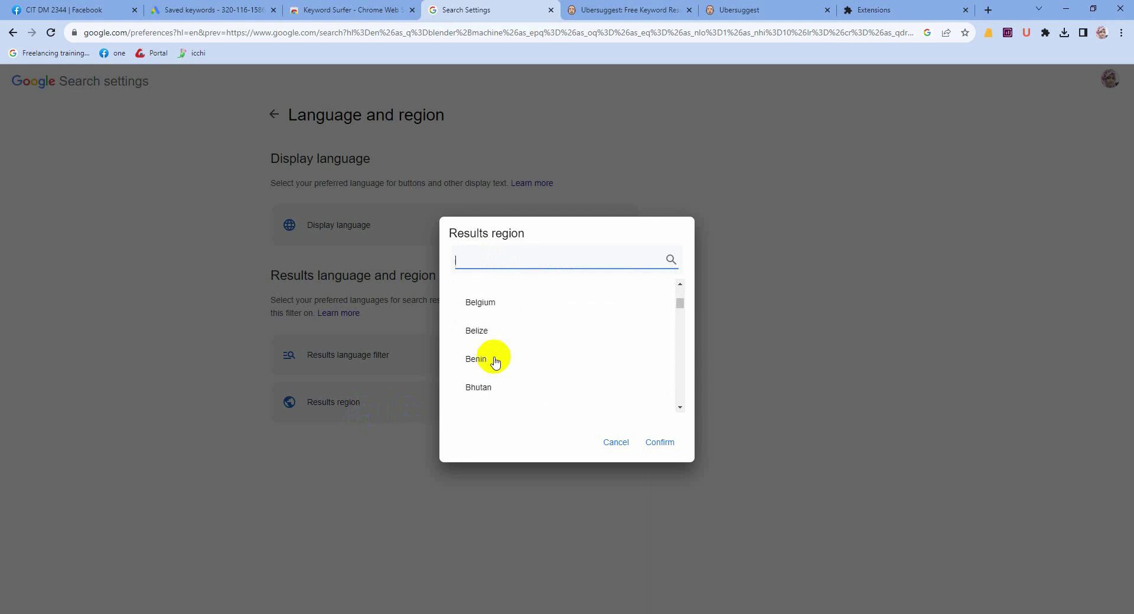
pyautogui.scroll(4, 499, 362)
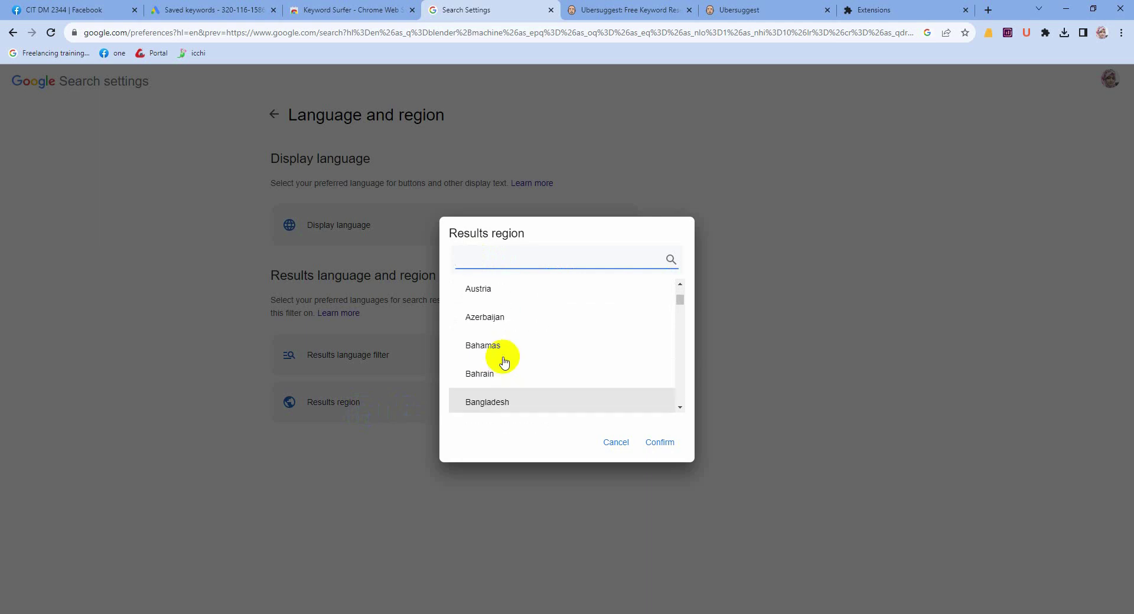
pyautogui.scroll(1, 504, 362)
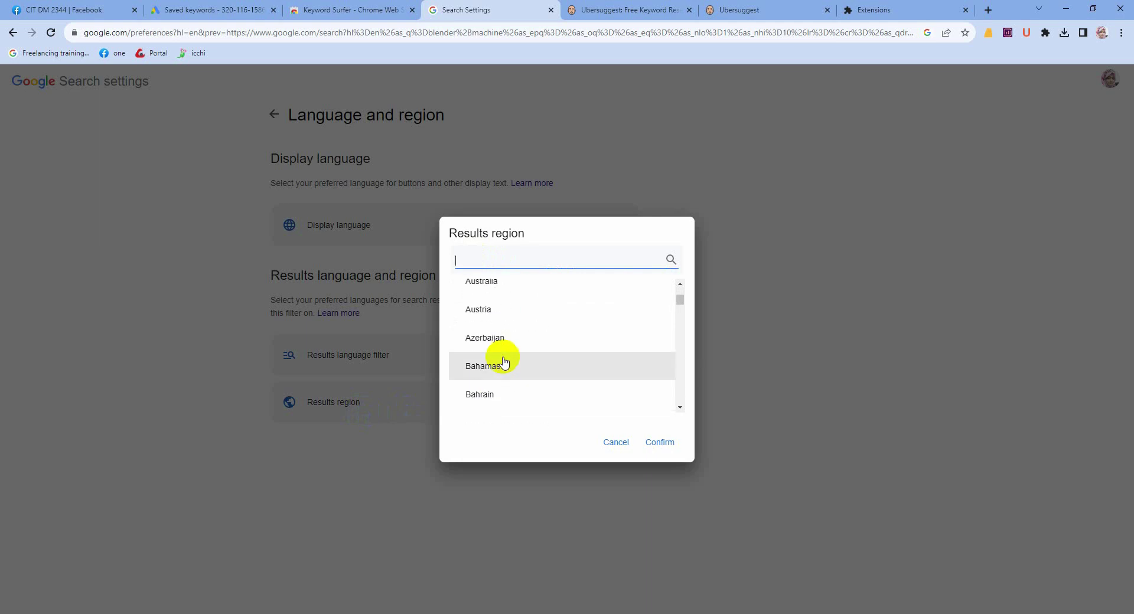
pyautogui.click(506, 289)
pyautogui.click(659, 443)
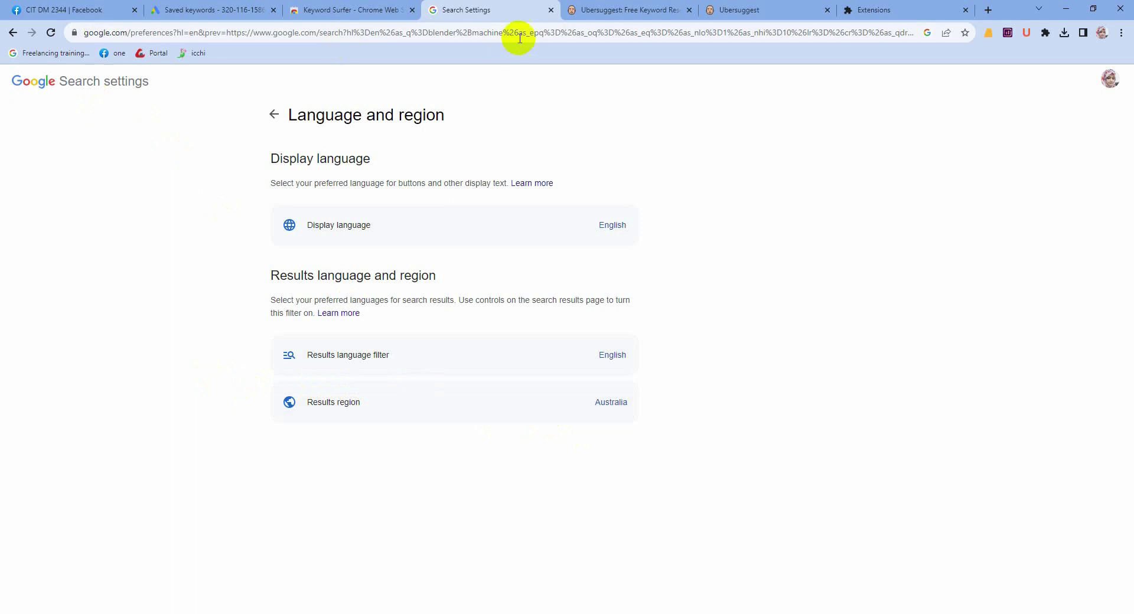
pyautogui.click(9, 34)
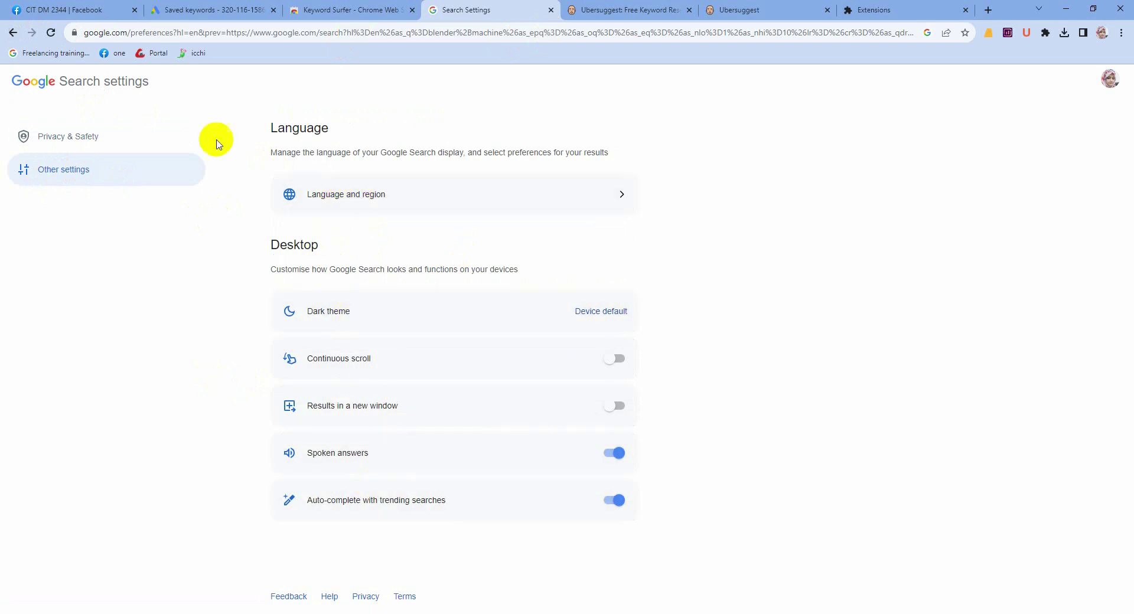
pyautogui.click(10, 33)
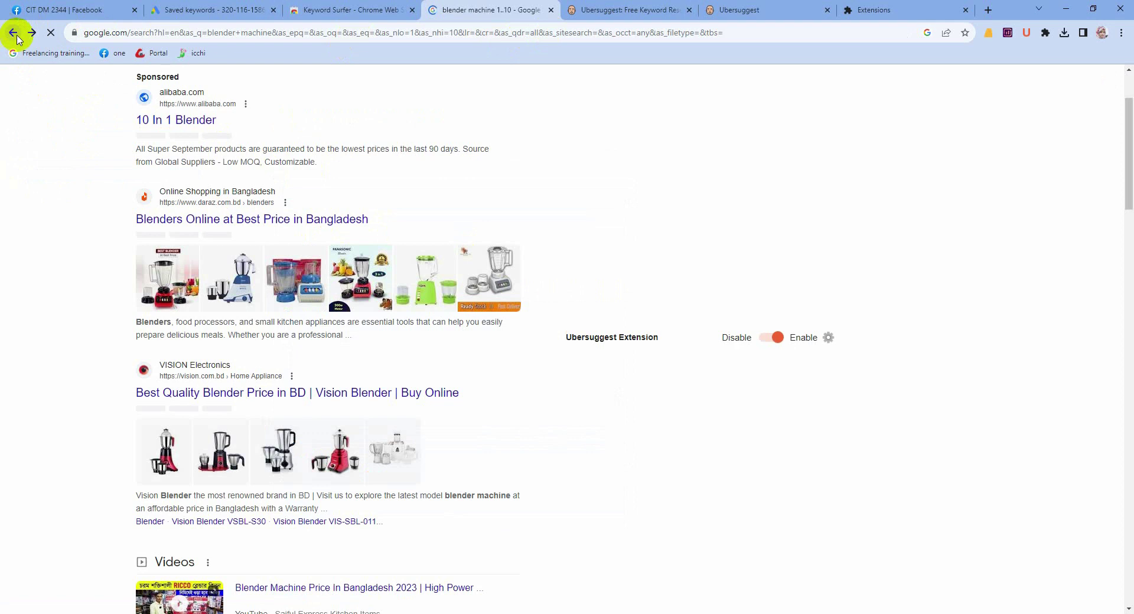
# Step: Reload the 'blender machine 1..10' results under the Australia region, check the footer, and clear the query
pyautogui.click(51, 36)
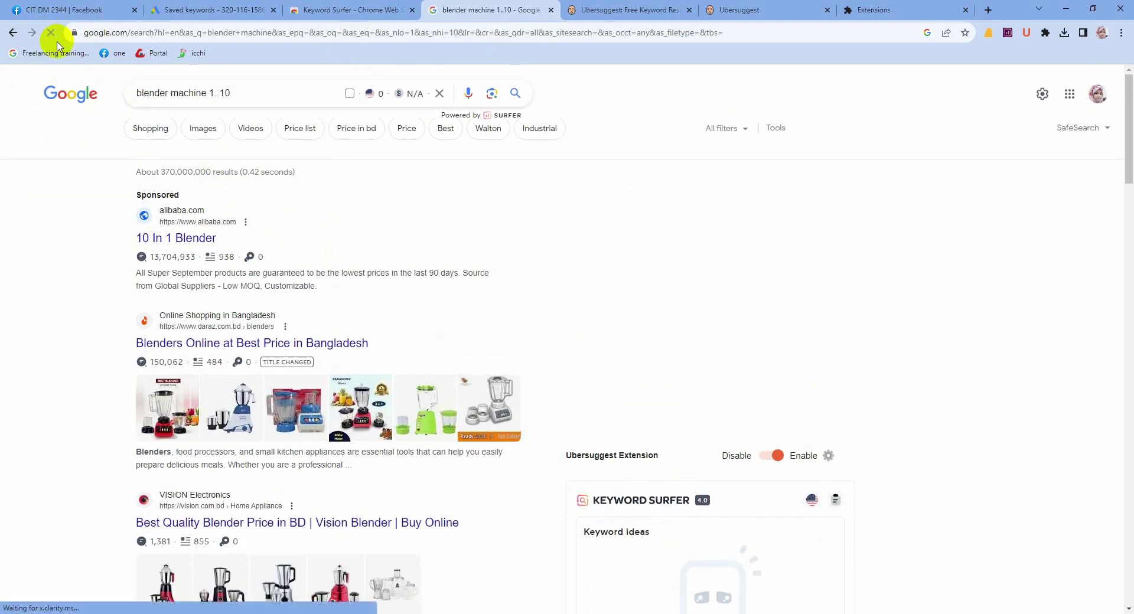
pyautogui.click(51, 32)
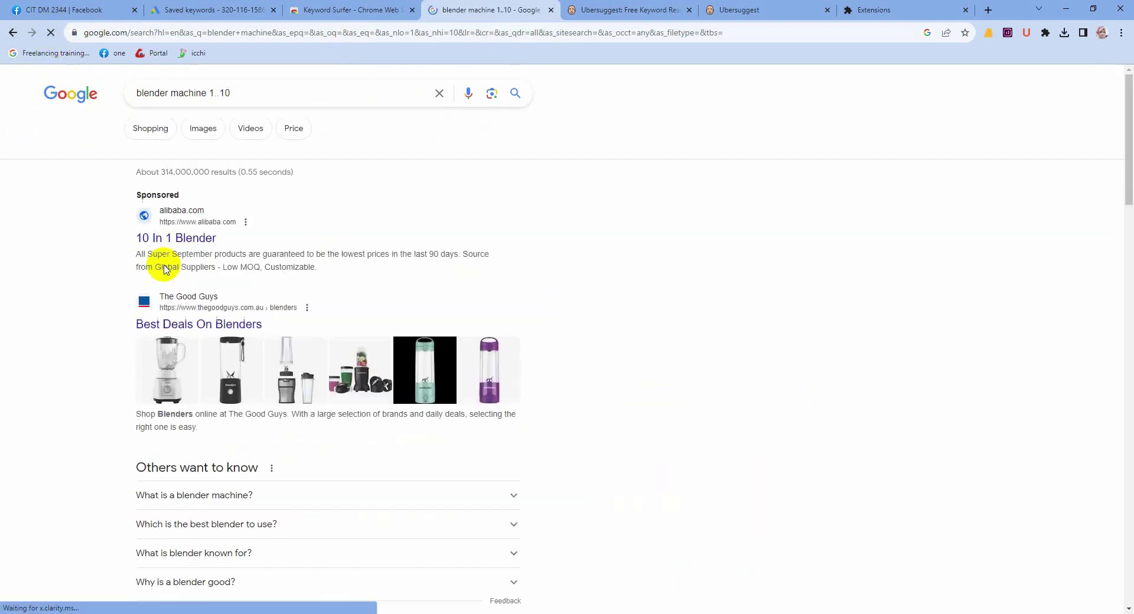
pyautogui.scroll(-5, 265, 322)
pyautogui.scroll(-20, 265, 322)
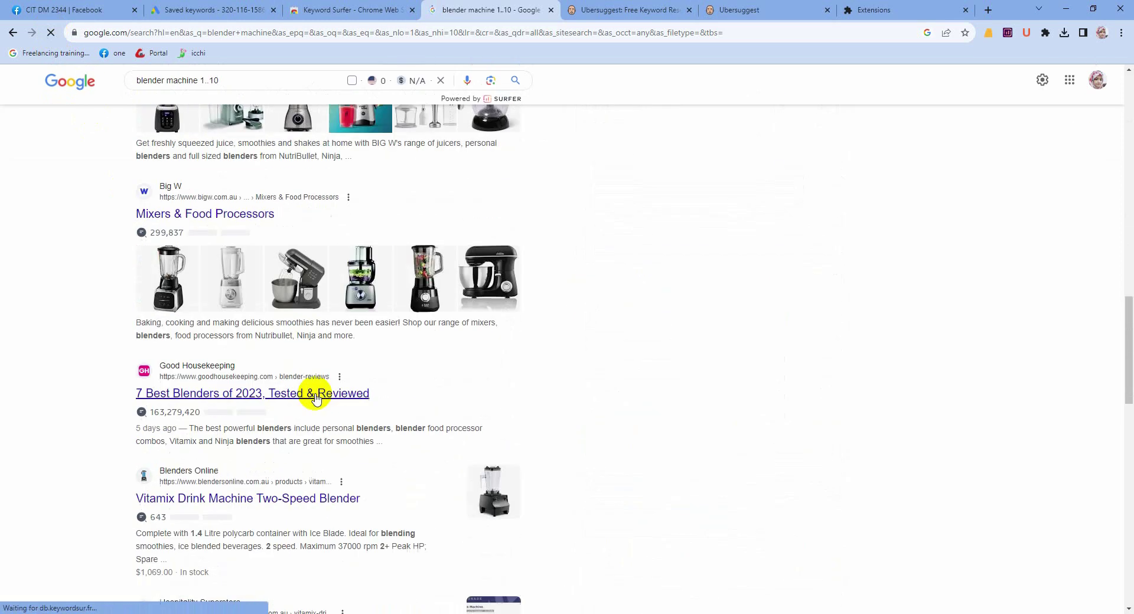
pyautogui.scroll(-3, 318, 401)
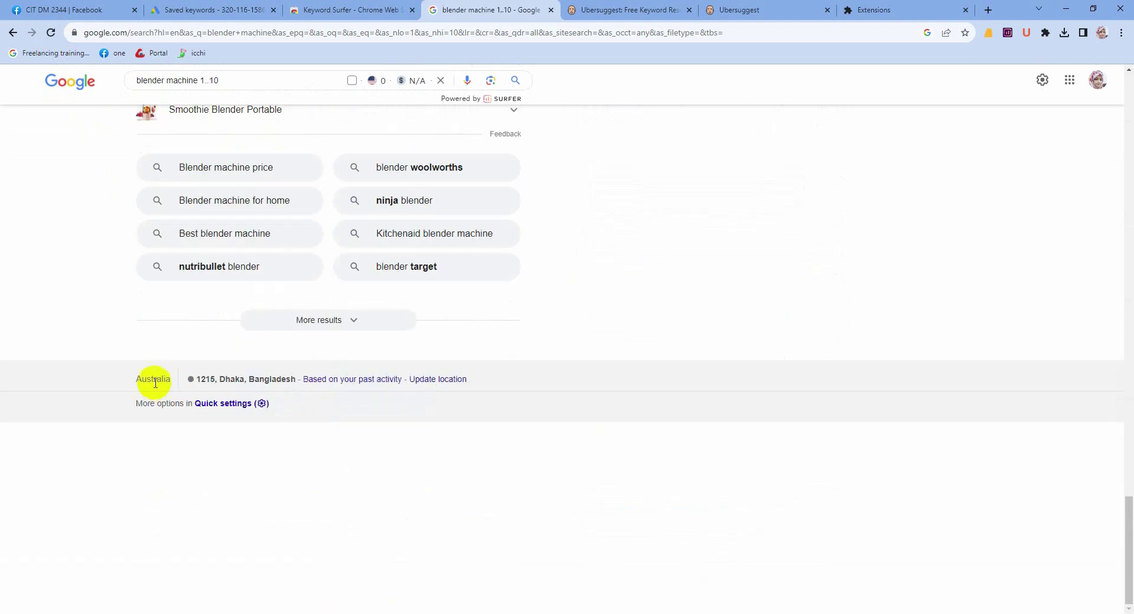
pyautogui.scroll(10, 245, 359)
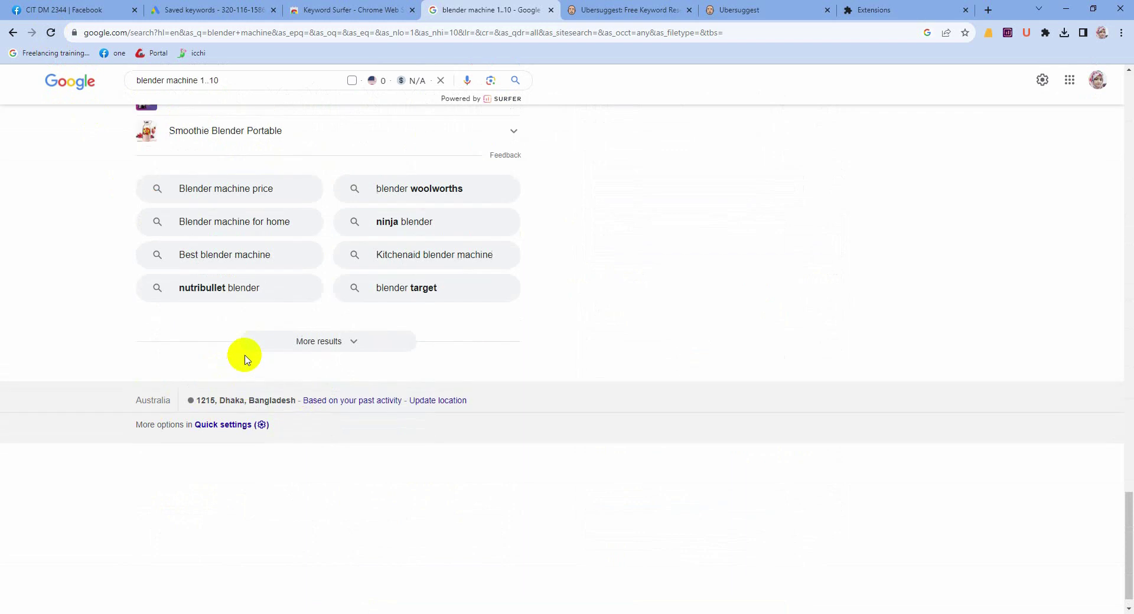
pyautogui.scroll(15, 245, 360)
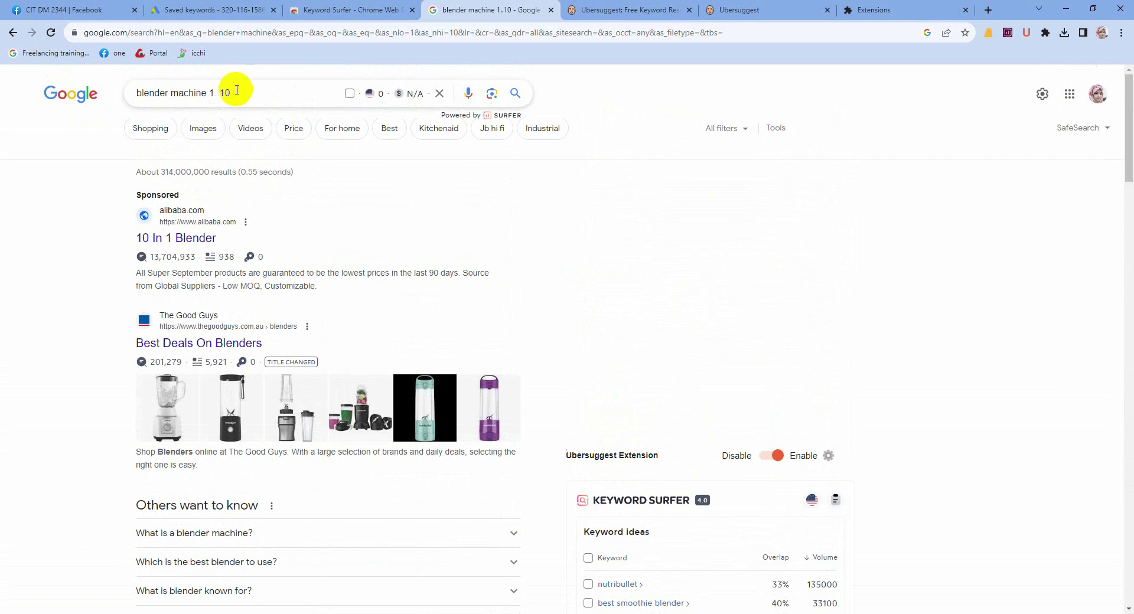
pyautogui.moveTo(225, 91); pyautogui.dragTo(82, 93)
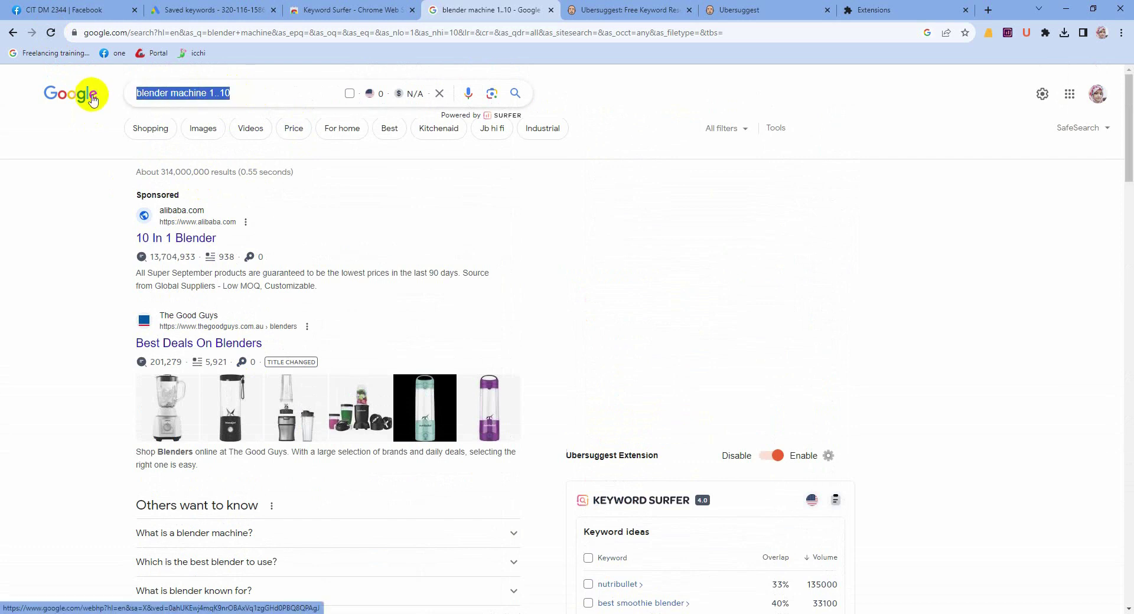
pyautogui.press('BackSpace')
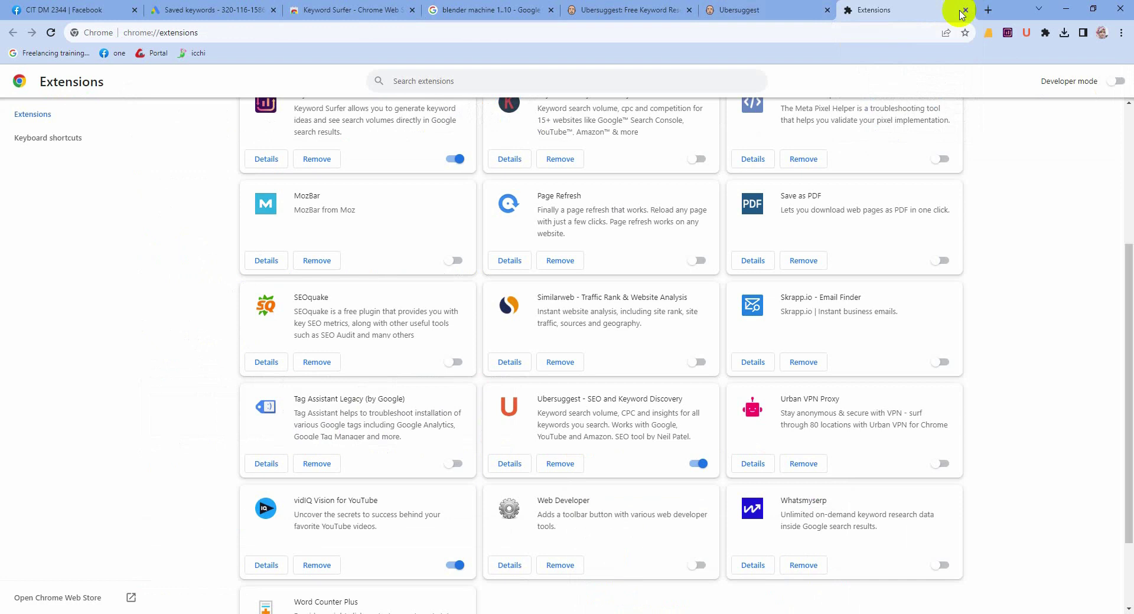
# Step: Close the extensions tab and search for 'google usa' in a new tab
pyautogui.click(967, 10)
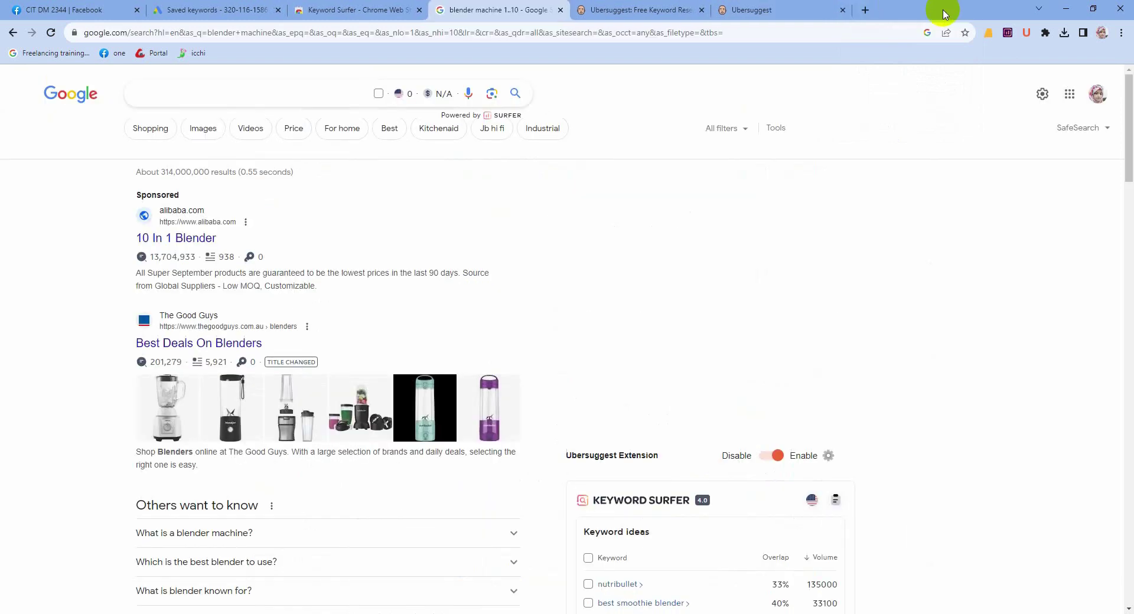
pyautogui.click(851, 10)
pyautogui.click(95, 32)
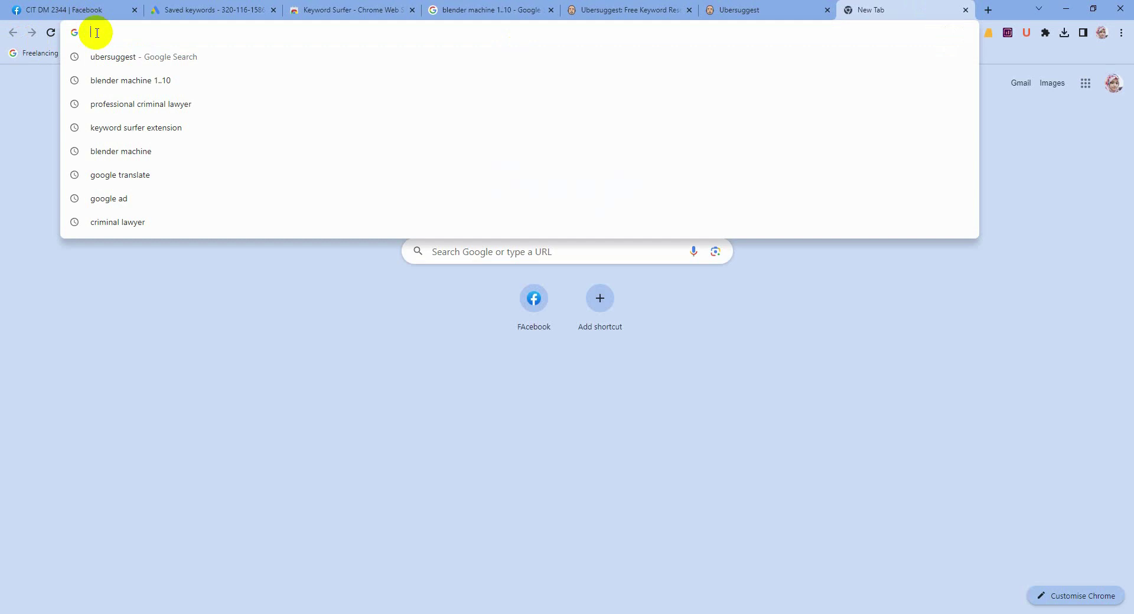
pyautogui.write('google')
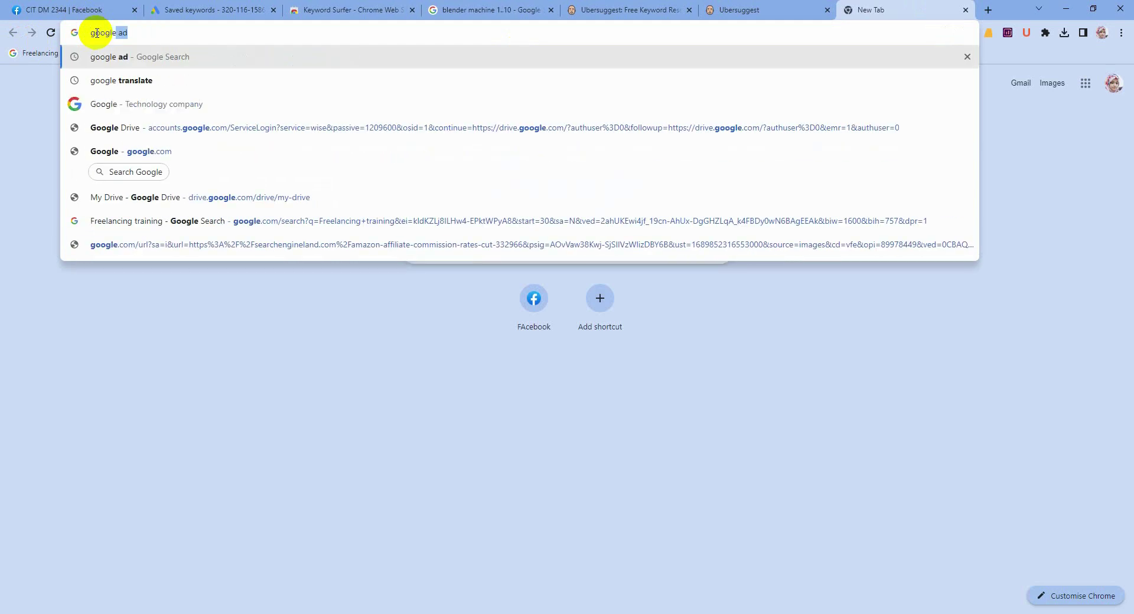
pyautogui.write(' usa')
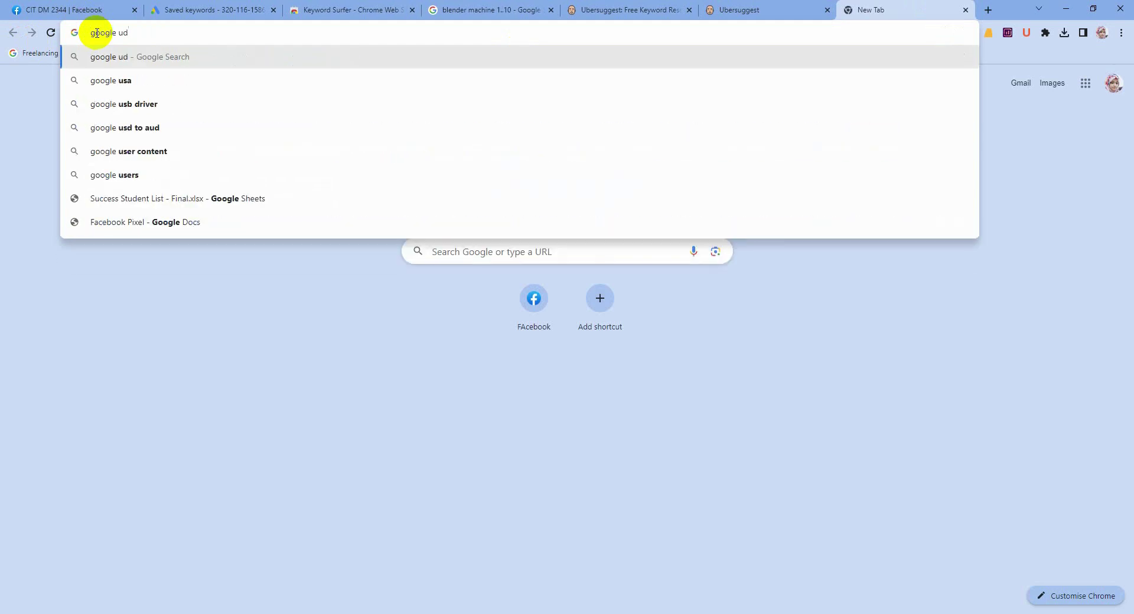
pyautogui.press('Return')
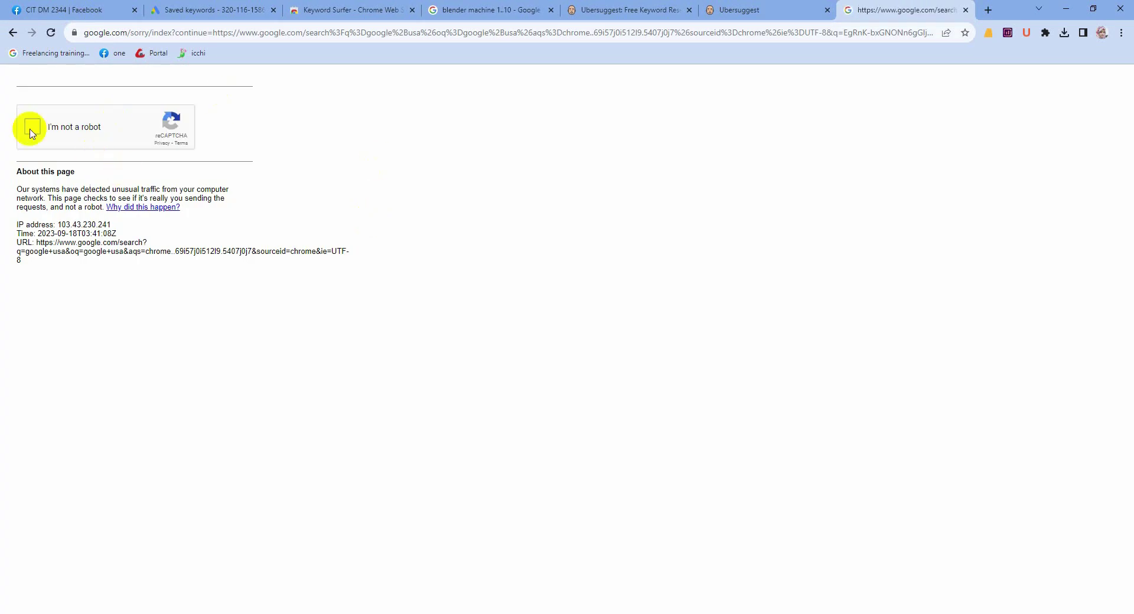
# Step: Start the reCAPTCHA robot check and complete the bus image challenges
pyautogui.click(30, 129)
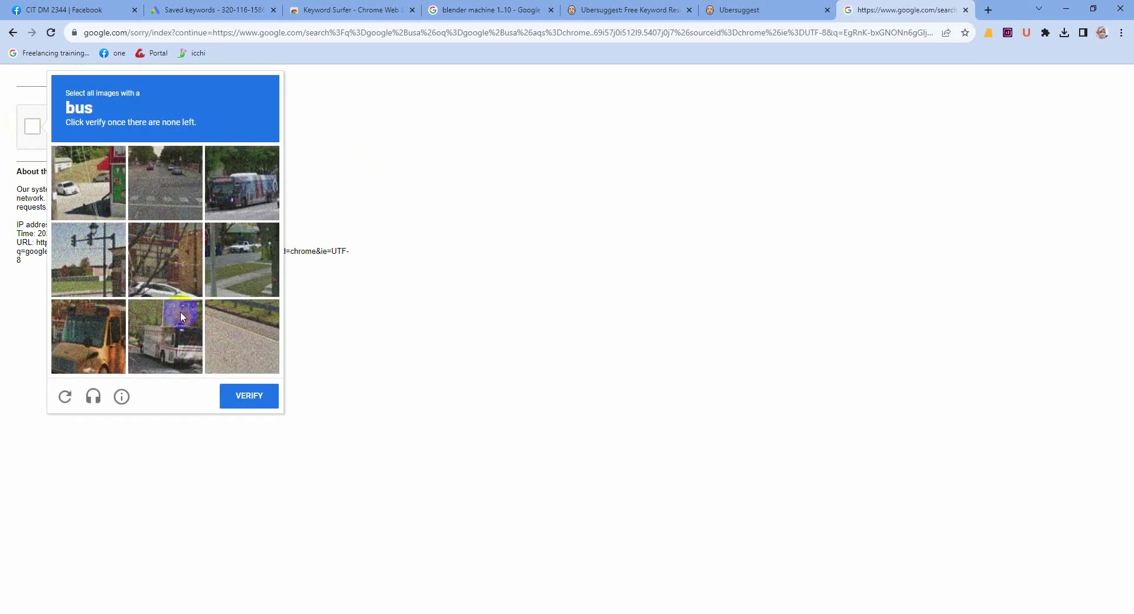
pyautogui.click(179, 317)
pyautogui.click(241, 183)
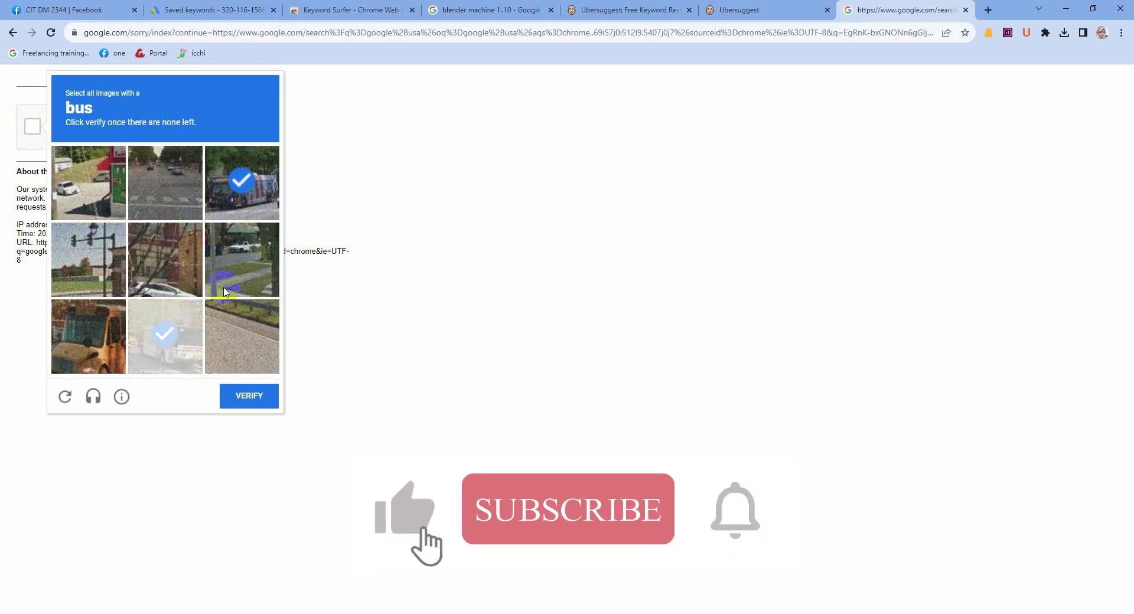
pyautogui.click(250, 397)
pyautogui.click(228, 186)
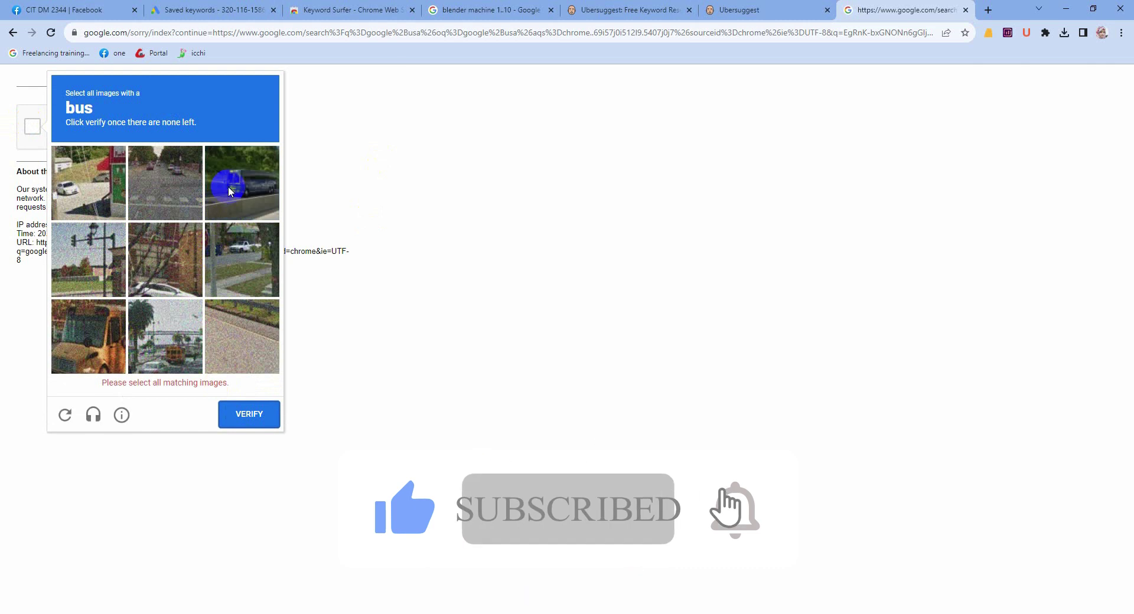
pyautogui.click(177, 354)
pyautogui.click(244, 408)
pyautogui.click(219, 306)
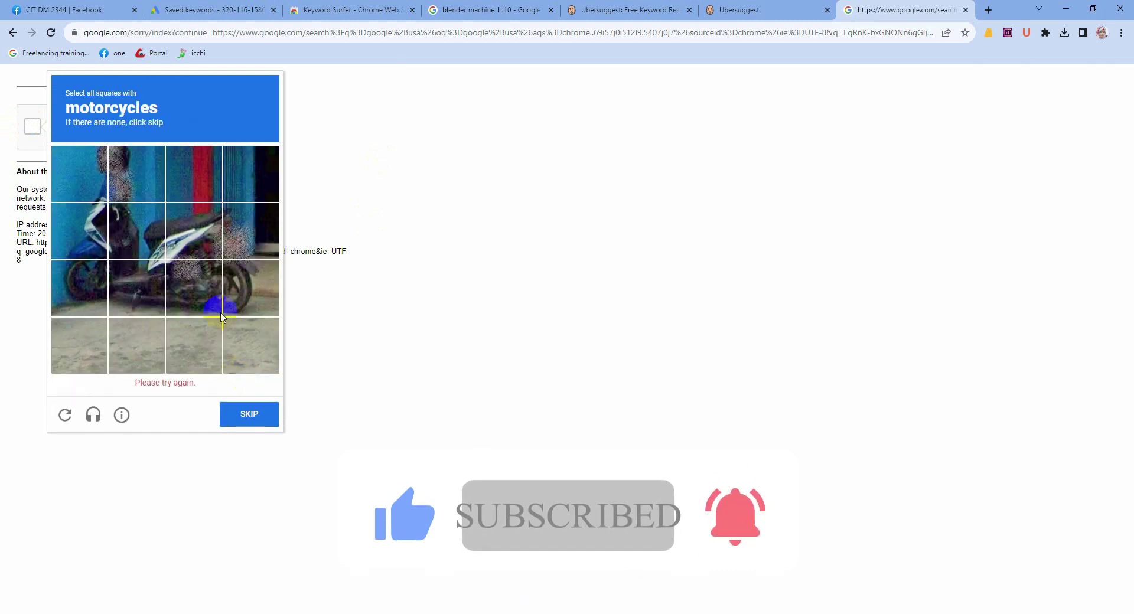
# Step: Complete the reCAPTCHA motorcycle square-selection challenges
pyautogui.click(118, 242)
pyautogui.click(204, 228)
pyautogui.click(244, 234)
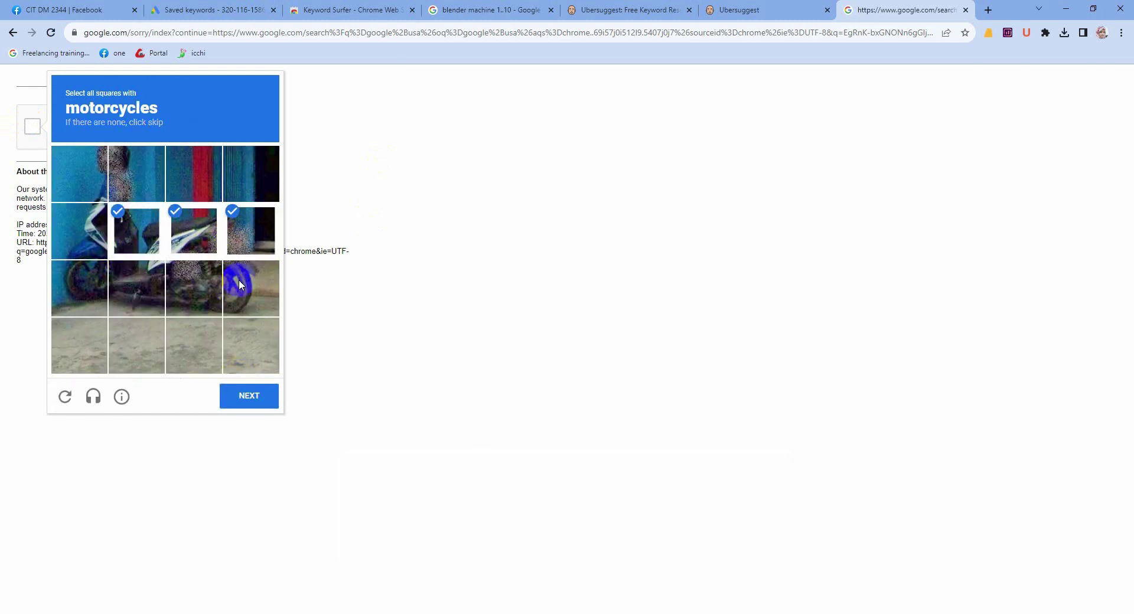
pyautogui.click(239, 284)
pyautogui.click(116, 285)
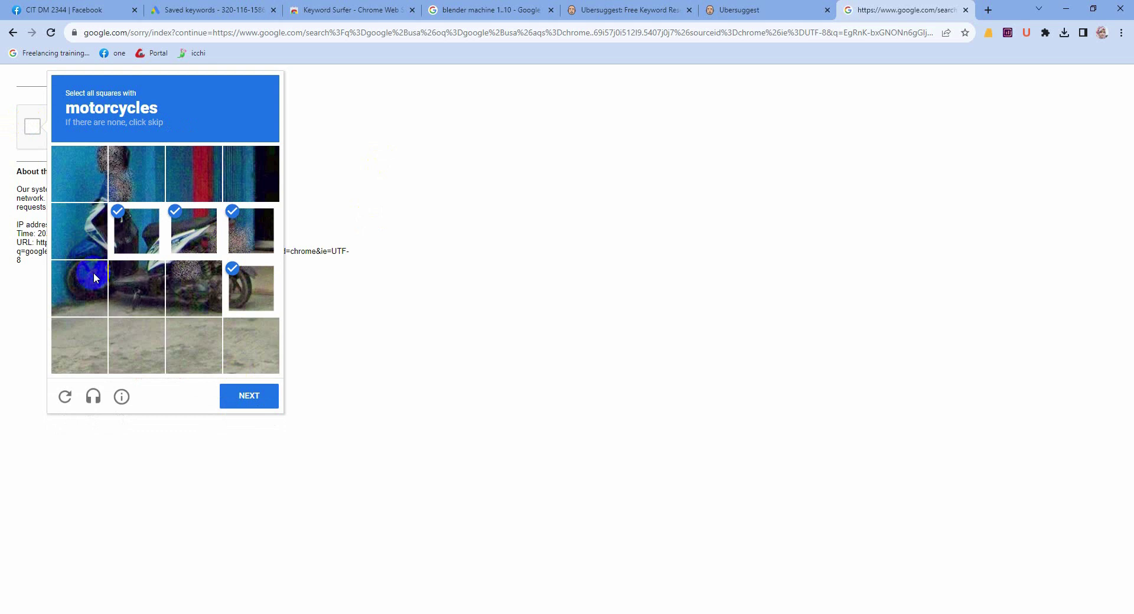
pyautogui.click(131, 288)
pyautogui.click(80, 230)
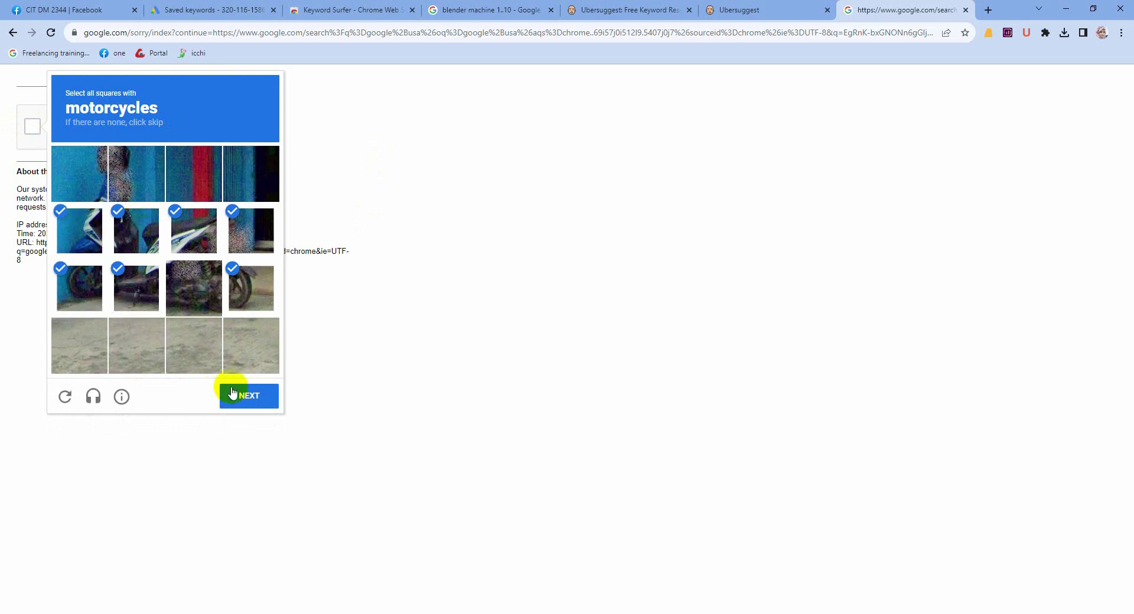
pyautogui.click(232, 393)
pyautogui.click(134, 291)
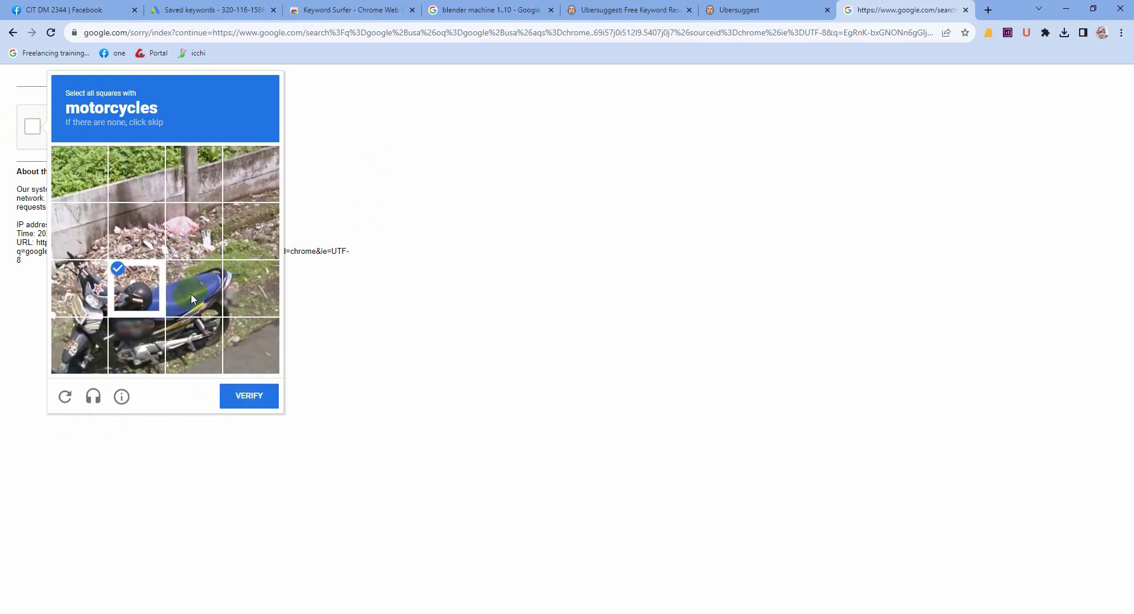
pyautogui.click(190, 293)
pyautogui.click(194, 345)
pyautogui.click(137, 345)
pyautogui.click(80, 345)
pyautogui.click(79, 289)
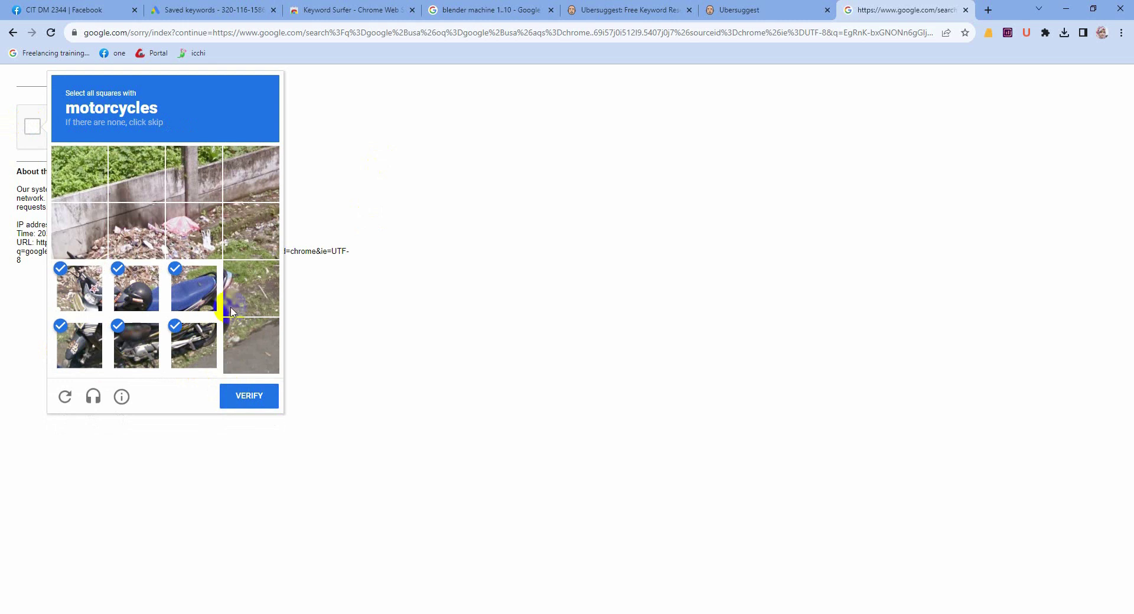
pyautogui.click(237, 306)
pyautogui.click(248, 369)
pyautogui.click(249, 397)
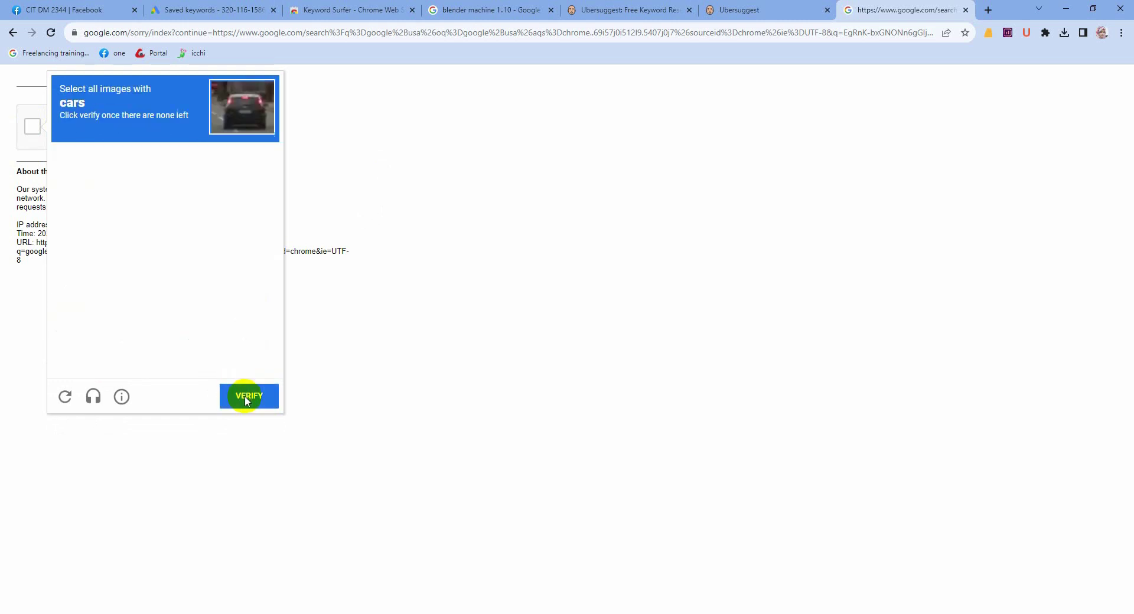
# Step: Finish the reCAPTCHA car image challenge and open the Google USA result
pyautogui.click(161, 261)
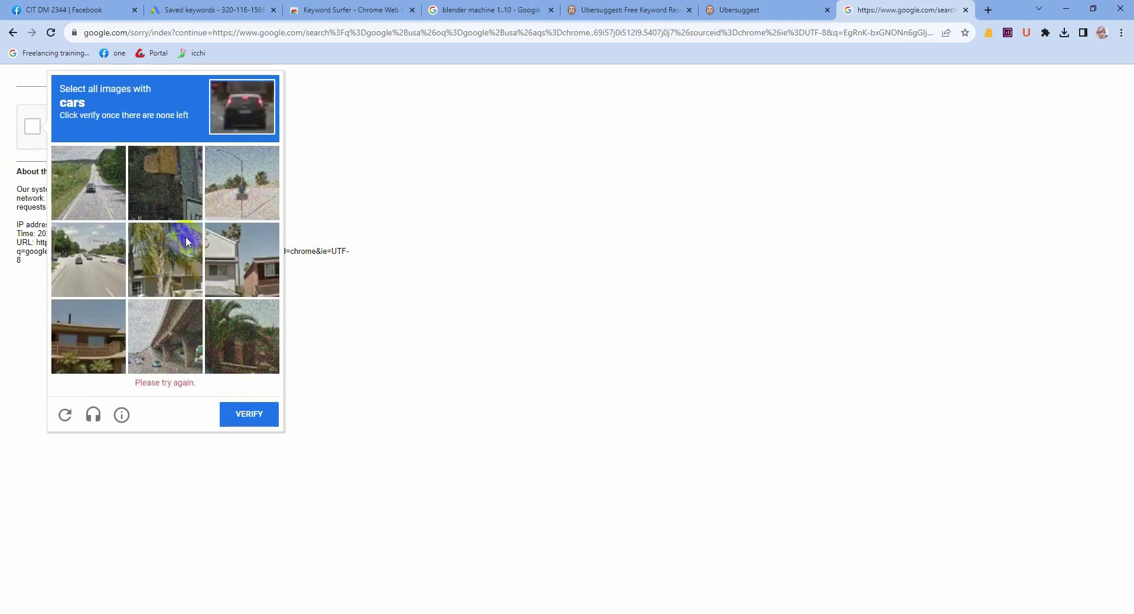
pyautogui.click(89, 189)
pyautogui.click(70, 260)
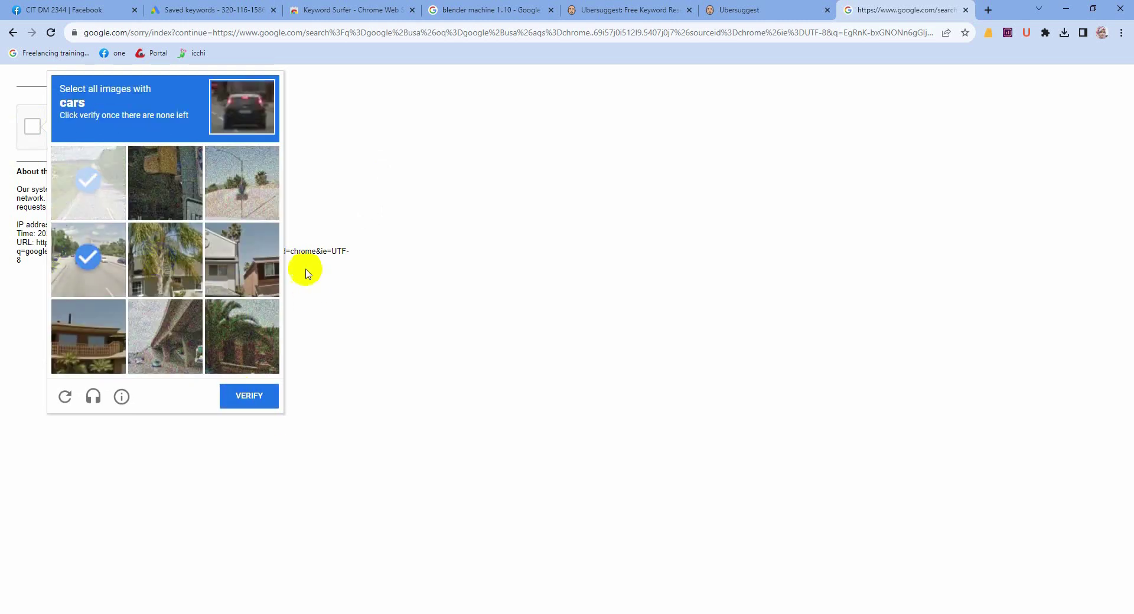
pyautogui.click(254, 398)
pyautogui.click(211, 319)
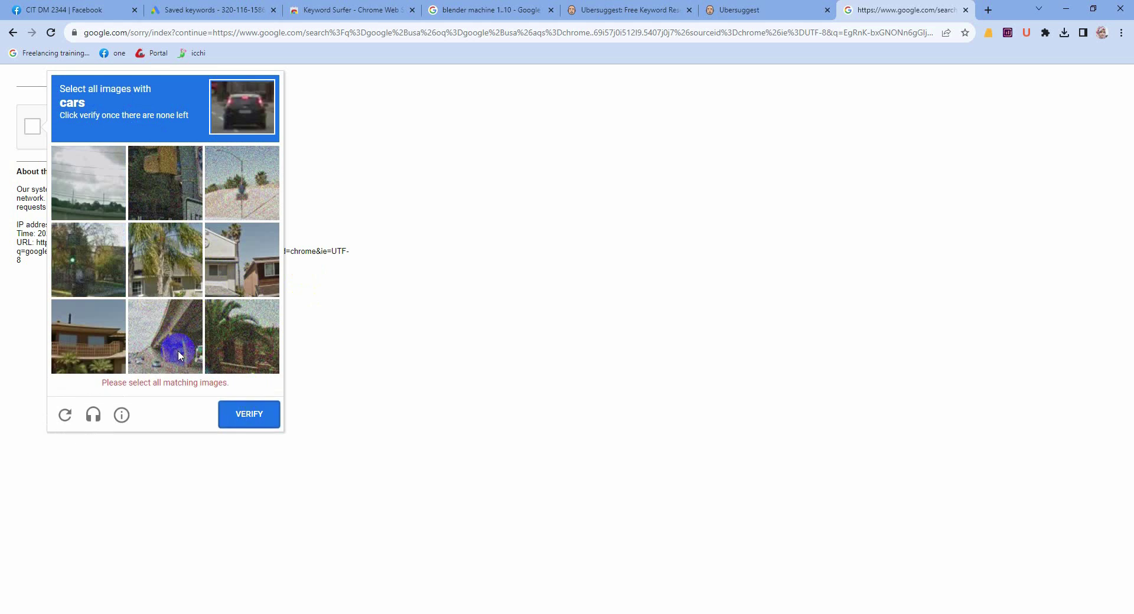
pyautogui.click(247, 414)
pyautogui.click(156, 361)
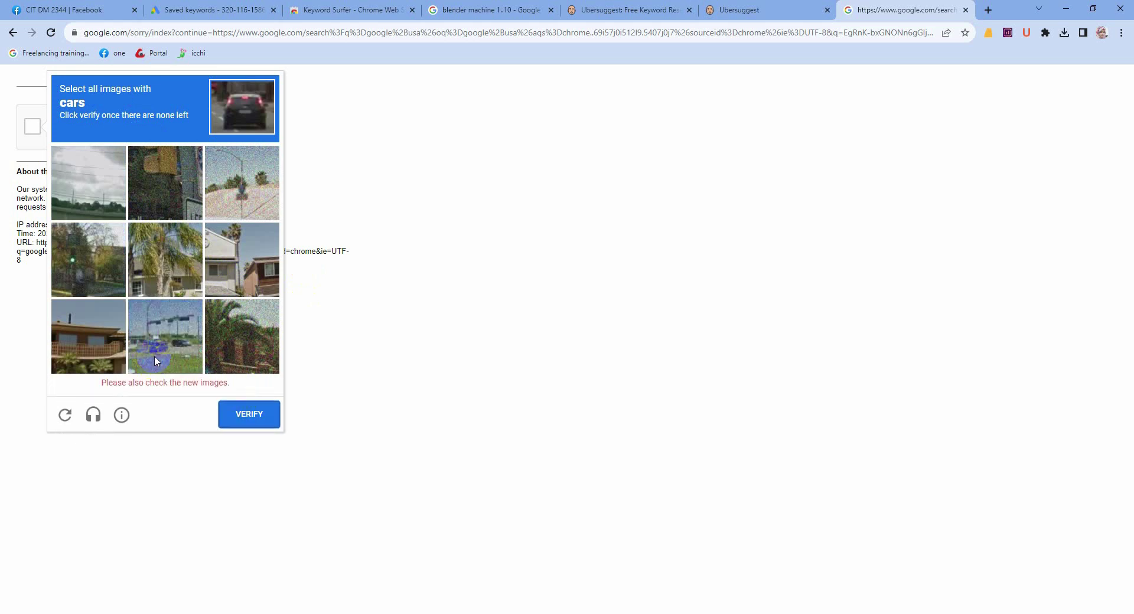
pyautogui.click(239, 408)
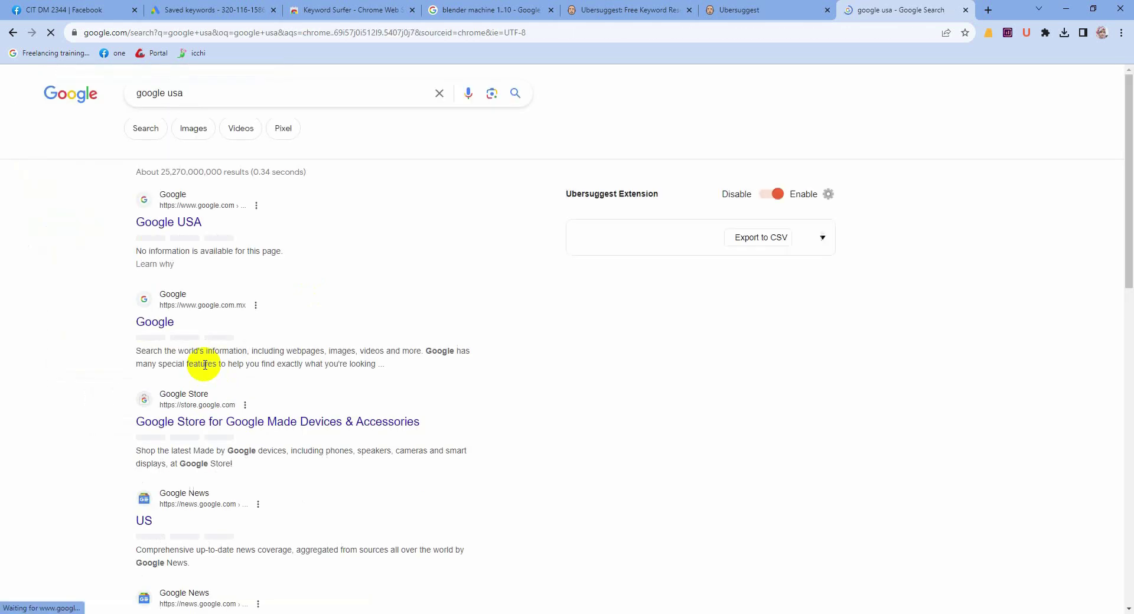
pyautogui.click(185, 224)
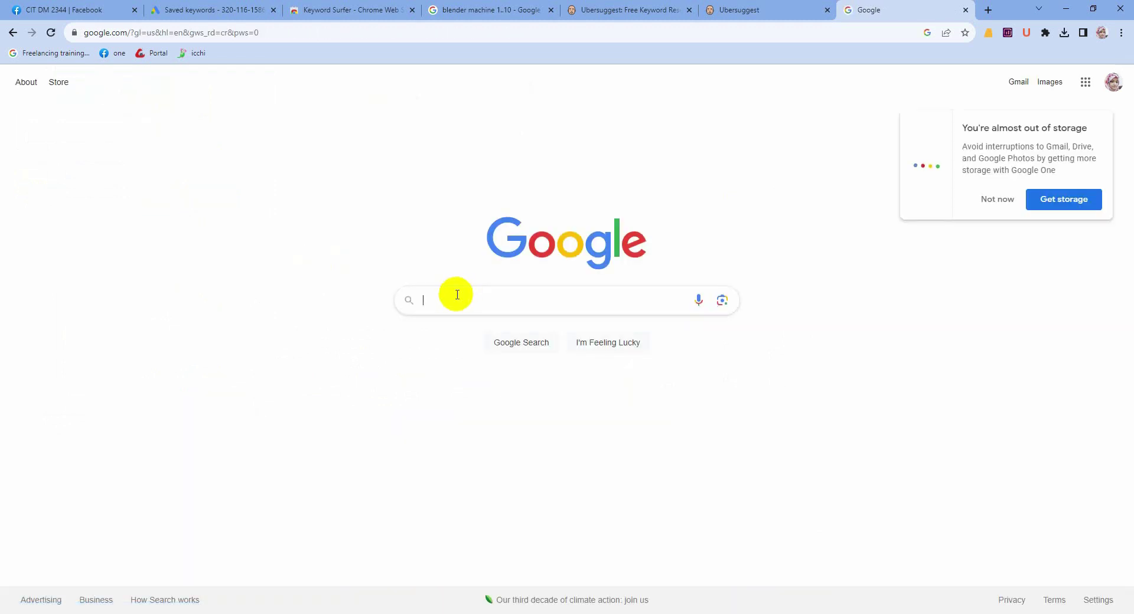
# Step: Search 'blender machine' without the 1..10 range and scroll down to the related searches
pyautogui.click(457, 295)
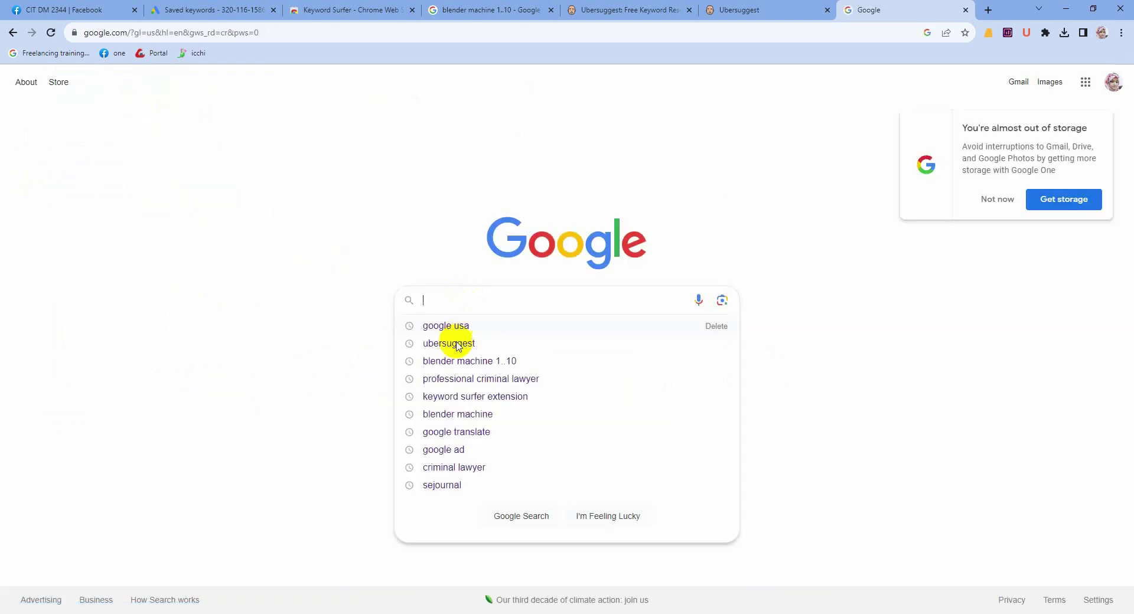
pyautogui.click(454, 361)
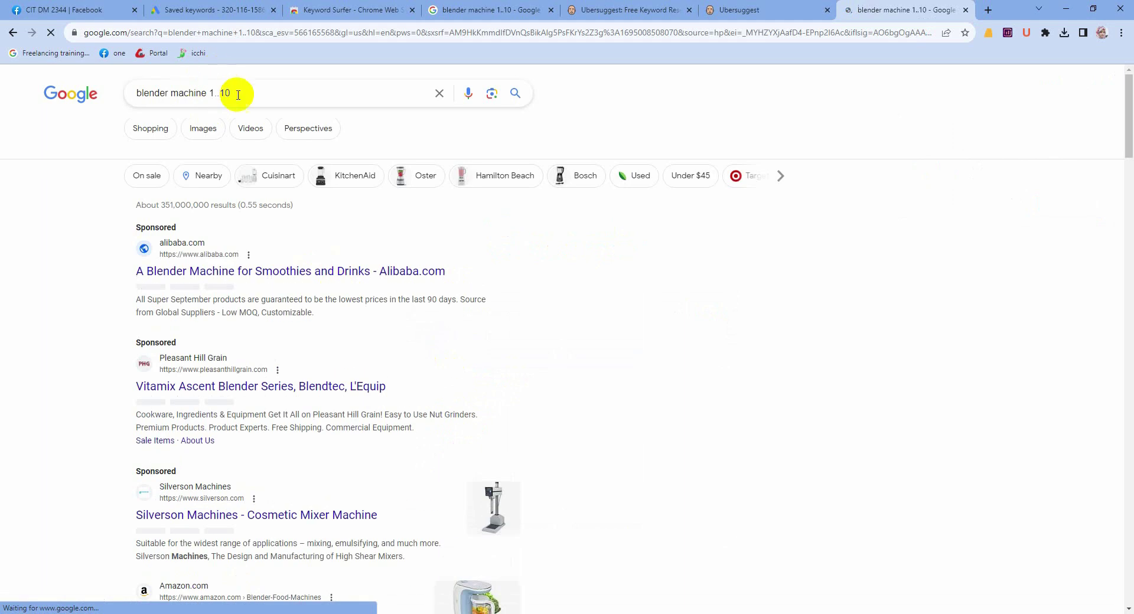
pyautogui.moveTo(240, 94); pyautogui.dragTo(210, 93)
pyautogui.press('BackSpace')
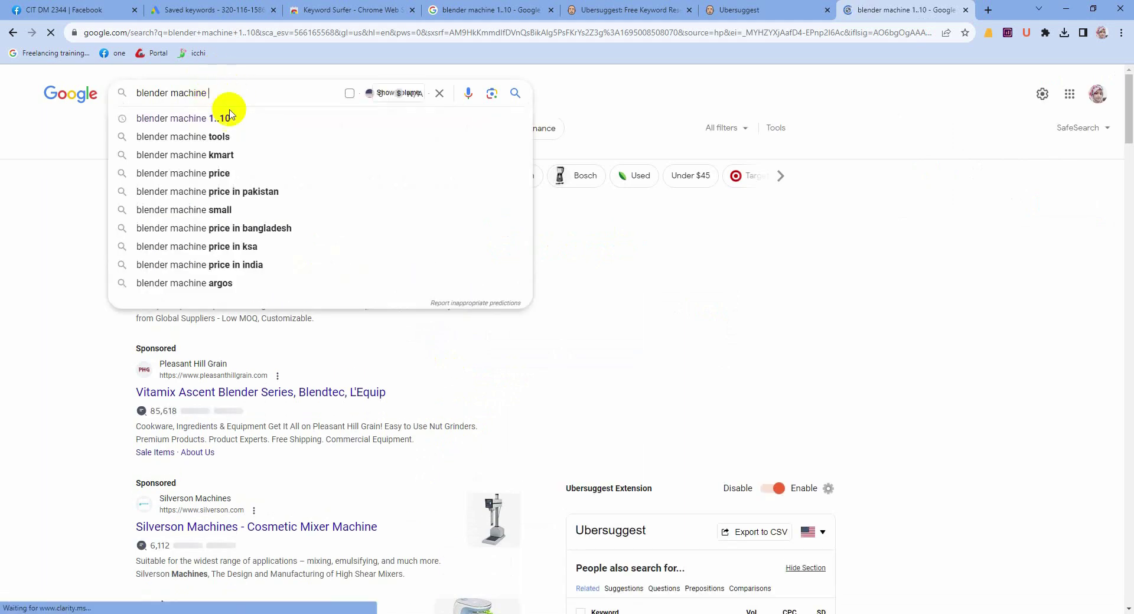
pyautogui.press('Return')
pyautogui.scroll(-1, 267, 263)
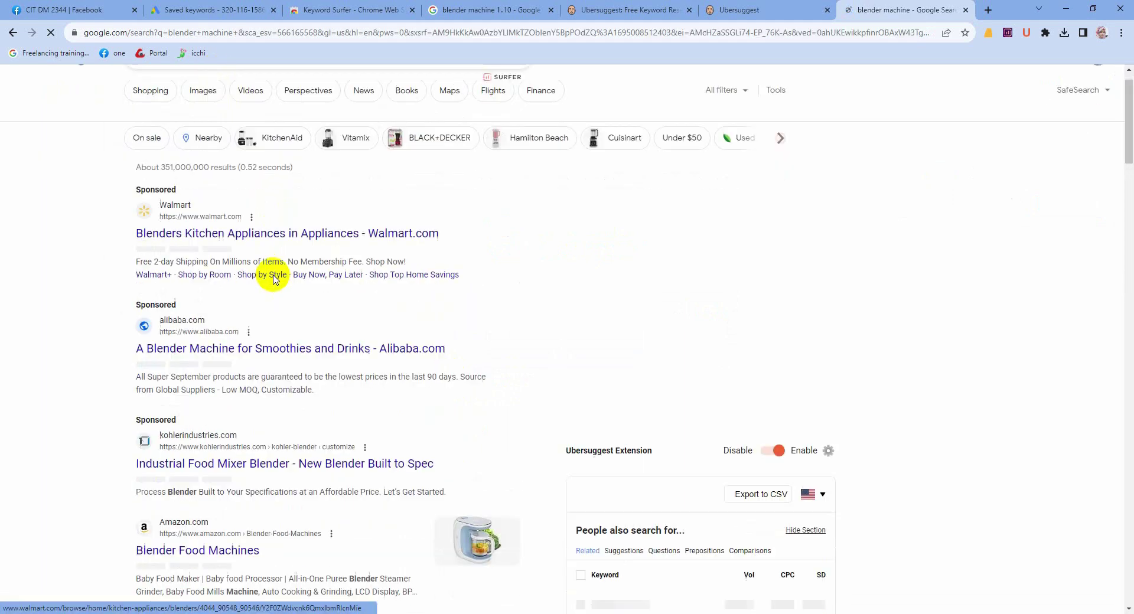
pyautogui.scroll(-20, 239, 347)
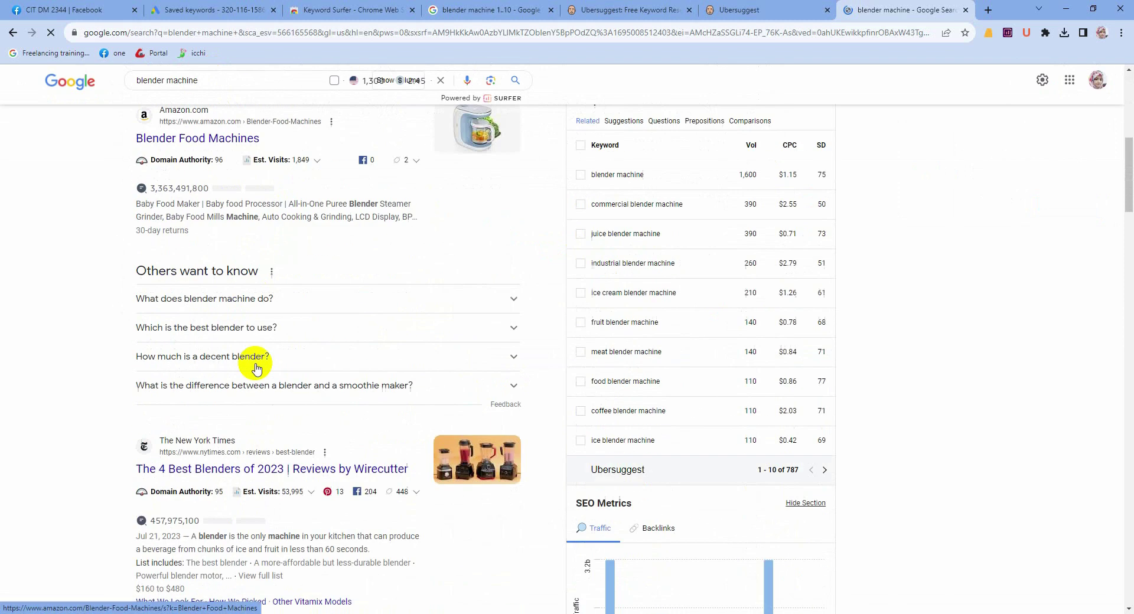
pyautogui.scroll(-20, 271, 390)
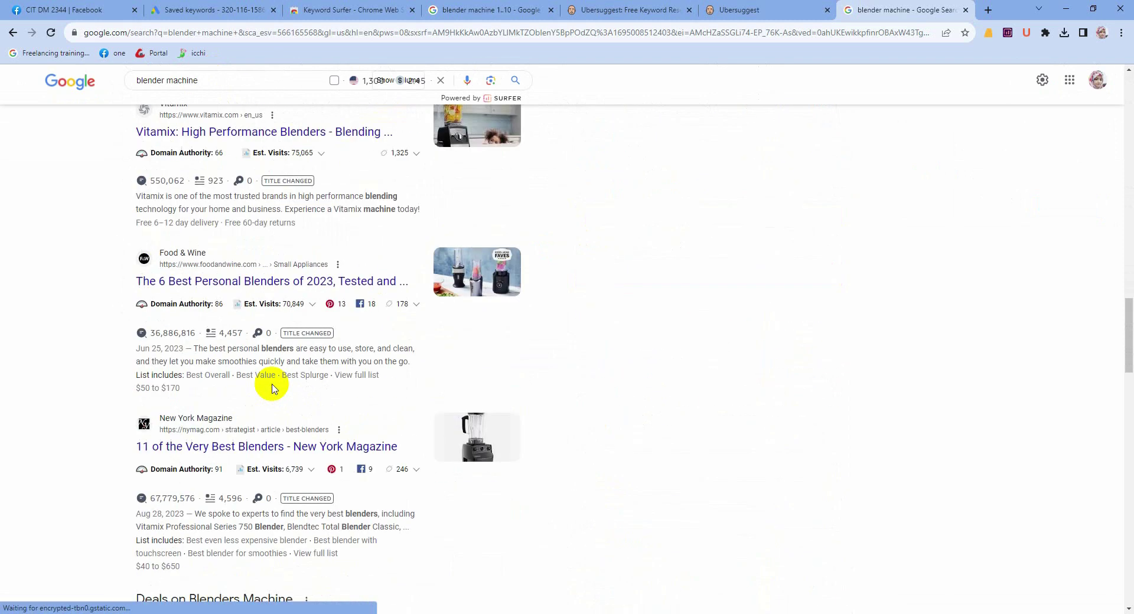
pyautogui.scroll(-10, 290, 467)
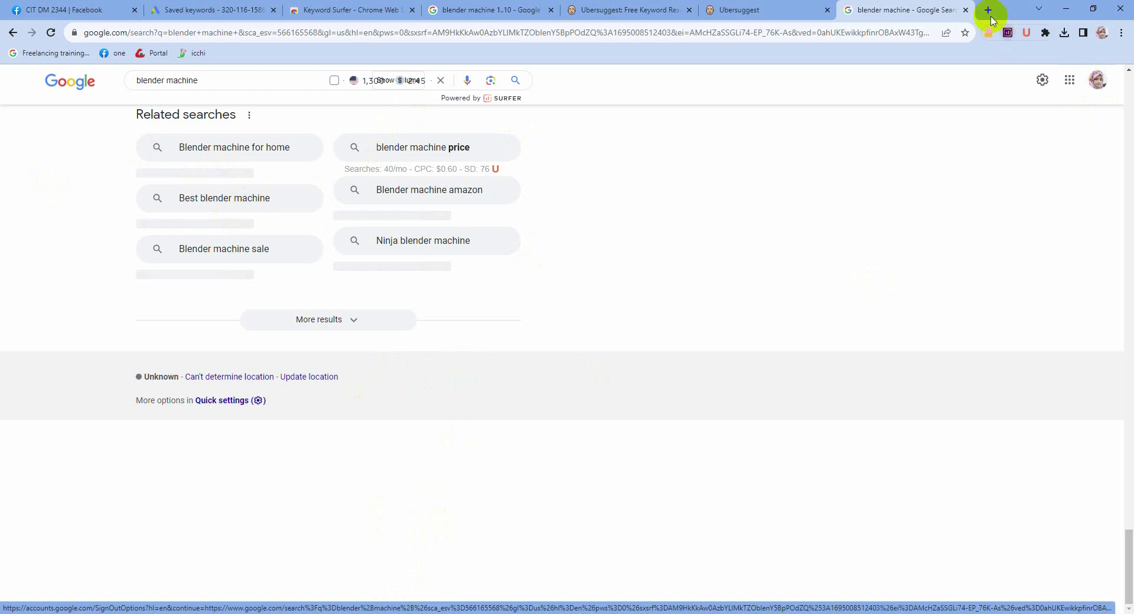
# Step: Download draft-keyword-topplaw.com.xlsx from the Facebook group post and open it in Excel
pyautogui.click(59, 10)
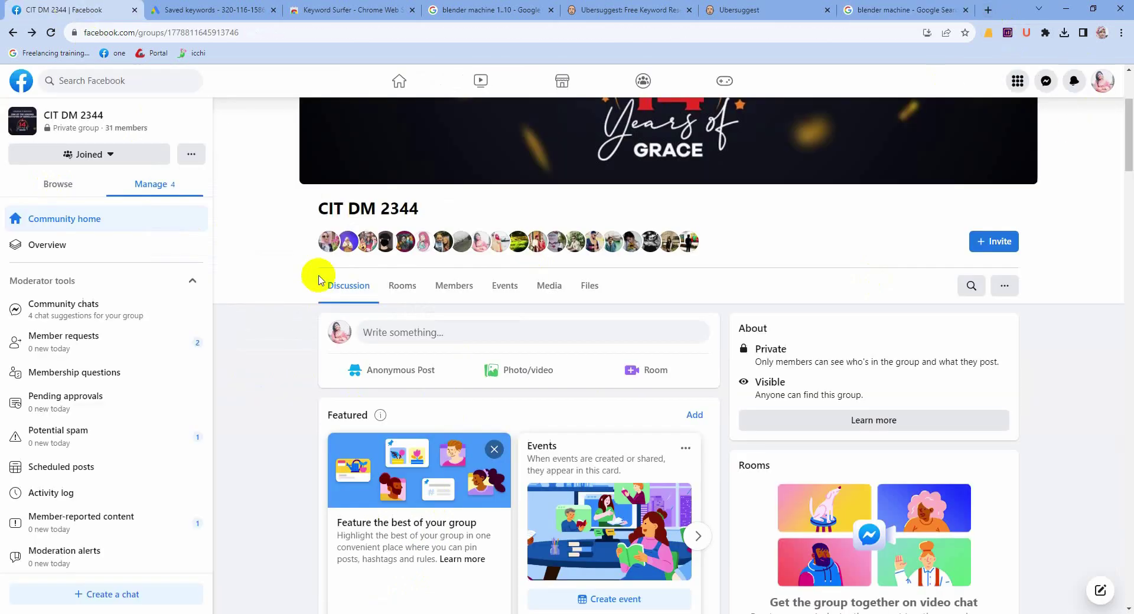
pyautogui.scroll(-8, 474, 409)
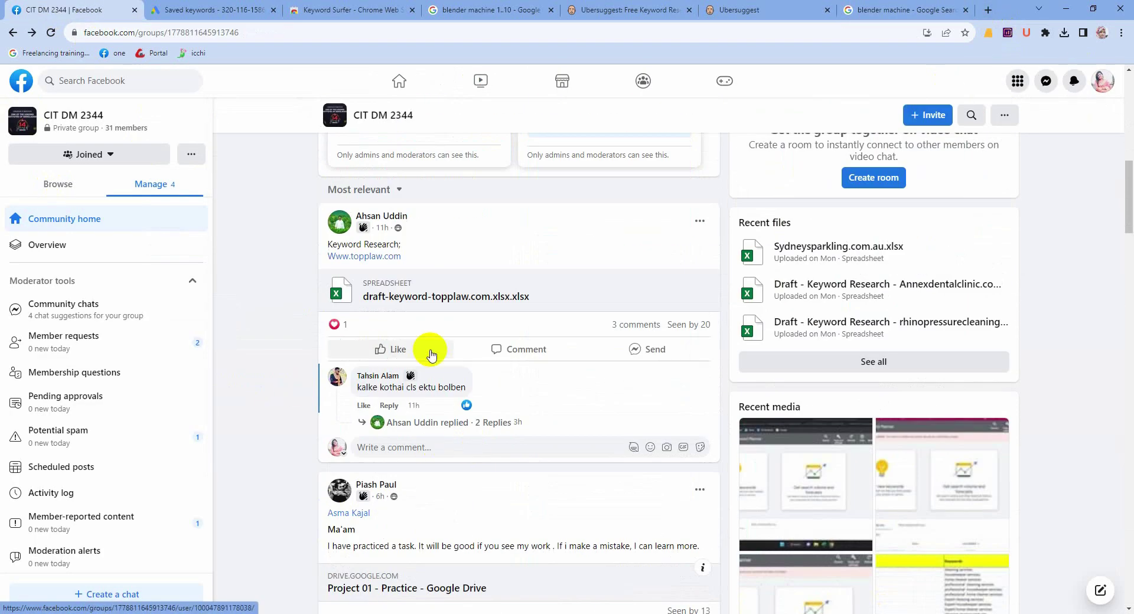
pyautogui.moveTo(431, 352)
pyautogui.scroll(-2, 430, 352)
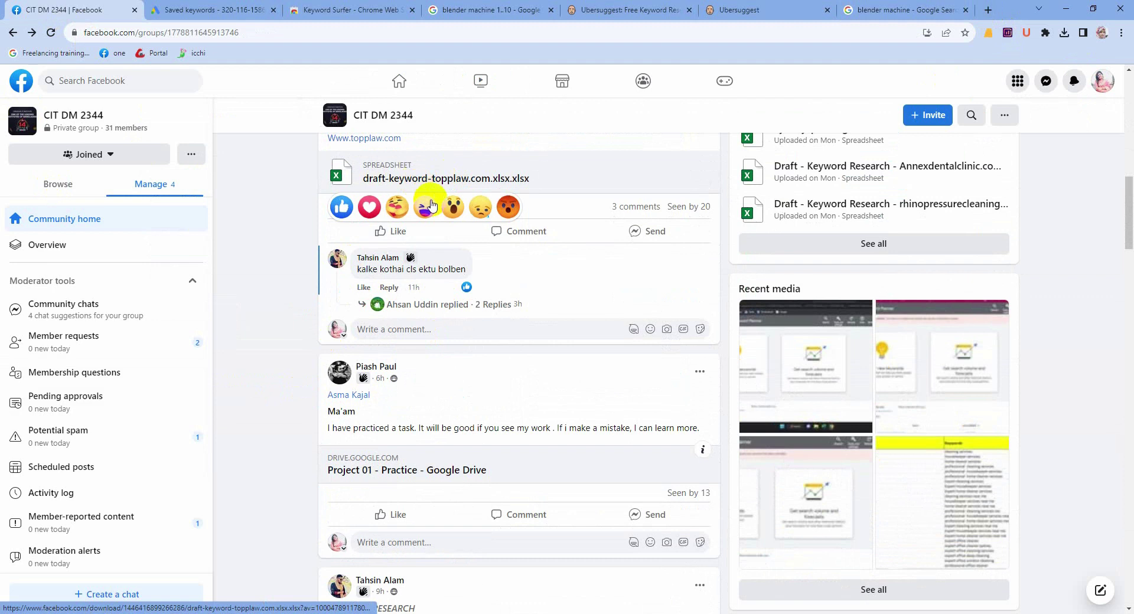
pyautogui.click(425, 185)
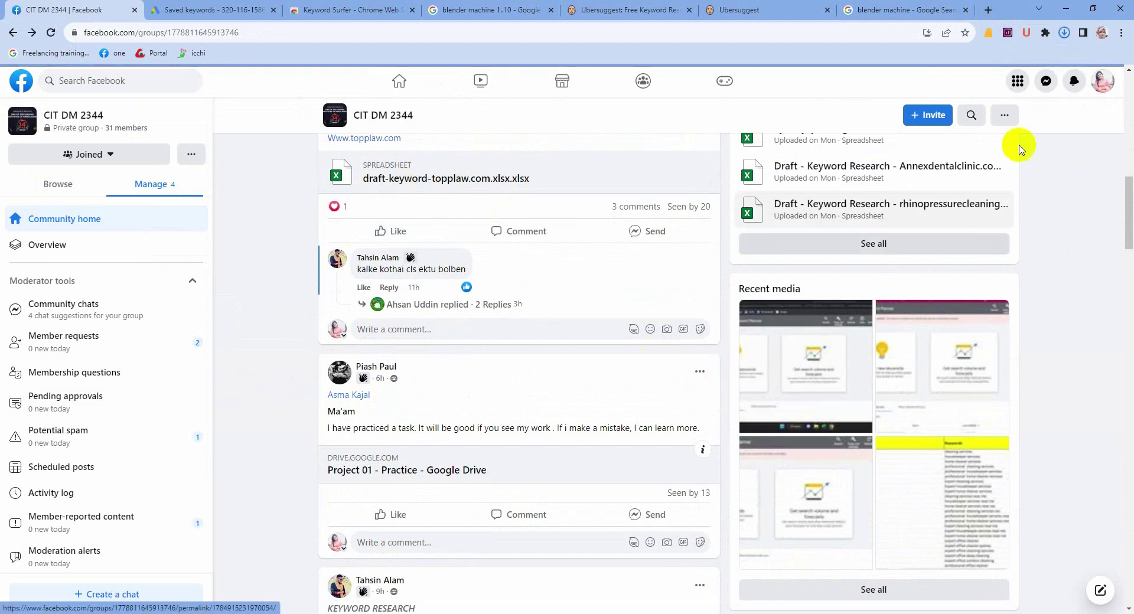
pyautogui.click(1064, 33)
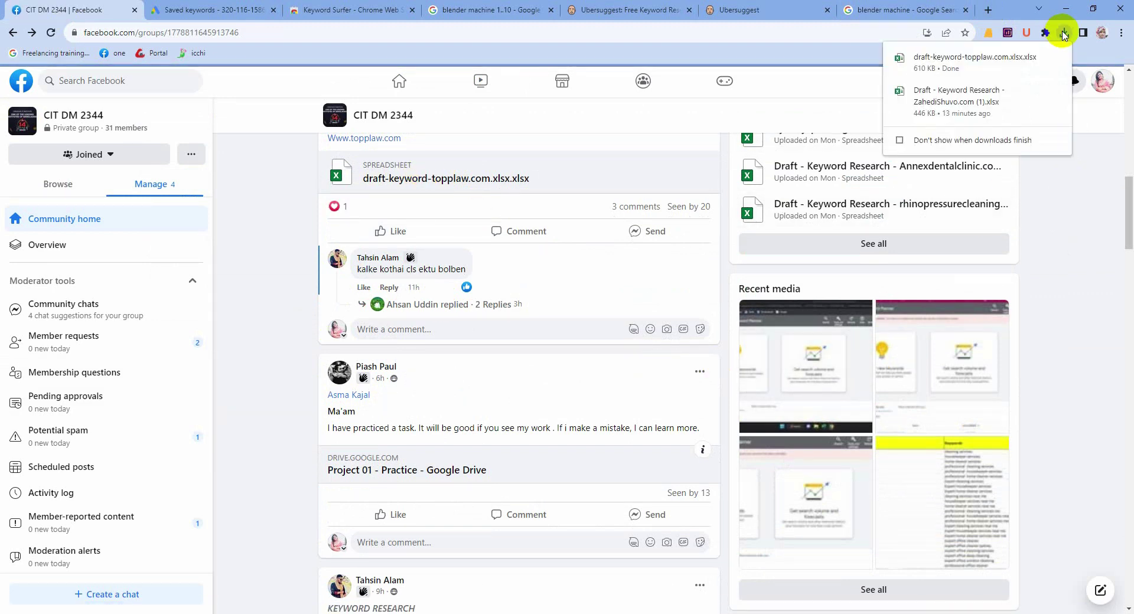
pyautogui.click(948, 57)
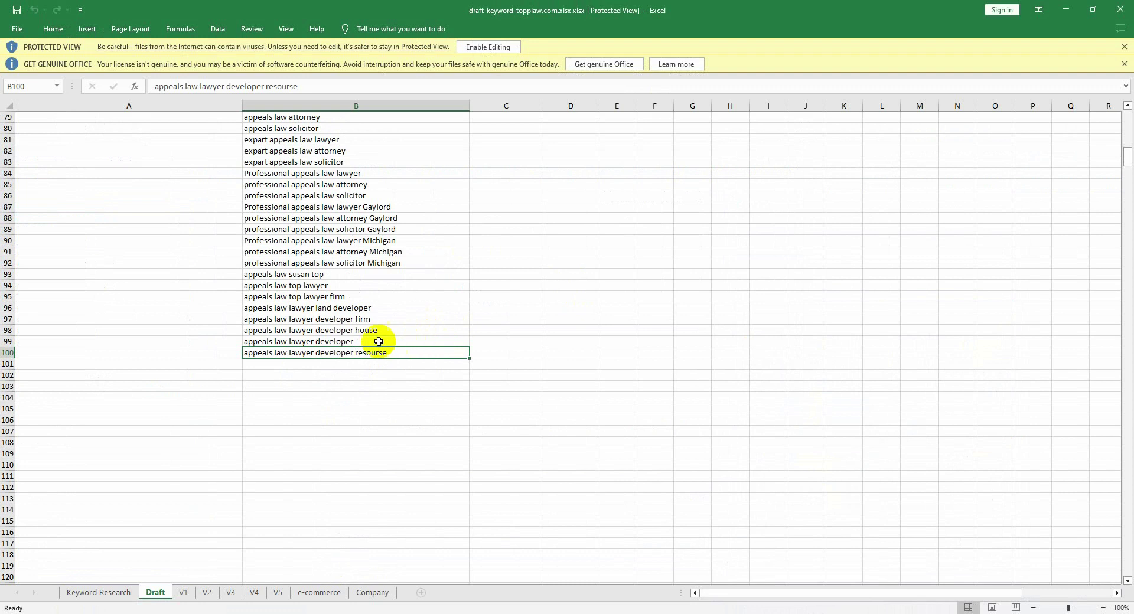
# Step: Enable editing, scroll through the topplaw Draft keyword list, then switch back to the Facebook group
pyautogui.click(481, 48)
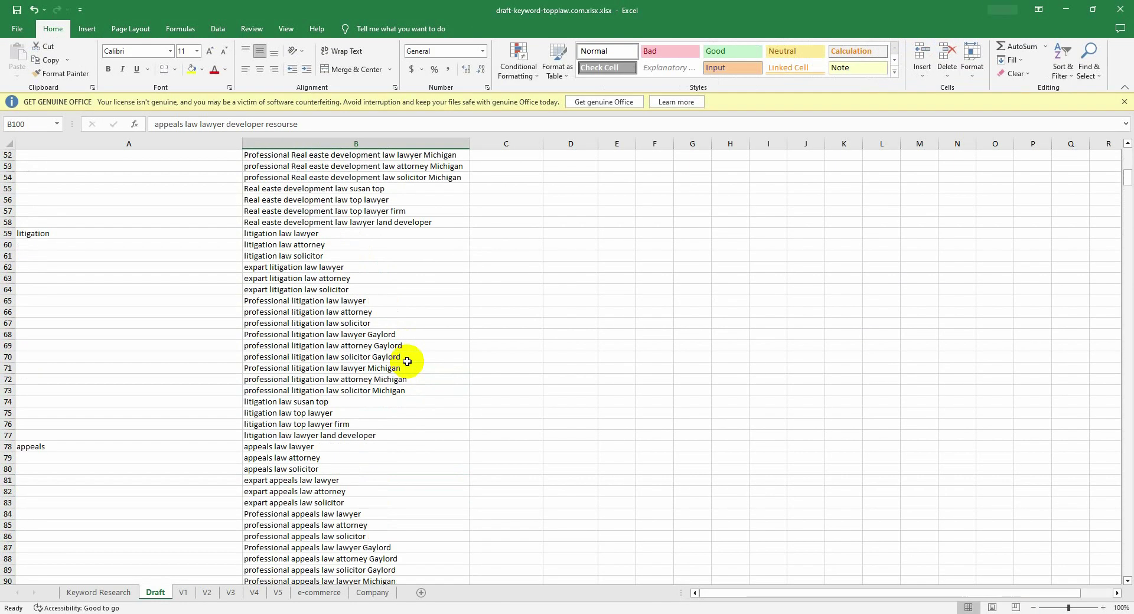
pyautogui.scroll(14, 407, 362)
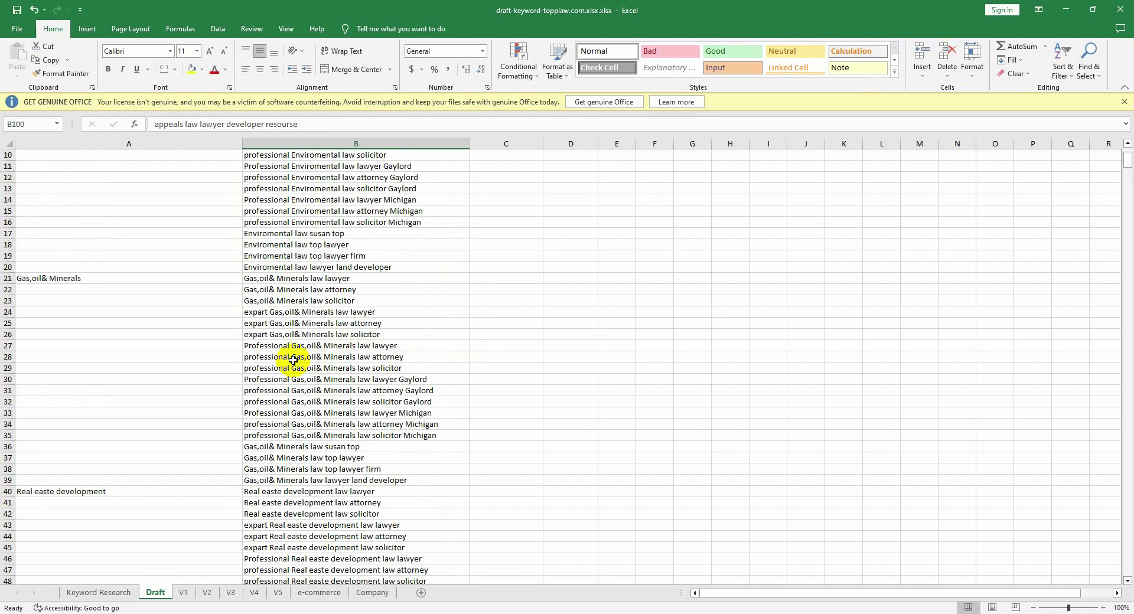
pyautogui.scroll(3, 307, 366)
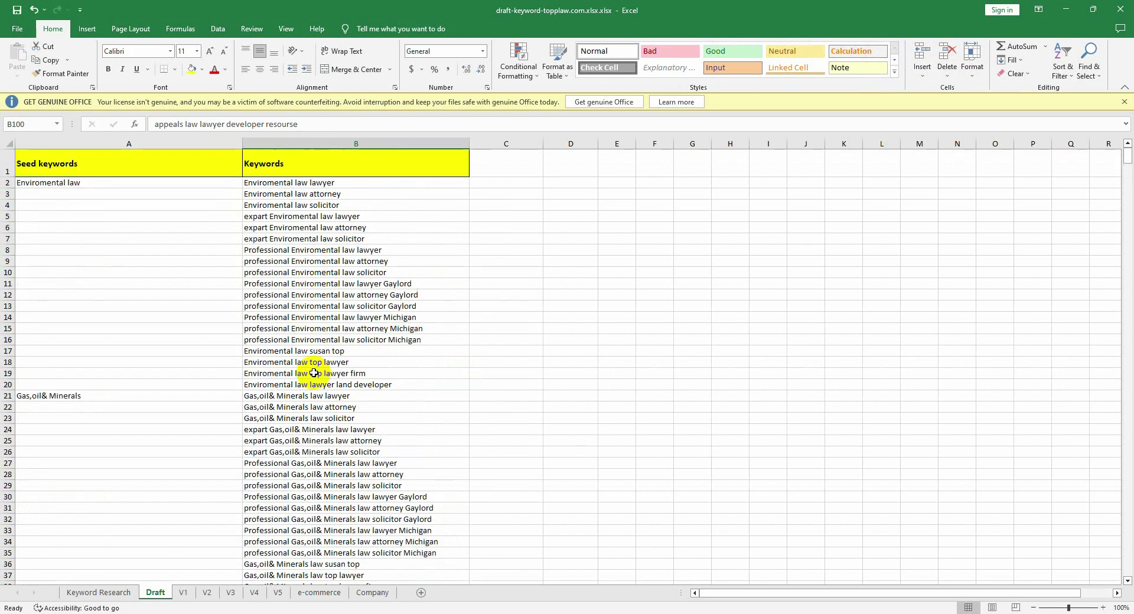
pyautogui.scroll(-3, 349, 416)
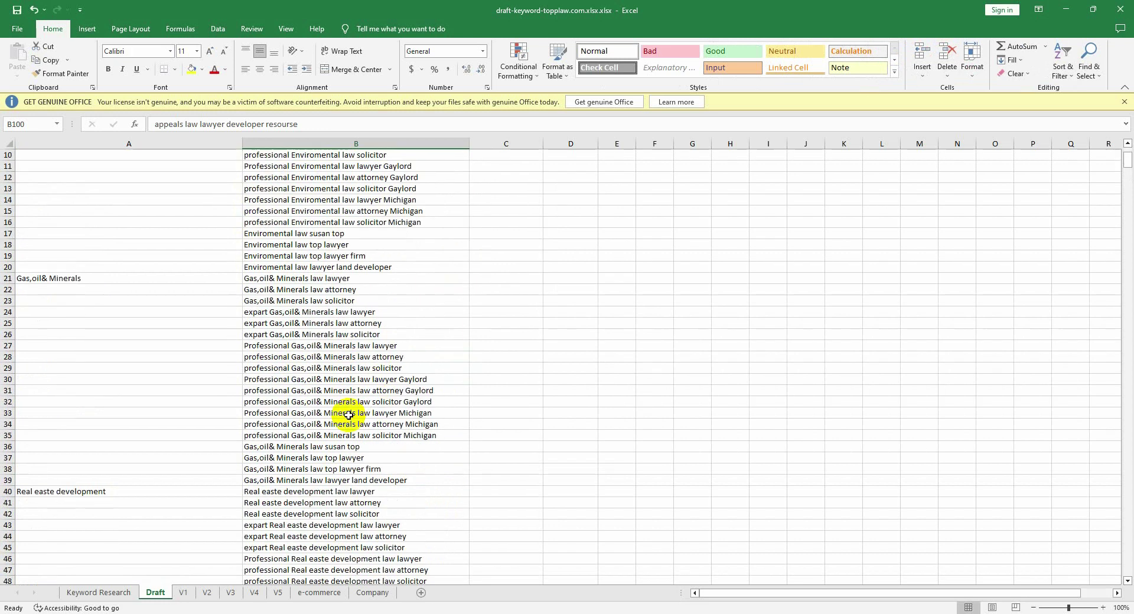
pyautogui.scroll(-3, 349, 415)
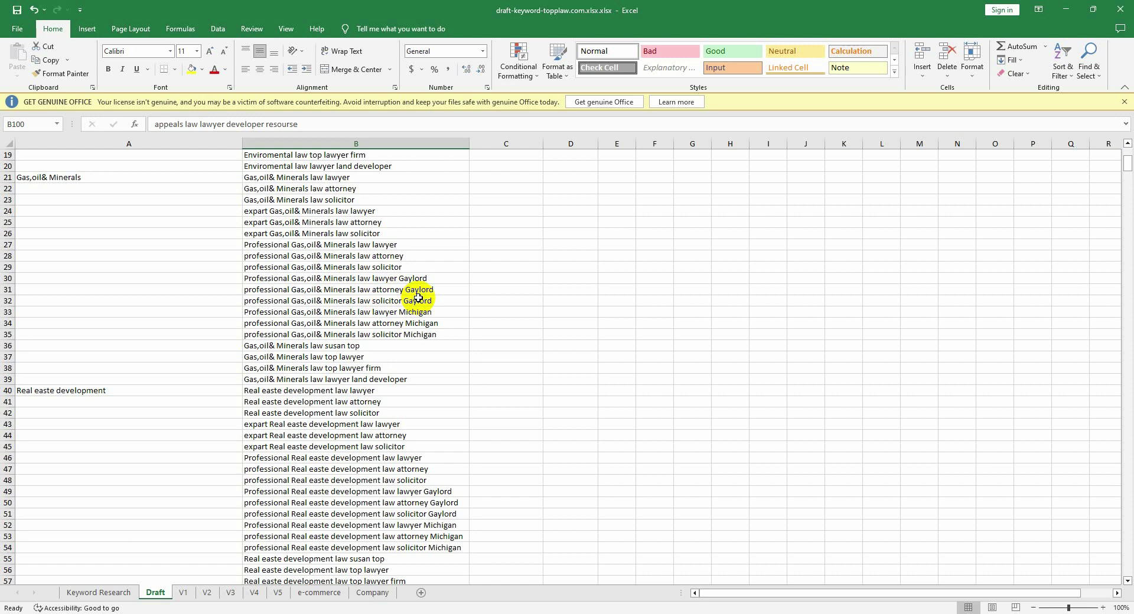
pyautogui.scroll(-2, 269, 429)
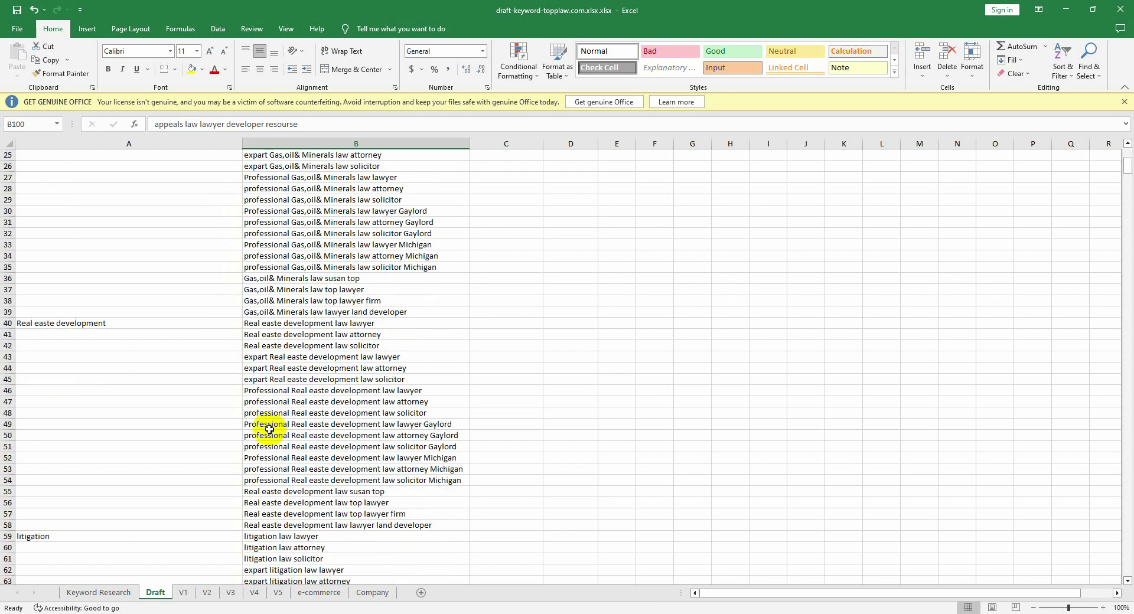
pyautogui.scroll(-6, 269, 429)
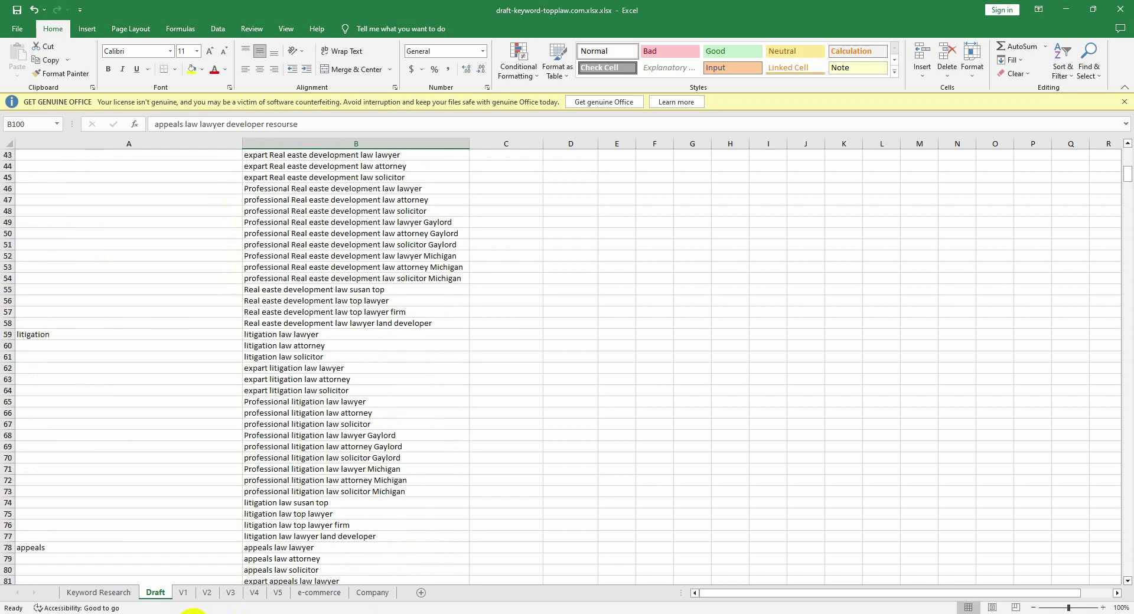
pyautogui.click(193, 612)
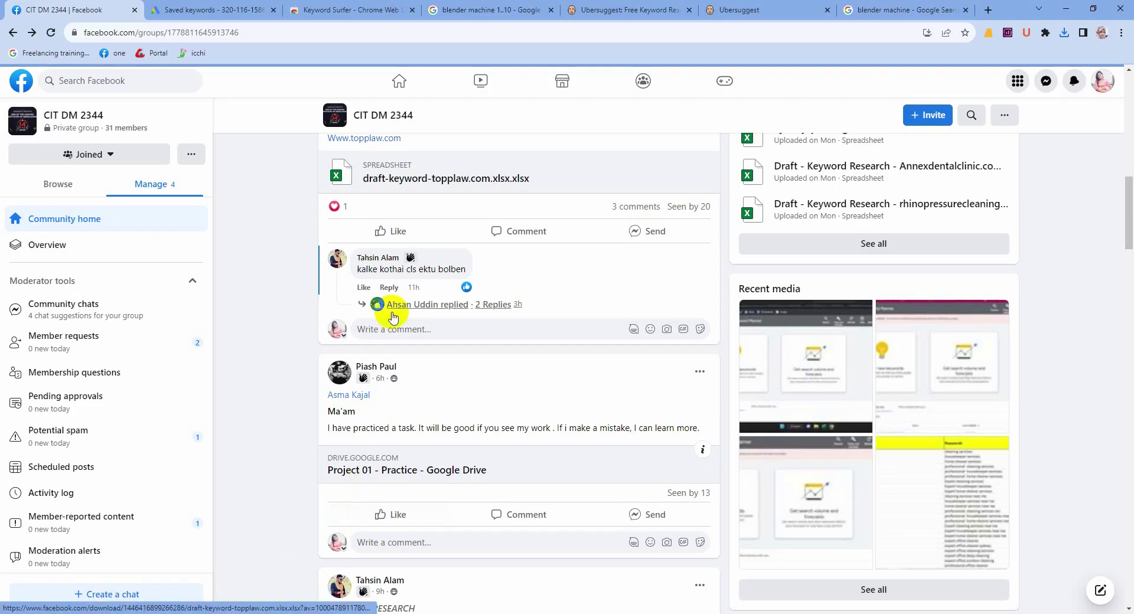
# Step: Download the Annexdentalclinic.com keyword research xlsx from the group post and open it in Excel
pyautogui.scroll(3, 394, 317)
pyautogui.moveTo(400, 293)
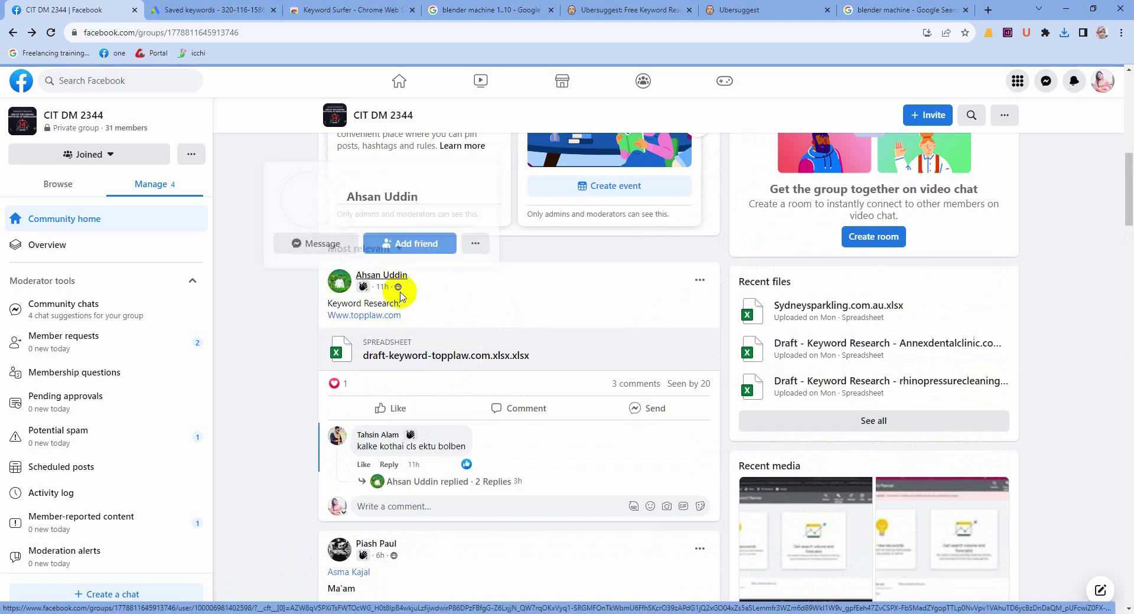
pyautogui.scroll(-3, 460, 360)
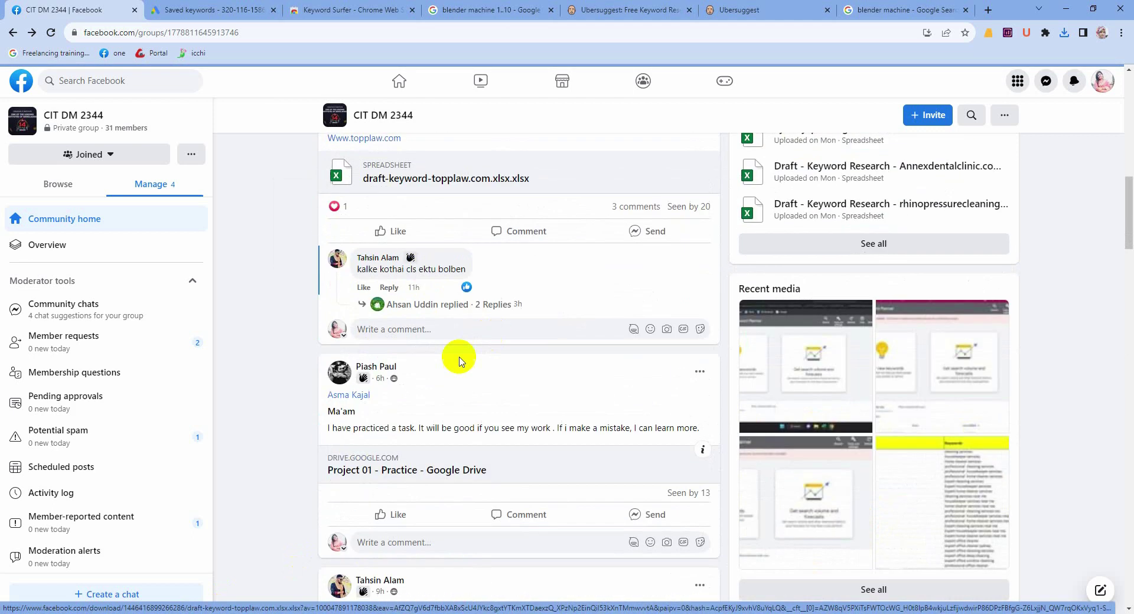
pyautogui.scroll(-4, 461, 361)
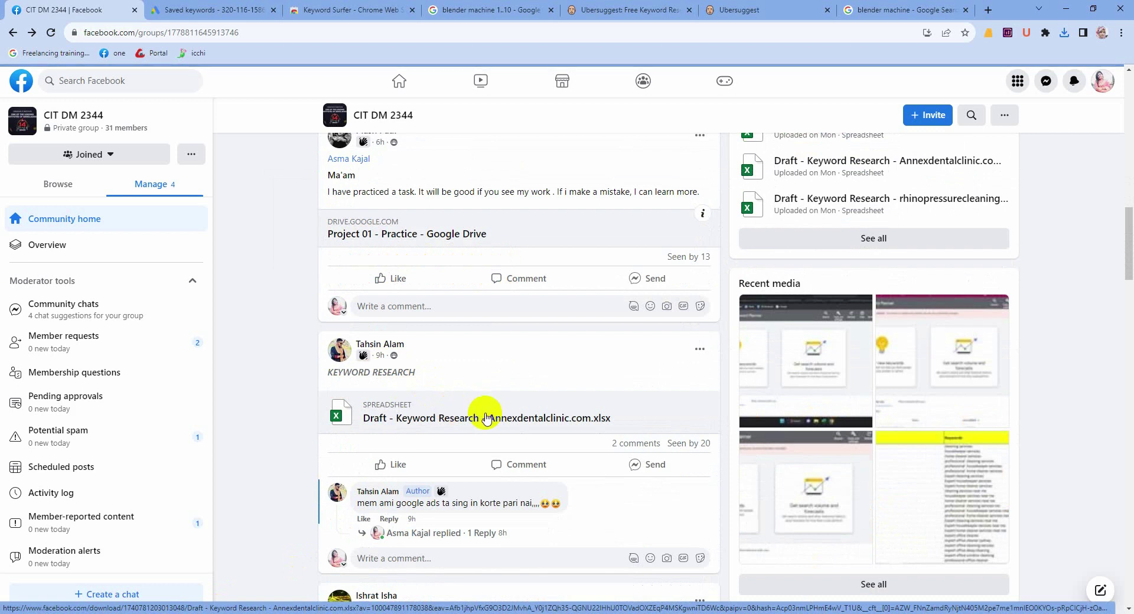
pyautogui.click(487, 419)
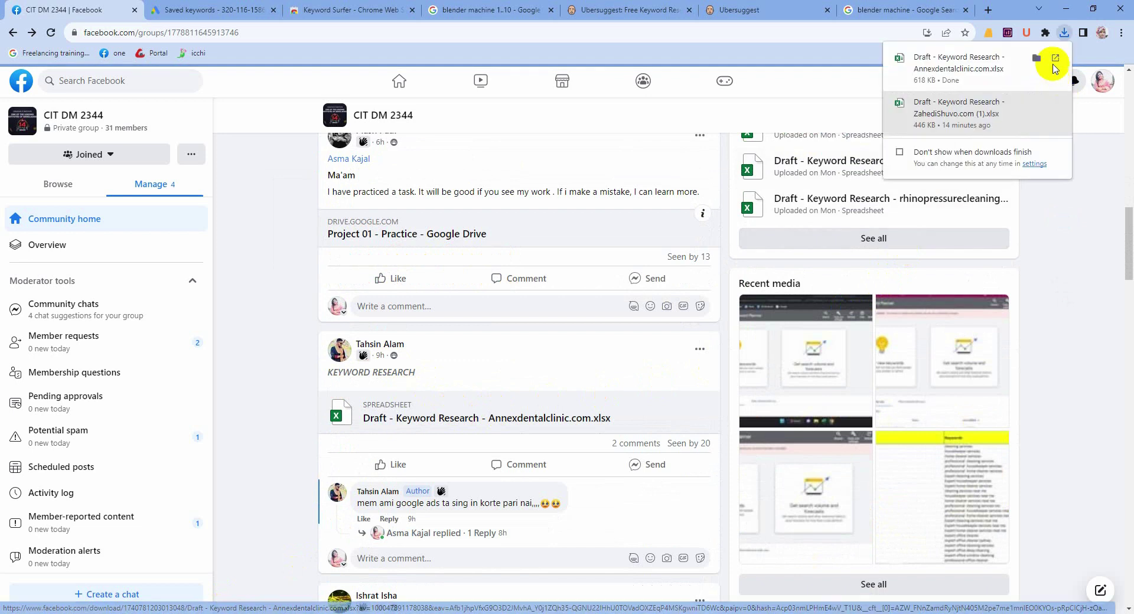
pyautogui.click(946, 61)
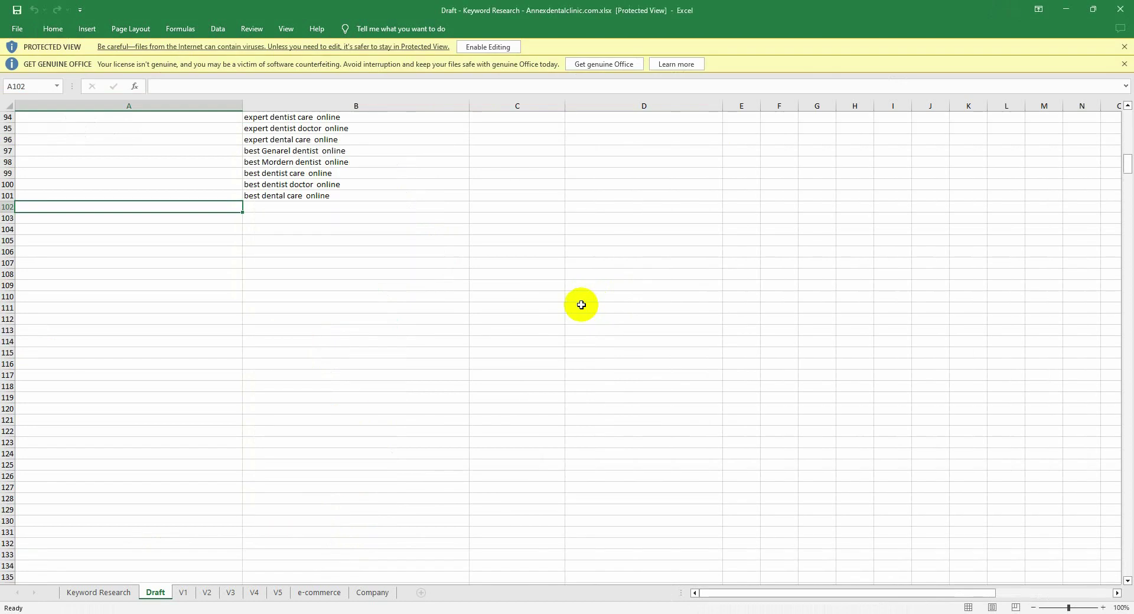
pyautogui.scroll(20, 452, 330)
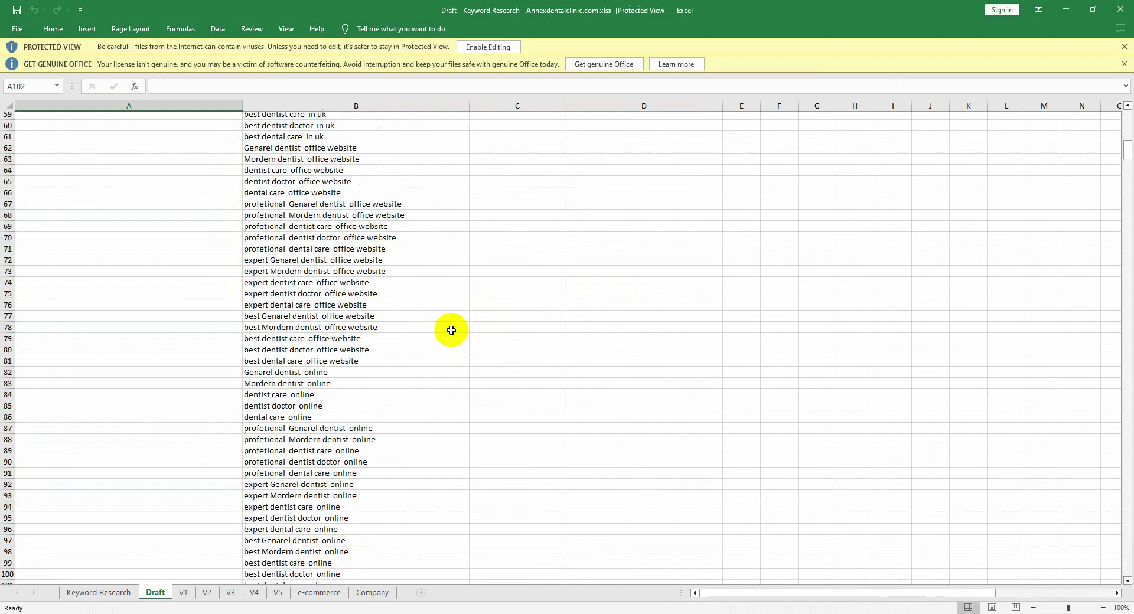
pyautogui.scroll(3, 452, 331)
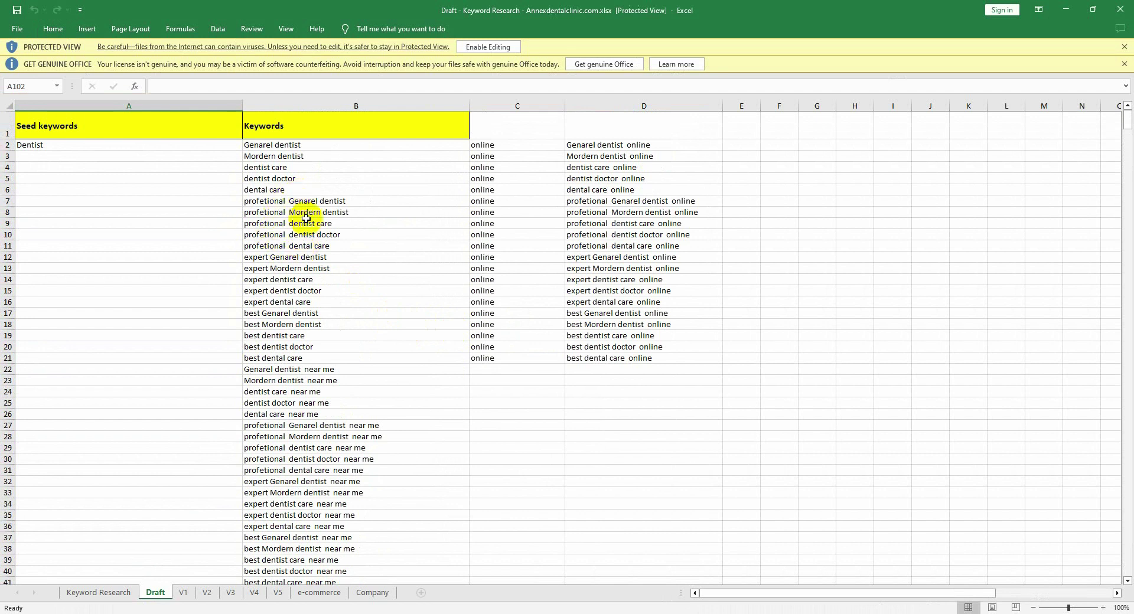
pyautogui.scroll(-10, 299, 242)
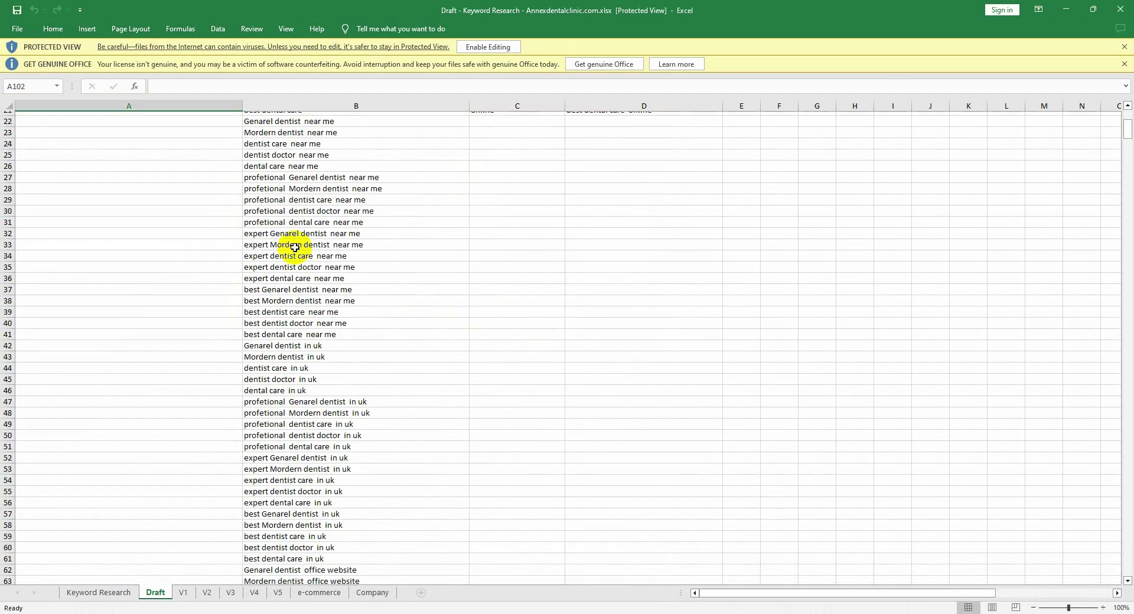
pyautogui.scroll(10, 295, 248)
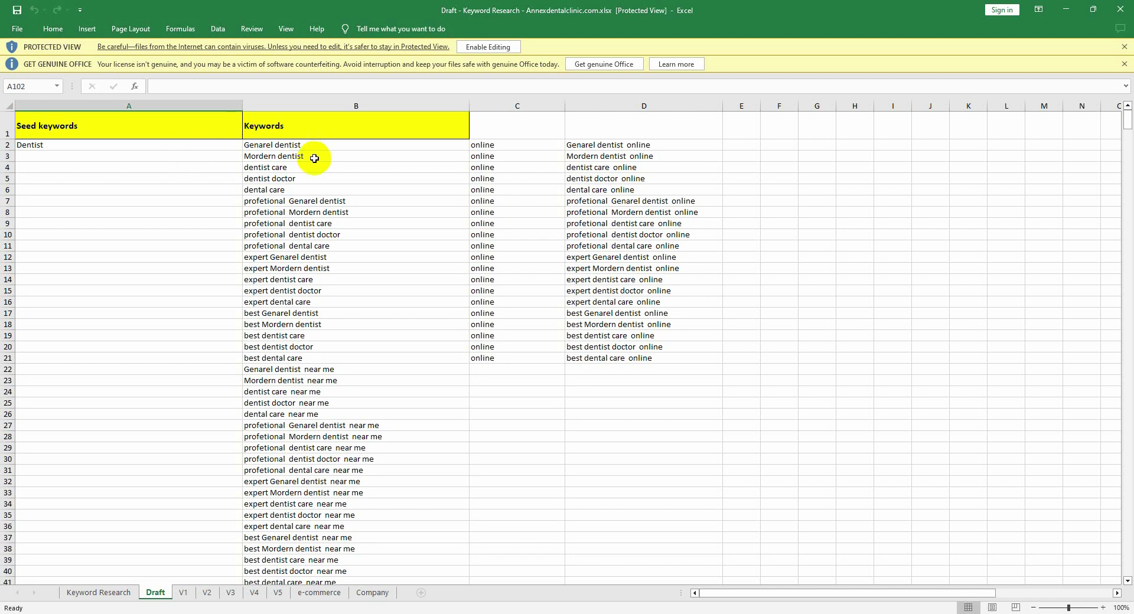
pyautogui.scroll(-8, 330, 236)
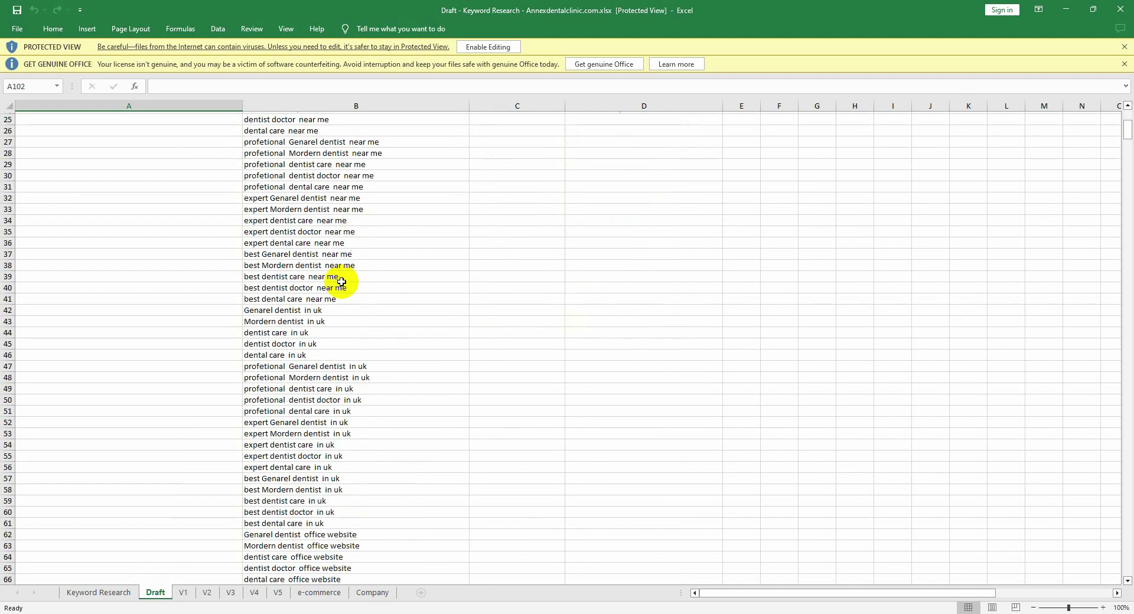
pyautogui.scroll(-10, 348, 283)
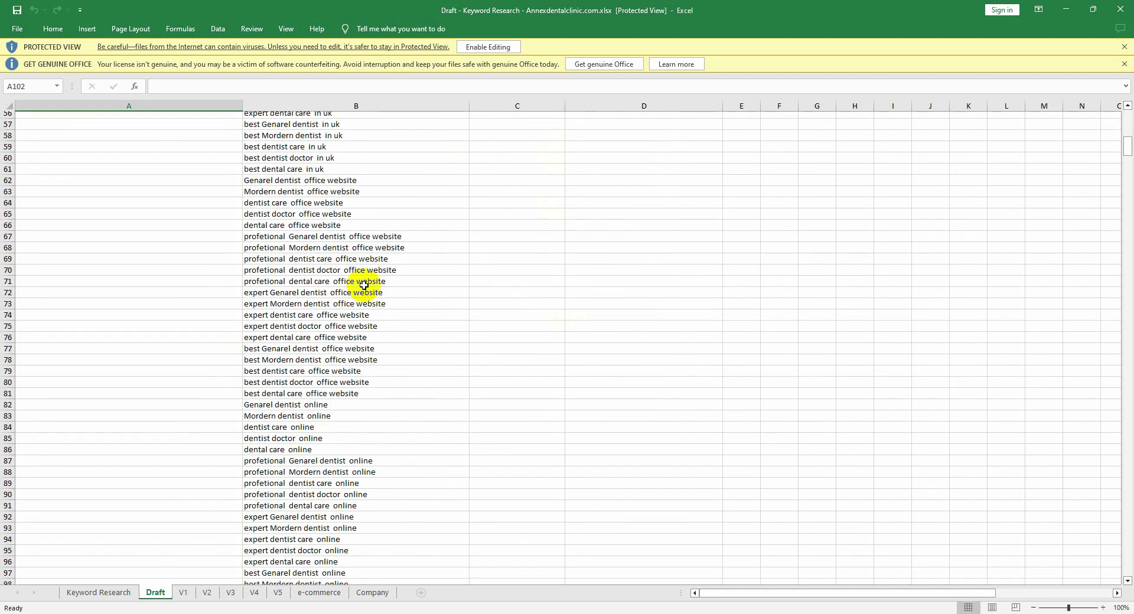
pyautogui.scroll(-4, 365, 285)
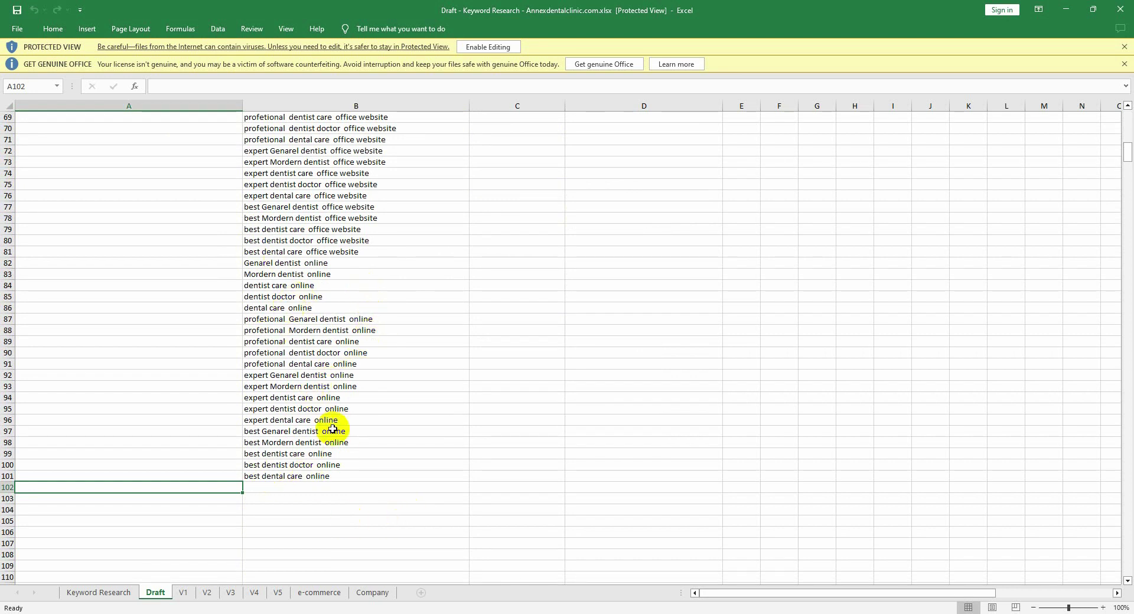
pyautogui.scroll(20, 333, 430)
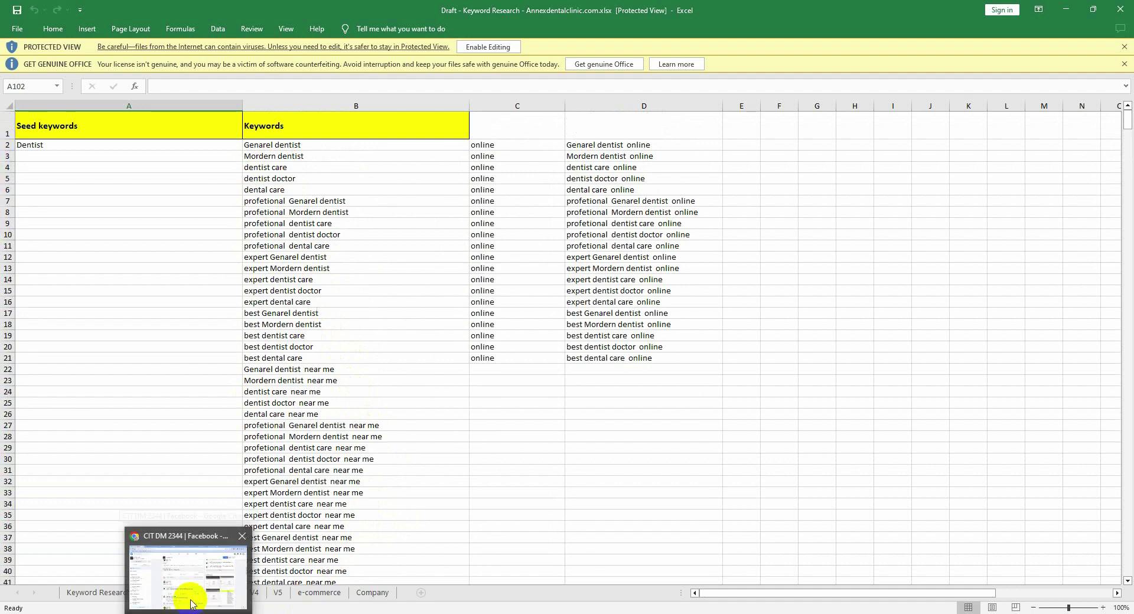
pyautogui.click(189, 599)
pyautogui.scroll(-3, 381, 422)
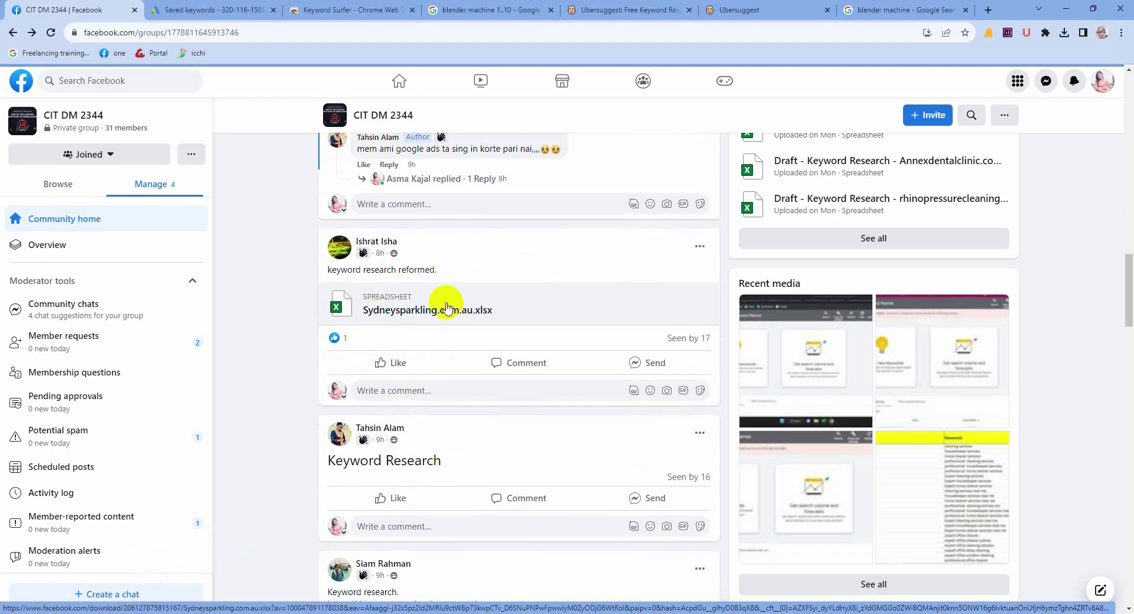
pyautogui.click(411, 313)
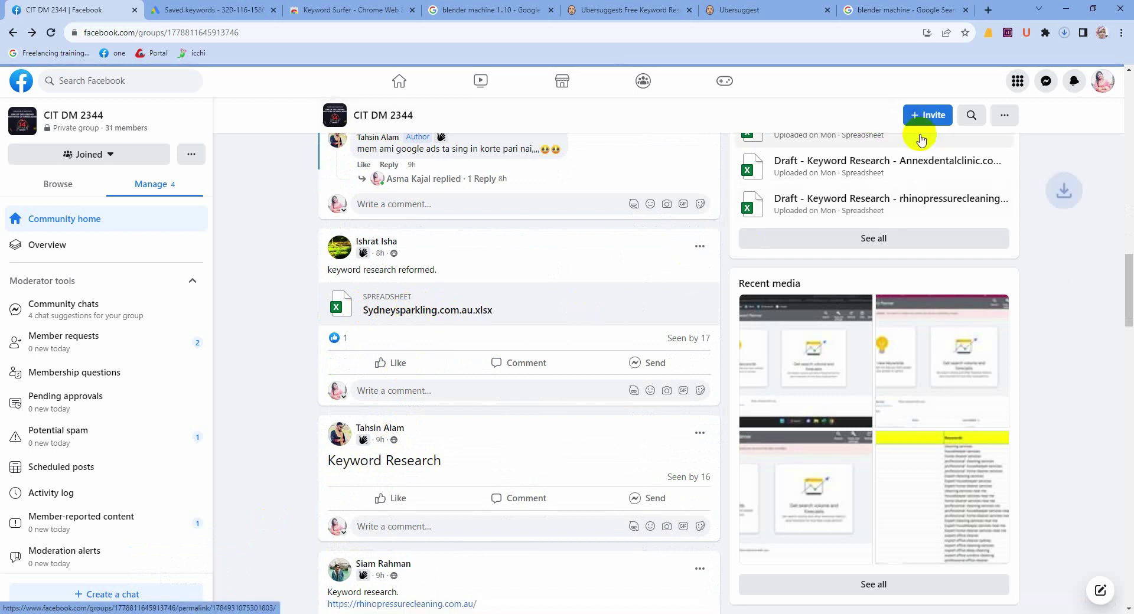
pyautogui.click(1064, 32)
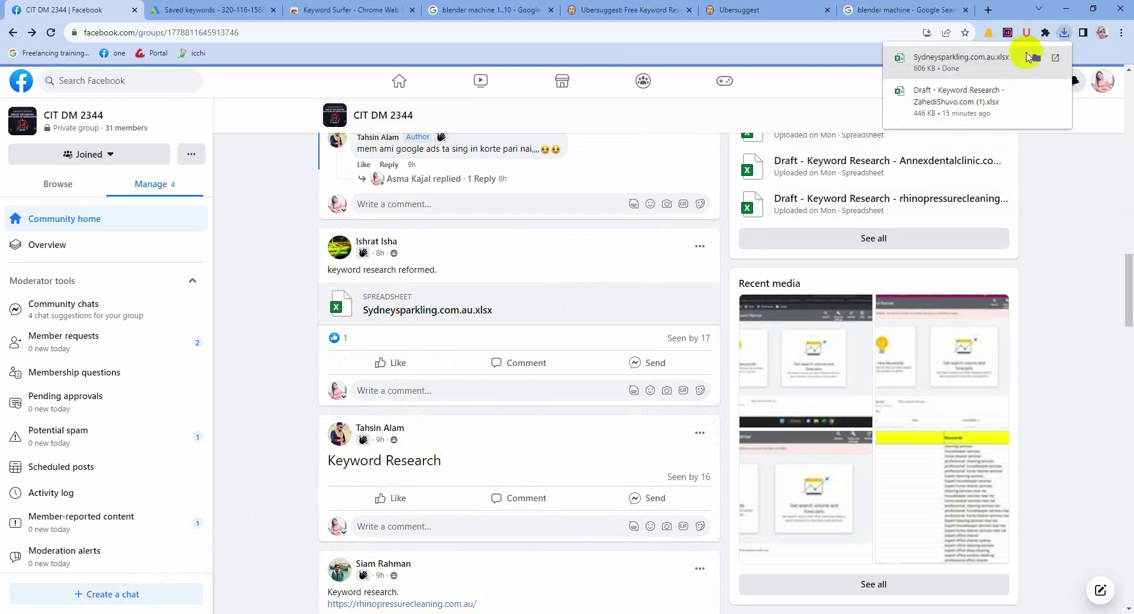
pyautogui.click(956, 69)
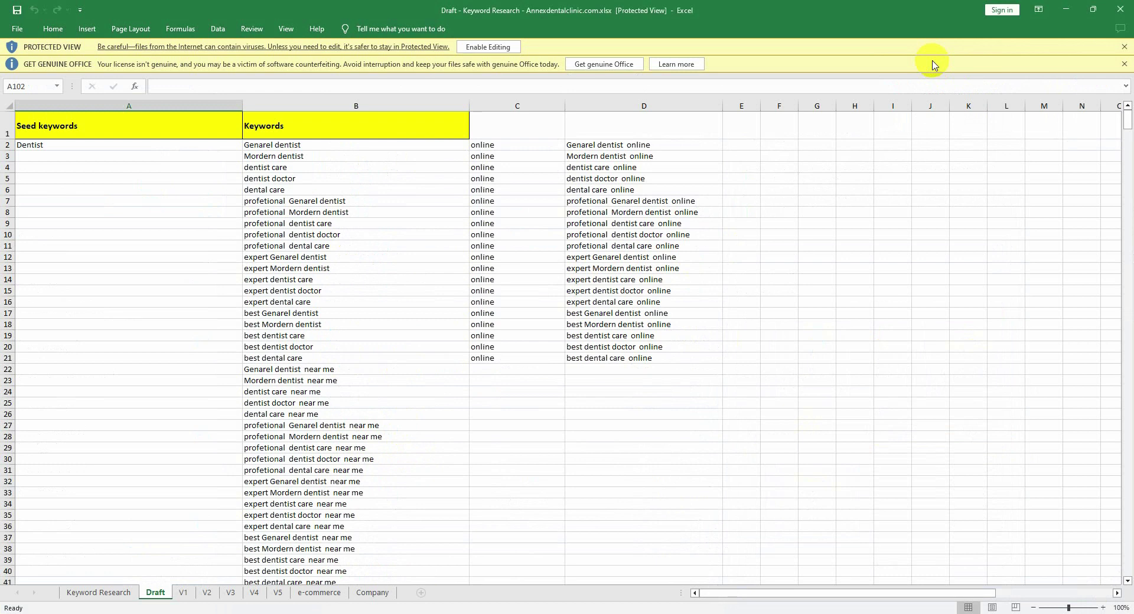
pyautogui.click(483, 47)
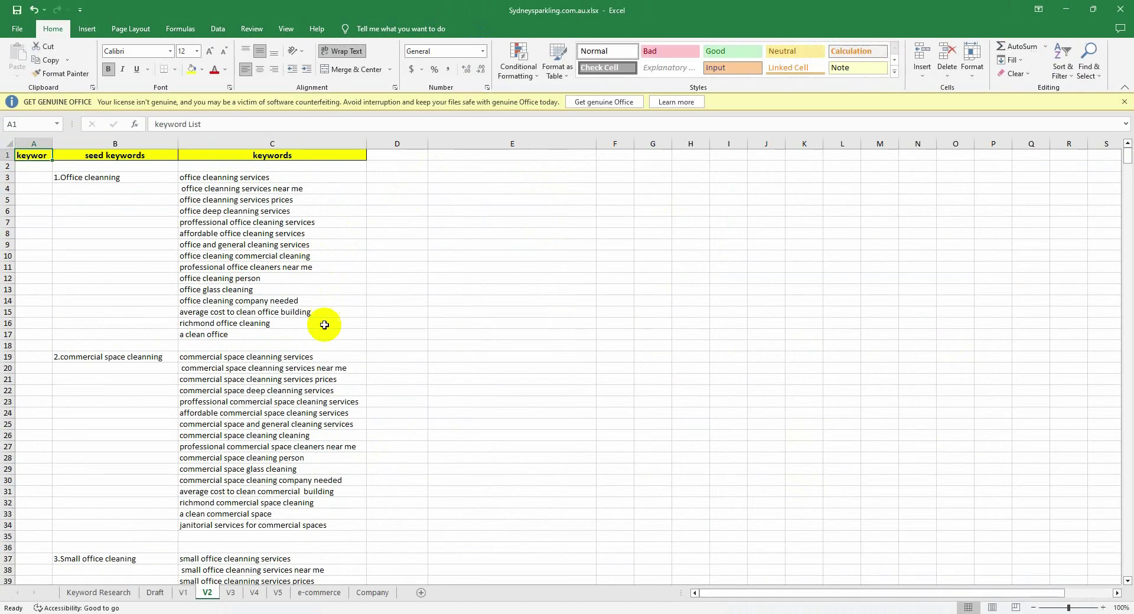
pyautogui.scroll(-7, 291, 366)
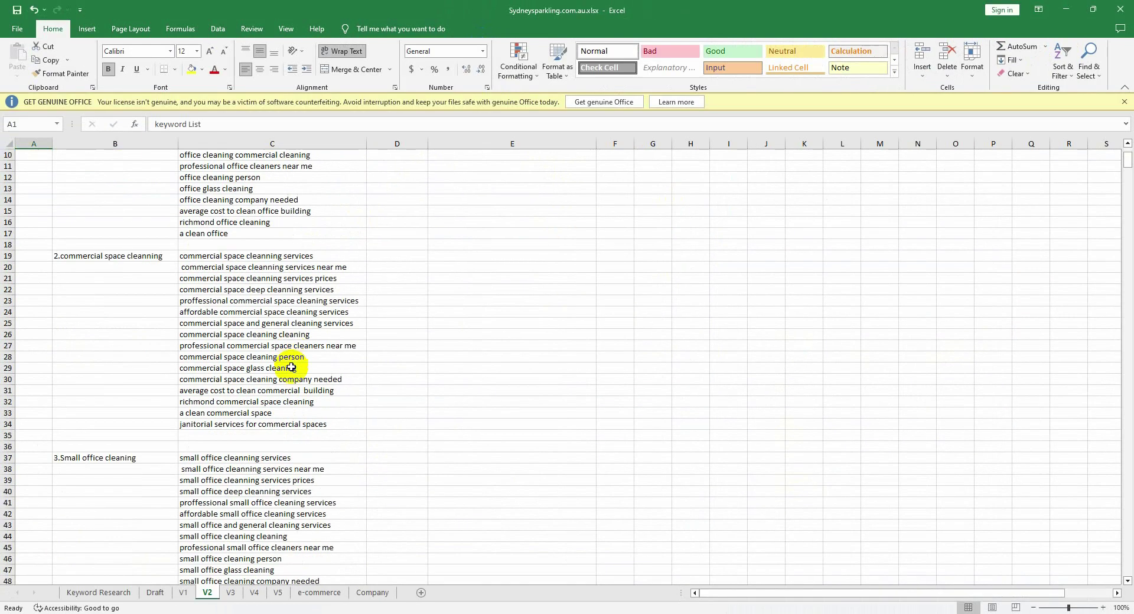
pyautogui.scroll(-7, 291, 371)
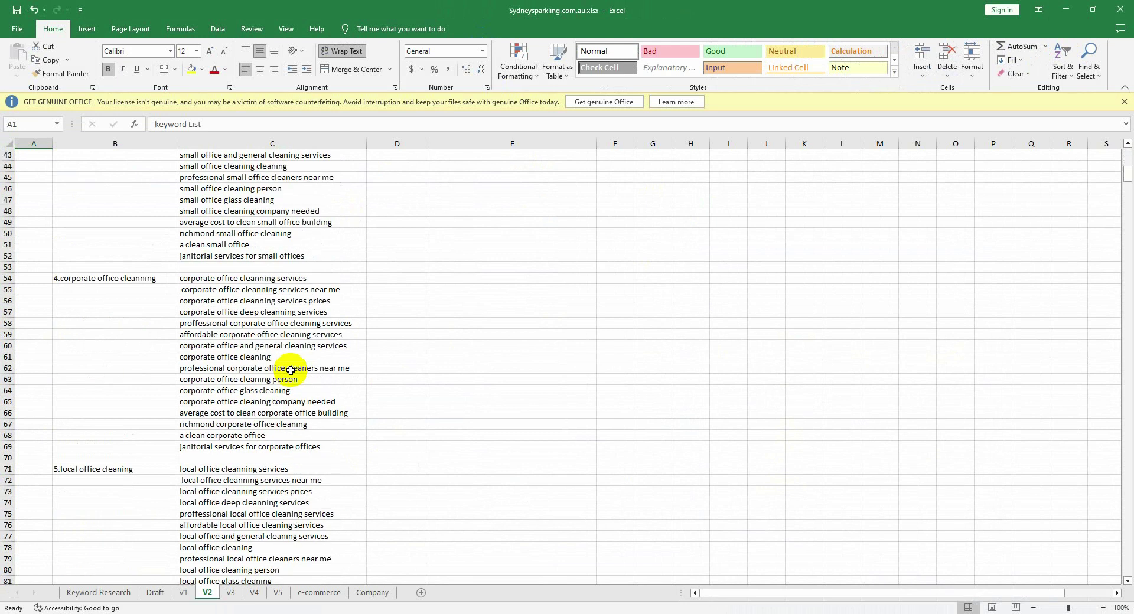
pyautogui.scroll(-12, 290, 370)
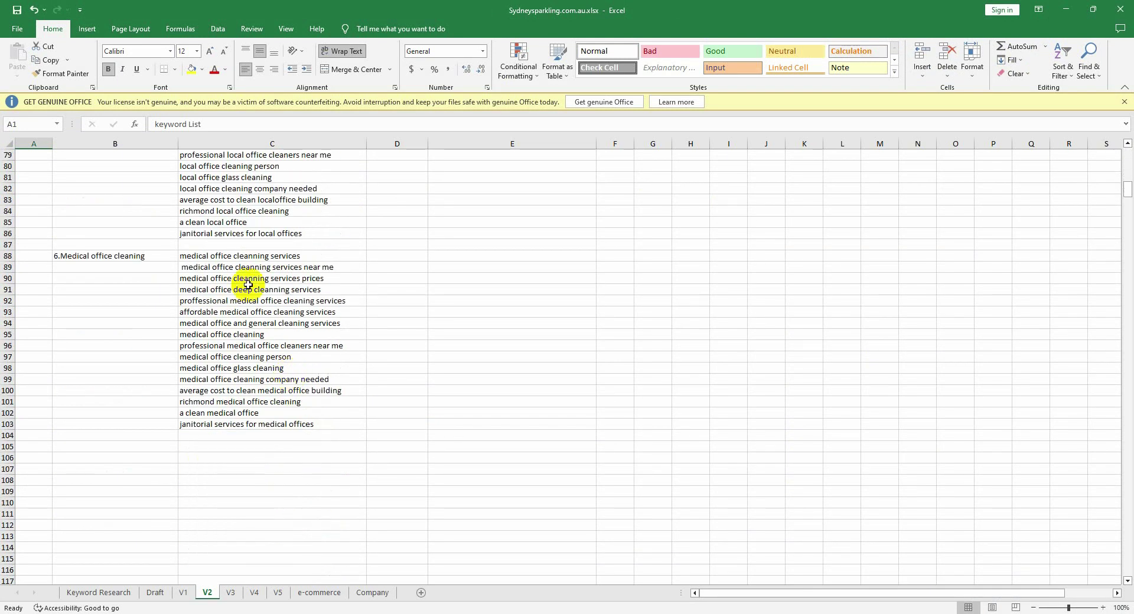
pyautogui.scroll(4, 277, 372)
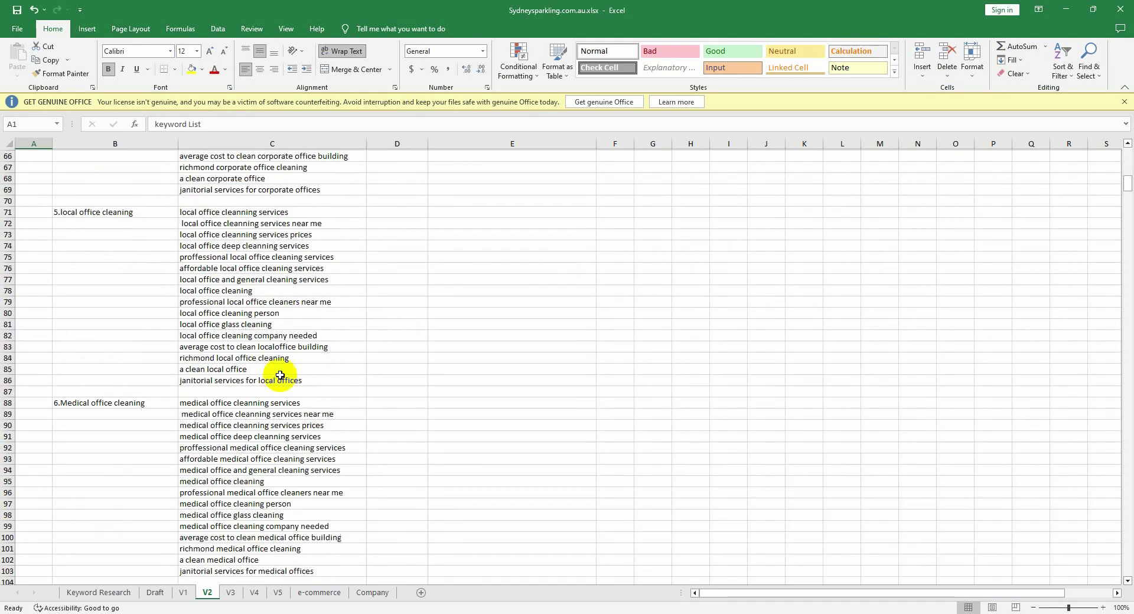
pyautogui.scroll(16, 280, 375)
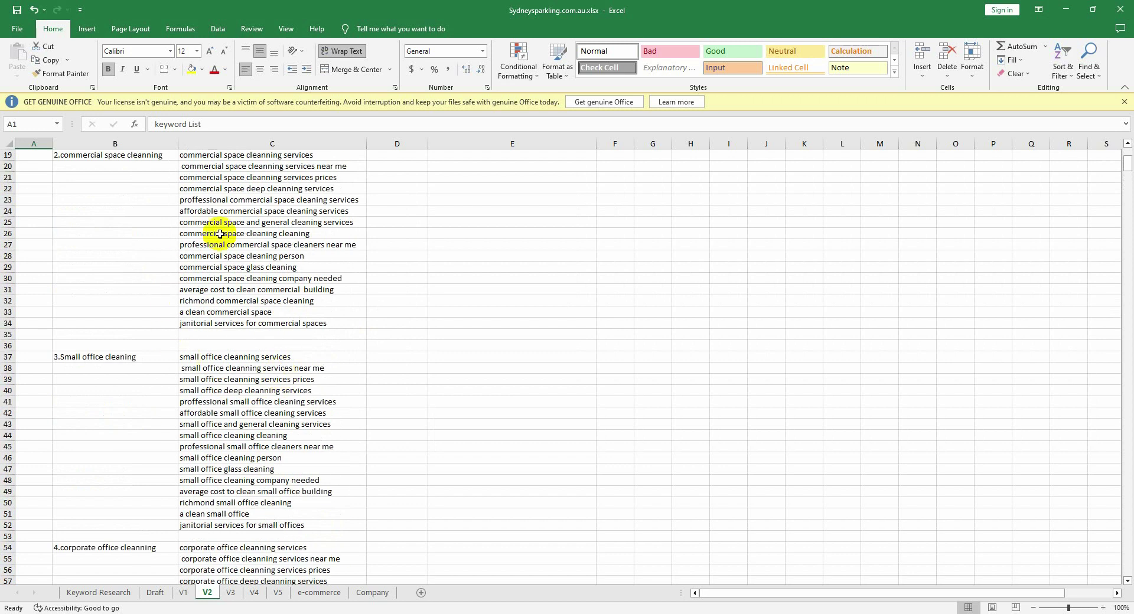
pyautogui.scroll(6, 219, 234)
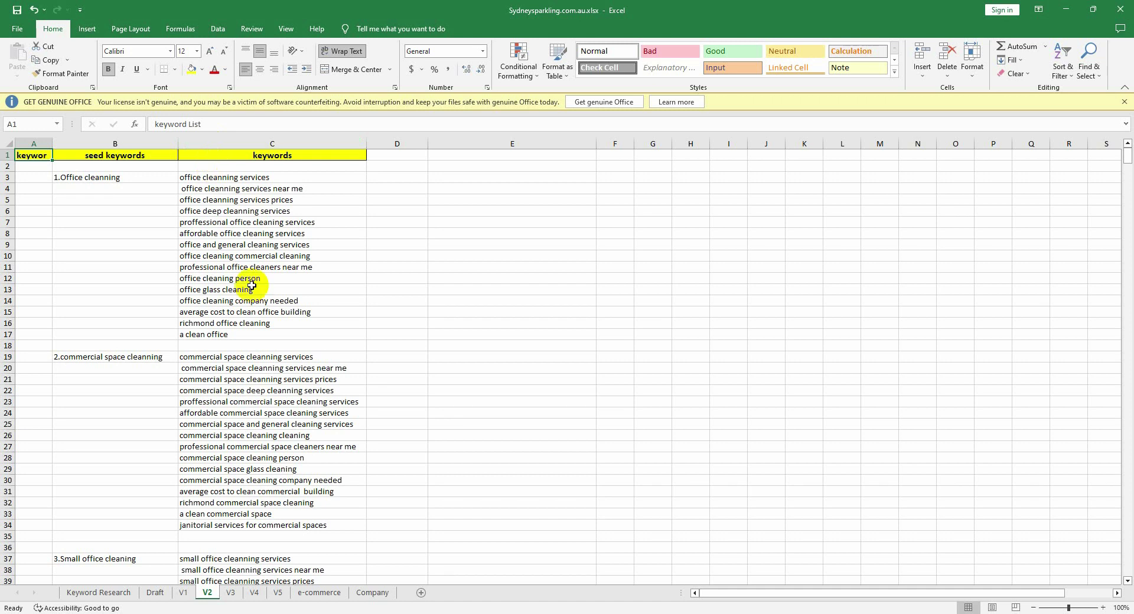
pyautogui.scroll(-3, 253, 286)
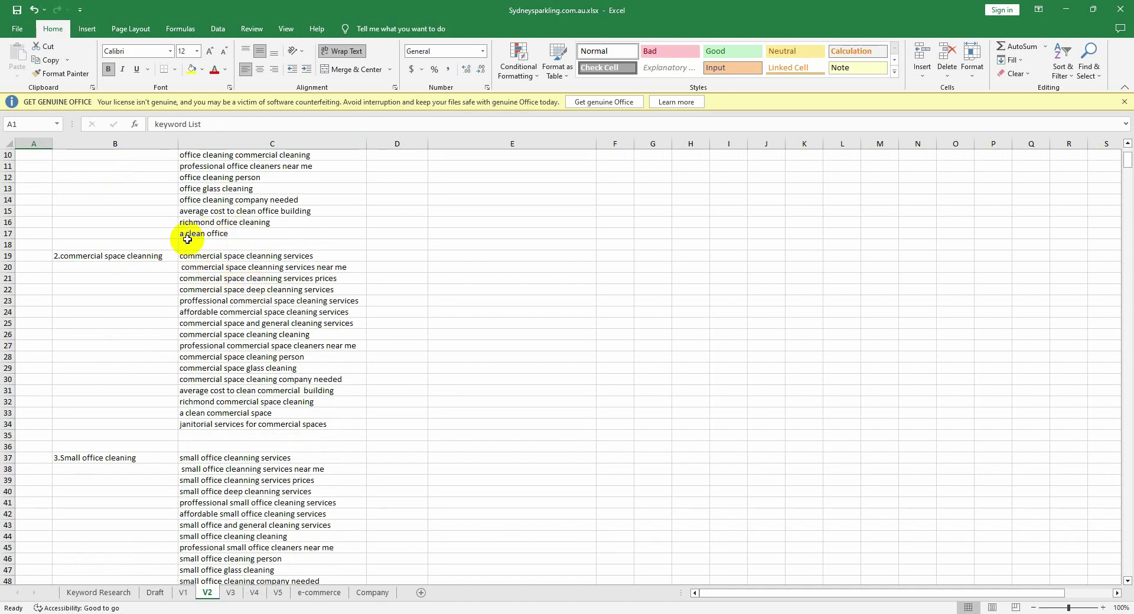
pyautogui.scroll(-2, 188, 240)
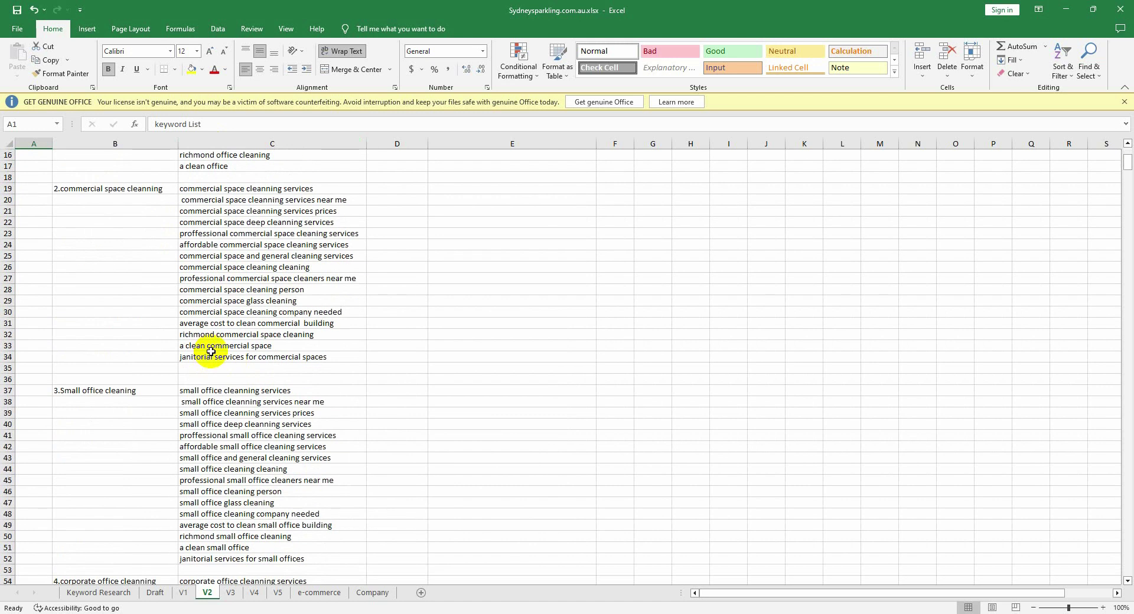
pyautogui.scroll(-19, 211, 352)
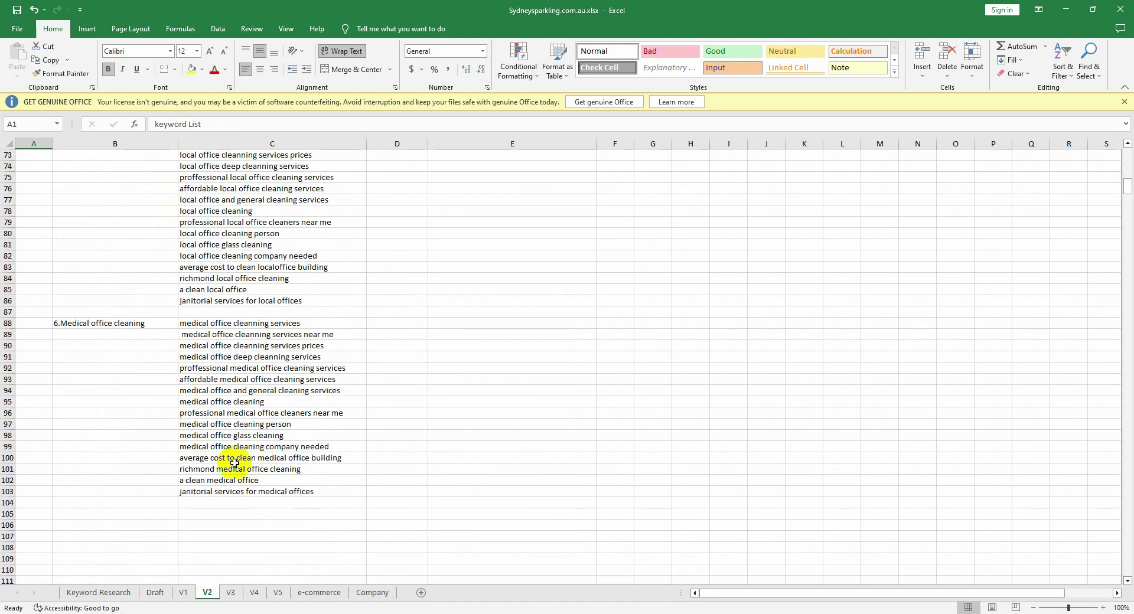
pyautogui.scroll(13, 234, 463)
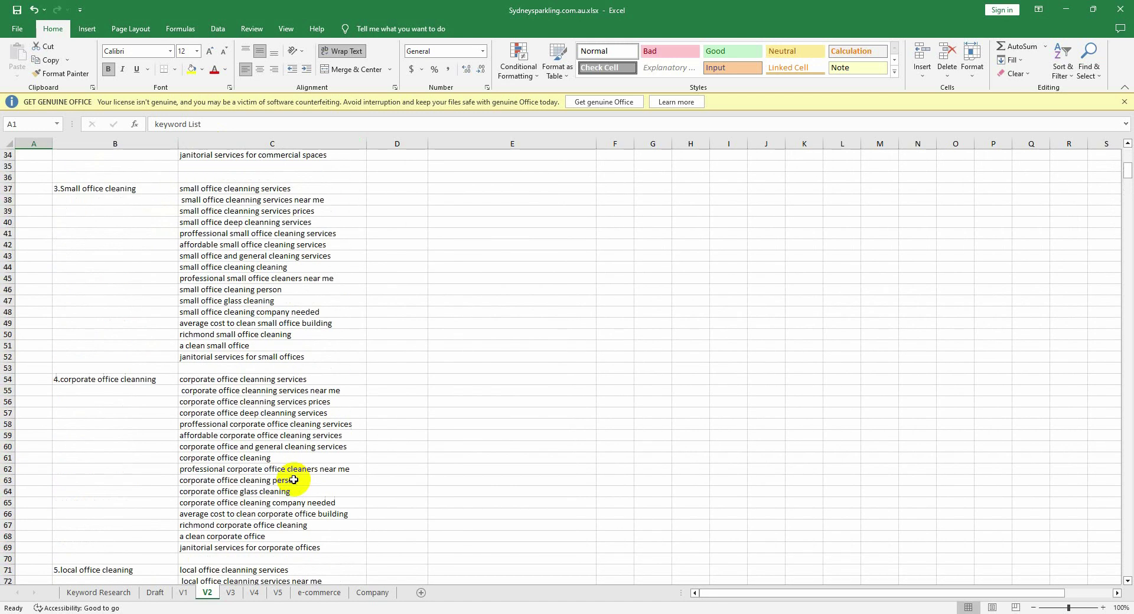
pyautogui.scroll(10, 294, 480)
pyautogui.scroll(1, 288, 426)
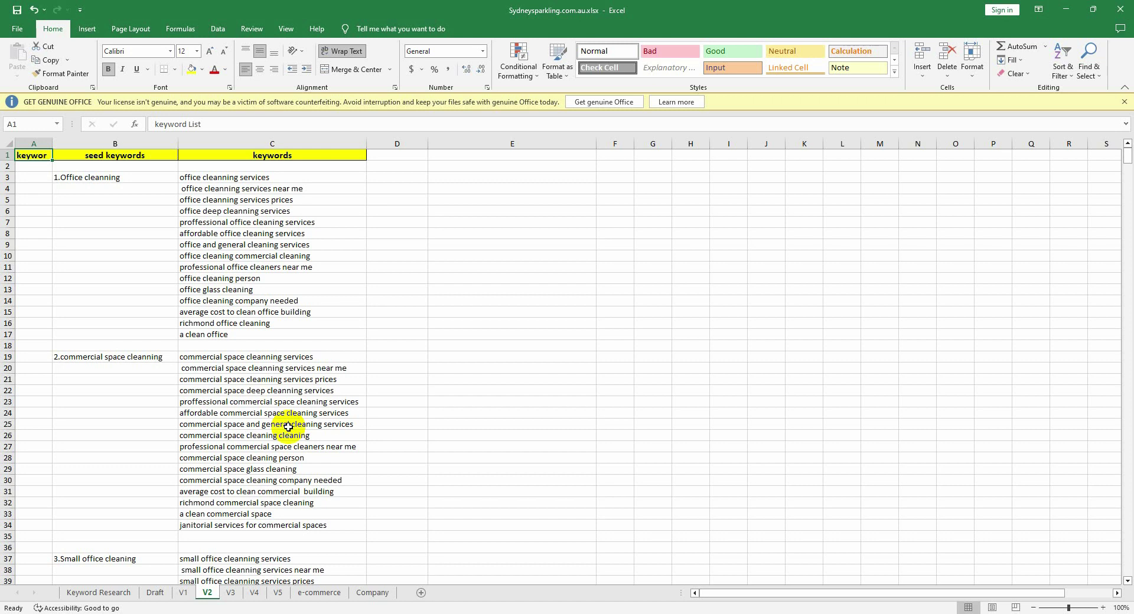
# Step: On the Keyword Research sheet, widen column C so its monthly-search header fits
pyautogui.click(99, 592)
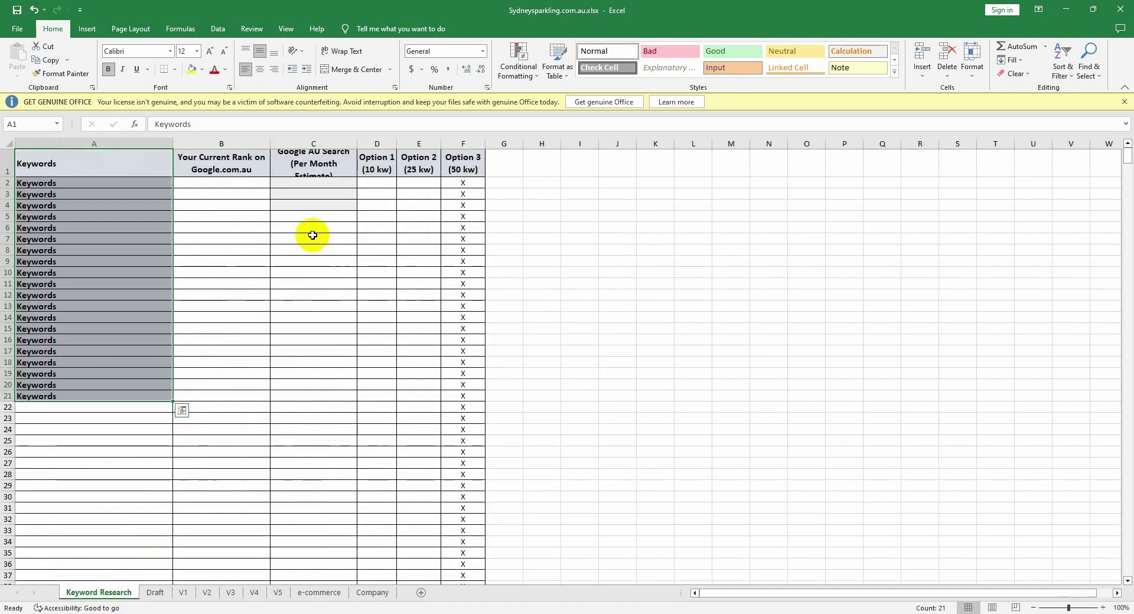
pyautogui.click(335, 373)
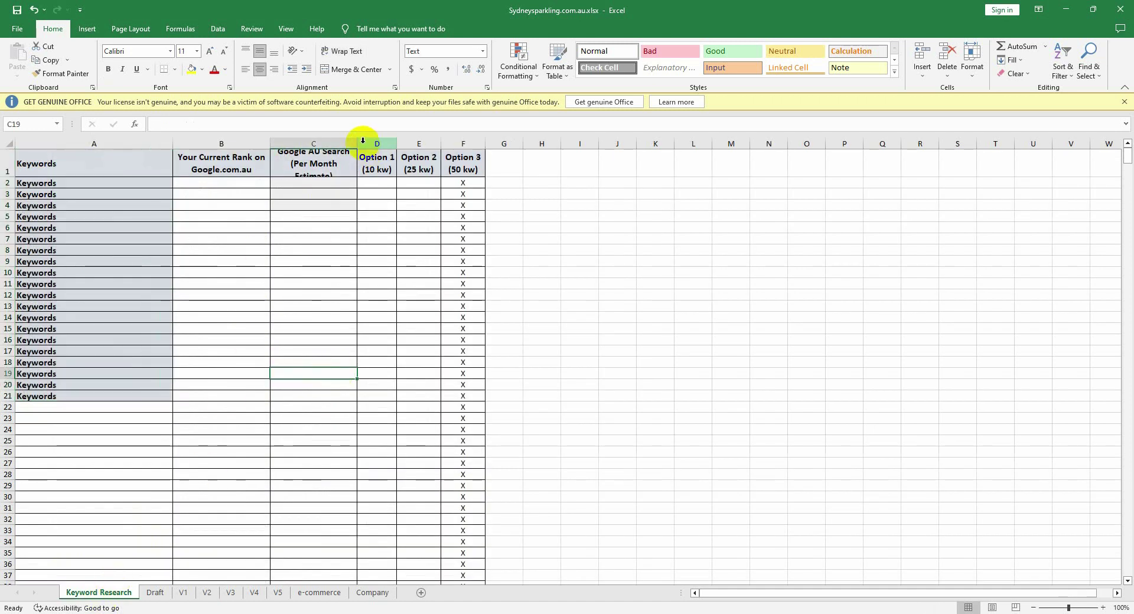
pyautogui.moveTo(355, 143); pyautogui.dragTo(412, 144)
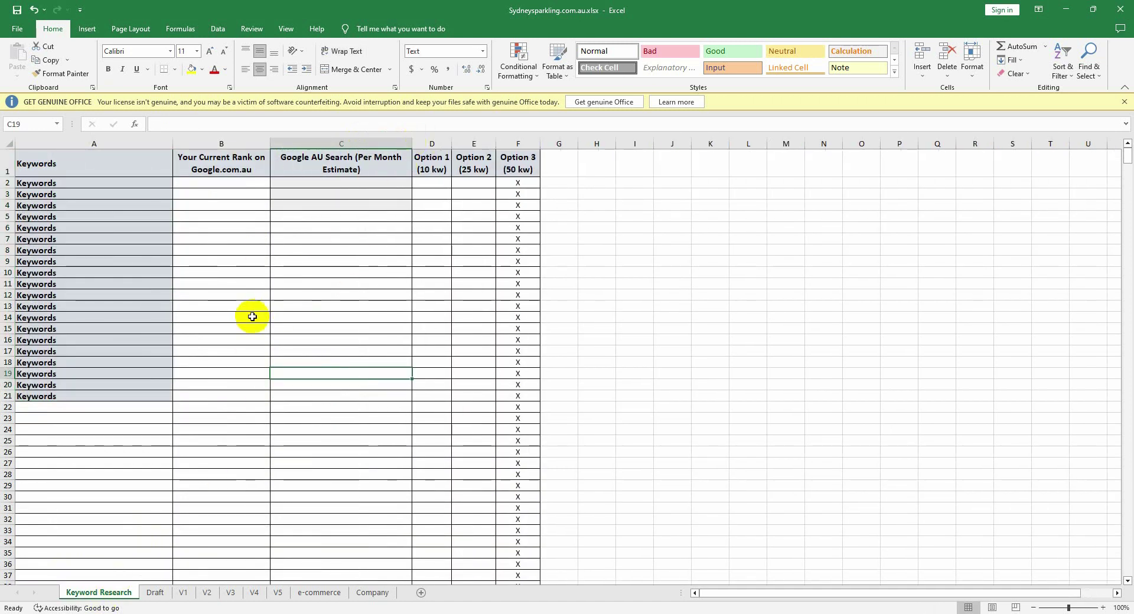
# Step: Fill cells A2 through A21 with the text 'Keywords' using Ctrl+Enter
pyautogui.click(113, 196)
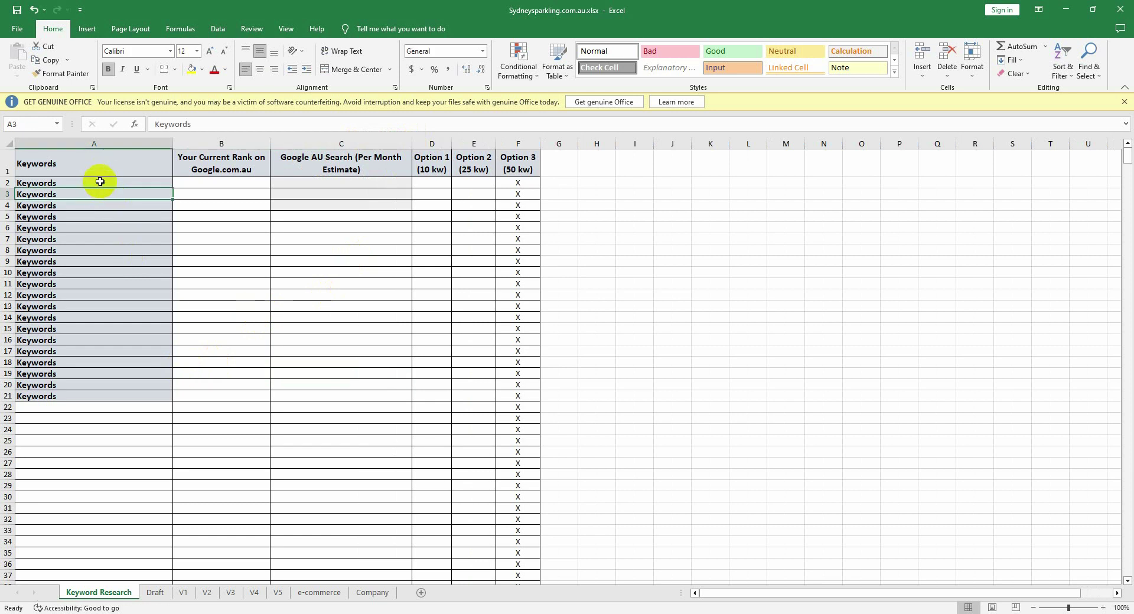
pyautogui.click(100, 181)
pyautogui.press('F2')
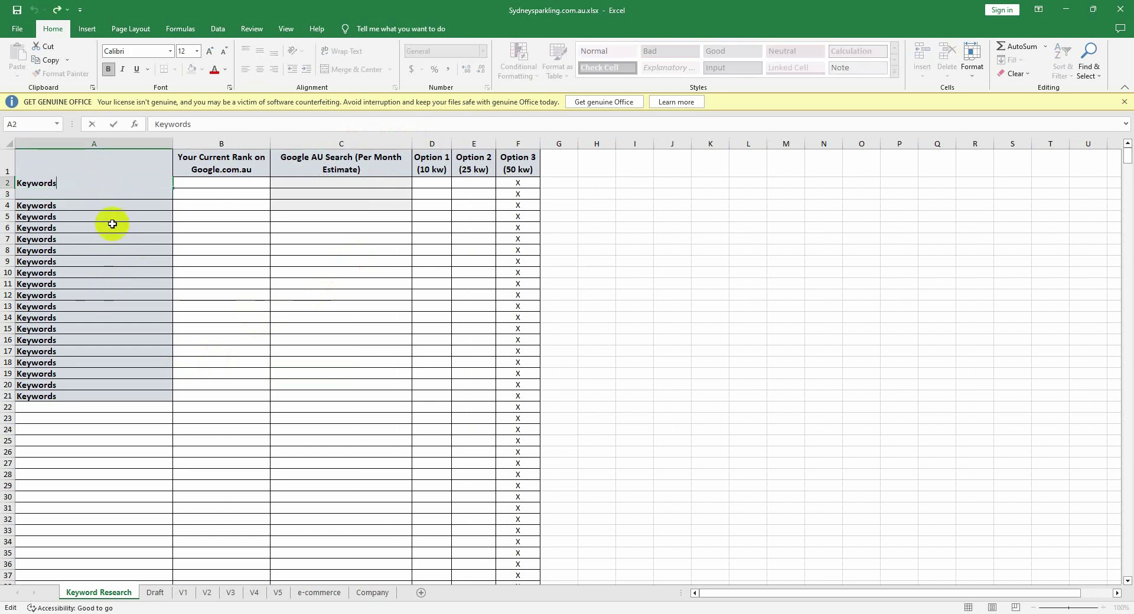
pyautogui.click(219, 239)
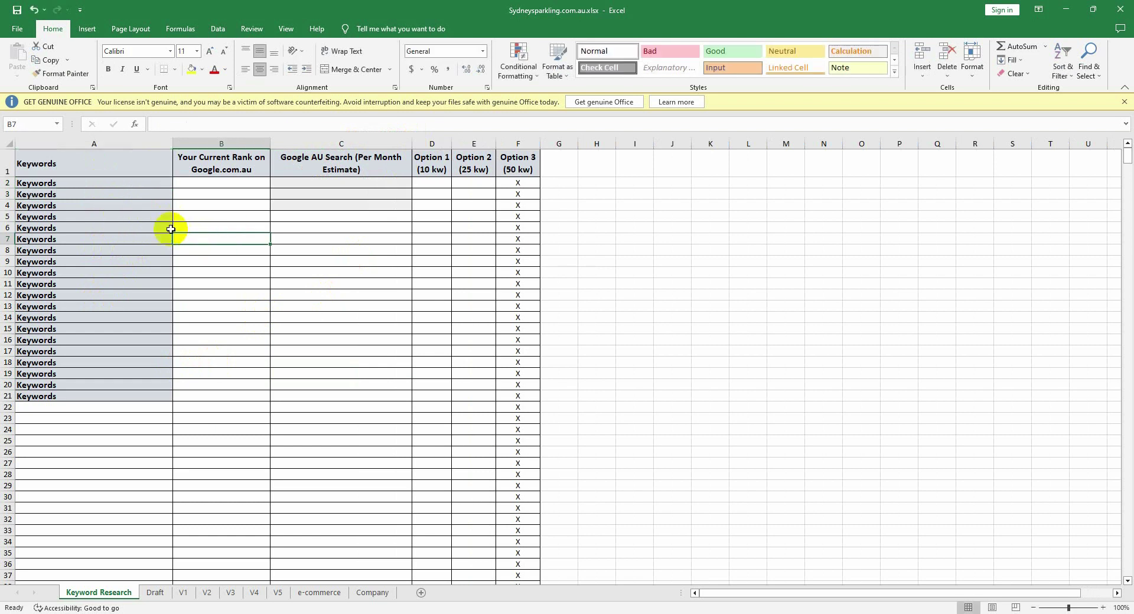
pyautogui.click(86, 184)
pyautogui.moveTo(87, 184); pyautogui.dragTo(88, 395)
pyautogui.press('BackSpace')
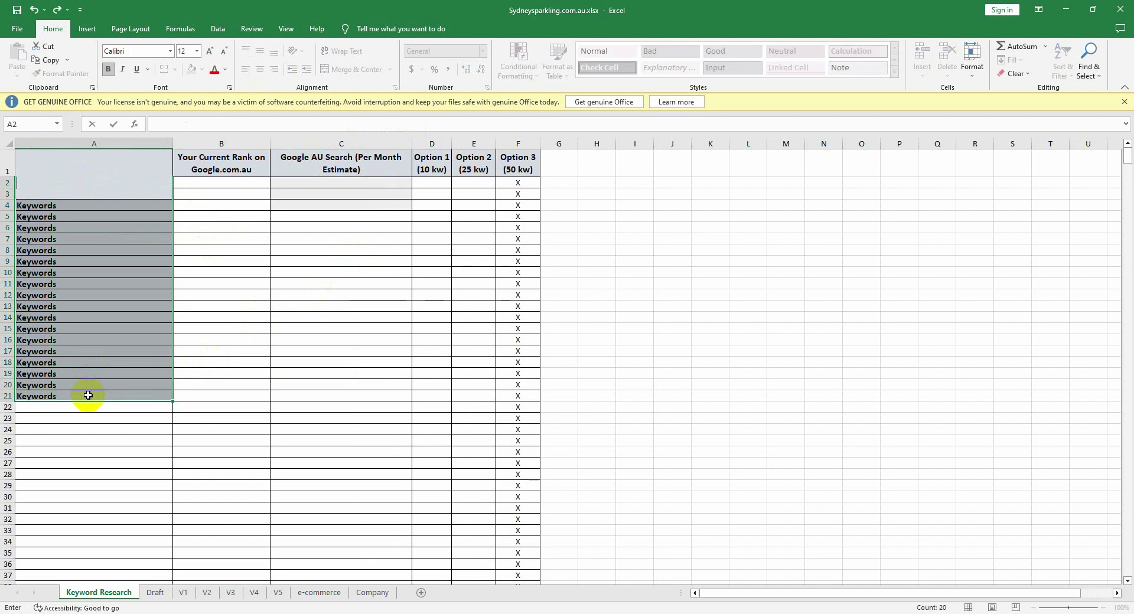
pyautogui.write('Keywords')
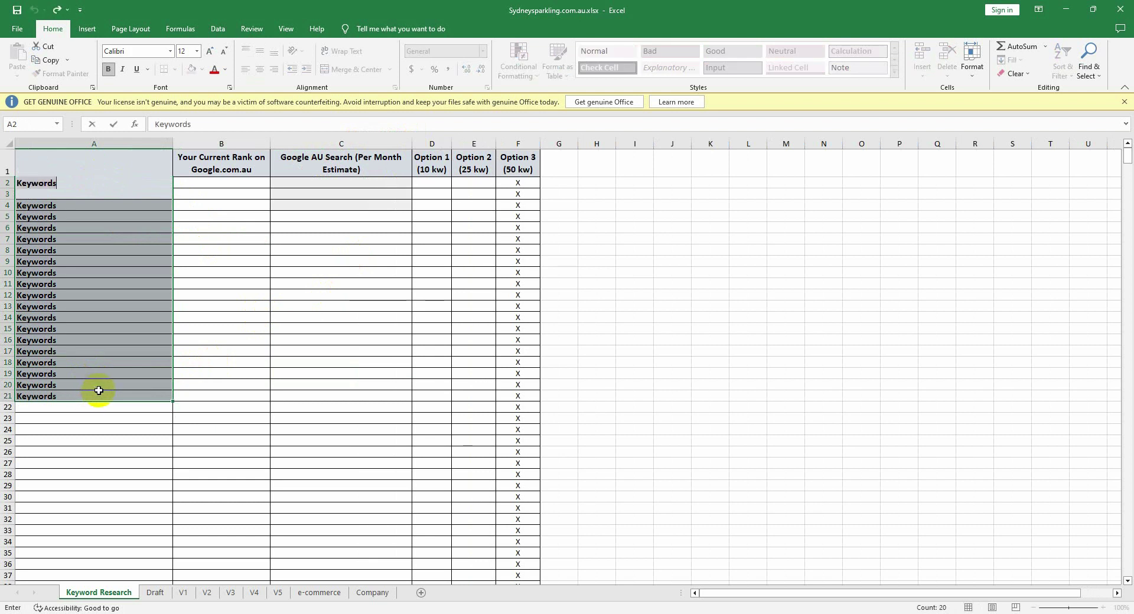
pyautogui.hotkey('shift', 'Return')
pyautogui.moveTo(24, 187); pyautogui.dragTo(31, 394)
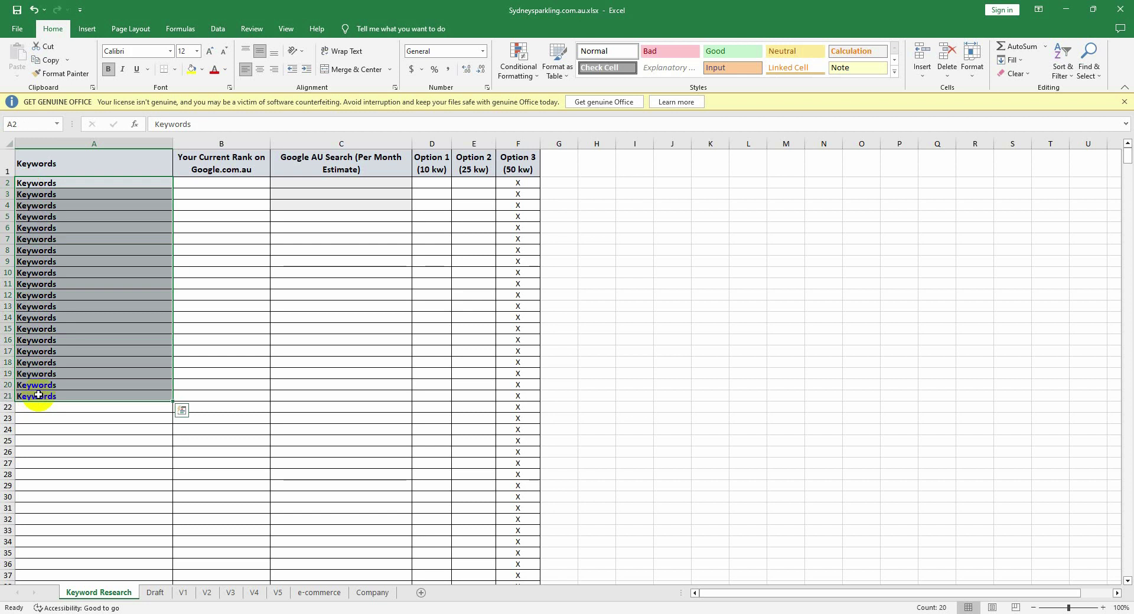
pyautogui.press('BackSpace')
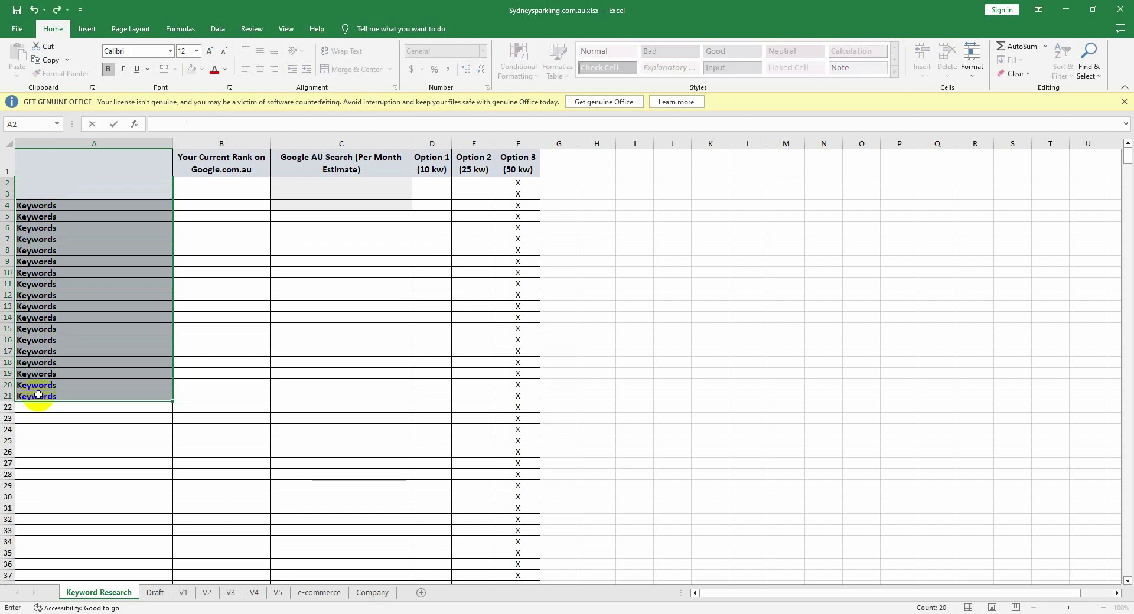
pyautogui.write('Keywords')
pyautogui.hotkey('ctrl', 'Return')
pyautogui.click(71, 429)
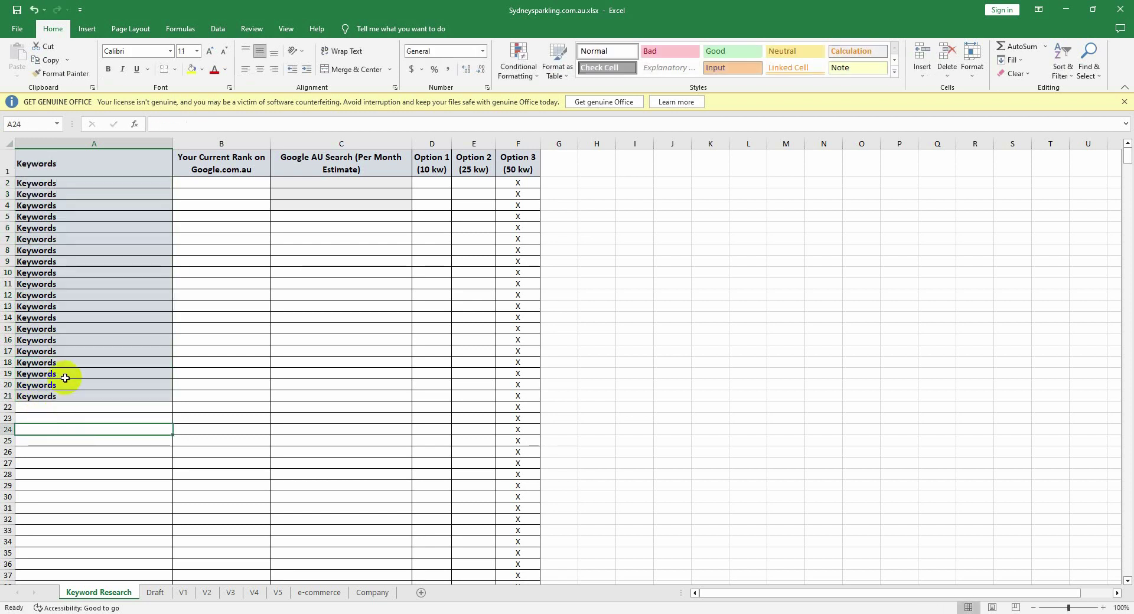
# Step: Clear every placeholder 'Keywords' entry from A2–A21, then go to the Draft sheet
pyautogui.click(65, 397)
pyautogui.press('Delete')
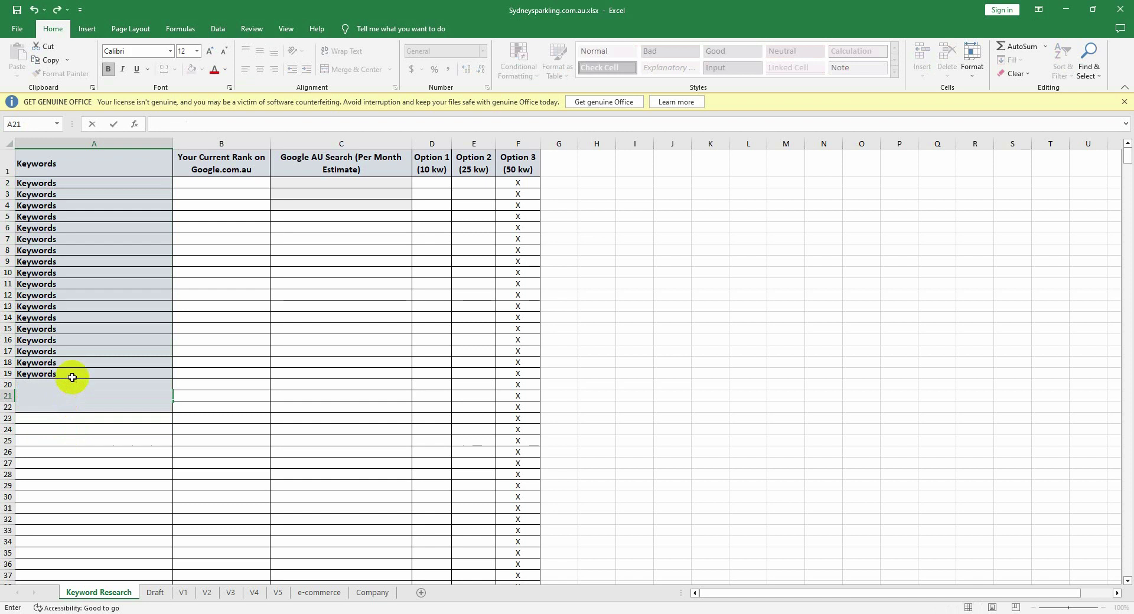
pyautogui.click(74, 370)
pyautogui.press('BackSpace')
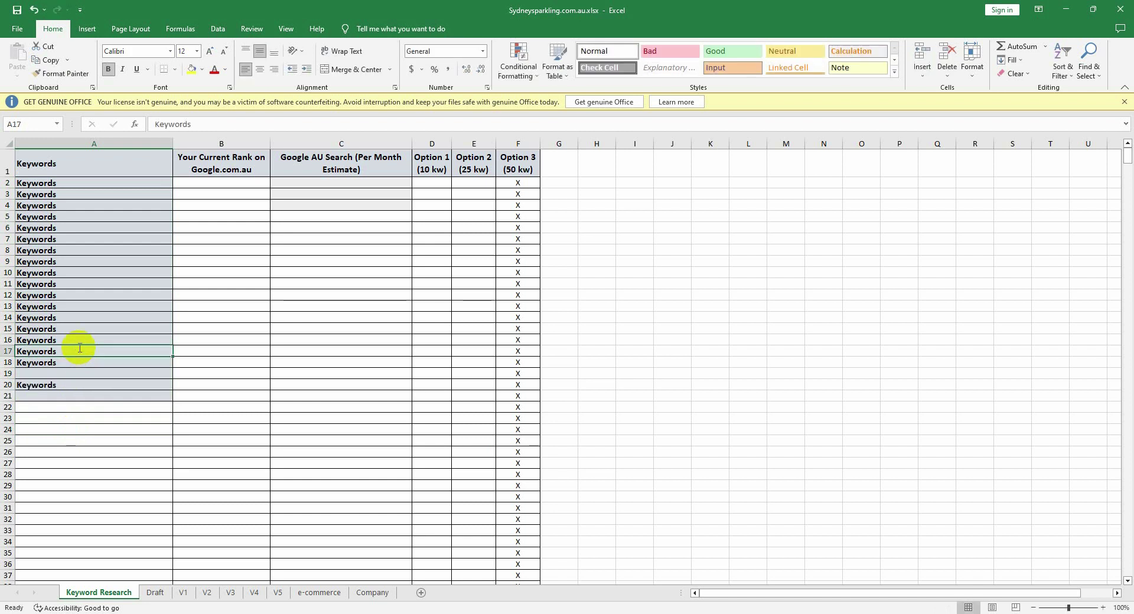
pyautogui.moveTo(79, 347); pyautogui.dragTo(86, 337)
pyautogui.press('Delete')
pyautogui.press('BackSpace')
pyautogui.click(73, 387)
pyautogui.hotkey('ctrl', 'z')
pyautogui.click(74, 387)
pyautogui.press('BackSpace')
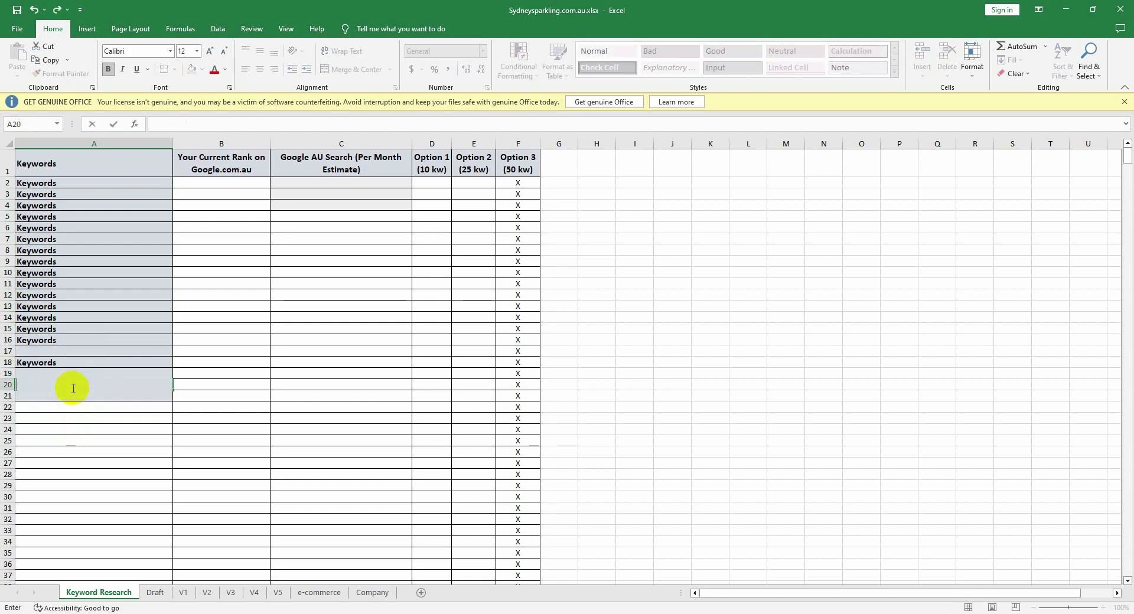
pyautogui.click(77, 365)
pyautogui.press('BackSpace')
pyautogui.click(79, 339)
pyautogui.press('BackSpace')
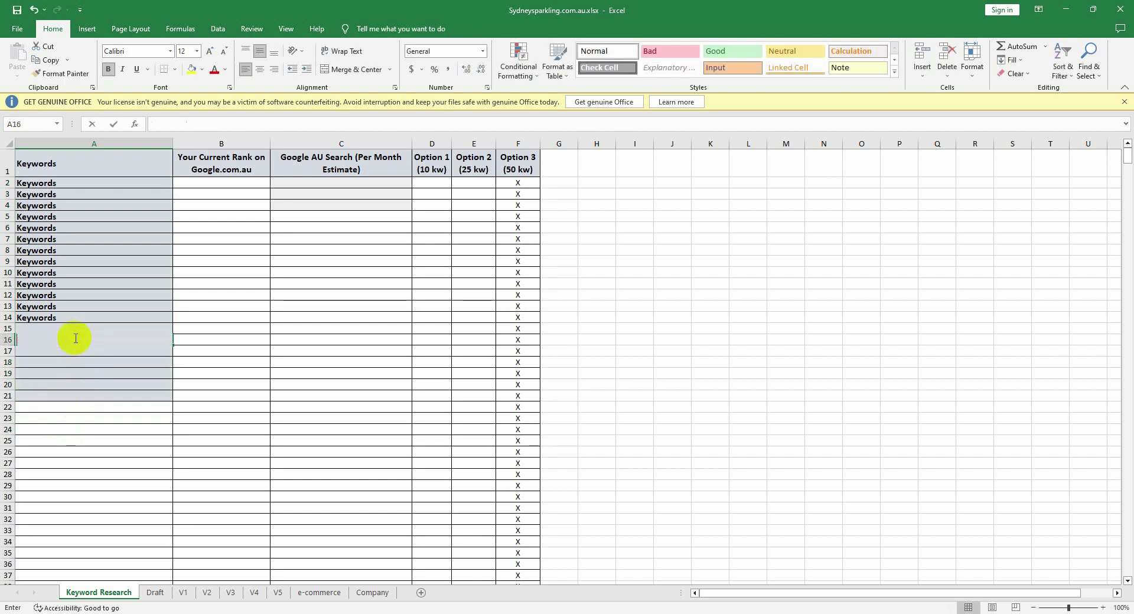
pyautogui.click(81, 316)
pyautogui.press('BackSpace')
pyautogui.click(83, 306)
pyautogui.press('BackSpace')
pyautogui.moveTo(84, 295); pyautogui.dragTo(83, 284)
pyautogui.press('Delete')
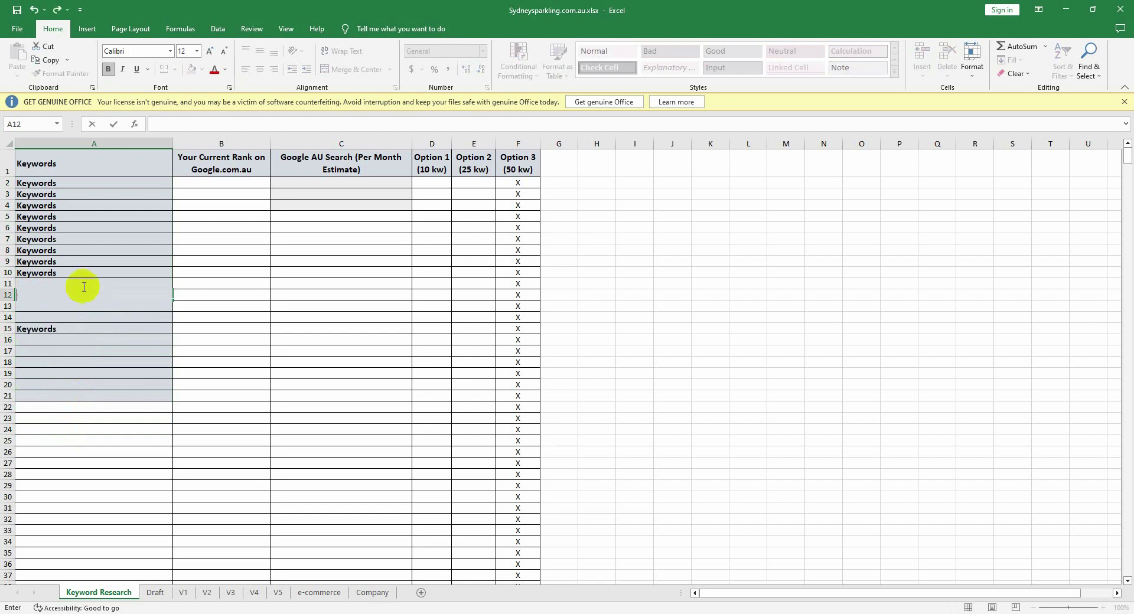
pyautogui.click(83, 273)
pyautogui.press('BackSpace')
pyautogui.click(83, 247)
pyautogui.press('BackSpace')
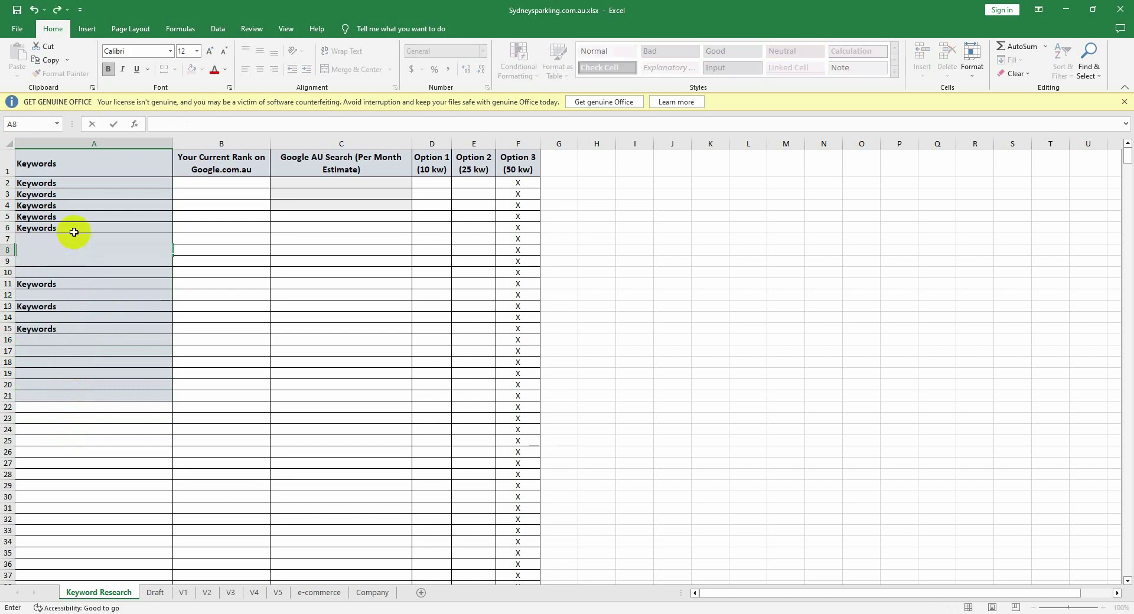
pyautogui.click(74, 230)
pyautogui.press('BackSpace')
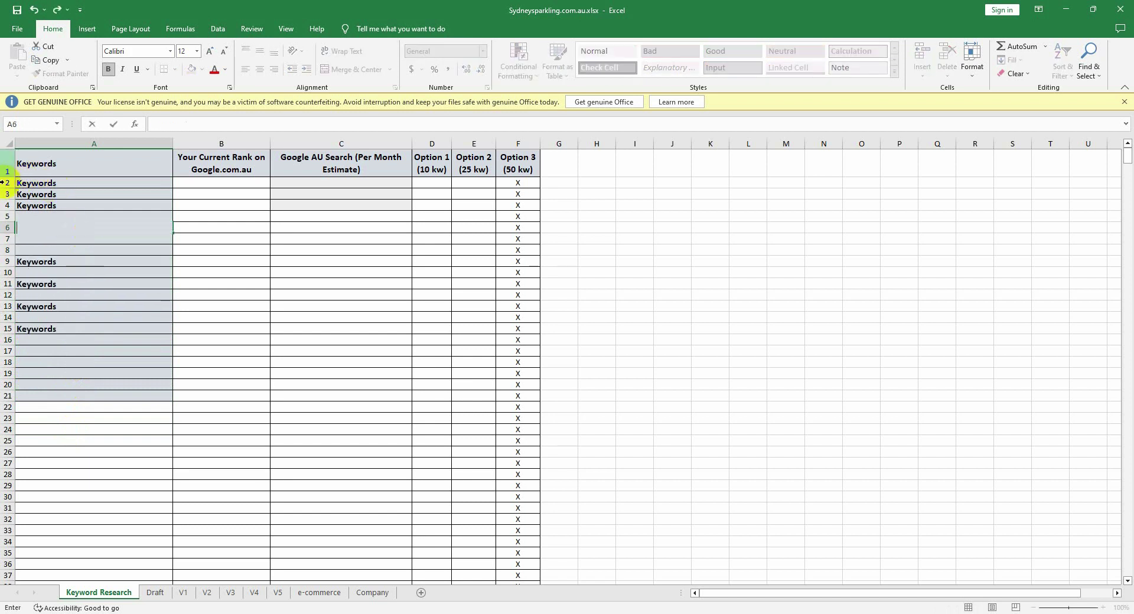
pyautogui.click(7, 183)
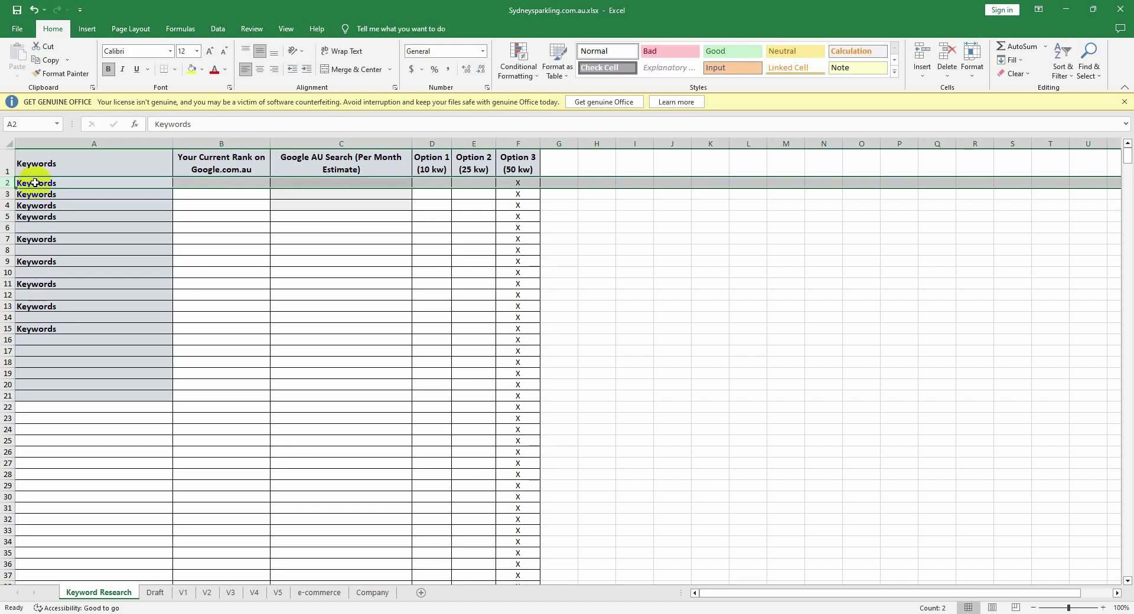
pyautogui.press('BackSpace')
pyautogui.click(53, 217)
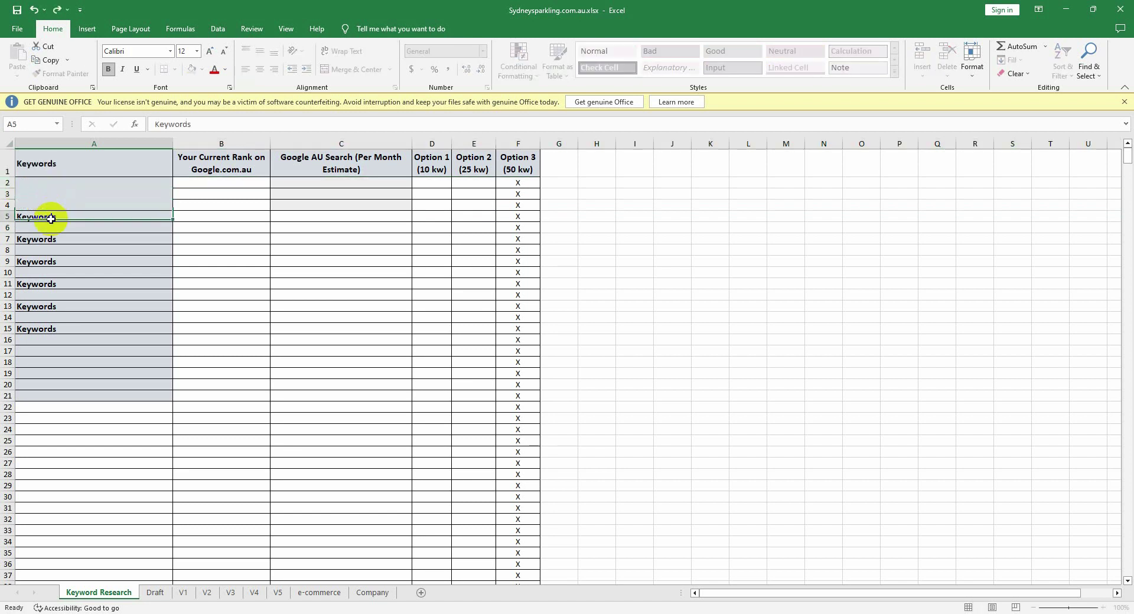
pyautogui.press('BackSpace')
pyautogui.click(51, 241)
pyautogui.press('BackSpace')
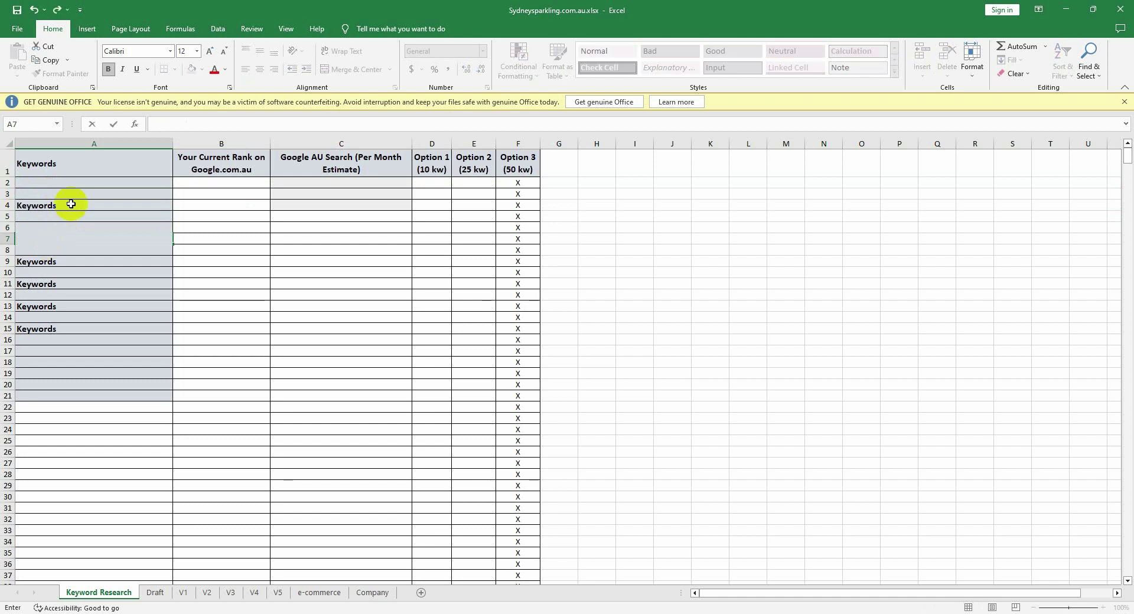
pyautogui.click(72, 204)
pyautogui.press('BackSpace')
pyautogui.click(38, 261)
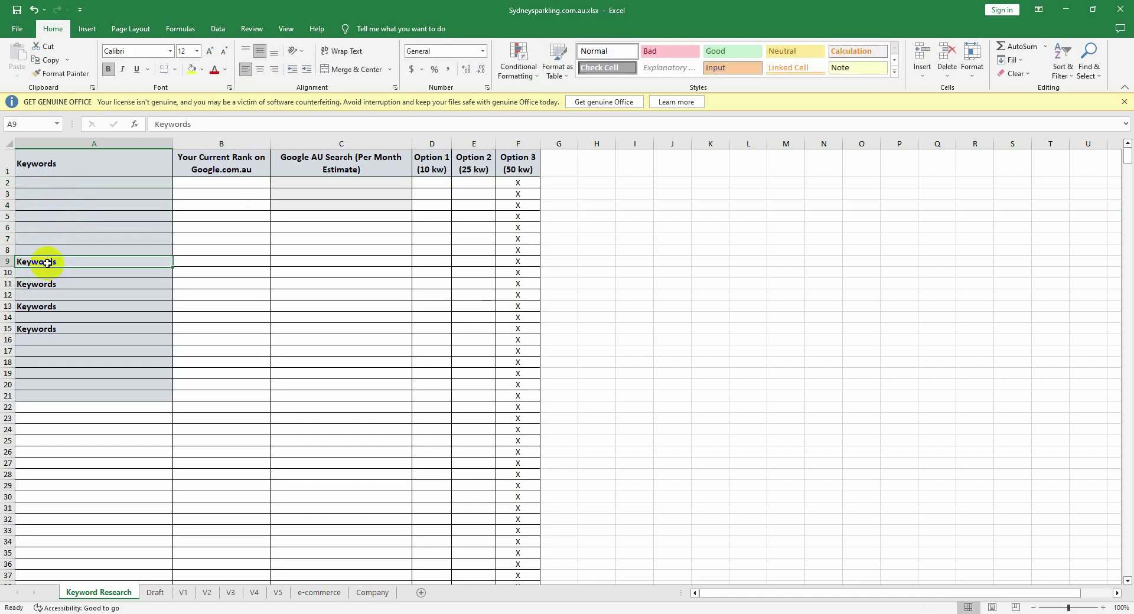
pyautogui.press('BackSpace')
pyautogui.click(44, 286)
pyautogui.press('BackSpace')
pyautogui.click(46, 306)
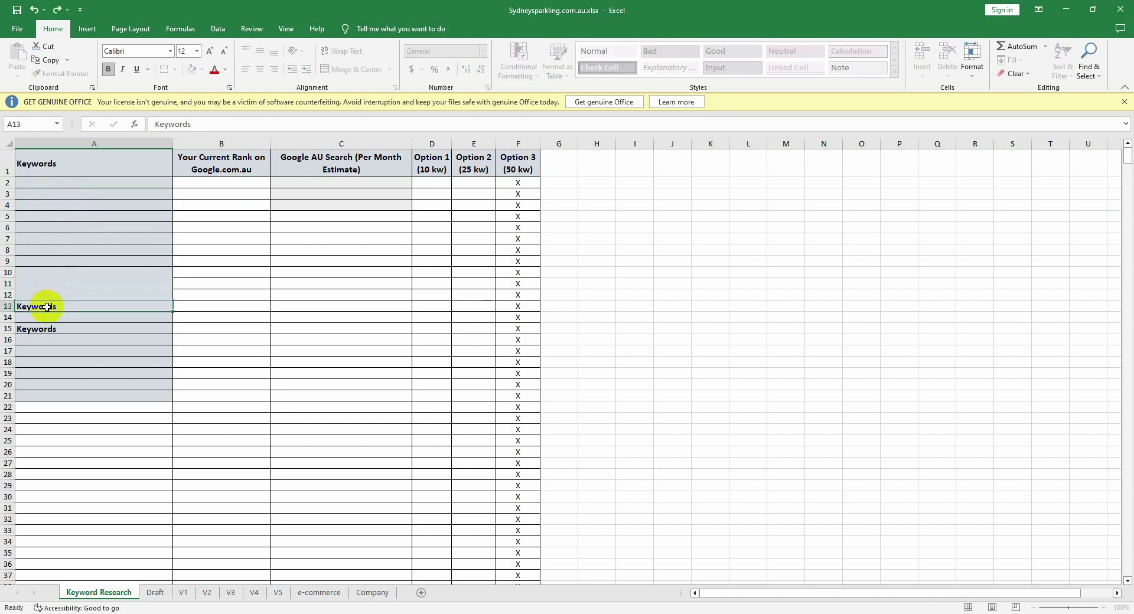
pyautogui.press('BackSpace')
pyautogui.click(46, 329)
pyautogui.press('BackSpace')
pyautogui.click(55, 451)
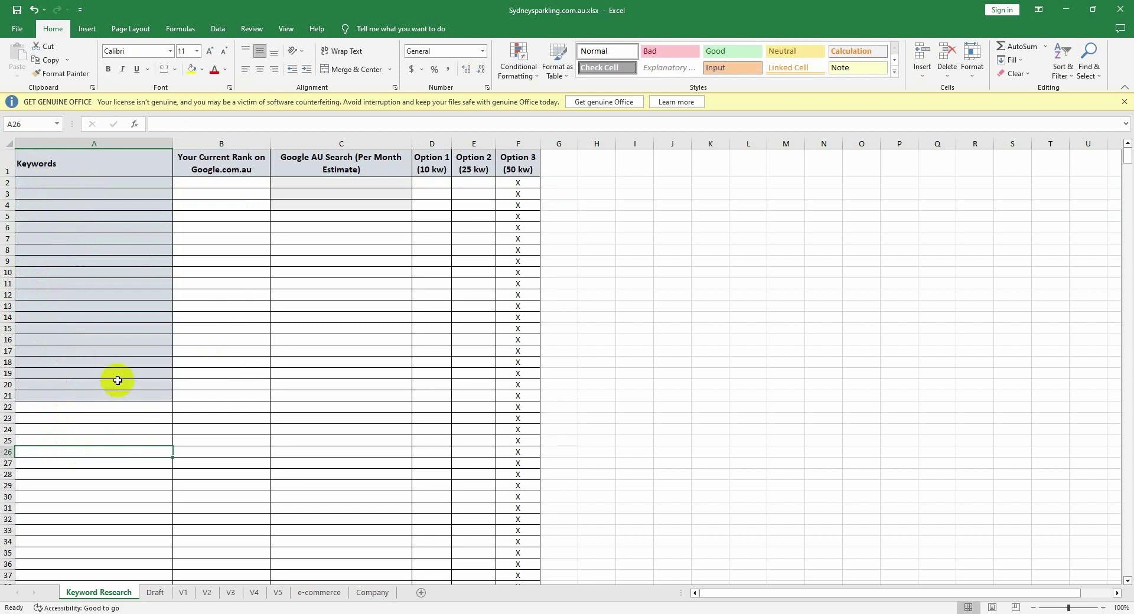
pyautogui.click(154, 592)
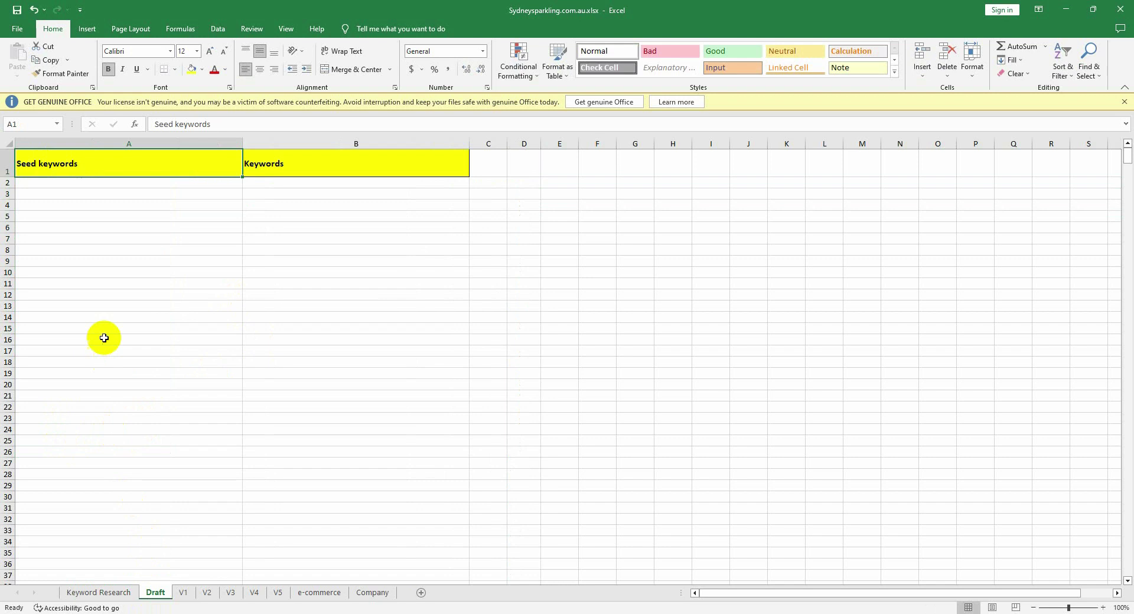
# Step: Look over the V1 and V2 sheets, then return to Keyword Research cell A2
pyautogui.click(182, 597)
pyautogui.click(207, 593)
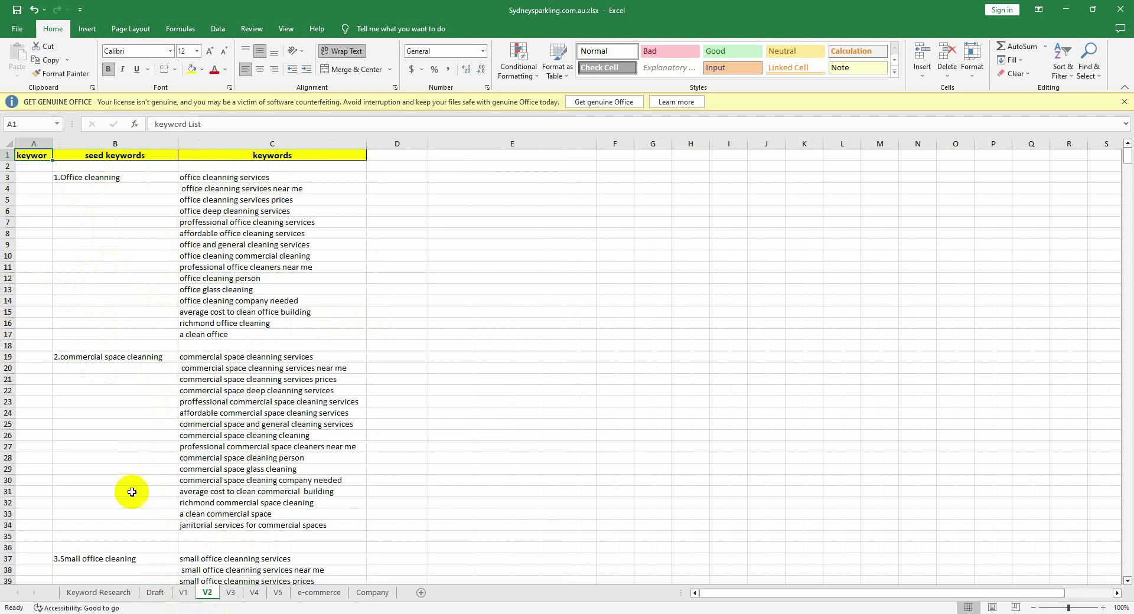
pyautogui.click(99, 593)
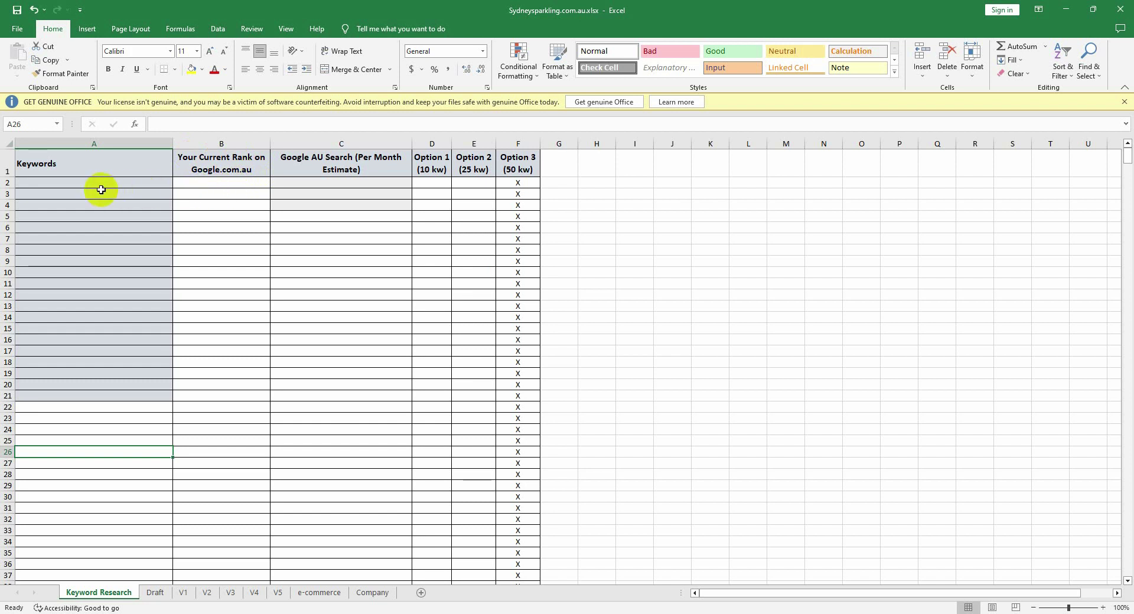
pyautogui.click(100, 185)
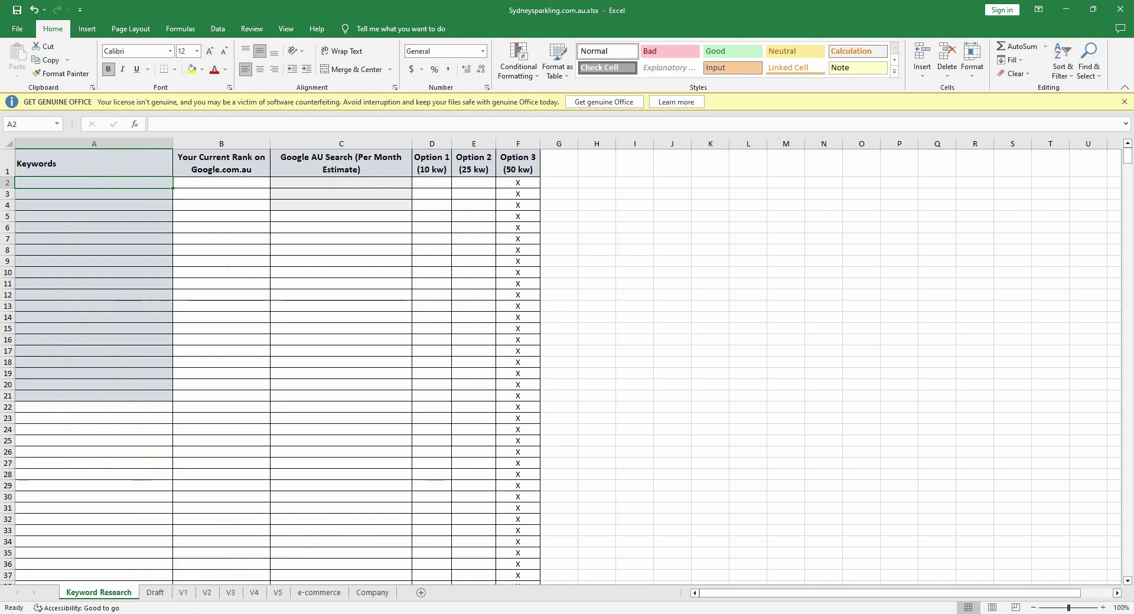
# Step: Switch to the Chrome window with Google Ads and open a new blank tab
pyautogui.moveTo(239, 613)
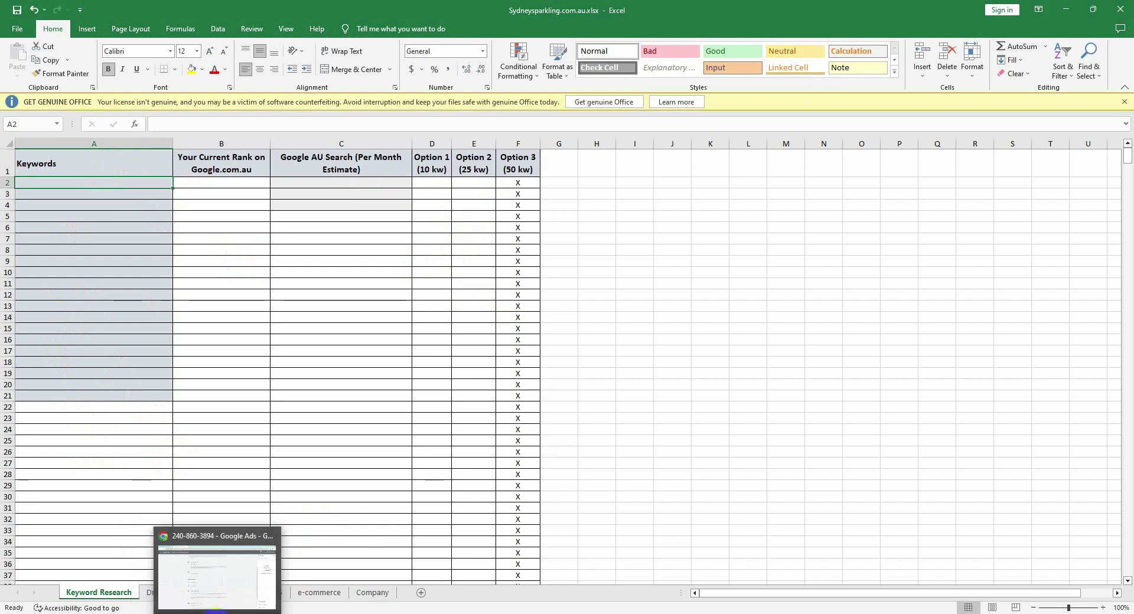
pyautogui.click(212, 570)
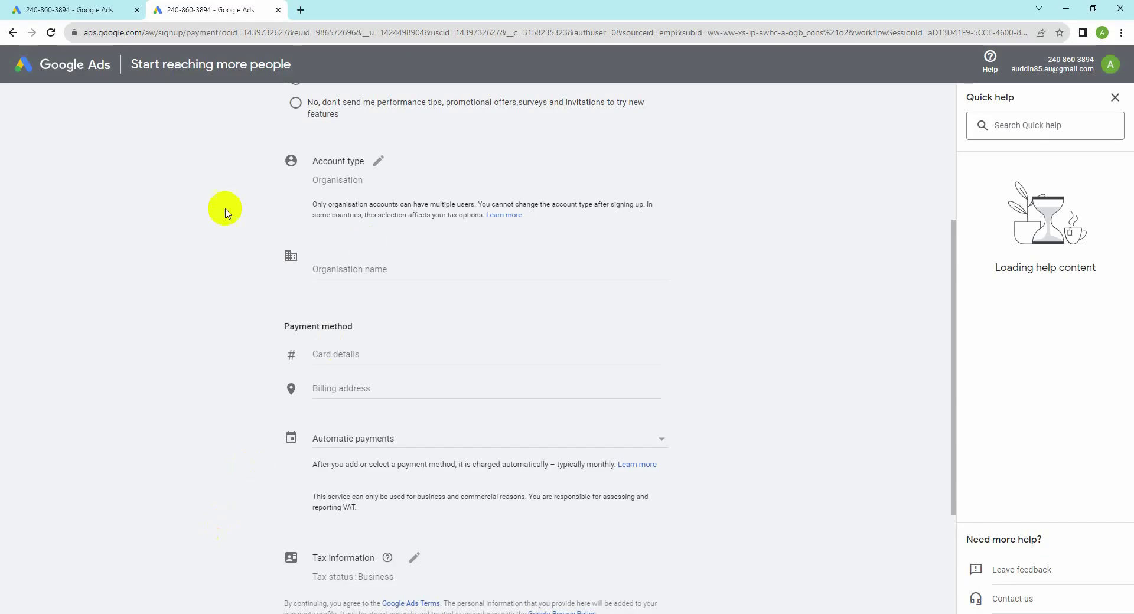
pyautogui.click(300, 11)
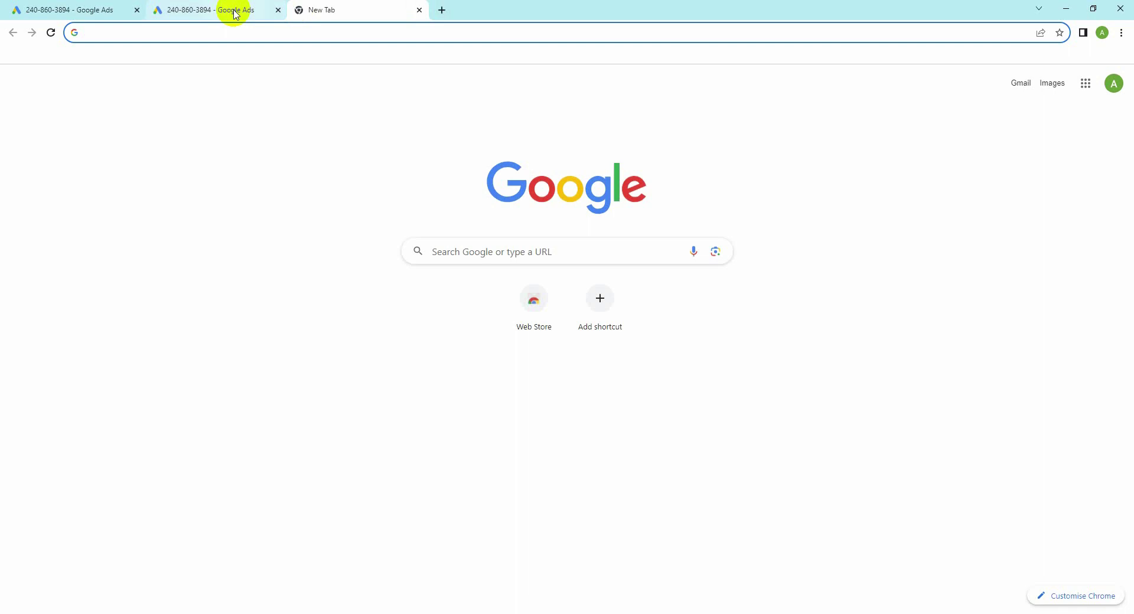
# Step: Search Google for 'se ranking' and open the seranking.com homepage from the organic results
pyautogui.write('se')
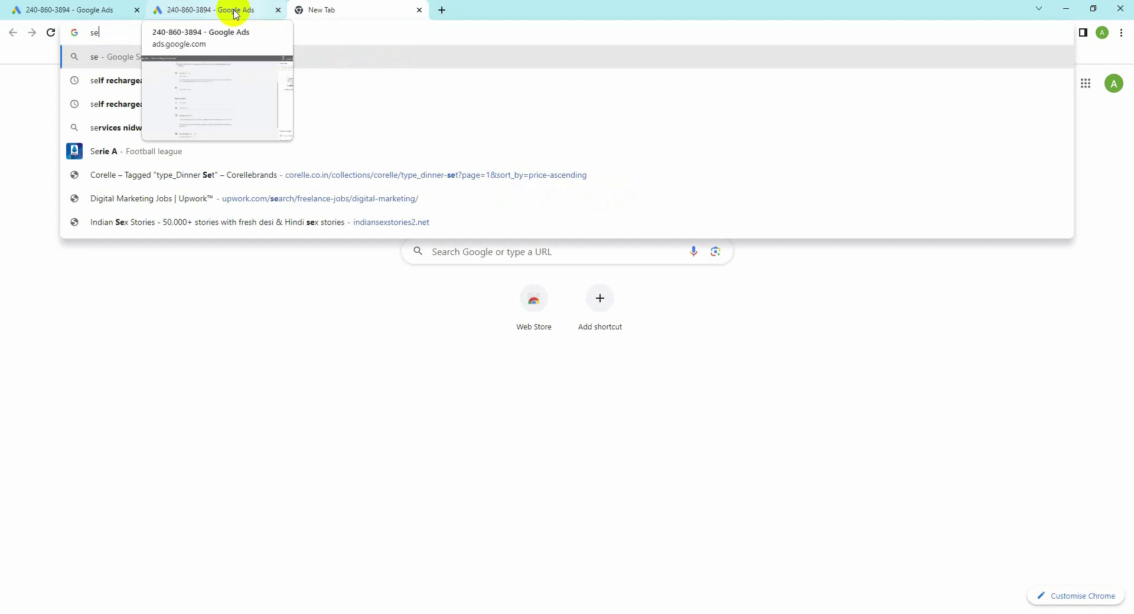
pyautogui.write('ra')
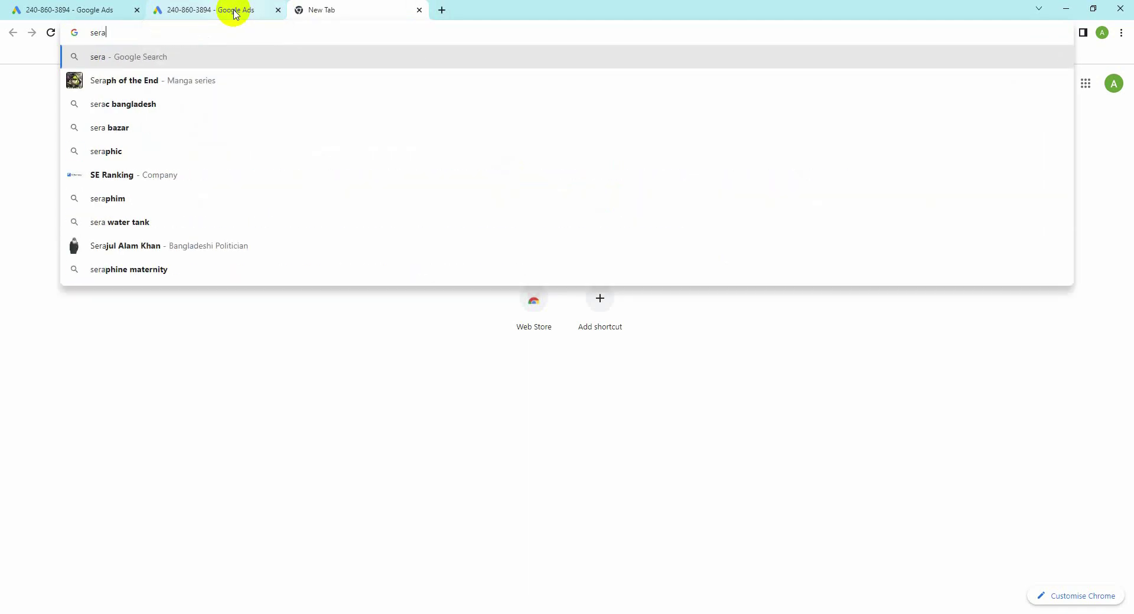
pyautogui.press('BackSpace')
pyautogui.press('BackSpace')
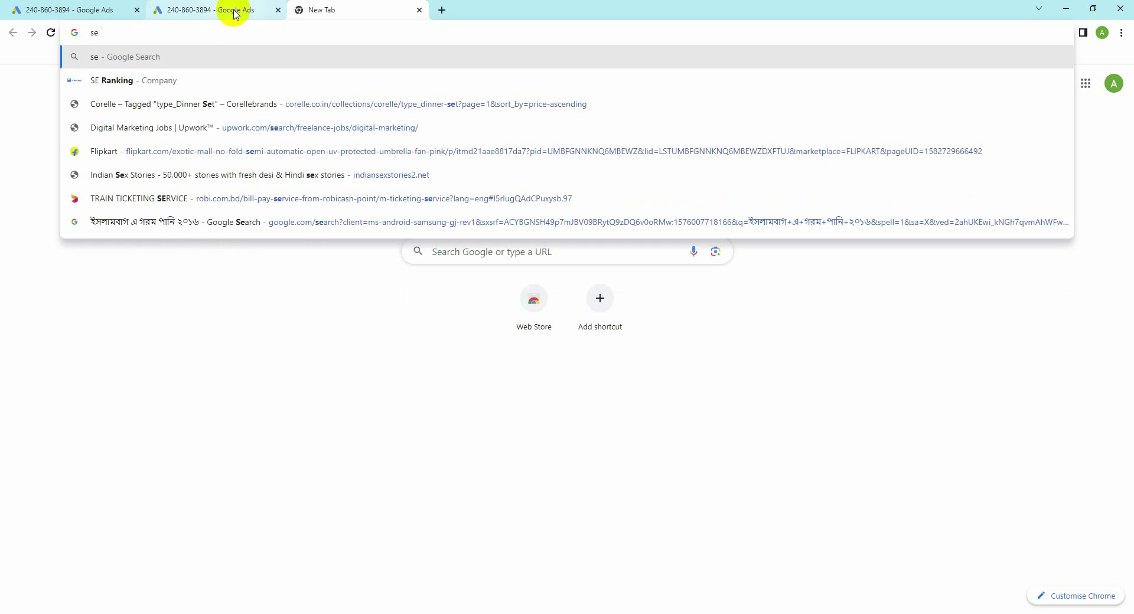
pyautogui.write('ran')
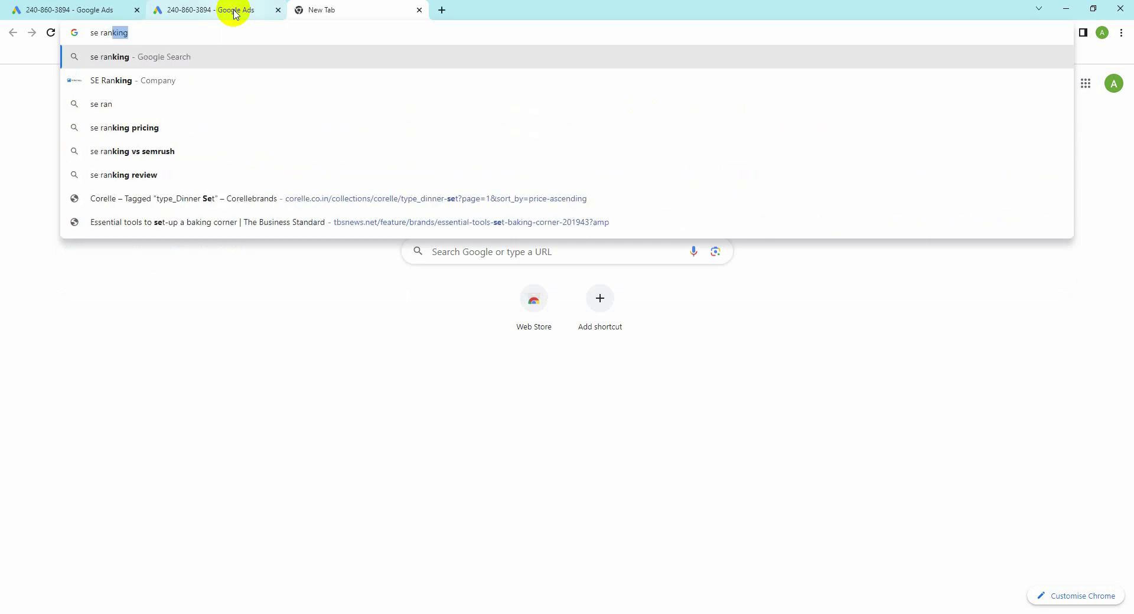
pyautogui.write('kin')
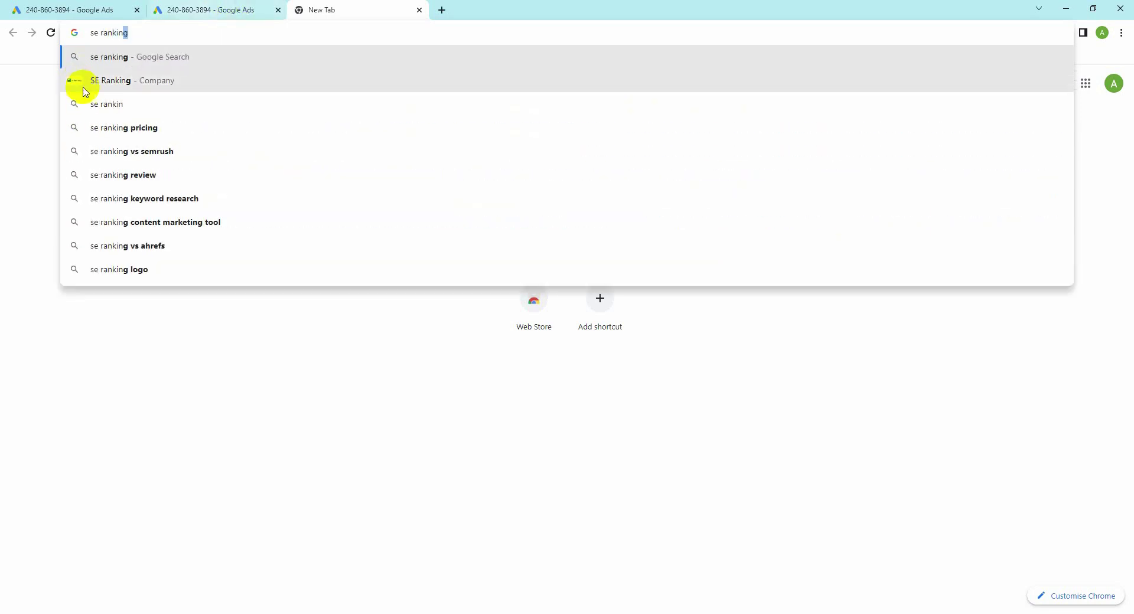
pyautogui.click(112, 80)
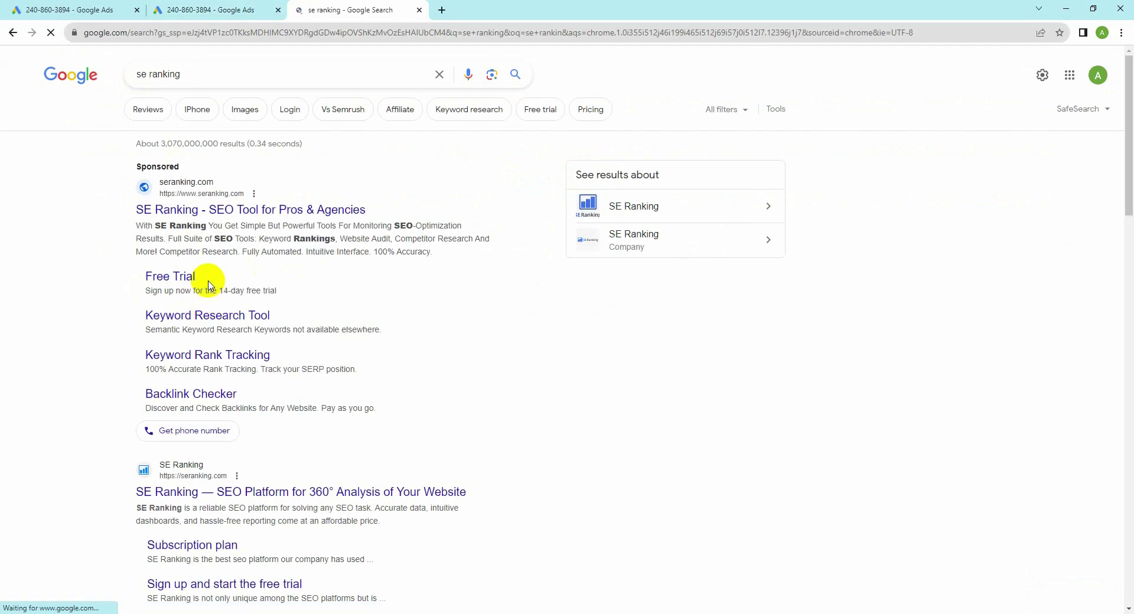
pyautogui.scroll(-1, 210, 285)
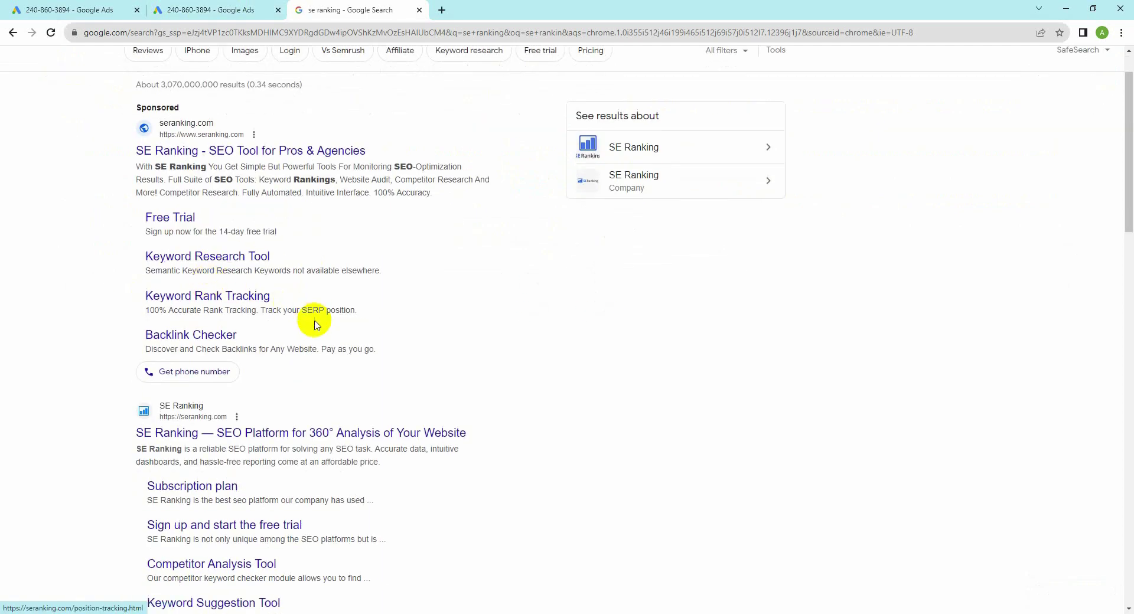
pyautogui.click(211, 440)
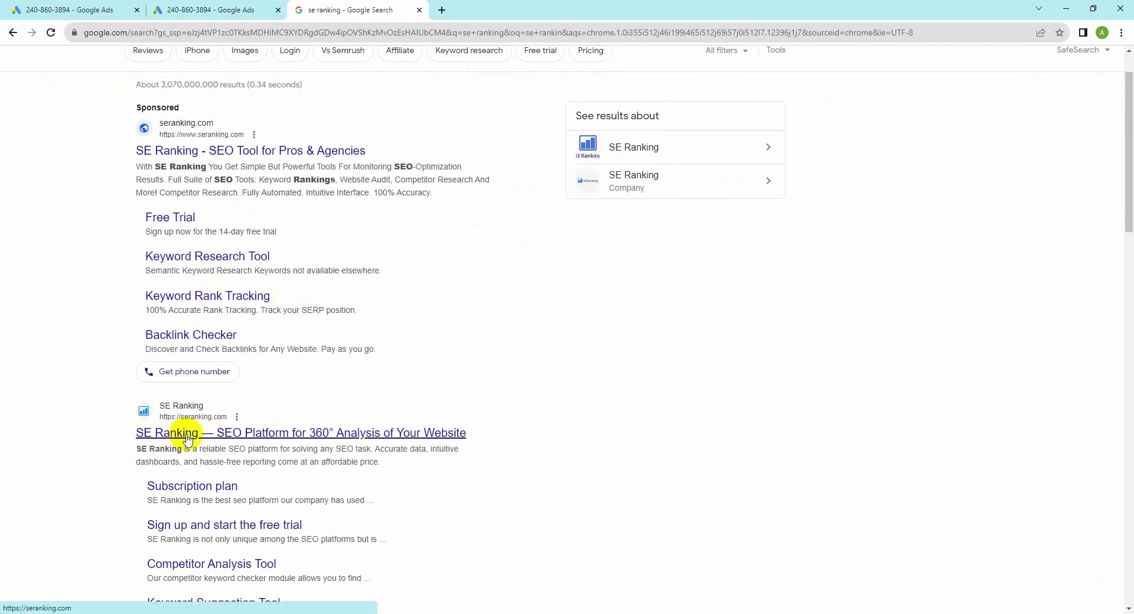
pyautogui.click(182, 437)
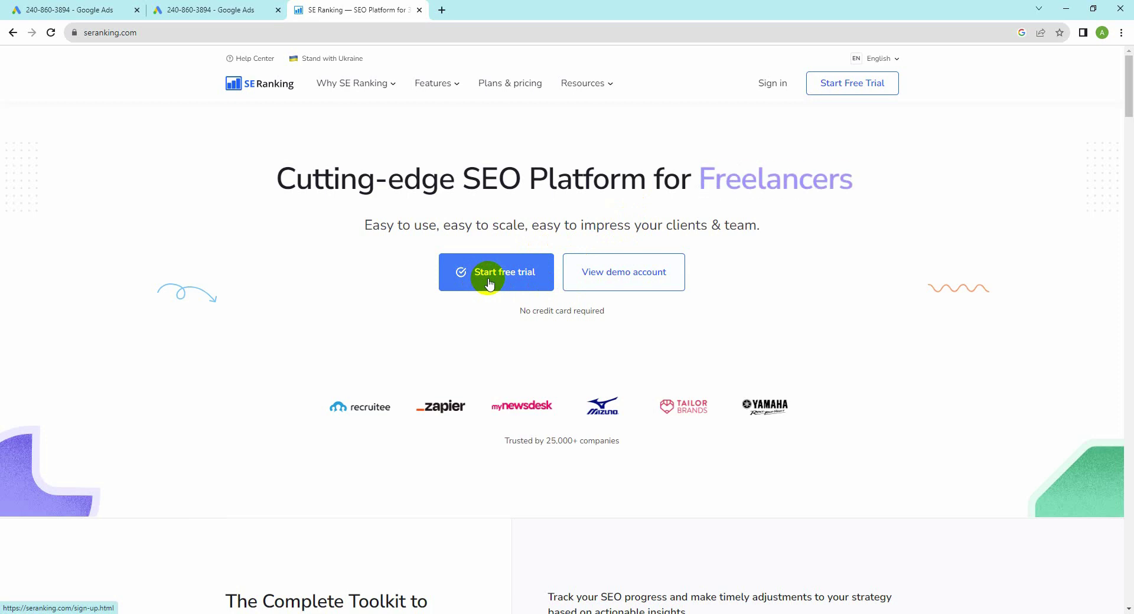
# Step: Start the free trial and fill in first name, last name, phone and business email from autofill
pyautogui.click(512, 276)
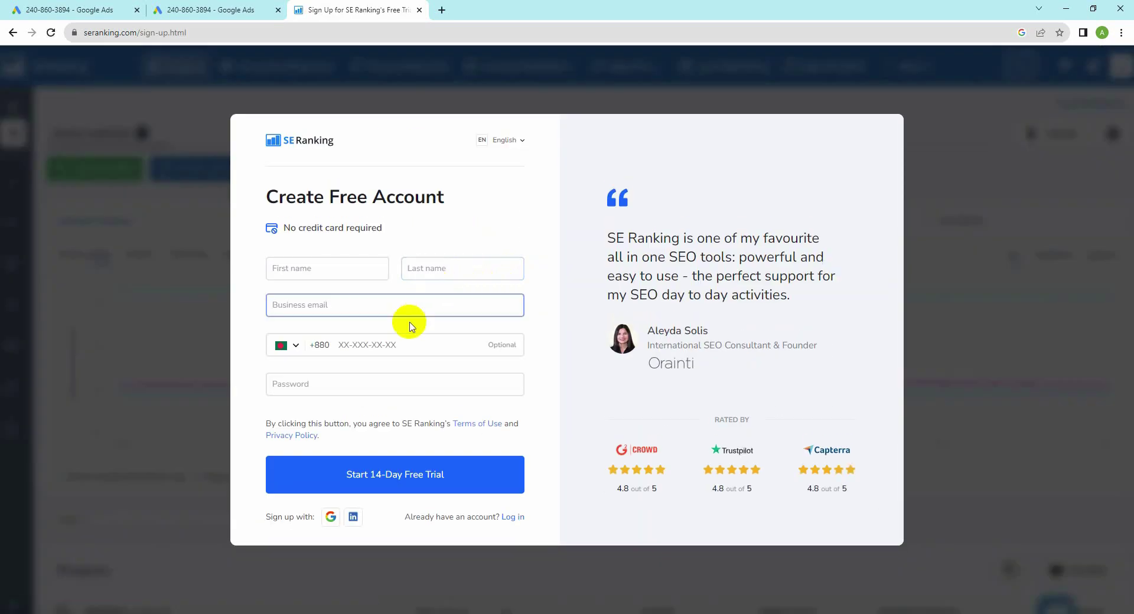
pyautogui.click(416, 479)
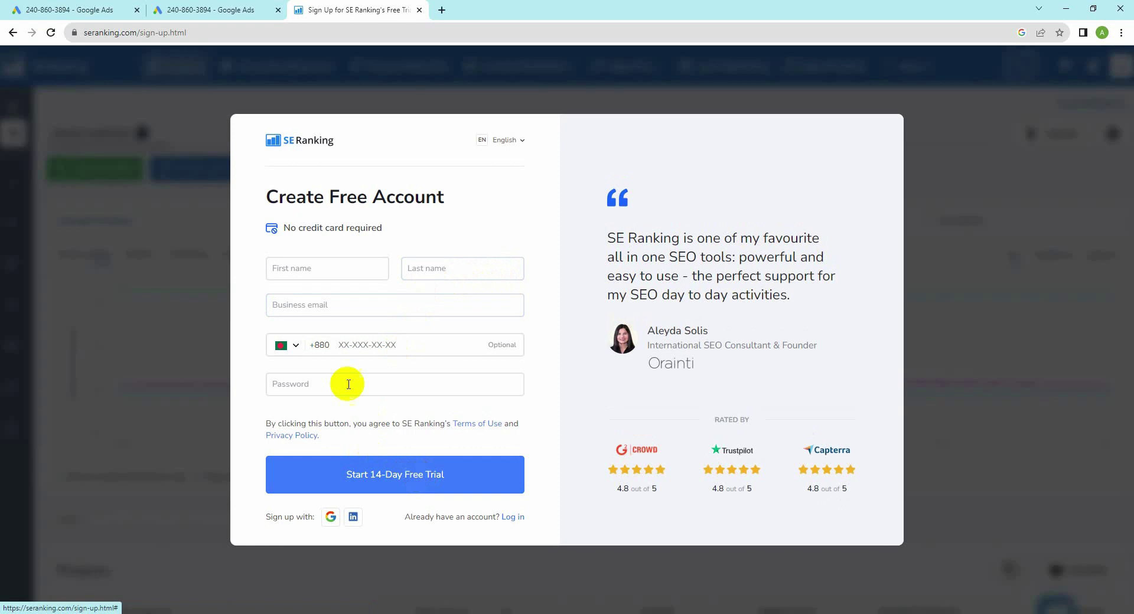
pyautogui.click(304, 267)
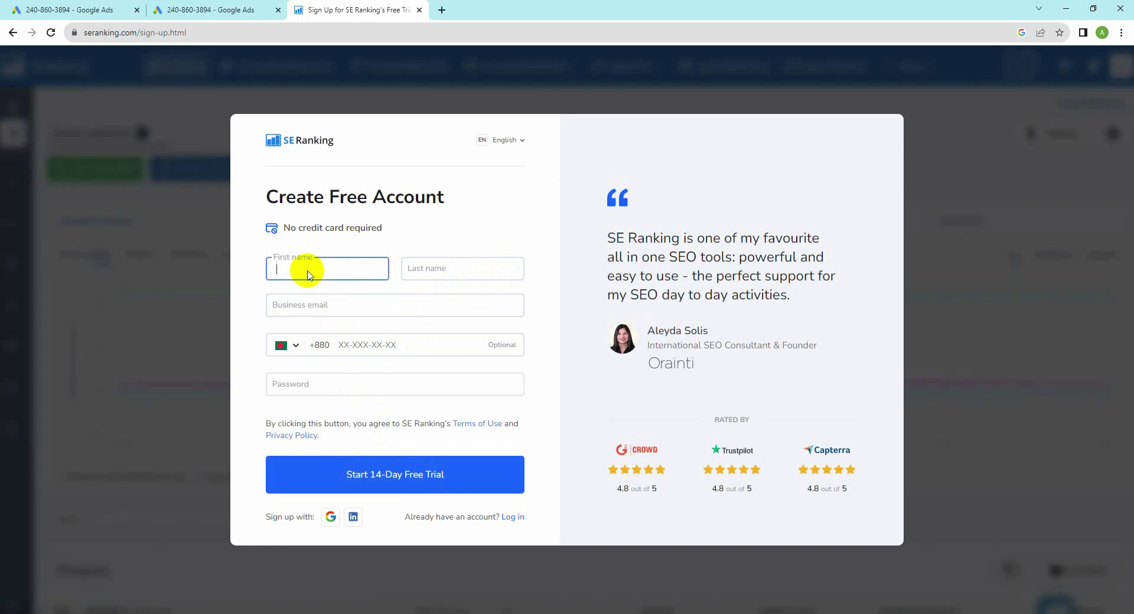
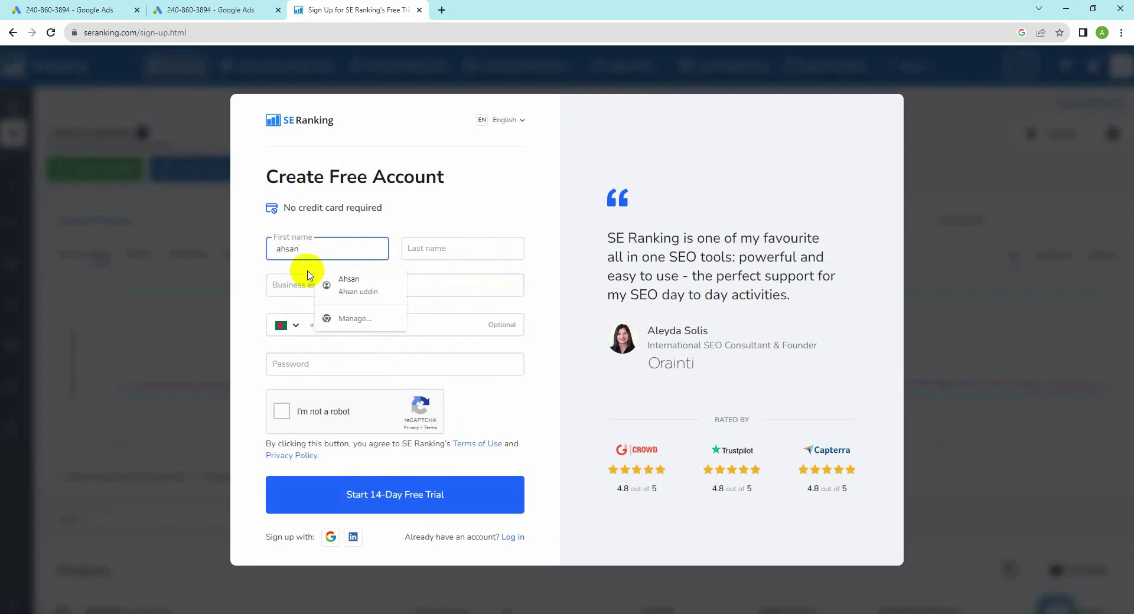
pyautogui.click(431, 253)
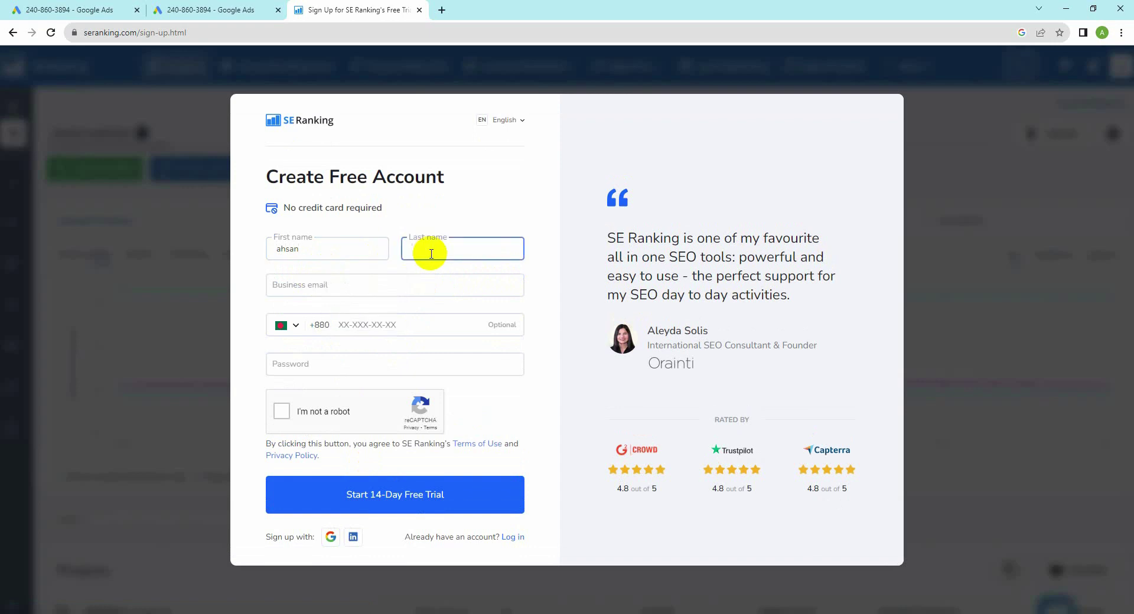
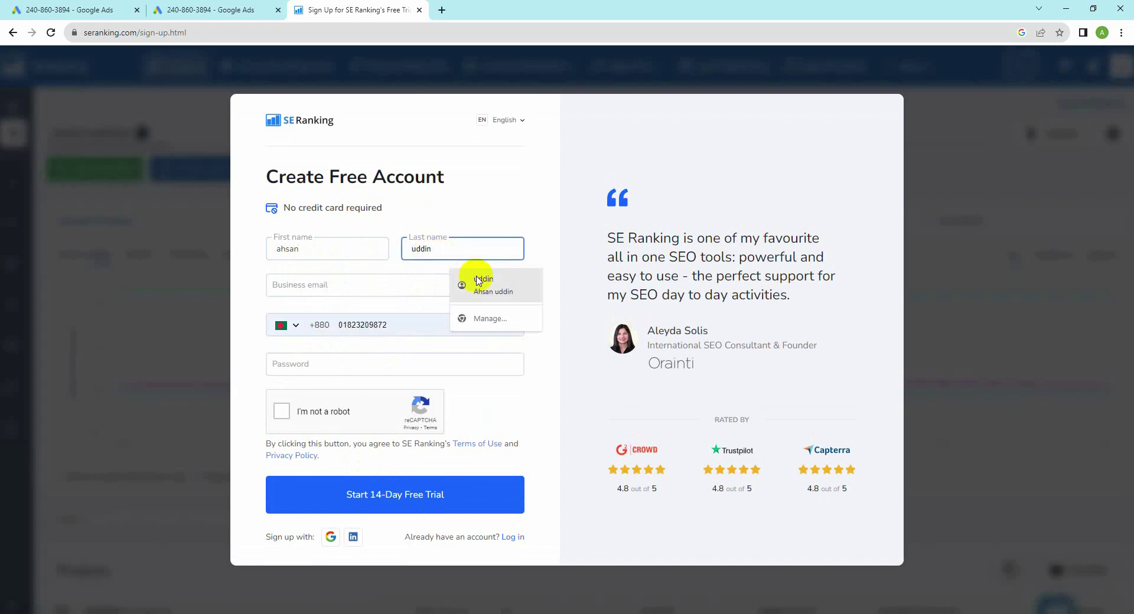
pyautogui.click(473, 285)
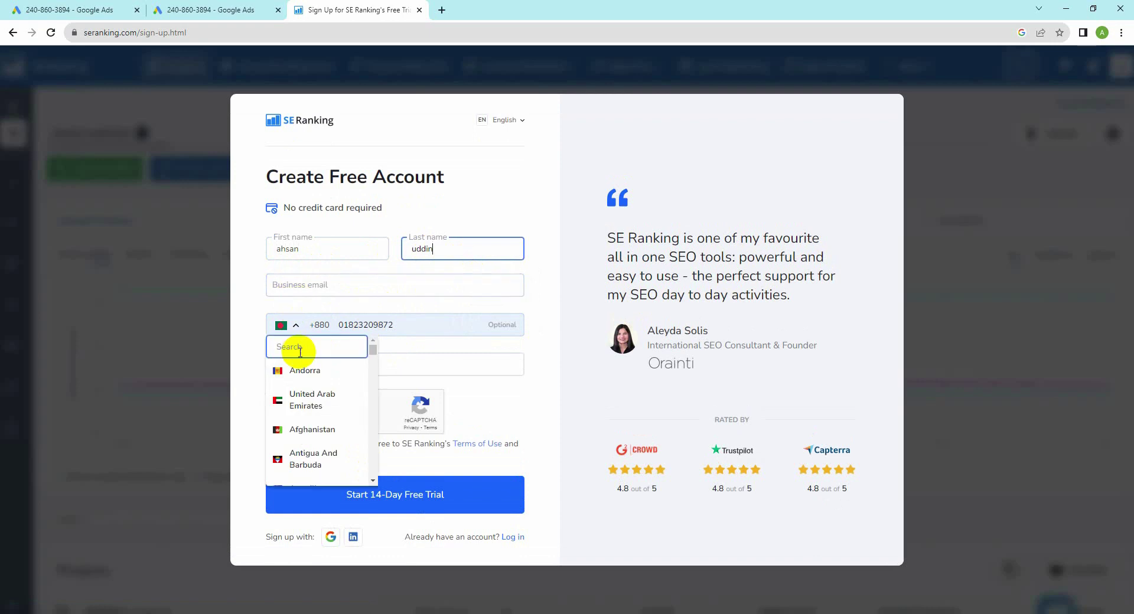
pyautogui.click(309, 284)
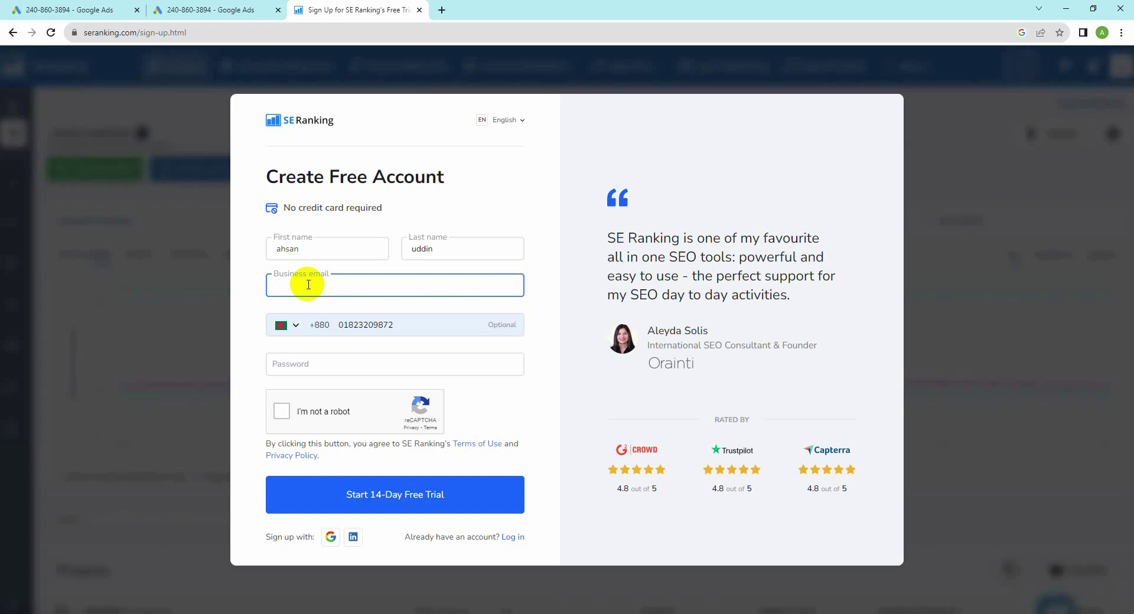
pyautogui.write('a')
pyautogui.write('hs')
pyautogui.press('BackSpace')
pyautogui.press('BackSpace')
pyautogui.press('BackSpace')
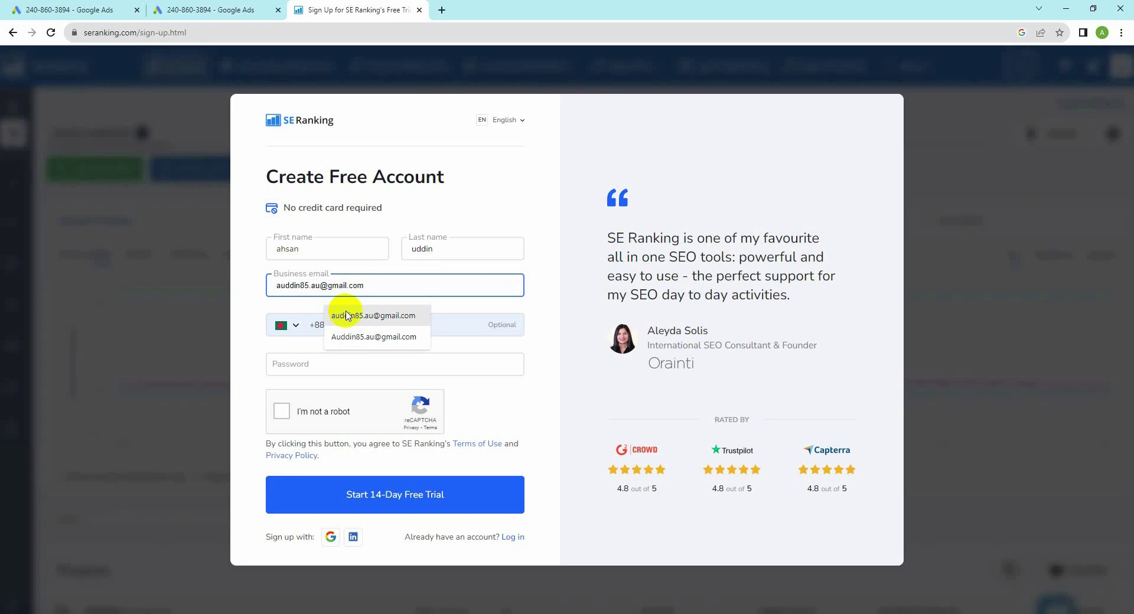
pyautogui.click(347, 316)
# Step: Pass the reCAPTCHA check, paste the account password and submit the 14-day trial sign-up
pyautogui.click(275, 417)
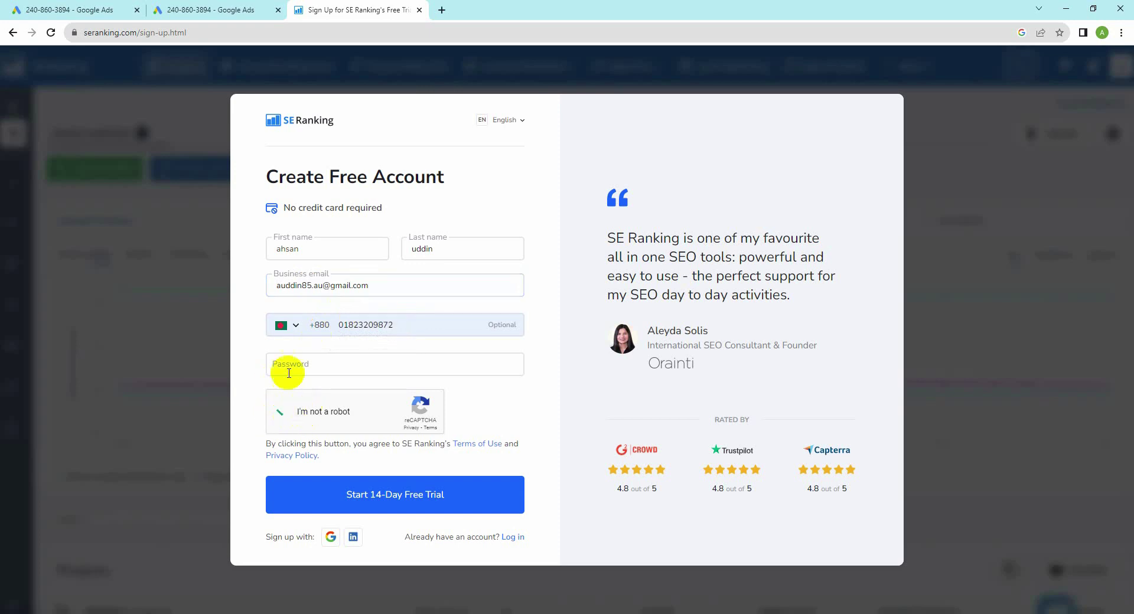
pyautogui.click(289, 370)
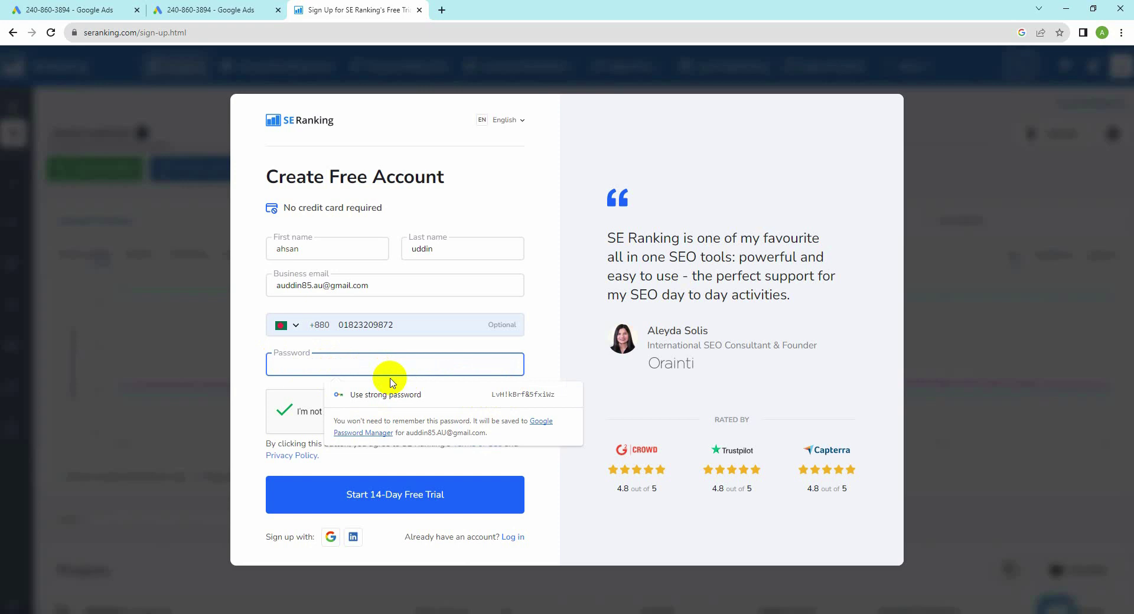
pyautogui.click(325, 286)
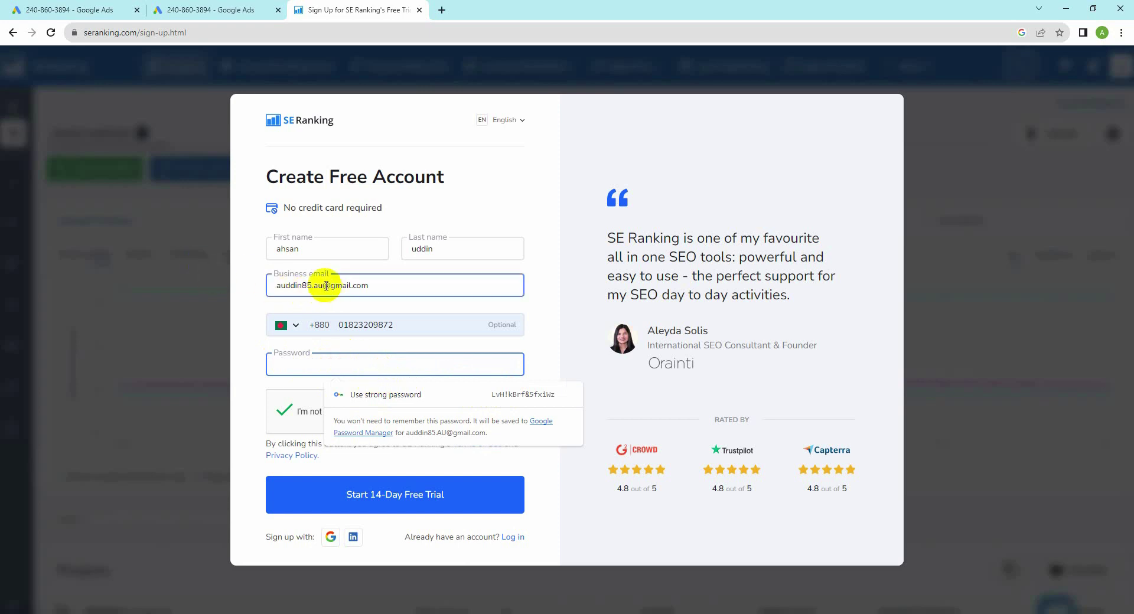
pyautogui.moveTo(312, 286); pyautogui.dragTo(261, 289)
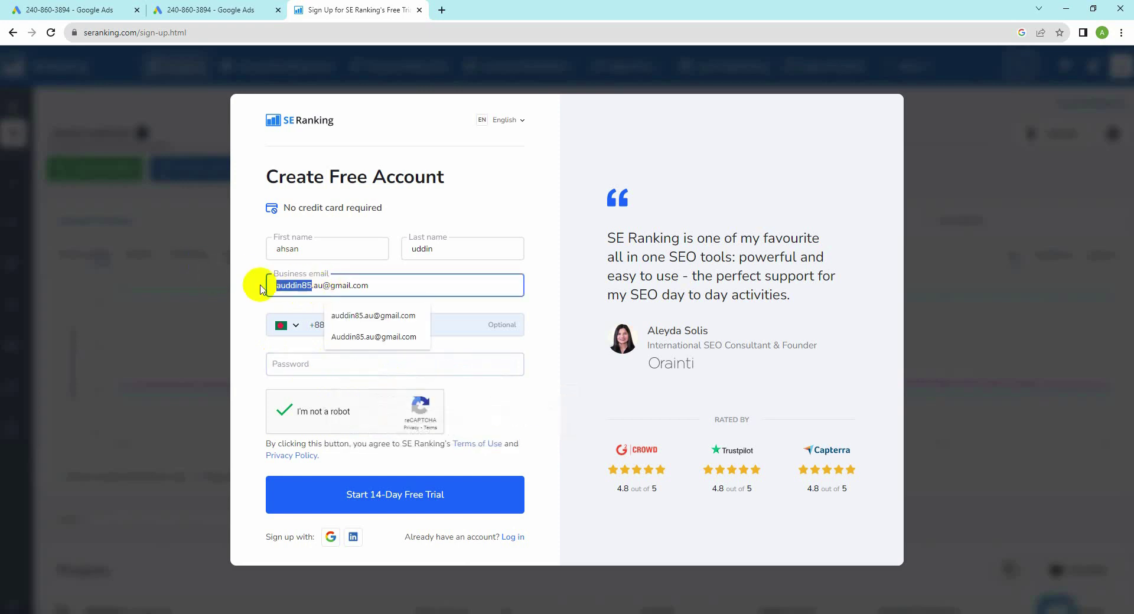
pyautogui.click(287, 363)
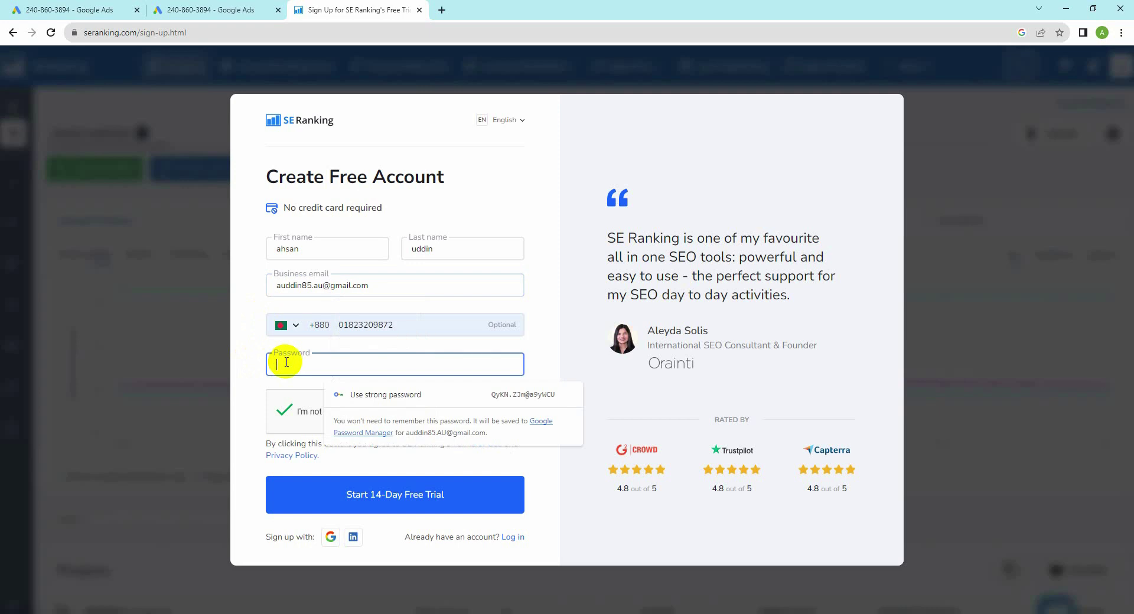
pyautogui.hotkey('ctrl', 'v')
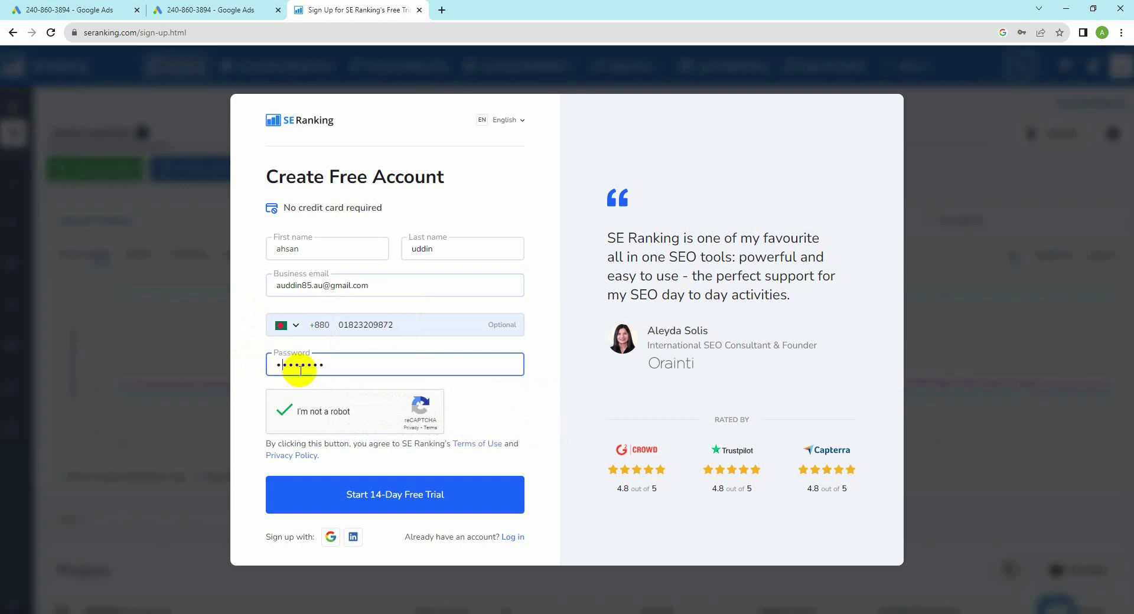
pyautogui.click(358, 488)
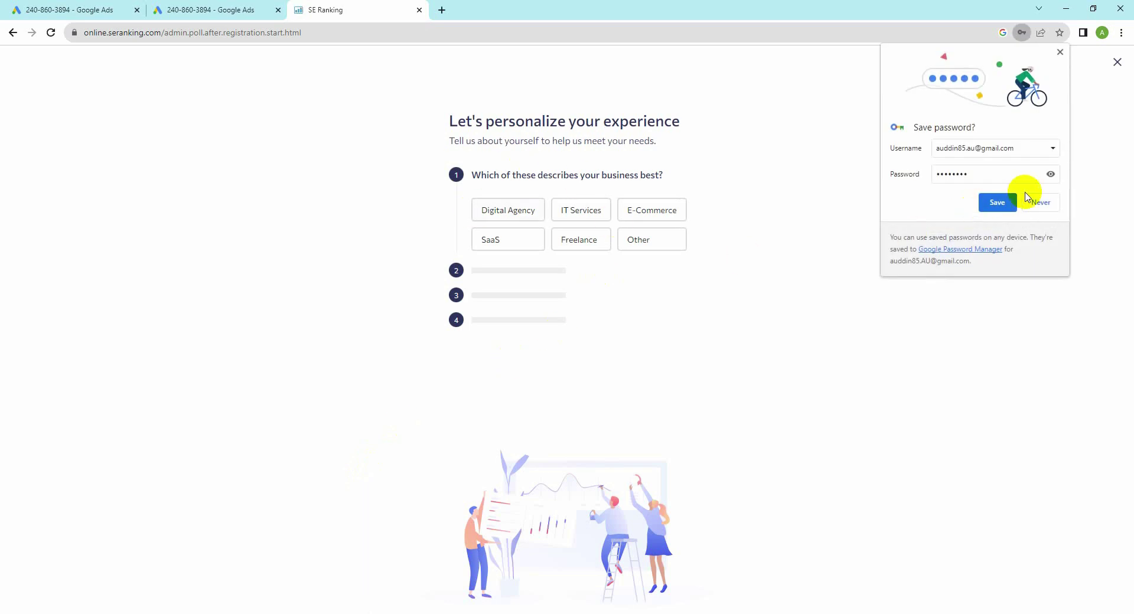
# Step: Save the password, then answer IT Services, 2-10, Head of SEO and SEO Audit
pyautogui.click(995, 203)
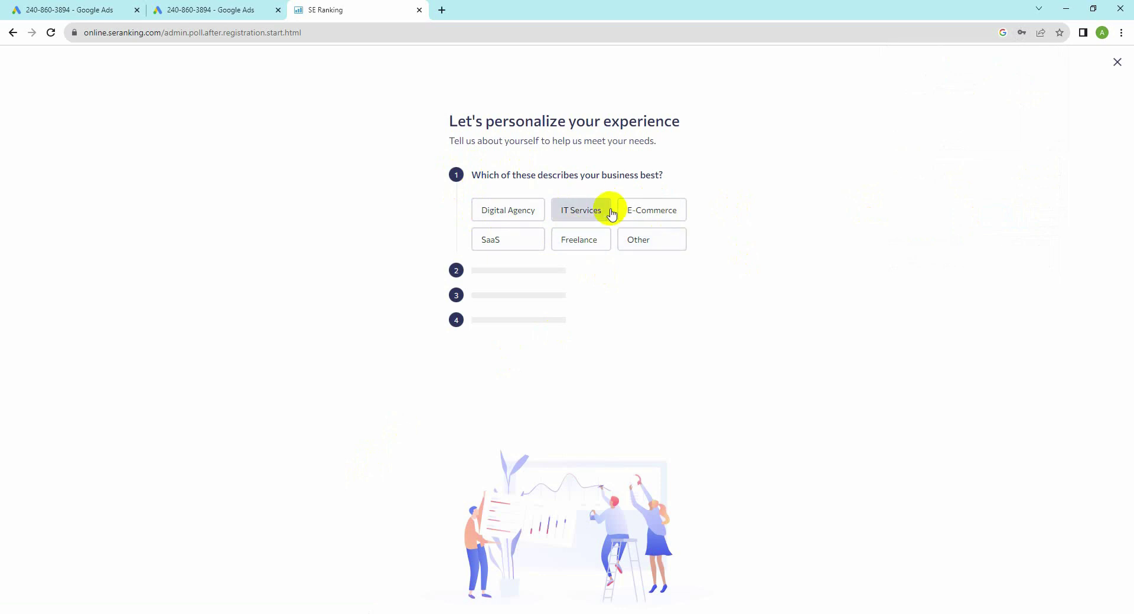
pyautogui.click(567, 218)
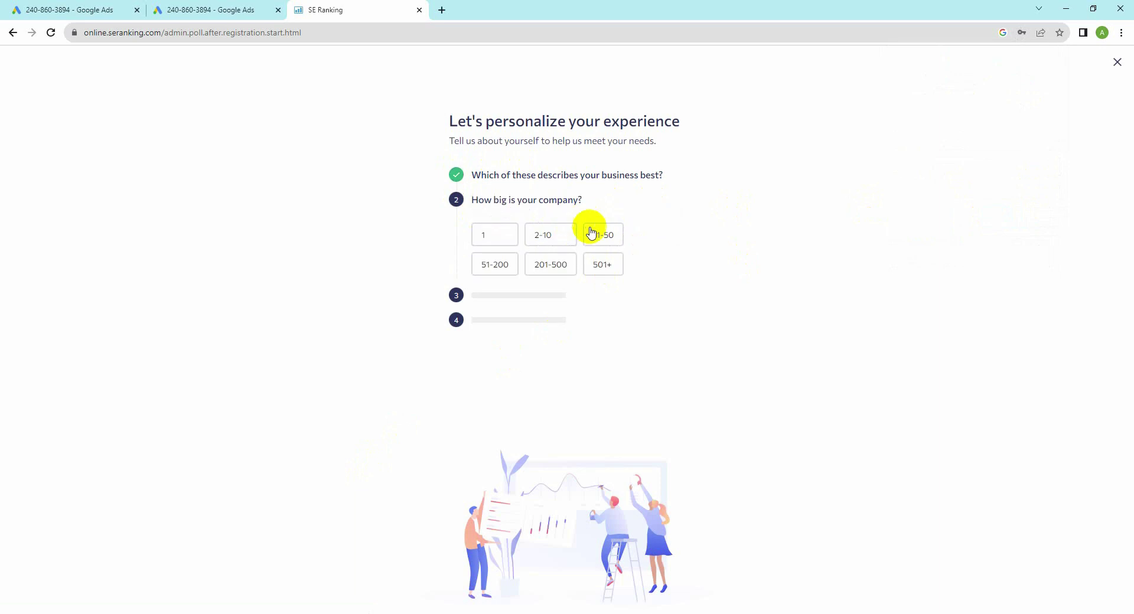
pyautogui.click(553, 237)
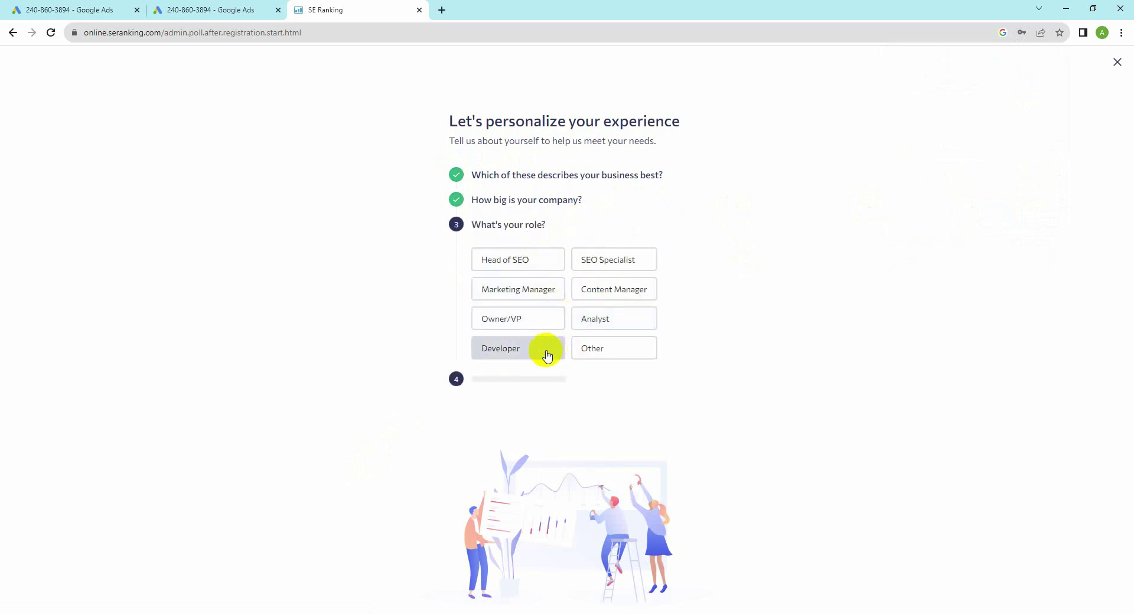
pyautogui.click(593, 350)
pyautogui.click(494, 257)
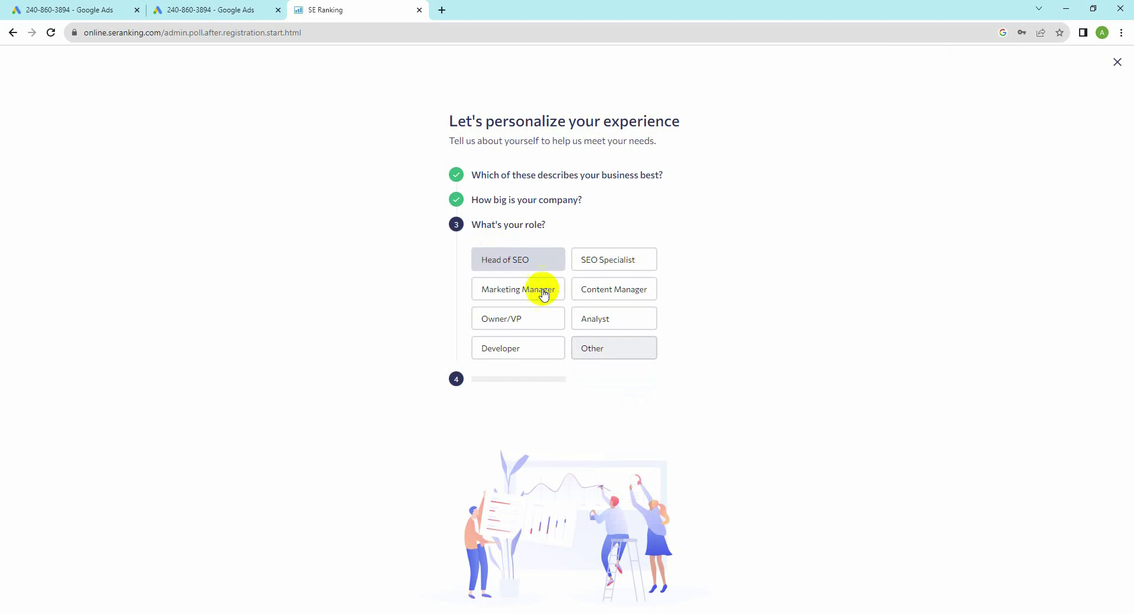
pyautogui.click(618, 294)
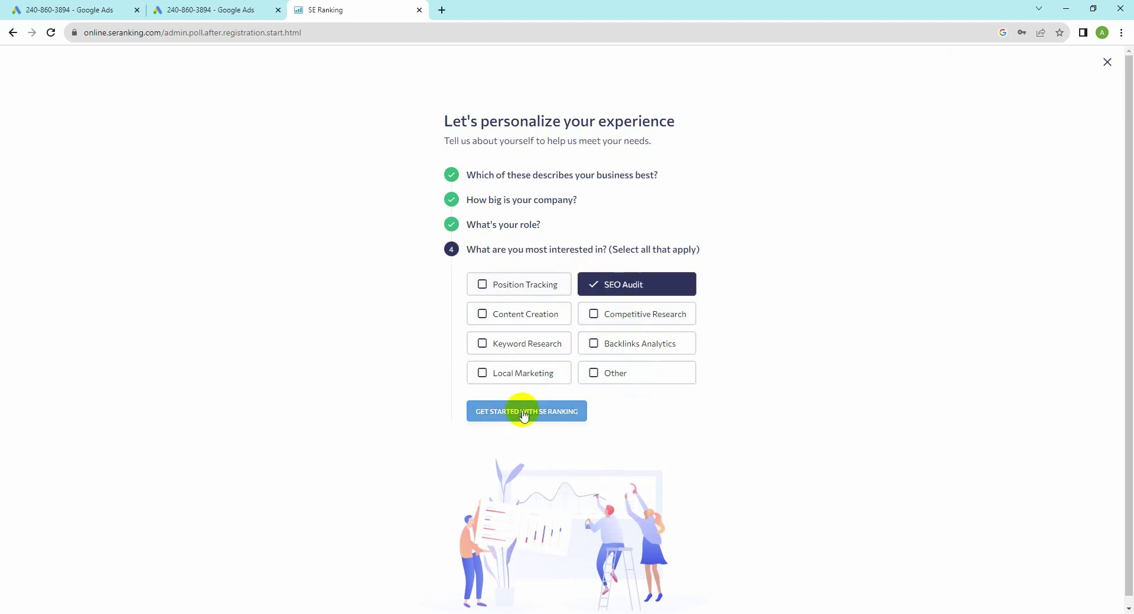
pyautogui.click(525, 411)
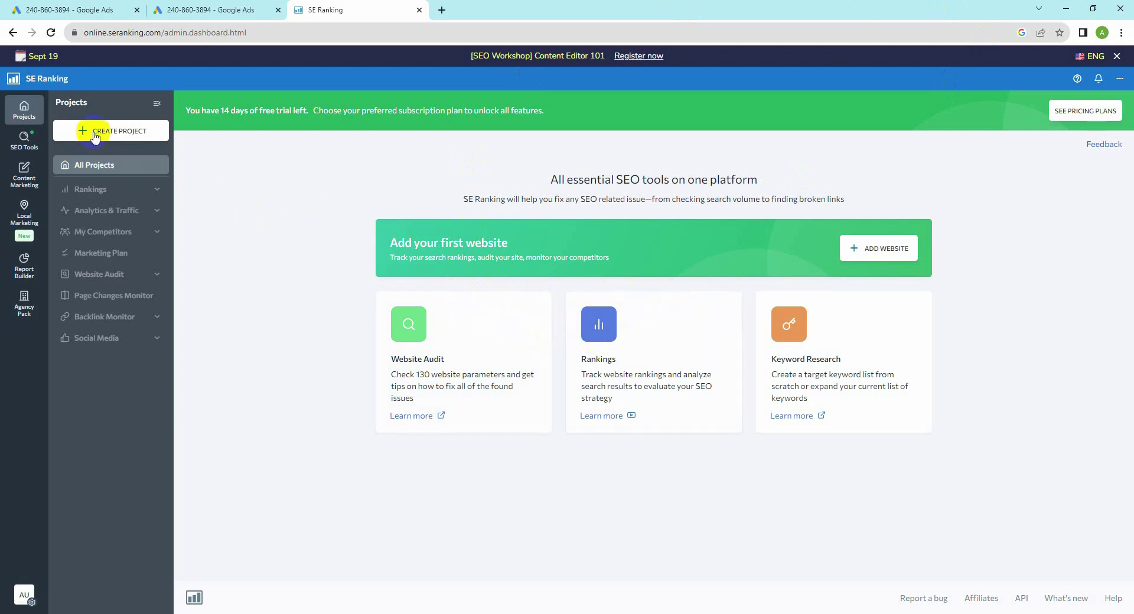
# Step: Start a new project with Create Project in the Projects sidebar
pyautogui.click(115, 135)
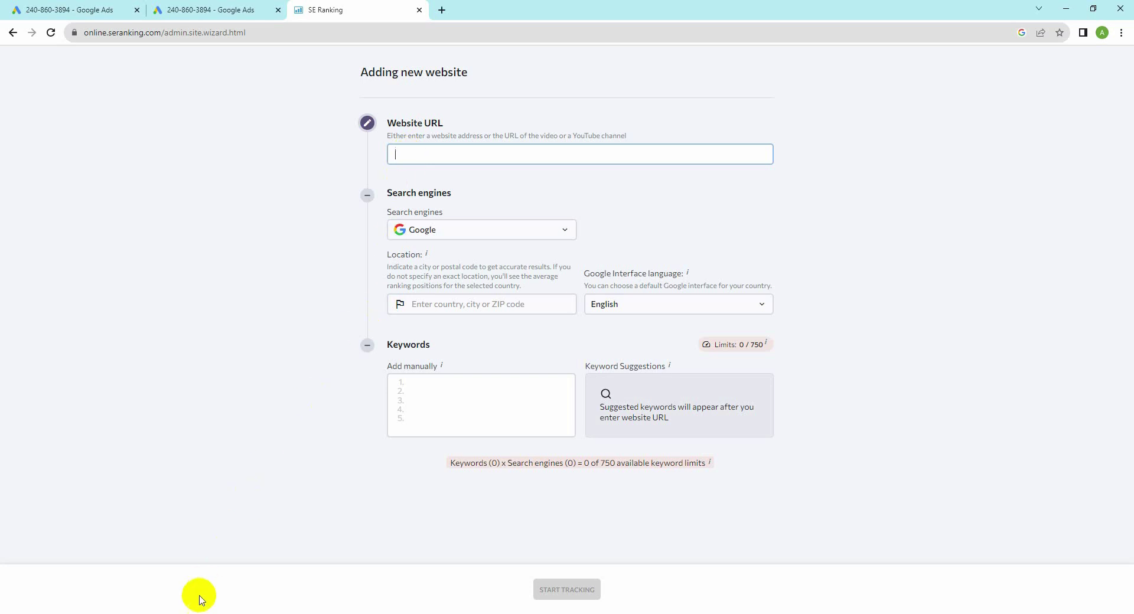
# Step: On the Facebook group page, open the Sydneysparkling.com.au.xlsx spreadsheet attachment
pyautogui.click(188, 613)
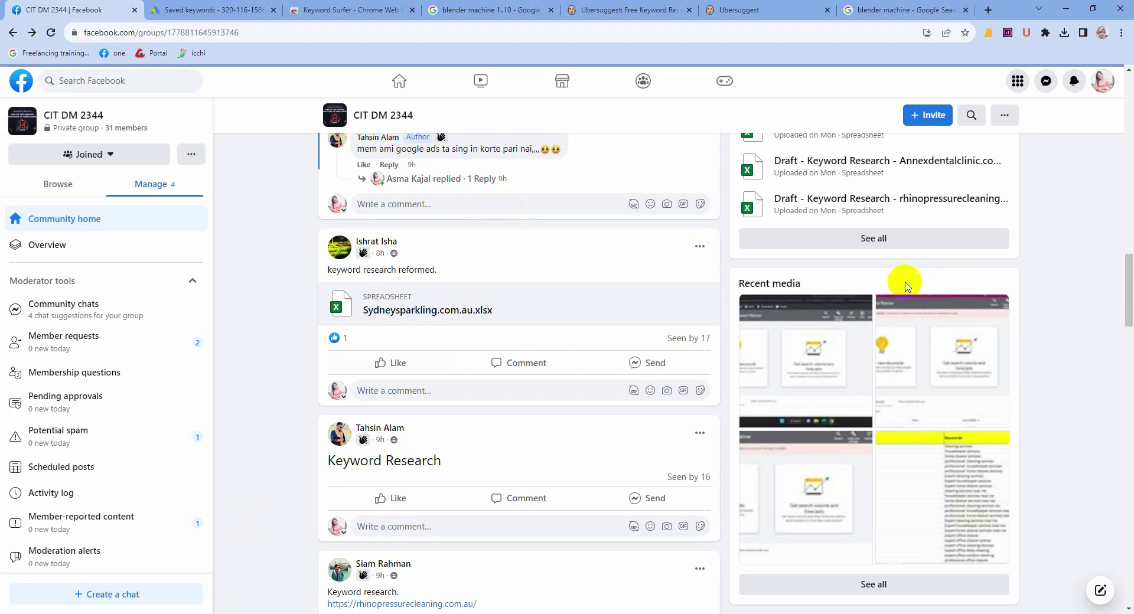
pyautogui.scroll(7, 733, 314)
pyautogui.scroll(-4, 434, 374)
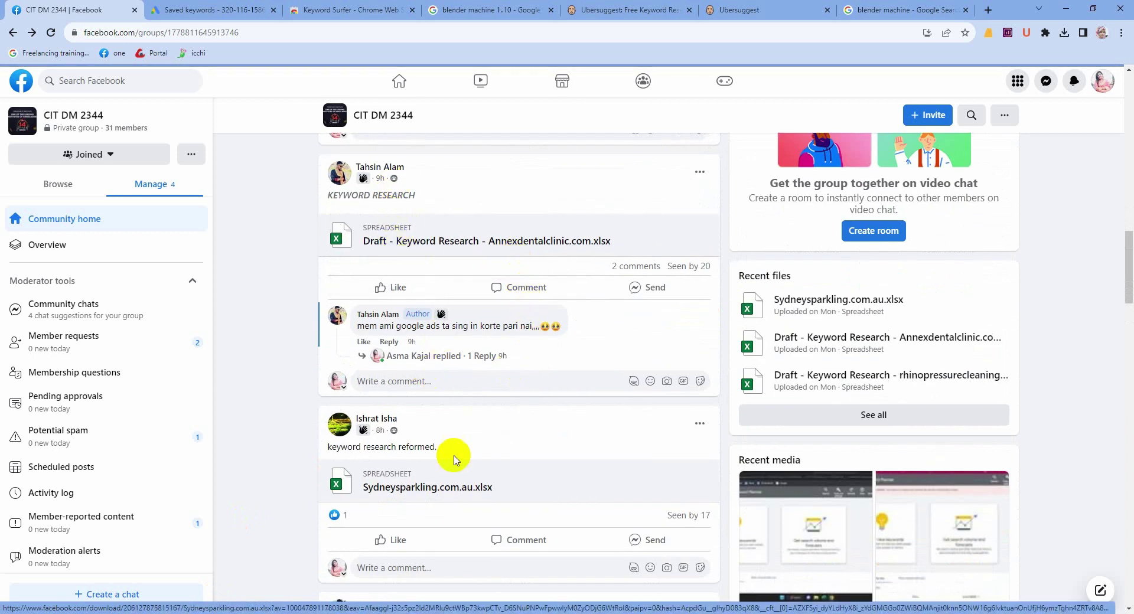
pyautogui.scroll(3, 519, 430)
pyautogui.scroll(-5, 519, 436)
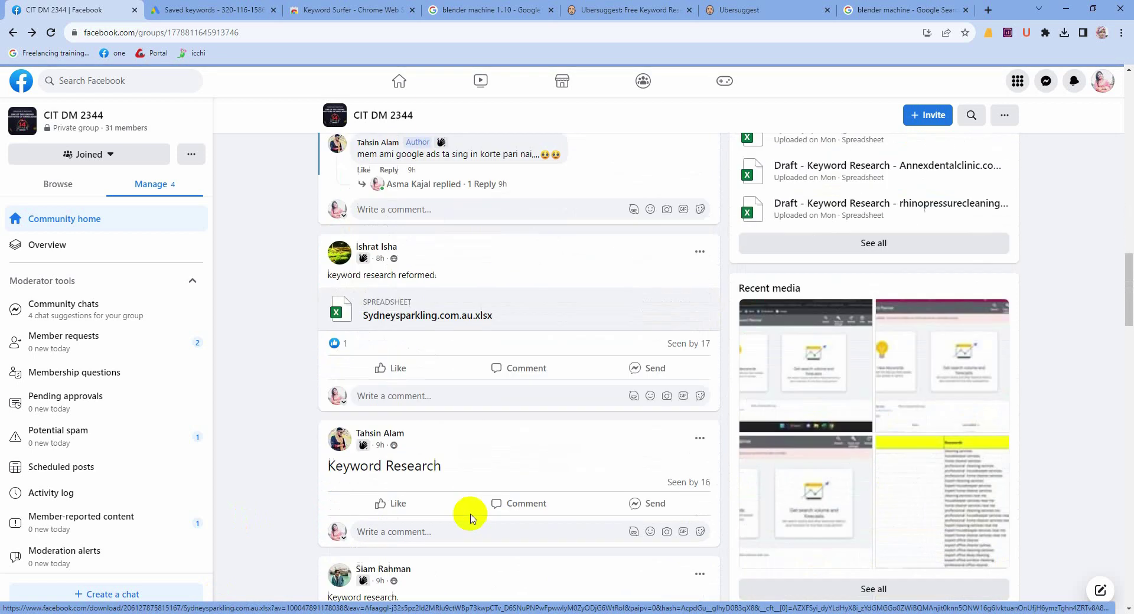
pyautogui.click(389, 321)
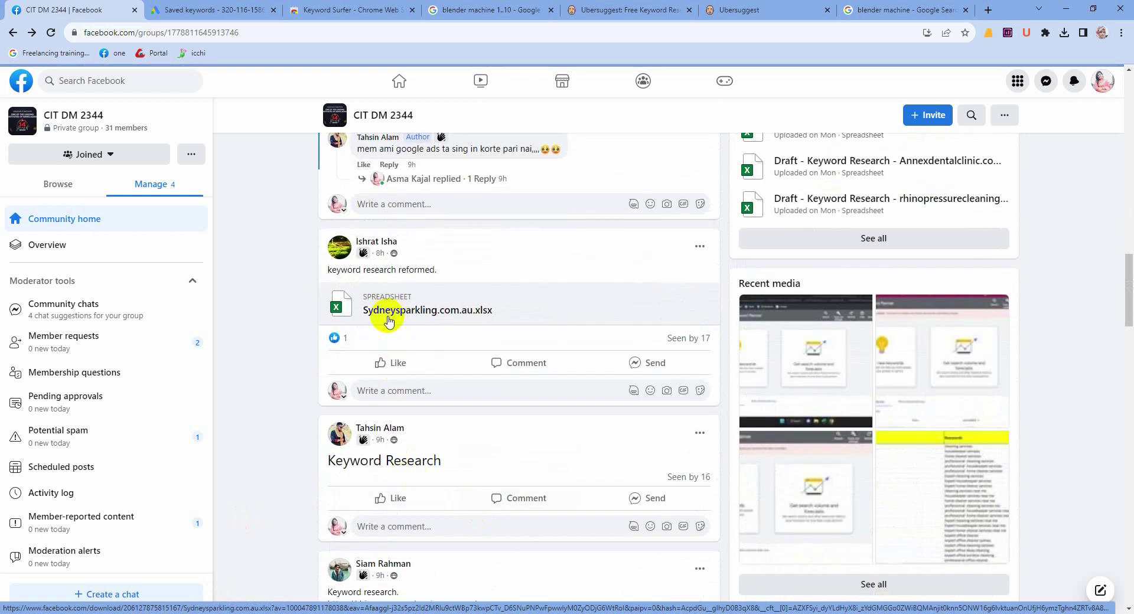
pyautogui.scroll(10, 390, 319)
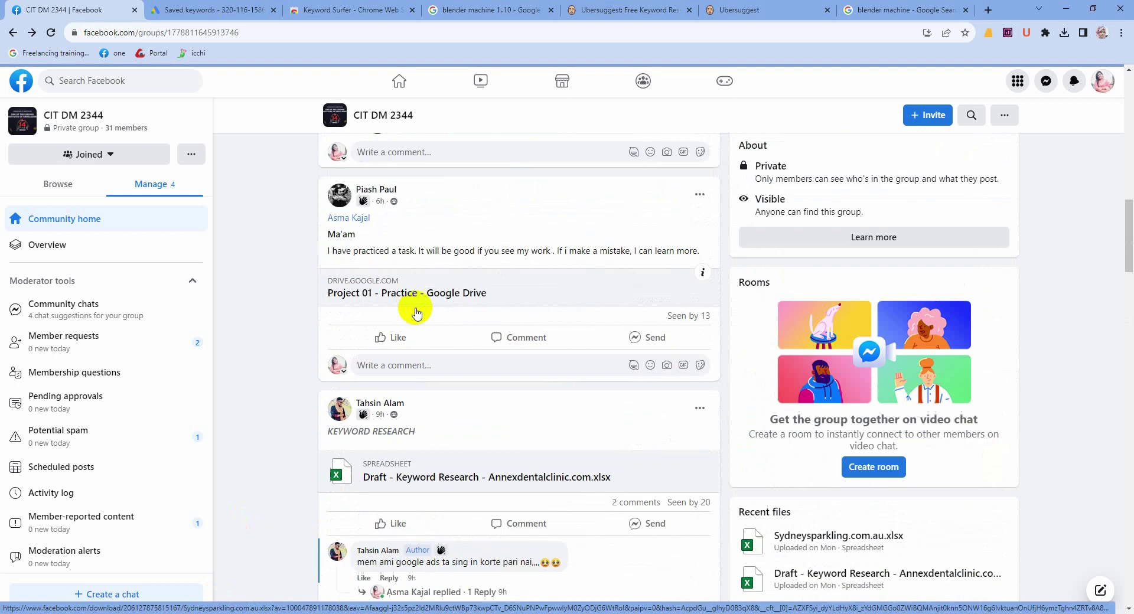
pyautogui.scroll(8, 393, 313)
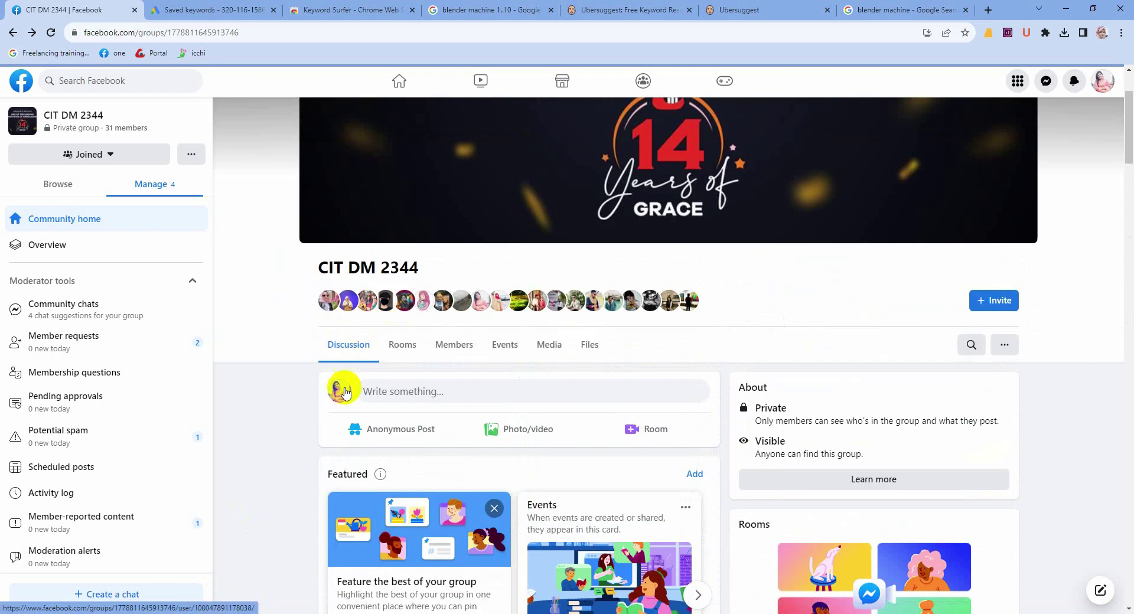
# Step: Expand the moderator's Project Distributions post, select Sydneysparkling.com.au, and return to SE Ranking
pyautogui.click(340, 391)
pyautogui.scroll(-12, 831, 443)
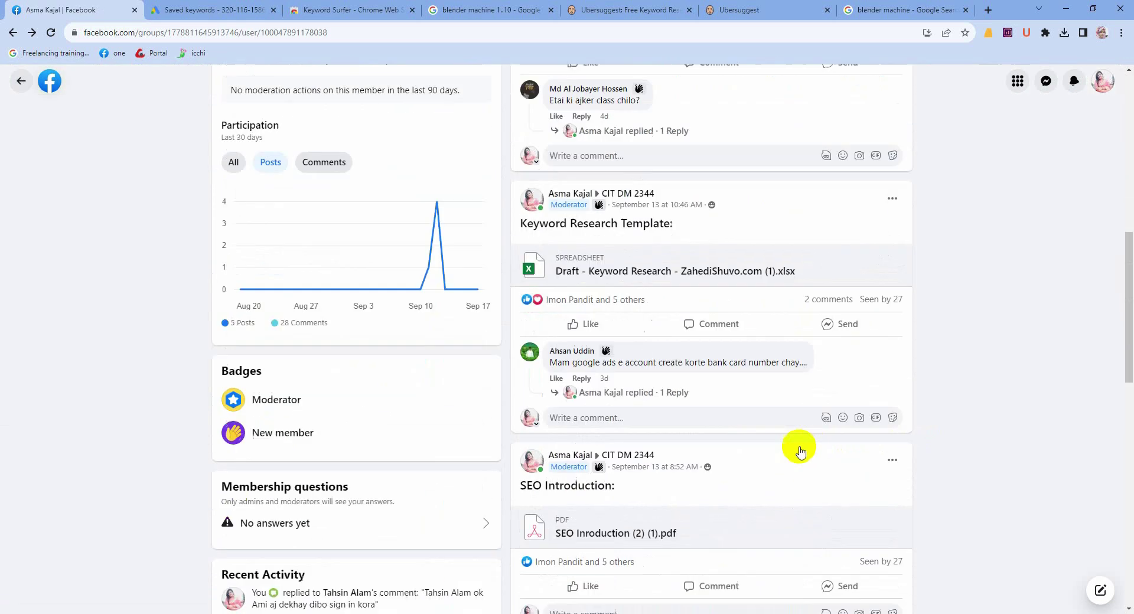
pyautogui.scroll(-3, 763, 449)
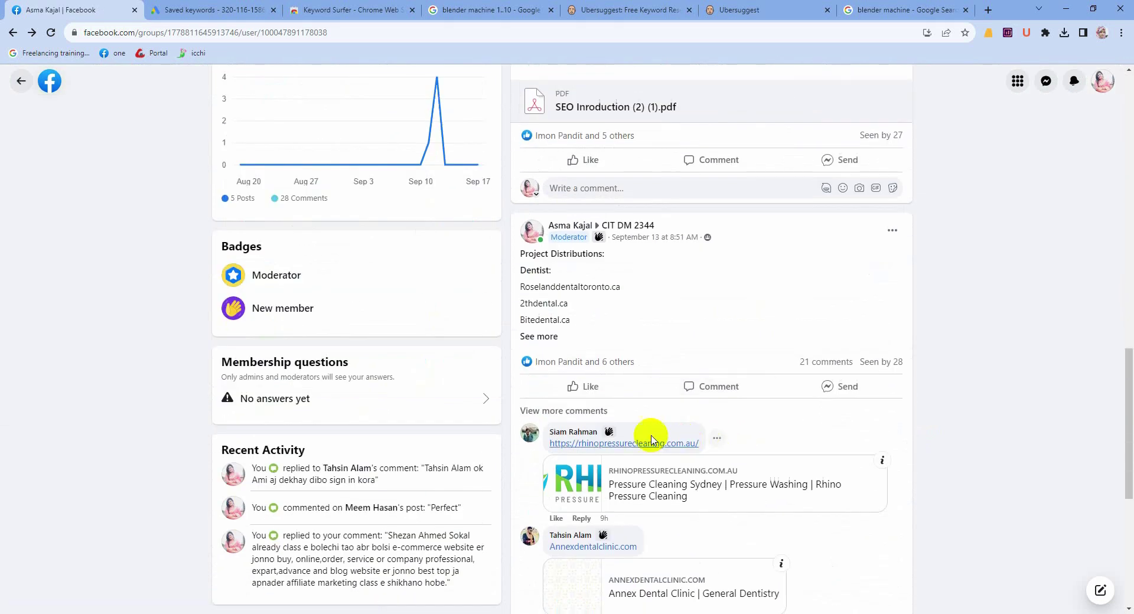
pyautogui.click(540, 336)
pyautogui.scroll(-1, 577, 471)
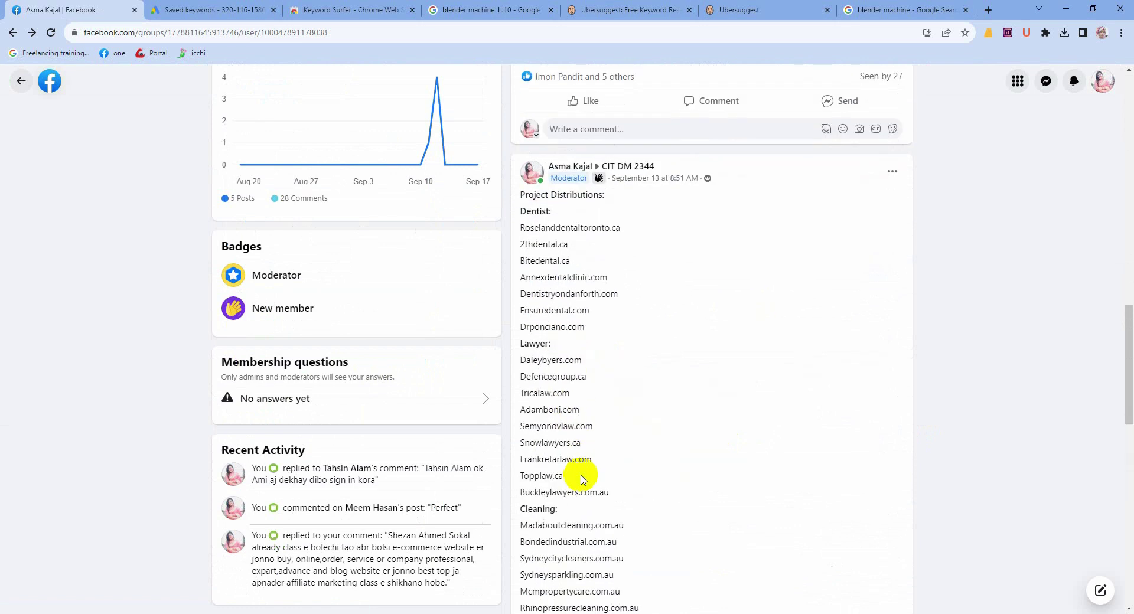
pyautogui.scroll(-4, 584, 479)
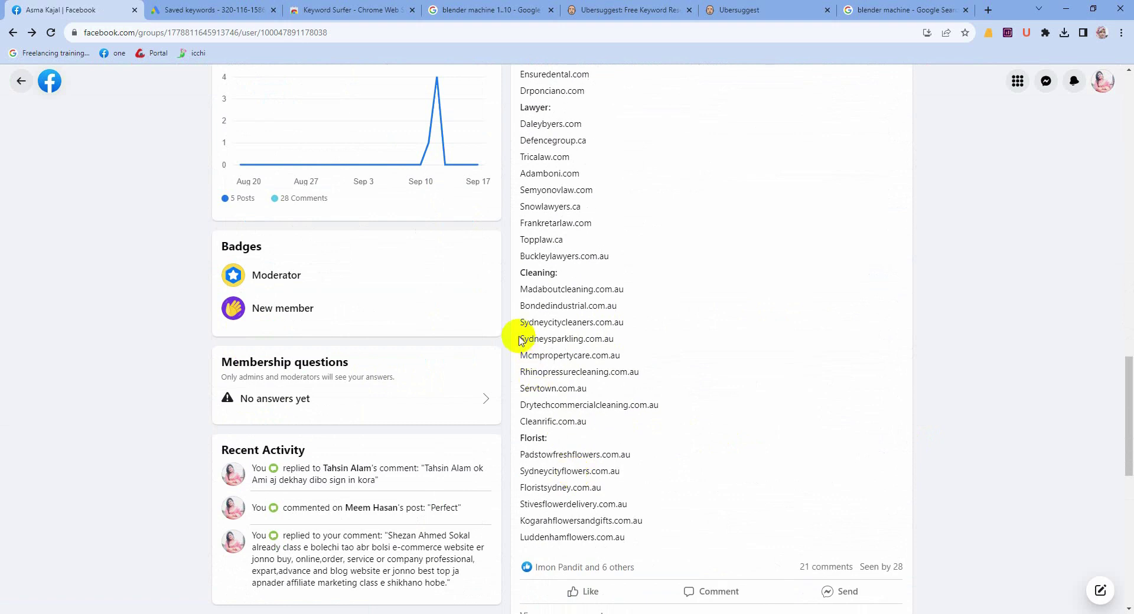
pyautogui.moveTo(519, 341); pyautogui.dragTo(616, 341)
pyautogui.hotkey('ctrl', 'c')
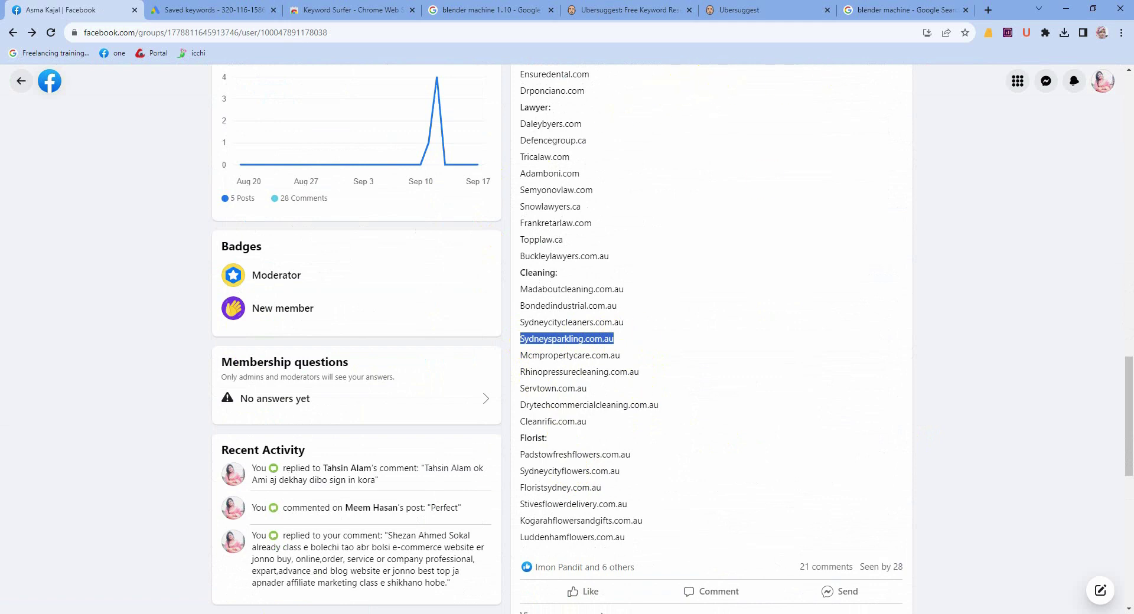
pyautogui.moveTo(210, 608)
pyautogui.click(230, 558)
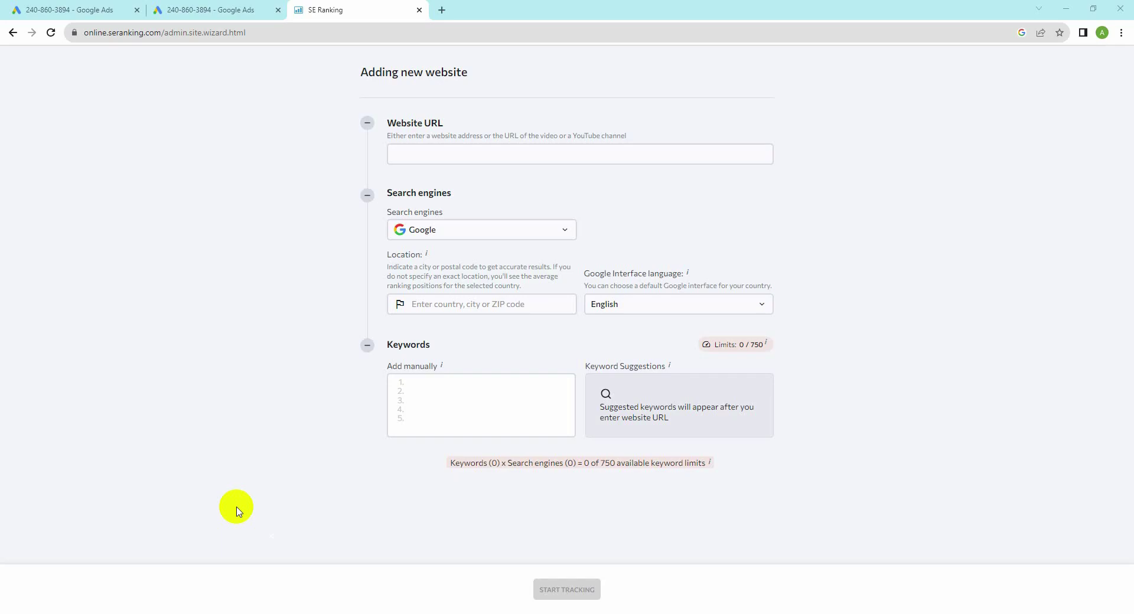
# Step: Load sydneysparkling.com.au in a new tab, copy its full https address, and return to SE Ranking
pyautogui.click(441, 10)
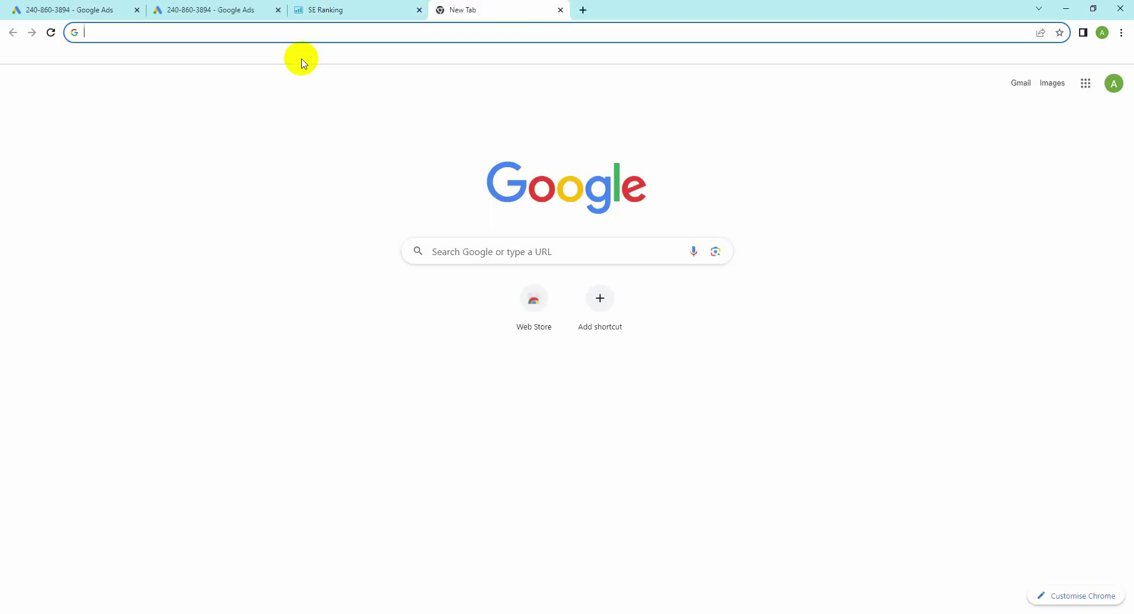
pyautogui.hotkey('ctrl', 'v')
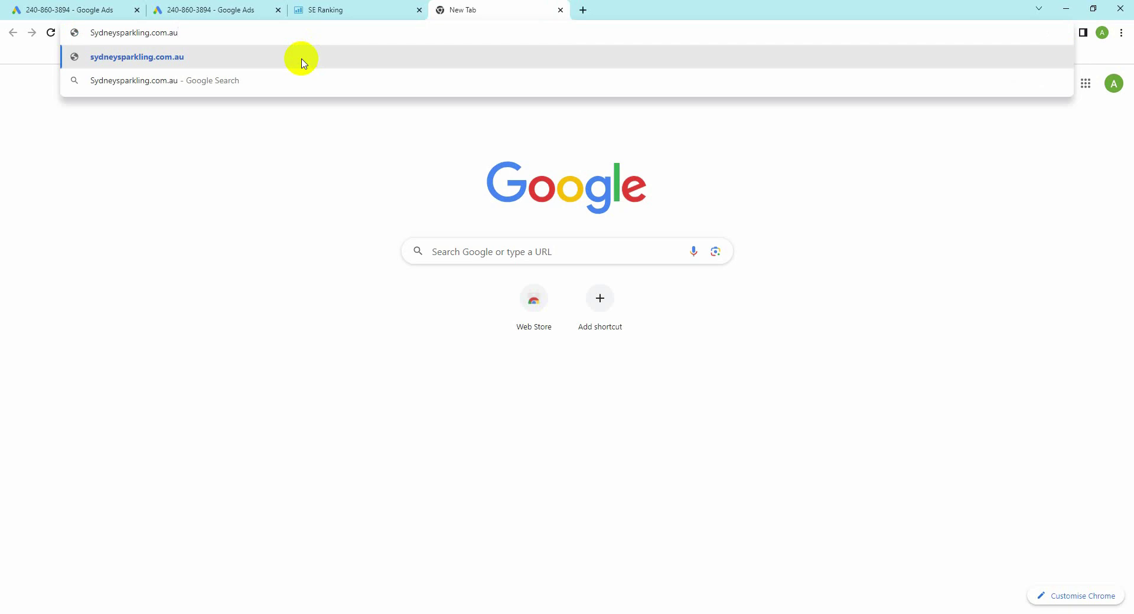
pyautogui.click(302, 59)
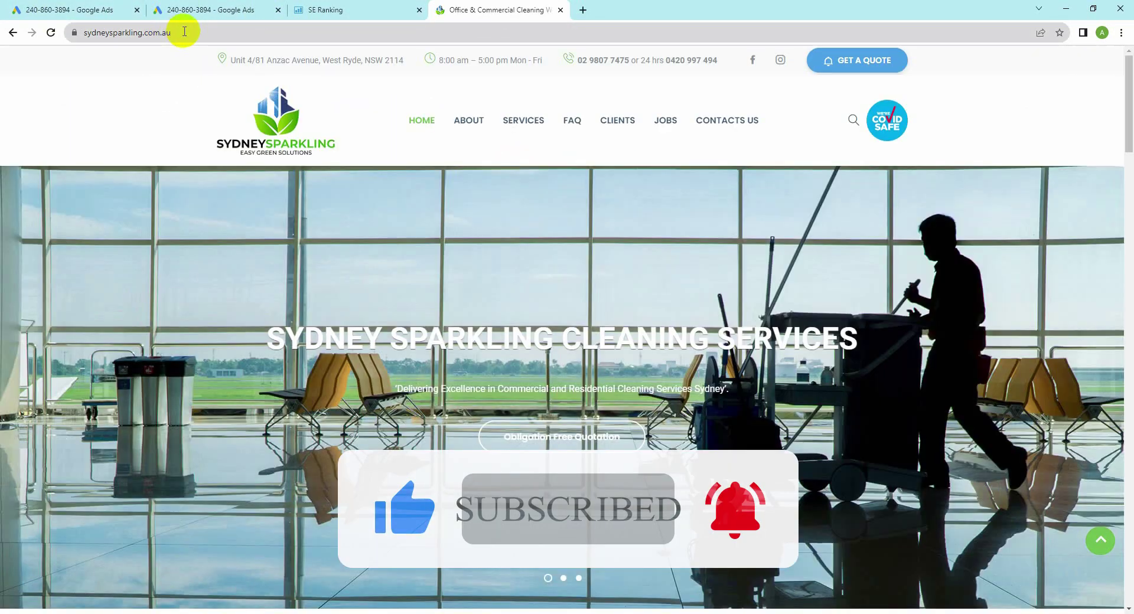
pyautogui.click(184, 32)
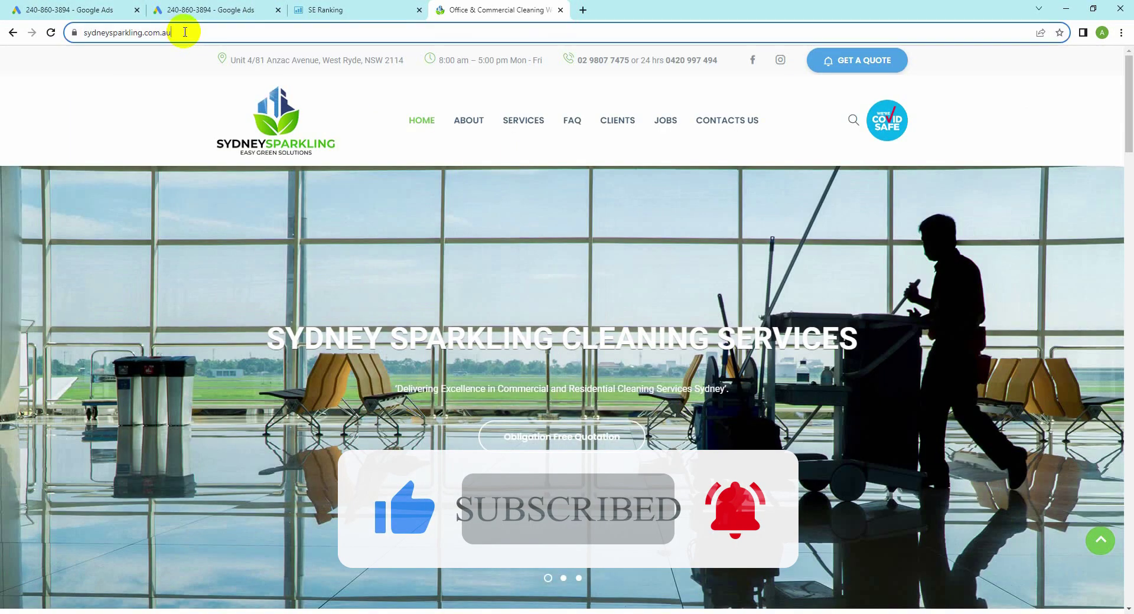
pyautogui.hotkey('ctrl', 'a')
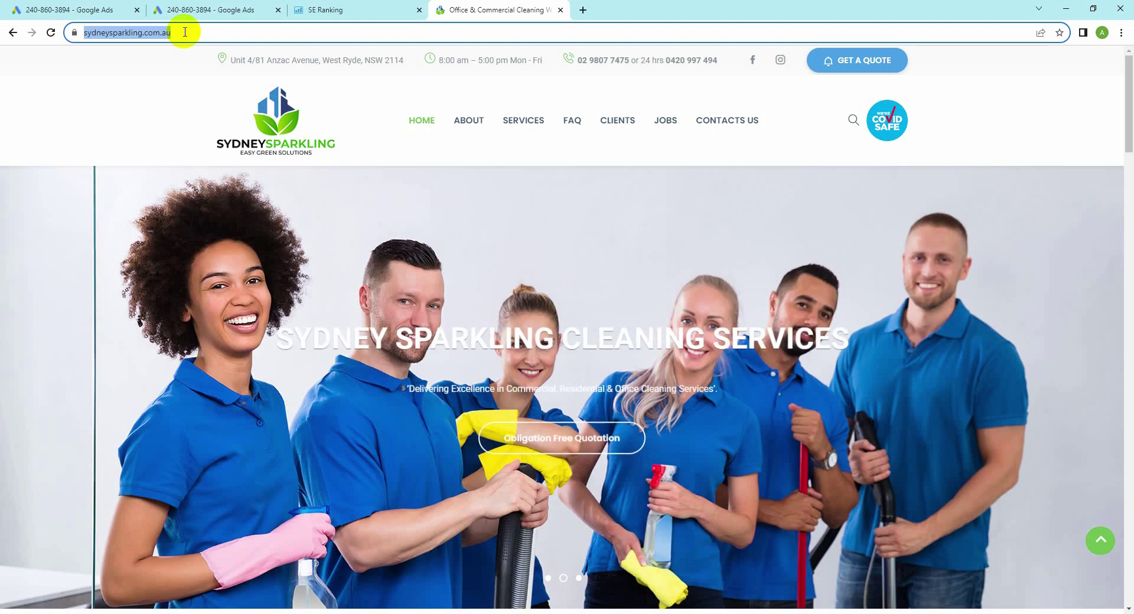
pyautogui.click(184, 33)
pyautogui.doubleClick(205, 31)
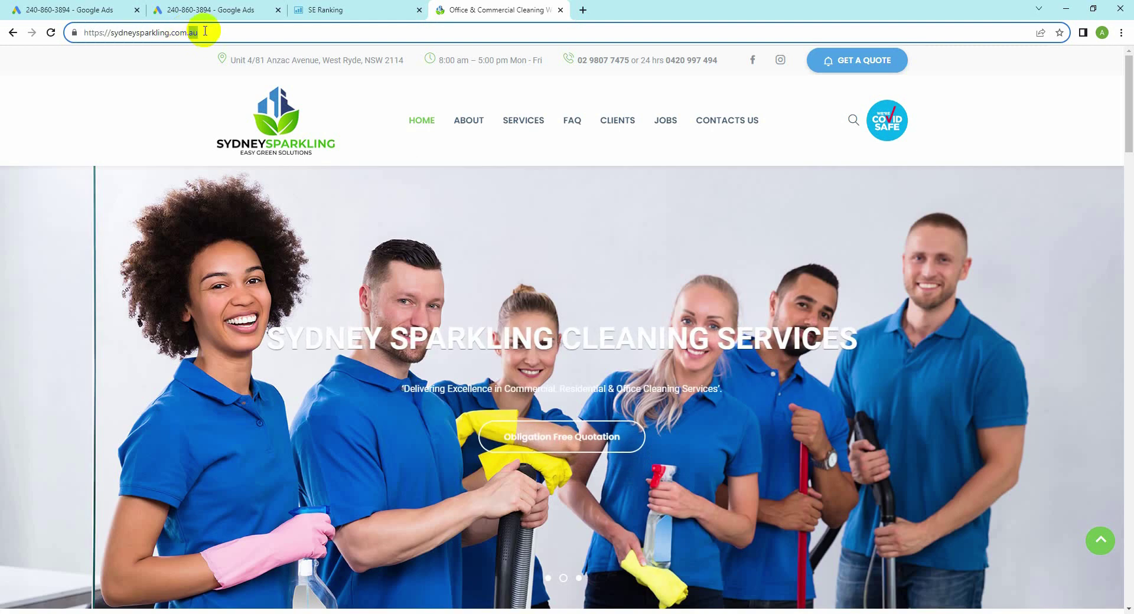
pyautogui.tripleClick(202, 32)
pyautogui.hotkey('ctrl', 'c')
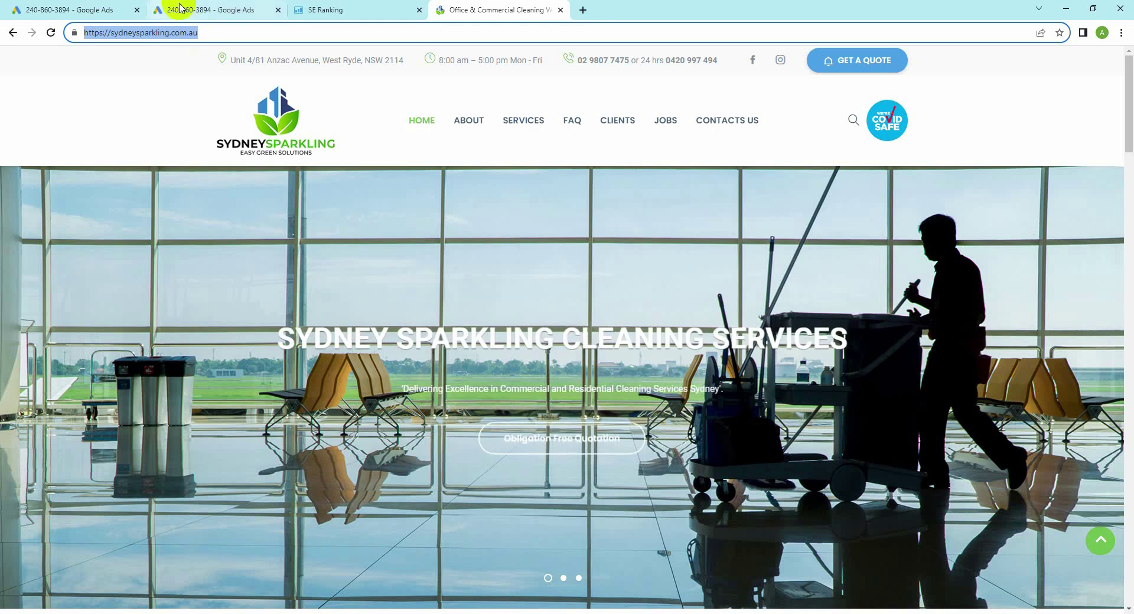
pyautogui.click(314, 6)
pyautogui.click(410, 151)
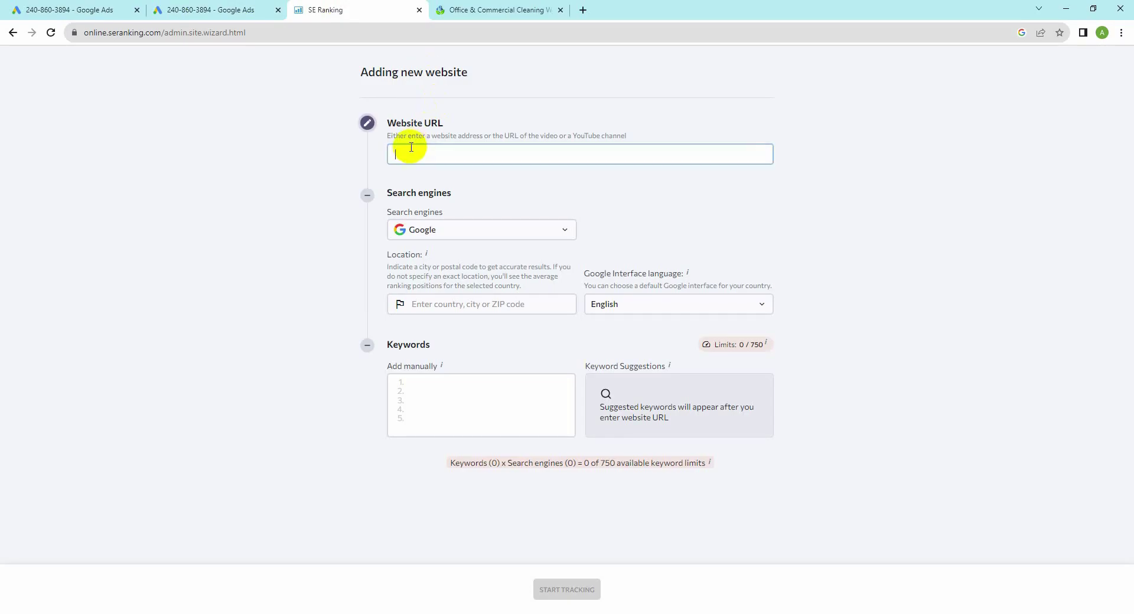
pyautogui.hotkey('ctrl', 'v')
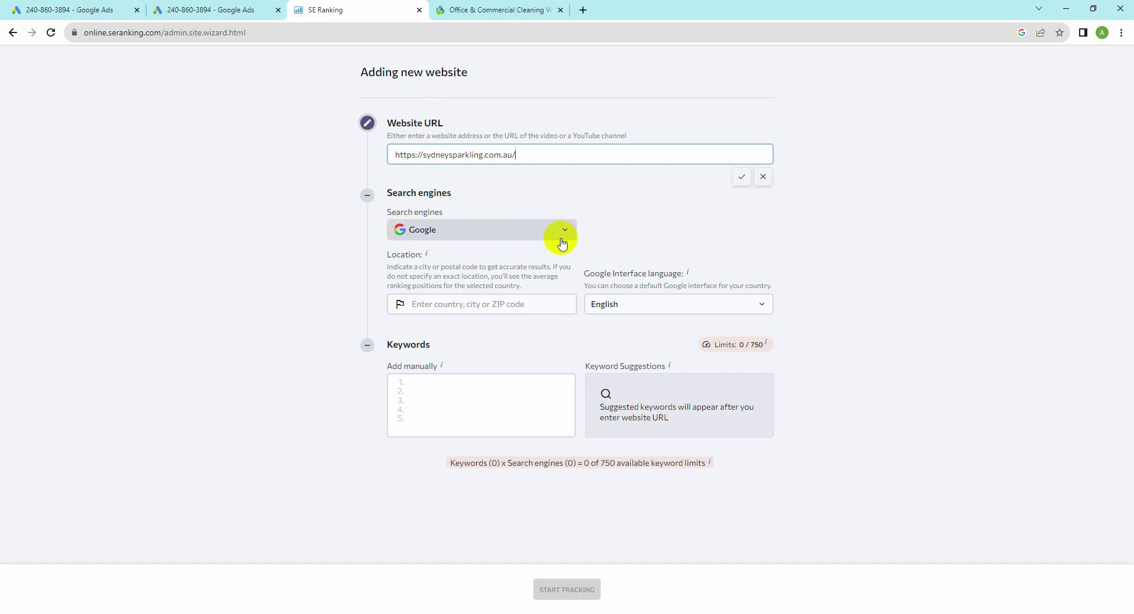
pyautogui.click(425, 304)
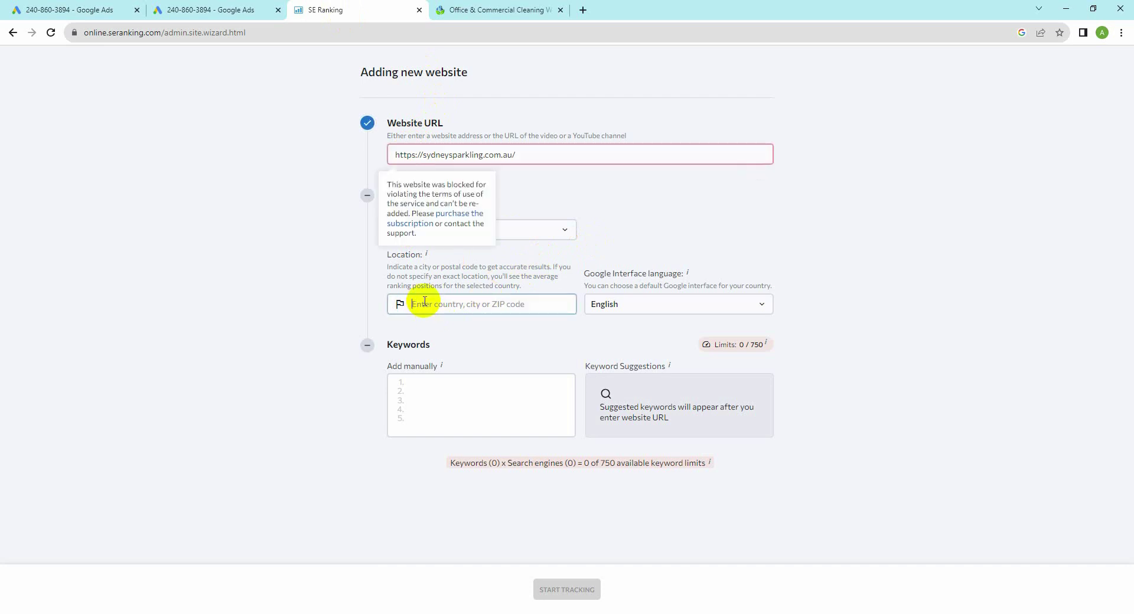
pyautogui.write('au')
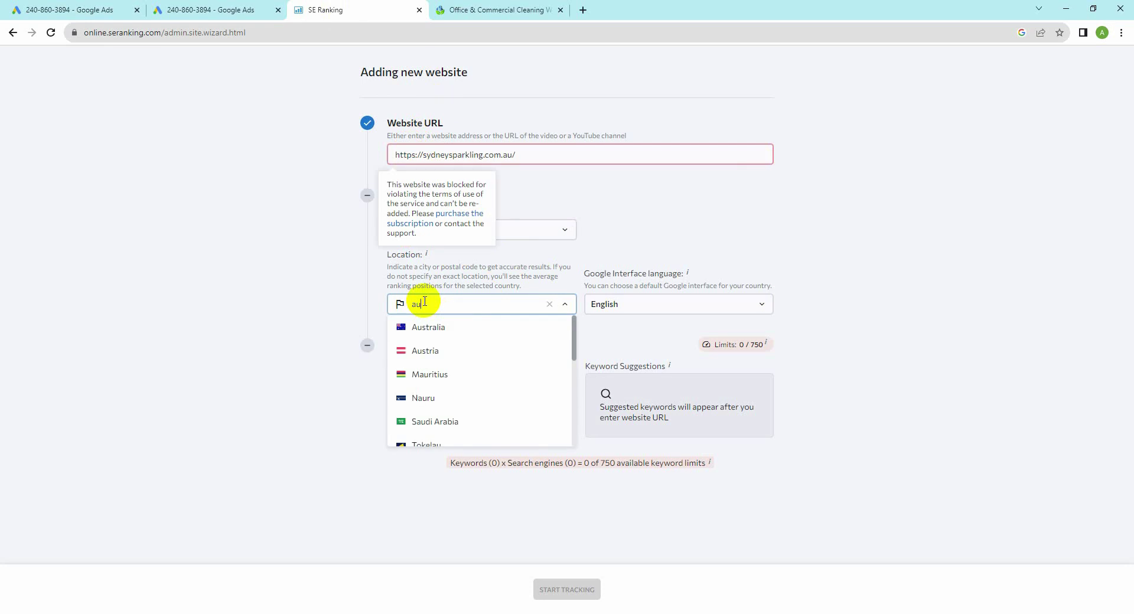
pyautogui.click(426, 327)
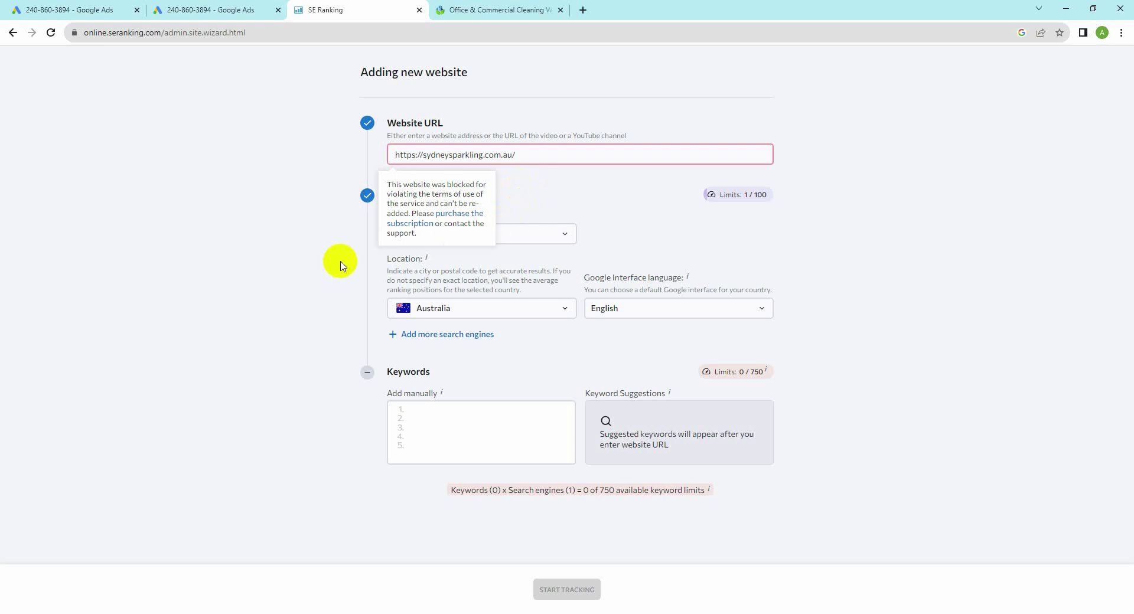
# Step: Confirm sydneysparkling.com.au is blocked, then go back to the Facebook post listing client sites
pyautogui.click(452, 213)
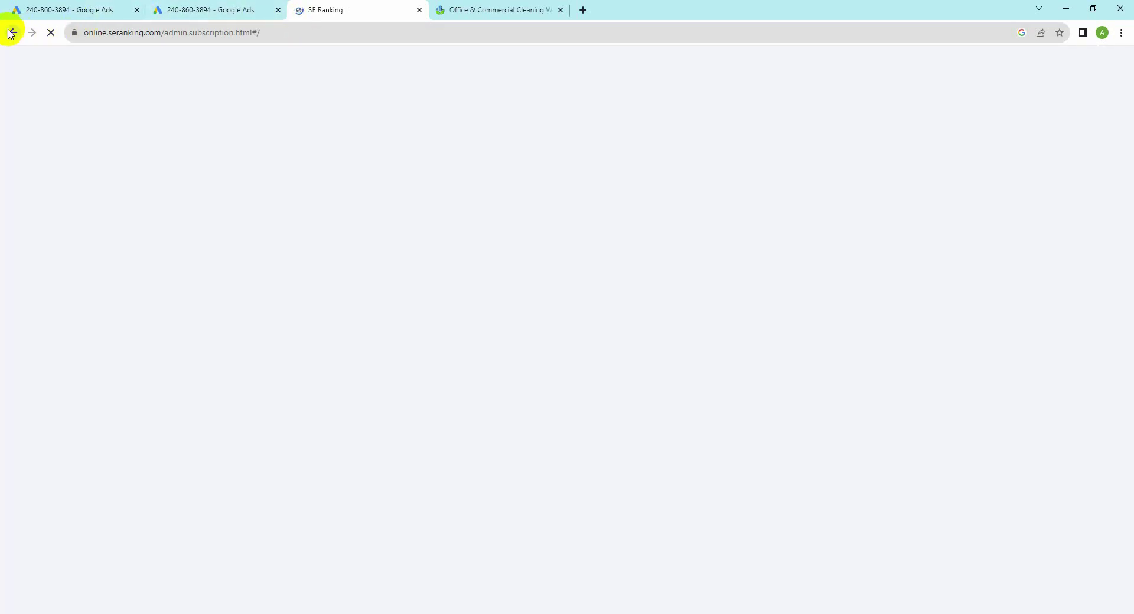
pyautogui.click(12, 33)
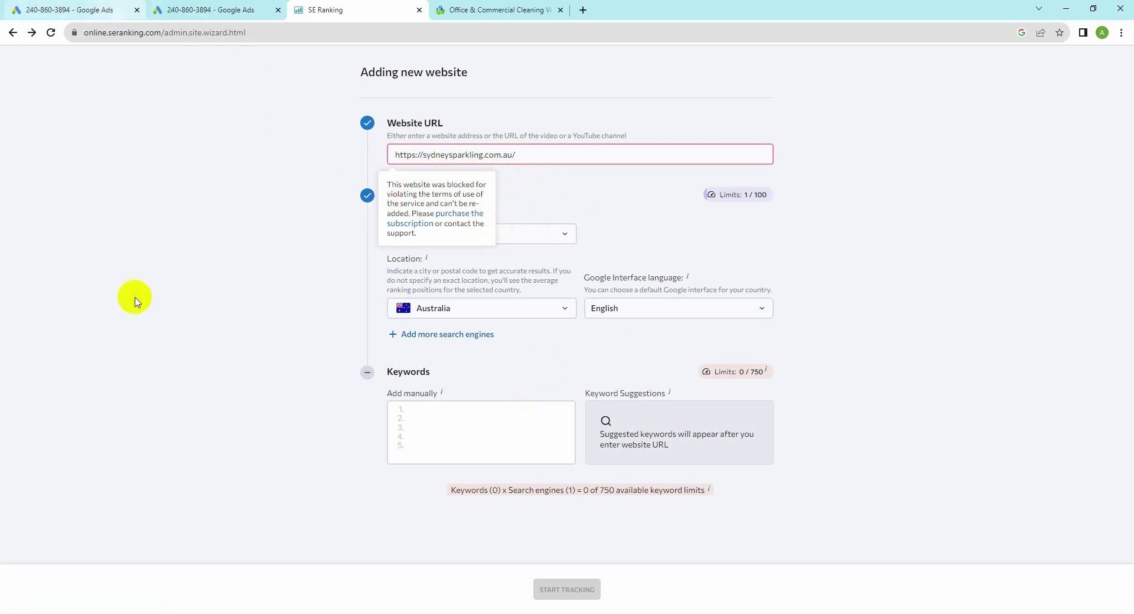
pyautogui.click(192, 612)
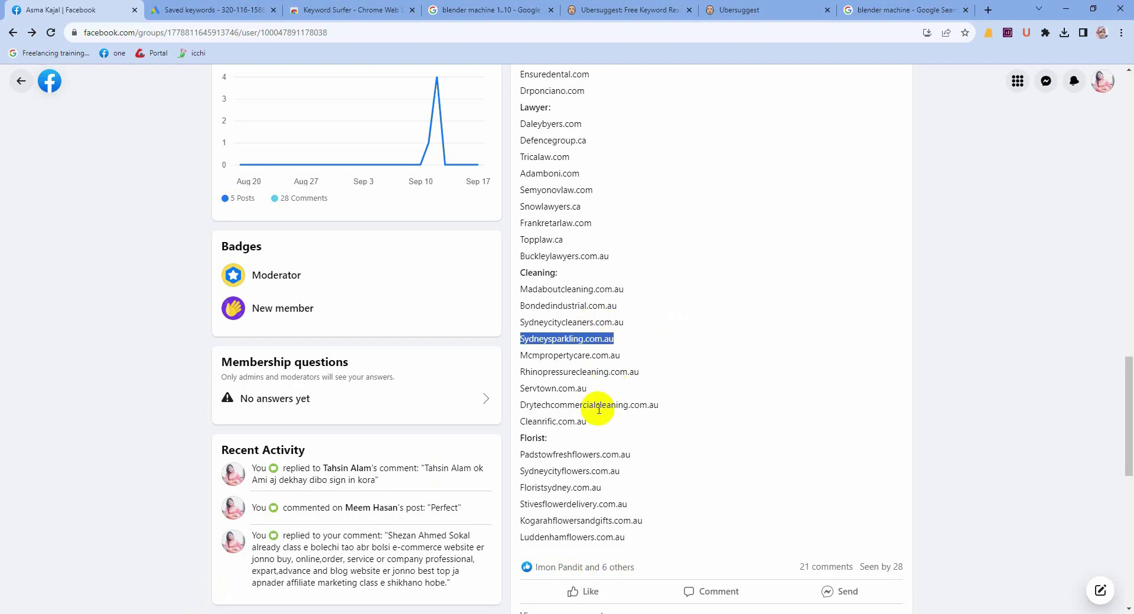
# Step: Select Mcmpropertycare.com.au under Cleaning in the Facebook post and return to SE Ranking
pyautogui.scroll(4, 599, 418)
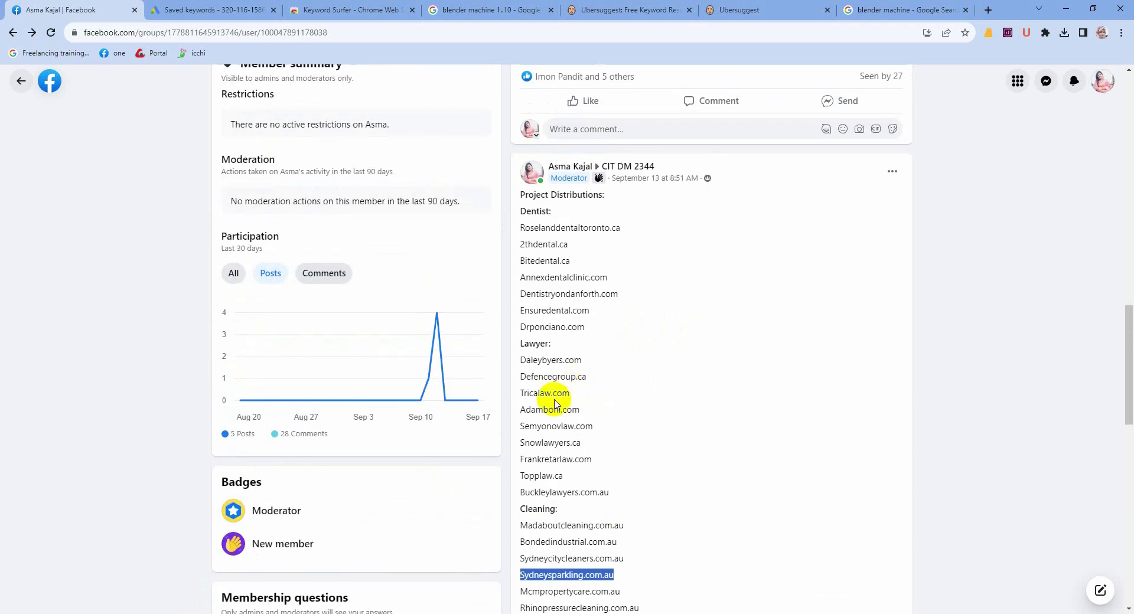
pyautogui.scroll(-5, 556, 404)
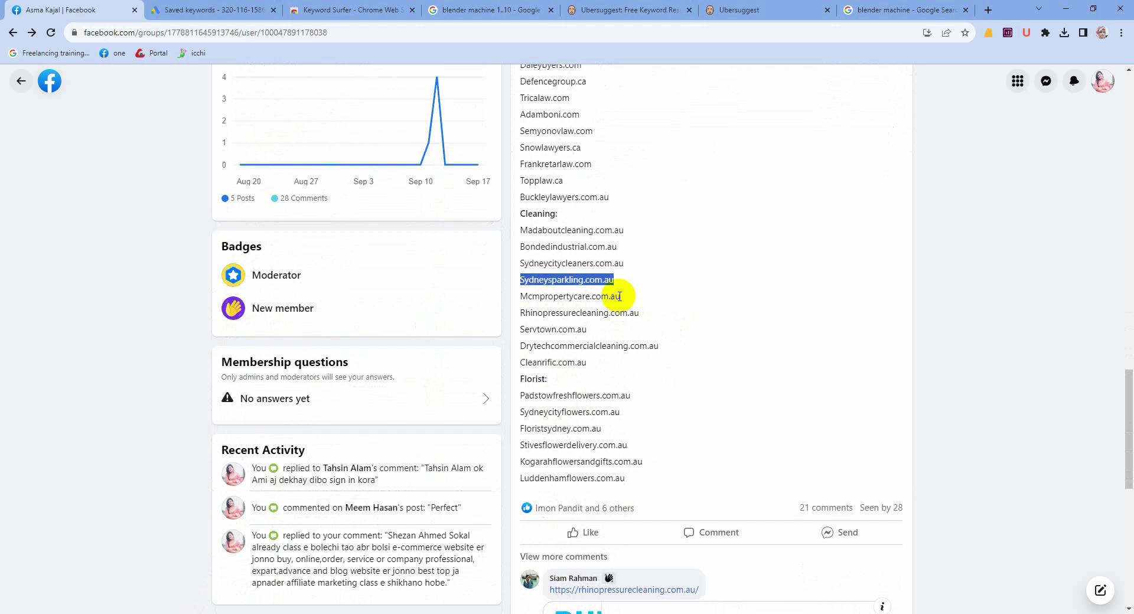
pyautogui.moveTo(619, 296); pyautogui.dragTo(511, 300)
pyautogui.hotkey('ctrl', 'c')
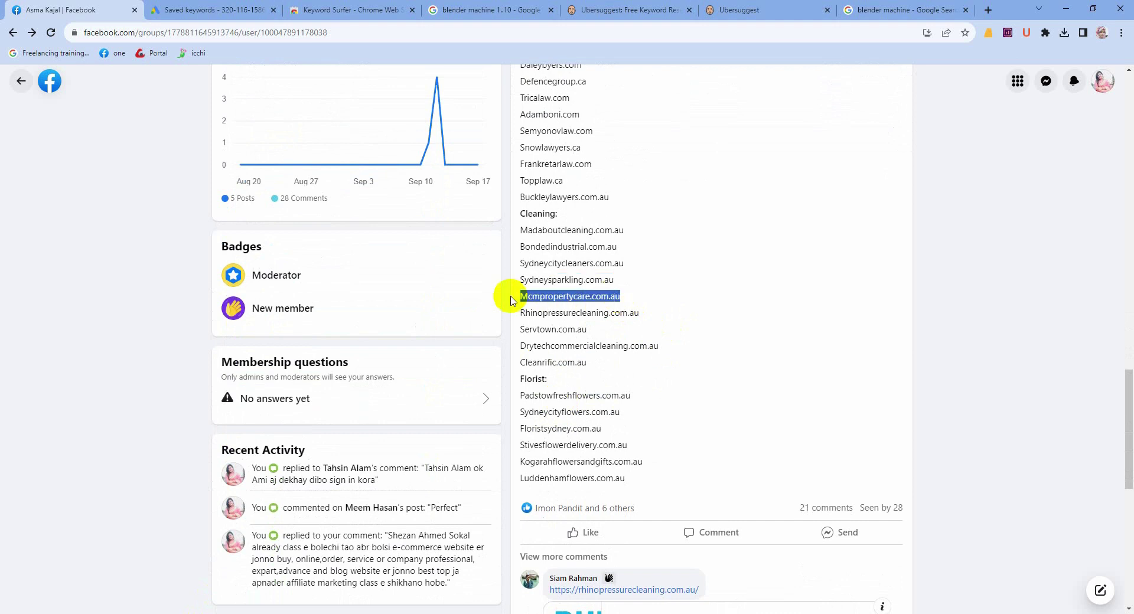
pyautogui.click(223, 611)
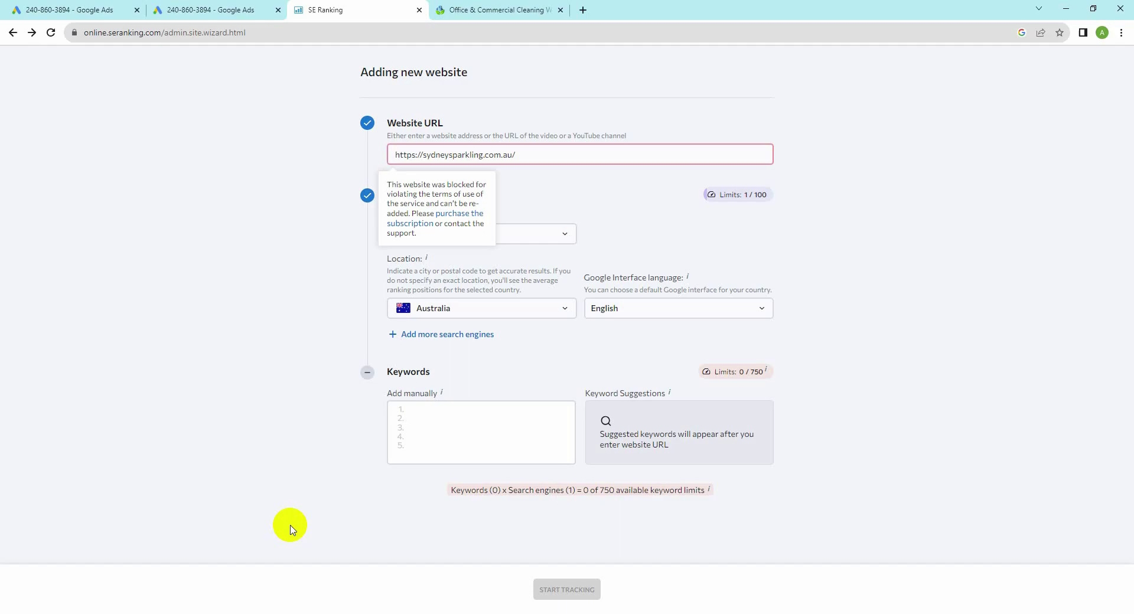
# Step: Replace the blocked website address with Mcmpropertycare.com.au and enlarge the form
pyautogui.click(518, 155)
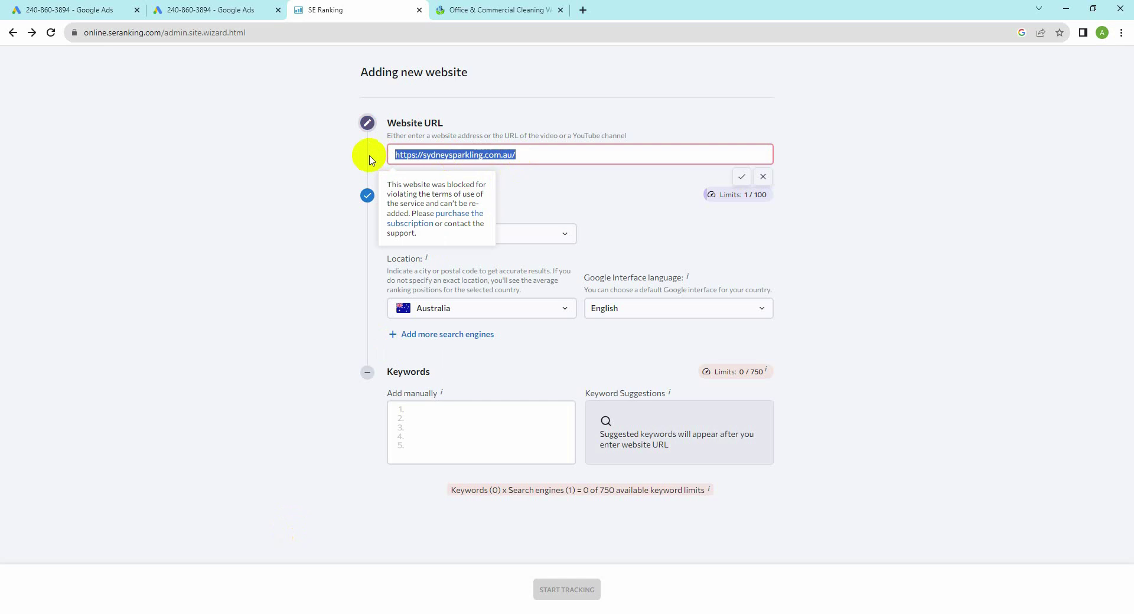
pyautogui.hotkey('ctrl', 'v')
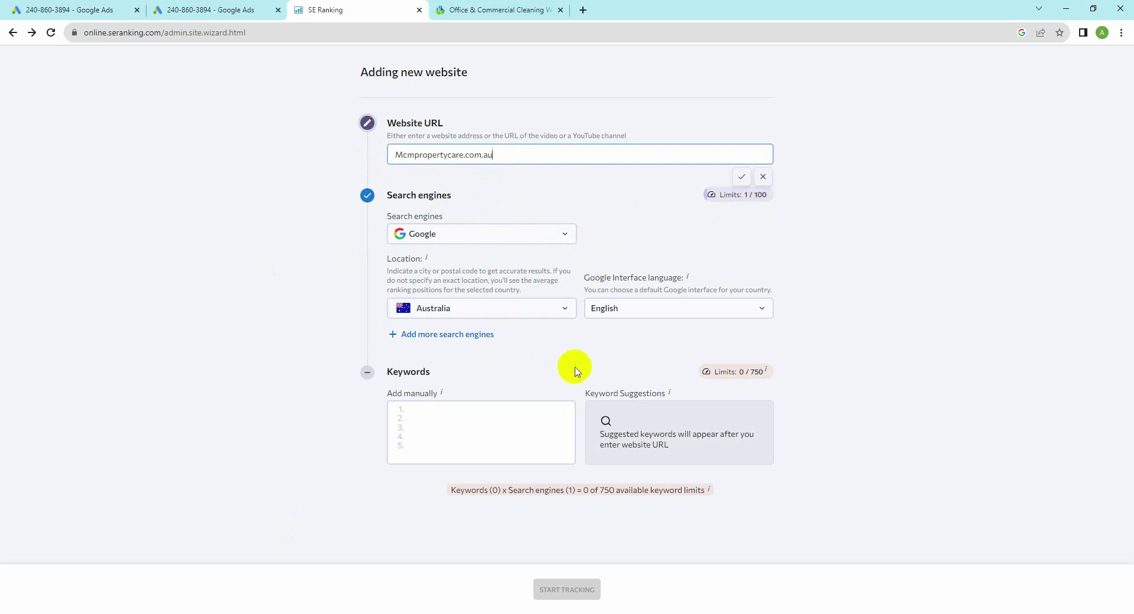
pyautogui.hotkey('ctrl', '+')
pyautogui.hotkey('ctrl', '+')
pyautogui.hotkey('ctrl', '+')
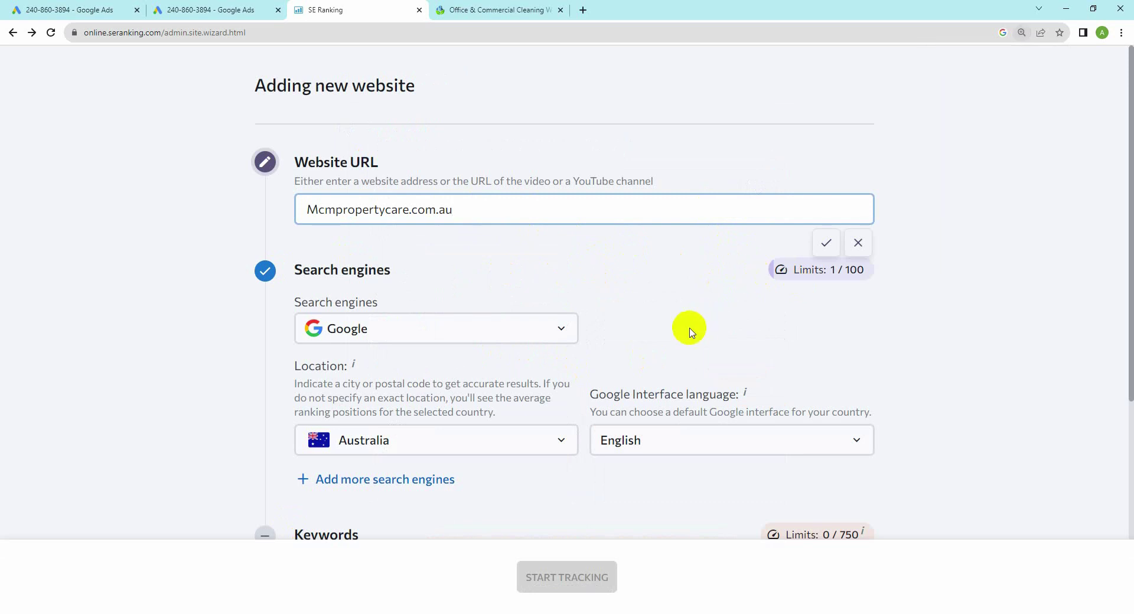
pyautogui.scroll(-3, 692, 331)
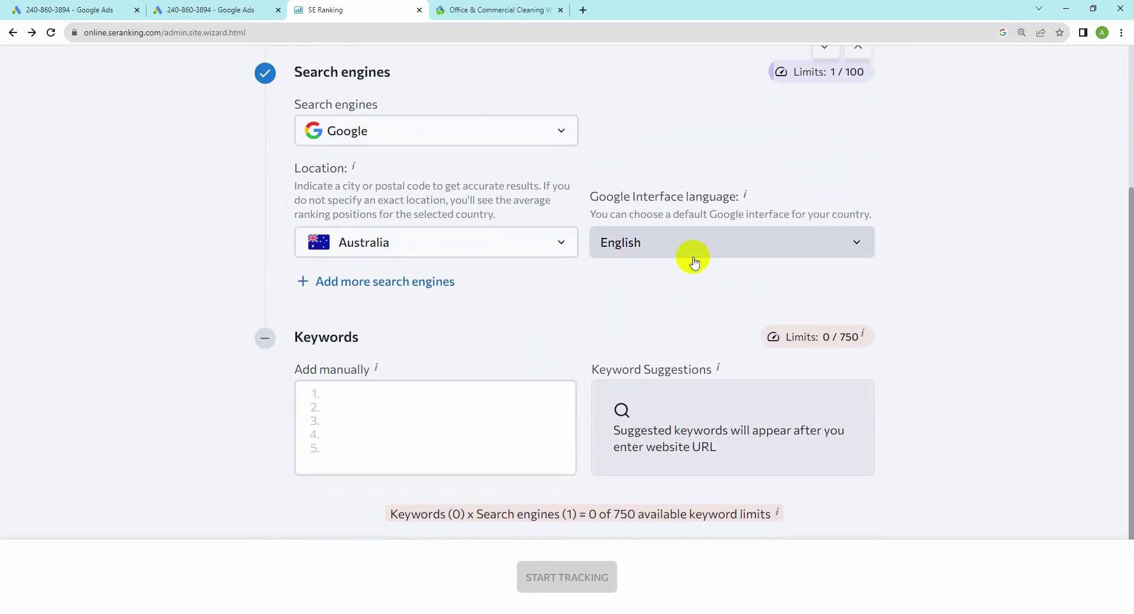
# Step: Set the tracking location and the keyword suggestions country to Australia
pyautogui.click(337, 394)
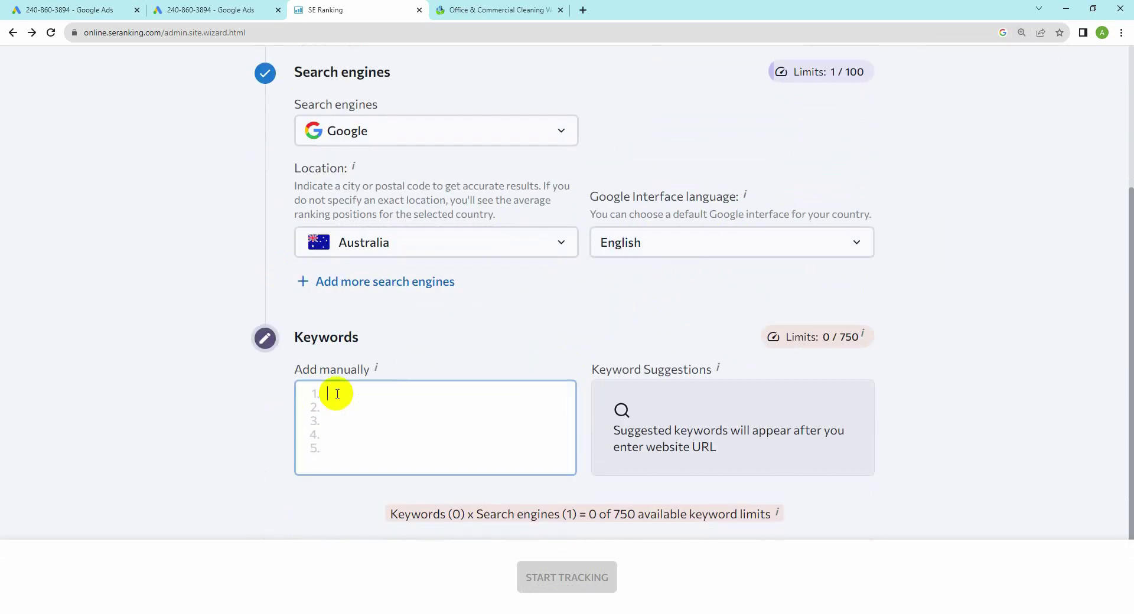
pyautogui.write('aus')
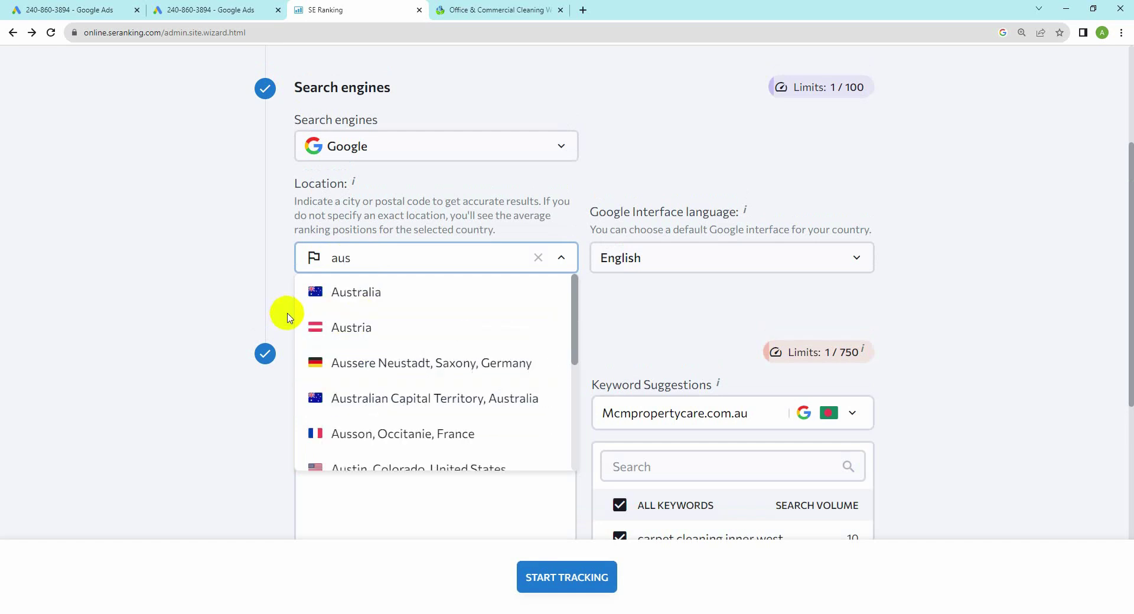
pyautogui.click(343, 287)
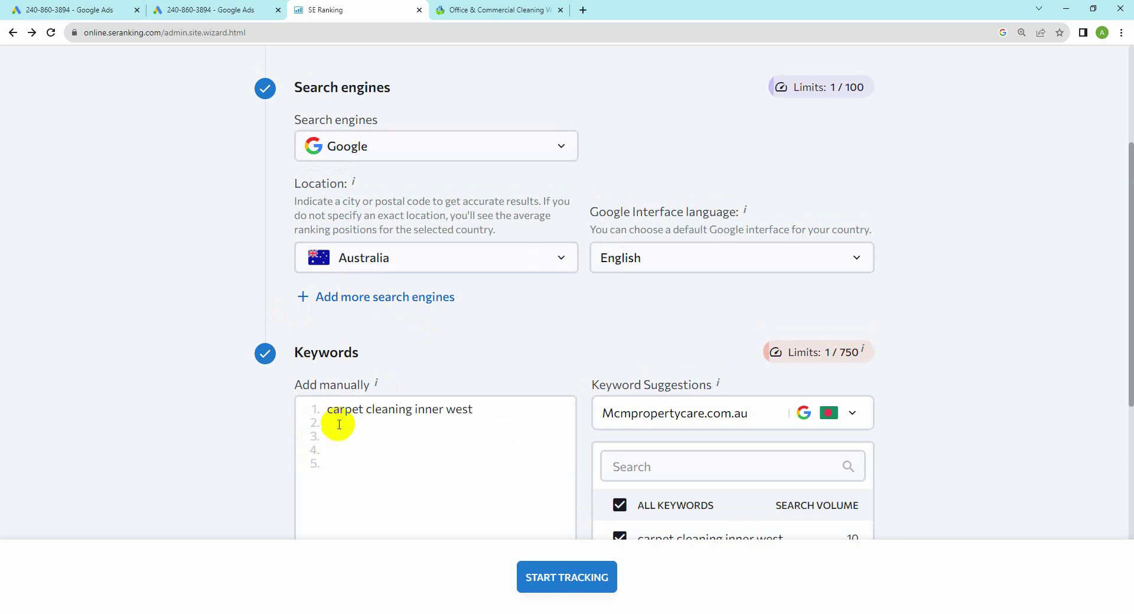
pyautogui.click(852, 415)
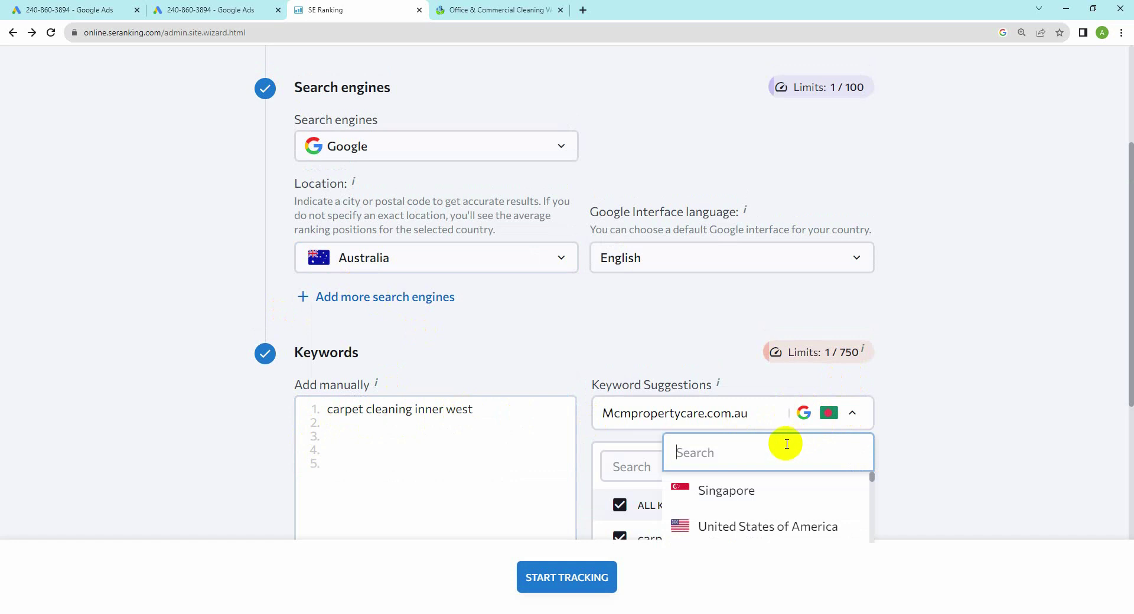
pyautogui.write('au')
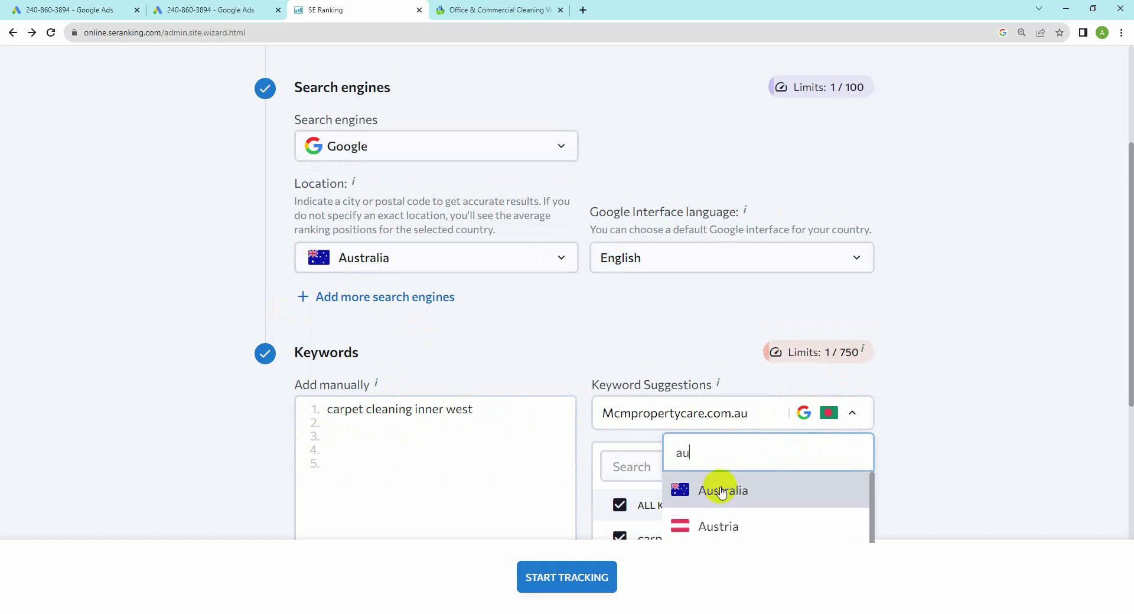
pyautogui.click(720, 491)
pyautogui.scroll(-2, 395, 417)
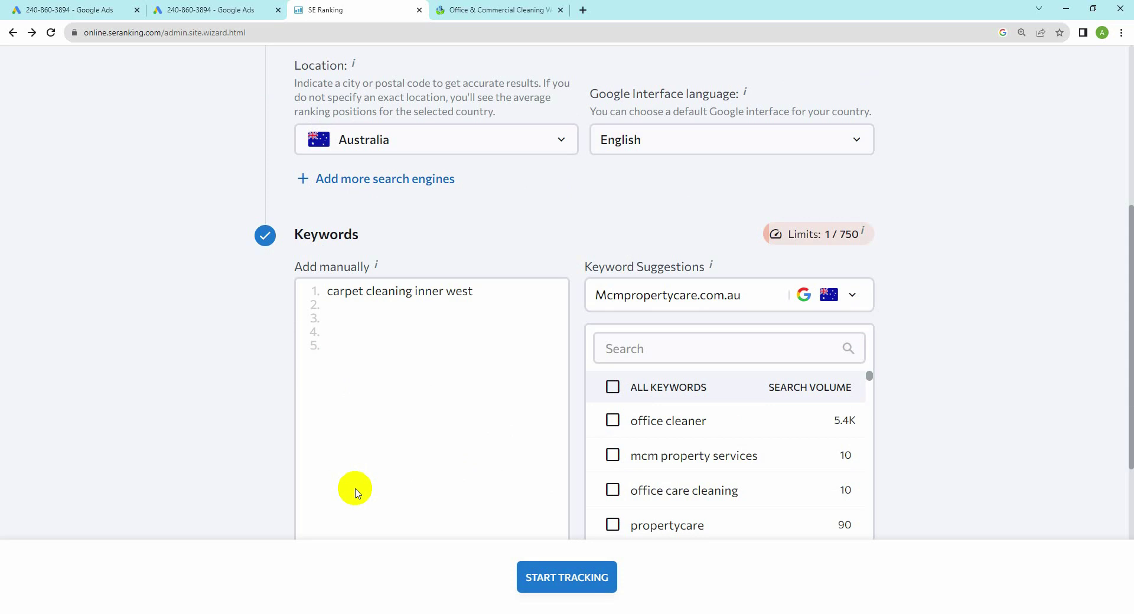
# Step: Open the Sydneysparkling.com.au.xlsx workbook in Excel and switch to its V2 sheet
pyautogui.moveTo(249, 612)
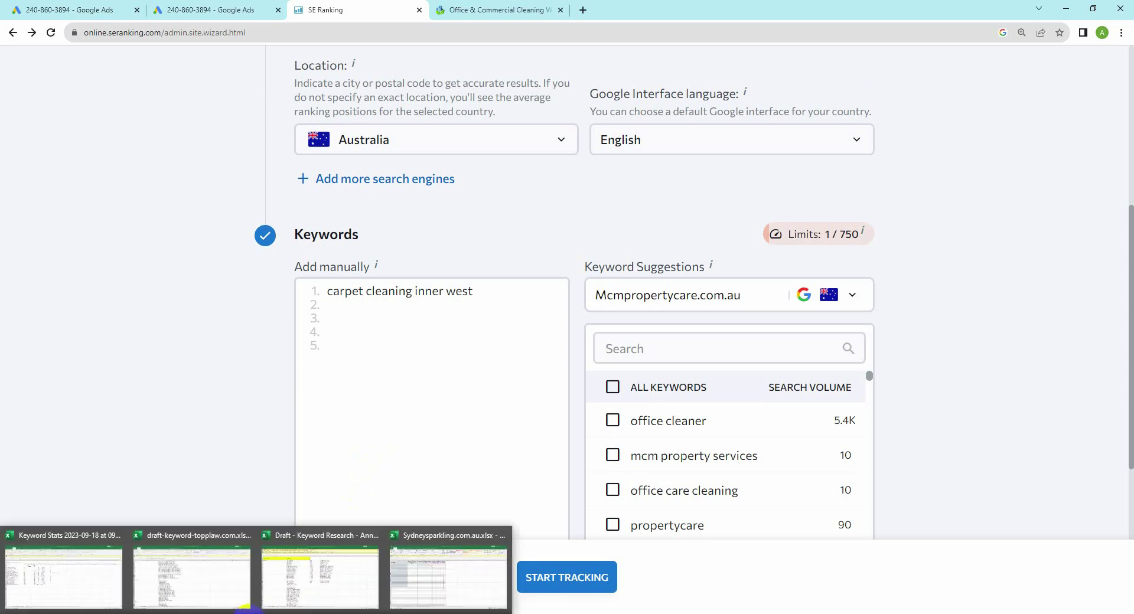
pyautogui.click(172, 591)
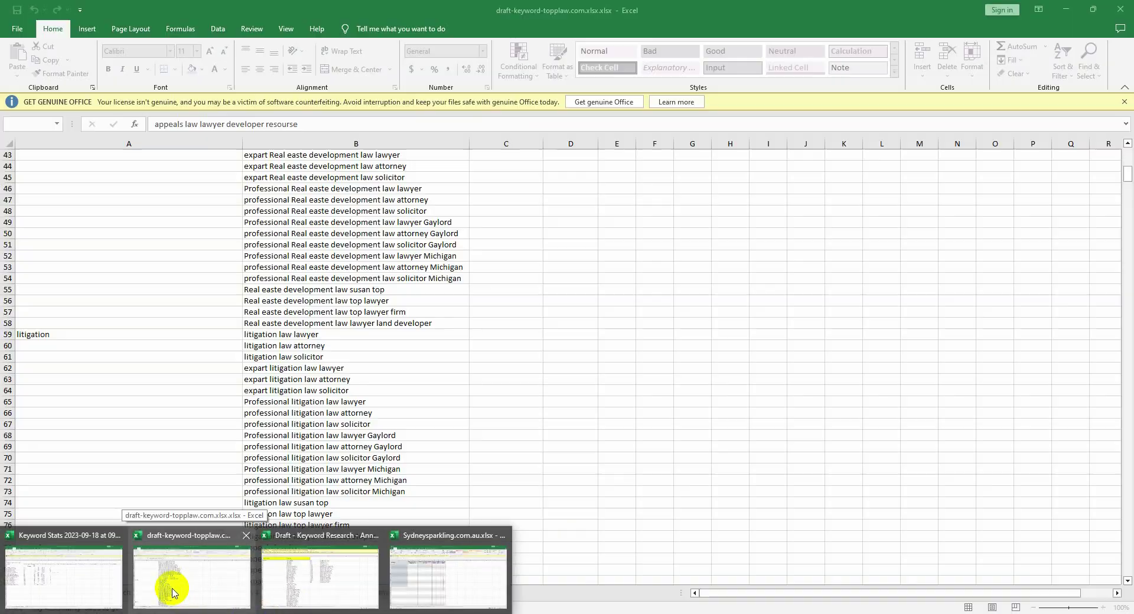
pyautogui.moveTo(271, 590)
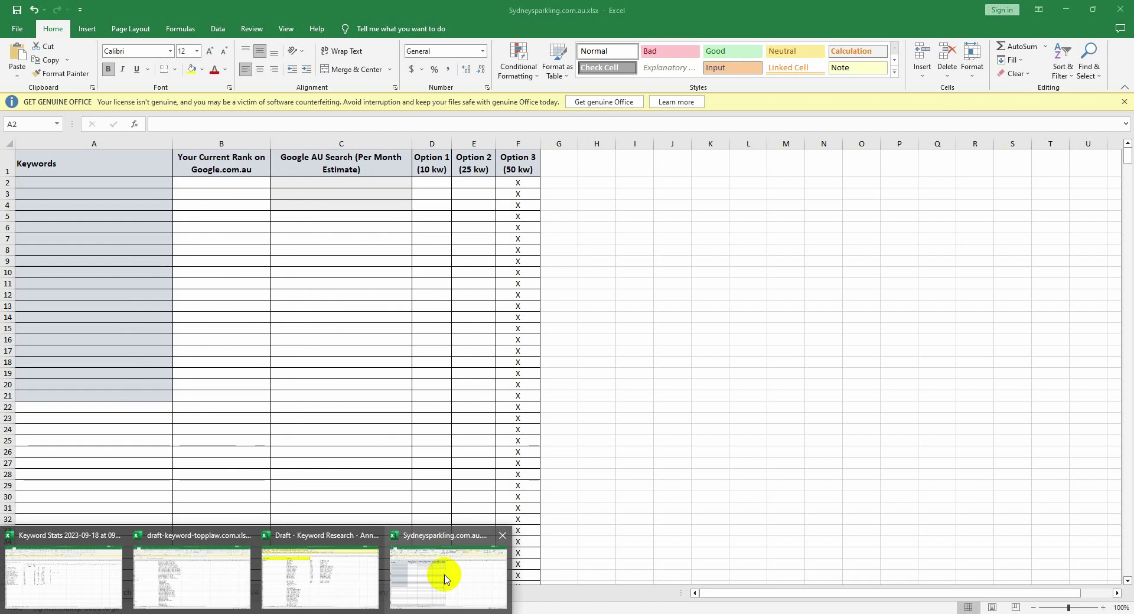
pyautogui.click(447, 579)
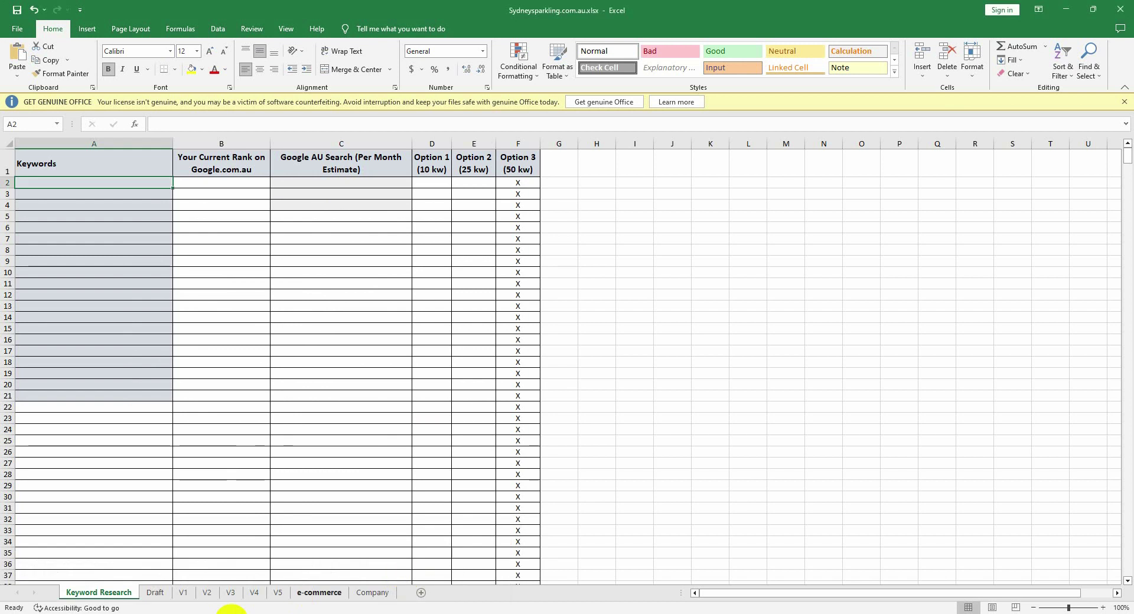
pyautogui.click(183, 593)
pyautogui.click(207, 593)
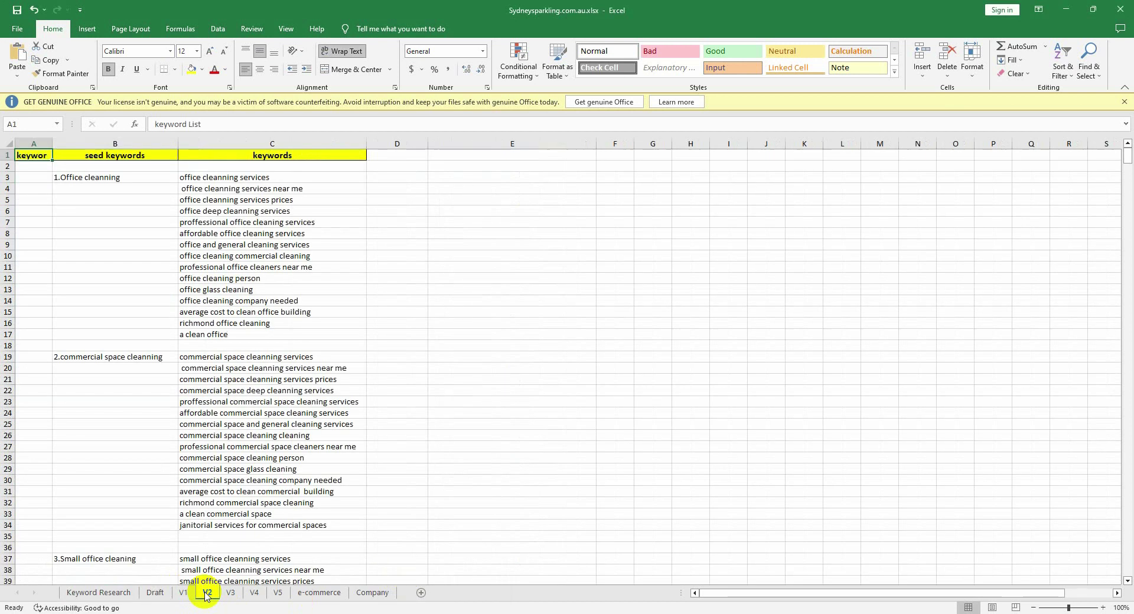
# Step: Select the office-cleaning keyword list in column C, starting from C3
pyautogui.click(248, 189)
pyautogui.click(255, 179)
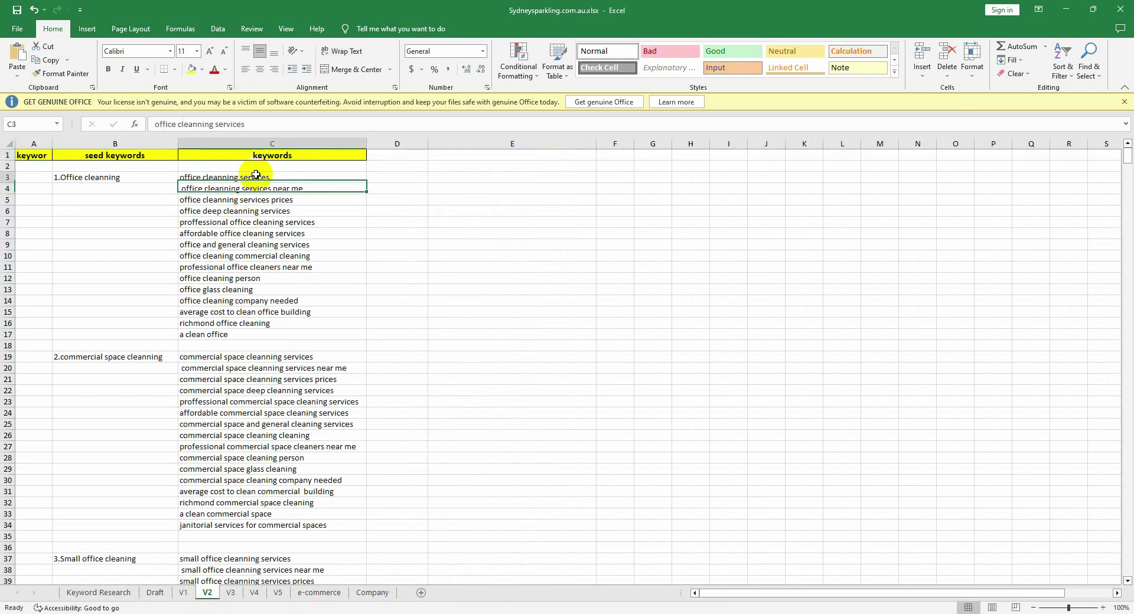
pyautogui.moveTo(255, 178); pyautogui.dragTo(296, 165)
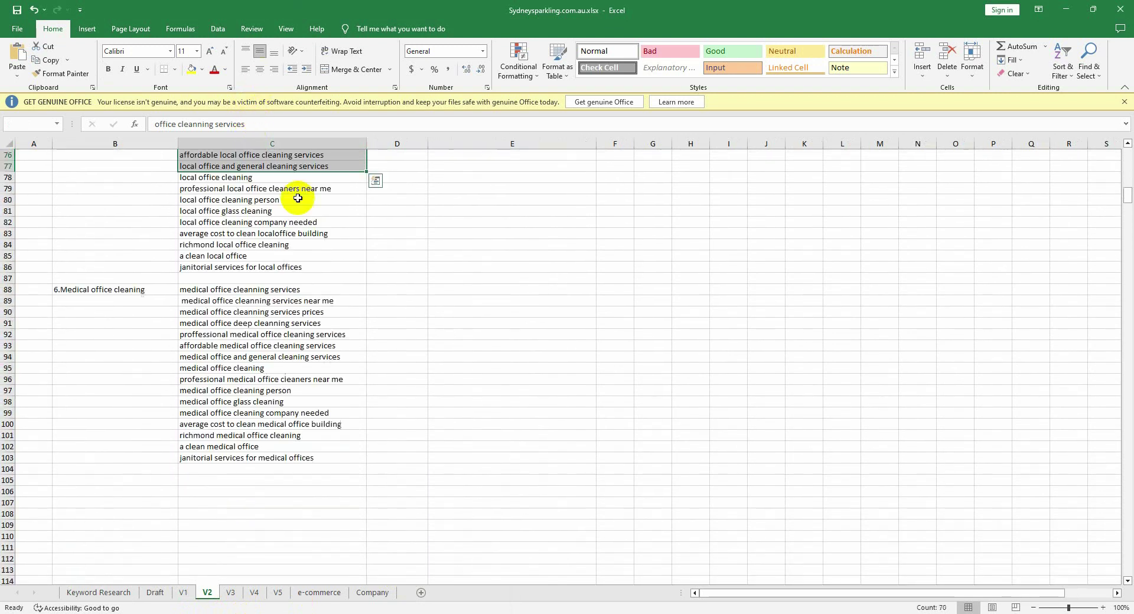
pyautogui.click(490, 288)
pyautogui.scroll(12, 303, 245)
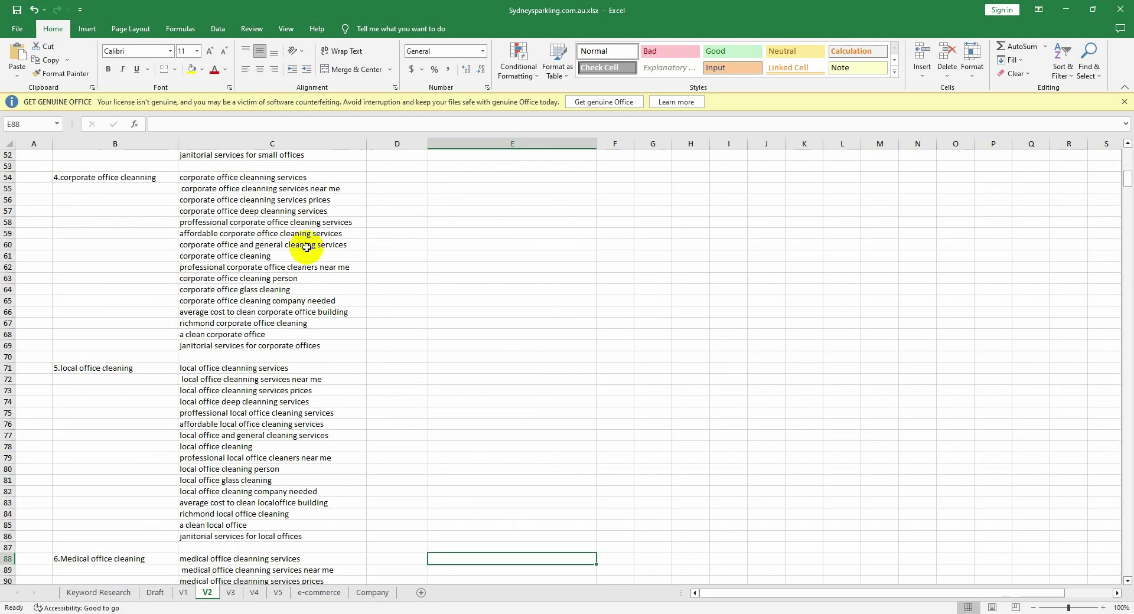
pyautogui.scroll(13, 259, 231)
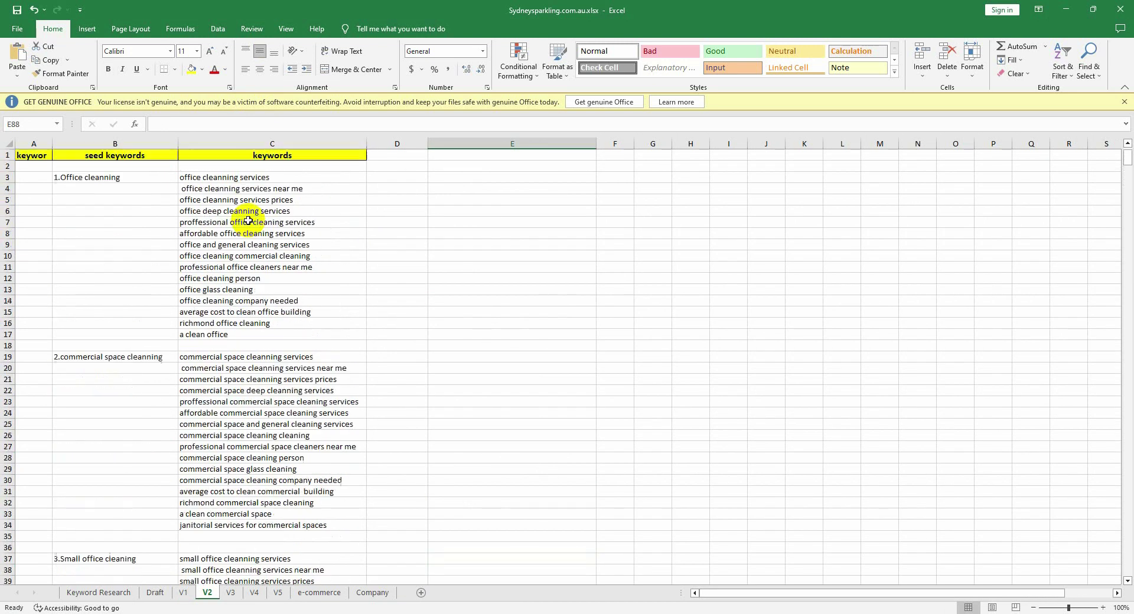
pyautogui.moveTo(241, 176); pyautogui.dragTo(262, 412)
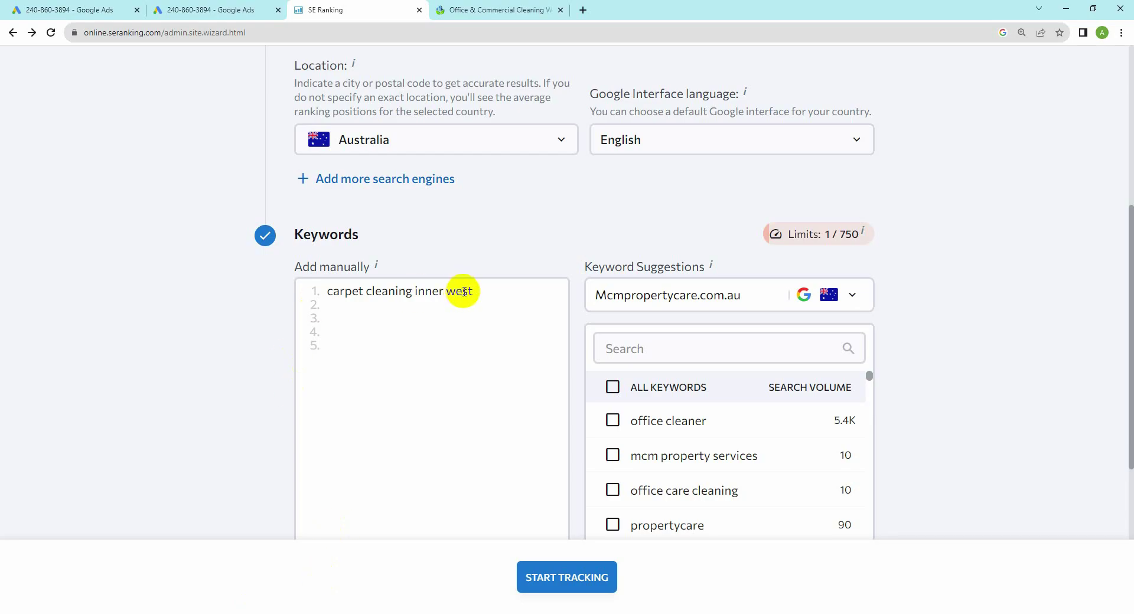
# Step: Paste the 95 keywords over the sample line and start tracking Mcmpropertycare.com.au
pyautogui.click(476, 291)
pyautogui.hotkey('ctrl', 'a')
pyautogui.hotkey('ctrl', 'v')
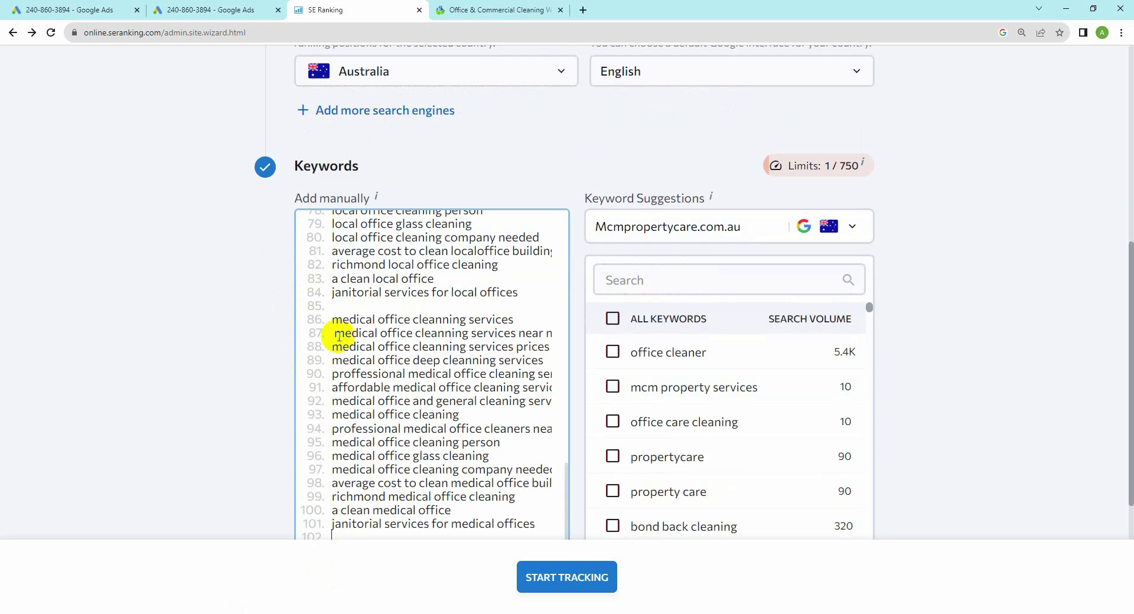
pyautogui.scroll(-2, 532, 337)
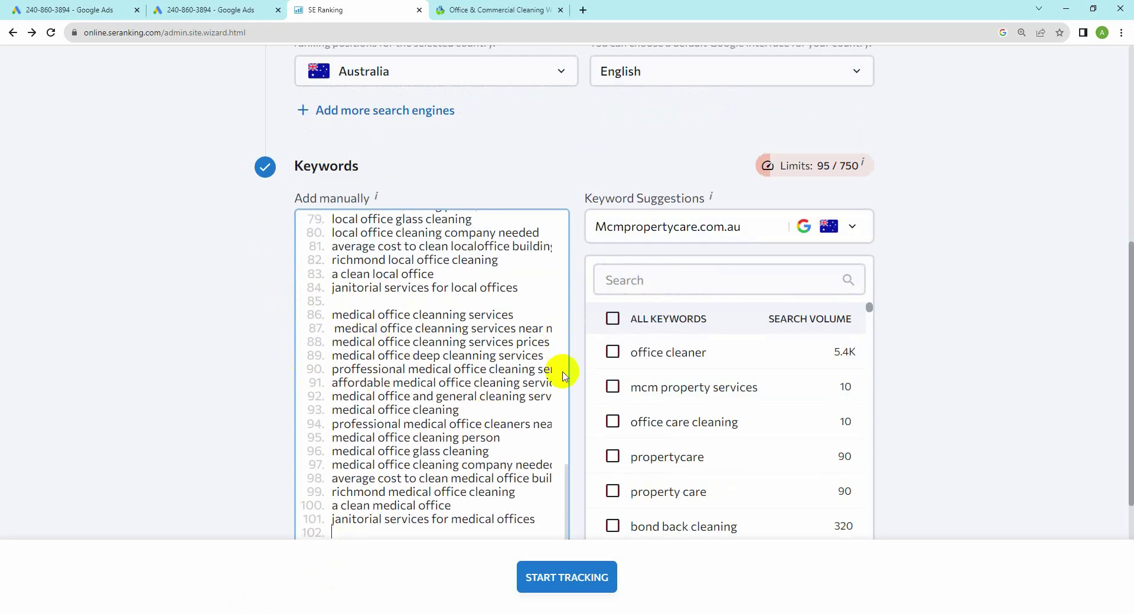
pyautogui.click(547, 583)
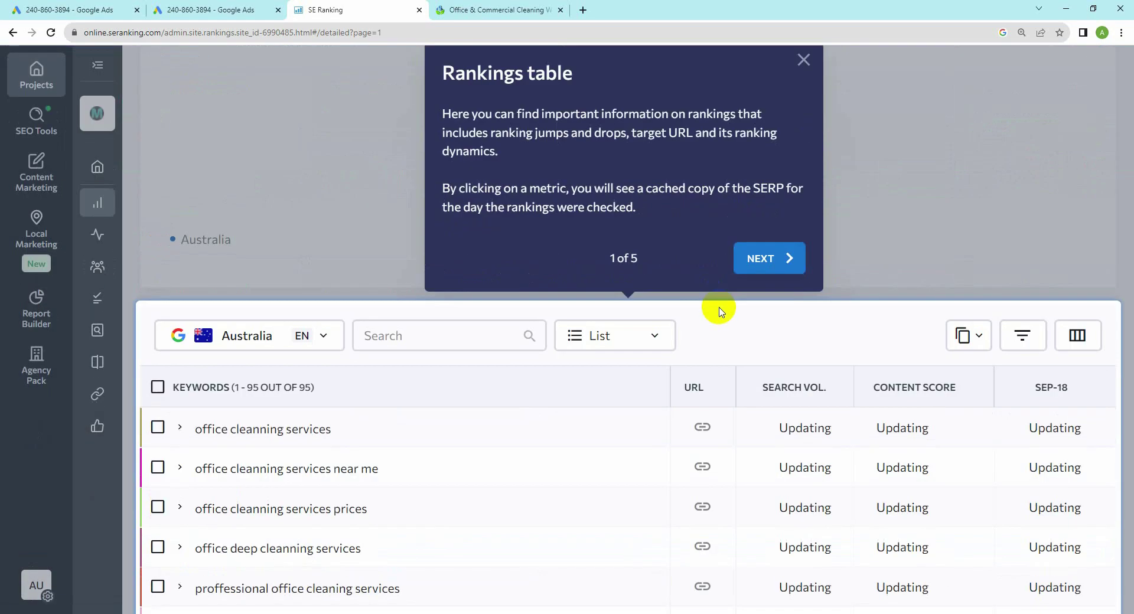
# Step: Step through the Rankings page tour tips and close the Data view options dialog
pyautogui.click(760, 258)
pyautogui.click(979, 406)
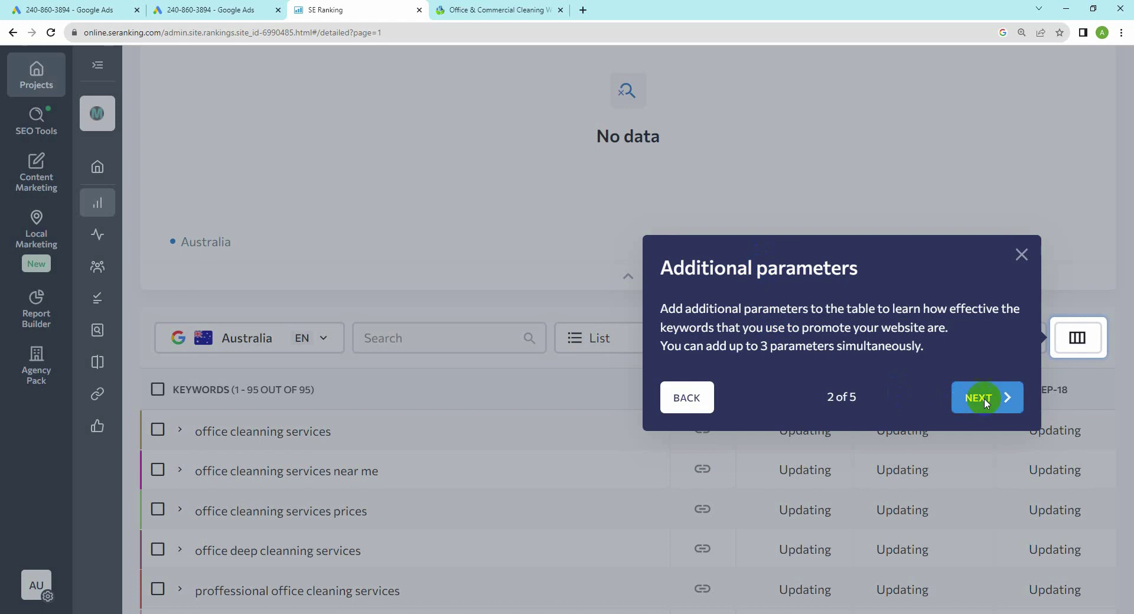
pyautogui.click(768, 380)
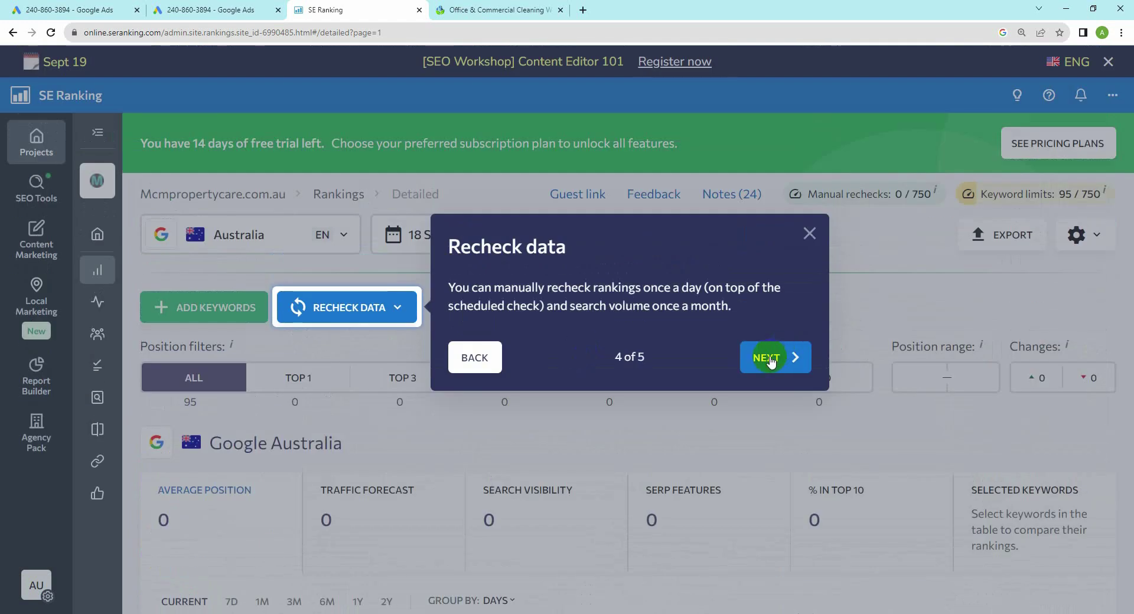
pyautogui.click(771, 360)
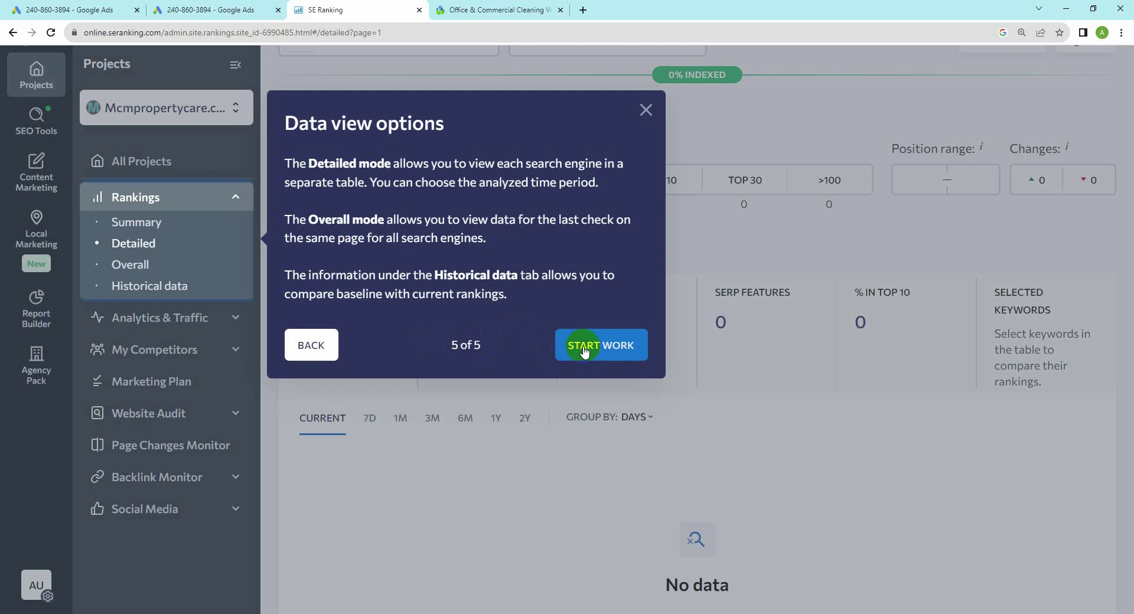
pyautogui.click(646, 111)
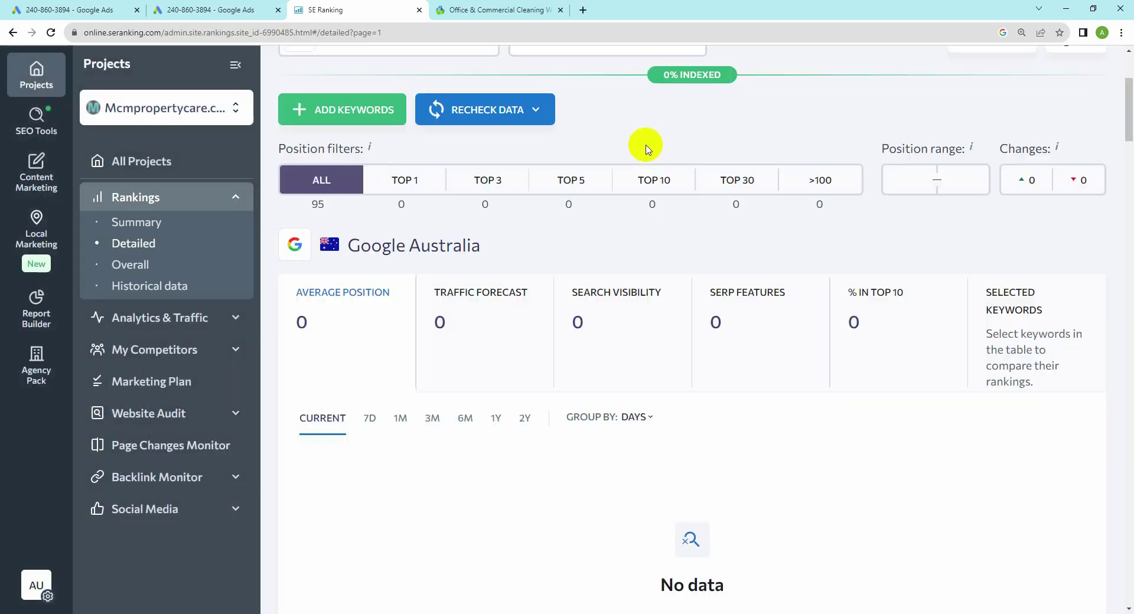
pyautogui.scroll(-2, 524, 392)
pyautogui.scroll(3, 524, 392)
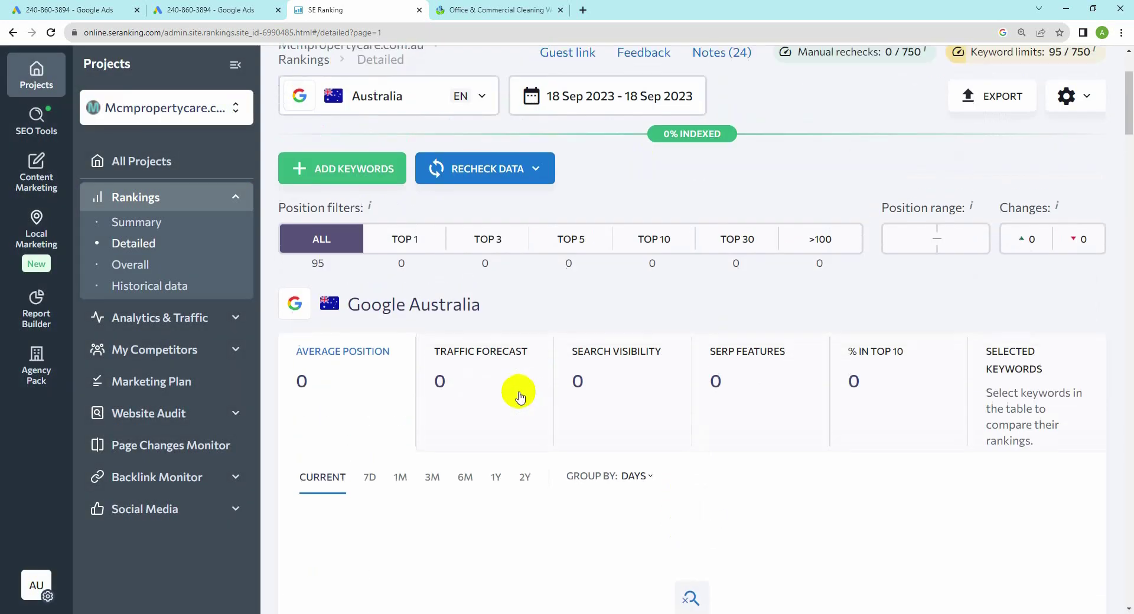
# Step: Open and dismiss the Recheck Data options, then collapse the Rankings sidebar section
pyautogui.click(476, 171)
pyautogui.moveTo(480, 204)
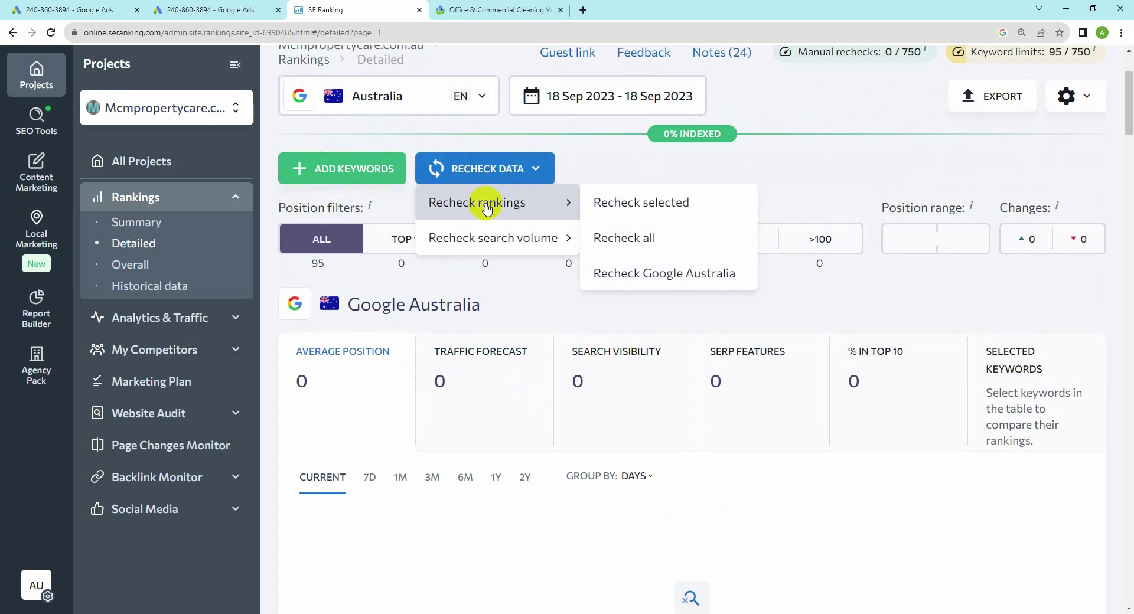
pyautogui.click(622, 397)
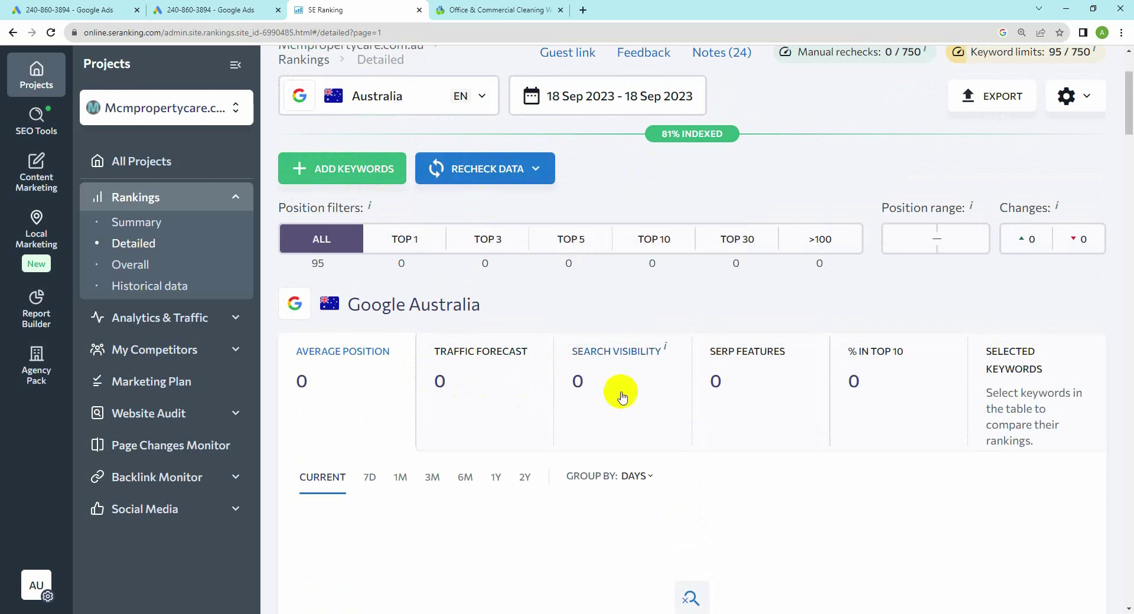
pyautogui.scroll(-10, 621, 397)
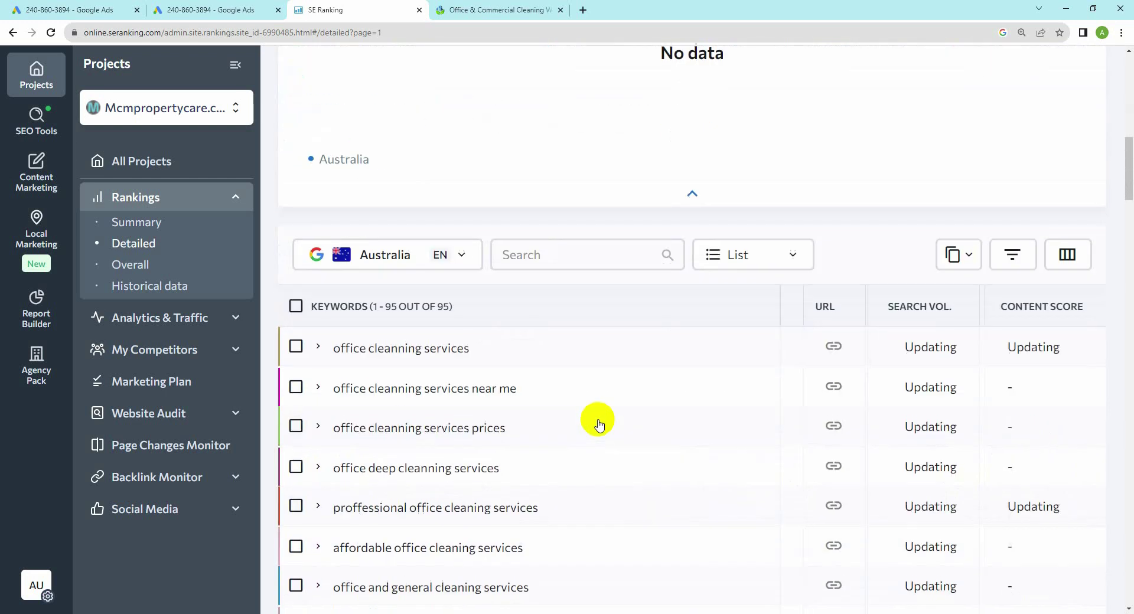
pyautogui.scroll(-5, 599, 425)
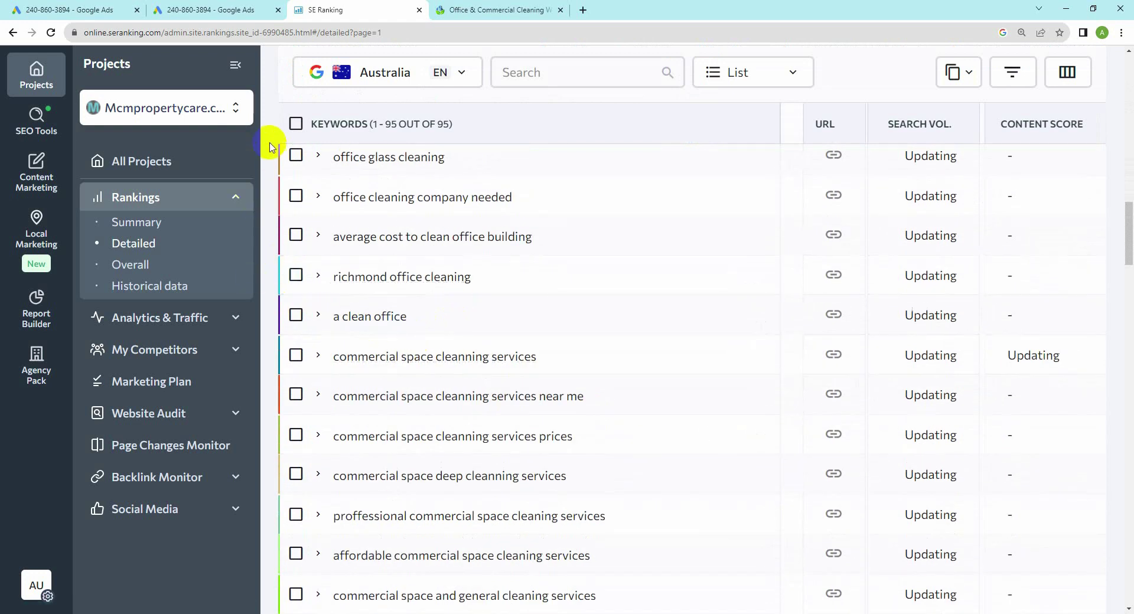
pyautogui.click(234, 199)
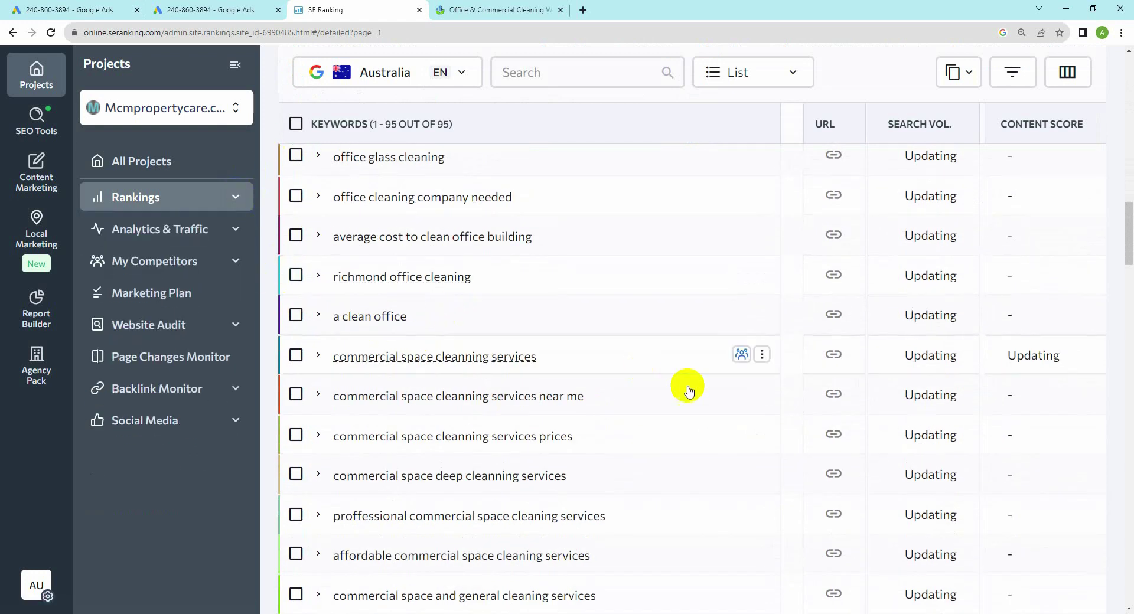
# Step: Zoom out and scroll through the 95 keywords' first Google Australia rankings
pyautogui.scroll(10, 790, 346)
pyautogui.scroll(-2, 768, 347)
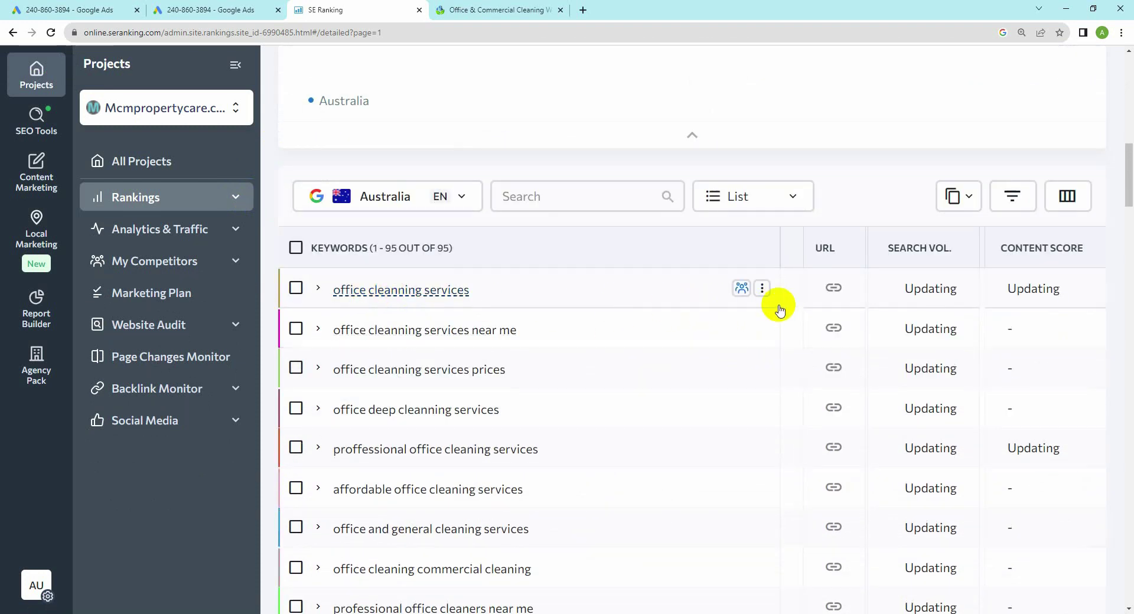
pyautogui.scroll(-1, 443, 328)
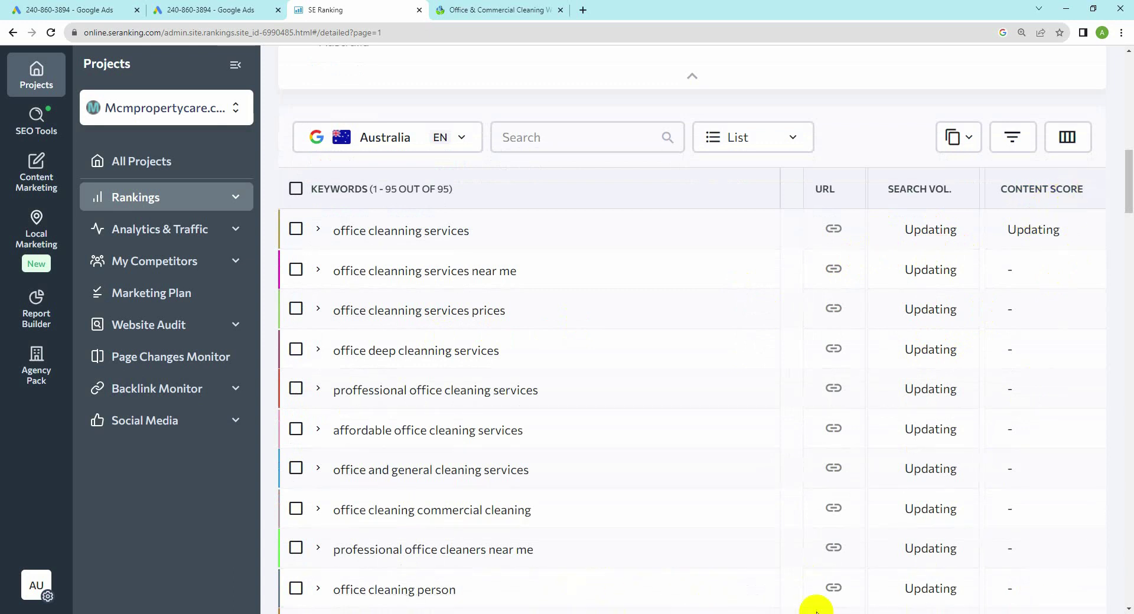
pyautogui.scroll(6, 1076, 467)
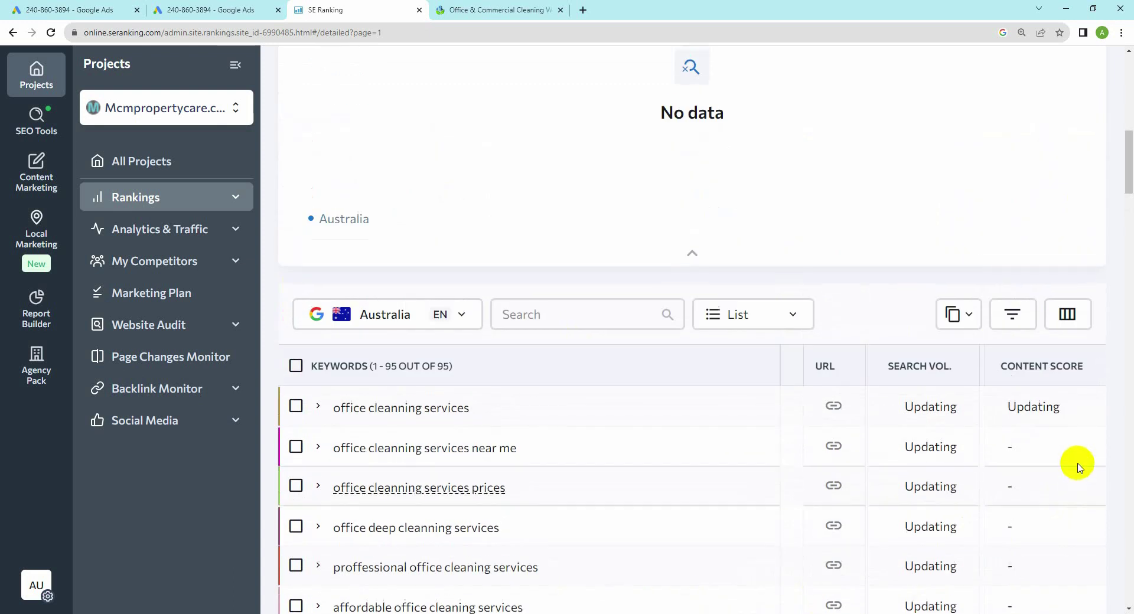
pyautogui.hotkey('ctrl', '-')
pyautogui.hotkey('ctrl', '-')
pyautogui.hotkey('ctrl', '-')
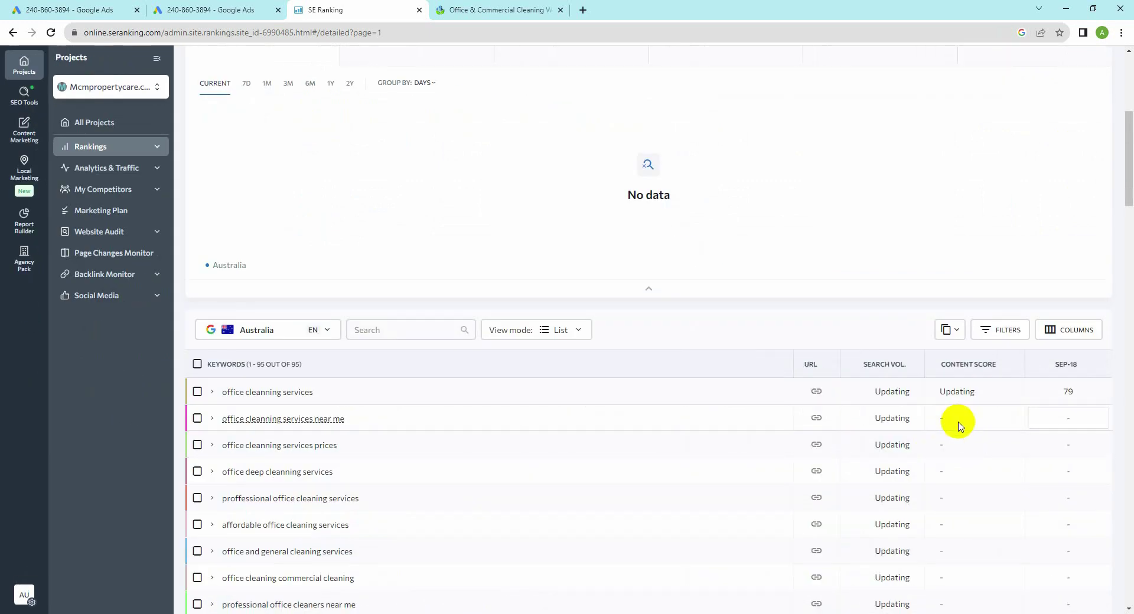
pyautogui.scroll(-3, 959, 425)
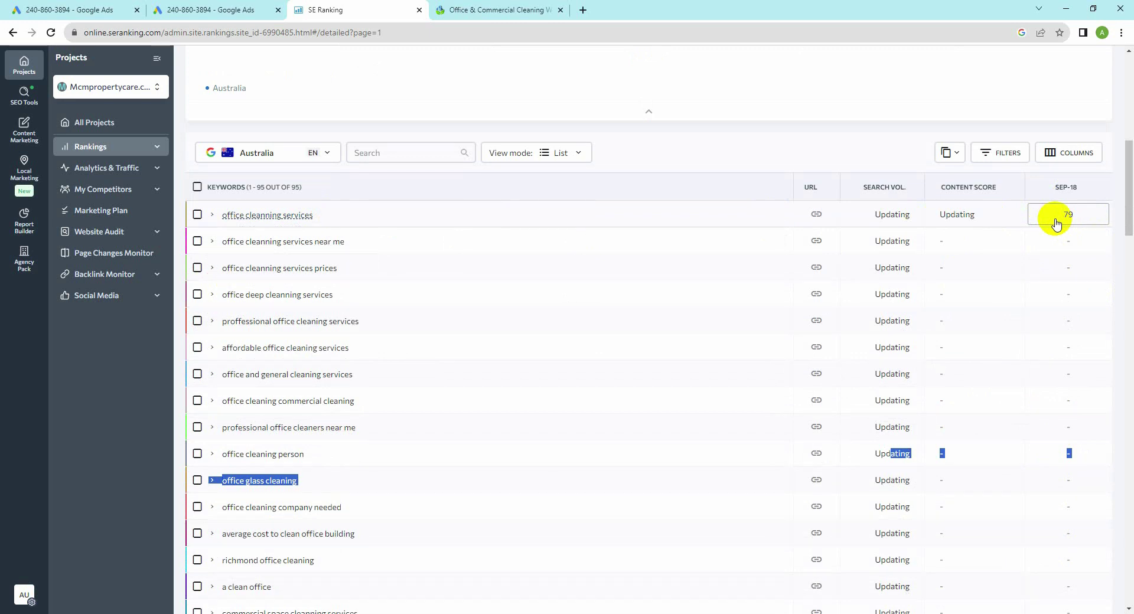
pyautogui.scroll(-12, 1046, 414)
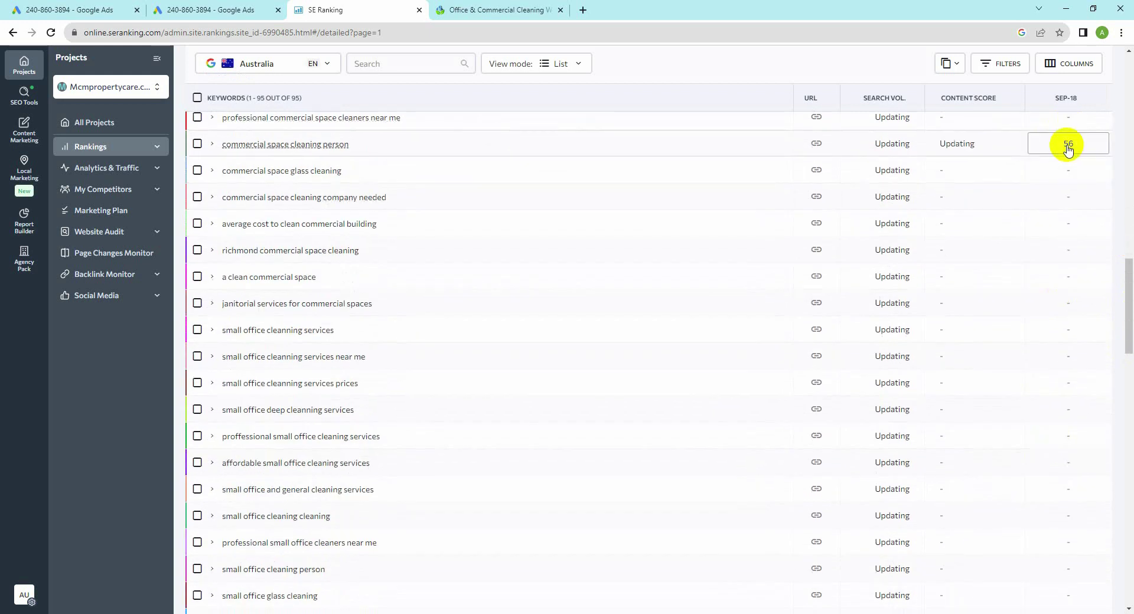
pyautogui.scroll(-12, 1028, 461)
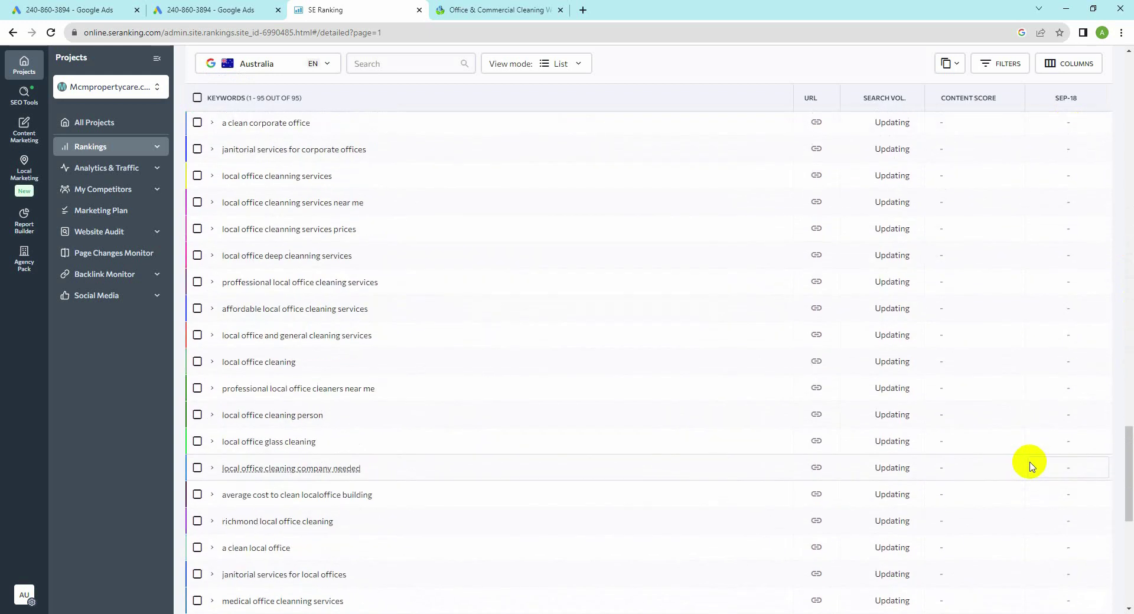
pyautogui.scroll(-8, 1029, 464)
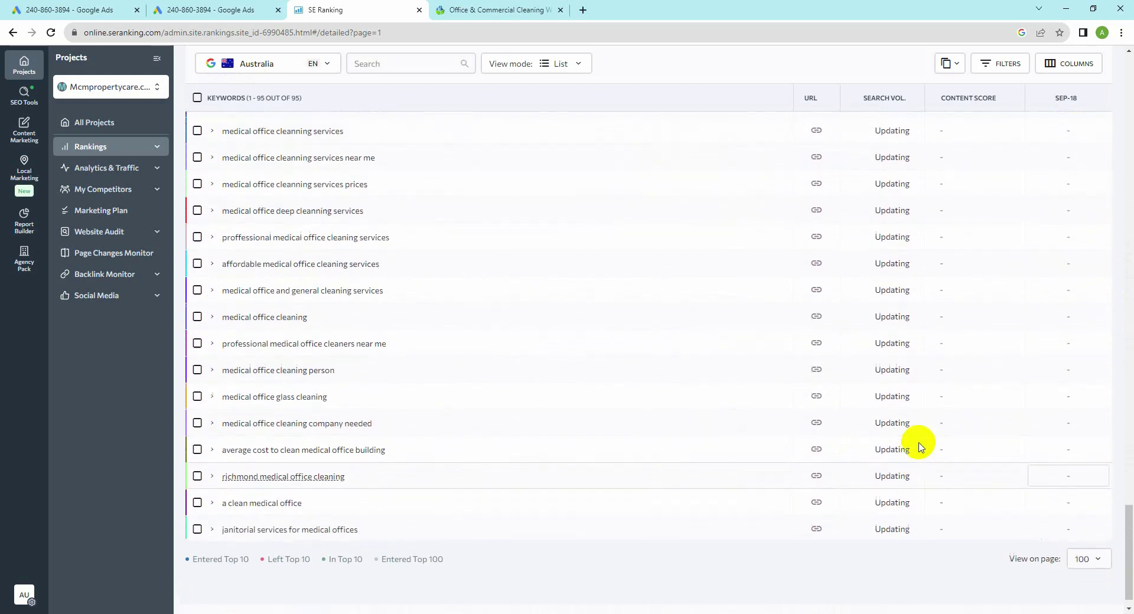
pyautogui.scroll(15, 916, 443)
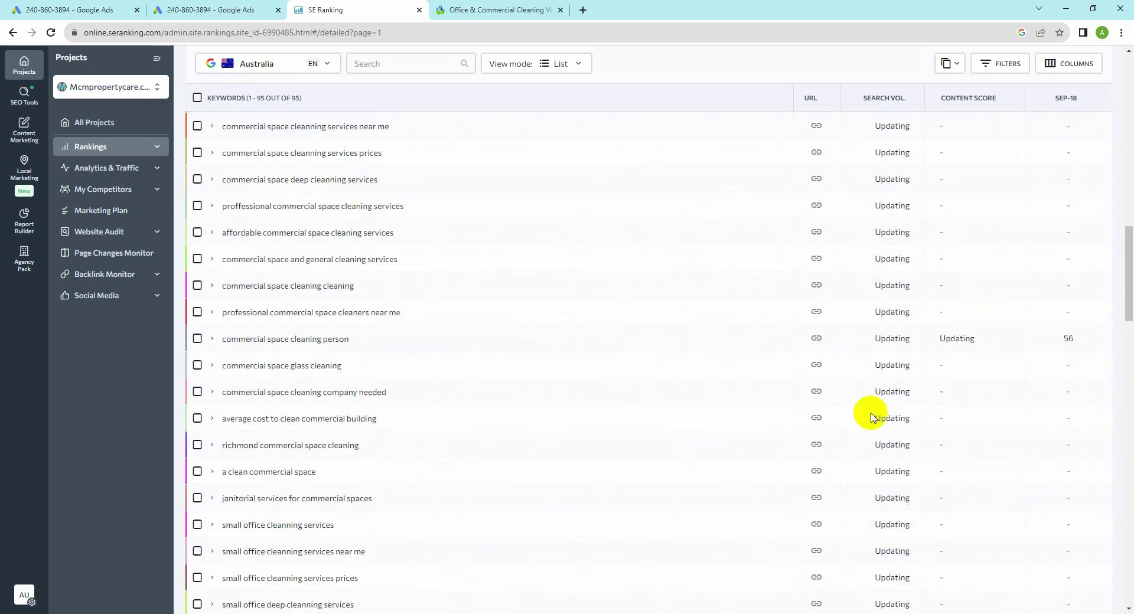
pyautogui.scroll(3, 871, 417)
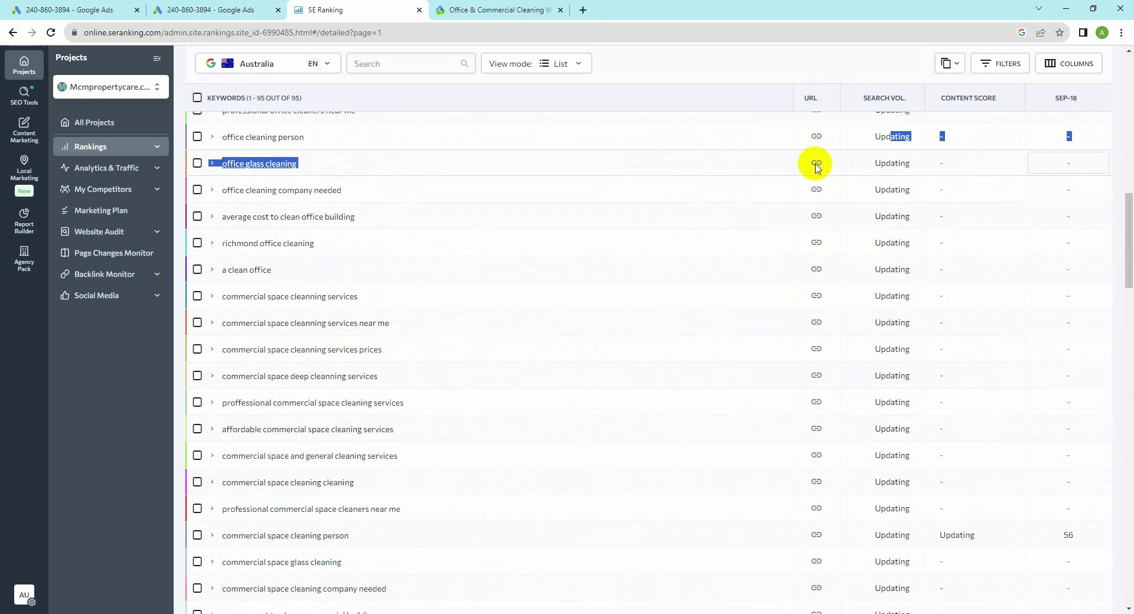
pyautogui.scroll(8, 817, 168)
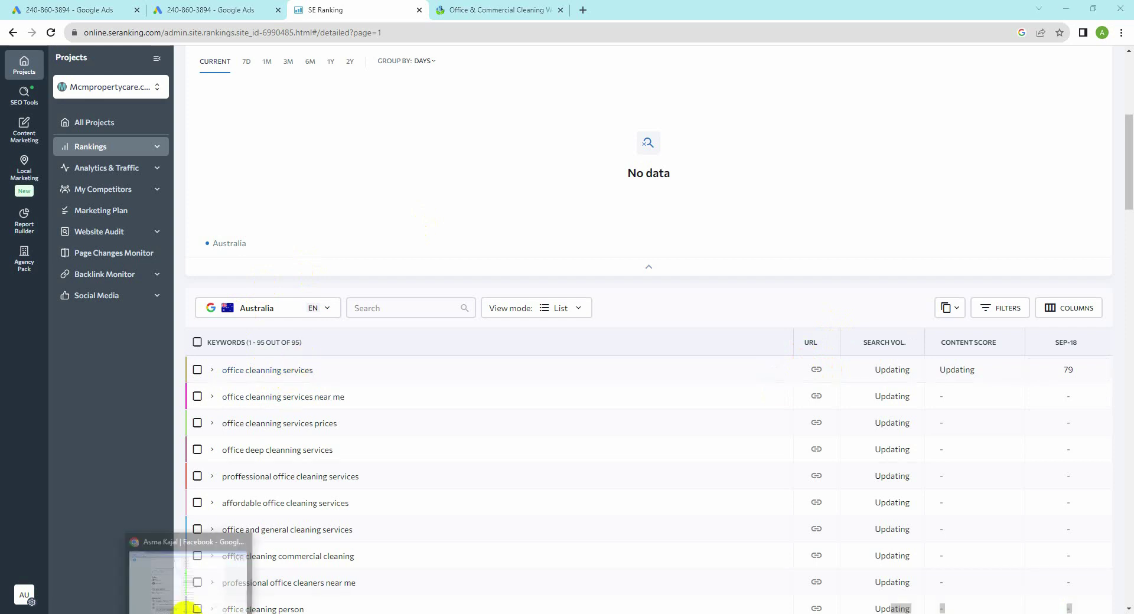
# Step: Search Google for 'digital marketing course' in a new tab of the other Chrome window
pyautogui.click(192, 597)
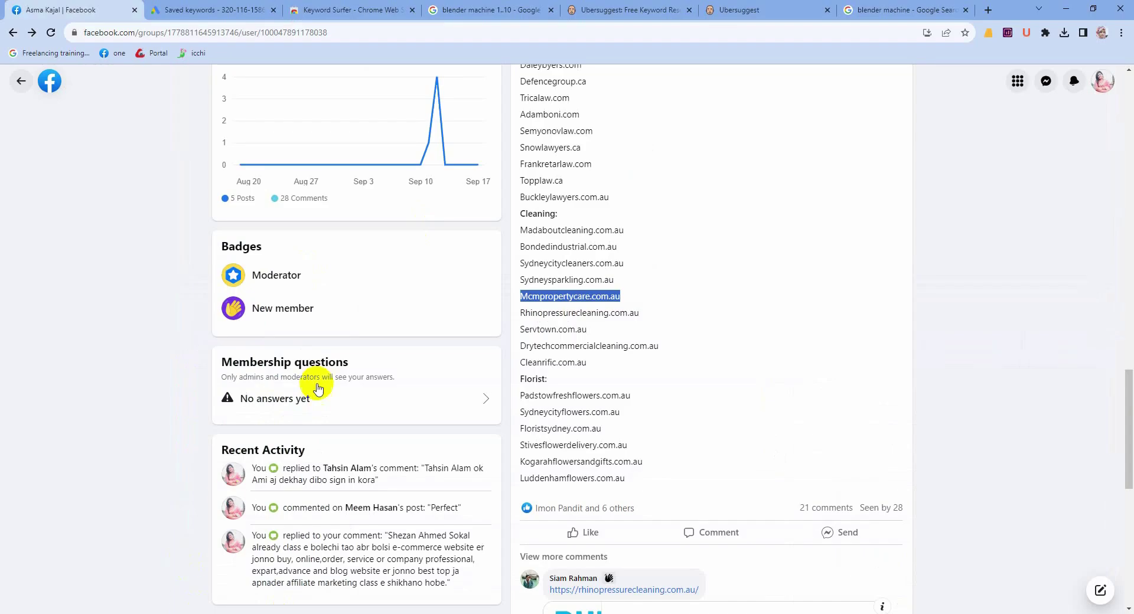
pyautogui.click(988, 10)
pyautogui.write('d')
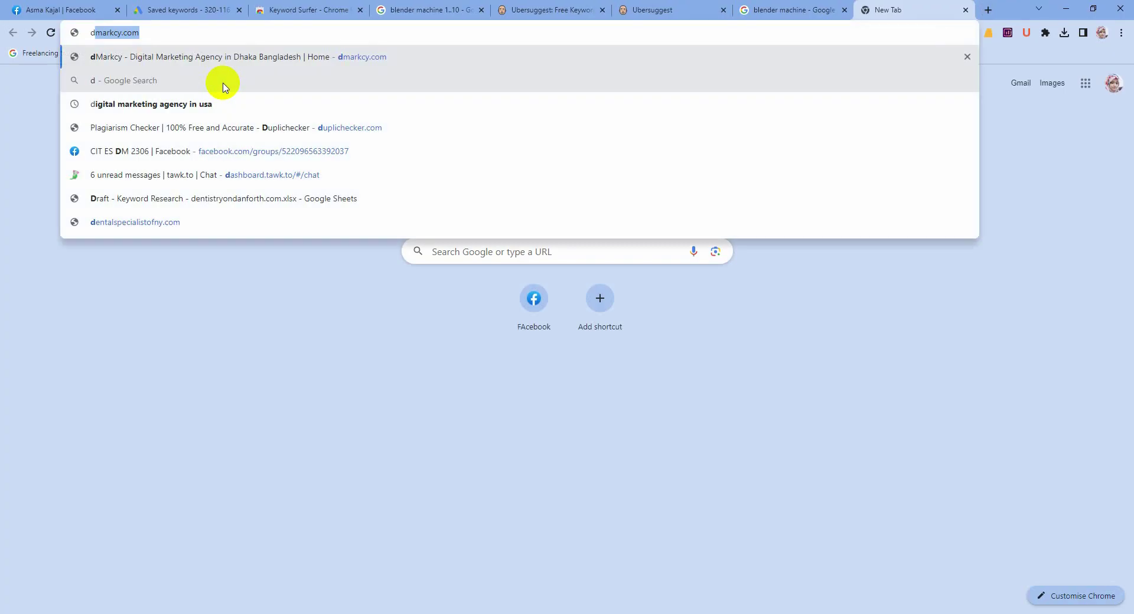
pyautogui.write('igital')
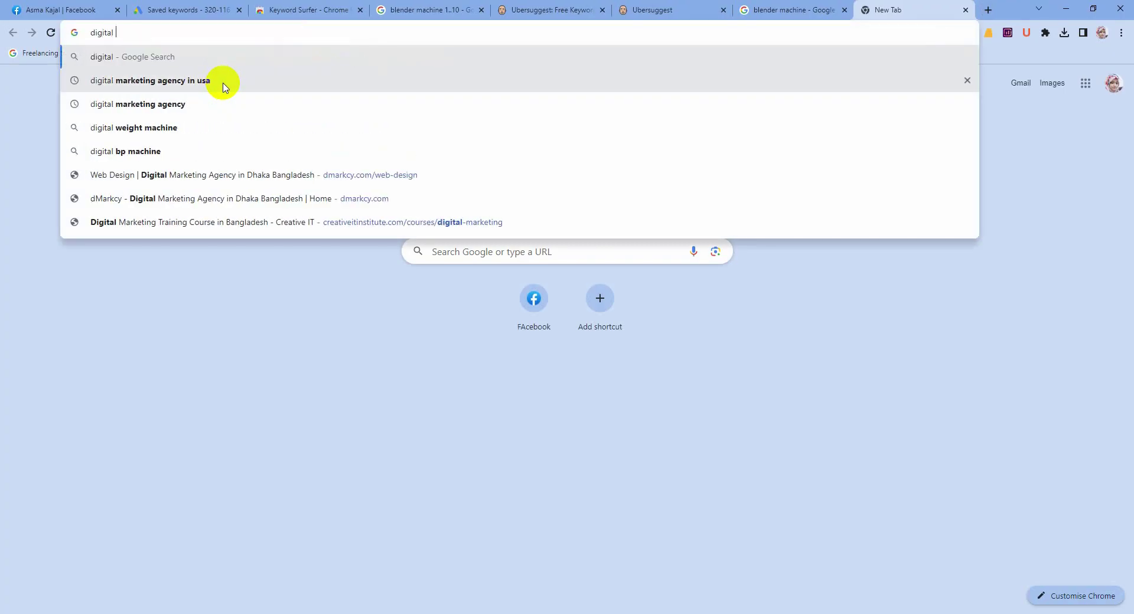
pyautogui.write(' marketing')
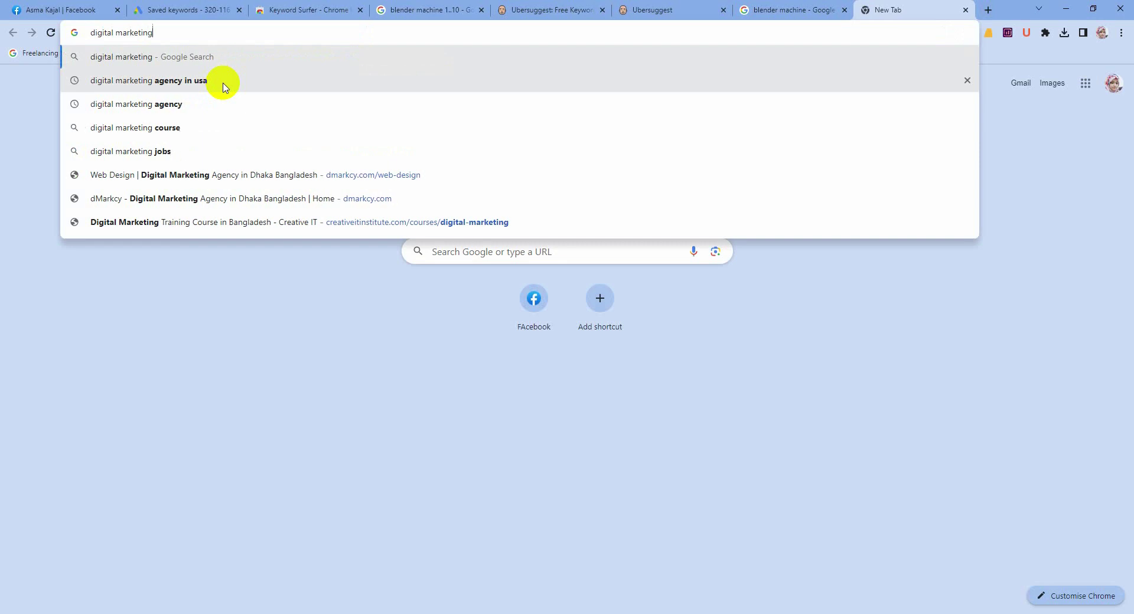
pyautogui.write(' course')
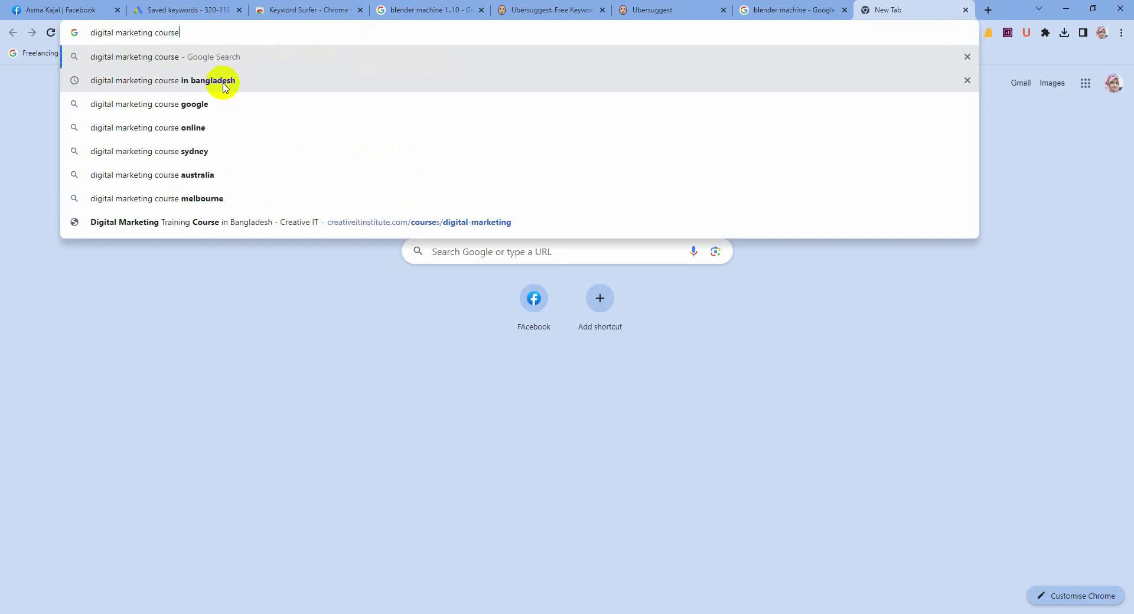
pyautogui.press('Return')
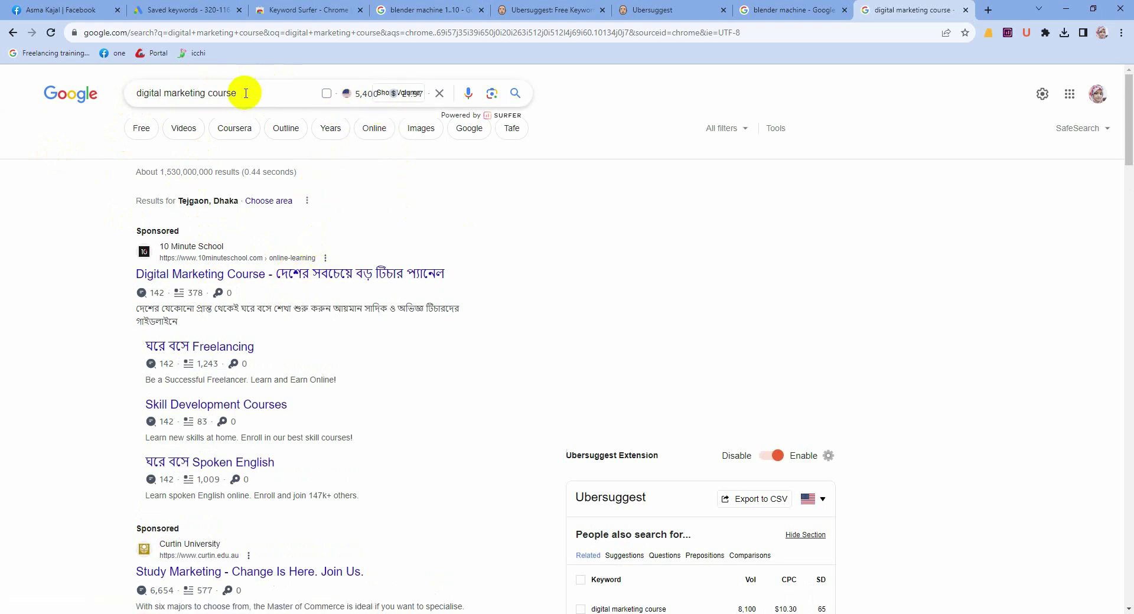
pyautogui.moveTo(246, 93); pyautogui.dragTo(115, 98)
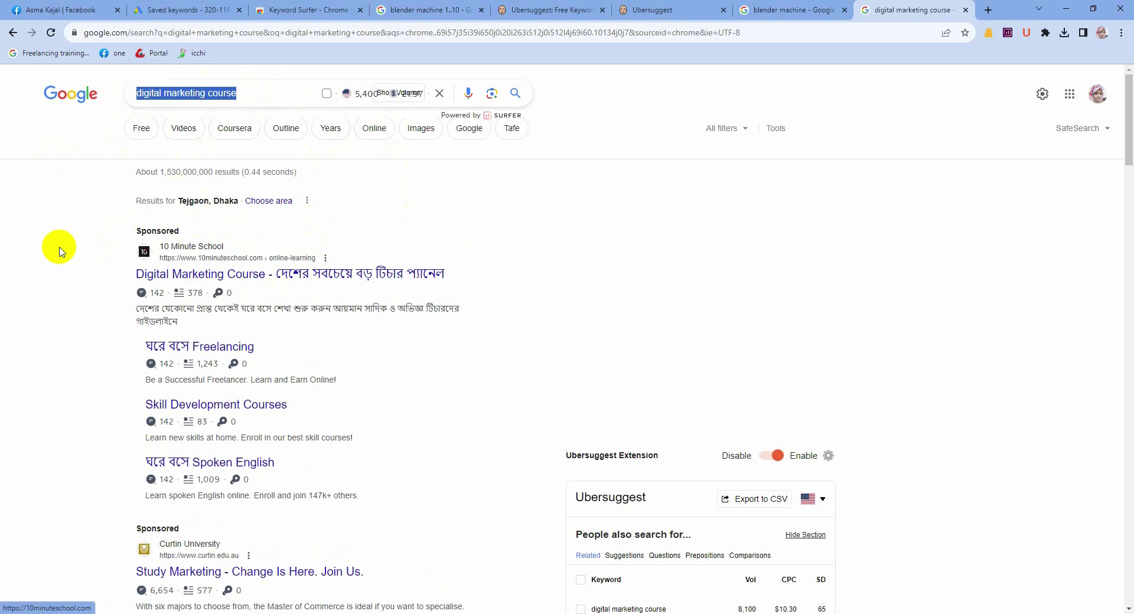
pyautogui.scroll(-8, 177, 290)
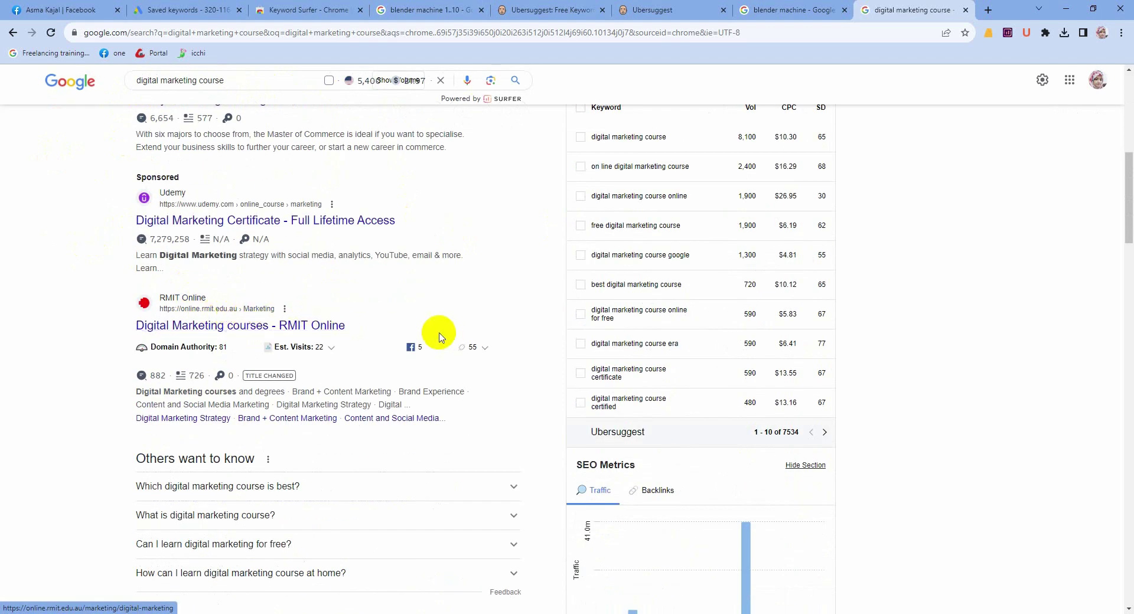
pyautogui.scroll(-8, 438, 331)
pyautogui.scroll(-4, 230, 351)
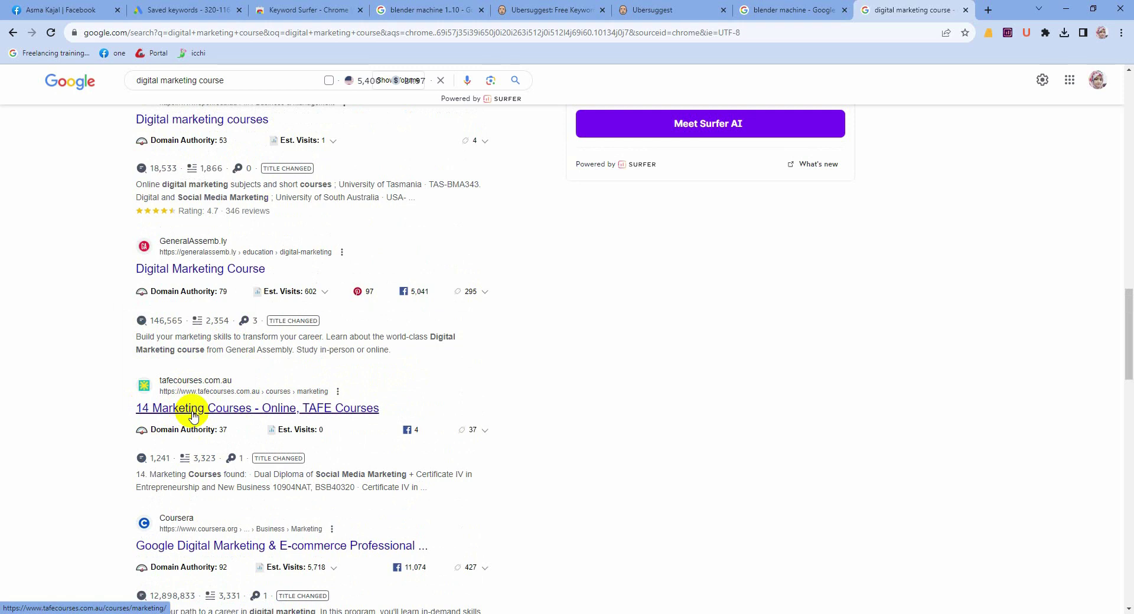
pyautogui.scroll(-2, 193, 417)
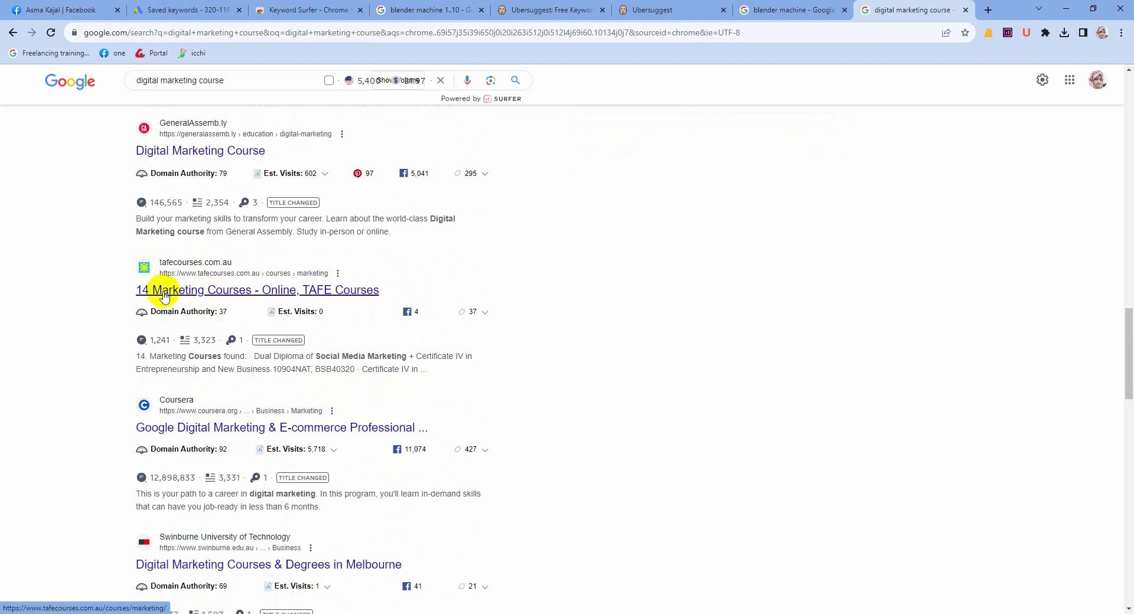
pyautogui.scroll(-2, 195, 357)
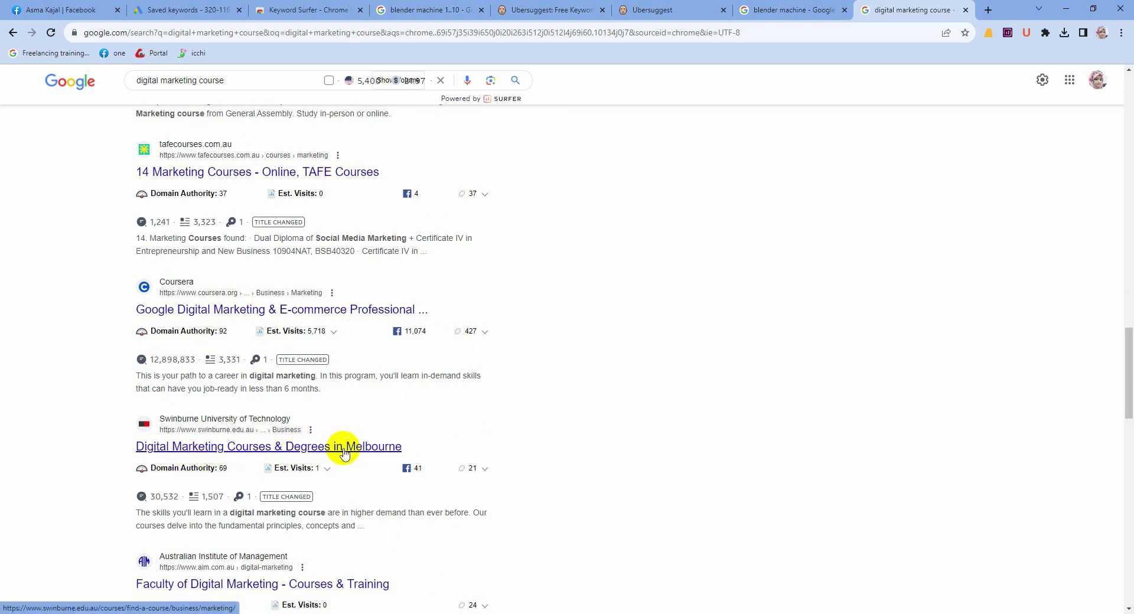
pyautogui.scroll(7, 241, 450)
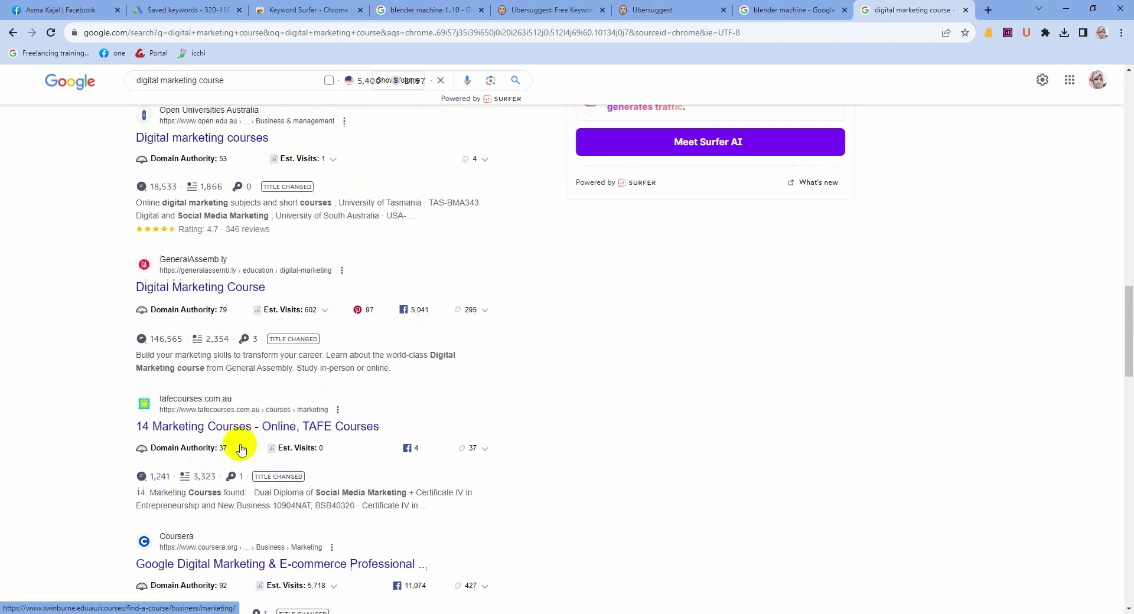
pyautogui.scroll(-17, 242, 450)
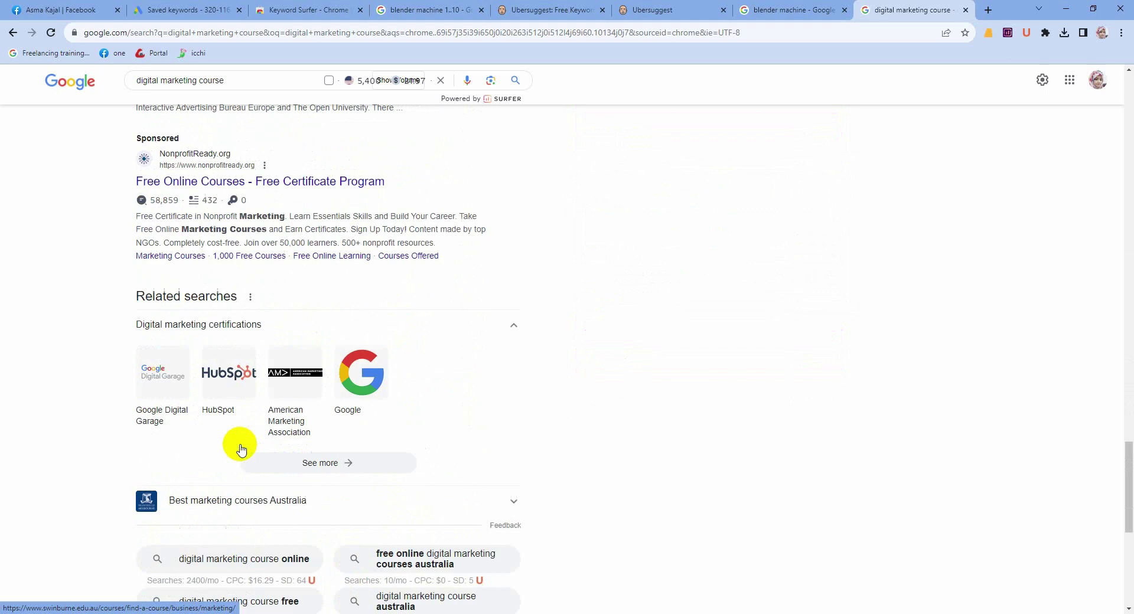
pyautogui.scroll(-7, 238, 453)
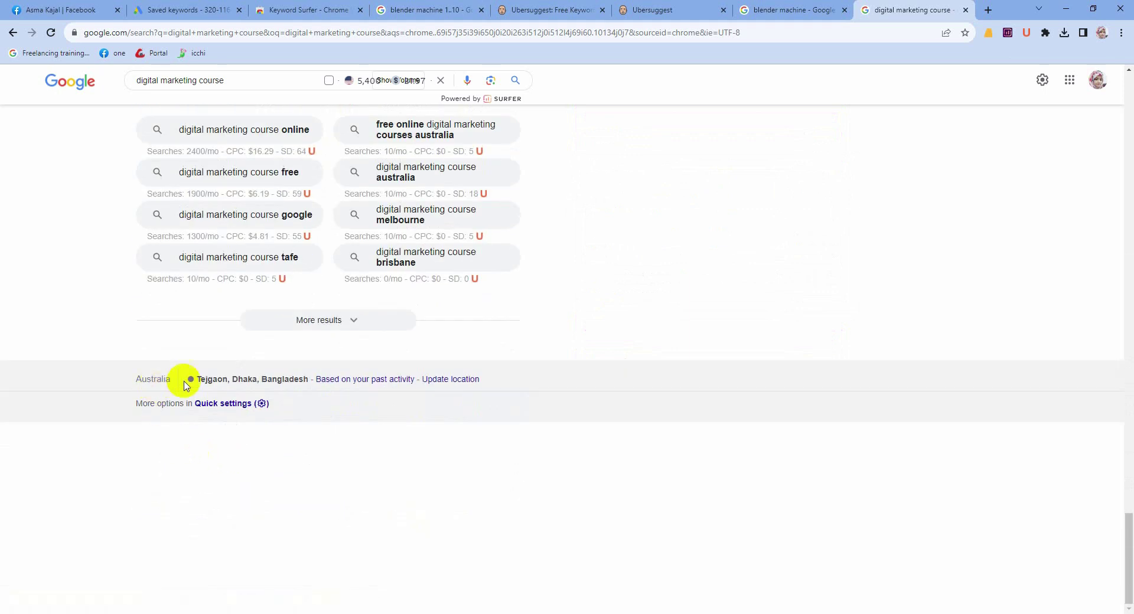
pyautogui.scroll(20, 200, 383)
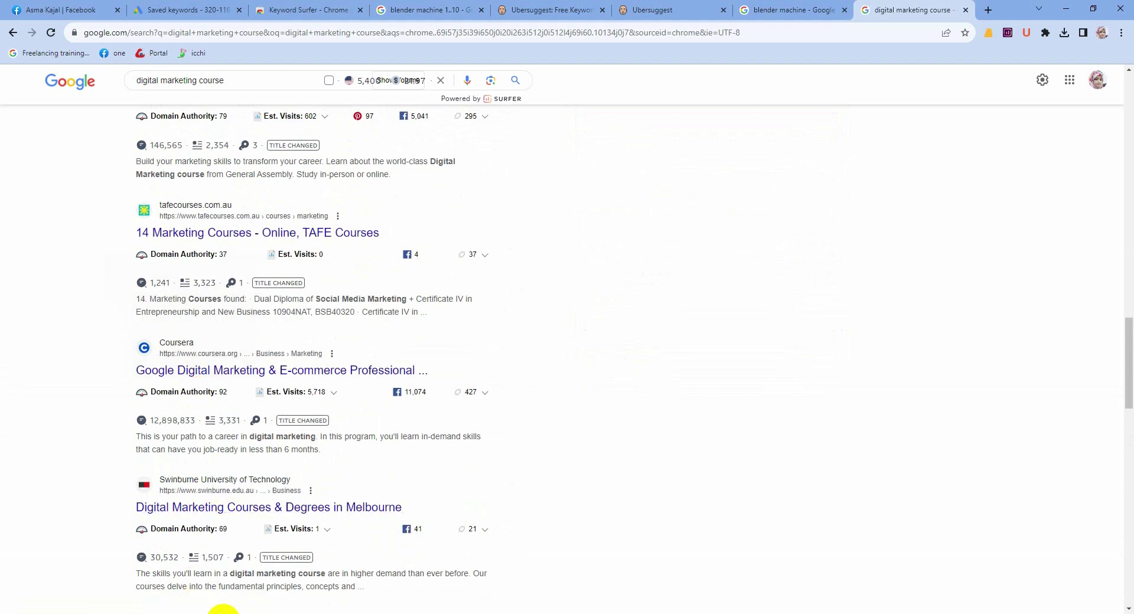
# Step: Run a Google search for 'digital marketing course' in a fresh tab
pyautogui.click(227, 612)
pyautogui.click(582, 9)
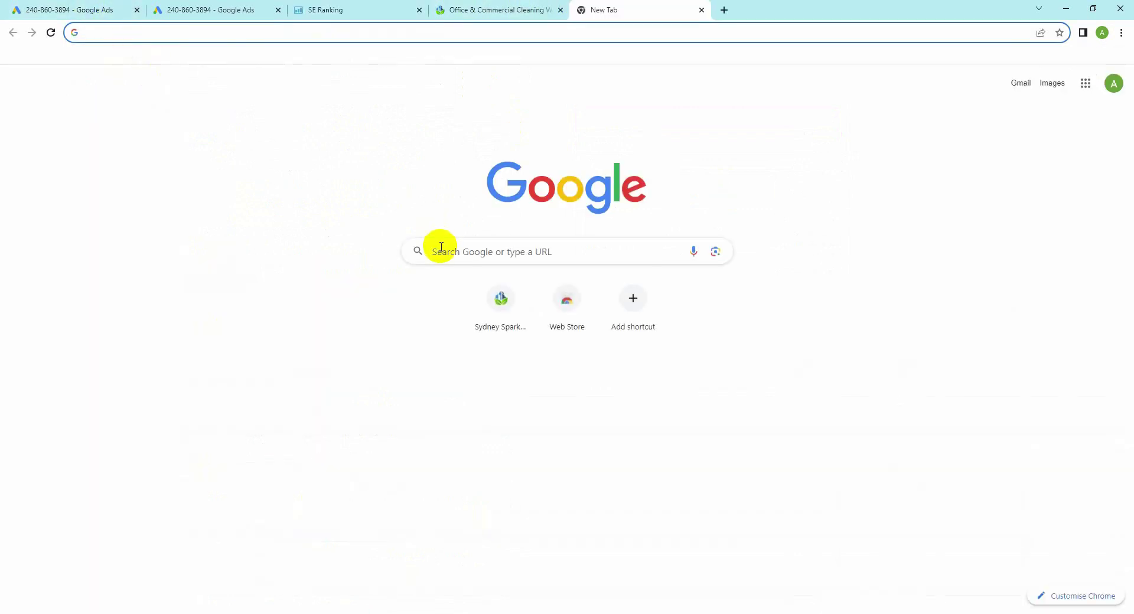
pyautogui.click(446, 252)
pyautogui.write('d')
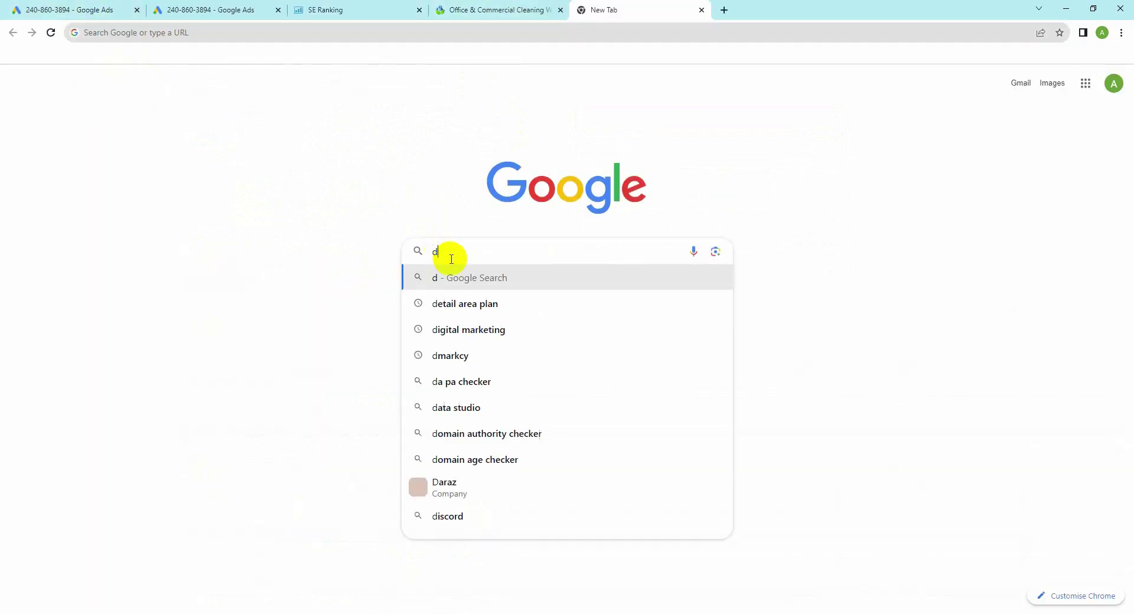
pyautogui.write('igital')
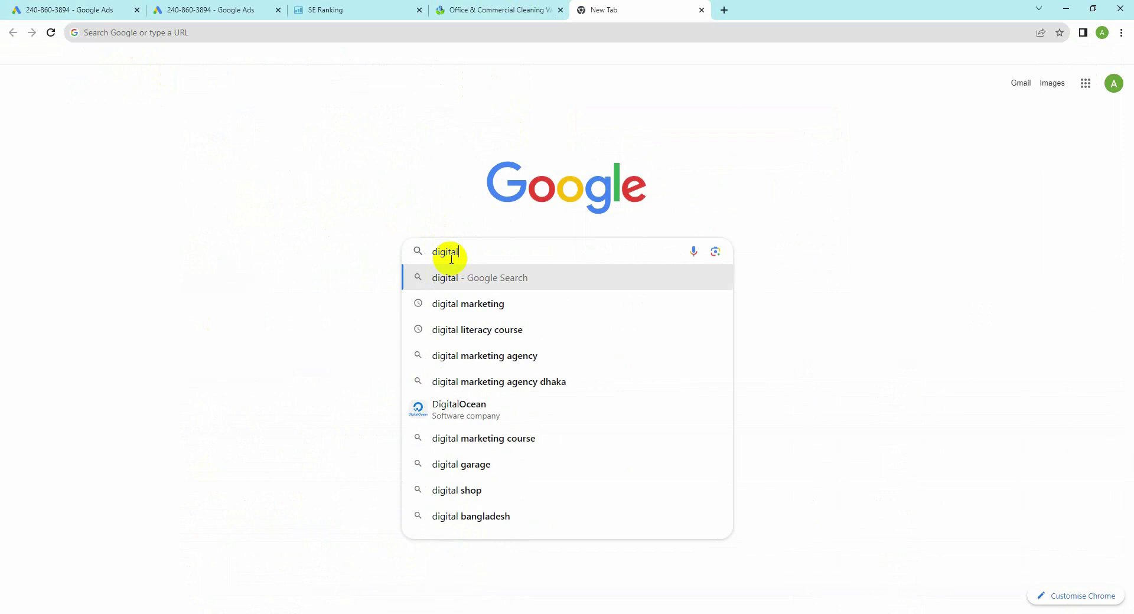
pyautogui.write(' m')
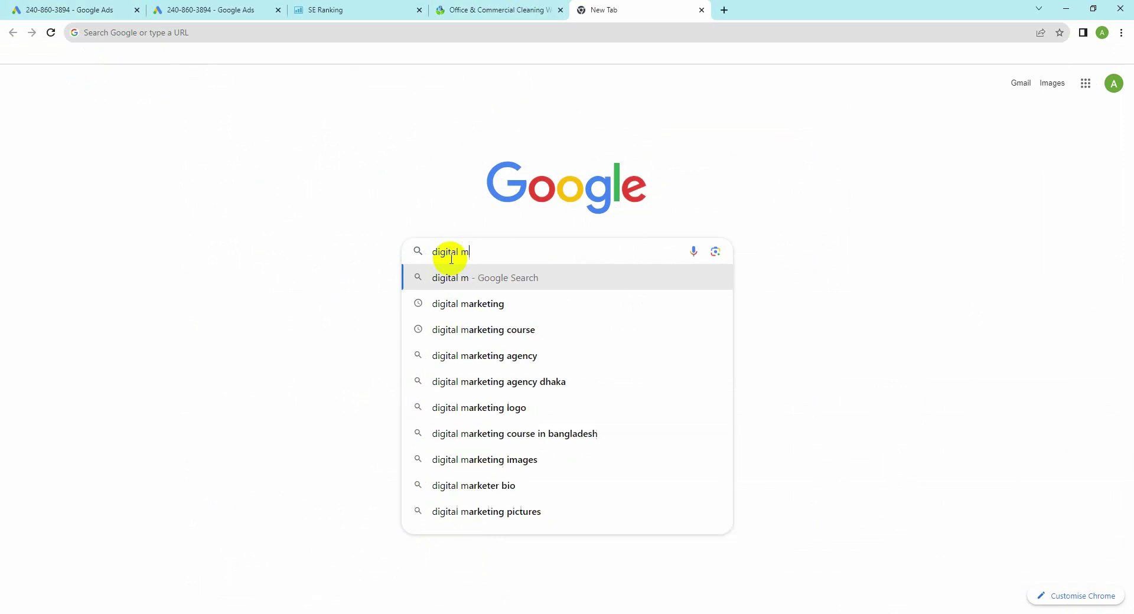
pyautogui.write('arketi')
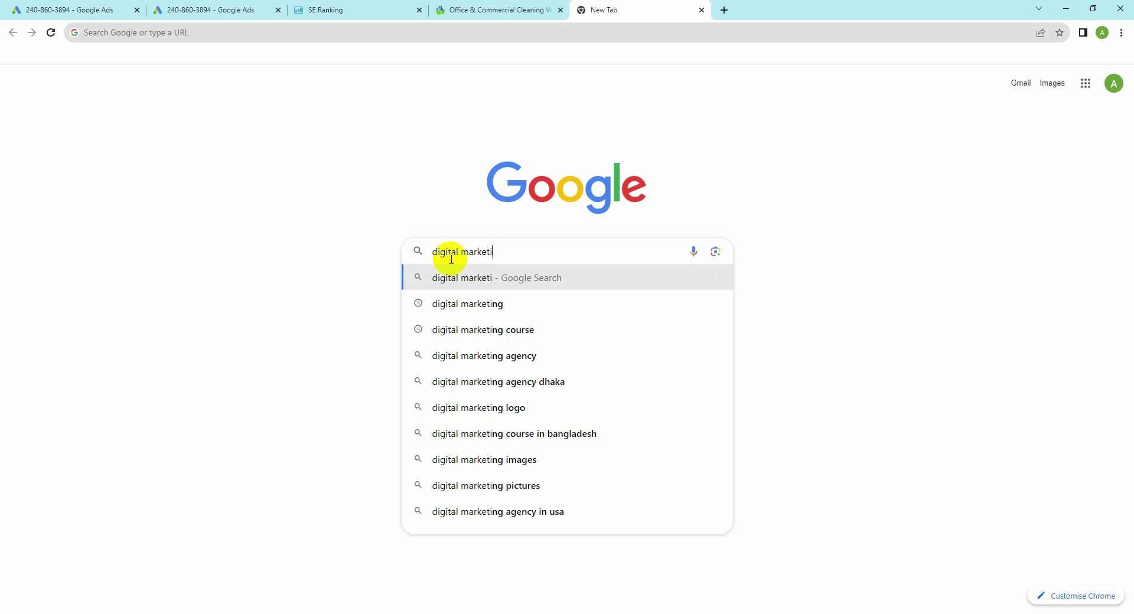
pyautogui.write('mnng course')
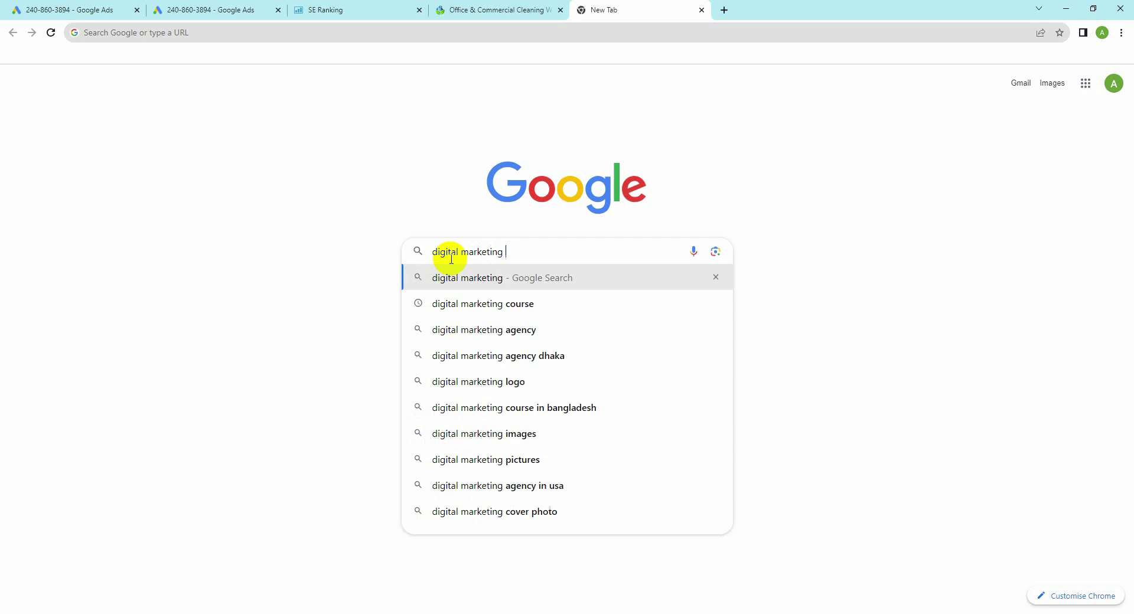
pyautogui.click(451, 298)
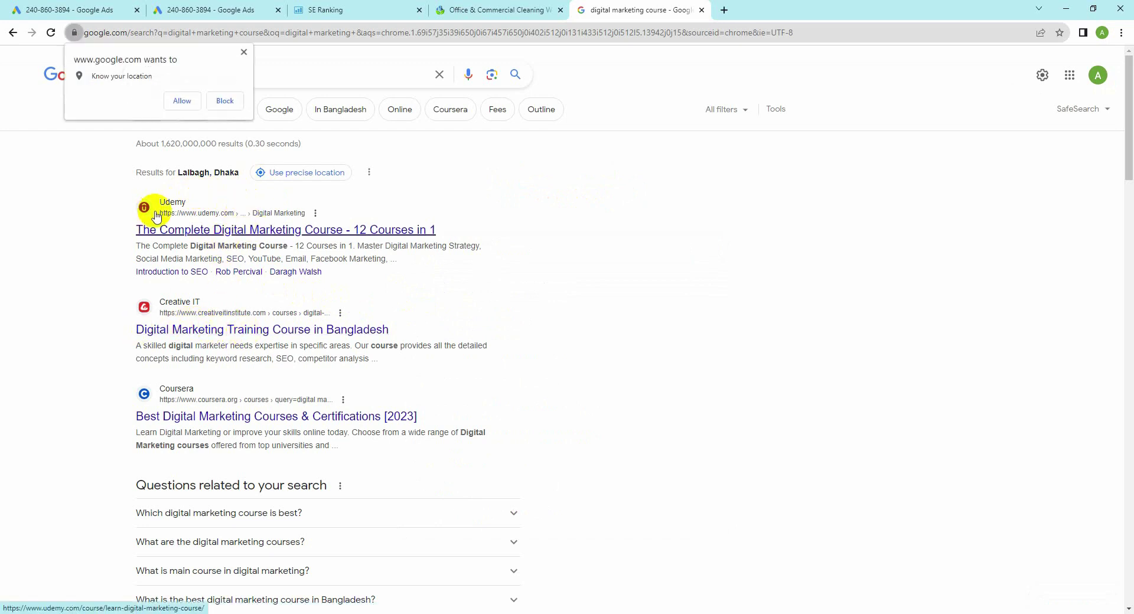
# Step: Open the Udemy, Creative IT and IIM Skills results as background tabs and allow location
pyautogui.middleClick(217, 230)
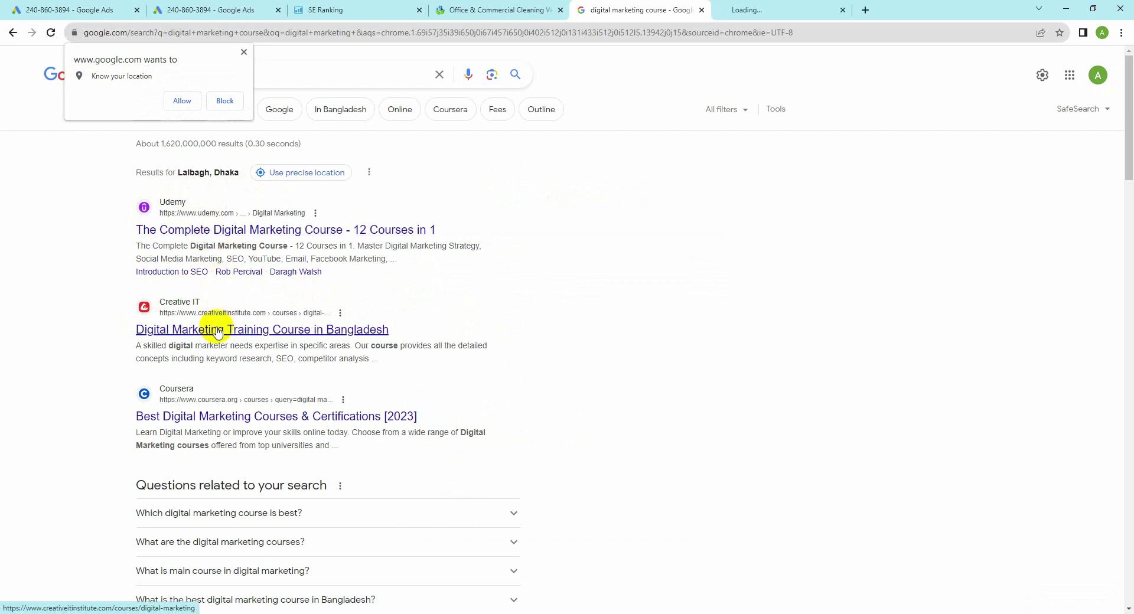
pyautogui.middleClick(217, 333)
pyautogui.scroll(-8, 213, 343)
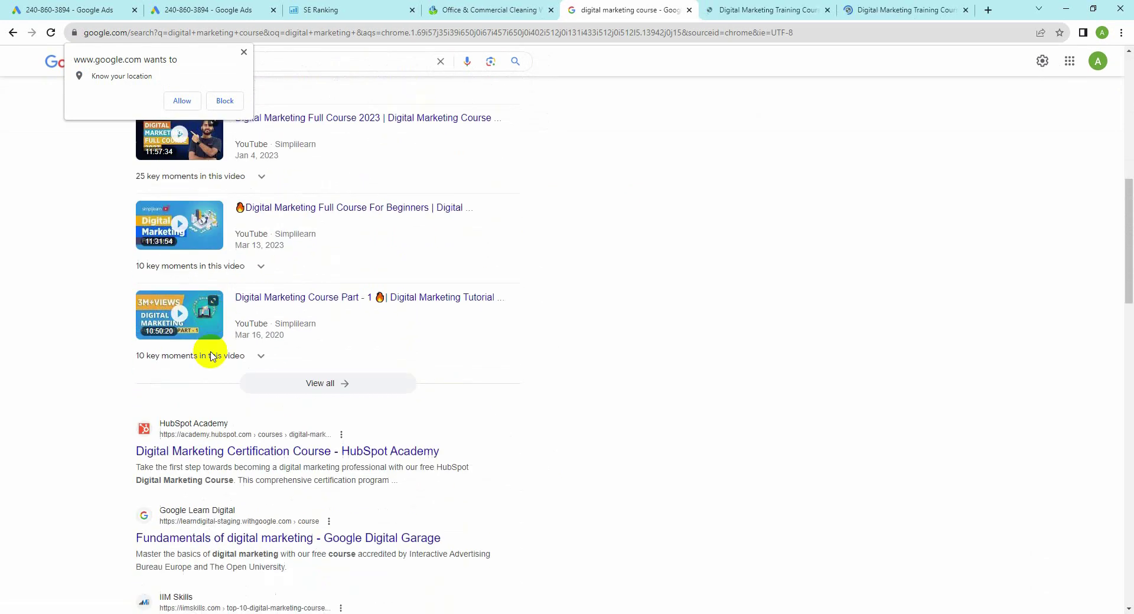
pyautogui.scroll(-2, 211, 355)
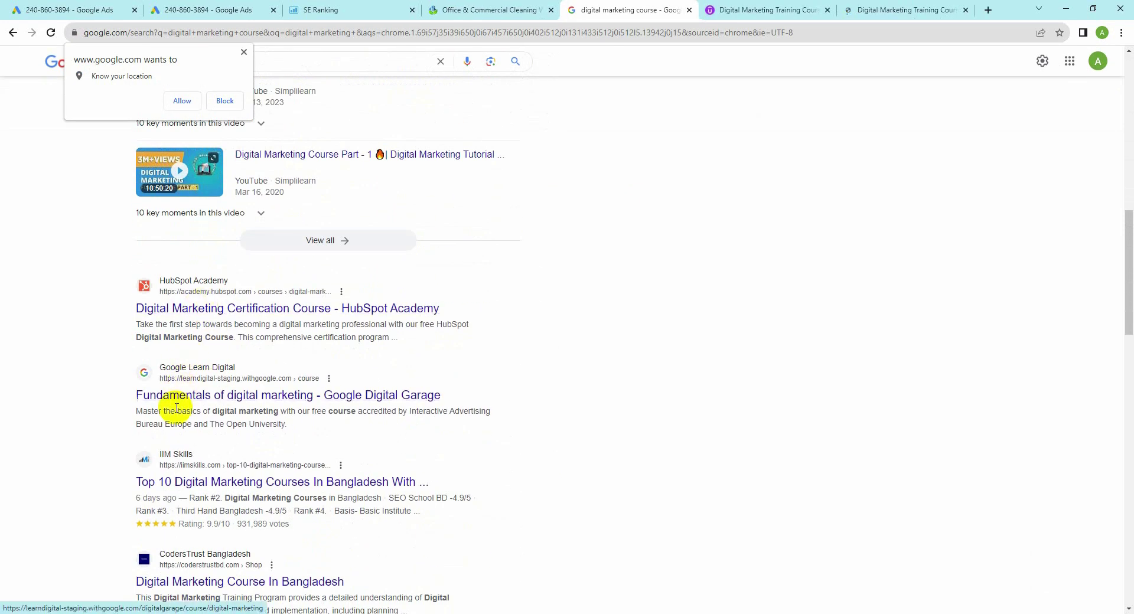
pyautogui.scroll(-2, 177, 407)
pyautogui.middleClick(199, 365)
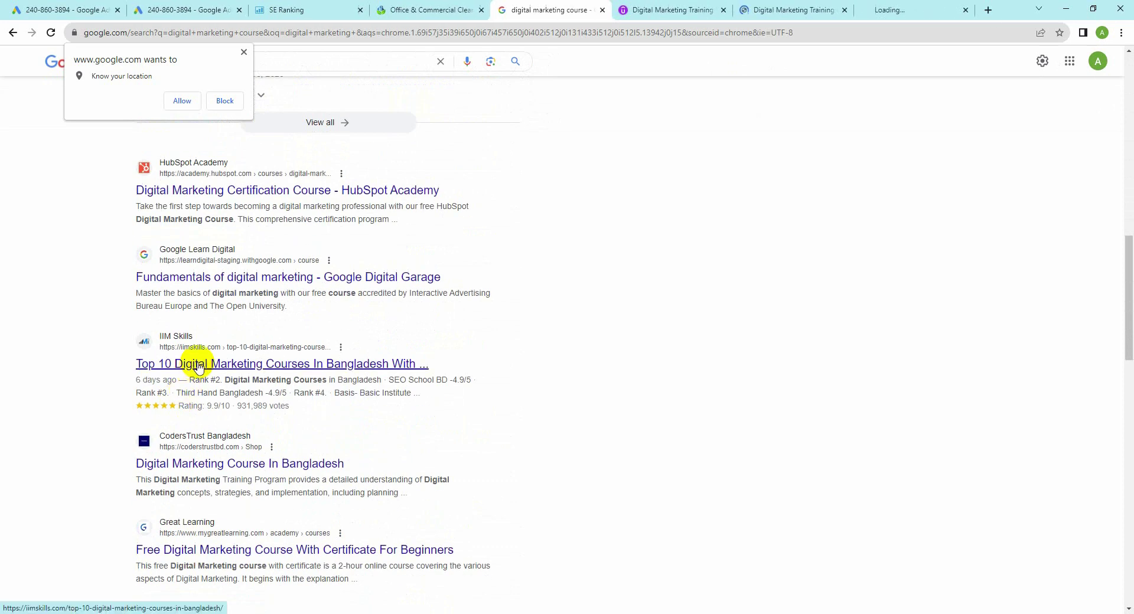
pyautogui.scroll(12, 198, 363)
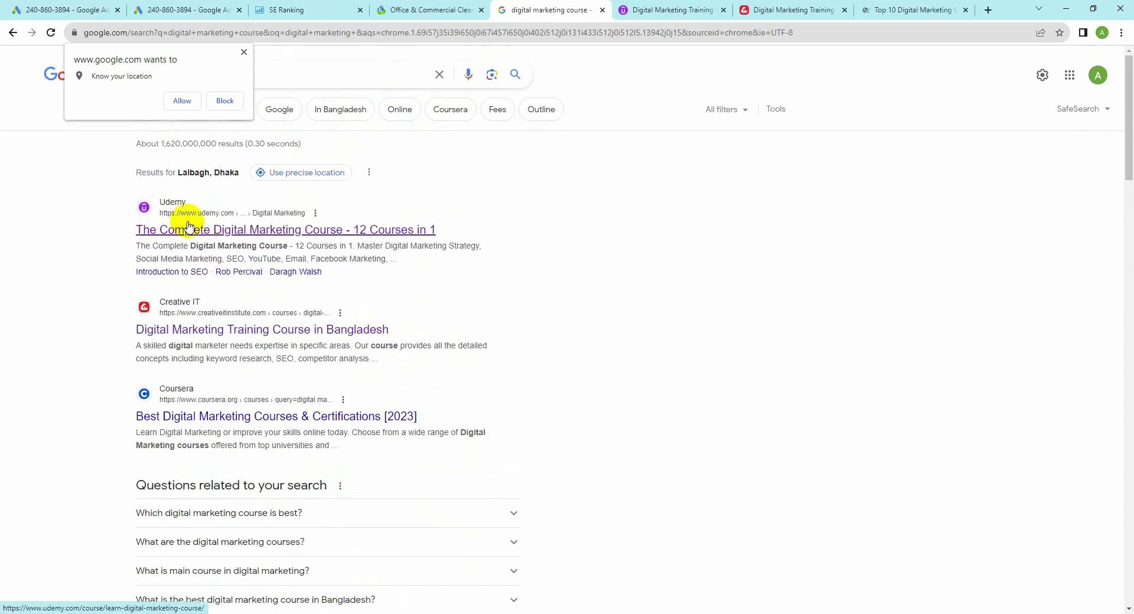
pyautogui.click(182, 101)
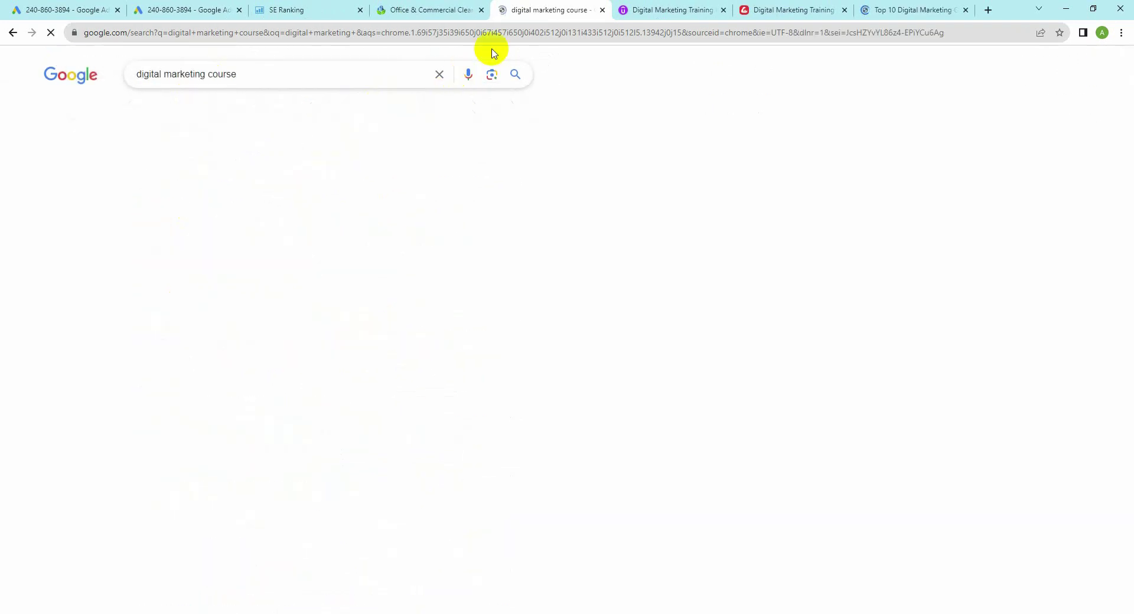
# Step: Review the Udemy course page, selecting its udemy.com domain, and zoom it to 150%
pyautogui.click(627, 10)
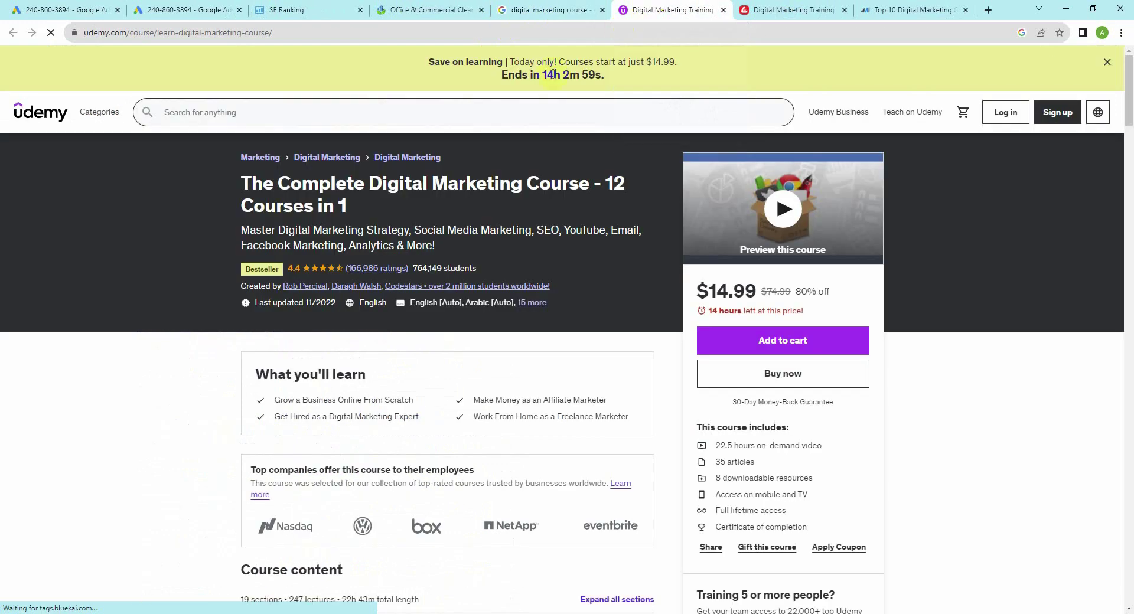
pyautogui.click(263, 159)
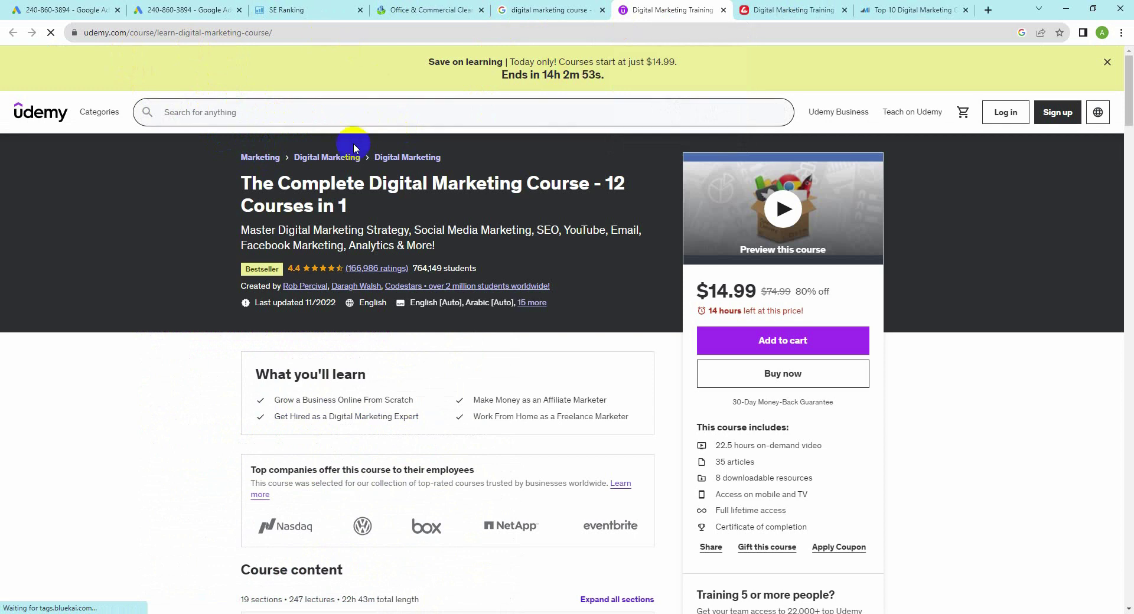
pyautogui.click(205, 154)
pyautogui.scroll(-3, 290, 284)
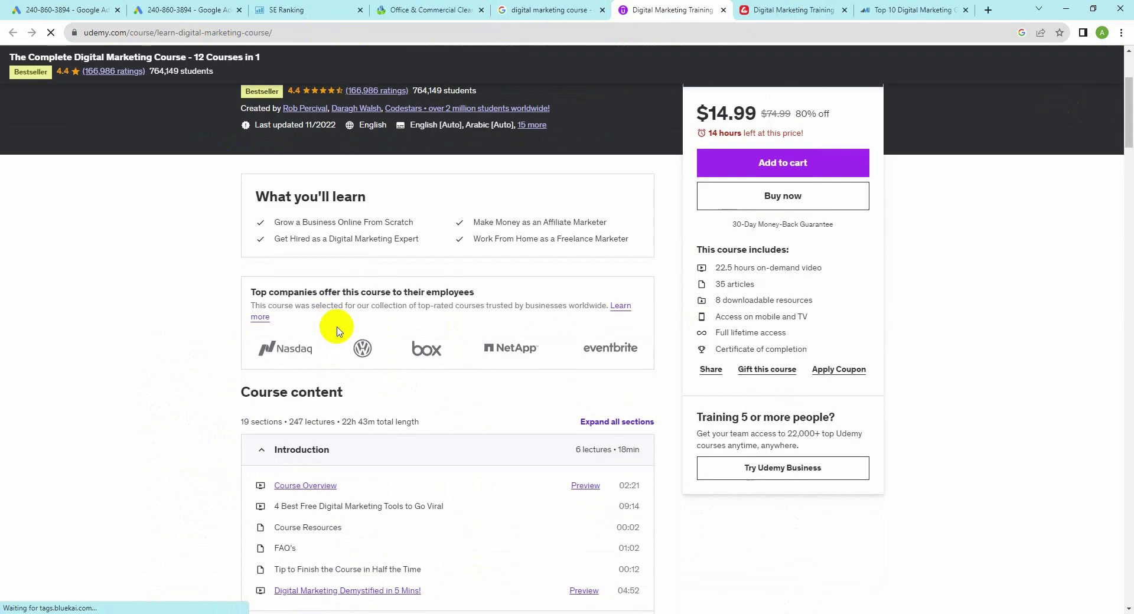
pyautogui.scroll(3, 319, 274)
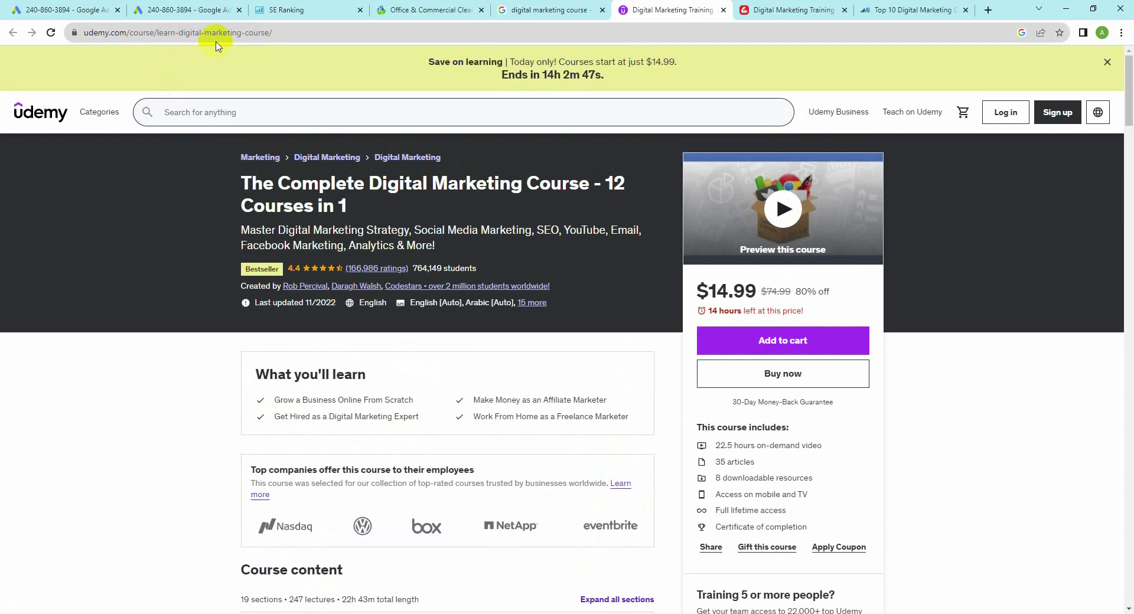
pyautogui.moveTo(129, 33); pyautogui.dragTo(83, 32)
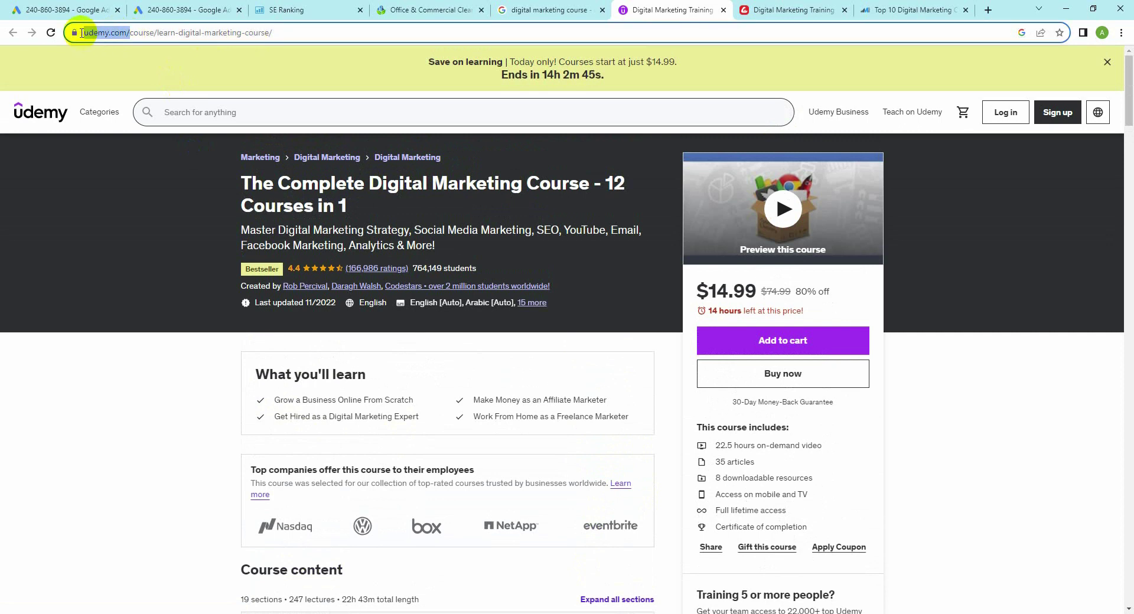
pyautogui.moveTo(99, 111)
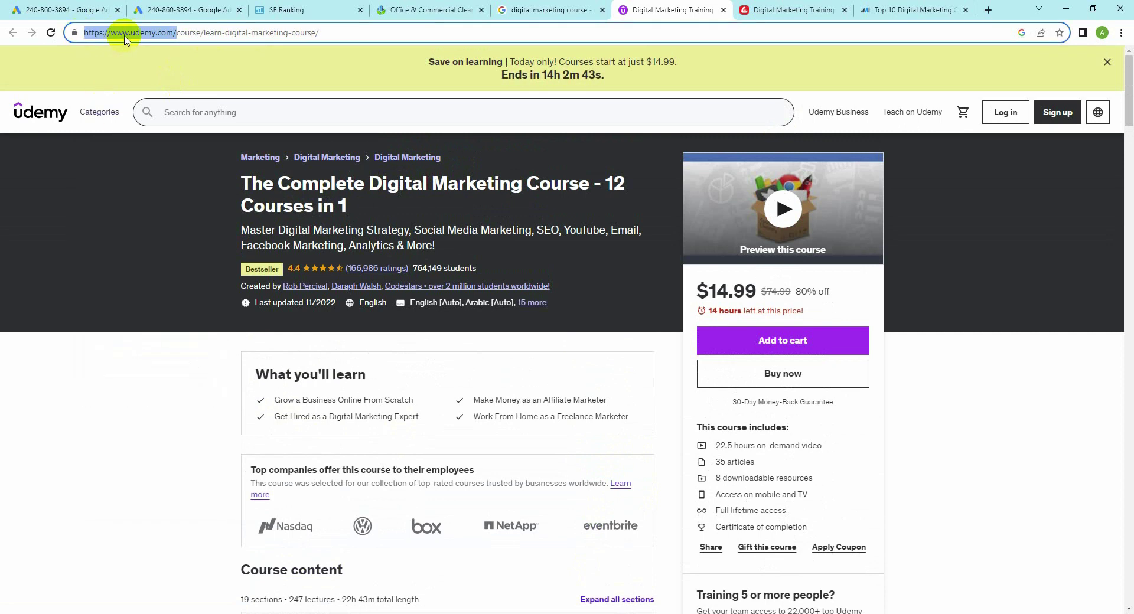
pyautogui.hotkey('ctrl', '+')
pyautogui.hotkey('ctrl', '+')
pyautogui.hotkey('ctrl', '+')
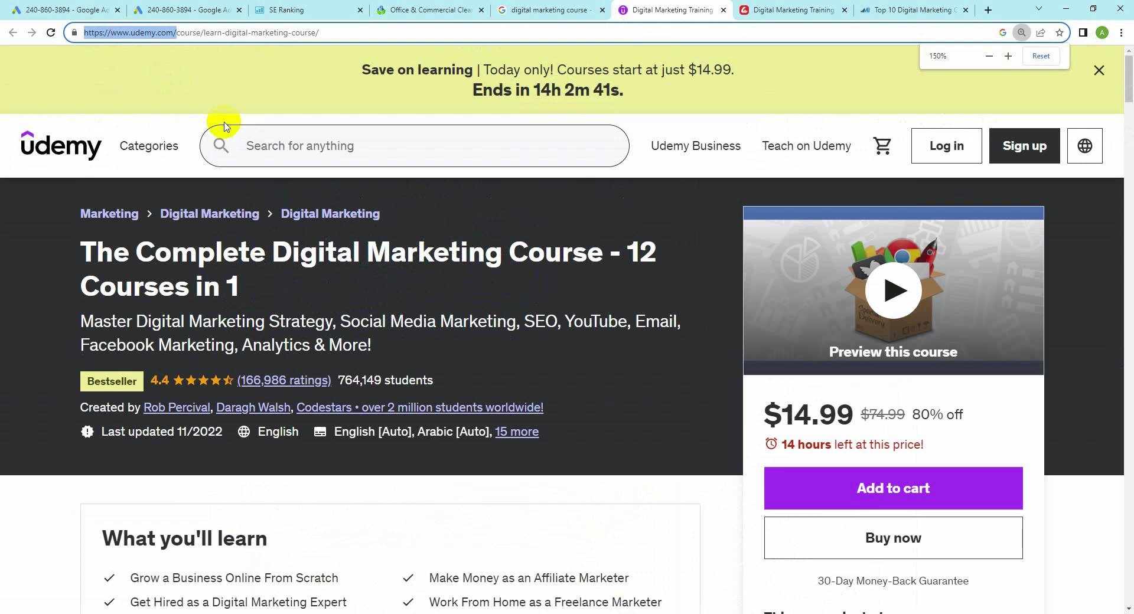
# Step: Look over the Creative IT Institute page, then the IIM Skills Top 10 article on iimskills.com
pyautogui.click(774, 10)
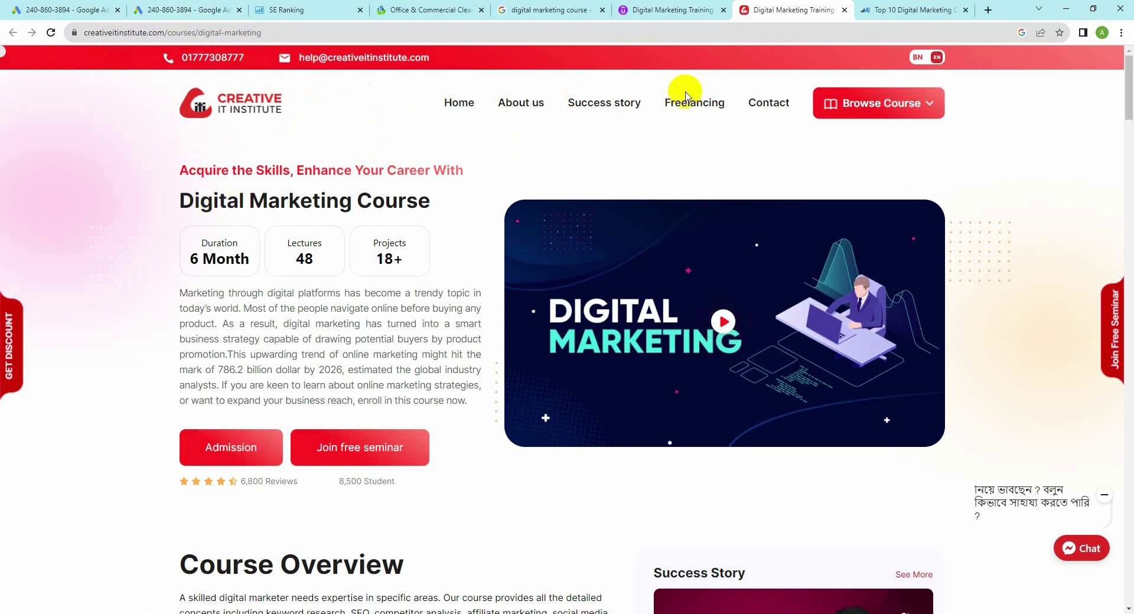
pyautogui.click(867, 9)
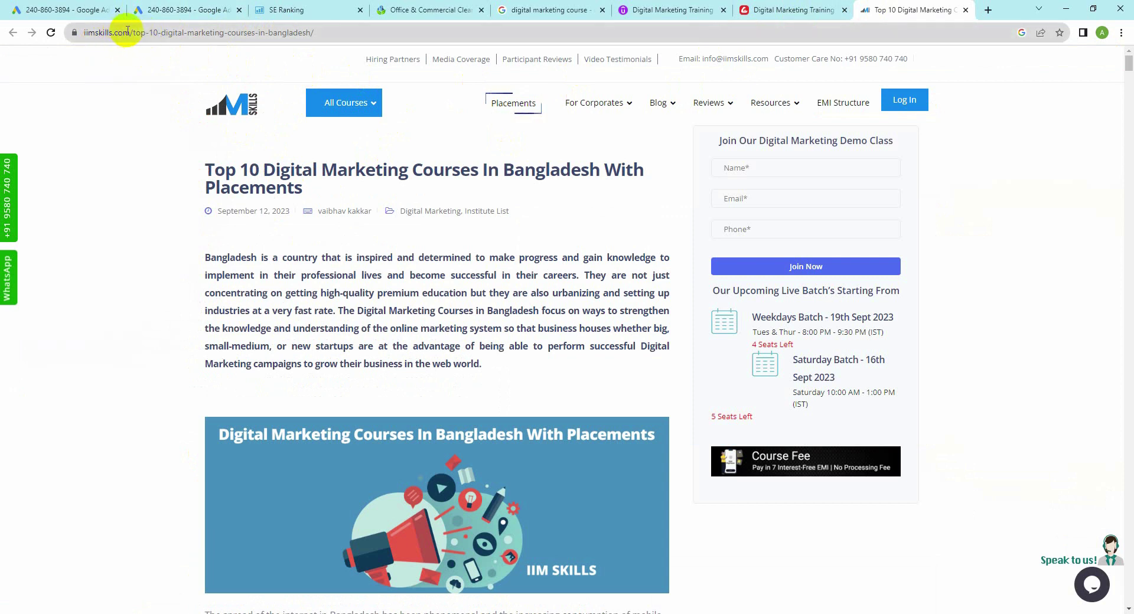
pyautogui.moveTo(127, 30); pyautogui.dragTo(88, 32)
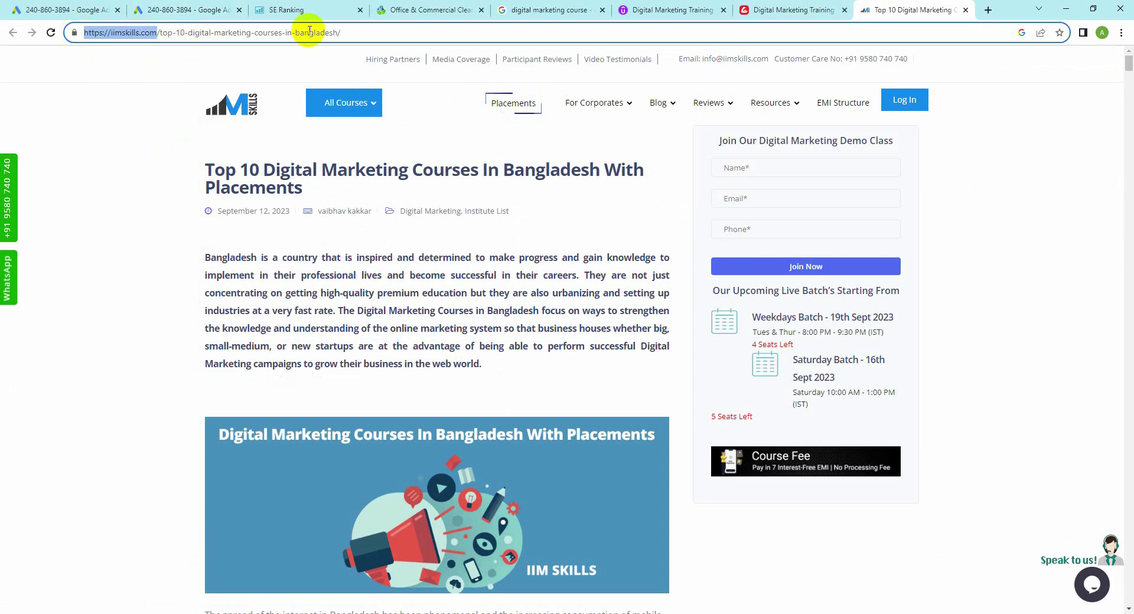
pyautogui.click(75, 222)
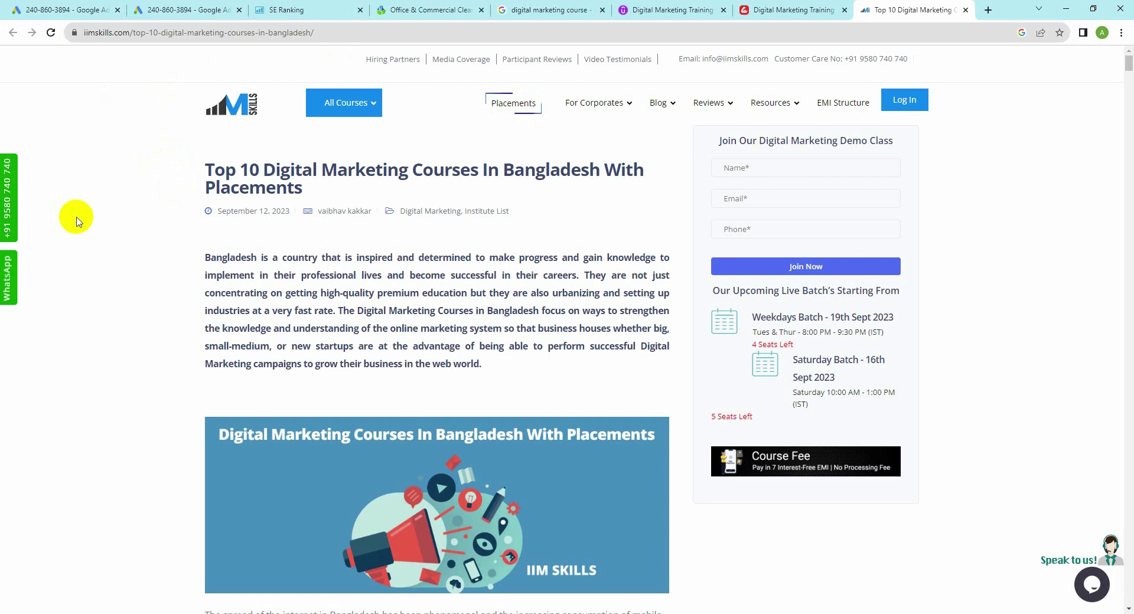
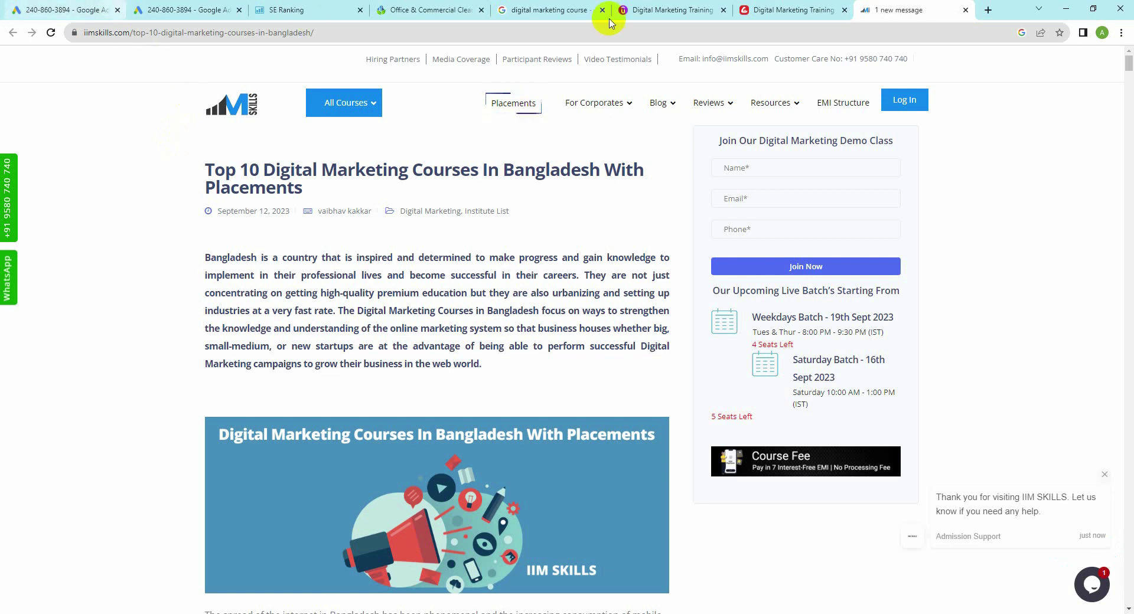
# Step: Go to the Udemy Digital Marketing Training tab, check the profile menu, then bring up the other profile's window
pyautogui.click(673, 8)
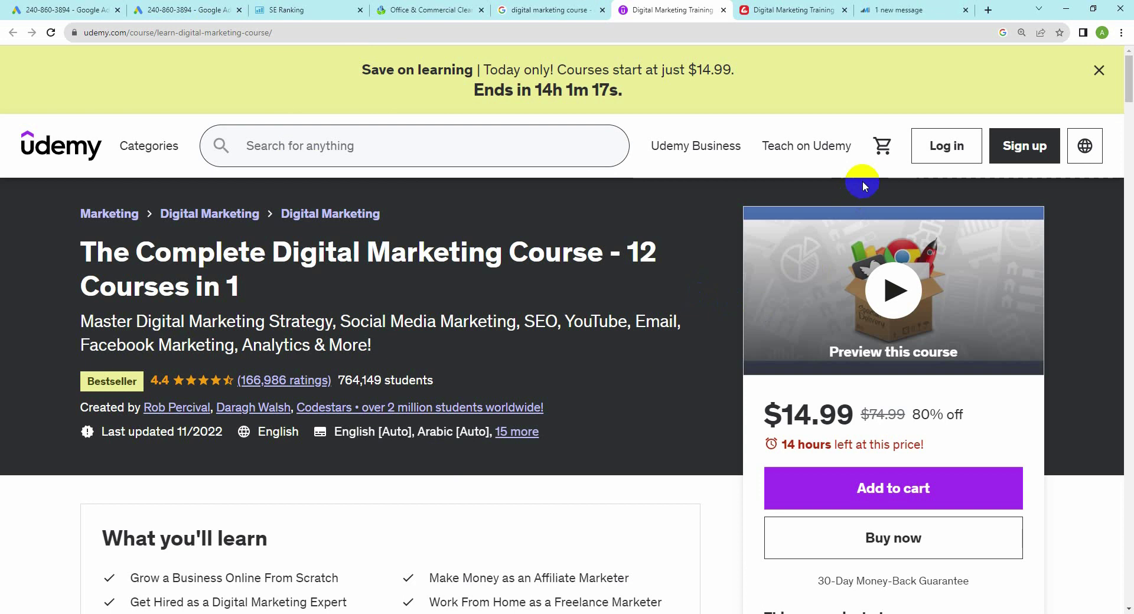
pyautogui.moveTo(884, 180)
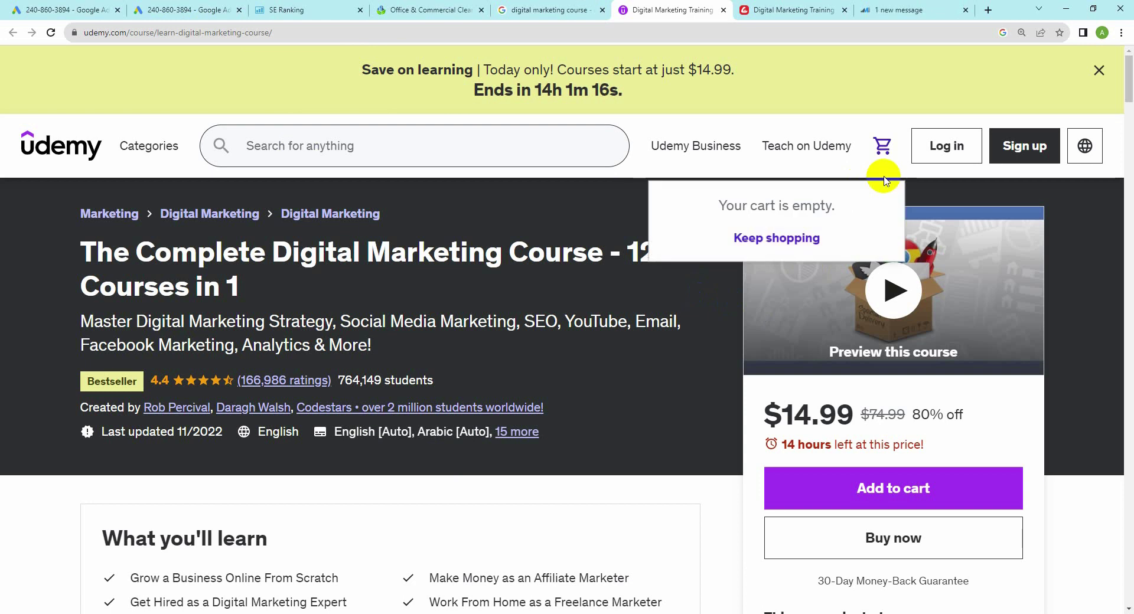
pyautogui.click(1102, 33)
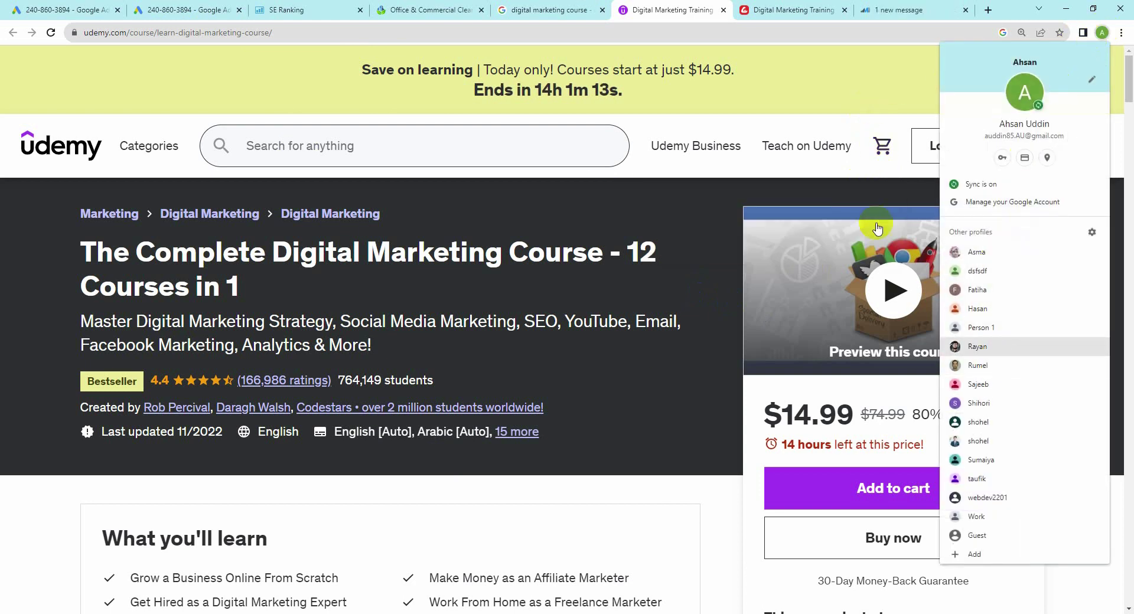
pyautogui.click(792, 59)
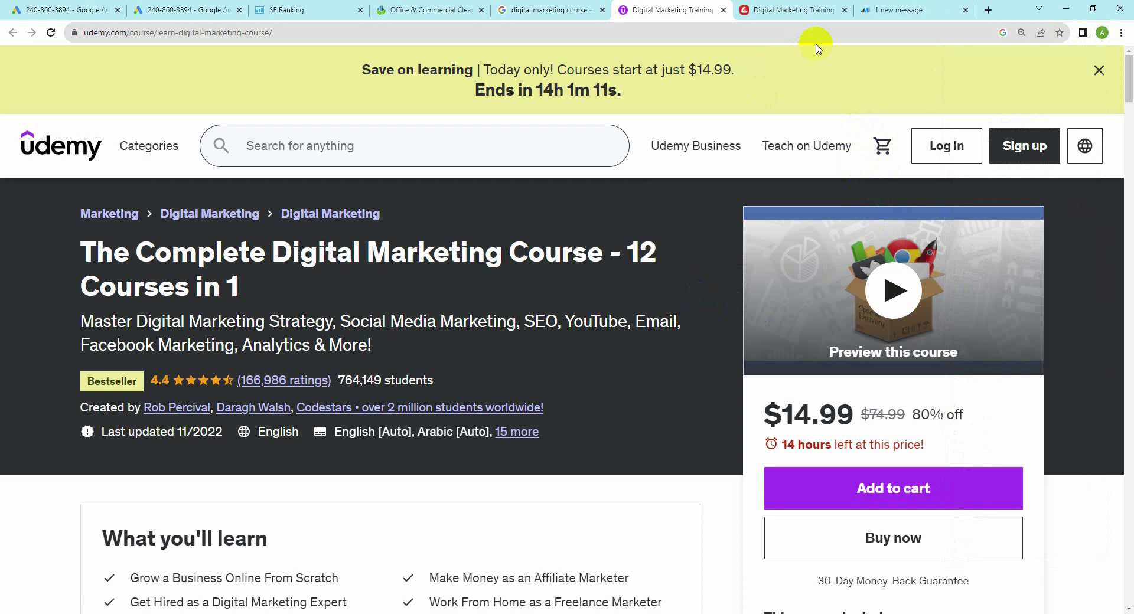
pyautogui.click(189, 612)
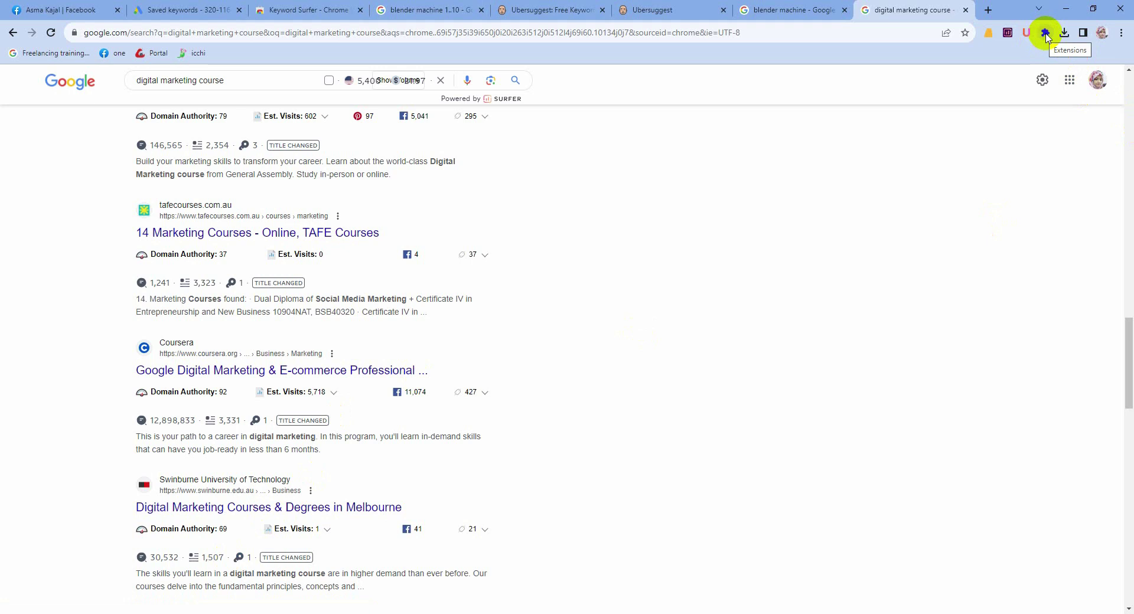
# Step: Check the installed extensions, then search for 'fatrank' in a new tab
pyautogui.click(1045, 34)
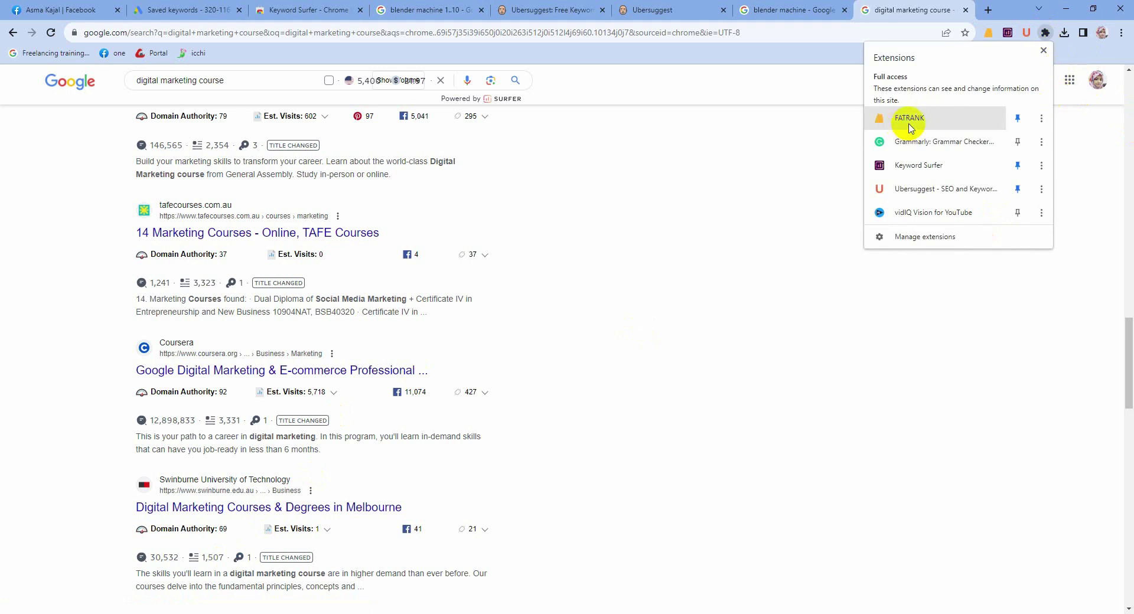
pyautogui.click(787, 147)
pyautogui.click(989, 9)
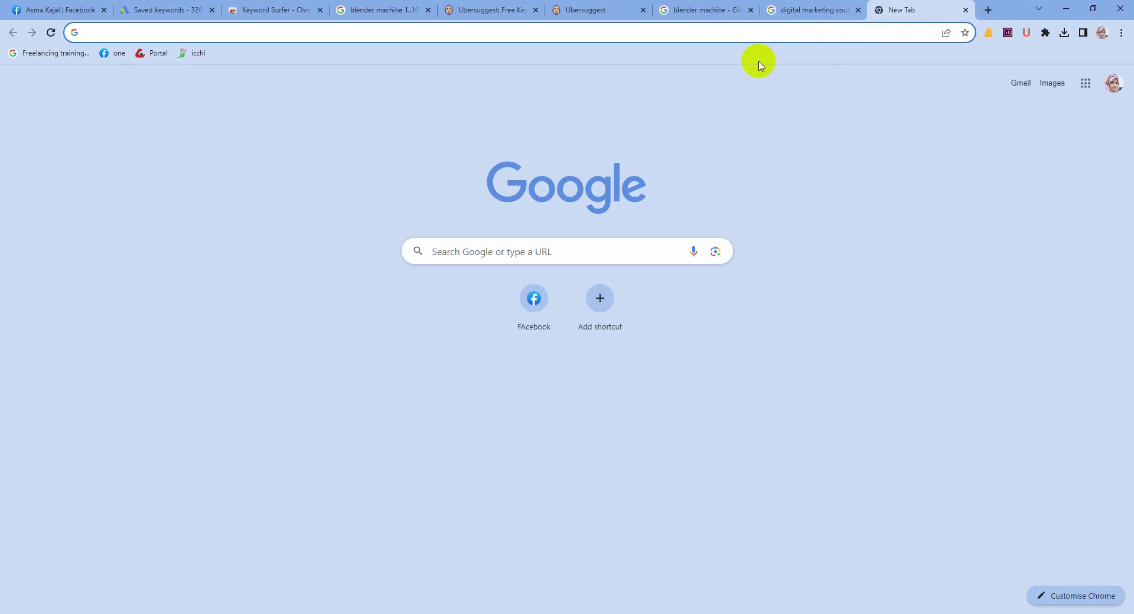
pyautogui.write('fat')
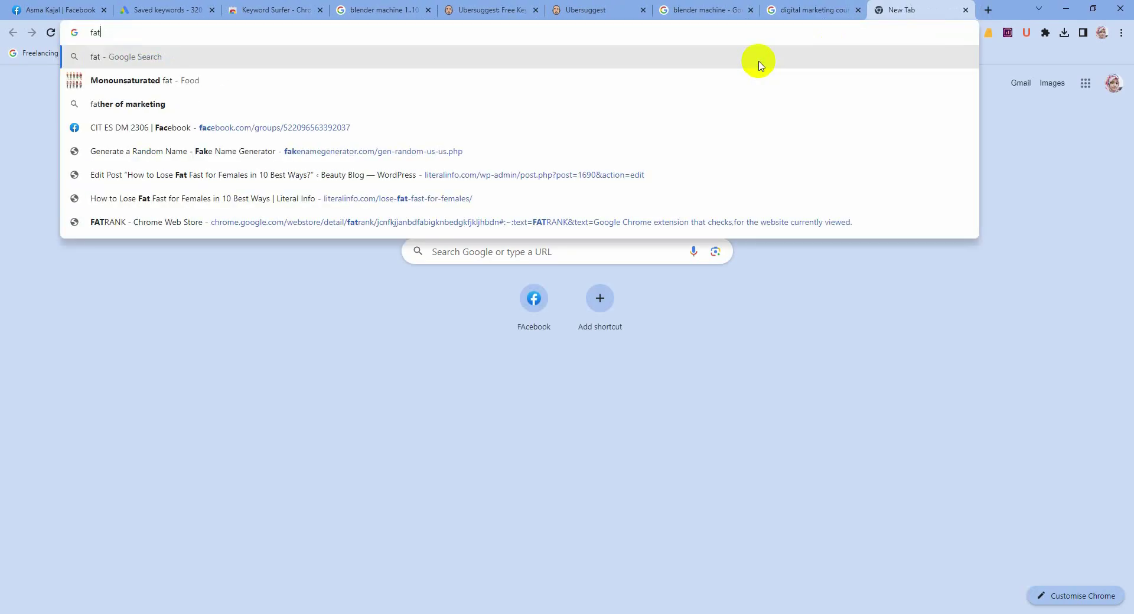
pyautogui.write('rank')
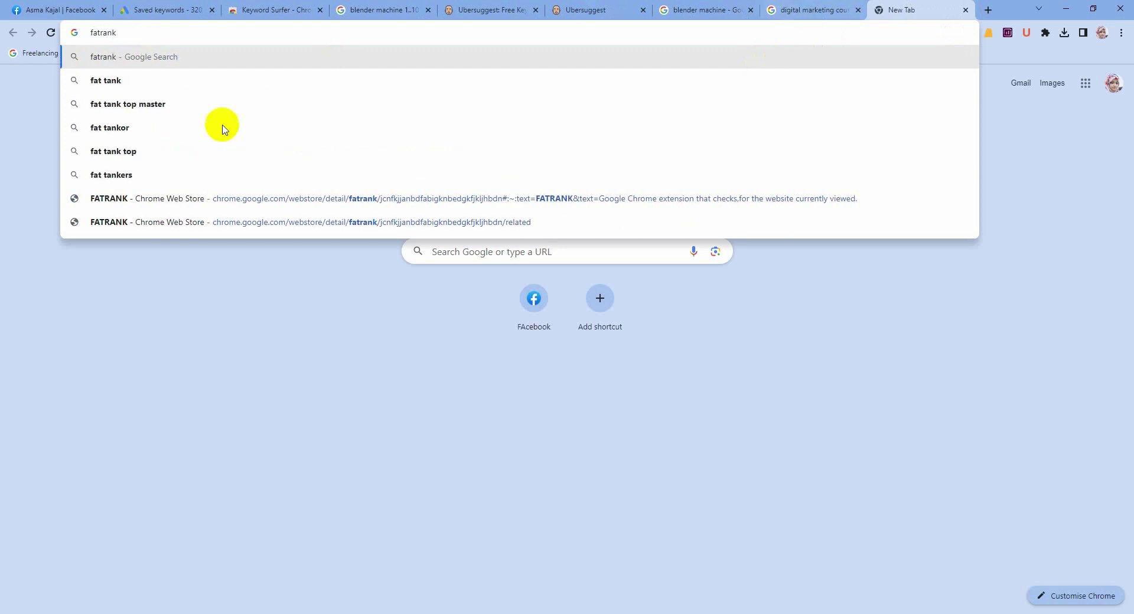
pyautogui.press('Down')
pyautogui.click(161, 86)
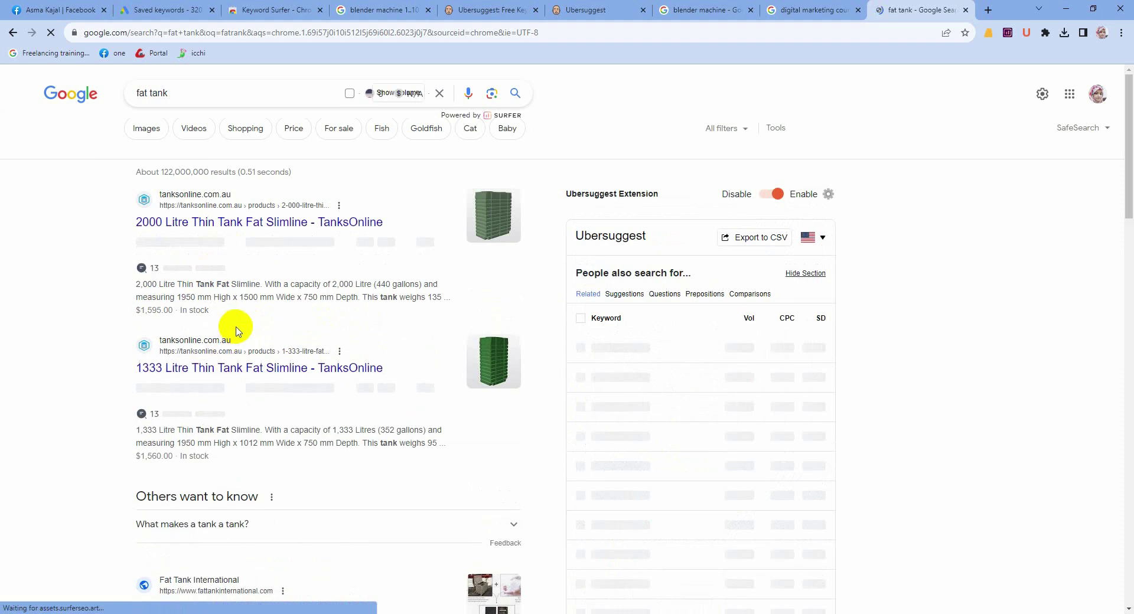
pyautogui.scroll(-4, 239, 328)
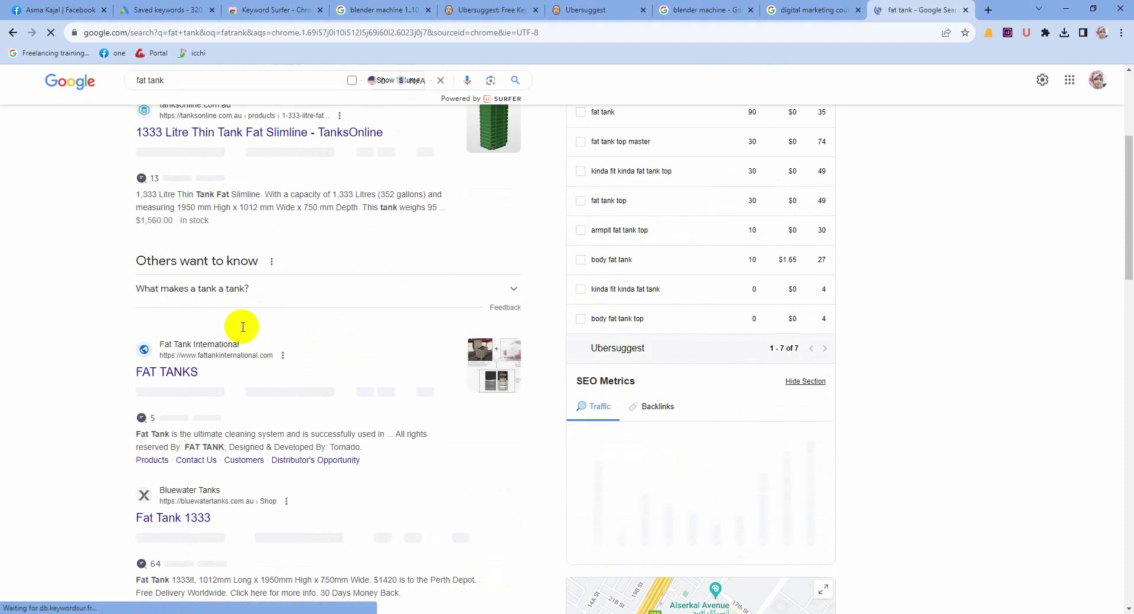
pyautogui.scroll(1, 243, 327)
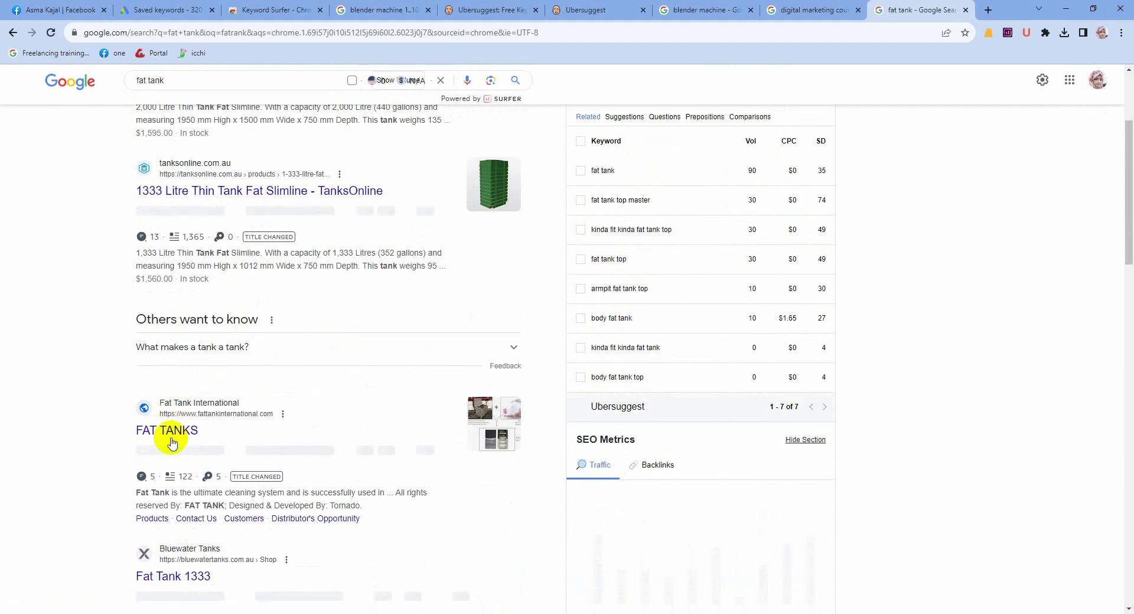
# Step: Look over the extensions list again and return to the Udemy course page
pyautogui.click(1046, 32)
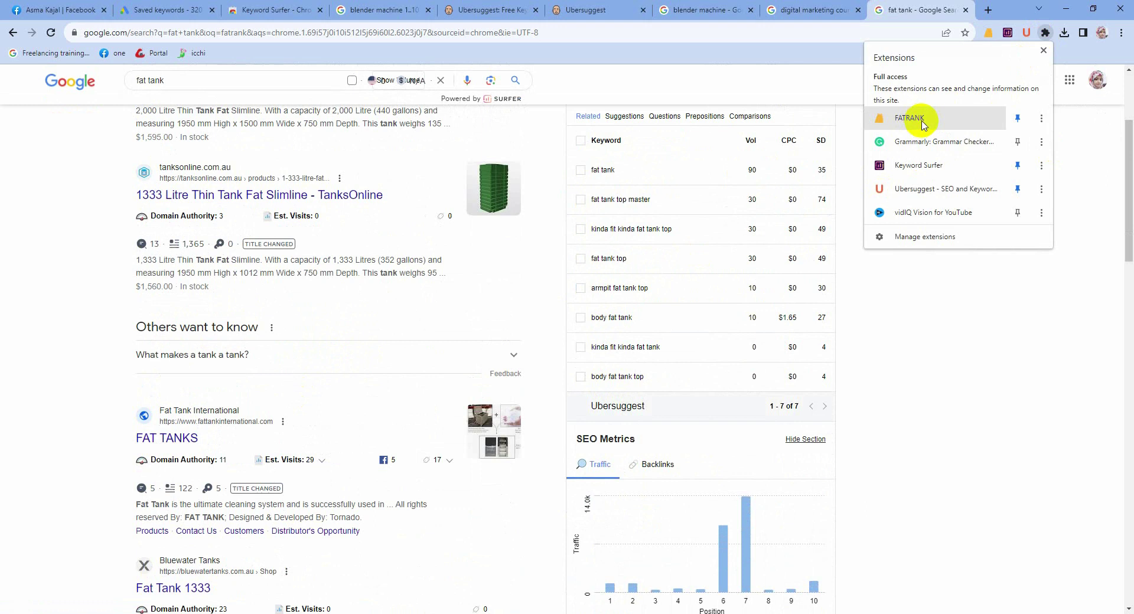
pyautogui.click(938, 294)
pyautogui.click(808, 11)
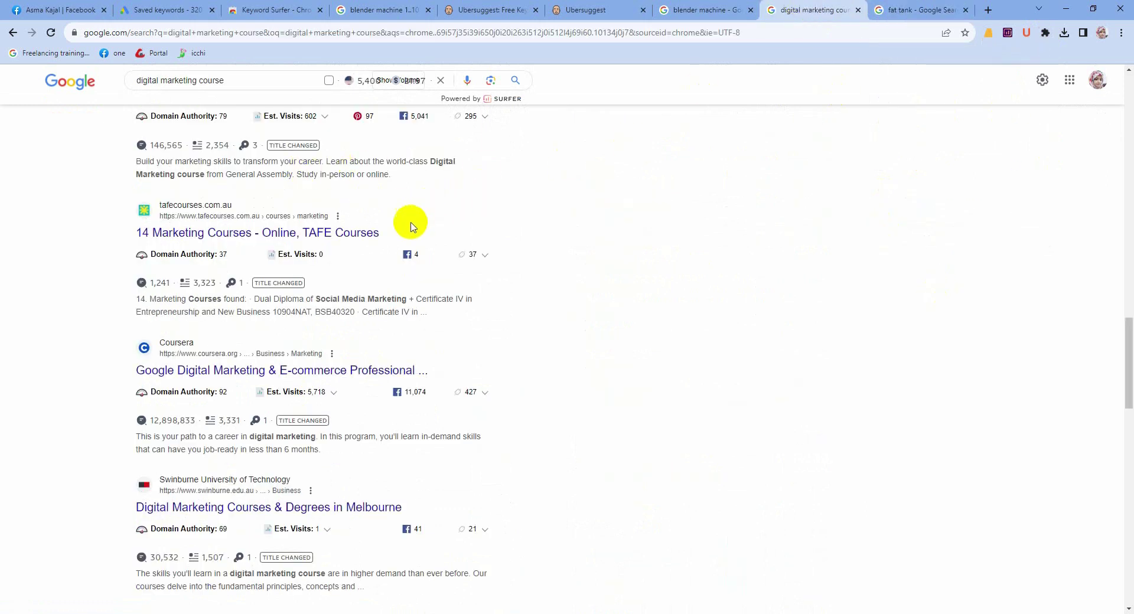
pyautogui.scroll(4, 254, 148)
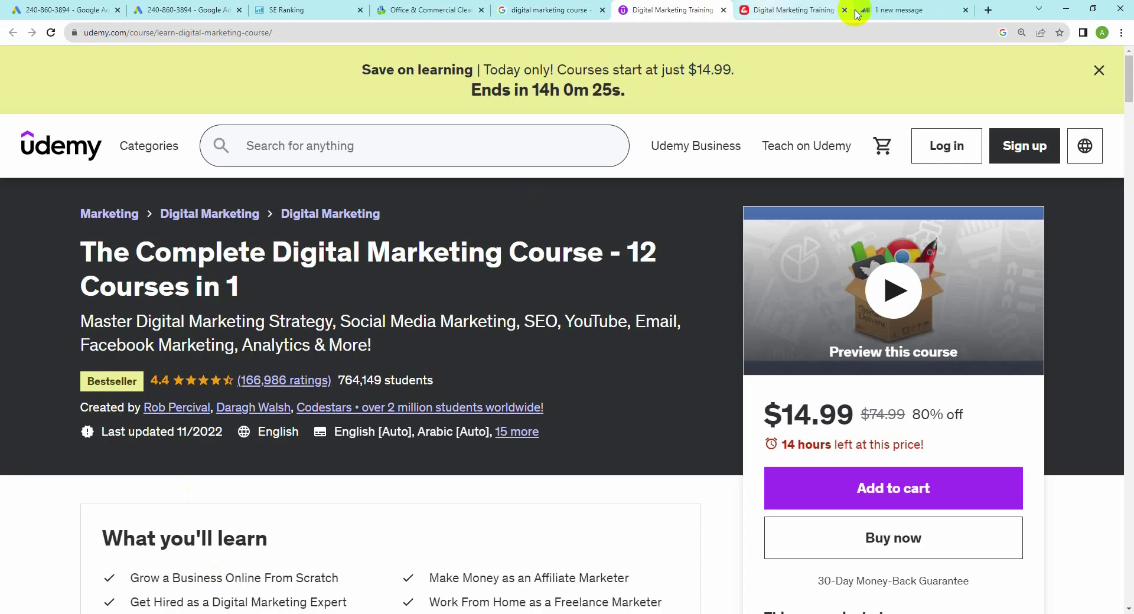
# Step: Search 'fatrank extension' and add FATRANK to Chrome from the Web Store
pyautogui.click(988, 10)
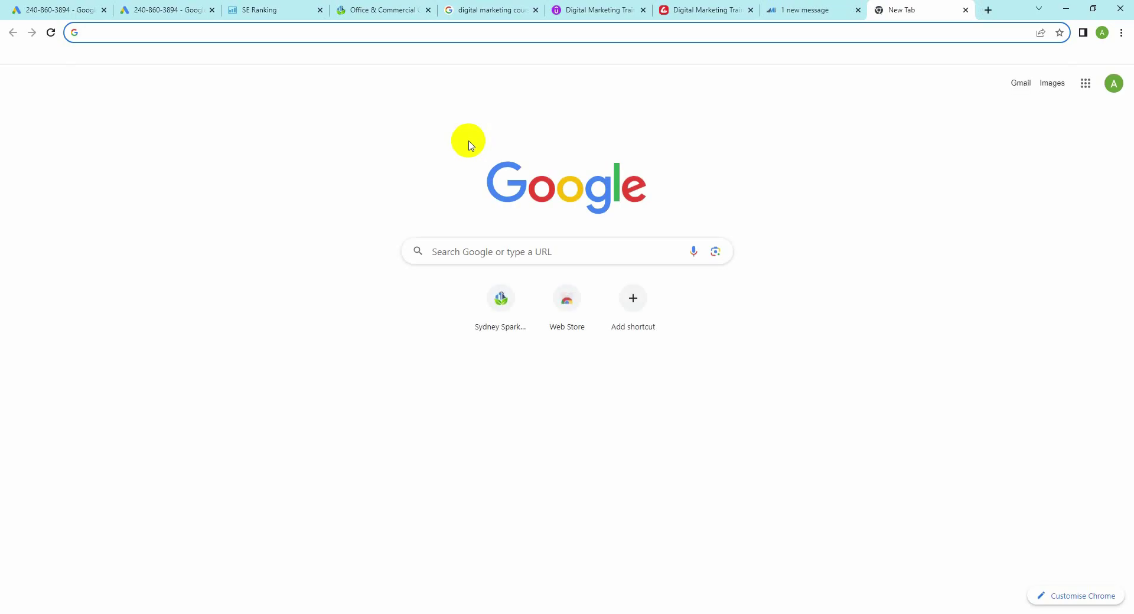
pyautogui.write('fat')
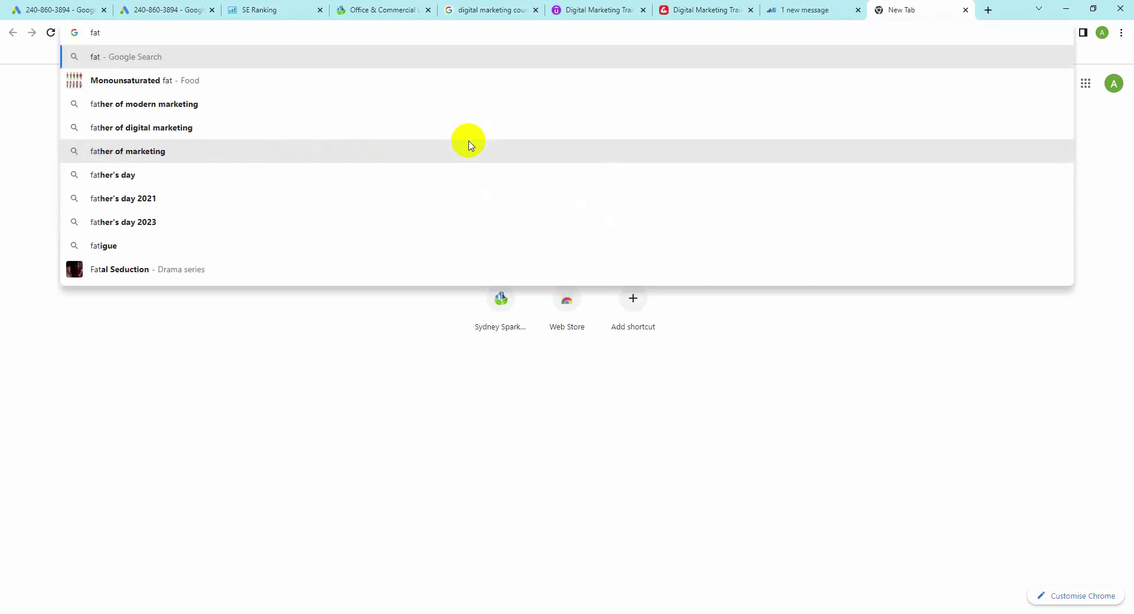
pyautogui.write('rank e')
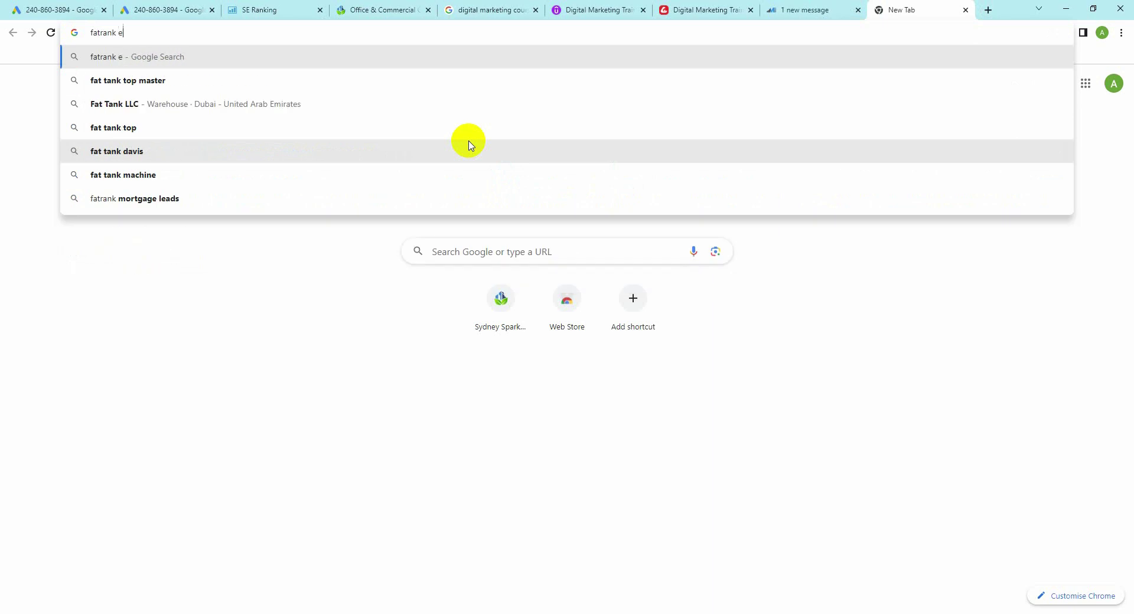
pyautogui.write('xte')
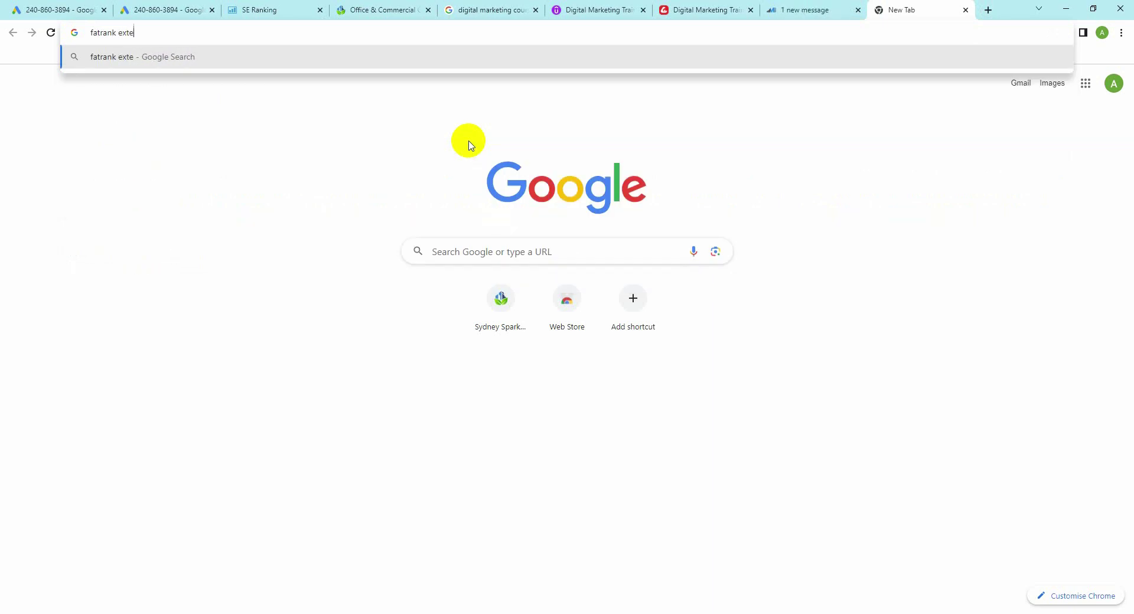
pyautogui.write('nsion')
pyautogui.press('Return')
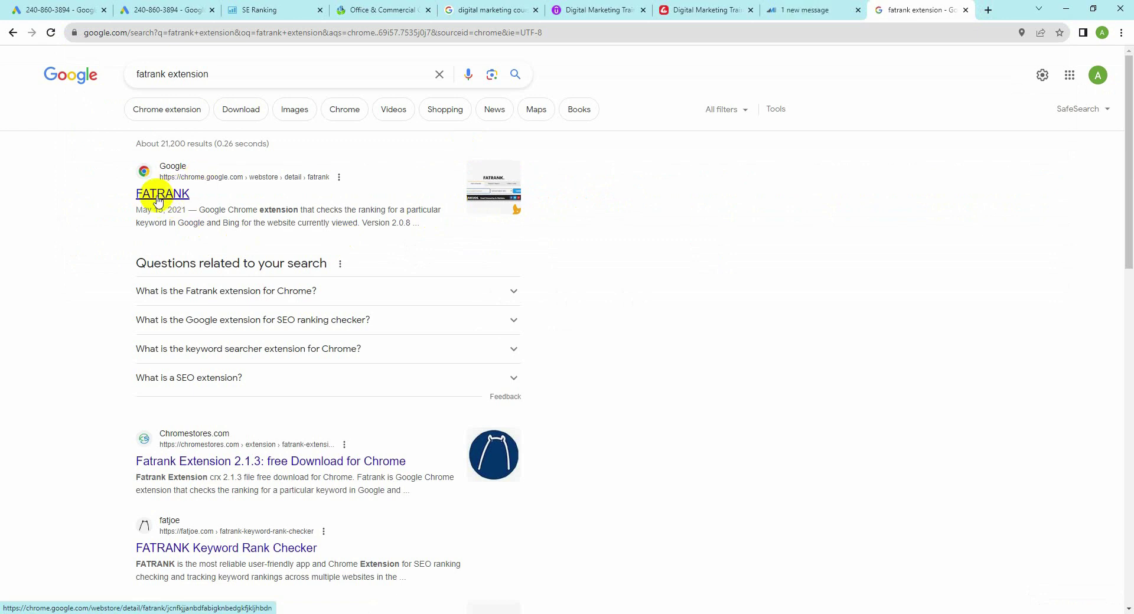
pyautogui.click(158, 200)
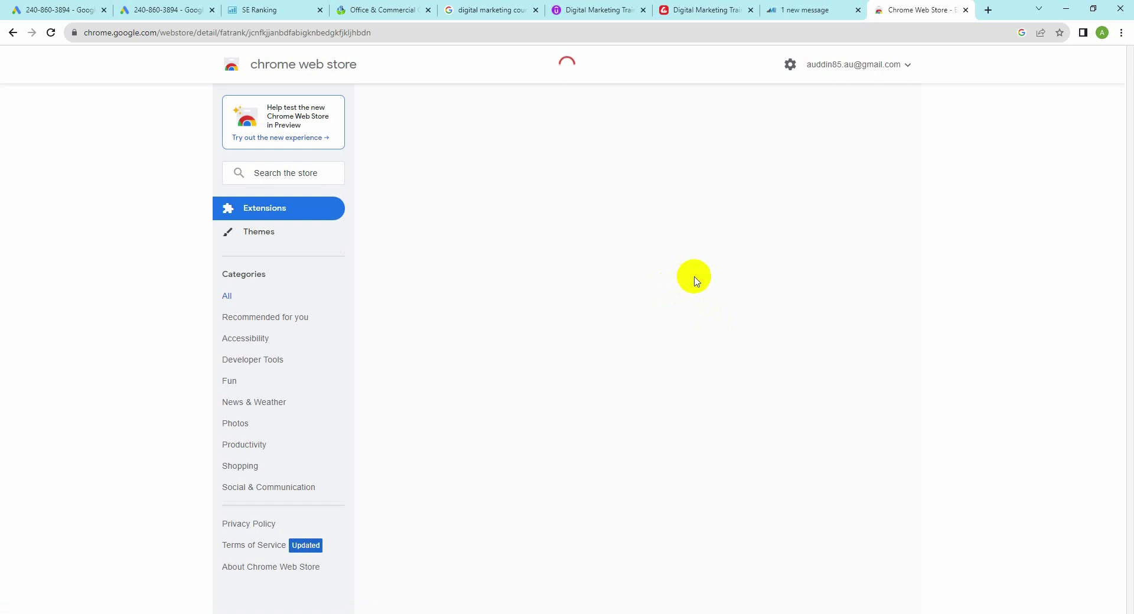
pyautogui.click(790, 151)
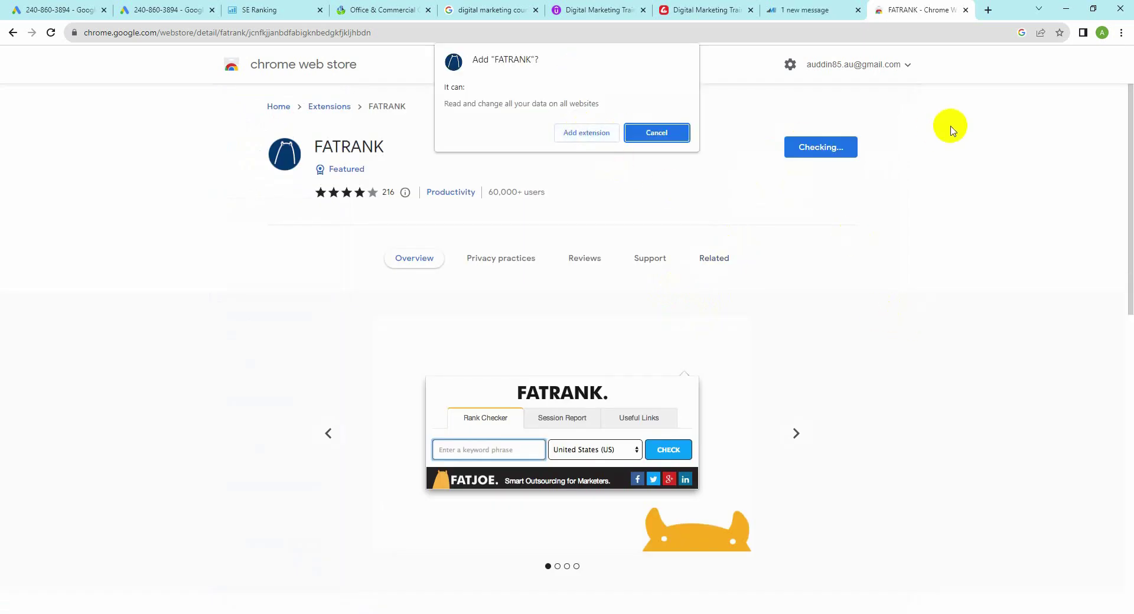
pyautogui.click(592, 135)
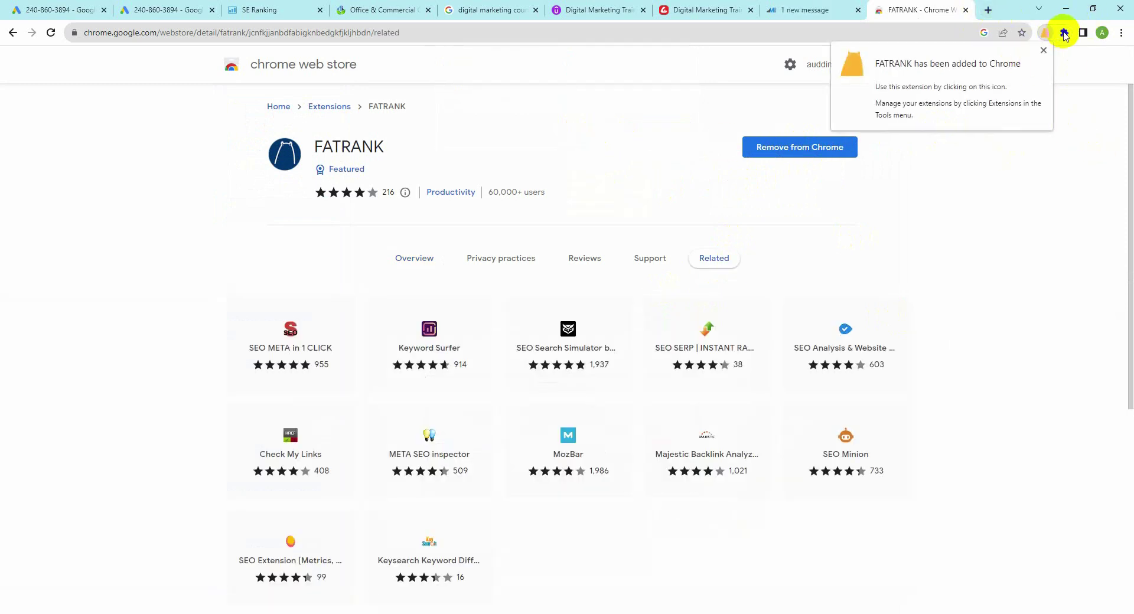
# Step: Pin FATRANK to the toolbar and go to the Creative IT Institute course page
pyautogui.click(1065, 33)
pyautogui.click(1036, 118)
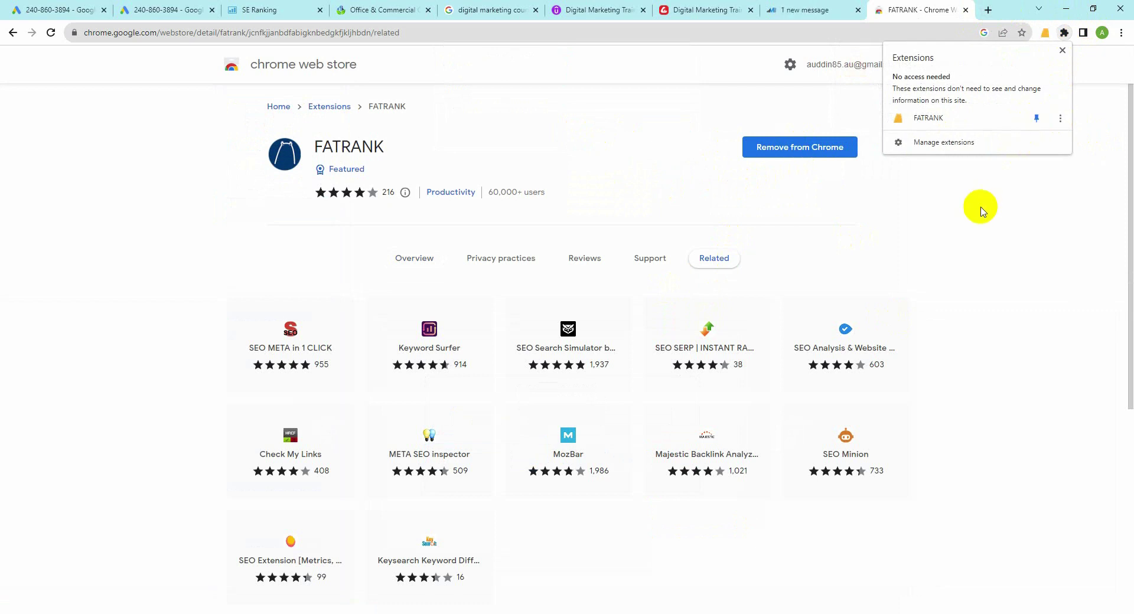
pyautogui.click(1010, 304)
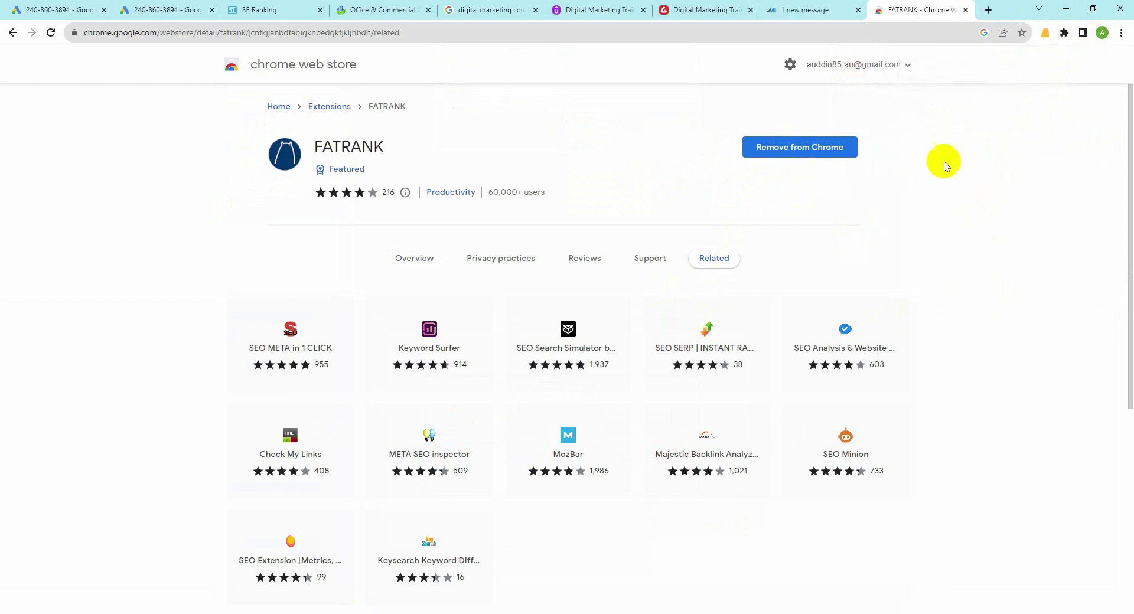
pyautogui.click(694, 10)
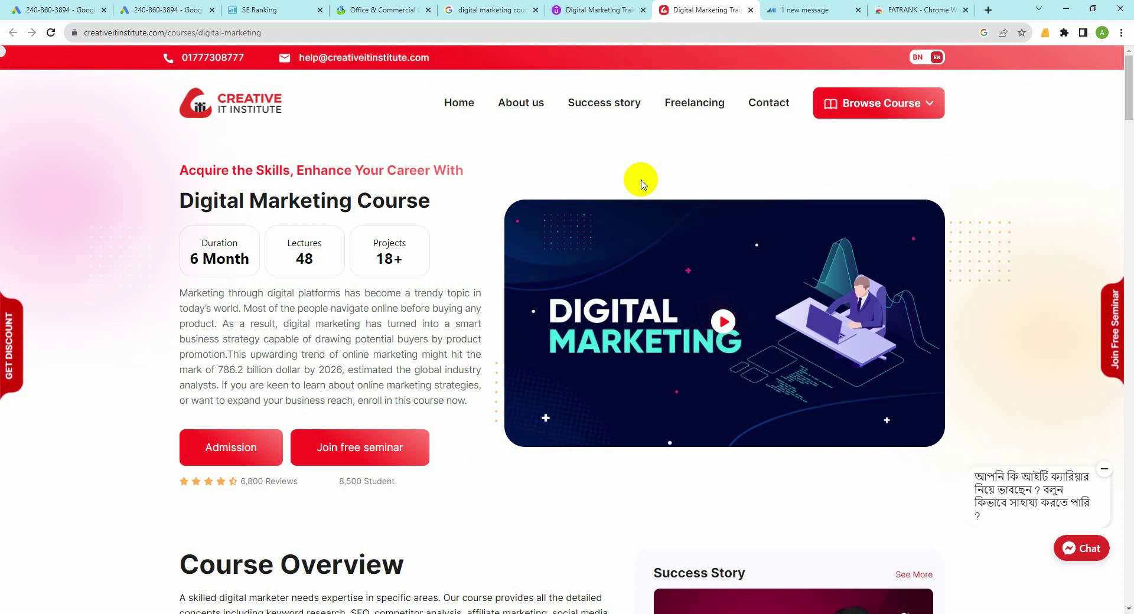
# Step: On the Udemy course page, open FATRANK and enter the keyword 'digital marketing course'
pyautogui.click(580, 10)
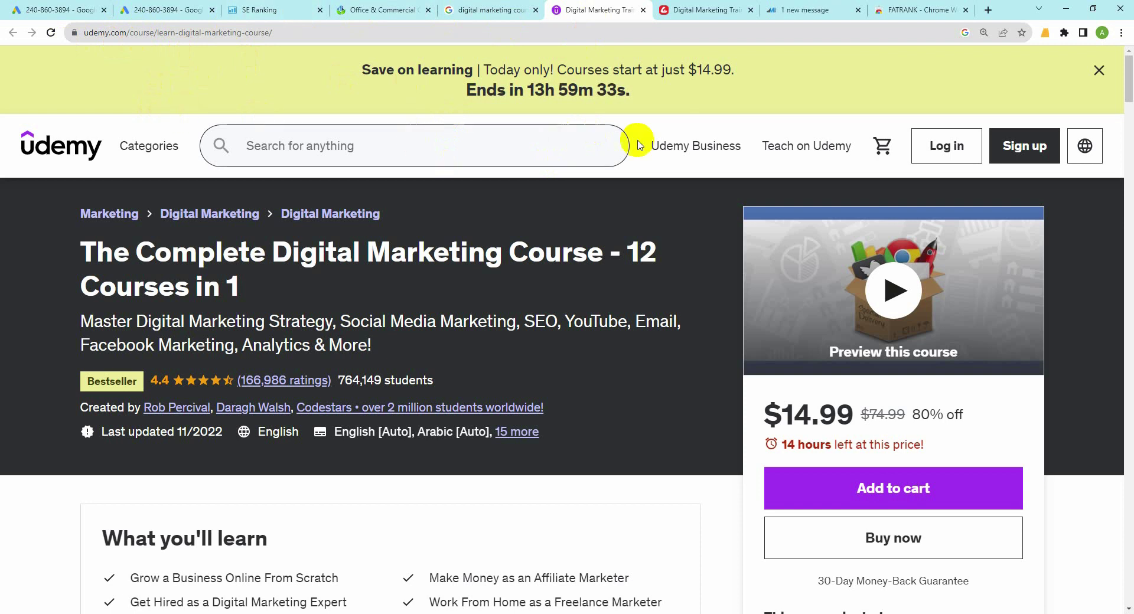
pyautogui.click(1045, 34)
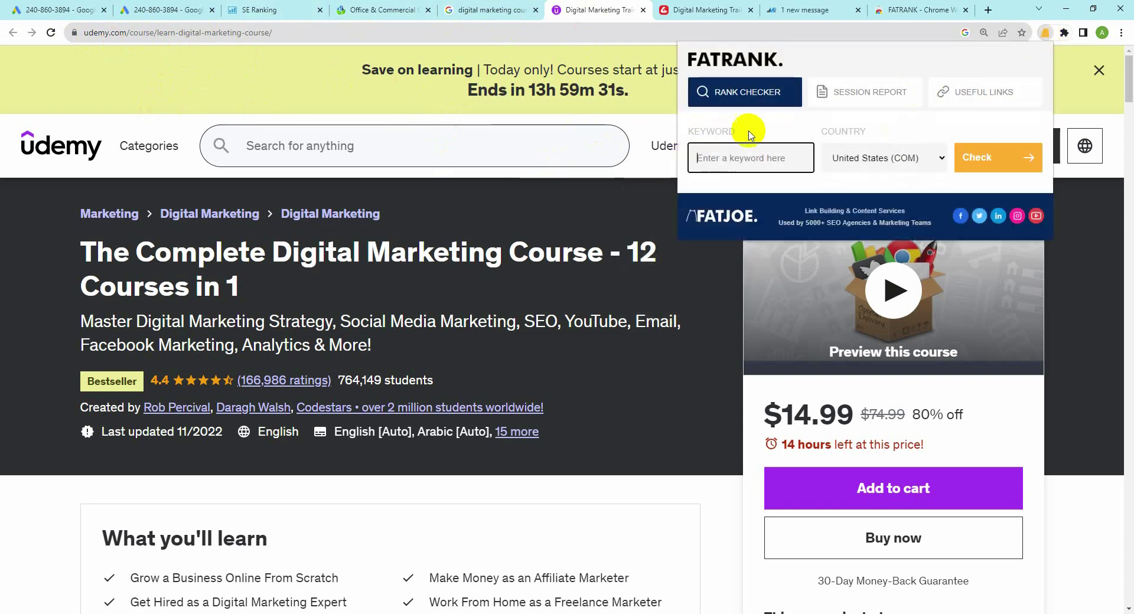
pyautogui.click(709, 158)
pyautogui.click(709, 158)
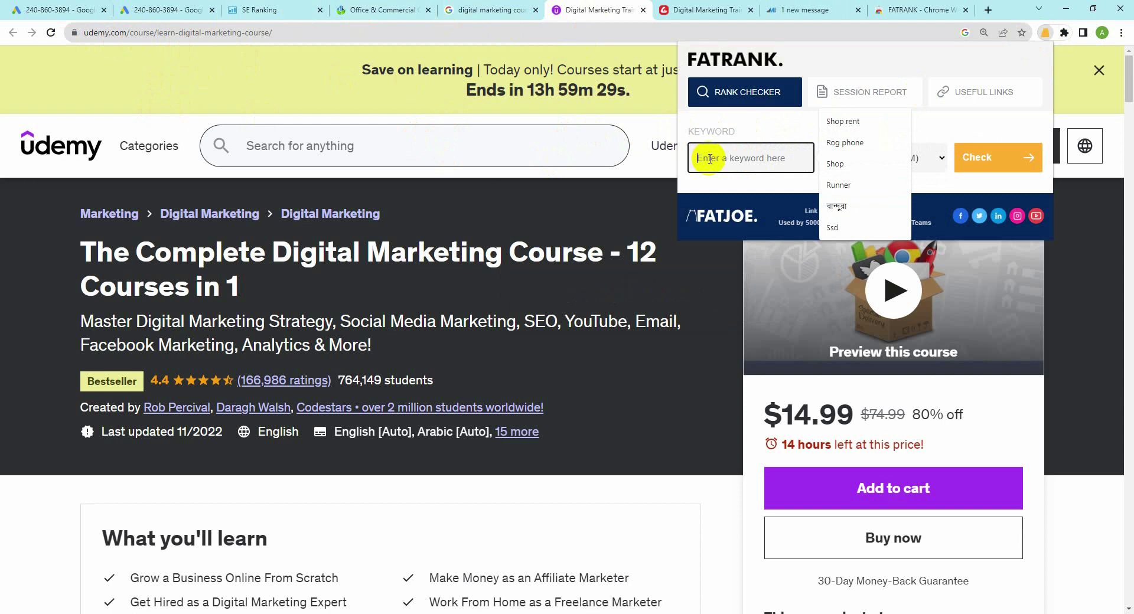
pyautogui.write('digital marke')
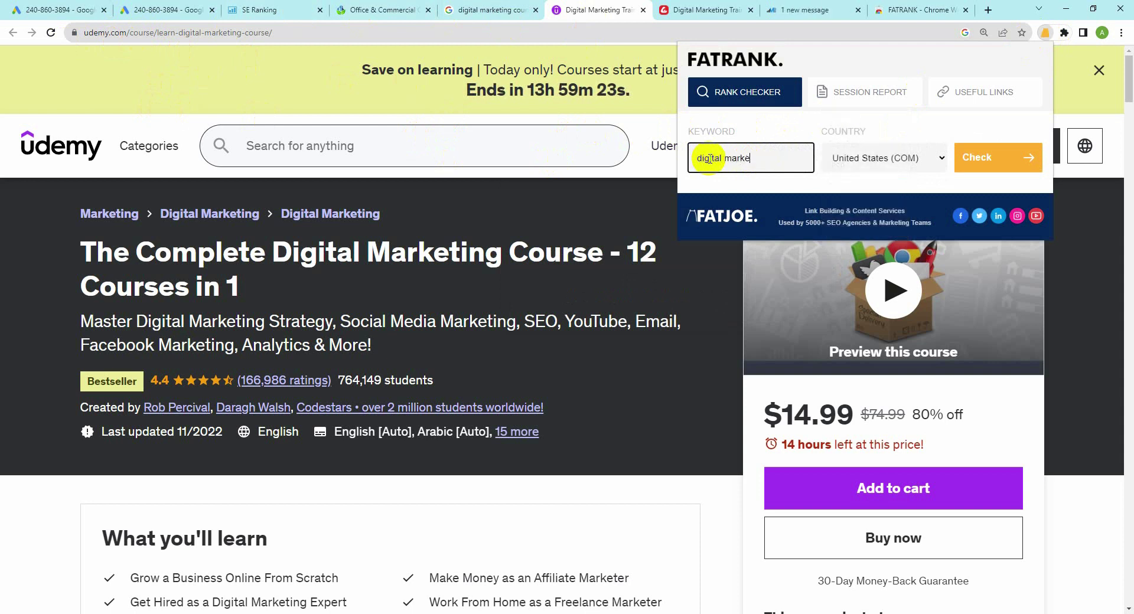
pyautogui.write('ting co')
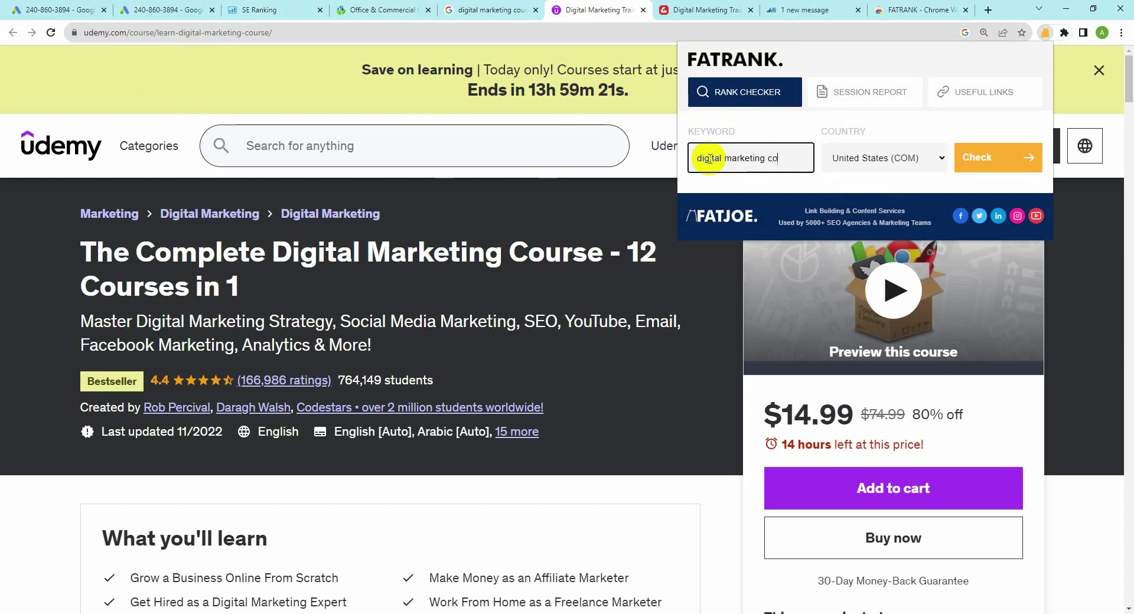
pyautogui.write('urse')
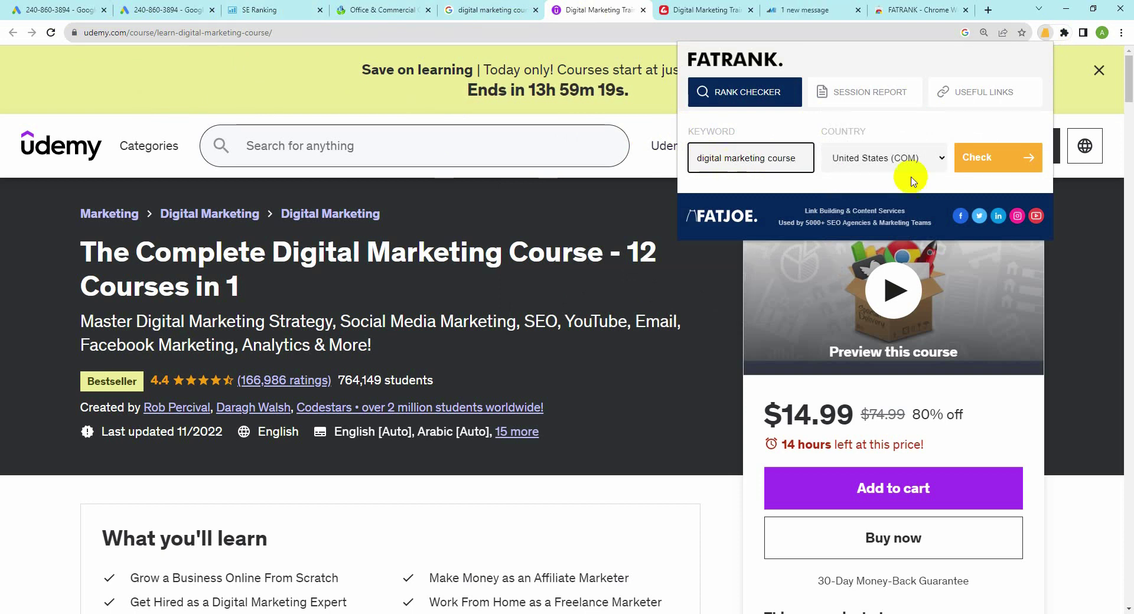
# Step: Set the country to Bangladesh and run the rank check, which returns position #1
pyautogui.click(939, 160)
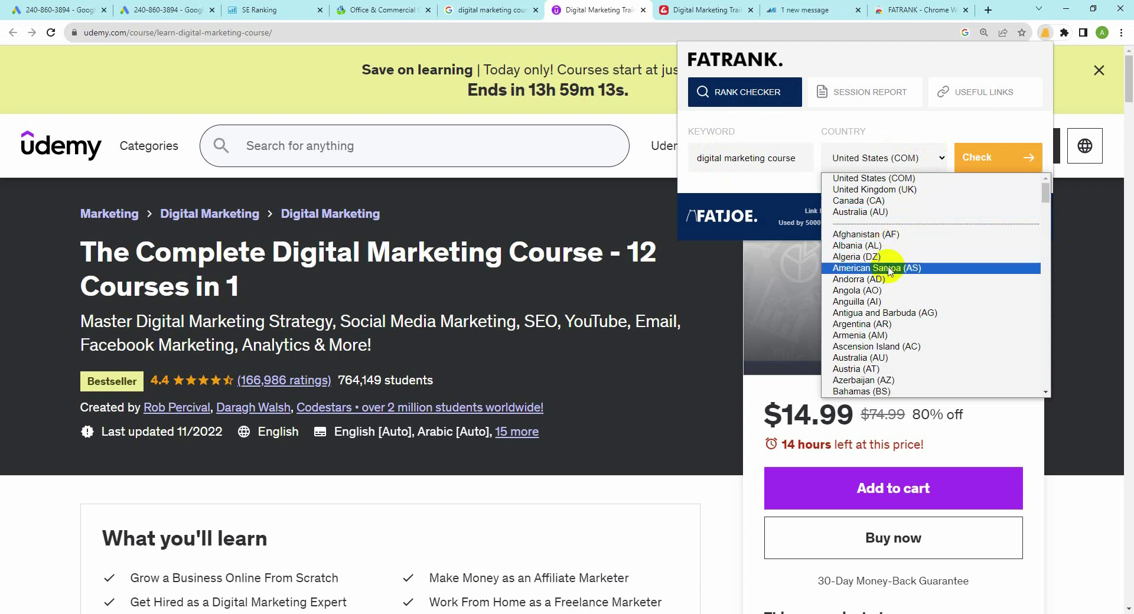
pyautogui.scroll(-2, 873, 353)
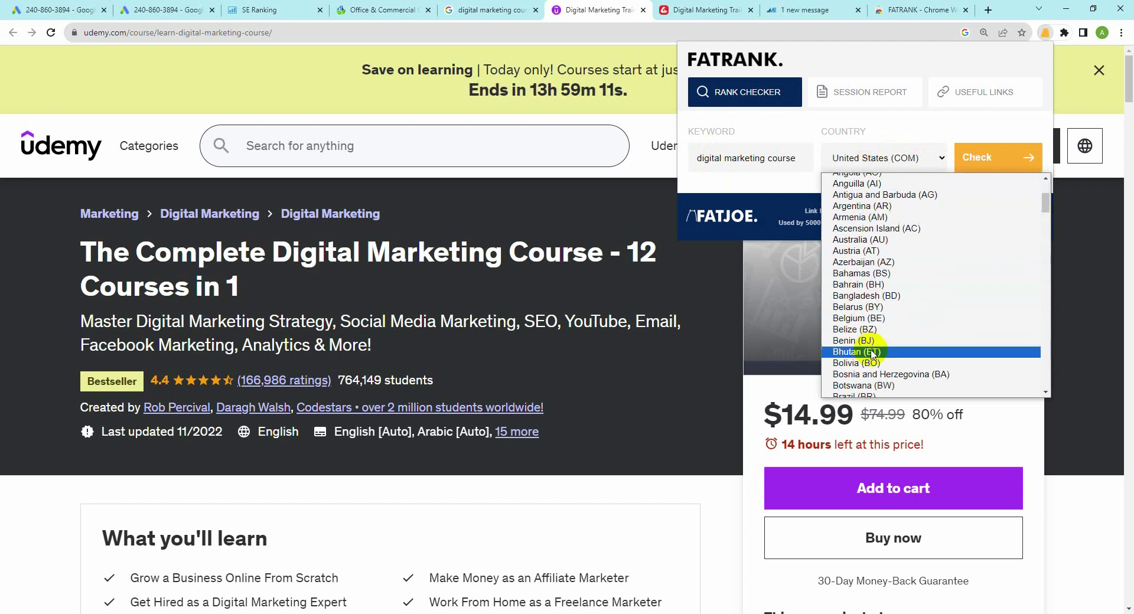
pyautogui.click(857, 296)
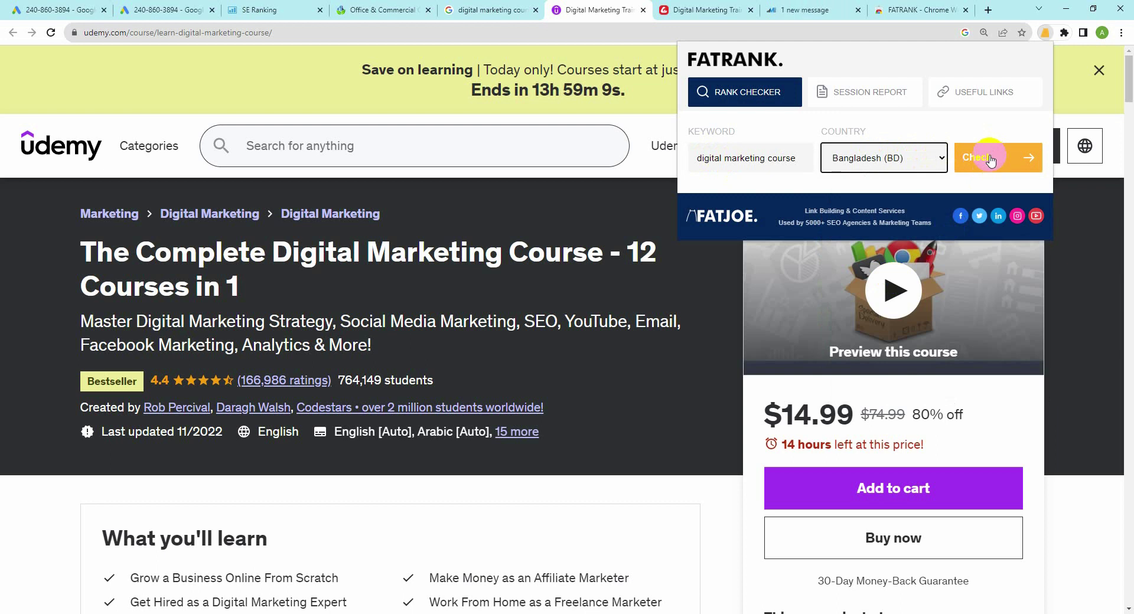
pyautogui.click(992, 157)
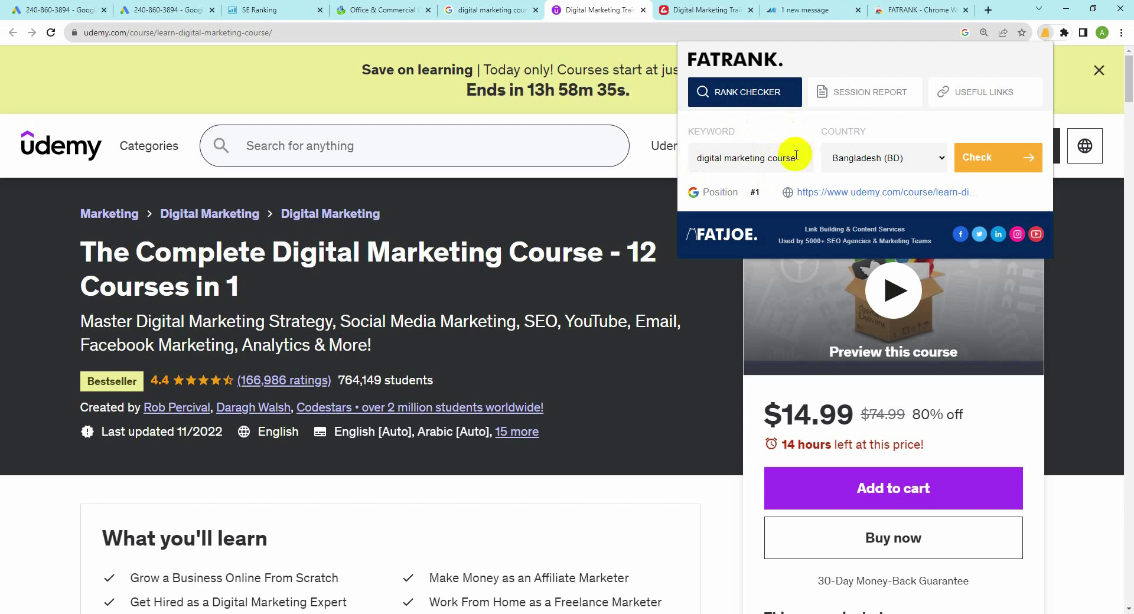
pyautogui.click(998, 163)
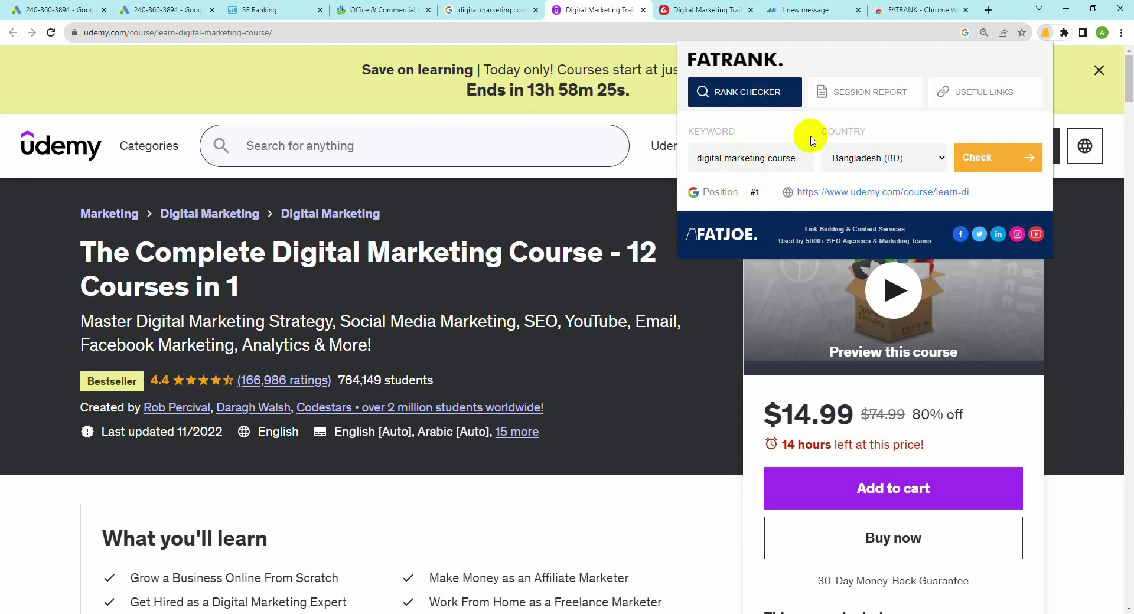
# Step: Close the FATRANK panel and move to the SE Ranking rankings tab
pyautogui.click(643, 154)
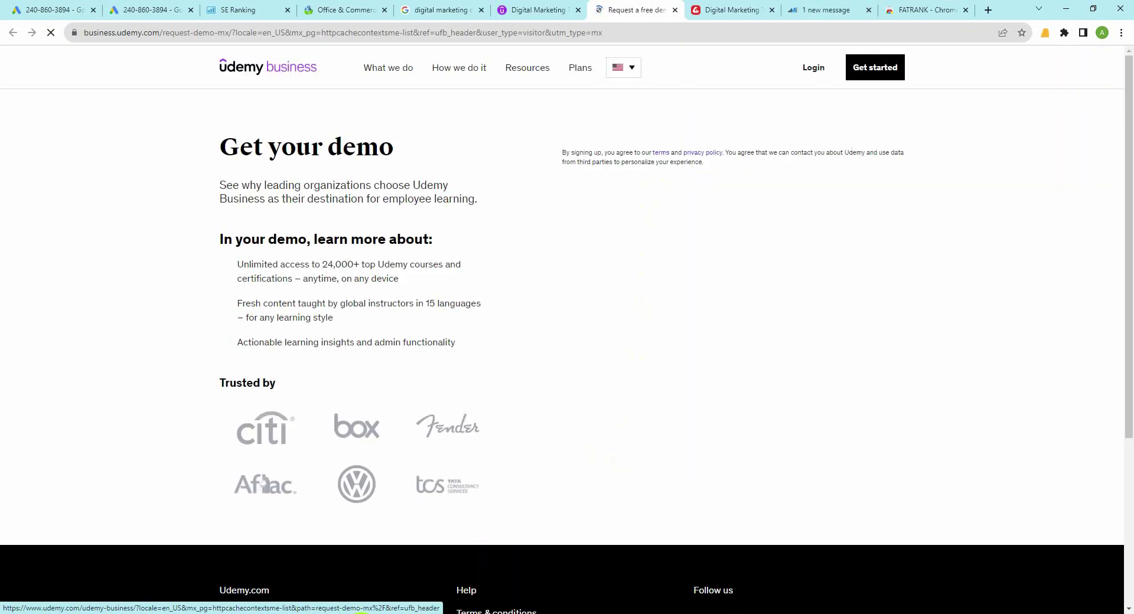
pyautogui.click(195, 612)
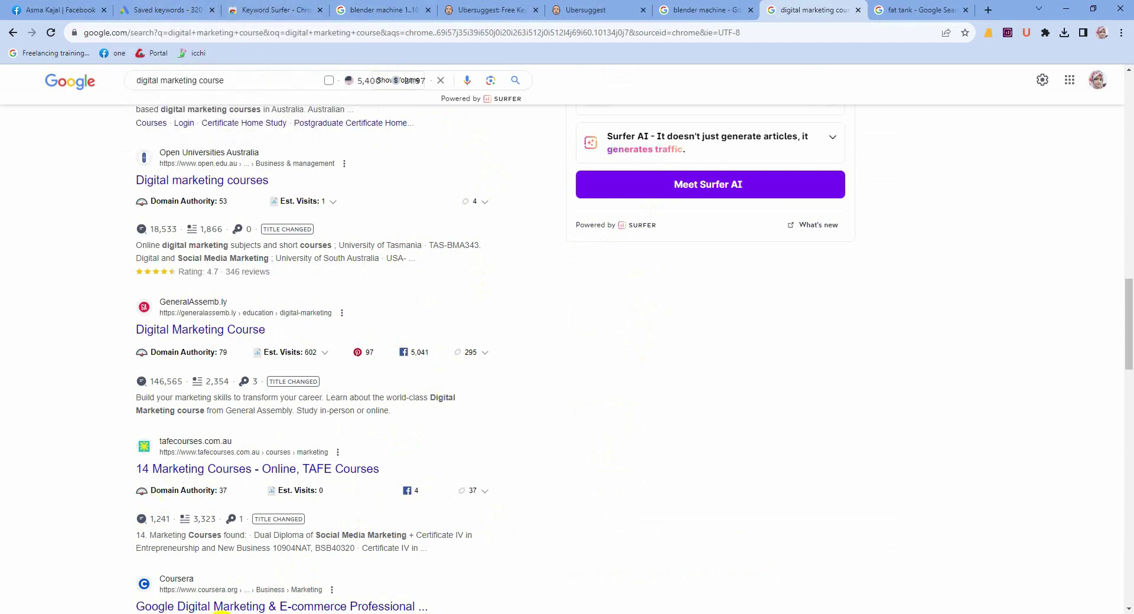
pyautogui.click(221, 612)
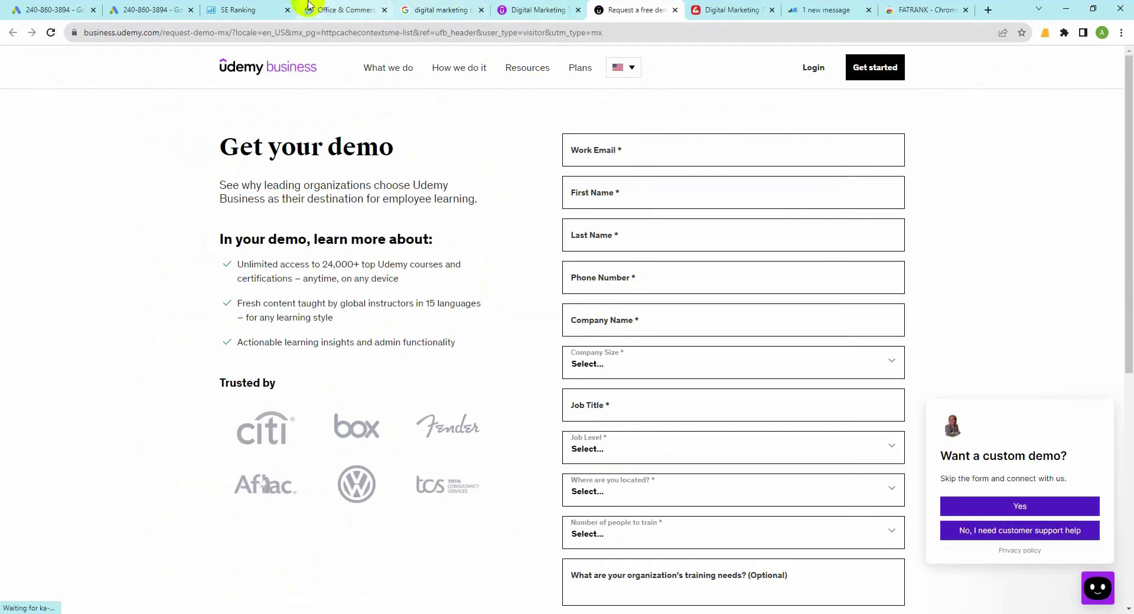
pyautogui.click(252, 9)
# Step: Scroll through all 95 tracked Google Australia keywords and back to the top
pyautogui.scroll(-3, 450, 423)
pyautogui.moveTo(891, 432); pyautogui.dragTo(803, 450)
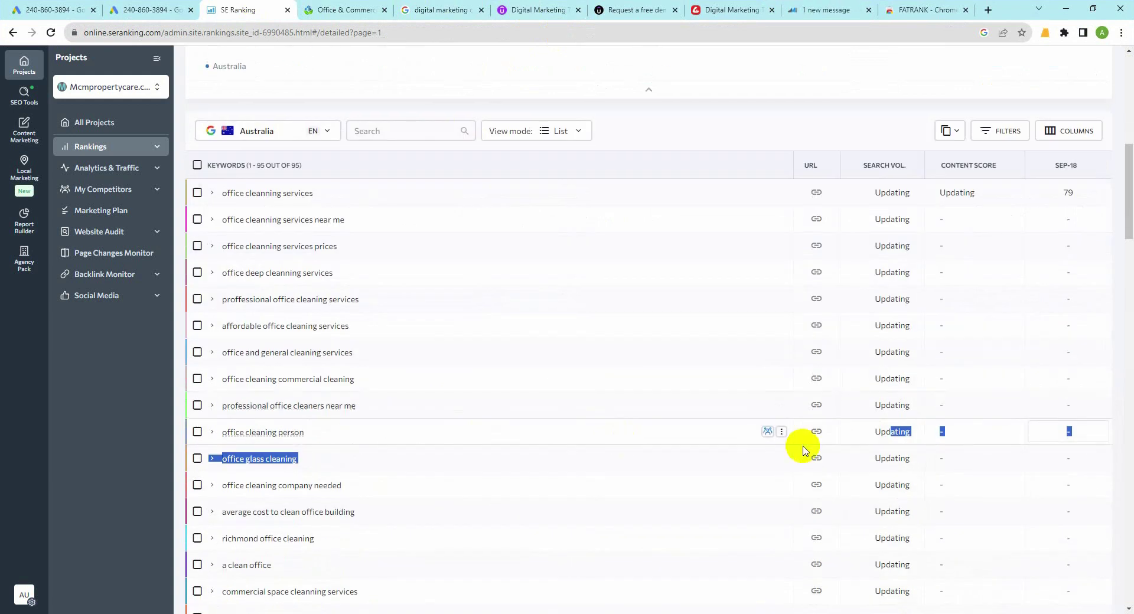
pyautogui.scroll(-7, 863, 438)
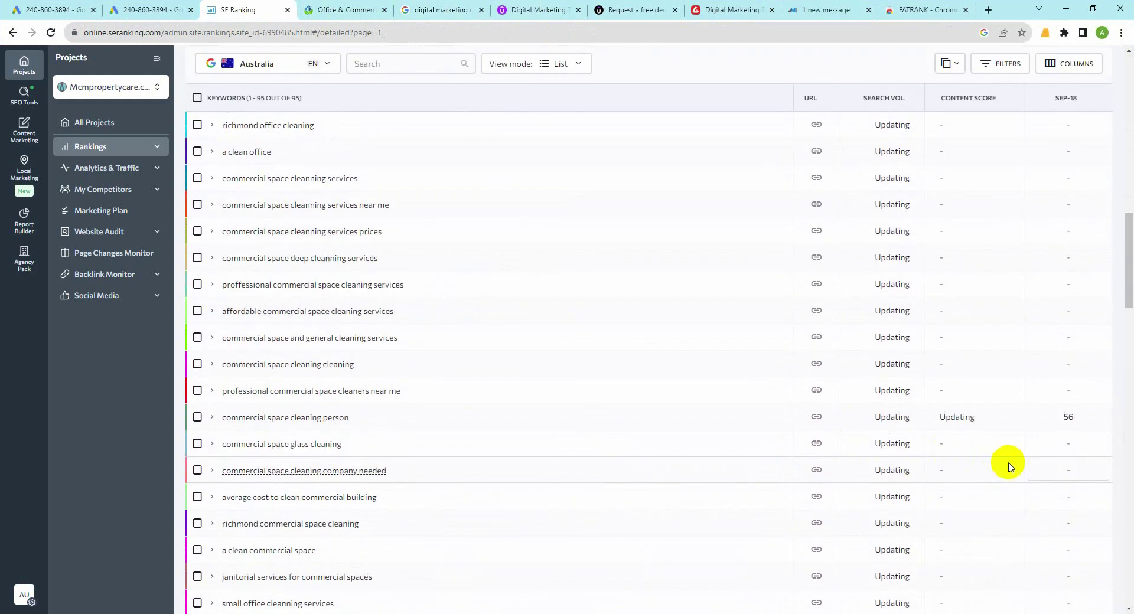
pyautogui.scroll(-17, 1011, 467)
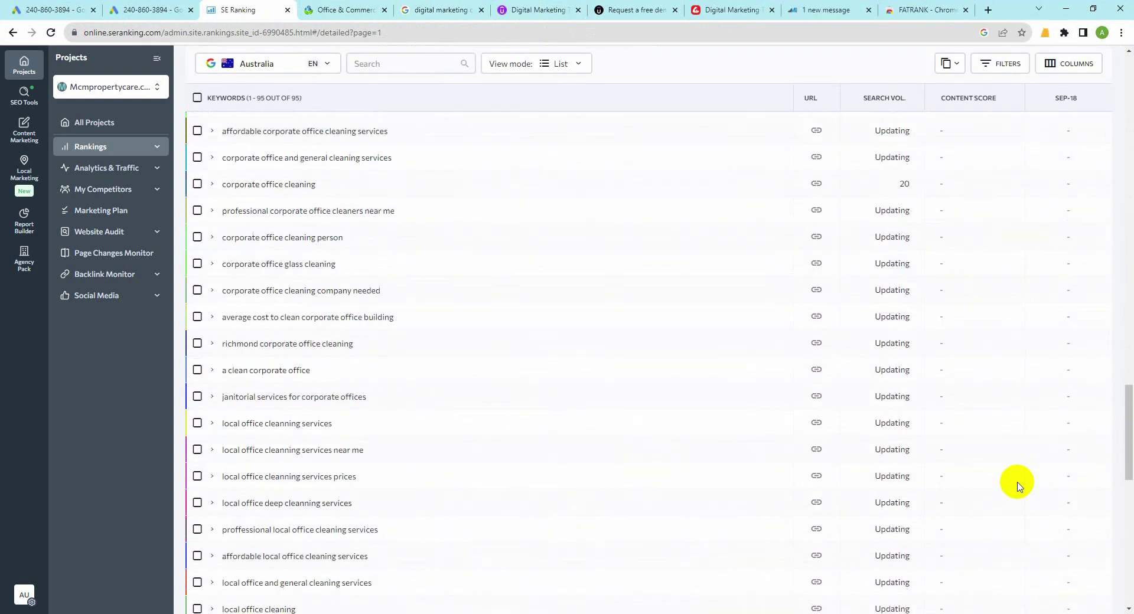
pyautogui.scroll(-11, 1017, 486)
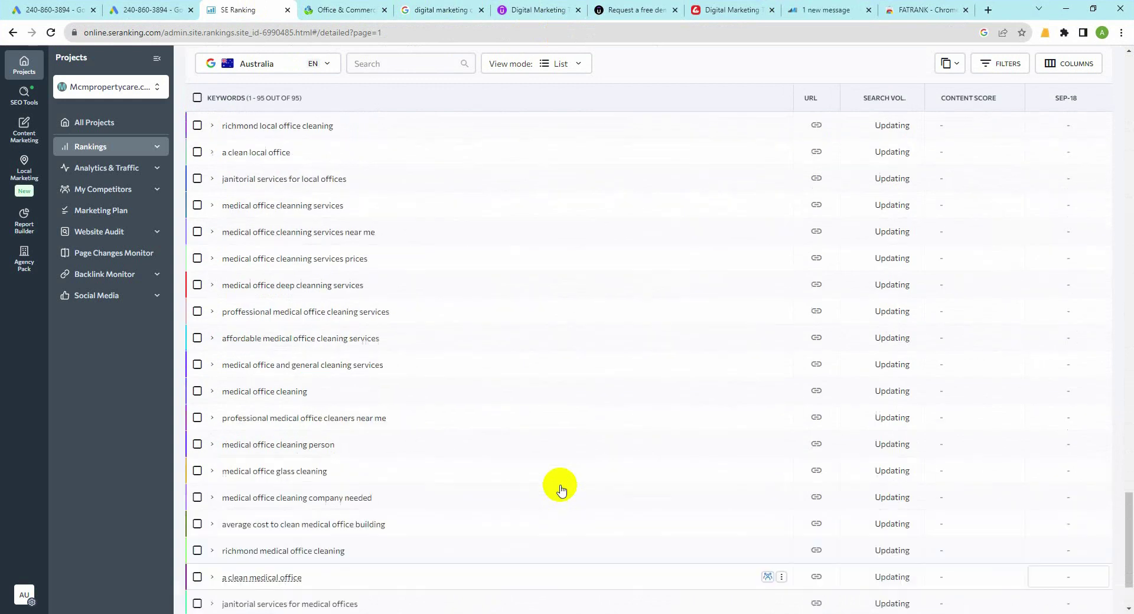
pyautogui.scroll(20, 561, 491)
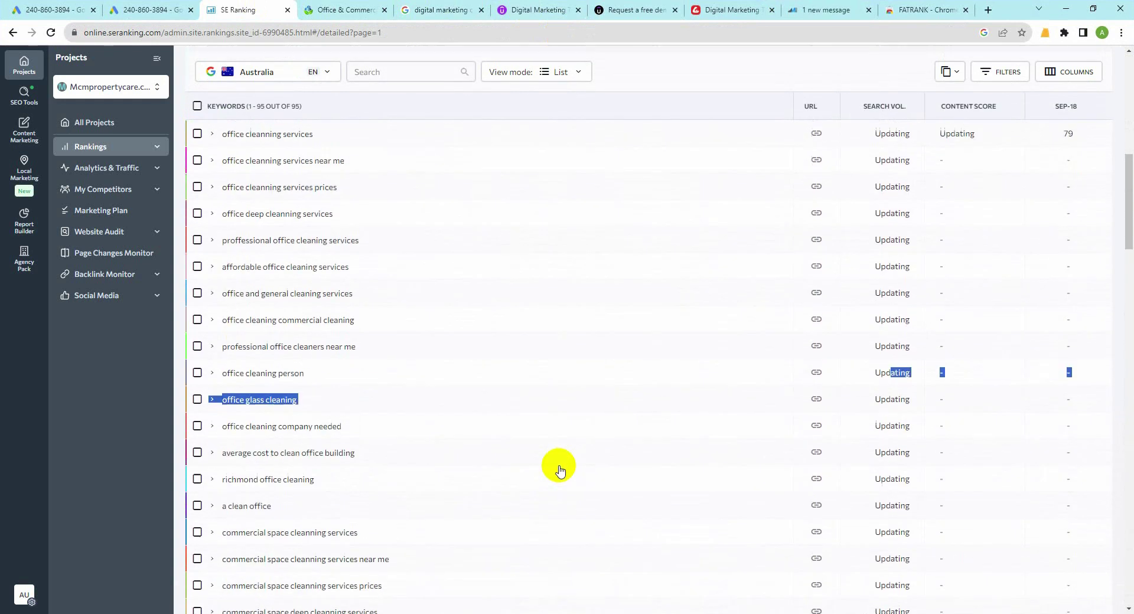
pyautogui.scroll(4, 560, 469)
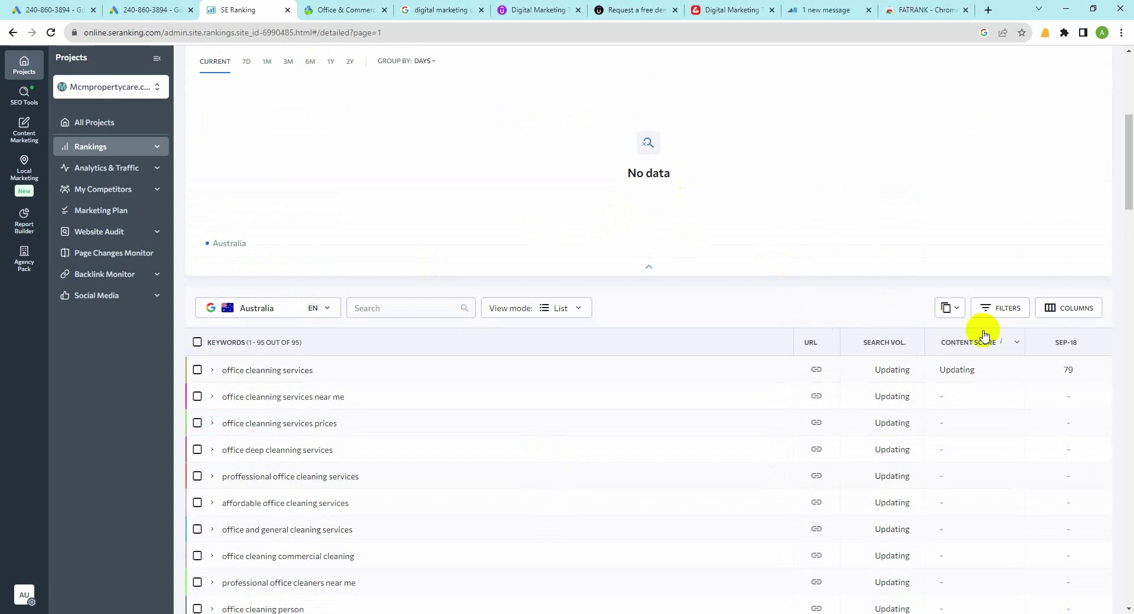
pyautogui.scroll(5, 970, 312)
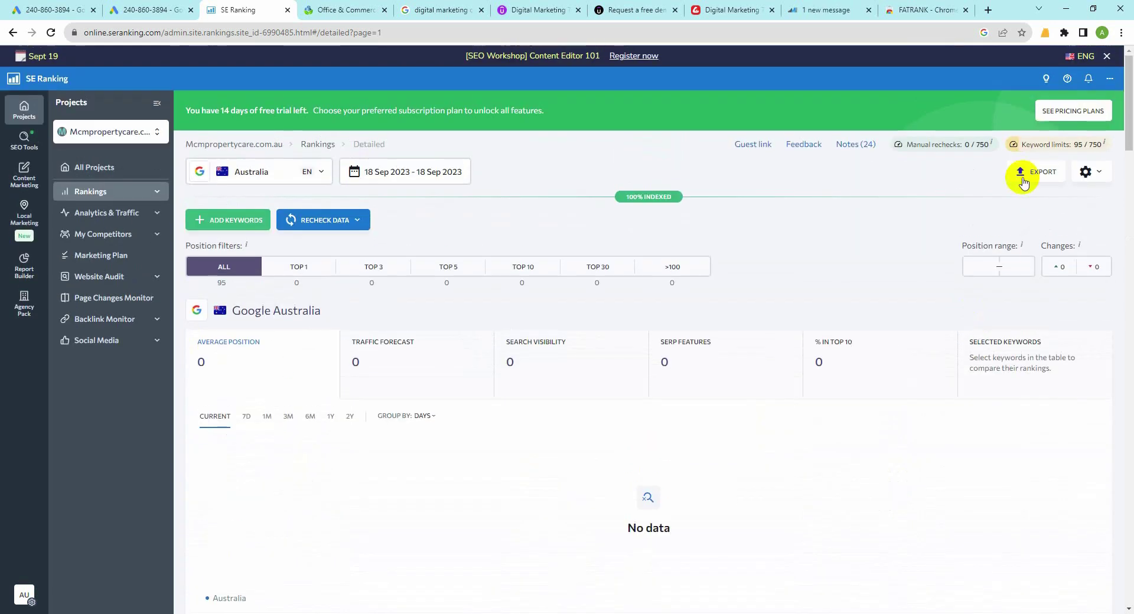
# Step: Export the Mcmpropertycare.com.au Australia rankings as Excel (.xlsx) and close the export dialog
pyautogui.click(1015, 172)
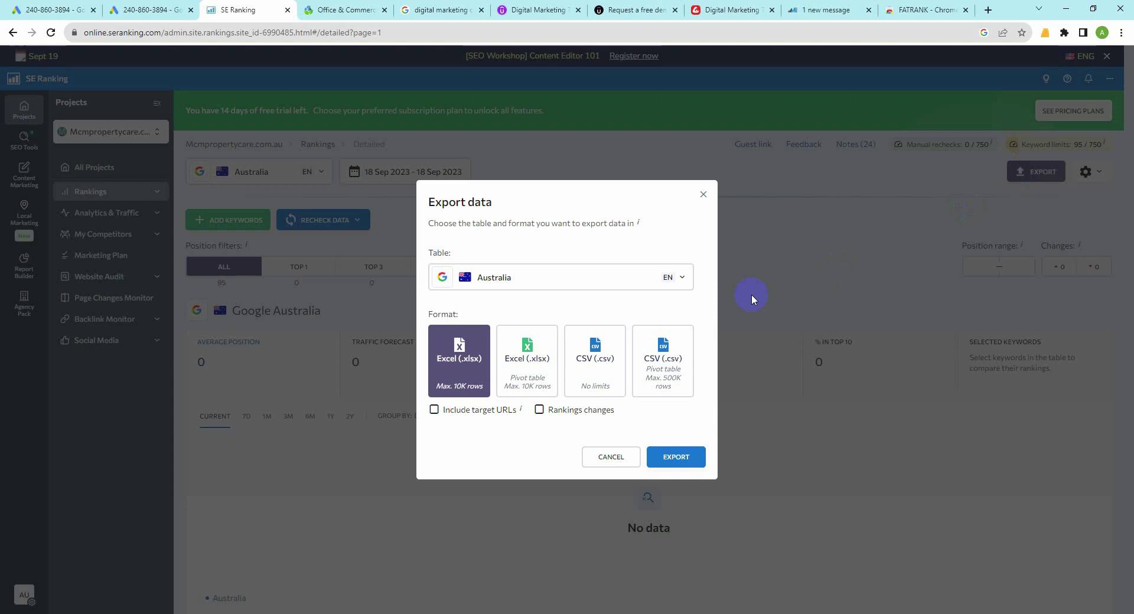
pyautogui.click(667, 457)
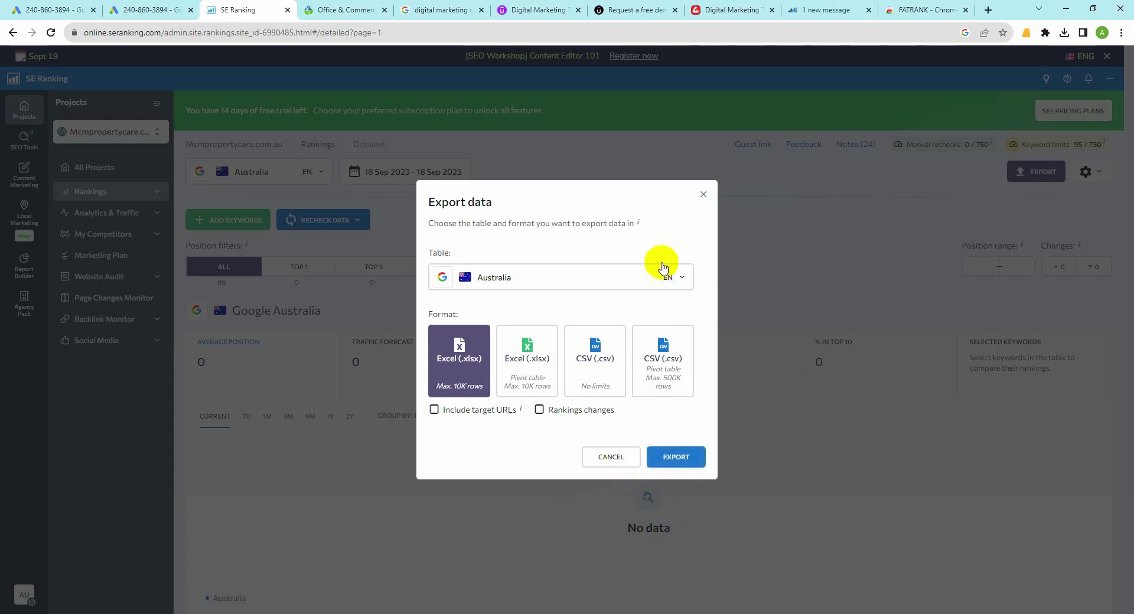
pyautogui.click(700, 192)
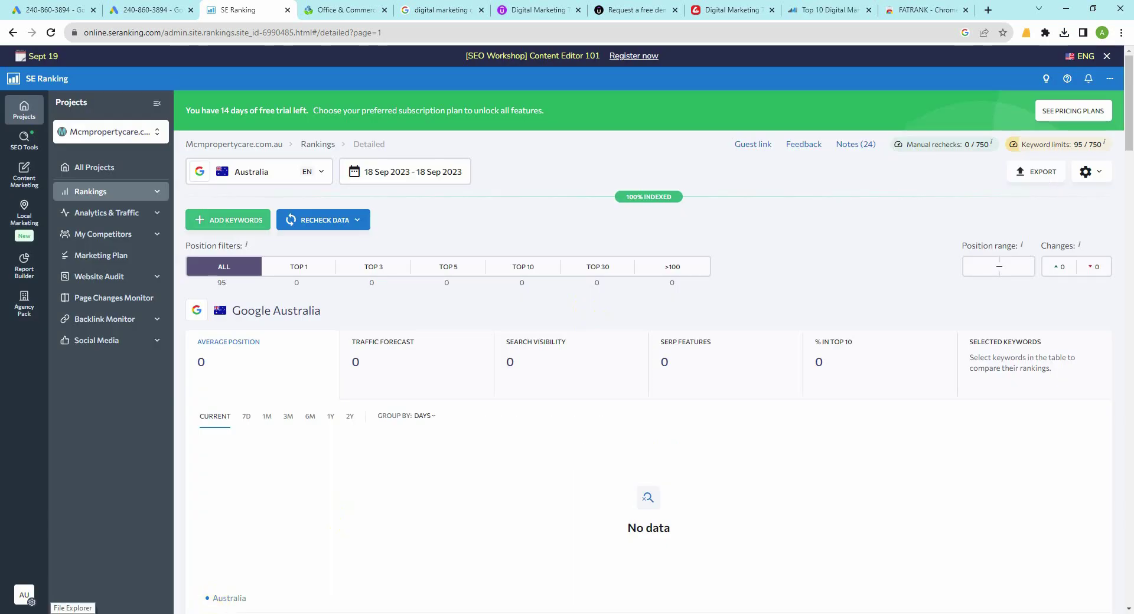
# Step: Open mcmpropertycare_com_au_positions_detailed_2023-09-18.xlsx from the Downloads folder in Excel
pyautogui.click(72, 613)
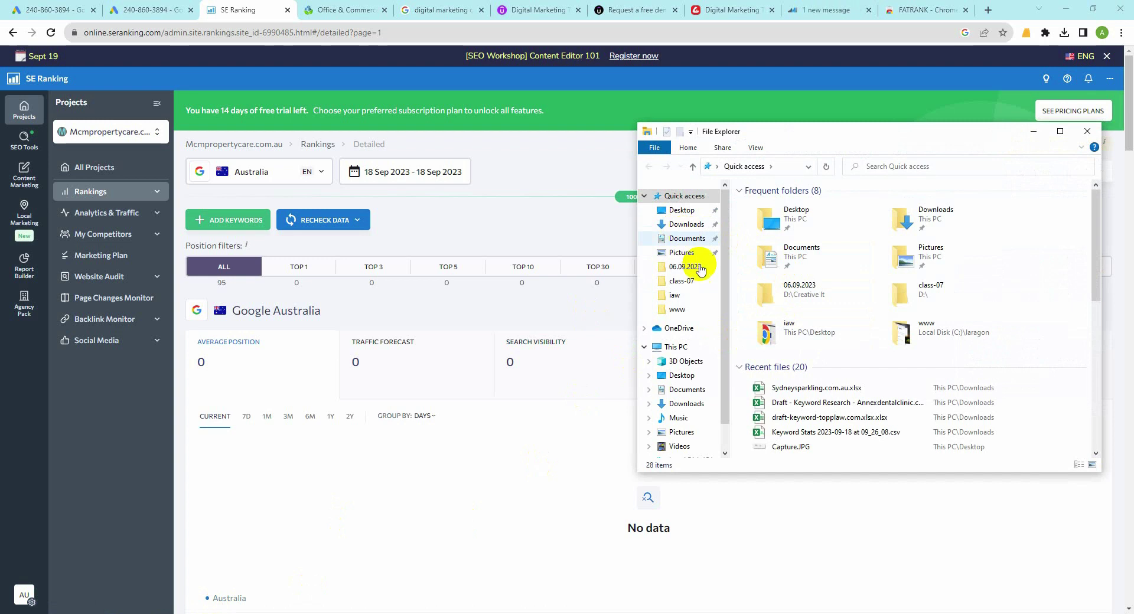
pyautogui.click(685, 224)
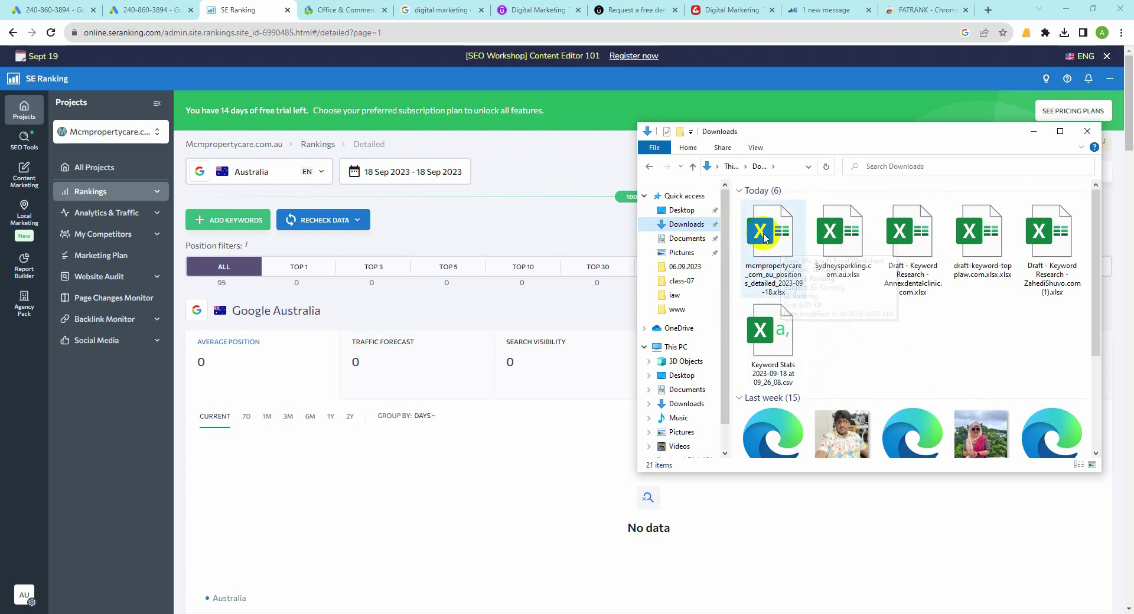
pyautogui.click(764, 238)
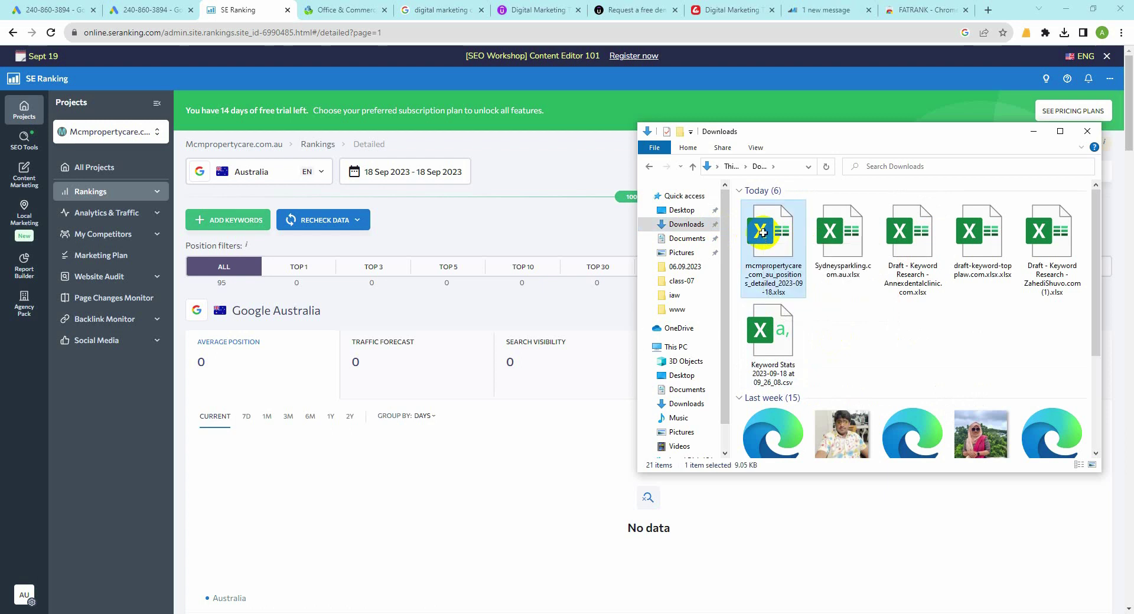
pyautogui.hotkey('alt', 'Tab')
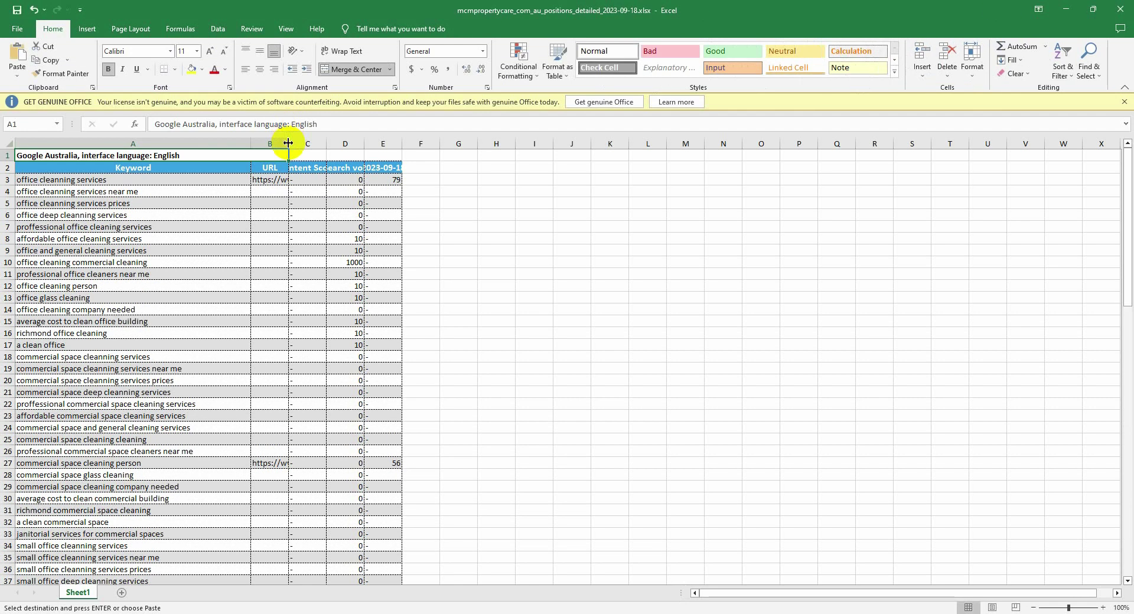
# Step: Widen columns B and C so the URLs and Content Score show, then review the keywords
pyautogui.moveTo(288, 143); pyautogui.dragTo(308, 143)
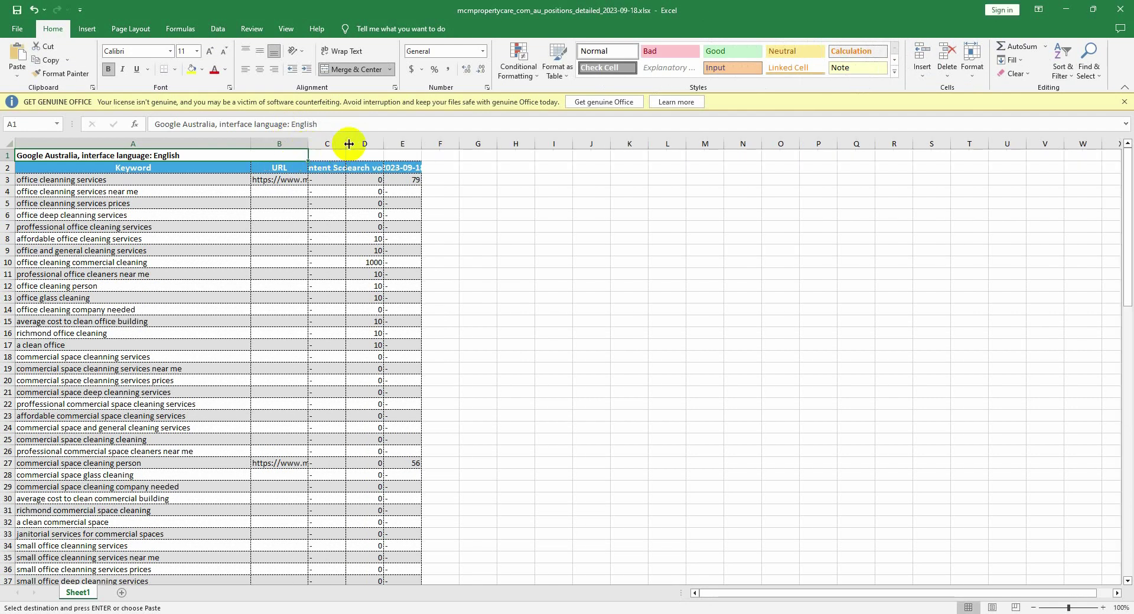
pyautogui.moveTo(345, 143); pyautogui.dragTo(624, 157)
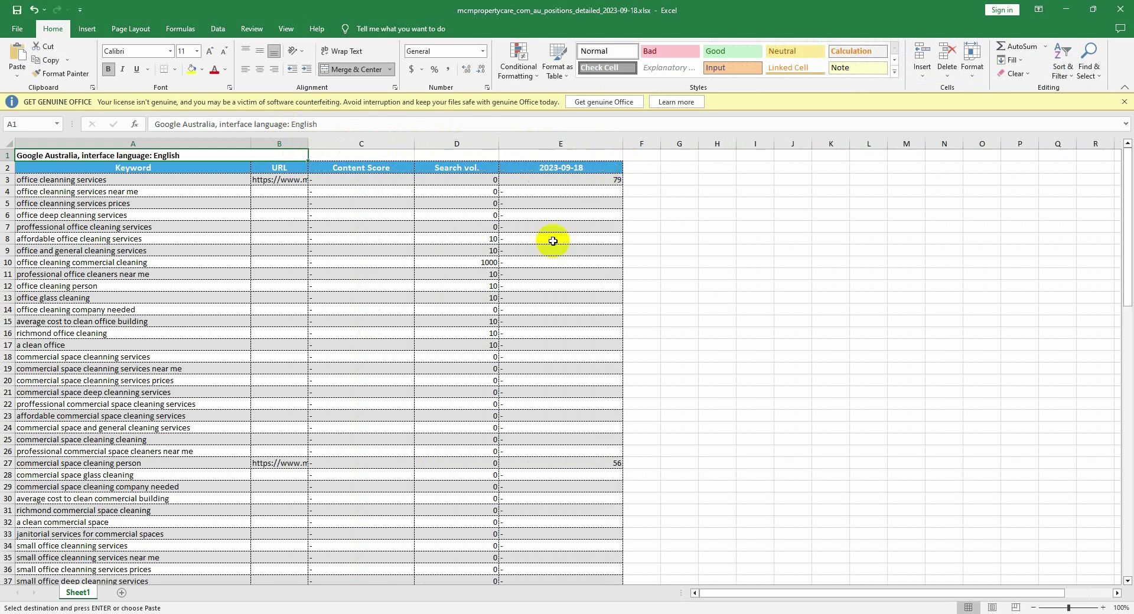
pyautogui.scroll(-2, 508, 299)
pyautogui.scroll(2, 502, 320)
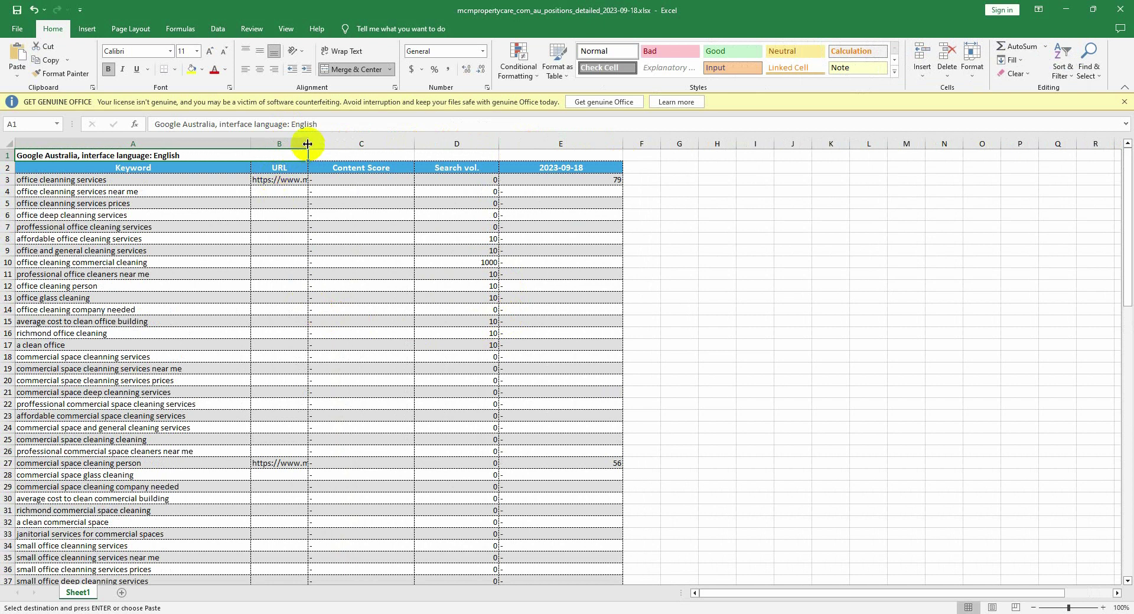
pyautogui.moveTo(308, 144); pyautogui.dragTo(390, 145)
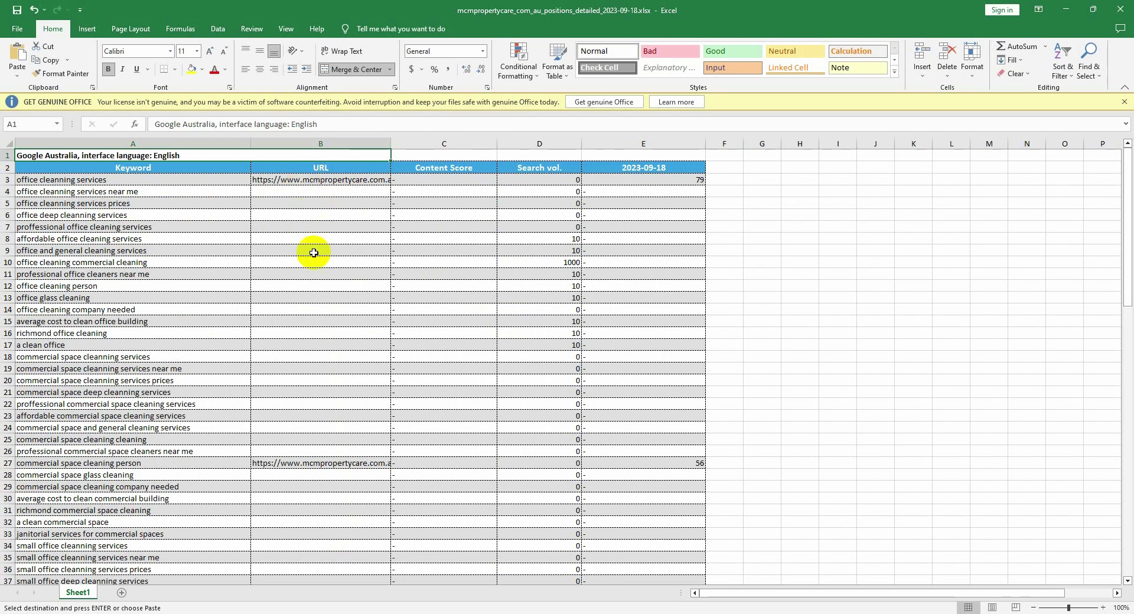
pyautogui.scroll(-19, 314, 252)
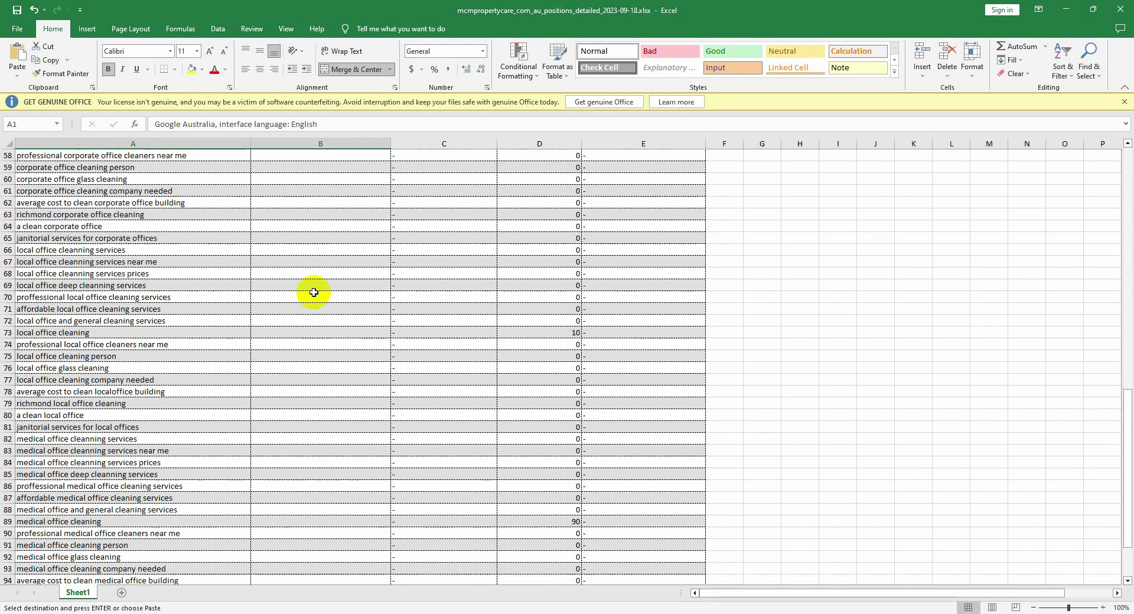
pyautogui.scroll(-10, 313, 292)
pyautogui.scroll(18, 313, 295)
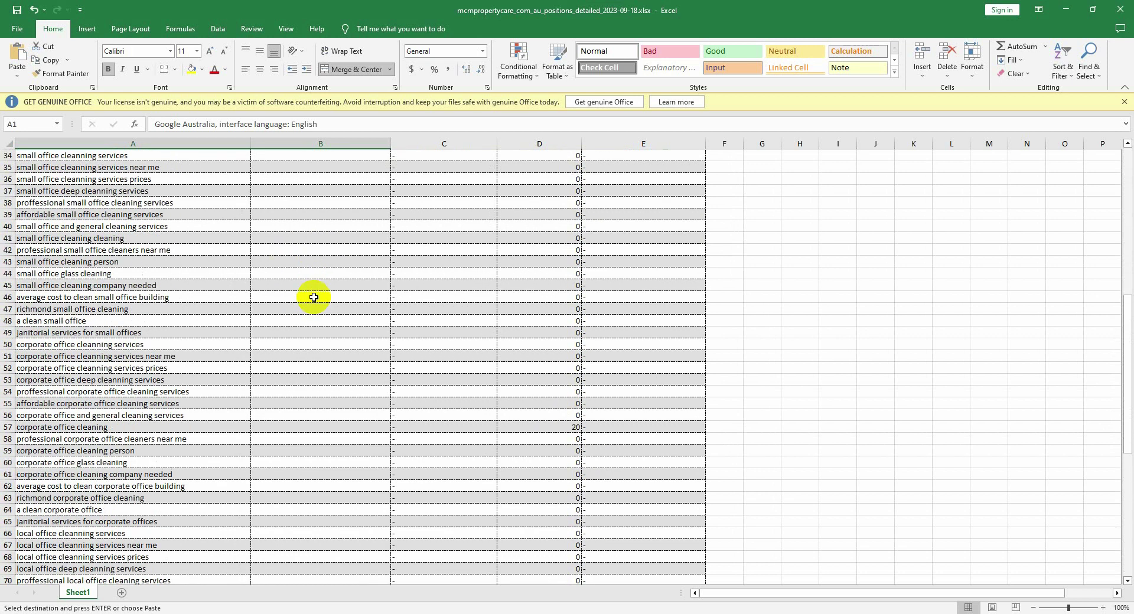
pyautogui.scroll(11, 313, 297)
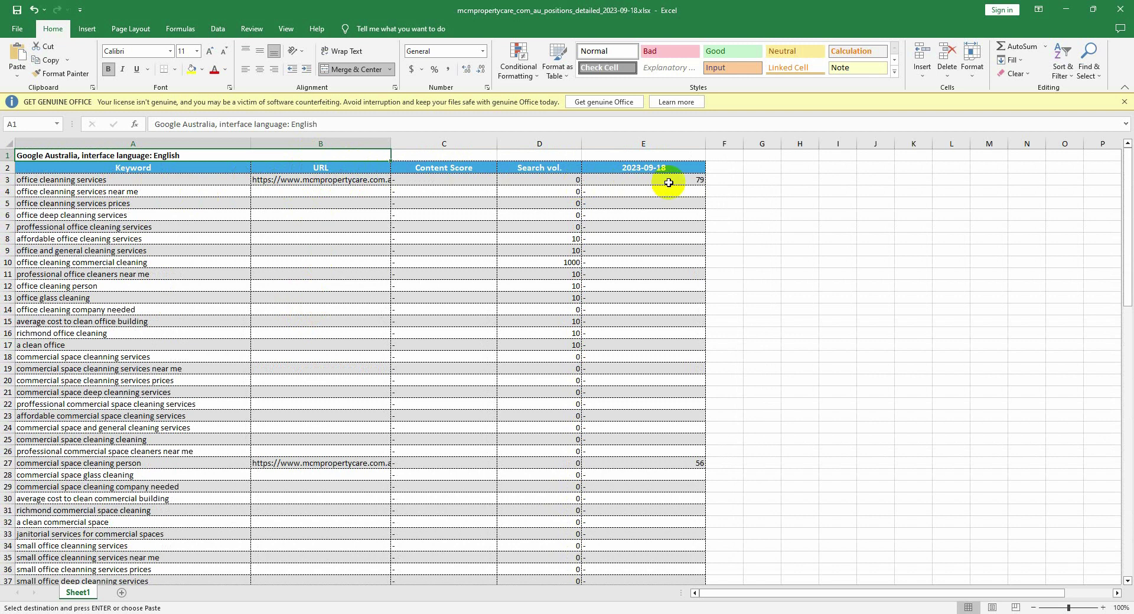
# Step: Enter 10 as the search volume in D3 for 'office cleanning services', then scan the list
pyautogui.click(557, 178)
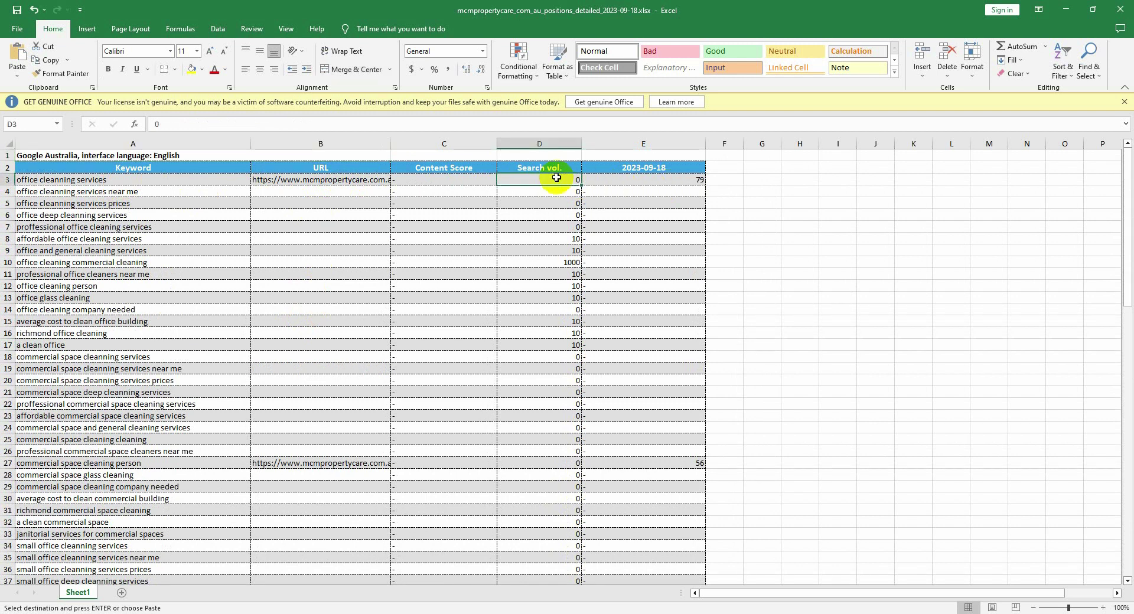
pyautogui.write('10')
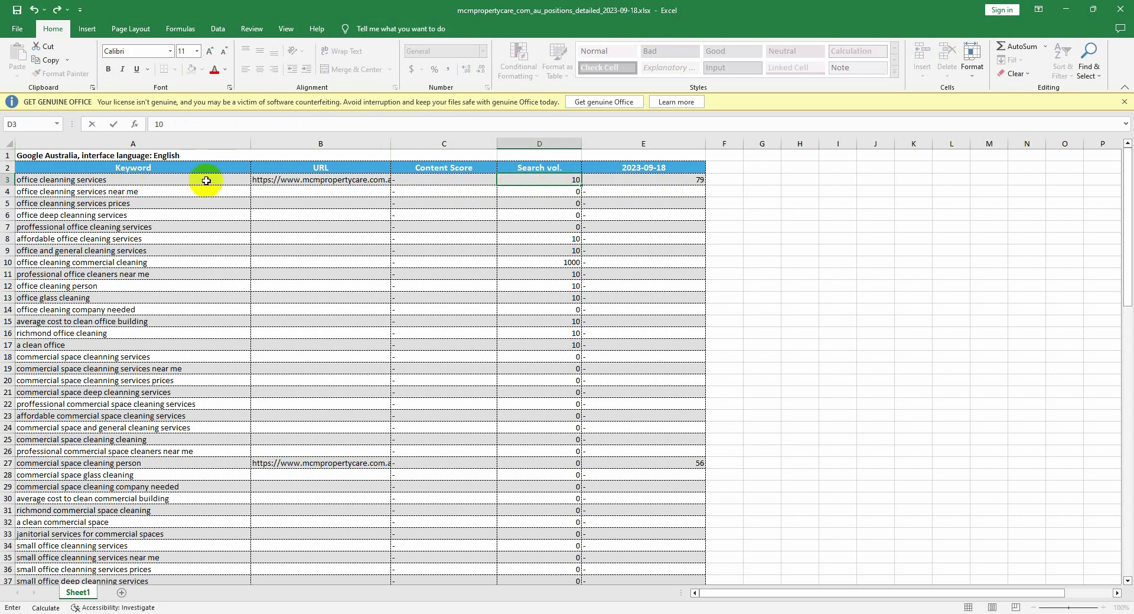
pyautogui.click(178, 182)
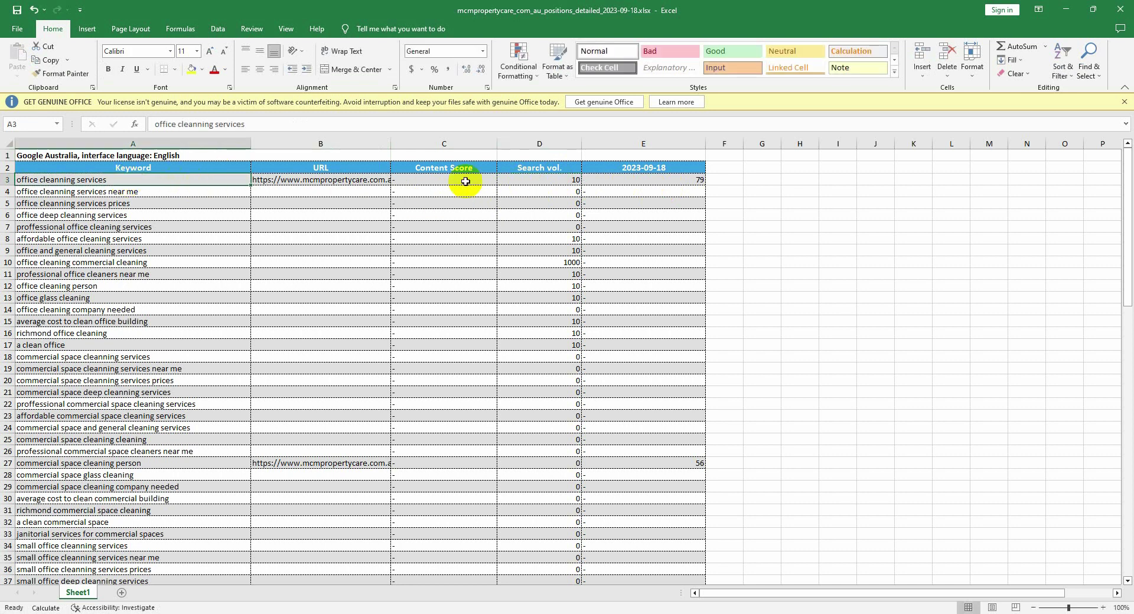
pyautogui.click(689, 178)
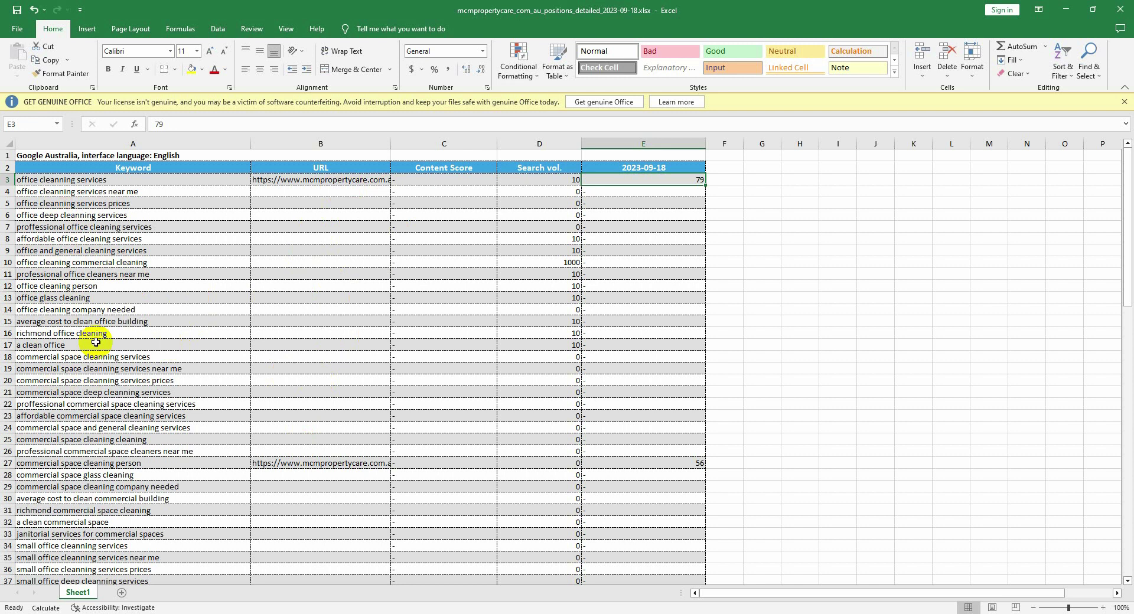
pyautogui.scroll(-7, 95, 343)
pyautogui.scroll(-3, 212, 380)
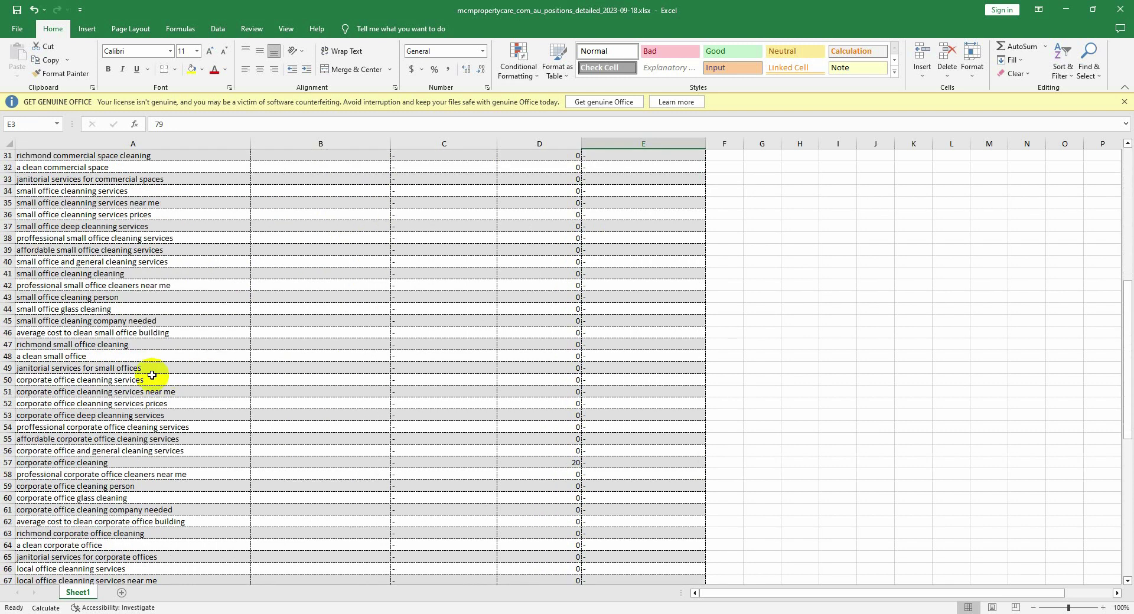
pyautogui.scroll(-8, 177, 378)
pyautogui.scroll(-4, 260, 384)
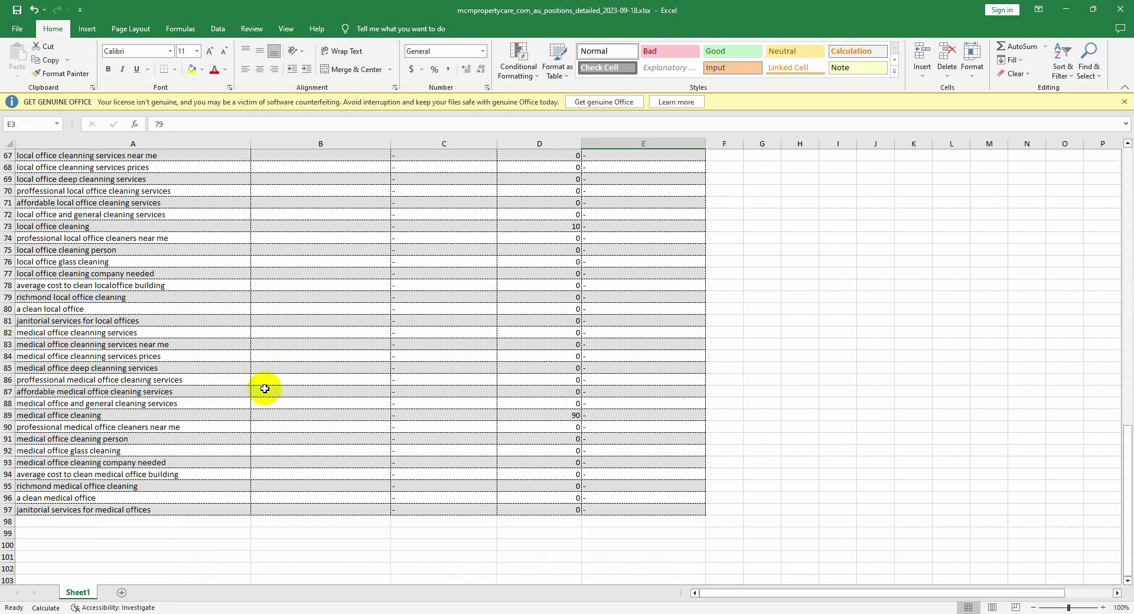
pyautogui.scroll(-2, 265, 389)
pyautogui.scroll(9, 579, 413)
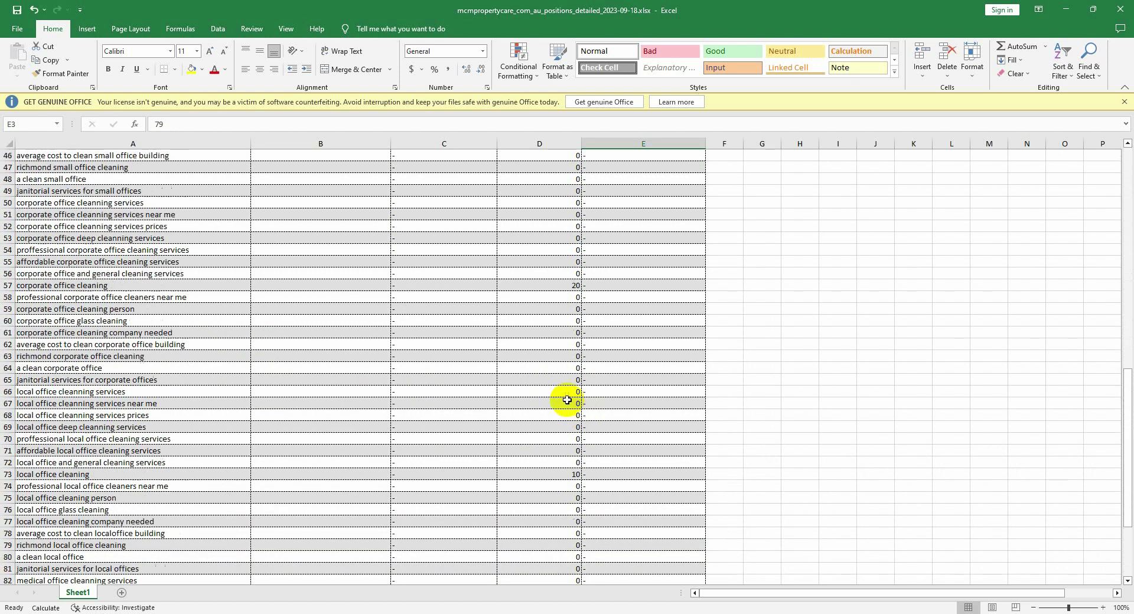
pyautogui.scroll(15, 567, 400)
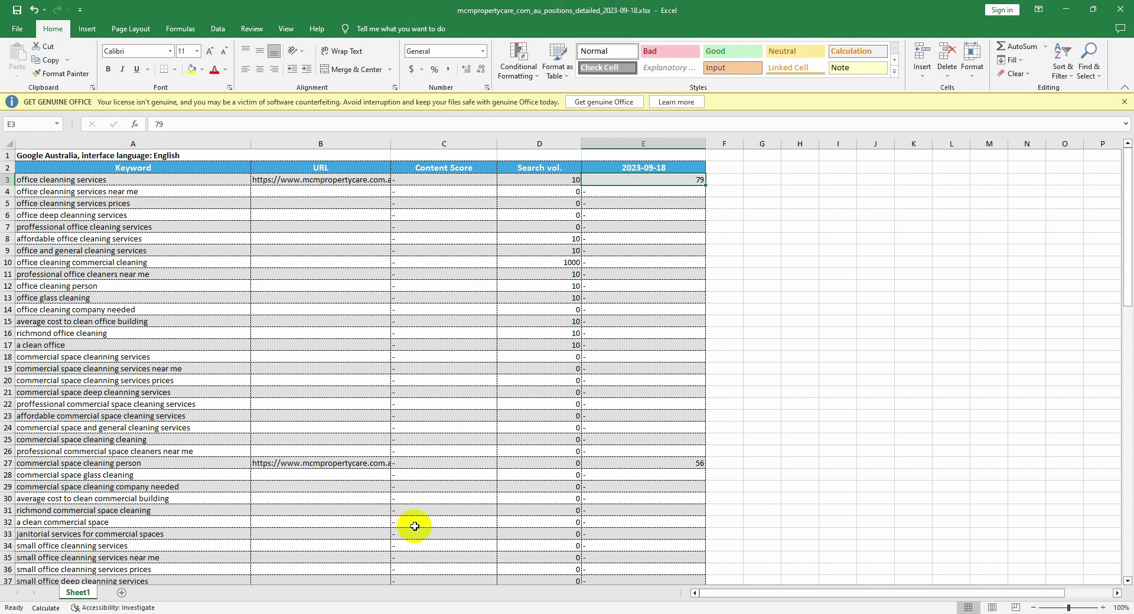
# Step: Replace the dash in E4 with 'Not top in 100'
pyautogui.click(643, 194)
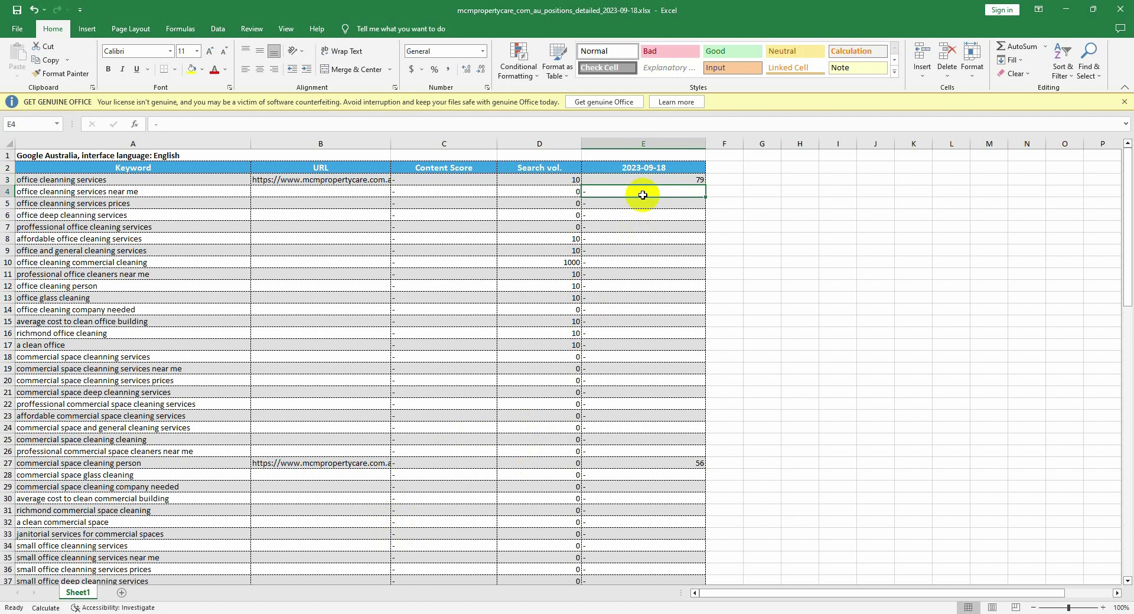
pyautogui.doubleClick(643, 194)
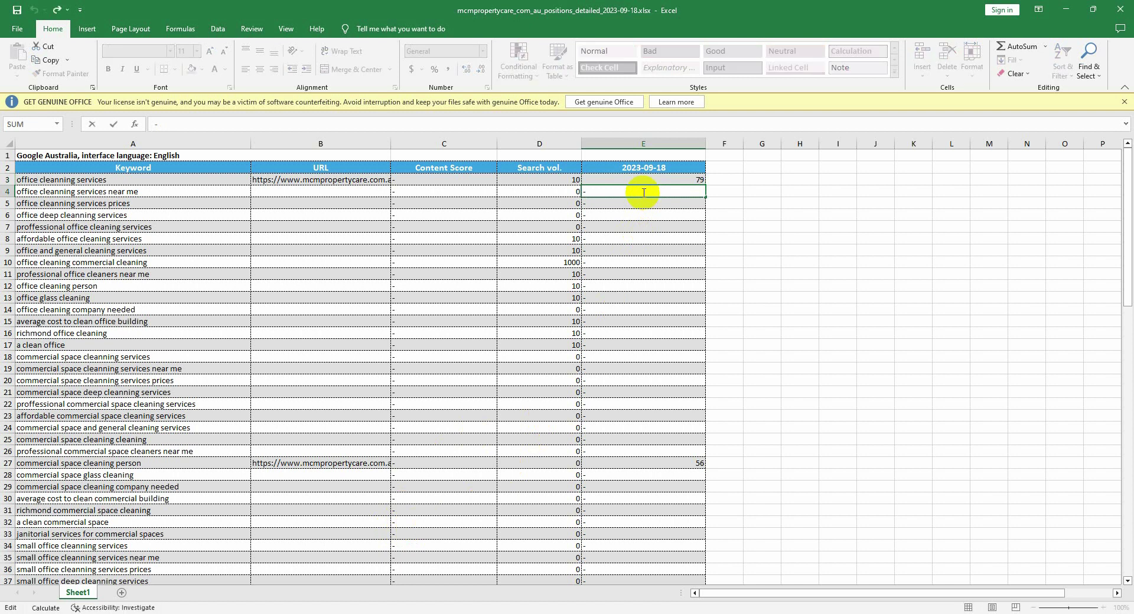
pyautogui.press('BackSpace')
pyautogui.write('No')
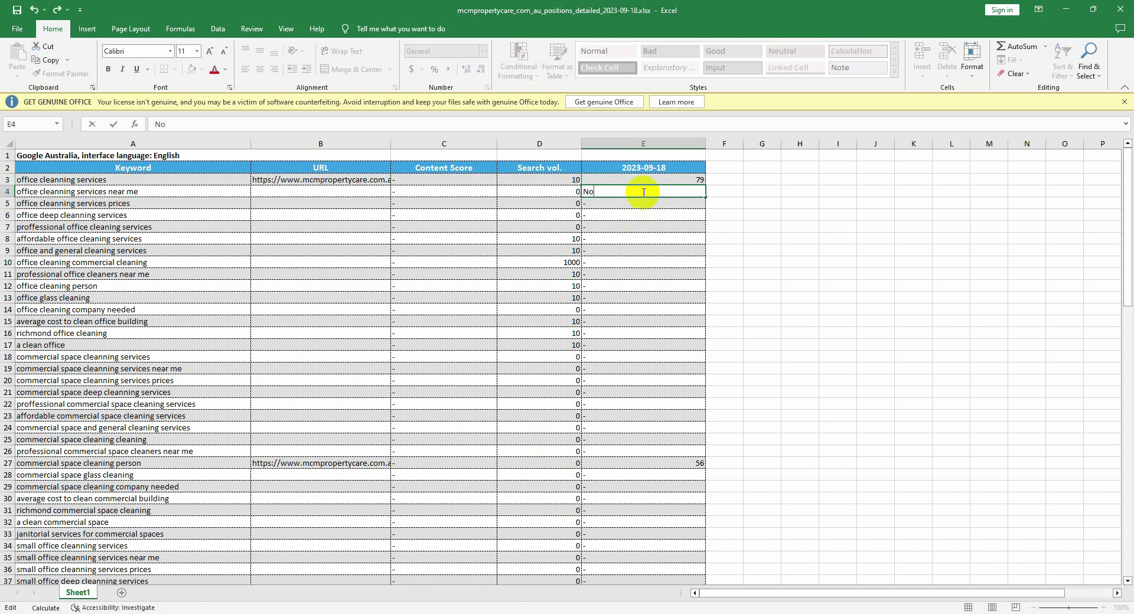
pyautogui.write('t top in 100')
pyautogui.press('Return')
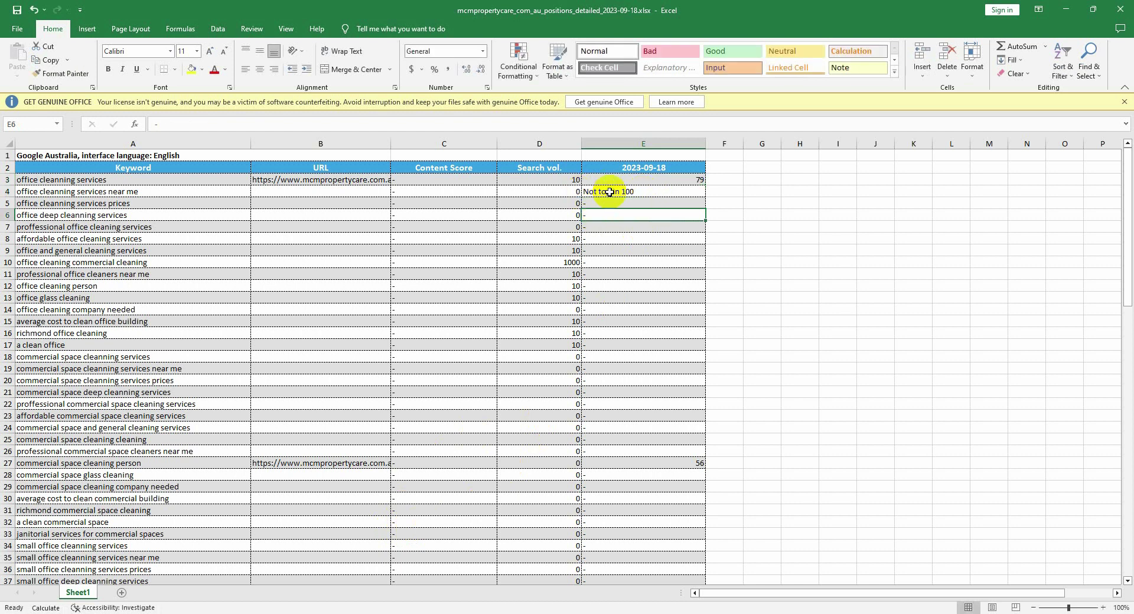
pyautogui.click(610, 192)
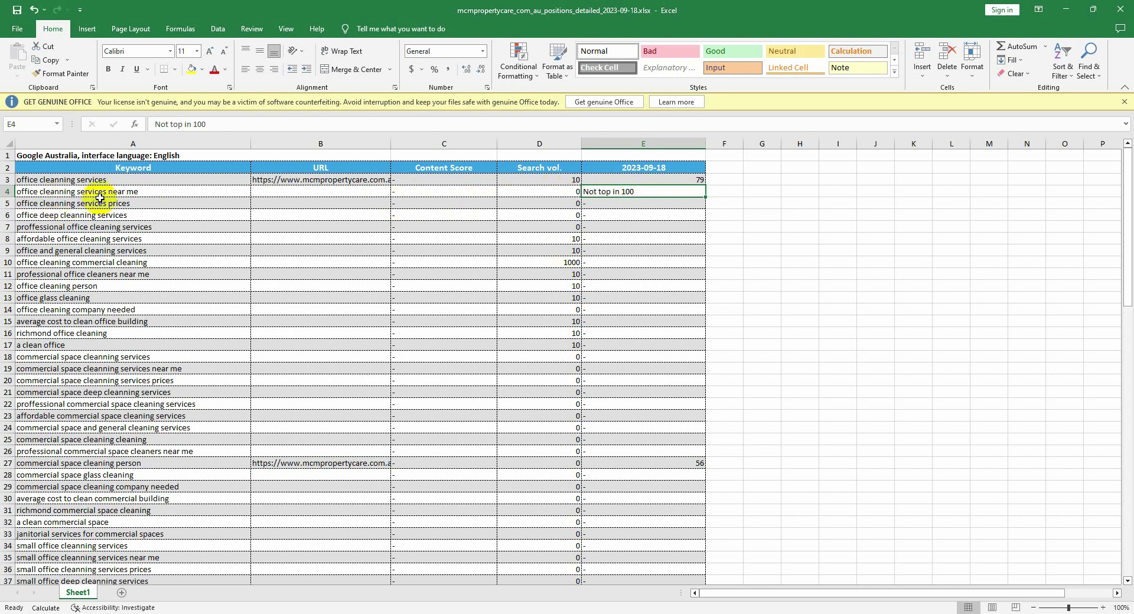
# Step: Change the search volume in D4 from 0 to 20
pyautogui.click(135, 194)
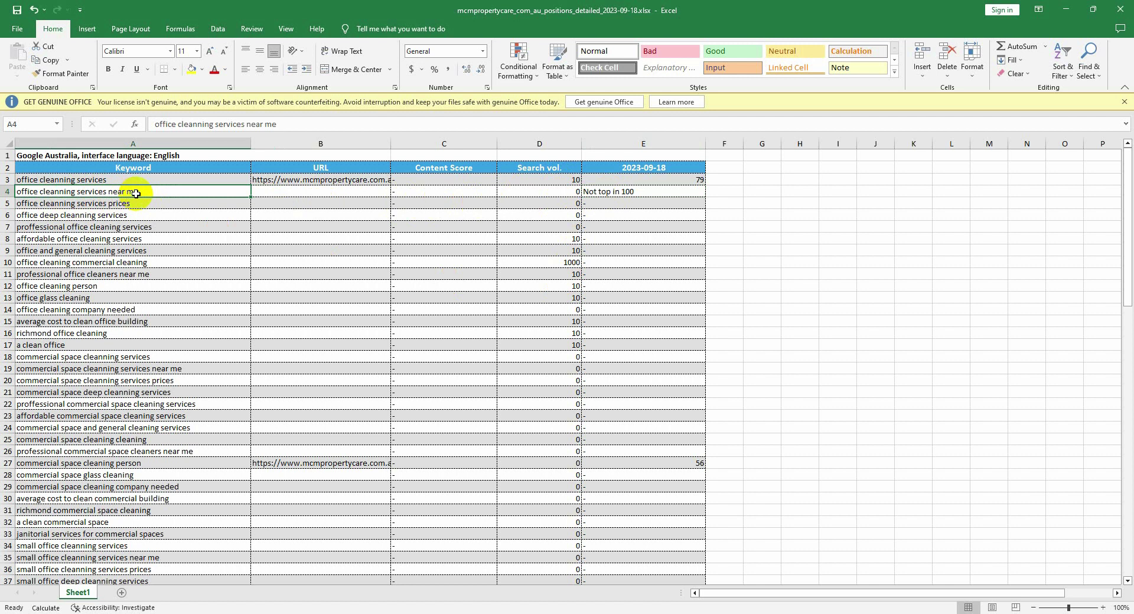
pyautogui.click(539, 197)
pyautogui.doubleClick(541, 195)
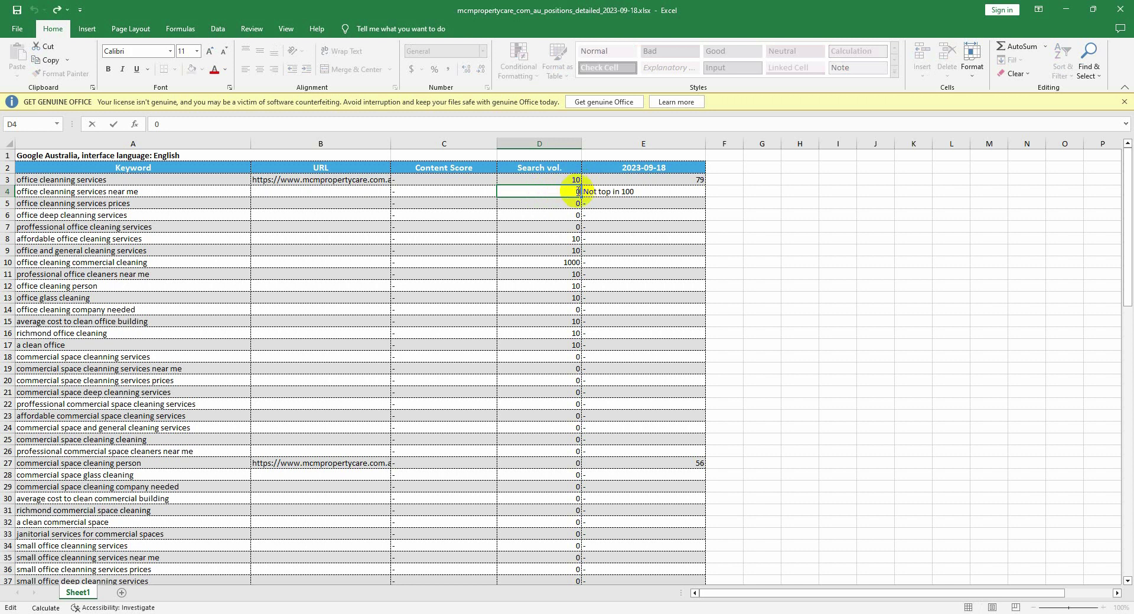
pyautogui.press('BackSpace')
pyautogui.write('20')
pyautogui.click(638, 191)
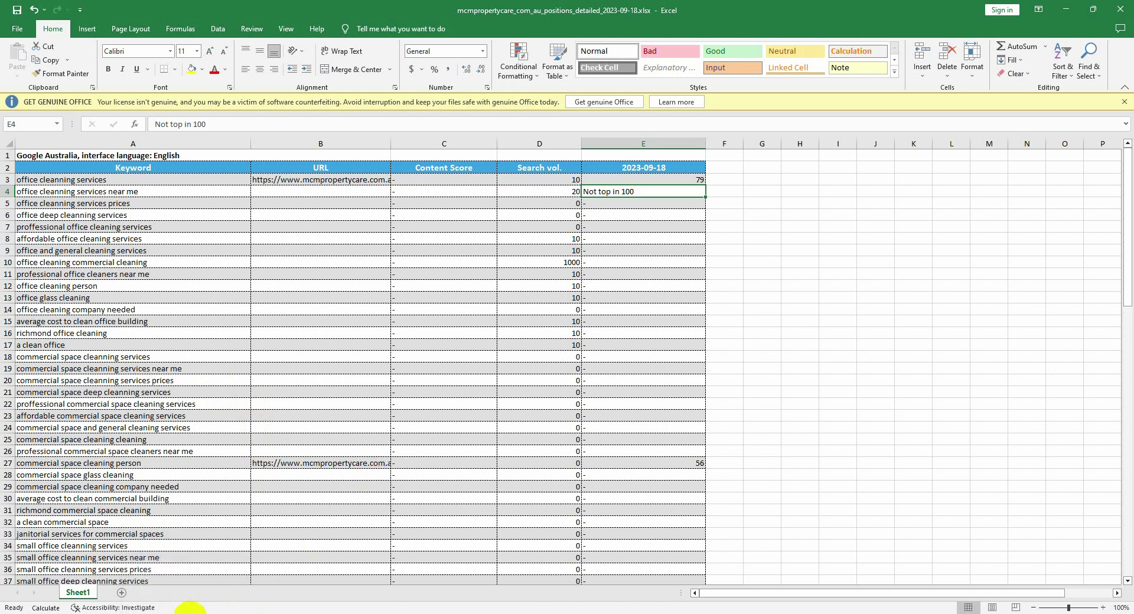
pyautogui.moveTo(211, 611)
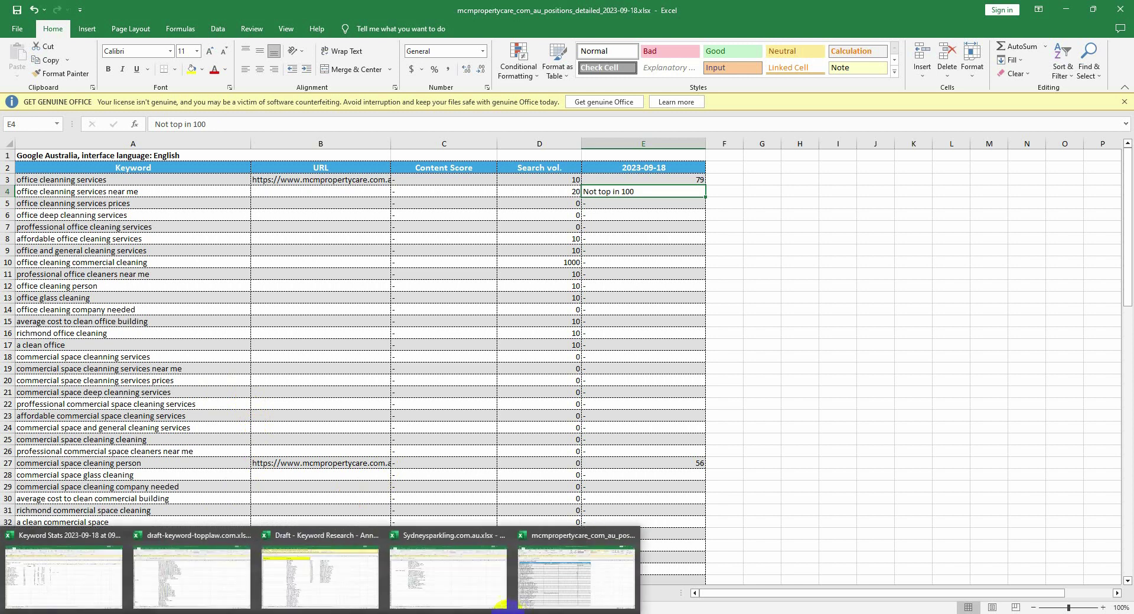
# Step: Check the Sydneysparkling Keyword Research sheet, then go back to the 'digital marketing course' results in Chrome
pyautogui.click(164, 591)
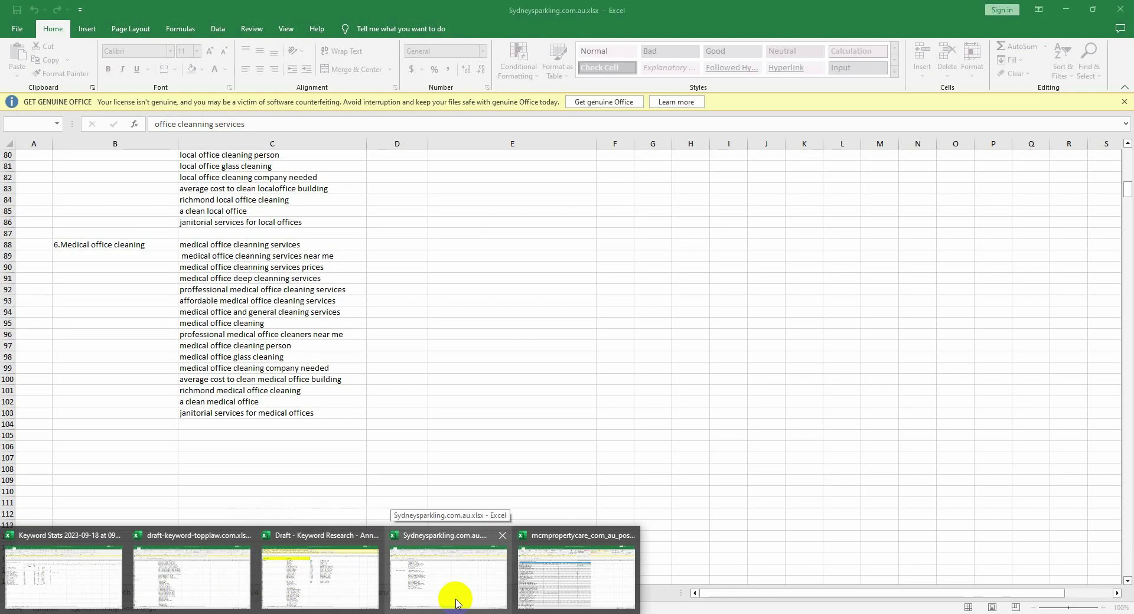
pyautogui.click(455, 603)
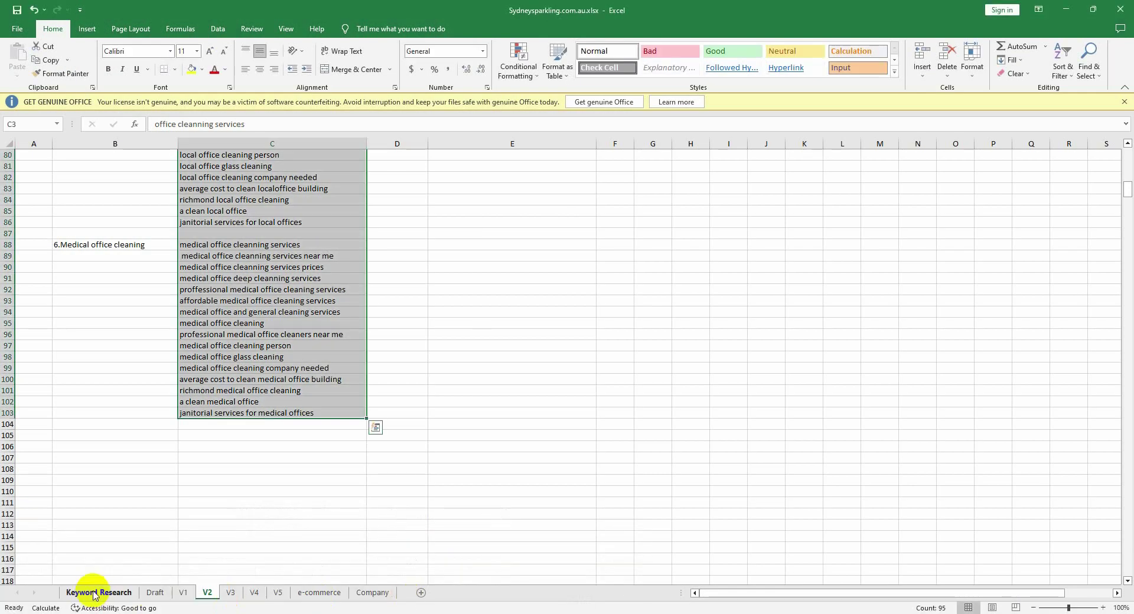
pyautogui.click(118, 593)
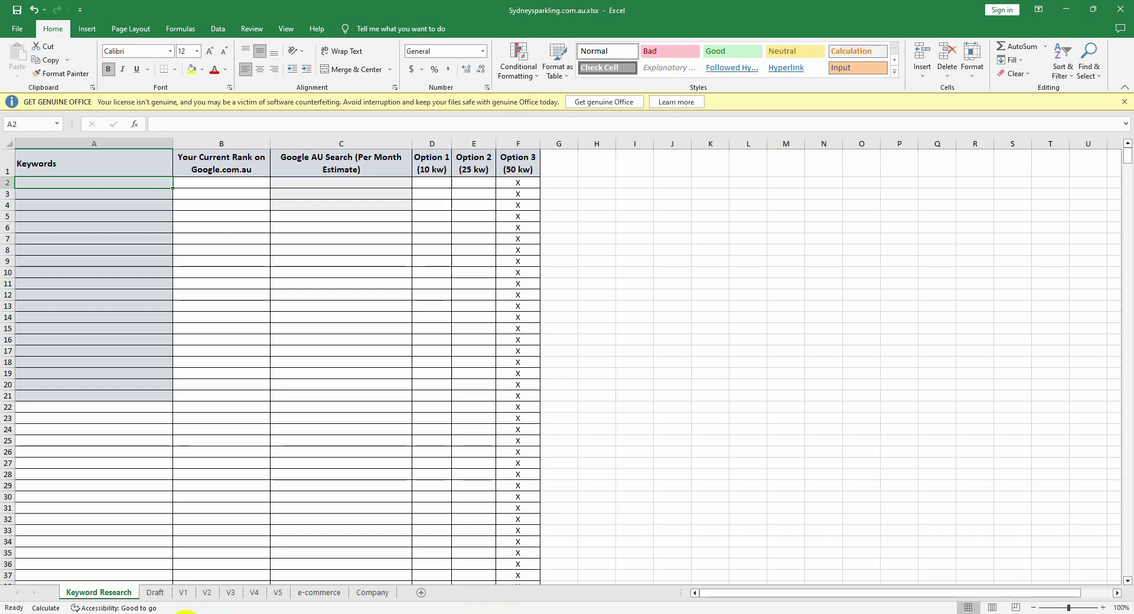
pyautogui.click(200, 609)
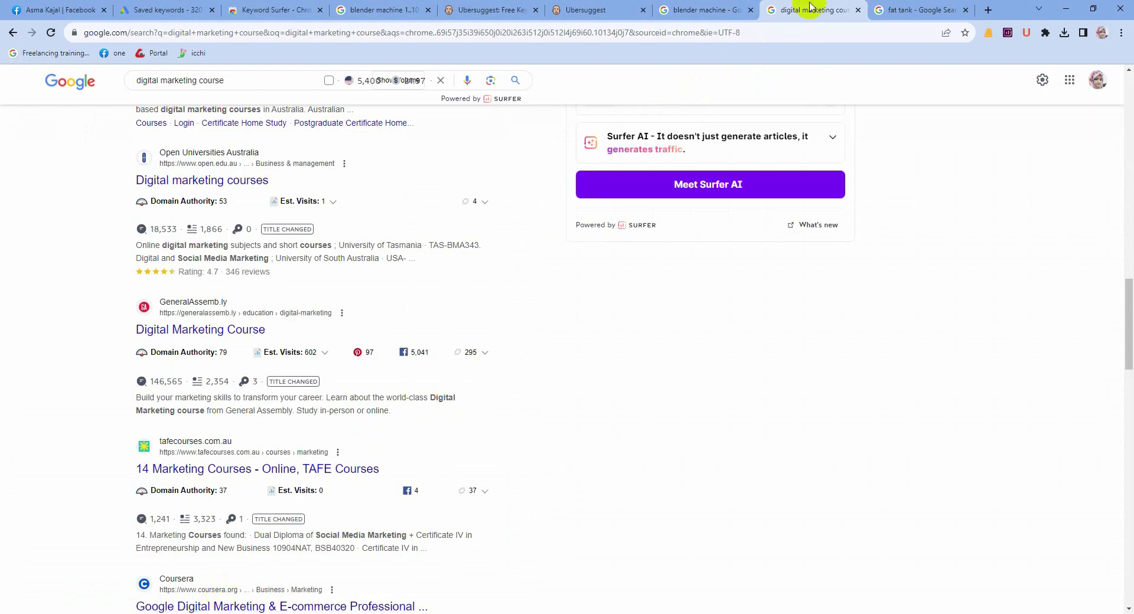
# Step: Bring up the Creative IT Digital Marketing course page and highlight its heading and address
pyautogui.click(722, 10)
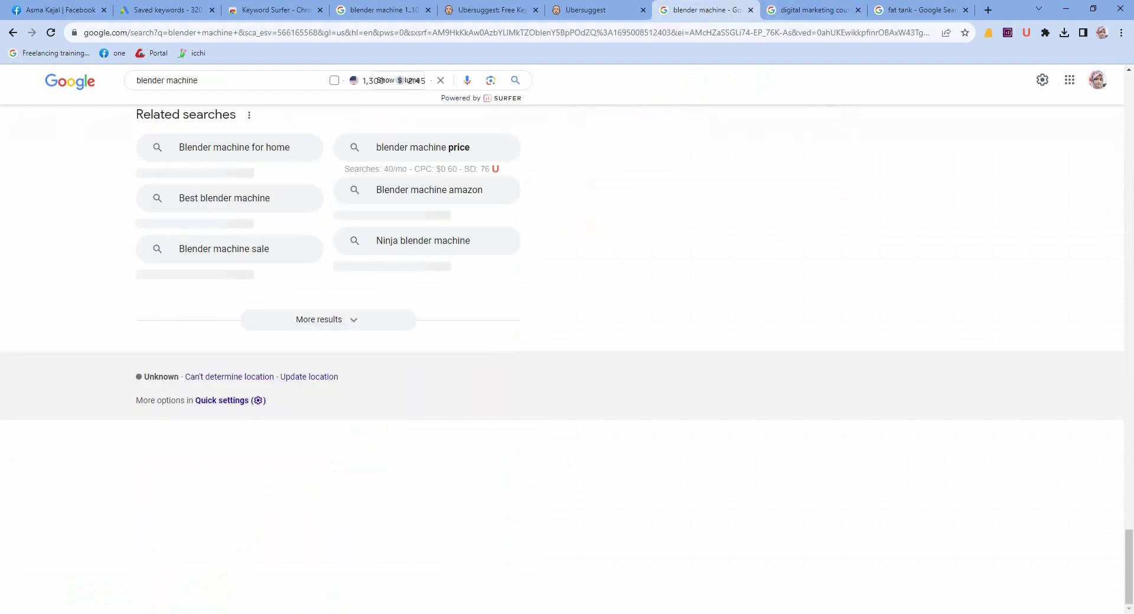
pyautogui.click(231, 610)
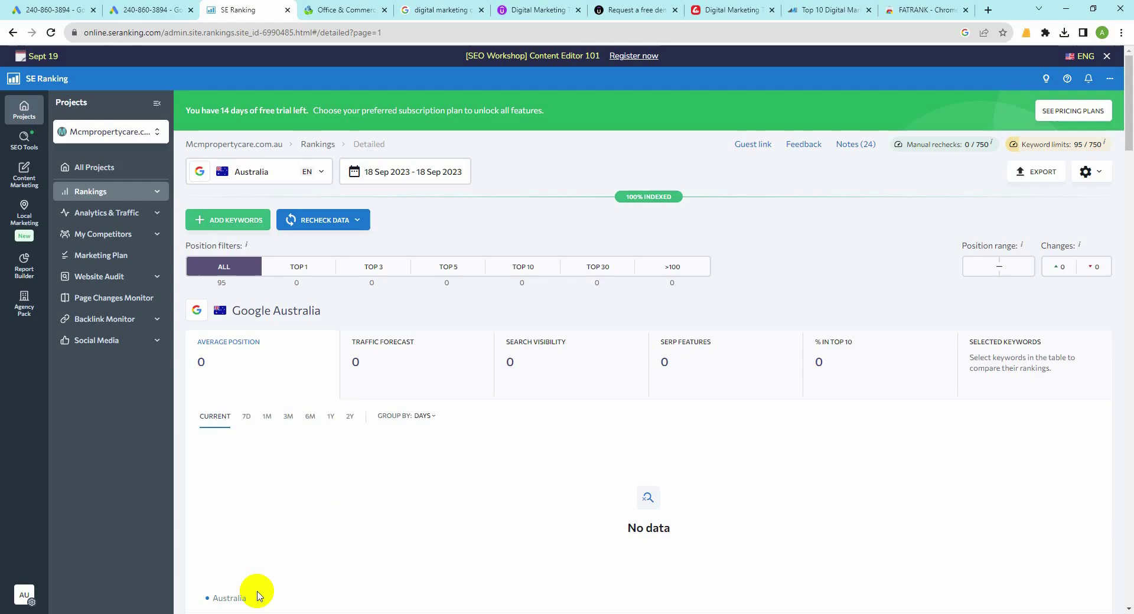
pyautogui.click(733, 9)
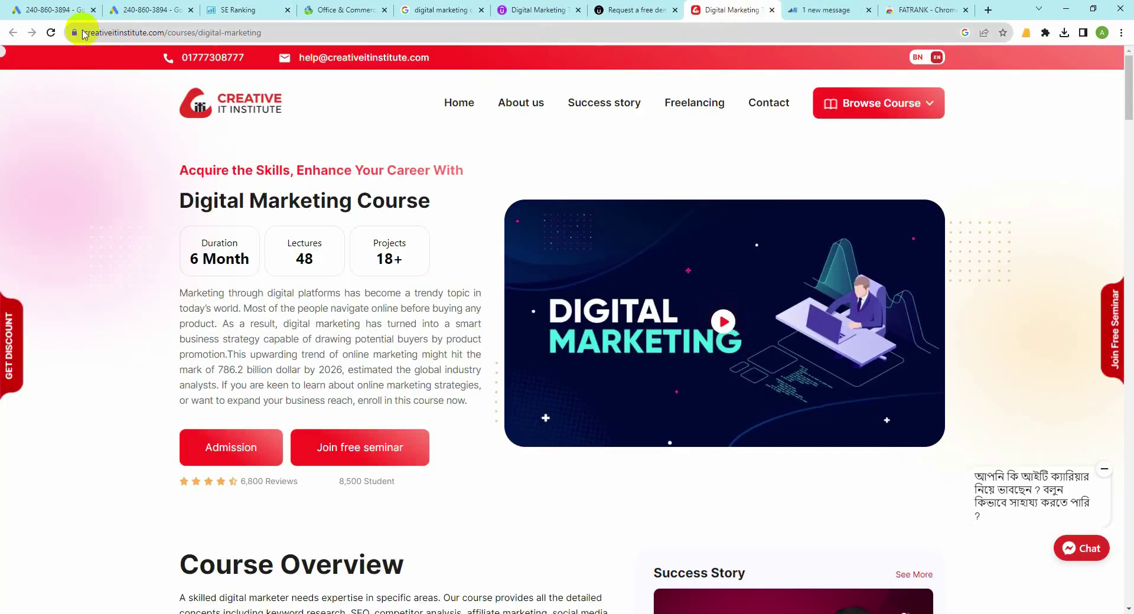
pyautogui.moveTo(73, 33); pyautogui.dragTo(328, 33)
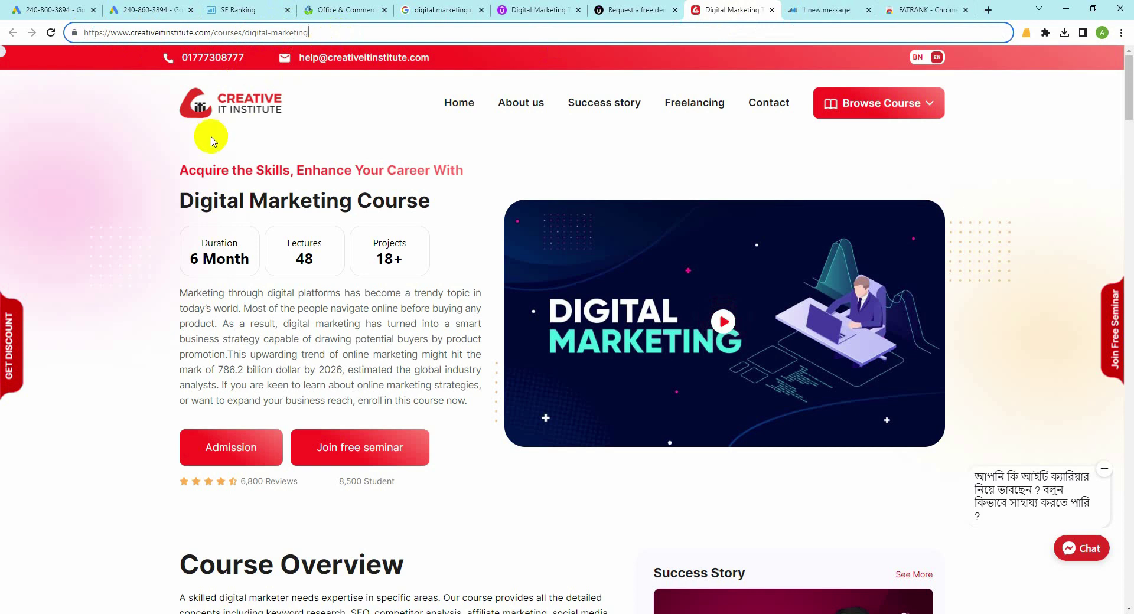
pyautogui.moveTo(176, 199); pyautogui.dragTo(519, 195)
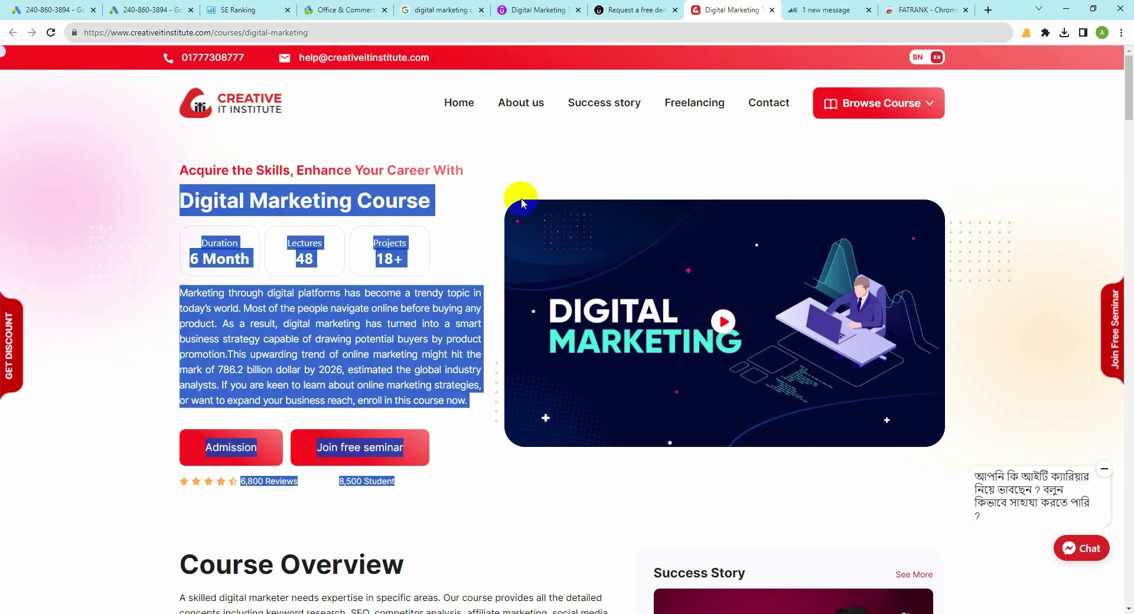
pyautogui.doubleClick(253, 33)
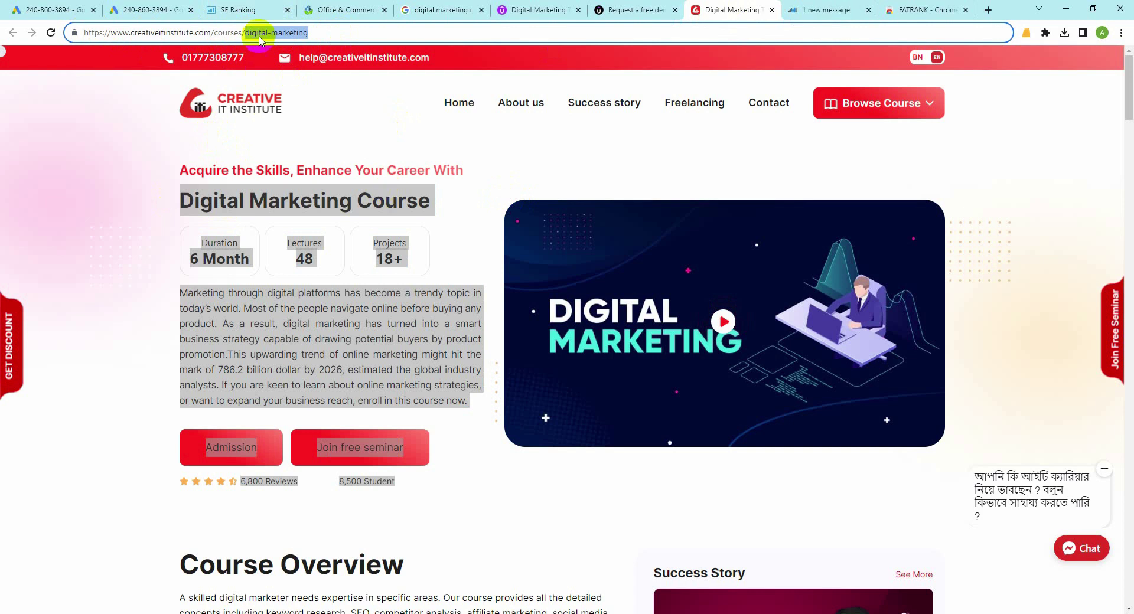
pyautogui.click(321, 32)
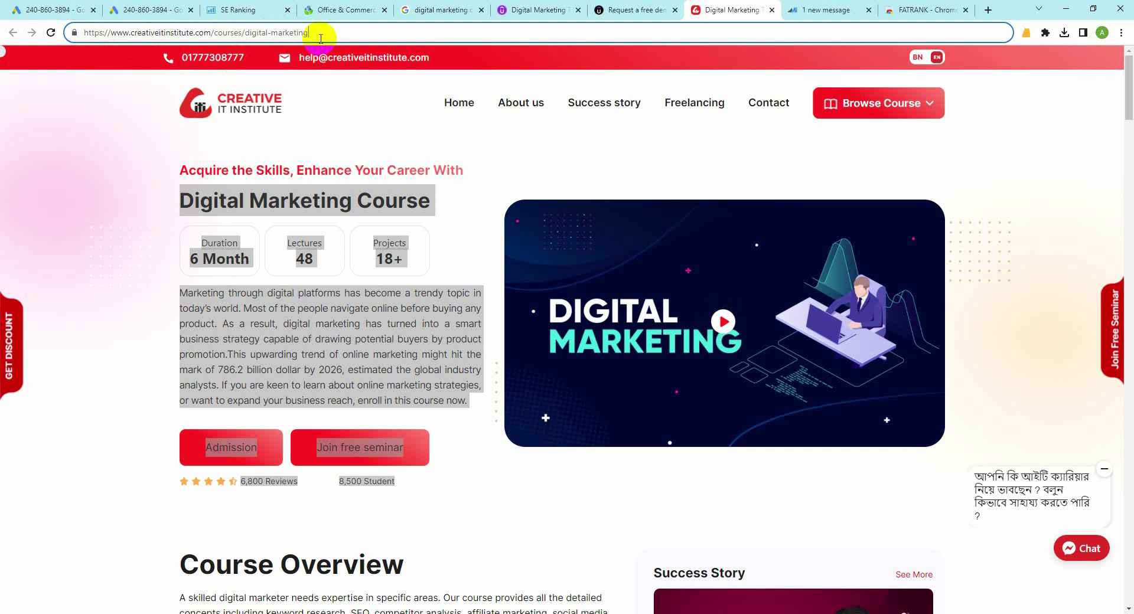
pyautogui.click(95, 167)
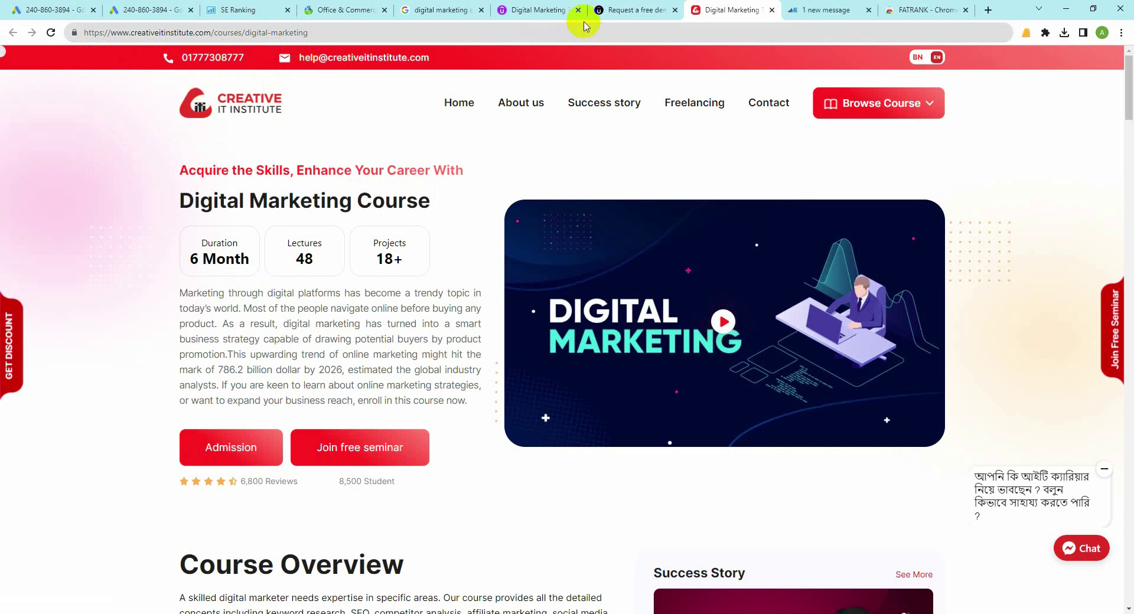
# Step: Highlight the Creative IT snippet in the Google results, return to the course page, then open Windows search
pyautogui.click(532, 10)
pyautogui.click(447, 10)
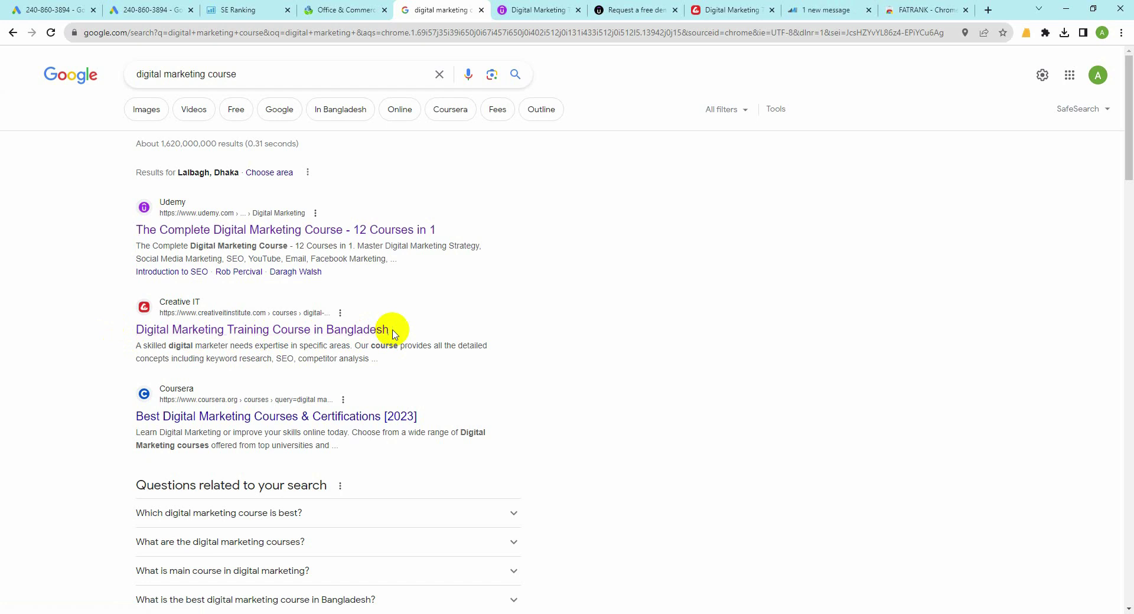
pyautogui.moveTo(138, 344); pyautogui.dragTo(368, 378)
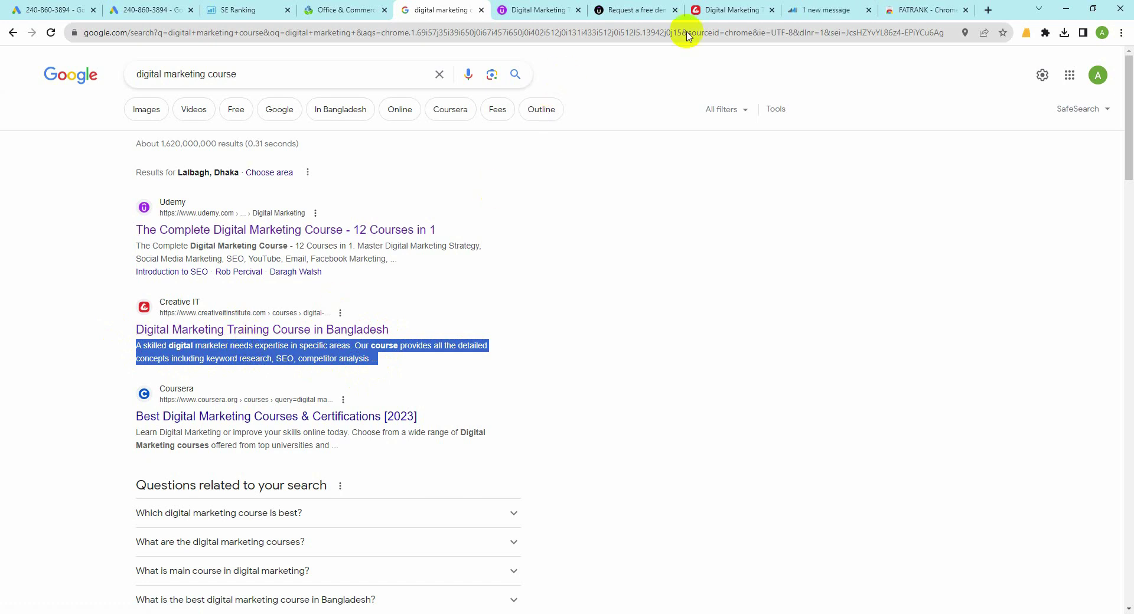
pyautogui.click(724, 8)
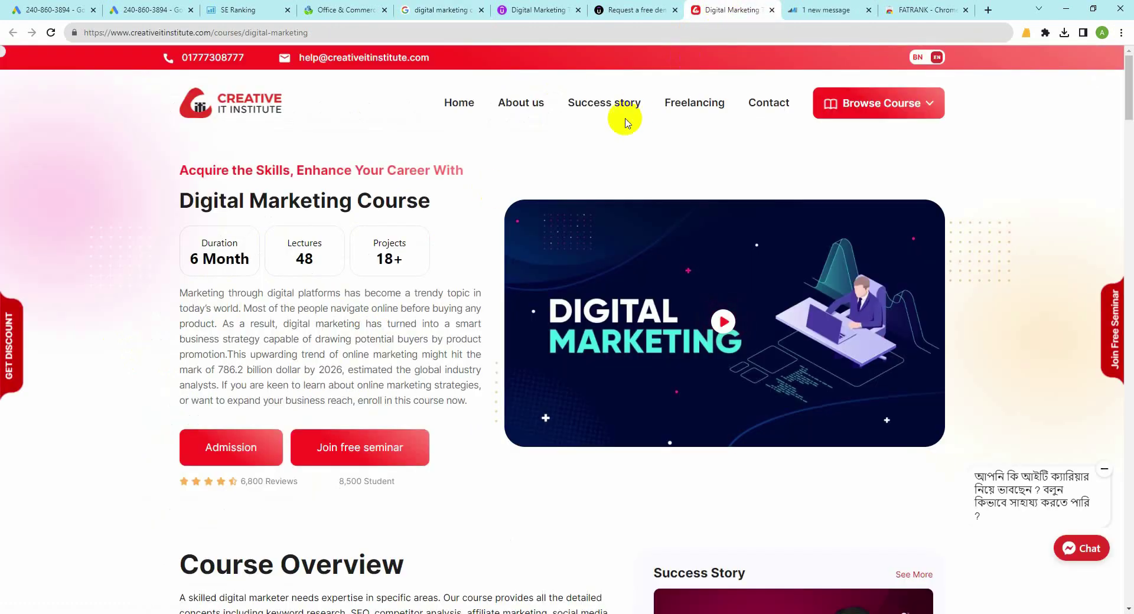
pyautogui.click(770, 273)
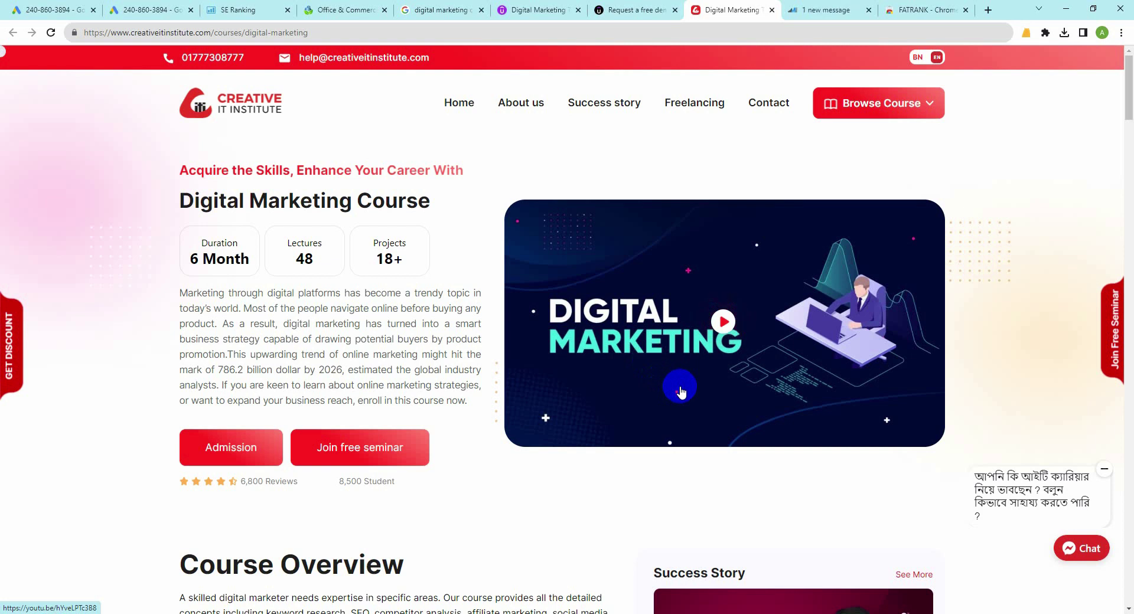
pyautogui.click(57, 608)
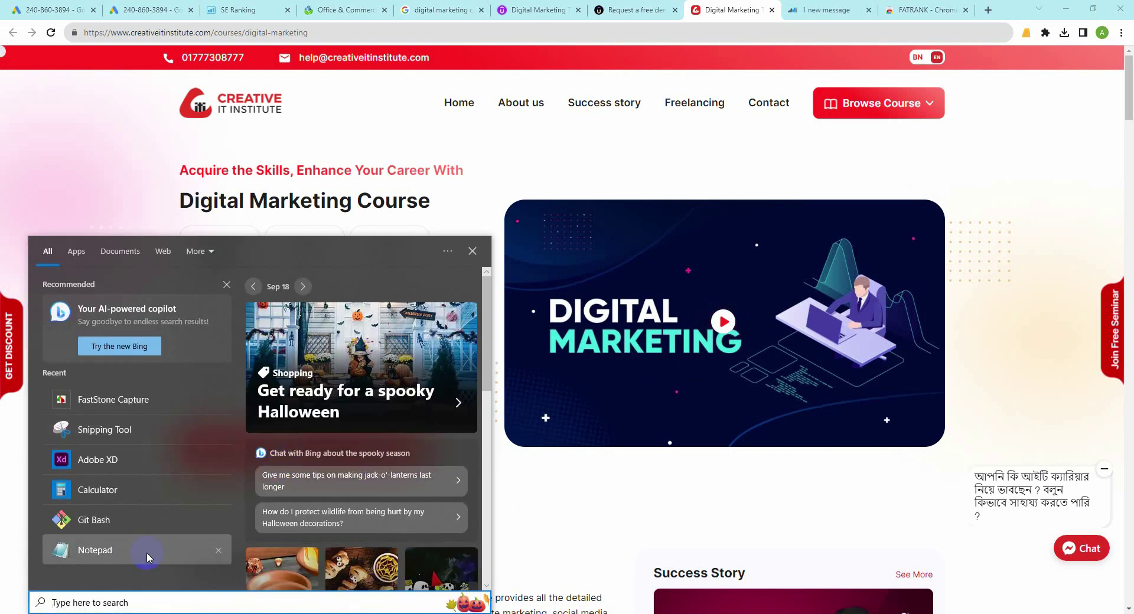
# Step: Open Notepad and write 'Feature Image ALT Tag' as the first line
pyautogui.write('not')
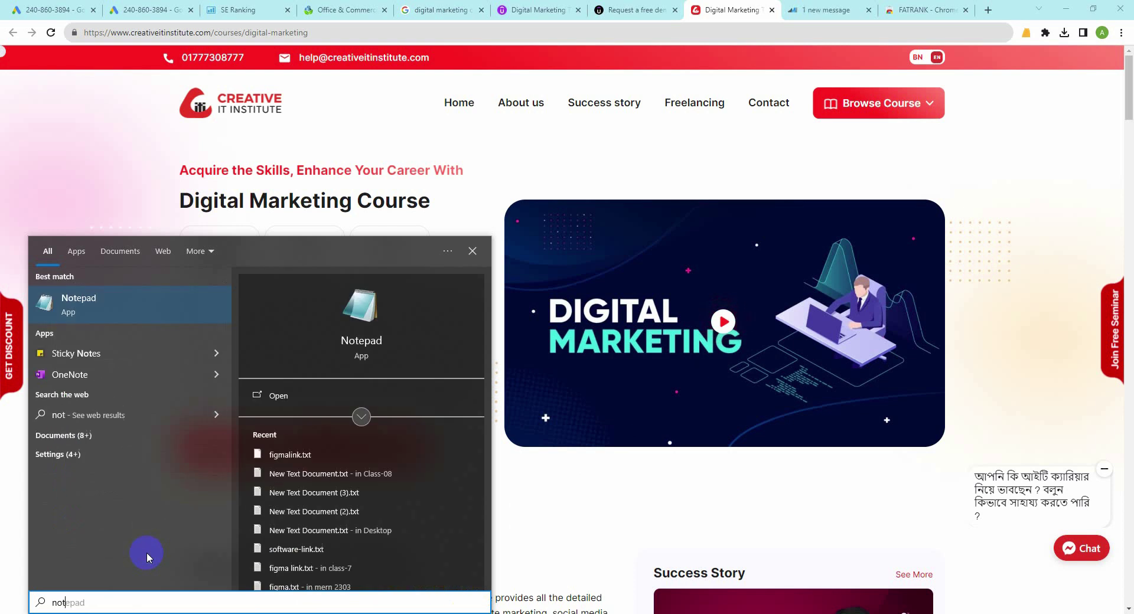
pyautogui.press('Return')
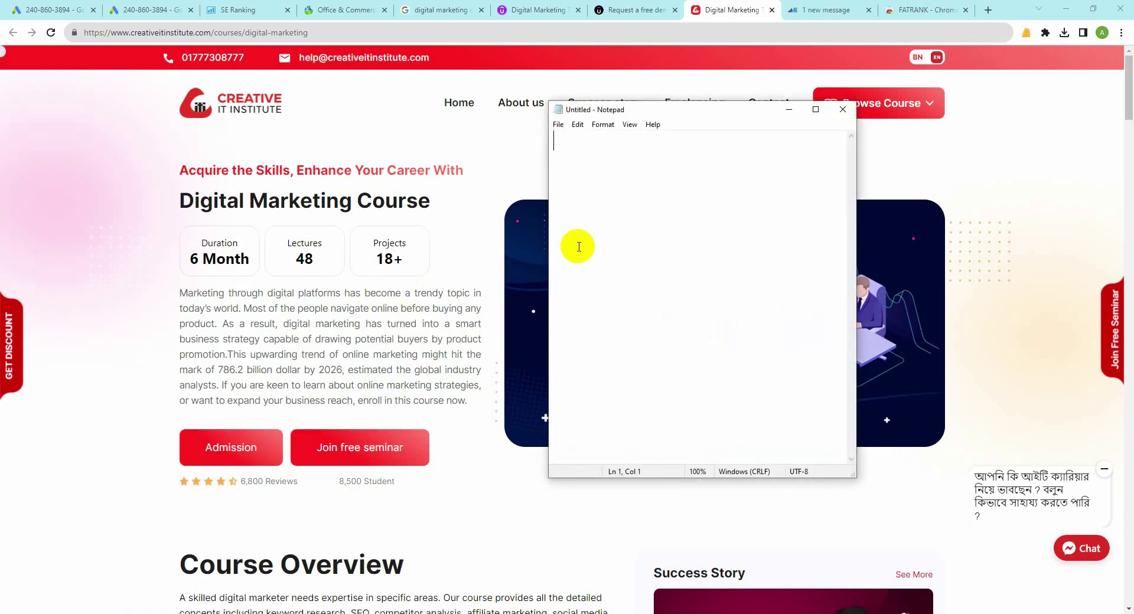
pyautogui.write('Feature Ima')
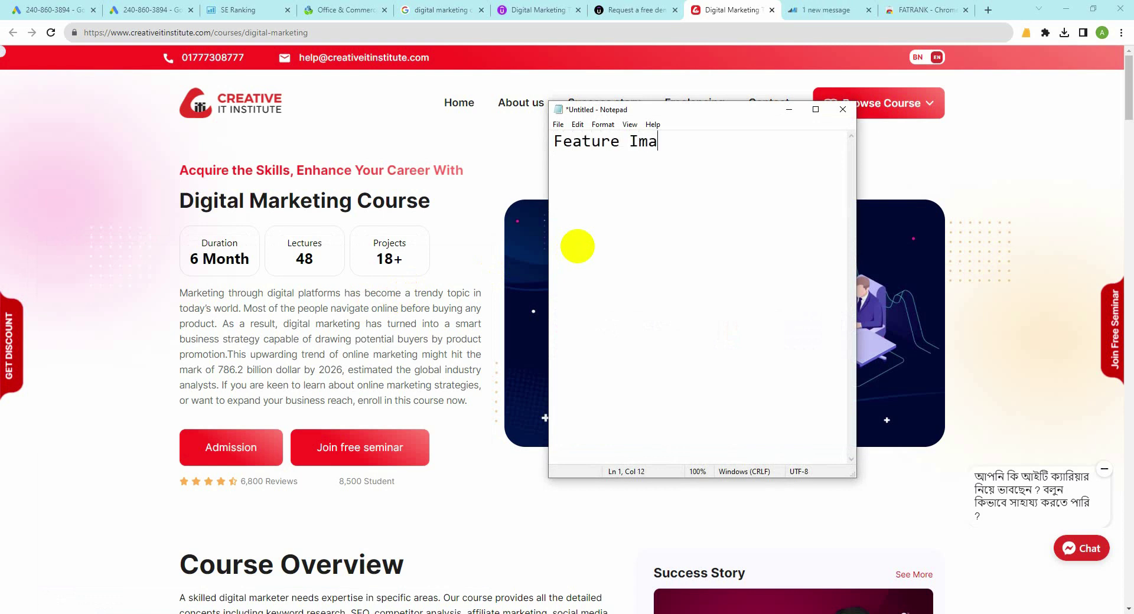
pyautogui.write('ge ALT Tag')
pyautogui.moveTo(552, 142); pyautogui.dragTo(761, 144)
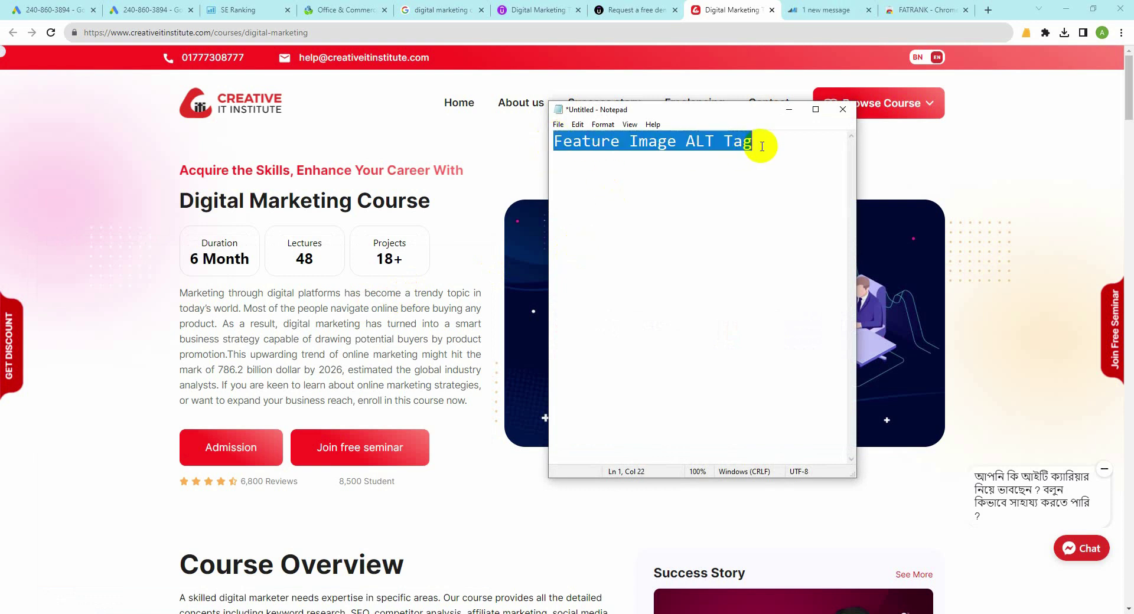
pyautogui.click(762, 163)
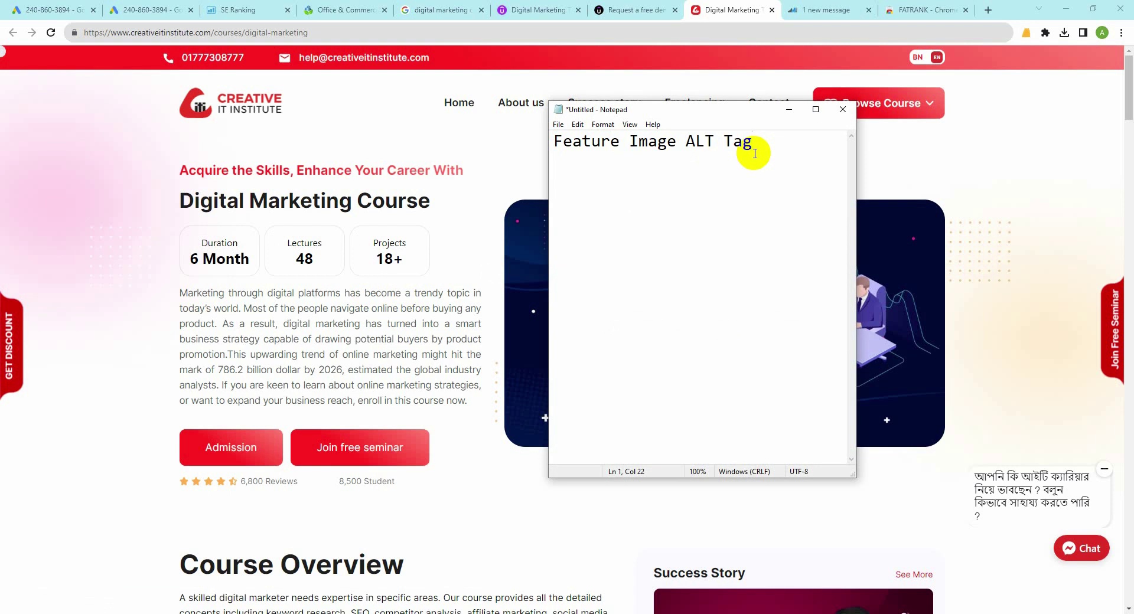
# Step: Add 'H1 Tag /Heading Tag' as the second line of the note
pyautogui.press('Return')
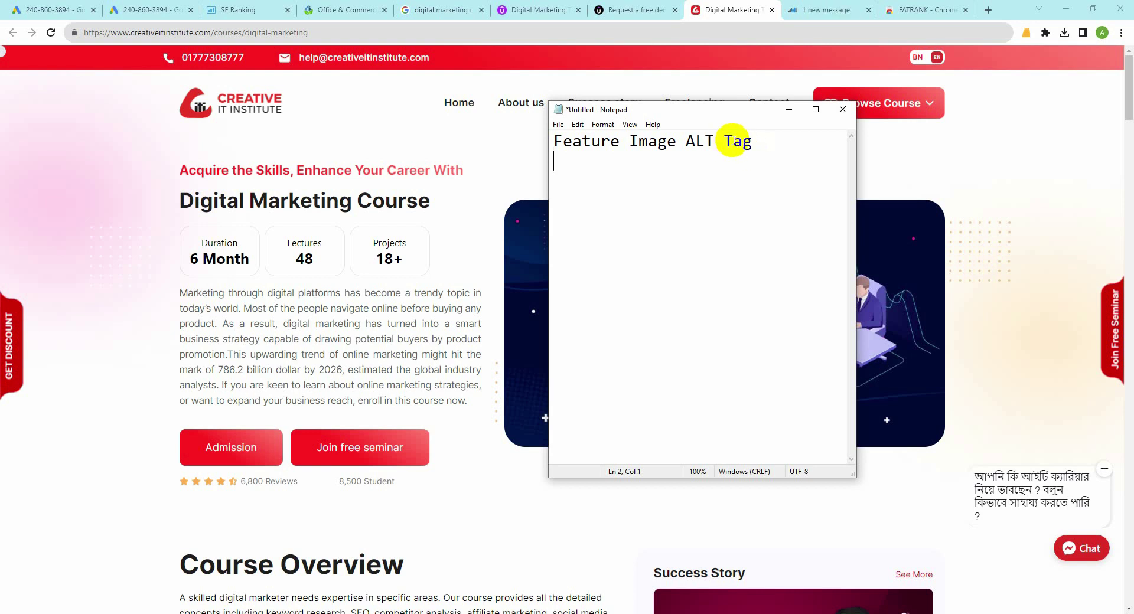
pyautogui.moveTo(721, 102); pyautogui.dragTo(721, 103)
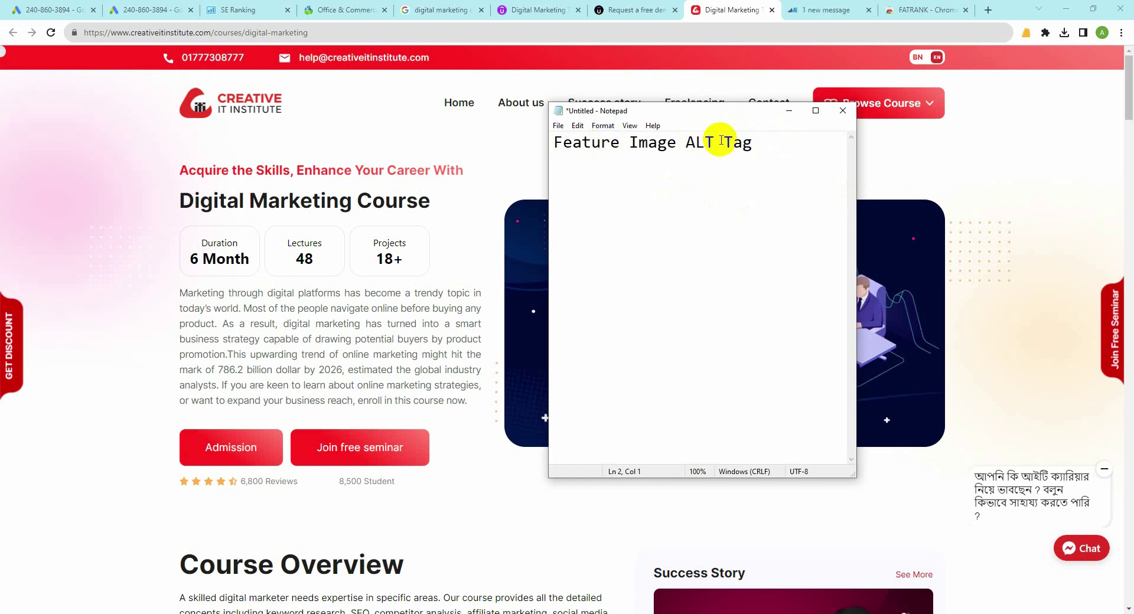
pyautogui.click(935, 225)
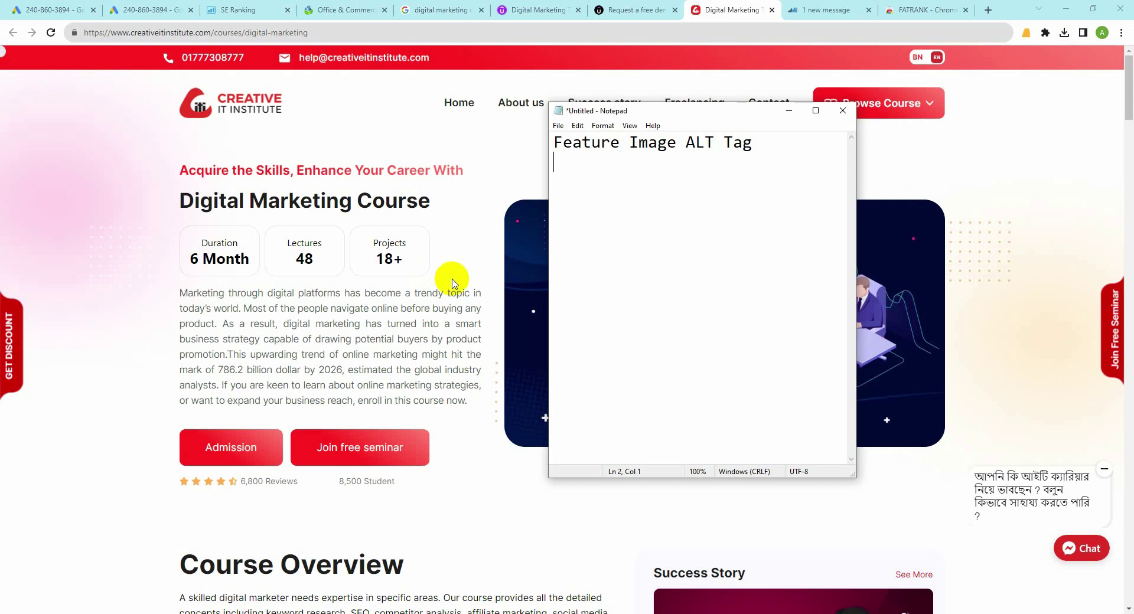
pyautogui.write('onten')
pyautogui.press('BackSpace')
pyautogui.press('BackSpace')
pyautogui.press('BackSpace')
pyautogui.press('BackSpace')
pyautogui.press('BackSpace')
pyautogui.write('H1 Tag /Heading ')
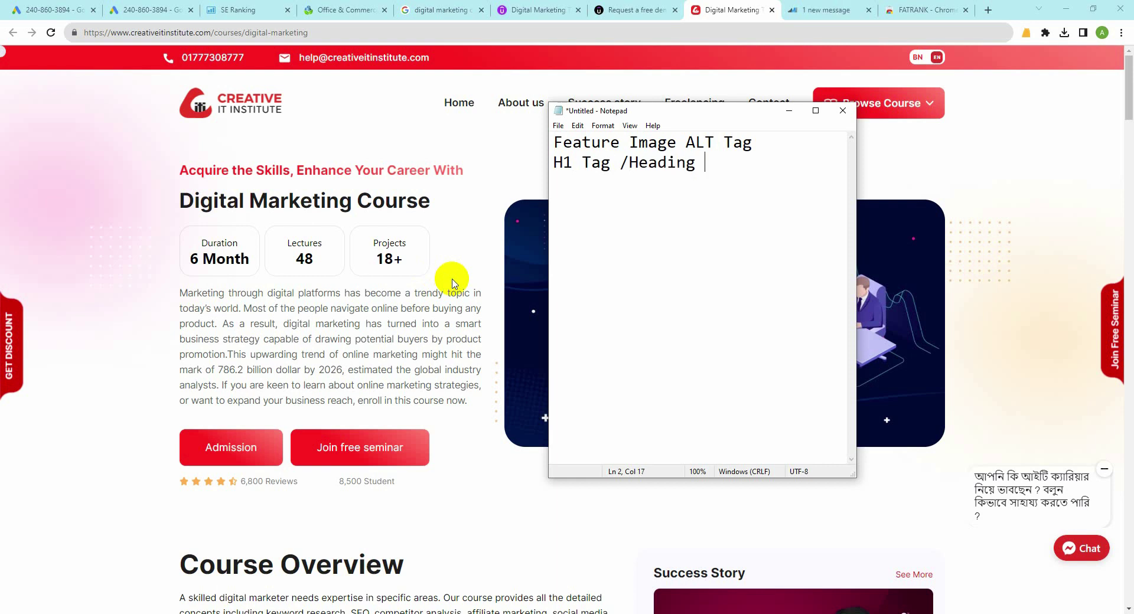
pyautogui.write('Tag')
# Step: Move the note aside and highlight the Digital Marketing Course heading on the page
pyautogui.moveTo(653, 111); pyautogui.dragTo(849, 117)
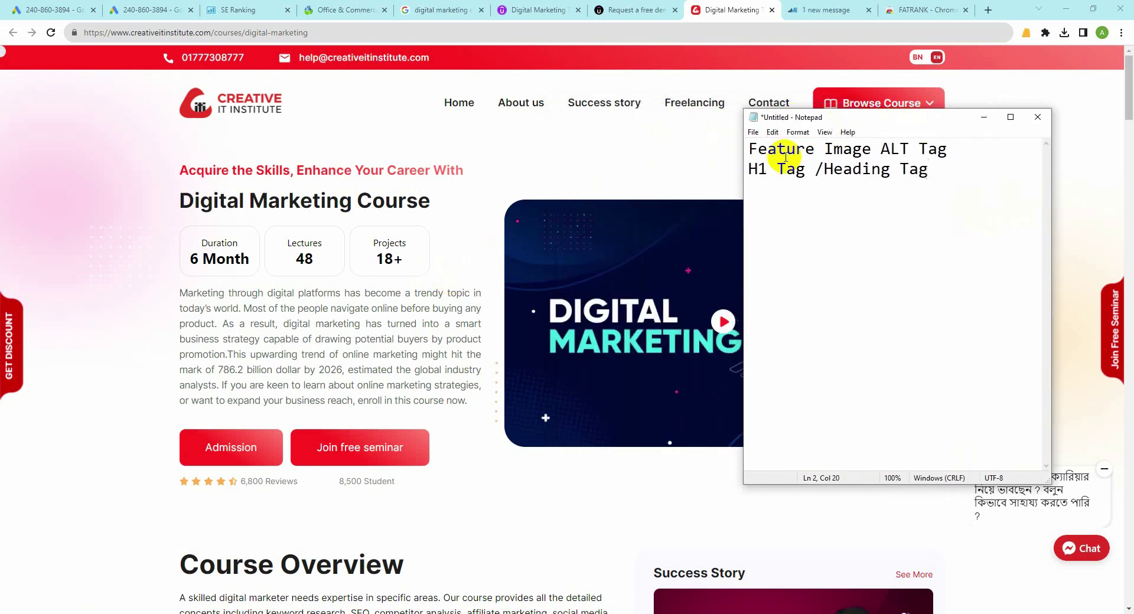
pyautogui.moveTo(176, 201); pyautogui.dragTo(495, 207)
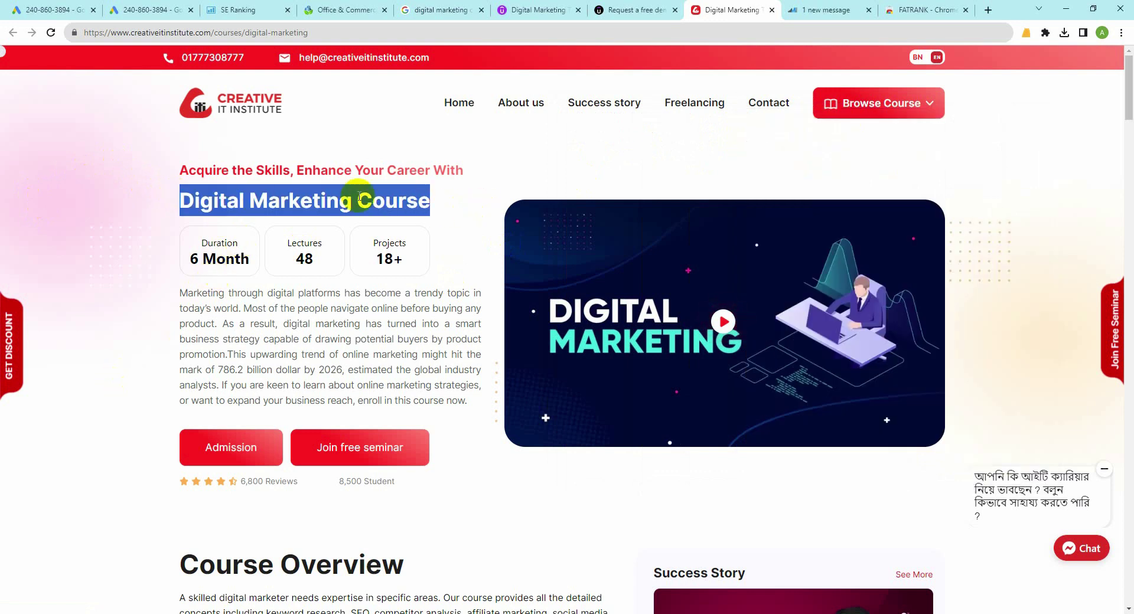
pyautogui.click(434, 204)
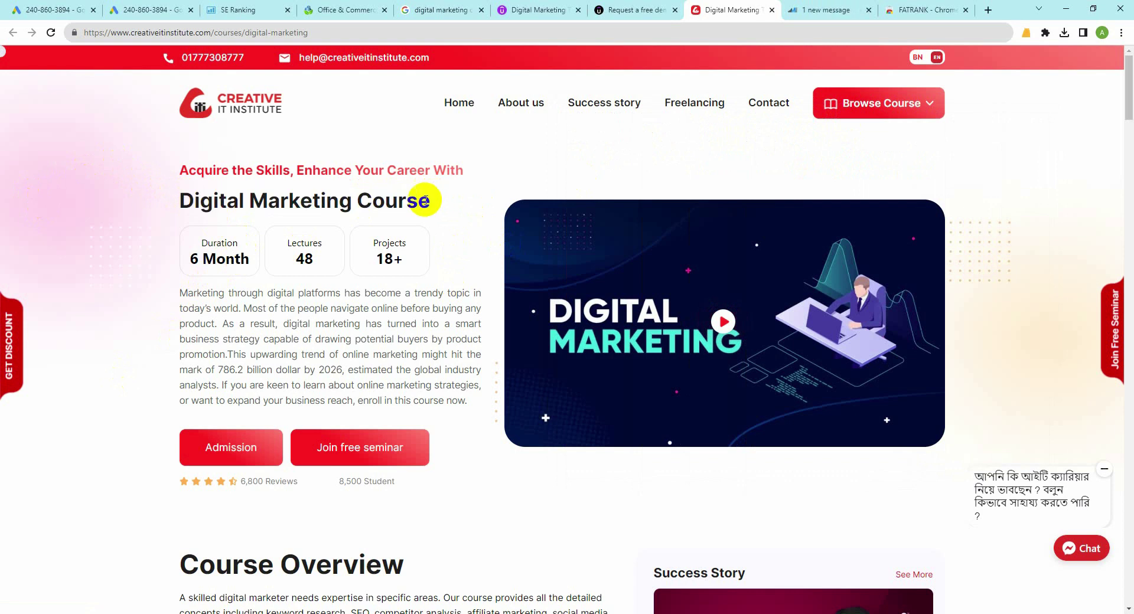
pyautogui.moveTo(372, 201); pyautogui.dragTo(151, 197)
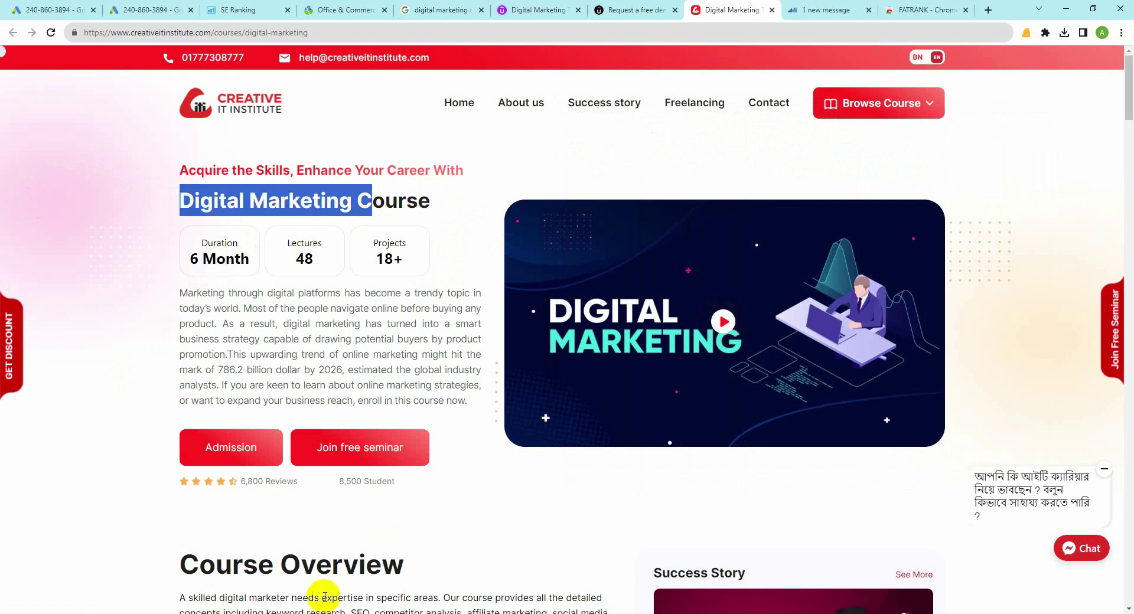
# Step: Add 'Content 1st 100 word' as the note's third line
pyautogui.hotkey('alt', 'Tab')
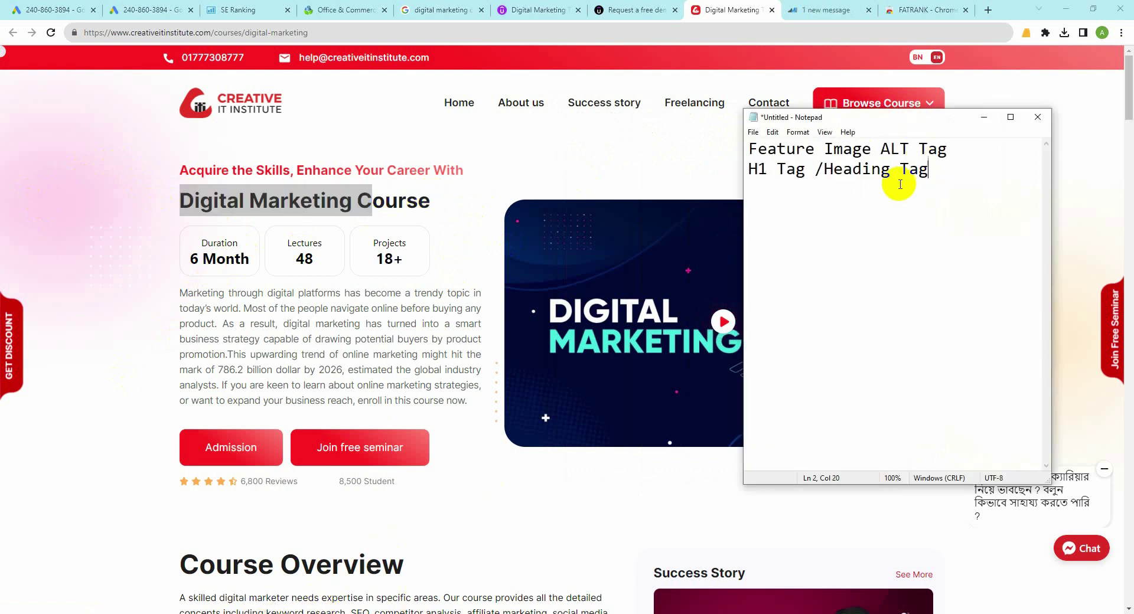
pyautogui.press('Return')
pyautogui.write('Content 1')
pyautogui.press('BackSpace')
pyautogui.write('!st 1')
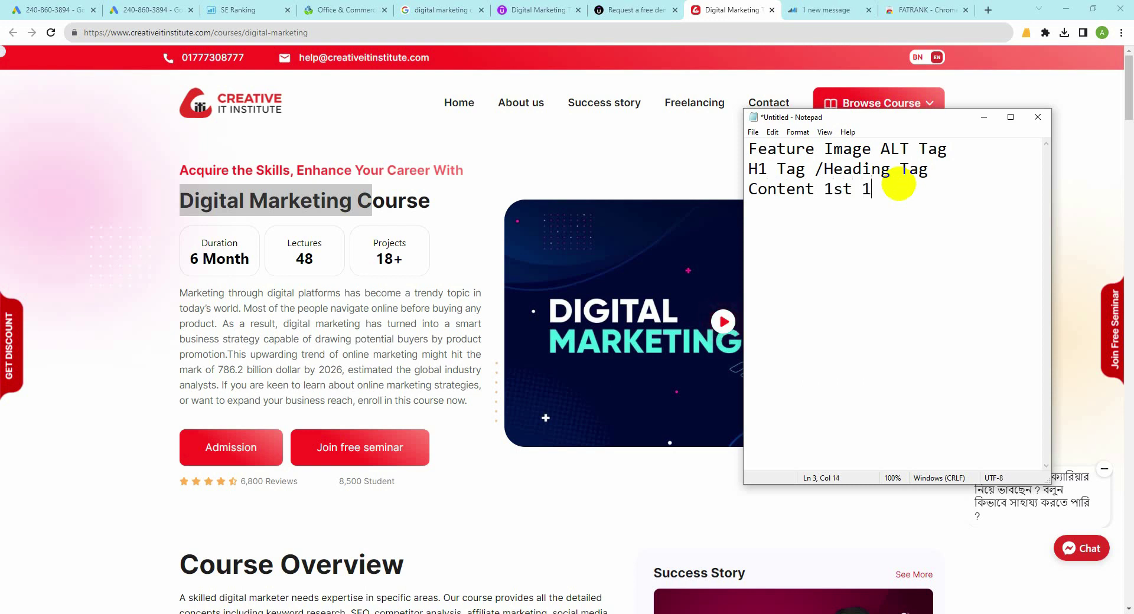
pyautogui.write('00 word')
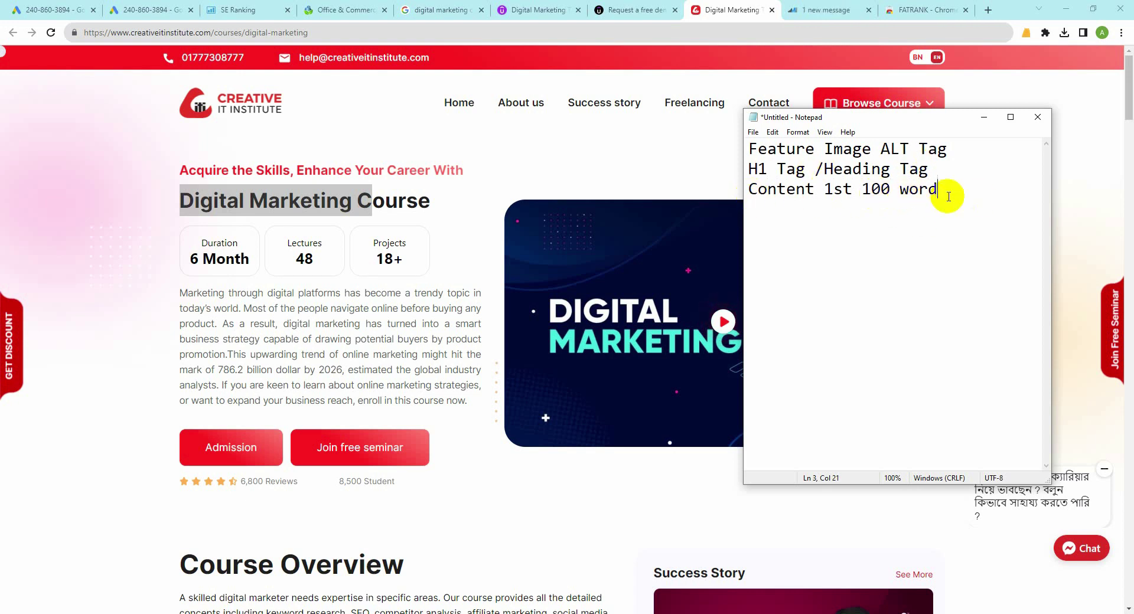
# Step: Compare against the course description paragraph, then minimize the note to show the course page
pyautogui.click(113, 342)
pyautogui.hotkey('alt', 'Tab')
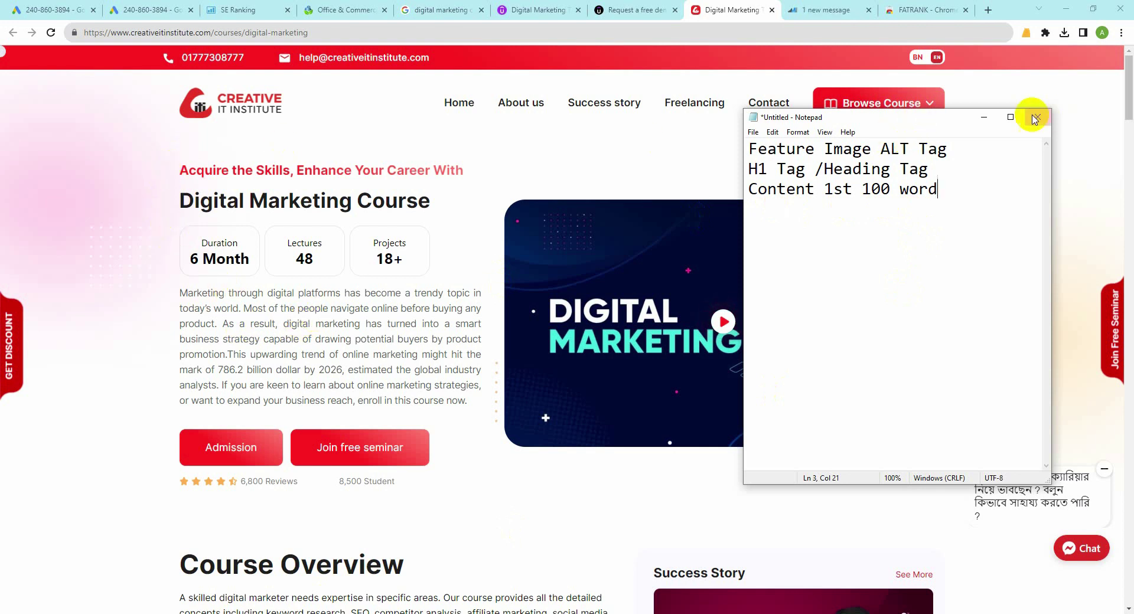
pyautogui.click(984, 117)
pyautogui.scroll(-8, 324, 311)
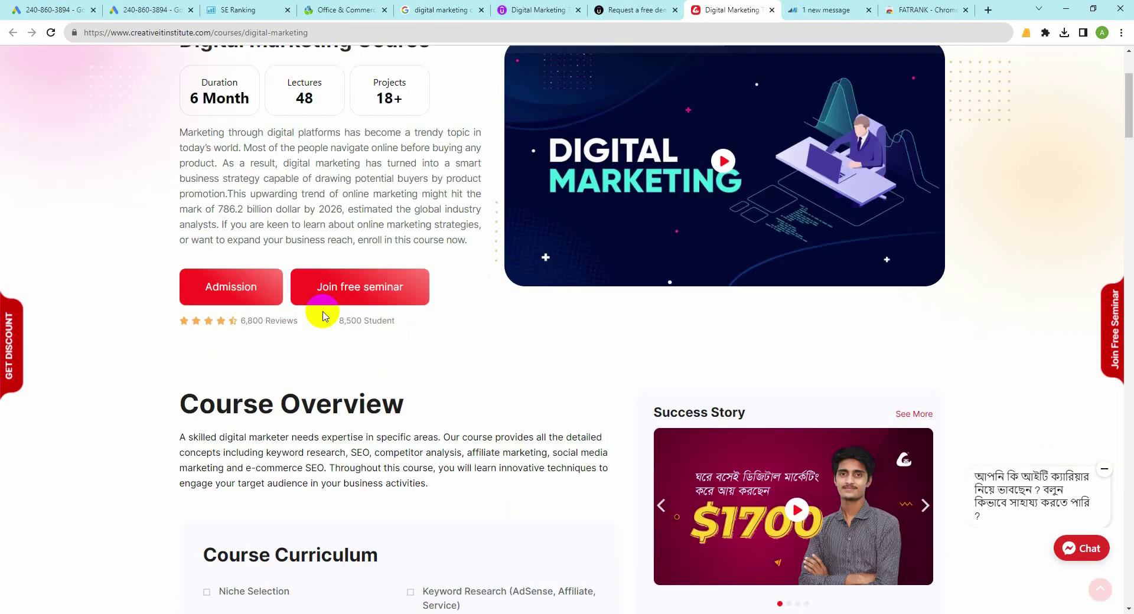
pyautogui.scroll(5, 470, 261)
pyautogui.scroll(4, 471, 261)
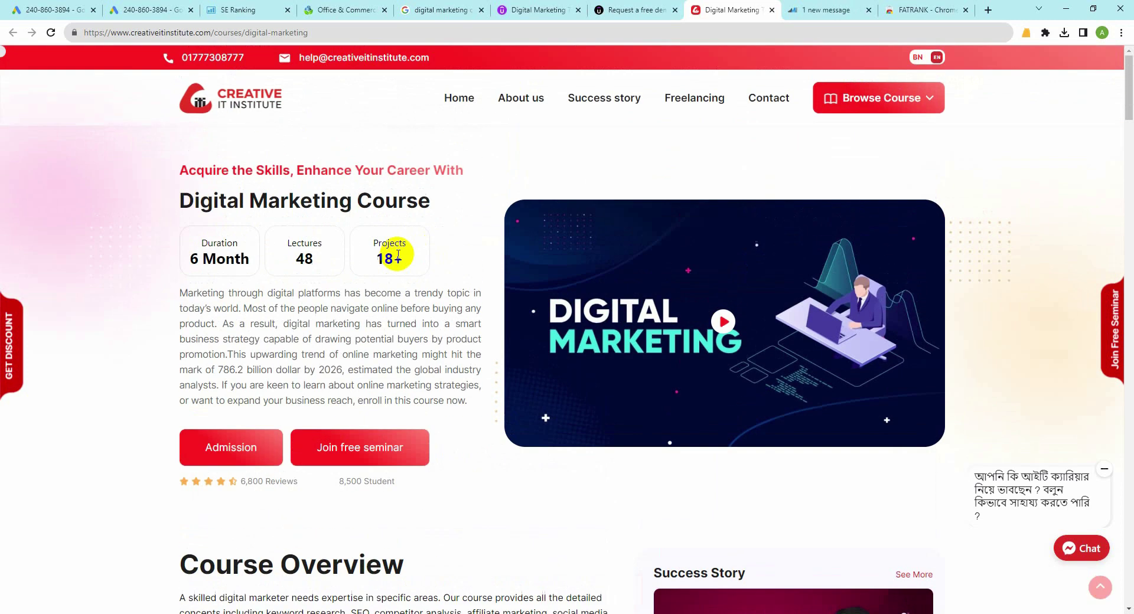
pyautogui.moveTo(180, 293); pyautogui.dragTo(461, 413)
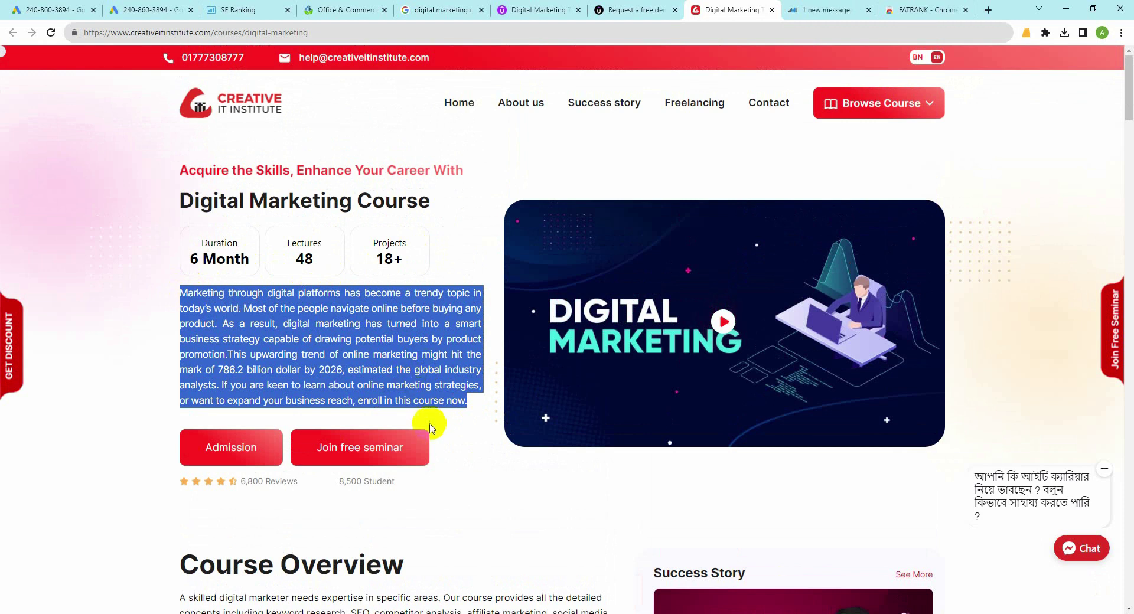
pyautogui.click(478, 544)
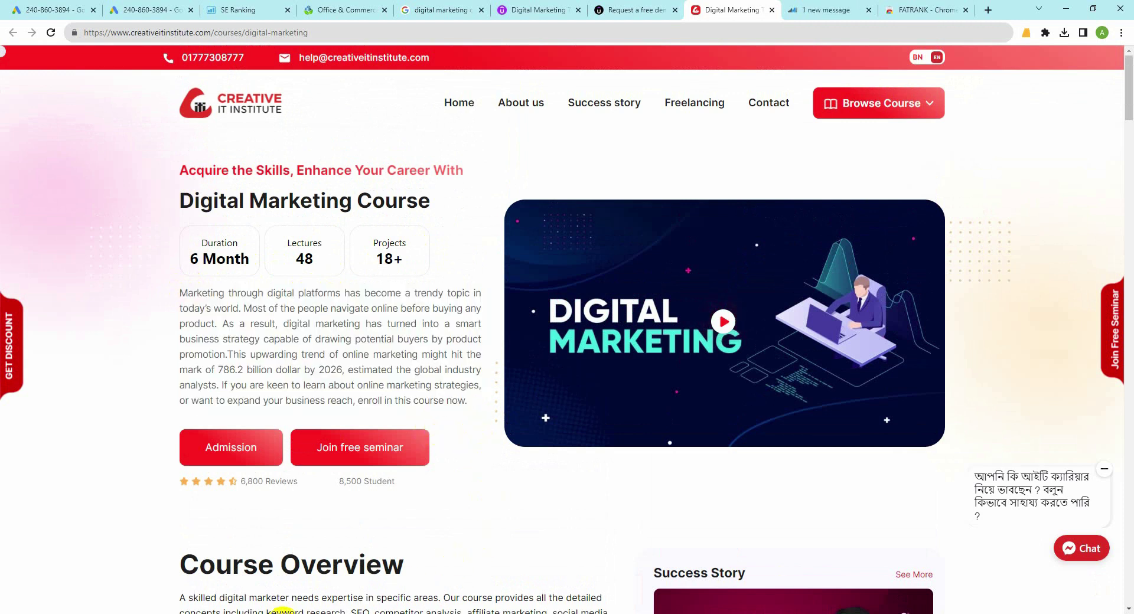
pyautogui.hotkey('alt', 'Tab')
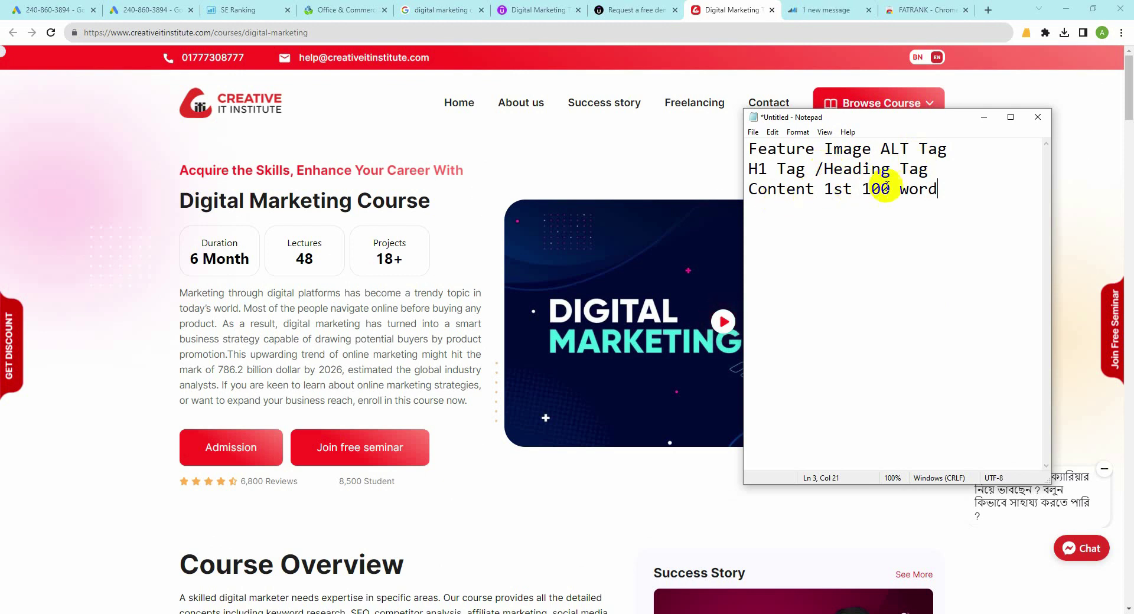
pyautogui.click(984, 117)
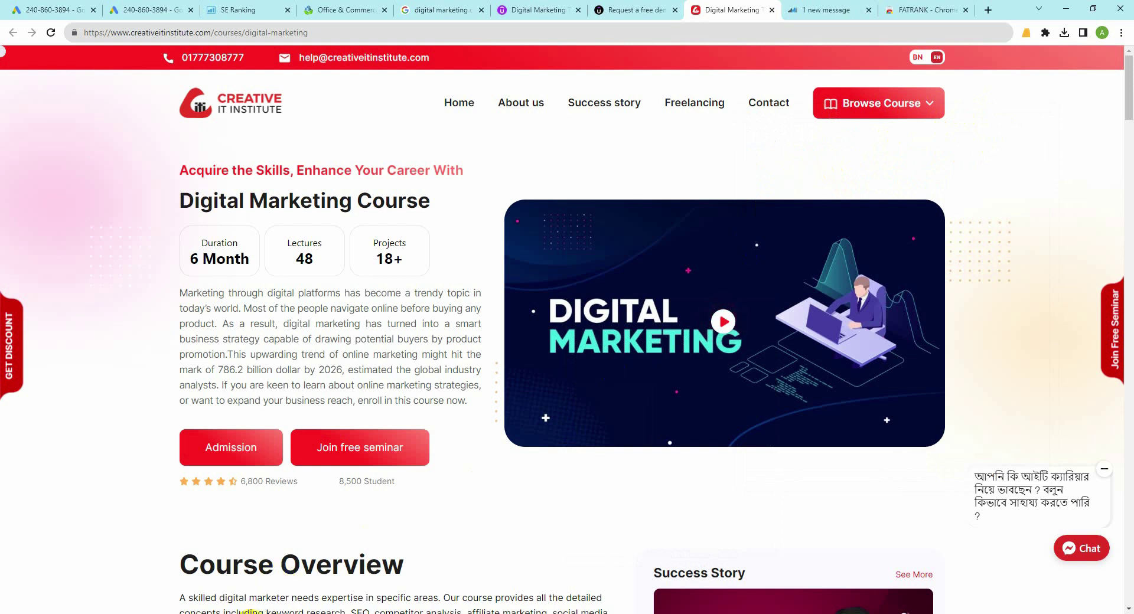
# Step: Glance at Sydneysparkling's first keyword row, then switch to the mcmpropertycare_com_au_positions_detailed workbook
pyautogui.moveTo(337, 608)
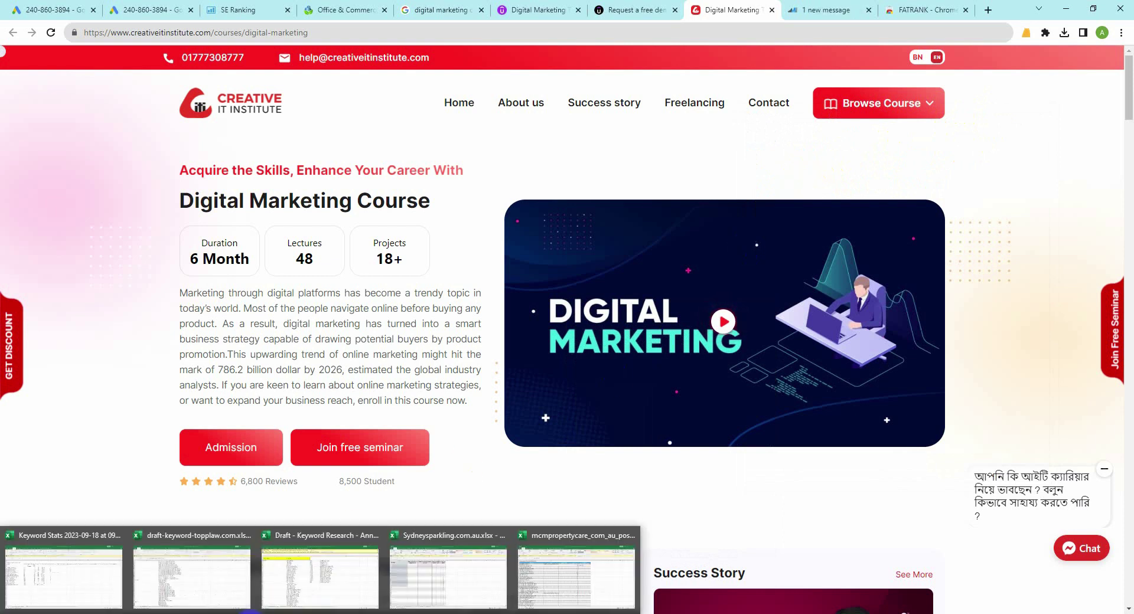
pyautogui.click(416, 587)
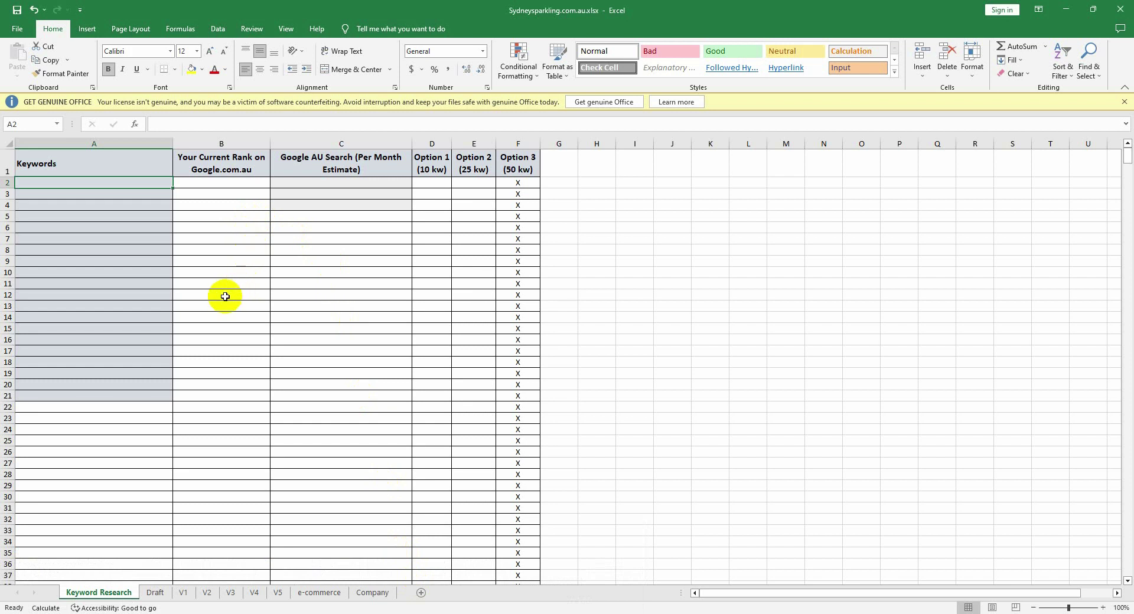
pyautogui.click(78, 203)
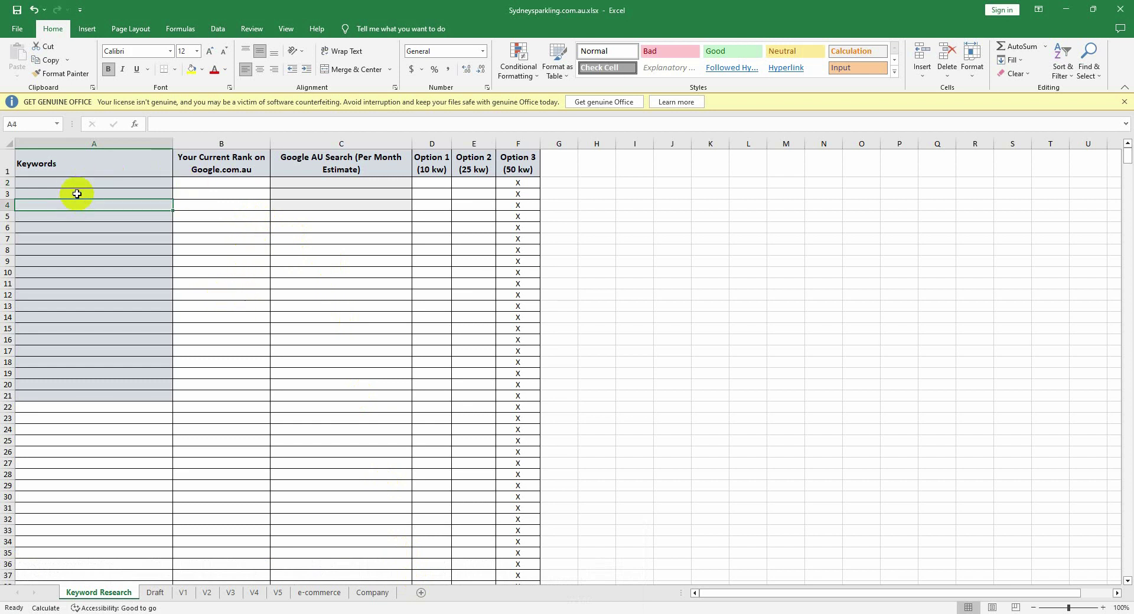
pyautogui.click(81, 182)
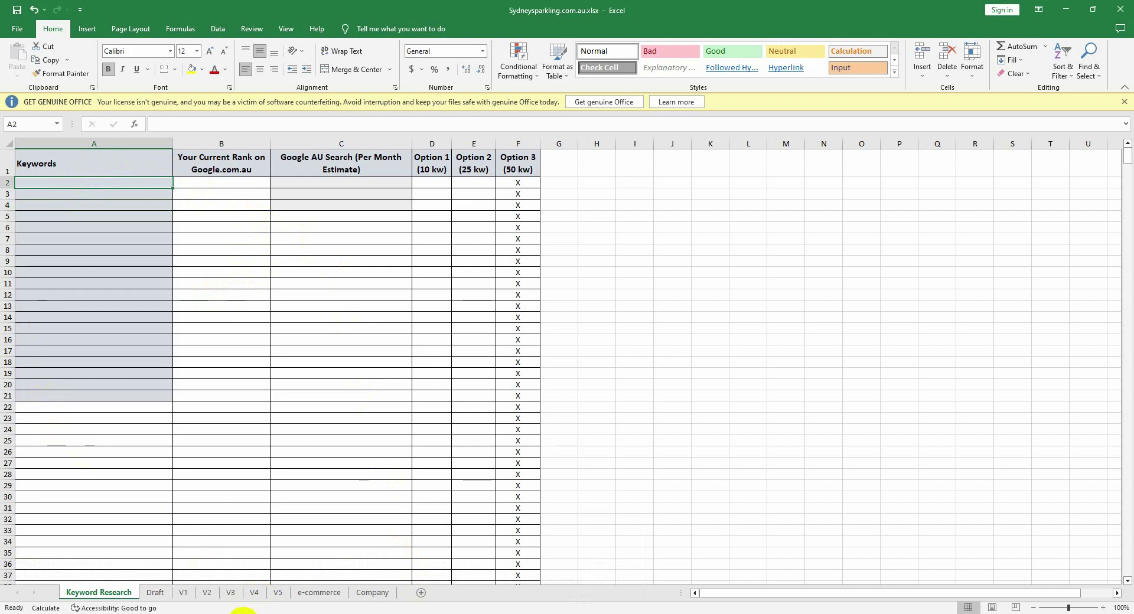
pyautogui.moveTo(242, 612)
pyautogui.click(576, 568)
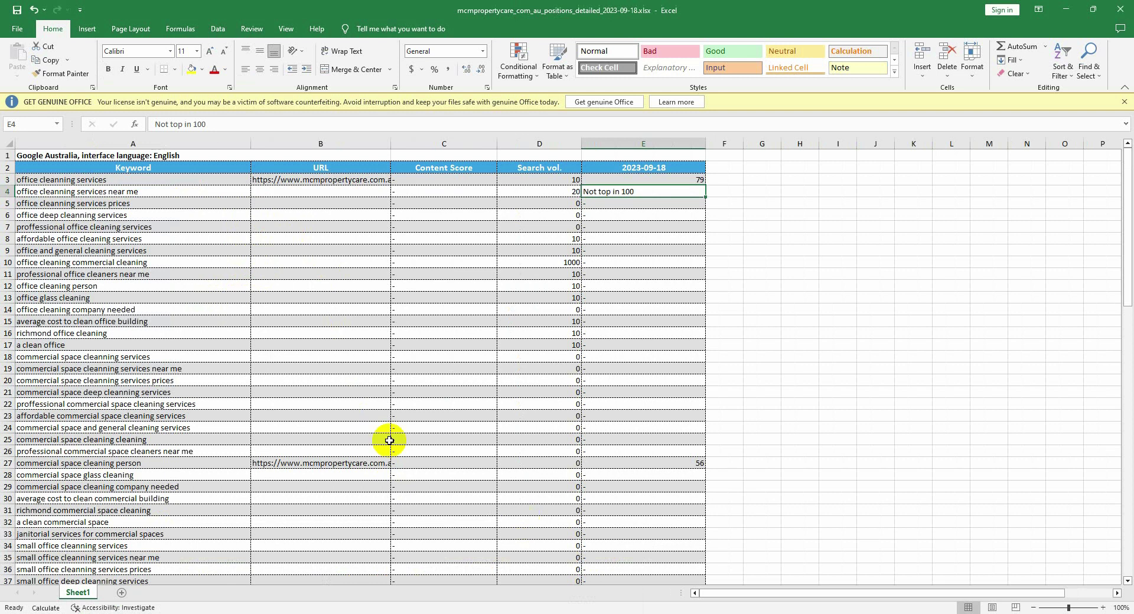
# Step: Copy keywords A3:A31, office cleanning services through richmond commercial space cleaning, from the positions report
pyautogui.scroll(-2, 142, 210)
pyautogui.scroll(2, 134, 210)
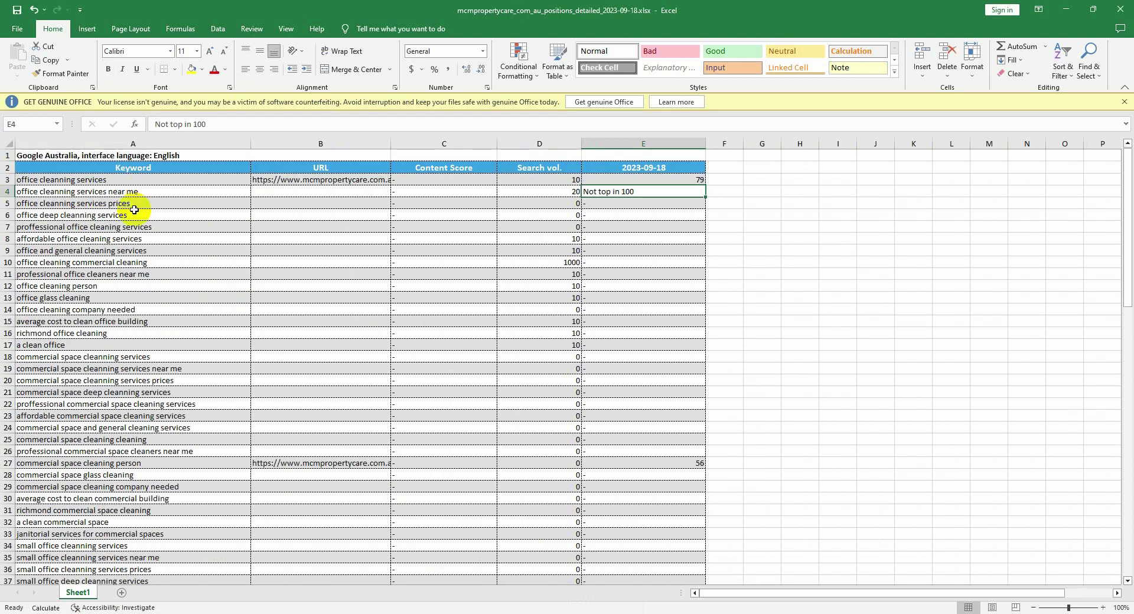
pyautogui.moveTo(144, 179); pyautogui.dragTo(72, 508)
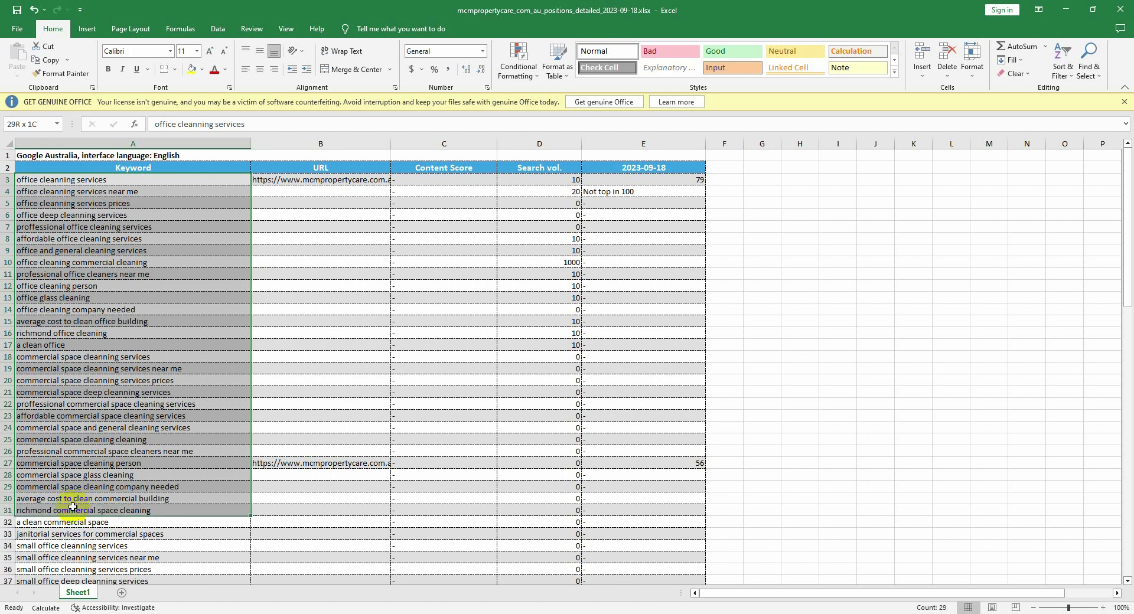
pyautogui.hotkey('ctrl', 'c')
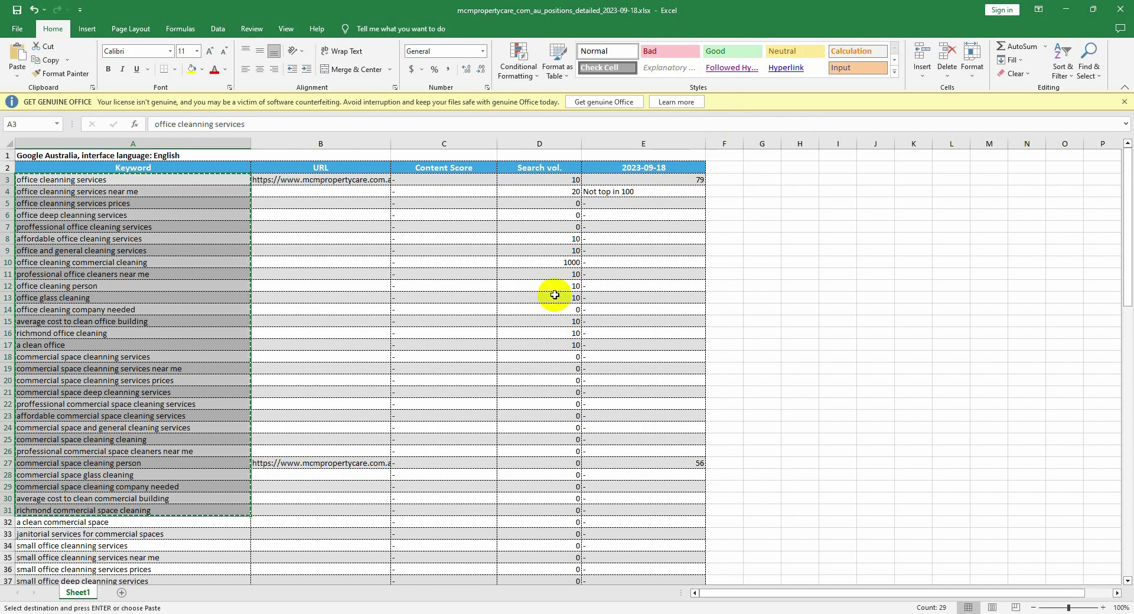
pyautogui.scroll(-1, 228, 352)
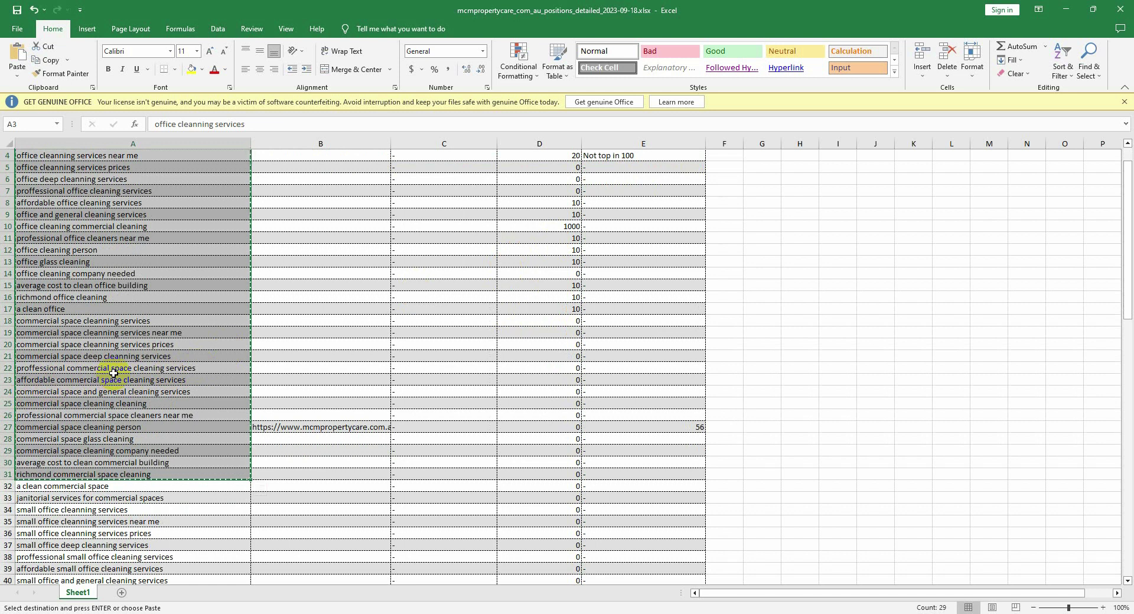
pyautogui.scroll(1, 218, 362)
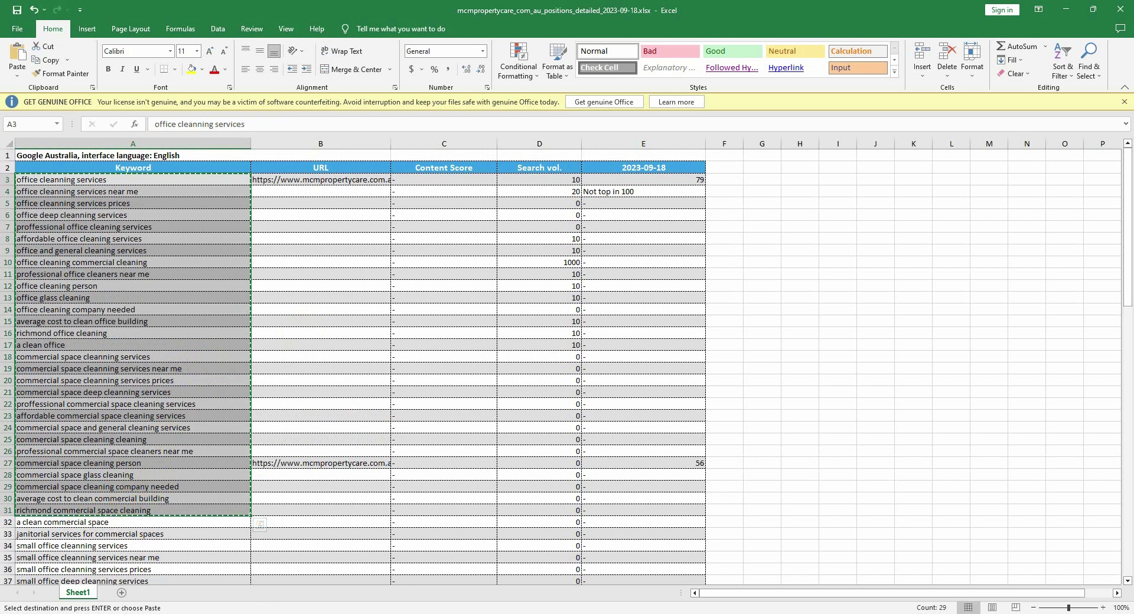
# Step: Paste the keywords into Sydneysparkling's Keywords column from A2 and autofit column A
pyautogui.moveTo(289, 612)
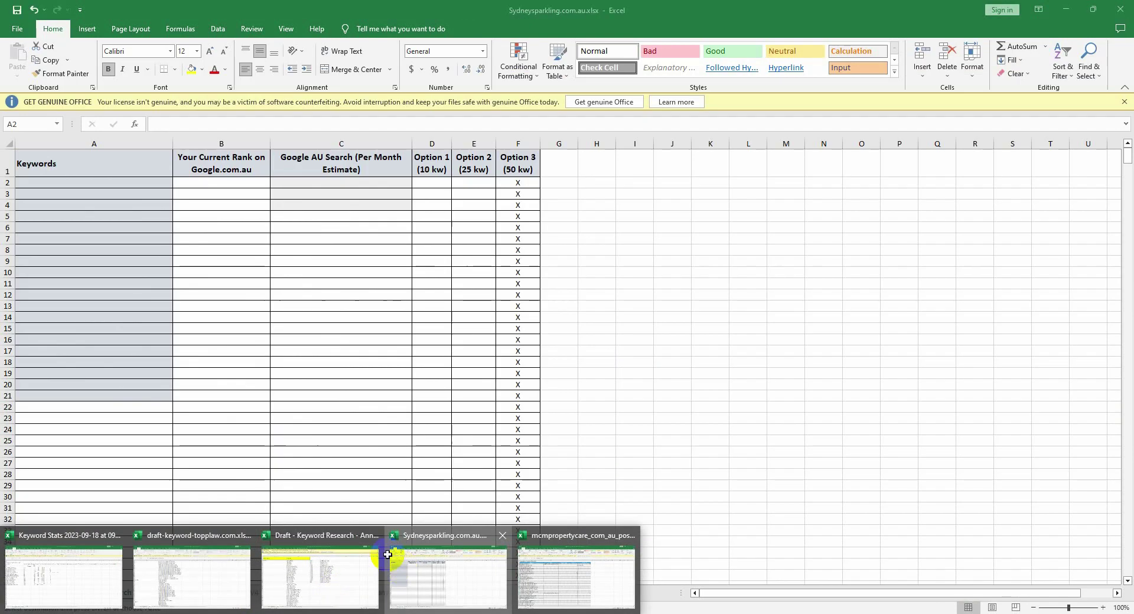
pyautogui.click(387, 555)
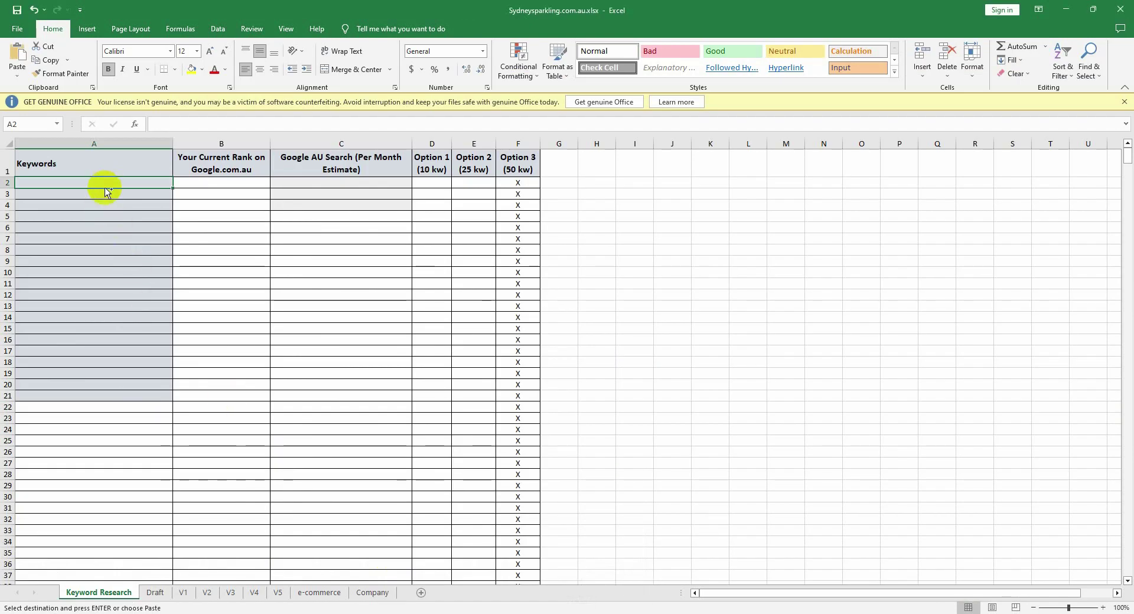
pyautogui.hotkey('ctrl', 'v')
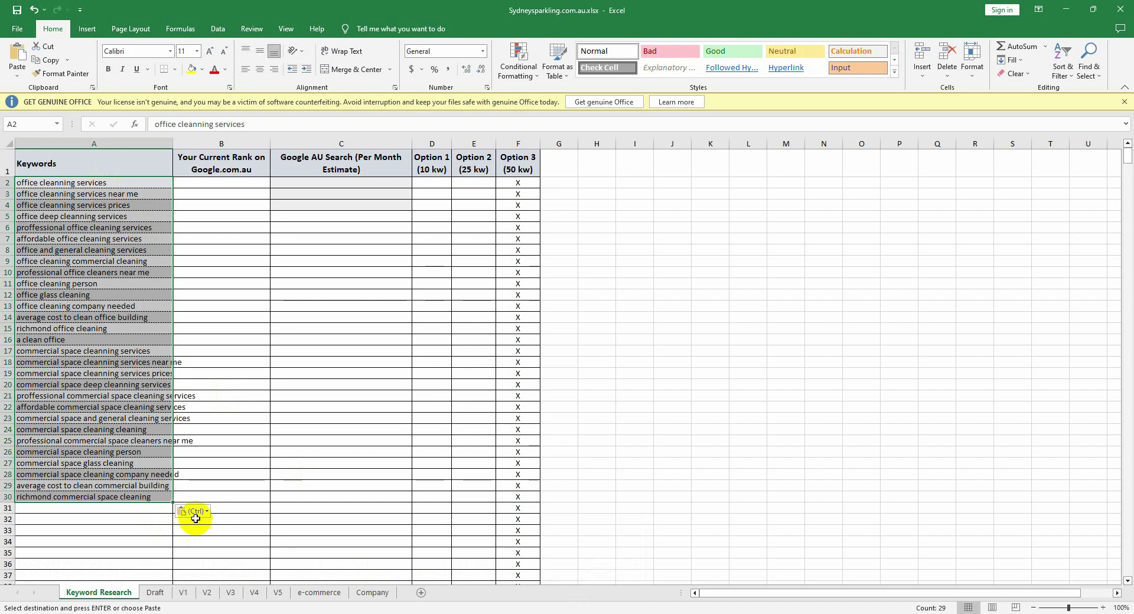
pyautogui.click(196, 518)
pyautogui.click(195, 511)
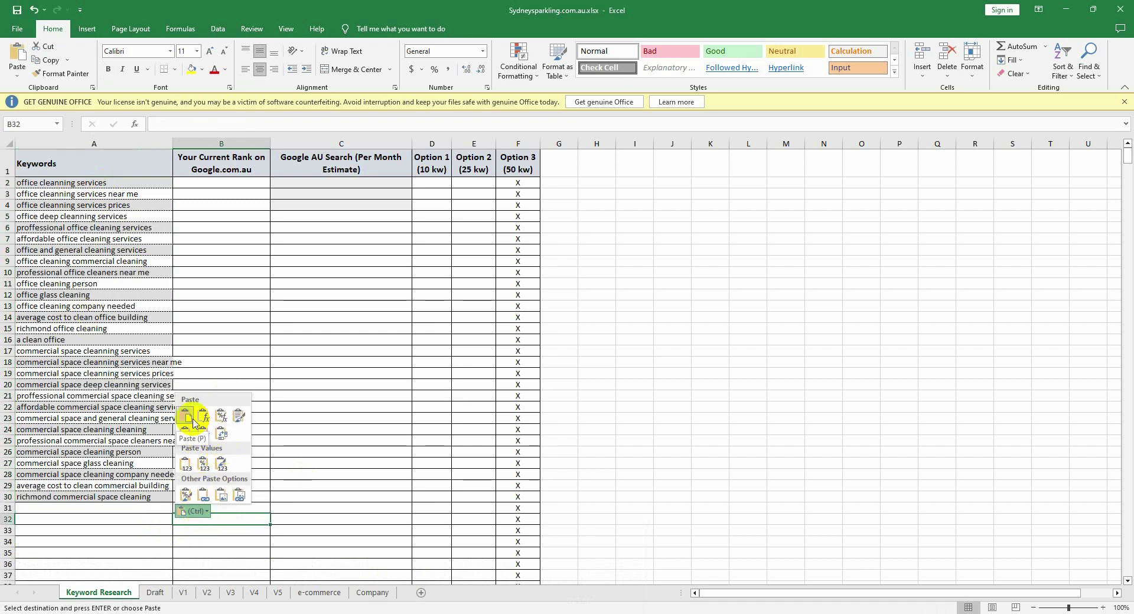
pyautogui.press('Escape')
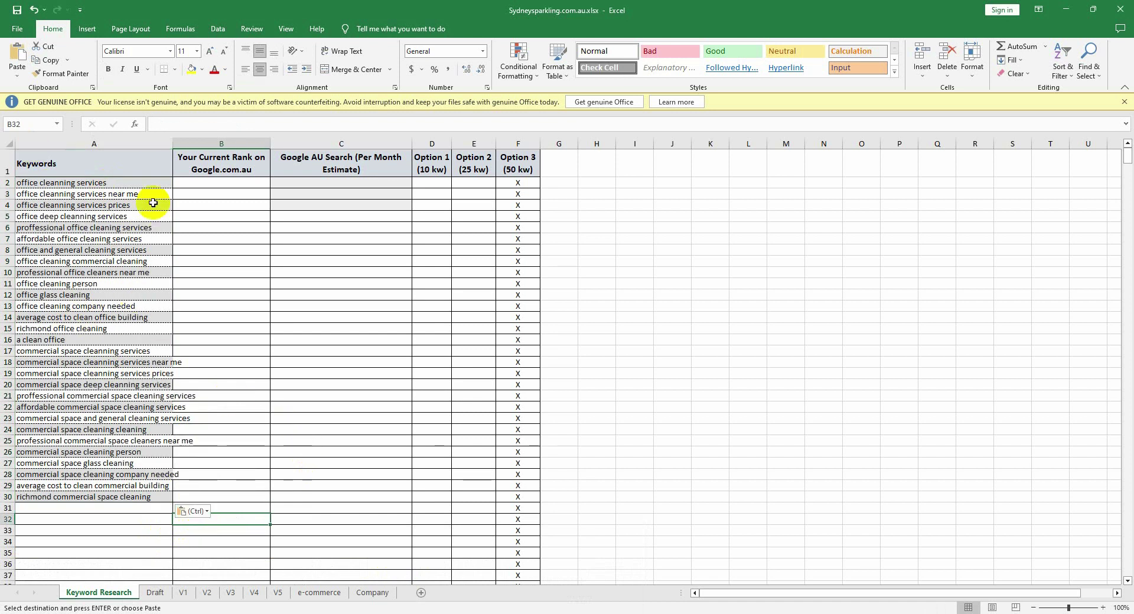
pyautogui.doubleClick(174, 146)
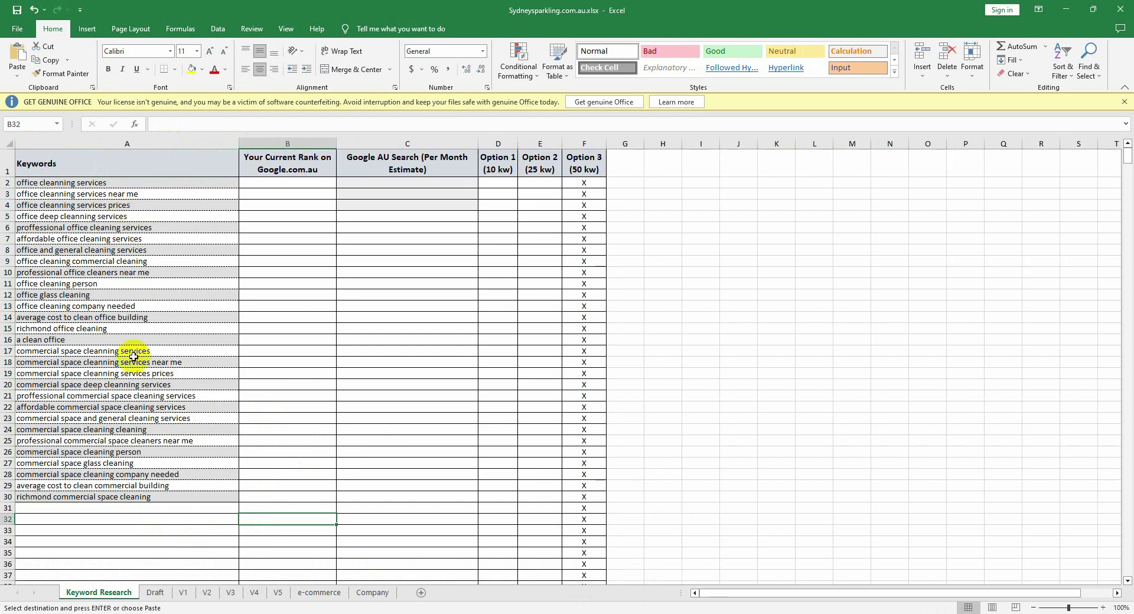
# Step: Enter rank 79 in B2, 56 in B3 and 'Not top in 100' in B6
pyautogui.click(286, 180)
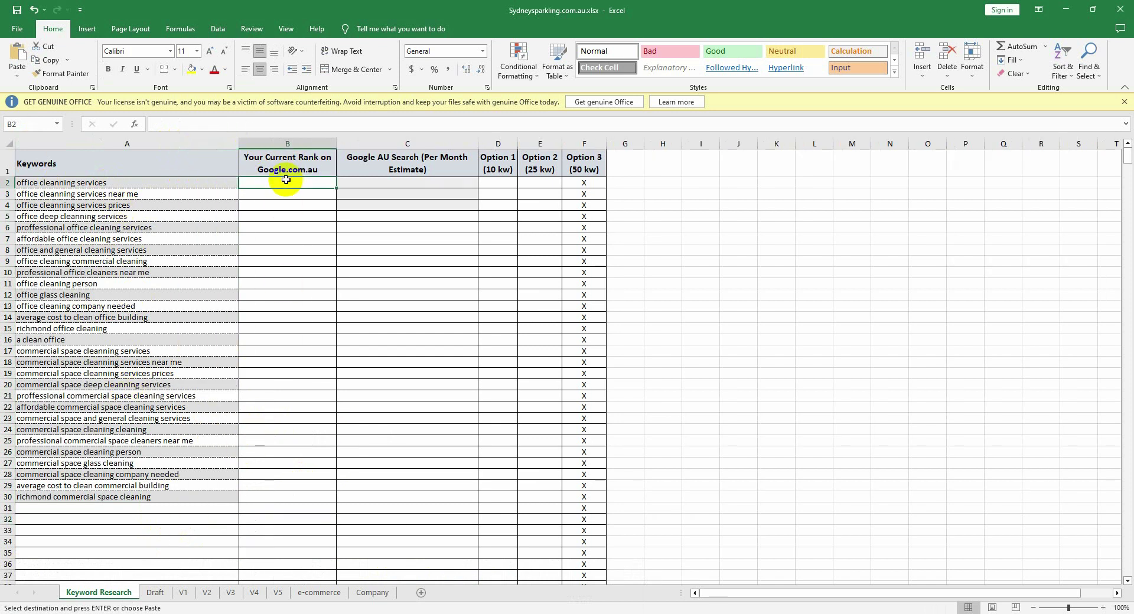
pyautogui.write('79')
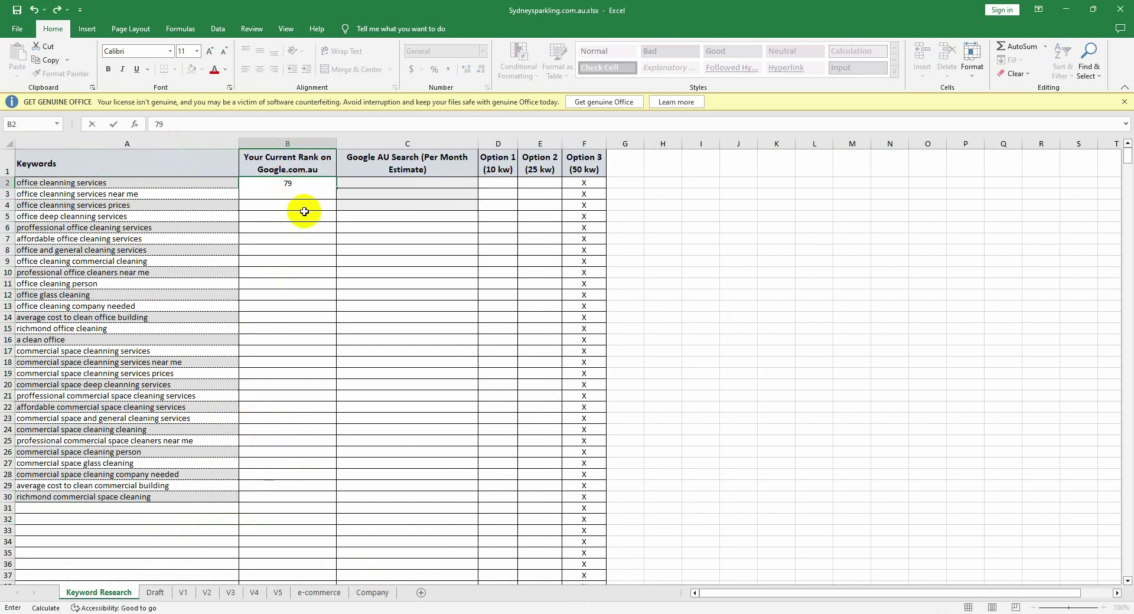
pyautogui.click(290, 195)
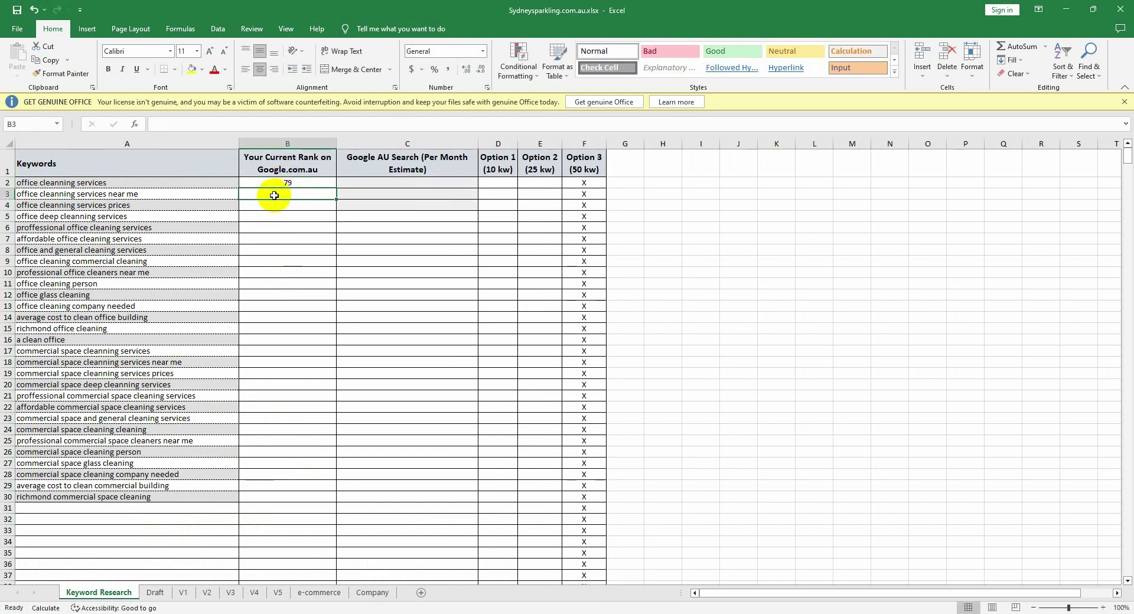
pyautogui.write('56')
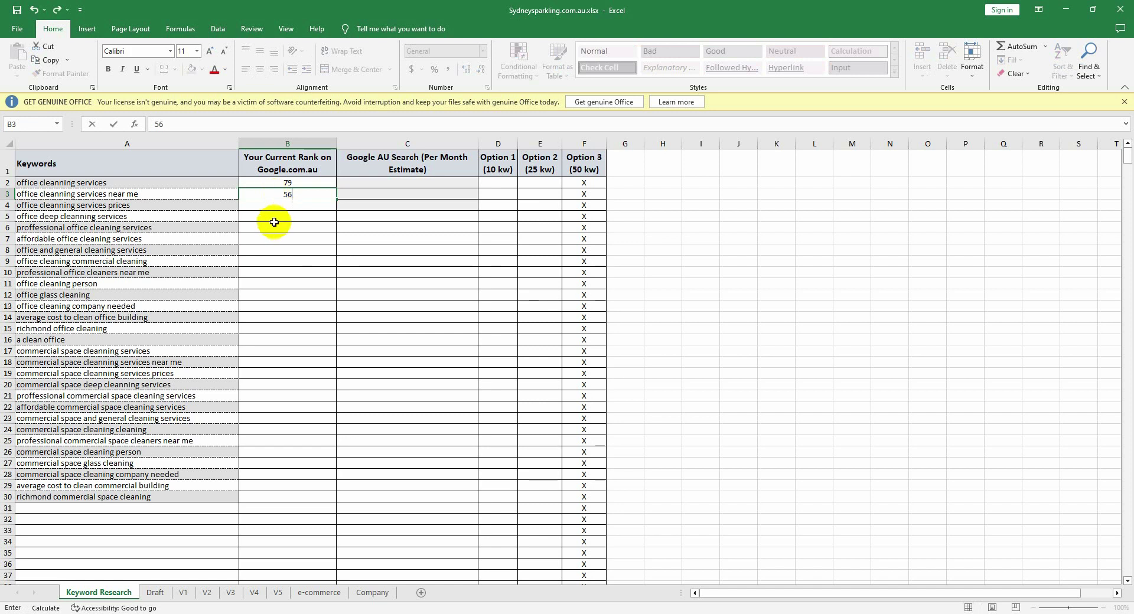
pyautogui.click(287, 227)
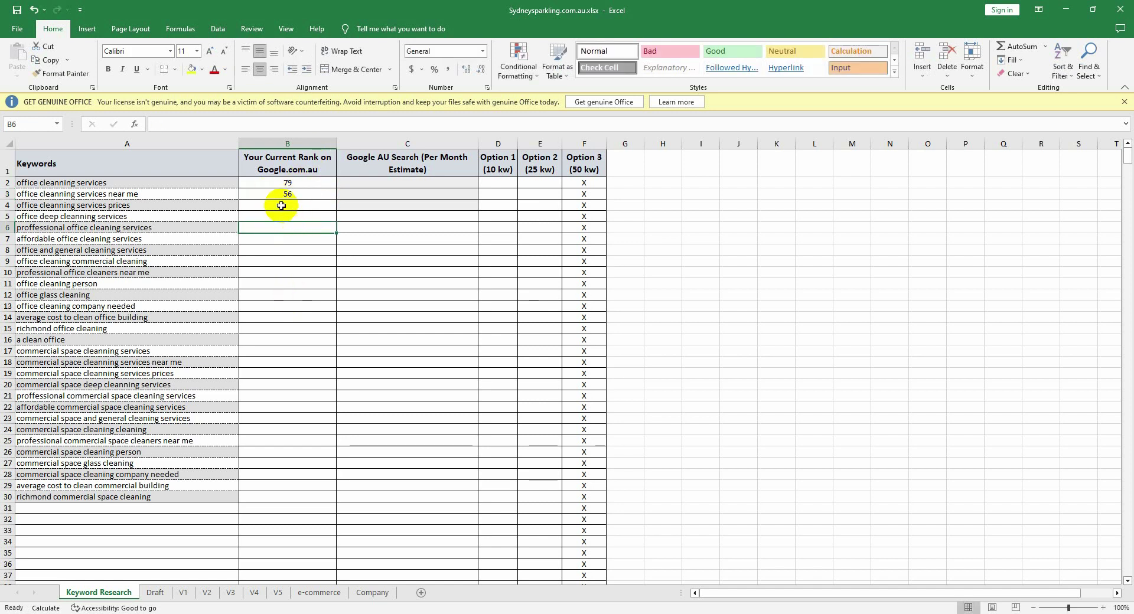
pyautogui.press('BackSpace')
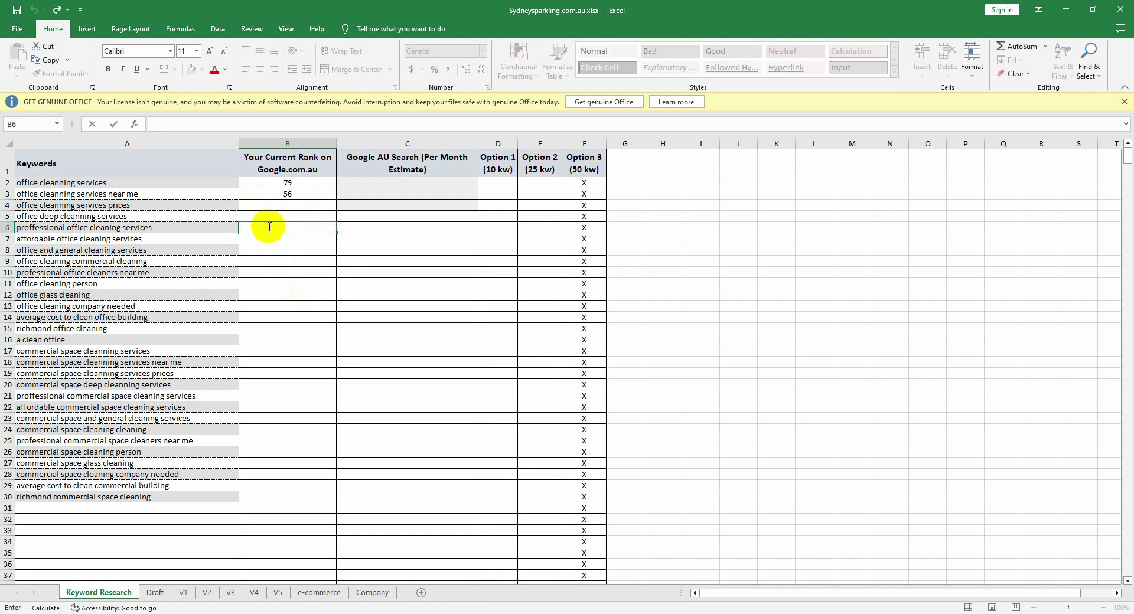
pyautogui.write('Not top in 100')
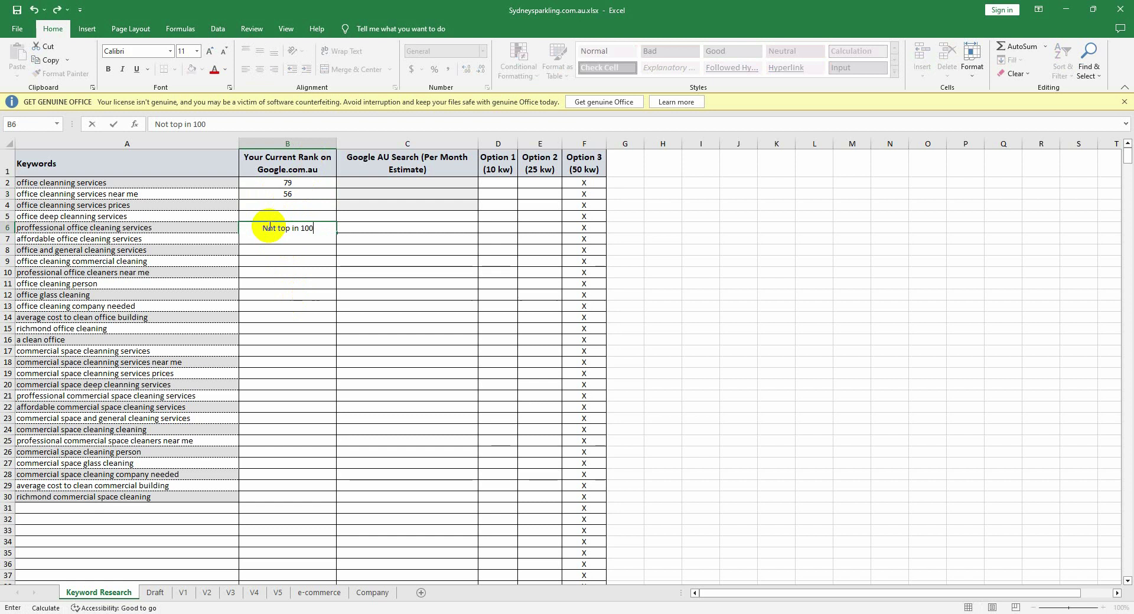
pyautogui.click(385, 230)
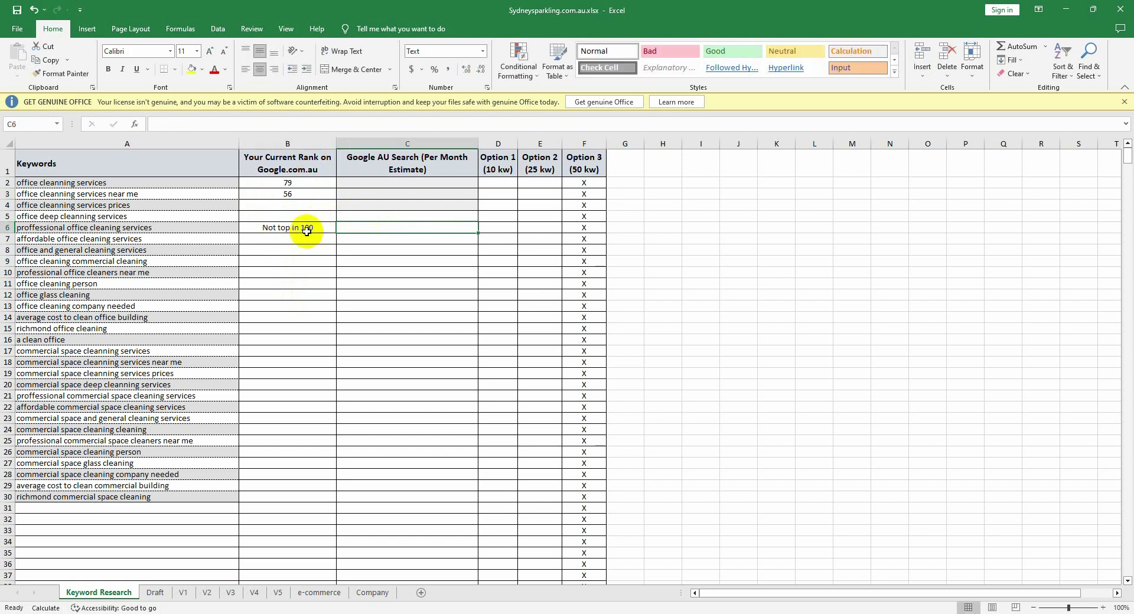
# Step: Enter search volume 10 in C2 for office cleanning services, then bring Notepad forward
pyautogui.click(415, 184)
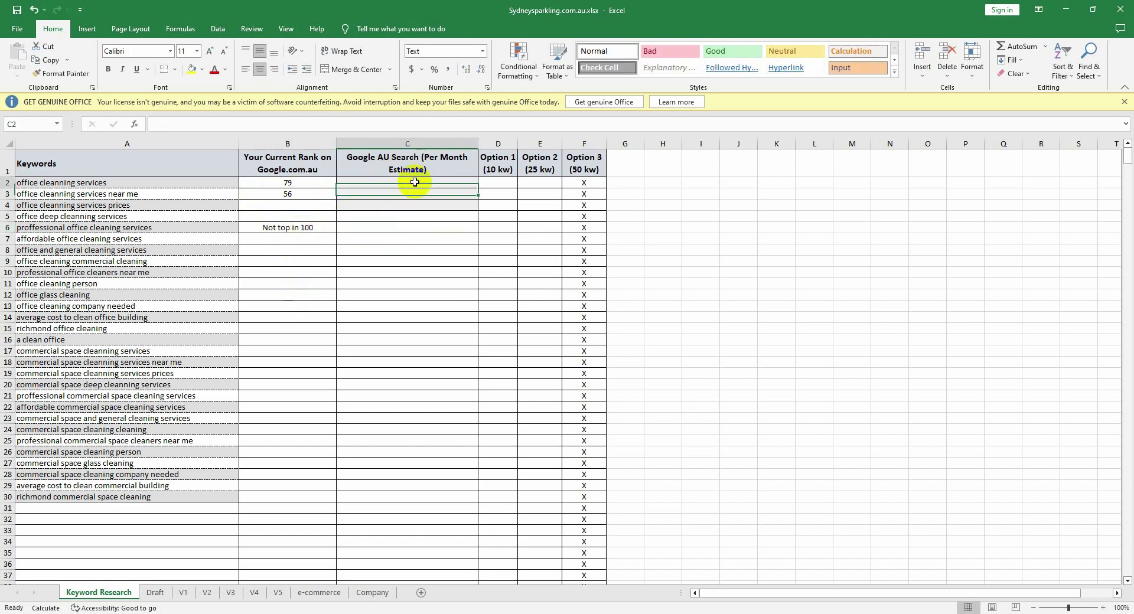
pyautogui.write('10')
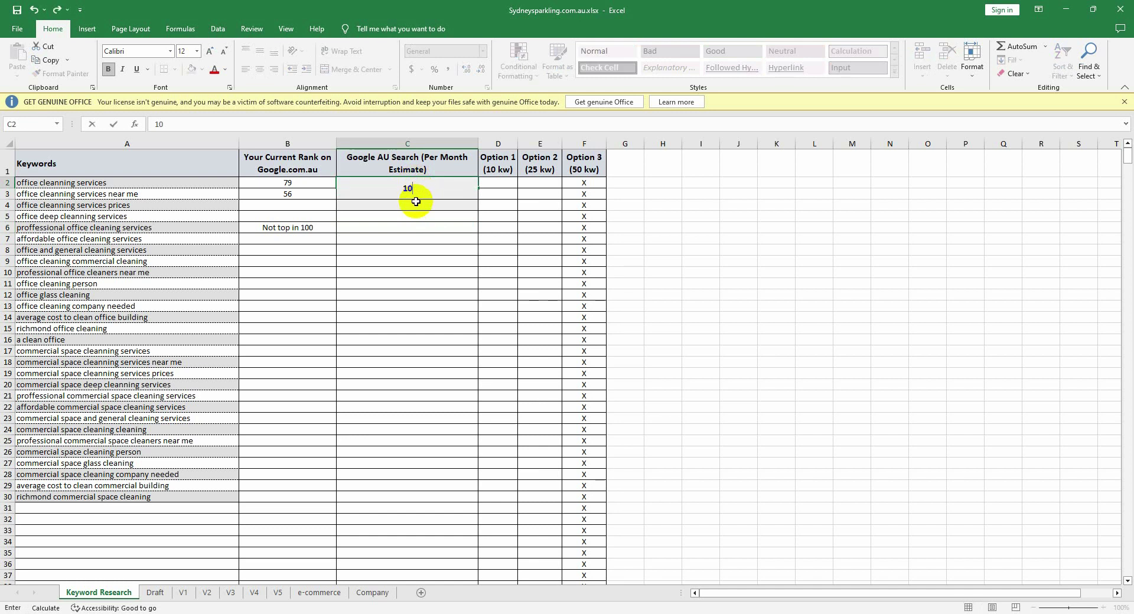
pyautogui.click(414, 203)
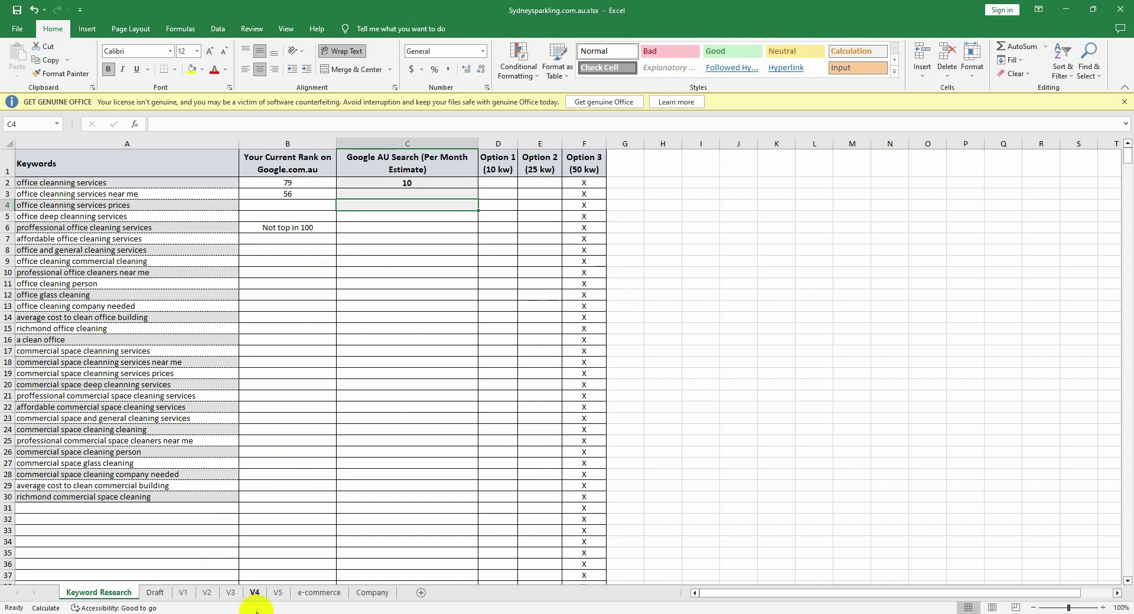
pyautogui.click(303, 612)
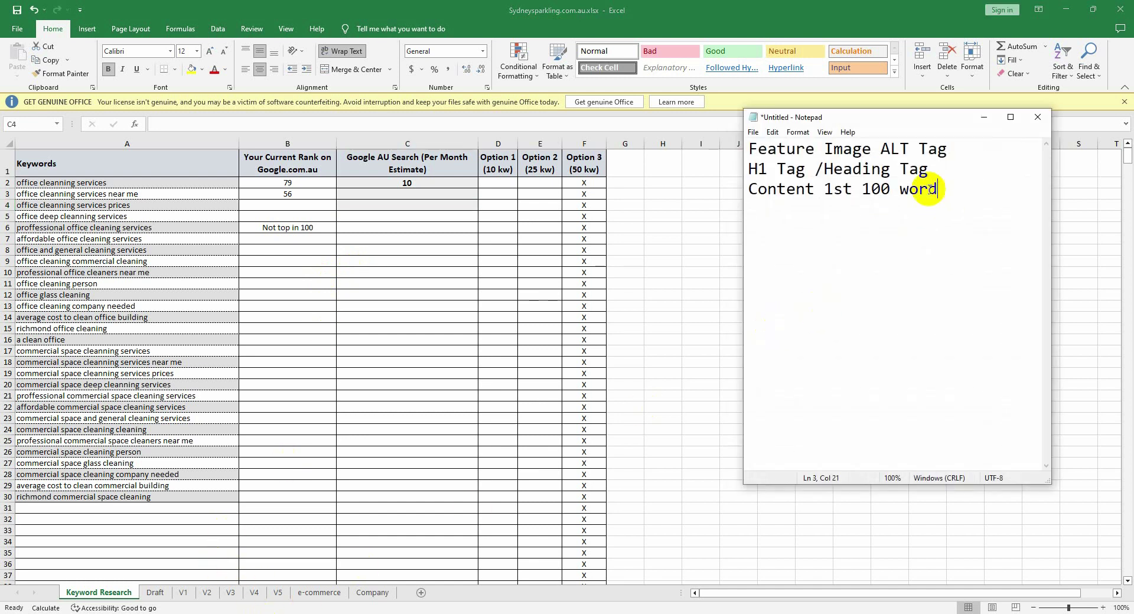
# Step: Replace the note's text with '1.Ranking - After 1 SERP'
pyautogui.moveTo(945, 189); pyautogui.dragTo(743, 127)
pyautogui.press('Delete')
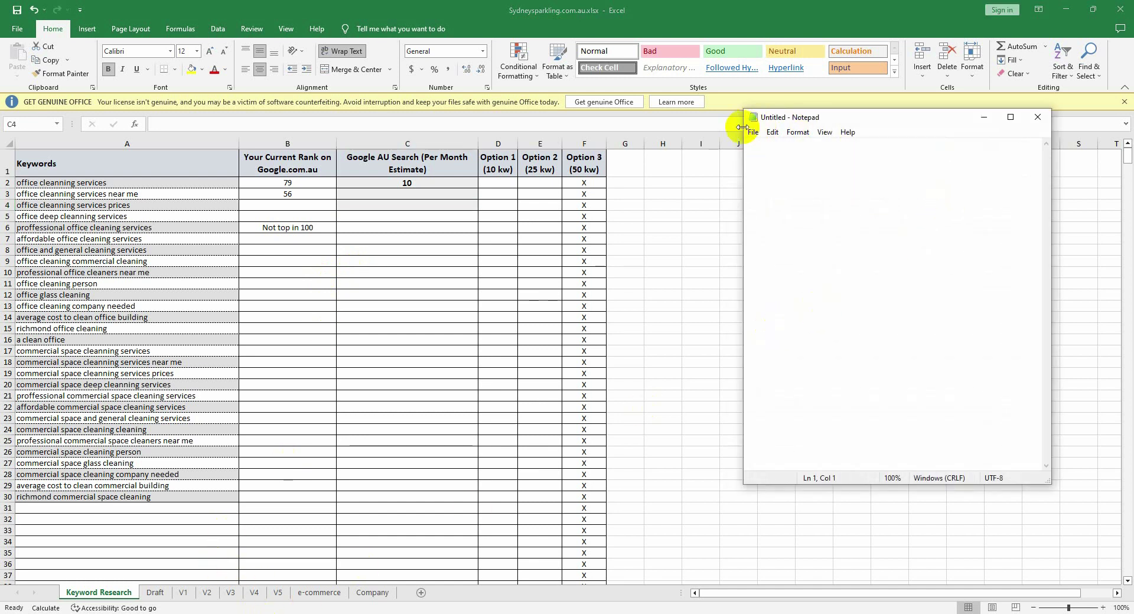
pyautogui.write('1.')
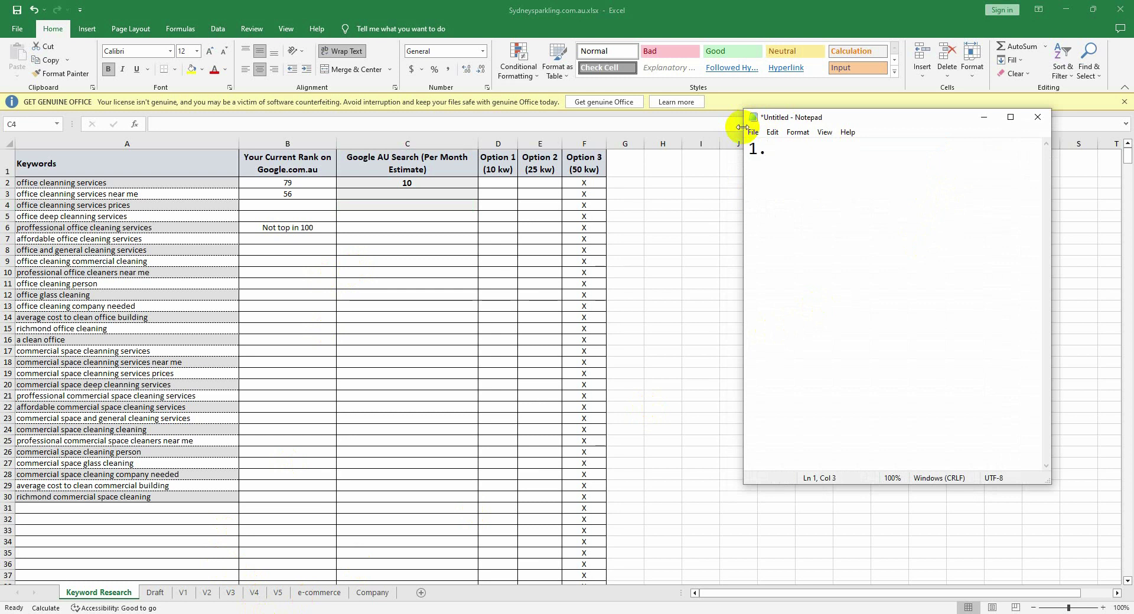
pyautogui.write('Rankinmg')
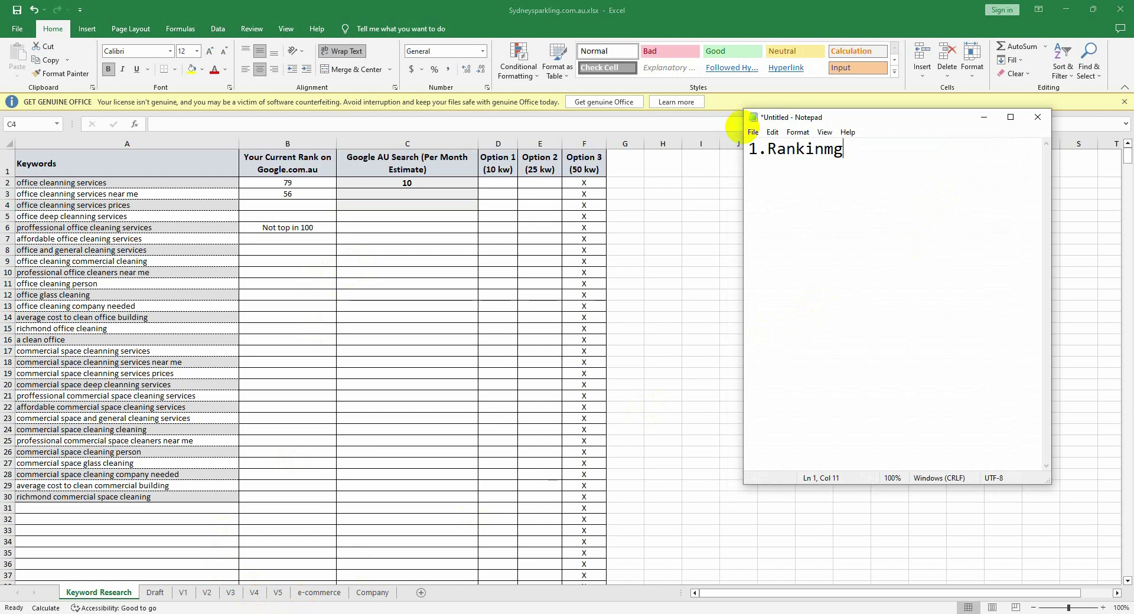
pyautogui.press('BackSpace')
pyautogui.press('BackSpace')
pyautogui.press('BackSpace')
pyautogui.write('ng -')
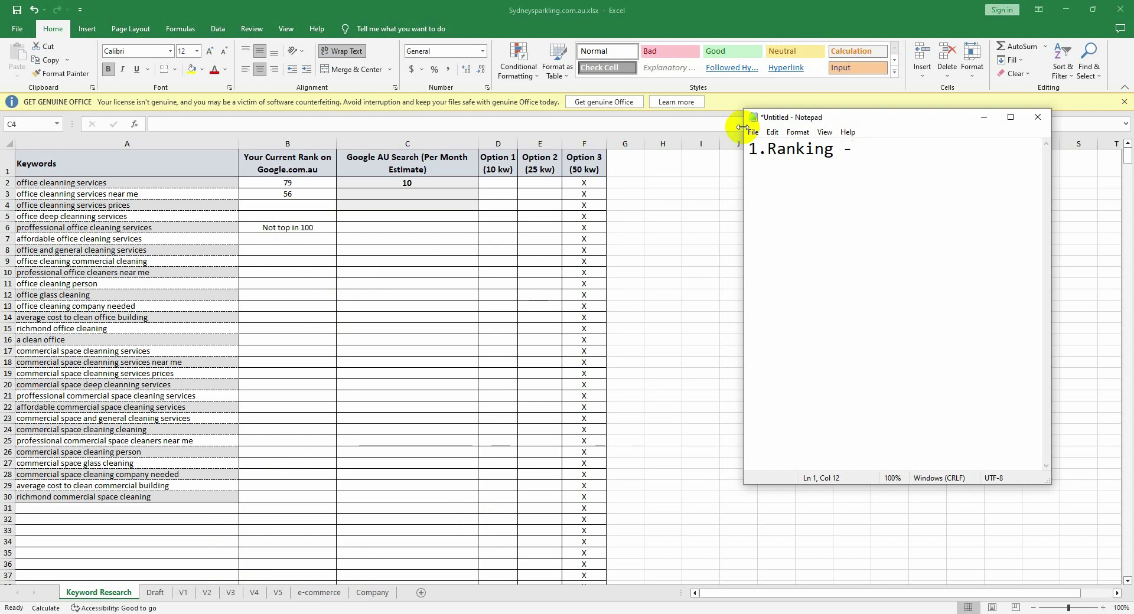
pyautogui.write(' After 10')
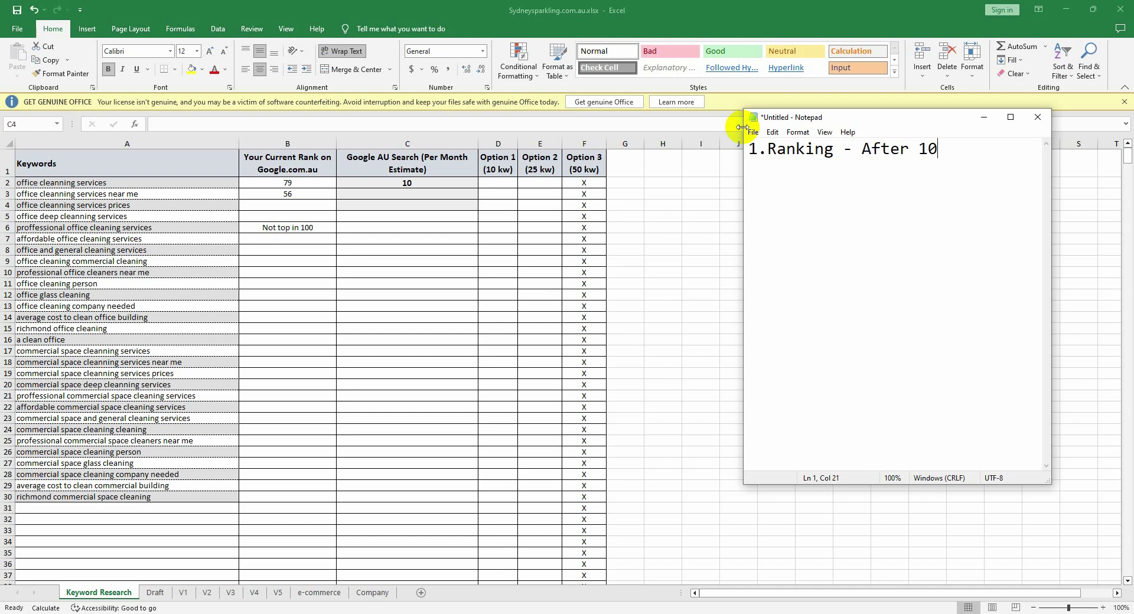
pyautogui.press('BackSpace')
pyautogui.press('BackSpace')
pyautogui.write('1 SERP')
# Step: Add the criteria '2.Search volume High' and '3. Long Tail KW' below it
pyautogui.press('Return')
pyautogui.write('2.')
pyautogui.write('Sea')
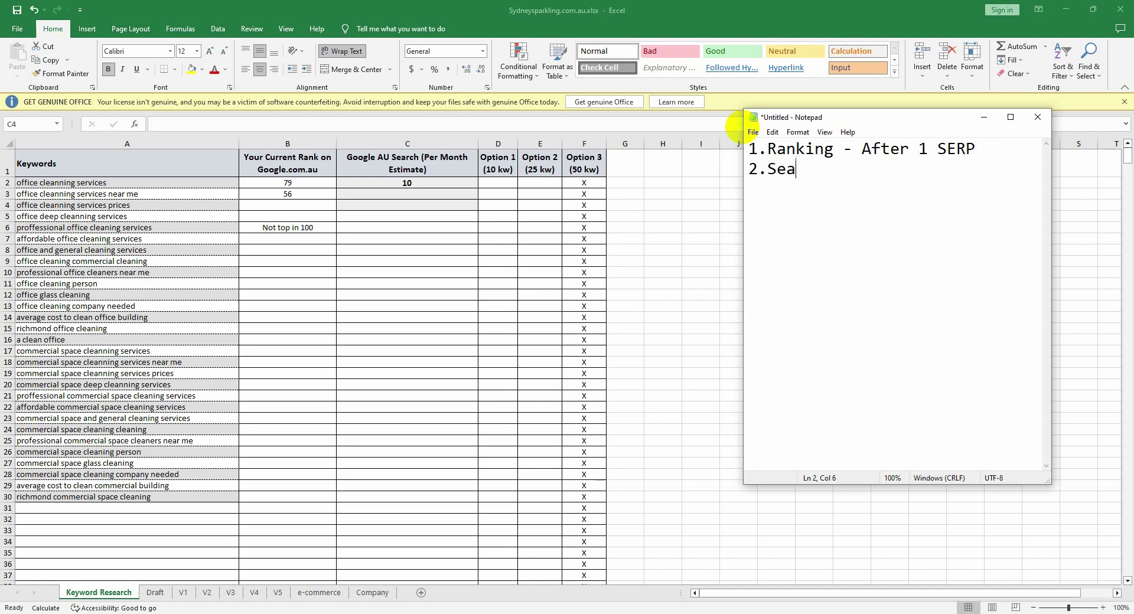
pyautogui.write('rch volume')
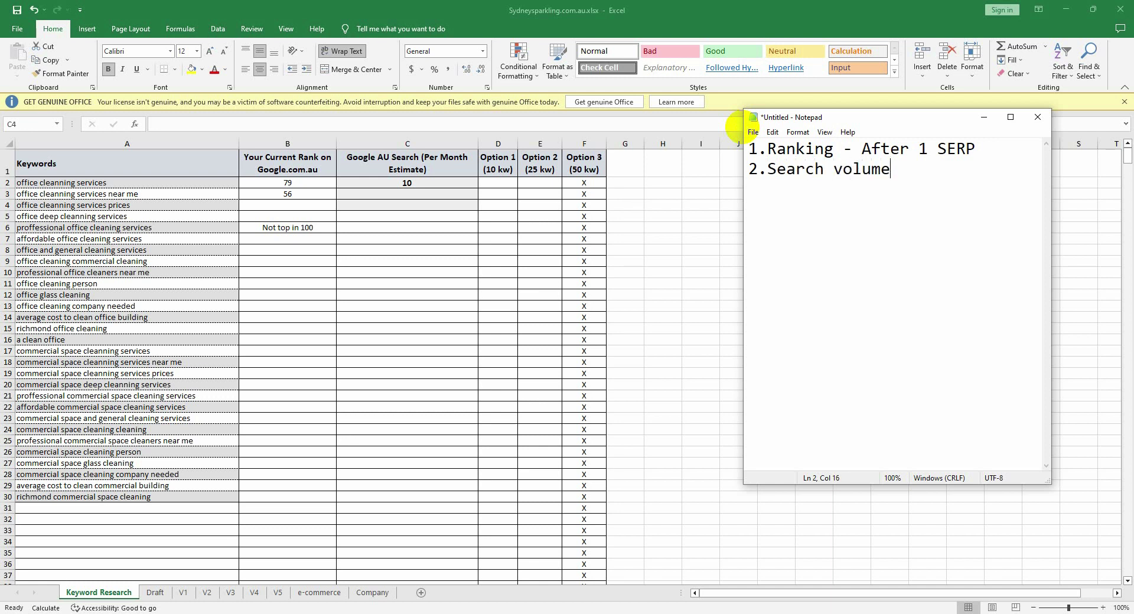
pyautogui.write(' High ')
pyautogui.write('3. Lo')
pyautogui.write('ng ')
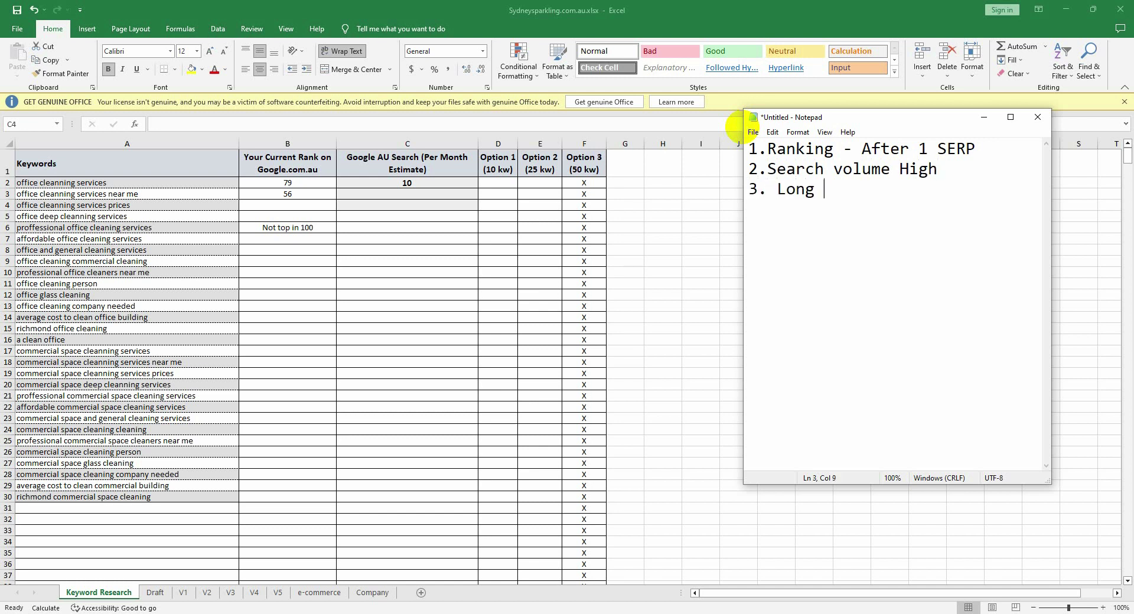
pyautogui.write('Tail KW')
pyautogui.click(777, 191)
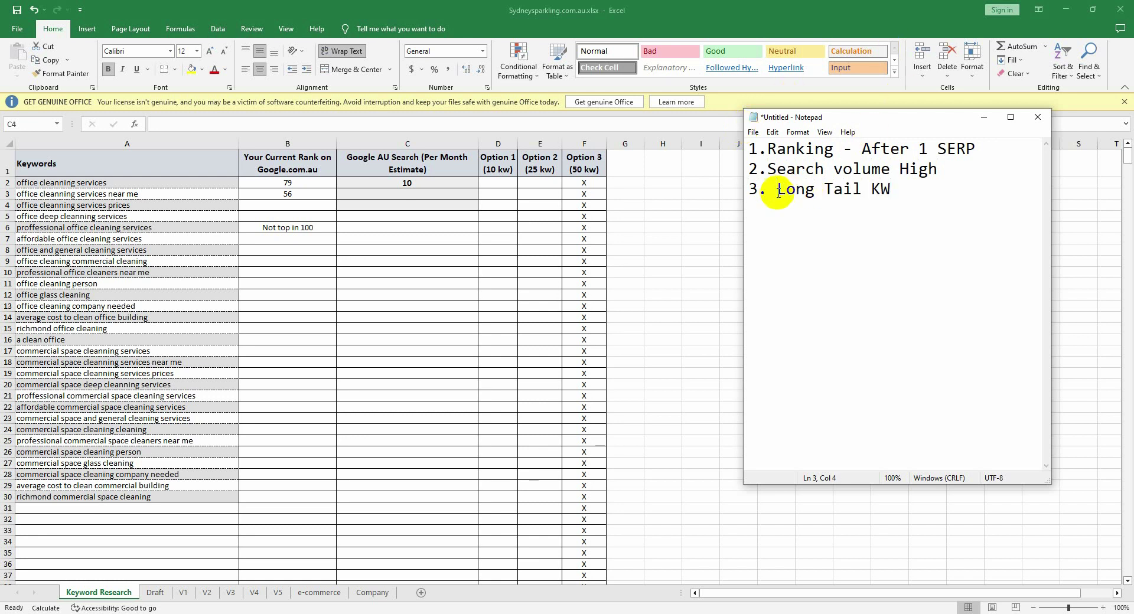
# Step: Delete the extra space so line 3 reads '3.Long Tail KW'
pyautogui.press('BackSpace')
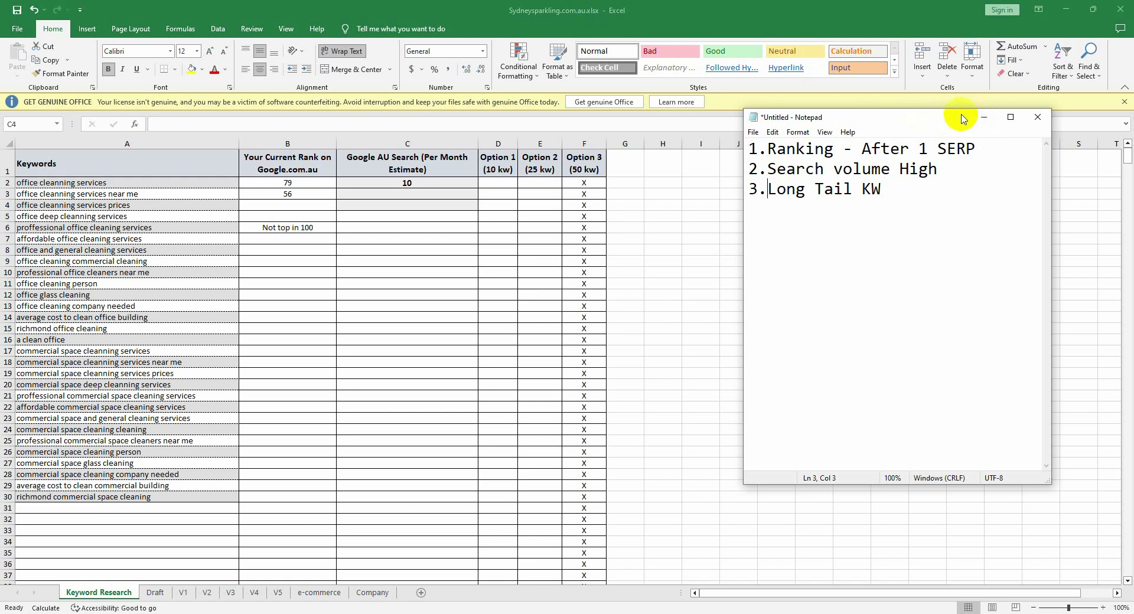
# Step: Minimize Notepad and widen the Option columns to about 21.43 so each header fits on one line
pyautogui.click(983, 116)
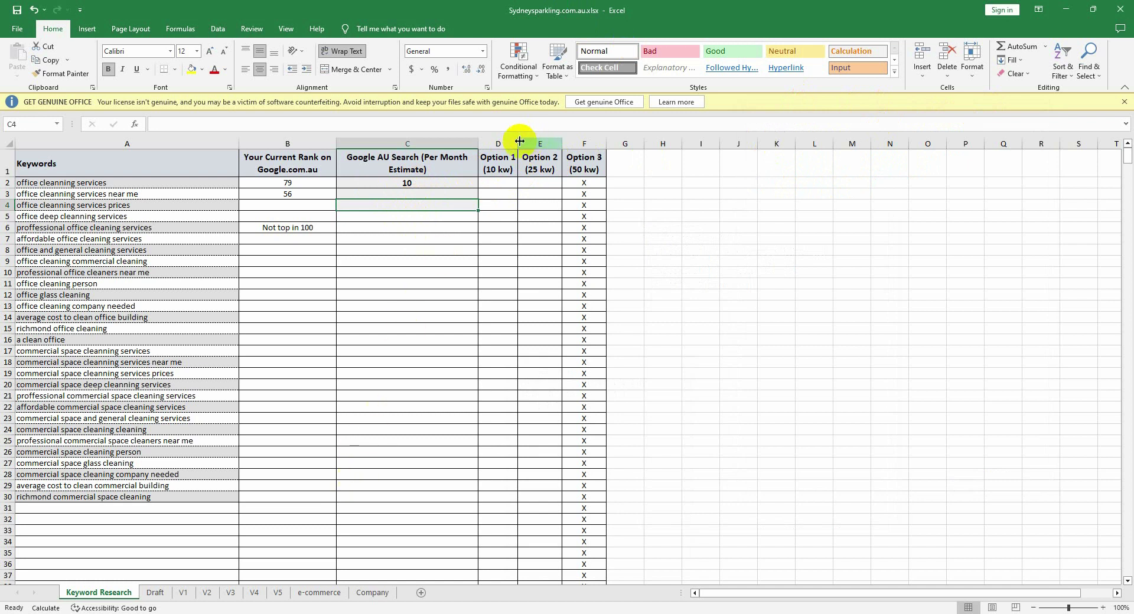
pyautogui.moveTo(518, 144); pyautogui.dragTo(738, 146)
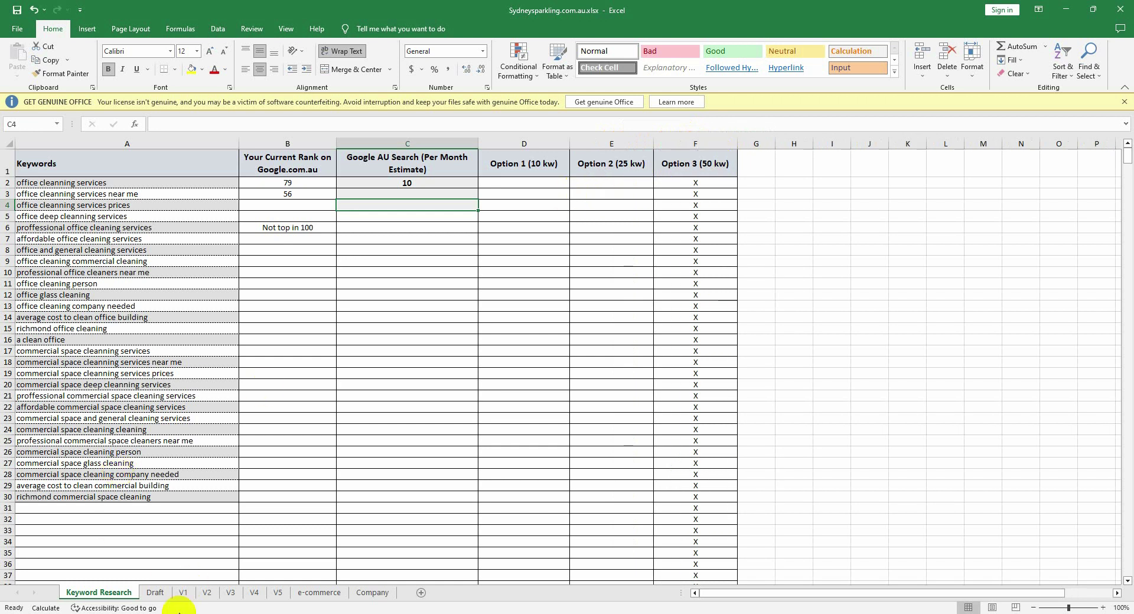
pyautogui.hotkey('alt', 'Tab')
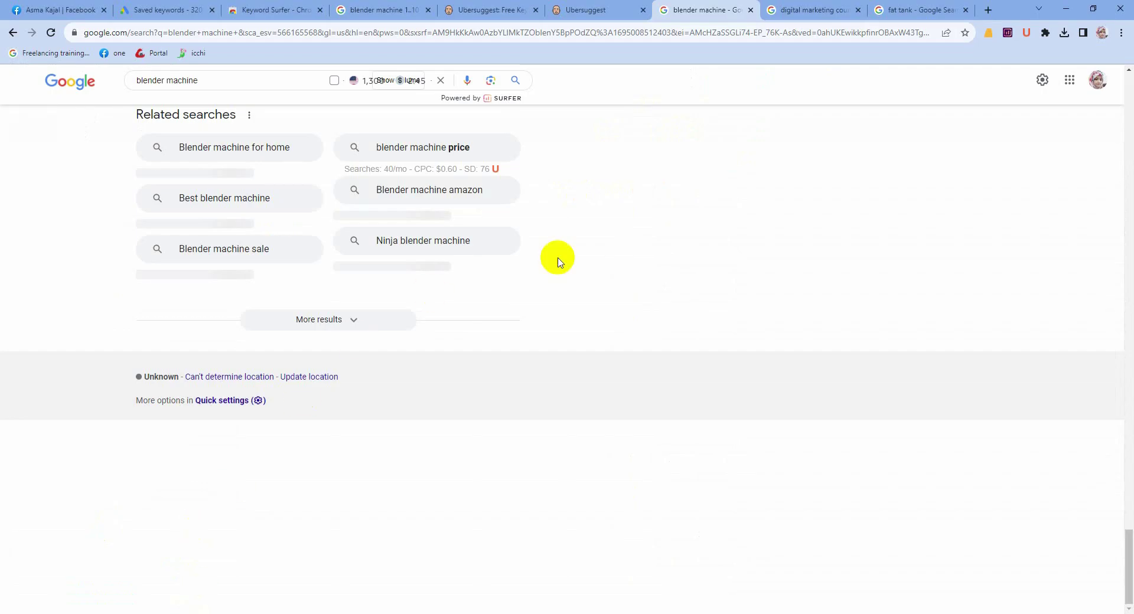
# Step: Go to fiverr.com in a new tab and dismiss the Google sign-in prompt
pyautogui.click(988, 10)
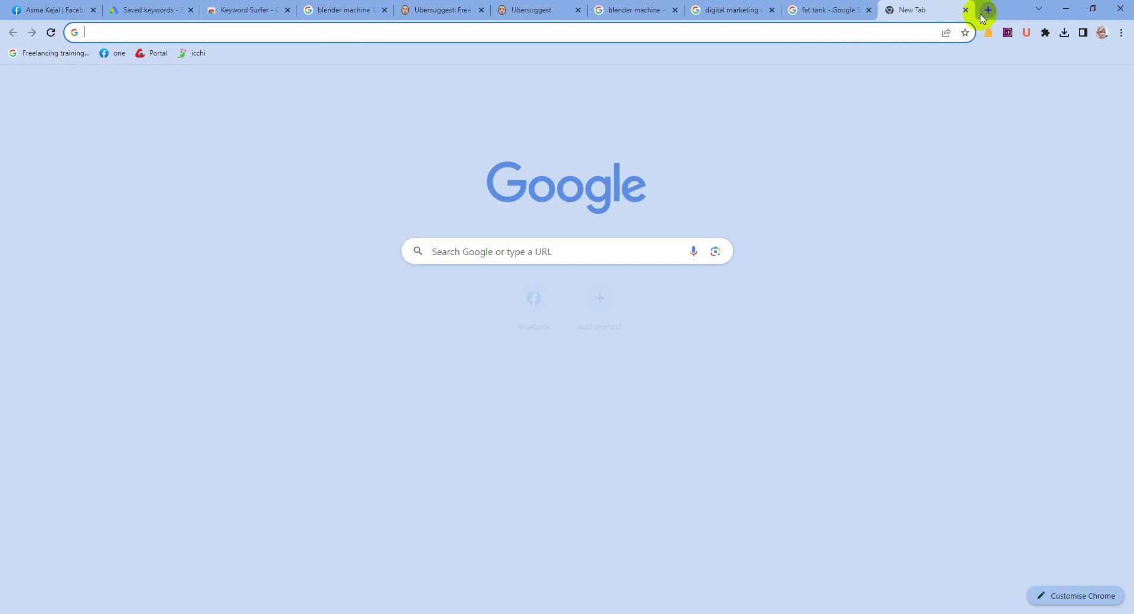
pyautogui.write('fiverr')
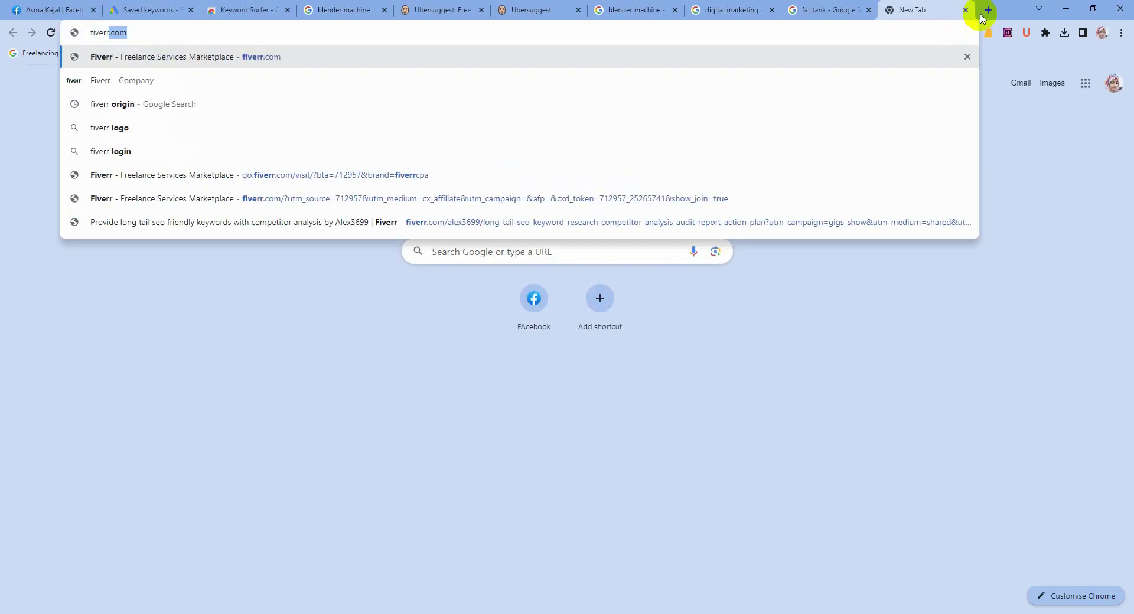
pyautogui.press('Return')
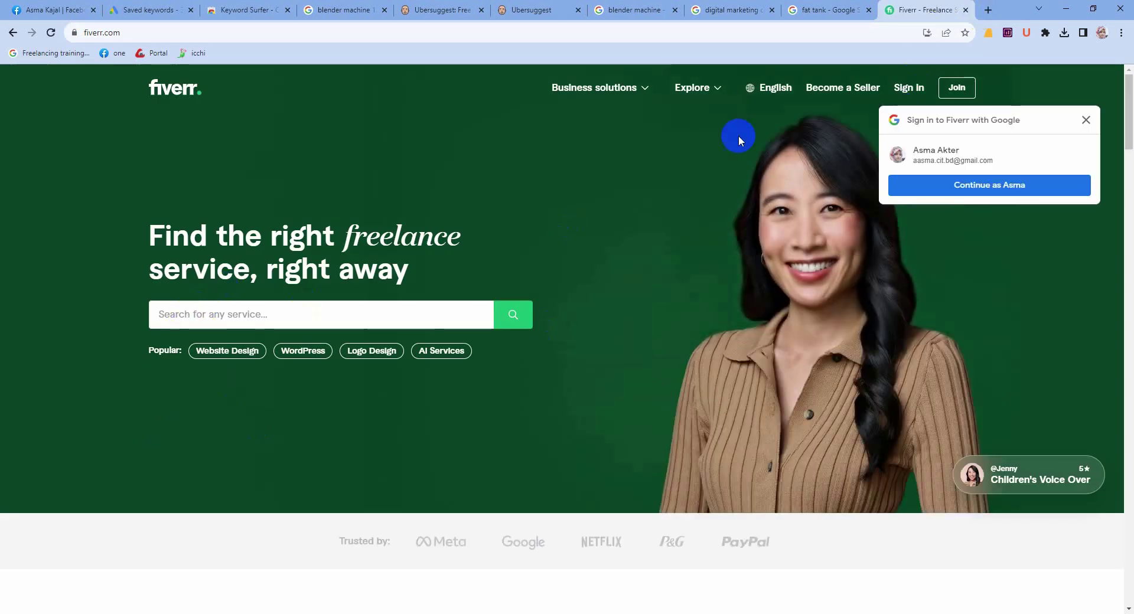
pyautogui.click(1086, 120)
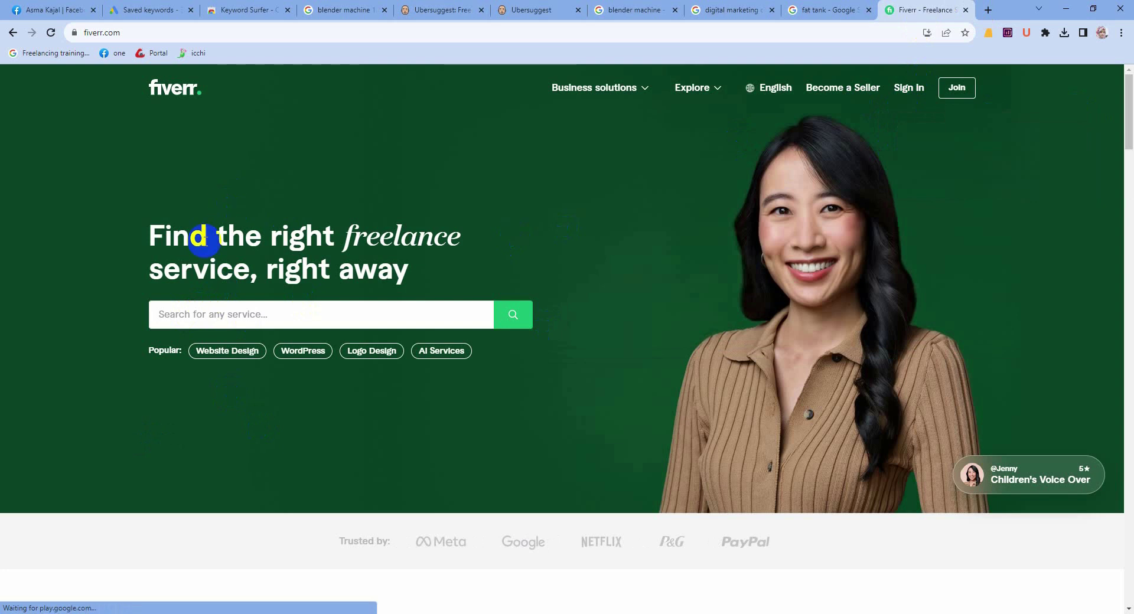
# Step: Search Fiverr for 'keyword research', close the sign-up popup and open the first SEO gig
pyautogui.click(173, 312)
pyautogui.write('k')
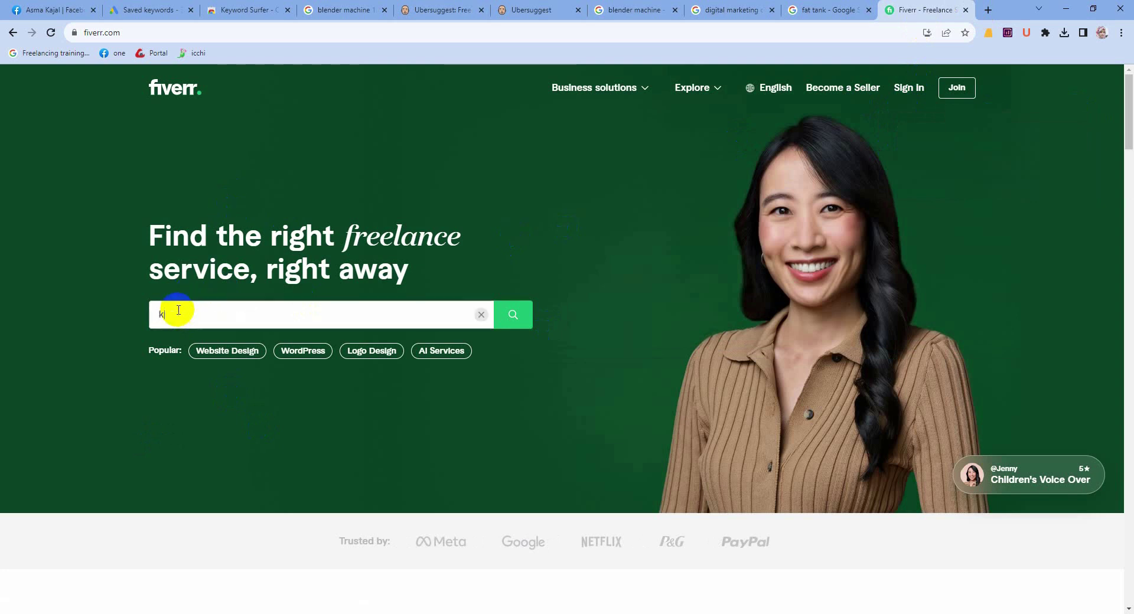
pyautogui.write('eyword')
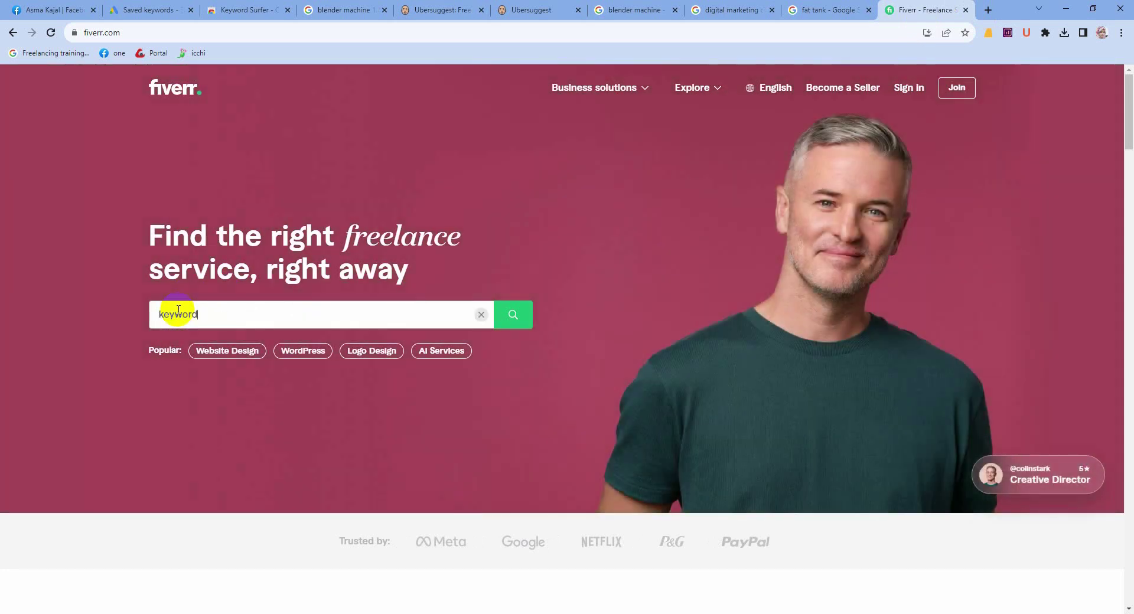
pyautogui.write(' res')
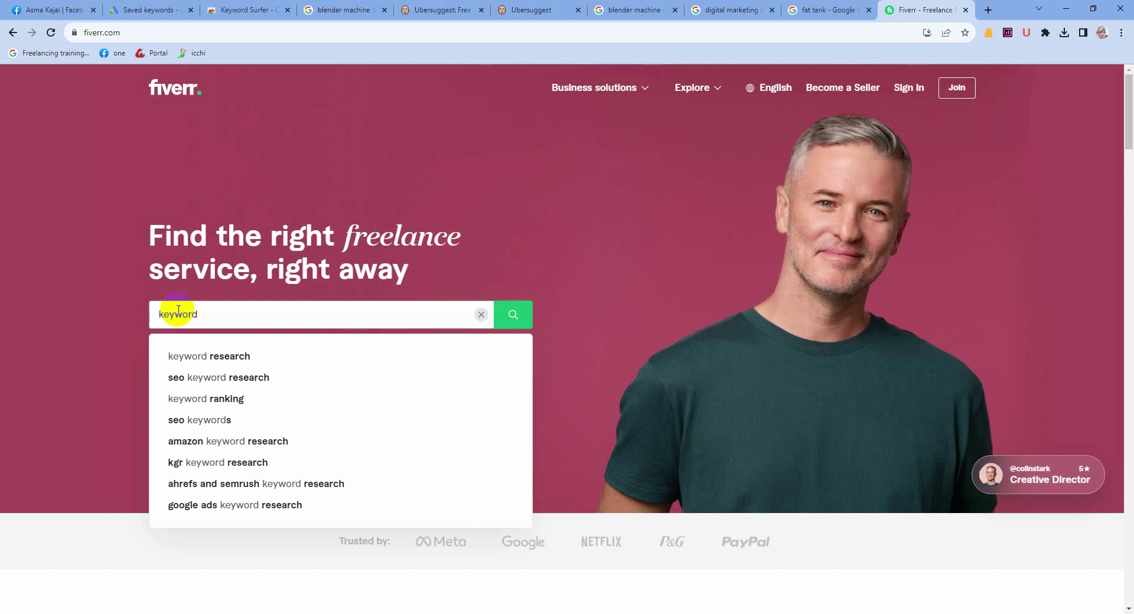
pyautogui.write('earch')
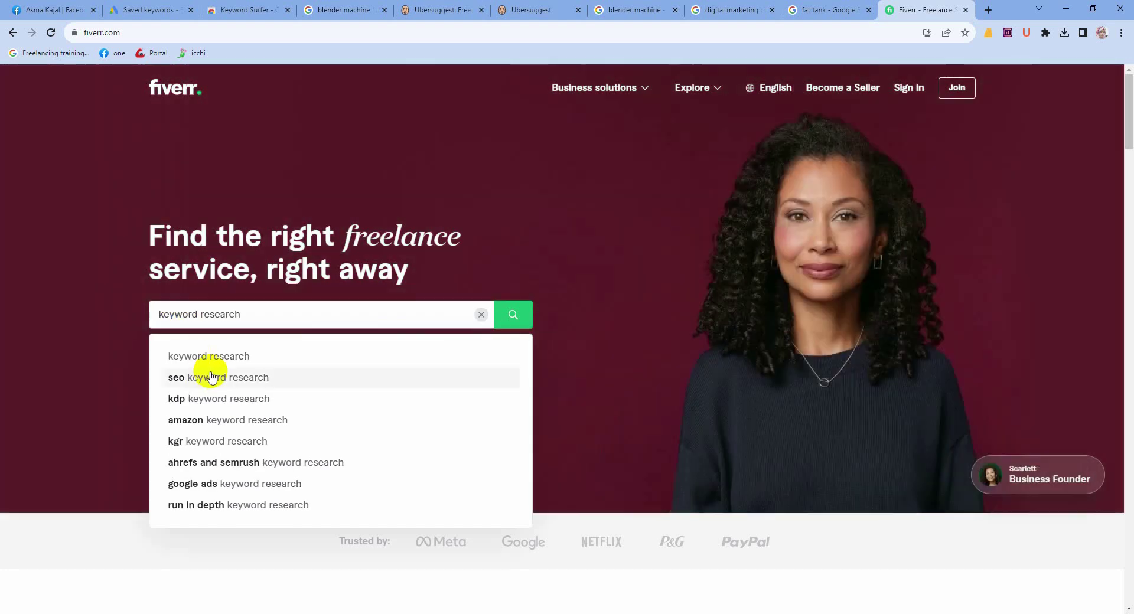
pyautogui.click(213, 377)
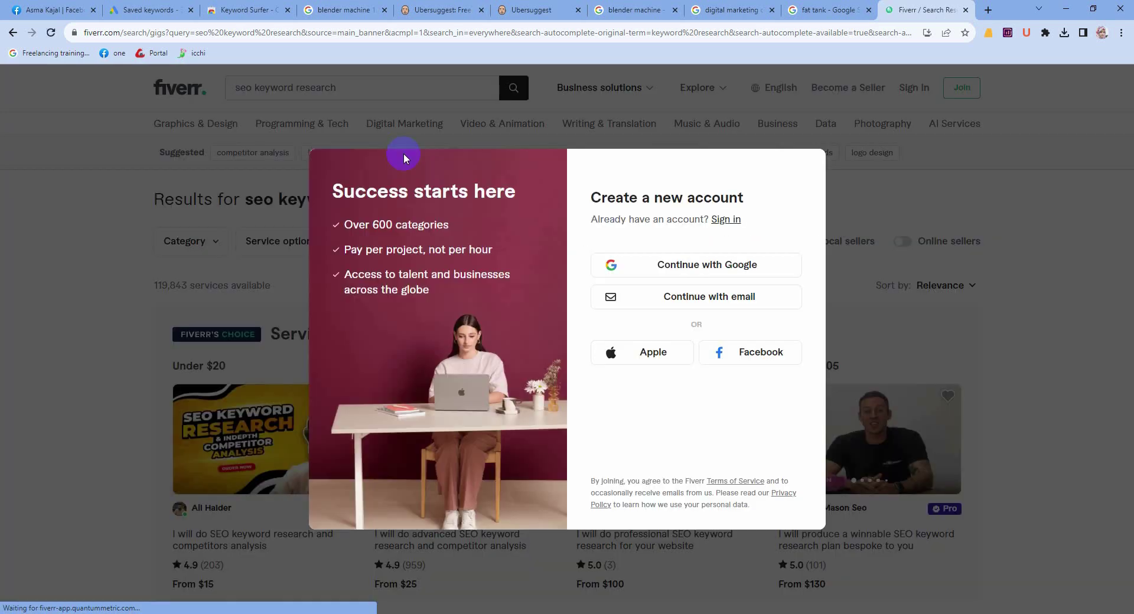
pyautogui.click(886, 210)
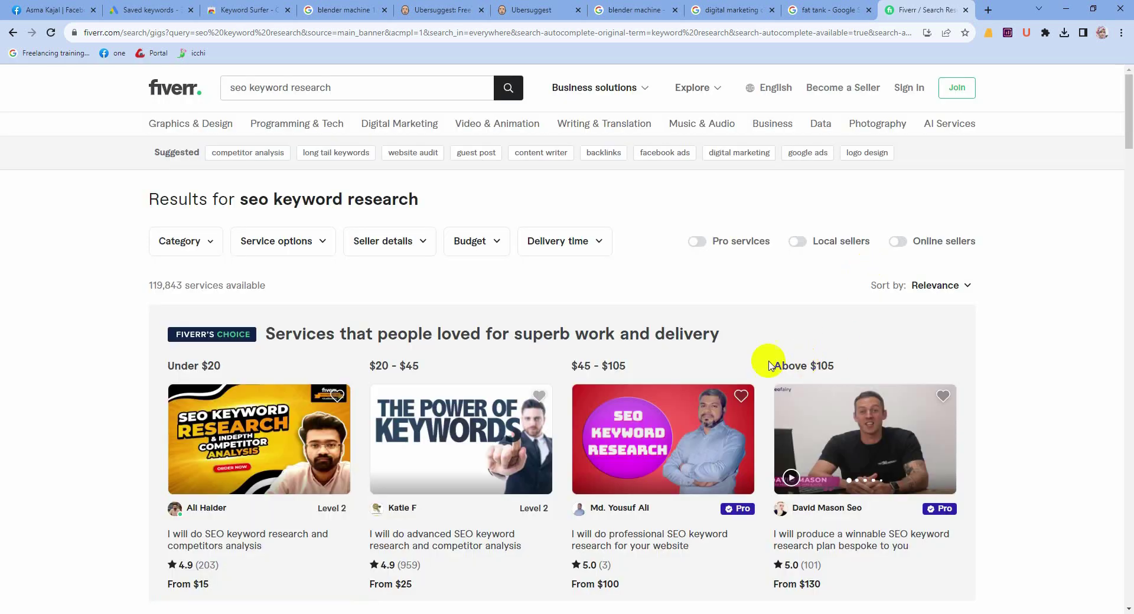
pyautogui.scroll(-3, 841, 339)
pyautogui.scroll(-2, 354, 431)
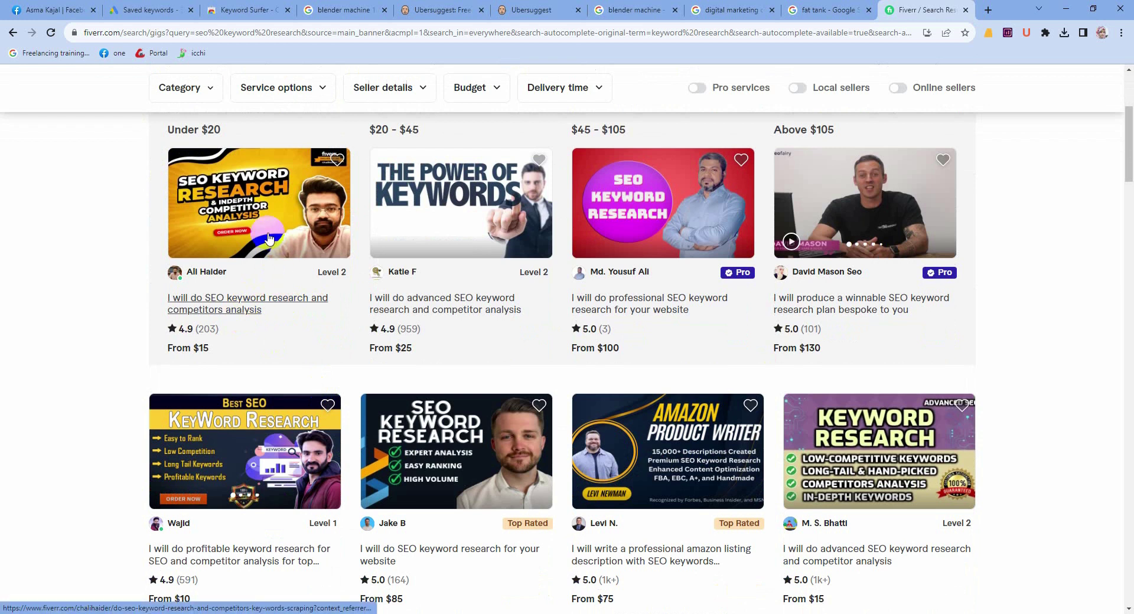
pyautogui.click(269, 260)
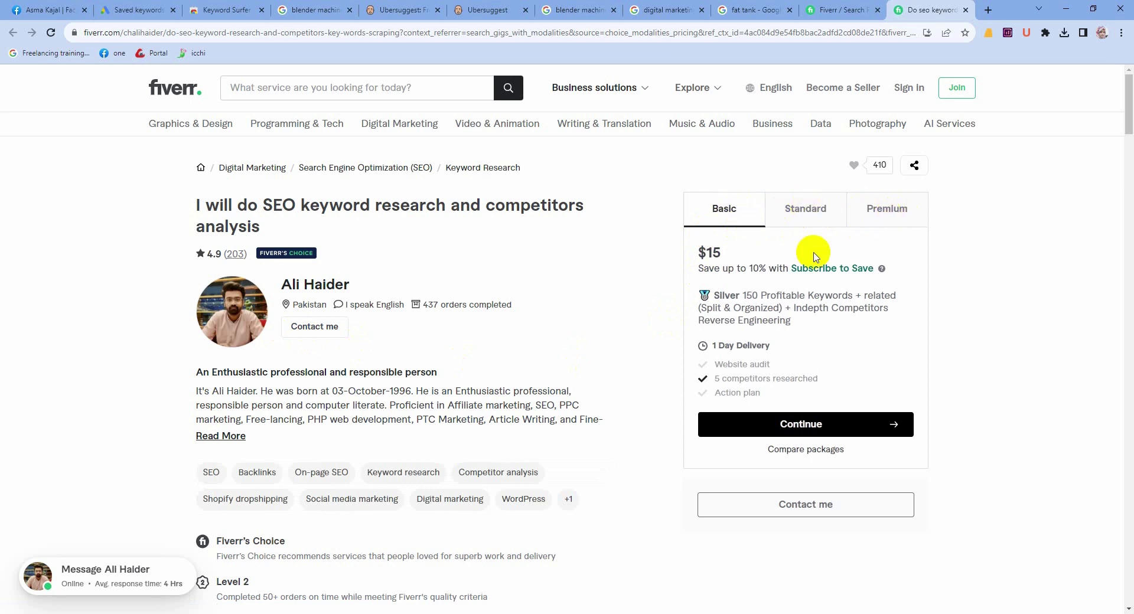
# Step: Compare the Basic ($15, 1 Day Delivery), Standard and Premium packages of the gig
pyautogui.moveTo(699, 250); pyautogui.dragTo(729, 260)
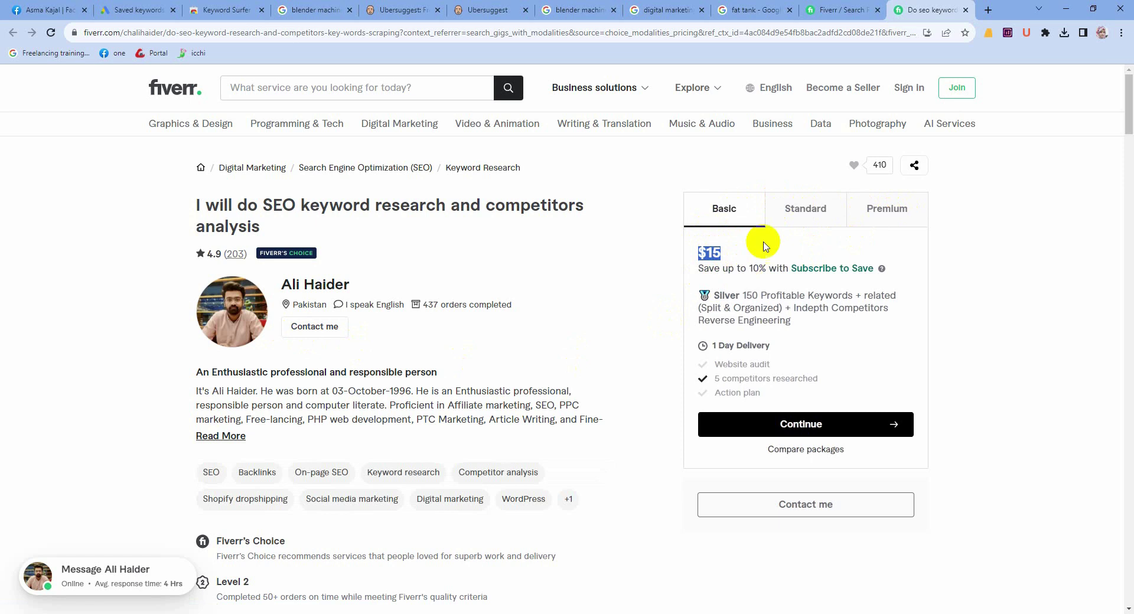
pyautogui.click(801, 211)
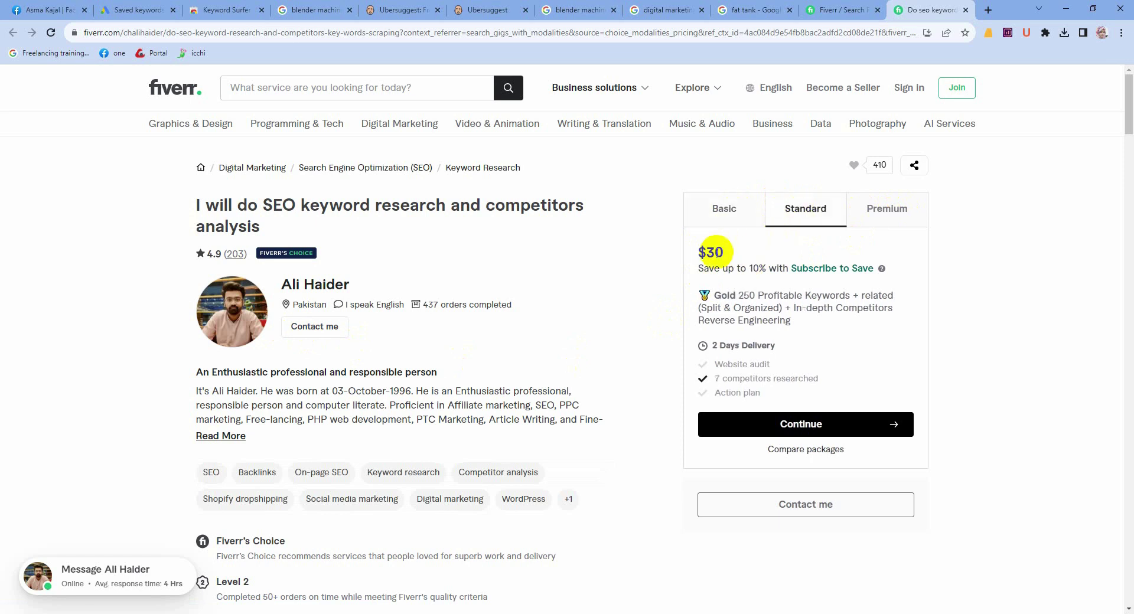
pyautogui.click(886, 213)
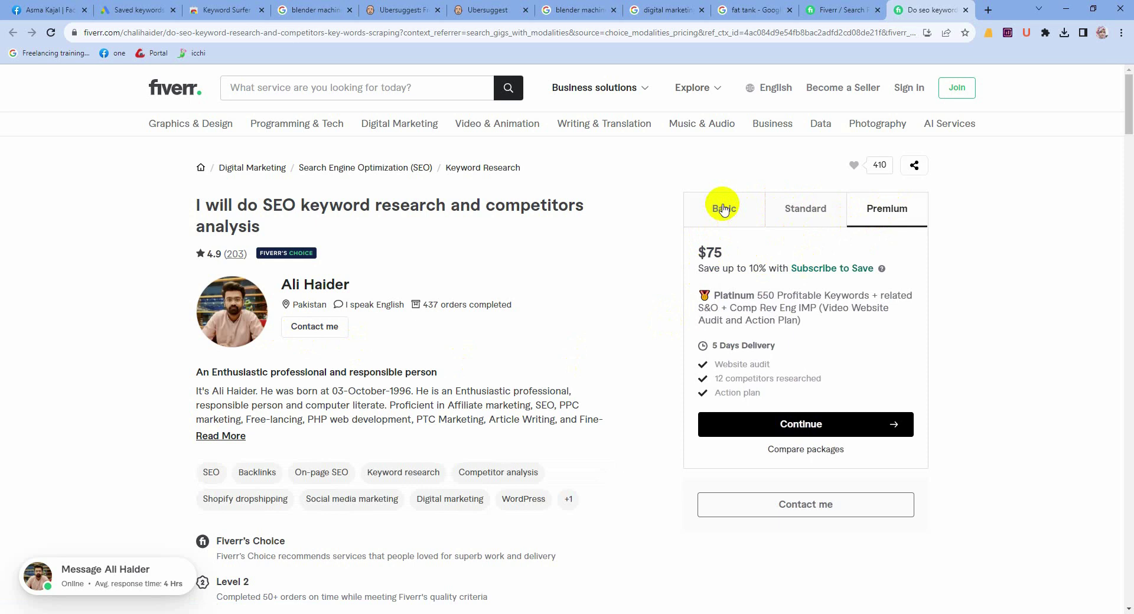
pyautogui.click(724, 222)
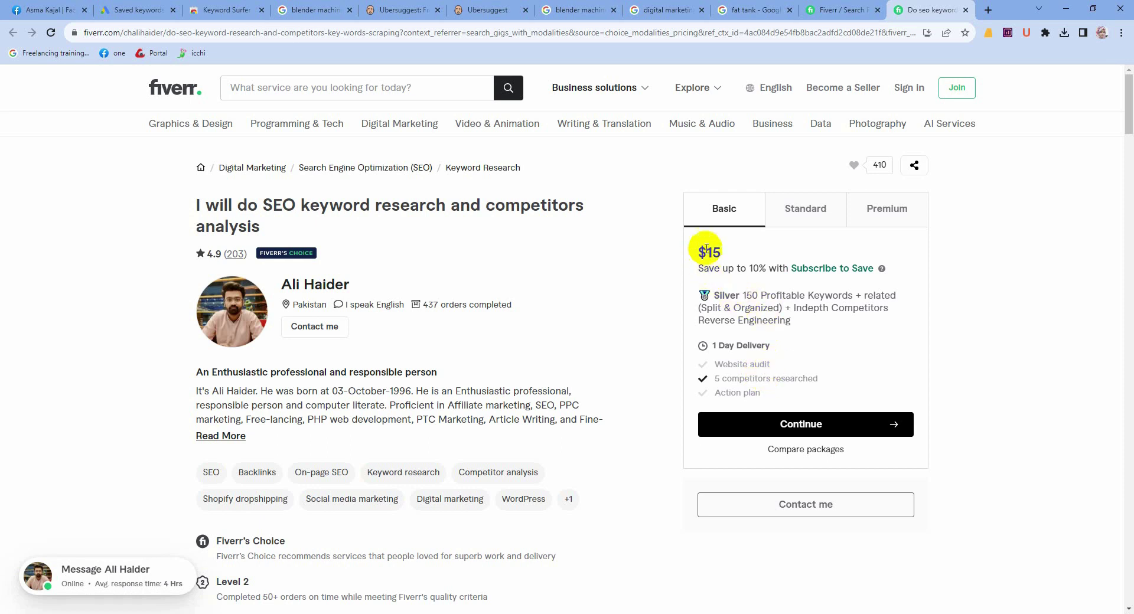
pyautogui.moveTo(692, 251); pyautogui.dragTo(729, 257)
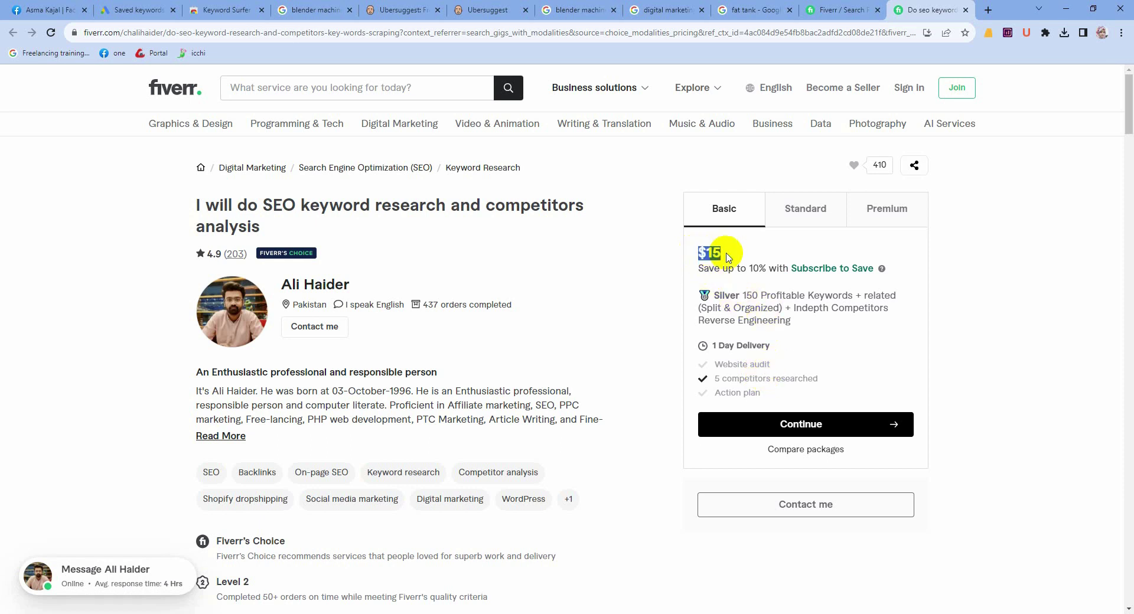
pyautogui.click(750, 347)
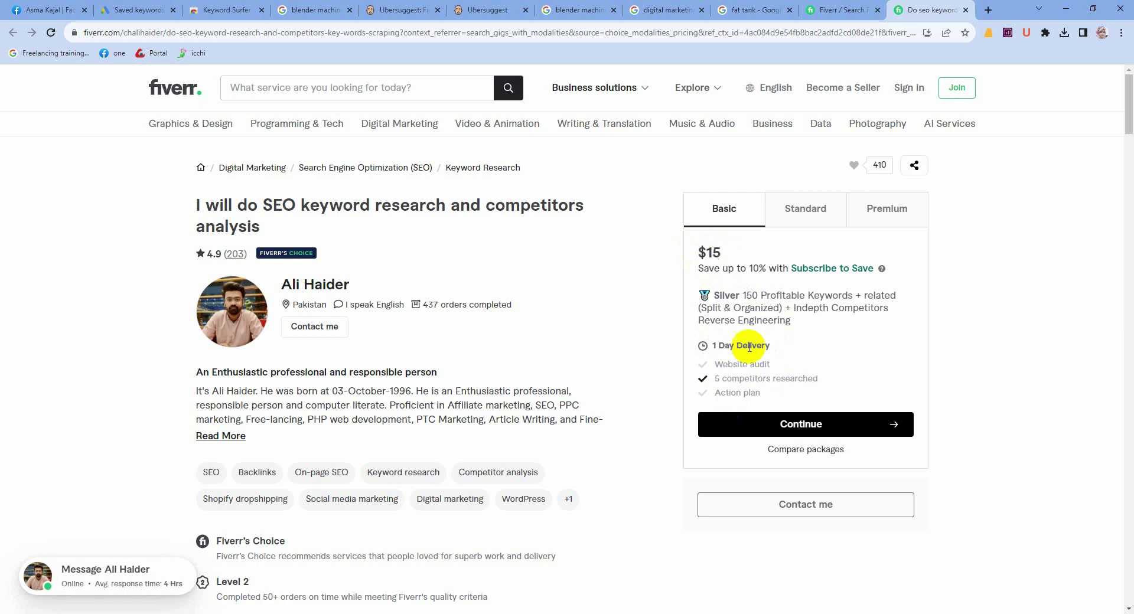
pyautogui.tripleClick(749, 346)
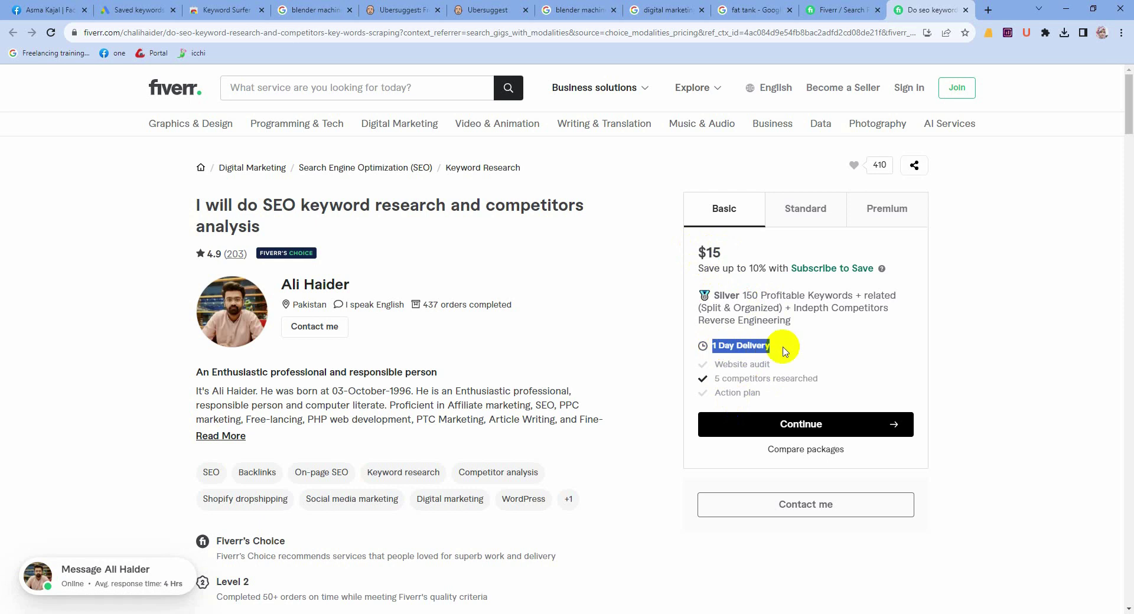
# Step: Recheck the $30 Standard tier's keyword count and the Premium tier, ending on the $15 Basic package
pyautogui.click(805, 212)
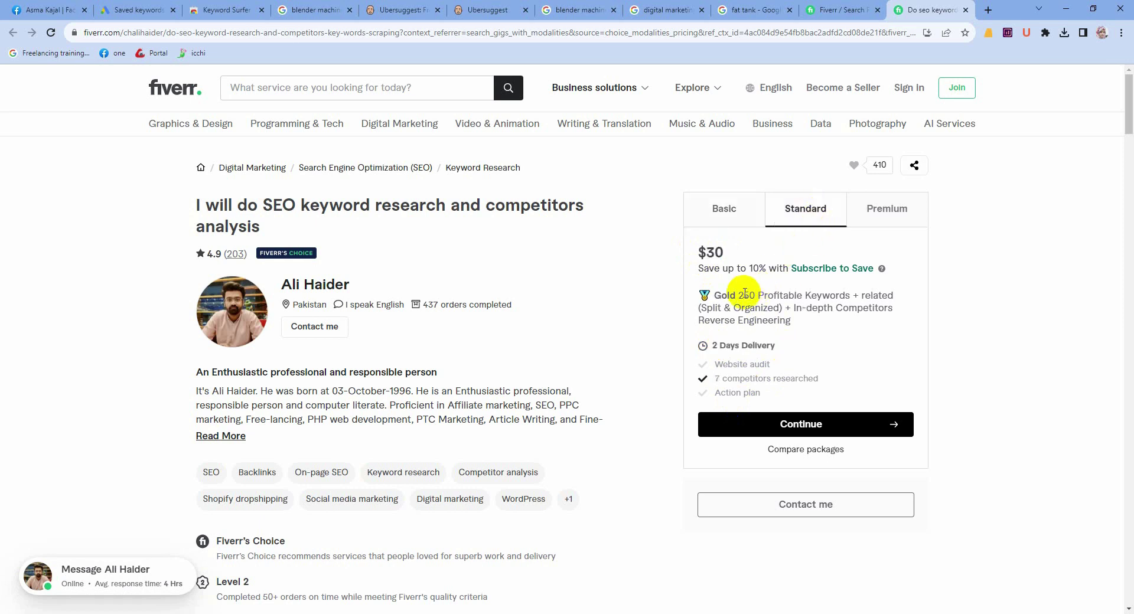
pyautogui.moveTo(745, 293); pyautogui.dragTo(769, 300)
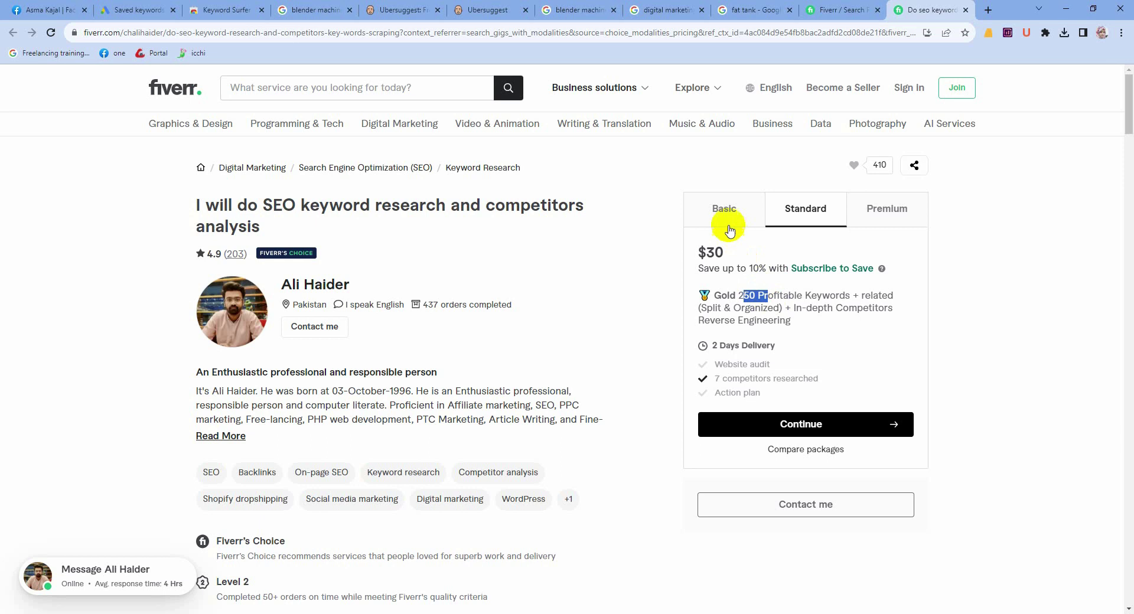
pyautogui.click(882, 212)
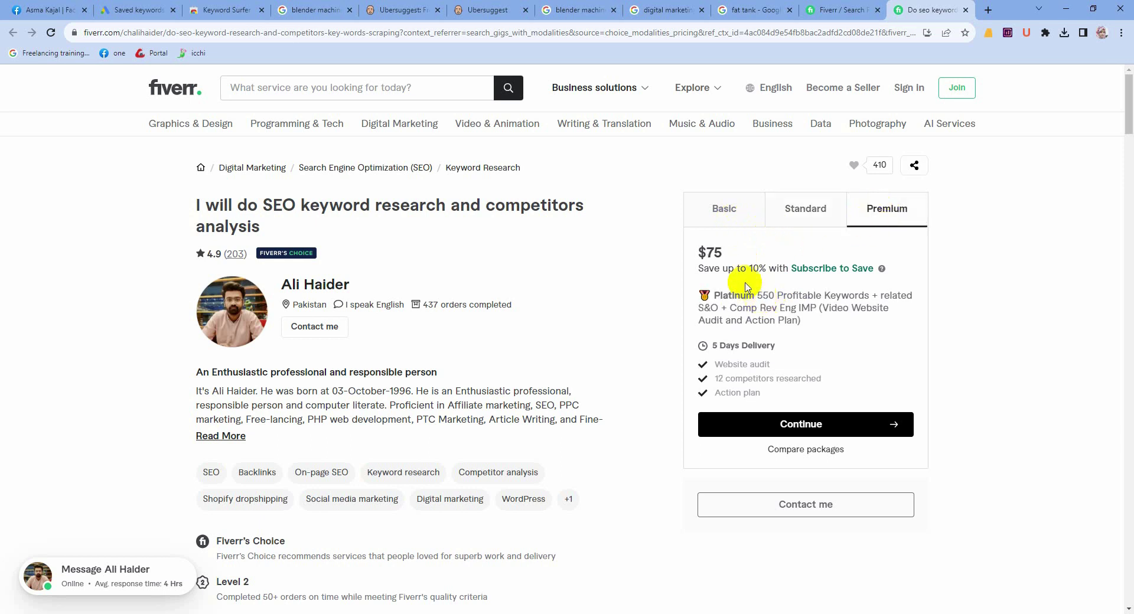
pyautogui.moveTo(700, 250); pyautogui.dragTo(743, 258)
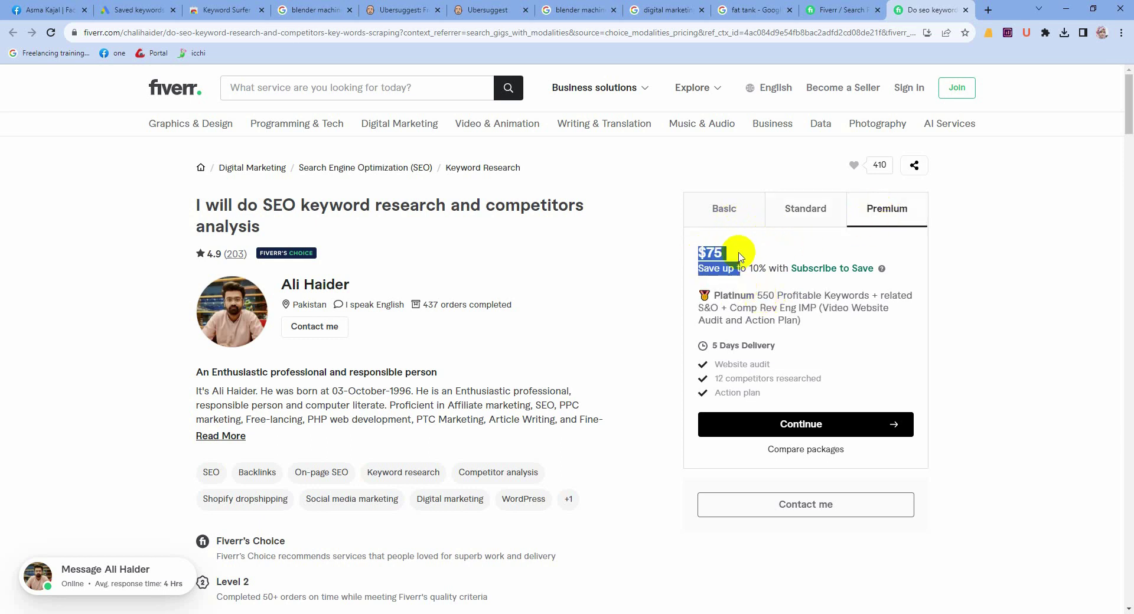
pyautogui.click(740, 256)
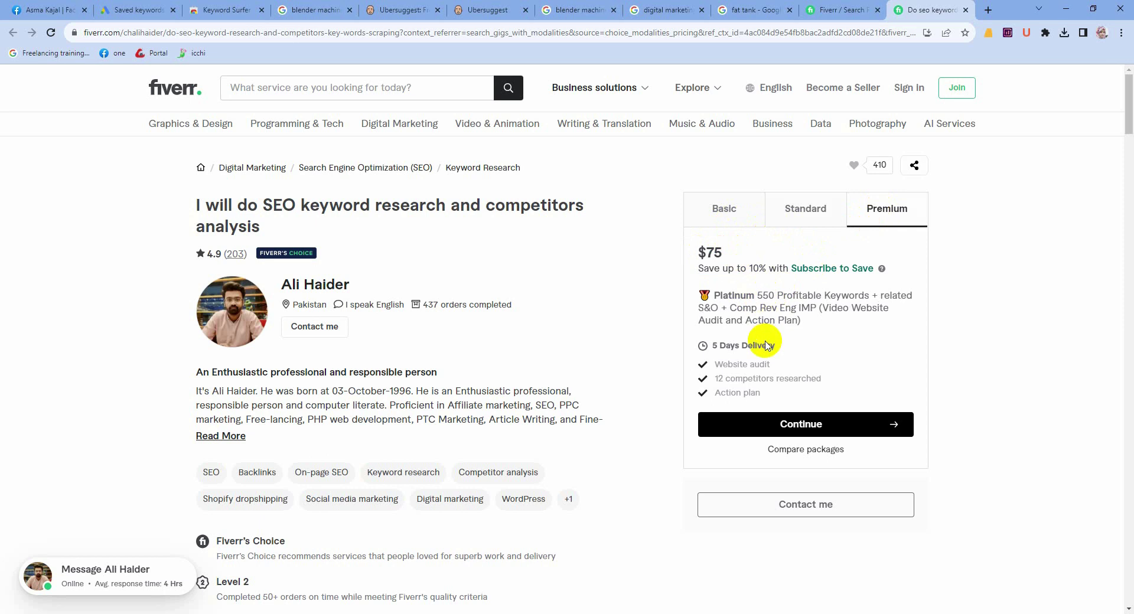
pyautogui.click(735, 210)
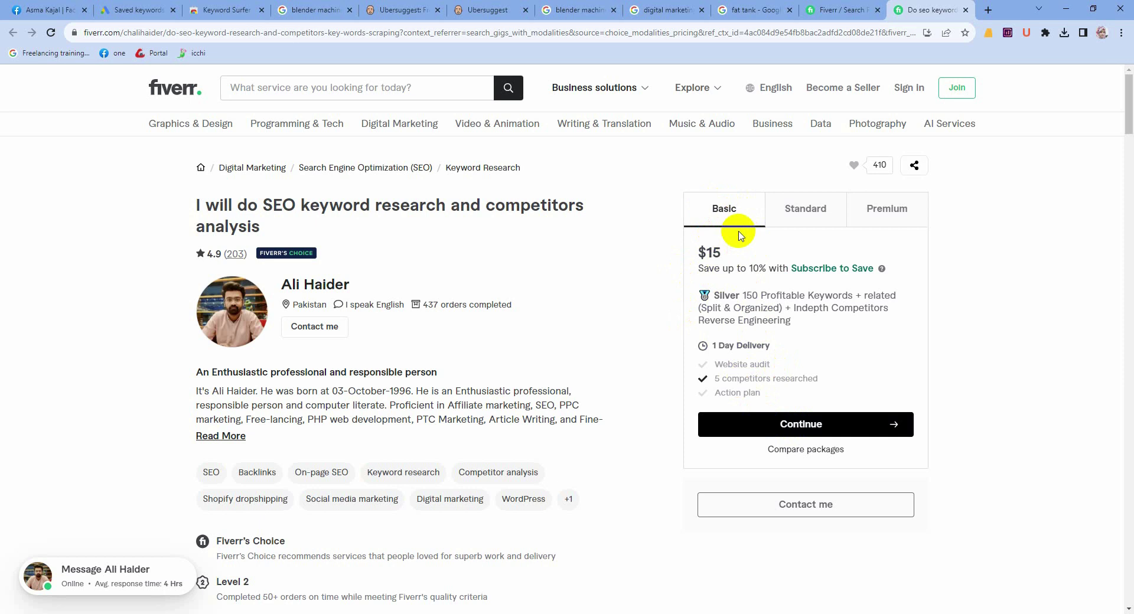
pyautogui.click(809, 212)
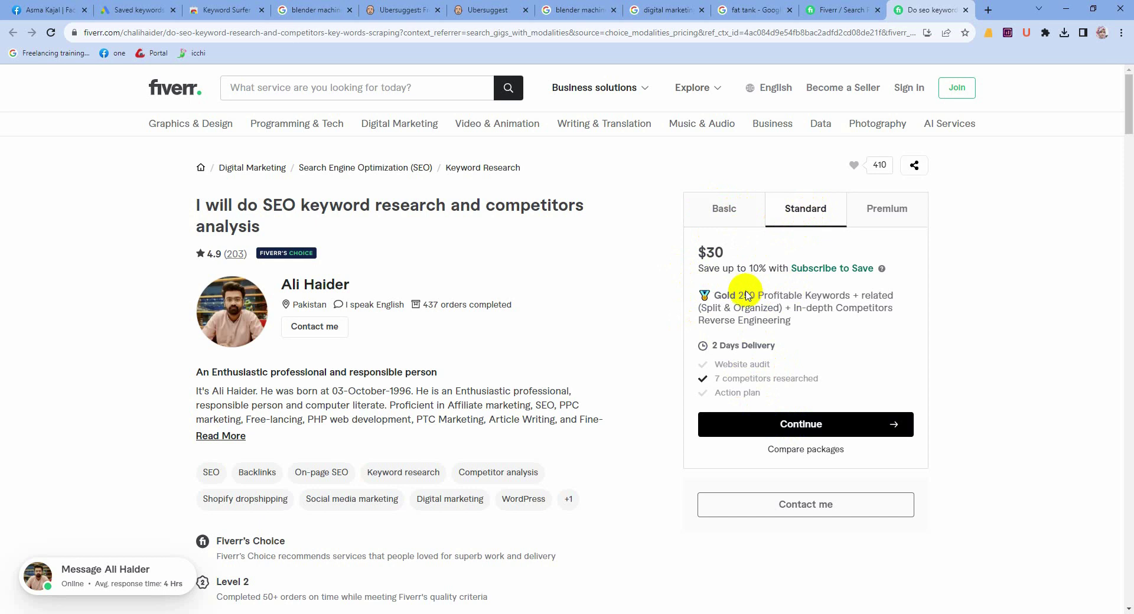
pyautogui.click(725, 227)
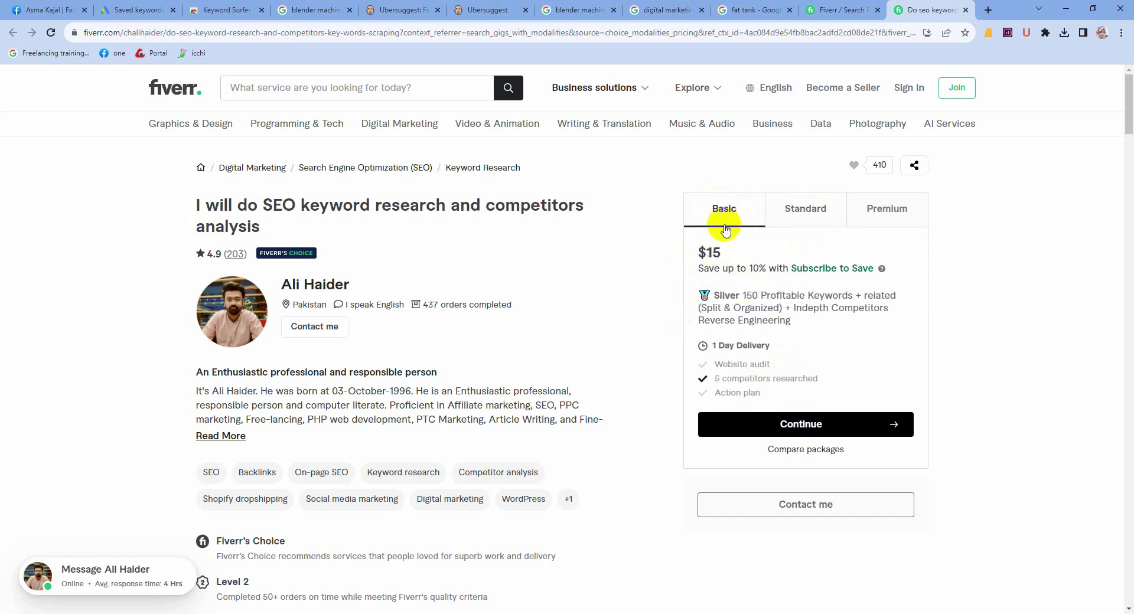
pyautogui.moveTo(684, 246); pyautogui.dragTo(737, 259)
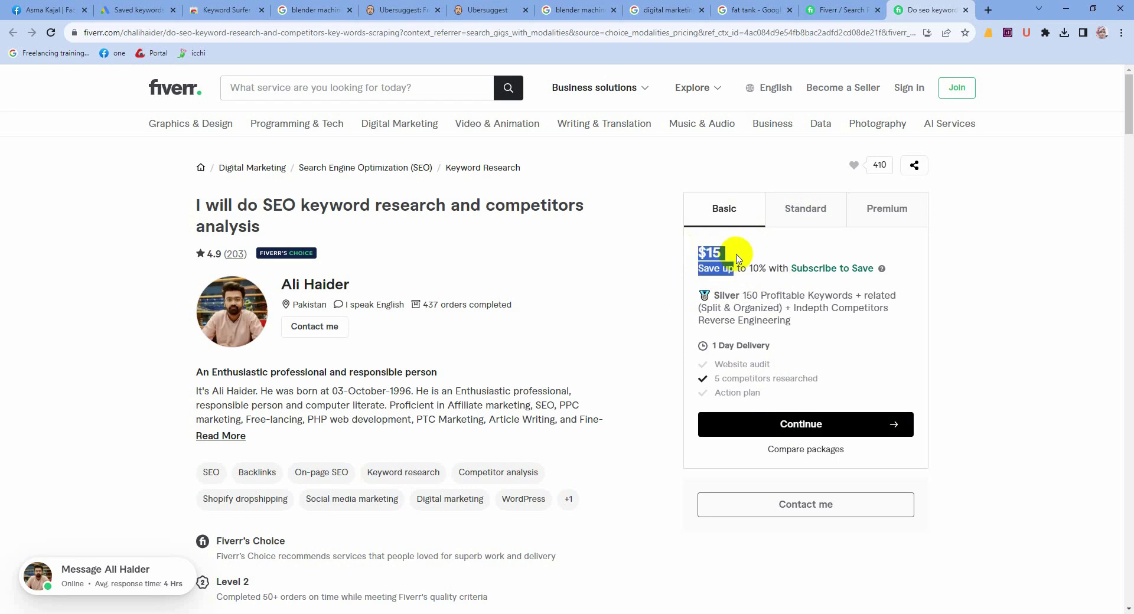
pyautogui.click(260, 612)
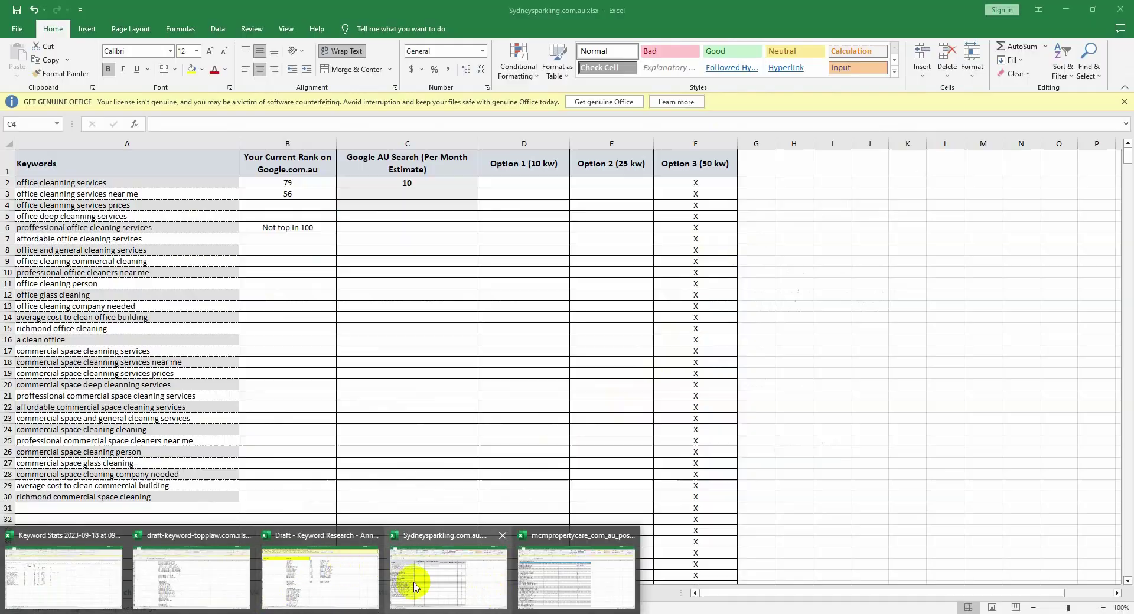
# Step: Switch to the Sydneysparkling workbook and look over the Option headers and row 2 cells
pyautogui.click(413, 587)
pyautogui.click(547, 182)
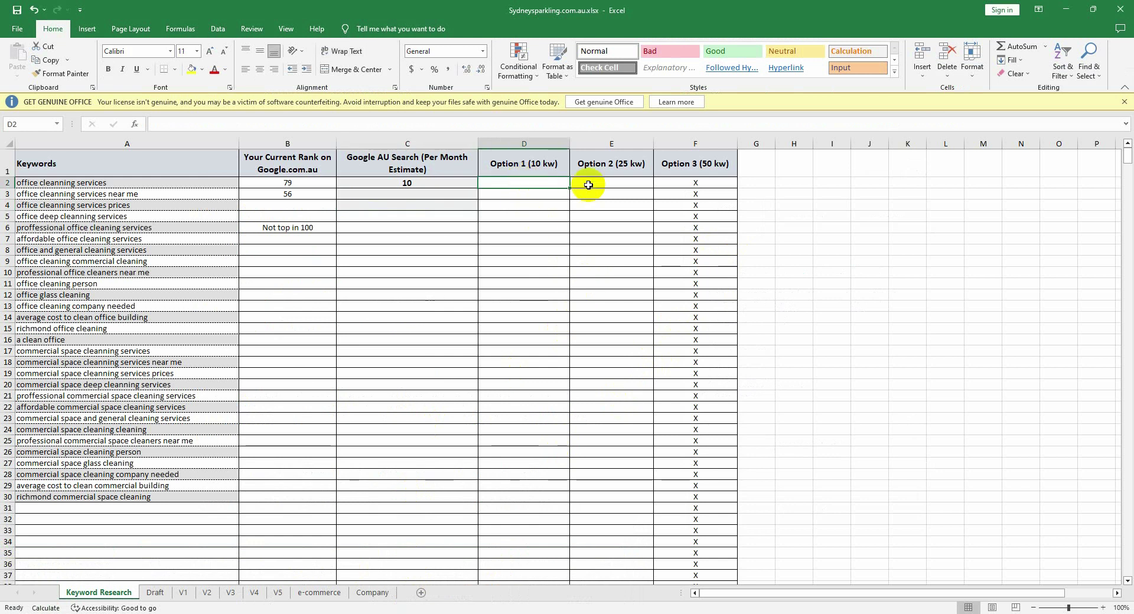
pyautogui.click(603, 183)
pyautogui.click(674, 183)
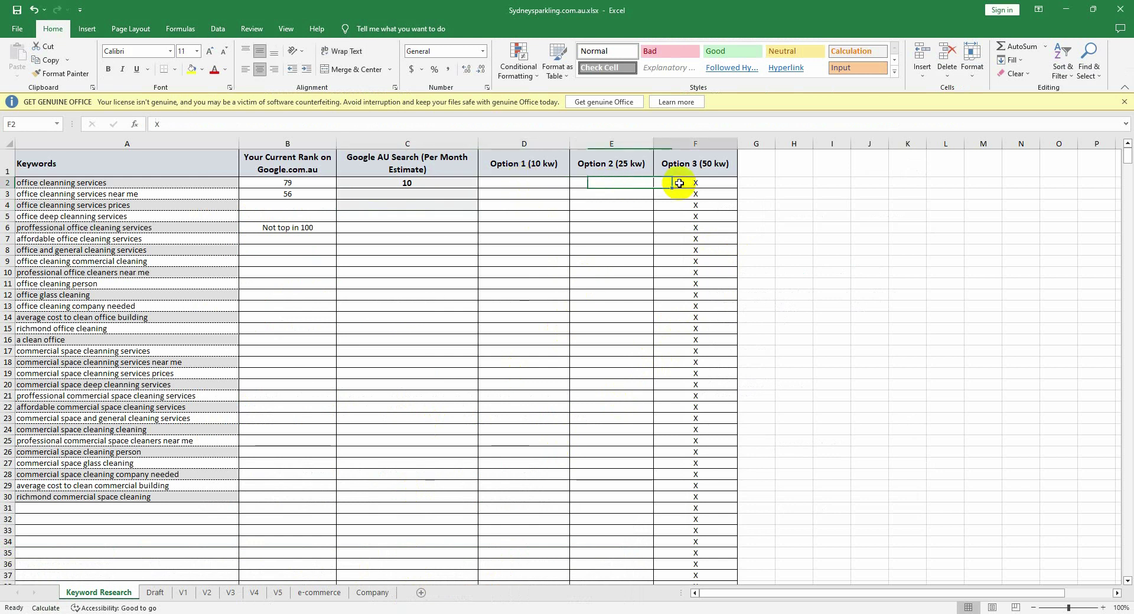
pyautogui.click(526, 175)
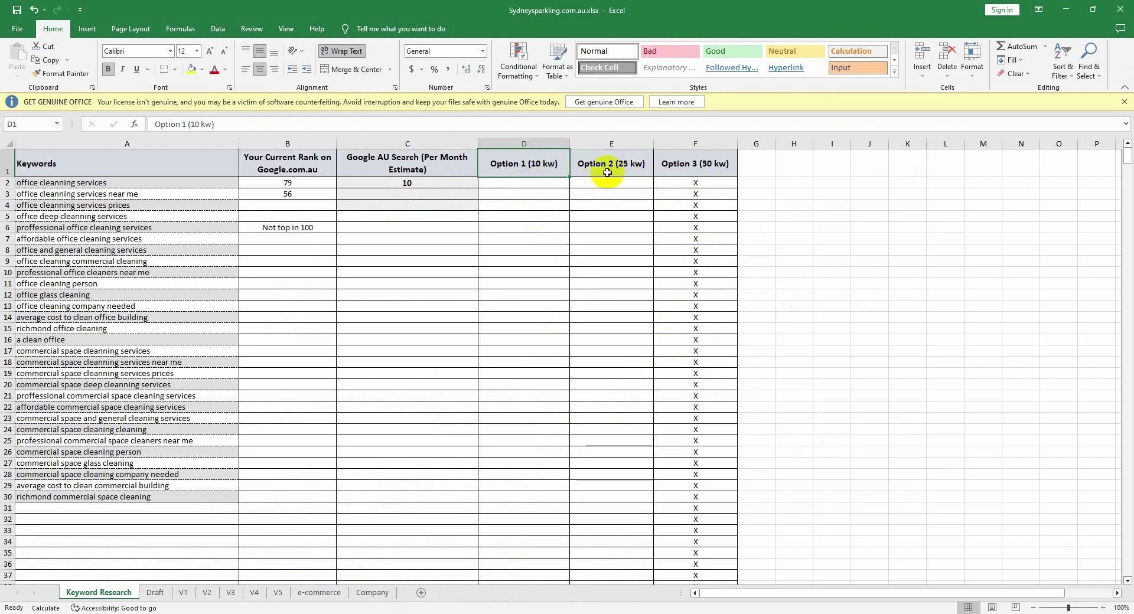
pyautogui.keyDown('shift'); pyautogui.click(599, 173); pyautogui.keyUp('shift')
pyautogui.click(603, 182)
# Step: Change the Option 2 header to '(20 kw)' and the Option 3 header to '(30 kw)'
pyautogui.click(625, 164)
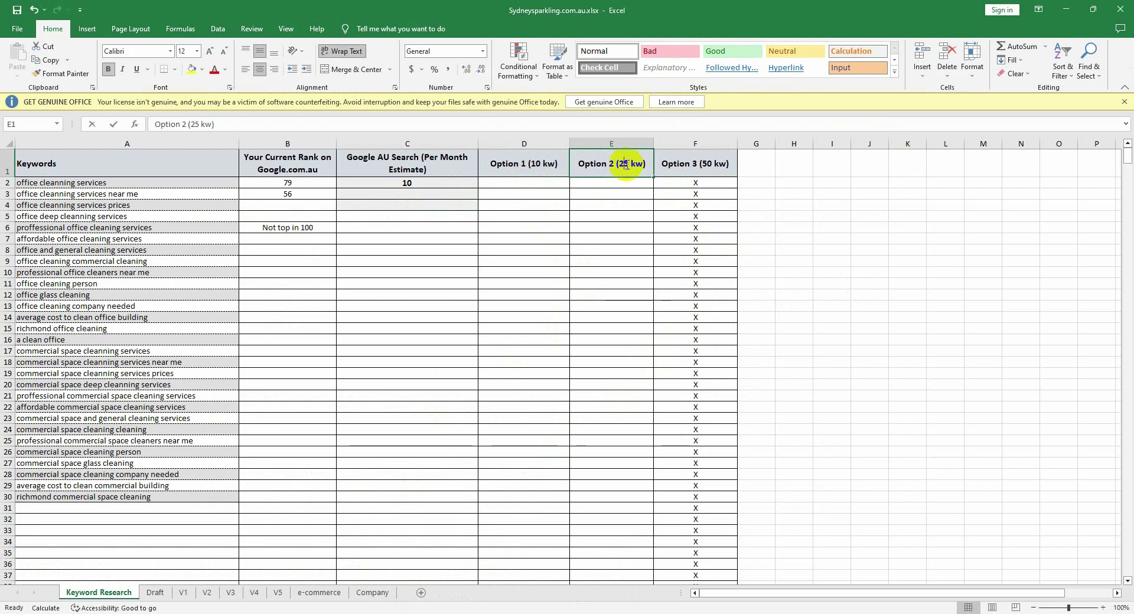
pyautogui.doubleClick(627, 164)
pyautogui.press('BackSpace')
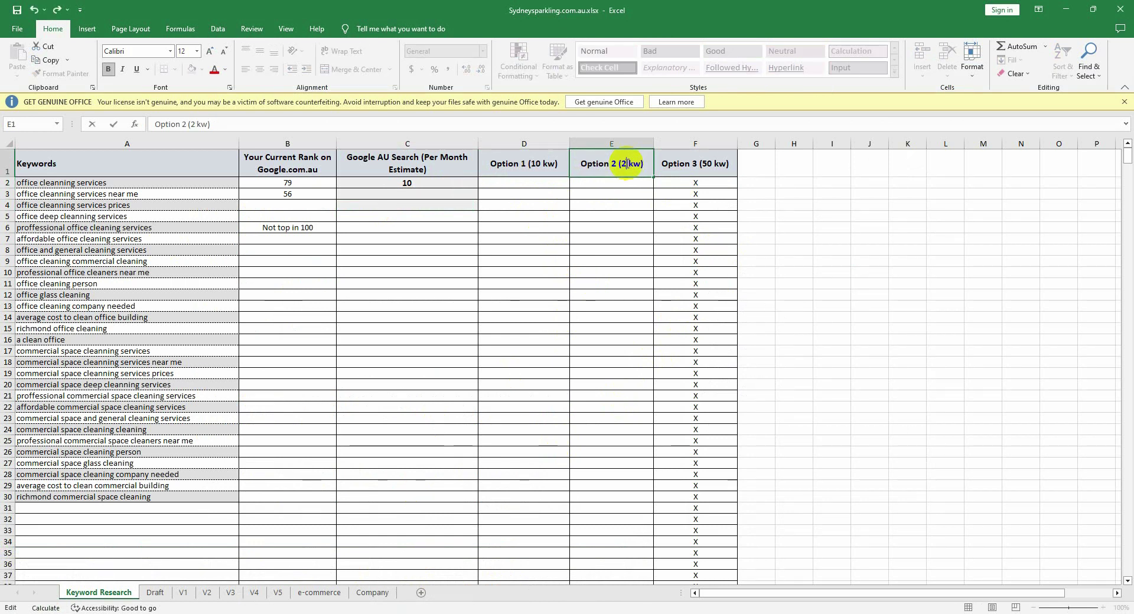
pyautogui.write('0')
pyautogui.click(708, 162)
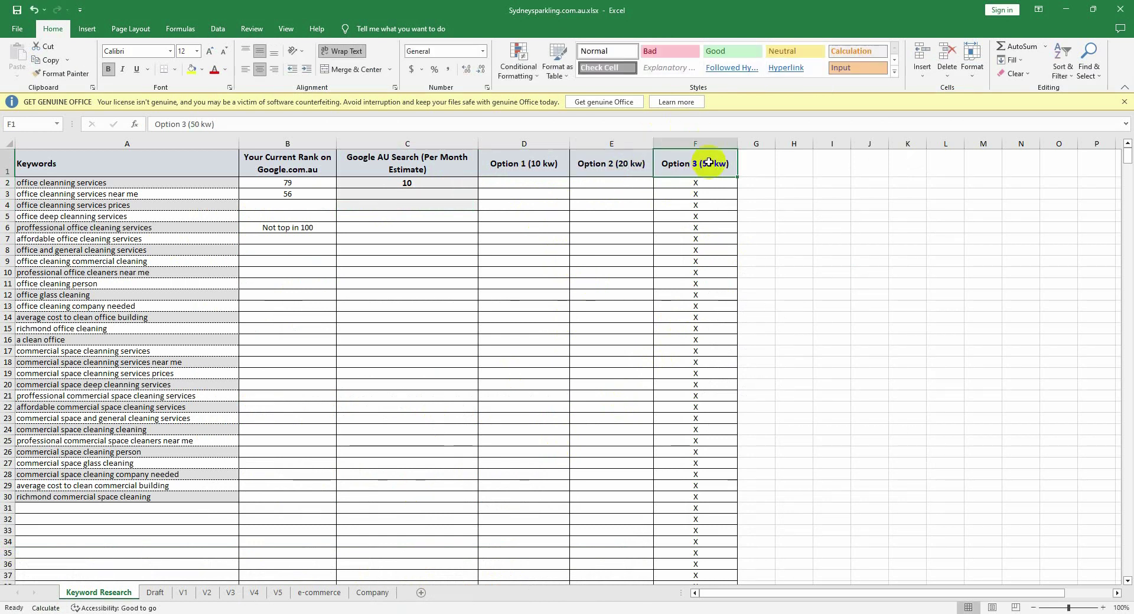
pyautogui.doubleClick(710, 163)
pyautogui.press('BackSpace')
pyautogui.press('BackSpace')
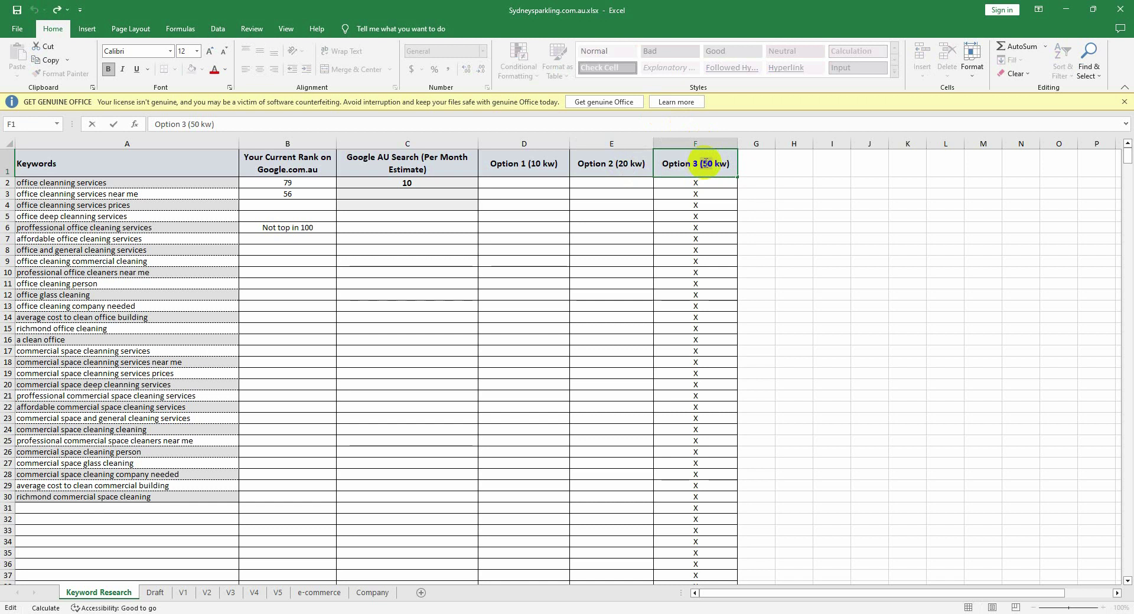
pyautogui.write('30')
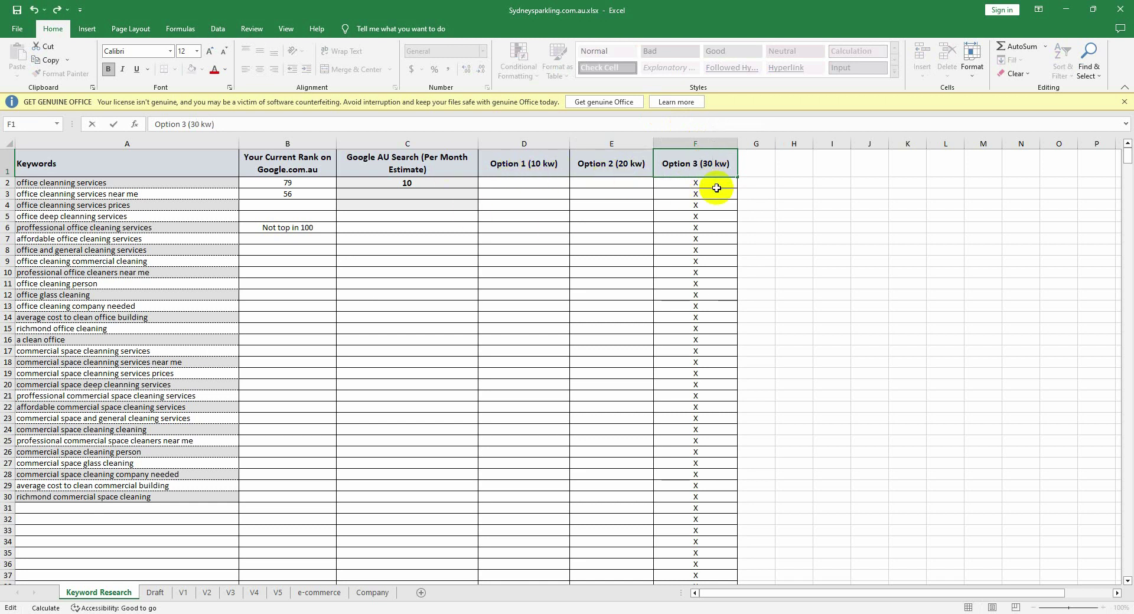
pyautogui.click(609, 282)
pyautogui.click(533, 188)
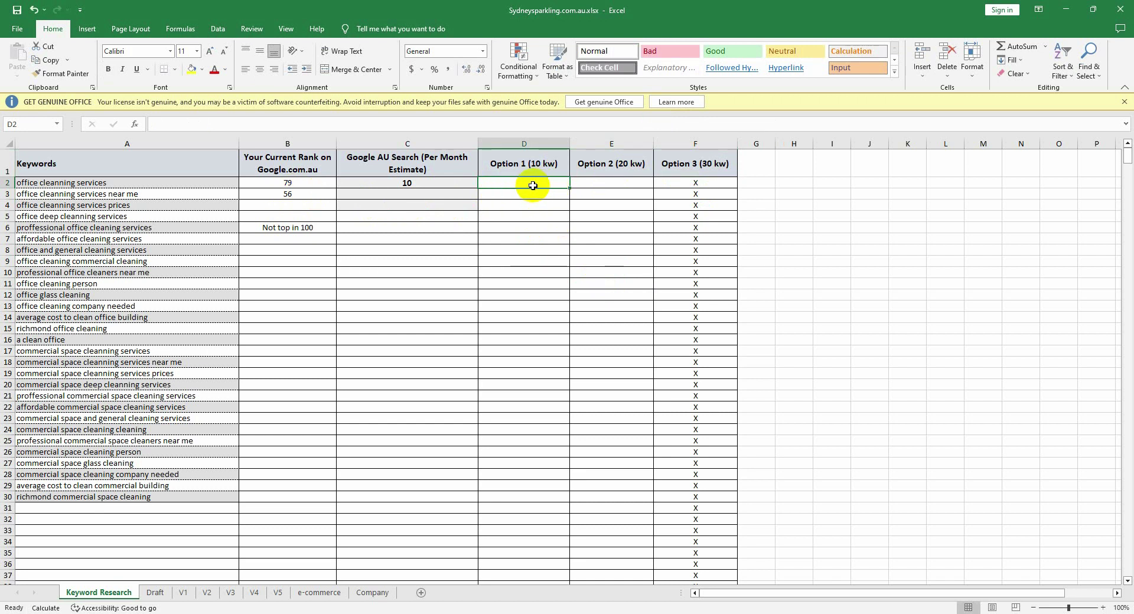
# Step: Copy the X from F2 and paste it into D2, D3 and D6 under Option 1
pyautogui.click(705, 186)
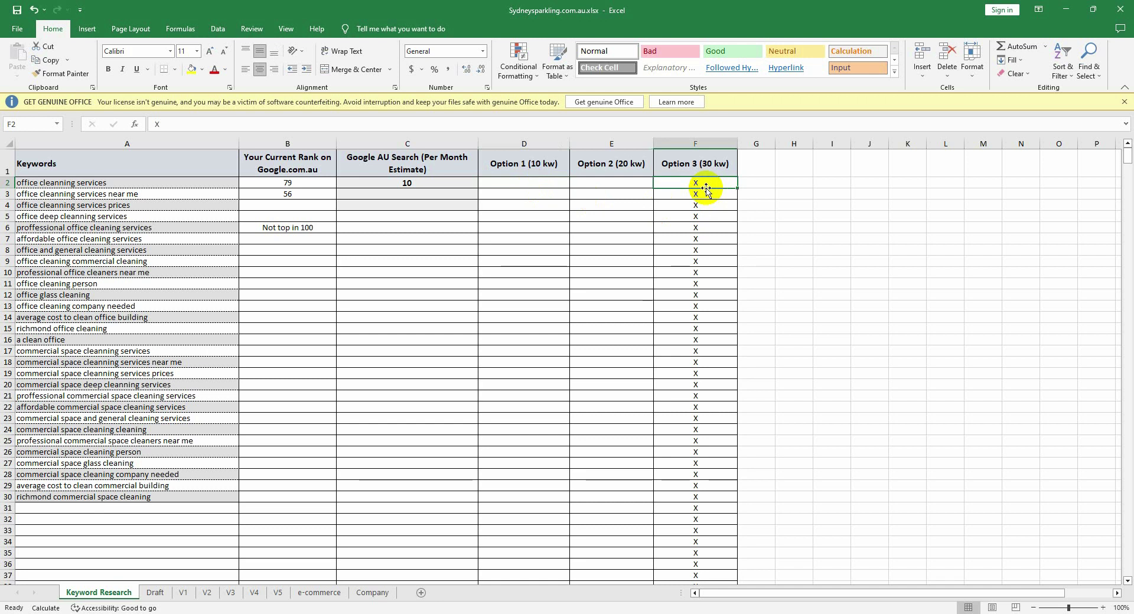
pyautogui.hotkey('ctrl', 'c')
pyautogui.click(542, 183)
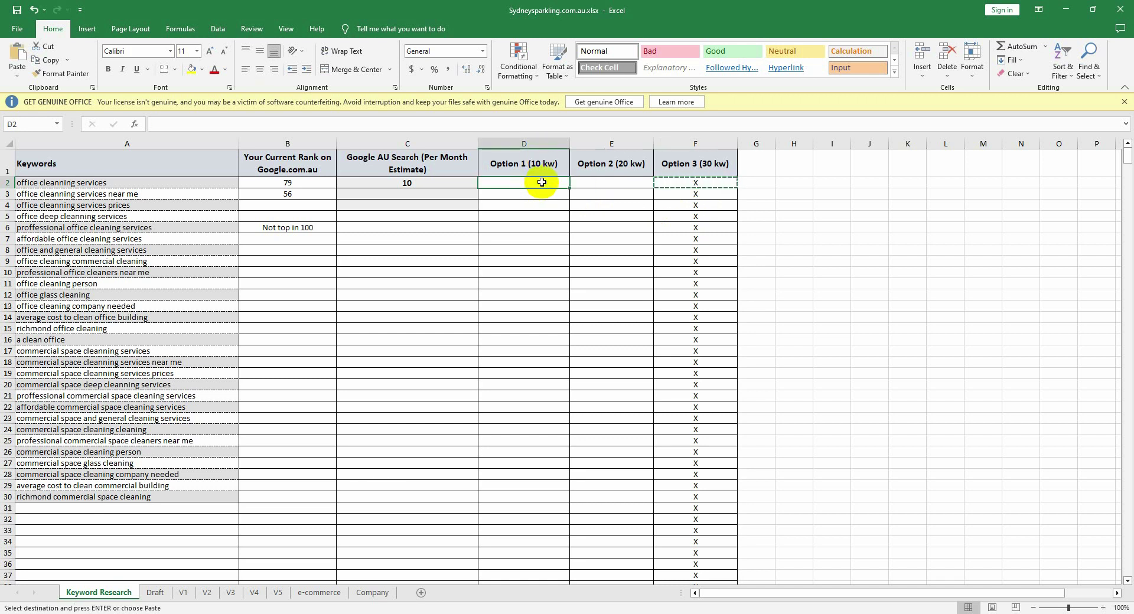
pyautogui.hotkey('ctrl', 'v')
pyautogui.click(536, 192)
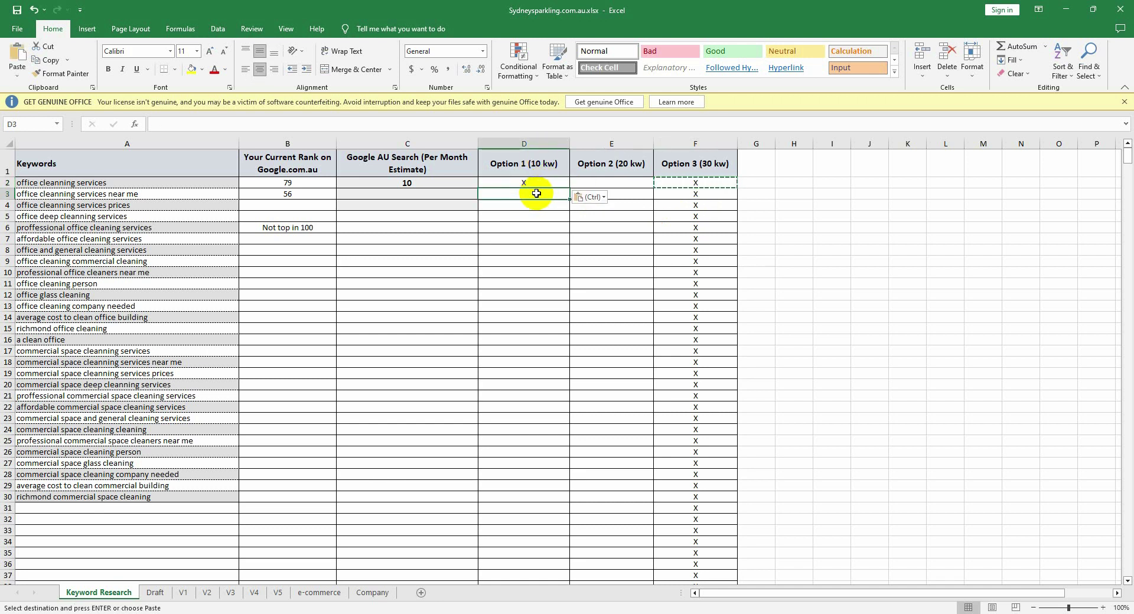
pyautogui.hotkey('ctrl', 'v')
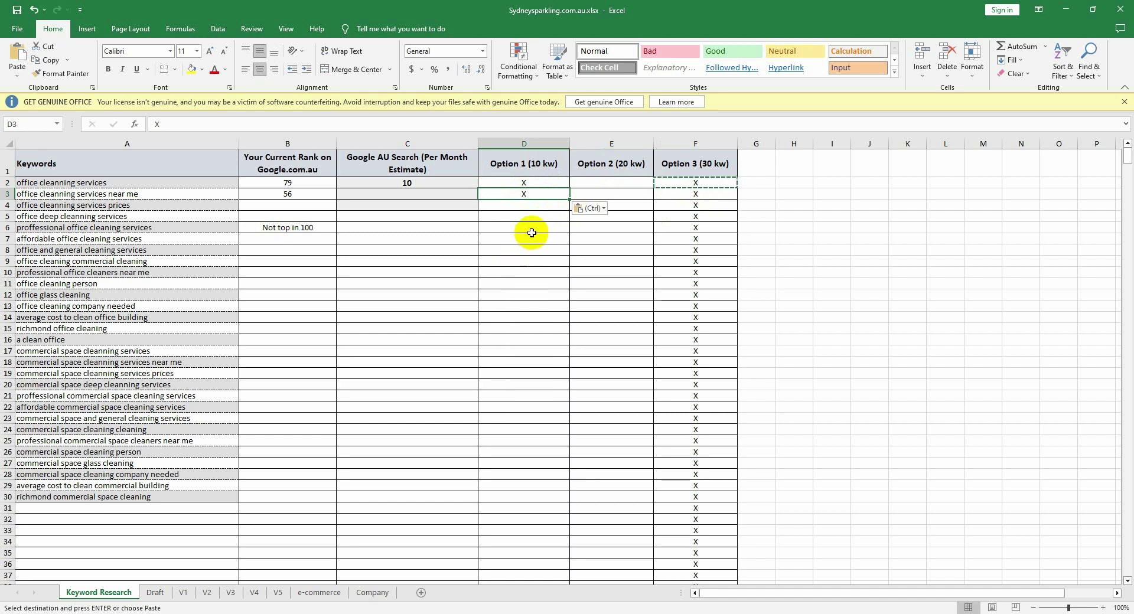
pyautogui.click(531, 233)
pyautogui.hotkey('ctrl', 'v')
pyautogui.press('ctrl')
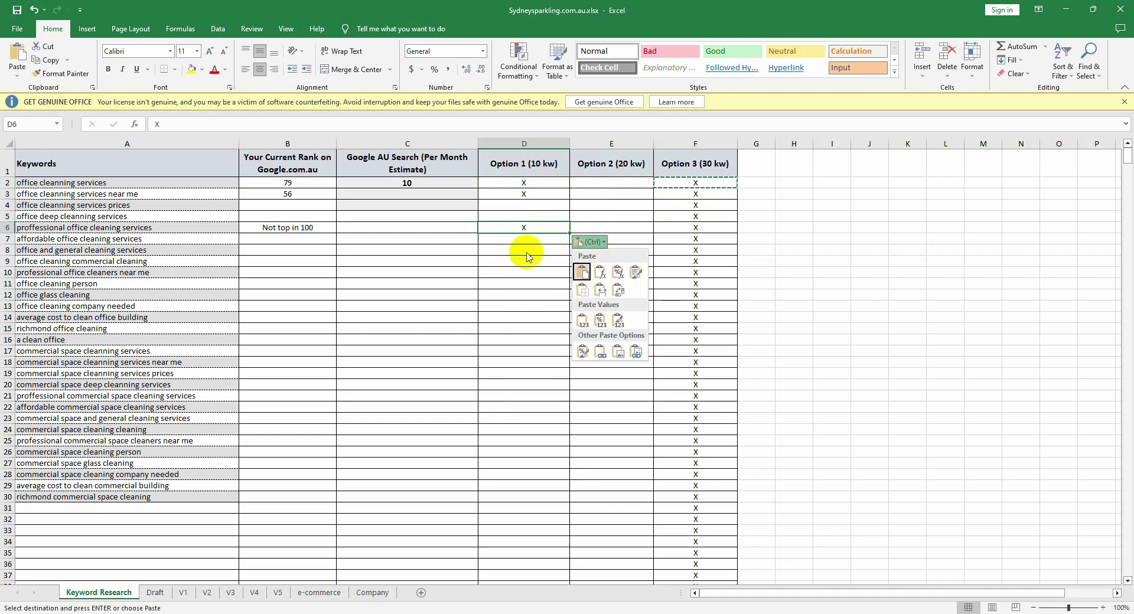
pyautogui.click(531, 240)
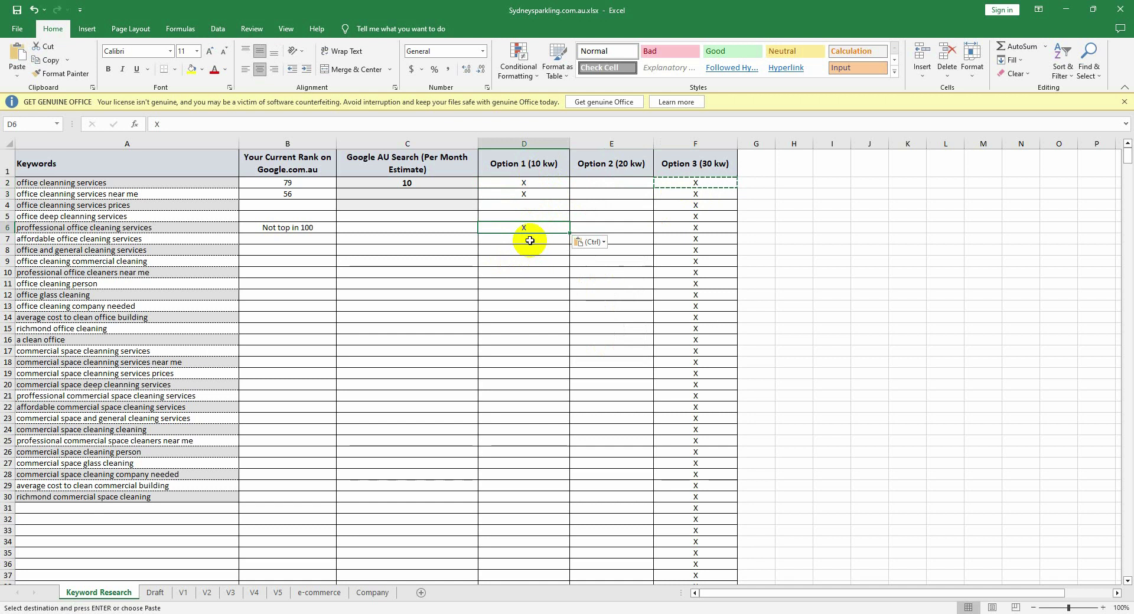
# Step: Paste the X into D7, D9 and D25 under Option 1 as well
pyautogui.click(531, 238)
pyautogui.hotkey('ctrl', 'v')
pyautogui.click(532, 260)
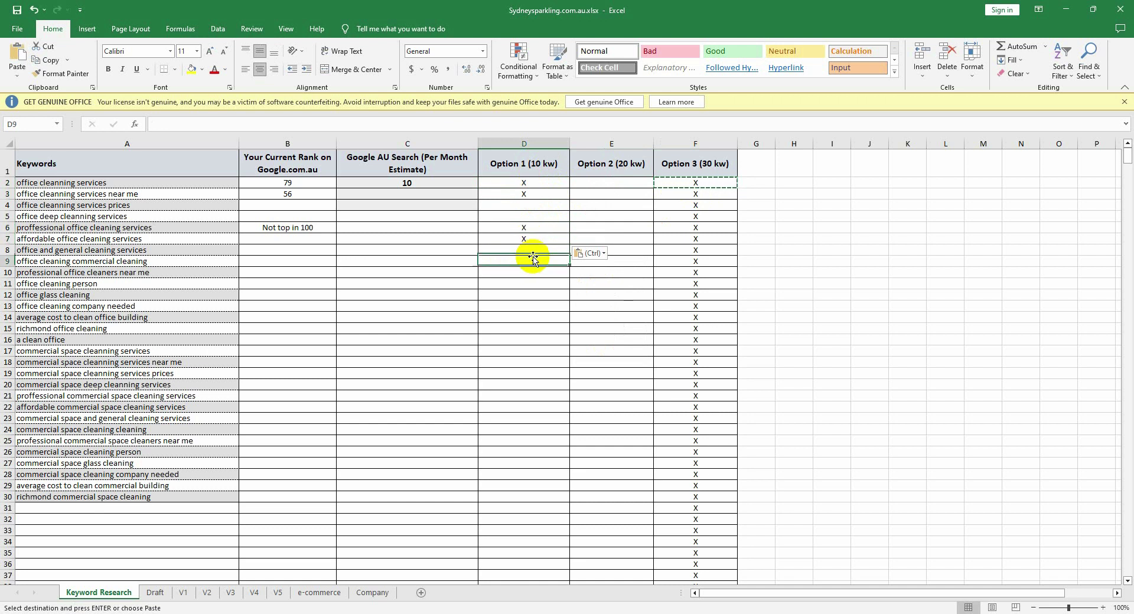
pyautogui.hotkey('ctrl', 'v')
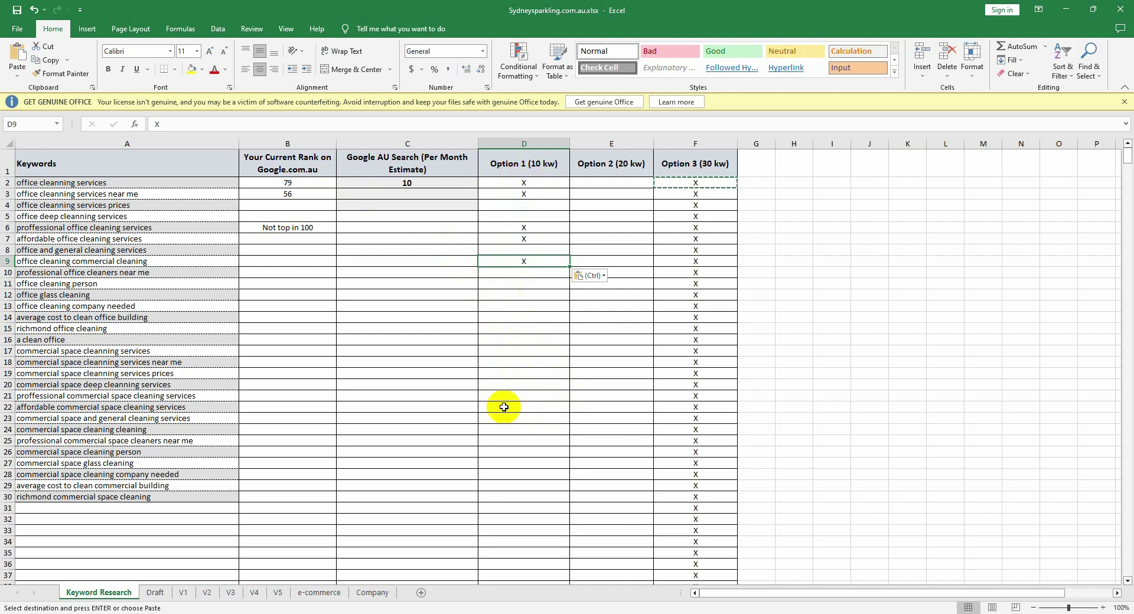
pyautogui.click(507, 437)
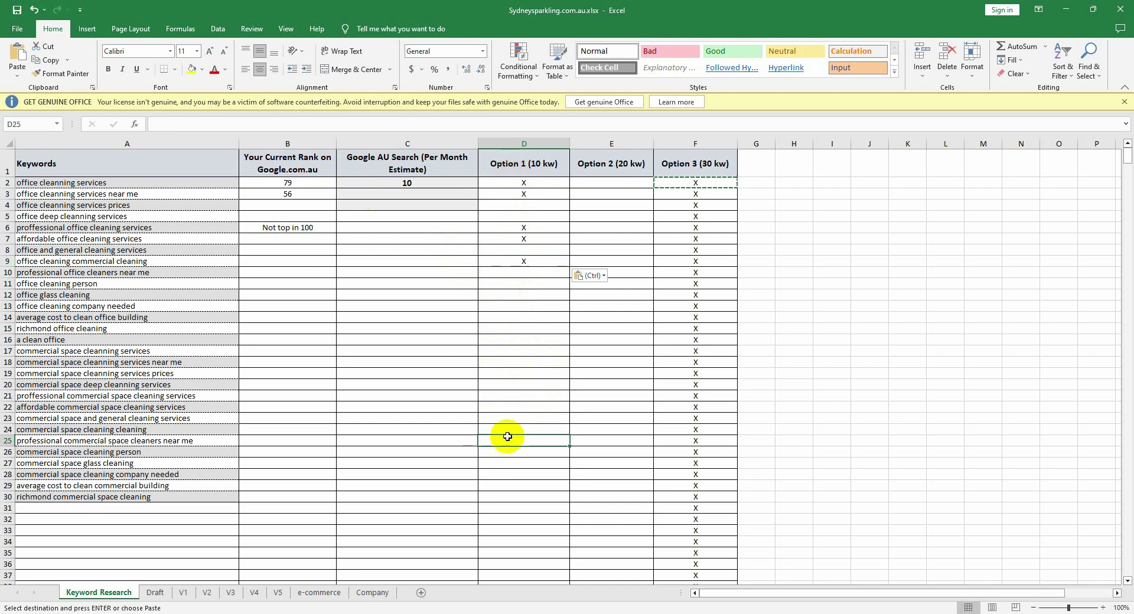
pyautogui.hotkey('ctrl', 'v')
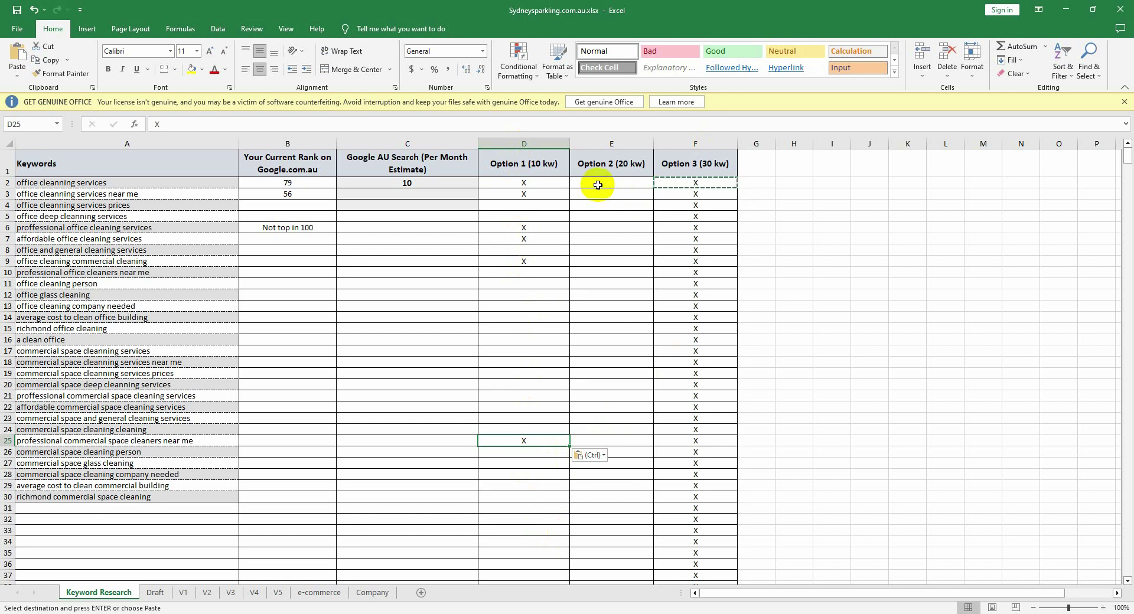
# Step: Check the first keywords' Option 1 and Option 2 cells in rows 2 and 3
pyautogui.click(612, 191)
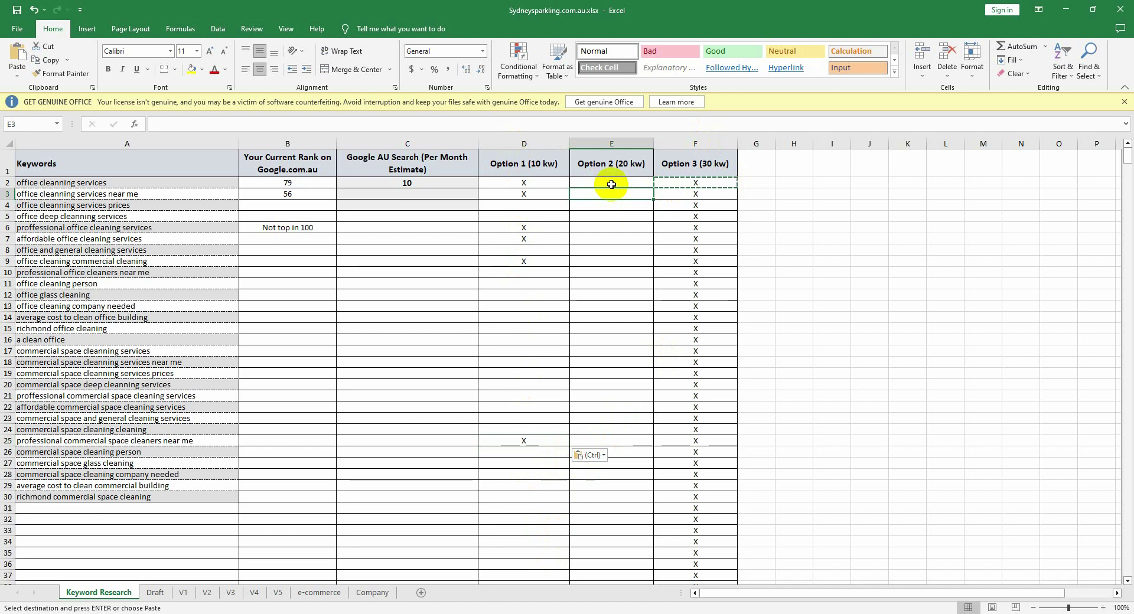
pyautogui.click(612, 184)
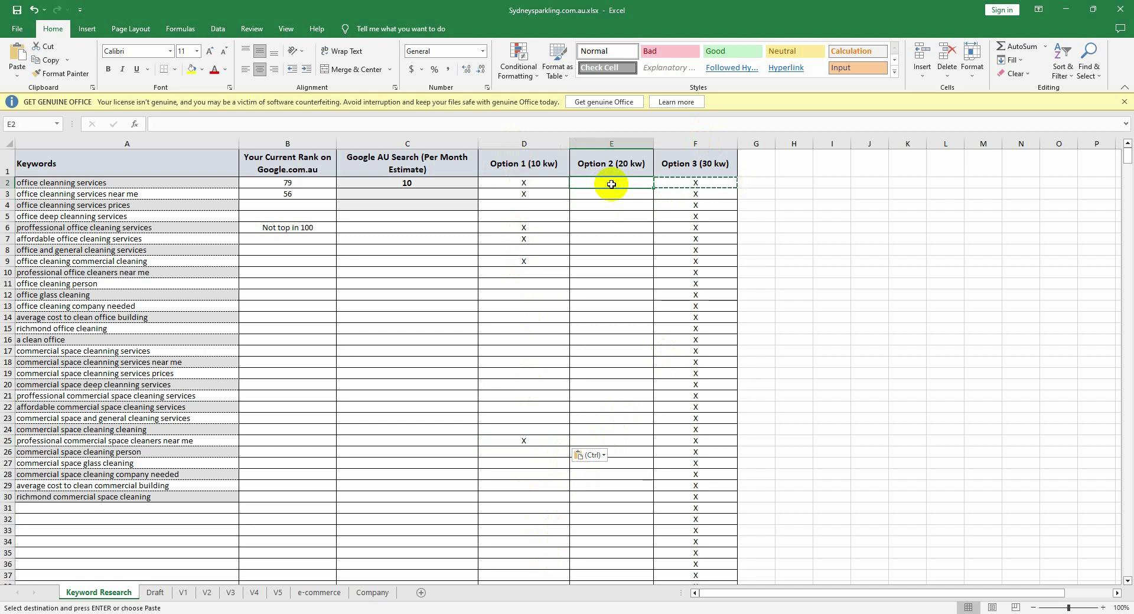
pyautogui.click(532, 185)
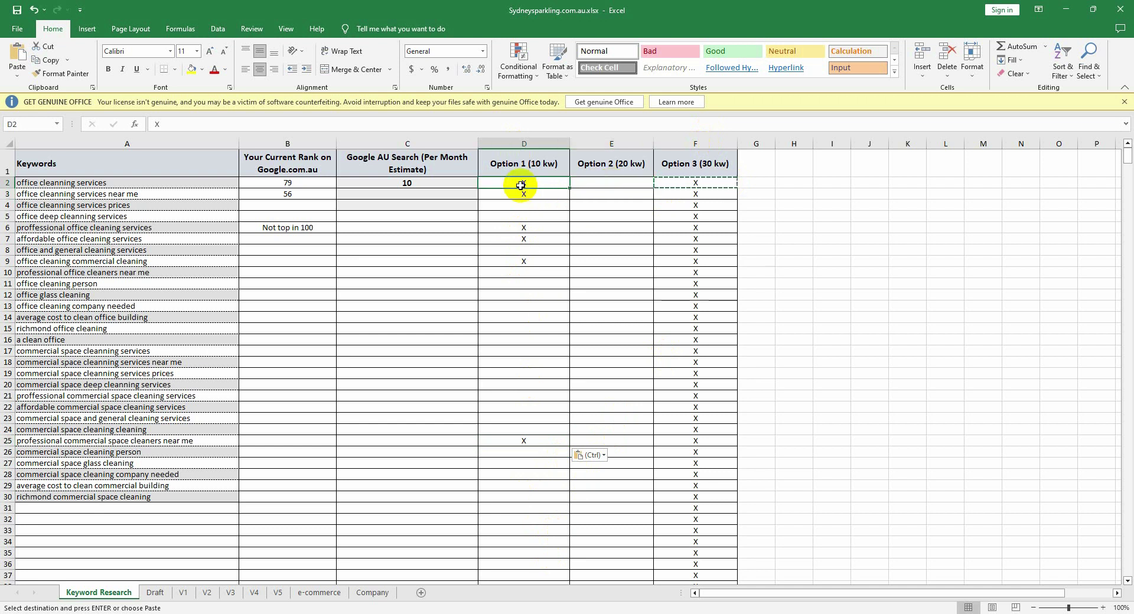
pyautogui.click(602, 183)
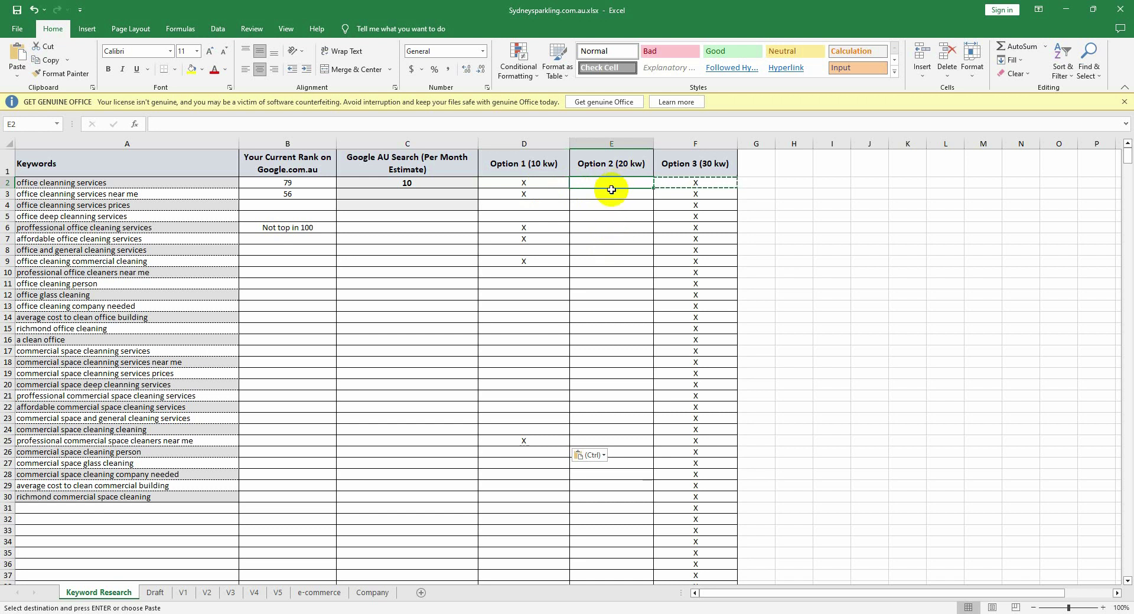
pyautogui.click(530, 183)
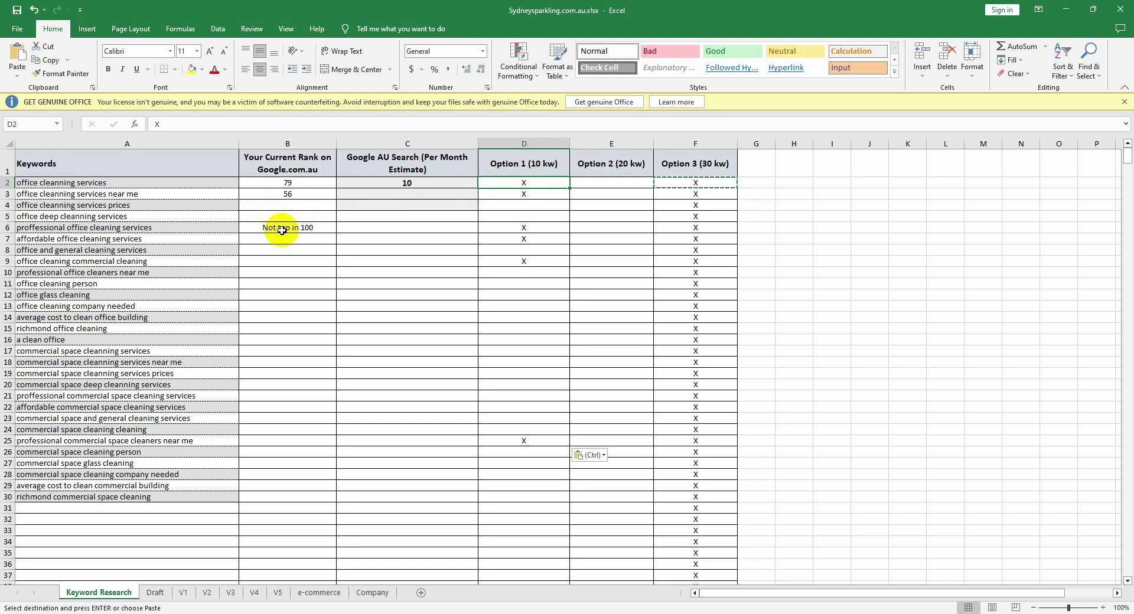
# Step: Enter rank 55 in B4 for 'office cleanning services prices'
pyautogui.click(278, 272)
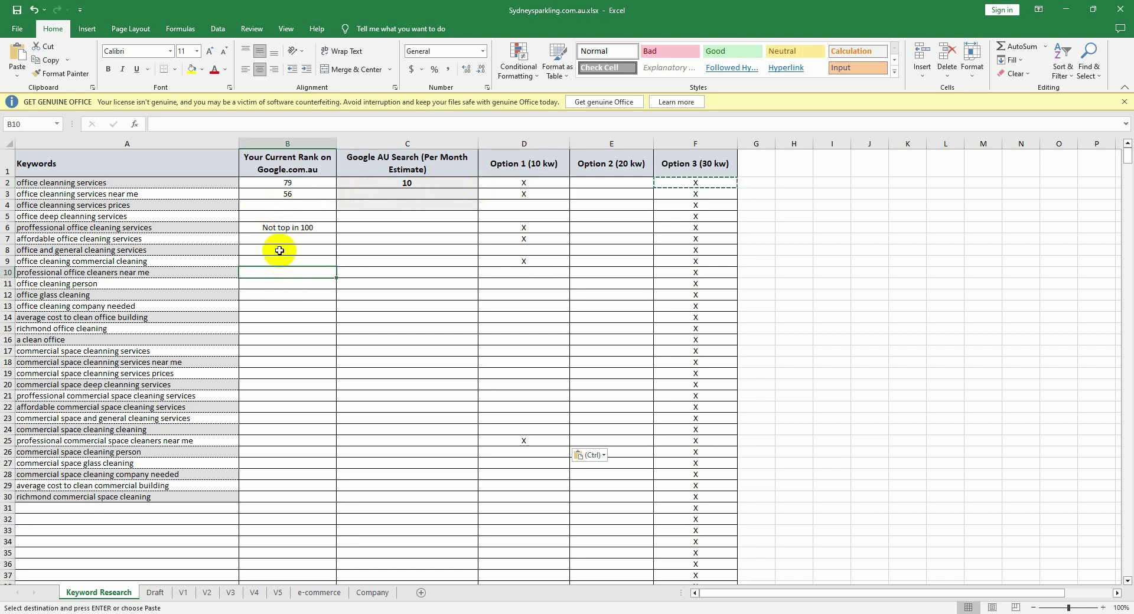
pyautogui.click(292, 209)
pyautogui.write('55')
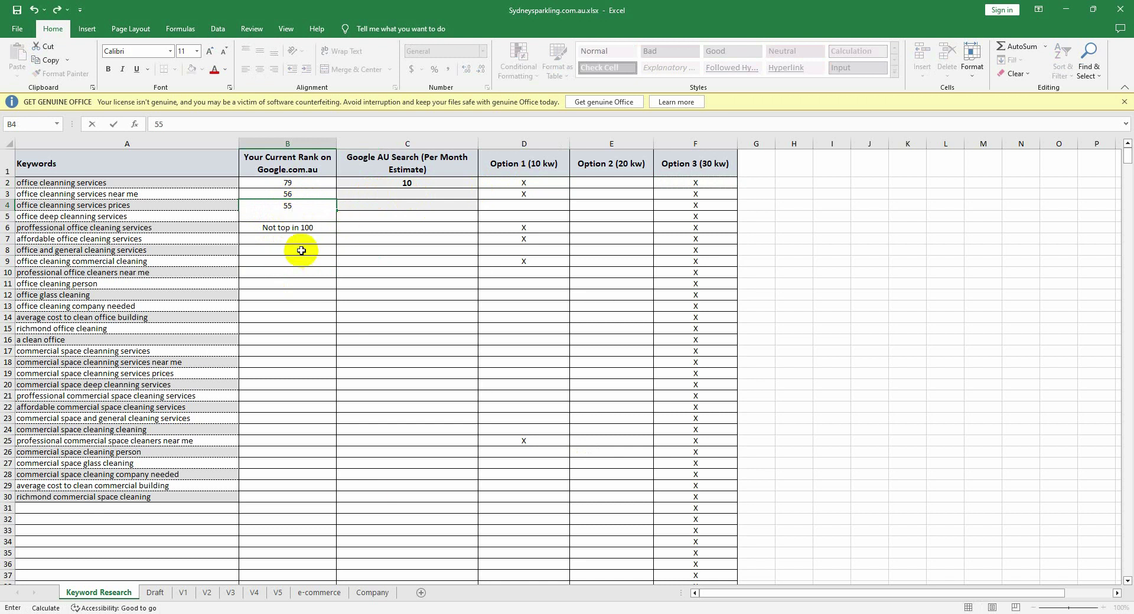
pyautogui.click(293, 271)
# Step: Copy B6's 'Not top in 100' entry and enter rank 45 in B5 for 'office deep cleanning services'
pyautogui.click(301, 227)
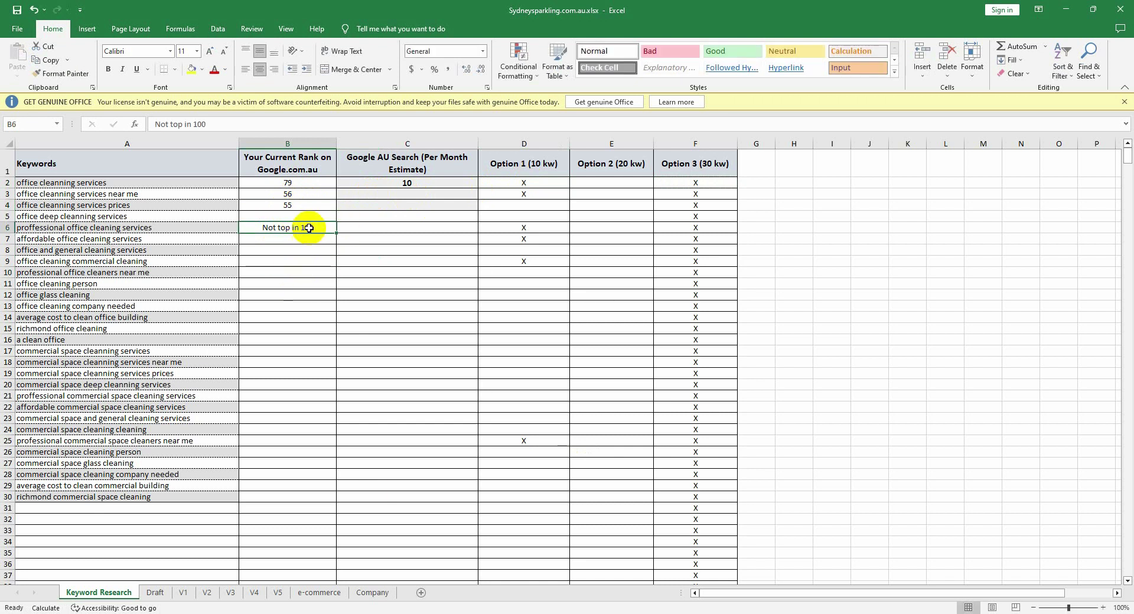
pyautogui.hotkey('ctrl', 'c')
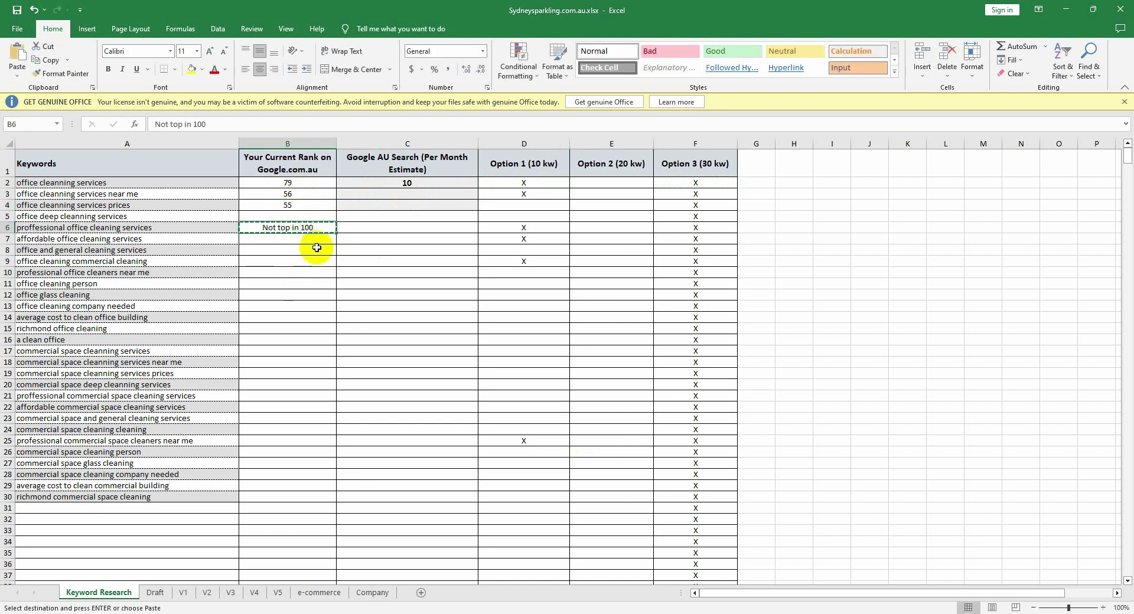
pyautogui.scroll(2, 455, 320)
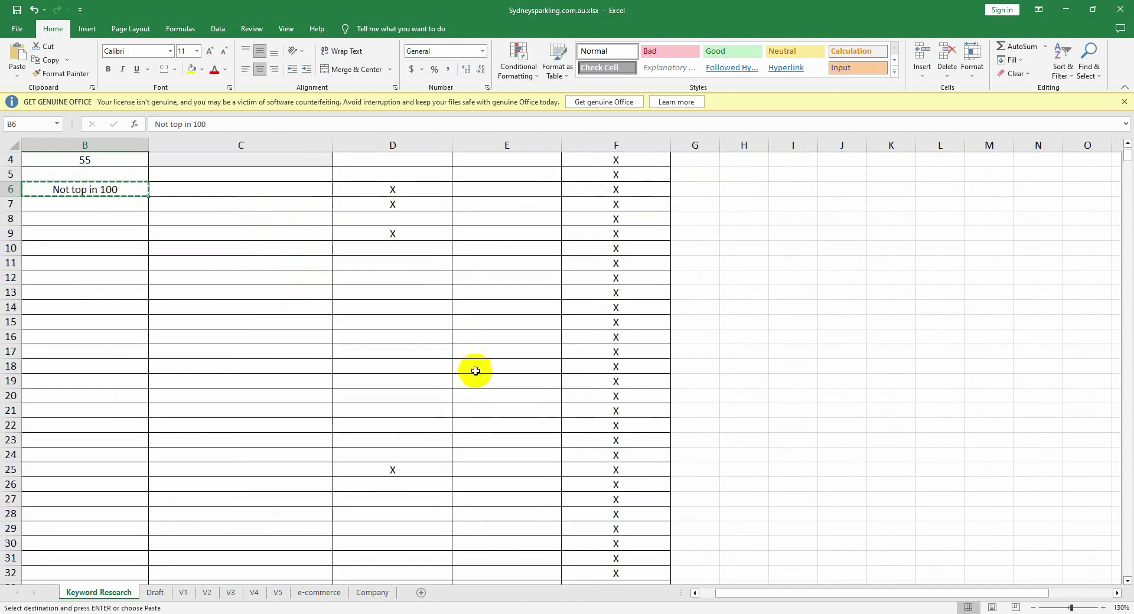
pyautogui.scroll(1, 476, 354)
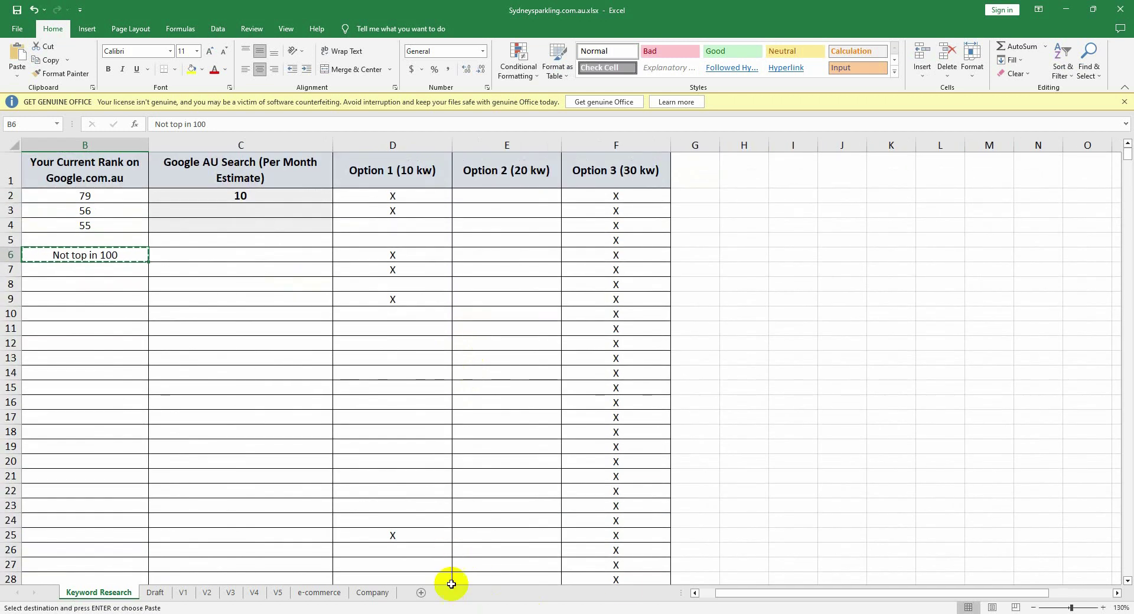
pyautogui.moveTo(721, 593); pyautogui.dragTo(706, 593)
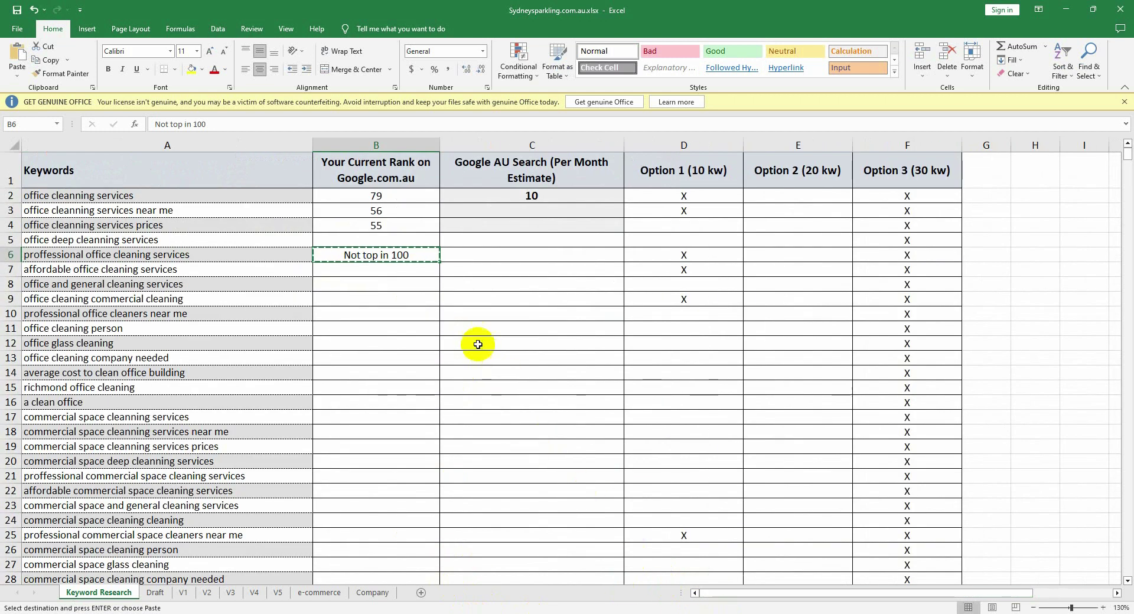
pyautogui.scroll(-3, 467, 272)
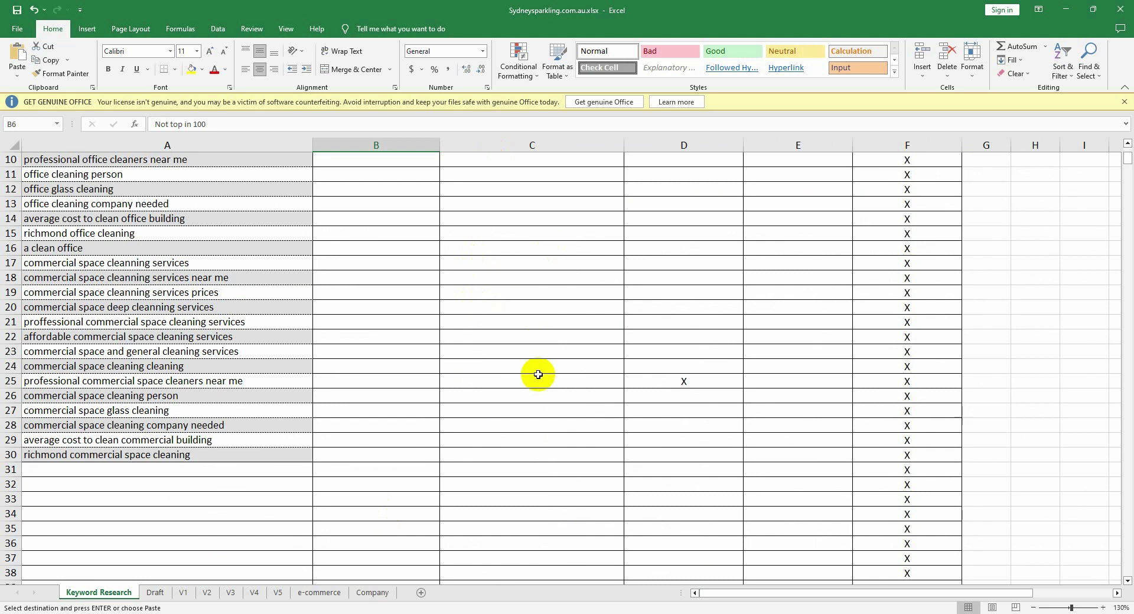
pyautogui.scroll(3, 525, 342)
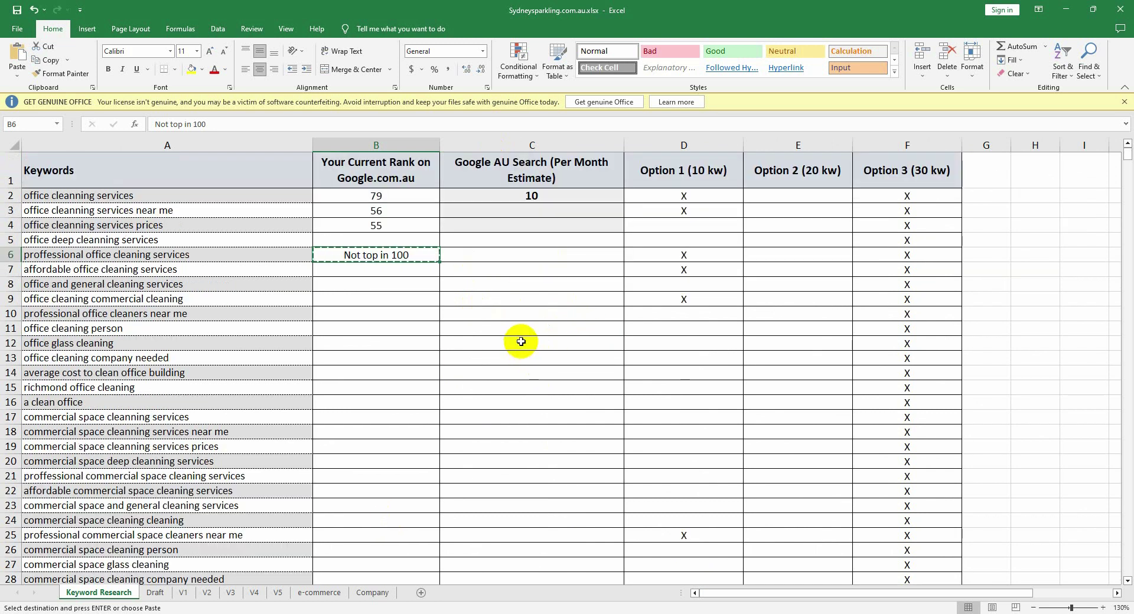
pyautogui.click(385, 238)
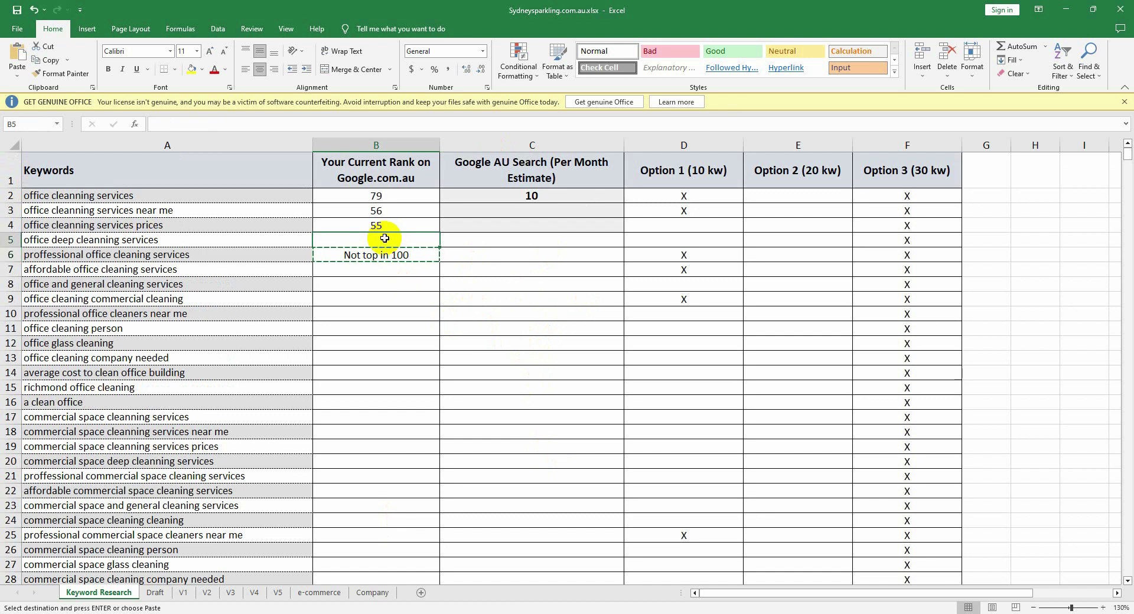
pyautogui.write('45')
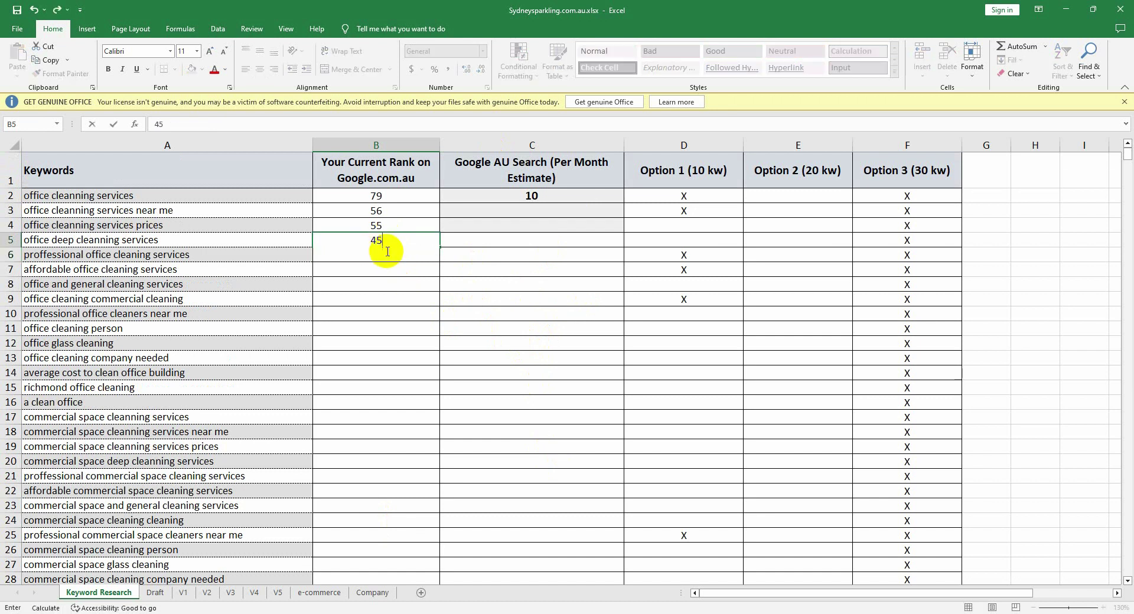
pyautogui.press('Return')
pyautogui.hotkey('ctrl', 'v')
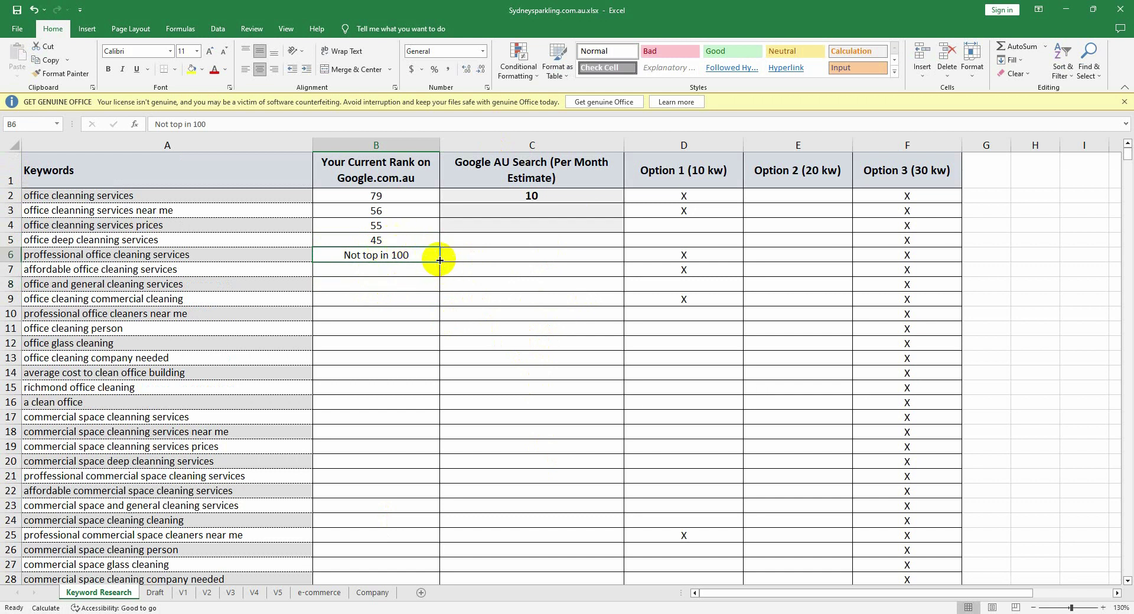
# Step: Fill 'Not top in 100' down the rank column to row 23 and correct B7 back to 100
pyautogui.moveTo(440, 260); pyautogui.dragTo(409, 499)
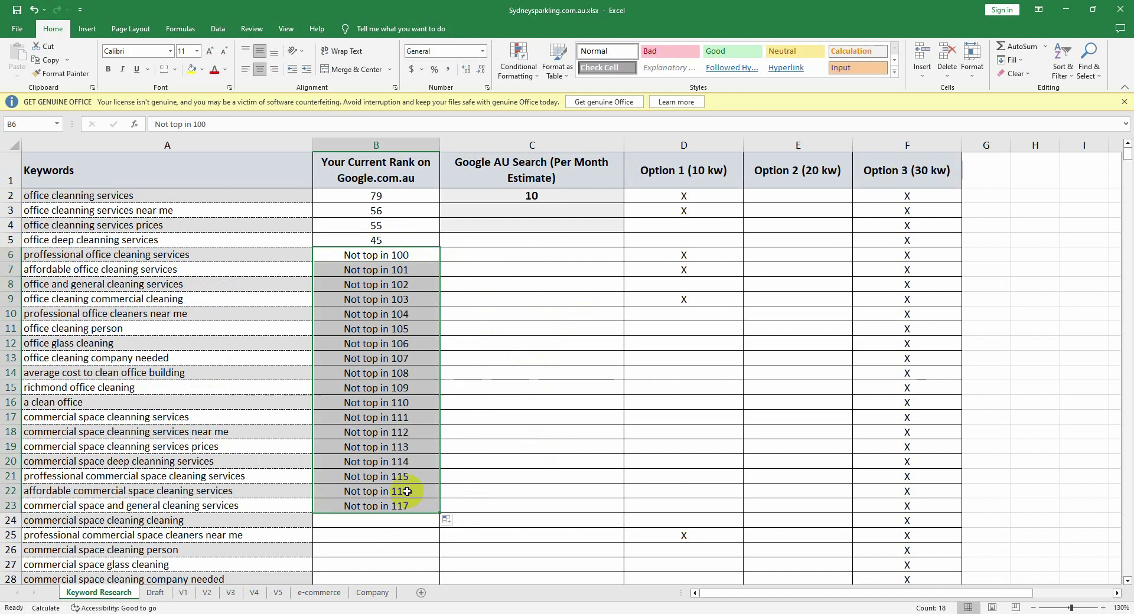
pyautogui.click(413, 281)
pyautogui.press('Delete')
pyautogui.click(412, 274)
pyautogui.doubleClick(412, 273)
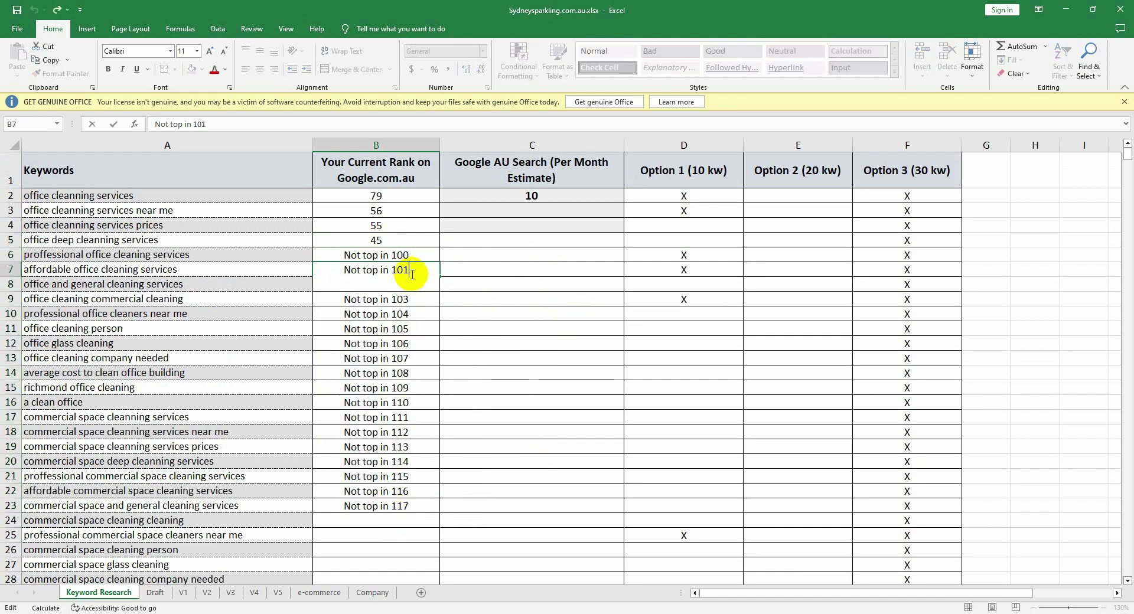
pyautogui.press('BackSpace')
pyautogui.write('0')
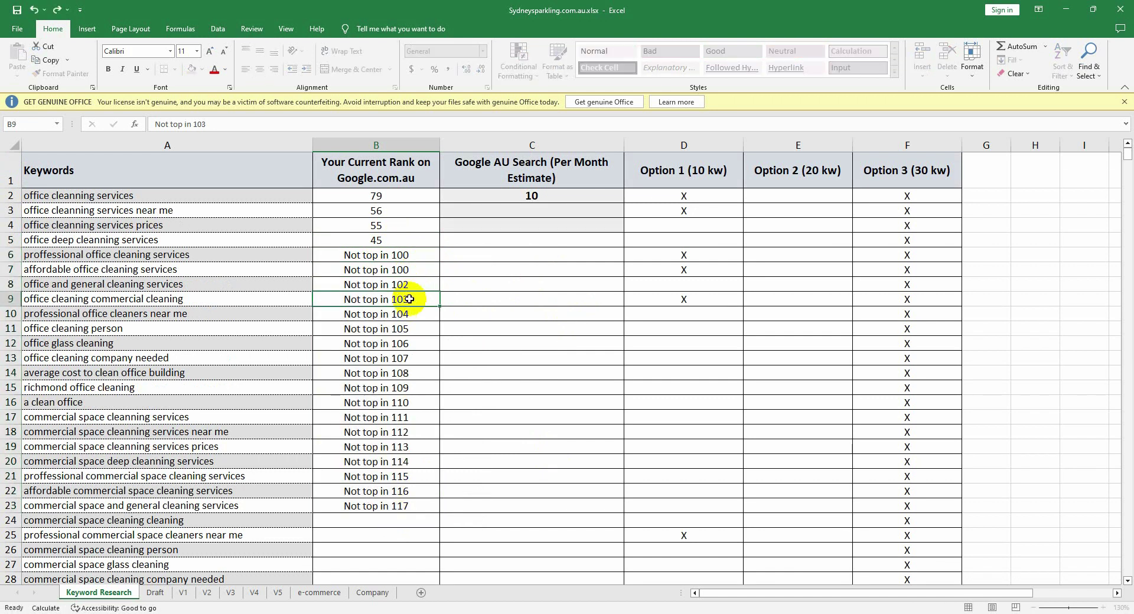
pyautogui.press('Return')
# Step: Correct B8 and B9 from 'Not top in 102/103' to 'Not top in 100'
pyautogui.doubleClick(408, 285)
pyautogui.press('BackSpace')
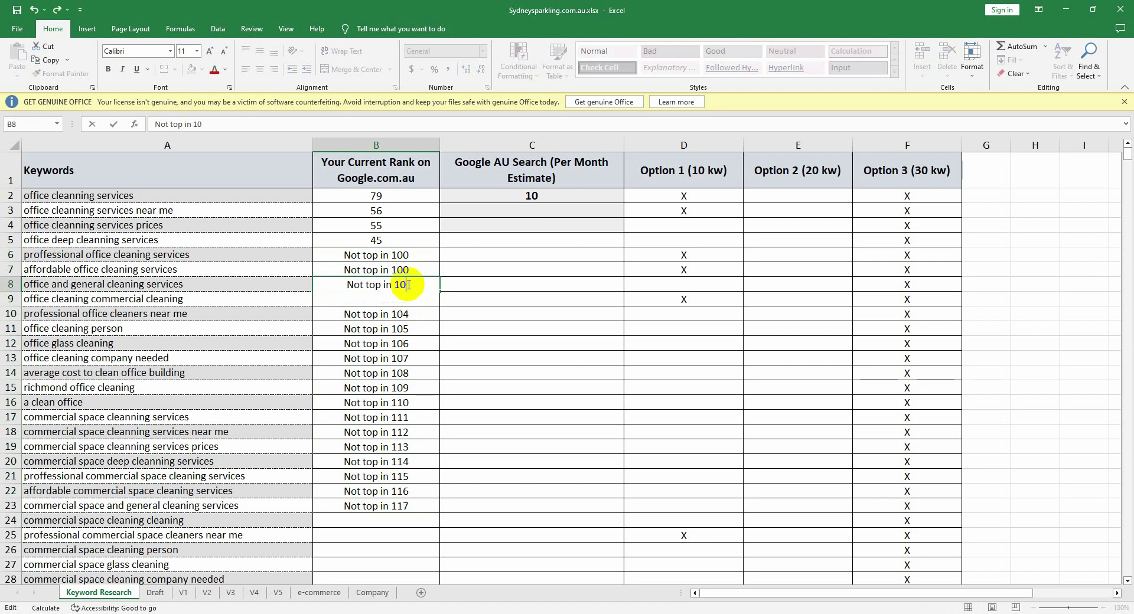
pyautogui.write('0')
pyautogui.press('Return')
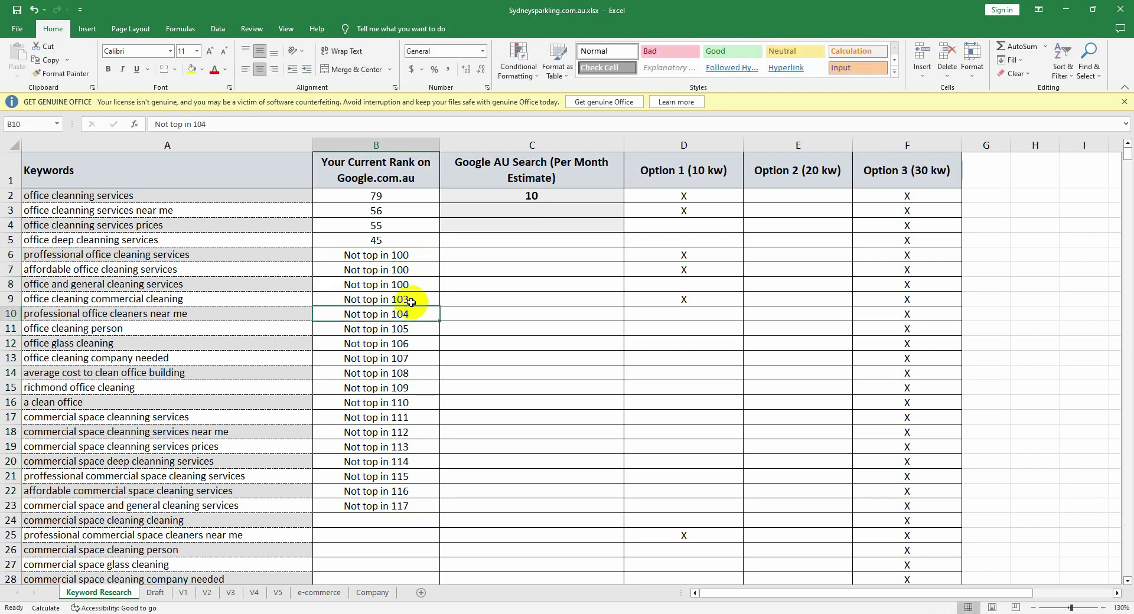
pyautogui.doubleClick(412, 301)
pyautogui.press('BackSpace')
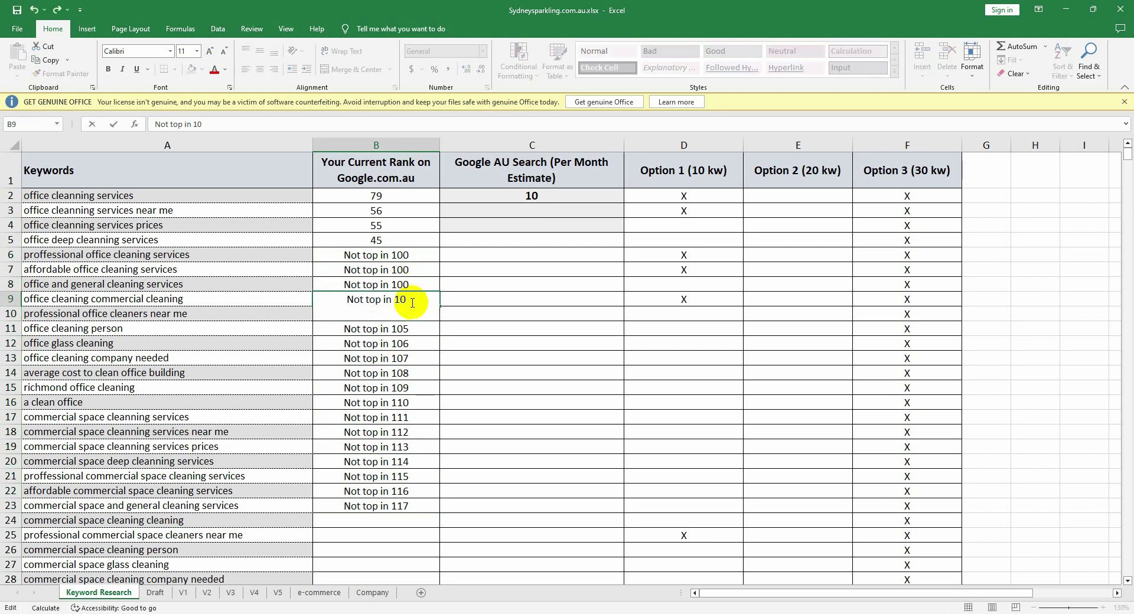
pyautogui.write('0')
pyautogui.press('Return')
# Step: Correct B10 and B11 from 'Not top in 104/105' to 'Not top in 100'
pyautogui.doubleClick(412, 314)
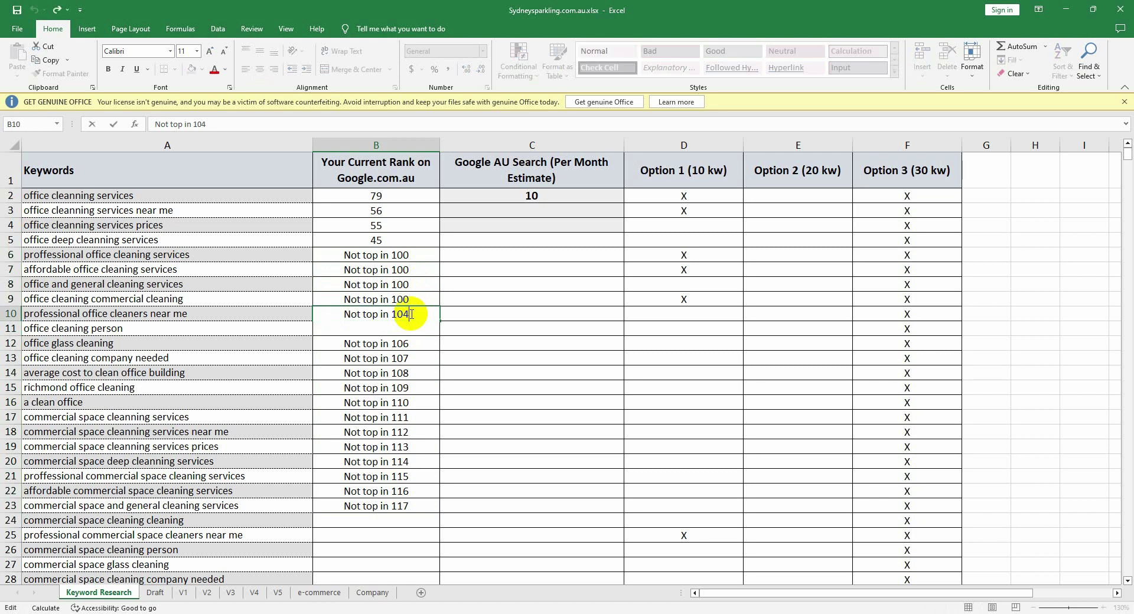
pyautogui.press('BackSpace')
pyautogui.write('0')
pyautogui.click(409, 342)
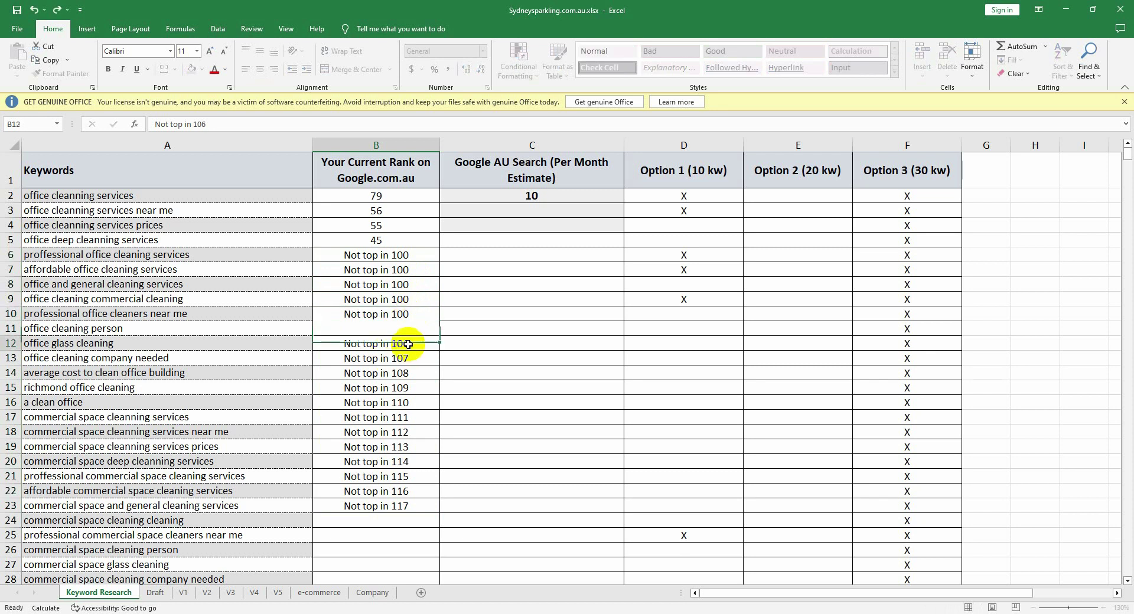
pyautogui.doubleClick(410, 329)
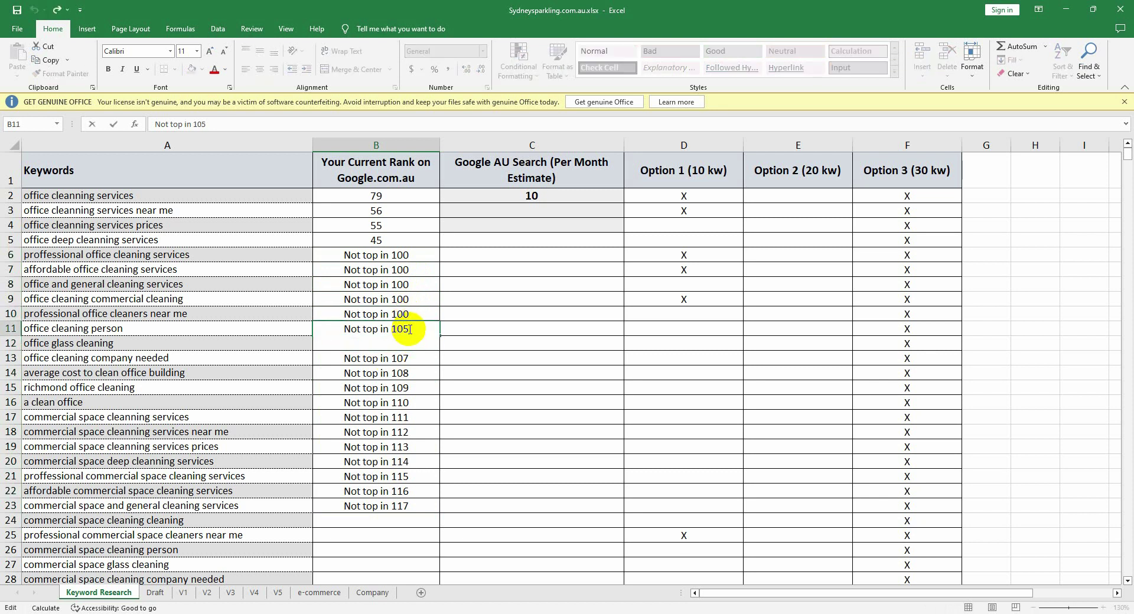
pyautogui.press('BackSpace')
pyautogui.write('0')
pyautogui.click(420, 371)
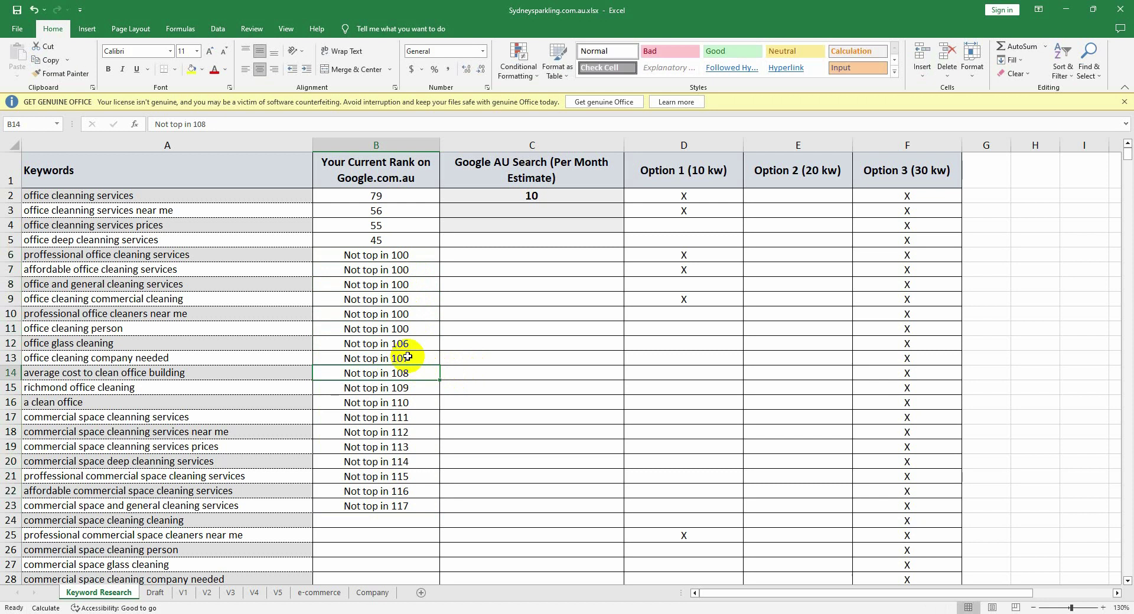
# Step: Copy the keyword 'commercial space deep cleanning services'
pyautogui.scroll(-3, 395, 378)
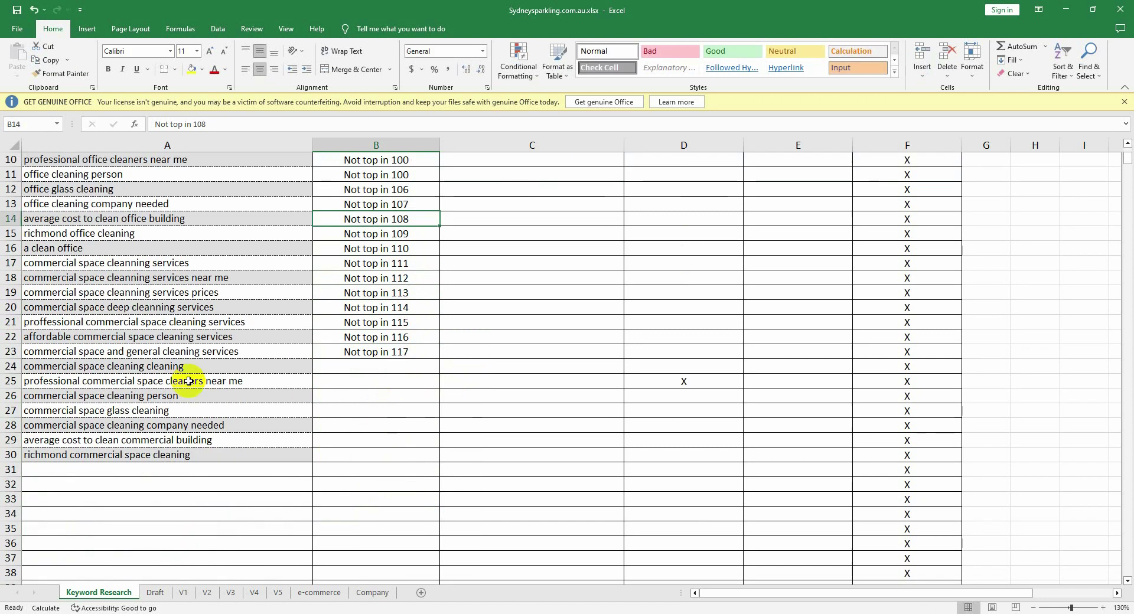
pyautogui.click(170, 308)
pyautogui.hotkey('ctrl', 'c')
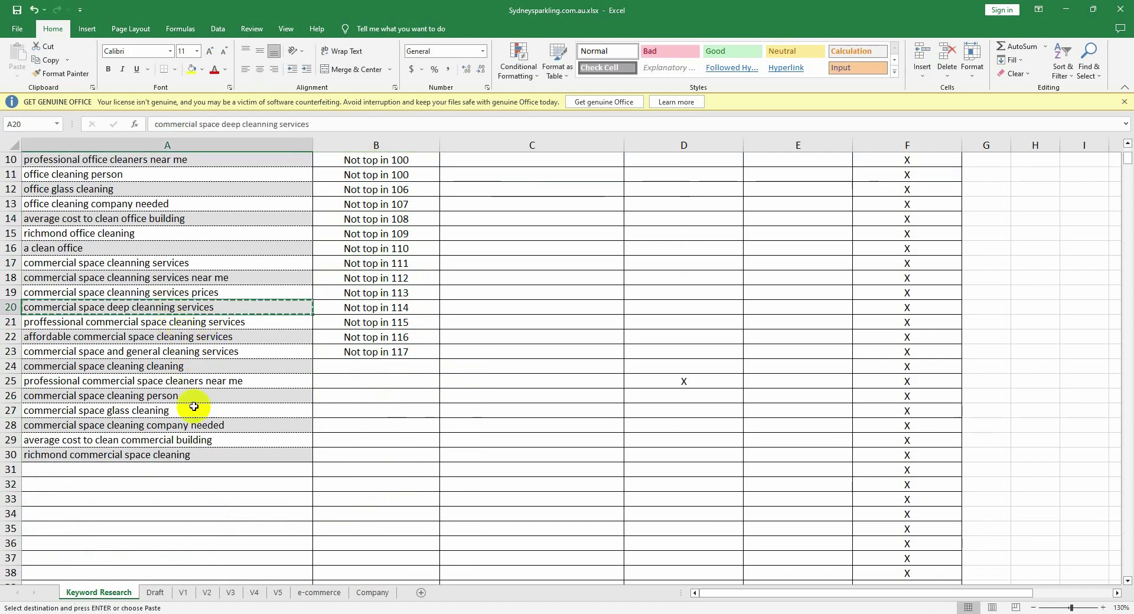
# Step: Google 'commercial space deep cleanning services' for its search volume, then return to the mcmpropertycare workbook
pyautogui.click(190, 613)
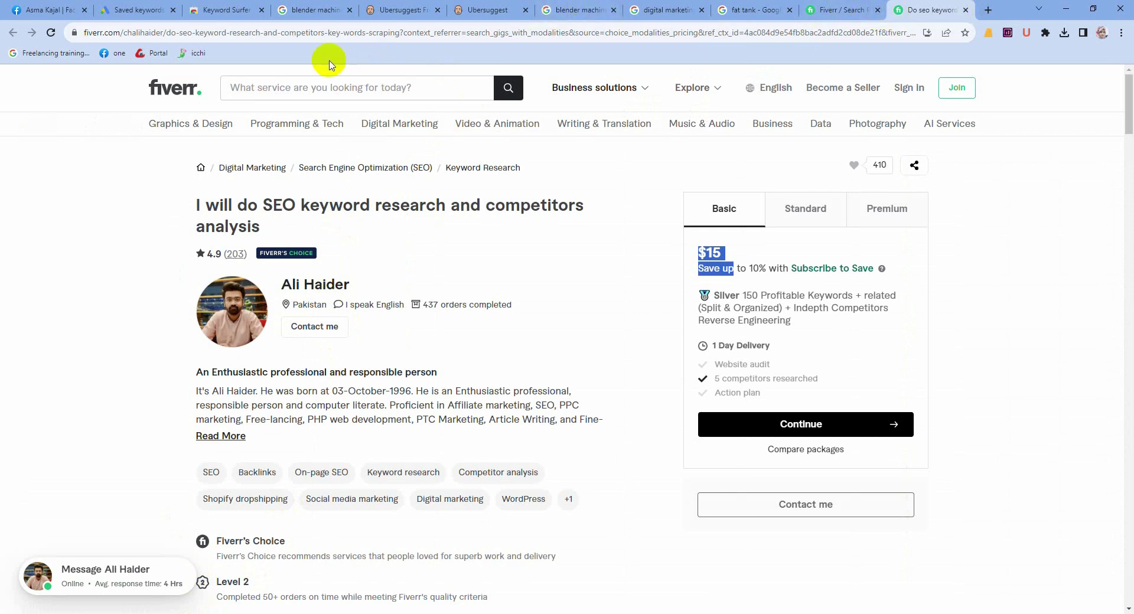
pyautogui.click(313, 10)
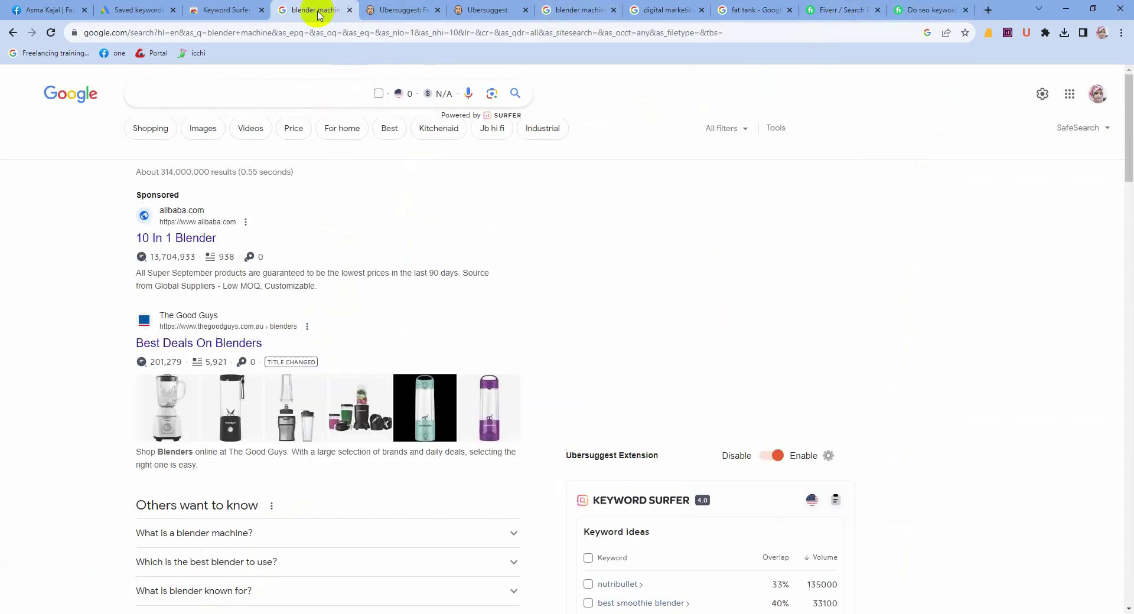
pyautogui.click(208, 92)
pyautogui.hotkey('ctrl', 'v')
pyautogui.press('Return')
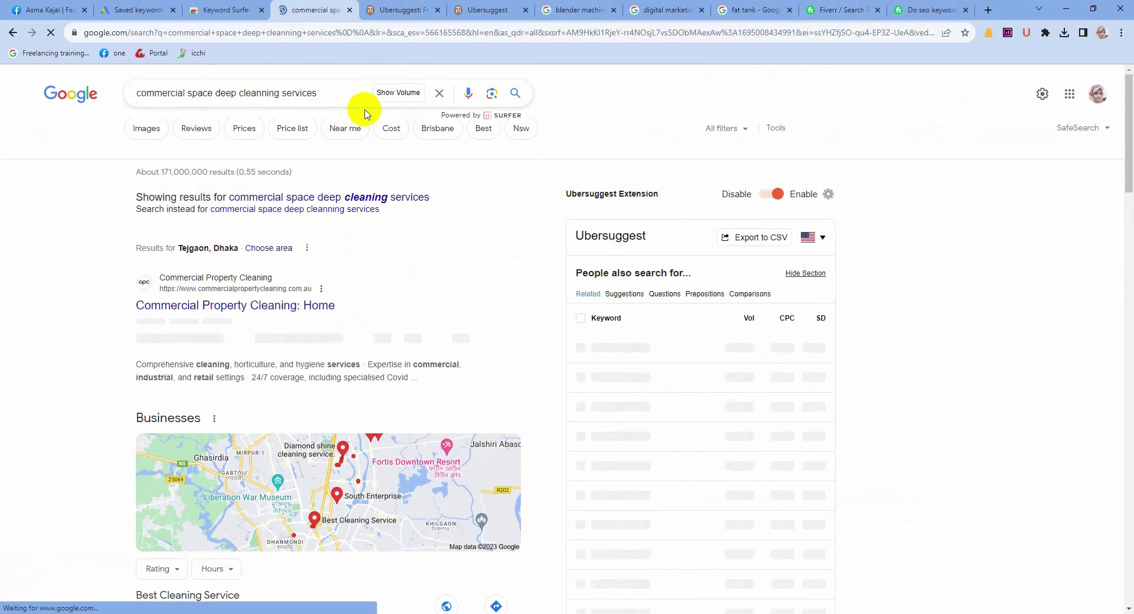
pyautogui.click(373, 95)
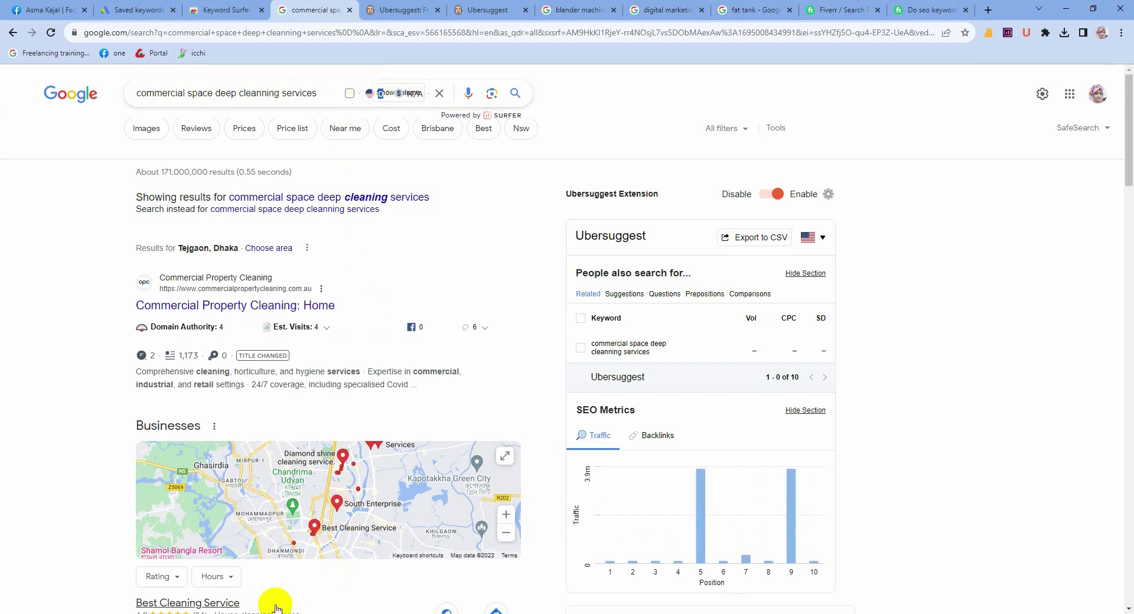
pyautogui.moveTo(276, 613)
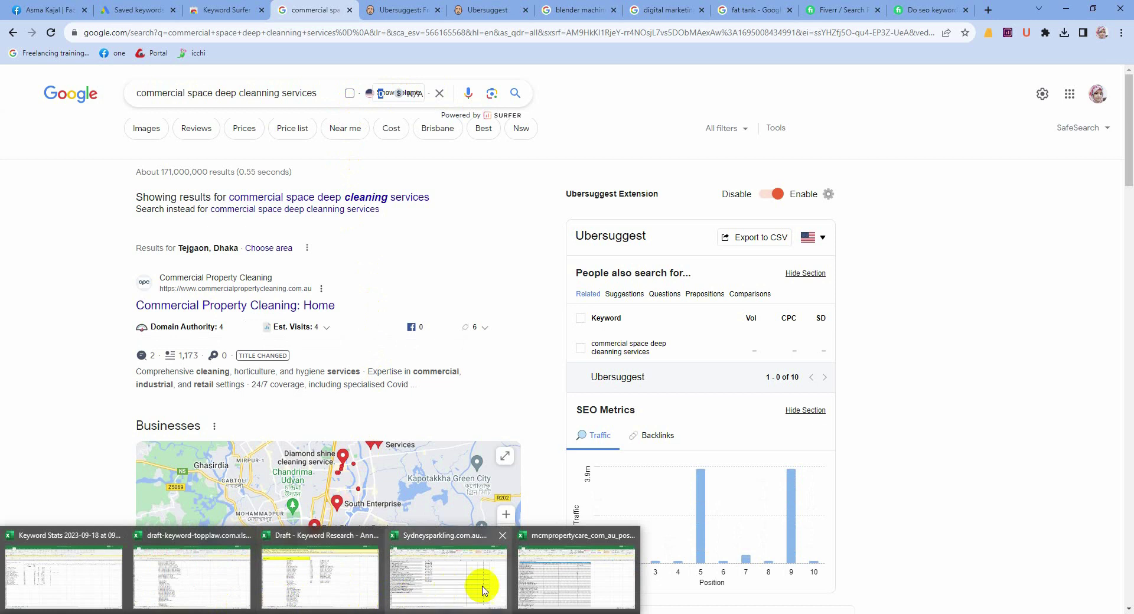
pyautogui.click(531, 571)
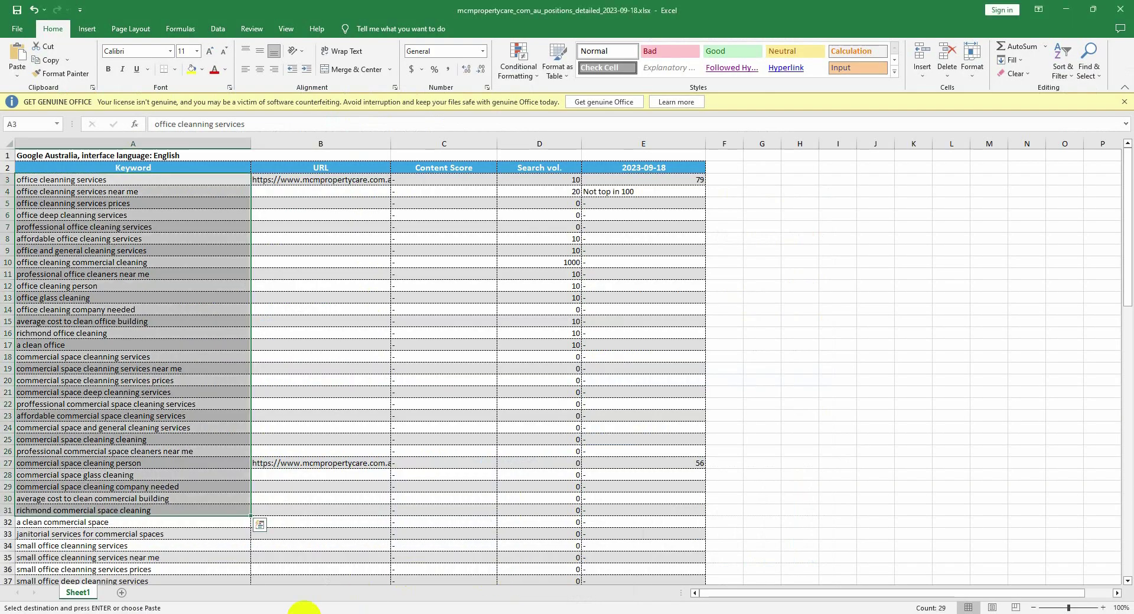
# Step: In the Sydneysparkling workbook, change B12 from 'Not top in 106' to 'Not top in 100'
pyautogui.moveTo(245, 611)
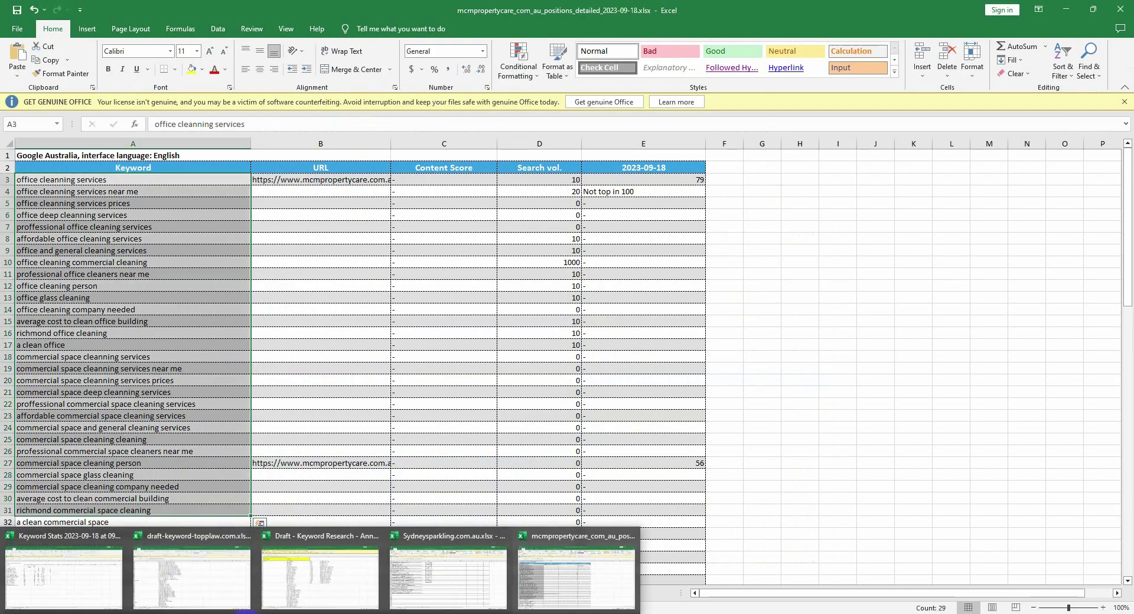
pyautogui.click(436, 586)
pyautogui.click(399, 365)
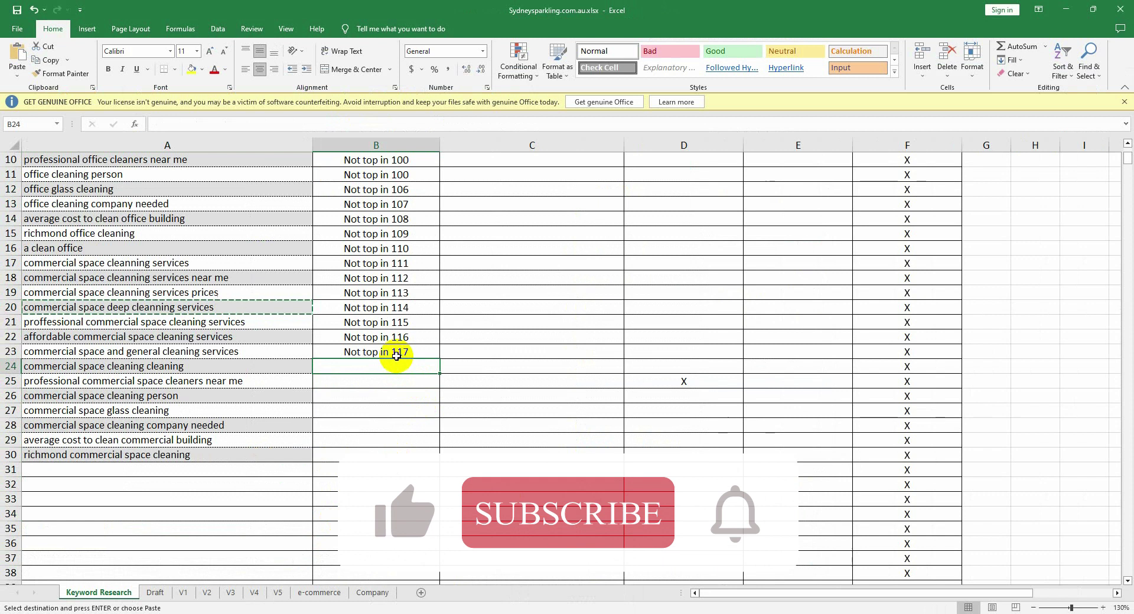
pyautogui.scroll(3, 400, 352)
pyautogui.click(407, 345)
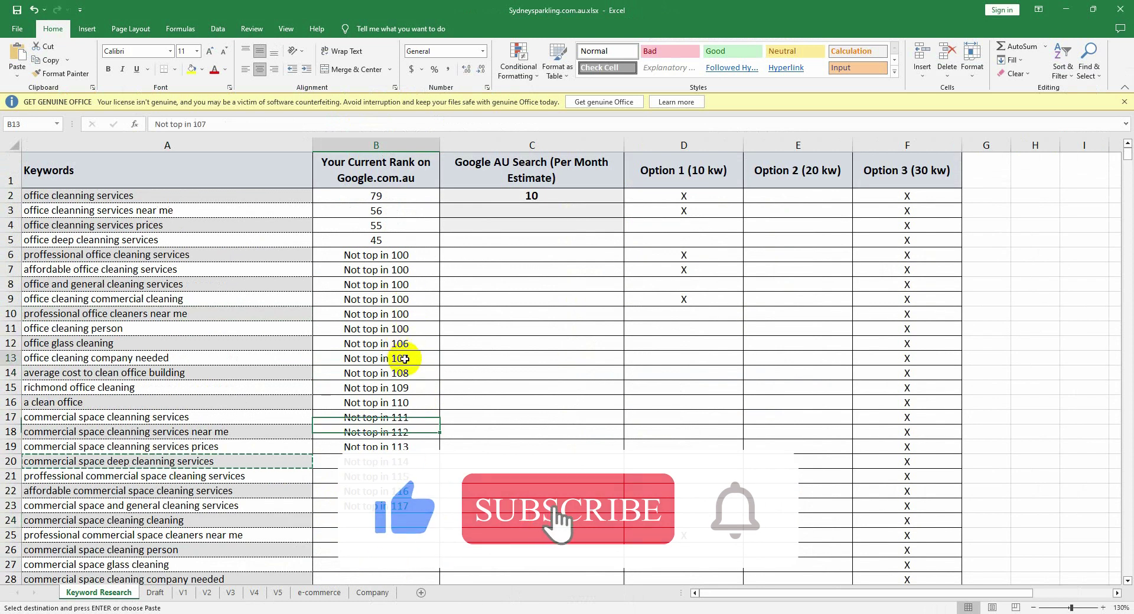
pyautogui.doubleClick(410, 347)
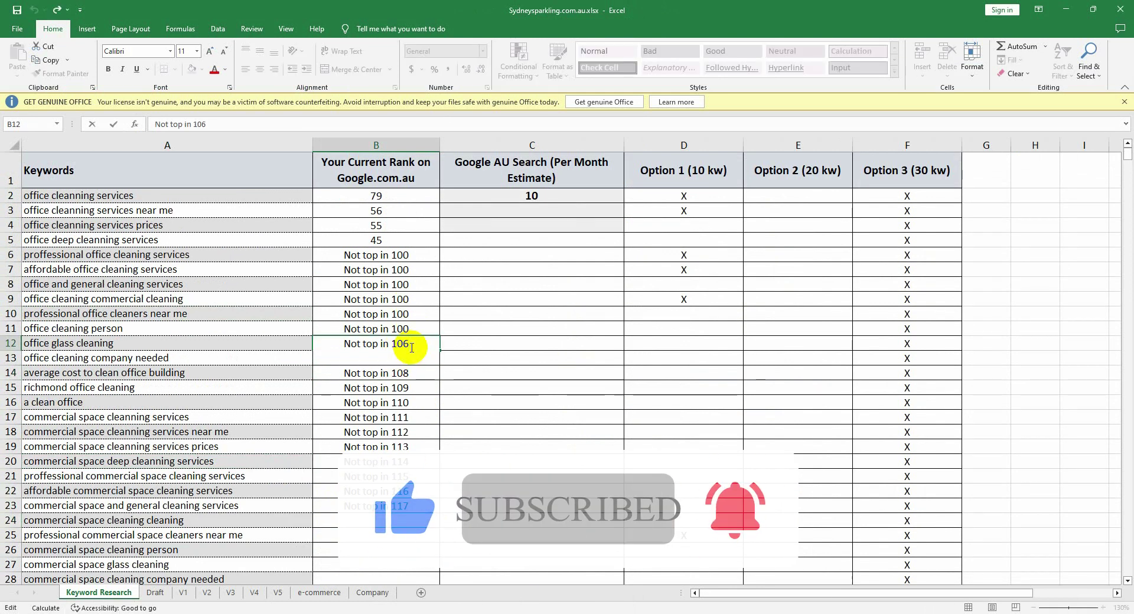
pyautogui.press('BackSpace')
pyautogui.write('0')
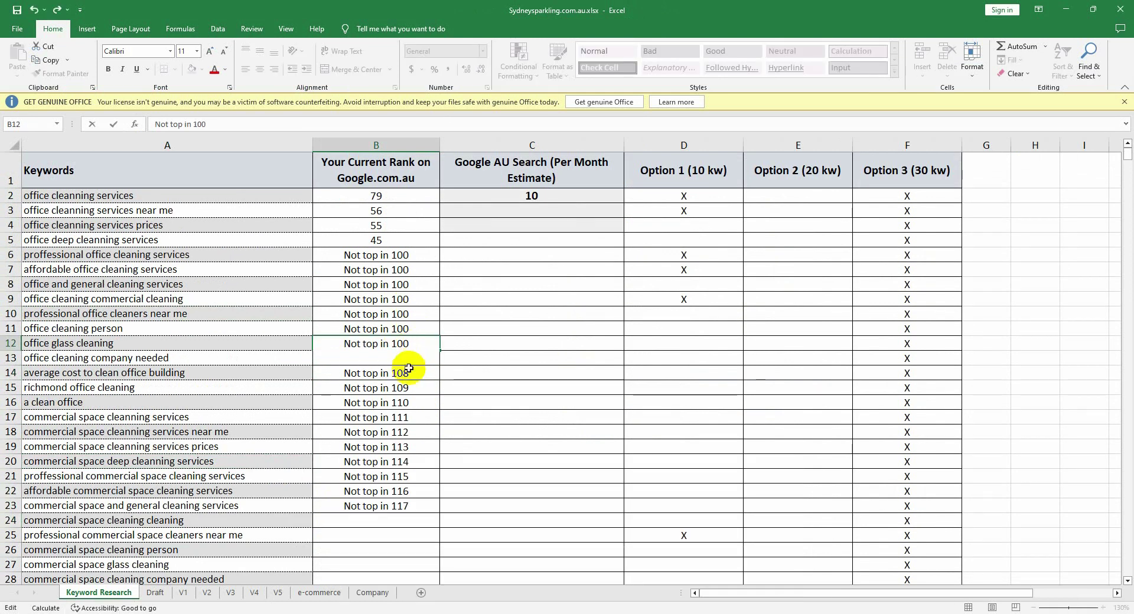
pyautogui.click(409, 373)
# Step: Change B13 and B14 from 'Not top in 107/108' to 'Not top in 100'
pyautogui.click(410, 360)
pyautogui.doubleClick(412, 360)
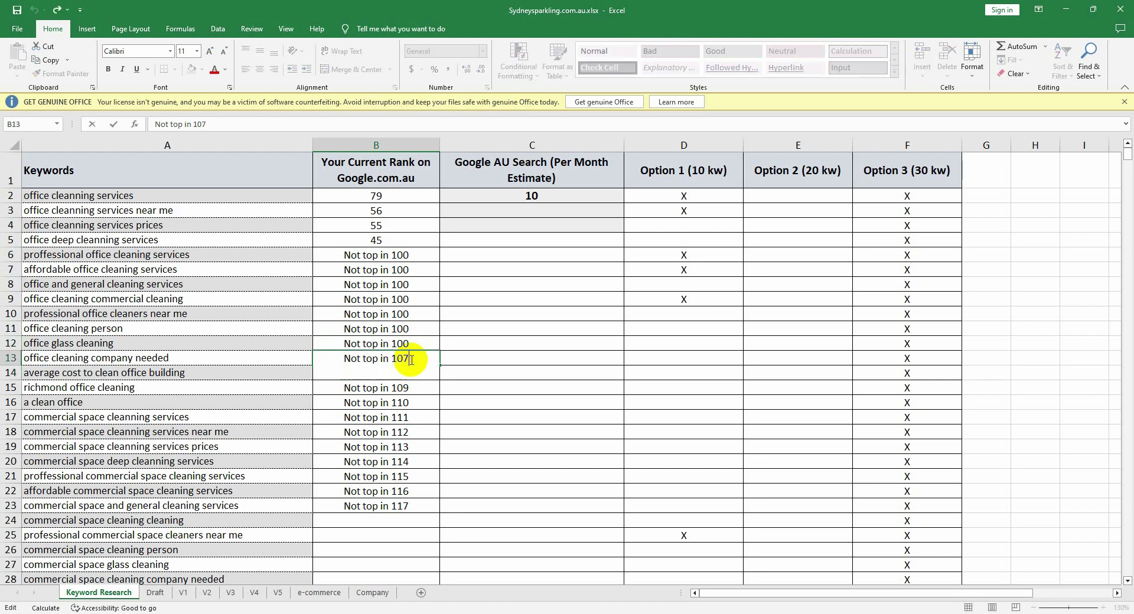
pyautogui.write('0')
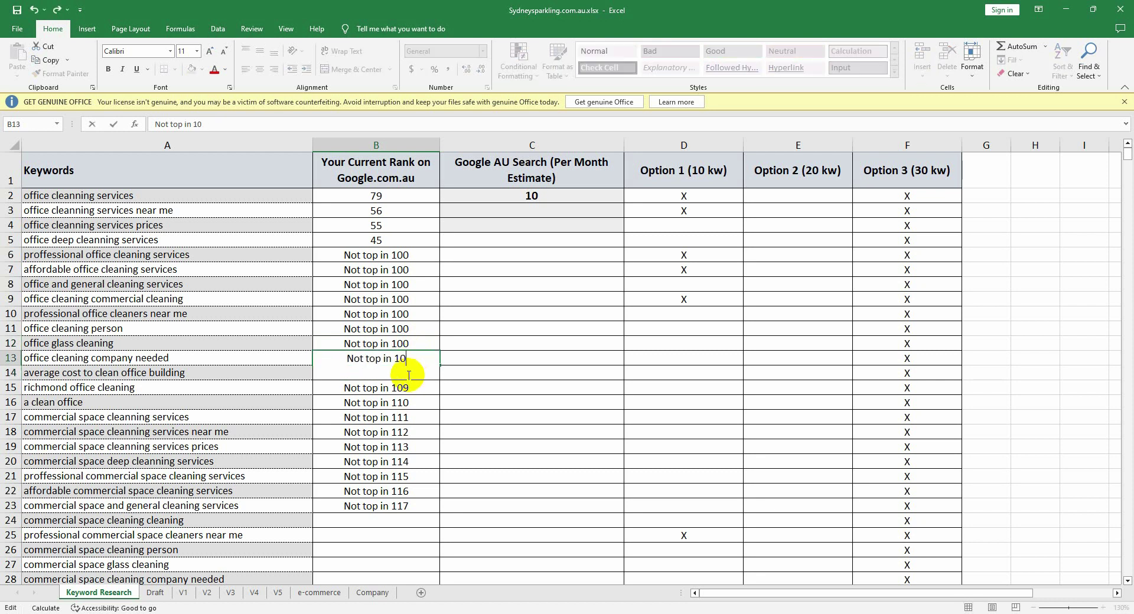
pyautogui.click(408, 382)
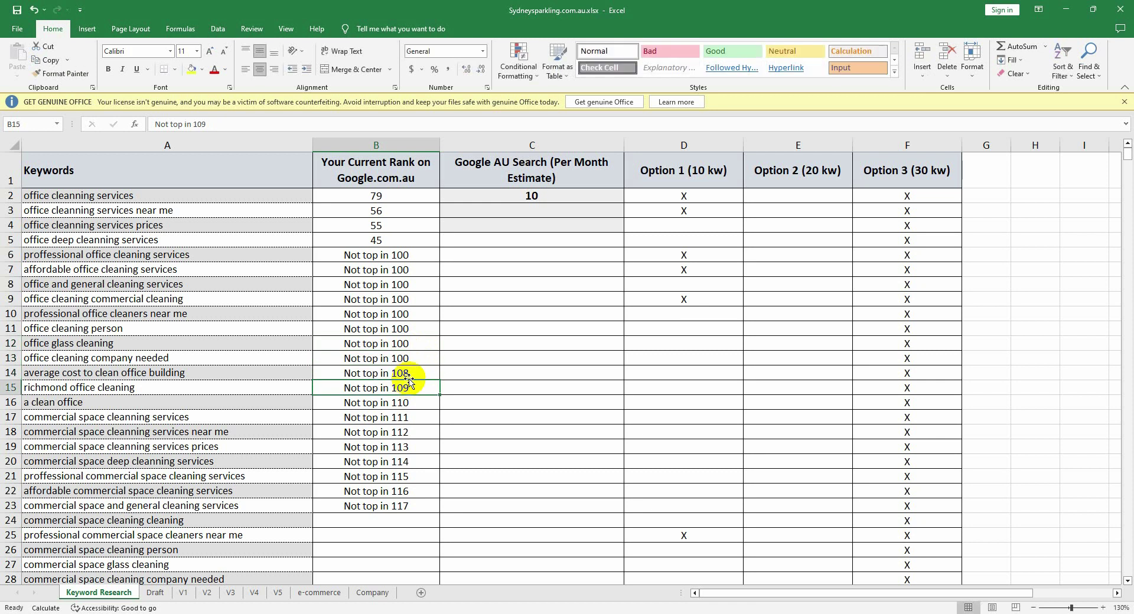
pyautogui.click(410, 376)
pyautogui.doubleClick(410, 374)
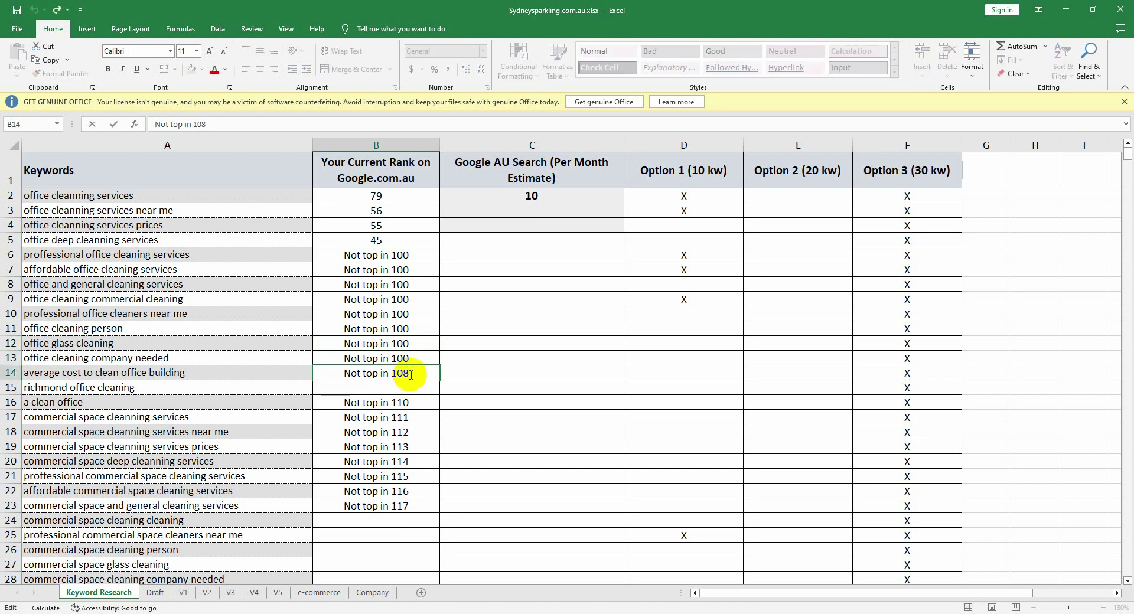
pyautogui.press('BackSpace')
pyautogui.write('0')
pyautogui.click(411, 418)
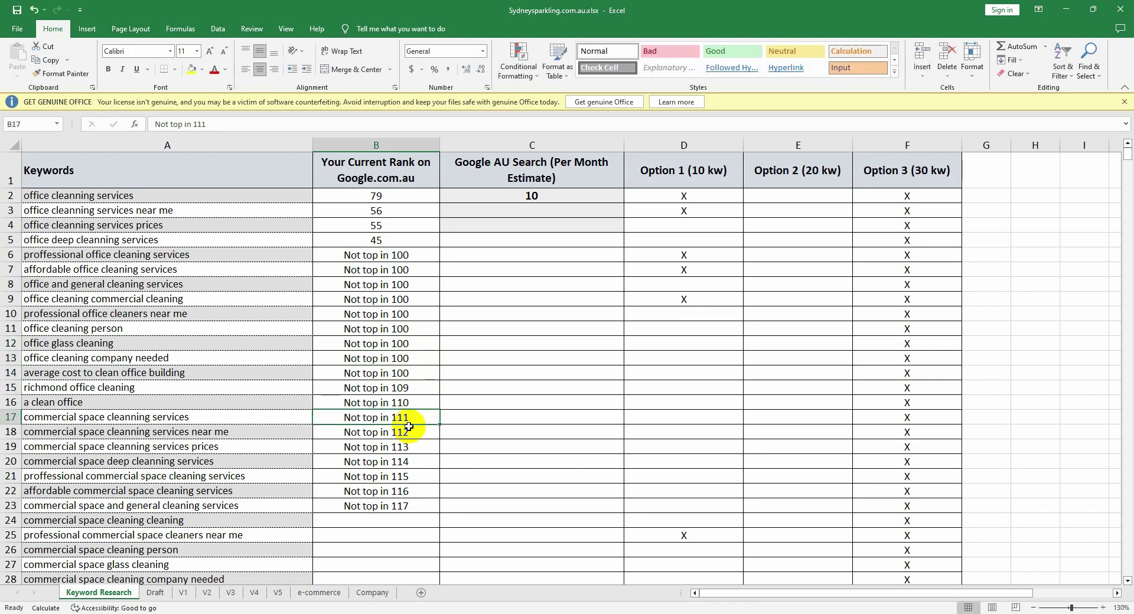
pyautogui.click(410, 384)
pyautogui.click(410, 372)
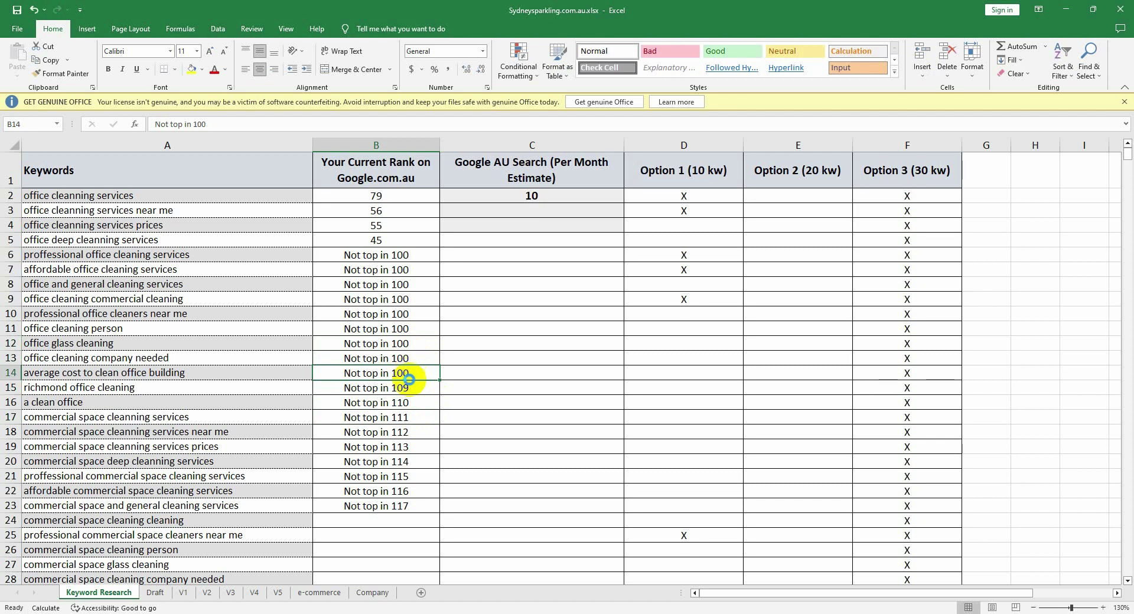
# Step: Copy 'Not top in 100' from B14 and paste it into rank cells B15 through B21
pyautogui.hotkey('ctrl', 'c')
pyautogui.click(393, 388)
pyautogui.hotkey('ctrl', 'v')
pyautogui.click(400, 402)
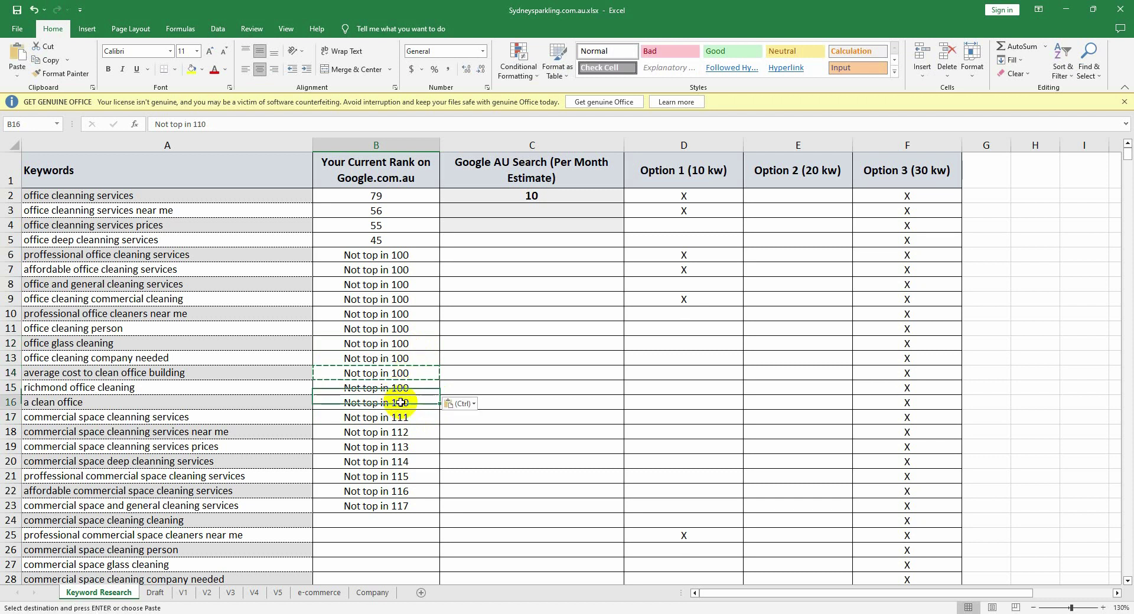
pyautogui.hotkey('ctrl', 'v')
pyautogui.click(408, 417)
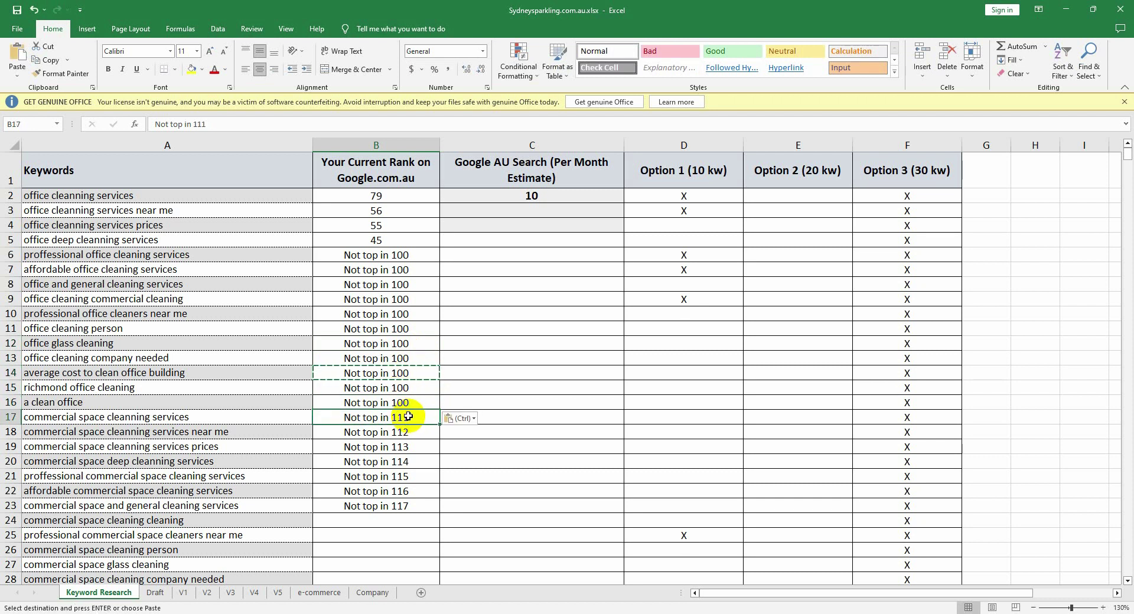
pyautogui.hotkey('ctrl', 'v')
pyautogui.scroll(-1, 409, 413)
pyautogui.click(410, 368)
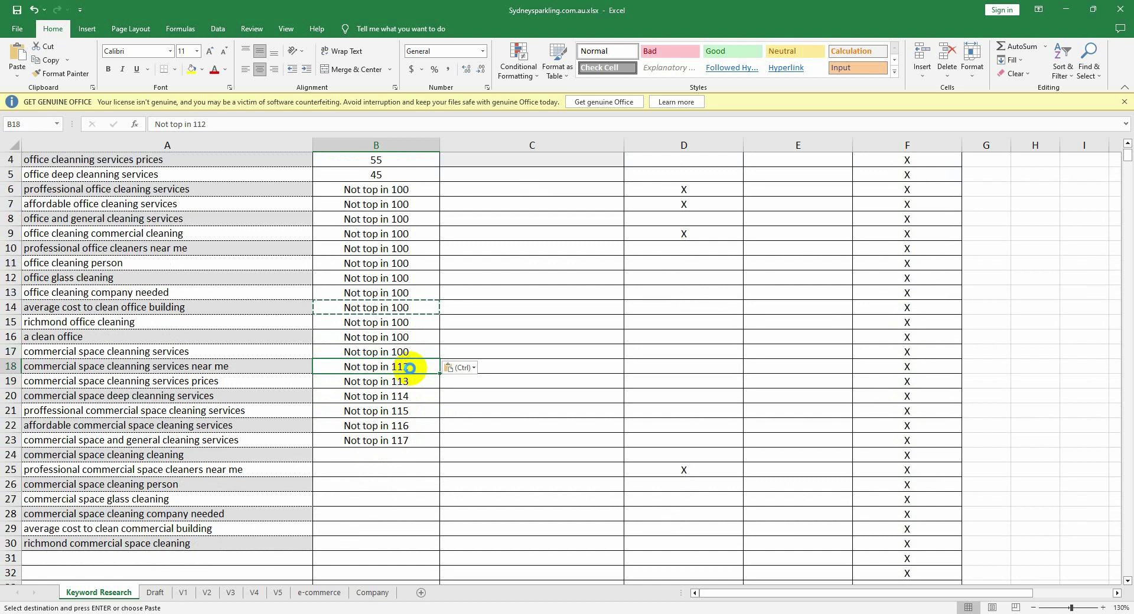
pyautogui.hotkey('ctrl', 'v')
pyautogui.click(407, 384)
pyautogui.hotkey('ctrl', 'v')
pyautogui.press('ctrl')
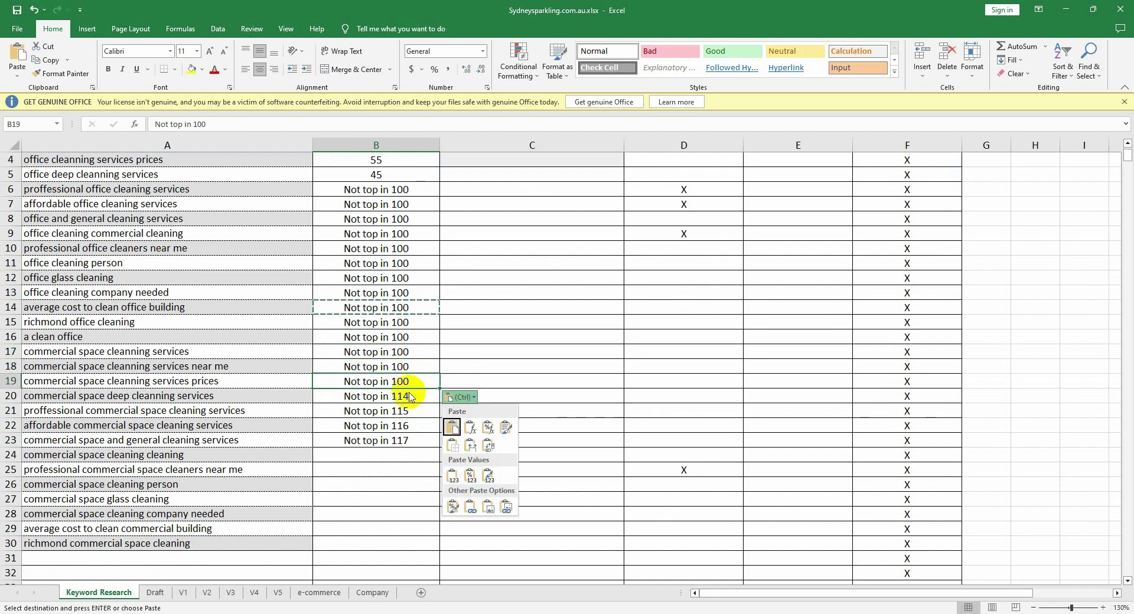
pyautogui.press('ctrl')
pyautogui.click(410, 401)
pyautogui.hotkey('ctrl', 'v')
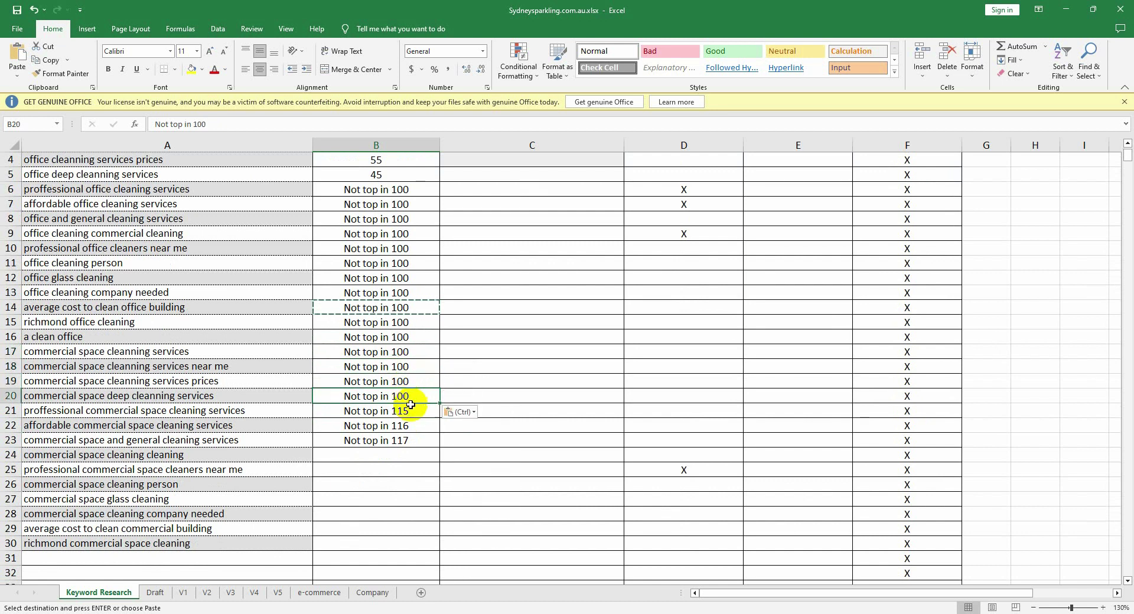
pyautogui.click(410, 409)
pyautogui.hotkey('ctrl', 'v')
# Step: Paste 'Not top in 100' into the remaining rank cells B22 through B30
pyautogui.scroll(-2, 404, 353)
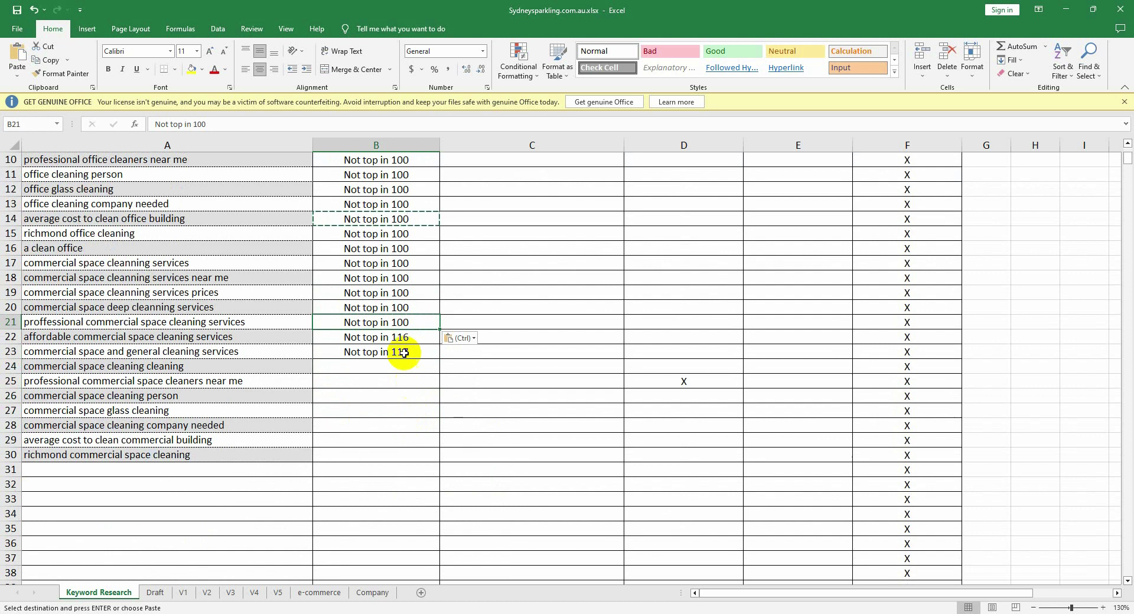
pyautogui.click(406, 338)
pyautogui.hotkey('ctrl', 'v')
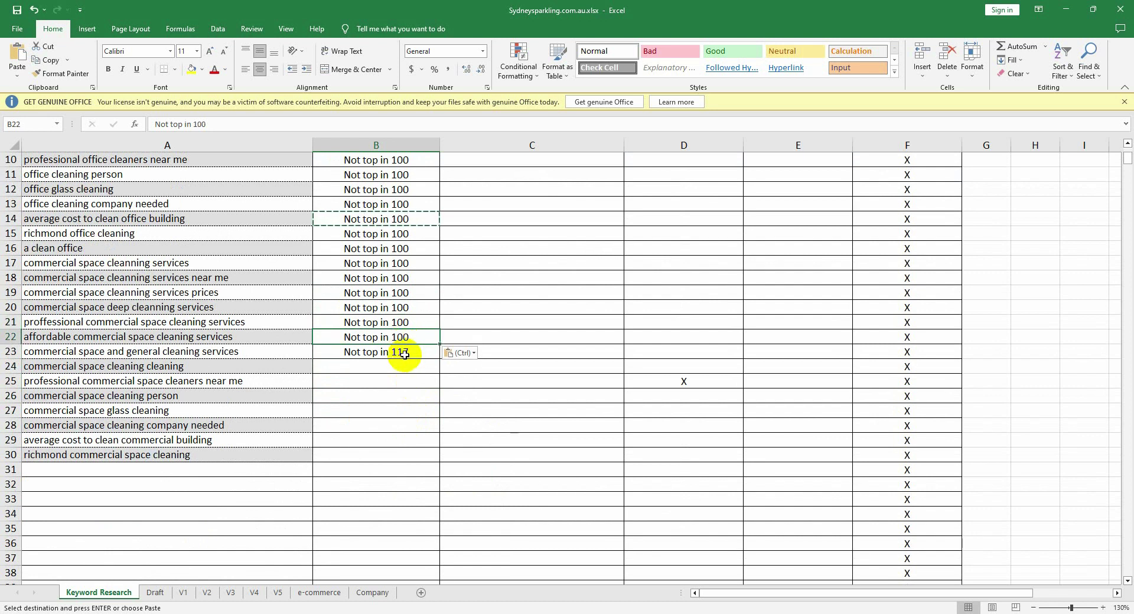
pyautogui.click(402, 365)
pyautogui.hotkey('ctrl', 'v')
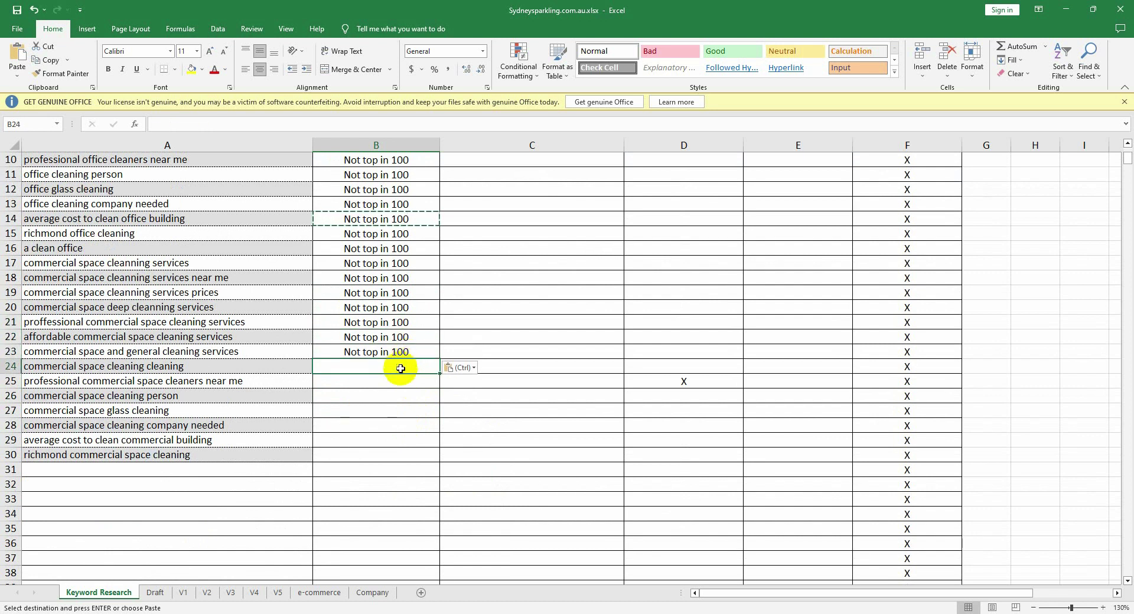
pyautogui.click(399, 380)
pyautogui.hotkey('ctrl', 'v')
pyautogui.click(394, 392)
pyautogui.hotkey('ctrl', 'v')
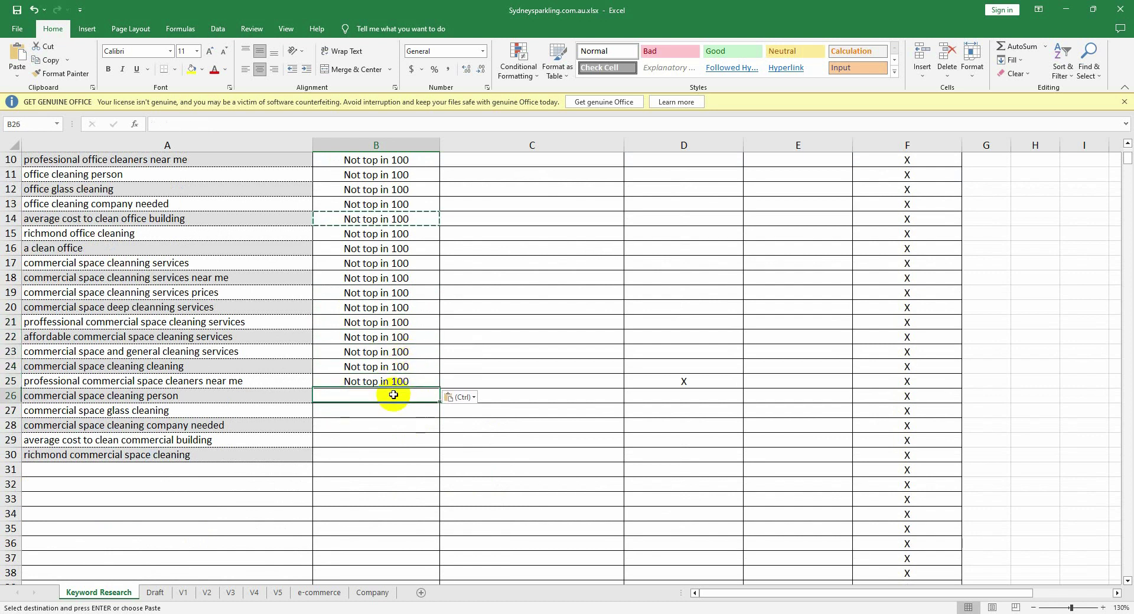
pyautogui.click(392, 410)
pyautogui.hotkey('ctrl', 'v')
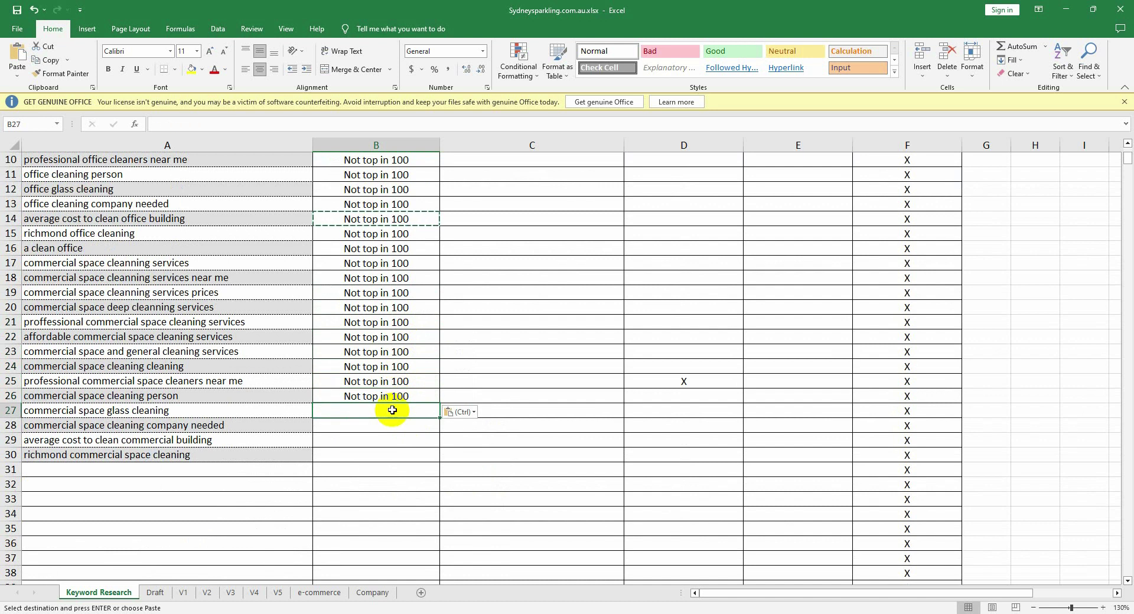
pyautogui.click(388, 426)
pyautogui.hotkey('ctrl', 'v')
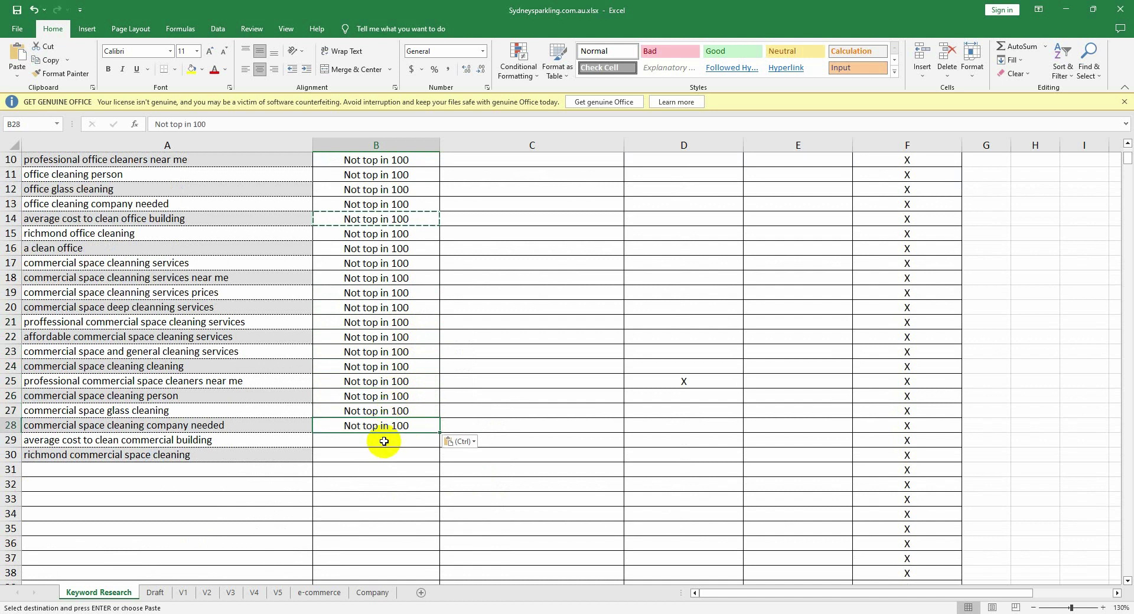
pyautogui.click(384, 441)
pyautogui.hotkey('ctrl', 'v')
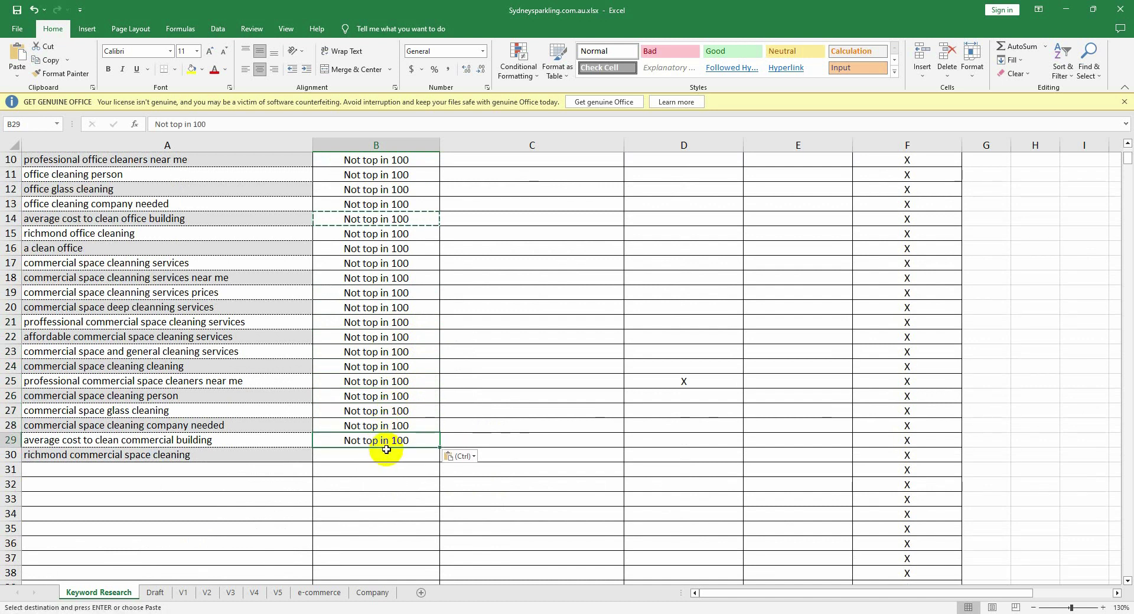
pyautogui.click(389, 454)
pyautogui.hotkey('ctrl', 'v')
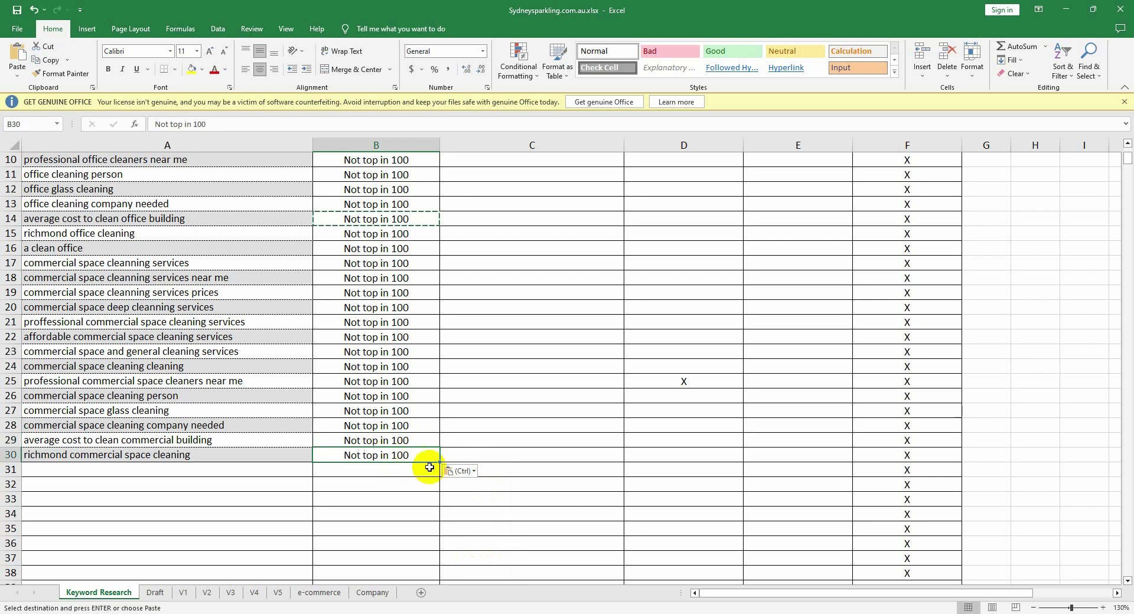
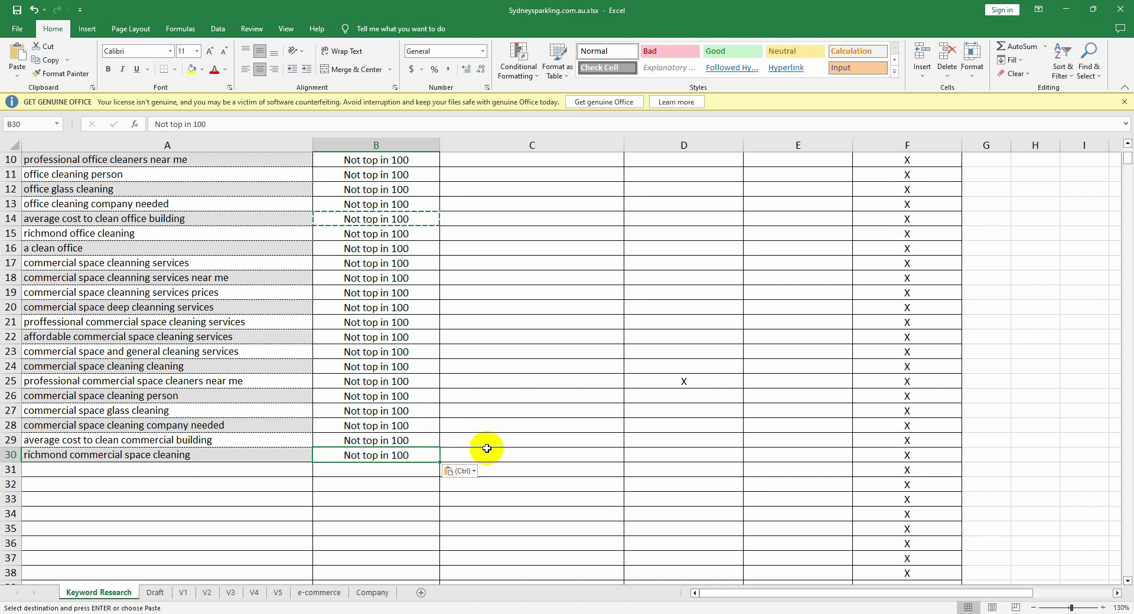
# Step: Enter search estimates 50, 60, 20 and 100 in cells C3–C6
pyautogui.scroll(3, 487, 448)
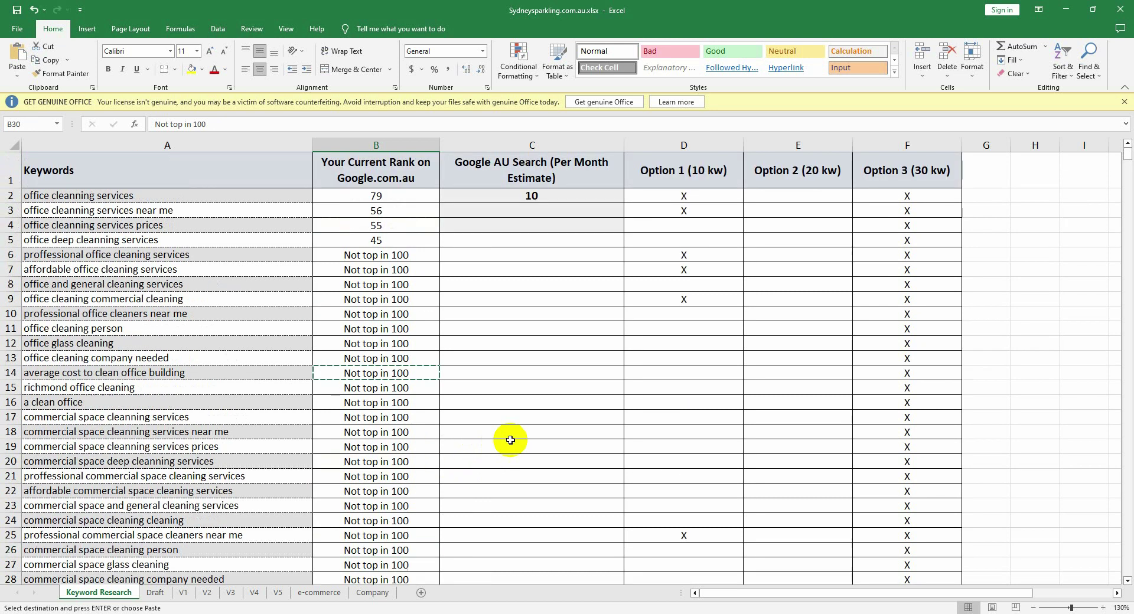
pyautogui.click(532, 211)
pyautogui.doubleClick(532, 211)
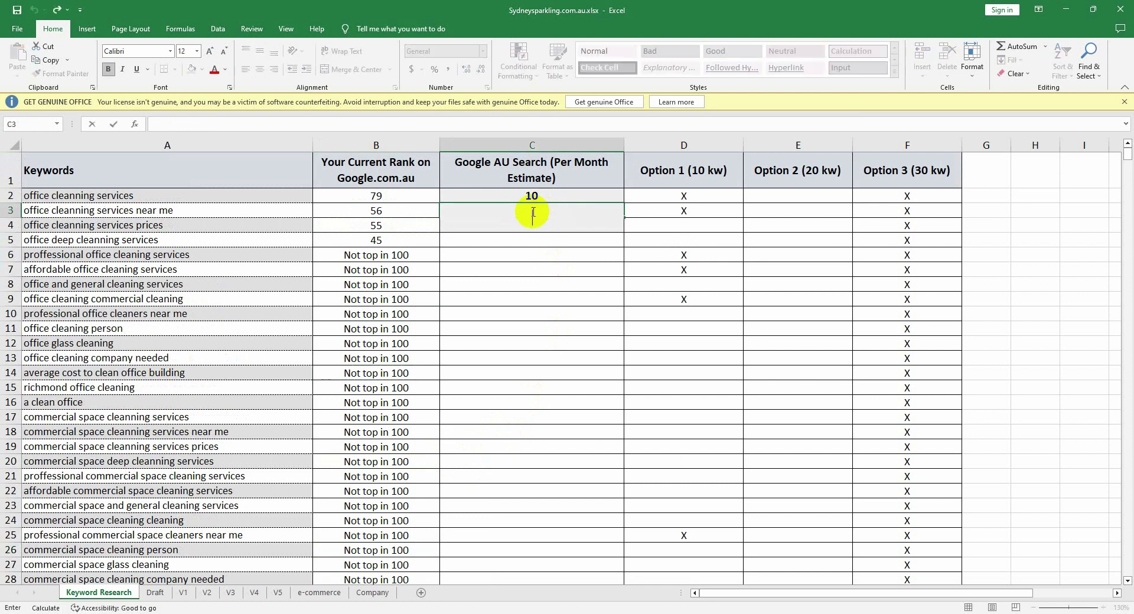
pyautogui.write('50')
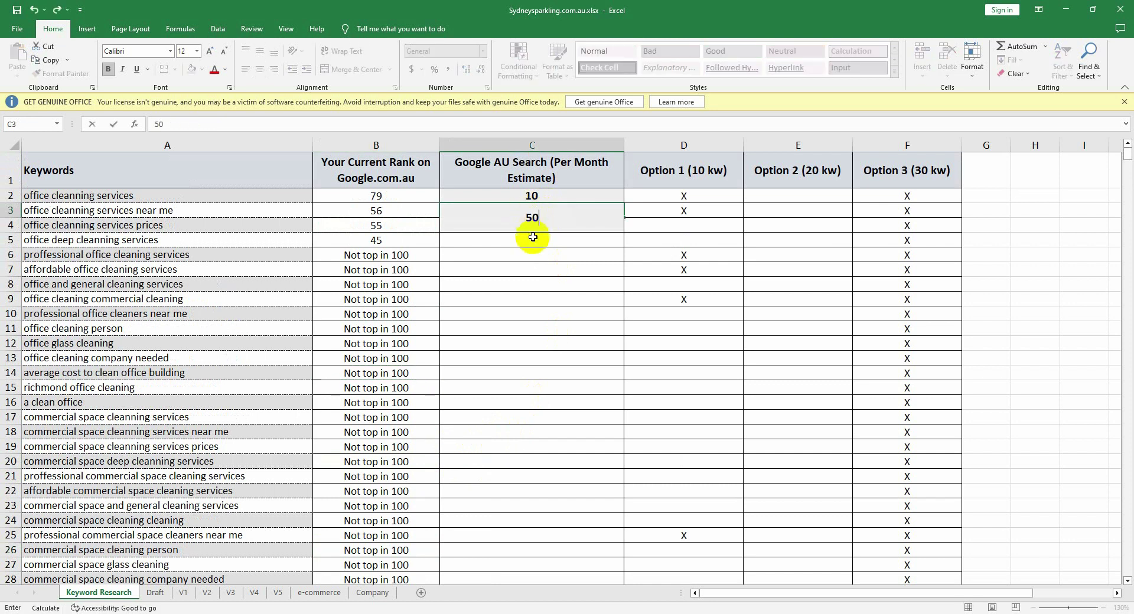
pyautogui.click(533, 243)
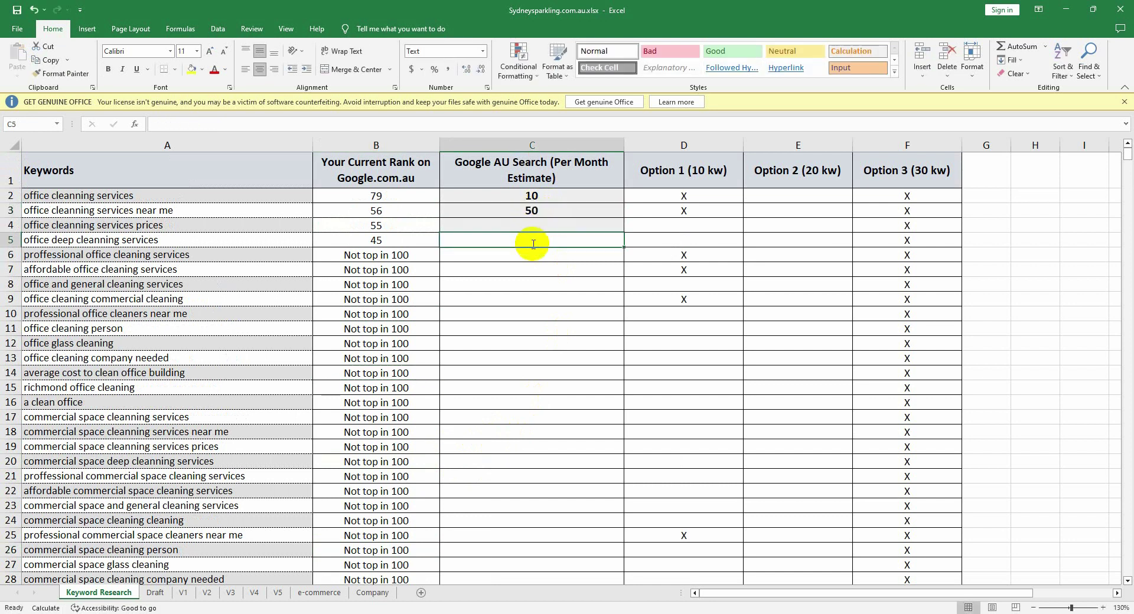
pyautogui.doubleClick(540, 228)
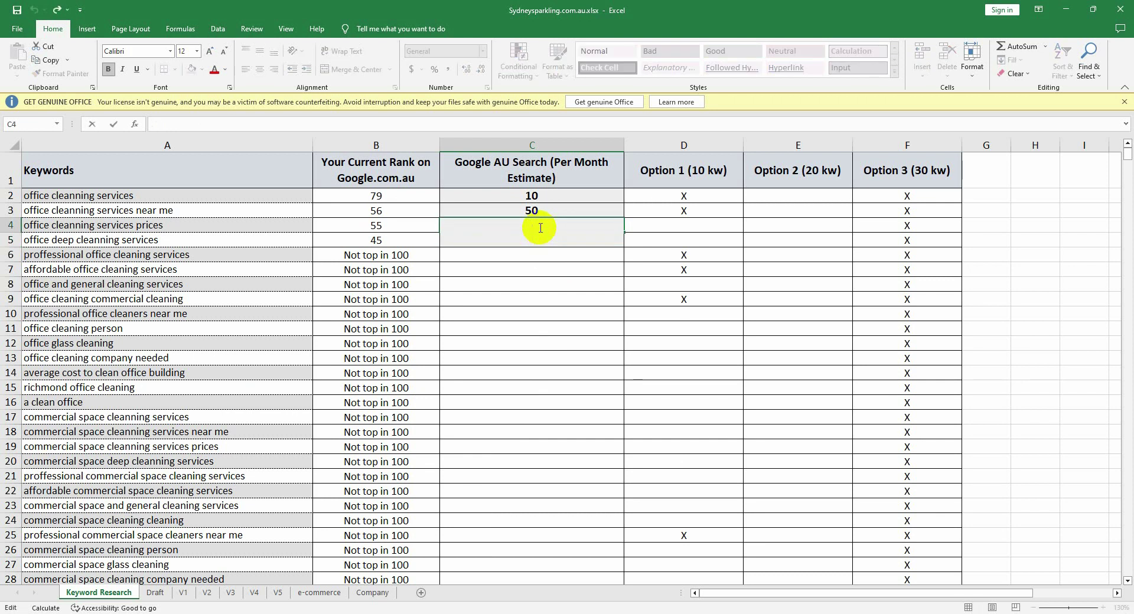
pyautogui.write('60')
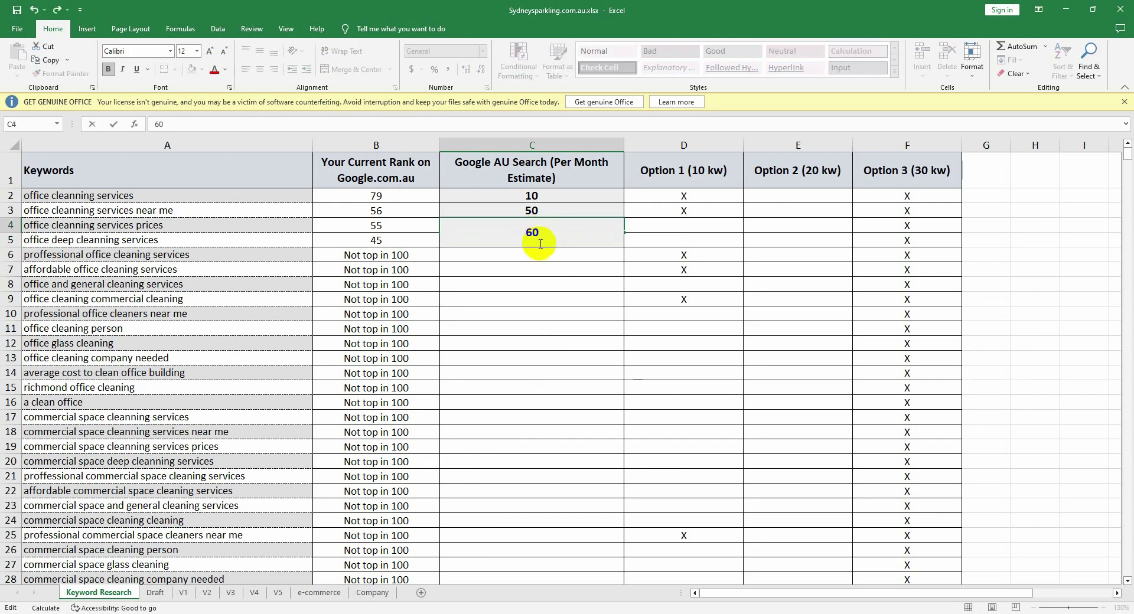
pyautogui.click(531, 296)
pyautogui.click(531, 255)
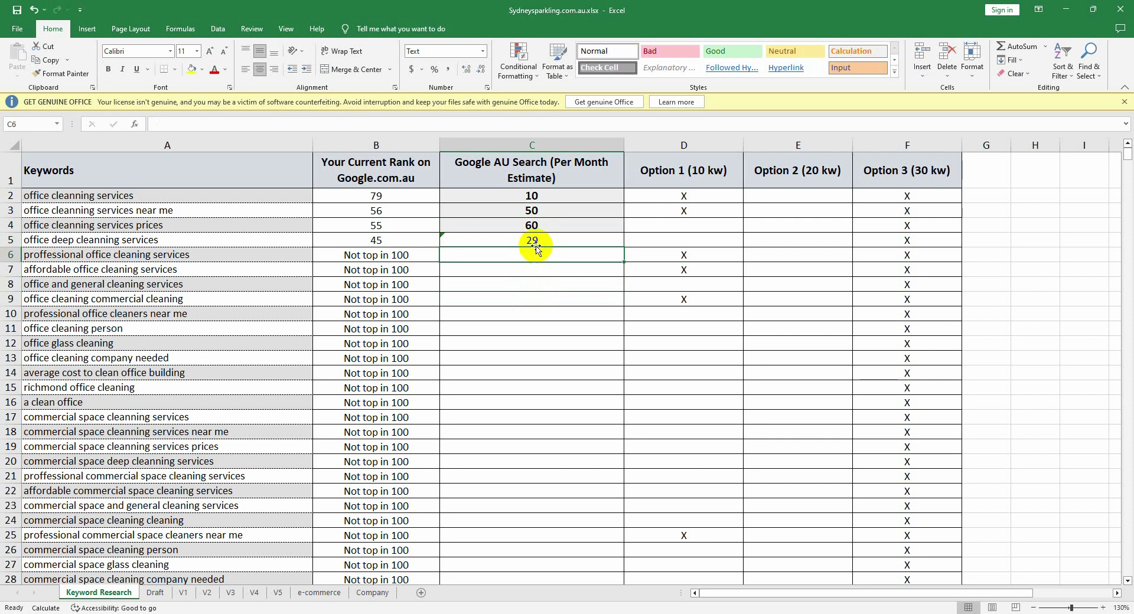
pyautogui.doubleClick(538, 241)
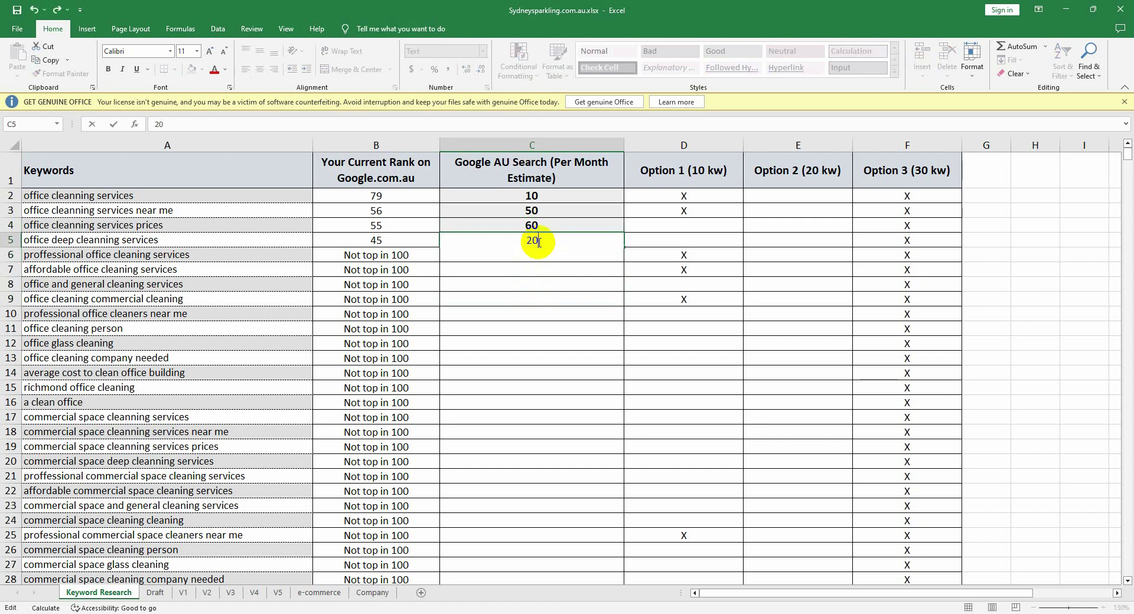
pyautogui.click(531, 298)
pyautogui.click(530, 256)
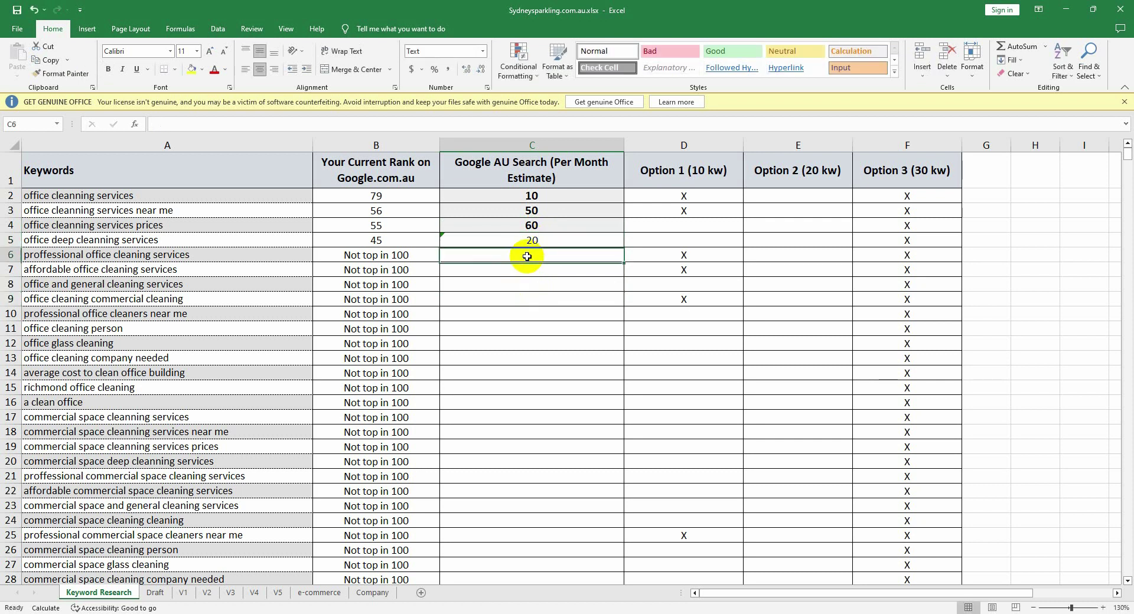
pyautogui.write('100')
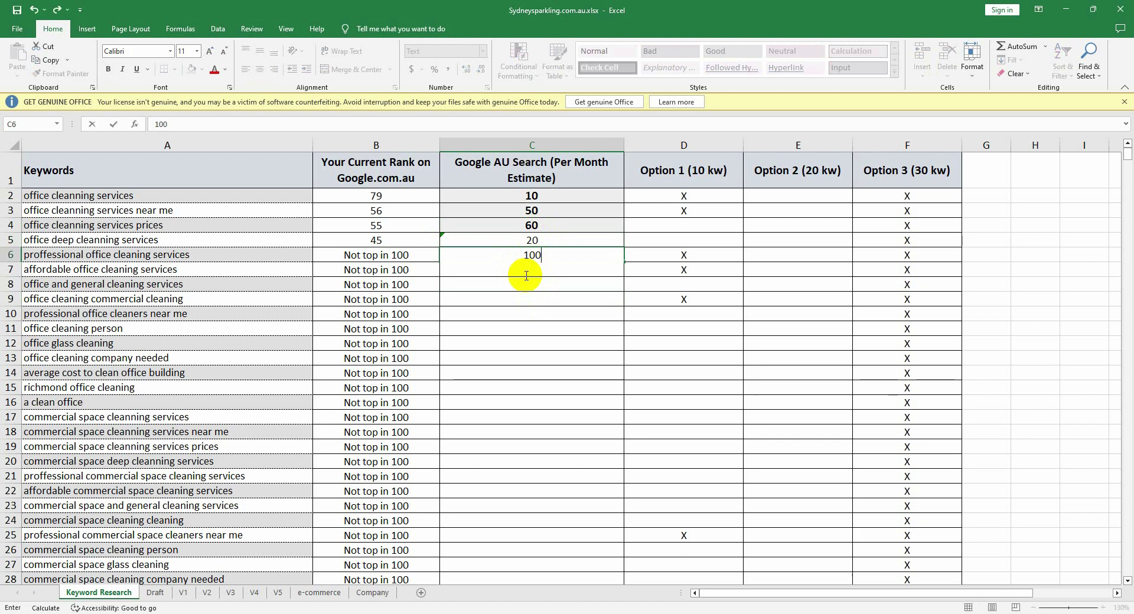
pyautogui.click(524, 279)
# Step: Enter estimates 500 in C7, 200 in C8, 300 in C11 and 1500 in C9
pyautogui.click(527, 271)
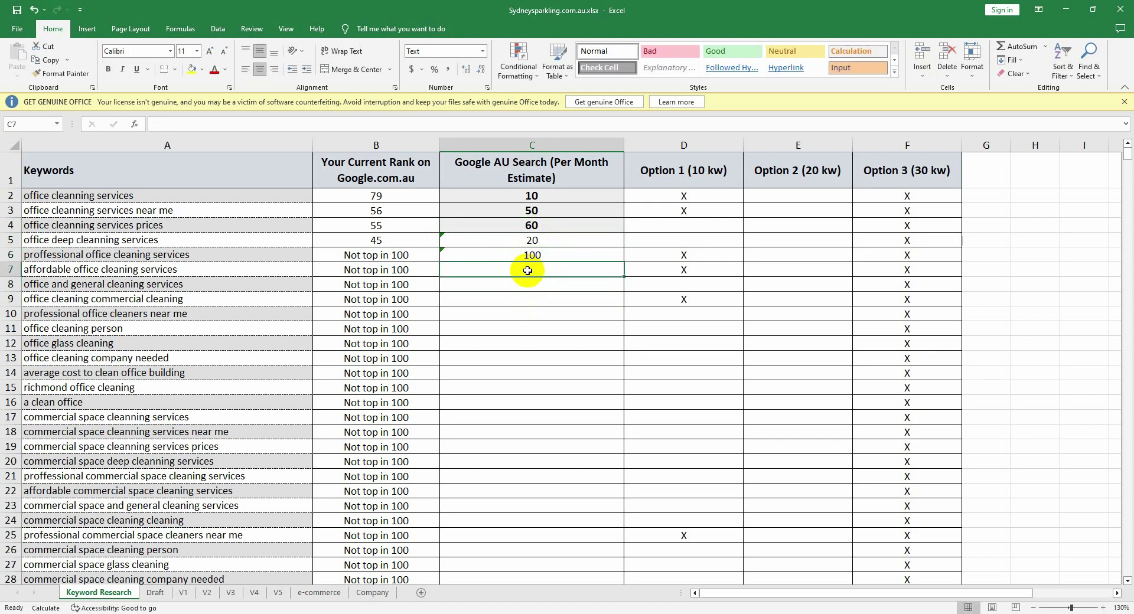
pyautogui.write('500')
pyautogui.click(532, 296)
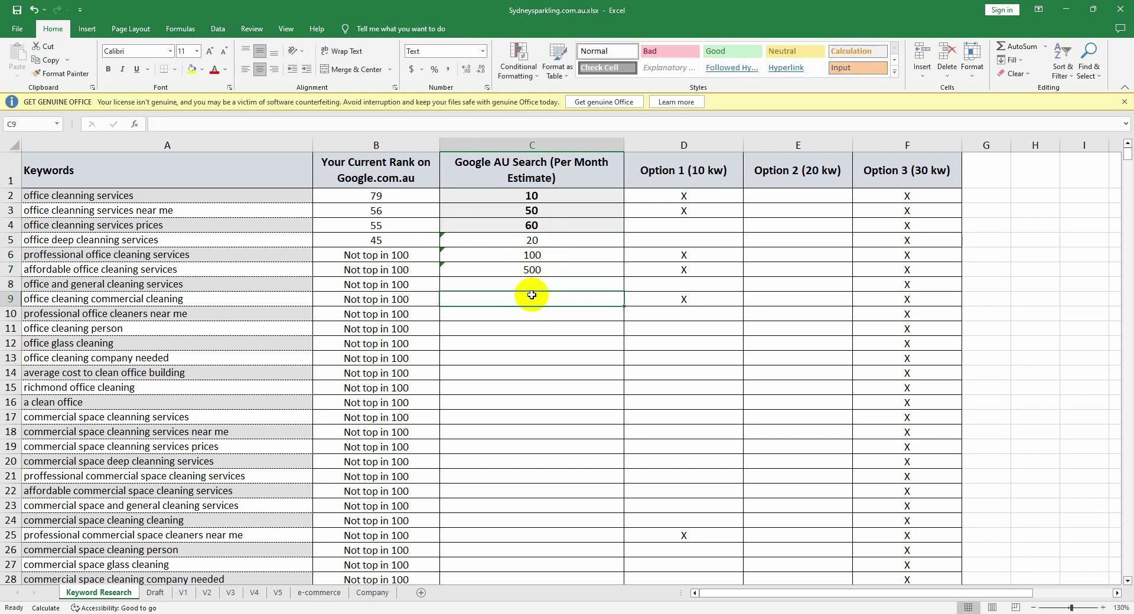
pyautogui.click(531, 285)
pyautogui.doubleClick(531, 285)
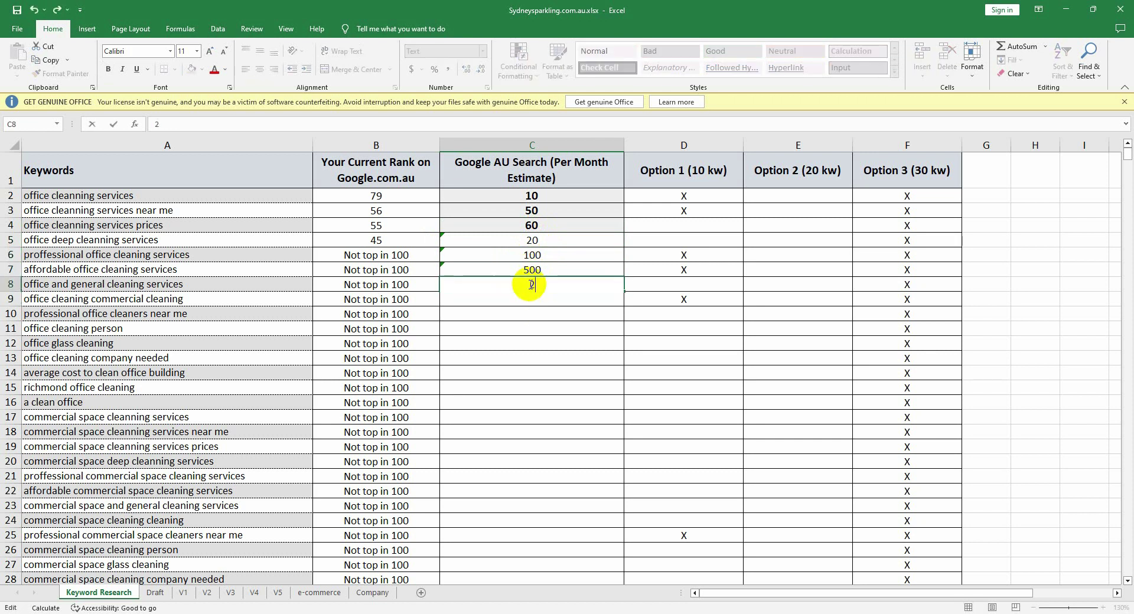
pyautogui.write('200')
pyautogui.click(528, 325)
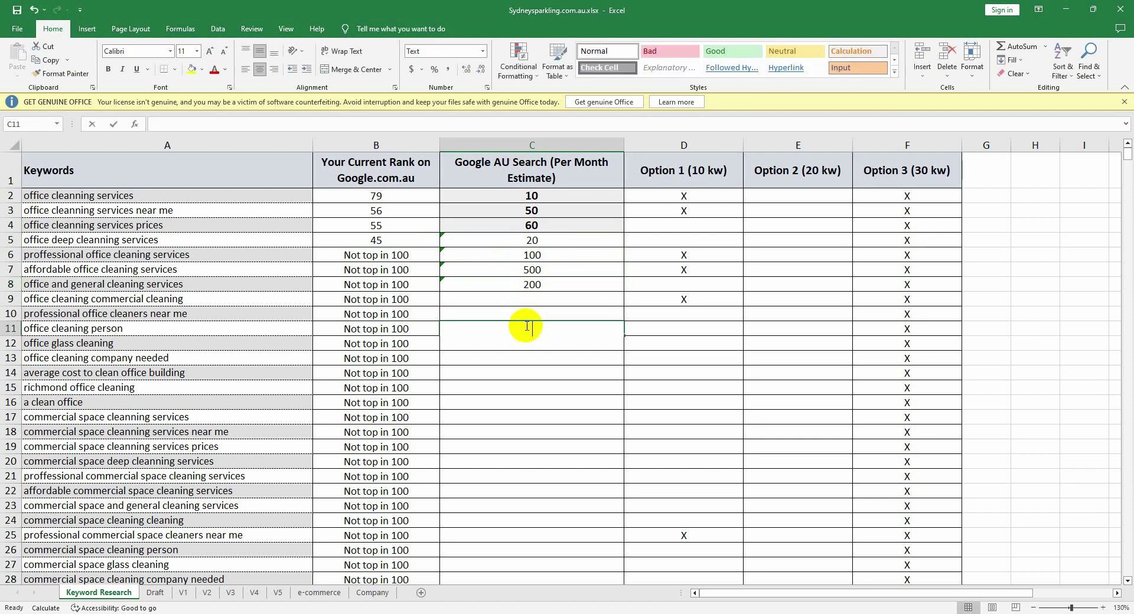
pyautogui.doubleClick(528, 327)
pyautogui.write('30')
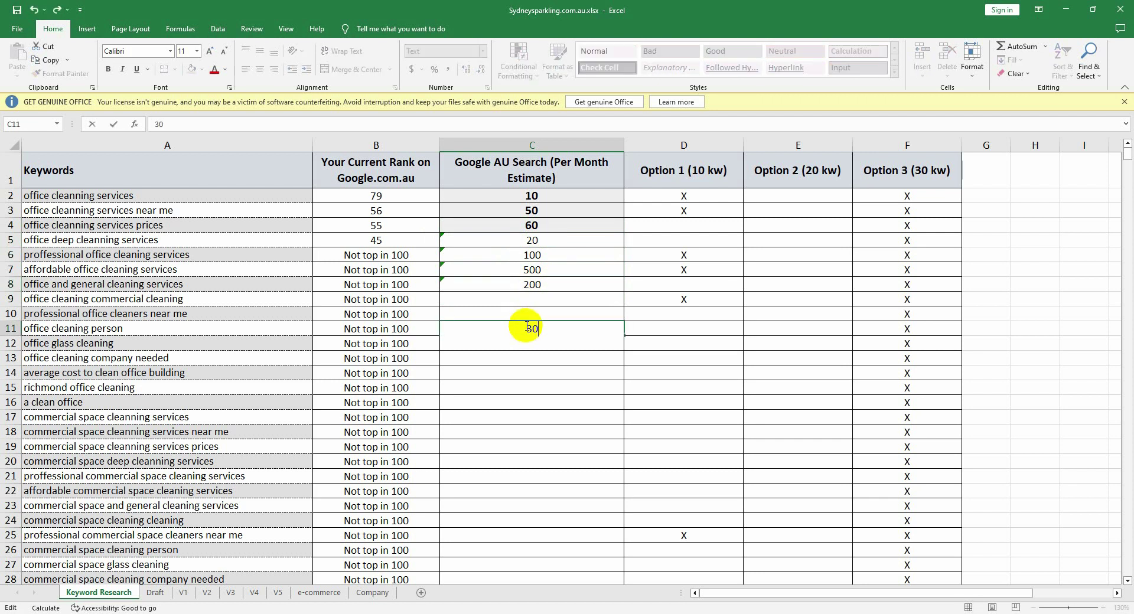
pyautogui.write('0')
pyautogui.click(534, 349)
pyautogui.click(533, 303)
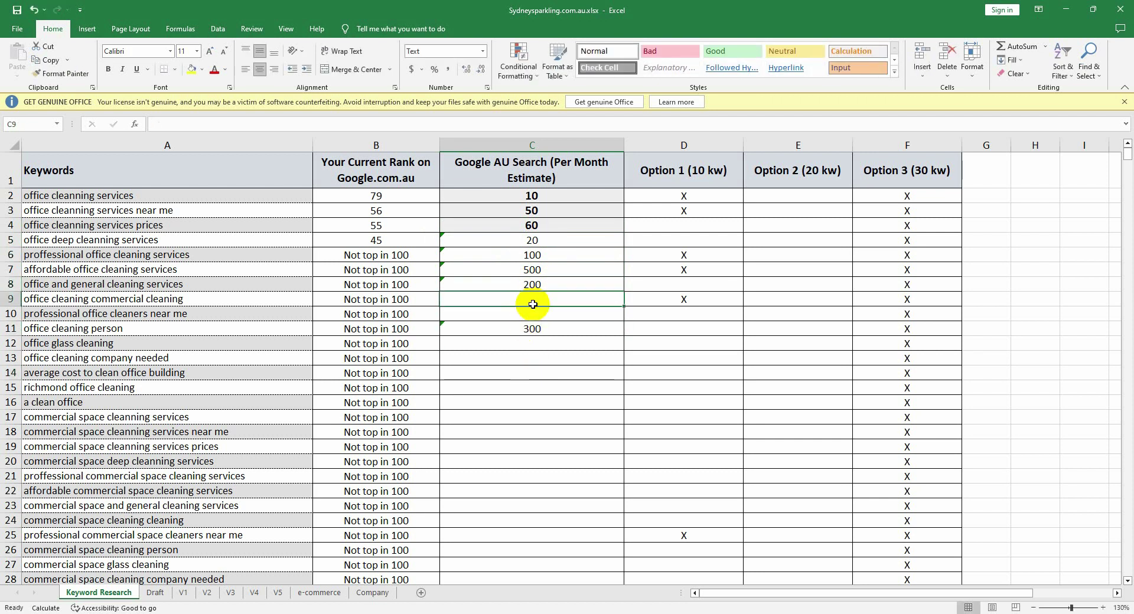
pyautogui.write('15')
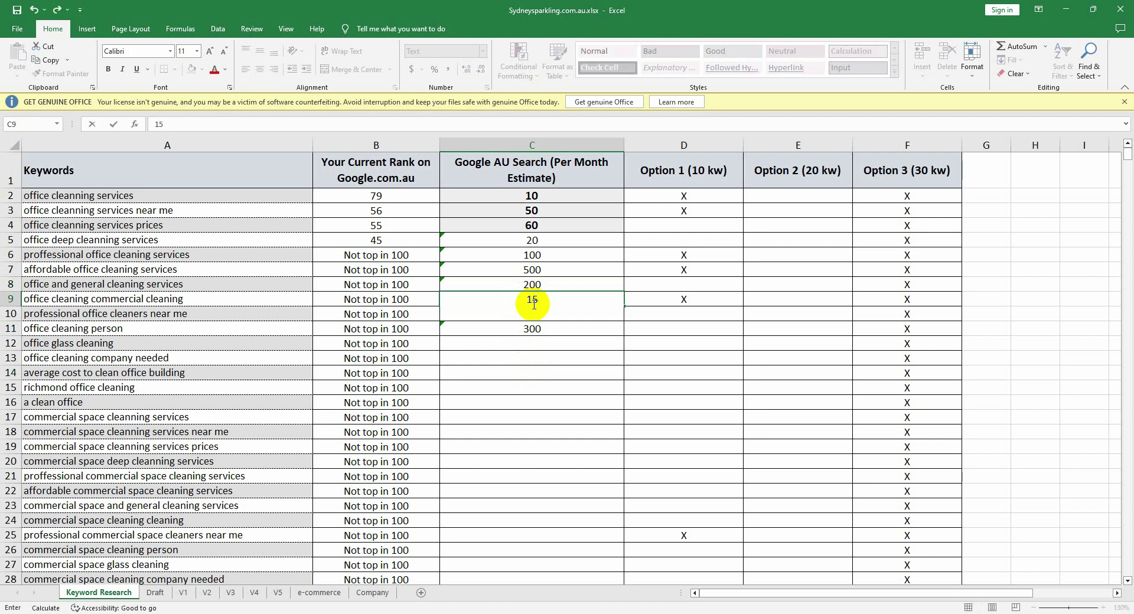
pyautogui.write('00')
pyautogui.click(532, 348)
pyautogui.click(540, 312)
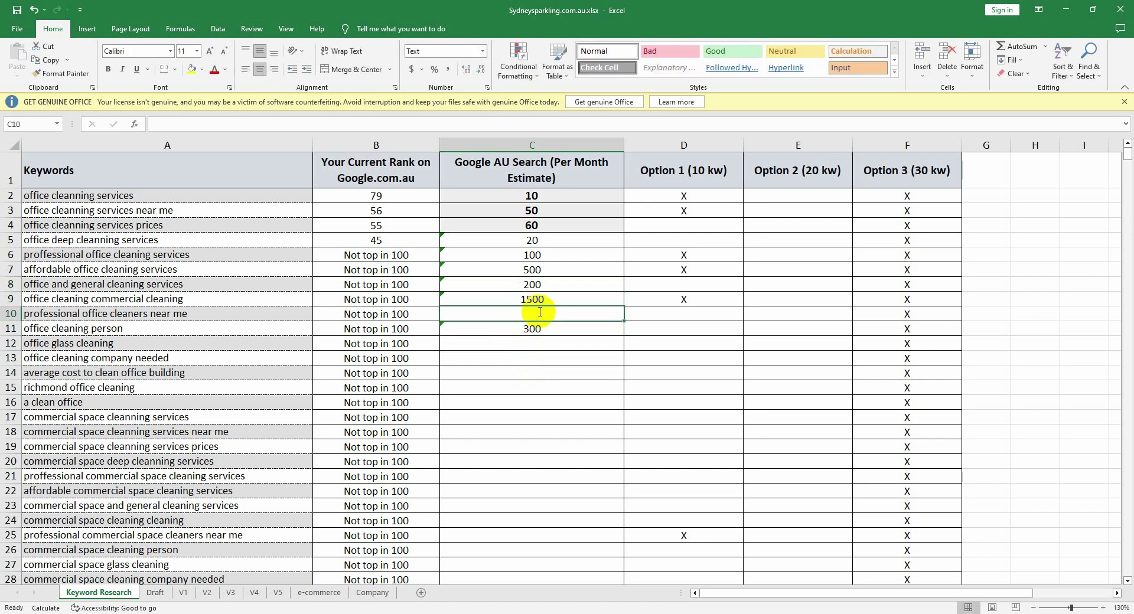
pyautogui.doubleClick(540, 312)
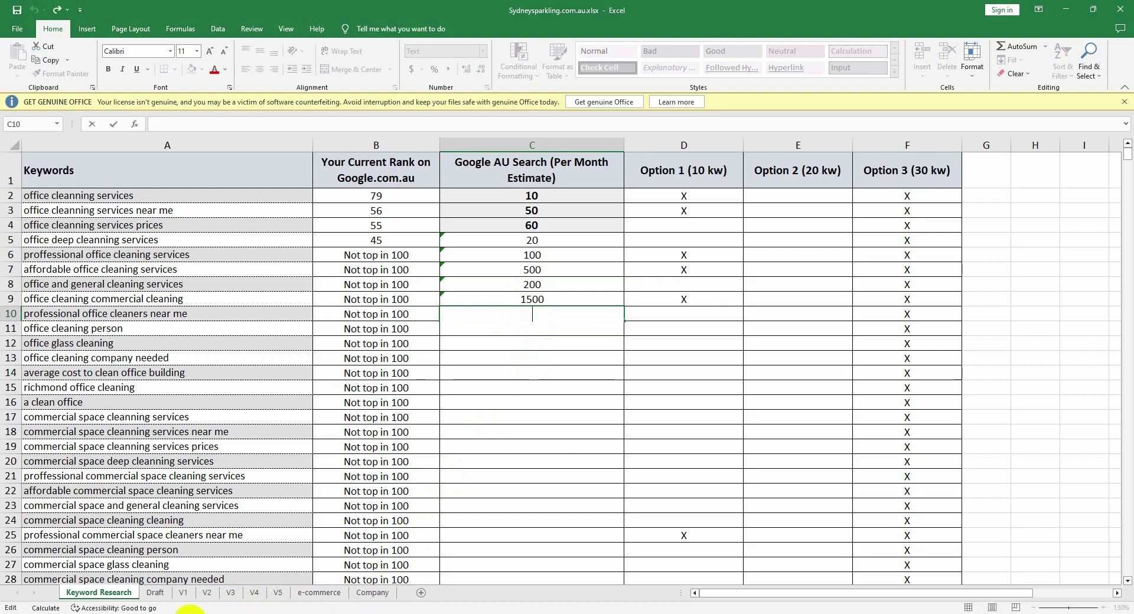
pyautogui.click(174, 612)
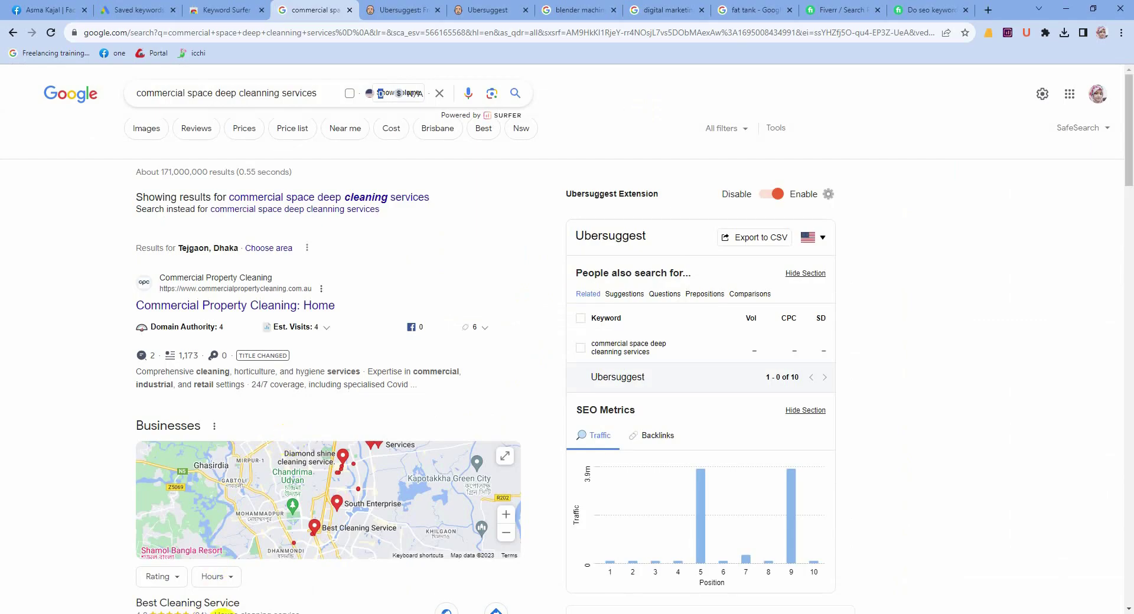
pyautogui.moveTo(236, 613)
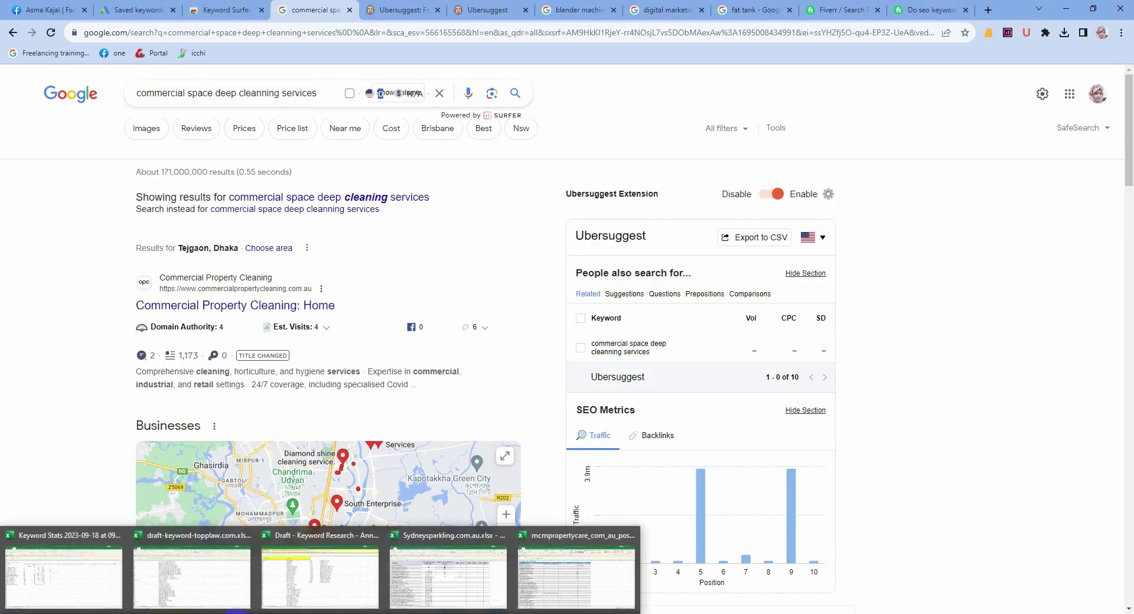
pyautogui.moveTo(268, 591)
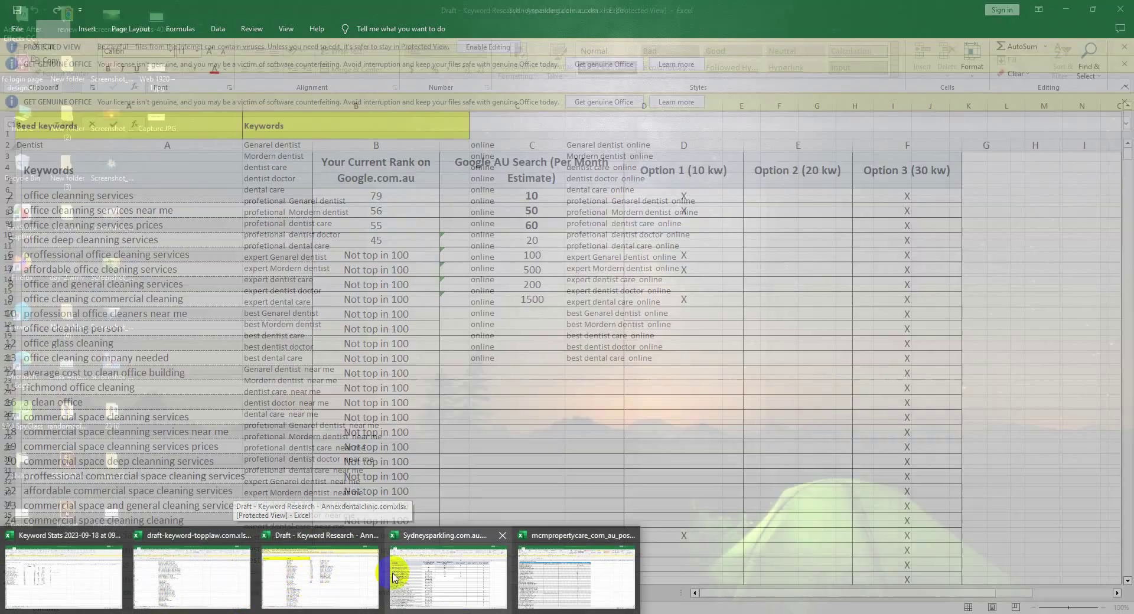
pyautogui.moveTo(396, 577)
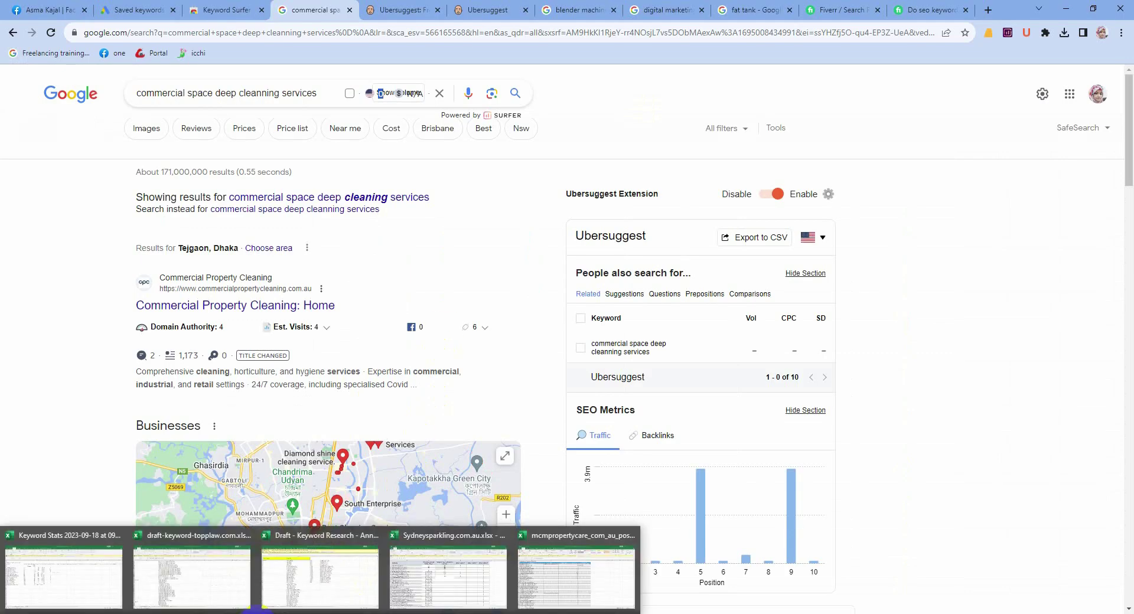
pyautogui.moveTo(436, 583)
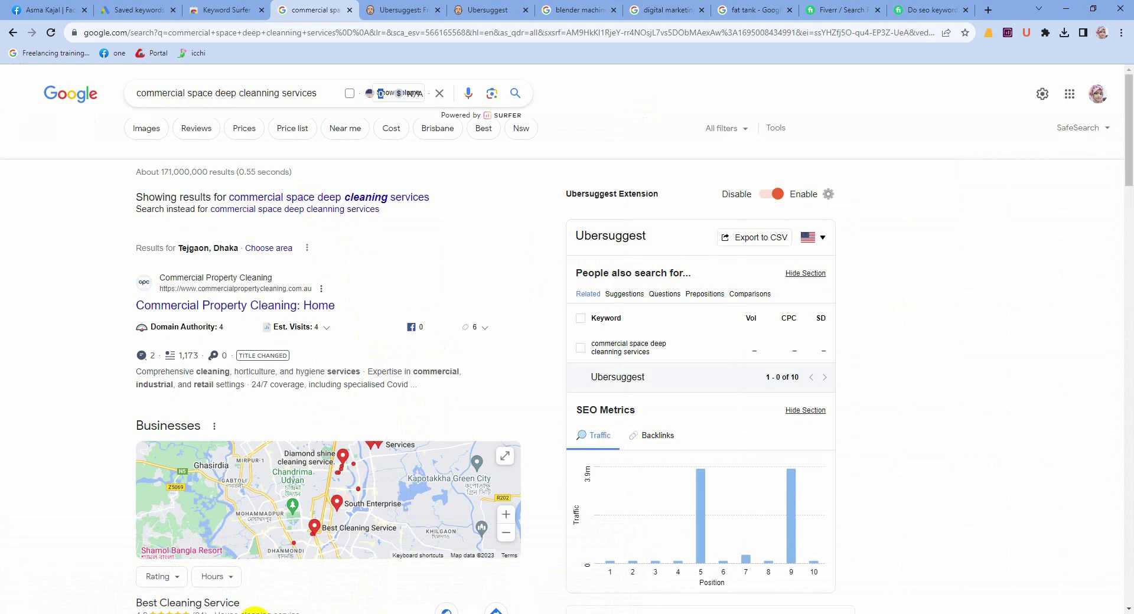
pyautogui.moveTo(378, 608)
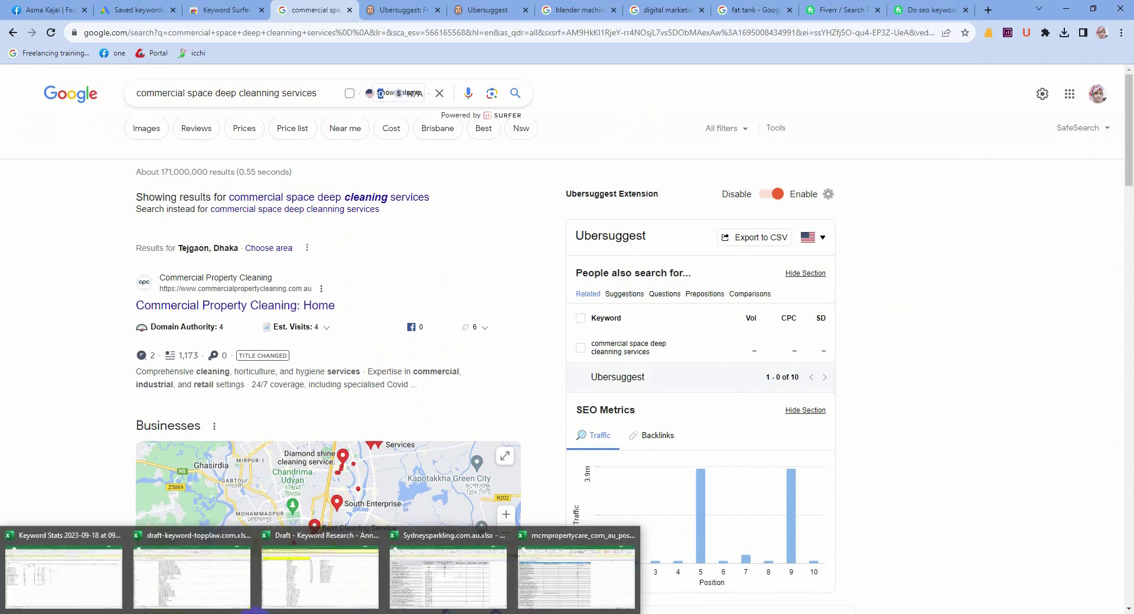
pyautogui.click(436, 587)
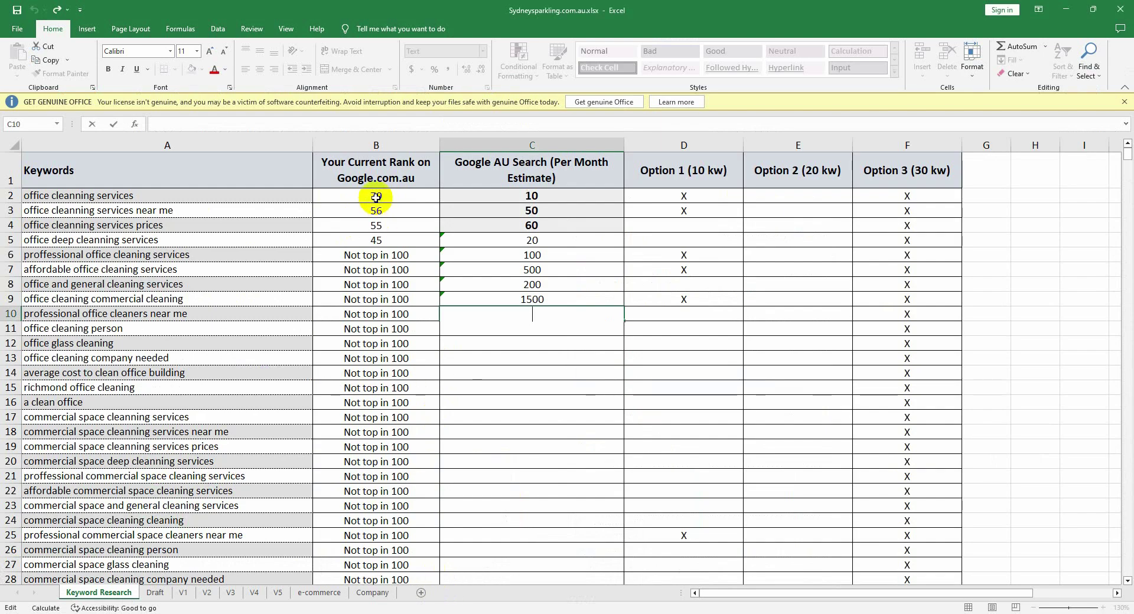
# Step: Copy 'office cleanning services' from A2 and switch to the Google search results
pyautogui.click(345, 198)
pyautogui.click(221, 196)
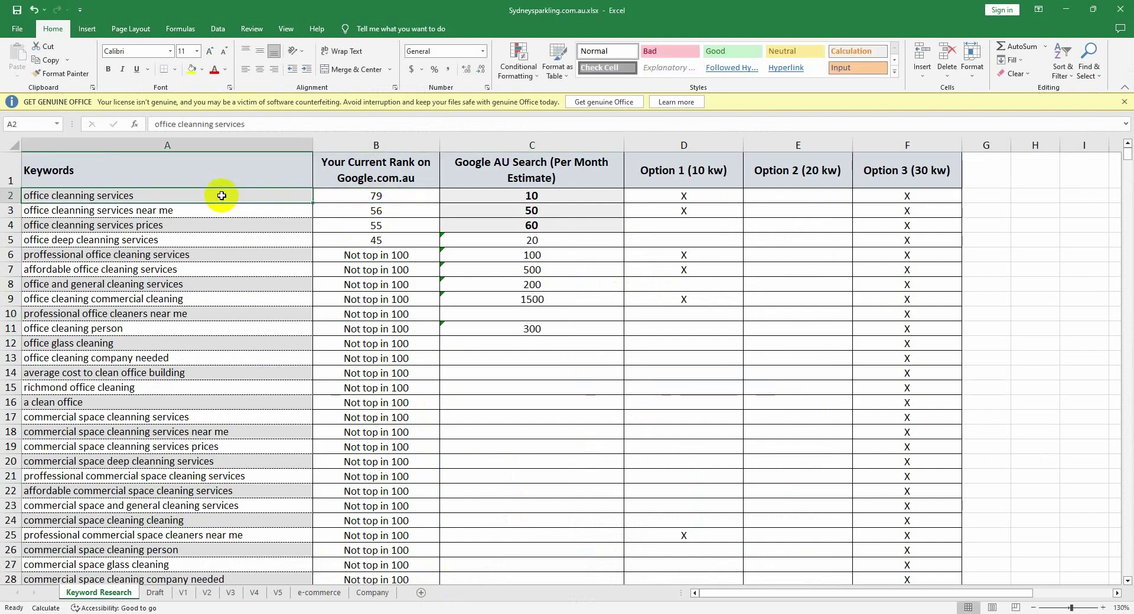
pyautogui.hotkey('ctrl', 'c')
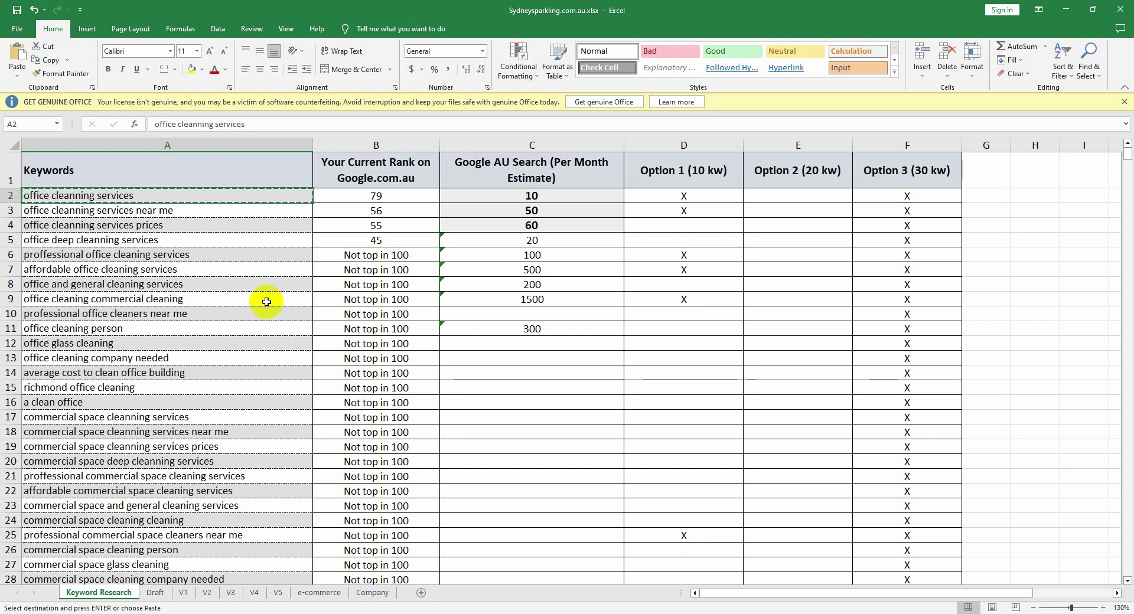
pyautogui.hotkey('alt', 'Tab')
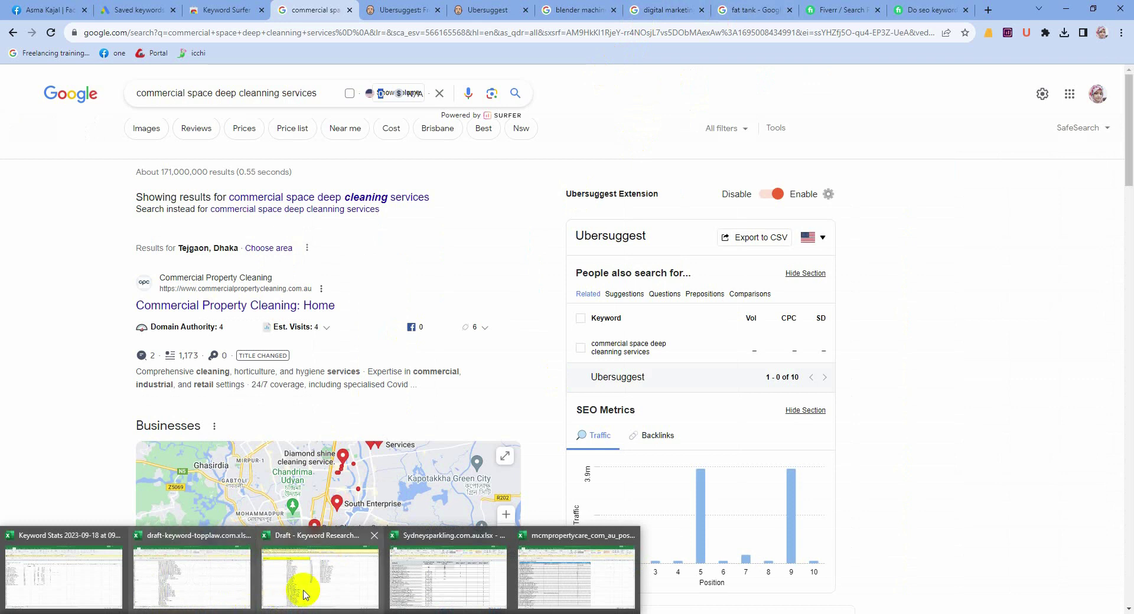
# Step: Review sheets V1–V5 of the Keyword Research workbook, enable editing, and return to Draft
pyautogui.click(276, 580)
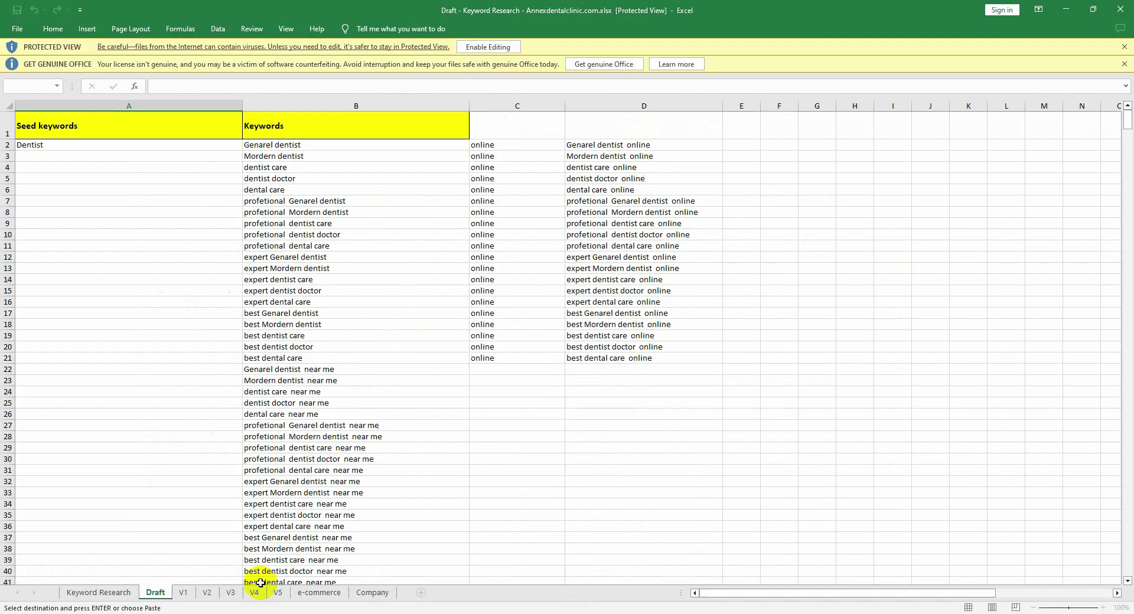
pyautogui.click(183, 593)
pyautogui.click(206, 593)
pyautogui.click(231, 593)
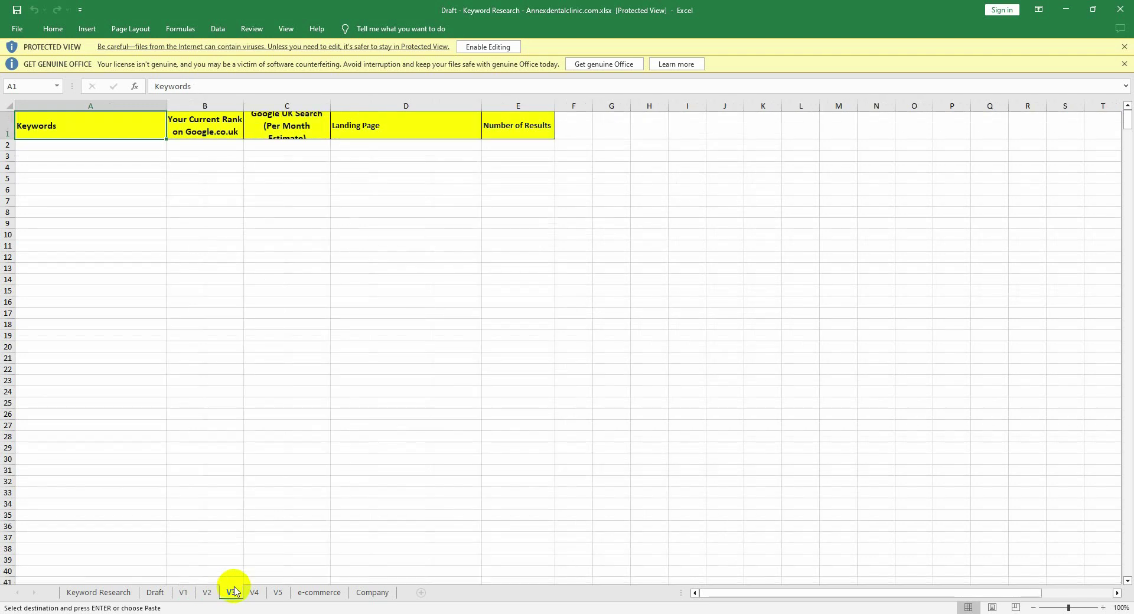
pyautogui.click(277, 593)
pyautogui.click(254, 592)
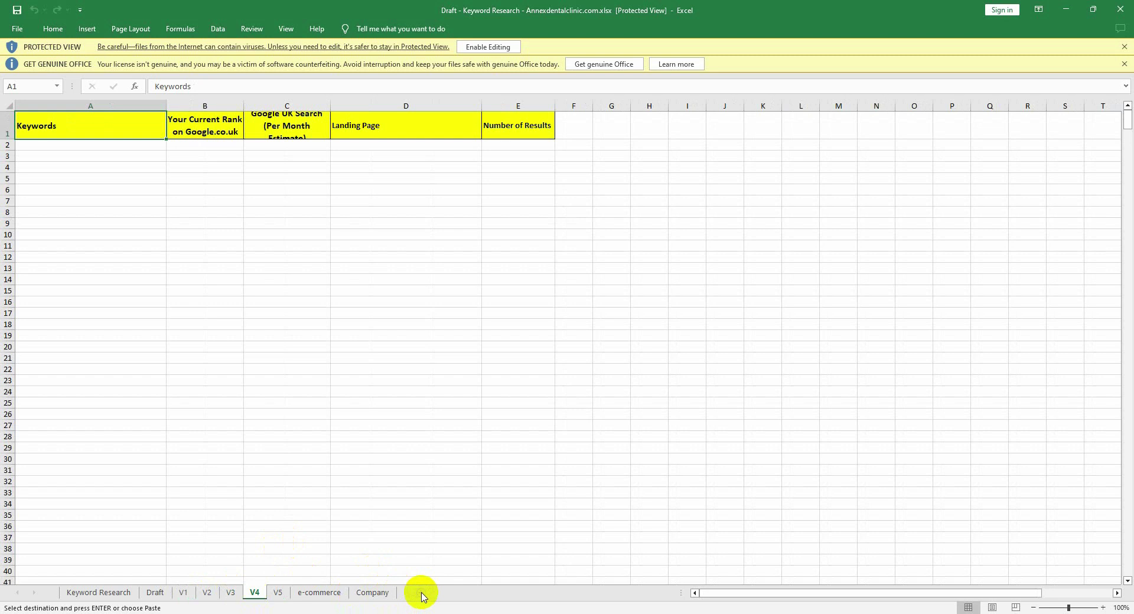
pyautogui.click(488, 47)
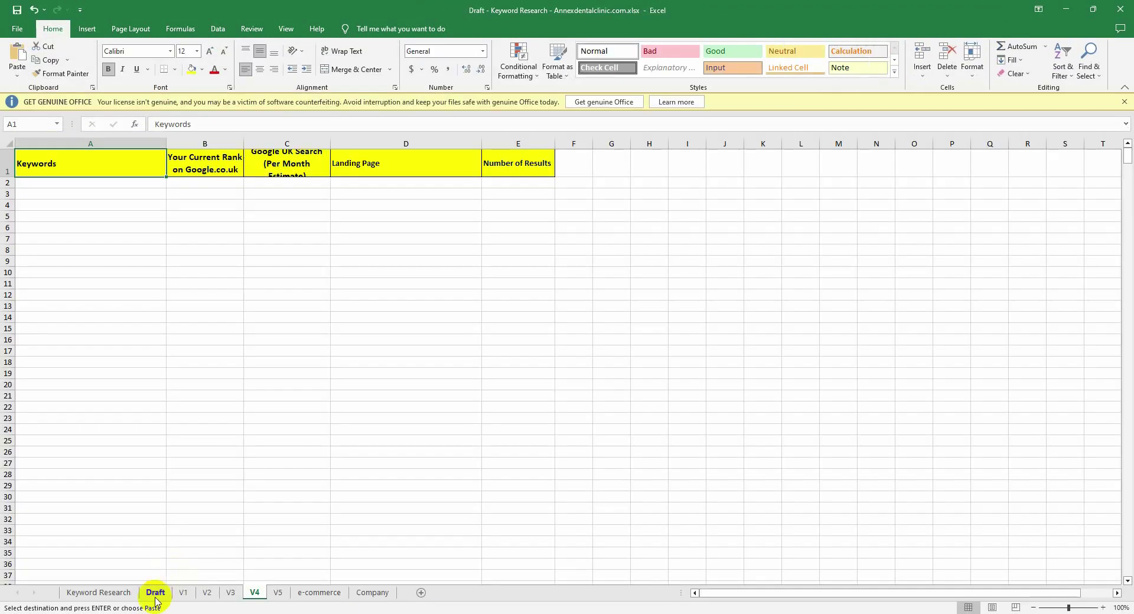
pyautogui.click(156, 597)
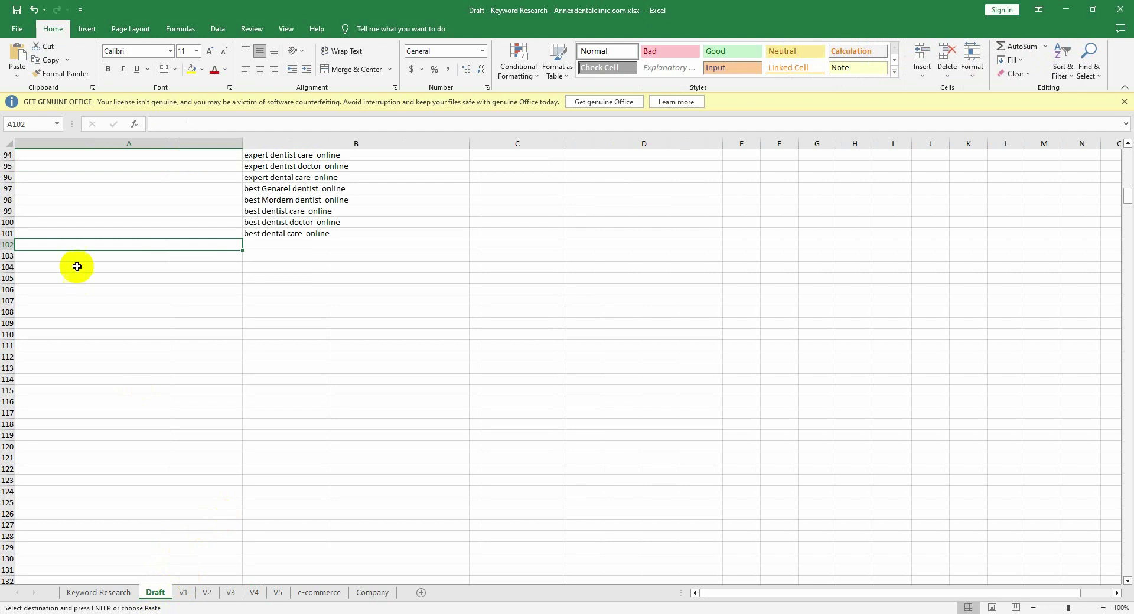
# Step: Copy the seed keyword from A102 into B102
pyautogui.doubleClick(77, 245)
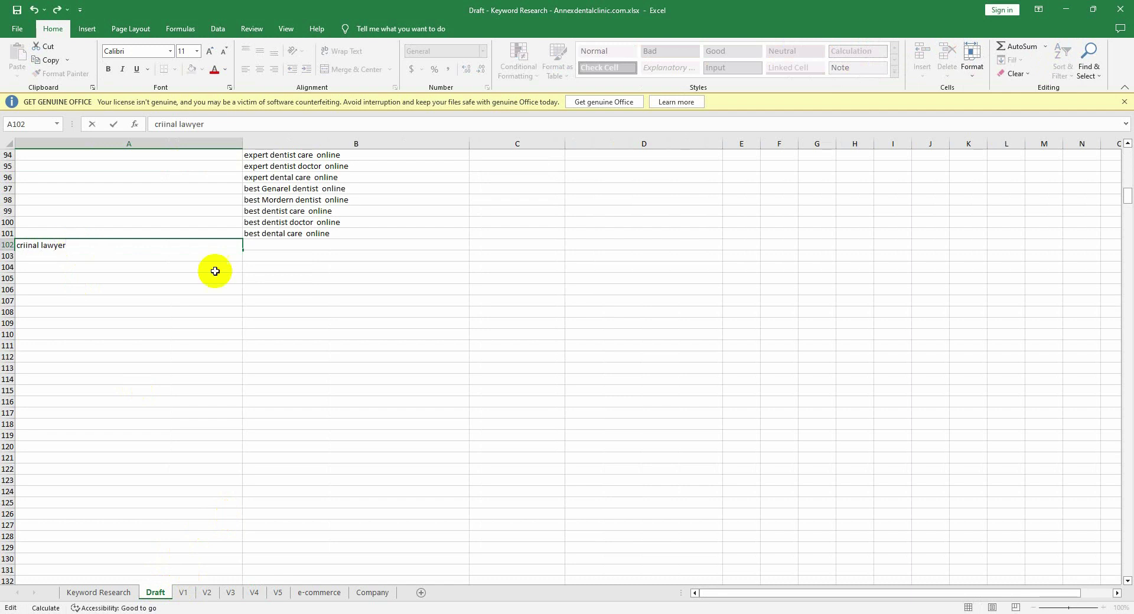
pyautogui.click(304, 246)
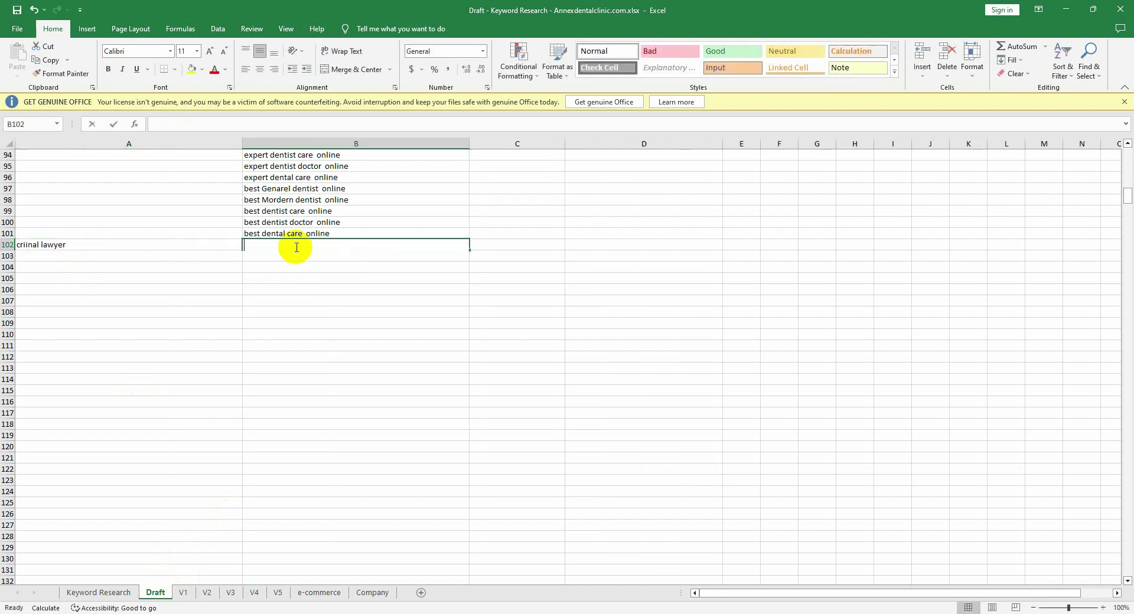
pyautogui.click(127, 244)
pyautogui.hotkey('ctrl', 'c')
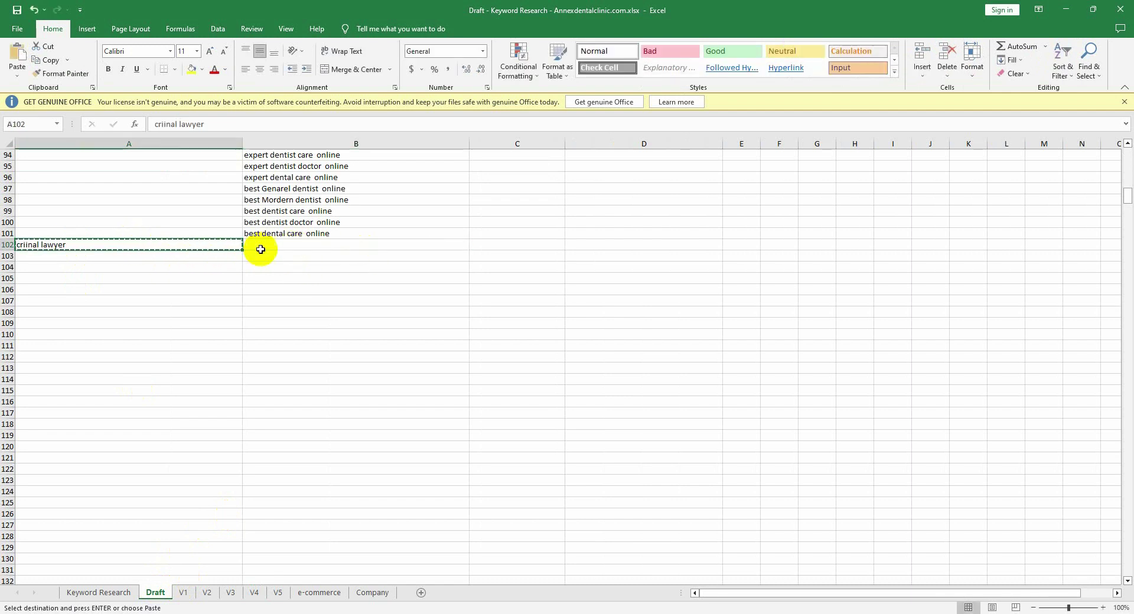
pyautogui.click(262, 246)
pyautogui.hotkey('ctrl', 'v')
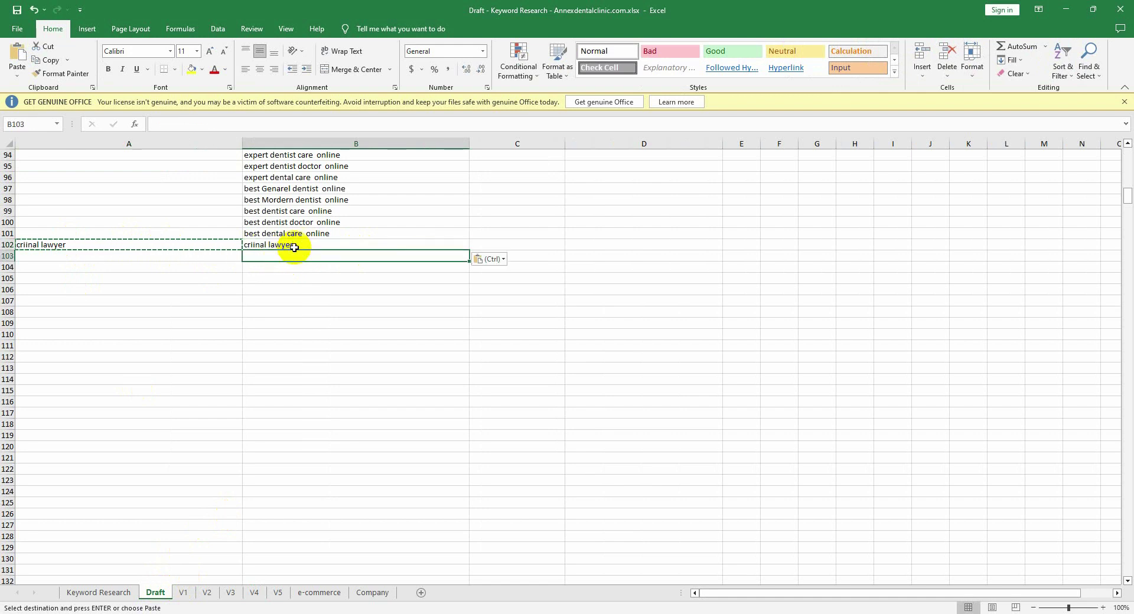
pyautogui.doubleClick(298, 246)
pyautogui.moveTo(293, 245); pyautogui.dragTo(265, 246)
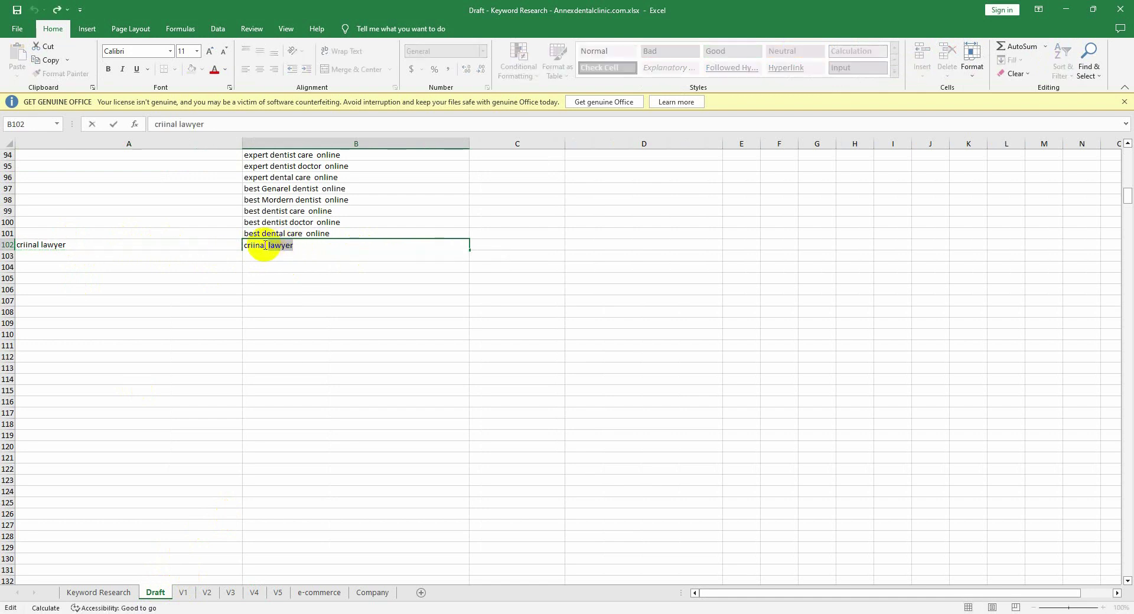
pyautogui.click(295, 246)
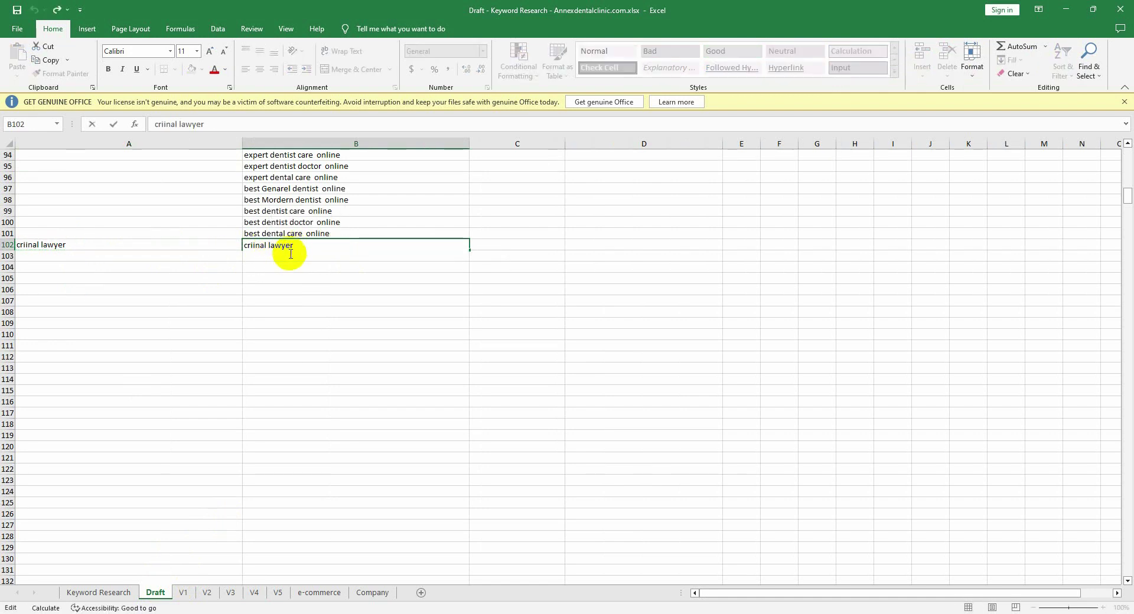
pyautogui.click(294, 275)
pyautogui.click(296, 255)
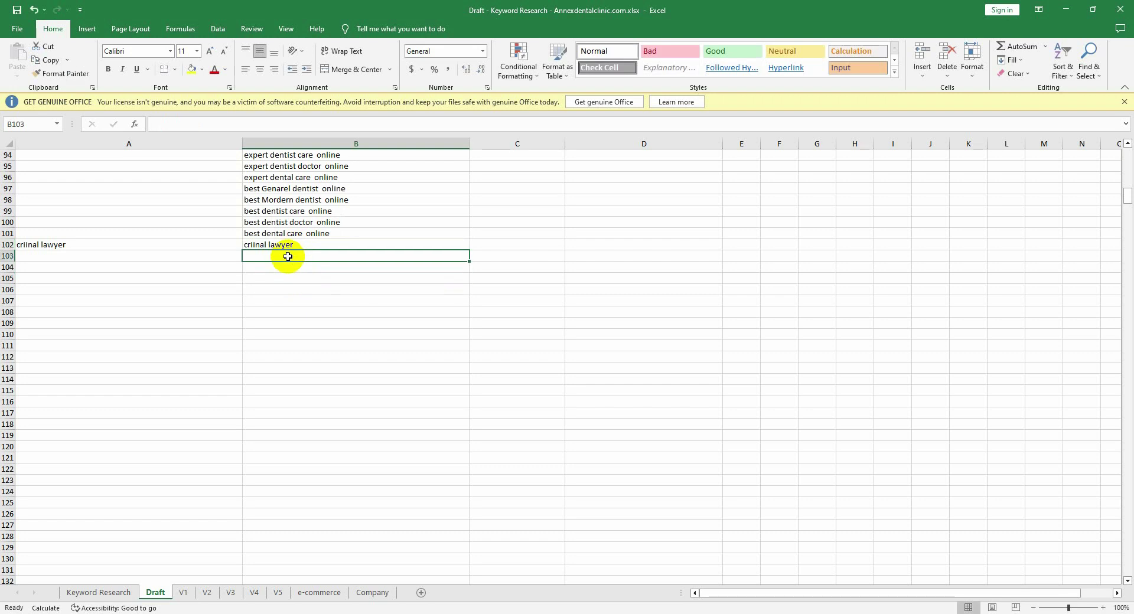
# Step: Fill the B102 keyword down into B103 and change it to an attorney keyword
pyautogui.click(294, 246)
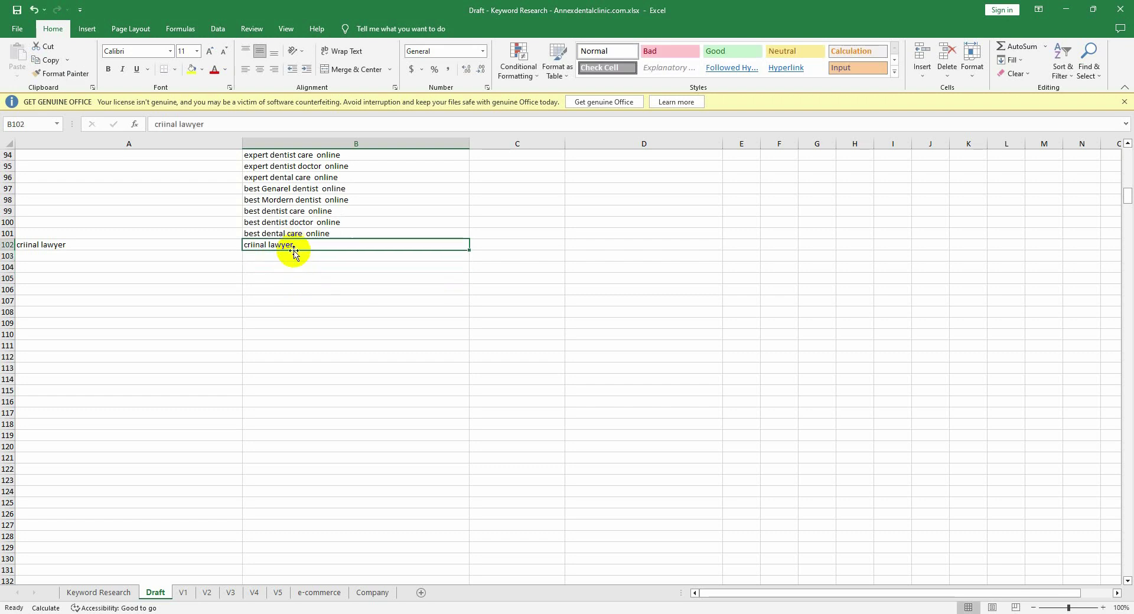
pyautogui.hotkey('ctrl', 'c')
pyautogui.click(293, 257)
pyautogui.doubleClick(293, 257)
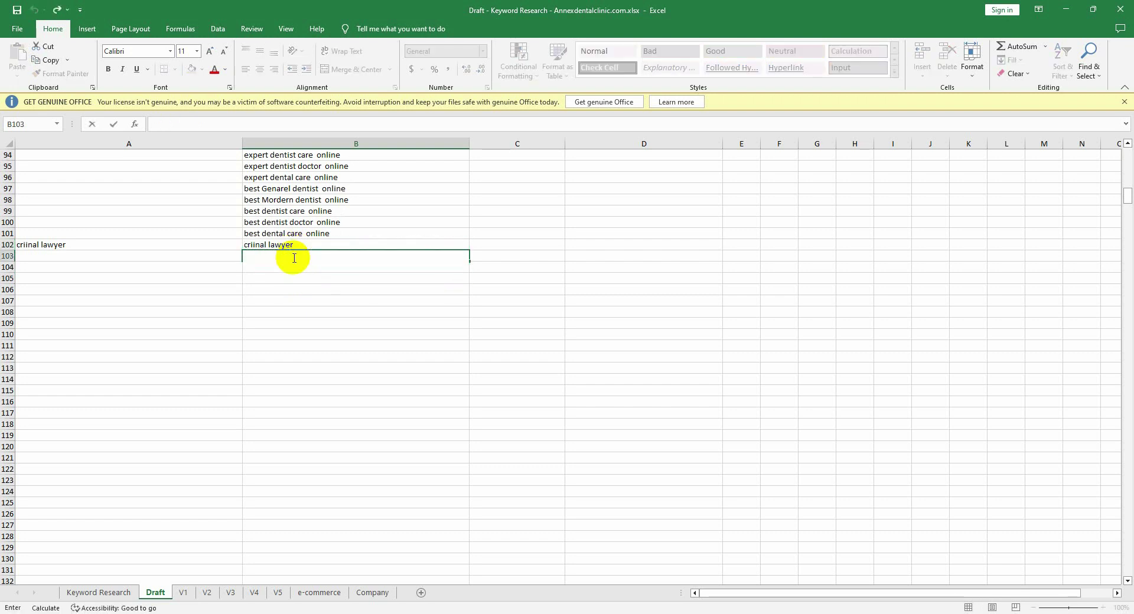
pyautogui.click(265, 245)
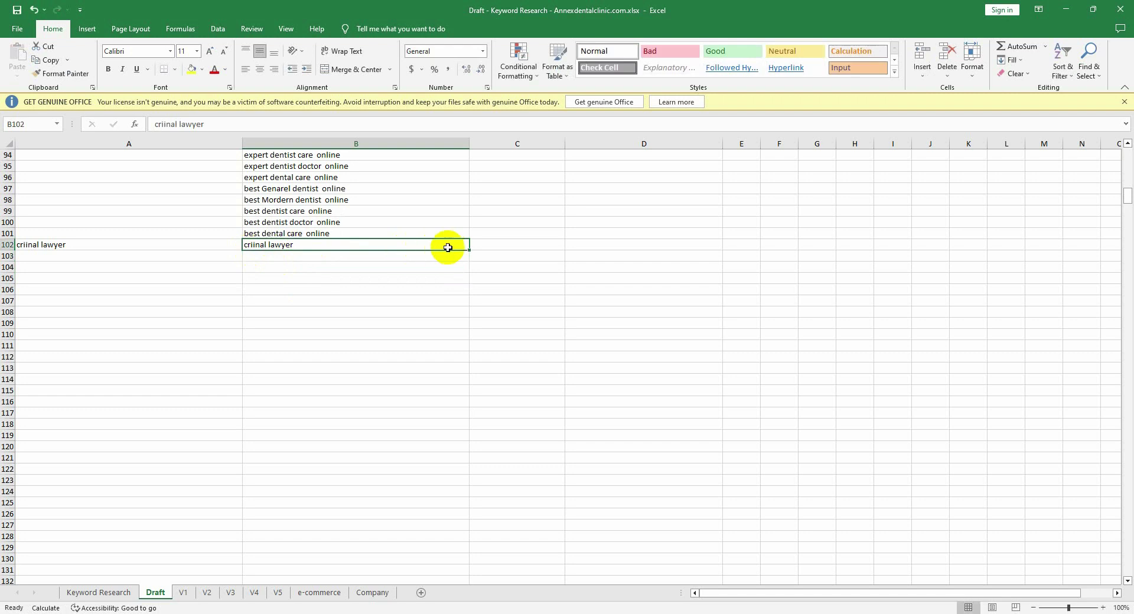
pyautogui.moveTo(470, 256); pyautogui.dragTo(272, 260)
pyautogui.doubleClick(293, 257)
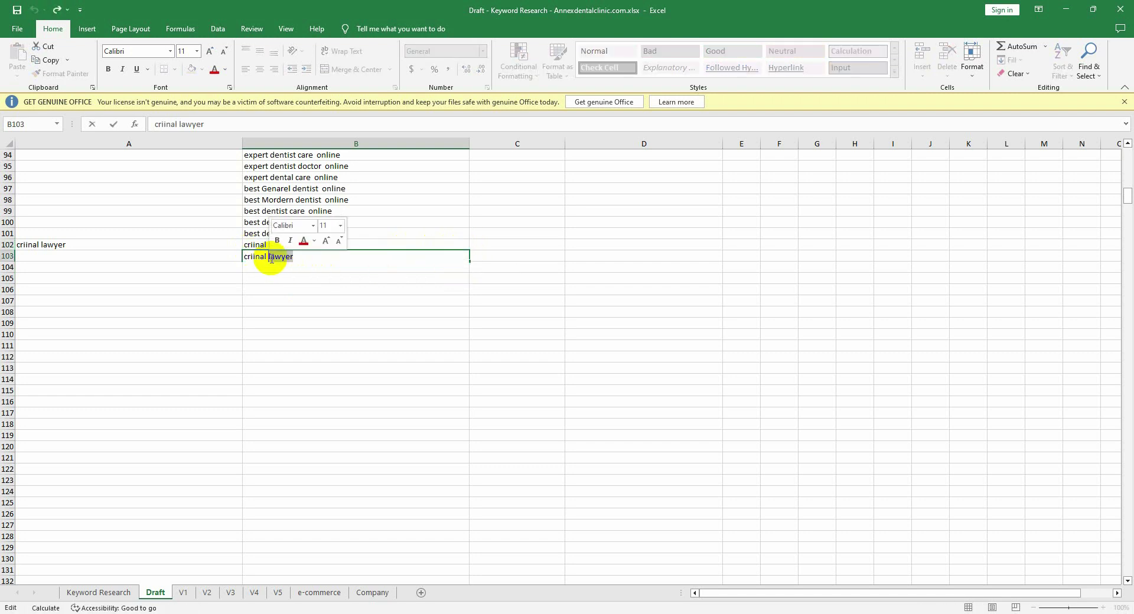
pyautogui.write('a')
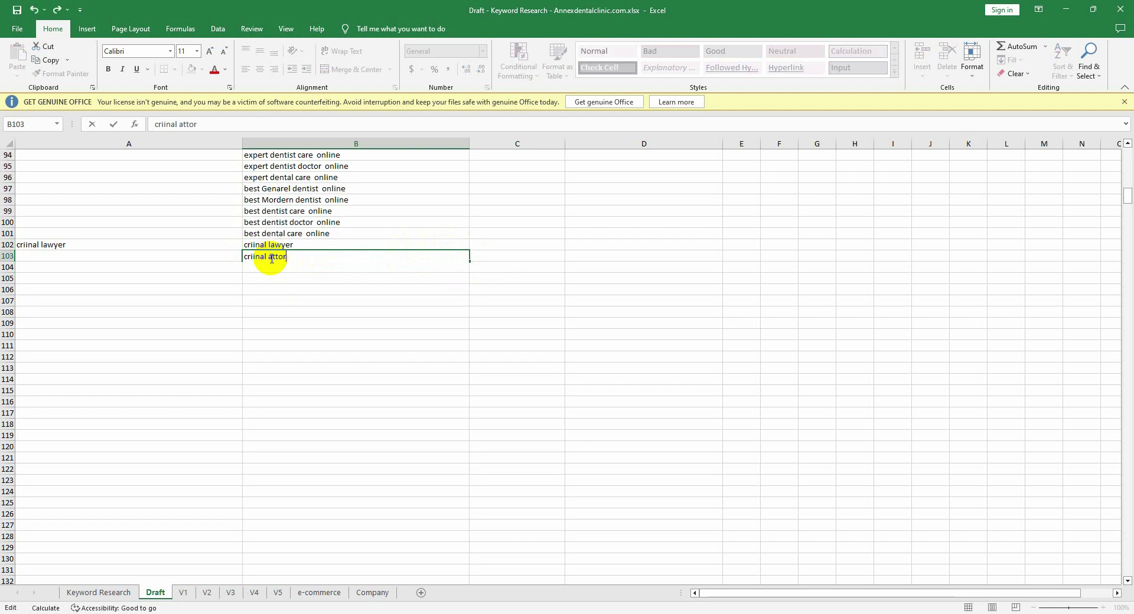
pyautogui.click(296, 291)
# Step: Fix the typo 'criinal' so B102 reads 'criminal lawyer'
pyautogui.click(259, 258)
pyautogui.doubleClick(257, 246)
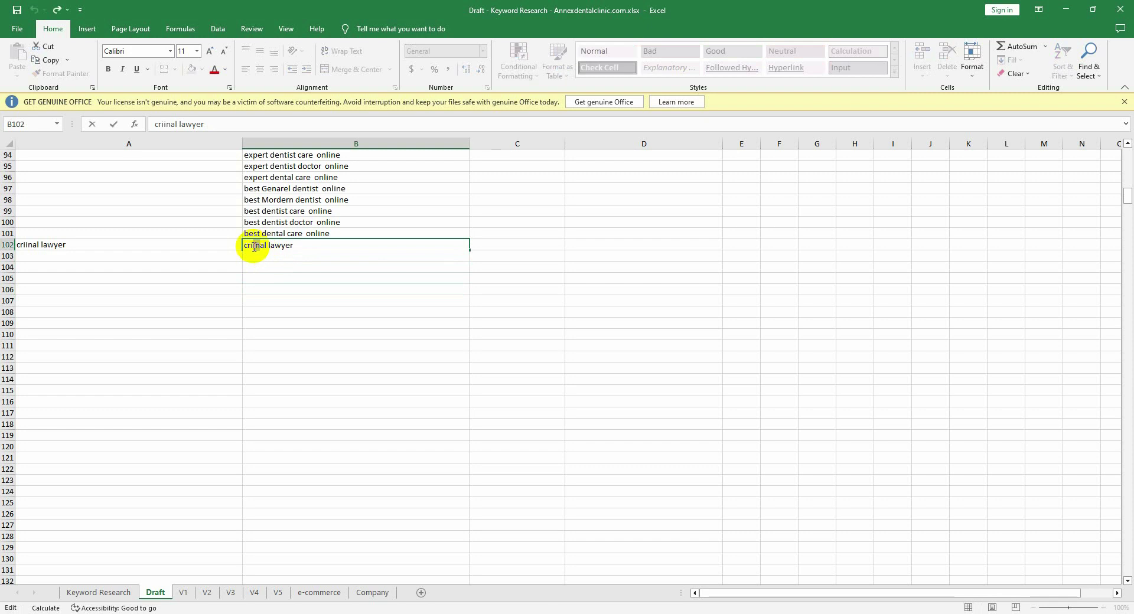
pyautogui.moveTo(253, 247); pyautogui.dragTo(257, 246)
pyautogui.write('m')
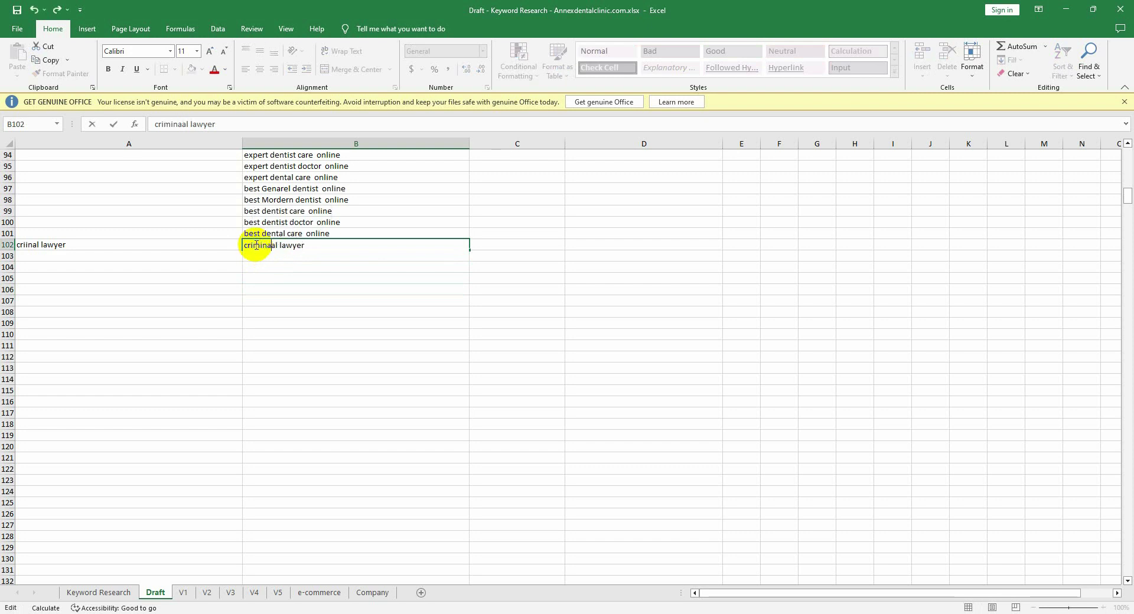
pyautogui.click(273, 278)
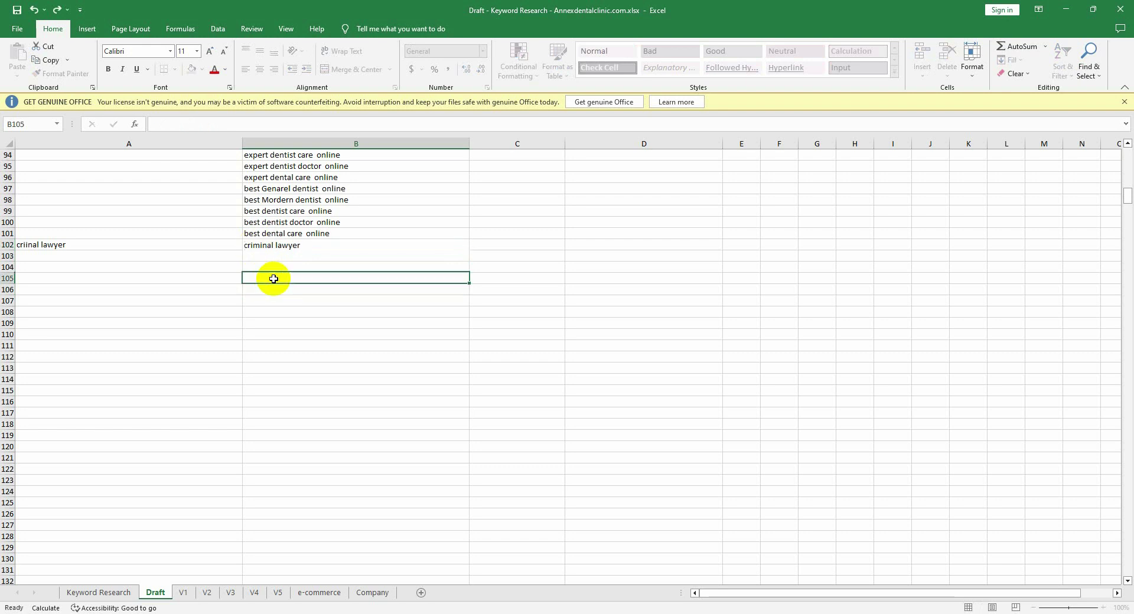
# Step: Re-enter B103 as 'criminal attorney' with the spelling corrected
pyautogui.click(266, 247)
pyautogui.doubleClick(273, 244)
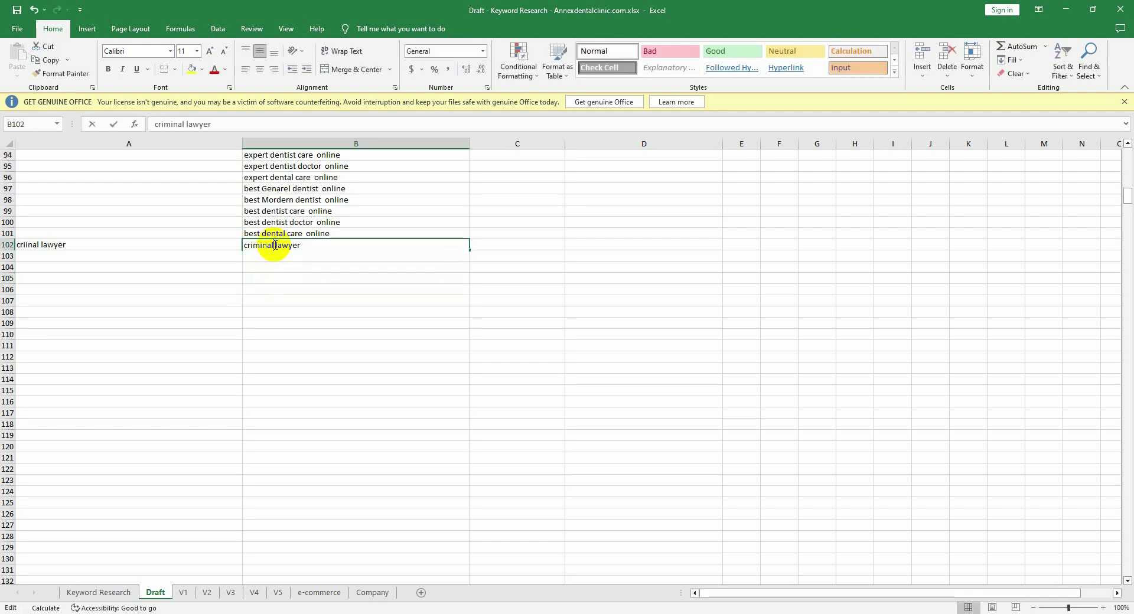
pyautogui.moveTo(274, 244); pyautogui.dragTo(248, 245)
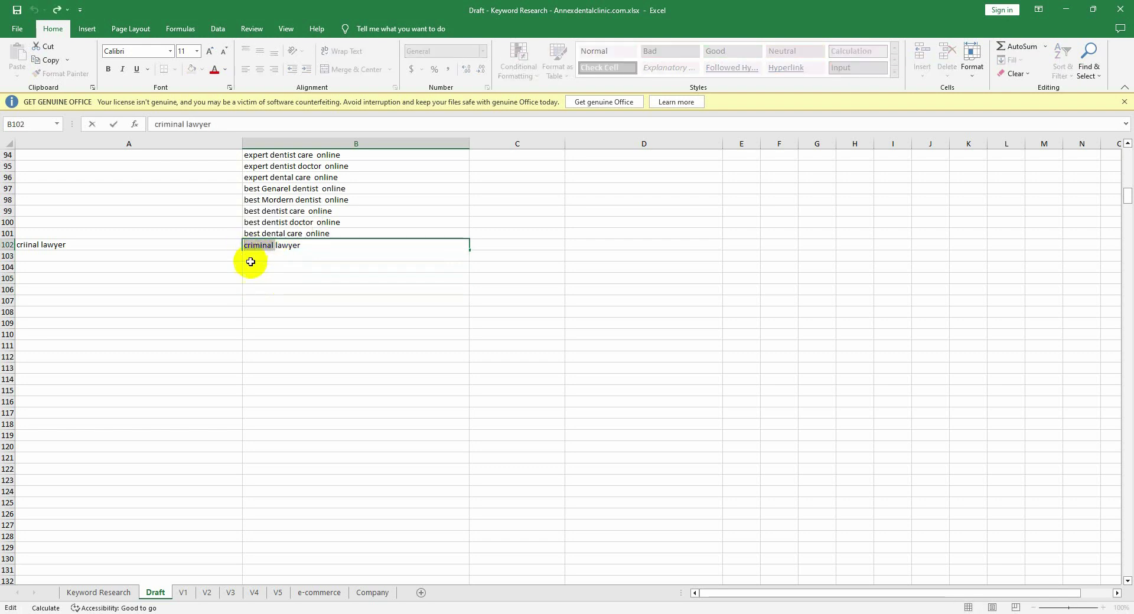
pyautogui.press('End')
pyautogui.press('Return')
pyautogui.write('criinal attorney')
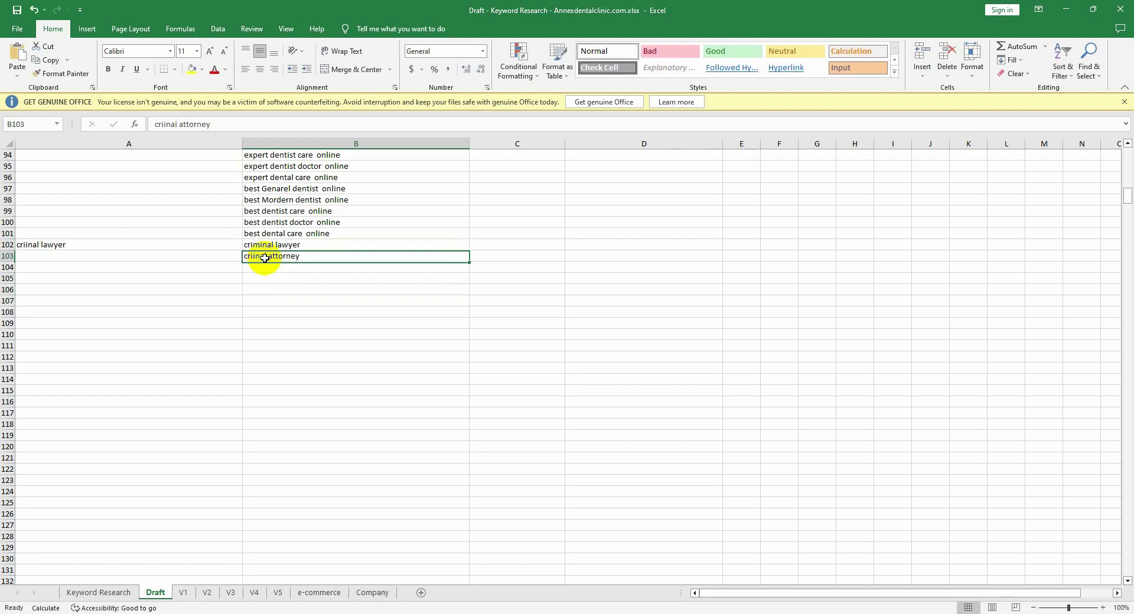
pyautogui.press('Right')
pyautogui.press('Right')
pyautogui.press('Right')
pyautogui.write('m')
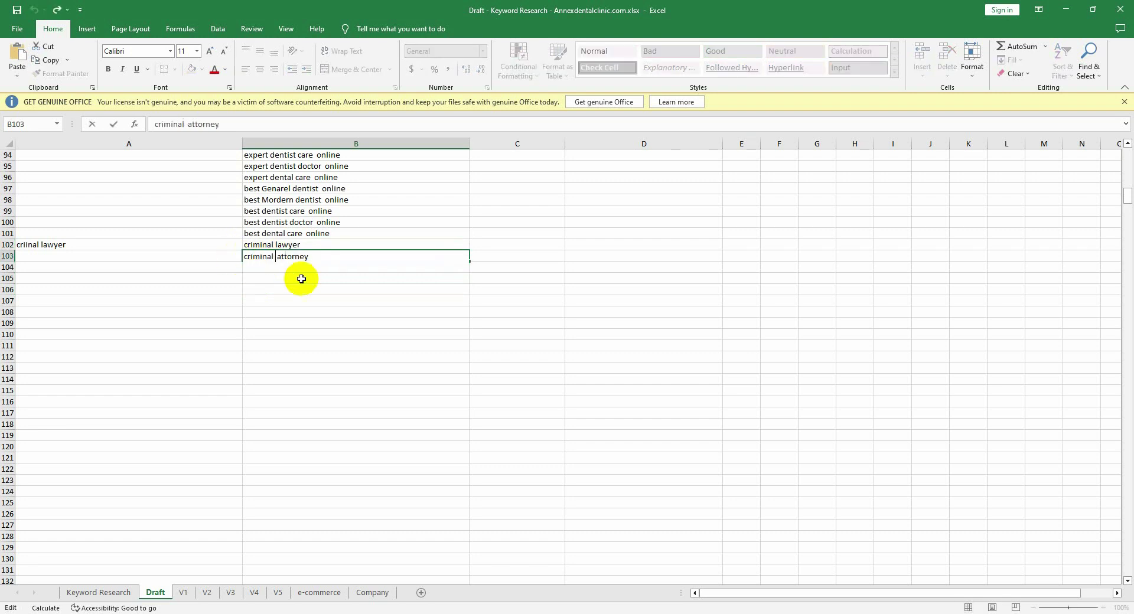
pyautogui.click(311, 281)
# Step: Fill 'criminal attorney' into B104 and change it to 'criminal solicitor'
pyautogui.click(309, 258)
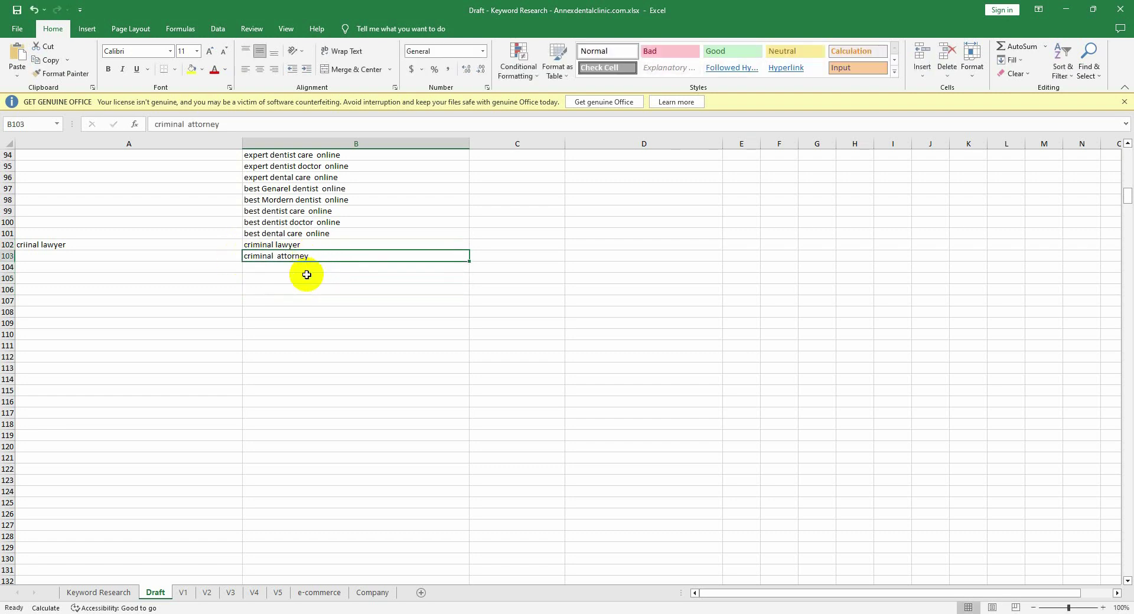
pyautogui.click(294, 271)
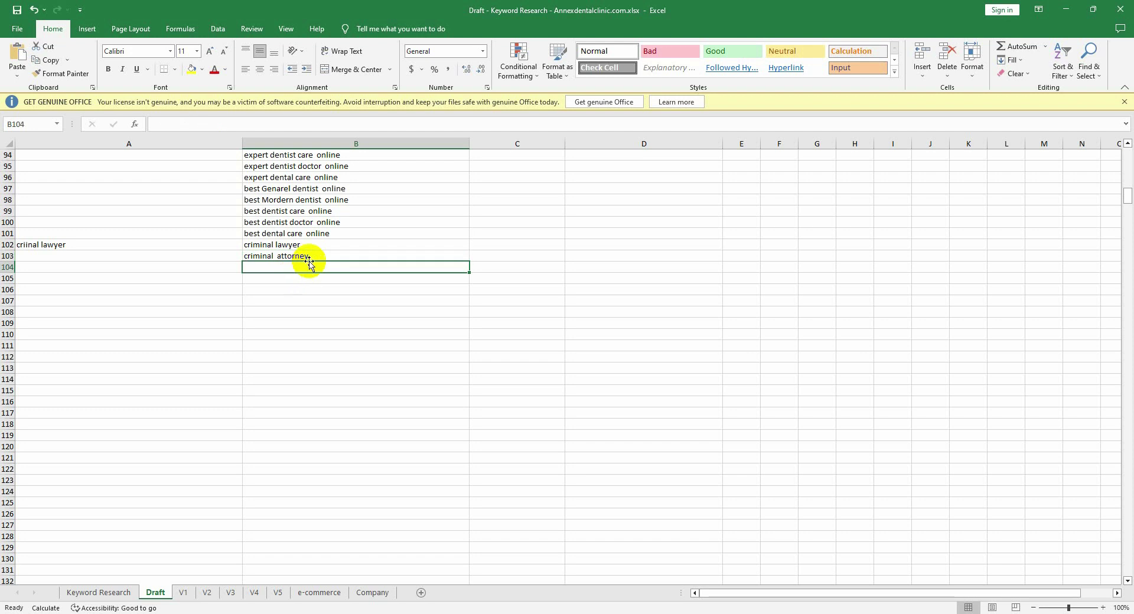
pyautogui.click(325, 258)
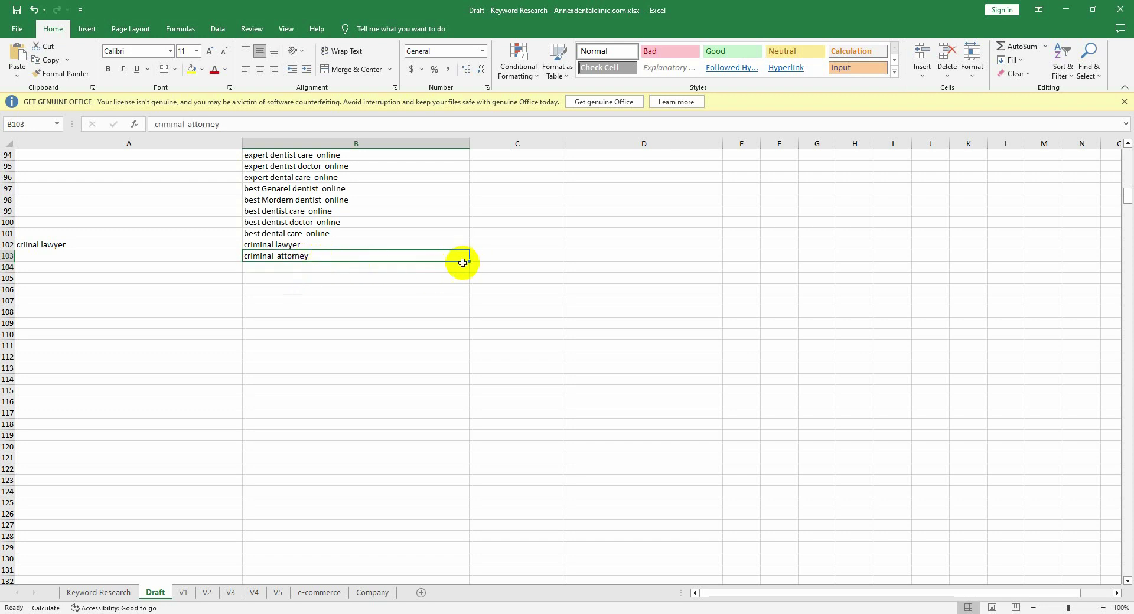
pyautogui.moveTo(470, 262); pyautogui.dragTo(437, 269)
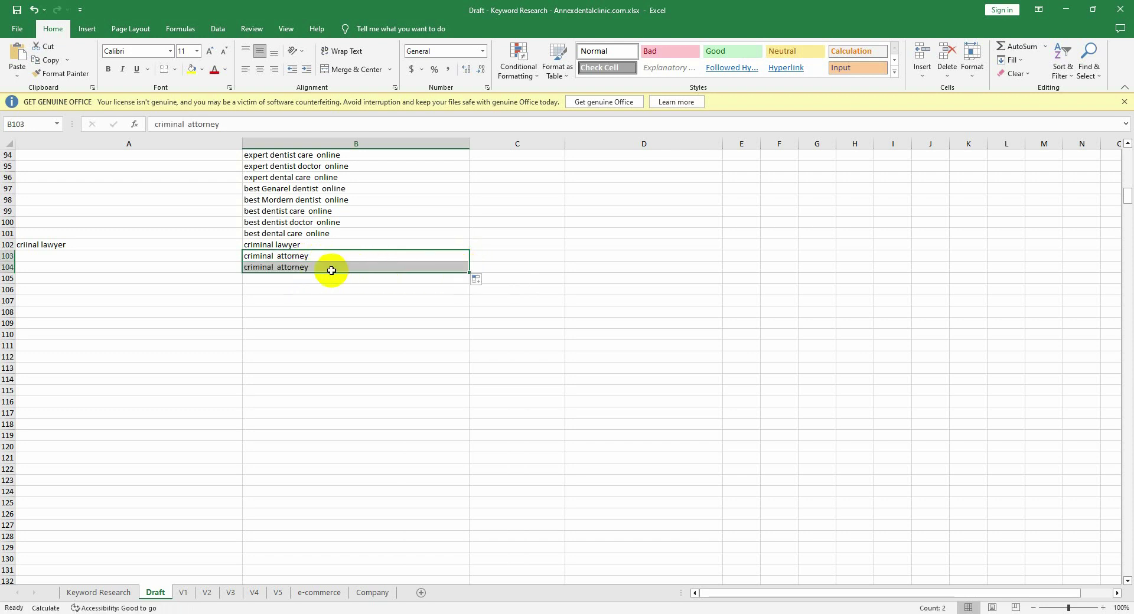
pyautogui.doubleClick(310, 268)
pyautogui.doubleClick(282, 269)
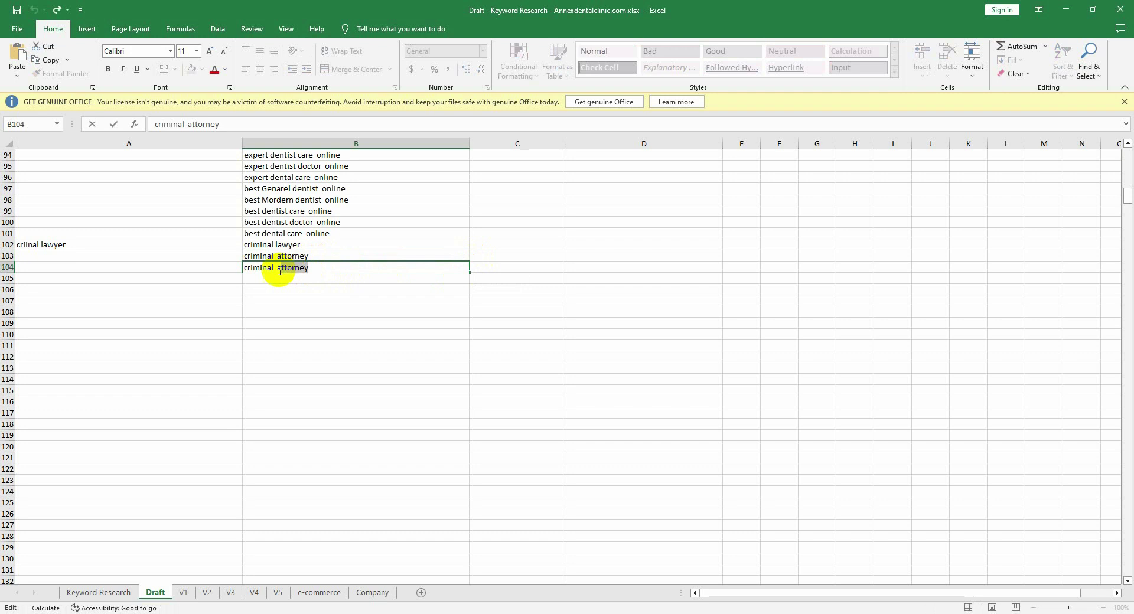
pyautogui.write('solici')
pyautogui.press('Return')
pyautogui.click(296, 300)
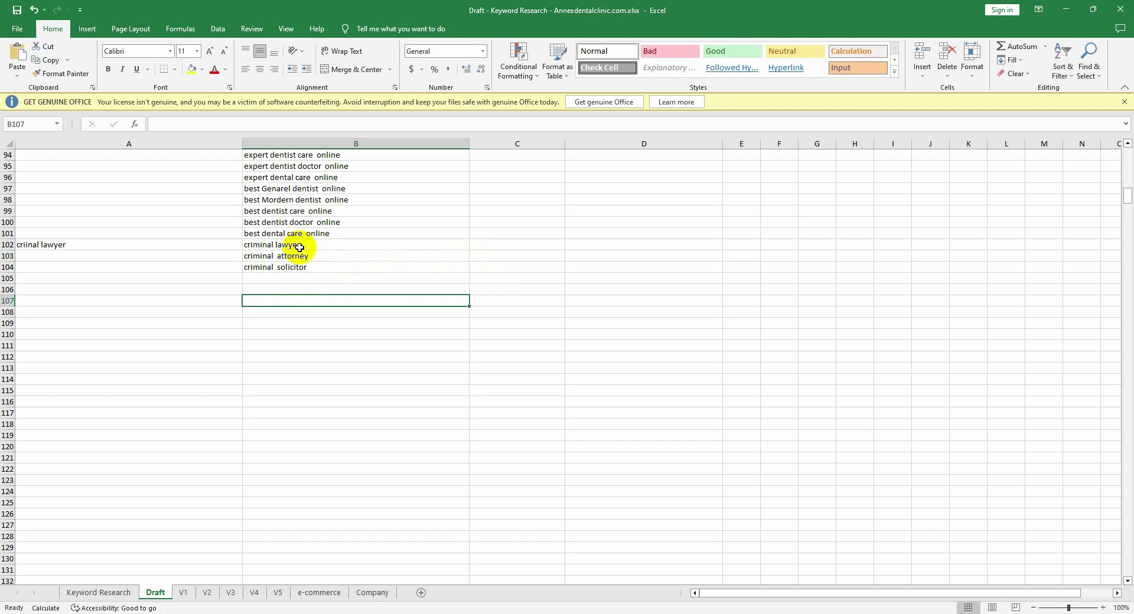
# Step: Paste 'criminal lawyer' into B105 and edit it to 'criminal defense lawyer'
pyautogui.click(304, 246)
pyautogui.hotkey('ctrl', 'c')
pyautogui.click(299, 279)
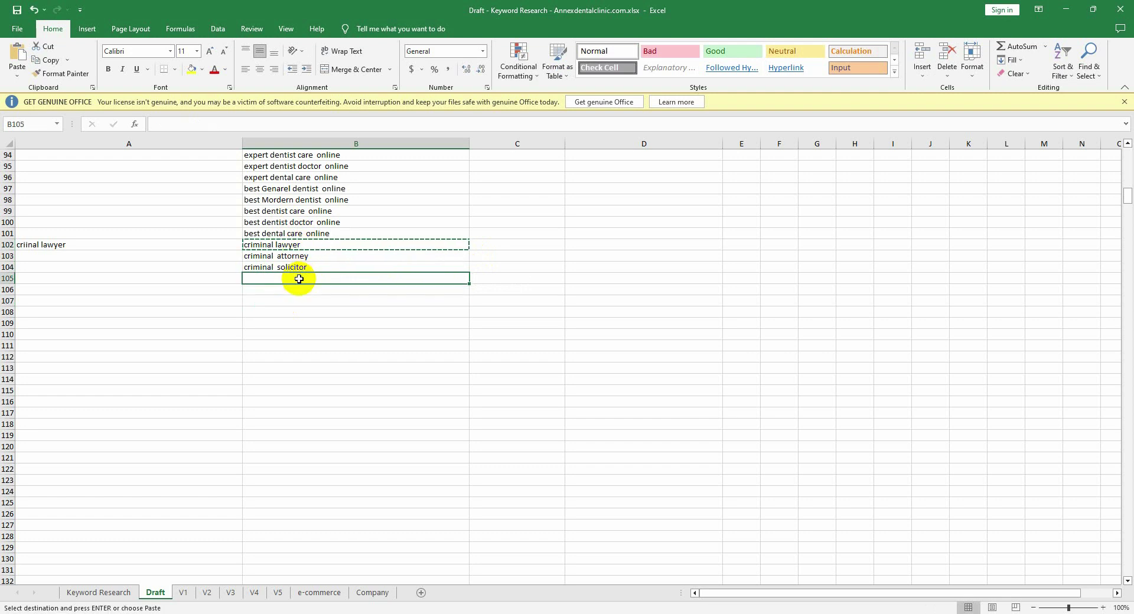
pyautogui.hotkey('ctrl', 'v')
pyautogui.doubleClick(277, 280)
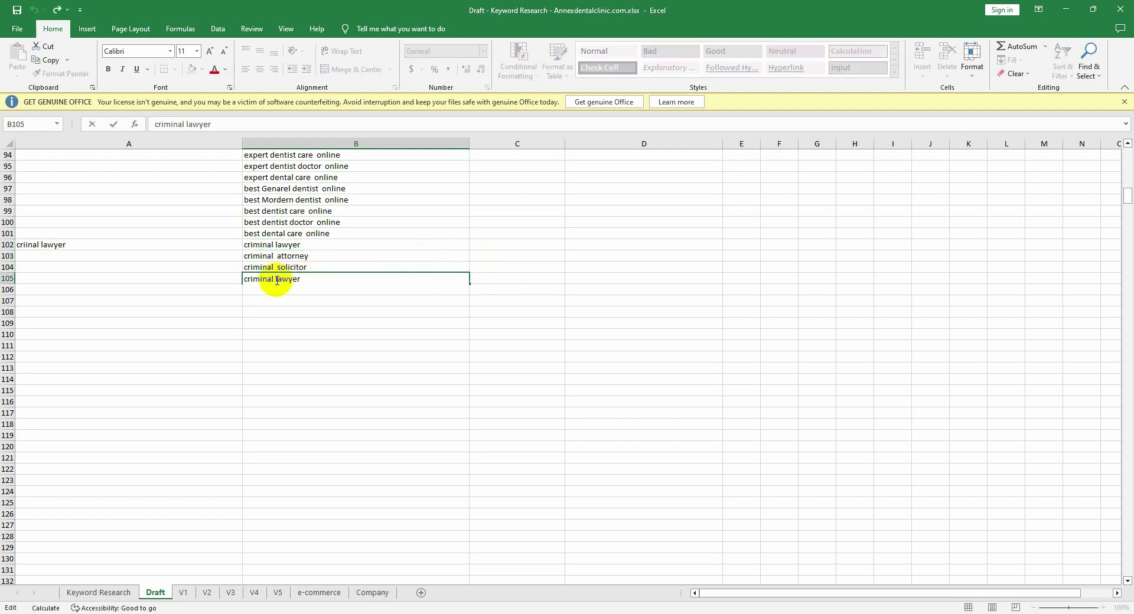
pyautogui.write('defense')
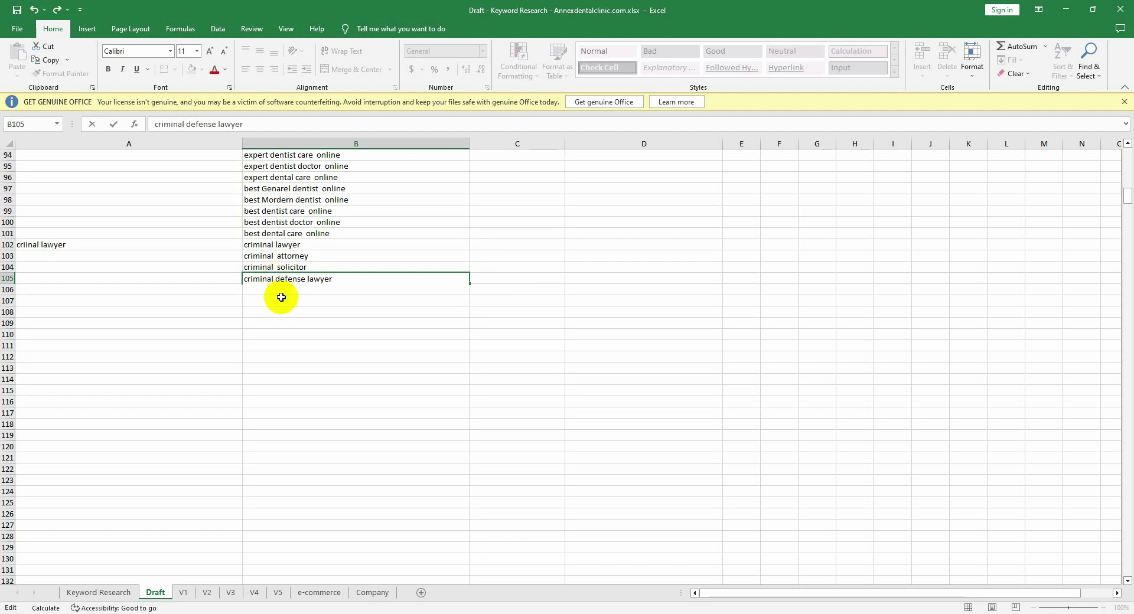
pyautogui.press('Return')
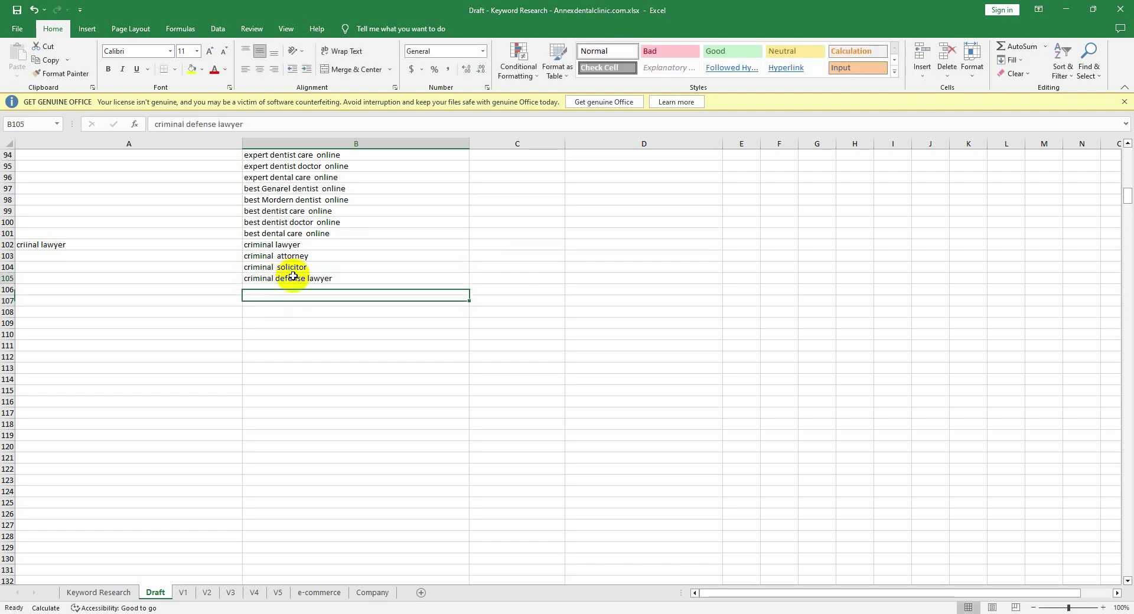
pyautogui.click(291, 279)
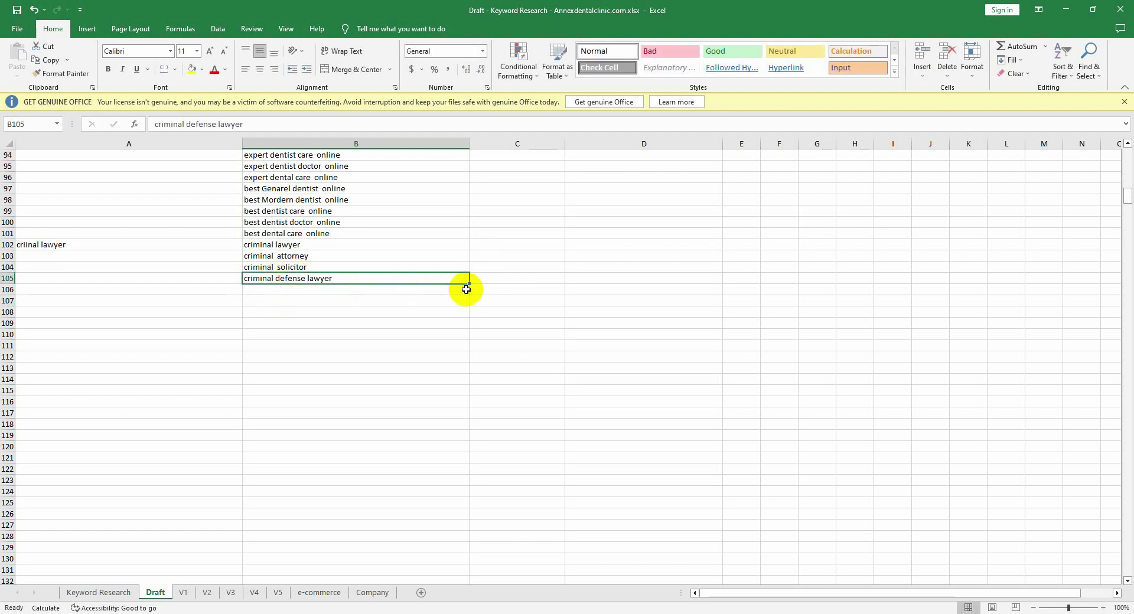
# Step: Copy 'criminal attorney' into B106 and make it 'criminal defense attorney'
pyautogui.click(331, 257)
pyautogui.hotkey('ctrl', 'c')
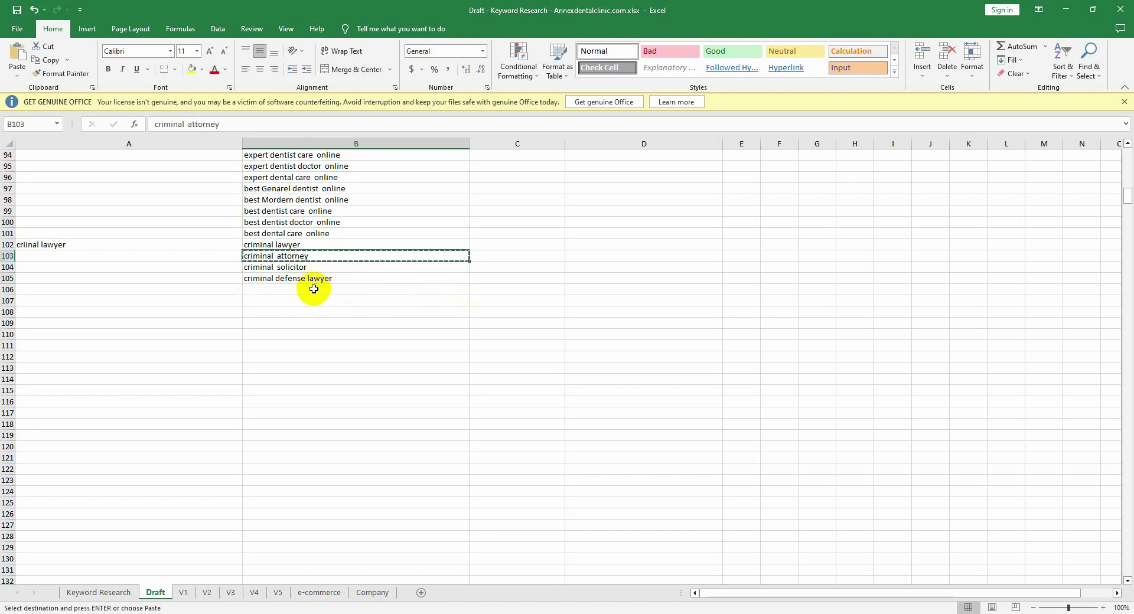
pyautogui.click(314, 290)
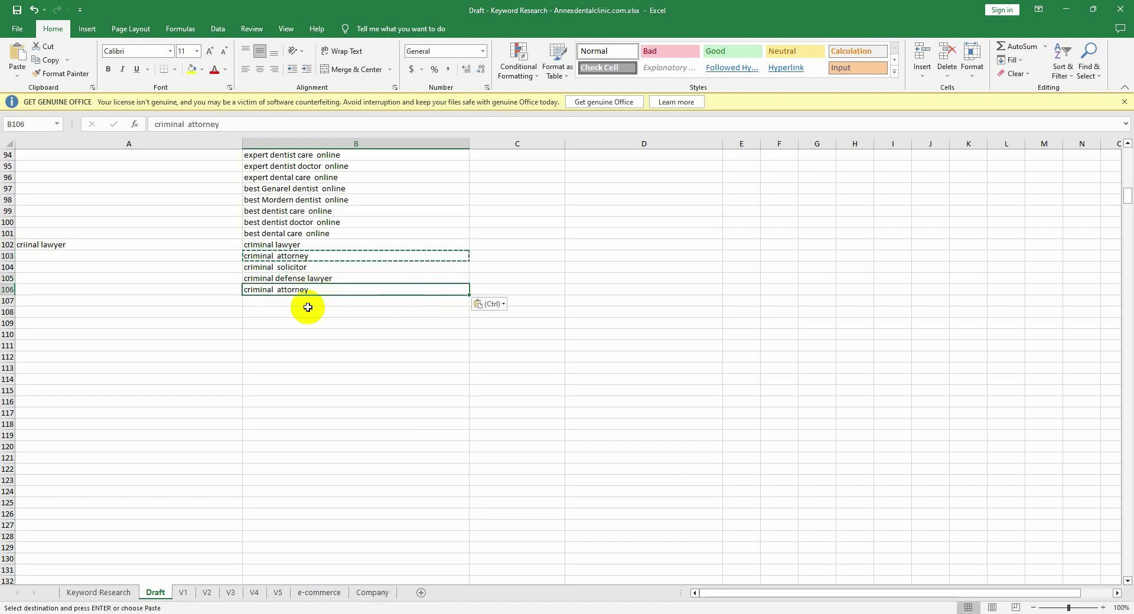
pyautogui.click(301, 306)
pyautogui.doubleClick(301, 300)
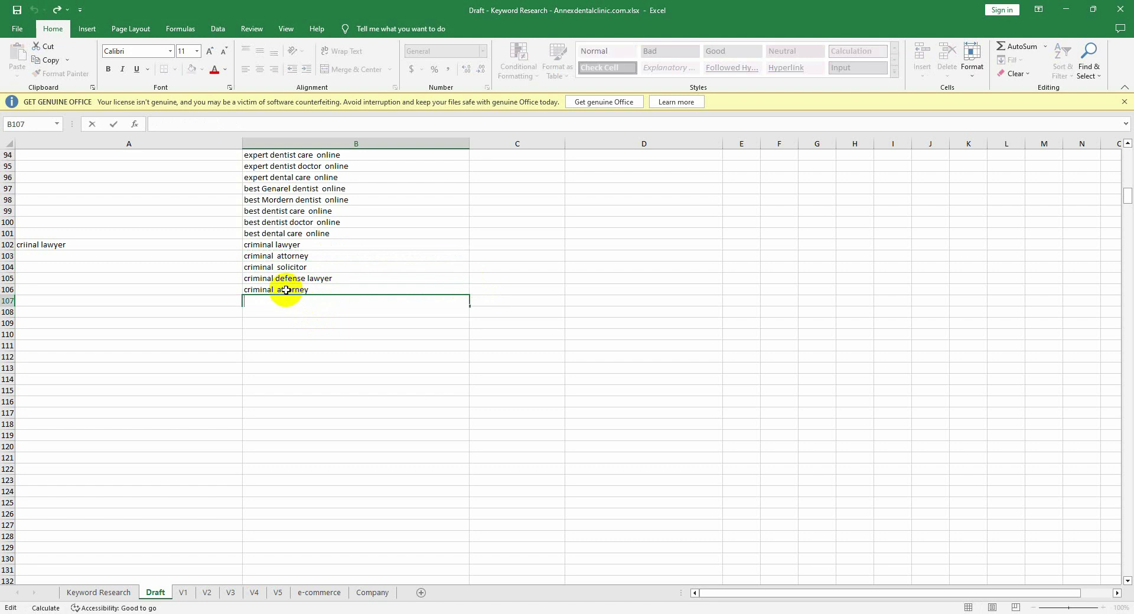
pyautogui.click(286, 290)
pyautogui.click(288, 277)
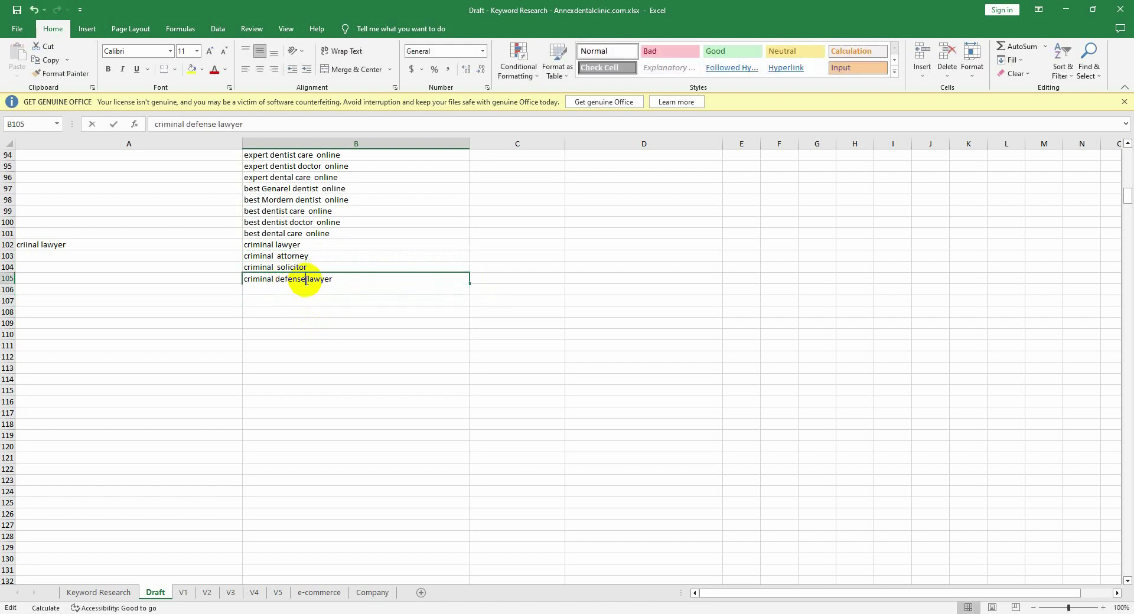
pyautogui.moveTo(306, 280); pyautogui.dragTo(279, 281)
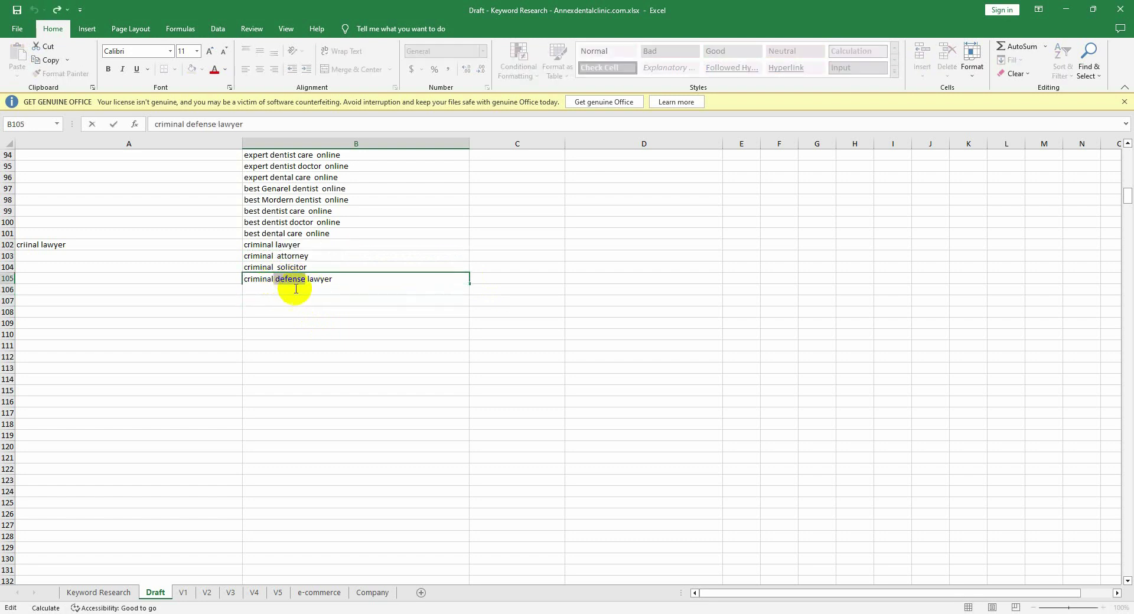
pyautogui.press('Return')
pyautogui.write('criminal  attorney')
pyautogui.press('Return')
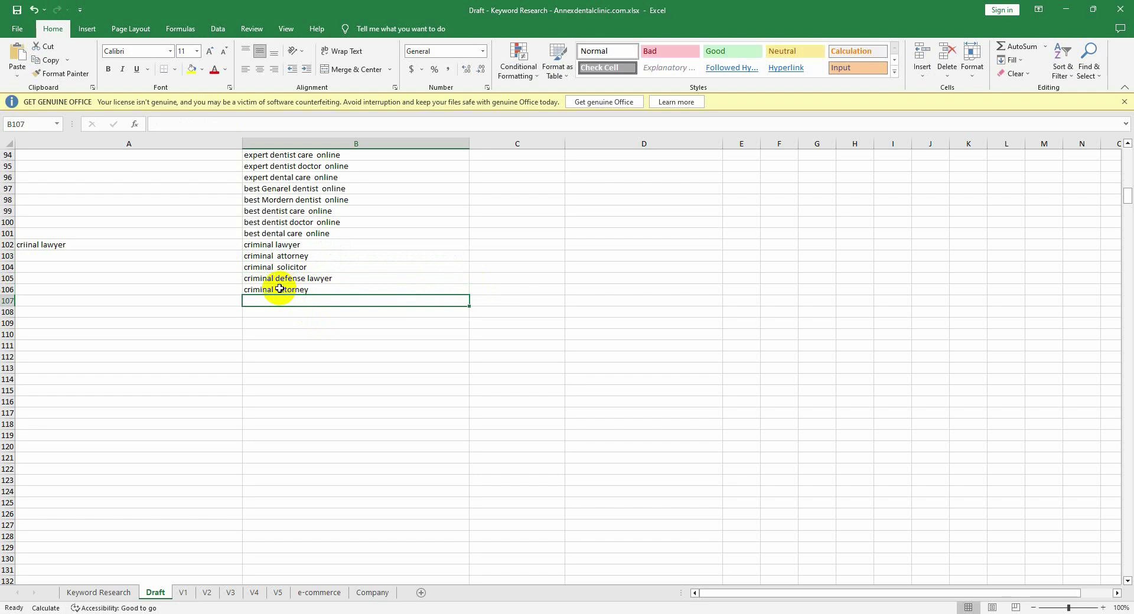
pyautogui.click(279, 289)
pyautogui.doubleClick(278, 290)
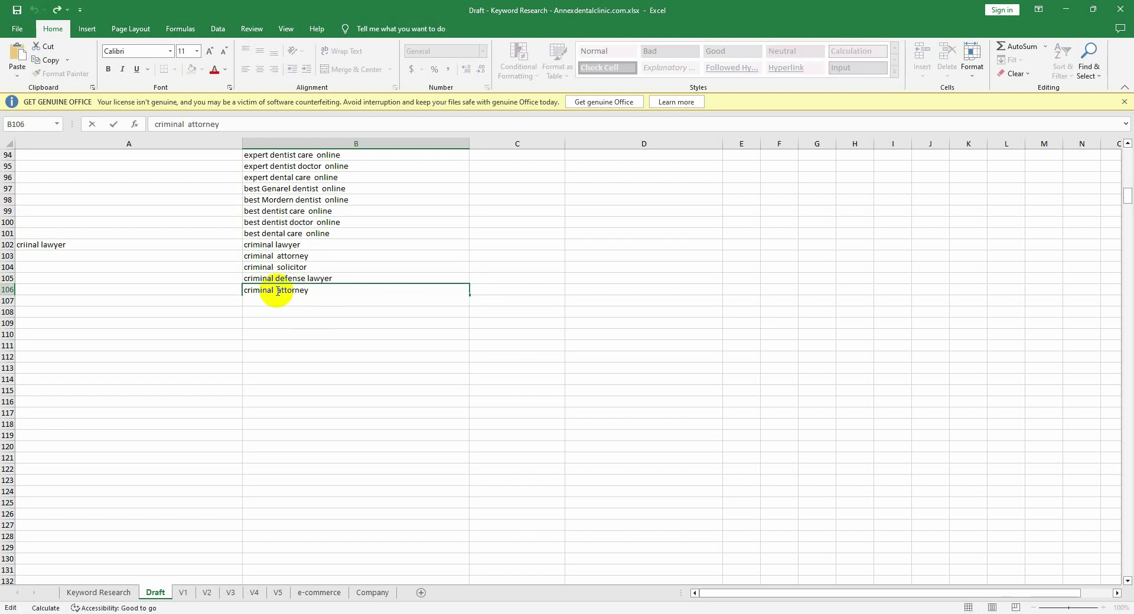
pyautogui.press('Return')
pyautogui.press('Return')
pyautogui.press('Return')
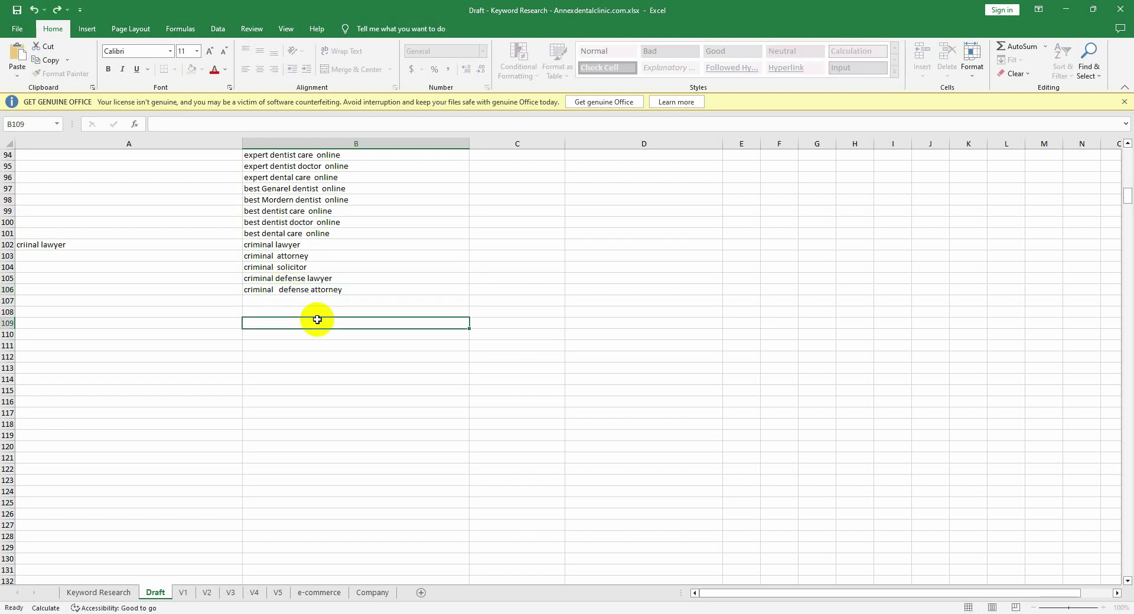
# Step: Paste 'criminal solicitor' into B107 and recheck the wording in B106
pyautogui.click(293, 268)
pyautogui.hotkey('ctrl', 'c')
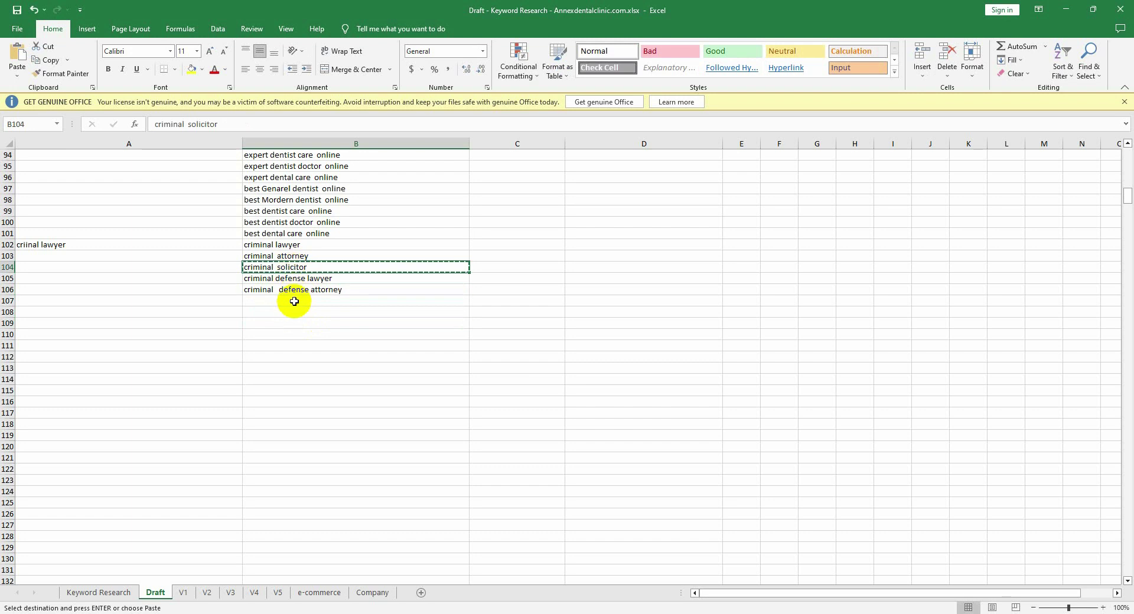
pyautogui.click(295, 299)
pyautogui.hotkey('ctrl', 'v')
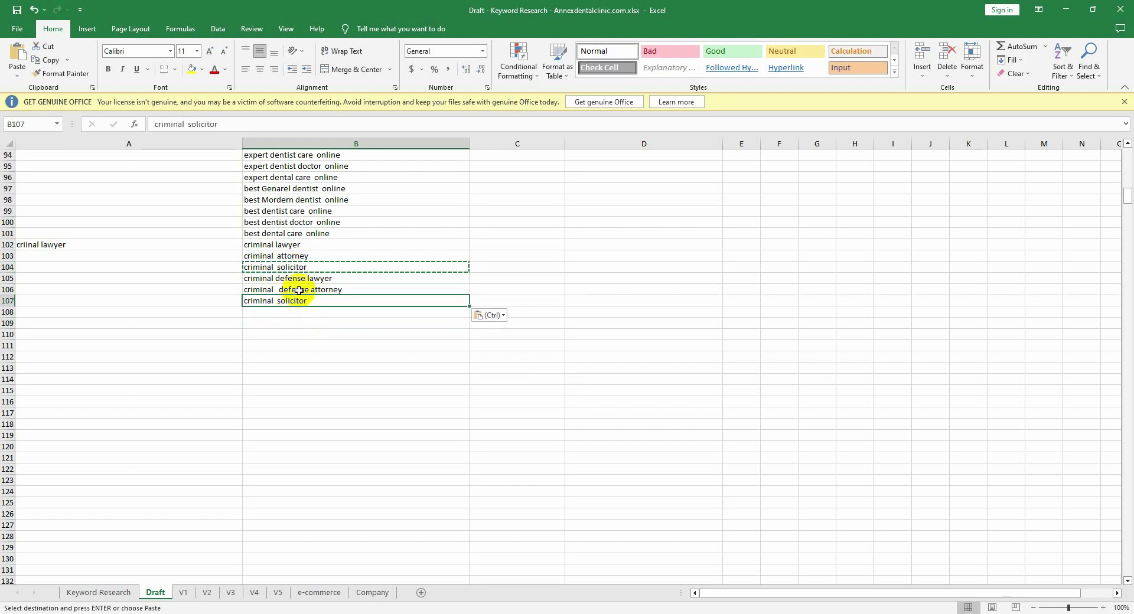
pyautogui.click(307, 290)
pyautogui.hotkey('ctrl', 'z')
pyautogui.doubleClick(306, 291)
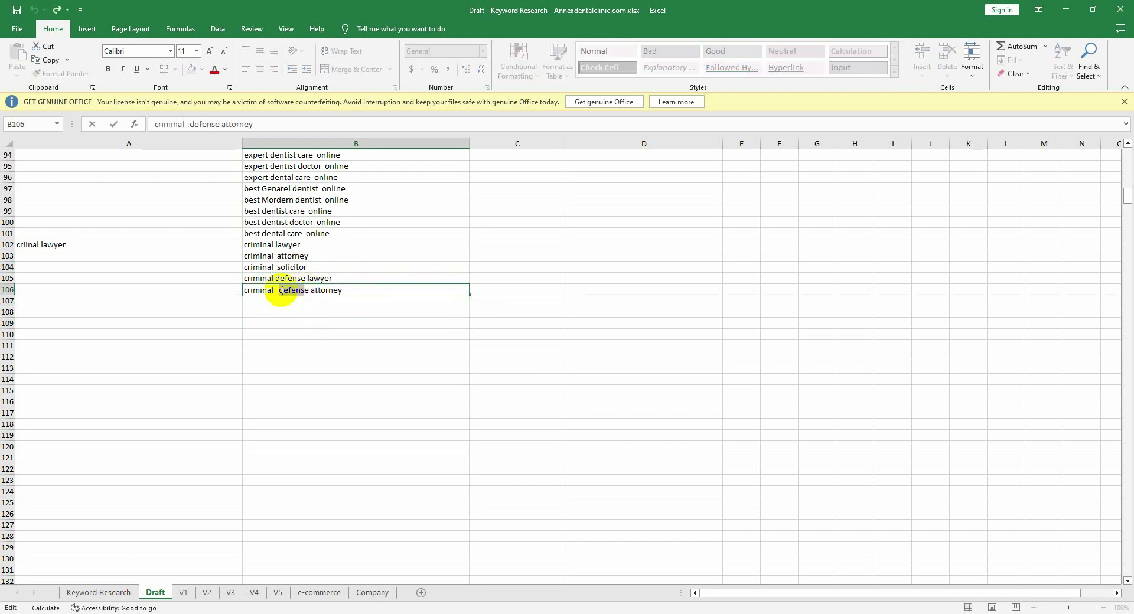
pyautogui.moveTo(282, 290); pyautogui.dragTo(318, 291)
pyautogui.click(305, 291)
pyautogui.press('Return')
# Step: Insert 'defense' so B107 reads 'criminal defense solicitor'
pyautogui.hotkey('ctrl', 'v')
pyautogui.click(299, 303)
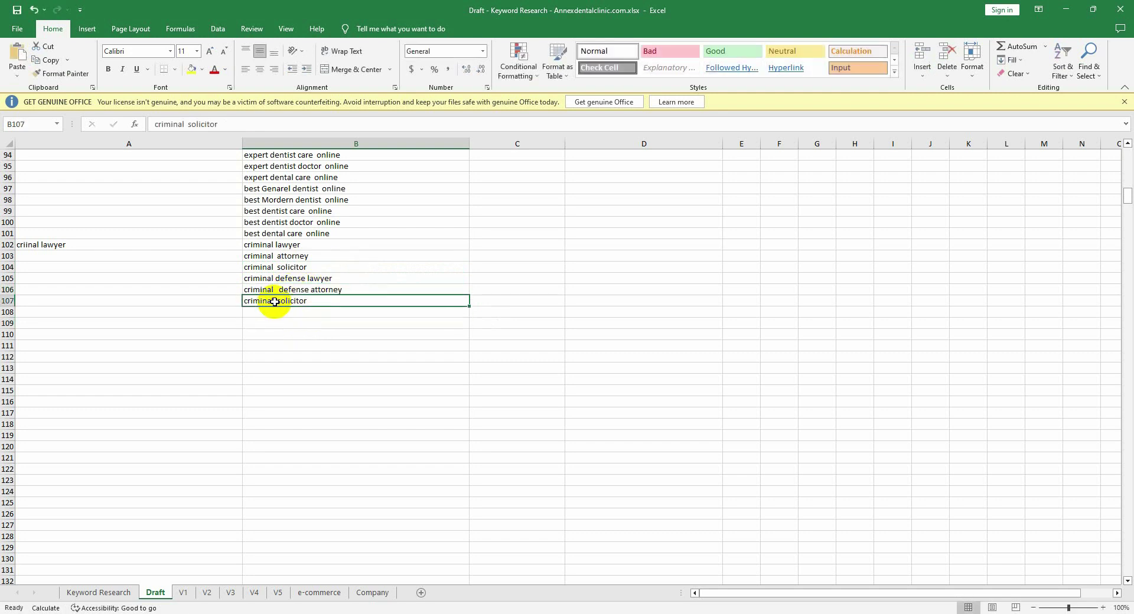
pyautogui.doubleClick(276, 303)
pyautogui.write('defense')
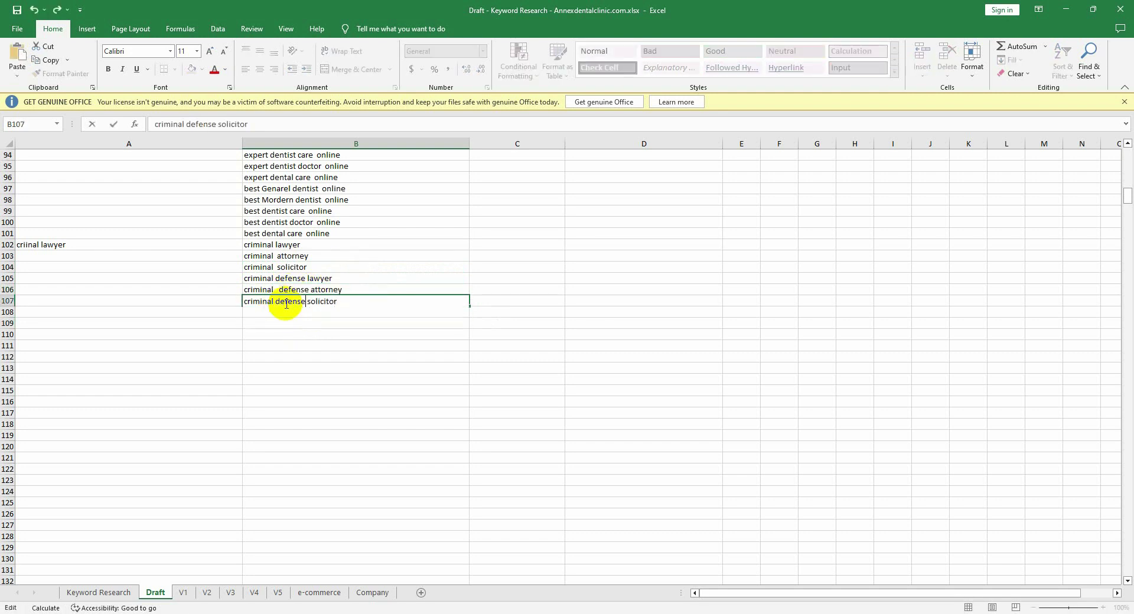
pyautogui.click(311, 322)
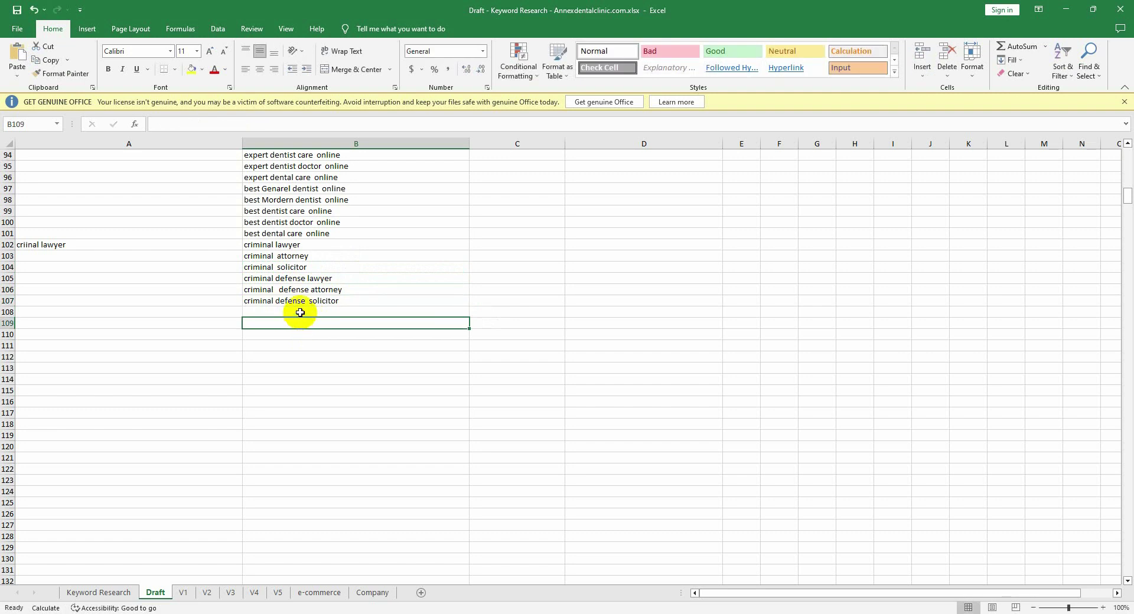
pyautogui.click(305, 301)
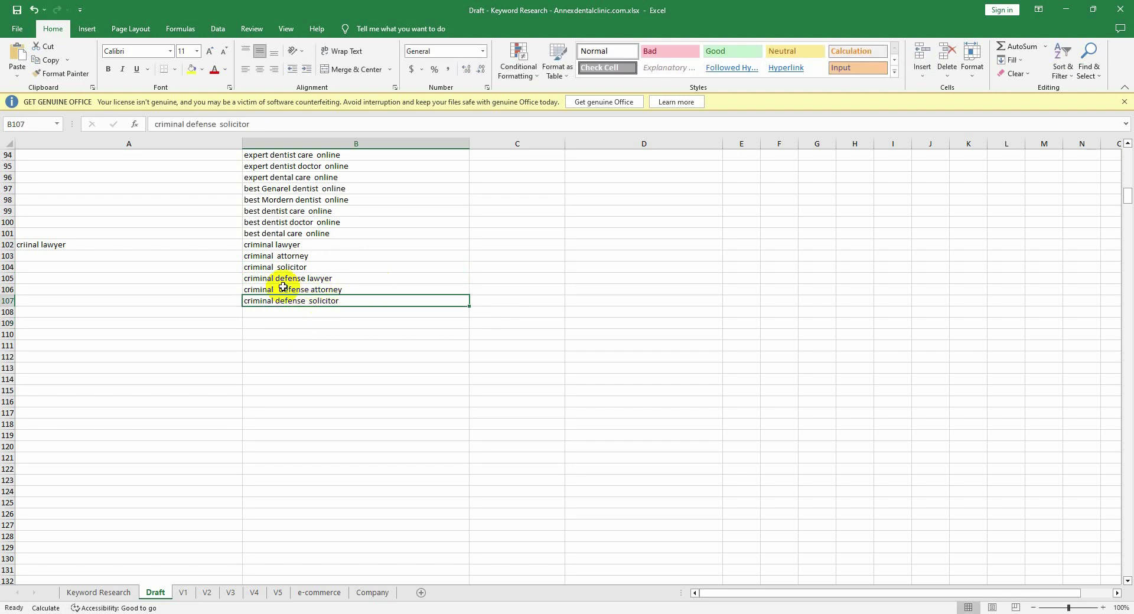
pyautogui.click(491, 250)
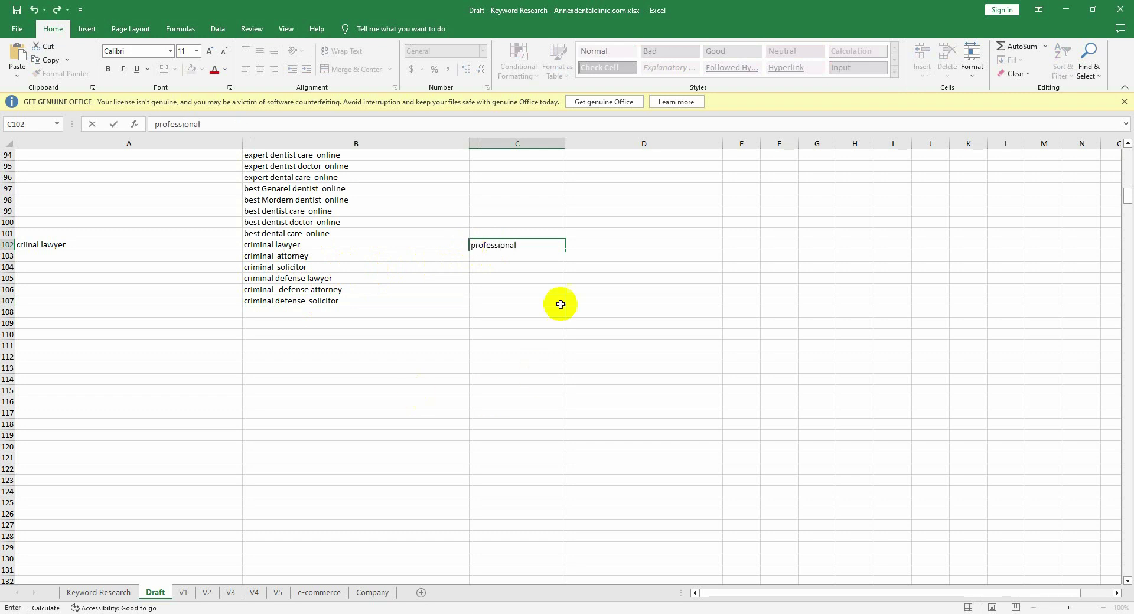
# Step: Enter =CONCATENATE(C102," ",B102) in D102 to join 'professional' with the B102 keyword
pyautogui.click(599, 244)
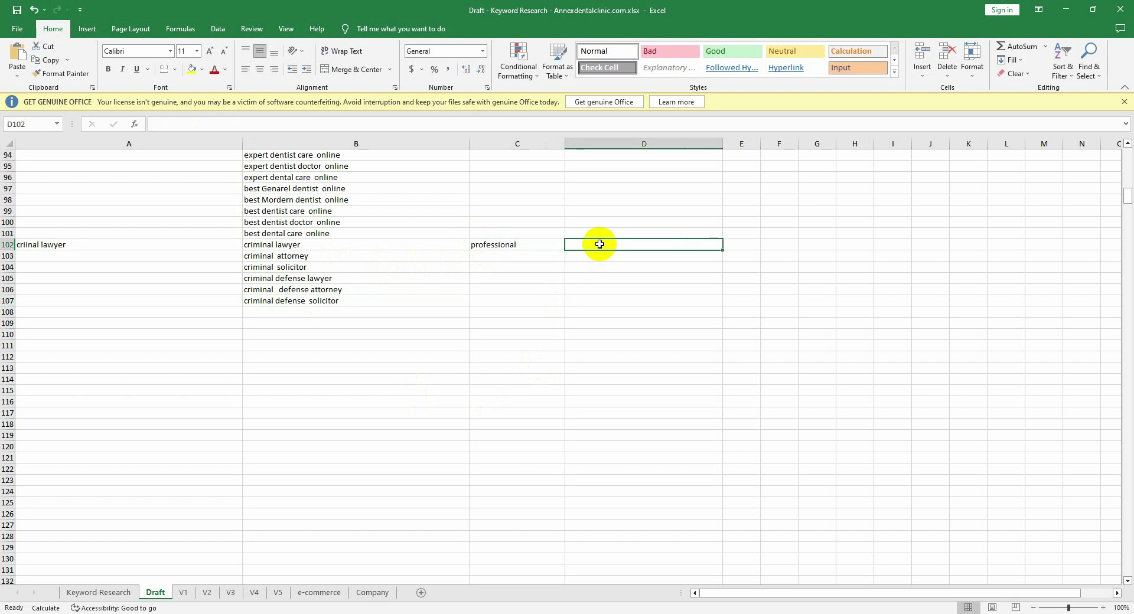
pyautogui.write('=')
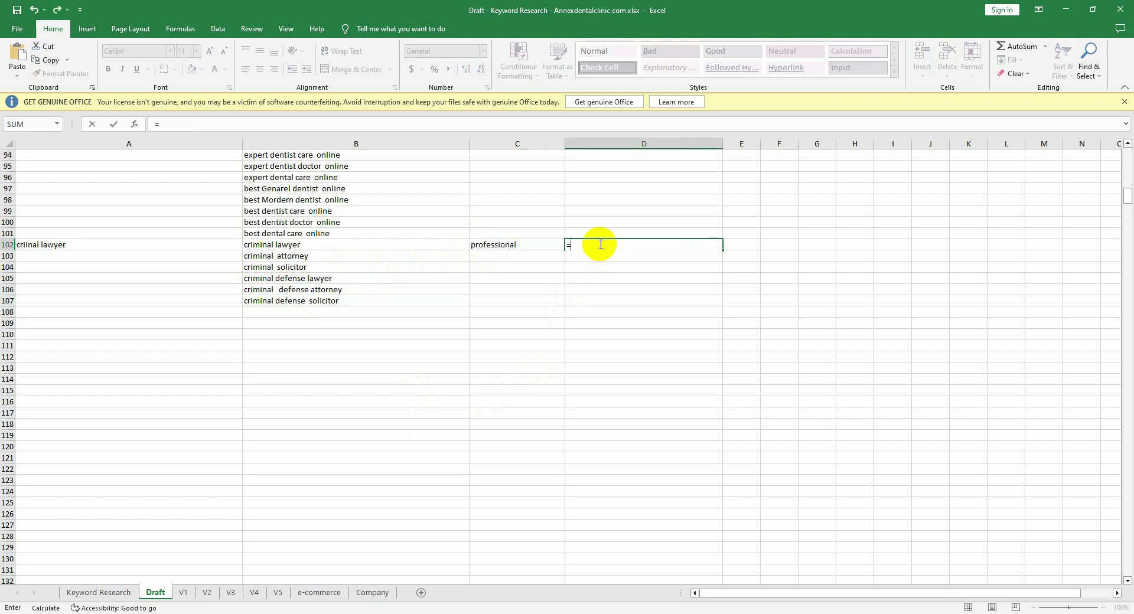
pyautogui.write('conca')
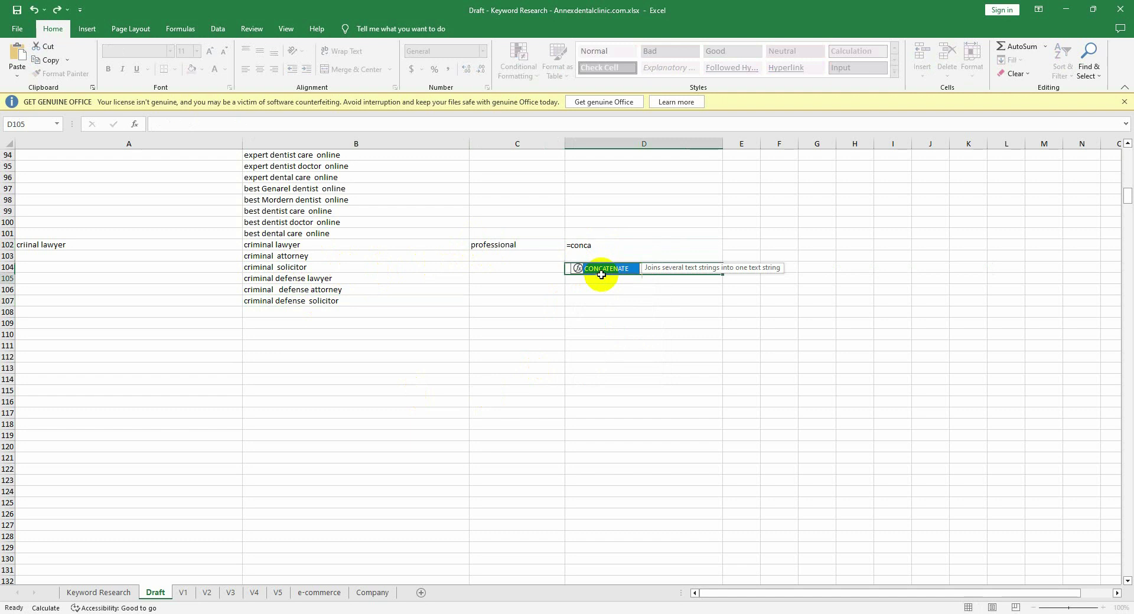
pyautogui.click(601, 274)
pyautogui.click(600, 248)
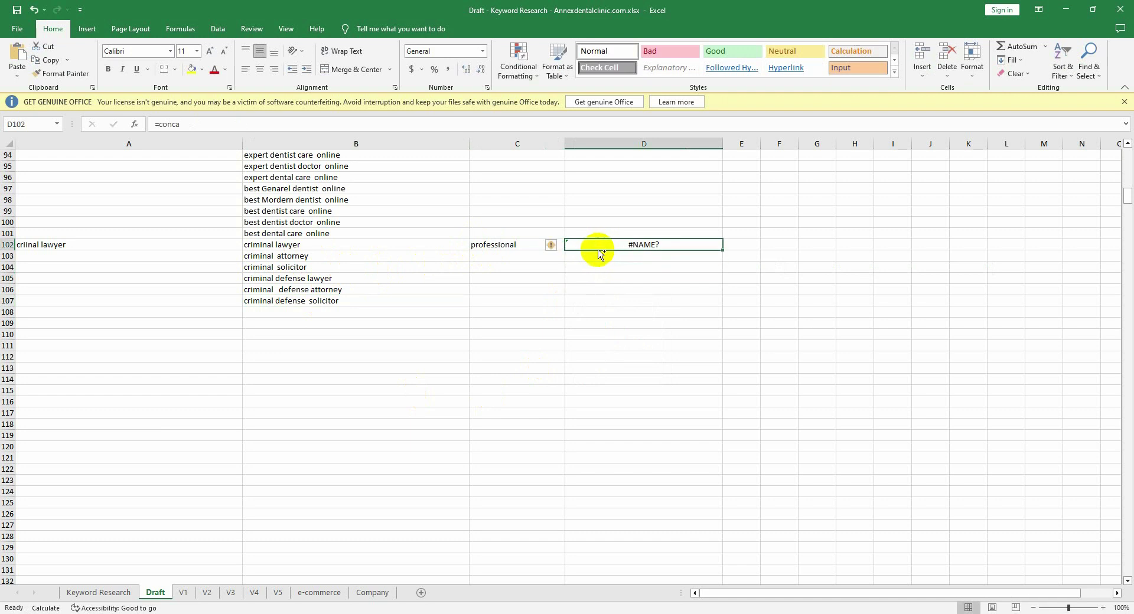
pyautogui.hotkey('ctrl', 'z')
pyautogui.write('=')
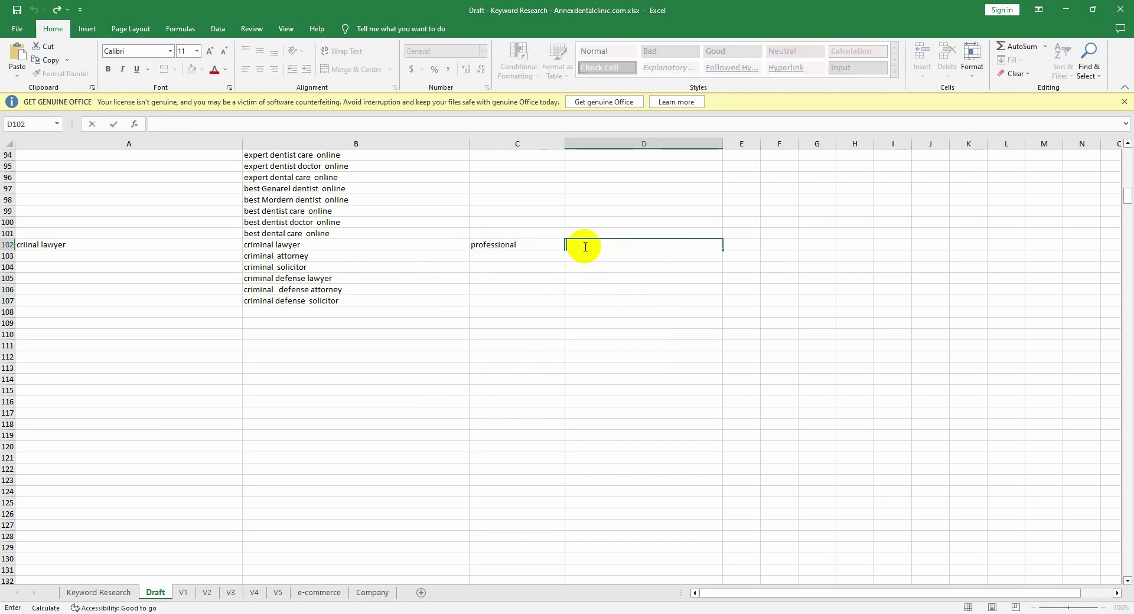
pyautogui.write('con')
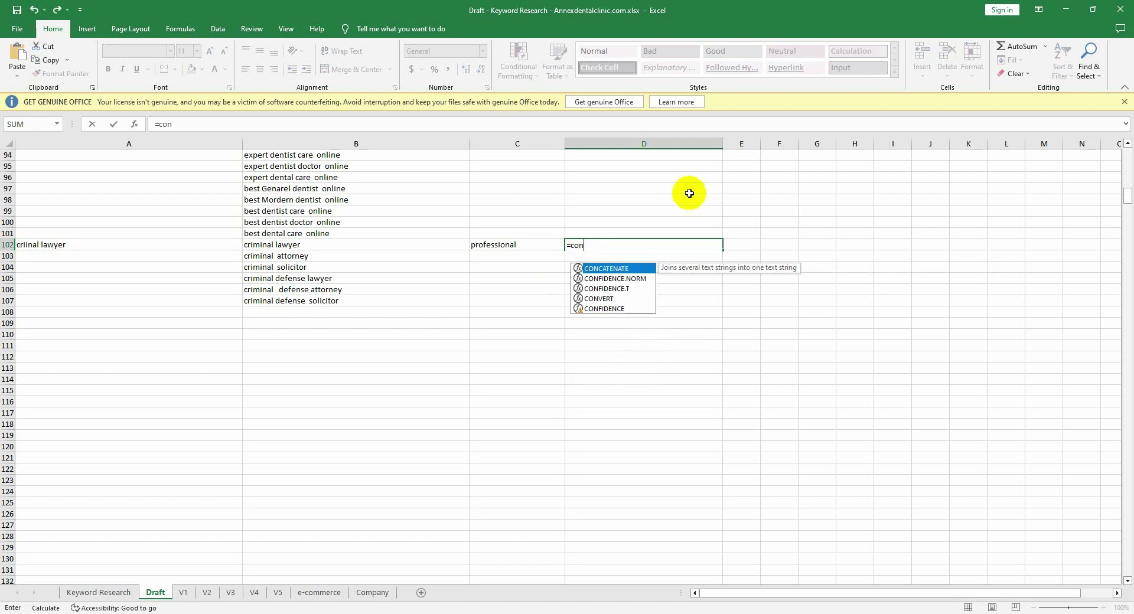
pyautogui.doubleClick(619, 271)
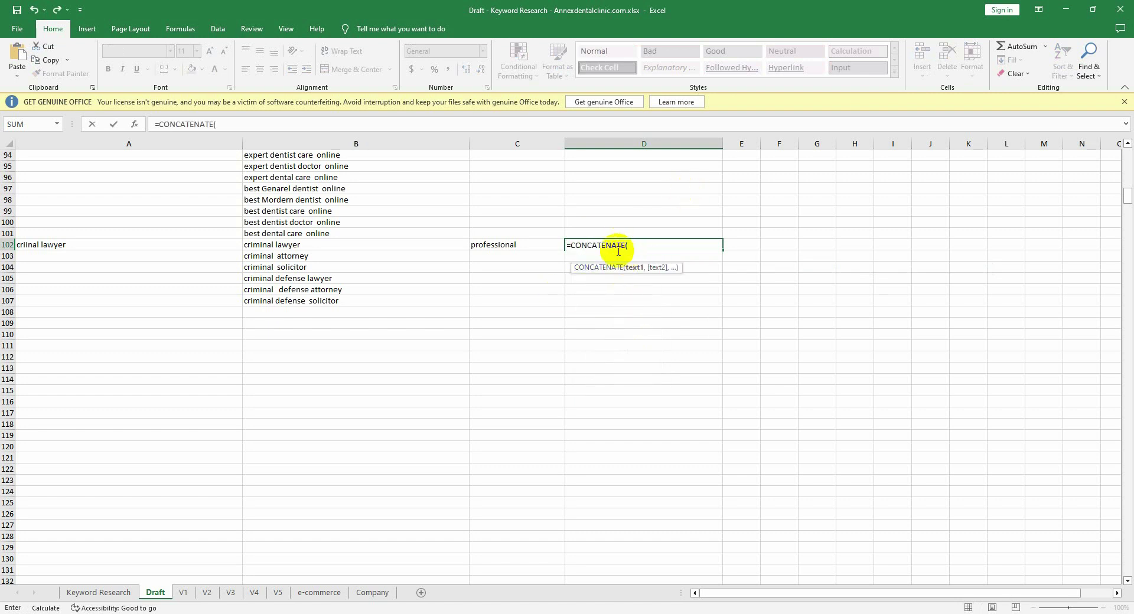
pyautogui.click(504, 247)
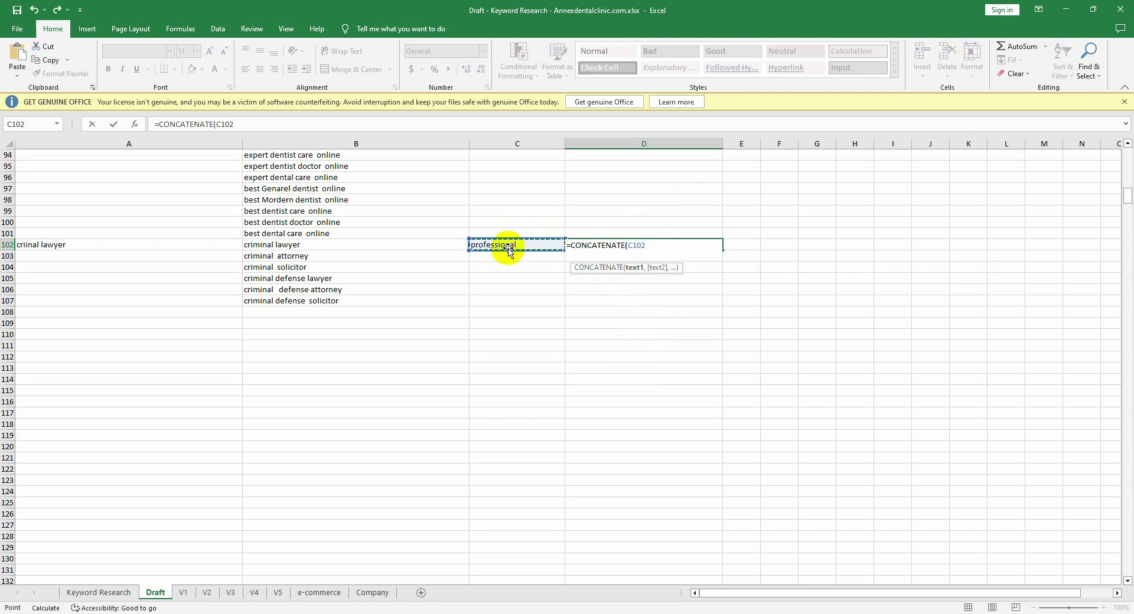
pyautogui.write(',')
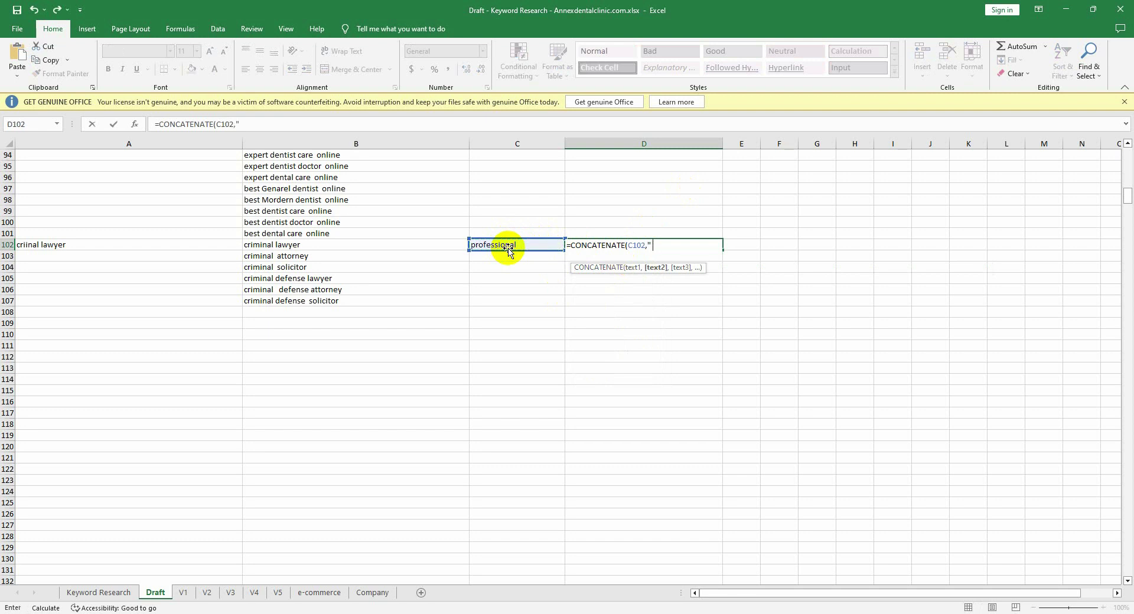
pyautogui.write('" ",')
pyautogui.click(414, 246)
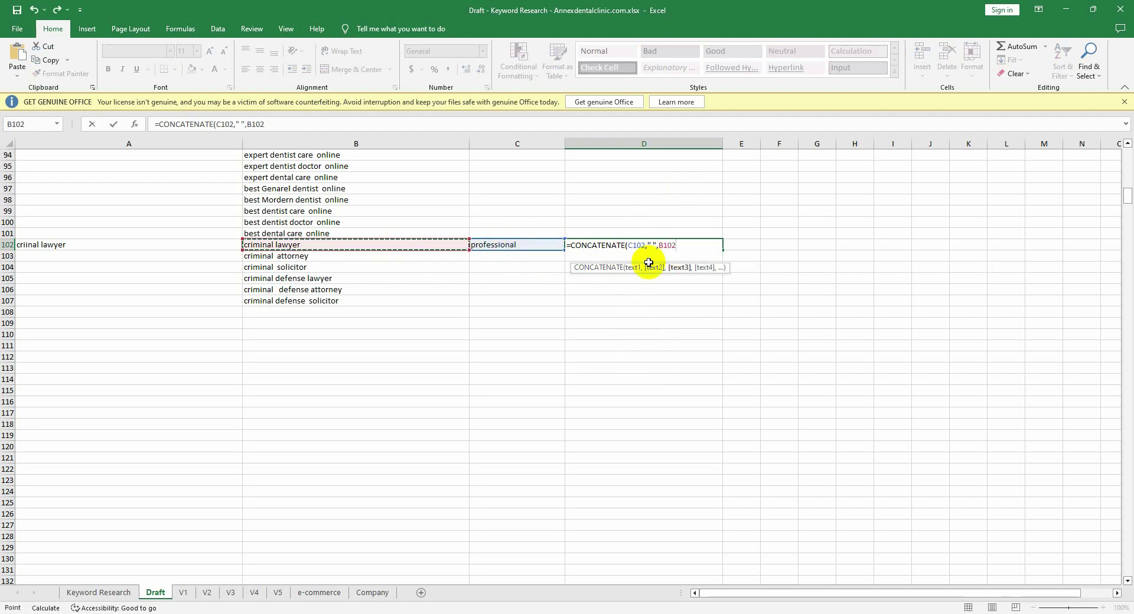
pyautogui.write(')')
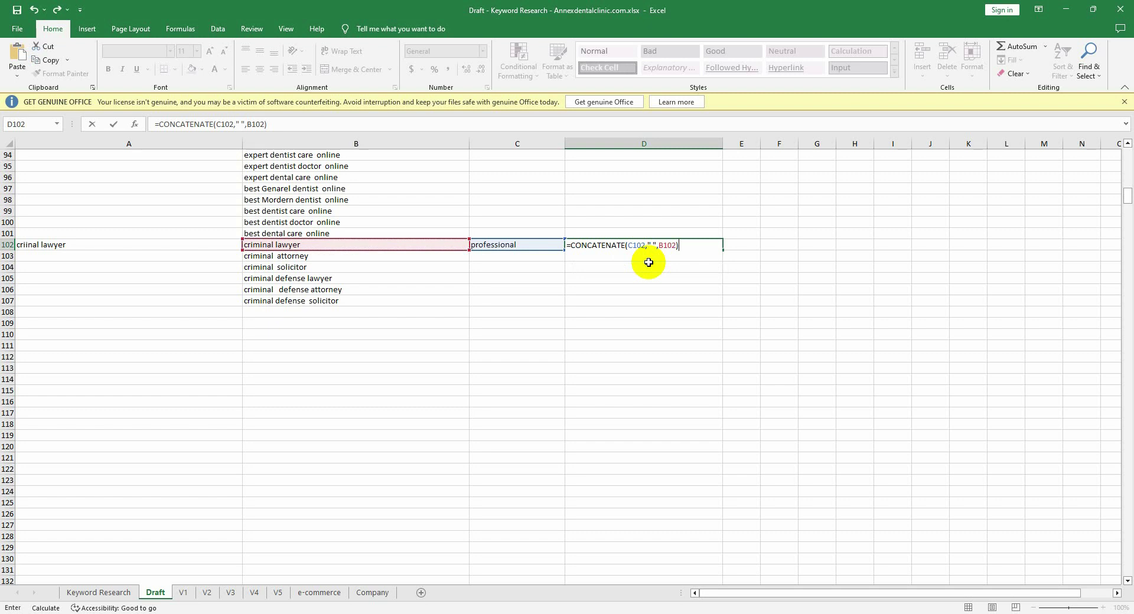
pyautogui.press('Return')
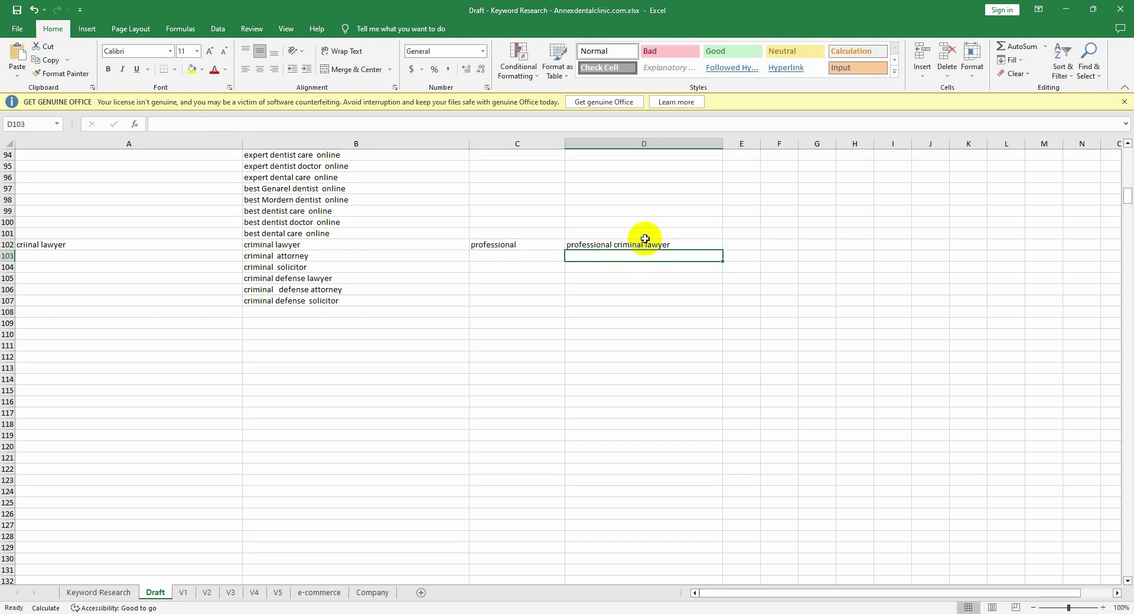
# Step: Fill 'professional' down C102:C107 and the joining formula down D102:D107
pyautogui.click(600, 245)
pyautogui.click(501, 244)
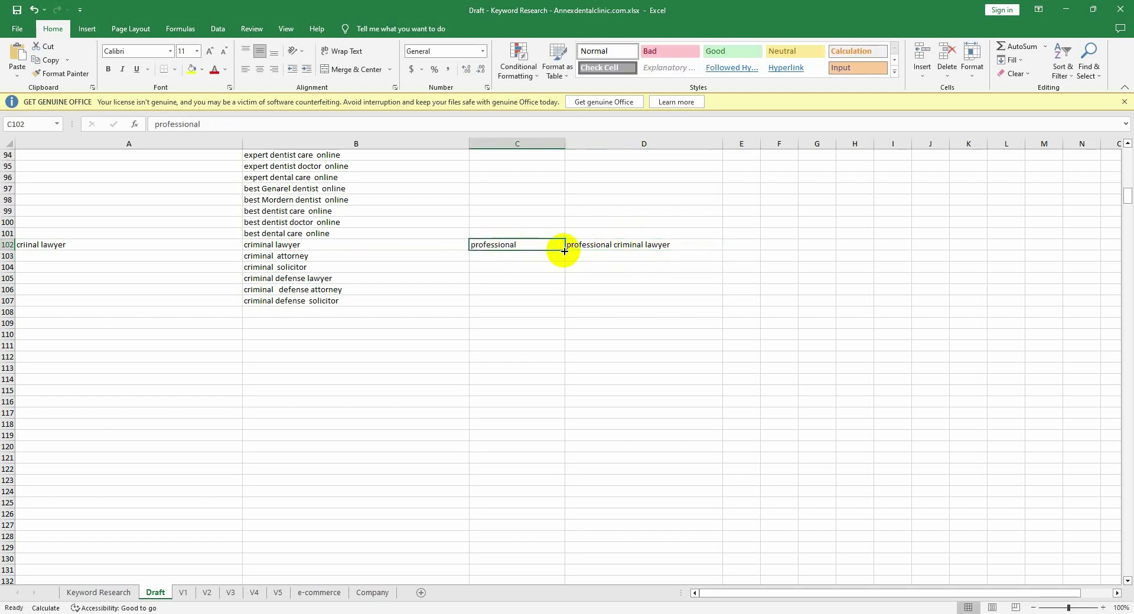
pyautogui.moveTo(565, 250); pyautogui.dragTo(556, 307)
pyautogui.click(680, 245)
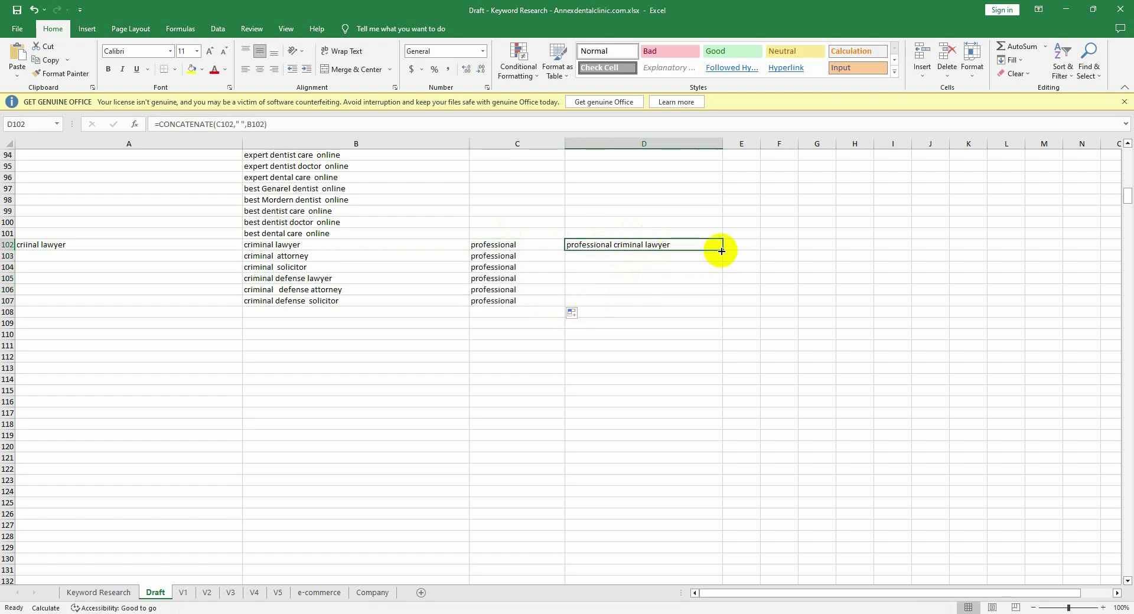
pyautogui.moveTo(722, 250); pyautogui.dragTo(701, 304)
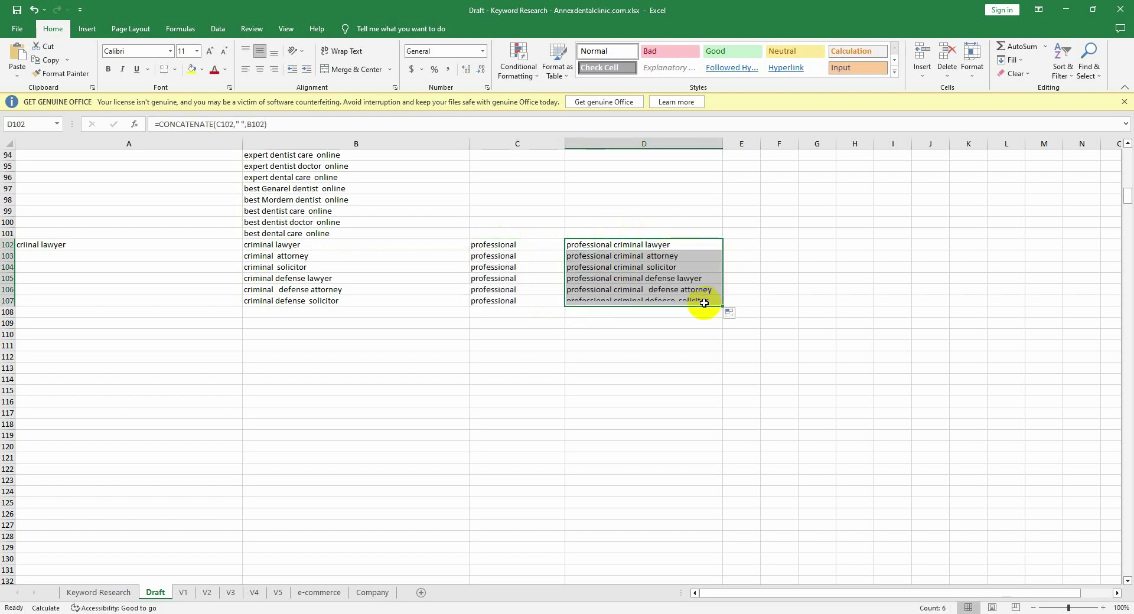
# Step: Copy the six phrases in D102:D107 and paste them as values into B108
pyautogui.hotkey('ctrl', 'c')
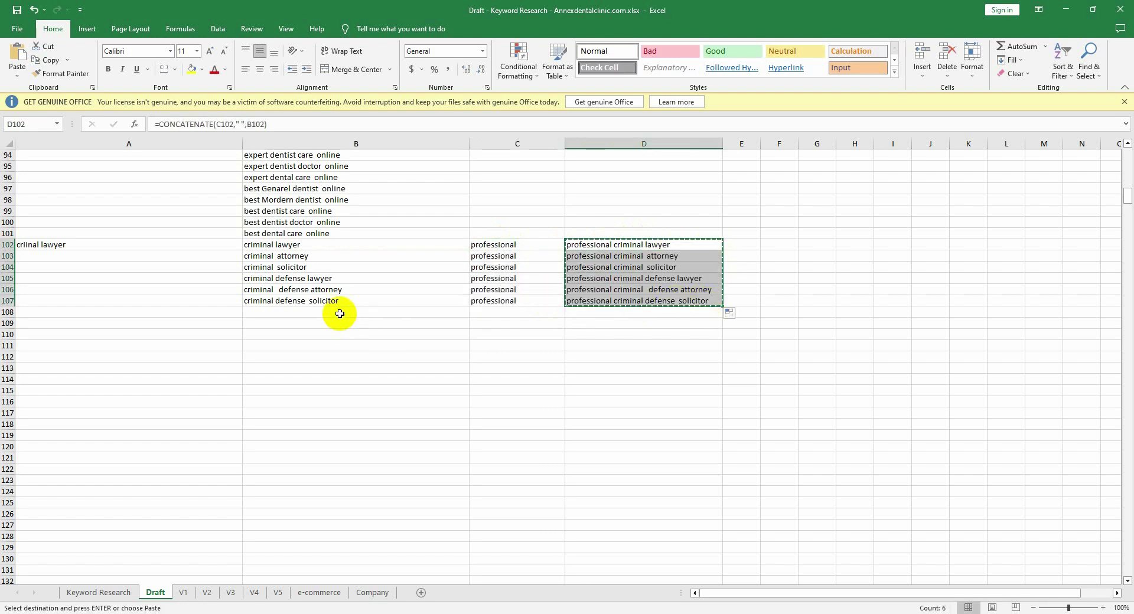
pyautogui.click(339, 313)
pyautogui.hotkey('ctrl', 'v')
pyautogui.rightClick(340, 313)
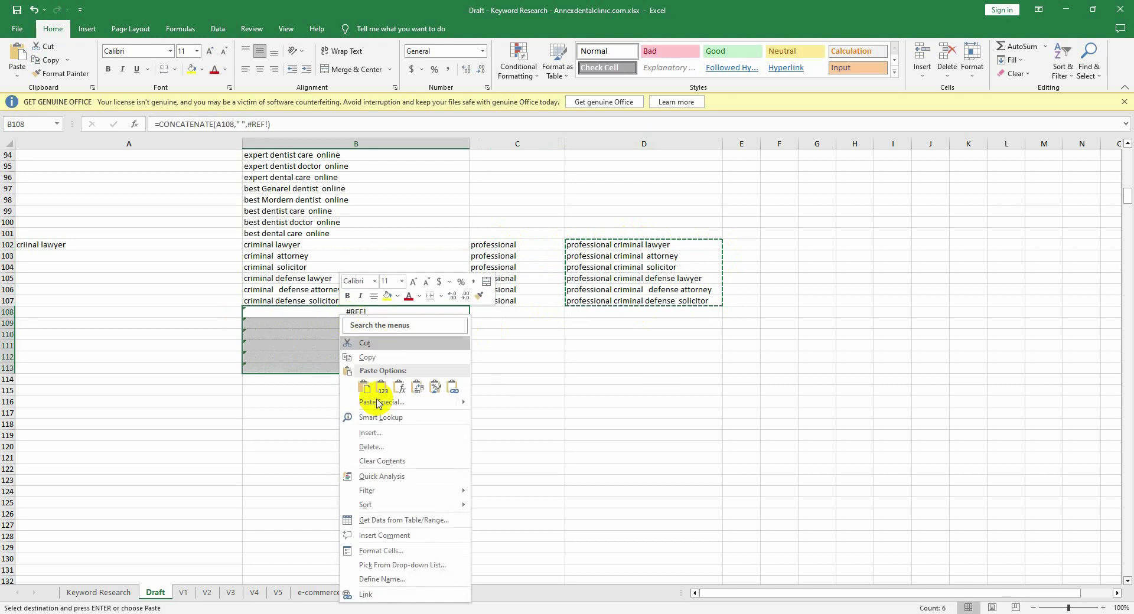
pyautogui.click(378, 401)
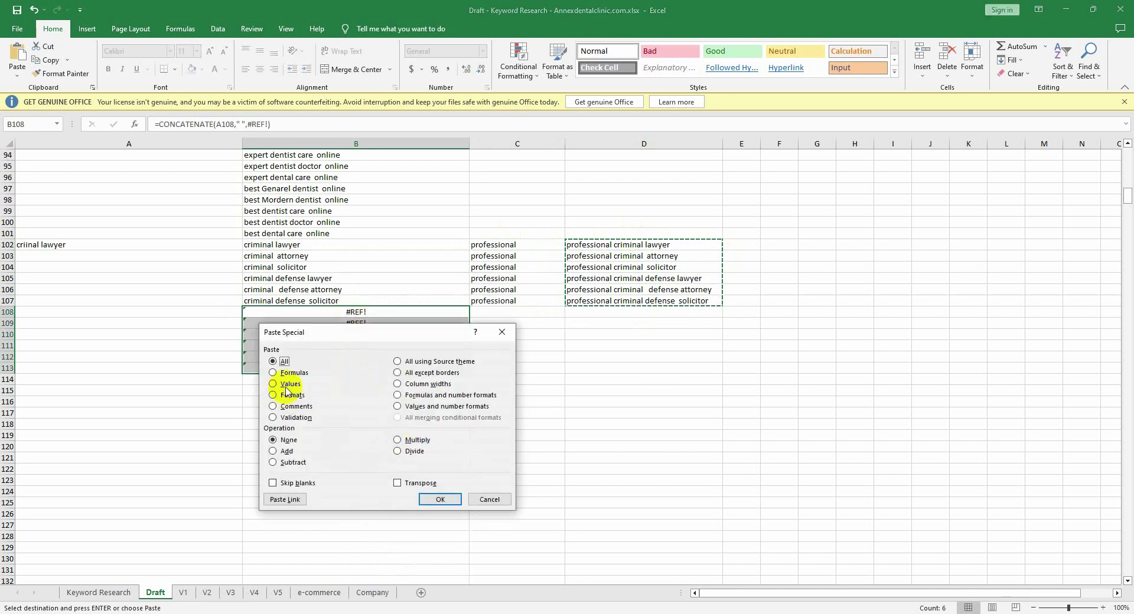
pyautogui.click(277, 384)
pyautogui.click(440, 500)
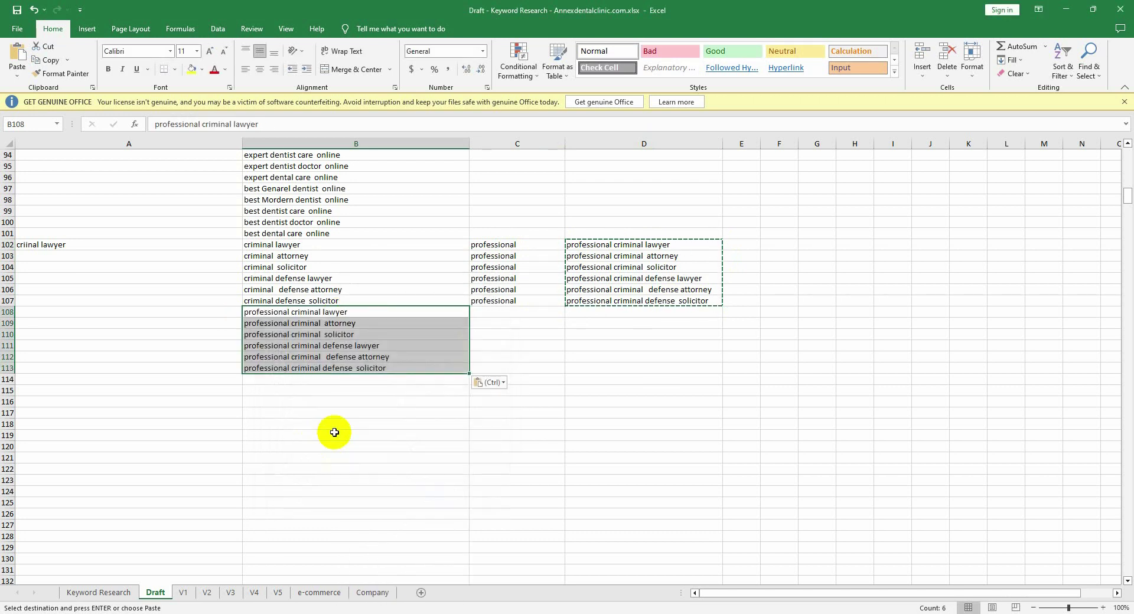
pyautogui.scroll(-2, 331, 433)
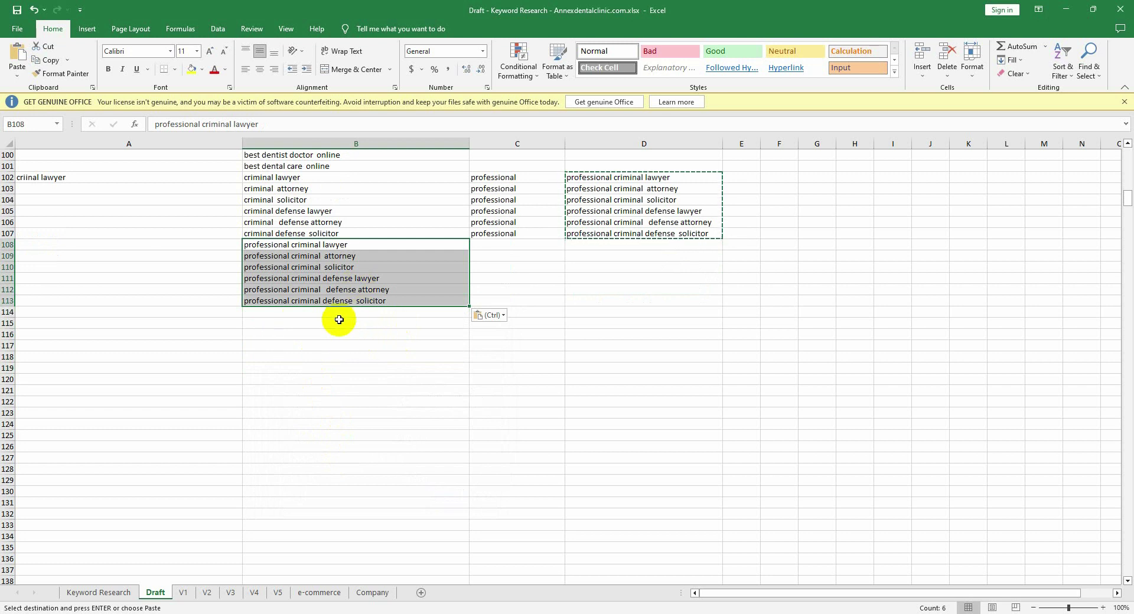
# Step: Replace the C102 modifier with 'expart' and fill it down to C107
pyautogui.doubleClick(515, 178)
pyautogui.doubleClick(520, 178)
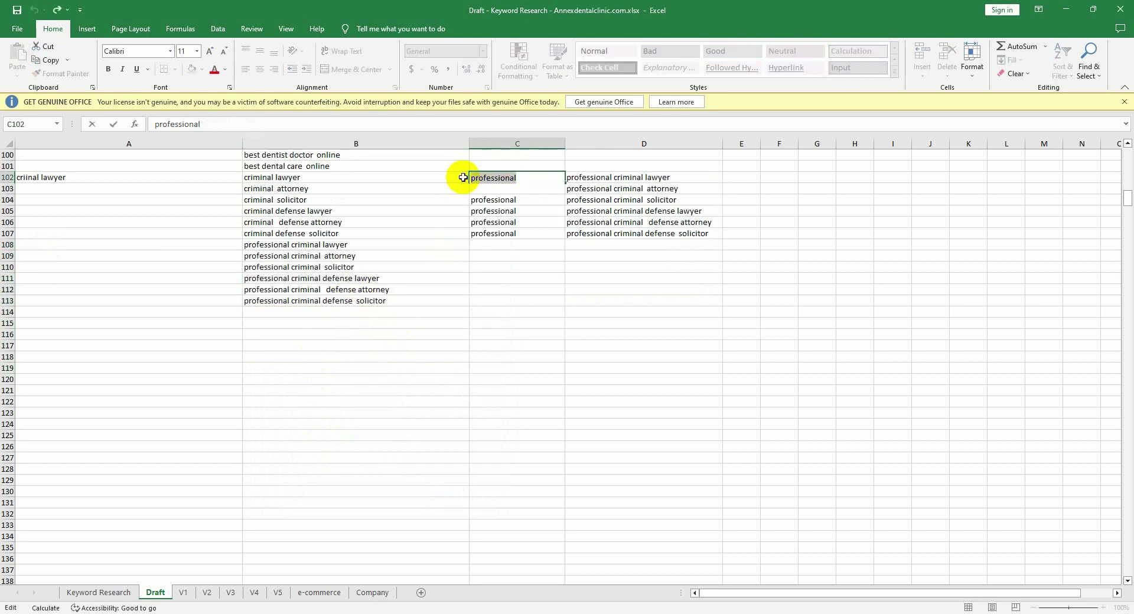
pyautogui.write('expart')
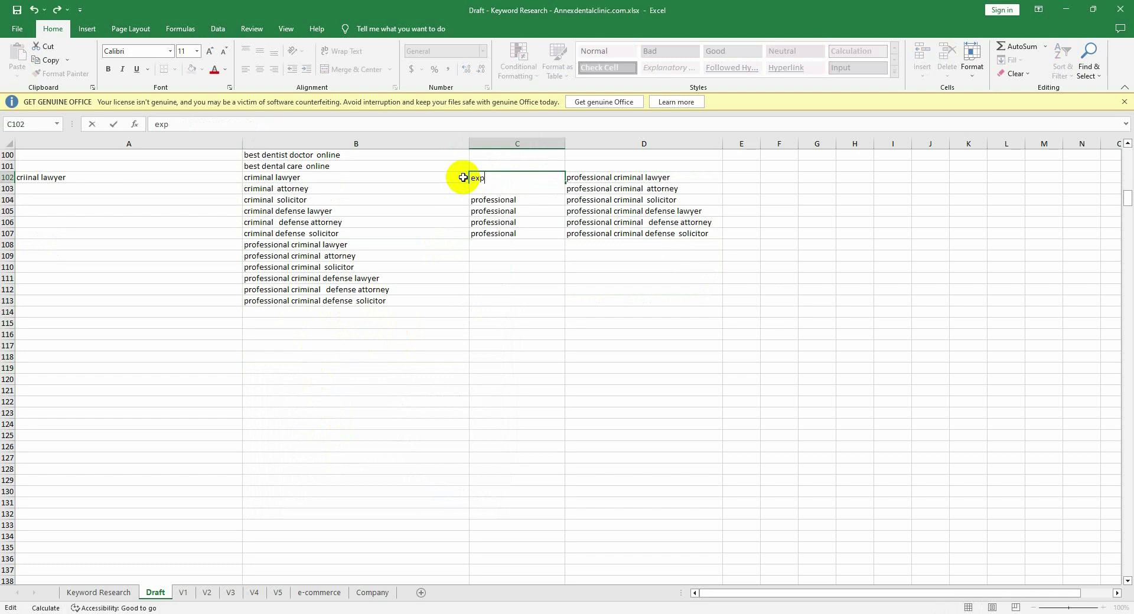
pyautogui.click(514, 242)
pyautogui.click(561, 177)
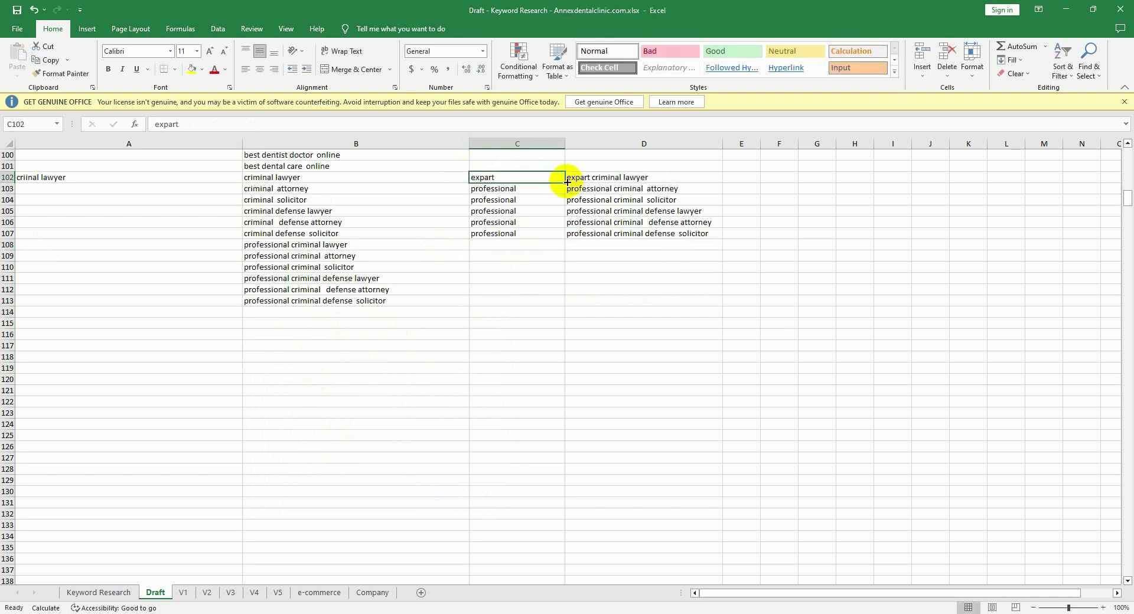
pyautogui.moveTo(564, 181); pyautogui.dragTo(560, 239)
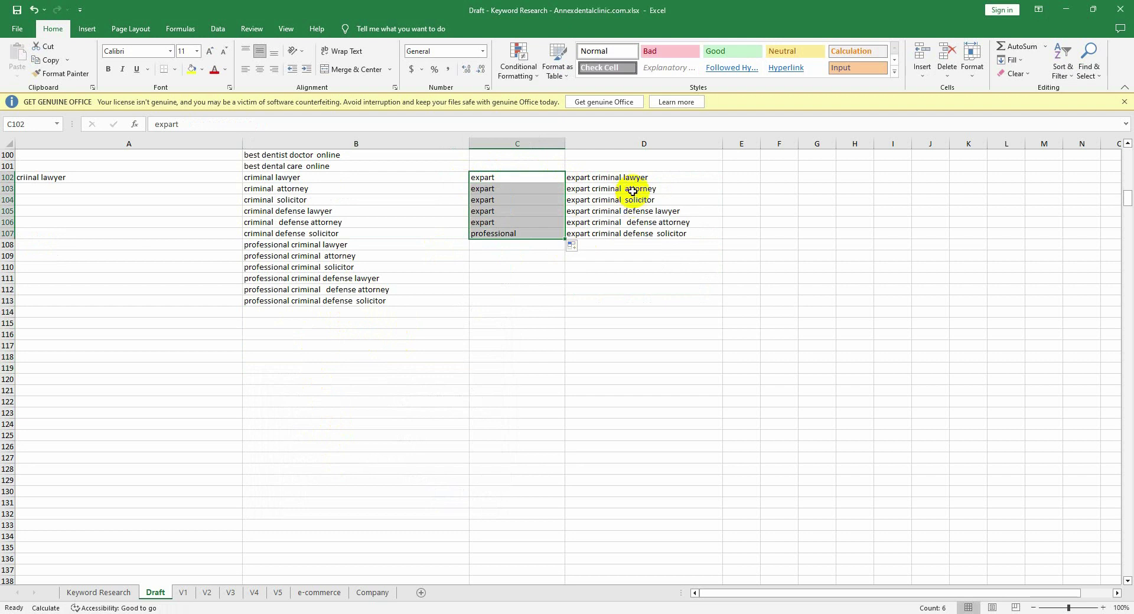
# Step: Copy the six expart phrases from D102:D107 and paste them as values into B114
pyautogui.moveTo(631, 177); pyautogui.dragTo(631, 237)
pyautogui.hotkey('ctrl', 'c')
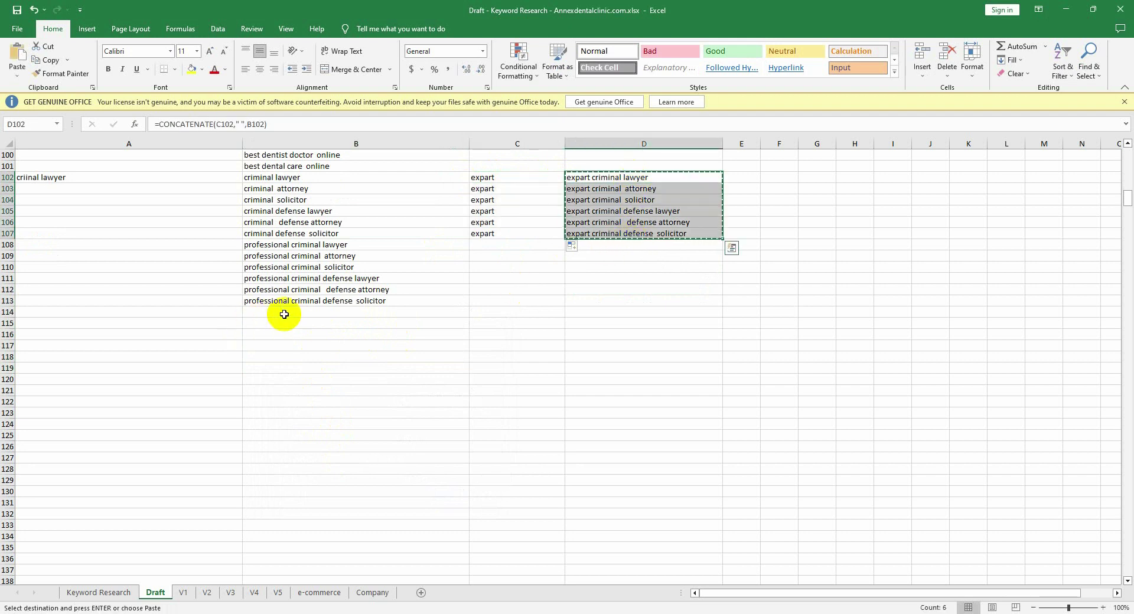
pyautogui.click(283, 313)
pyautogui.hotkey('ctrl', 'v')
pyautogui.rightClick(330, 337)
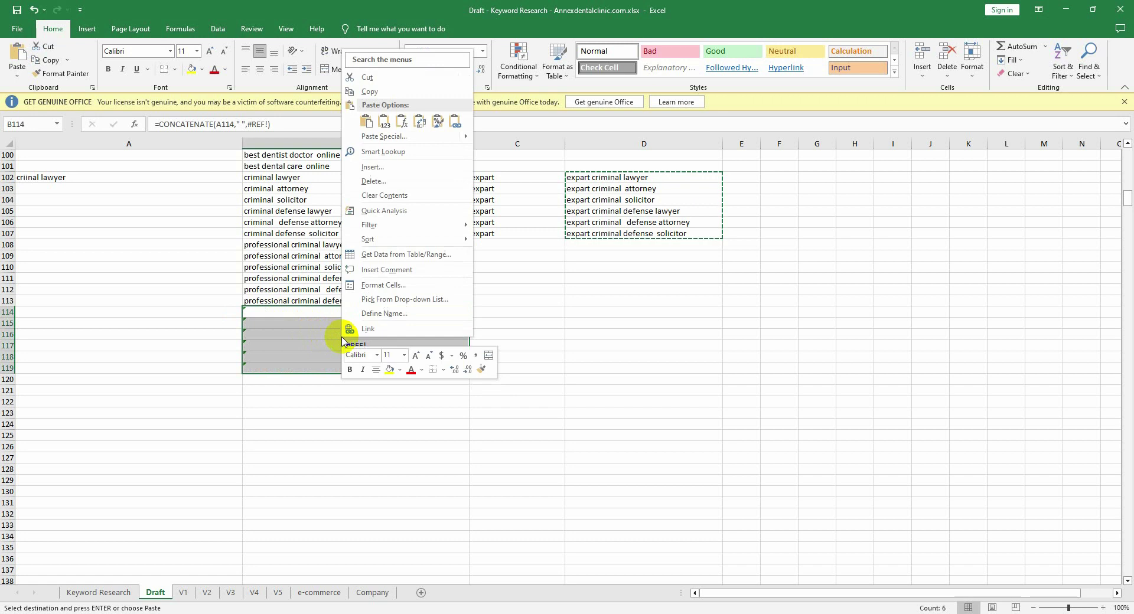
pyautogui.click(390, 141)
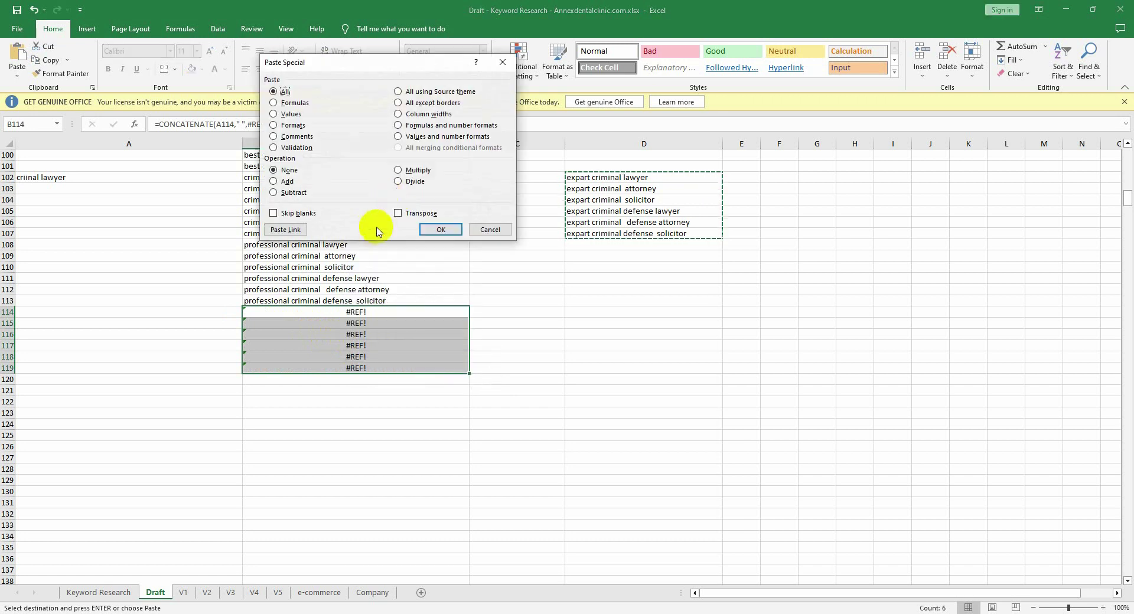
pyautogui.click(282, 114)
pyautogui.click(421, 235)
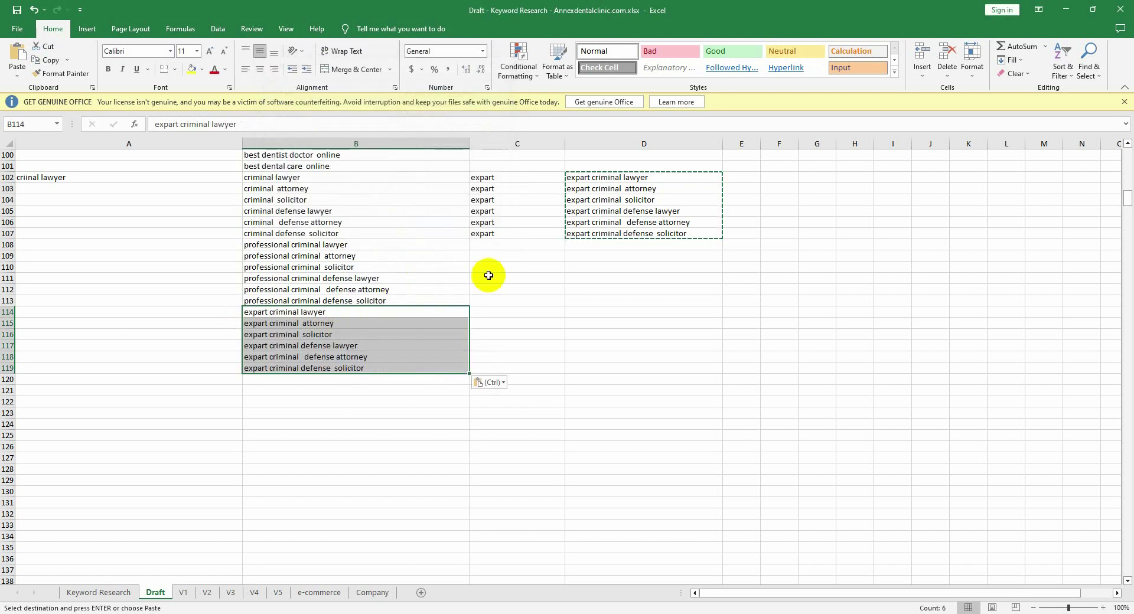
pyautogui.click(521, 177)
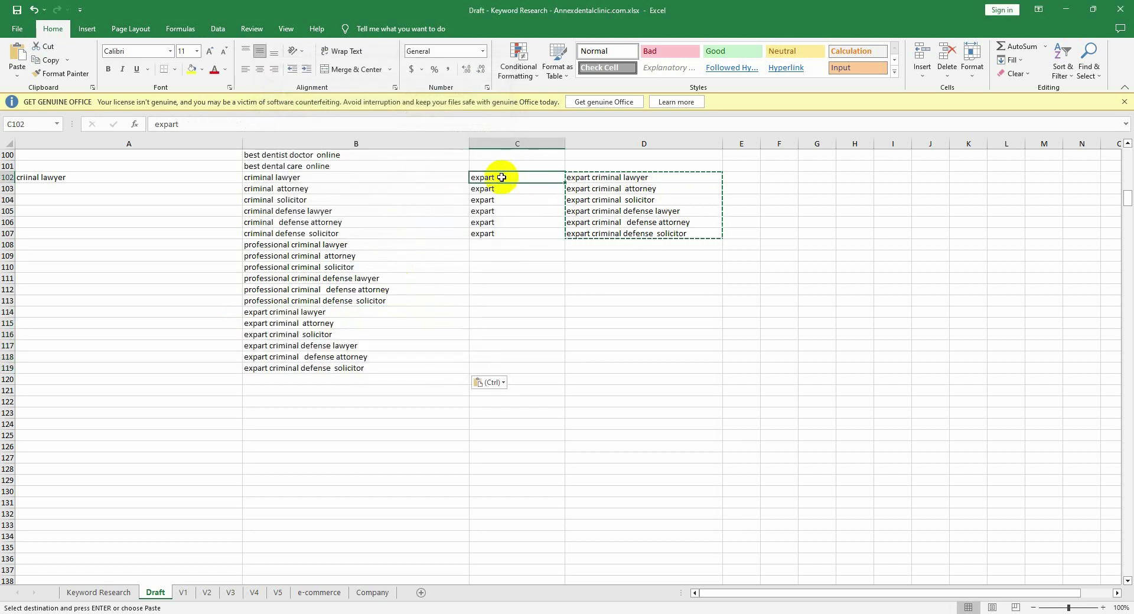
# Step: Clear C103 and change the C102 modifier to 'near me'
pyautogui.press('Delete')
pyautogui.doubleClick(475, 177)
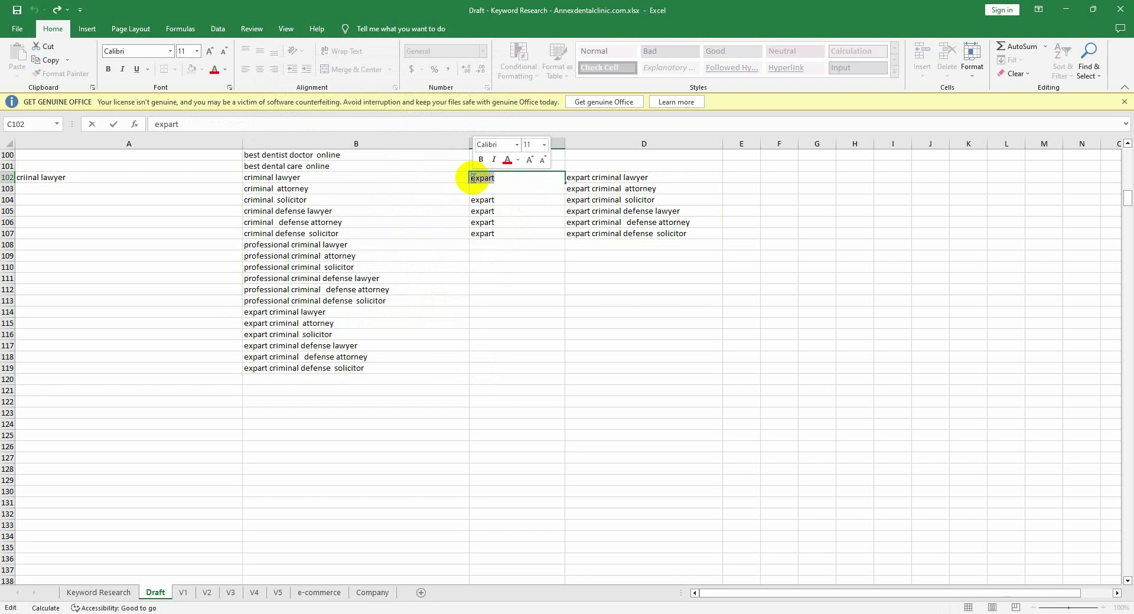
pyautogui.write('n')
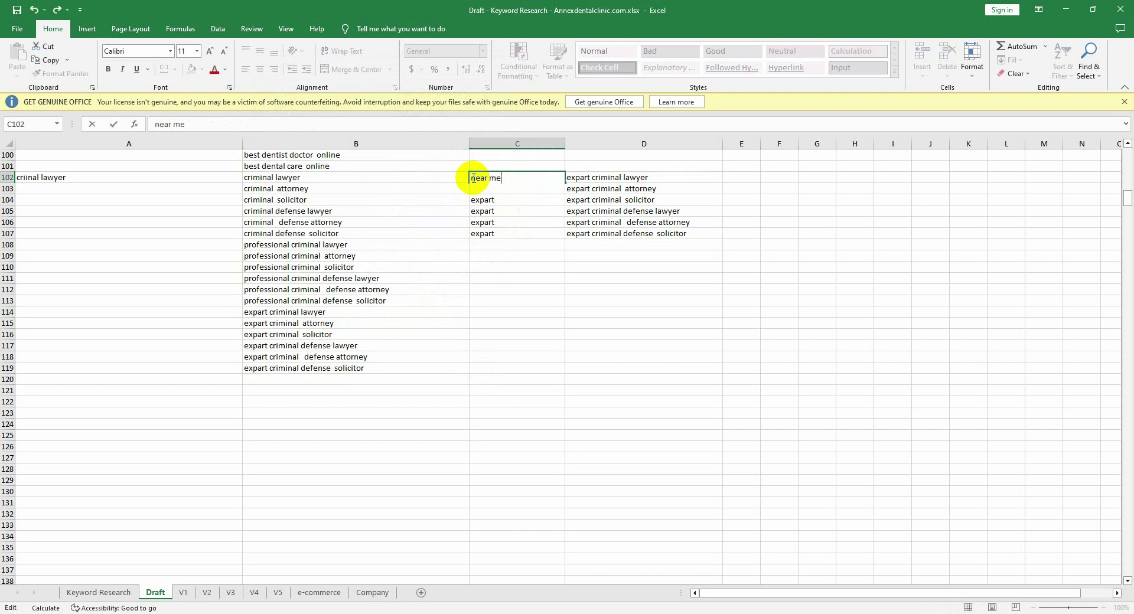
pyautogui.write('ear me')
pyautogui.click(600, 178)
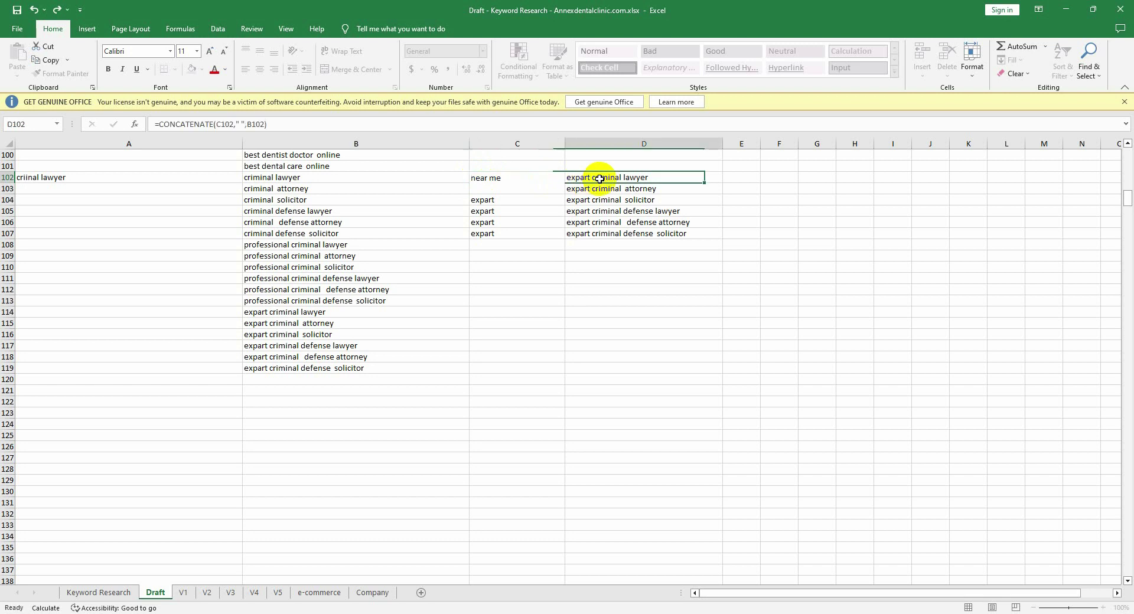
# Step: Reorder the D102 formula to =CONCATENATE(B102," ",C102) so 'near me' comes last
pyautogui.doubleClick(600, 178)
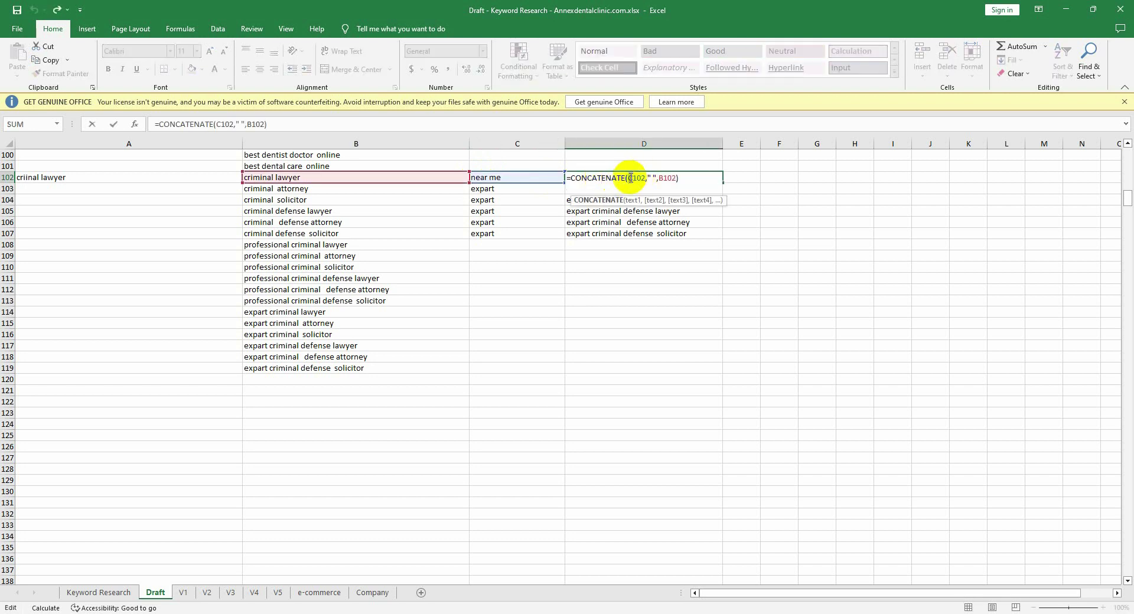
pyautogui.click(630, 178)
pyautogui.press('Delete')
pyautogui.write('b')
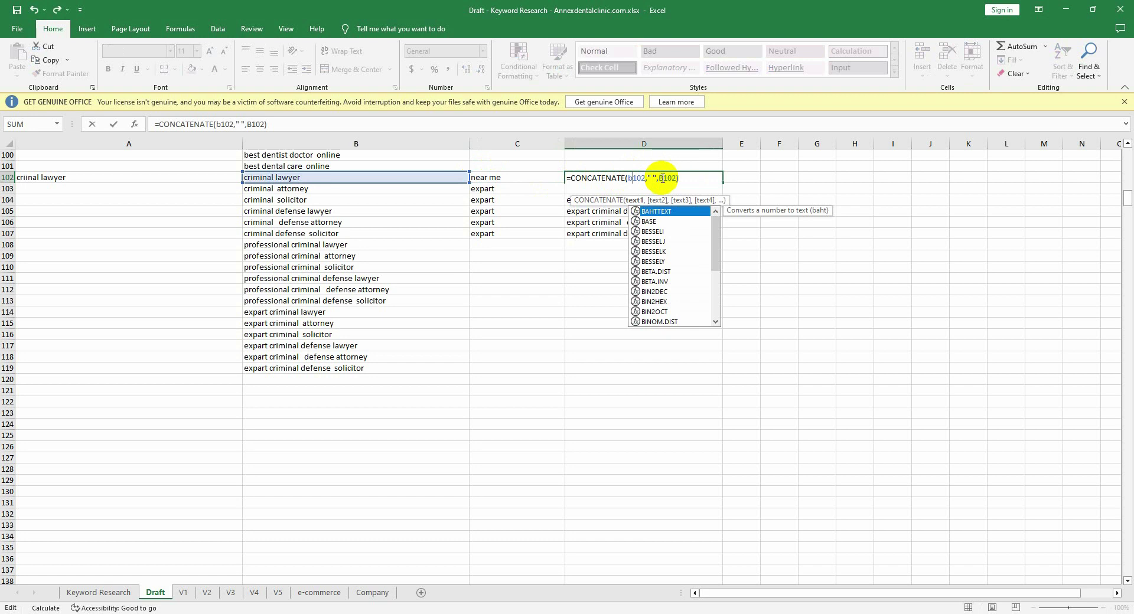
pyautogui.click(662, 179)
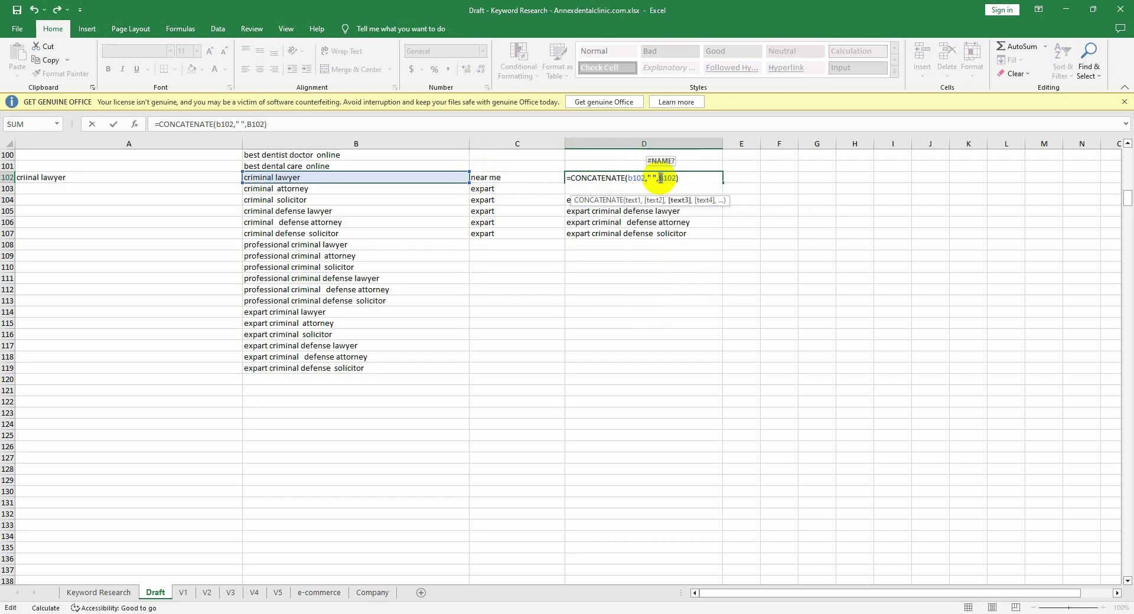
pyautogui.press('Delete')
pyautogui.write('c')
pyautogui.click(611, 232)
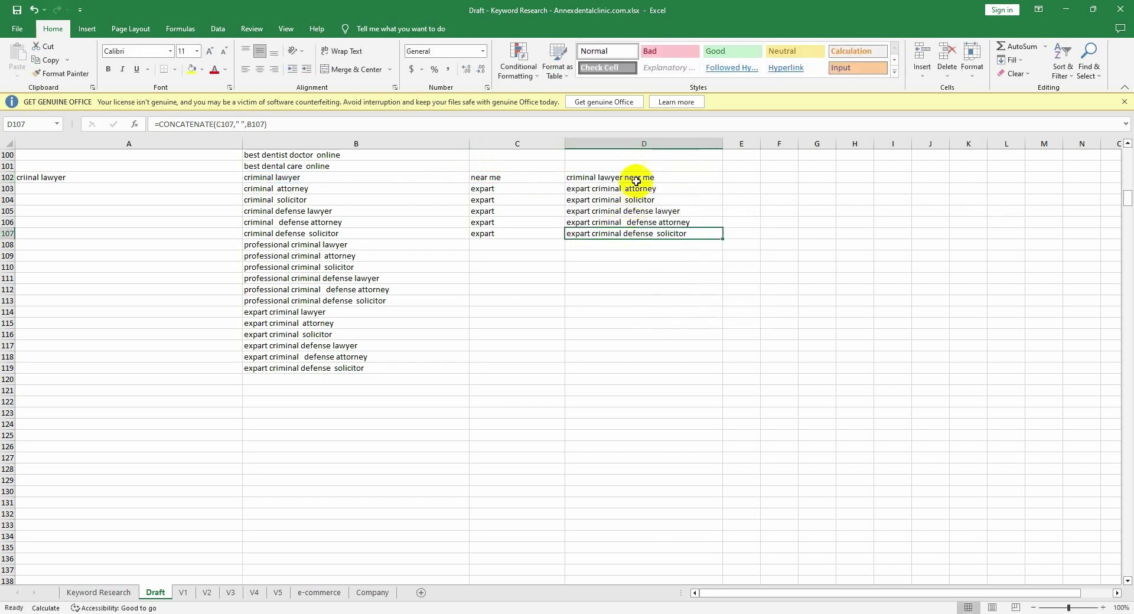
pyautogui.click(636, 180)
# Step: Fill 'near me' down to C119 and the formula down to D119
pyautogui.click(538, 177)
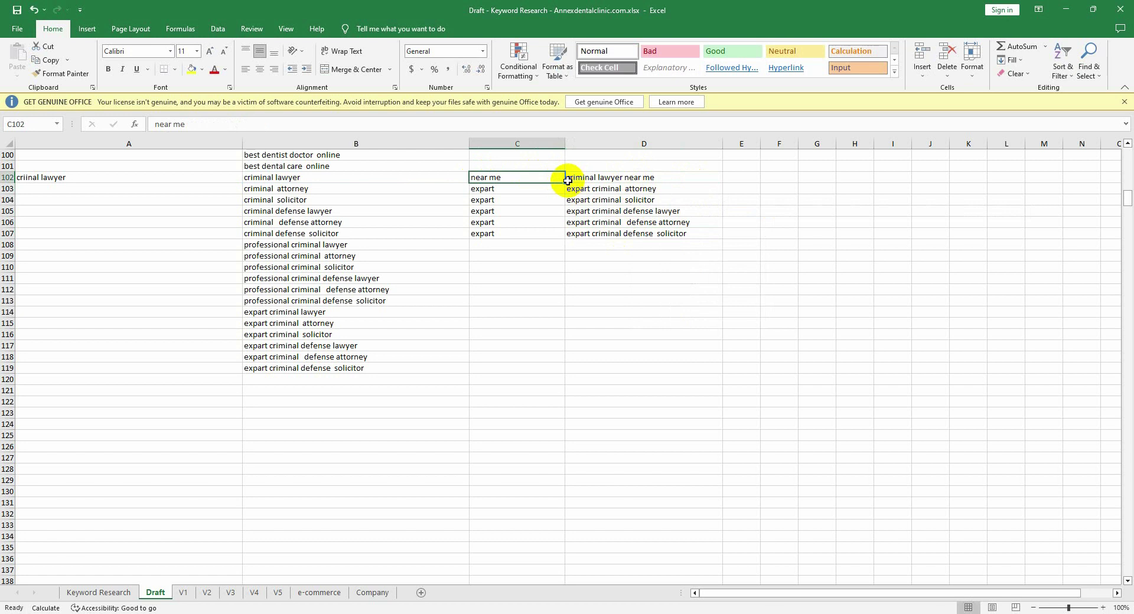
pyautogui.moveTo(565, 182); pyautogui.dragTo(531, 367)
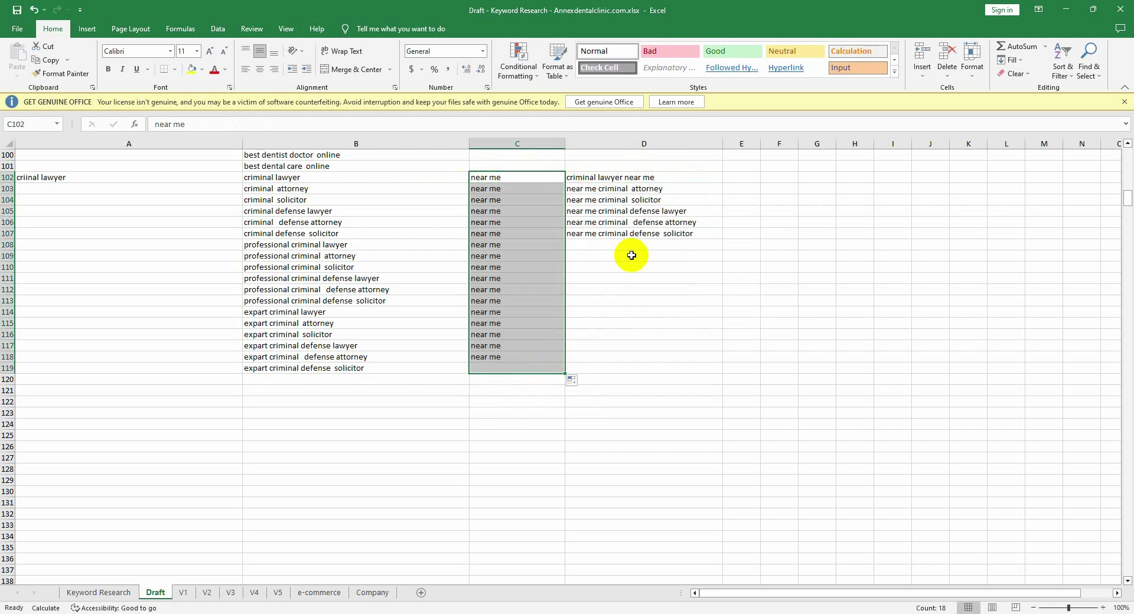
pyautogui.click(686, 177)
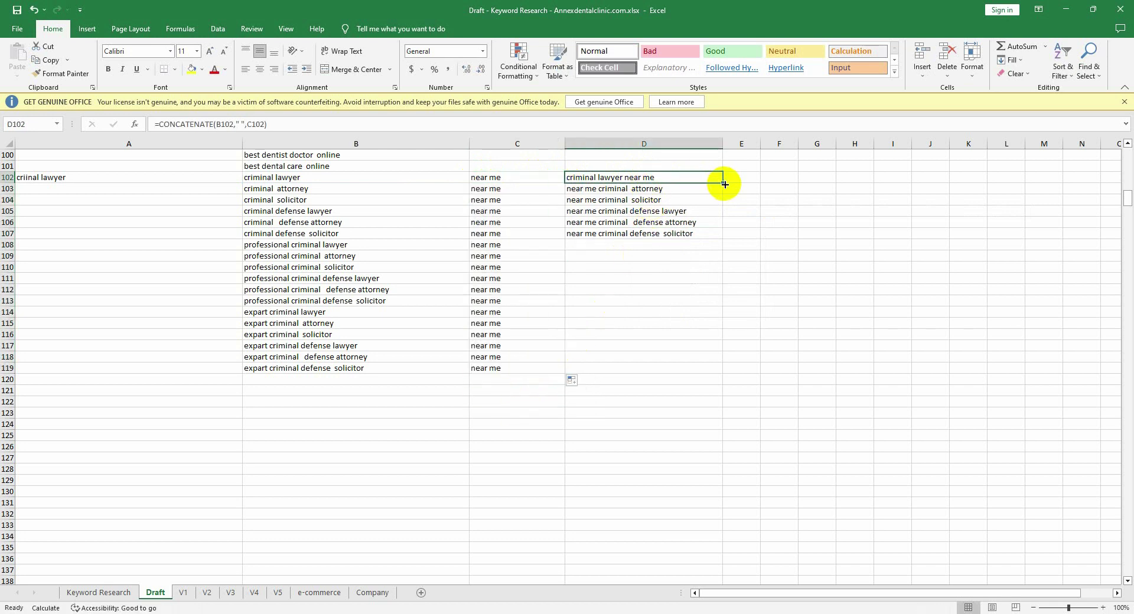
pyautogui.moveTo(724, 183); pyautogui.dragTo(701, 377)
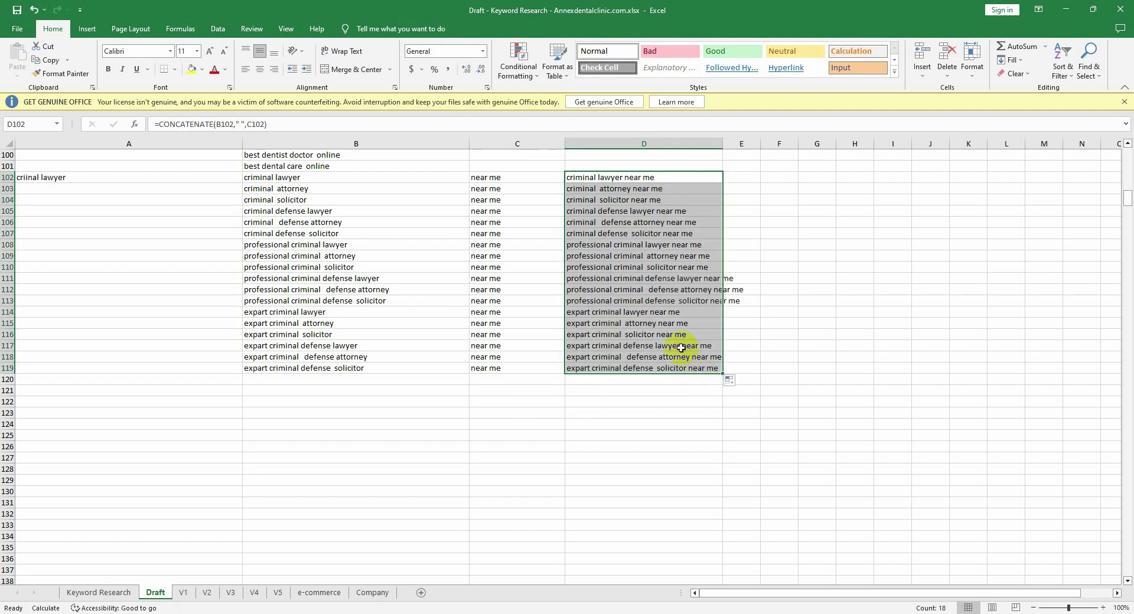
# Step: Paste the 18 'near me' keywords from column D as values starting at B120
pyautogui.hotkey('ctrl', 'c')
pyautogui.click(334, 379)
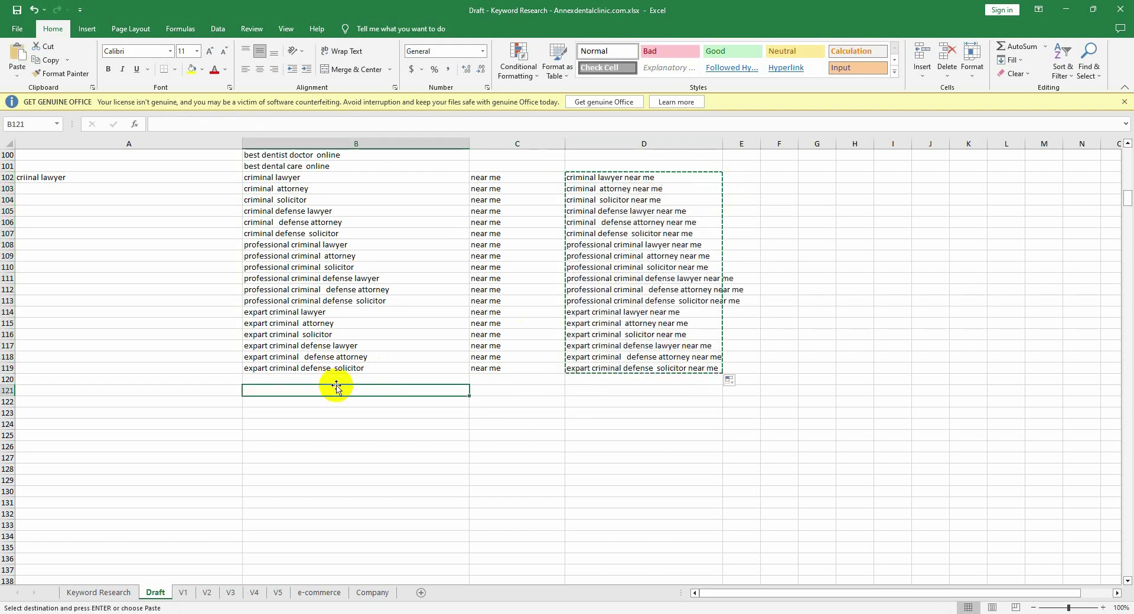
pyautogui.hotkey('ctrl', 'v')
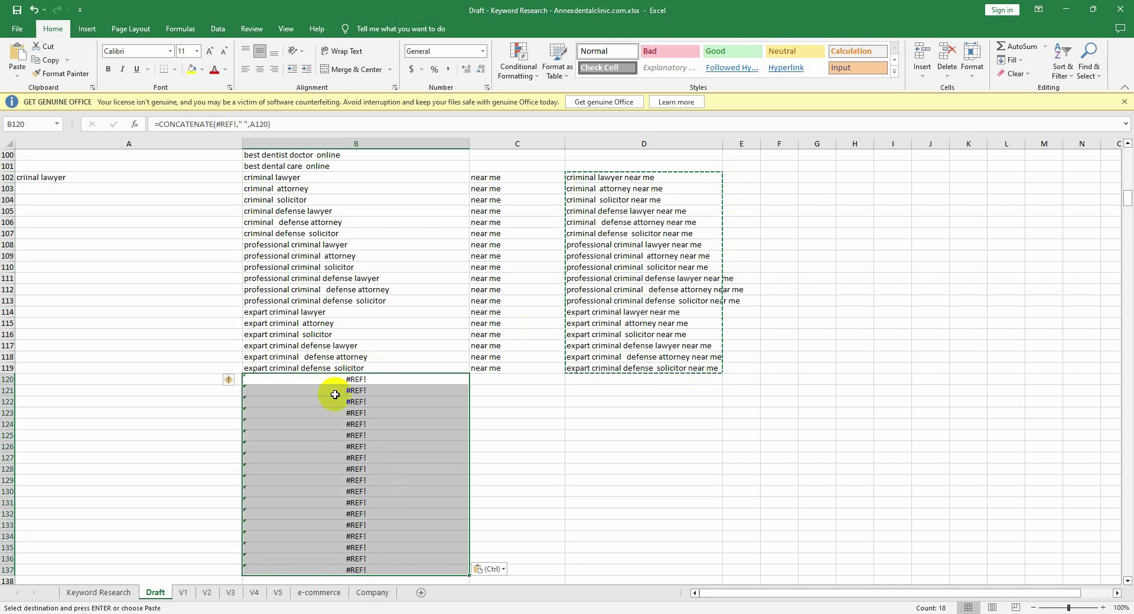
pyautogui.rightClick(332, 392)
pyautogui.click(378, 193)
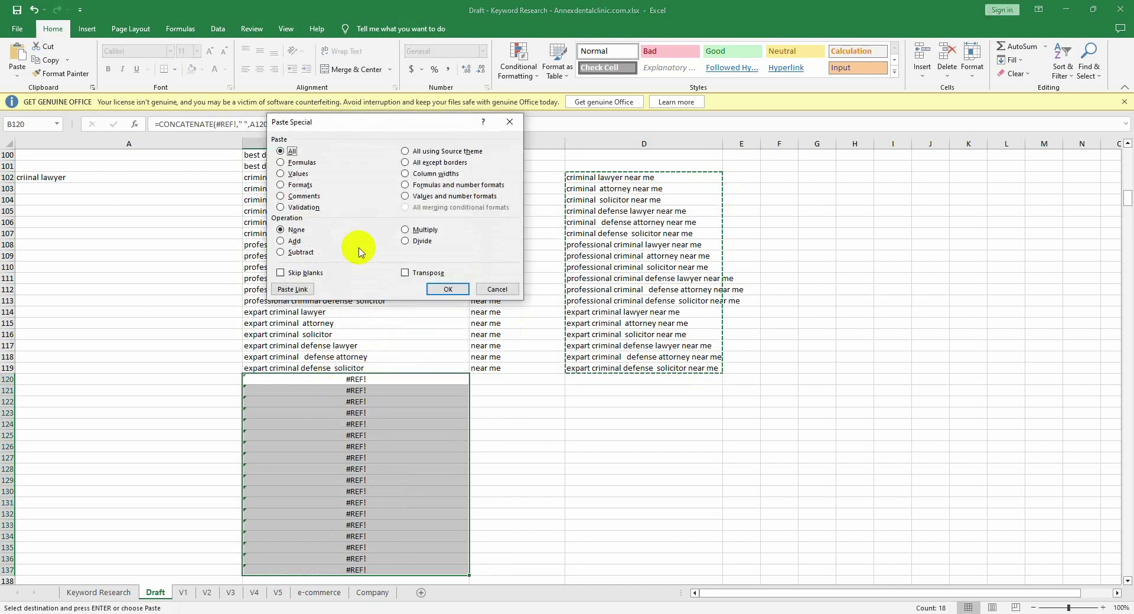
pyautogui.click(297, 173)
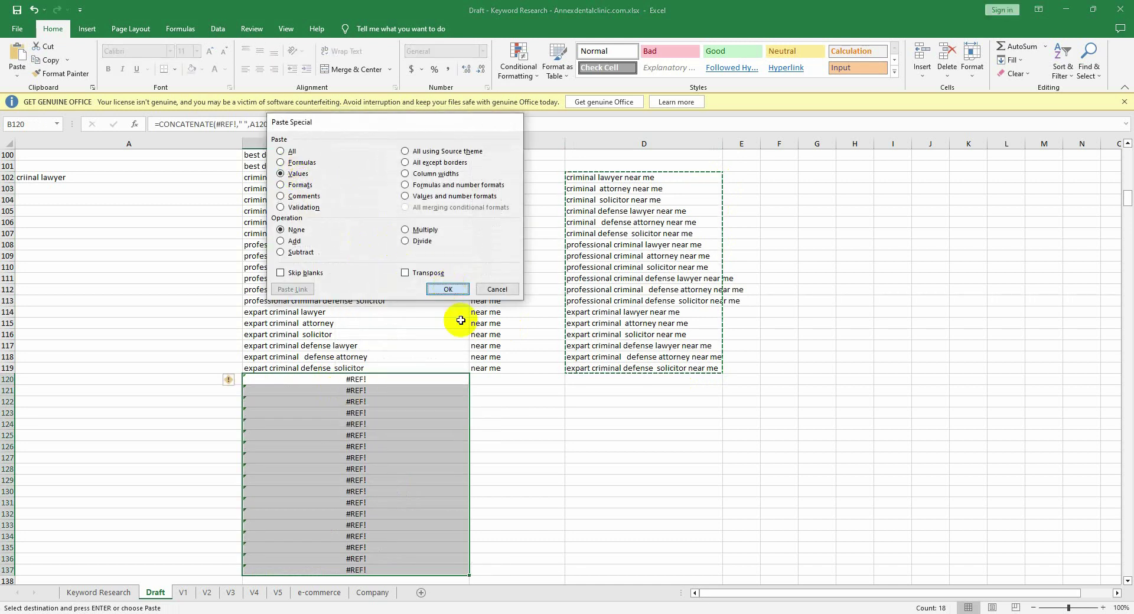
pyautogui.click(447, 290)
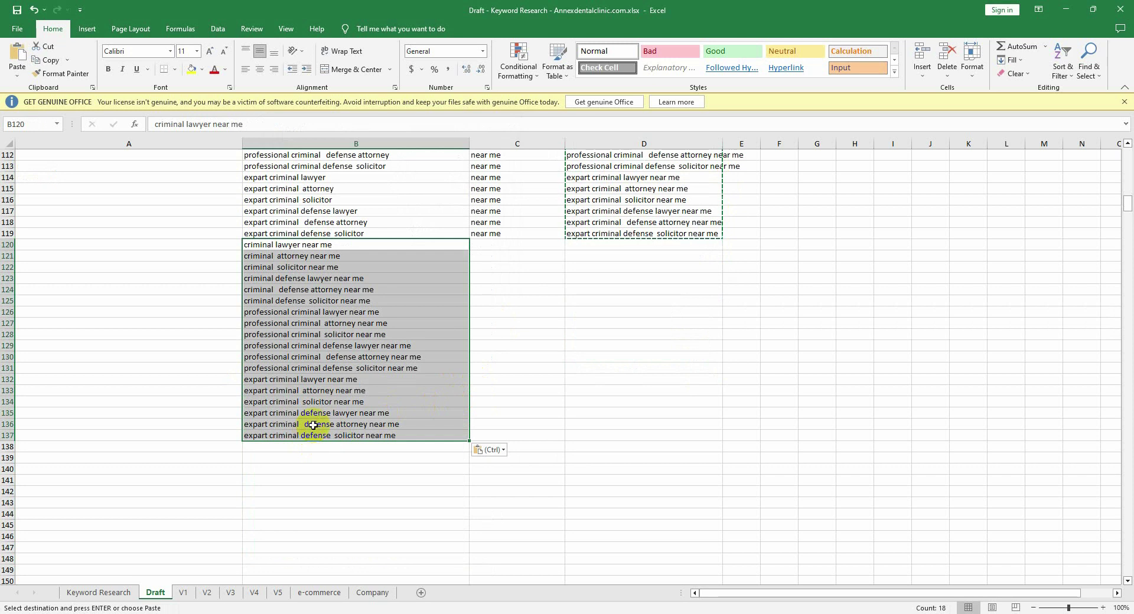
# Step: Select and copy all 36 keywords in B102:B137
pyautogui.scroll(1, 285, 391)
pyautogui.scroll(2, 293, 260)
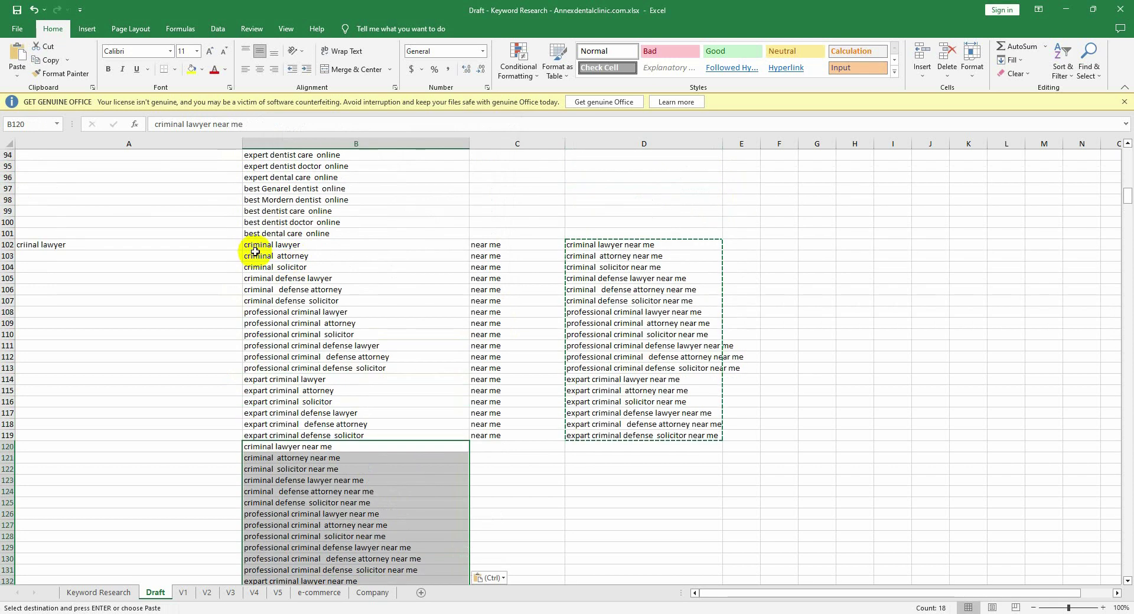
pyautogui.moveTo(257, 248); pyautogui.dragTo(354, 557)
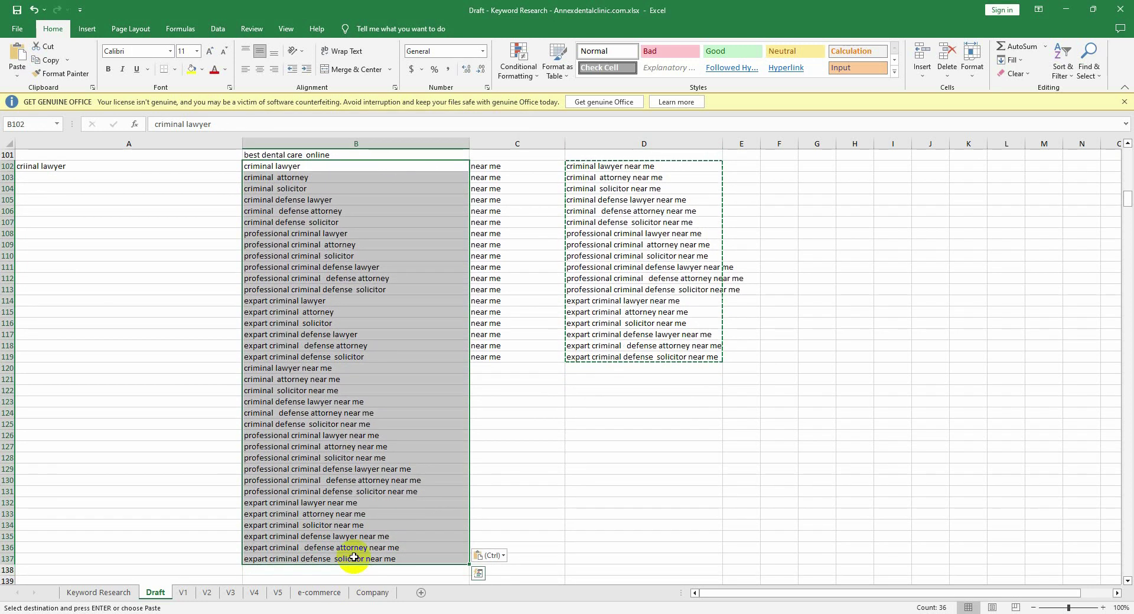
pyautogui.hotkey('ctrl', 'c')
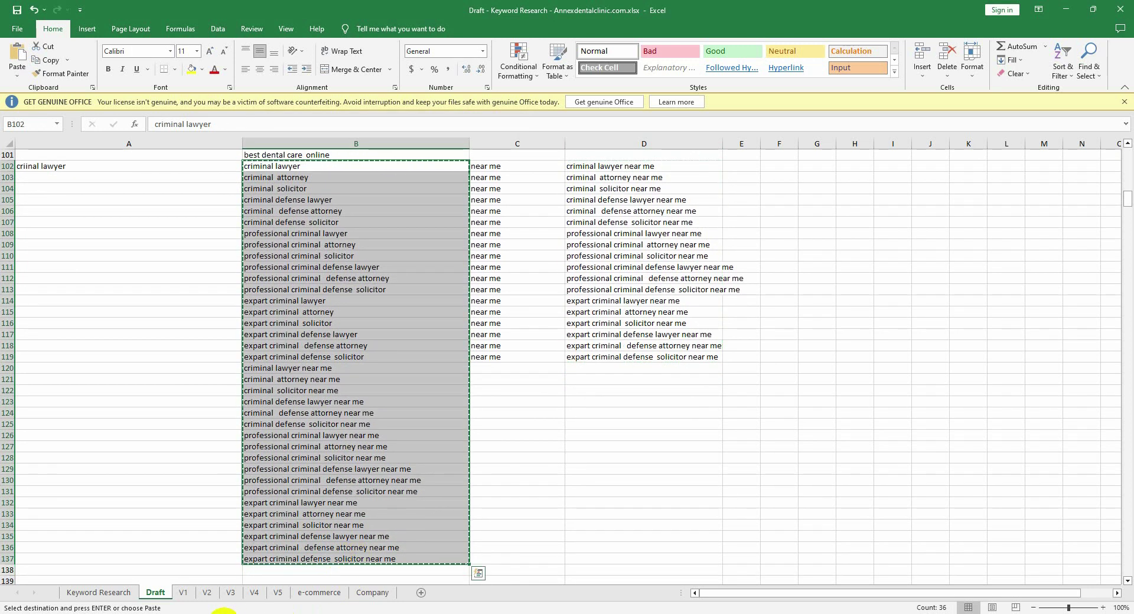
pyautogui.click(227, 612)
# Step: Start a new project from the SE Ranking project list
pyautogui.click(242, 10)
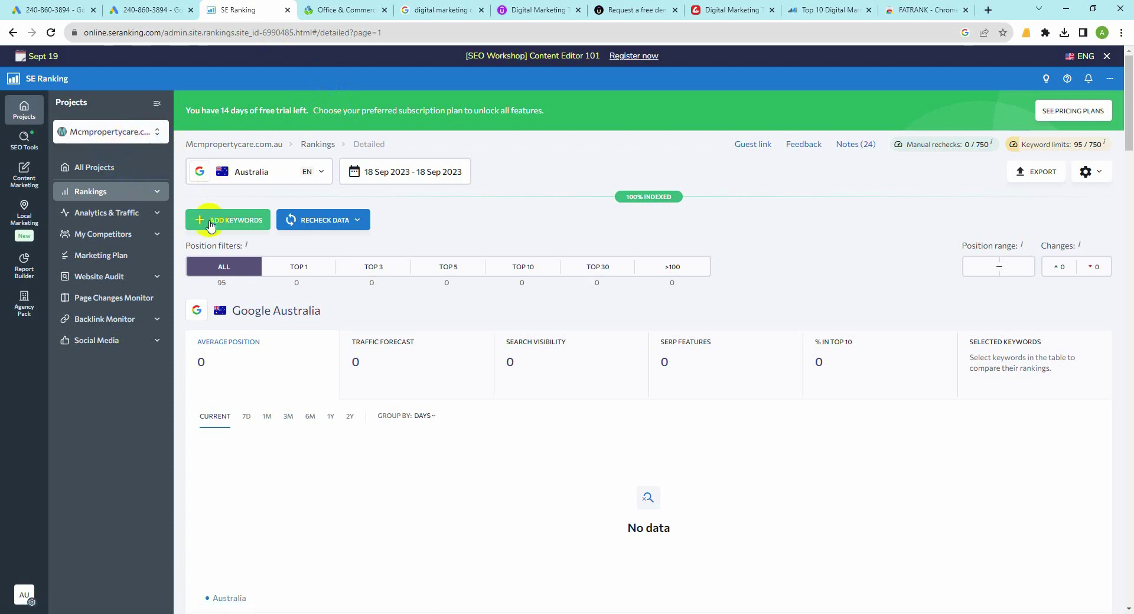
pyautogui.click(88, 131)
pyautogui.moveTo(98, 180)
pyautogui.click(105, 199)
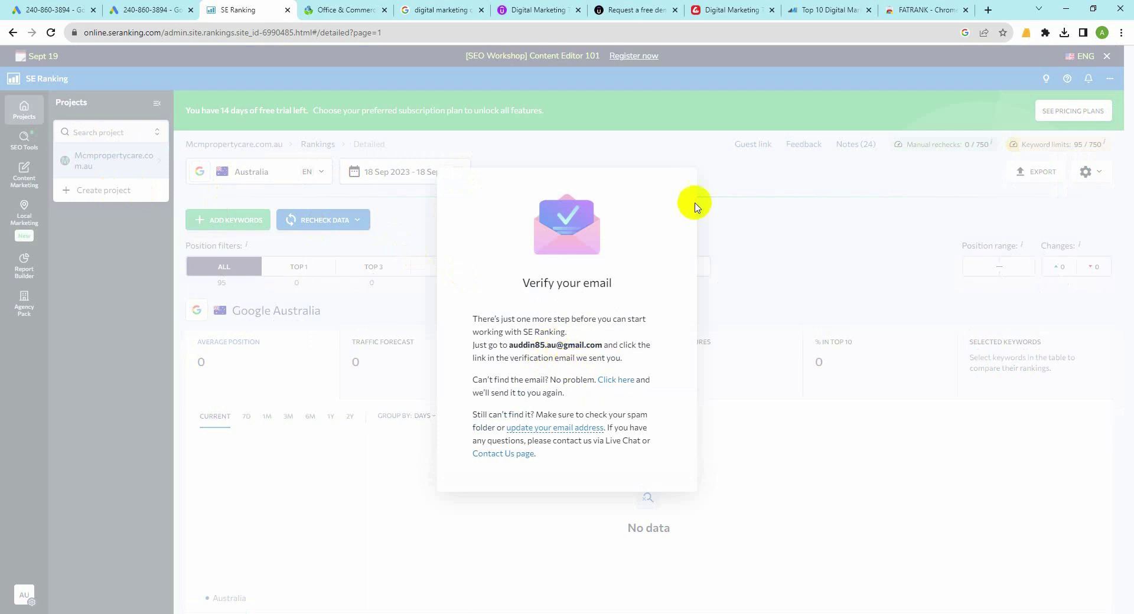
# Step: Open a new browser tab and reach the Gmail inbox
pyautogui.click(988, 11)
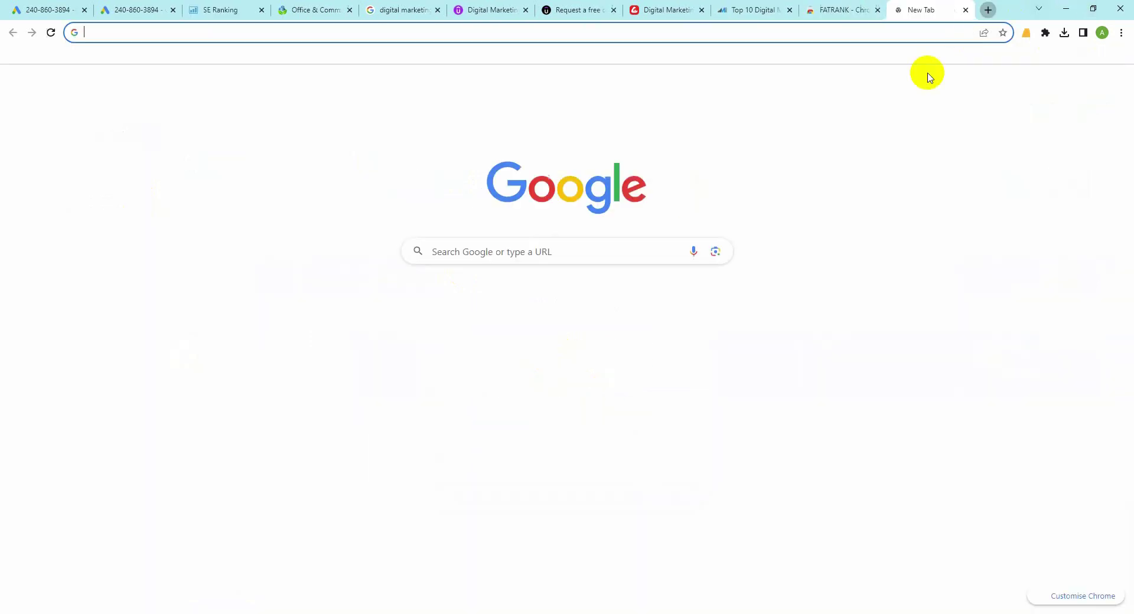
pyautogui.click(1053, 84)
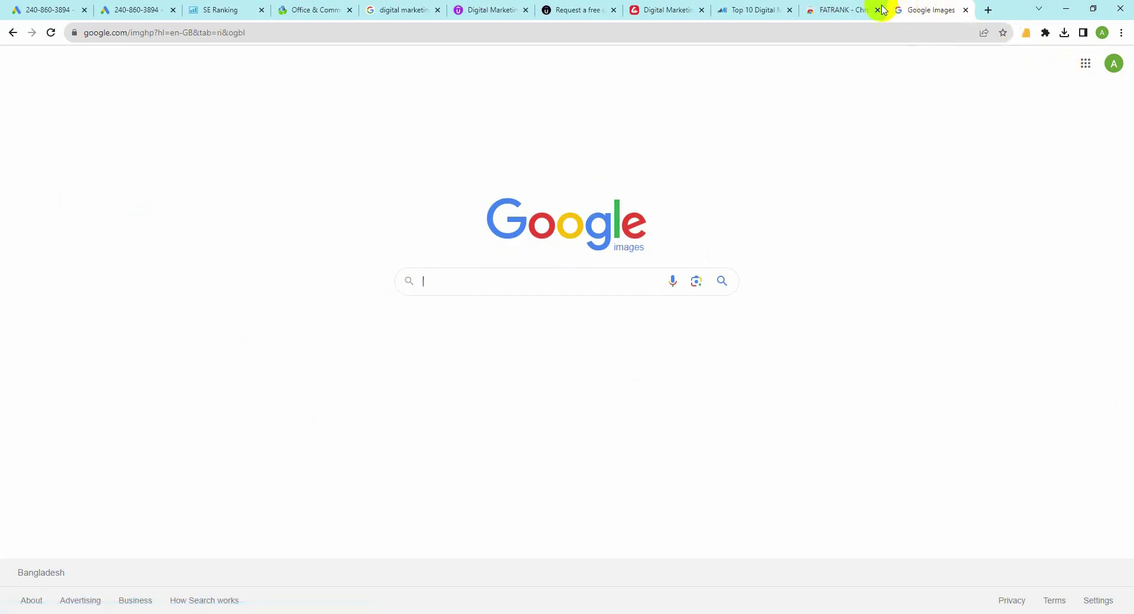
pyautogui.click(966, 10)
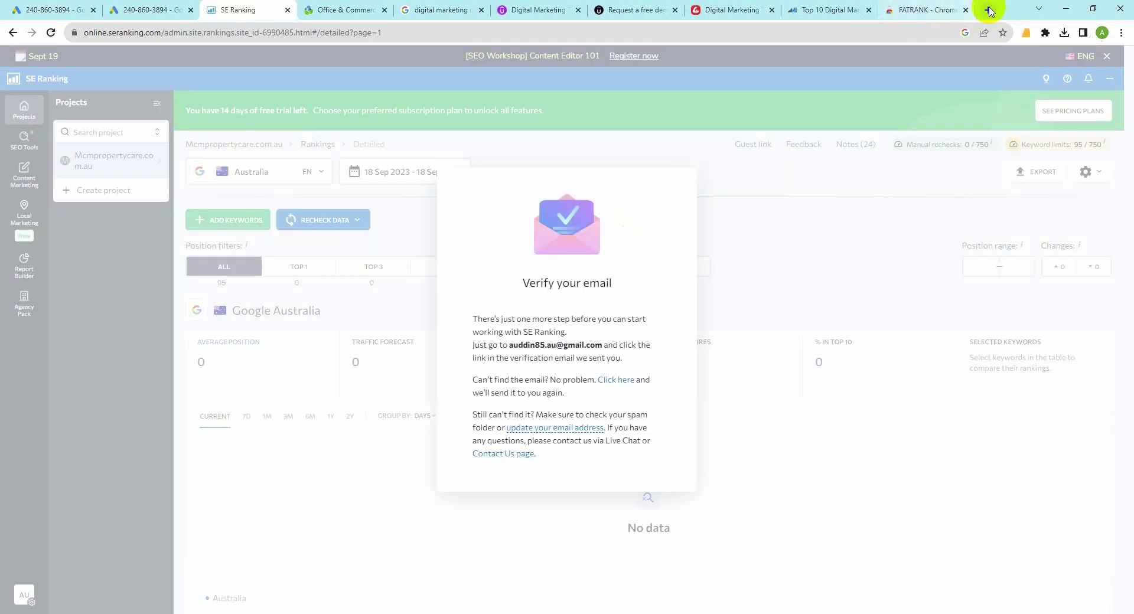
pyautogui.click(988, 10)
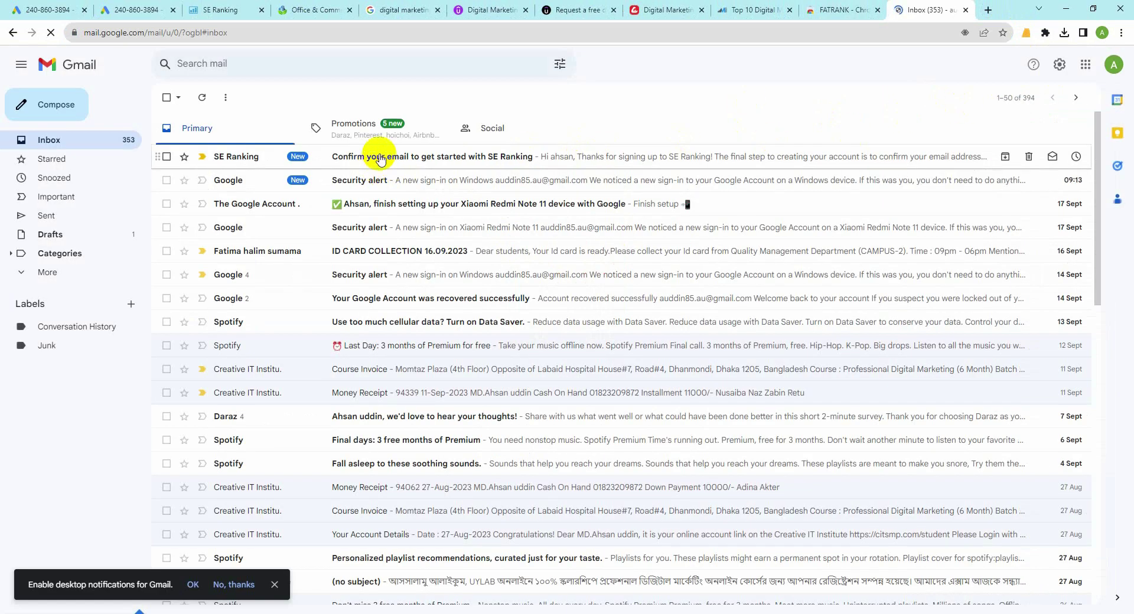
# Step: Open SE Ranking's 'Confirm your email to get started' message and confirm the email address
pyautogui.click(381, 158)
pyautogui.click(614, 383)
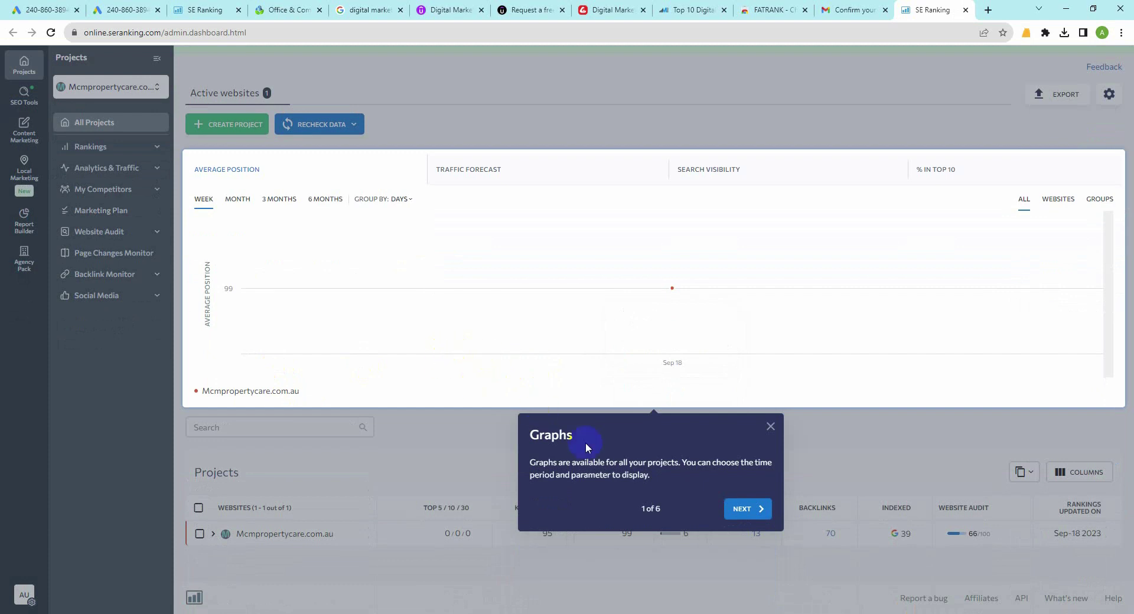
# Step: Close the dashboard tour, start a new project, and switch to the Google results window
pyautogui.click(748, 509)
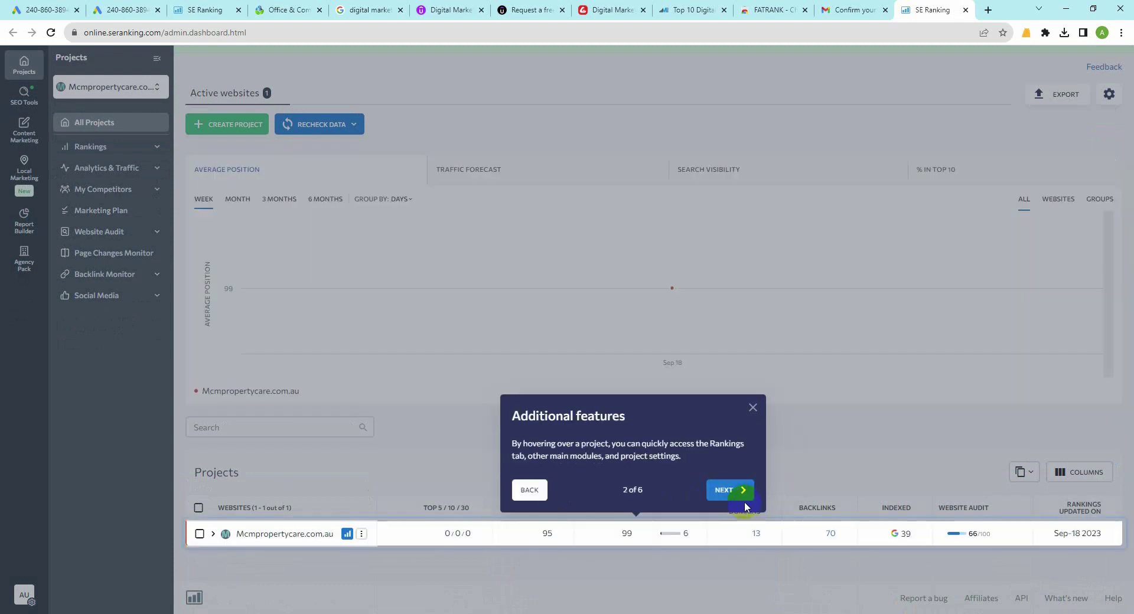
pyautogui.click(753, 407)
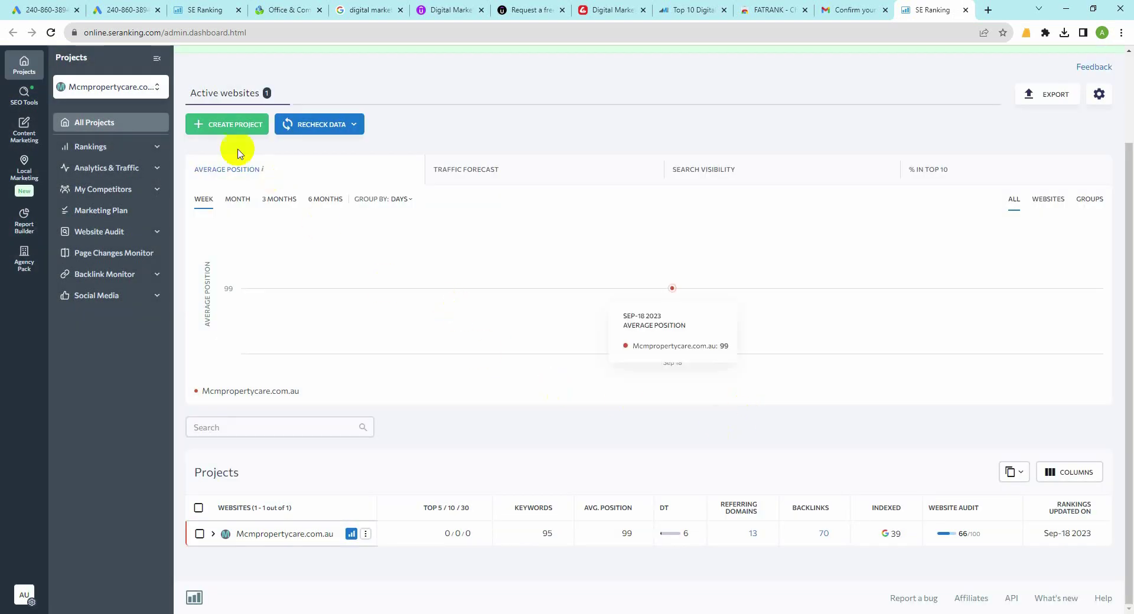
pyautogui.click(227, 125)
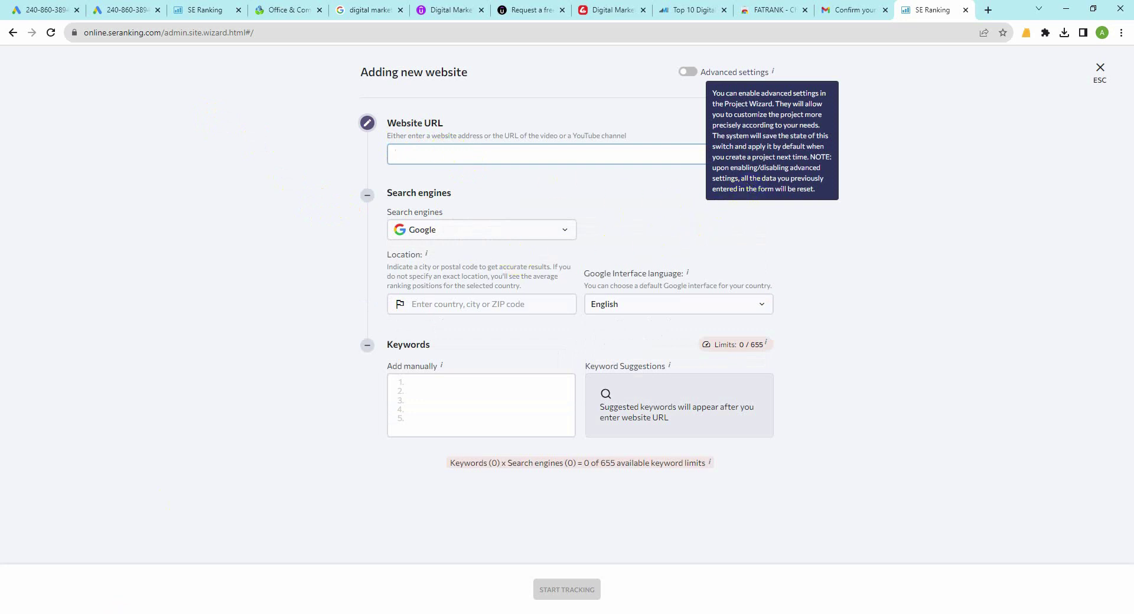
pyautogui.moveTo(191, 611)
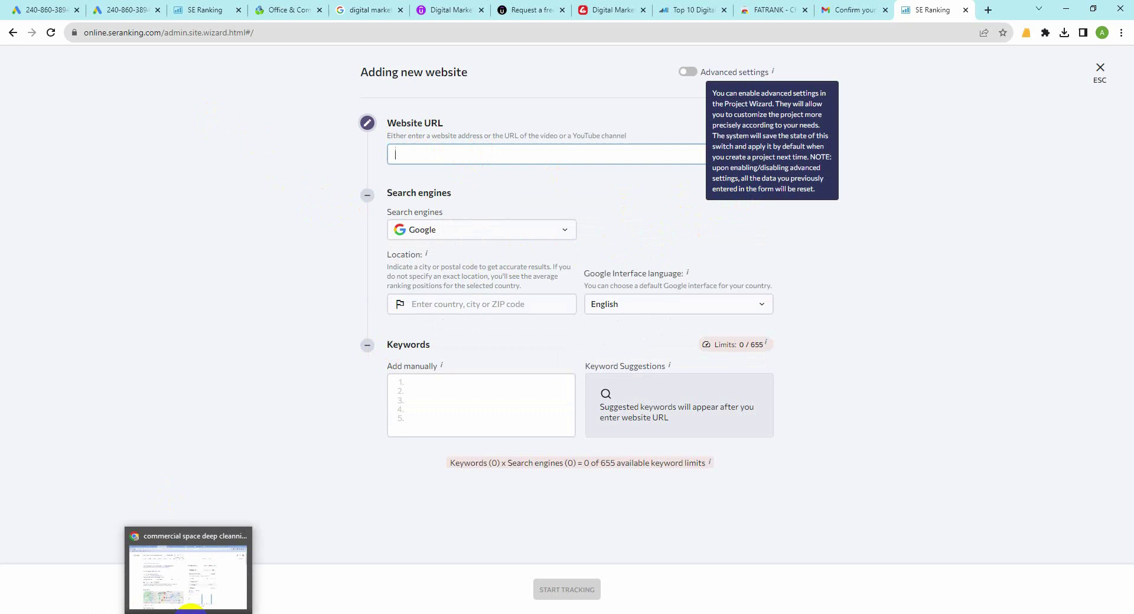
pyautogui.click(190, 576)
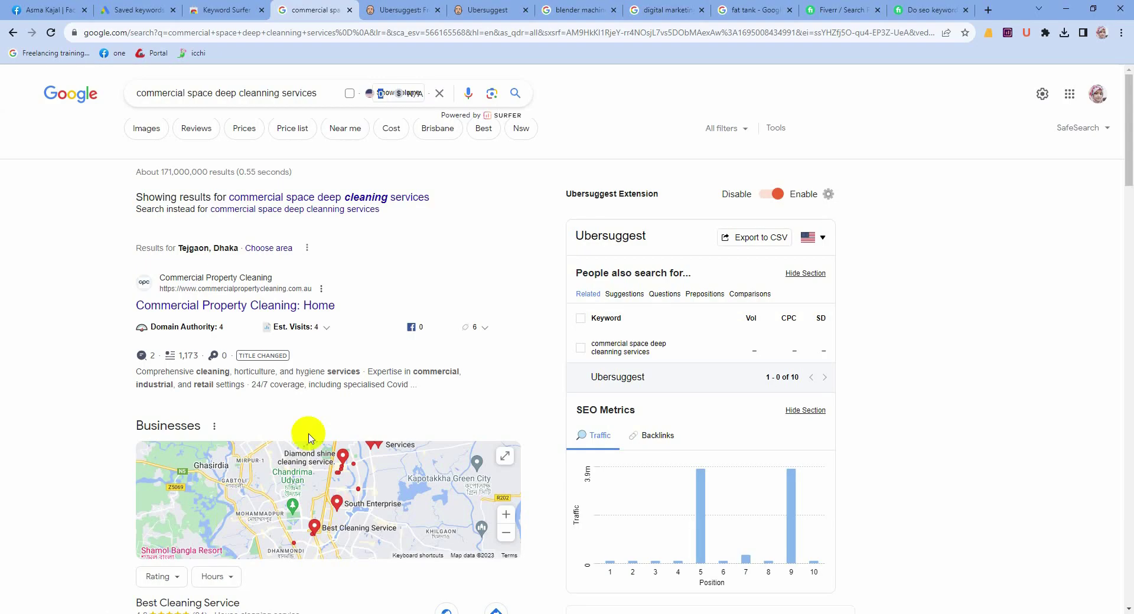
# Step: Scroll to the Lawyer list in the Facebook post and select the Defencegroup.ca domain
pyautogui.click(56, 5)
pyautogui.scroll(2, 593, 259)
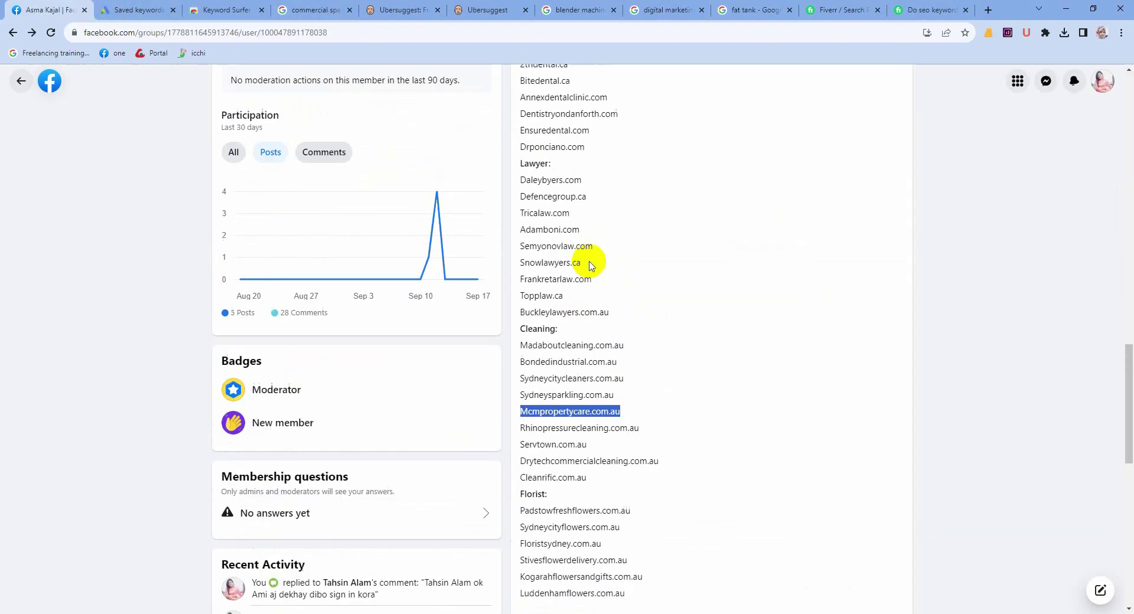
pyautogui.scroll(1, 593, 258)
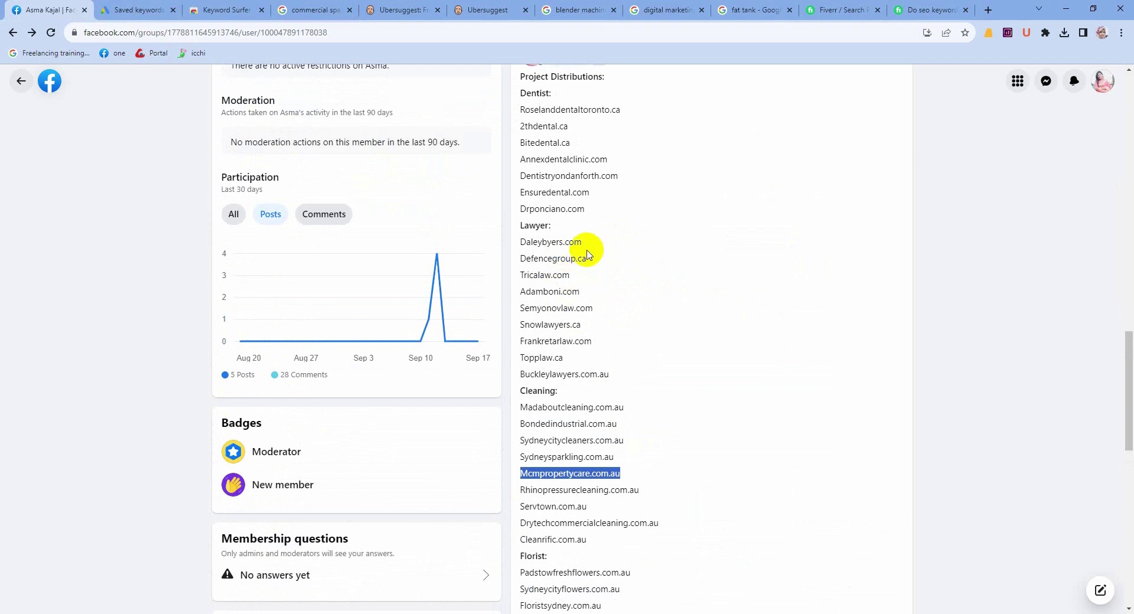
pyautogui.moveTo(589, 259); pyautogui.dragTo(509, 258)
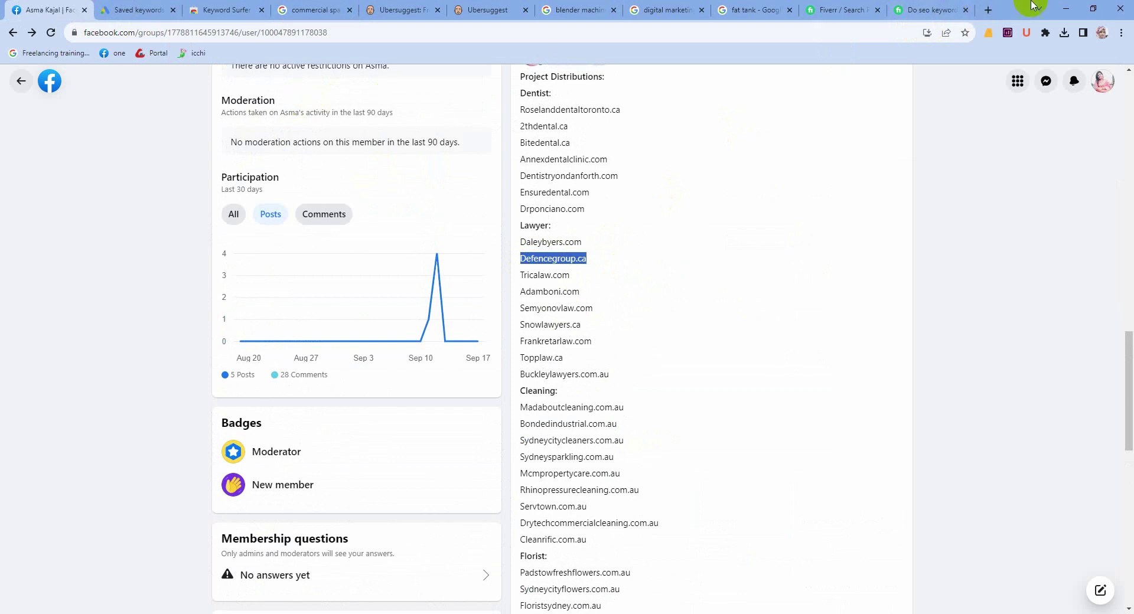
pyautogui.click(986, 10)
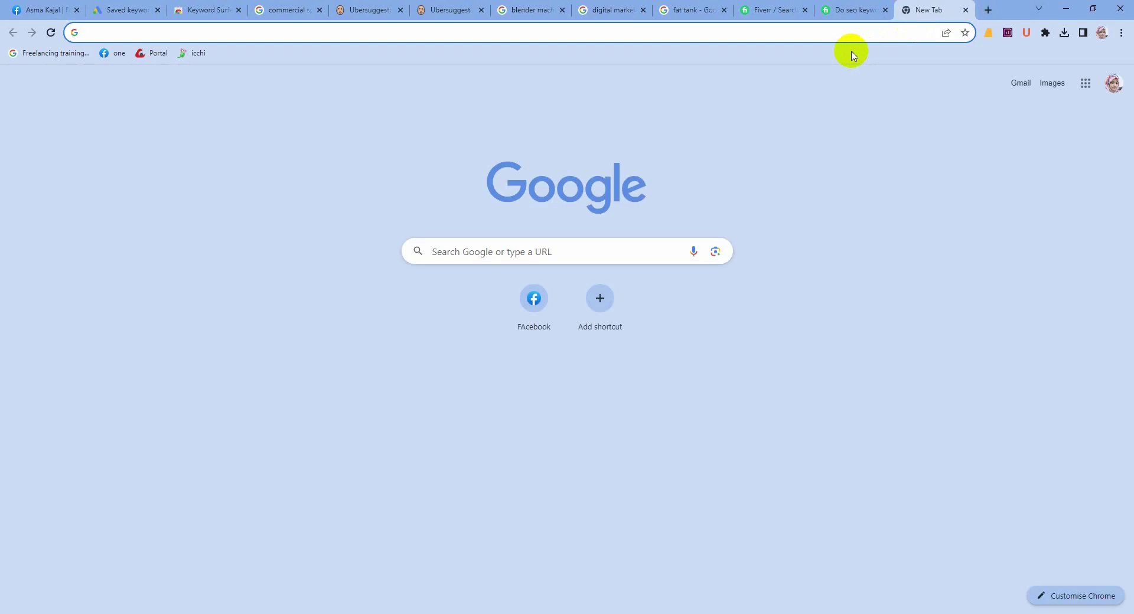
# Step: Load defencegroup.ca, review its Practice Areas, and take its address back to the wizard
pyautogui.hotkey('ctrl', 'v')
pyautogui.press('Return')
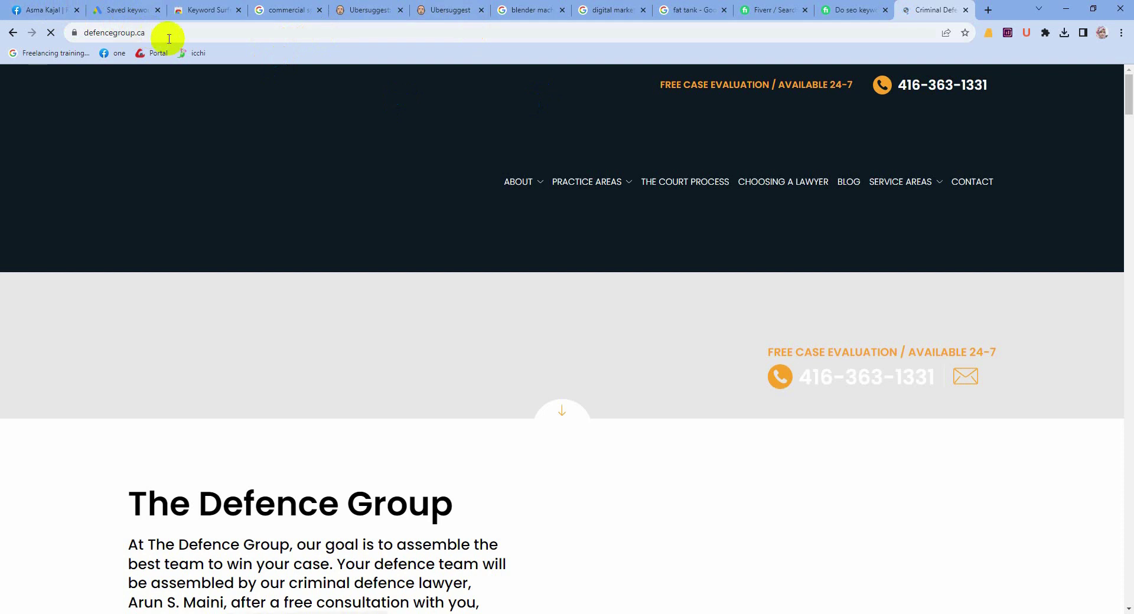
pyautogui.click(571, 149)
pyautogui.click(605, 113)
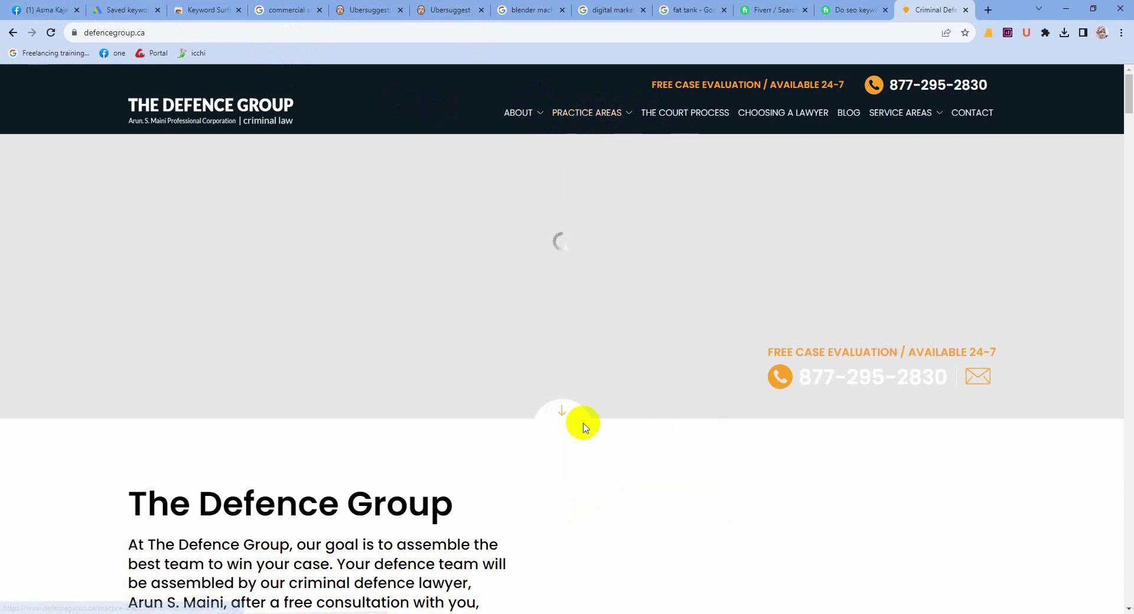
pyautogui.click(603, 114)
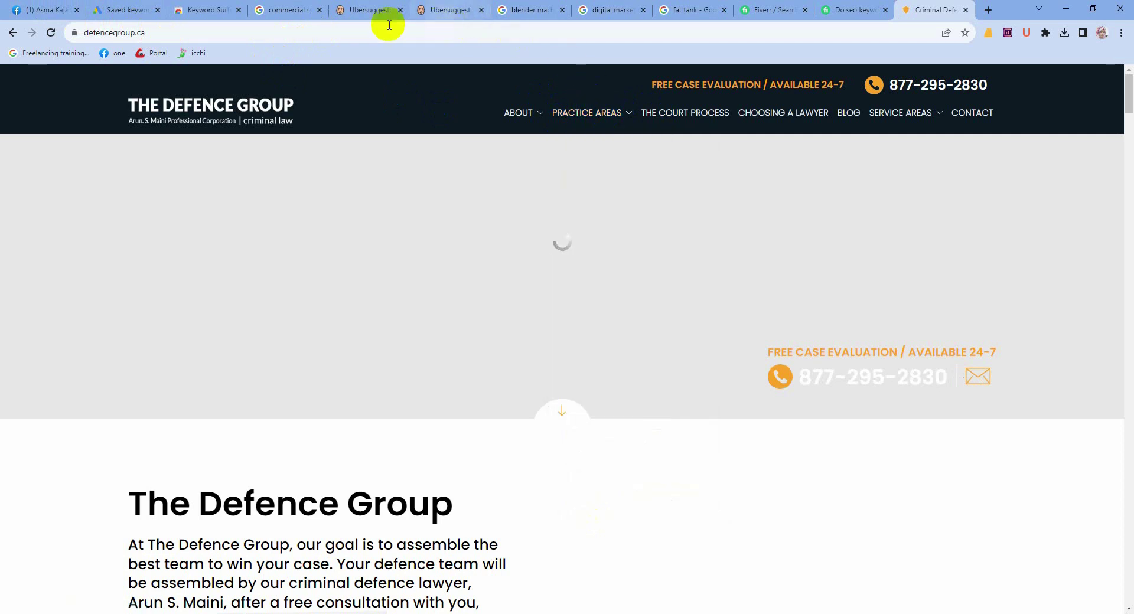
pyautogui.click(612, 113)
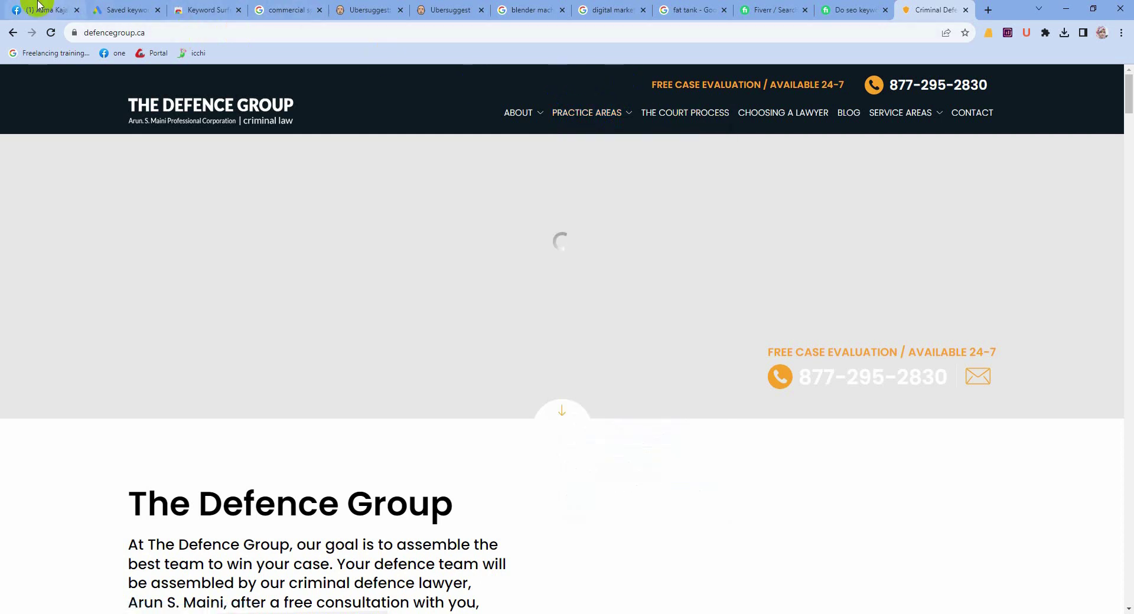
pyautogui.click(151, 31)
pyautogui.hotkey('ctrl', 'c')
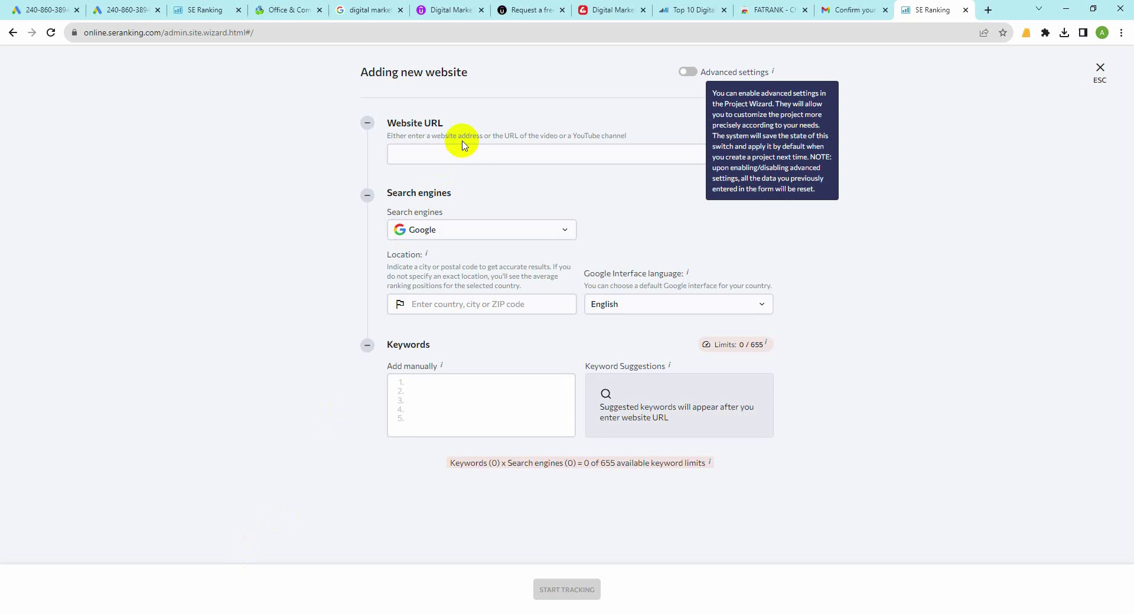
pyautogui.click(447, 151)
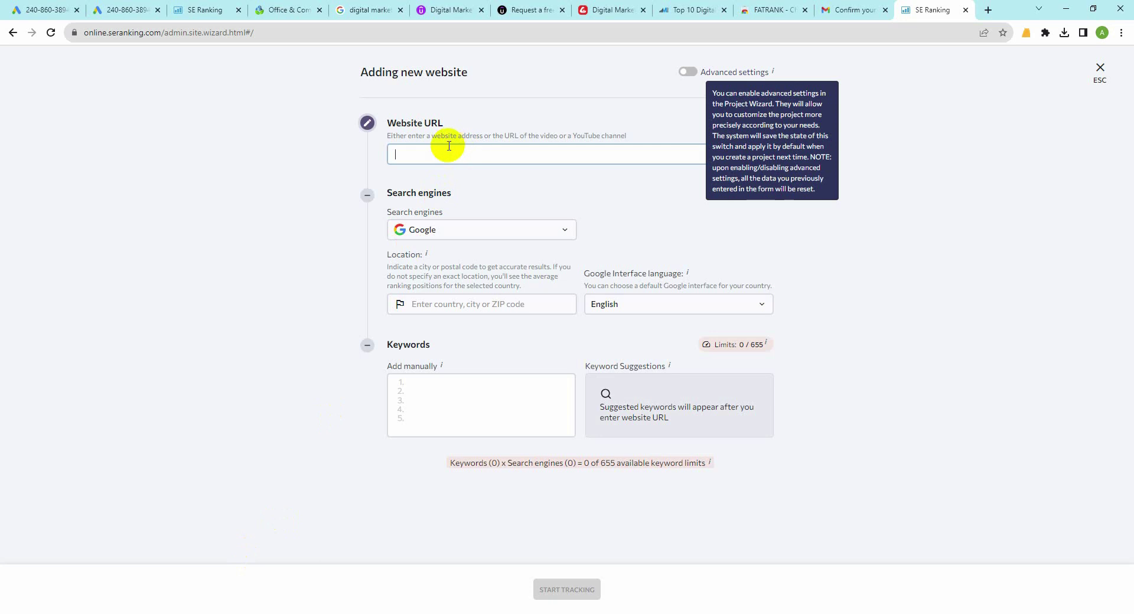
pyautogui.hotkey('ctrl', 'v')
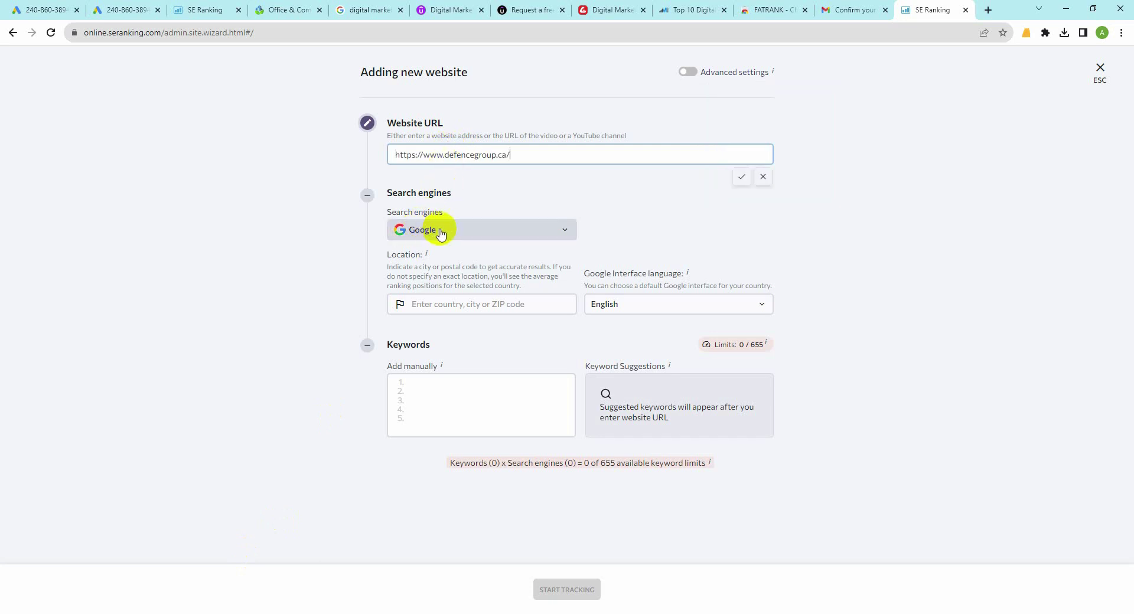
pyautogui.click(416, 306)
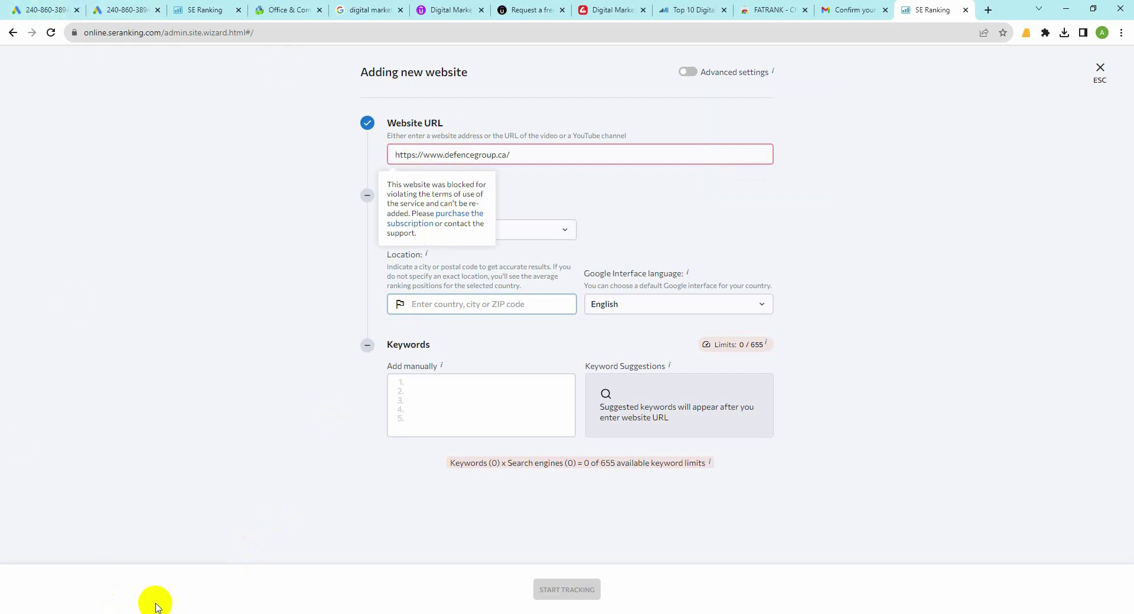
pyautogui.hotkey('alt', 'Tab')
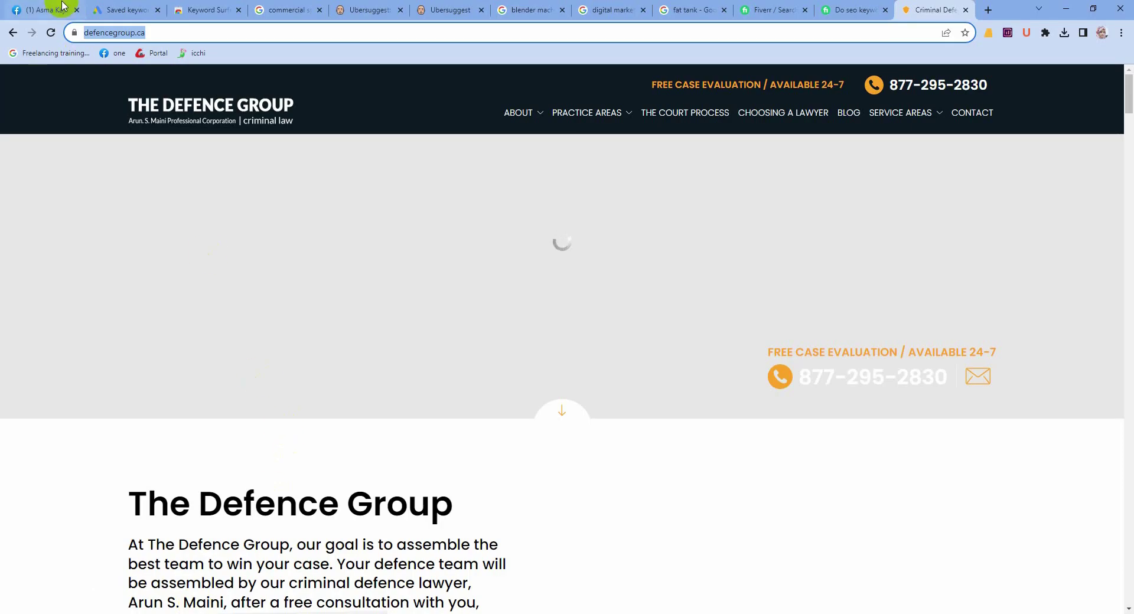
pyautogui.click(62, 7)
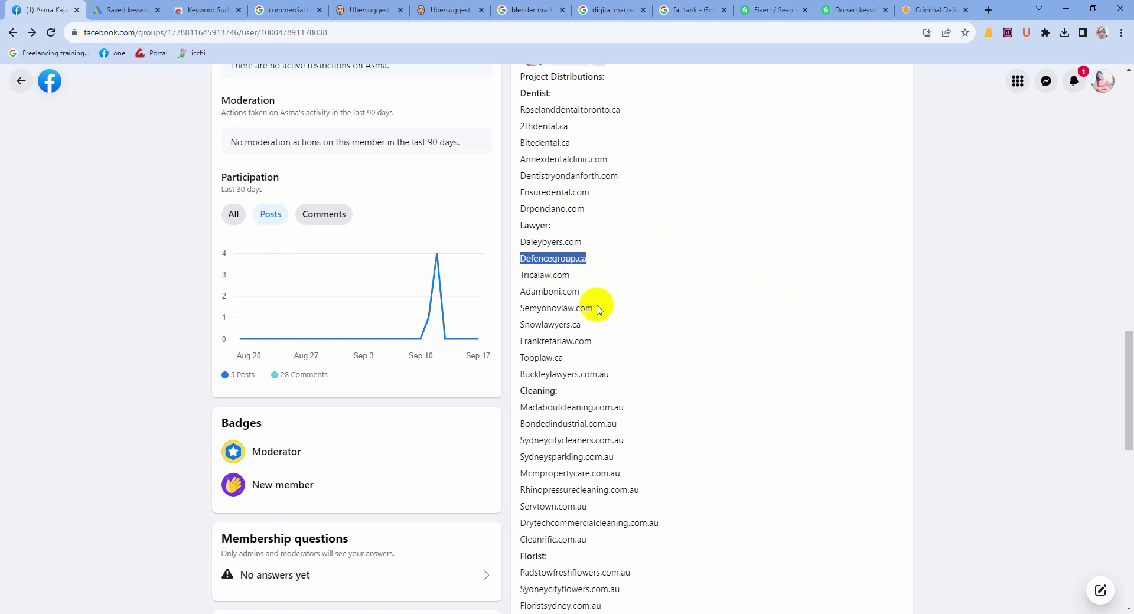
pyautogui.moveTo(598, 308); pyautogui.dragTo(514, 307)
pyautogui.hotkey('ctrl', 'c')
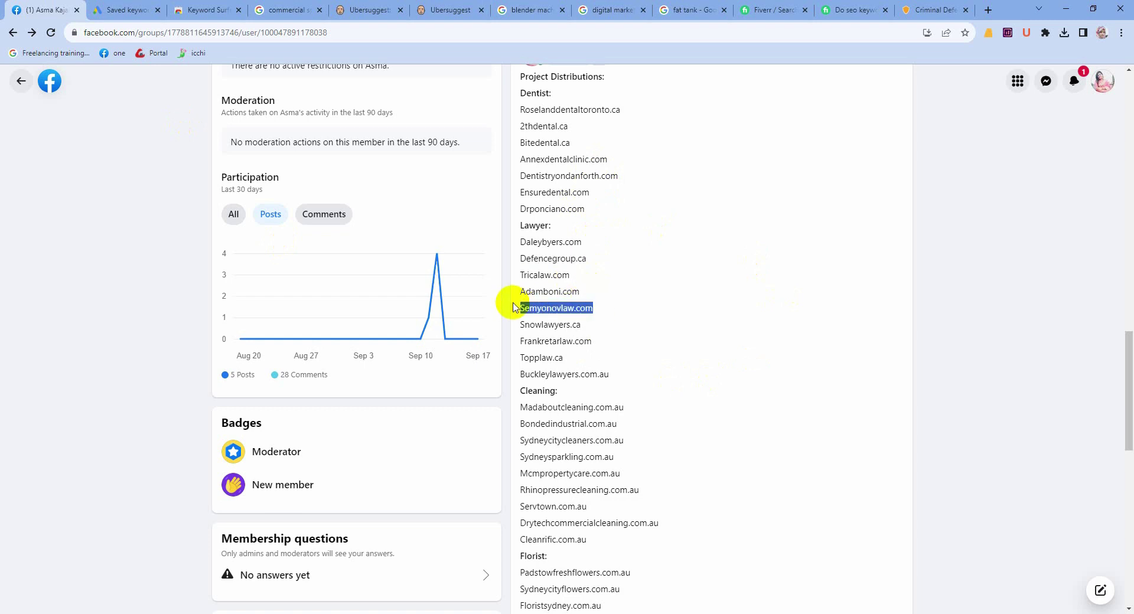
pyautogui.click(988, 10)
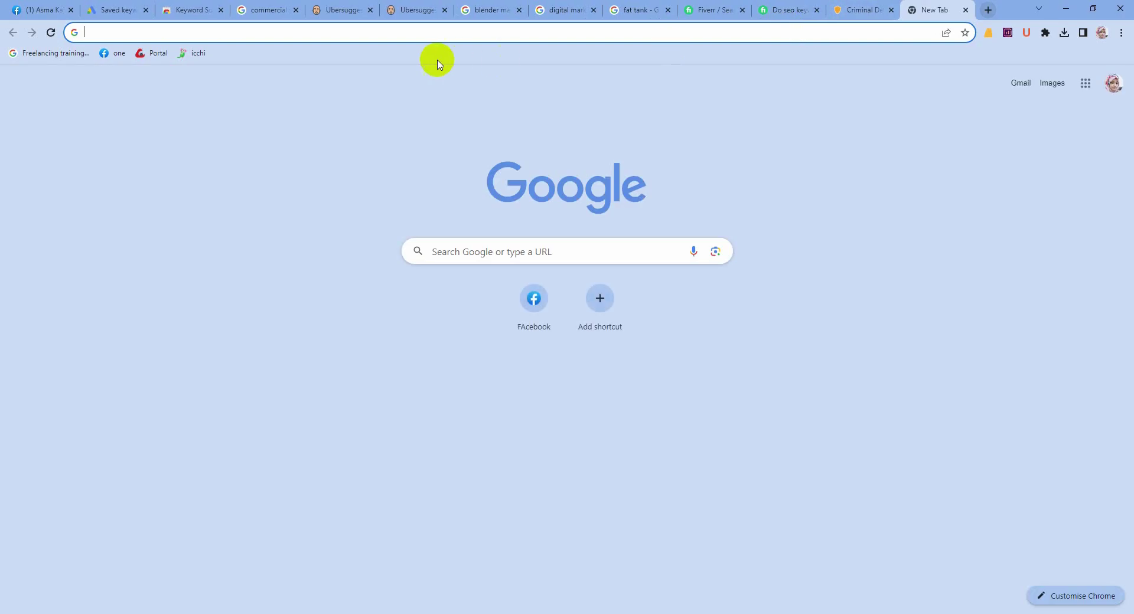
pyautogui.hotkey('ctrl', 'v')
pyautogui.press('Return')
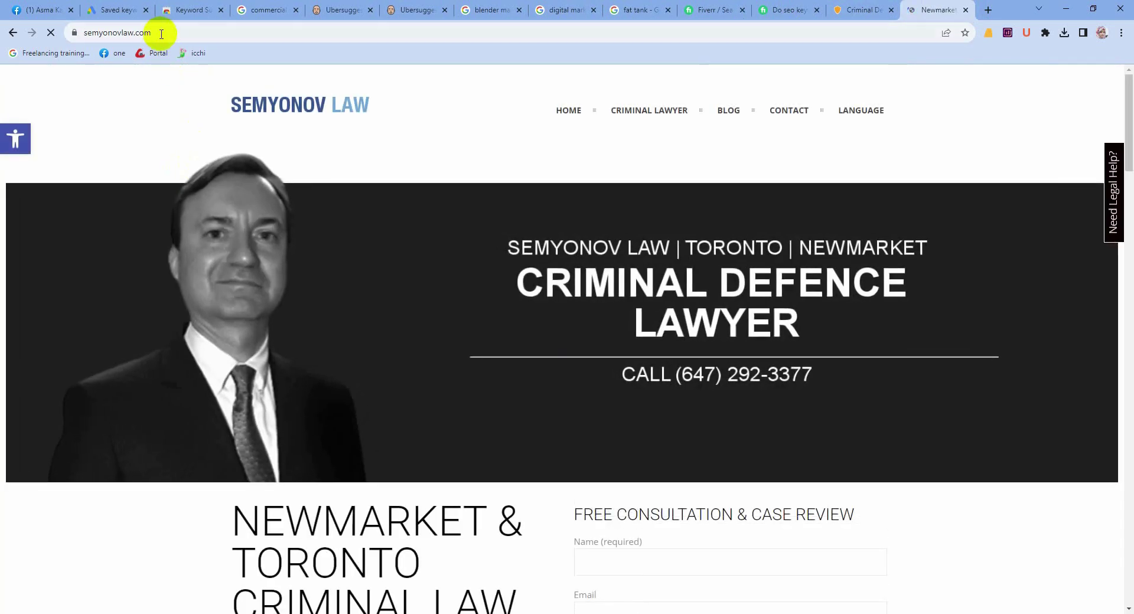
pyautogui.click(162, 34)
pyautogui.hotkey('ctrl', 'c')
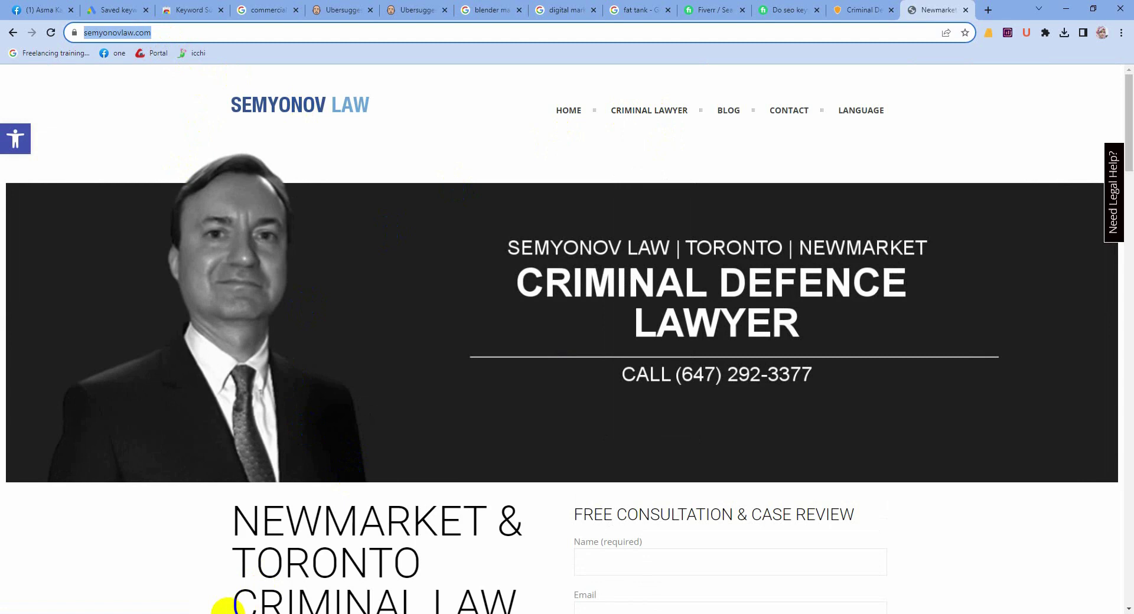
pyautogui.click(228, 613)
pyautogui.moveTo(517, 155); pyautogui.dragTo(366, 157)
pyautogui.hotkey('ctrl', 'v')
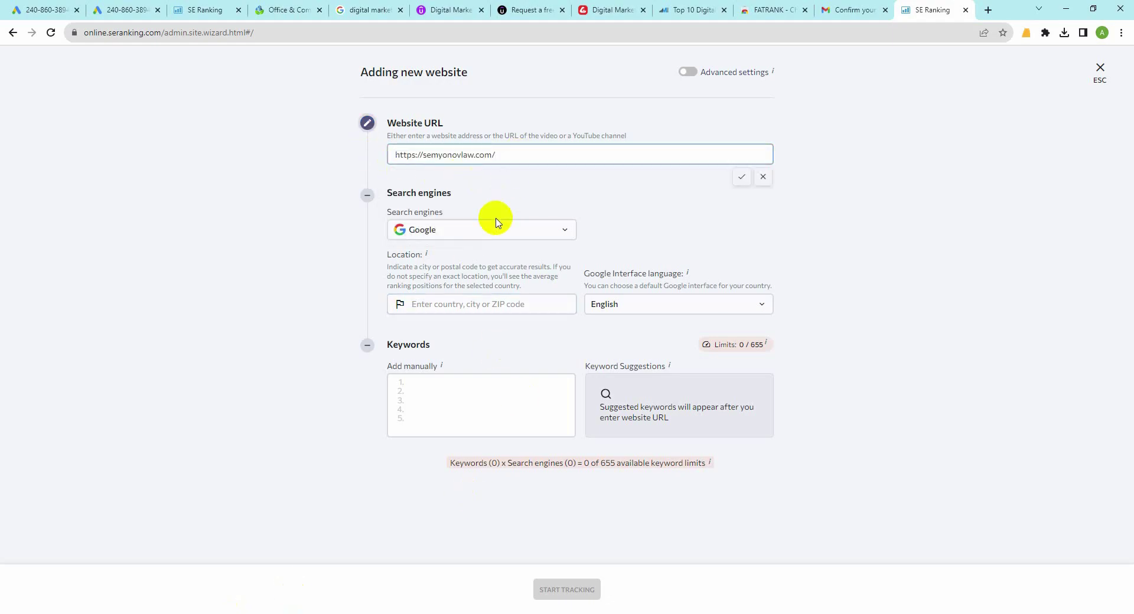
pyautogui.click(434, 307)
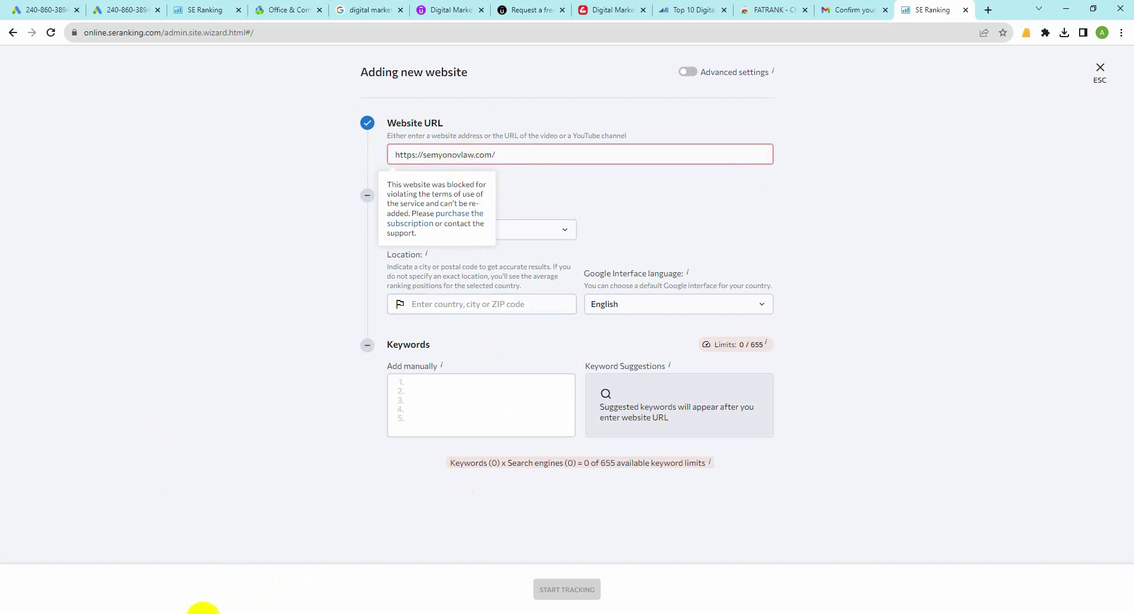
pyautogui.click(191, 613)
pyautogui.click(52, 9)
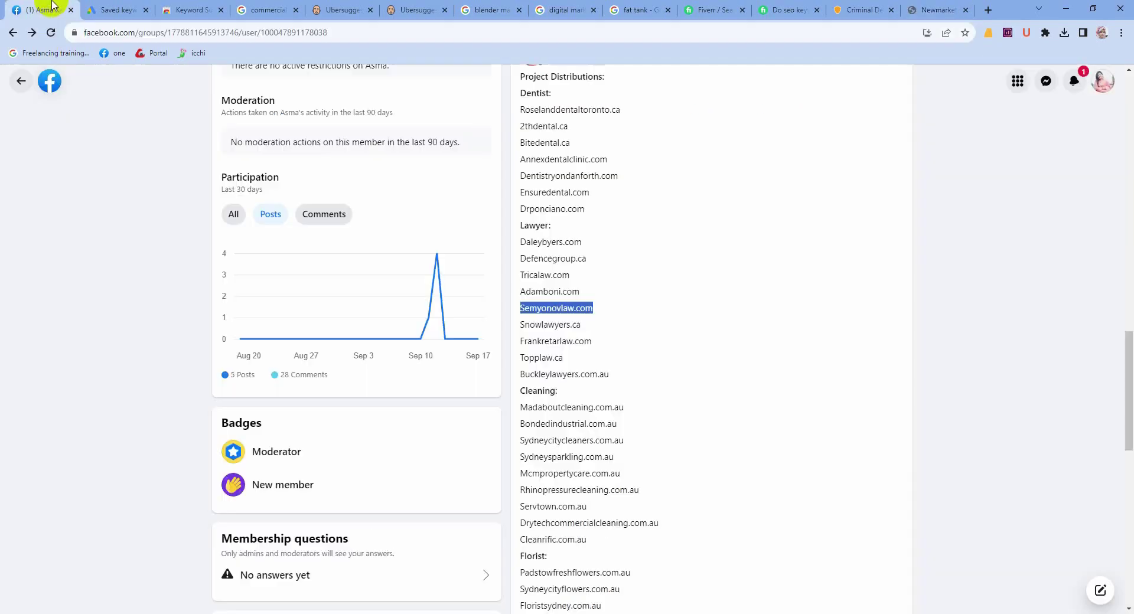
pyautogui.moveTo(571, 275); pyautogui.dragTo(520, 280)
pyautogui.hotkey('ctrl', 'c')
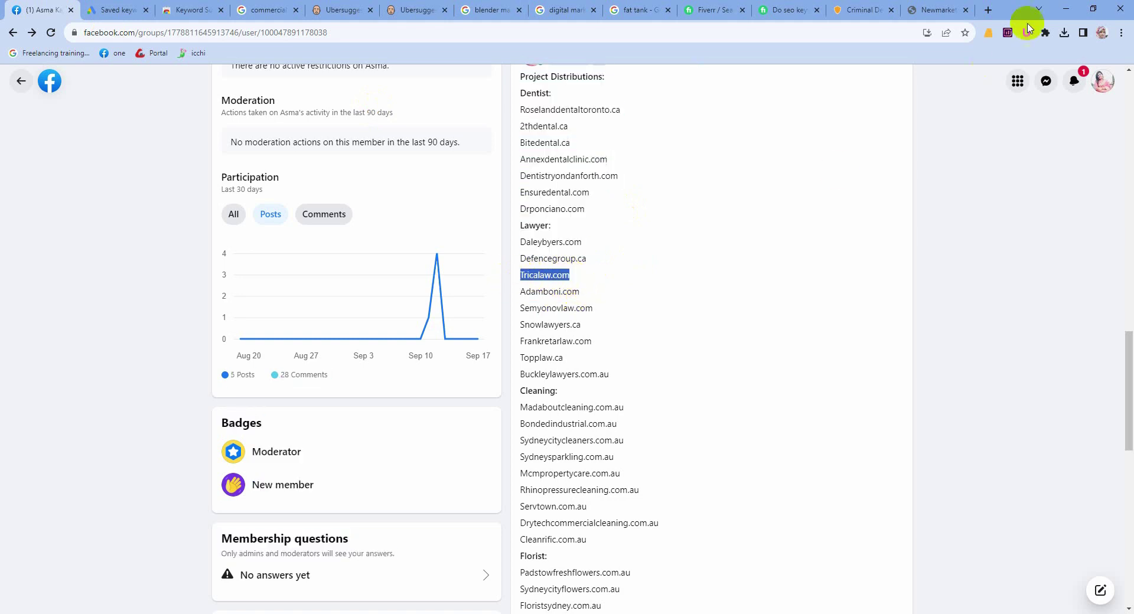
pyautogui.click(988, 10)
pyautogui.hotkey('ctrl', 'v')
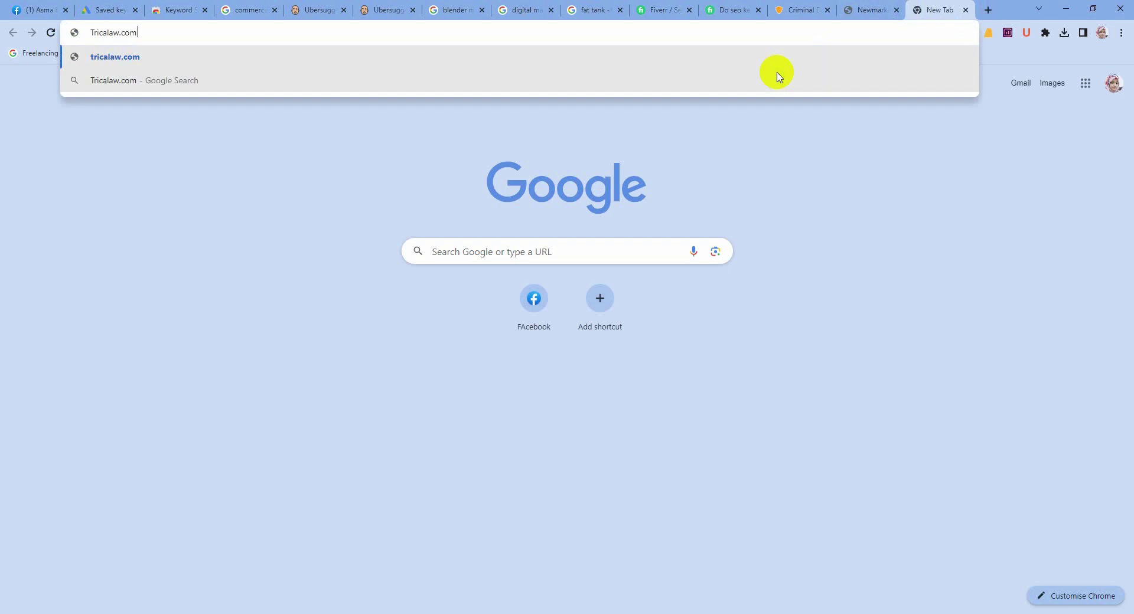
pyautogui.press('Return')
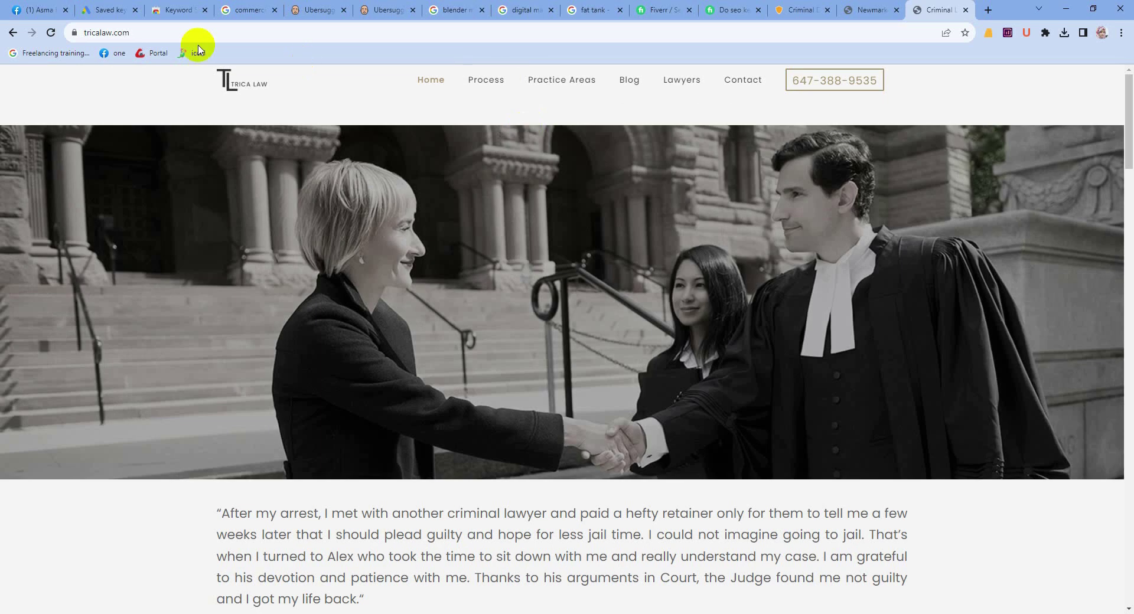
pyautogui.click(134, 32)
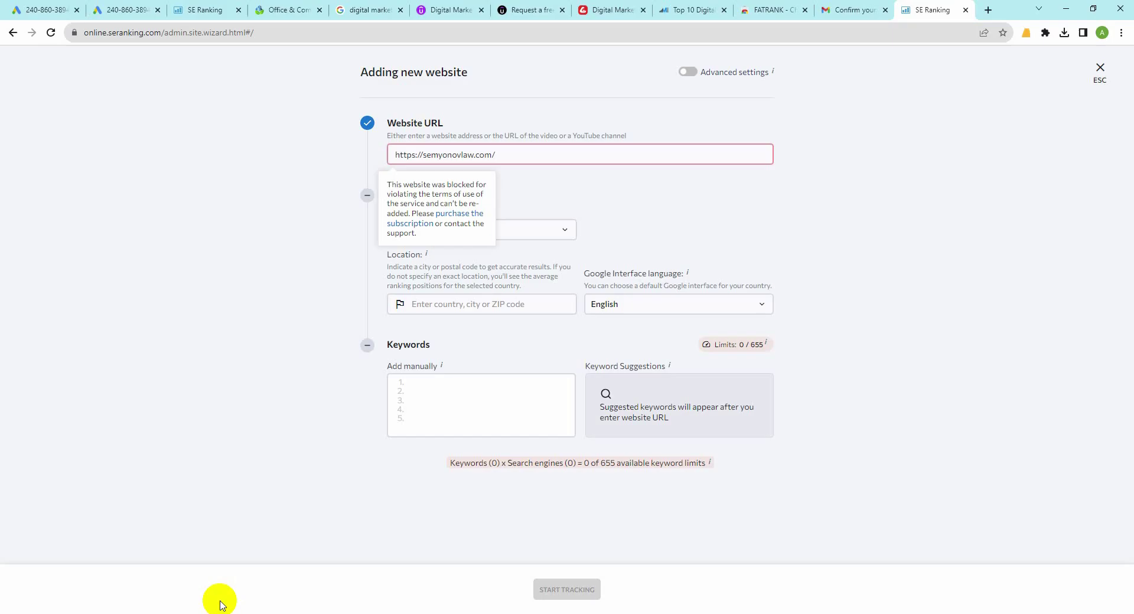
pyautogui.moveTo(496, 155); pyautogui.dragTo(366, 155)
pyautogui.write('https://tricalaw.com/')
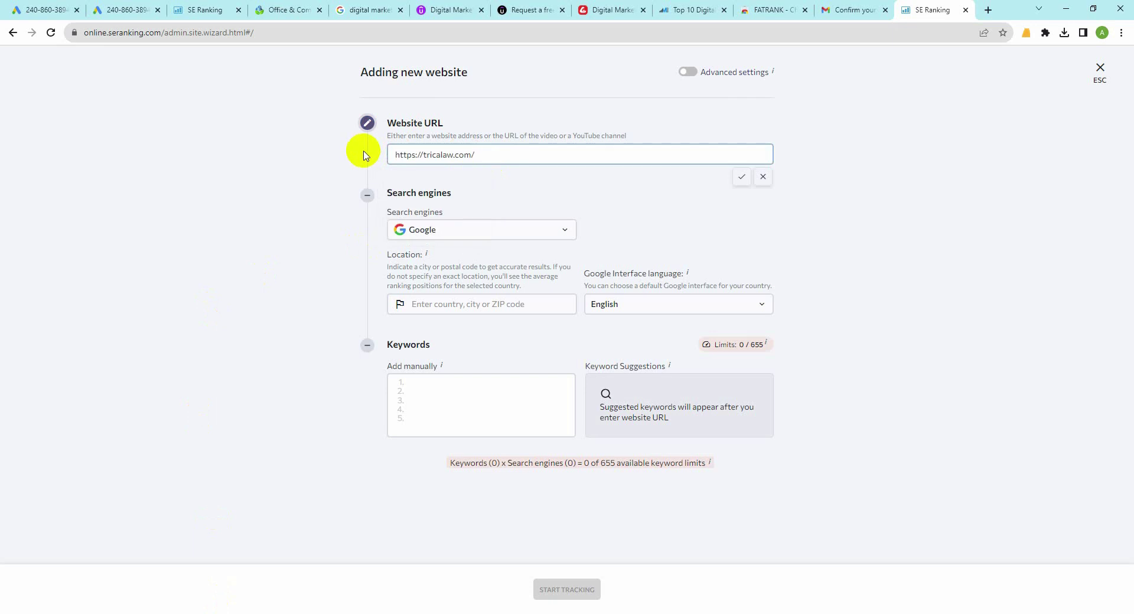
pyautogui.click(427, 305)
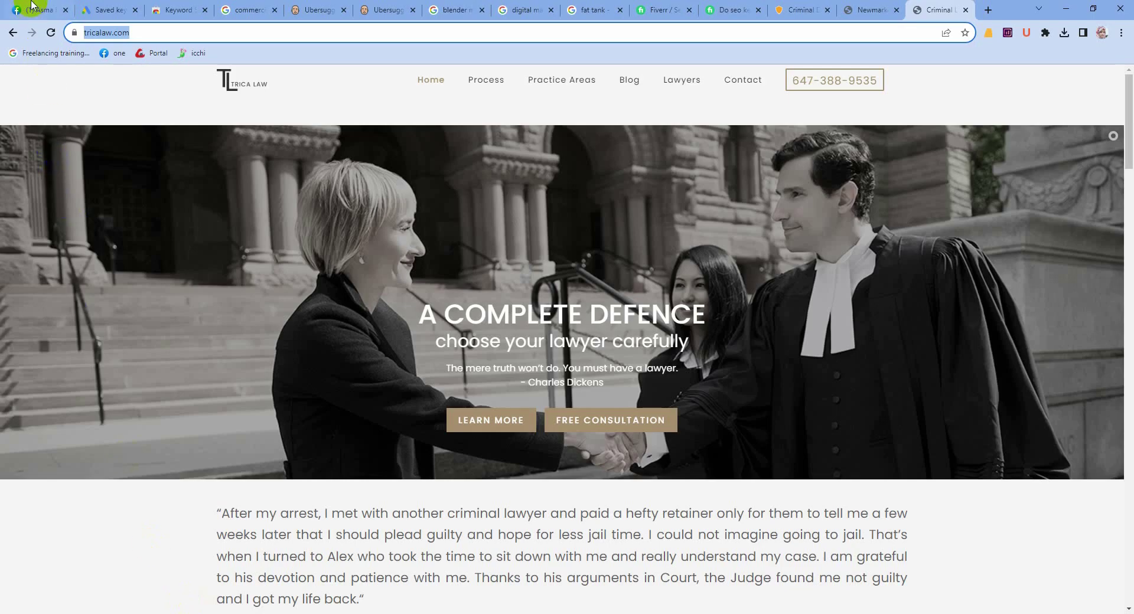
# Step: Copy Buckleylawyers.com.au from the Facebook list and select the tricalaw.com URL for replacement
pyautogui.click(34, 8)
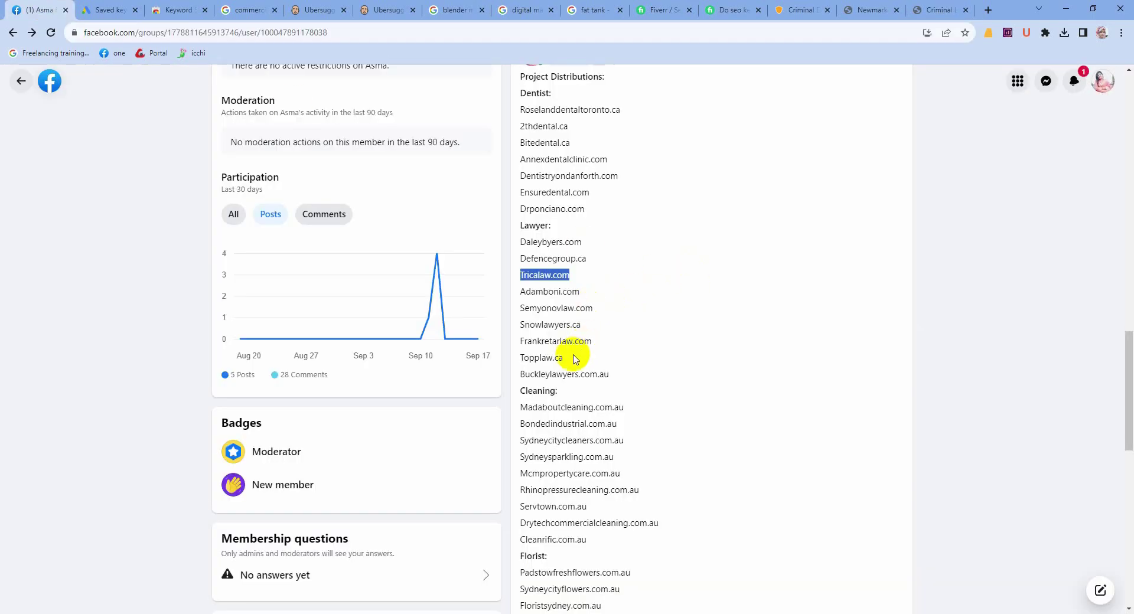
pyautogui.moveTo(573, 359); pyautogui.dragTo(515, 358)
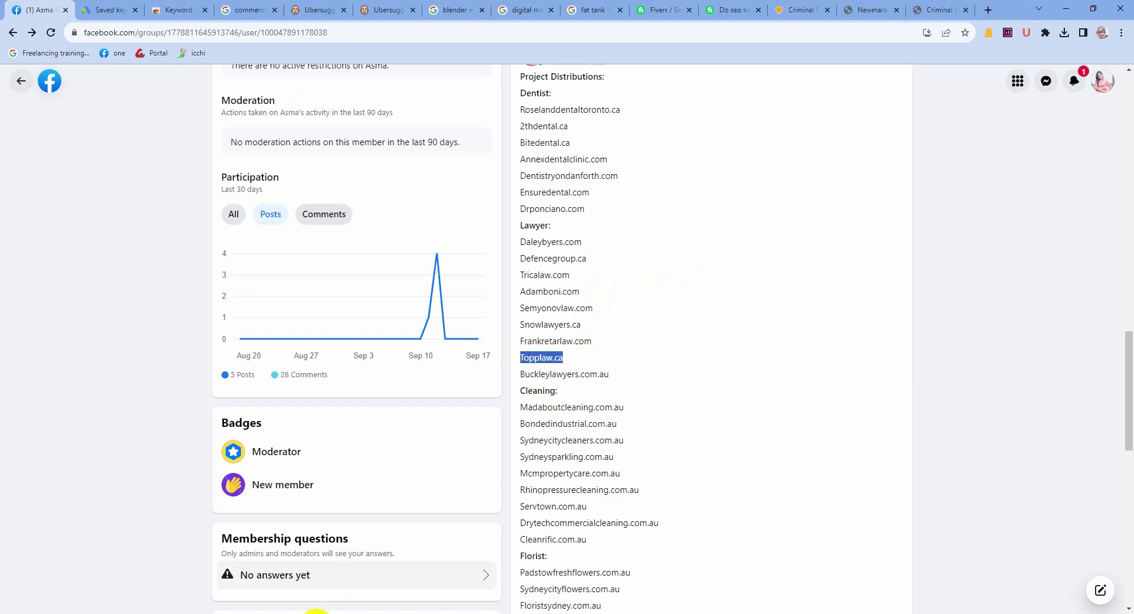
pyautogui.click(213, 612)
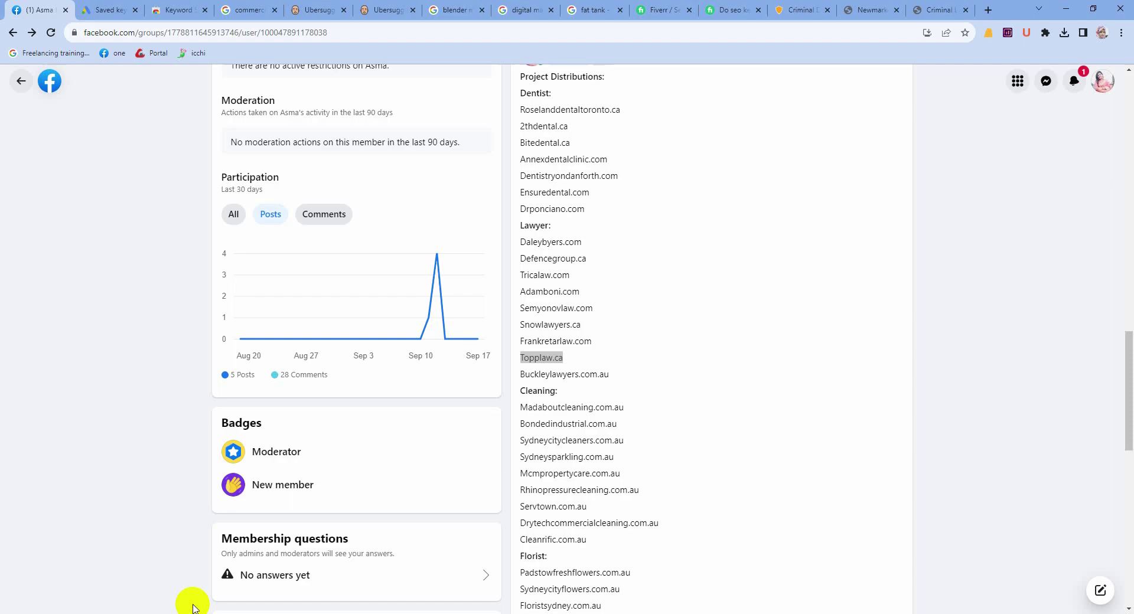
pyautogui.click(176, 611)
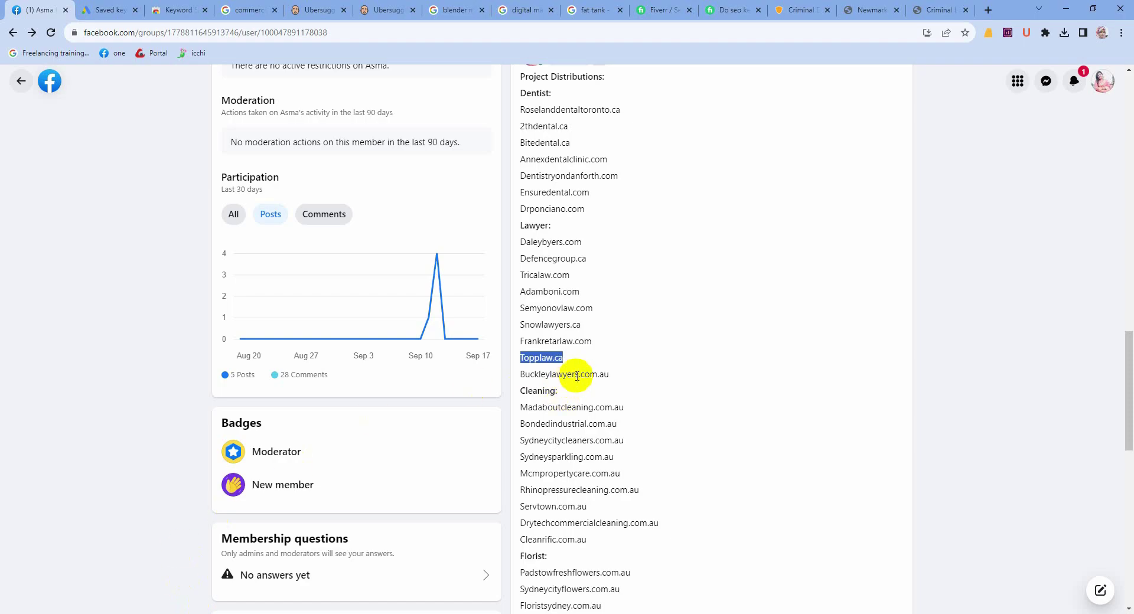
pyautogui.moveTo(626, 374); pyautogui.dragTo(518, 390)
pyautogui.hotkey('ctrl', 'c')
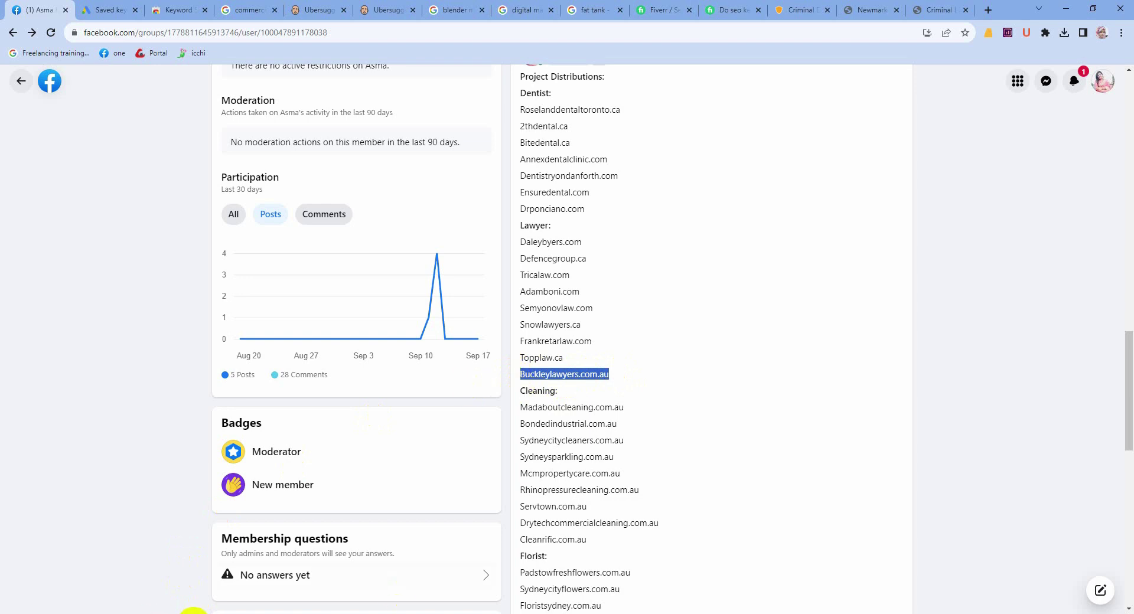
pyautogui.click(228, 569)
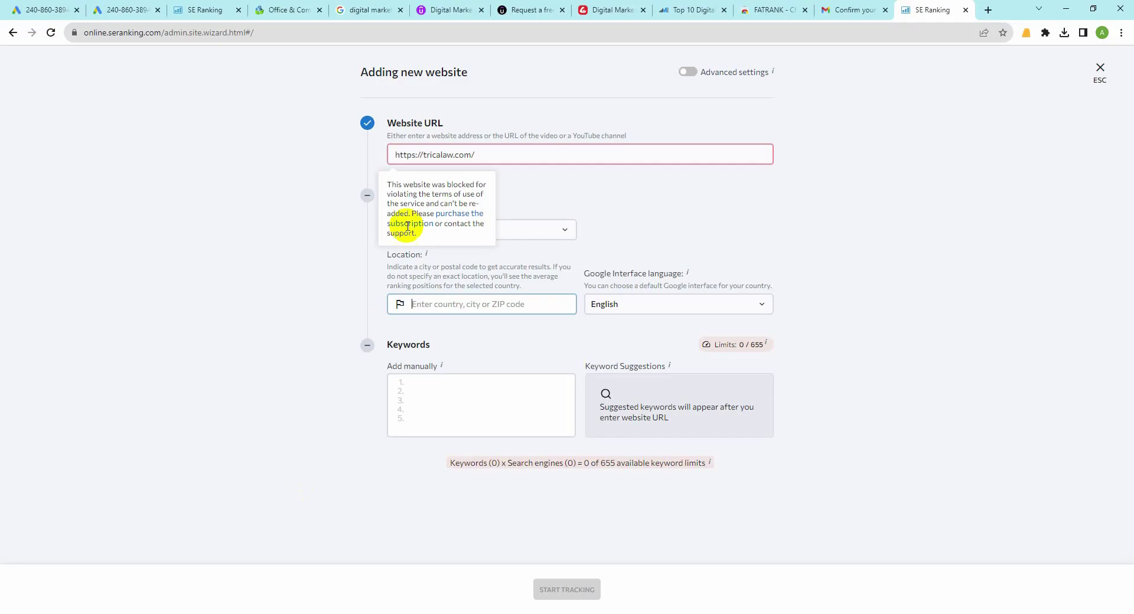
pyautogui.click(497, 156)
pyautogui.moveTo(484, 152); pyautogui.dragTo(377, 161)
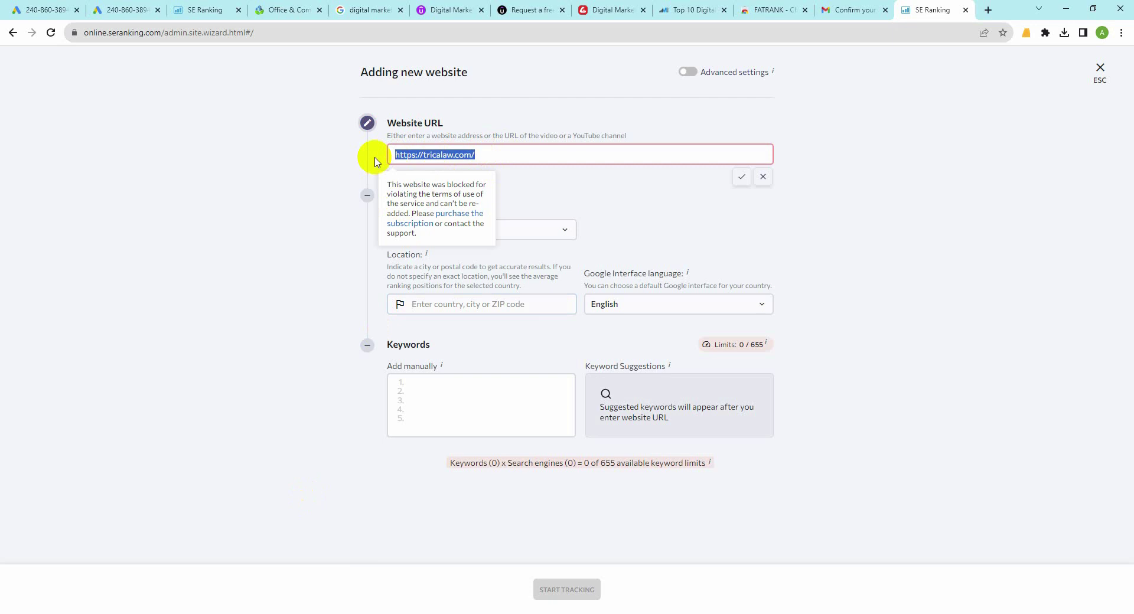
# Step: Try the buckleylawyers.com.au URL as the website, with and without the trailing slash
pyautogui.hotkey('ctrl', 'v')
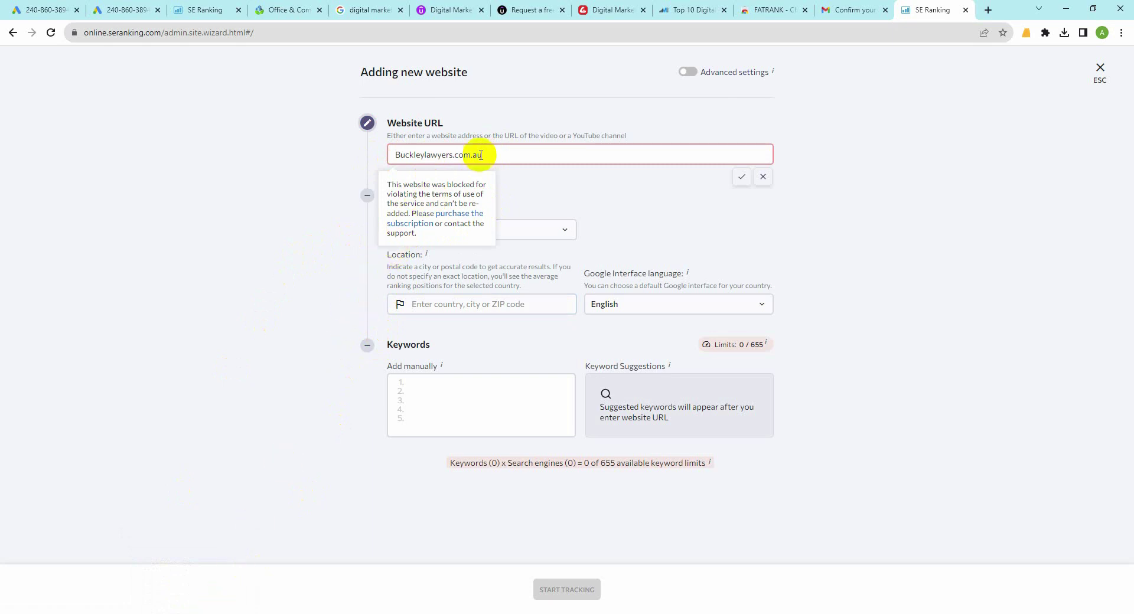
pyautogui.moveTo(472, 154); pyautogui.dragTo(388, 153)
pyautogui.hotkey('ctrl', 'c')
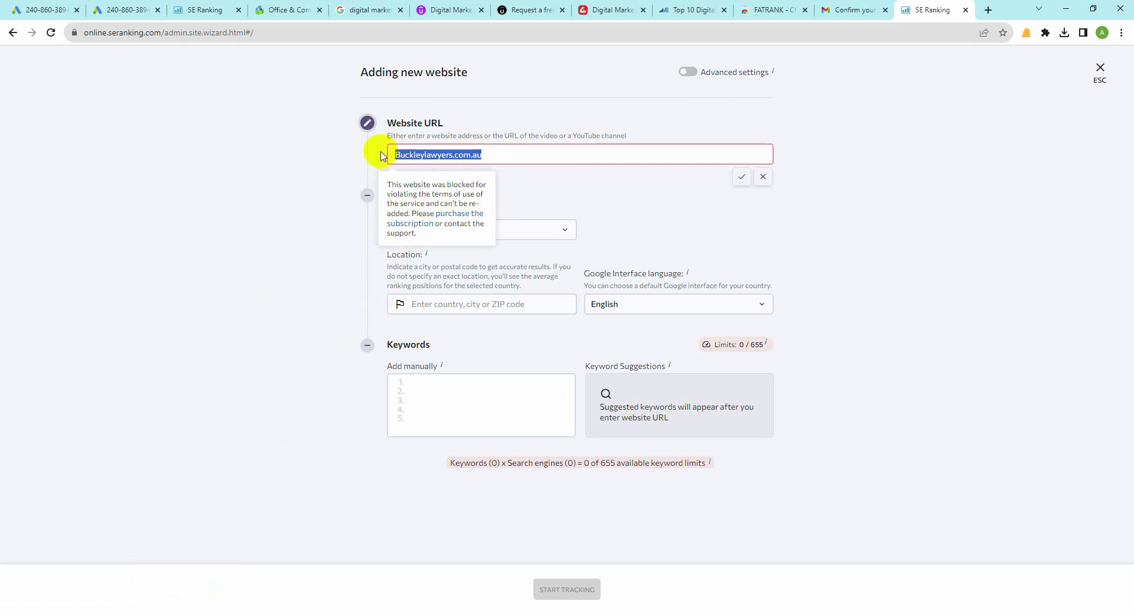
pyautogui.click(988, 10)
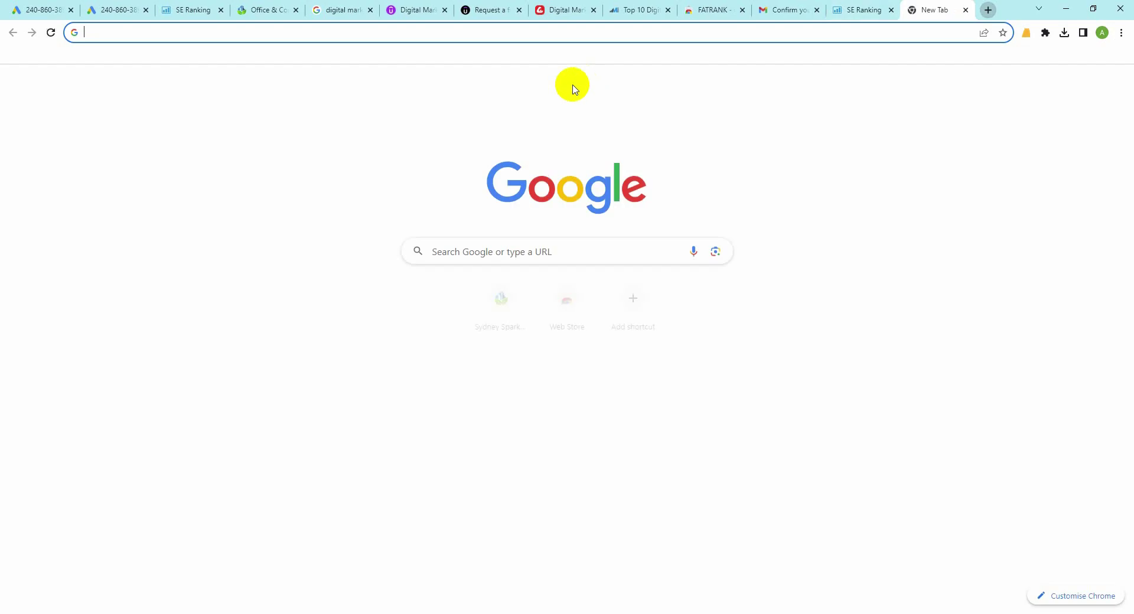
pyautogui.hotkey('ctrl', 'v')
pyautogui.press('Return')
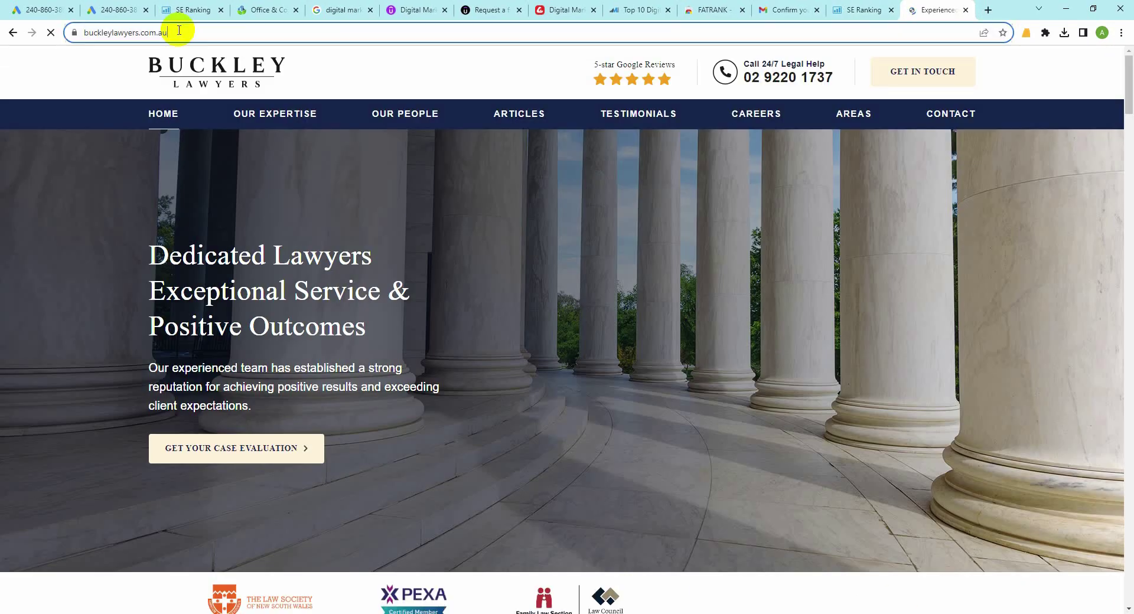
pyautogui.click(179, 30)
pyautogui.hotkey('ctrl', 'c')
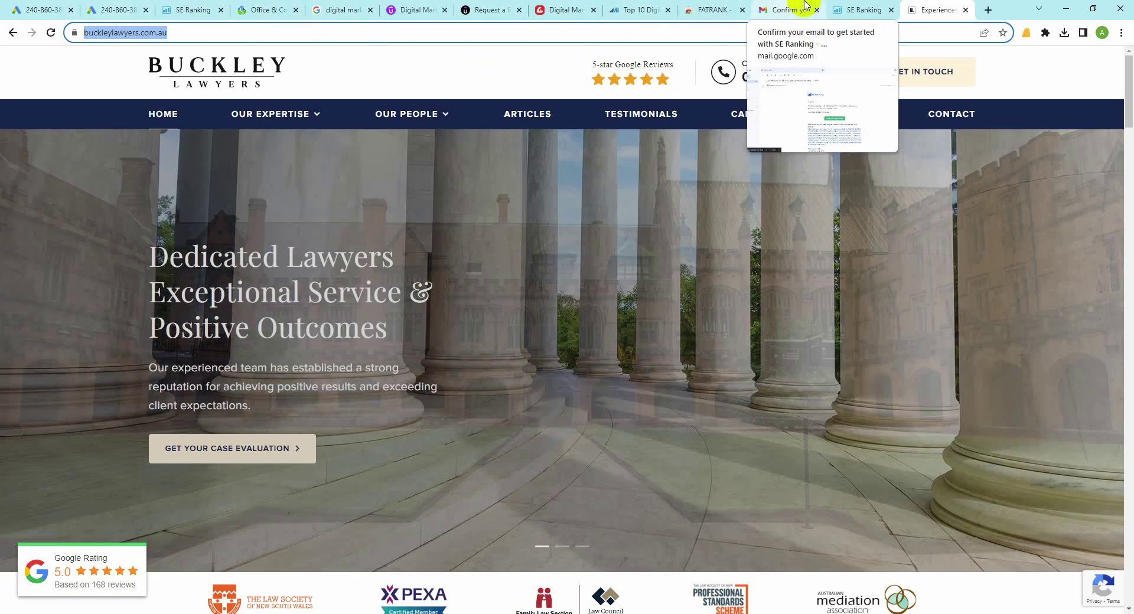
pyautogui.click(863, 9)
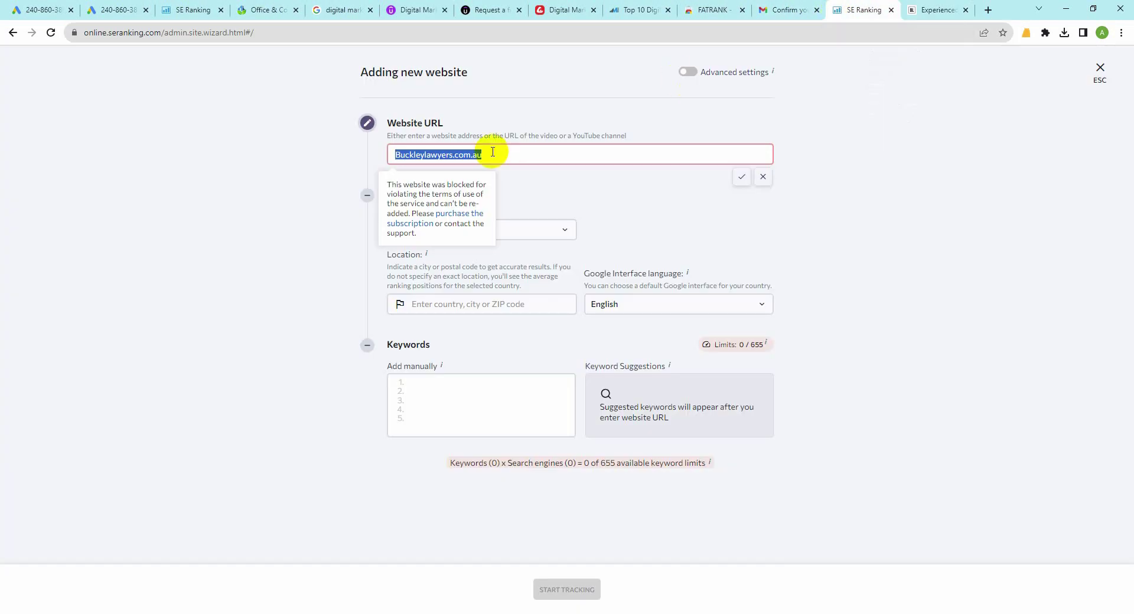
pyautogui.hotkey('ctrl', 'v')
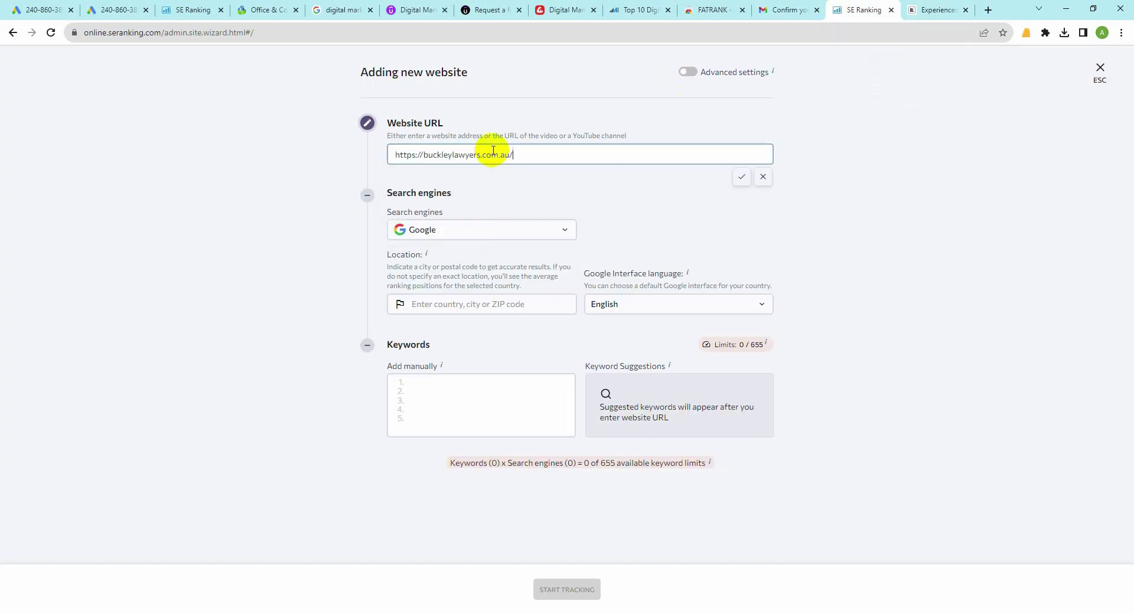
pyautogui.click(430, 306)
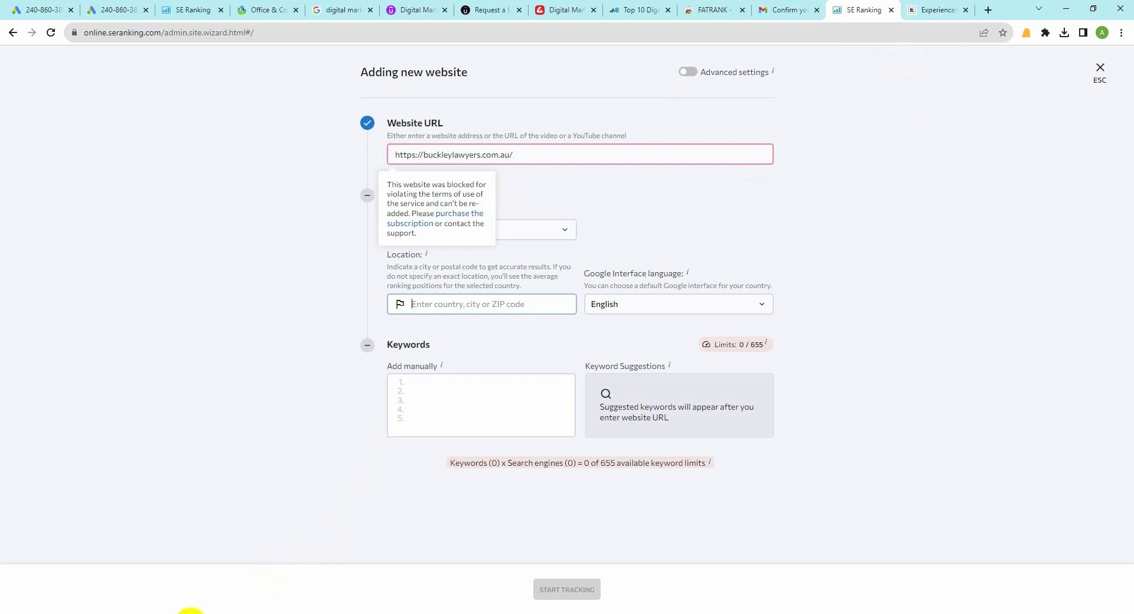
pyautogui.click(518, 153)
pyautogui.press('BackSpace')
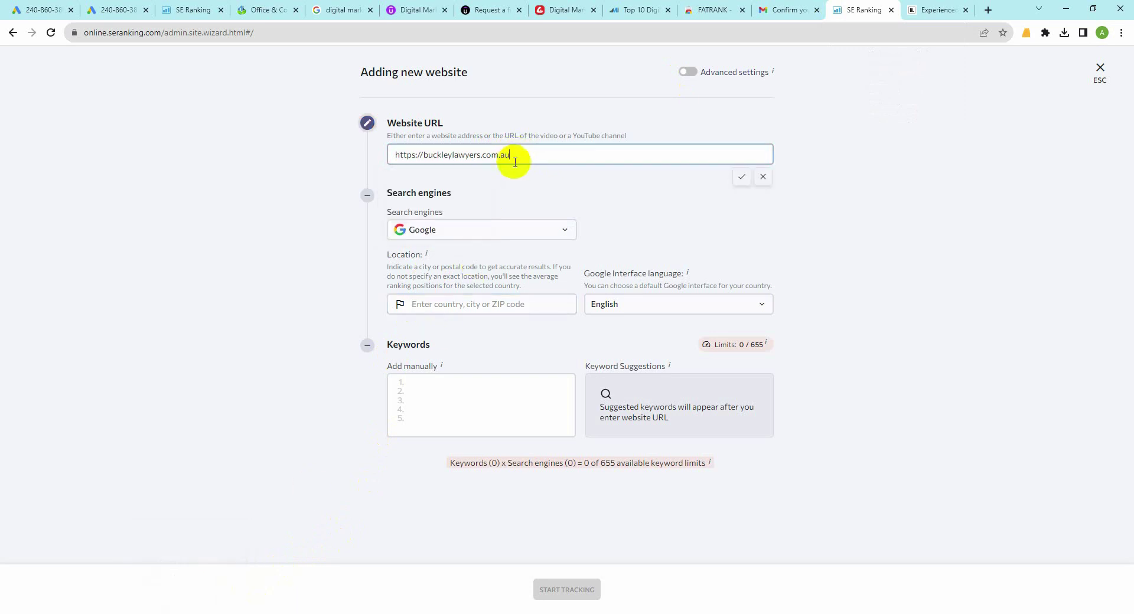
pyautogui.press('Return')
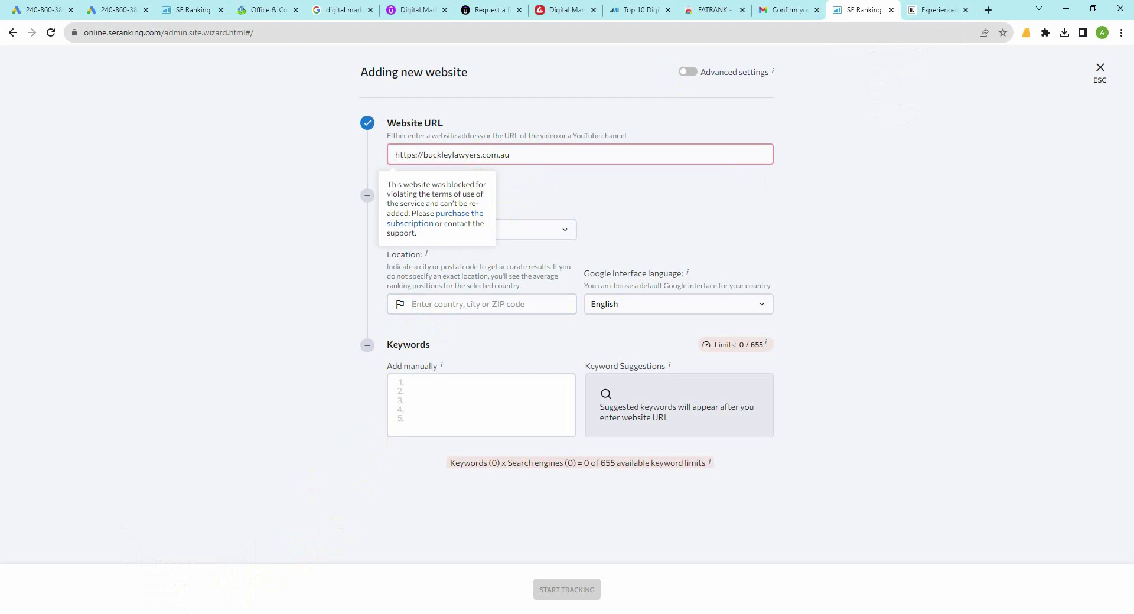
pyautogui.click(220, 612)
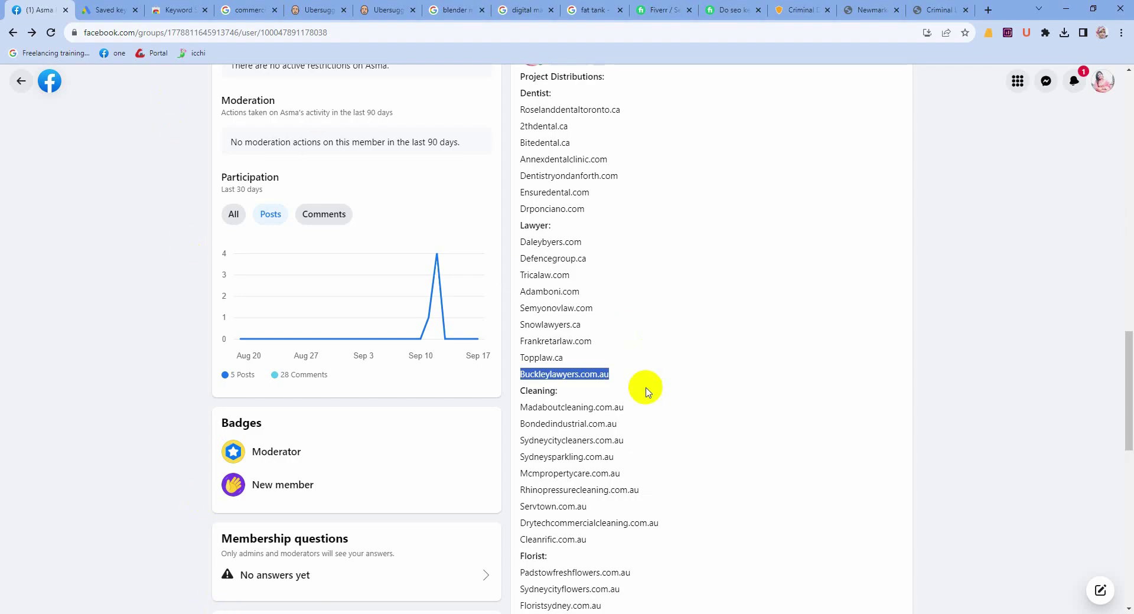
pyautogui.moveTo(592, 341); pyautogui.dragTo(524, 342)
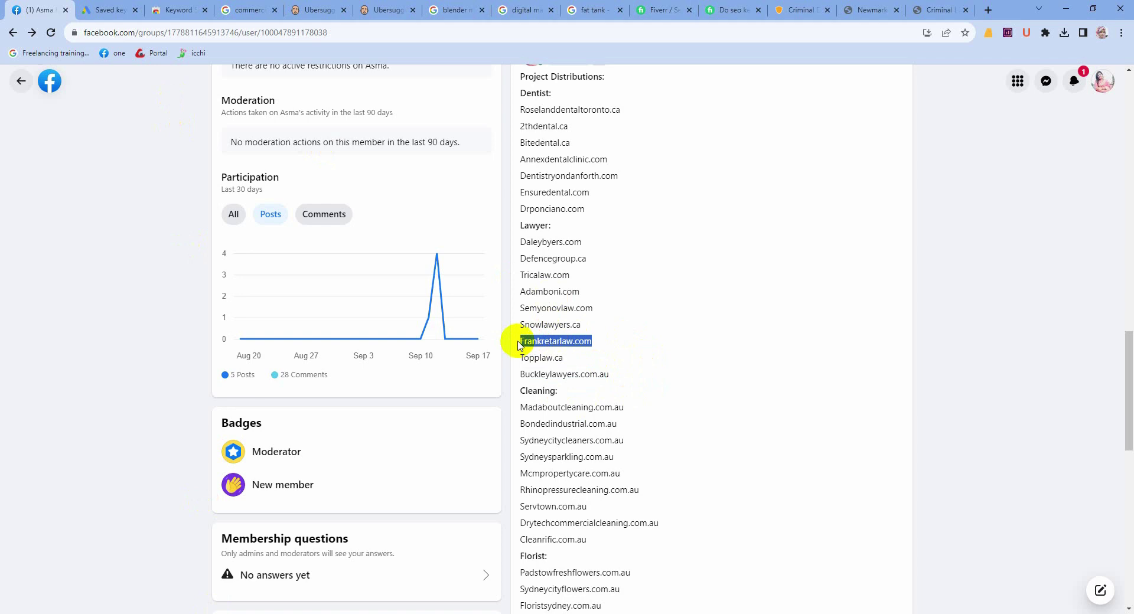
pyautogui.hotkey('ctrl', 't')
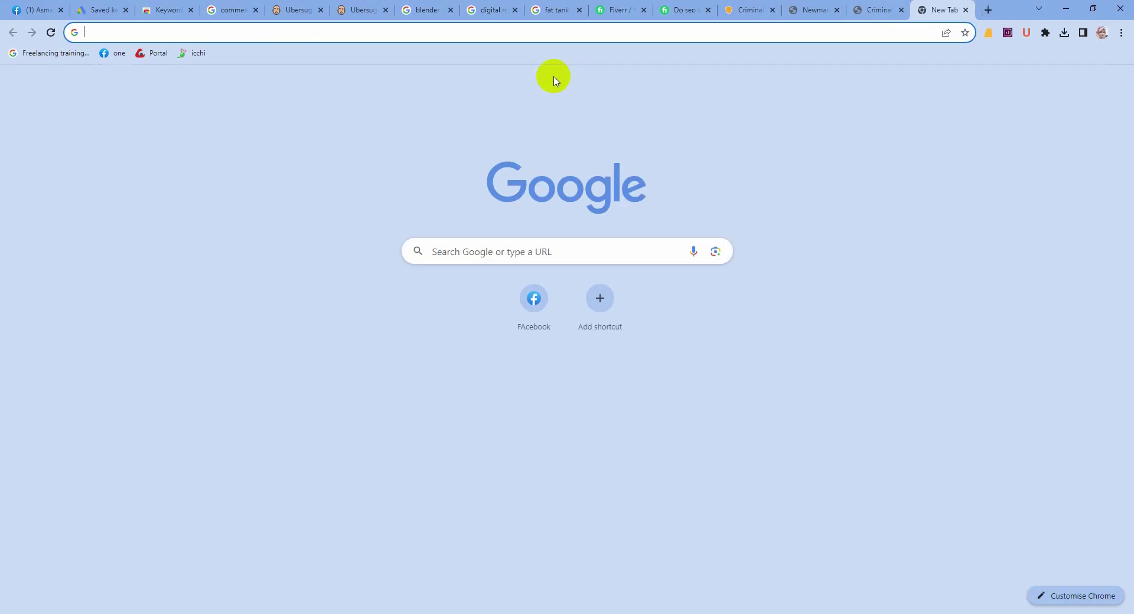
pyautogui.write('frankretarlaw.com')
pyautogui.press('Return')
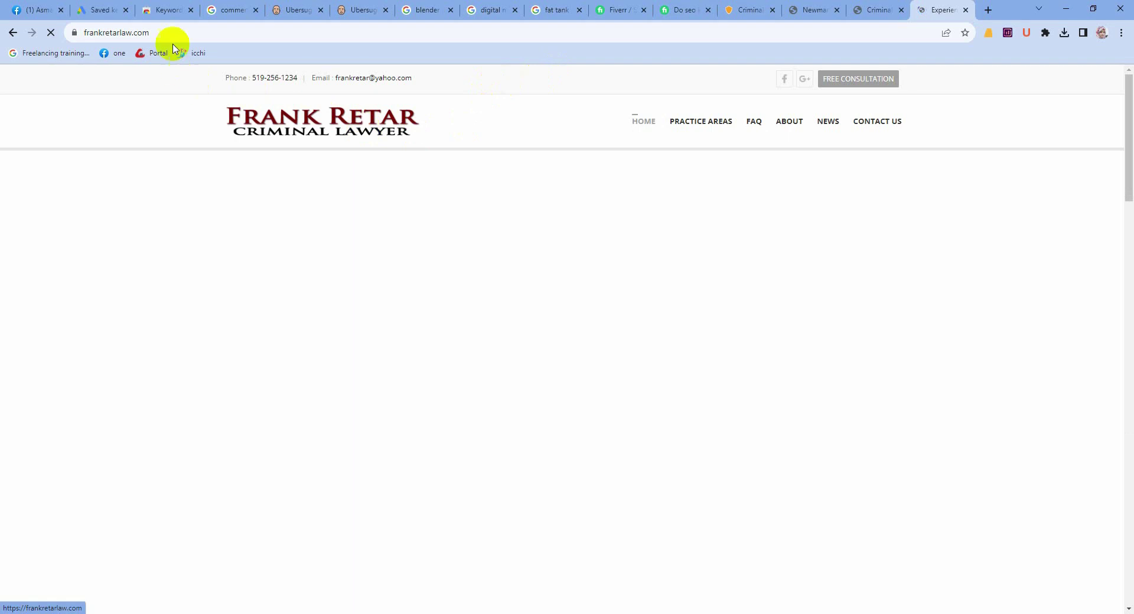
pyautogui.click(162, 32)
pyautogui.hotkey('ctrl', 'c')
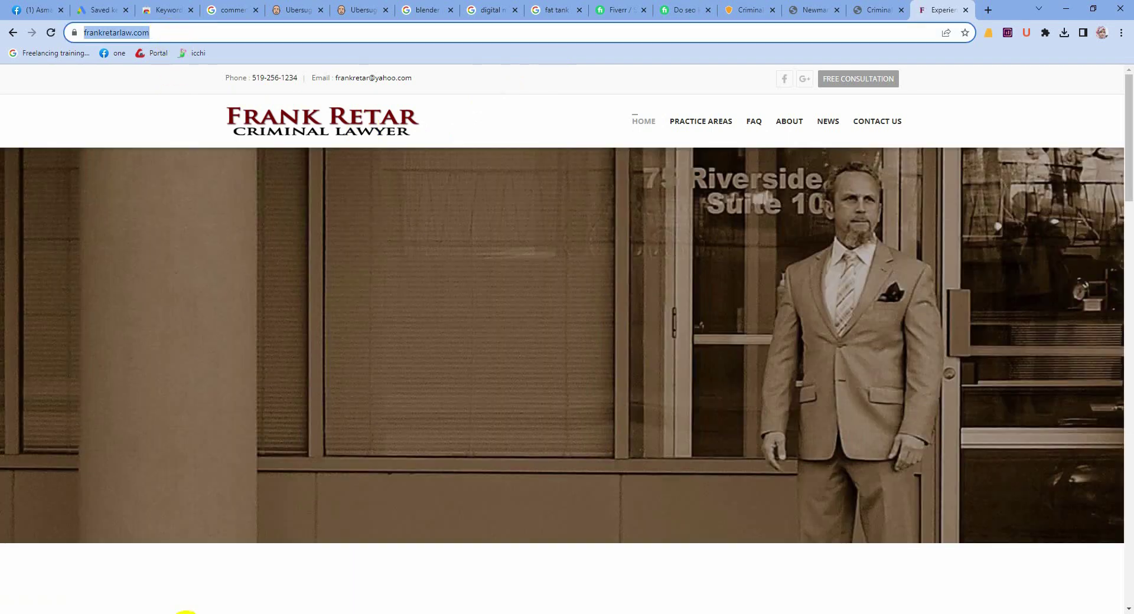
pyautogui.click(216, 612)
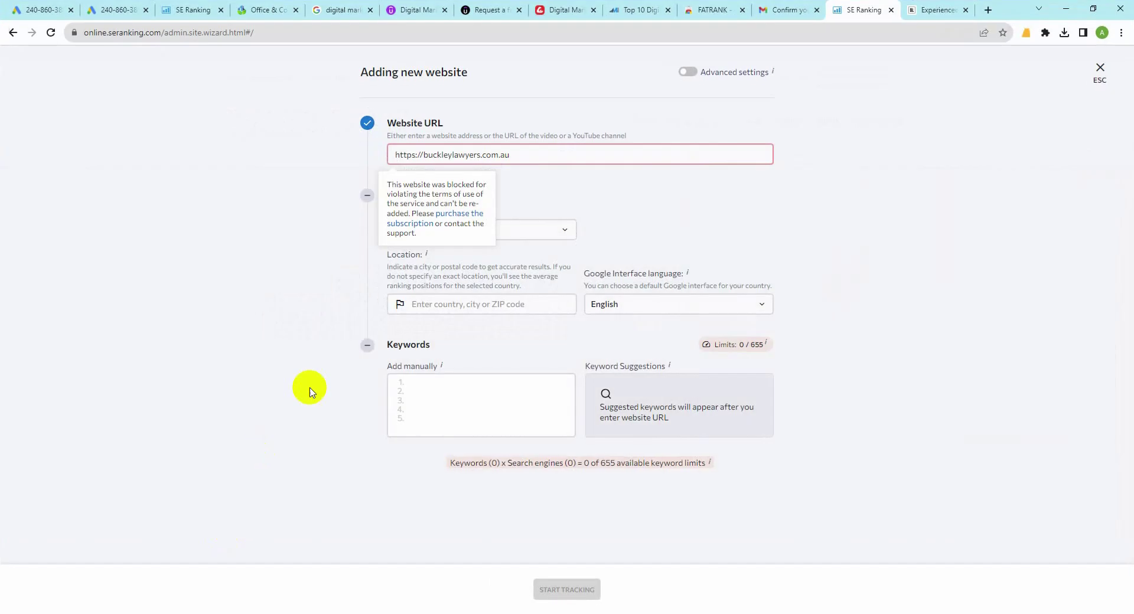
pyautogui.moveTo(509, 154); pyautogui.dragTo(343, 160)
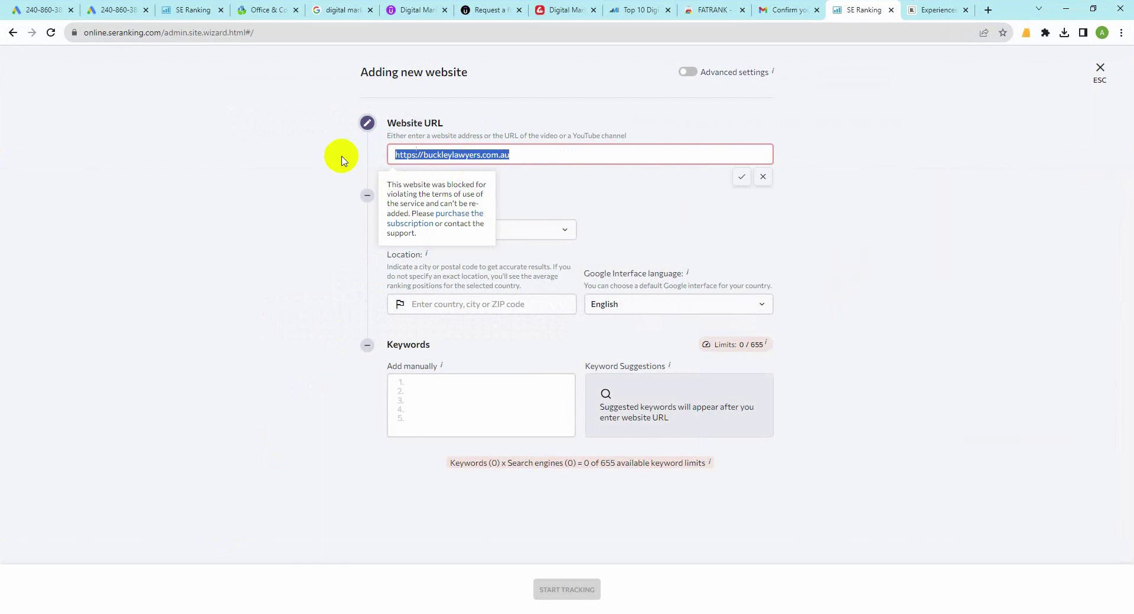
pyautogui.hotkey('ctrl', 'v')
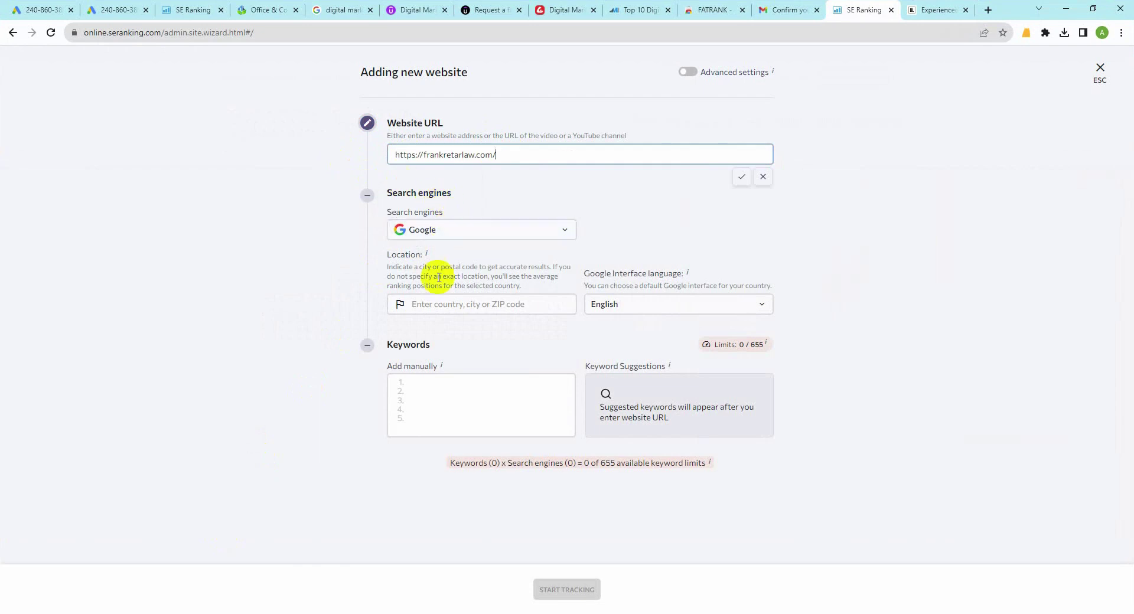
pyautogui.click(433, 302)
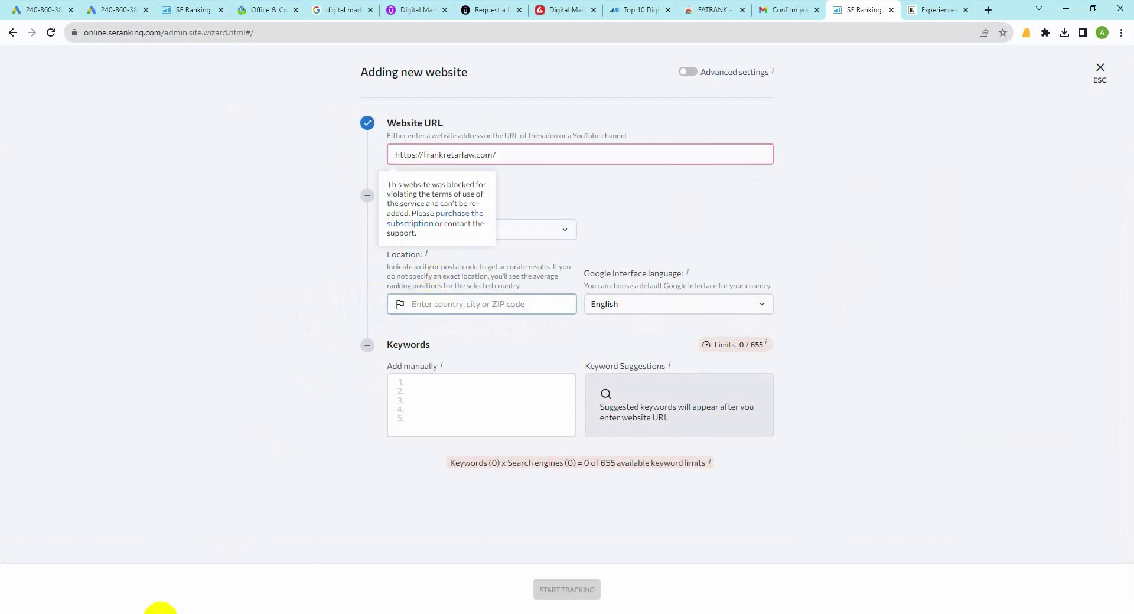
pyautogui.moveTo(182, 613)
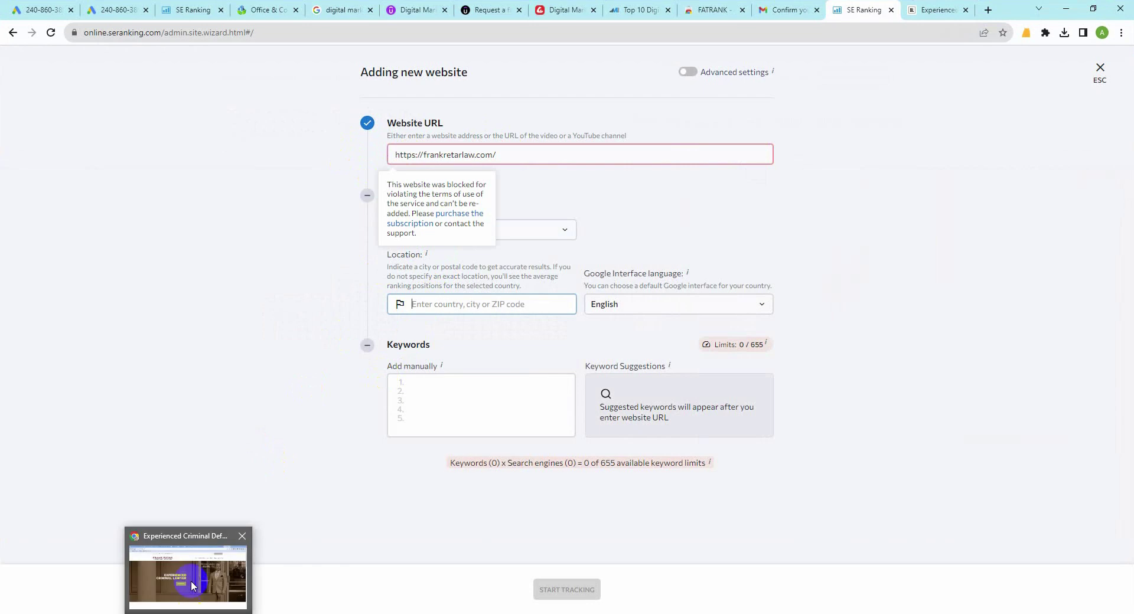
pyautogui.click(190, 552)
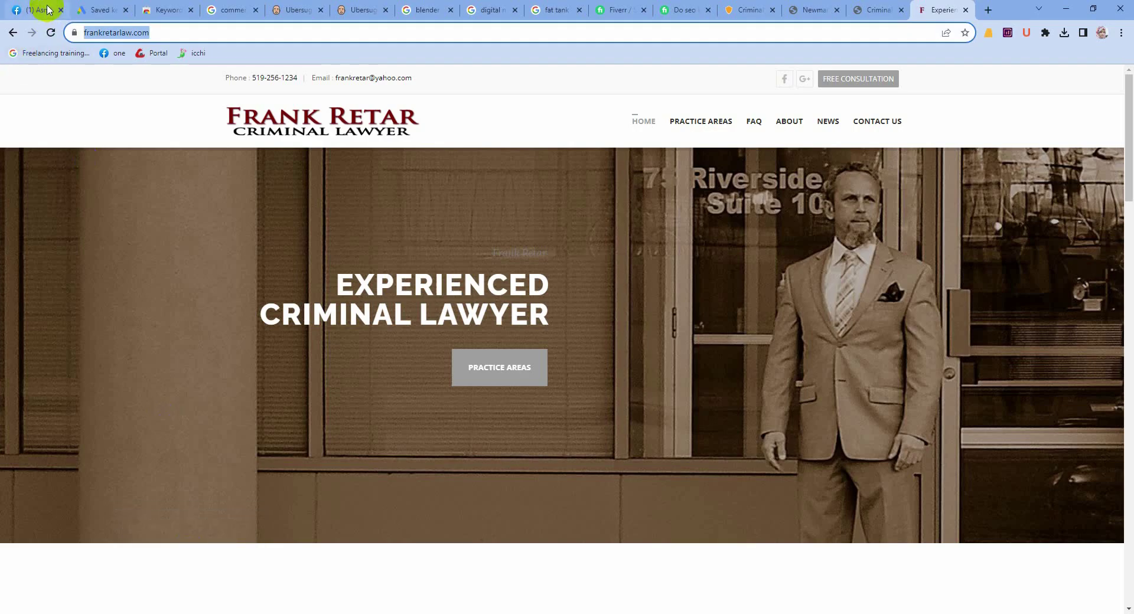
# Step: Load adamboni.com from the Facebook list in a new tab and copy its full URL
pyautogui.click(23, 10)
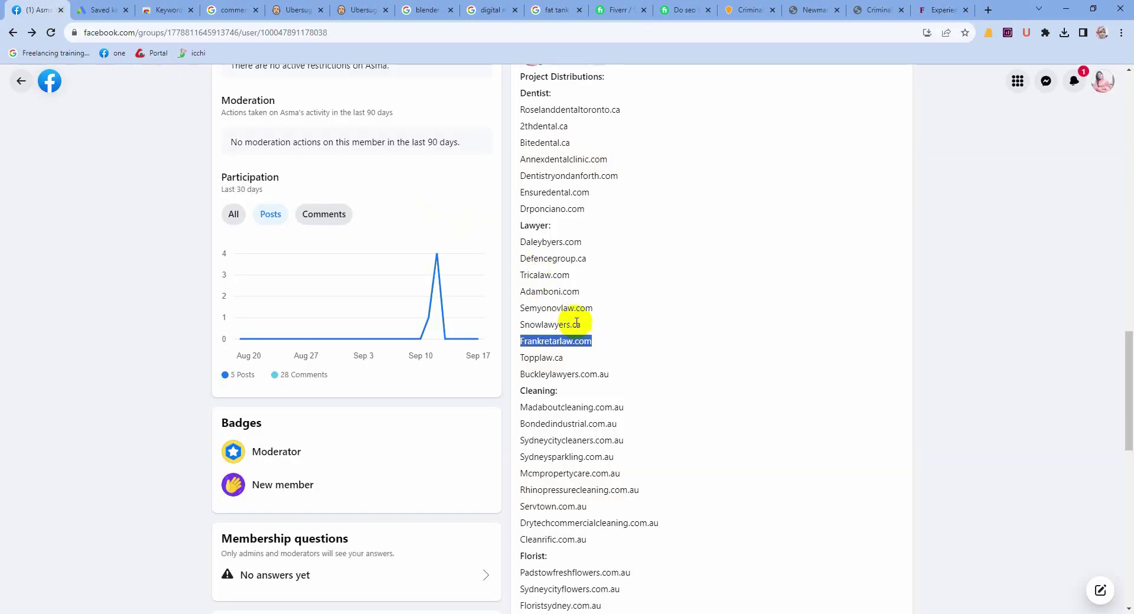
pyautogui.moveTo(582, 291); pyautogui.dragTo(517, 291)
pyautogui.hotkey('ctrl', 'c')
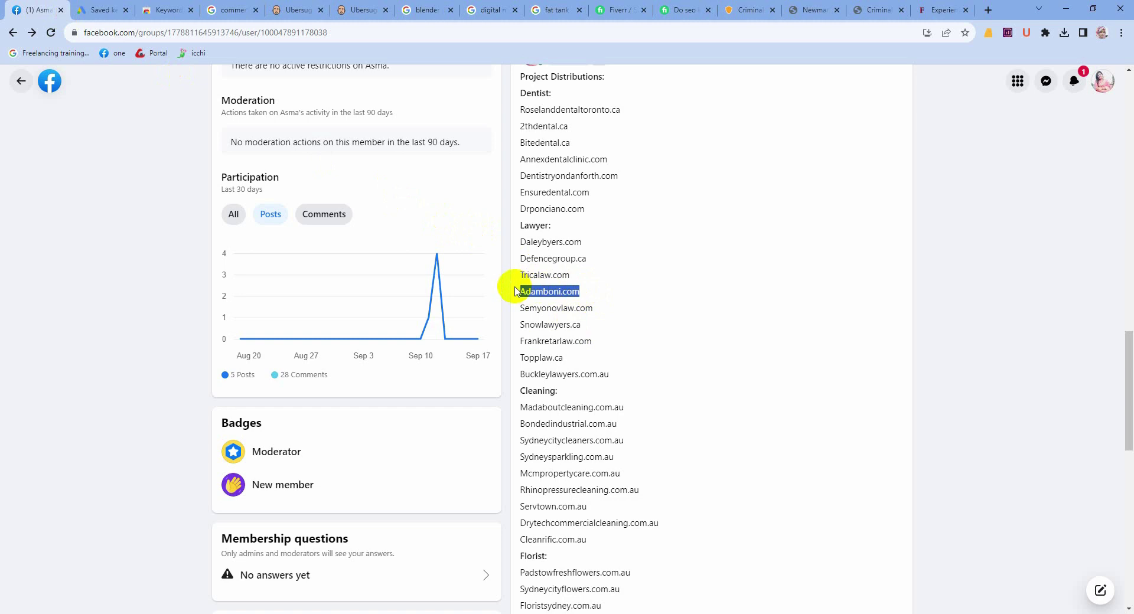
pyautogui.click(988, 9)
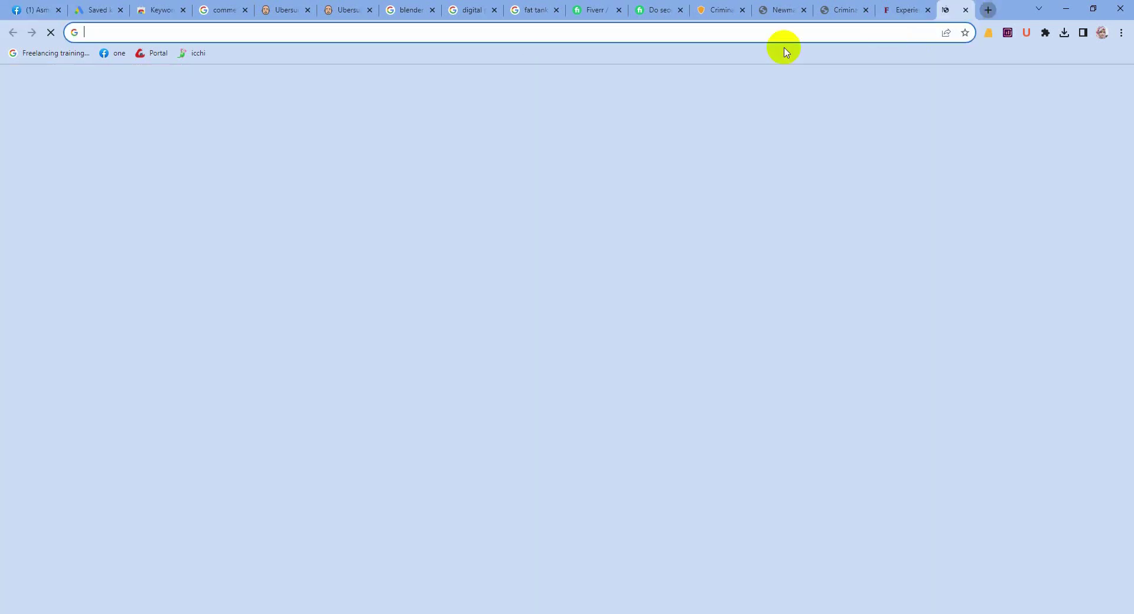
pyautogui.hotkey('ctrl', 'v')
pyautogui.click(708, 64)
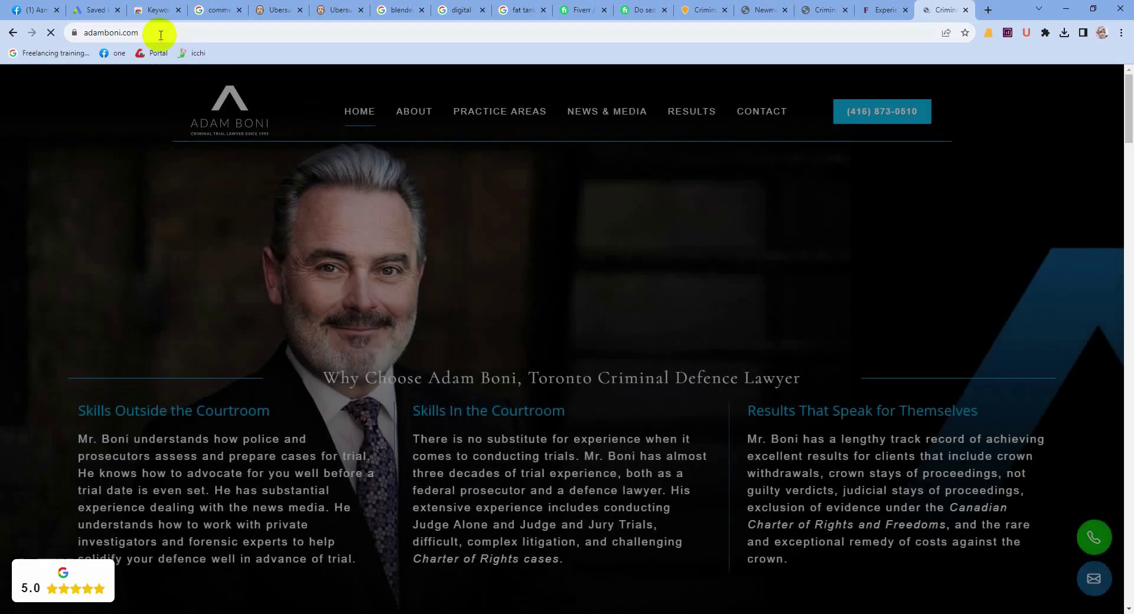
pyautogui.click(157, 34)
pyautogui.hotkey('ctrl', 'c')
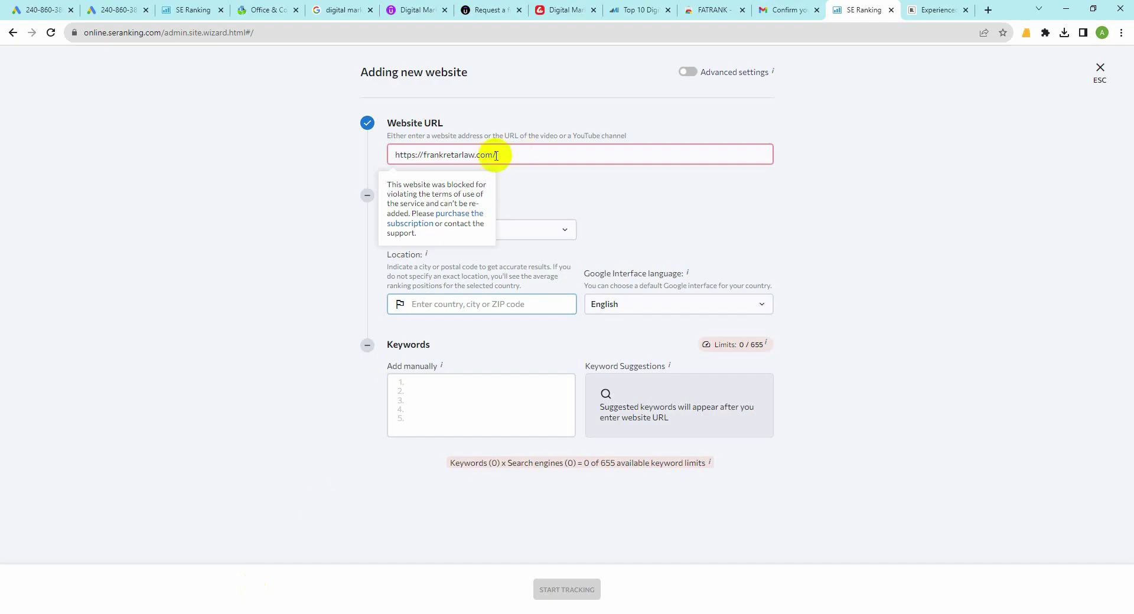
pyautogui.moveTo(501, 155); pyautogui.dragTo(301, 158)
pyautogui.hotkey('ctrl', 'v')
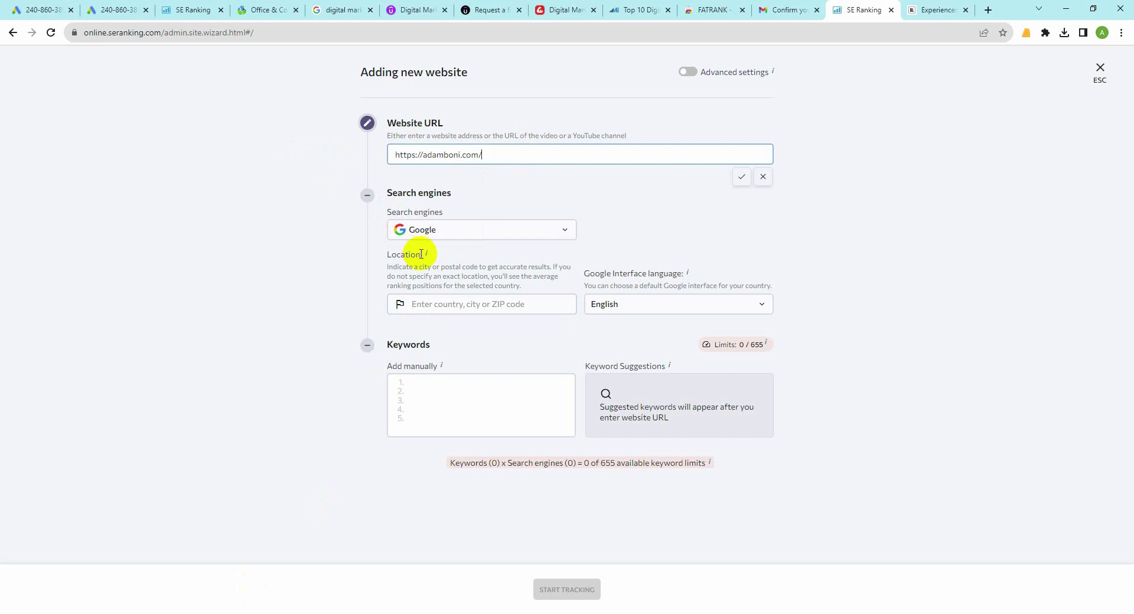
pyautogui.click(406, 305)
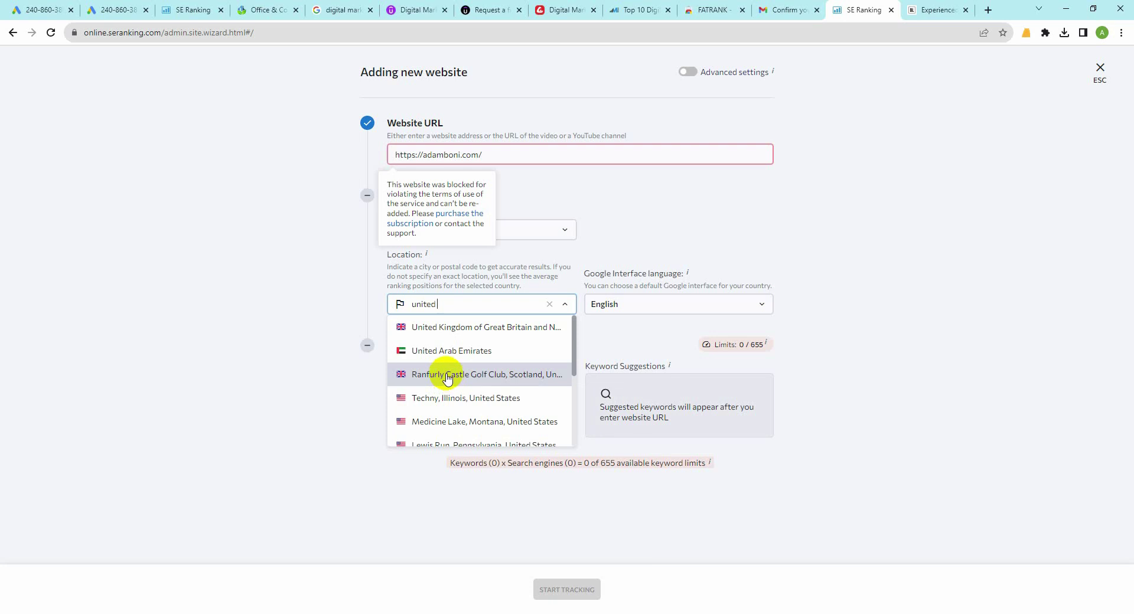
pyautogui.write('t')
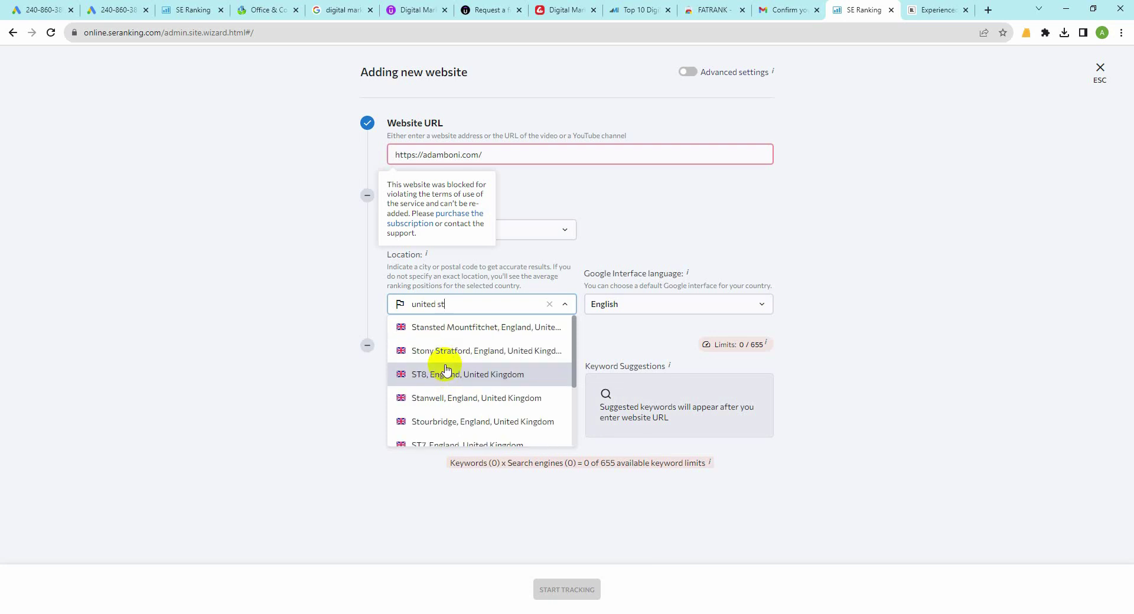
pyautogui.write('at')
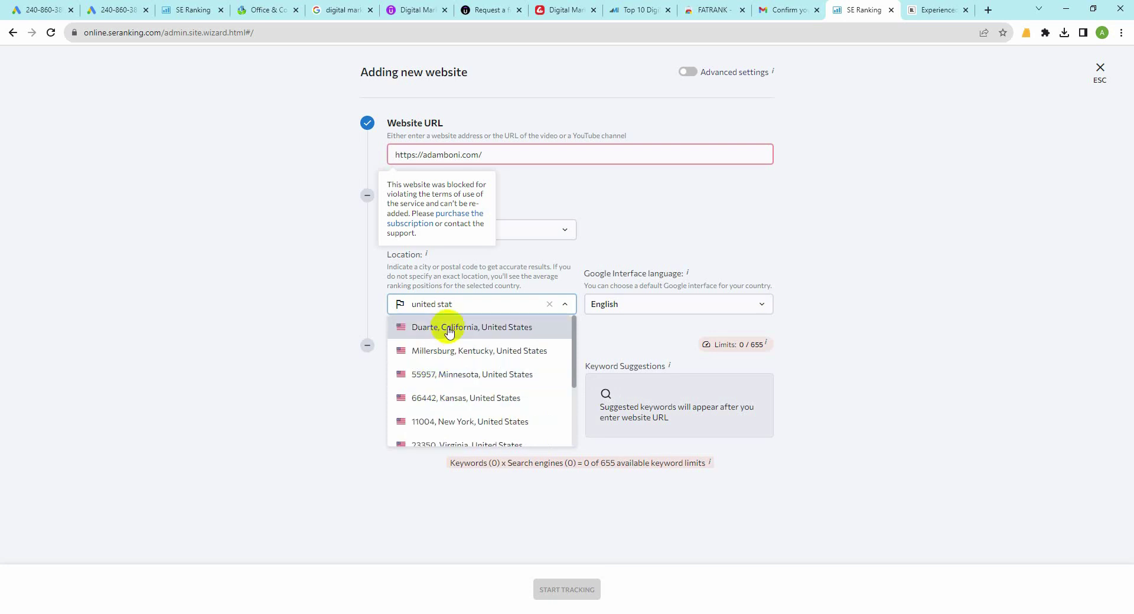
pyautogui.write('es')
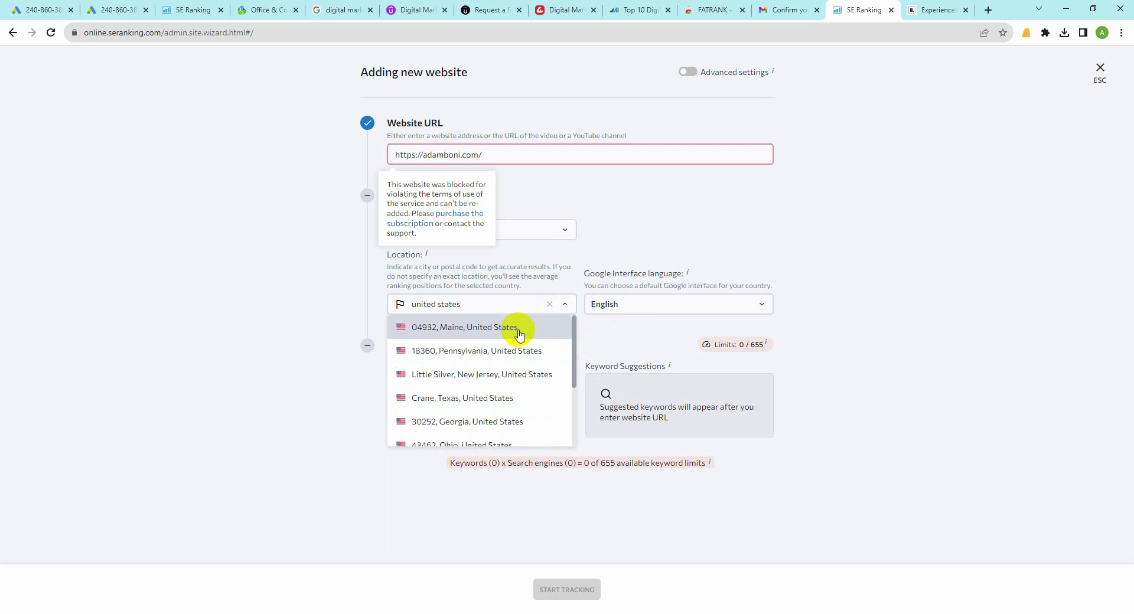
pyautogui.click(517, 332)
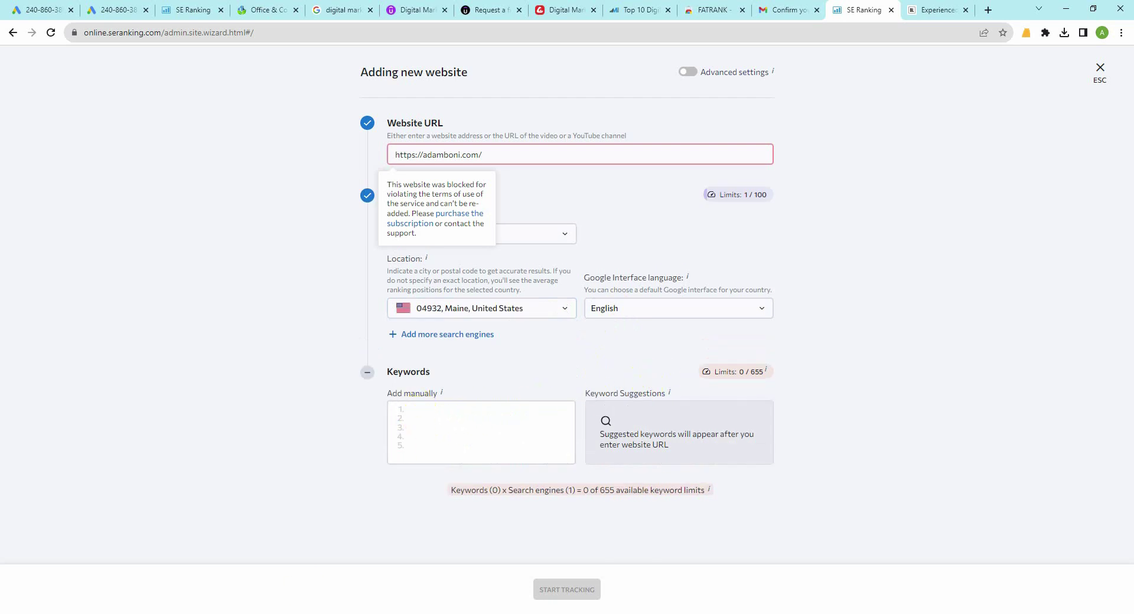
pyautogui.click(244, 613)
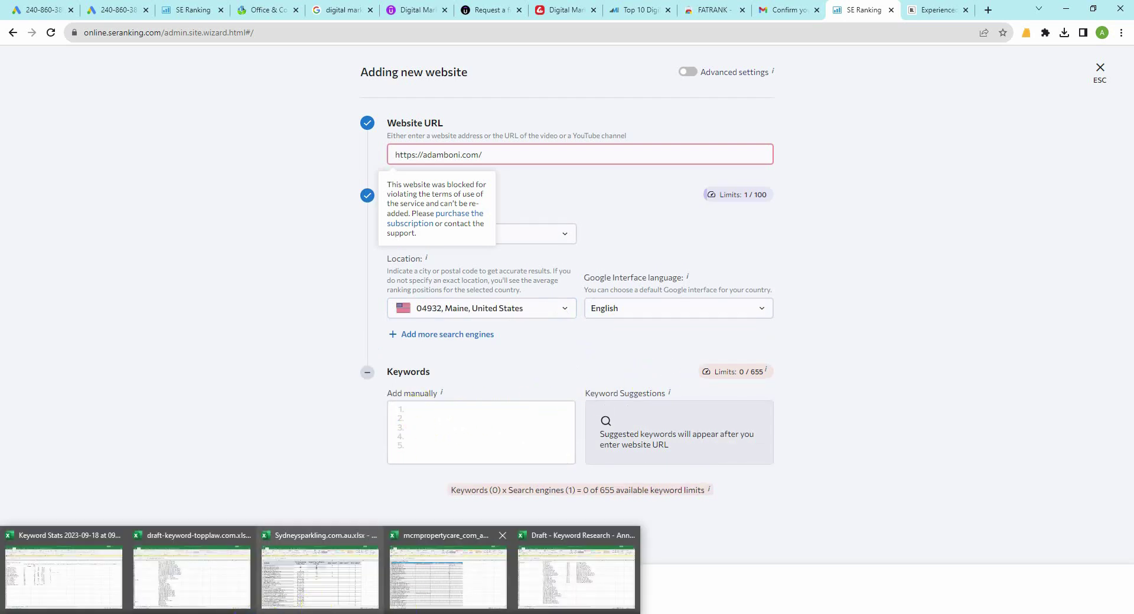
# Step: Paste the 36 keywords from B102:B137 of Draft Keyword Research into the wizard and copy the adamboni.com URL
pyautogui.click(590, 583)
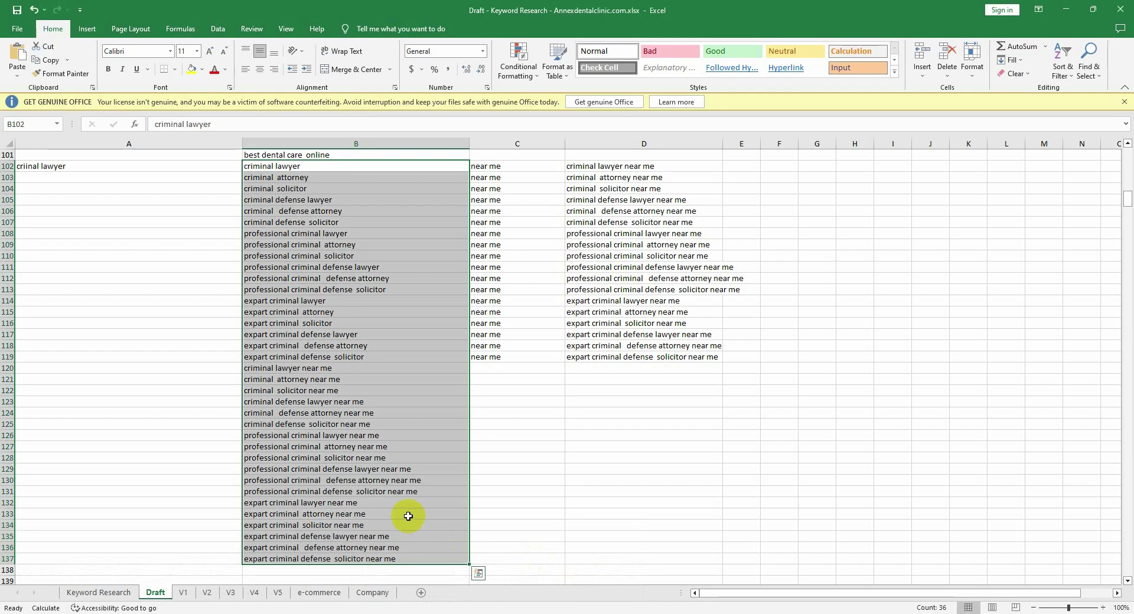
pyautogui.hotkey('ctrl', 'c')
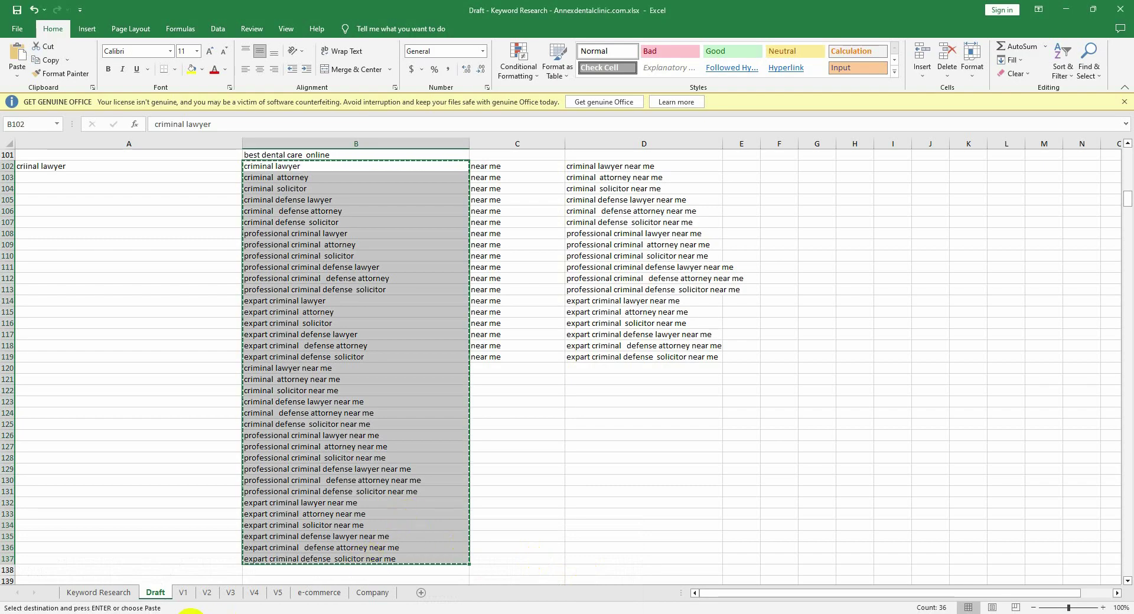
pyautogui.click(234, 611)
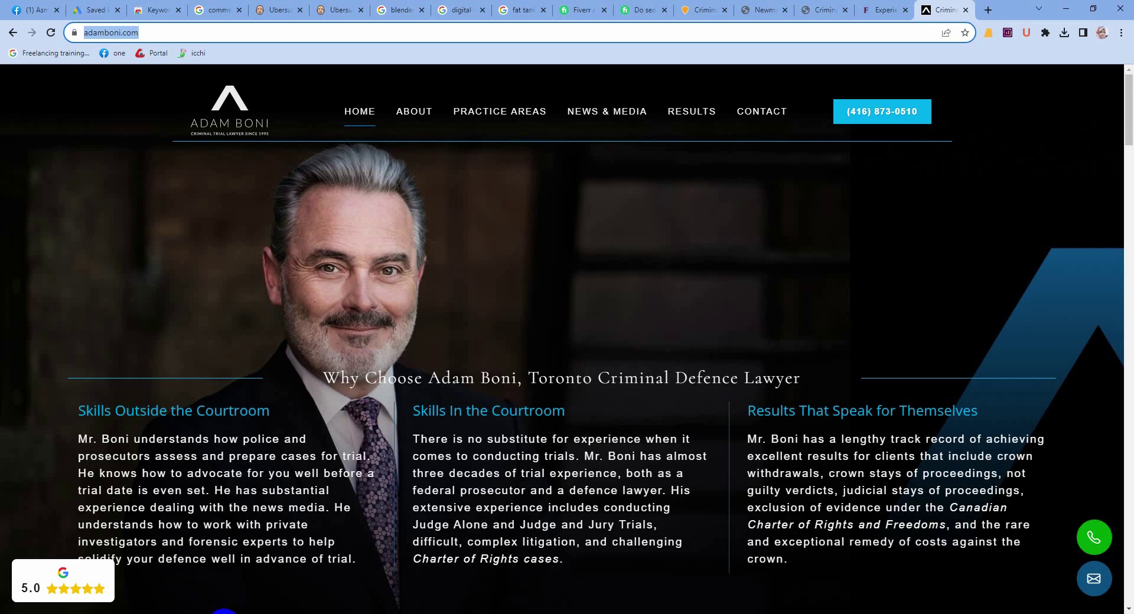
pyautogui.click(362, 588)
pyautogui.click(415, 410)
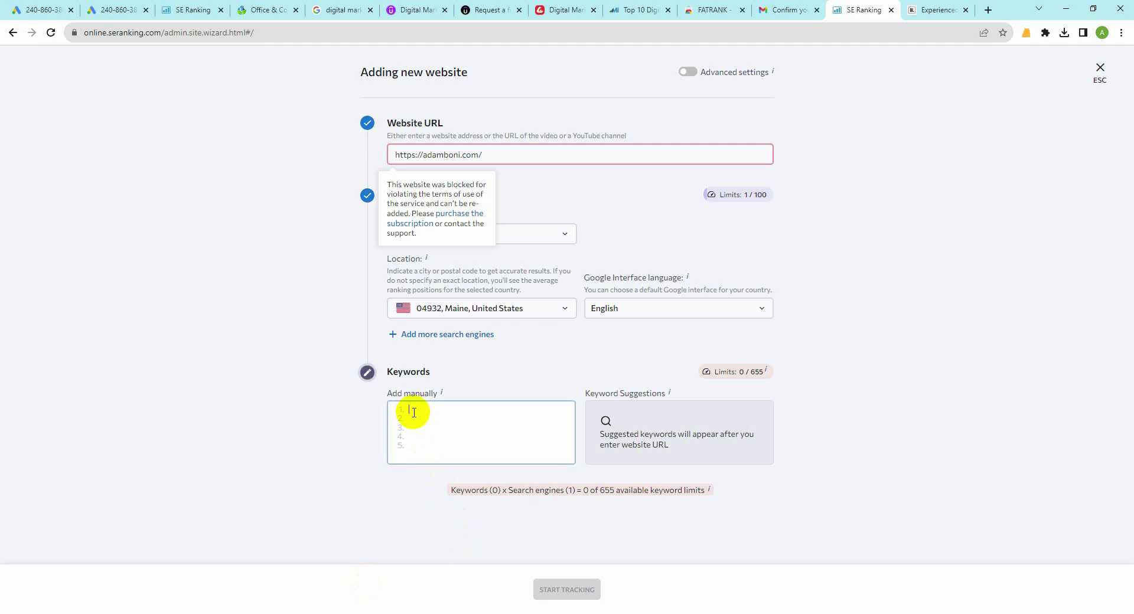
pyautogui.hotkey('ctrl', 'v')
pyautogui.scroll(-1, 507, 465)
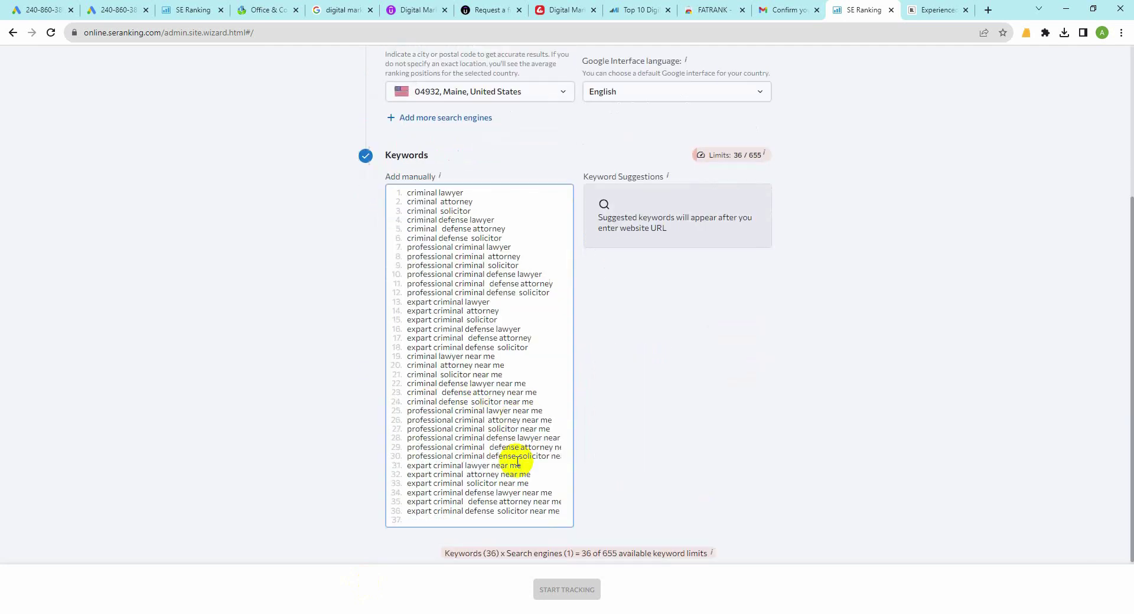
pyautogui.scroll(4, 590, 481)
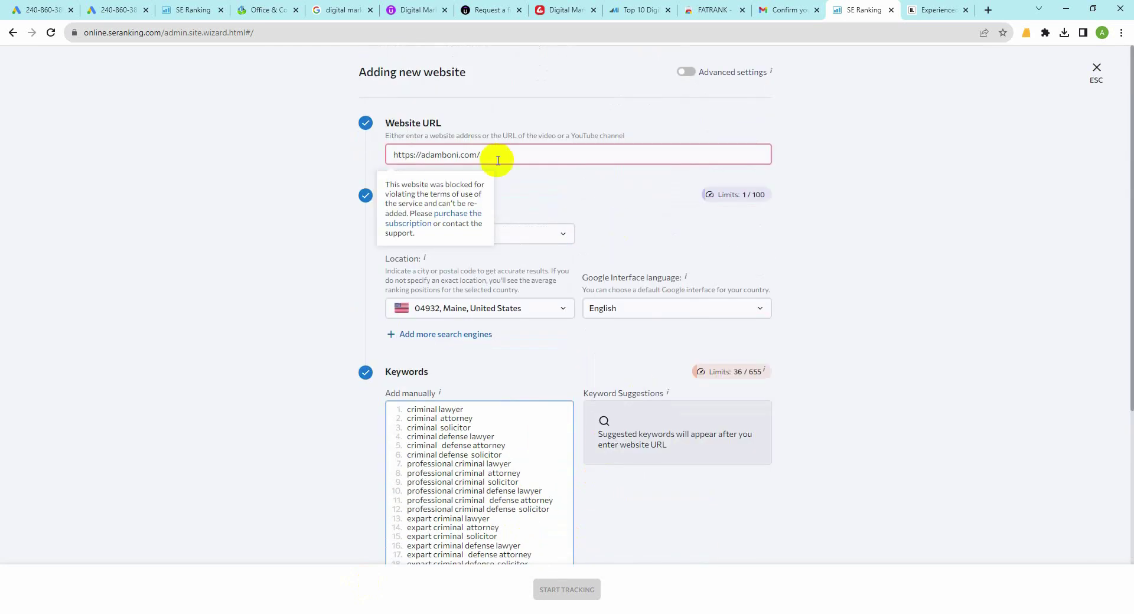
pyautogui.click(519, 212)
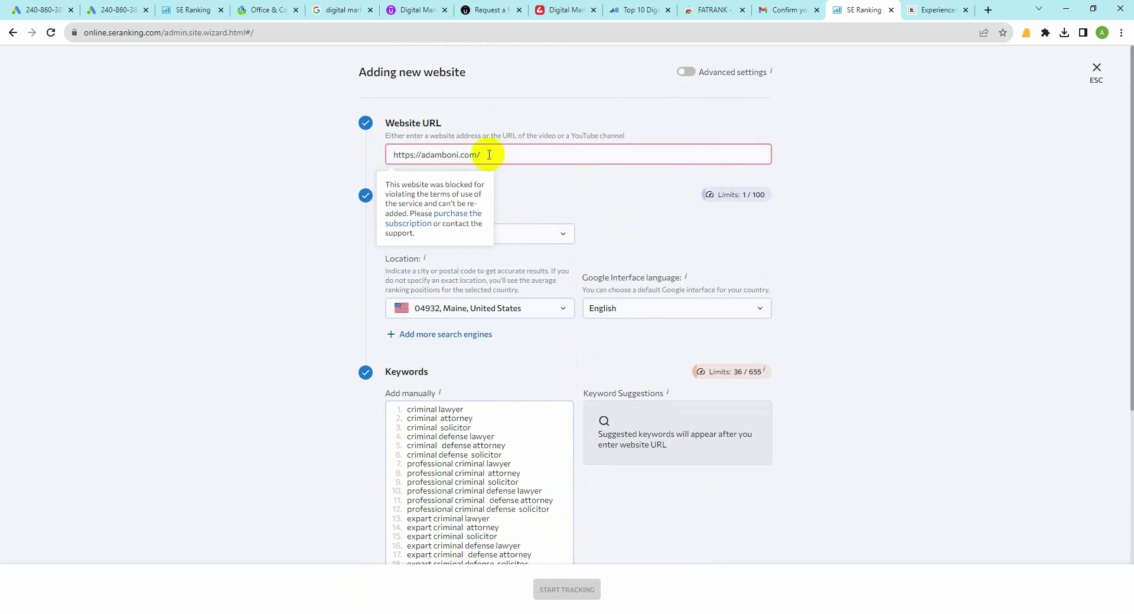
pyautogui.moveTo(489, 154); pyautogui.dragTo(363, 159)
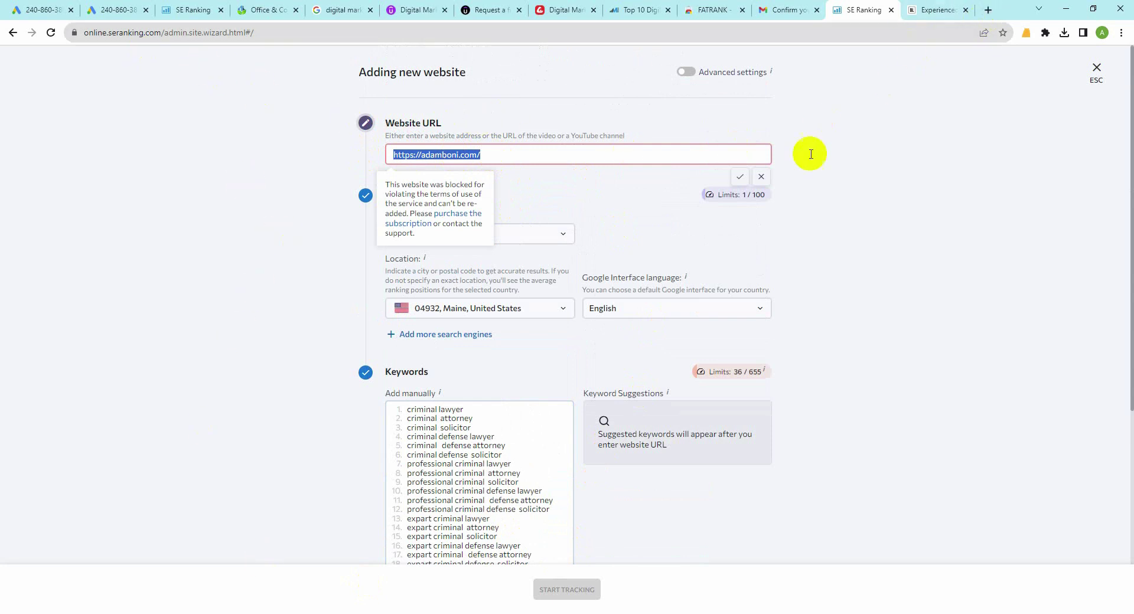
pyautogui.click(989, 10)
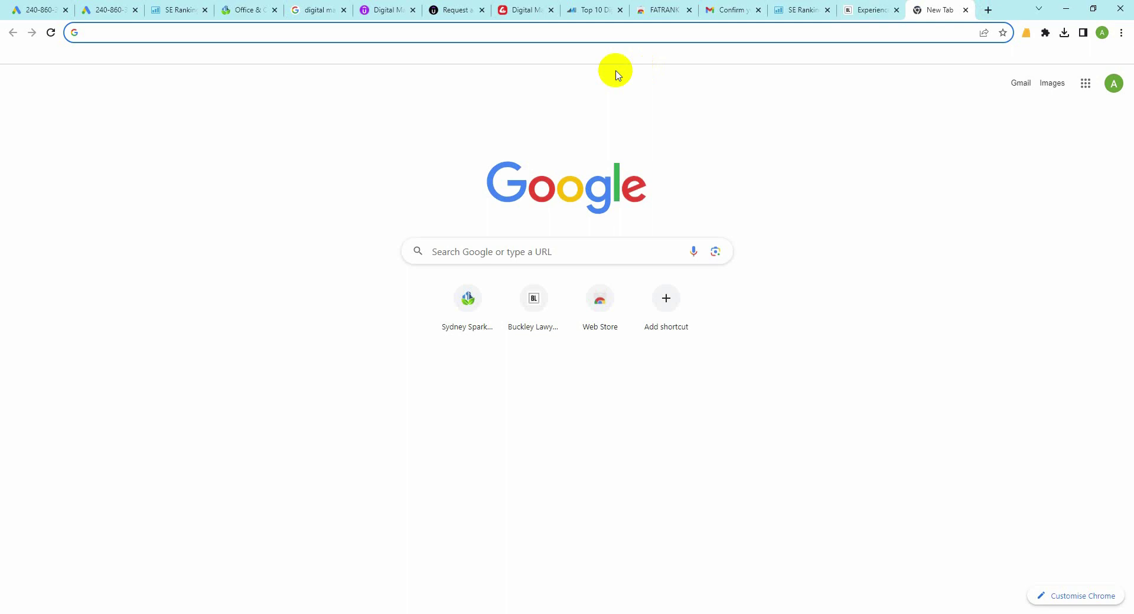
# Step: Load adamboni.com, open FATRANK, and copy 'criminal lawyer' from cell B102
pyautogui.hotkey('ctrl', 'v')
pyautogui.press('Return')
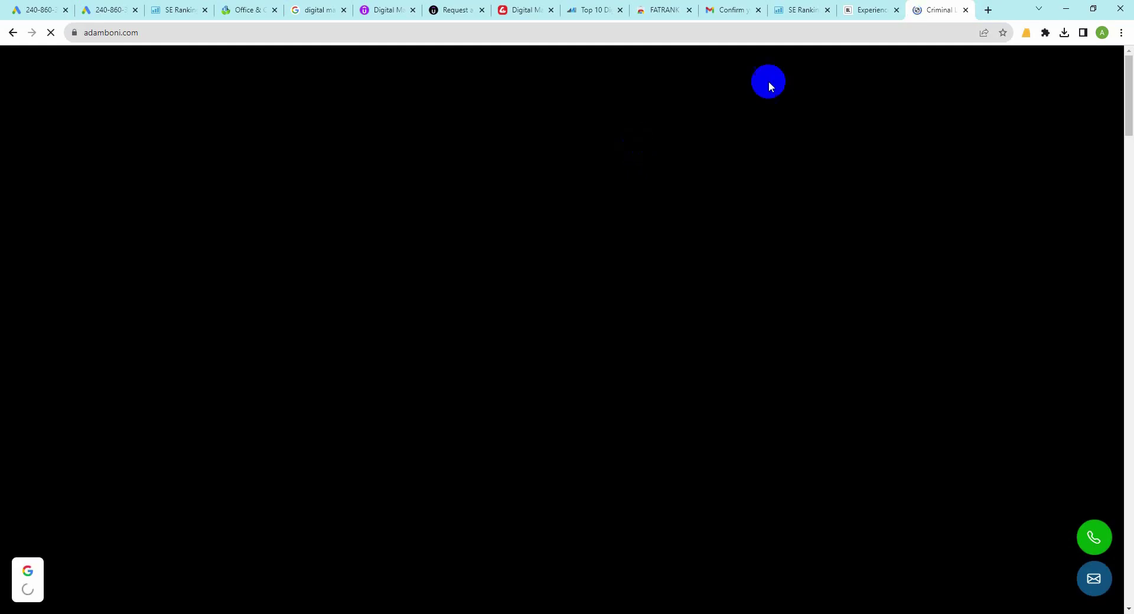
pyautogui.click(1026, 33)
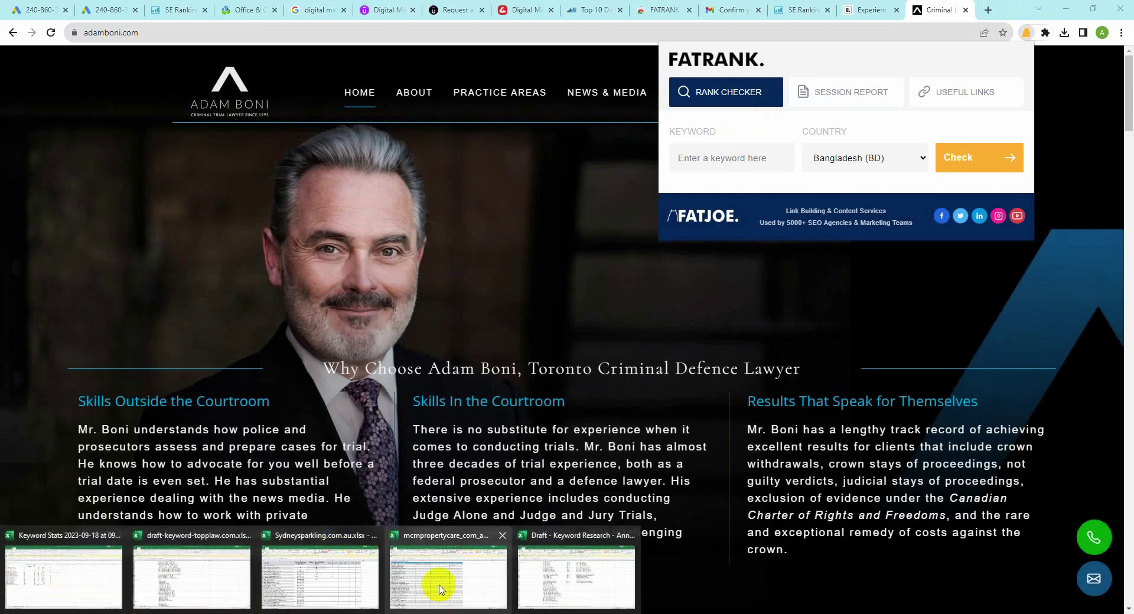
pyautogui.click(532, 570)
pyautogui.click(328, 277)
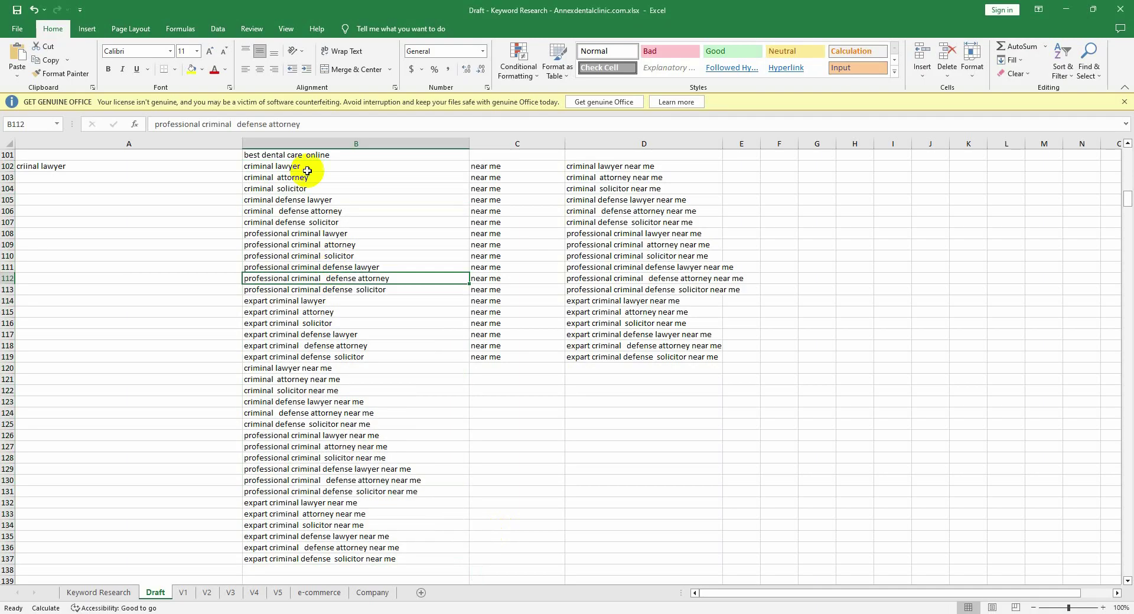
pyautogui.click(302, 170)
pyautogui.hotkey('ctrl', 'c')
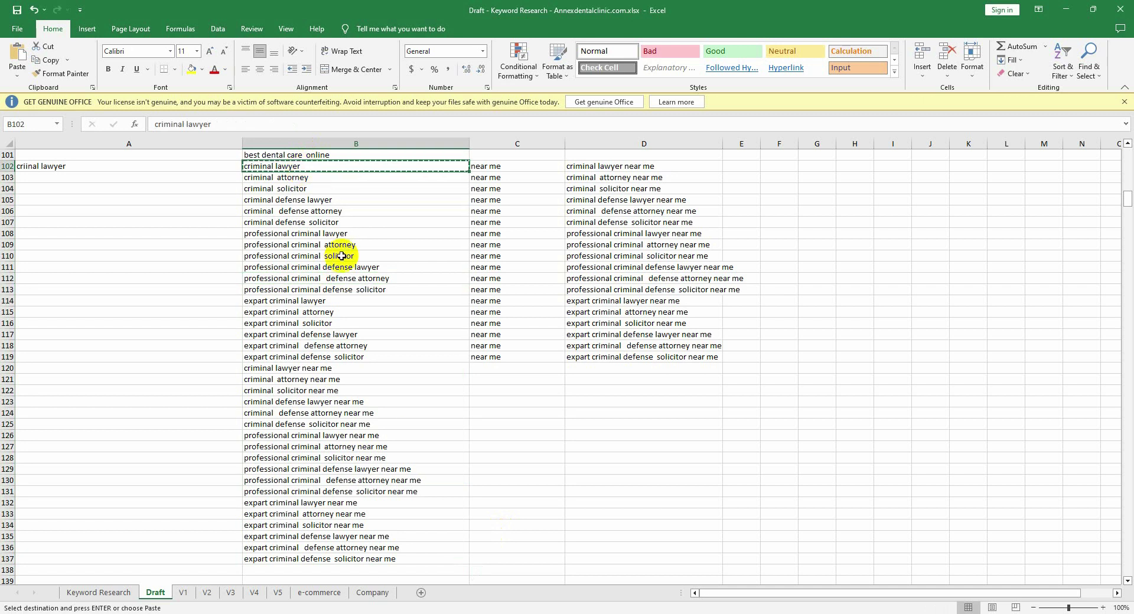
# Step: Set FATRANK's keyword to criminal lawyer with country United States (US)
pyautogui.click(216, 610)
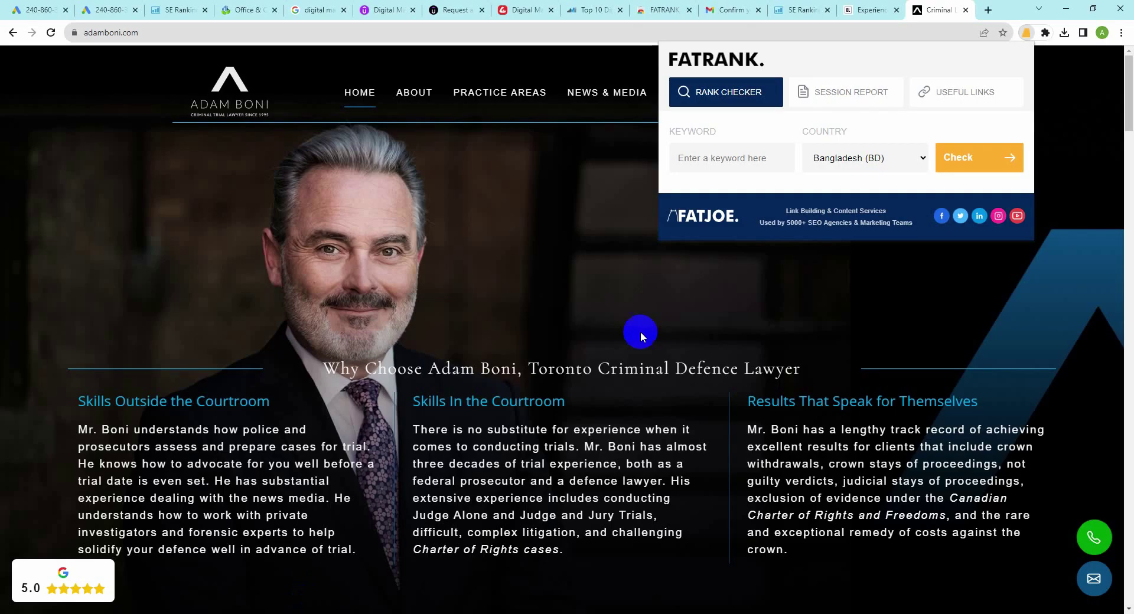
pyautogui.click(695, 159)
pyautogui.hotkey('ctrl', 'v')
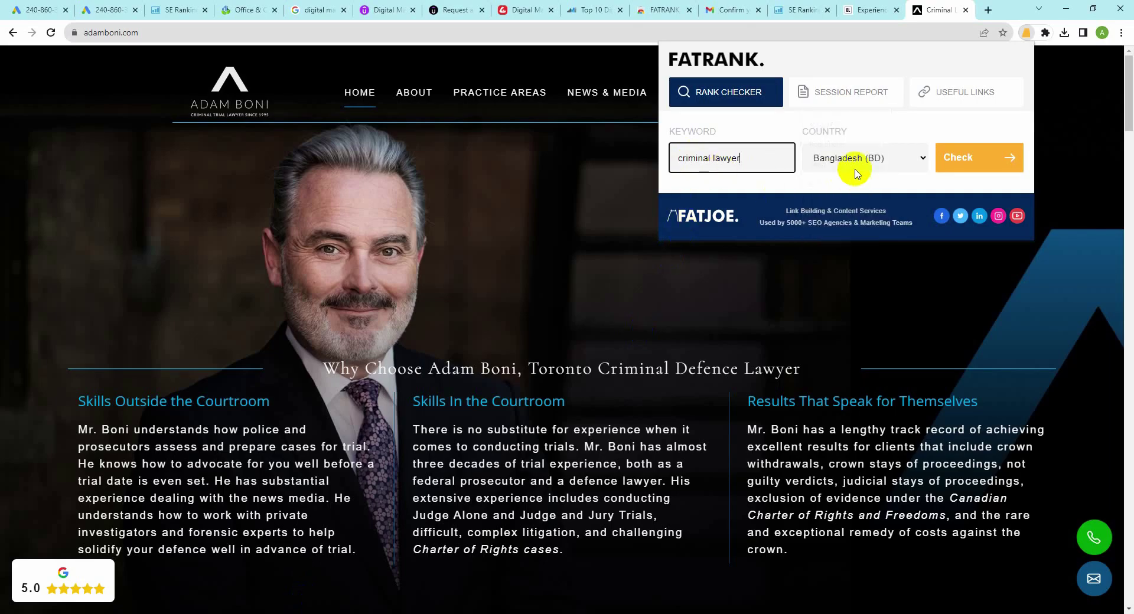
pyautogui.click(898, 158)
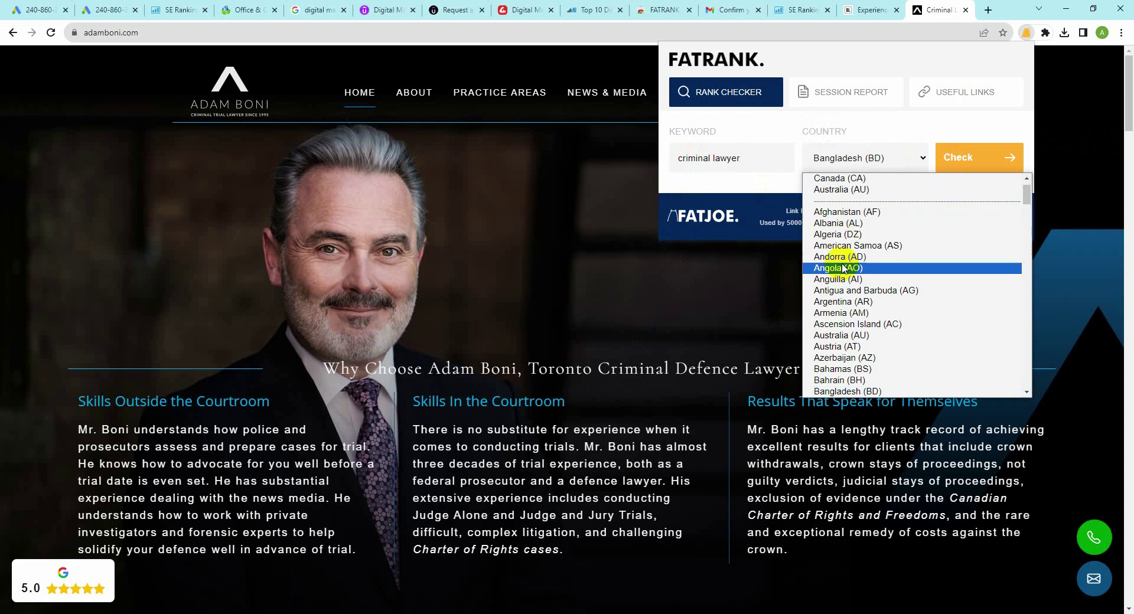
pyautogui.scroll(-15, 812, 351)
pyautogui.scroll(-20, 815, 354)
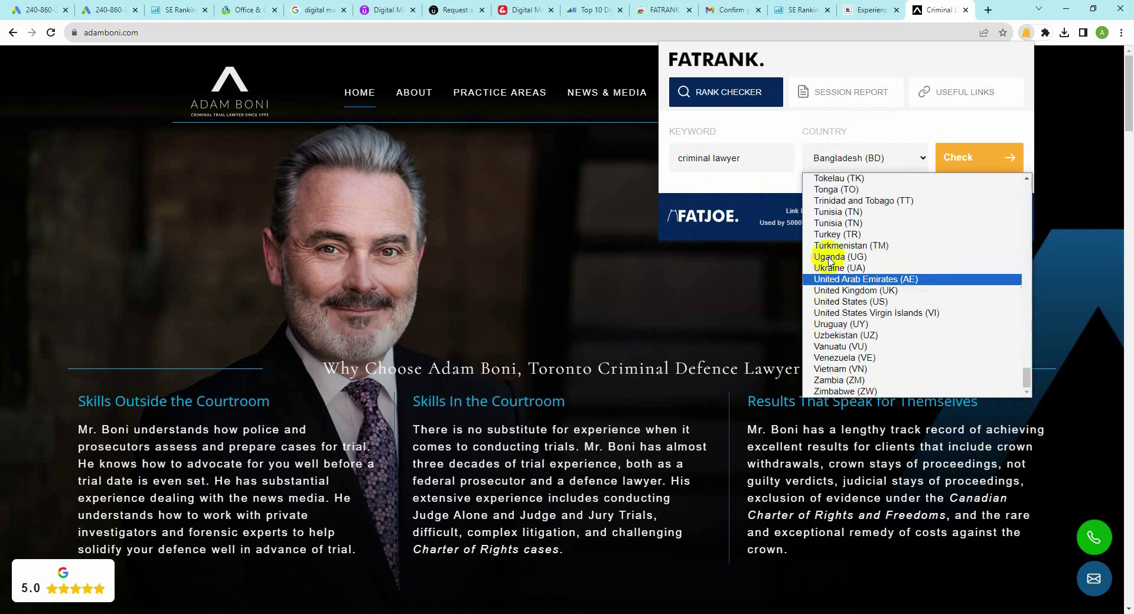
pyautogui.click(826, 302)
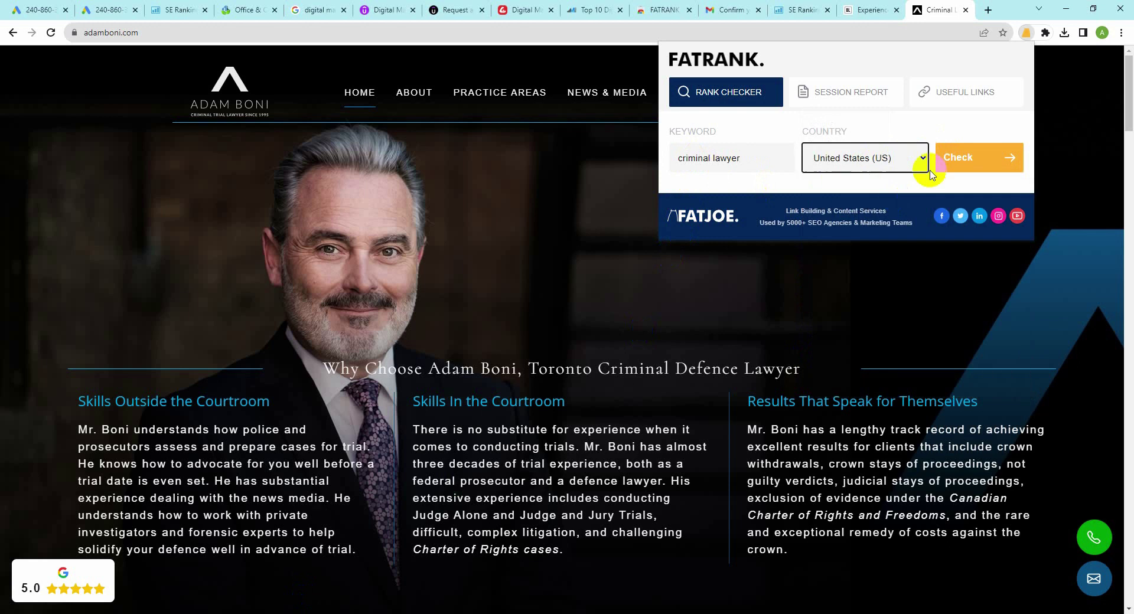
# Step: Check adamboni.com's rank for criminal lawyer, then for criminal attorney from B103
pyautogui.click(958, 157)
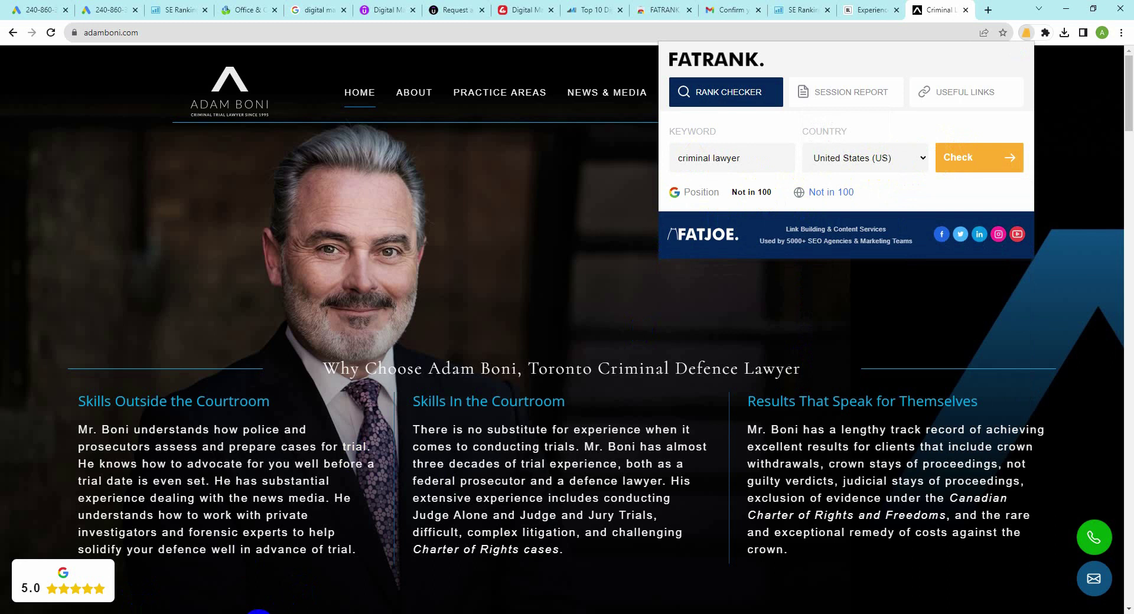
pyautogui.moveTo(251, 611)
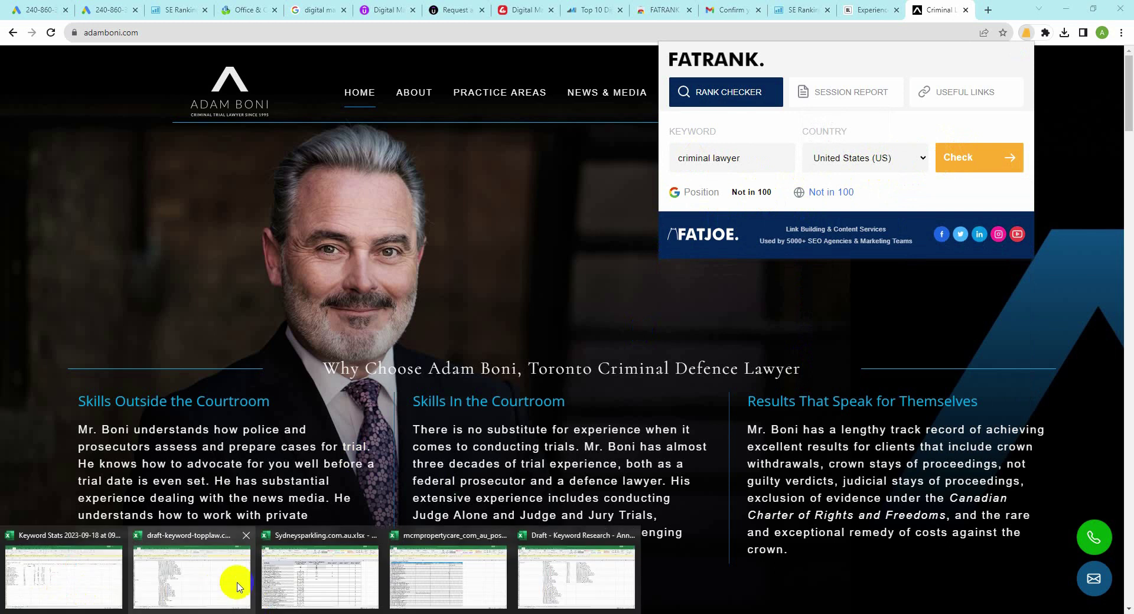
pyautogui.click(551, 585)
pyautogui.scroll(1, 388, 273)
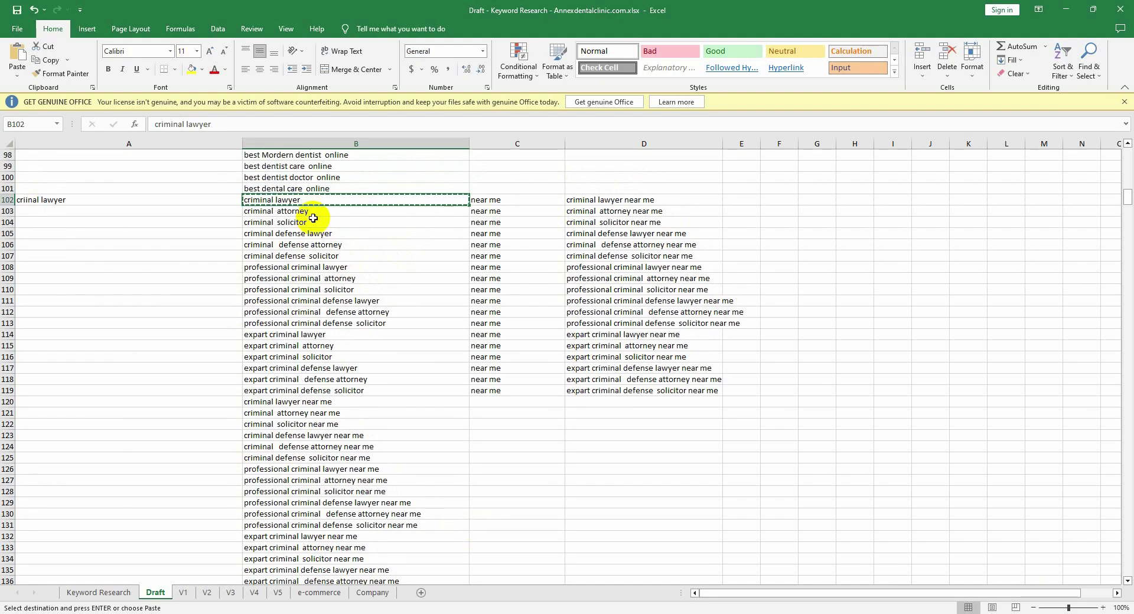
pyautogui.click(316, 217)
pyautogui.hotkey('ctrl', 'c')
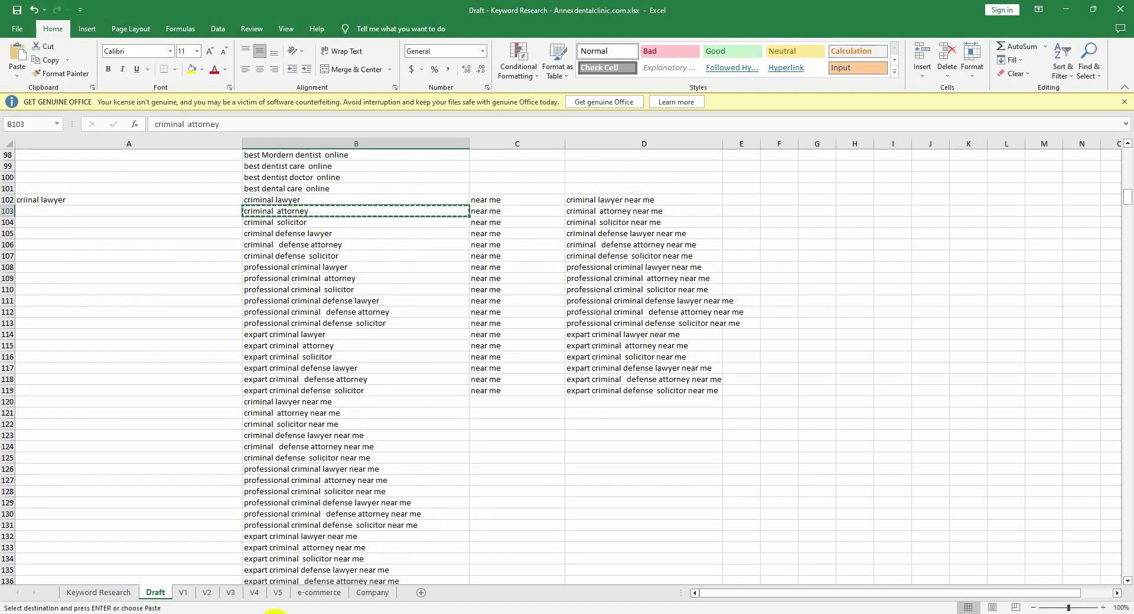
pyautogui.click(340, 599)
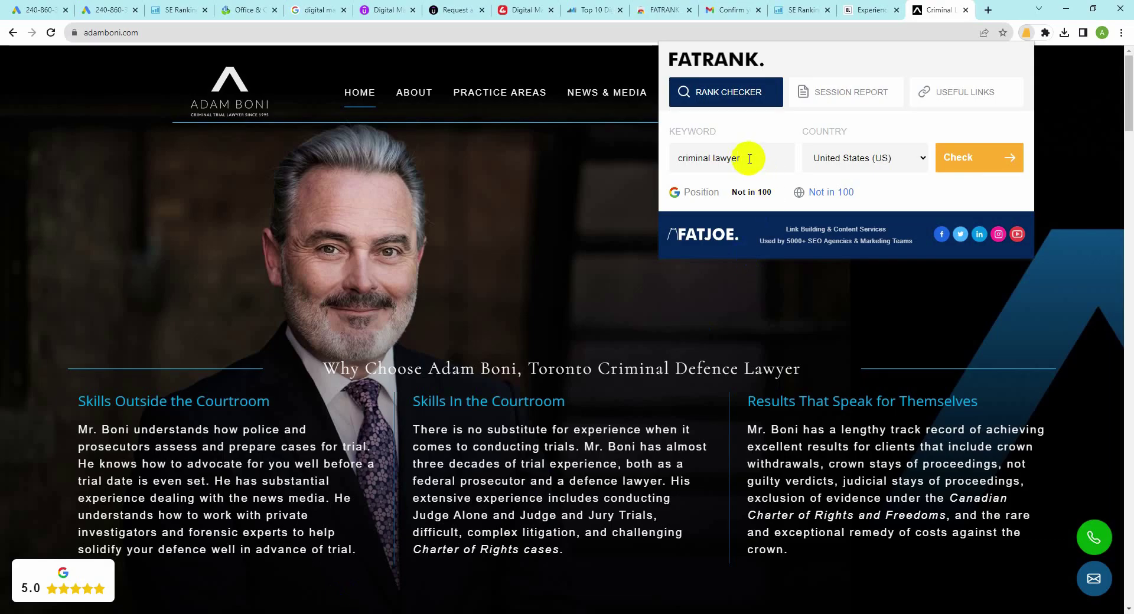
pyautogui.moveTo(747, 157); pyautogui.dragTo(608, 144)
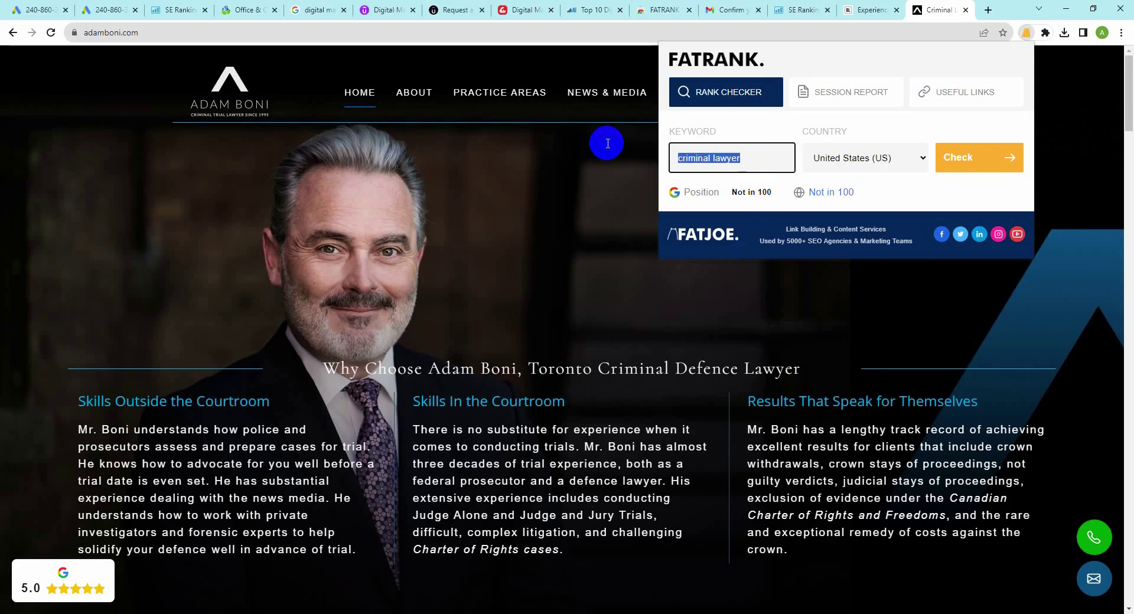
pyautogui.click(949, 157)
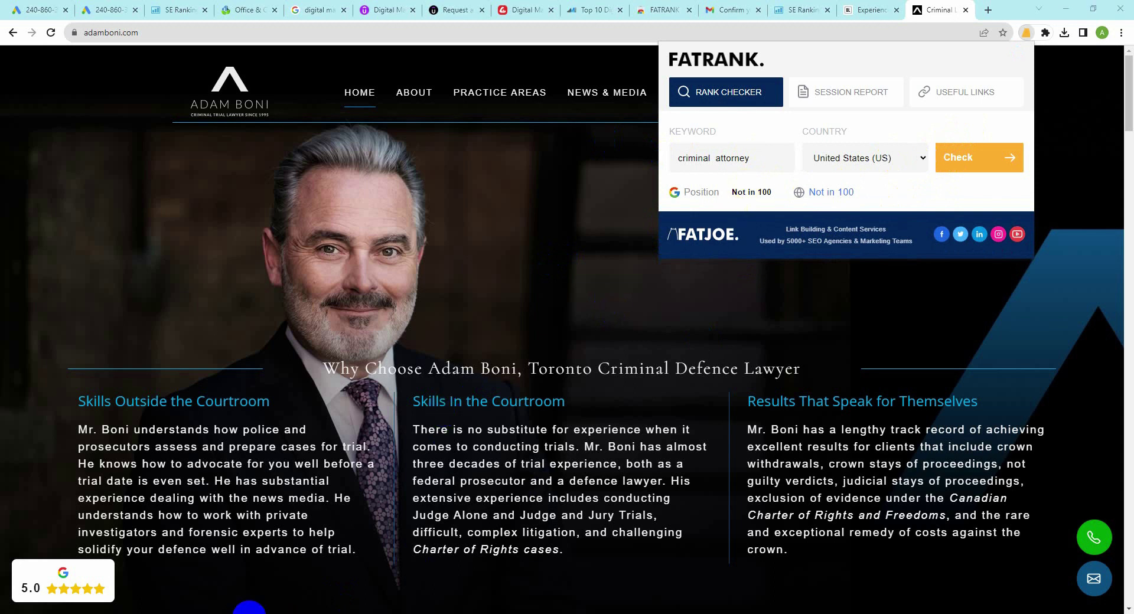
# Step: Replace the keyword with professional criminal defense lawyer from B111 and run its rank check
pyautogui.click(583, 586)
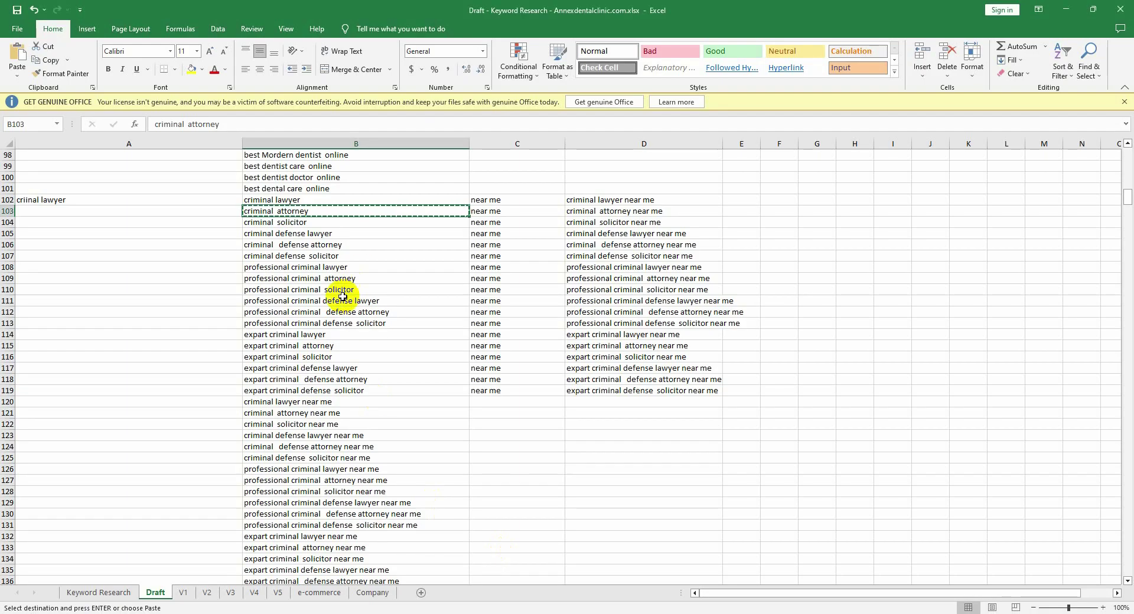
pyautogui.click(343, 302)
pyautogui.hotkey('ctrl', 'c')
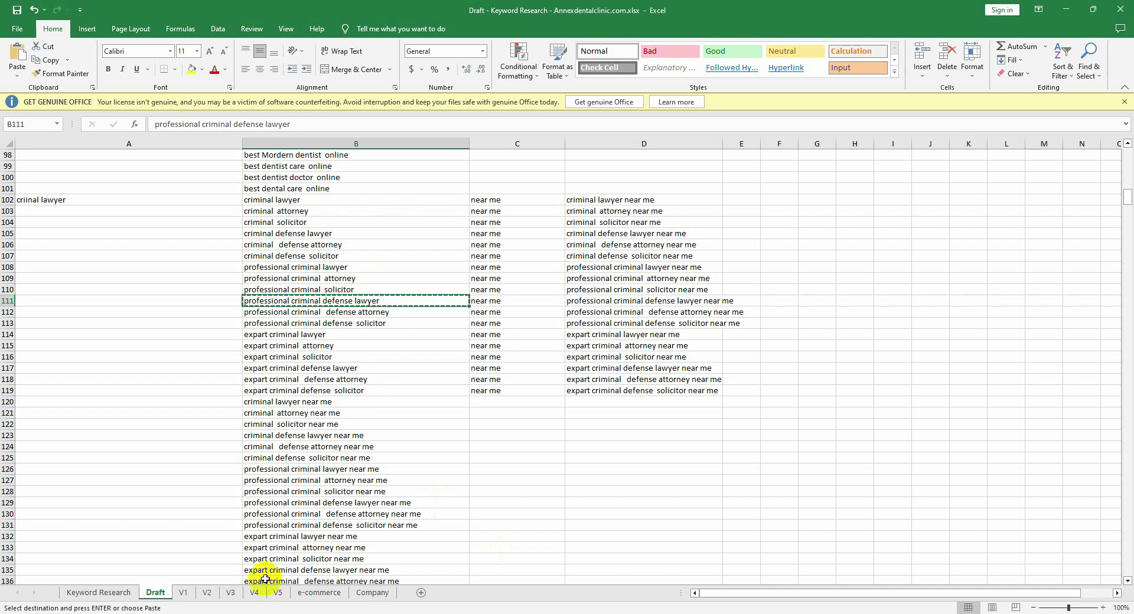
pyautogui.moveTo(562, 496)
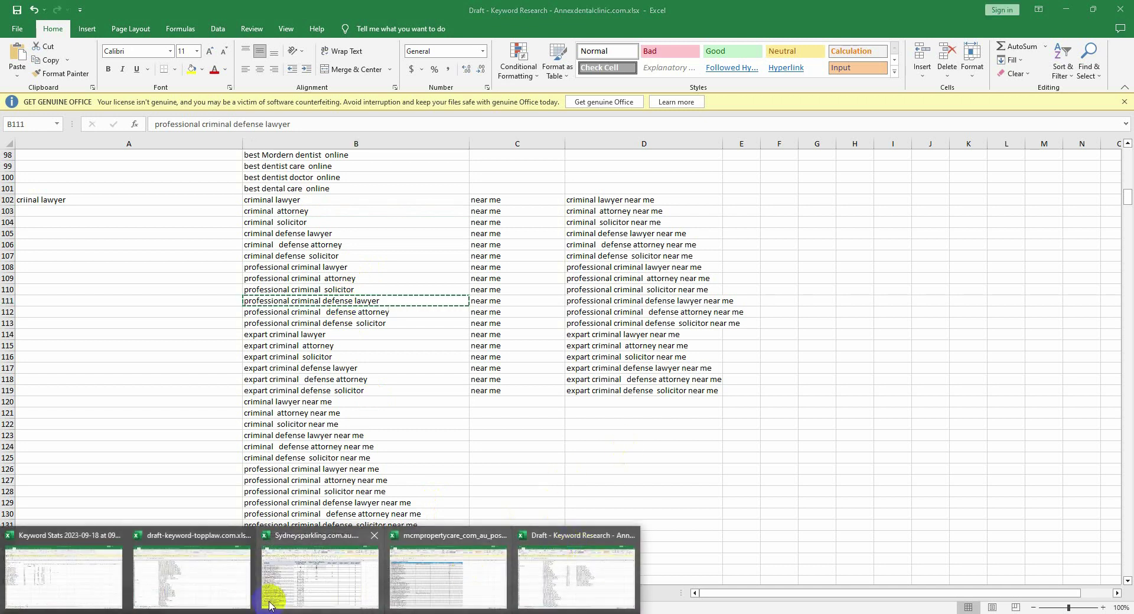
pyautogui.hotkey('alt', 'Tab')
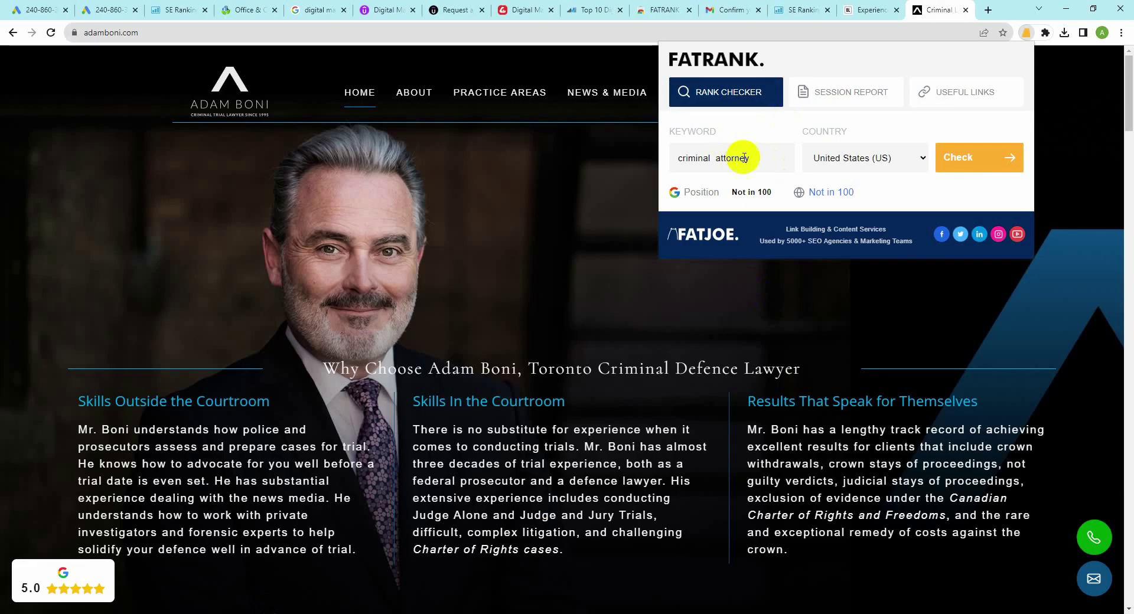
pyautogui.moveTo(762, 157); pyautogui.dragTo(626, 158)
pyautogui.hotkey('ctrl', 'v')
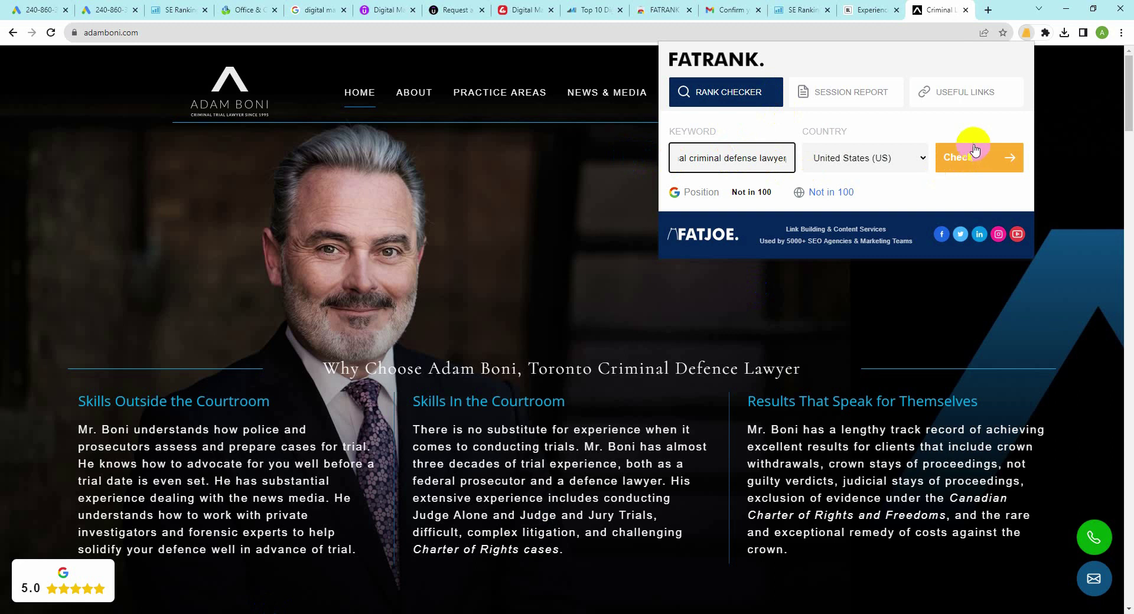
pyautogui.click(976, 158)
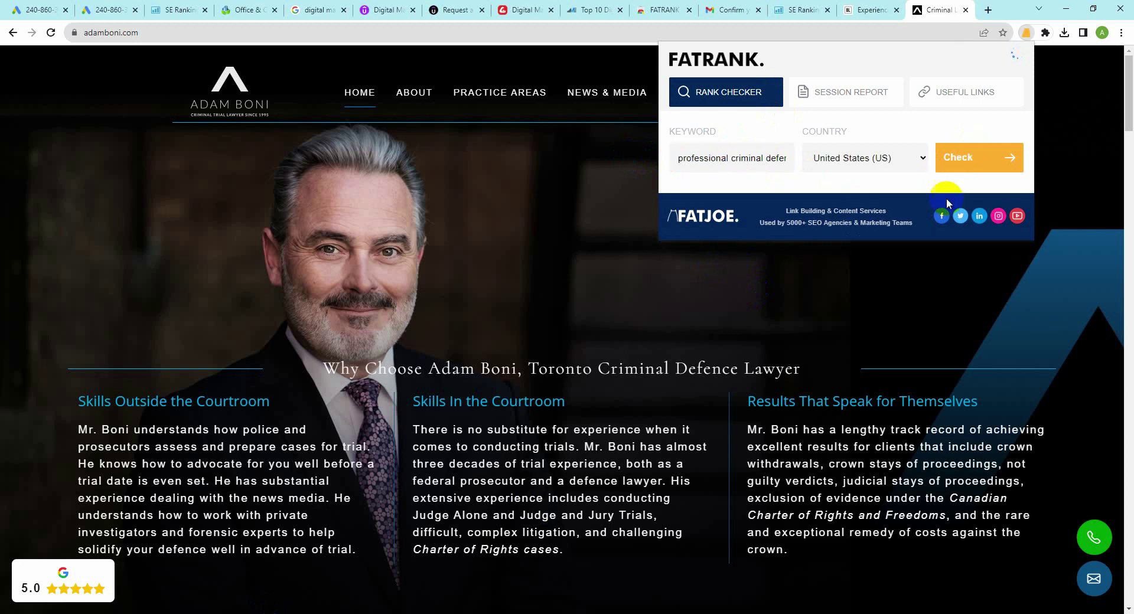
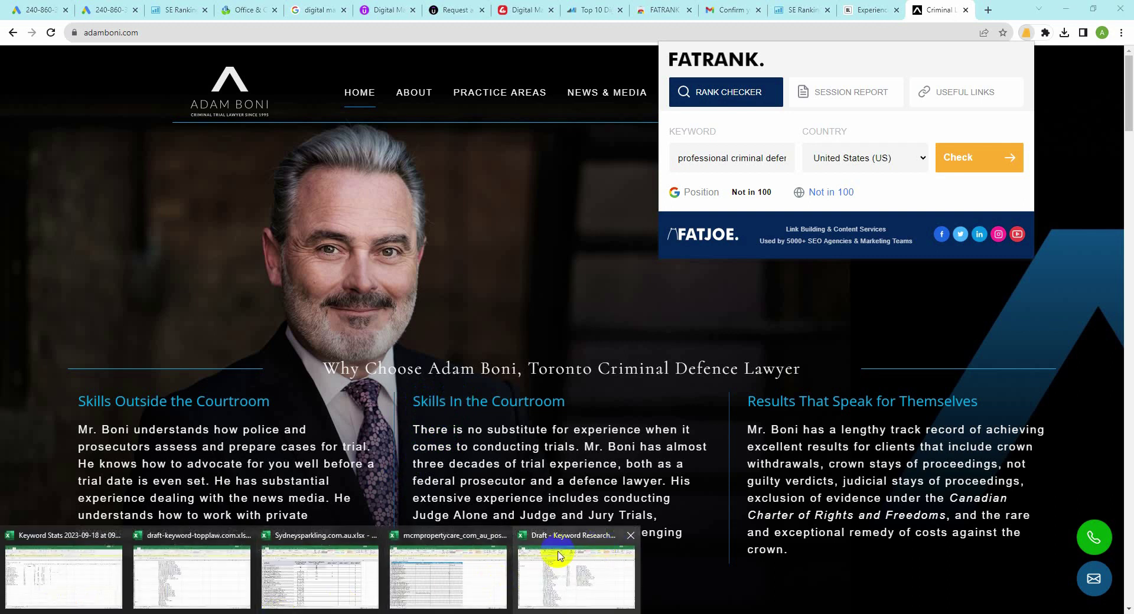
# Step: Check the Keyword Research sheet in Excel, then return to SE Ranking's add-website page for adamboni.com
pyautogui.click(545, 576)
pyautogui.scroll(18, 514, 464)
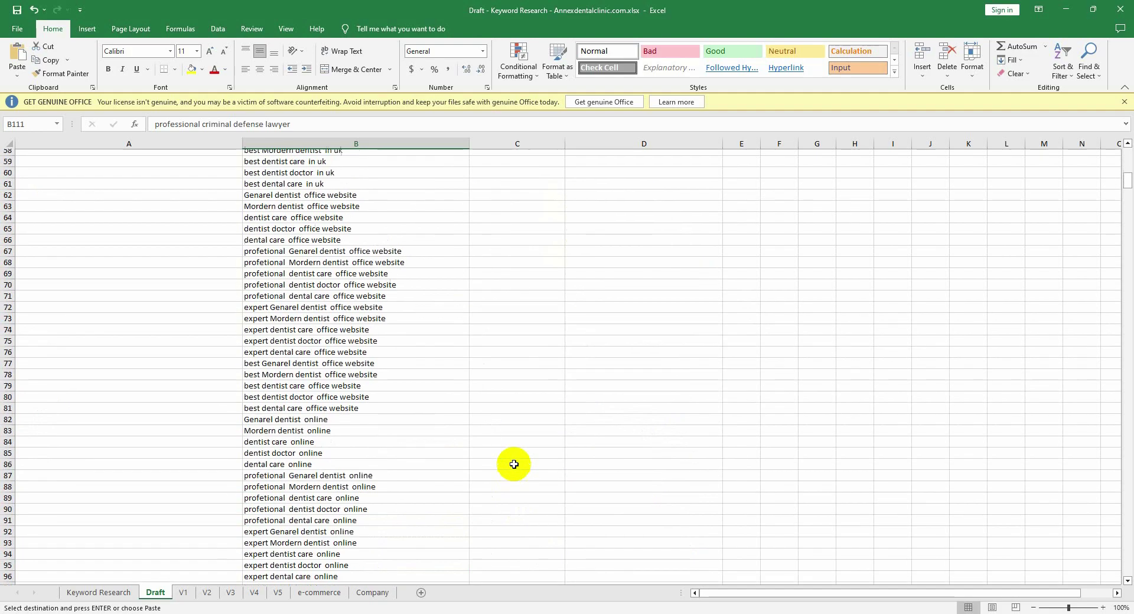
pyautogui.click(116, 590)
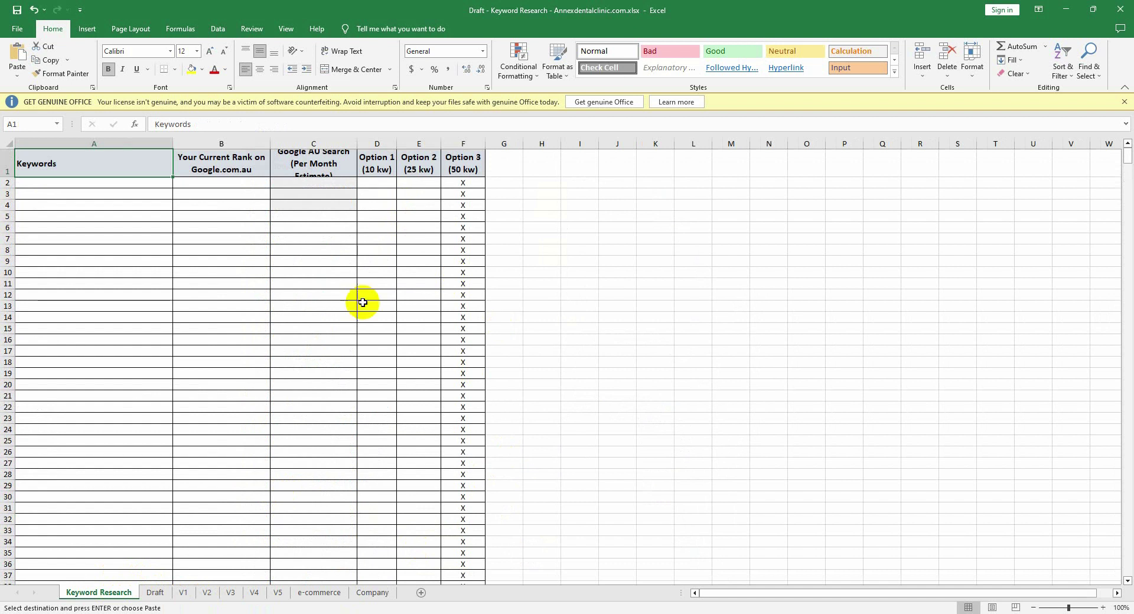
pyautogui.click(214, 613)
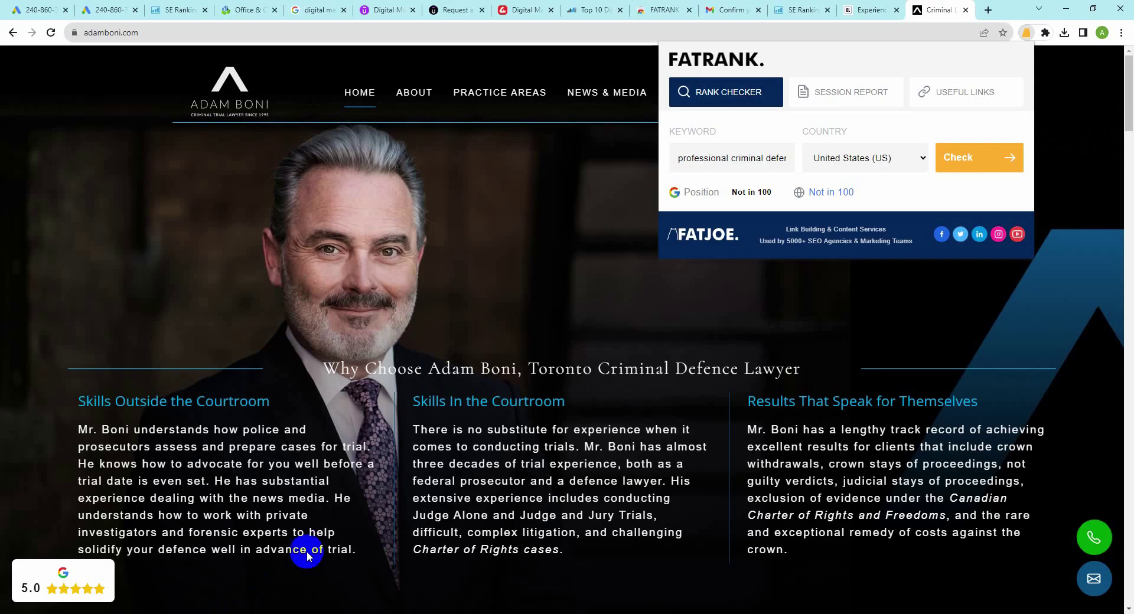
pyautogui.click(779, 8)
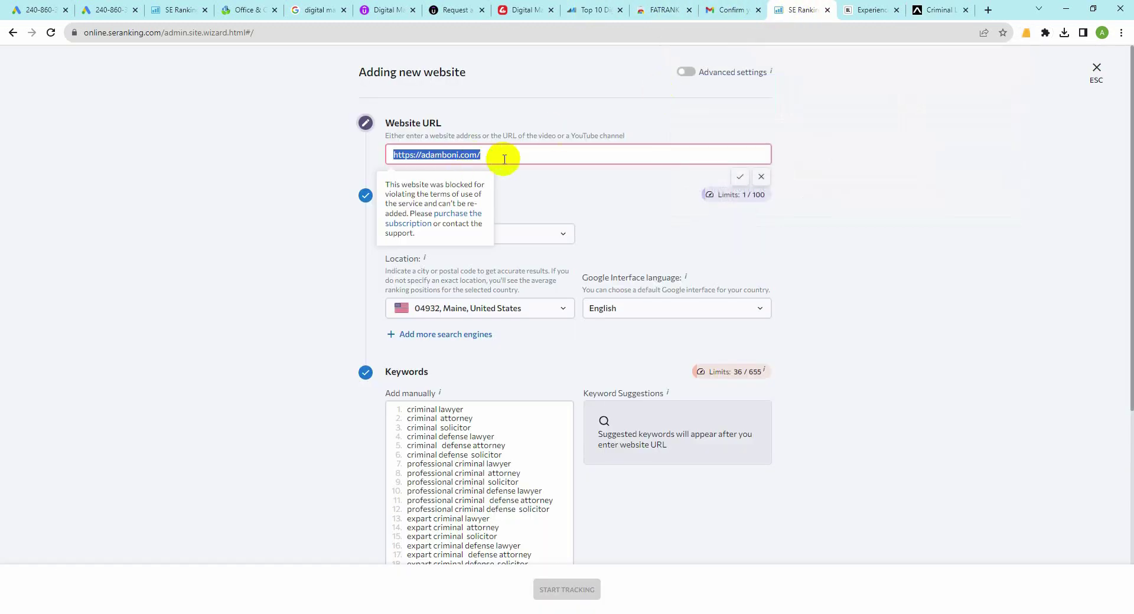
# Step: Confirm the adamboni.com address, then go back to SE Ranking's All Projects dashboard
pyautogui.click(511, 195)
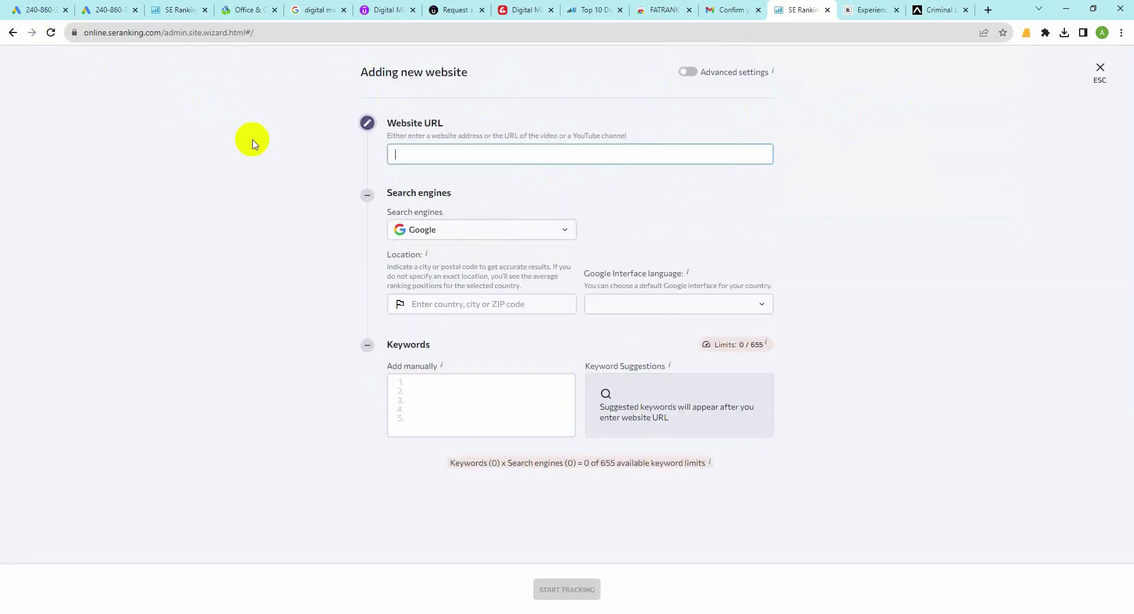
pyautogui.click(10, 34)
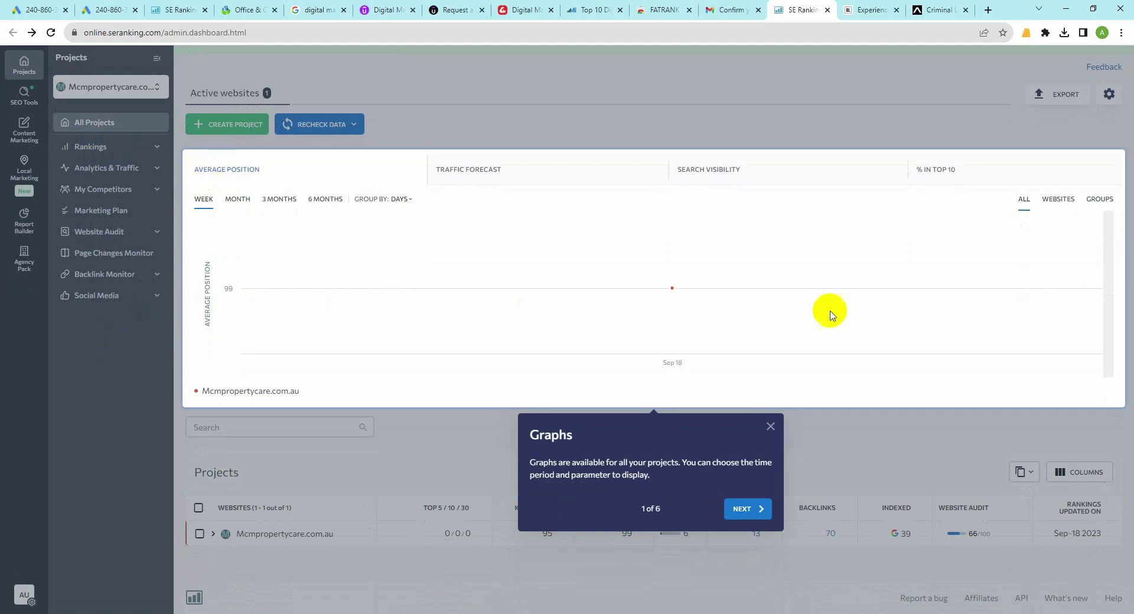
# Step: Dismiss the Graphs tour and select the Mcmpropertycare.com.au project's Australia search engine
pyautogui.click(771, 426)
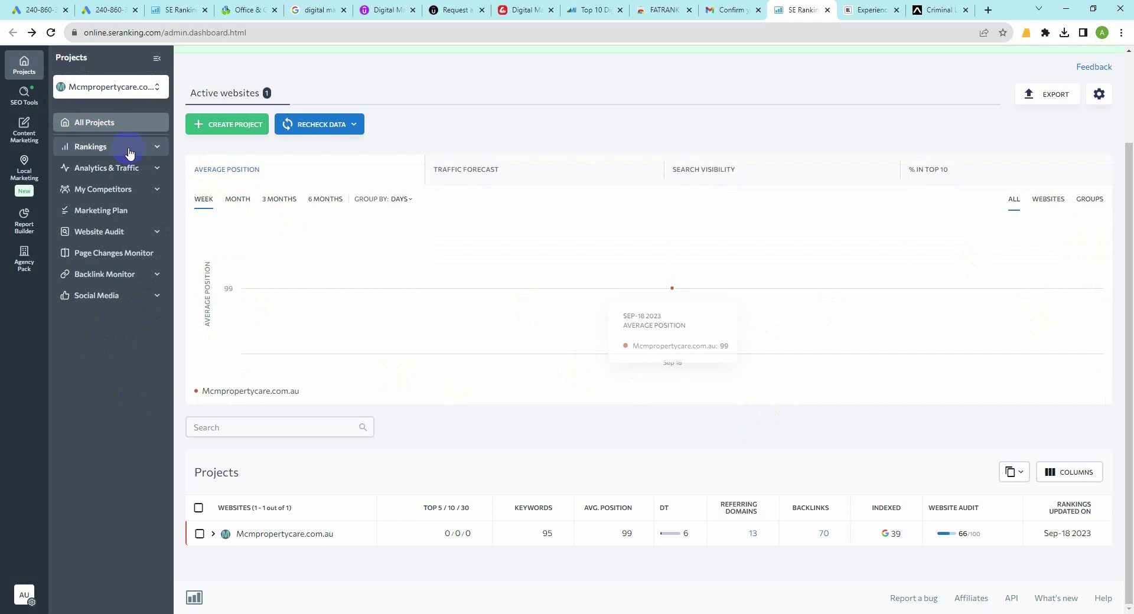
pyautogui.click(118, 87)
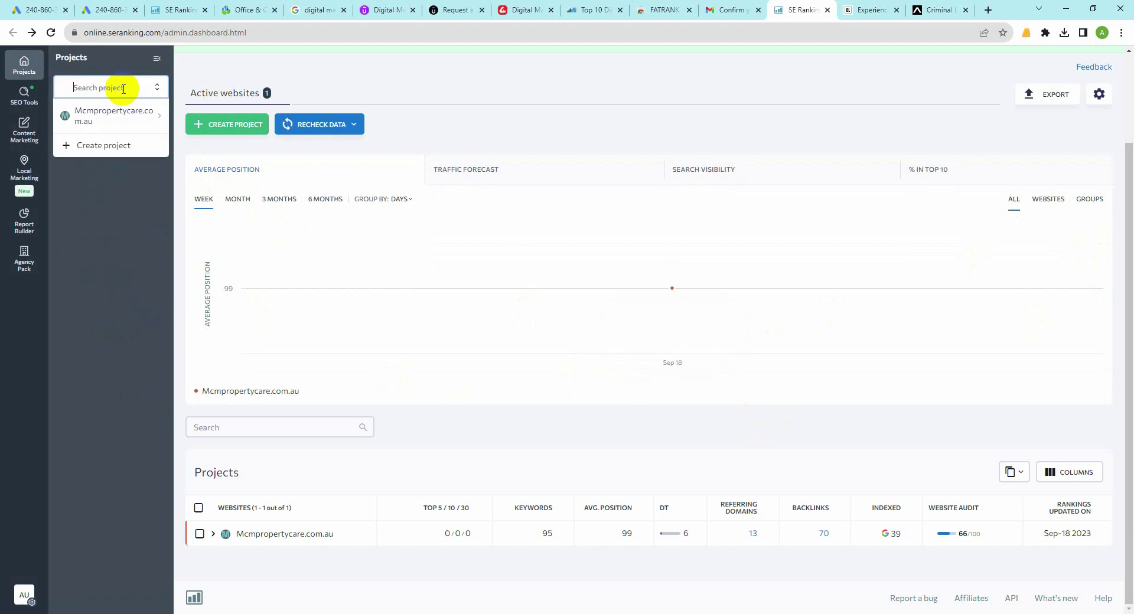
pyautogui.click(108, 116)
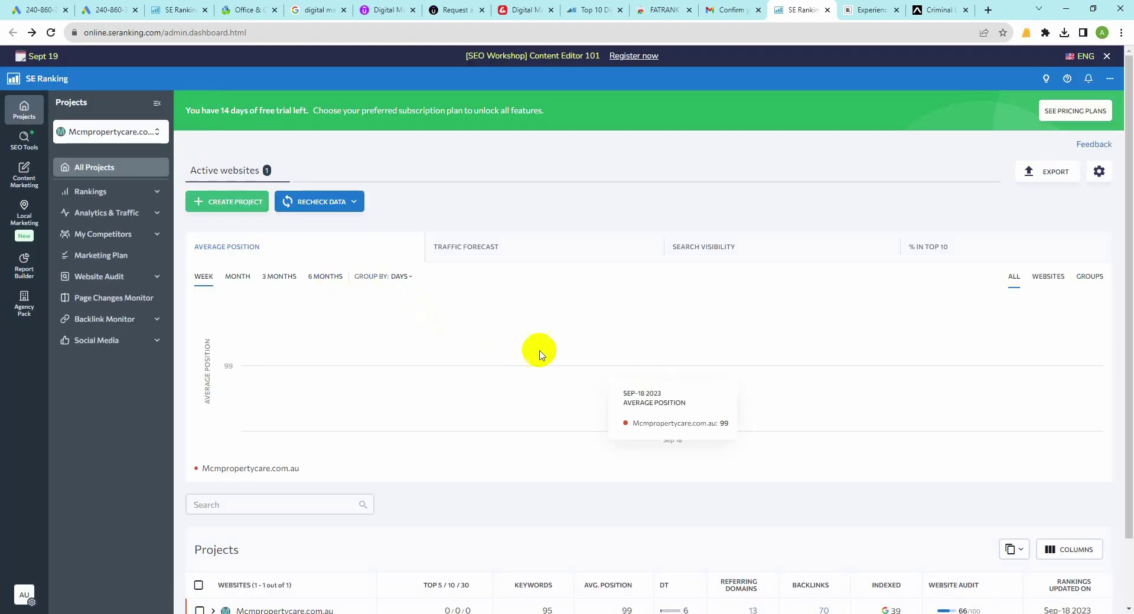
pyautogui.scroll(-1, 893, 449)
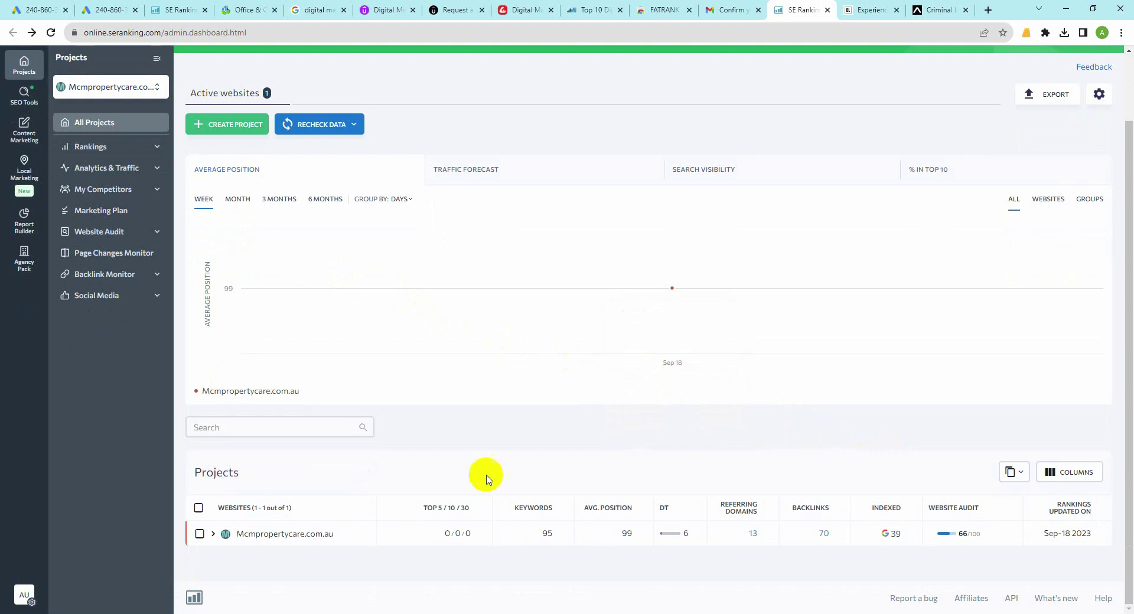
pyautogui.click(302, 535)
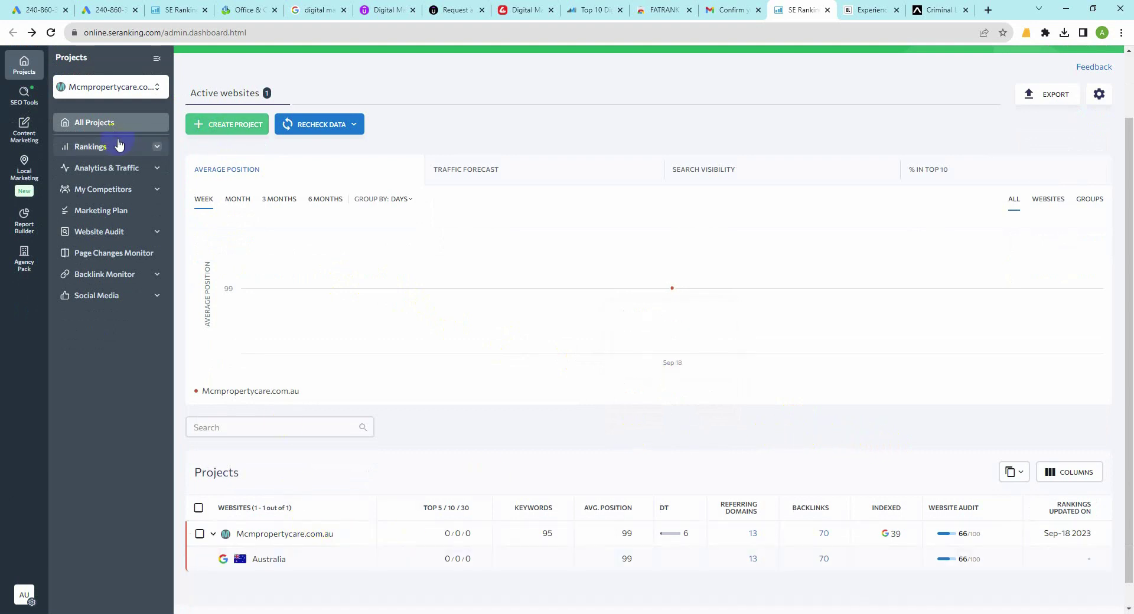
# Step: Open Mcmpropertycare.com.au's Detailed rankings and scroll through its 95 tracked keywords
pyautogui.click(157, 160)
pyautogui.click(118, 115)
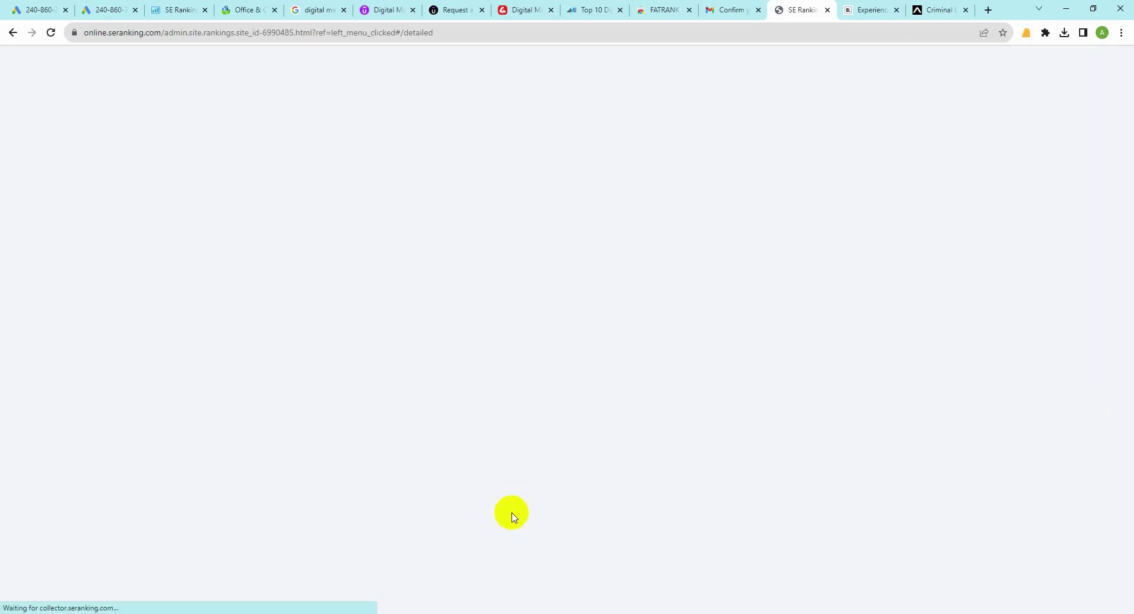
pyautogui.scroll(-5, 513, 509)
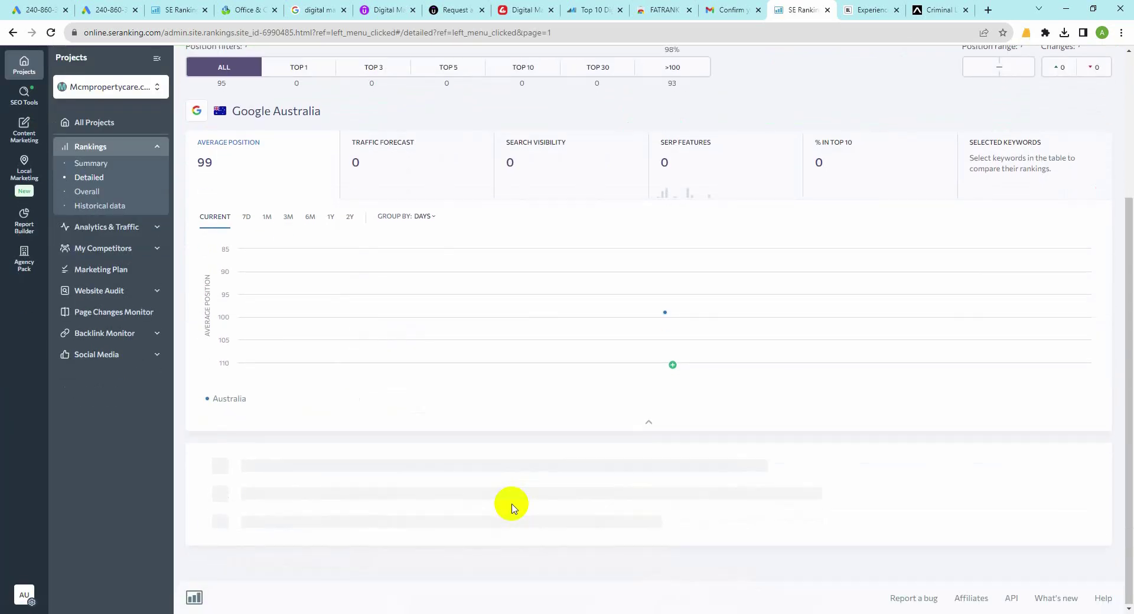
pyautogui.scroll(-5, 742, 507)
pyautogui.scroll(-7, 919, 458)
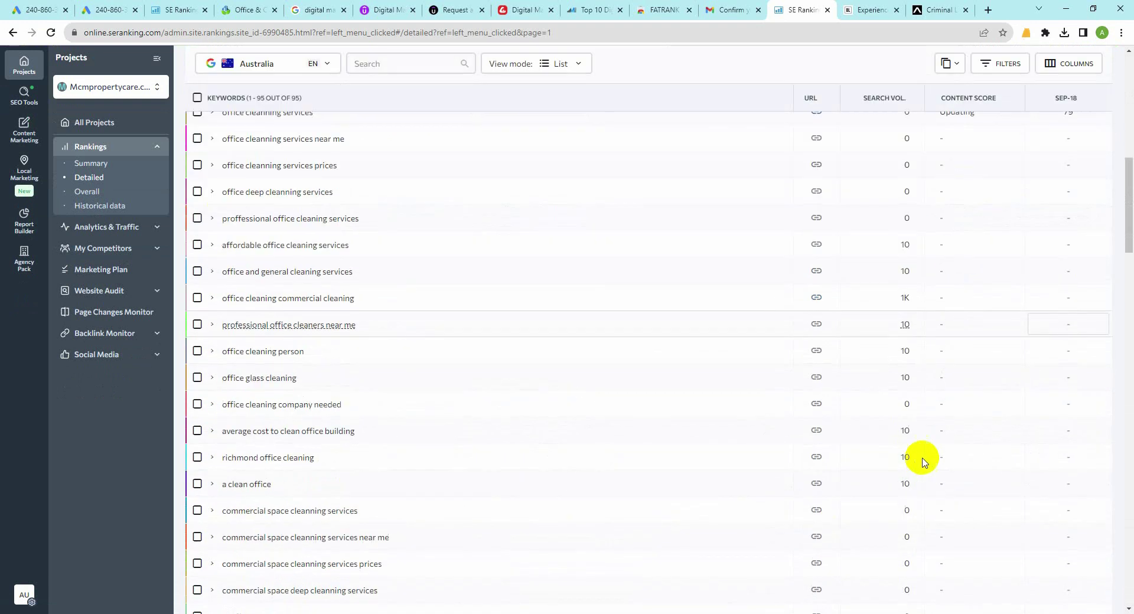
pyautogui.scroll(-15, 948, 442)
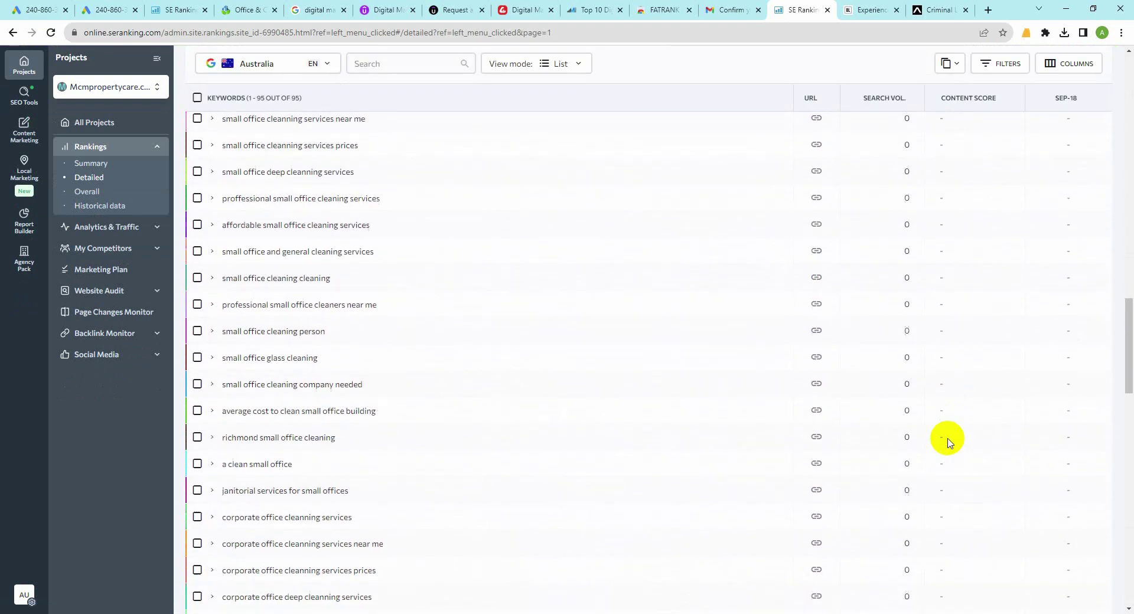
pyautogui.scroll(-15, 948, 442)
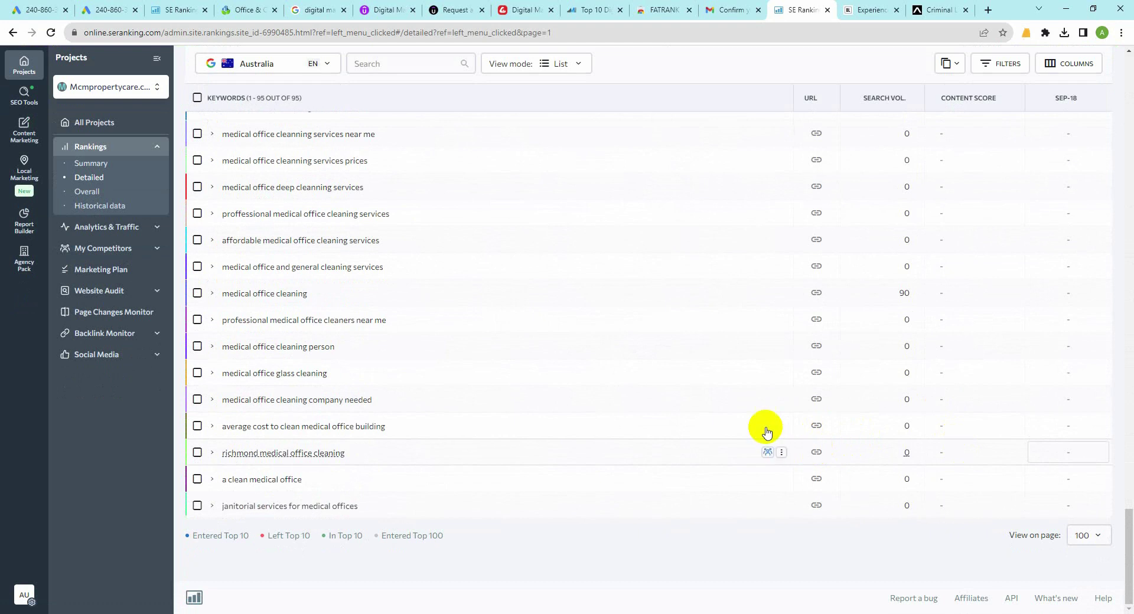
pyautogui.scroll(10, 767, 432)
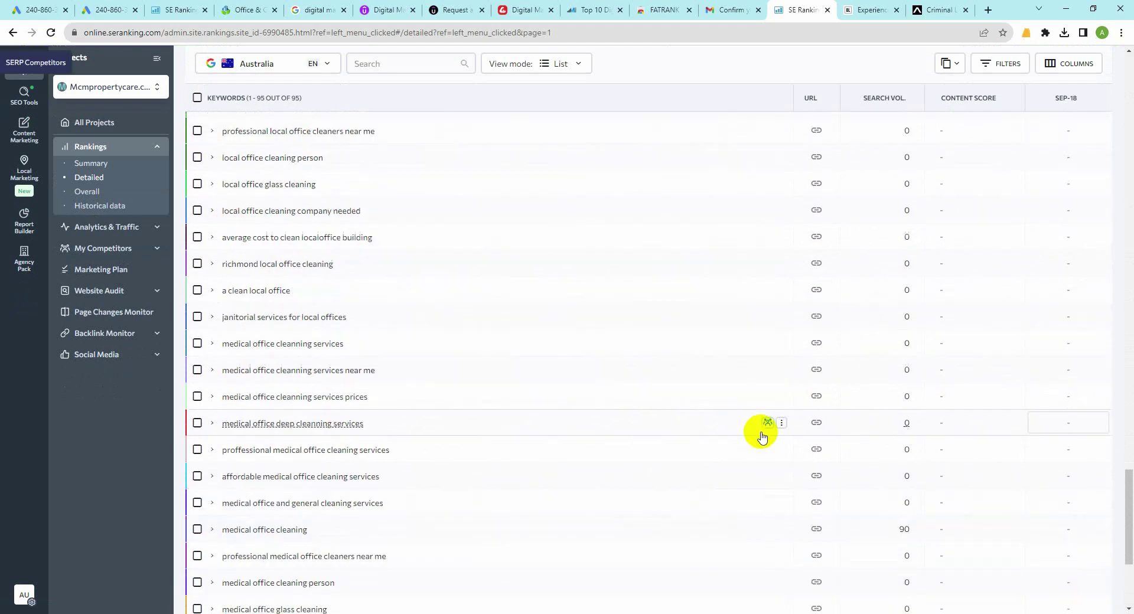
pyautogui.scroll(12, 761, 438)
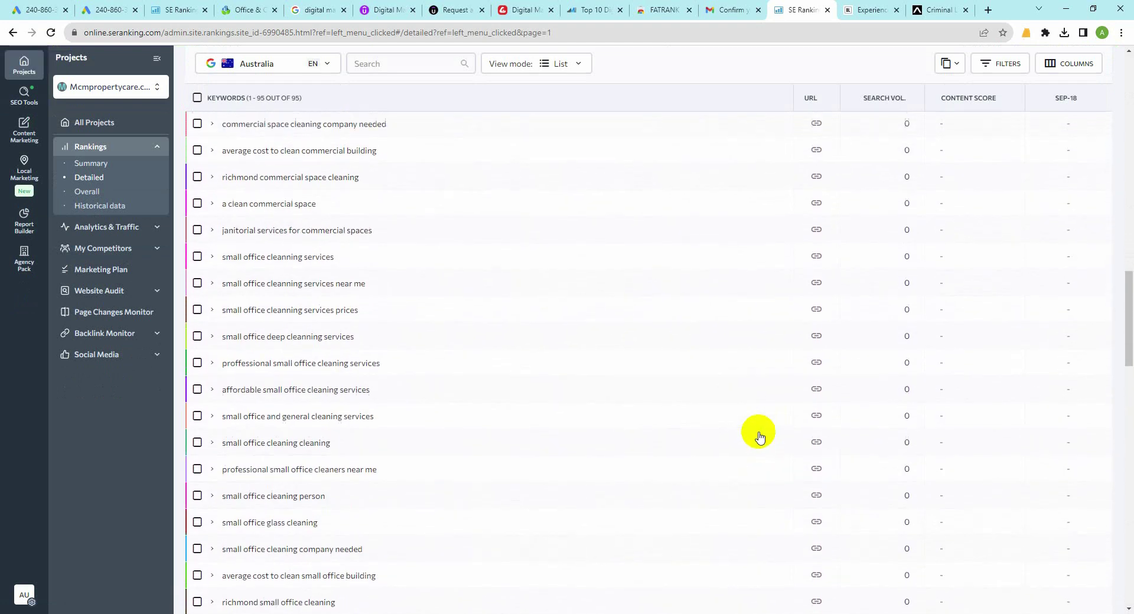
pyautogui.scroll(7, 738, 455)
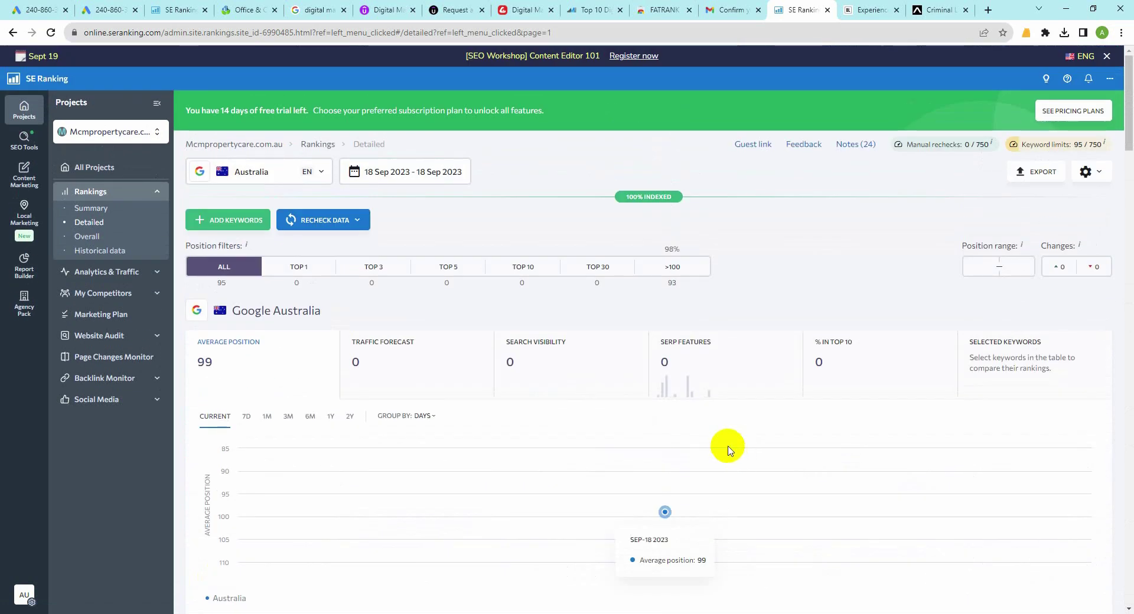
# Step: Back in the Draft Keyword Research workbook, widen column C so the Google AU Search header wraps onto two lines
pyautogui.moveTo(327, 589)
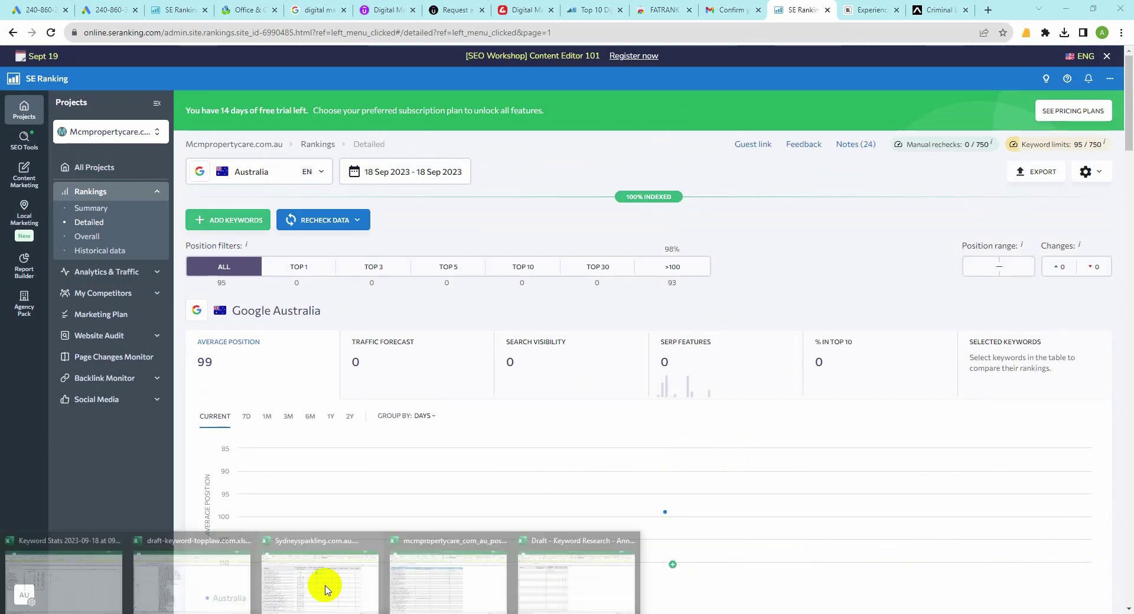
pyautogui.click(535, 581)
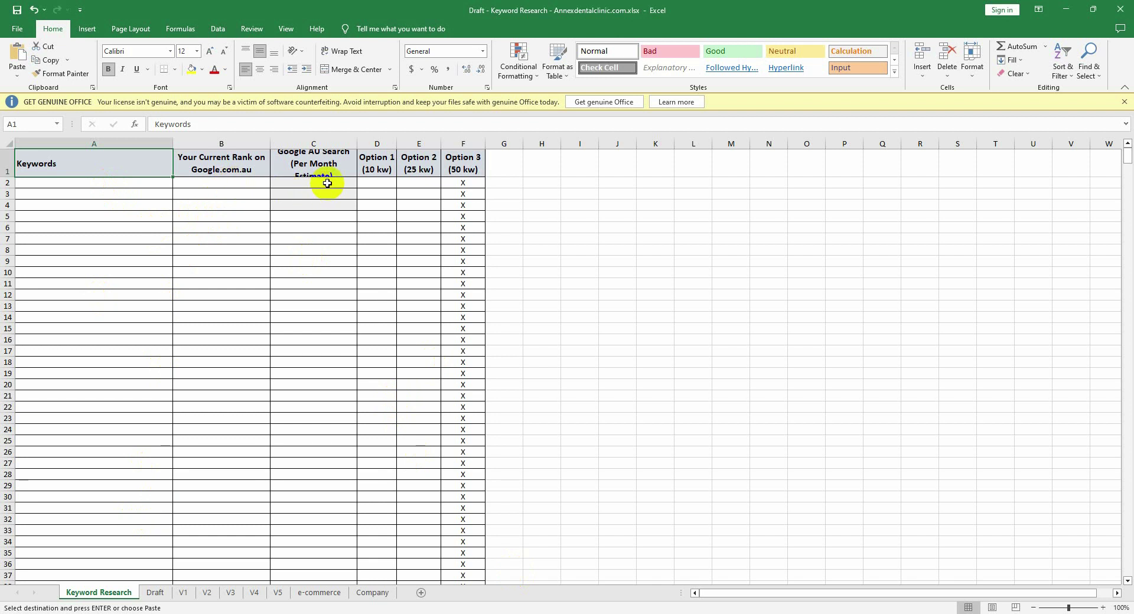
pyautogui.moveTo(358, 143); pyautogui.dragTo(406, 144)
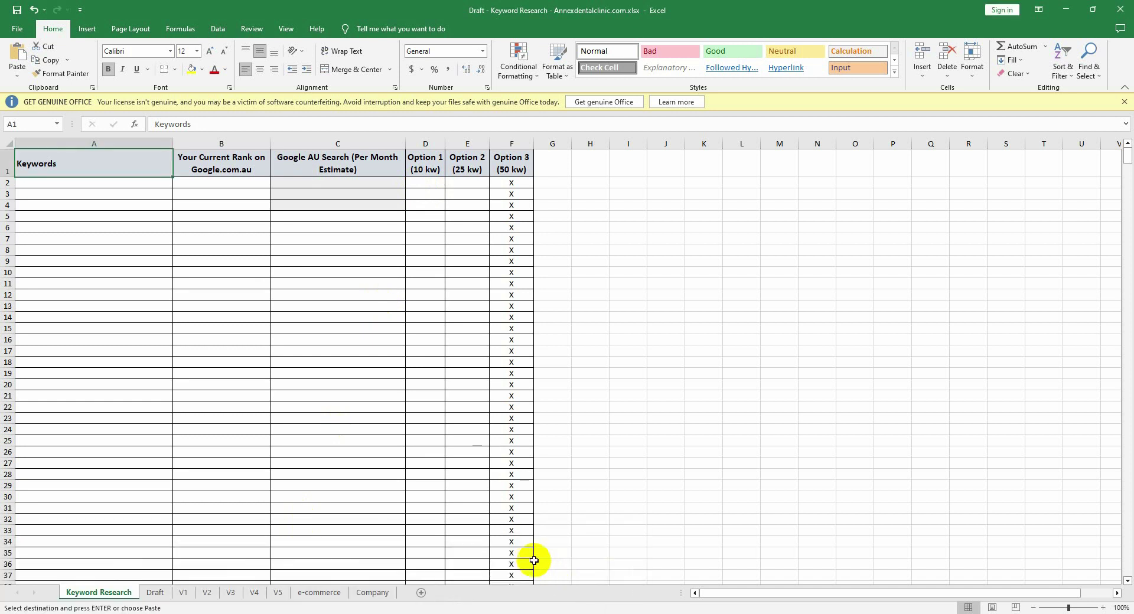
# Step: In the keyword workbook, paste X marks into Option 1 cells D23 and D11
pyautogui.moveTo(248, 612)
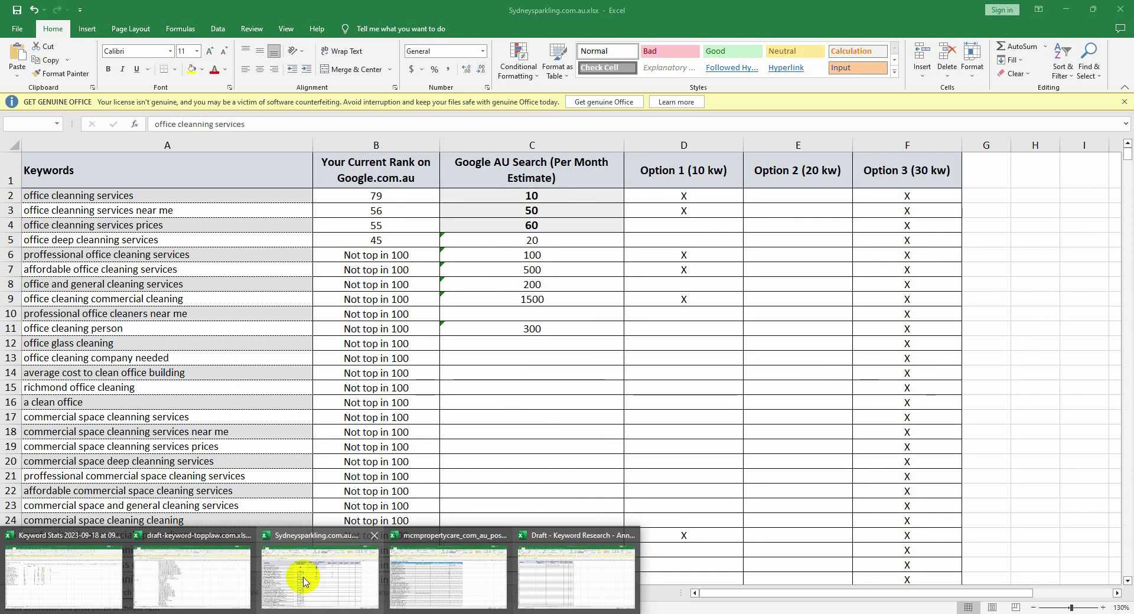
pyautogui.click(305, 582)
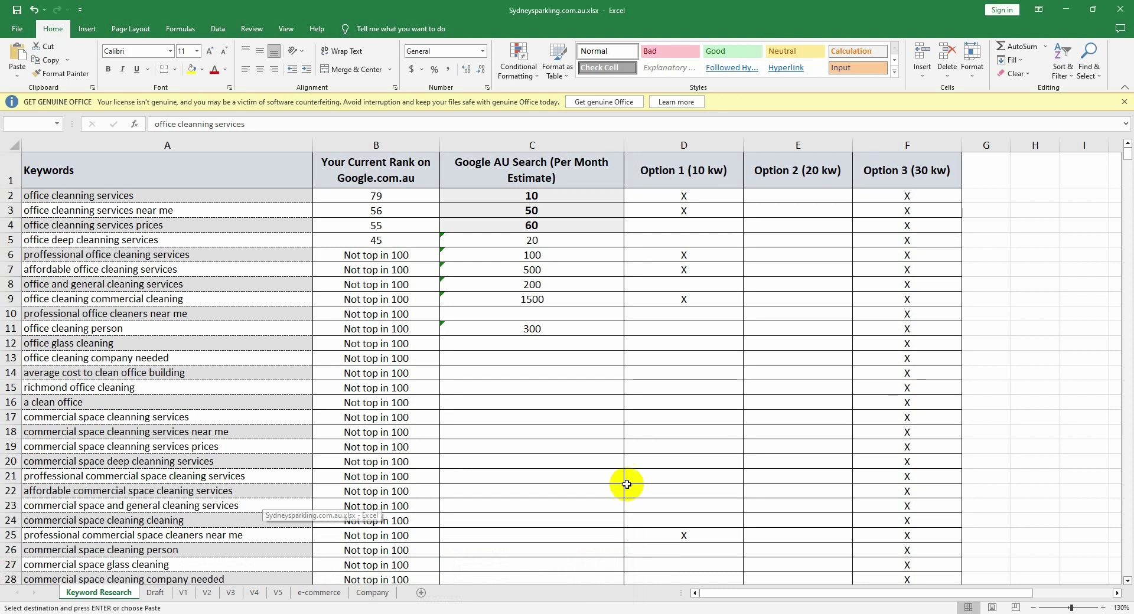
pyautogui.scroll(-2, 618, 375)
pyautogui.scroll(2, 636, 354)
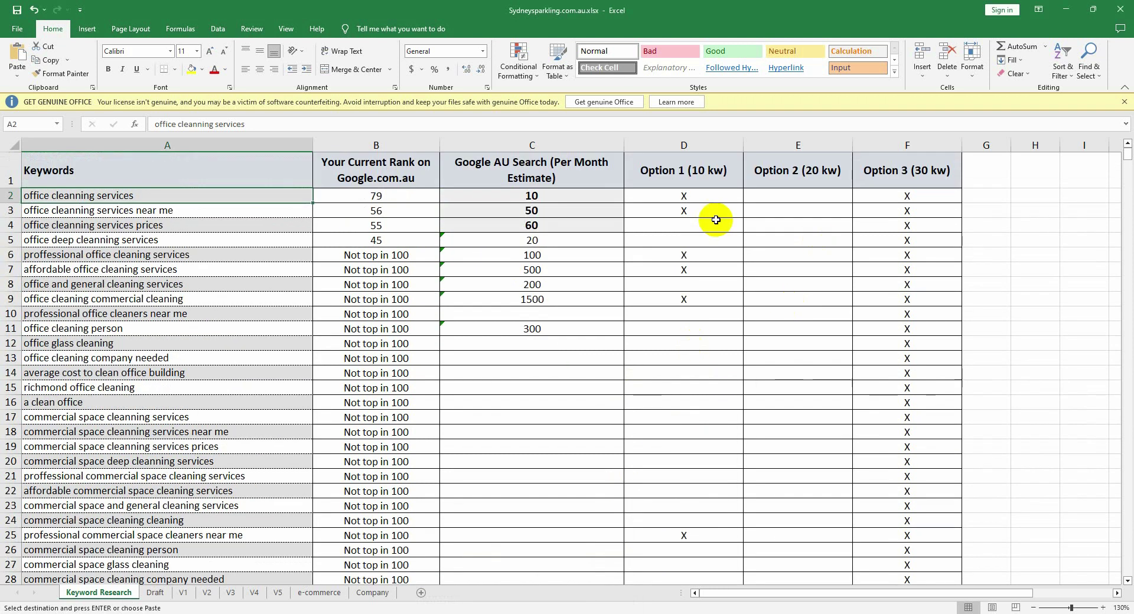
pyautogui.click(689, 233)
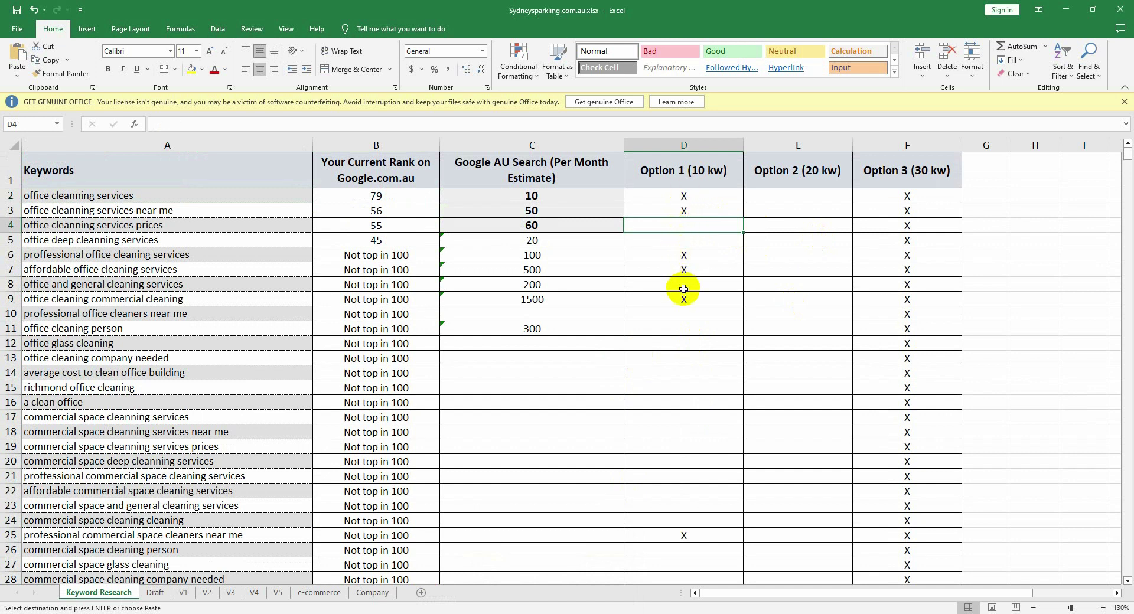
pyautogui.scroll(-3, 682, 407)
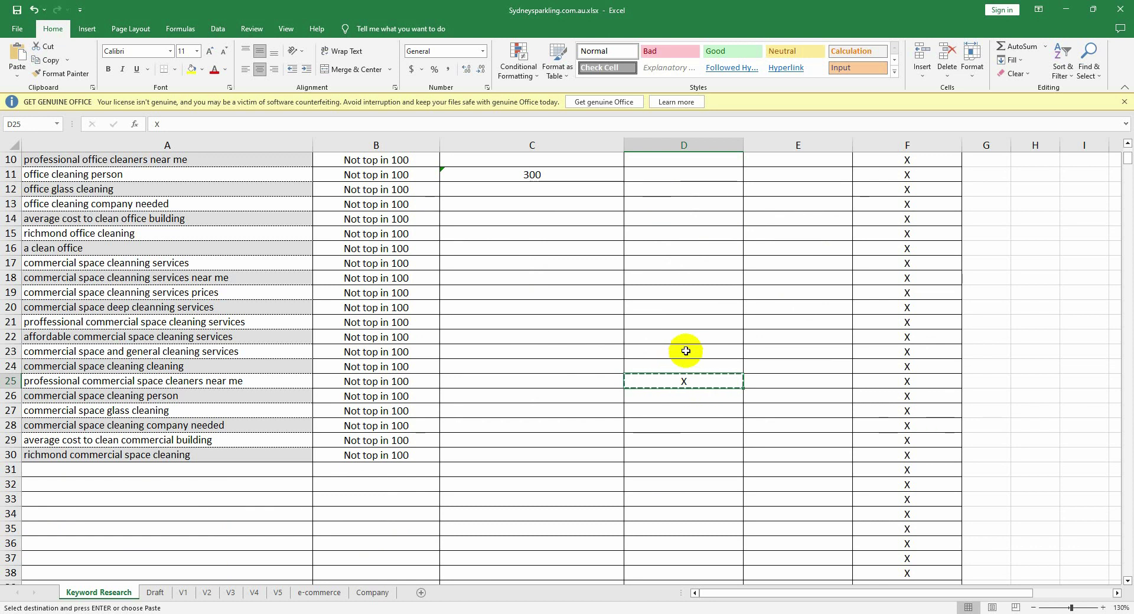
pyautogui.click(685, 351)
pyautogui.write('X')
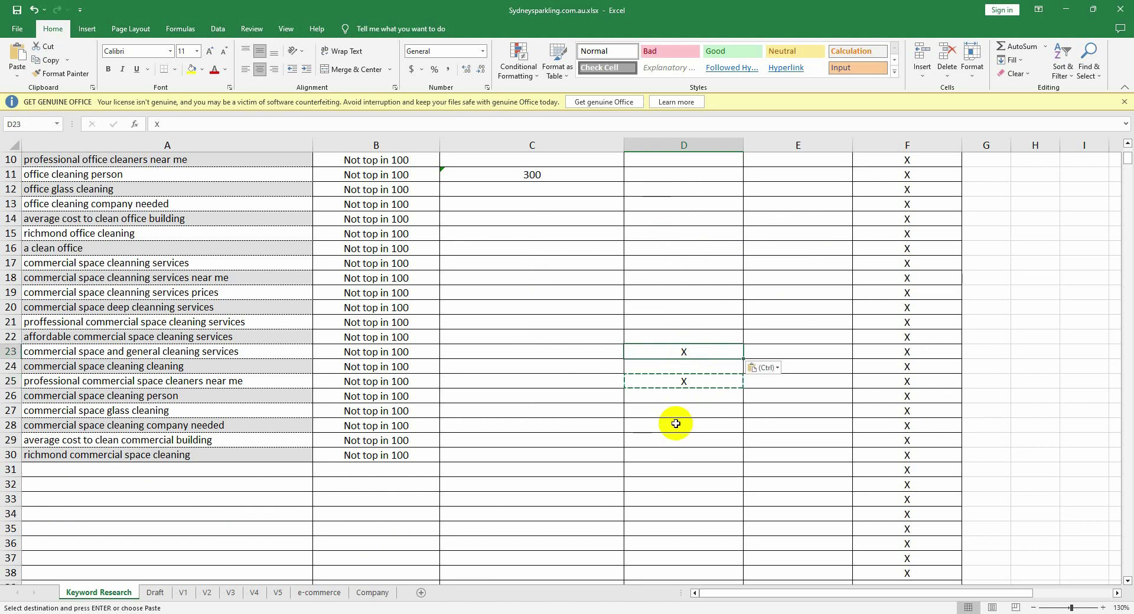
pyautogui.click(680, 174)
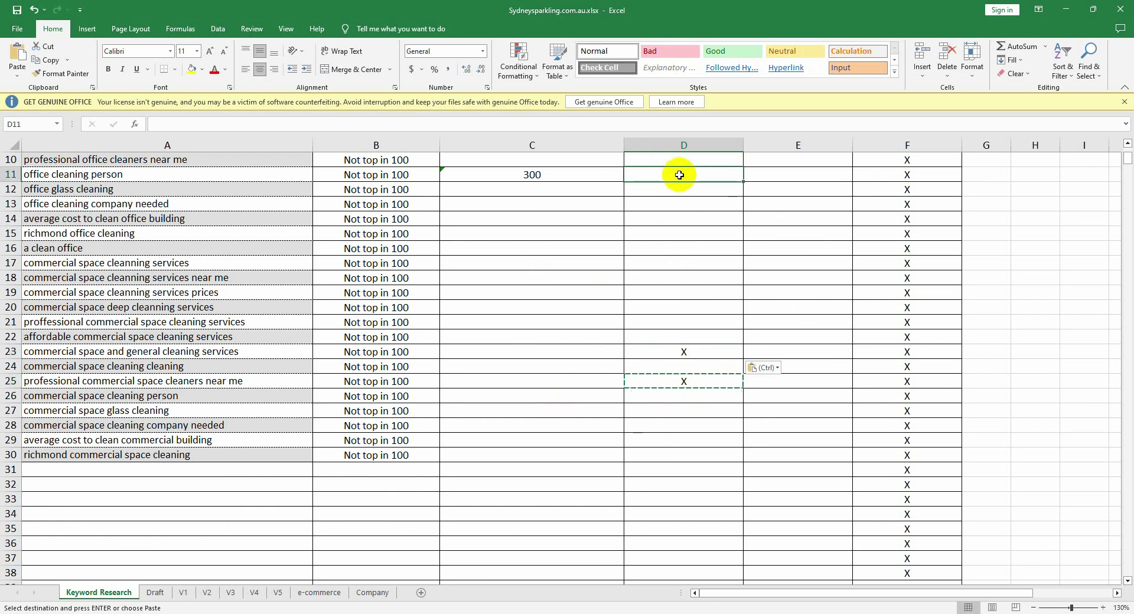
pyautogui.hotkey('ctrl', 'v')
# Step: Paste X marks into Option 1 cells D30 and D27, then select Option 2 cell E2
pyautogui.scroll(3, 685, 361)
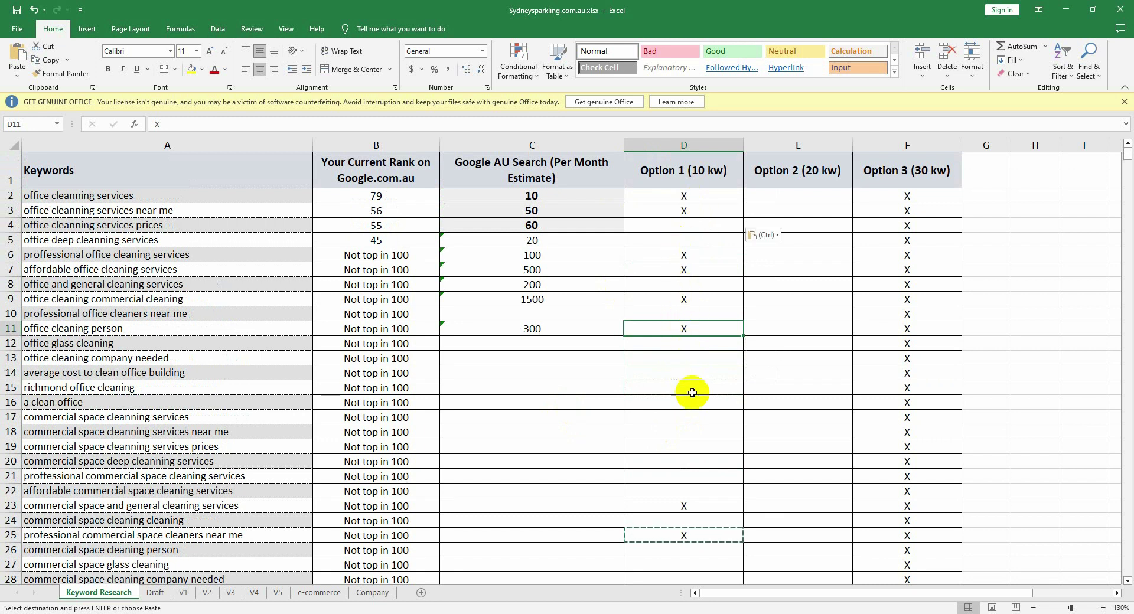
pyautogui.scroll(-3, 688, 390)
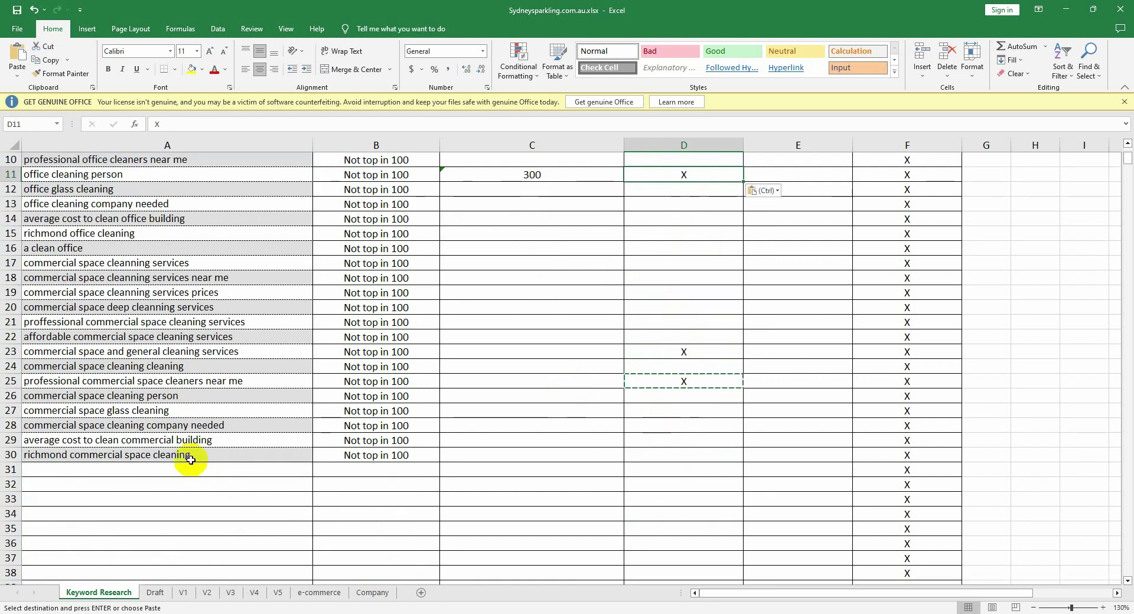
pyautogui.click(655, 452)
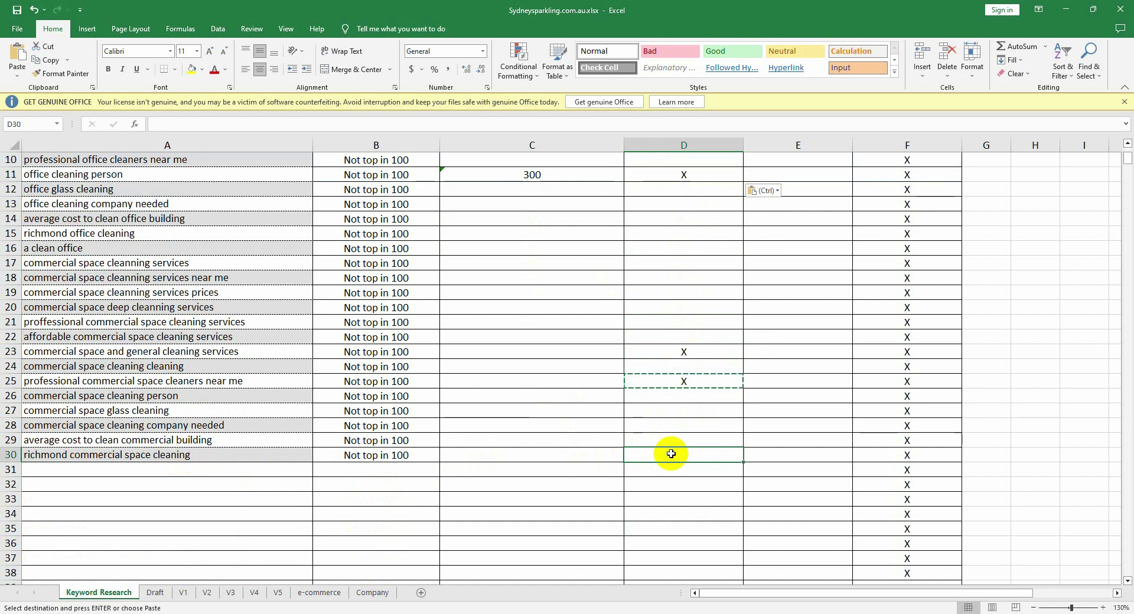
pyautogui.write('X')
pyautogui.click(686, 409)
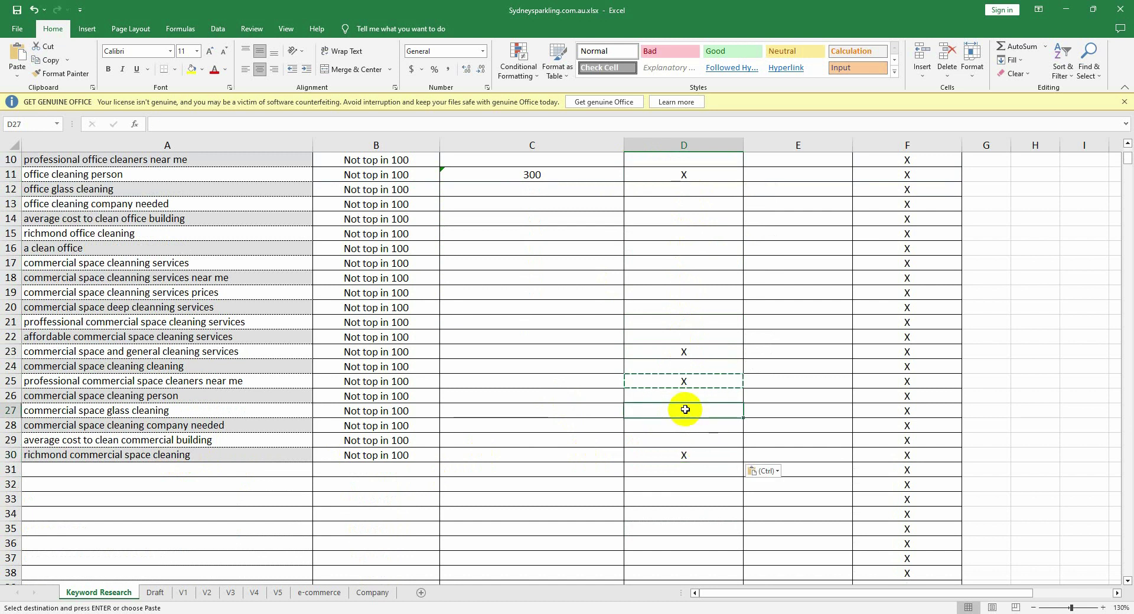
pyautogui.write('X')
pyautogui.scroll(3, 703, 408)
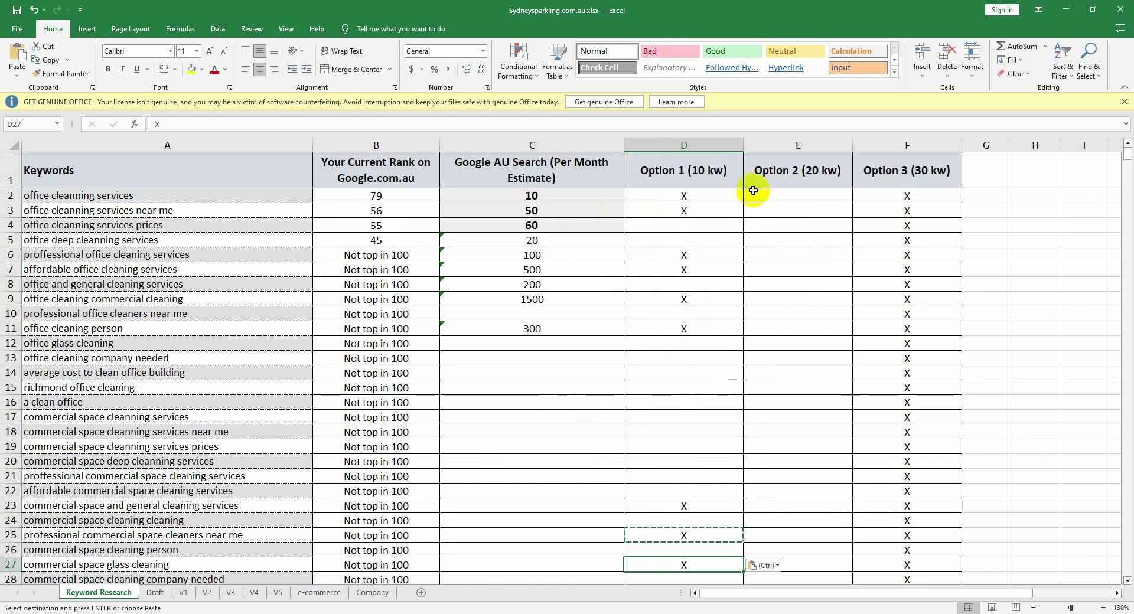
pyautogui.click(682, 196)
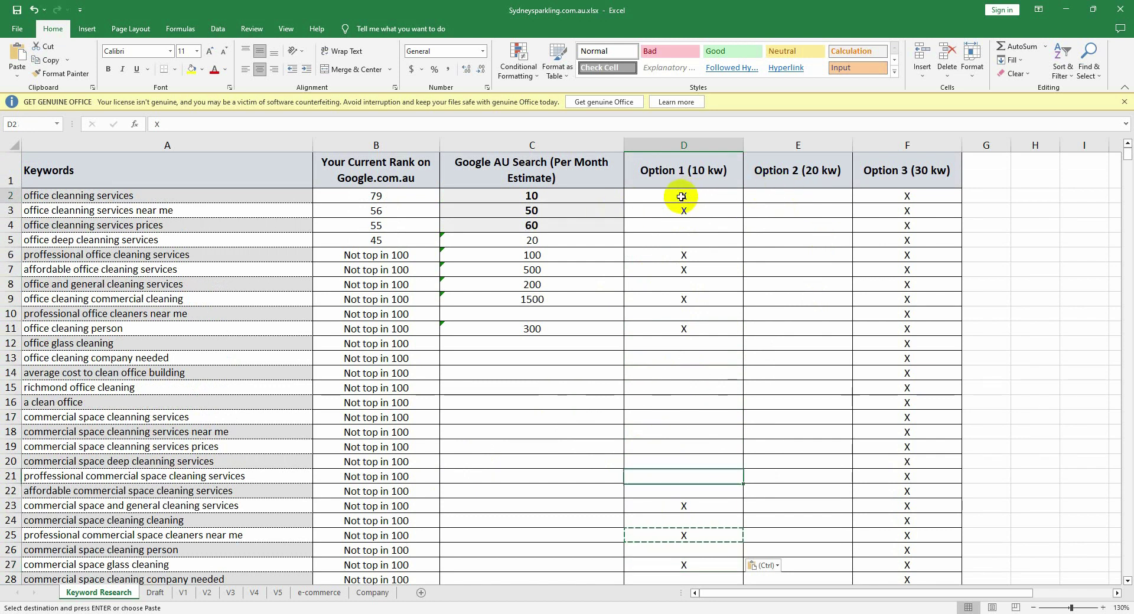
pyautogui.click(813, 194)
# Step: Paste X marks into Option 2 cells E2, E3, E6, E7, E9 and E11
pyautogui.write('X')
pyautogui.click(793, 210)
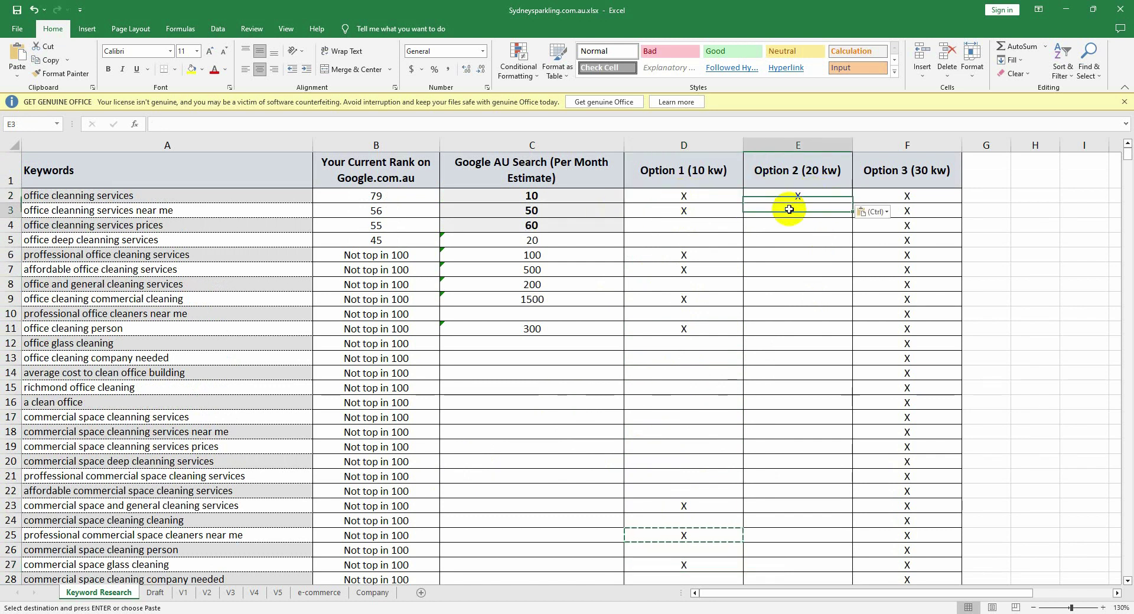
pyautogui.write('X')
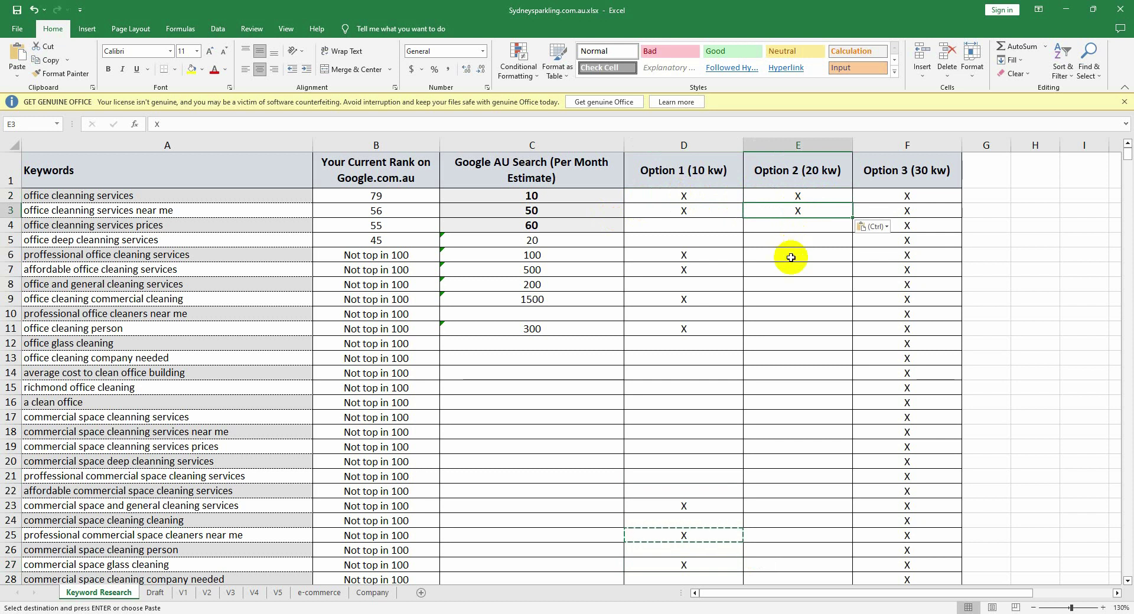
pyautogui.click(792, 257)
pyautogui.hotkey('ctrl', 'v')
pyautogui.click(787, 273)
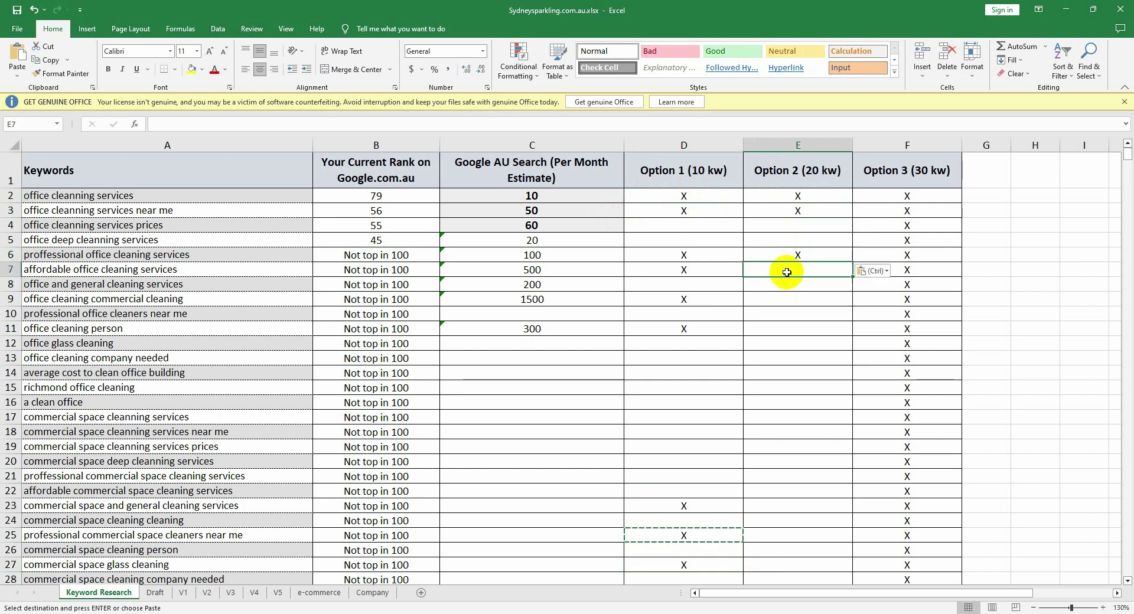
pyautogui.hotkey('ctrl', 'v')
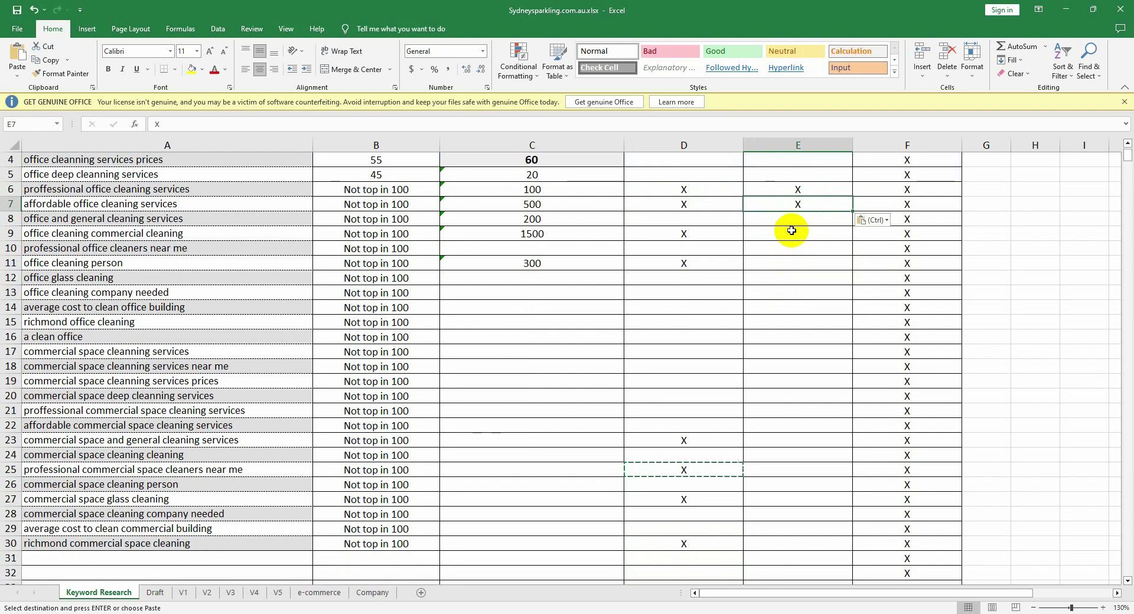
pyautogui.click(790, 233)
pyautogui.hotkey('ctrl', 'v')
pyautogui.click(794, 266)
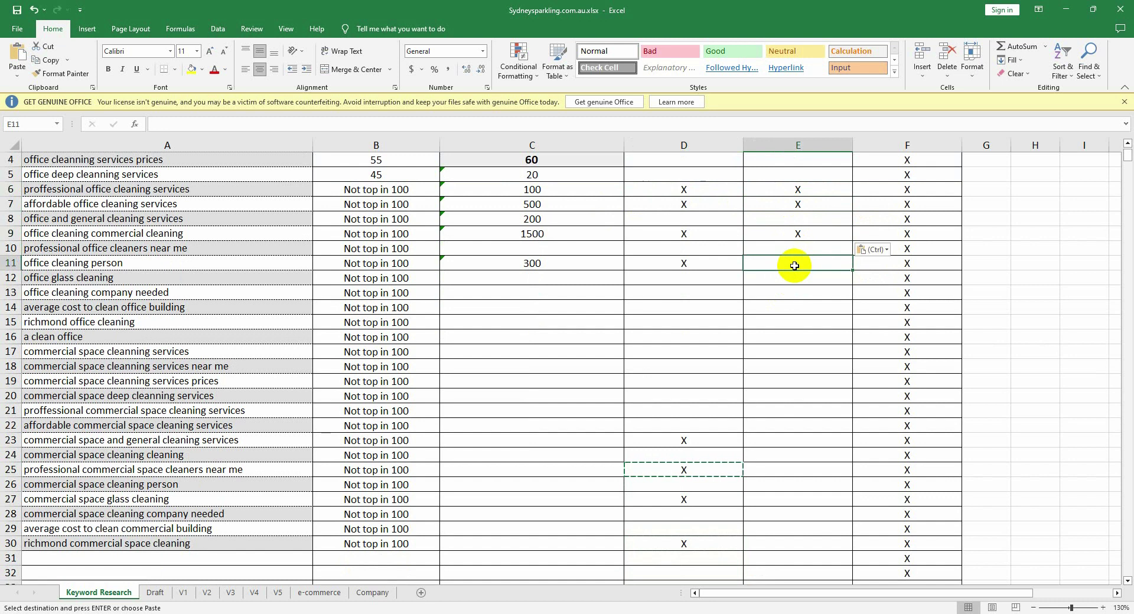
pyautogui.hotkey('ctrl', 'v')
# Step: Paste X marks into Option 2 cells E23, E25, E27 and E30, then return to the top
pyautogui.scroll(-3, 786, 278)
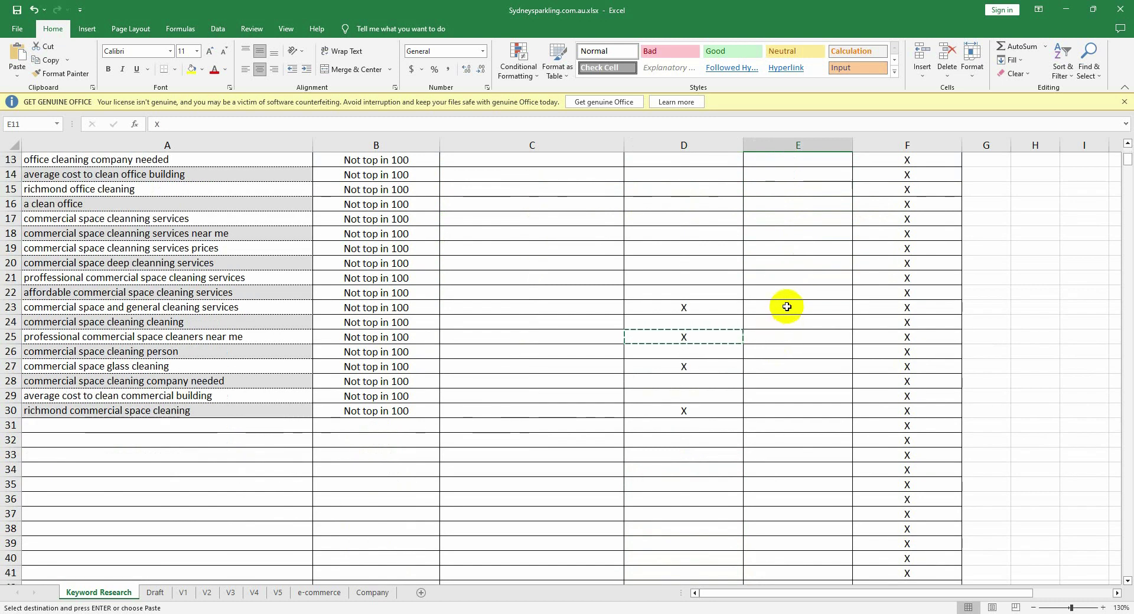
pyautogui.click(787, 306)
pyautogui.hotkey('ctrl', 'v')
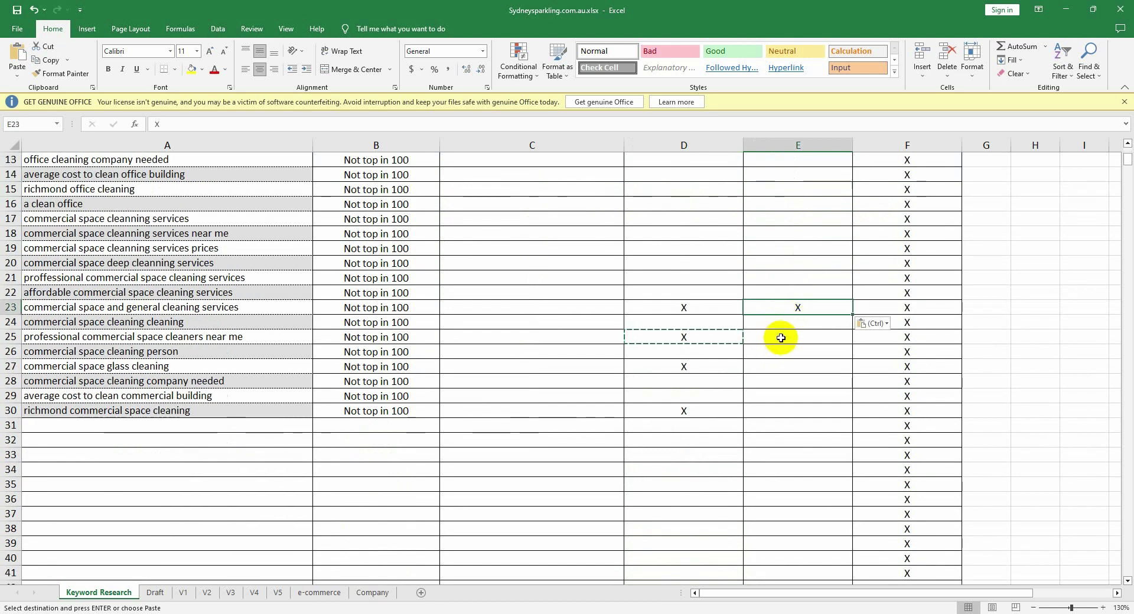
pyautogui.click(782, 337)
pyautogui.hotkey('ctrl', 'v')
pyautogui.click(783, 370)
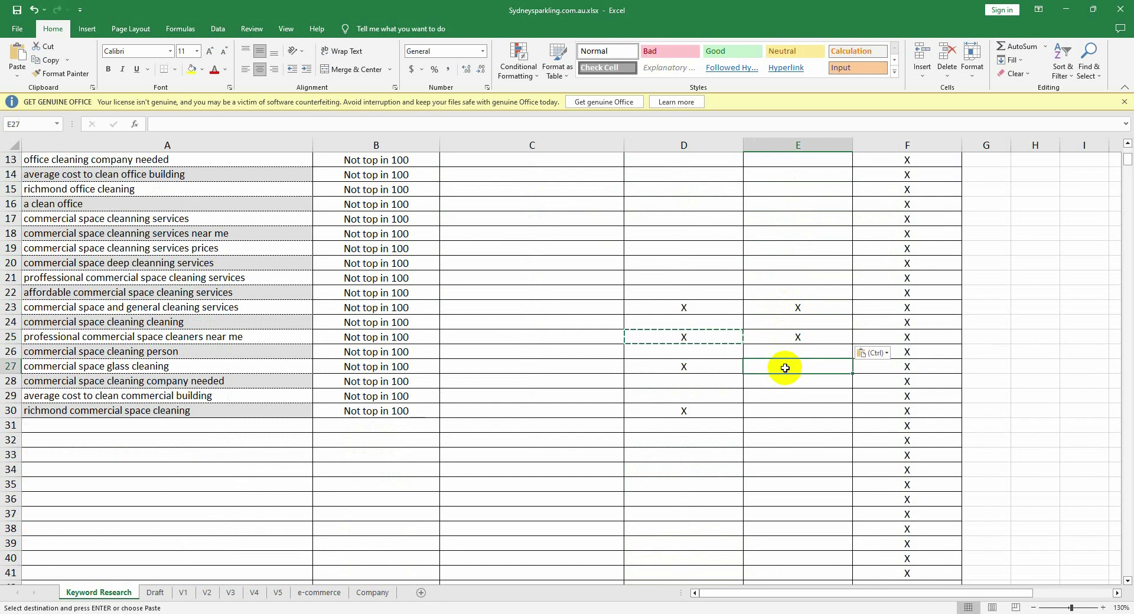
pyautogui.hotkey('ctrl', 'v')
pyautogui.click(775, 410)
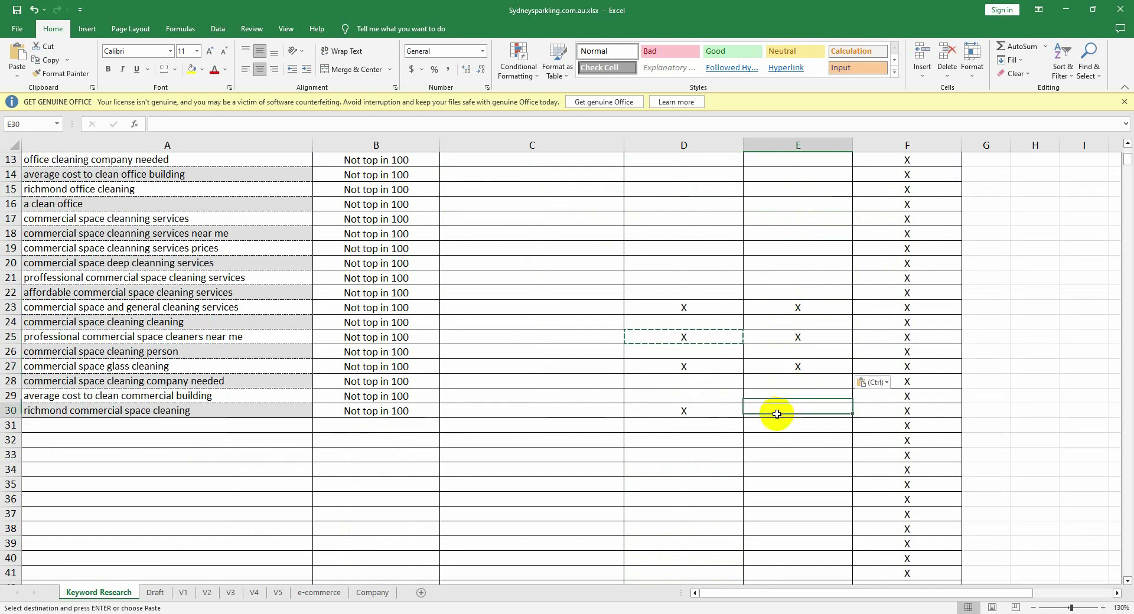
pyautogui.hotkey('ctrl', 'v')
pyautogui.scroll(4, 768, 384)
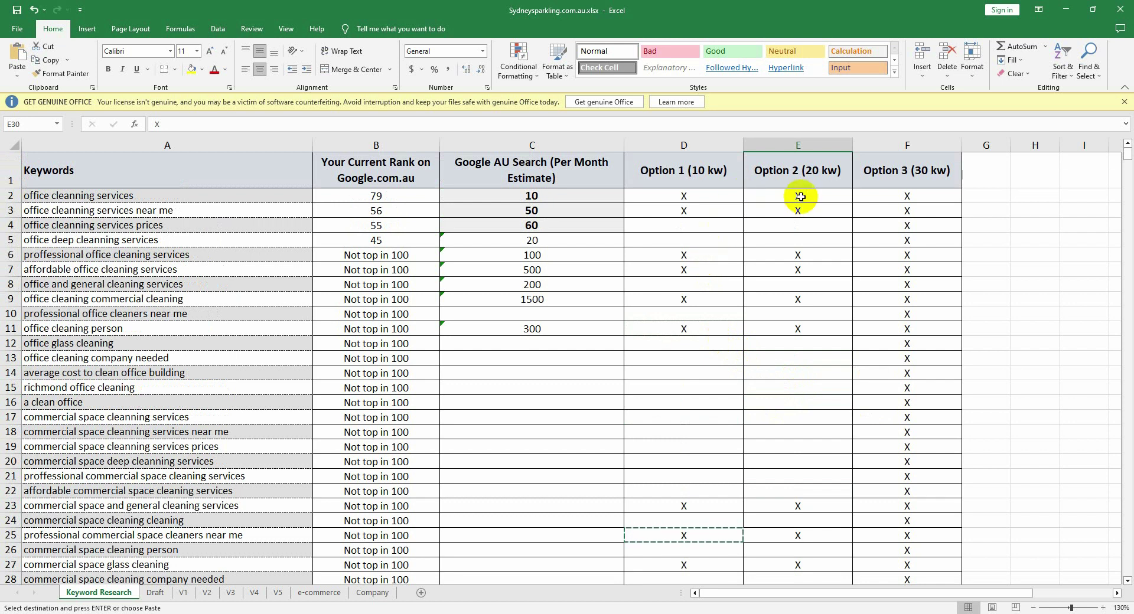
pyautogui.scroll(-3, 798, 227)
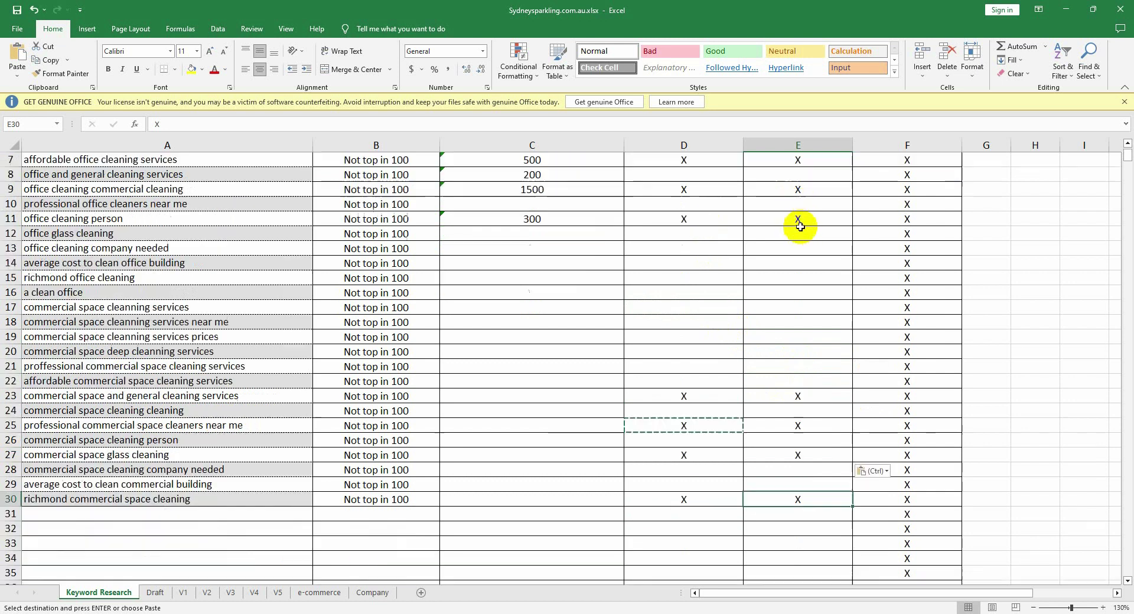
pyautogui.scroll(3, 801, 227)
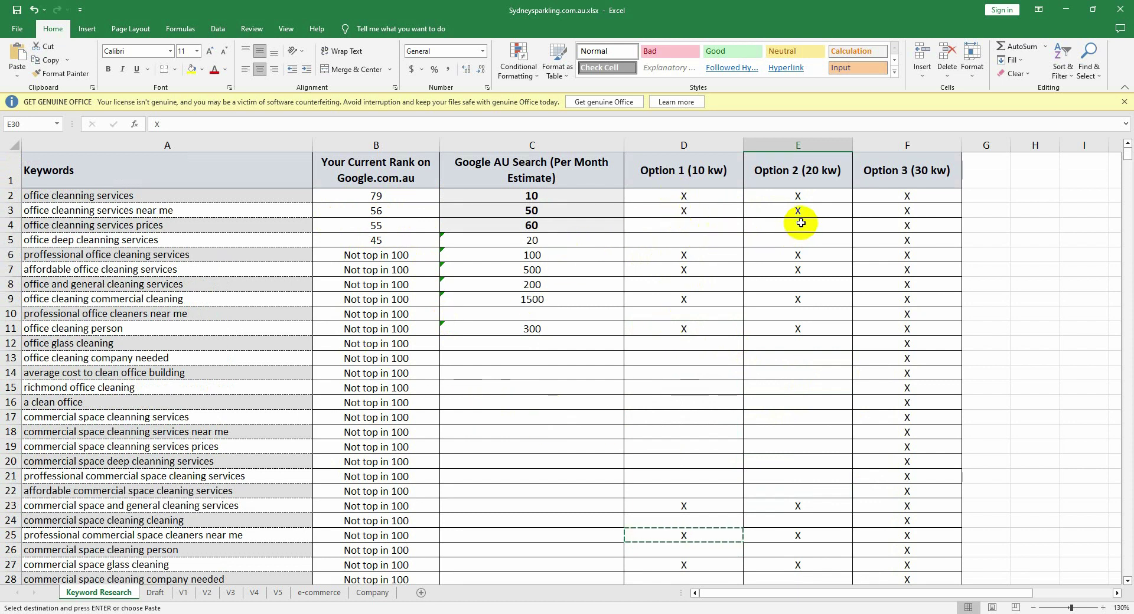
pyautogui.scroll(-4, 794, 455)
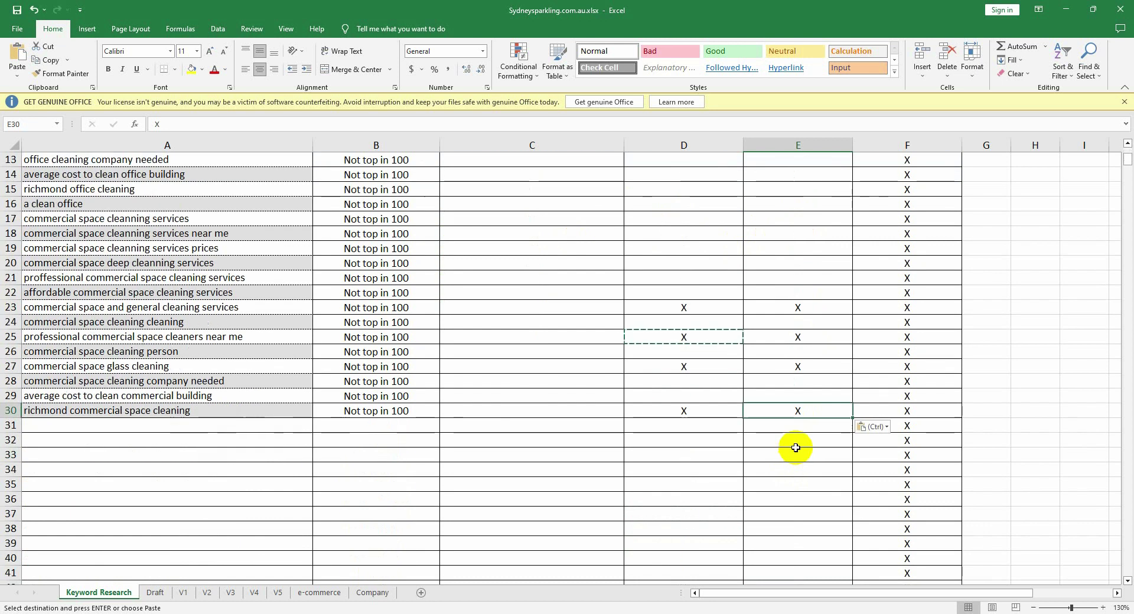
pyautogui.scroll(4, 796, 448)
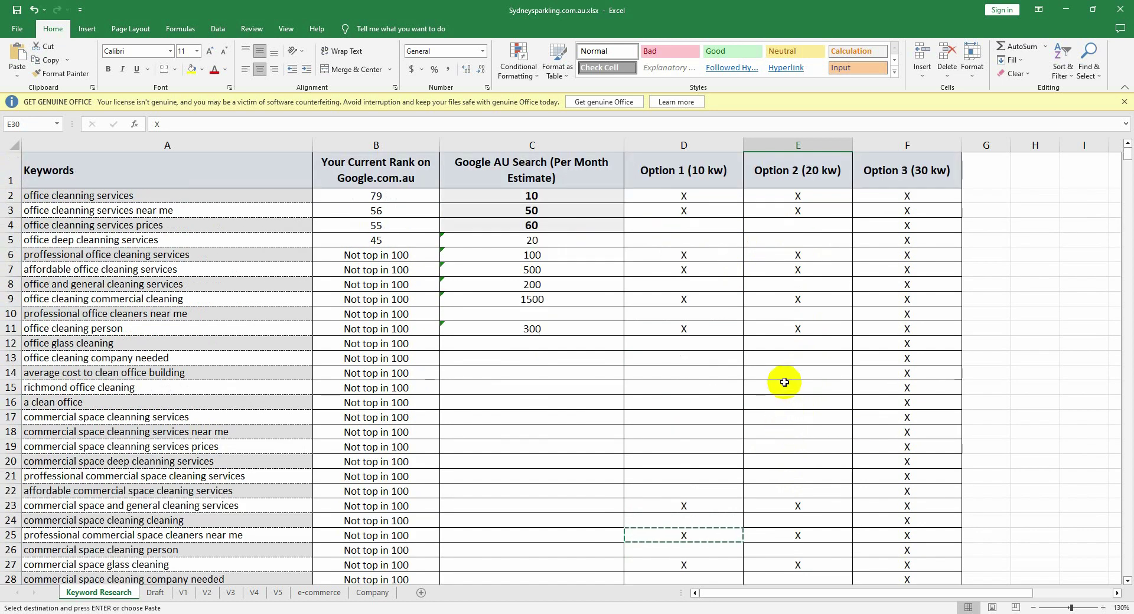
# Step: Paste X marks into Option 2 cells E4, E5, E15, E17 and E21
pyautogui.click(810, 226)
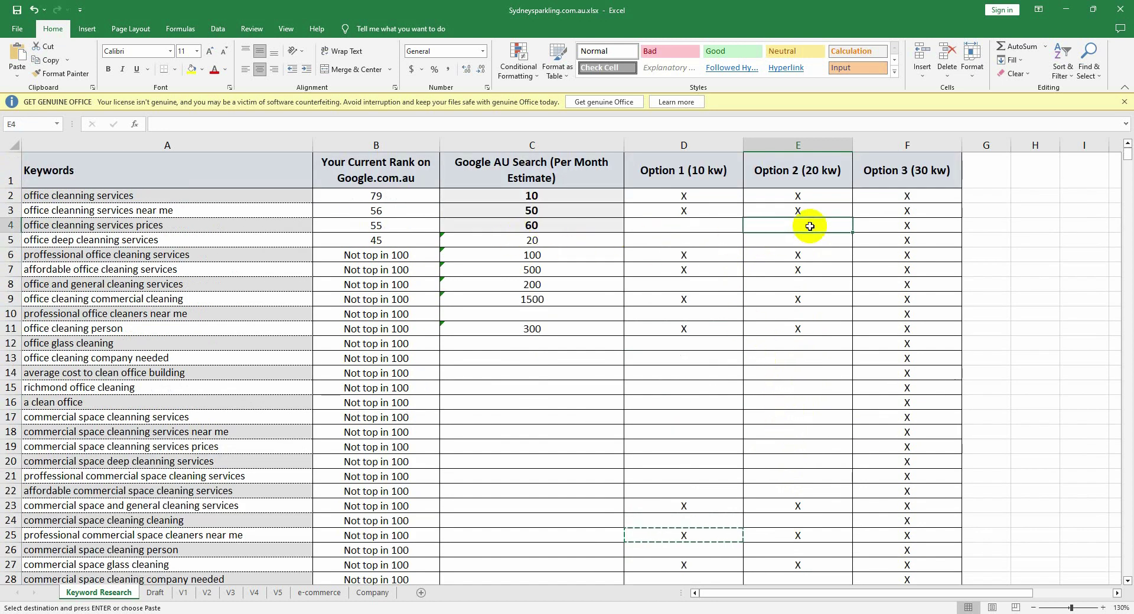
pyautogui.hotkey('ctrl', 'v')
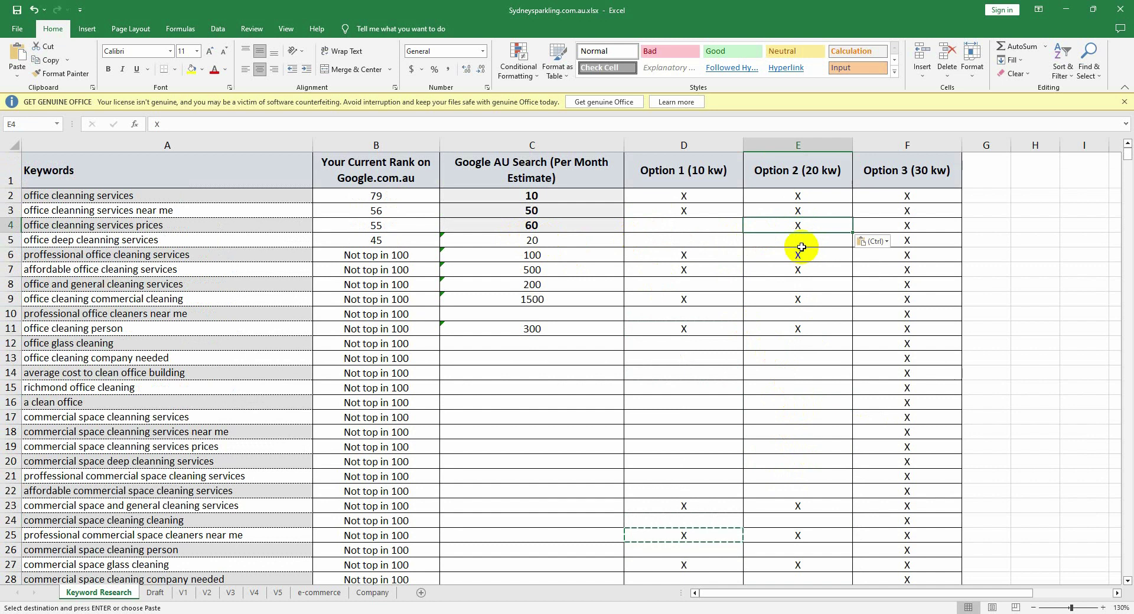
pyautogui.click(804, 241)
pyautogui.hotkey('ctrl', 'v')
pyautogui.scroll(-3, 792, 299)
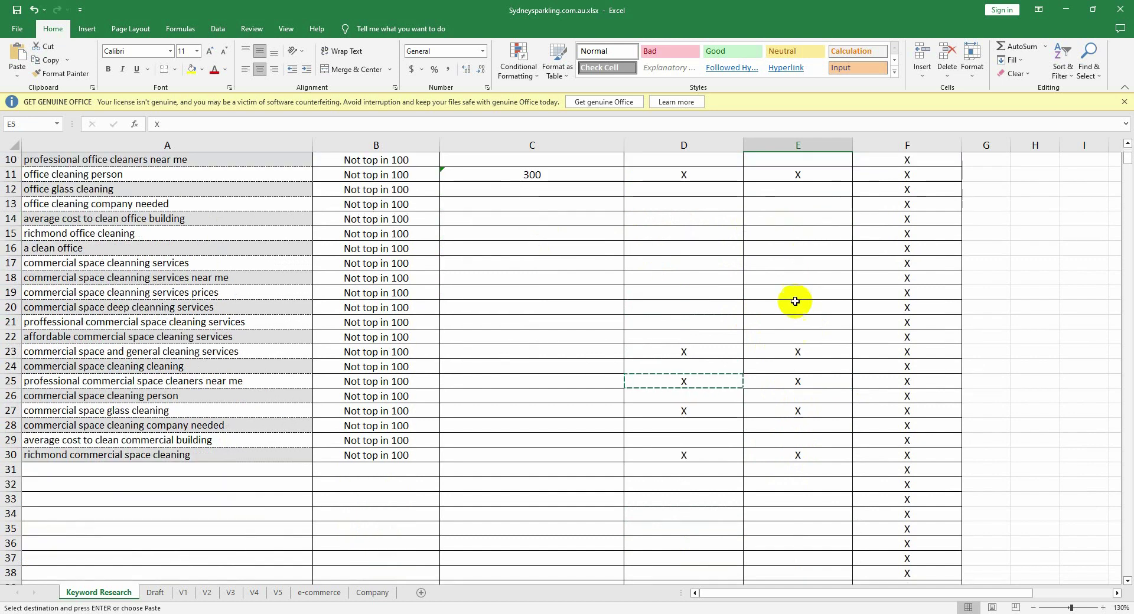
pyautogui.click(793, 235)
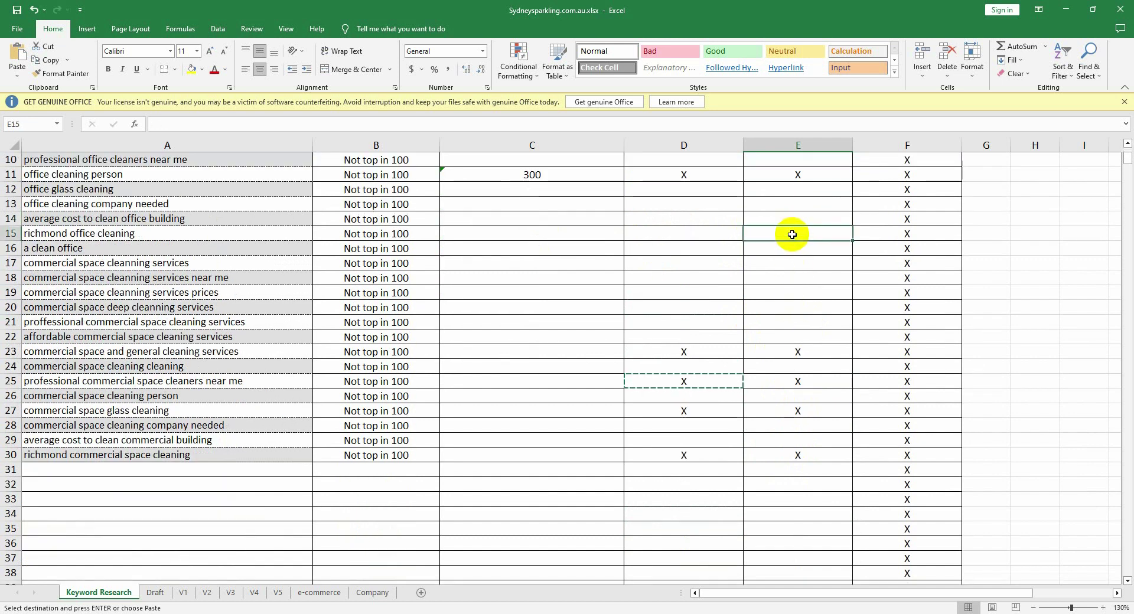
pyautogui.hotkey('ctrl', 'v')
pyautogui.click(799, 260)
pyautogui.hotkey('ctrl', 'v')
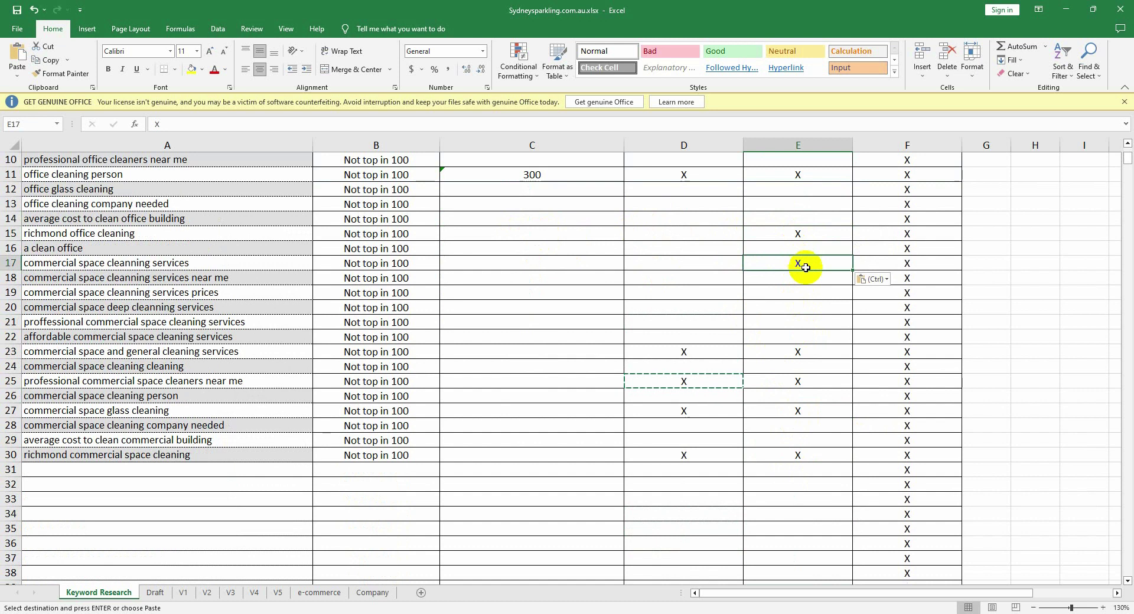
pyautogui.click(795, 319)
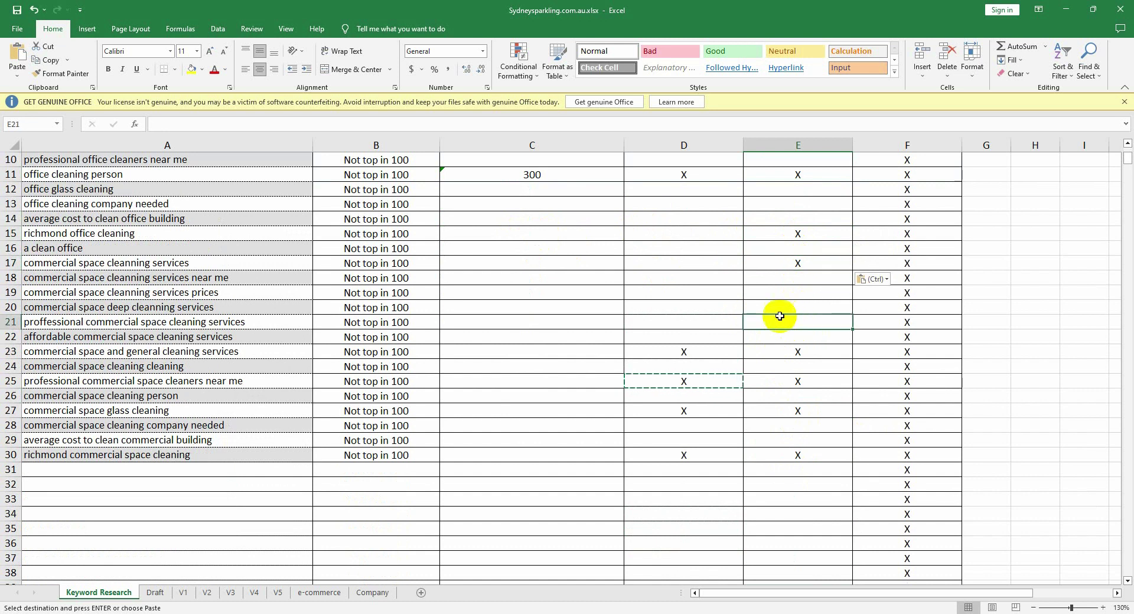
pyautogui.hotkey('ctrl', 'v')
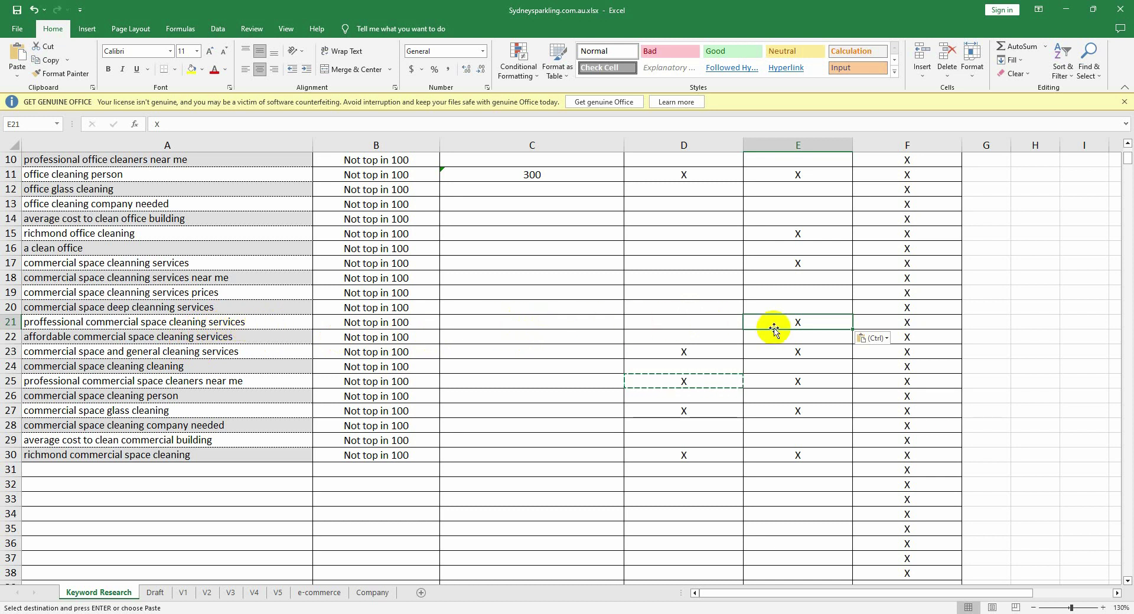
# Step: Paste X marks into Option 2 cells E29 and E24
pyautogui.scroll(-1, 774, 329)
pyautogui.click(799, 392)
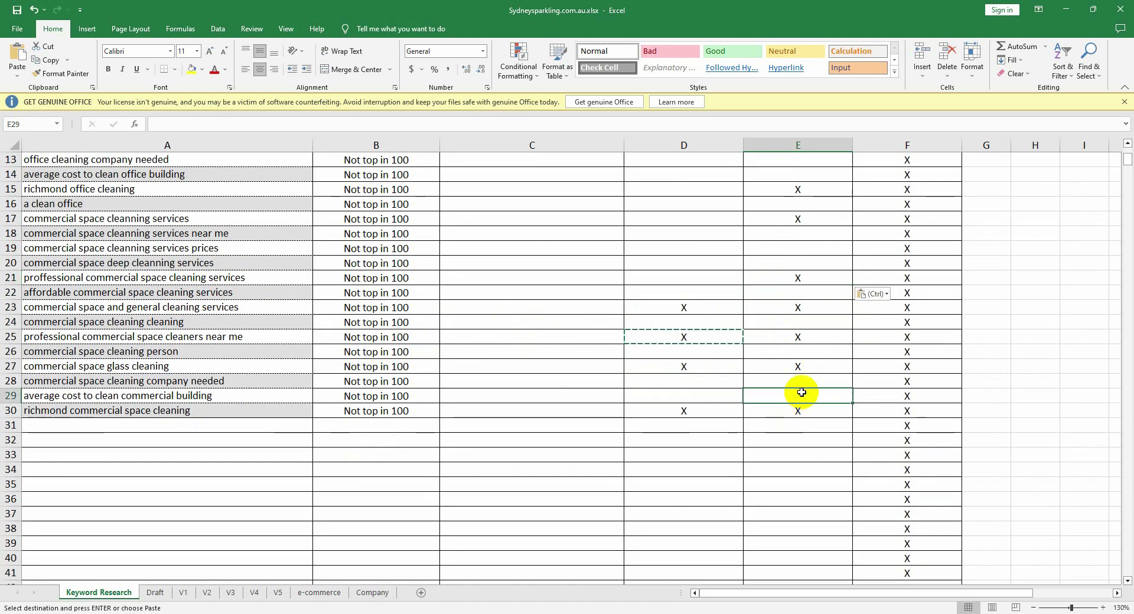
pyautogui.hotkey('ctrl', 'v')
pyautogui.click(799, 322)
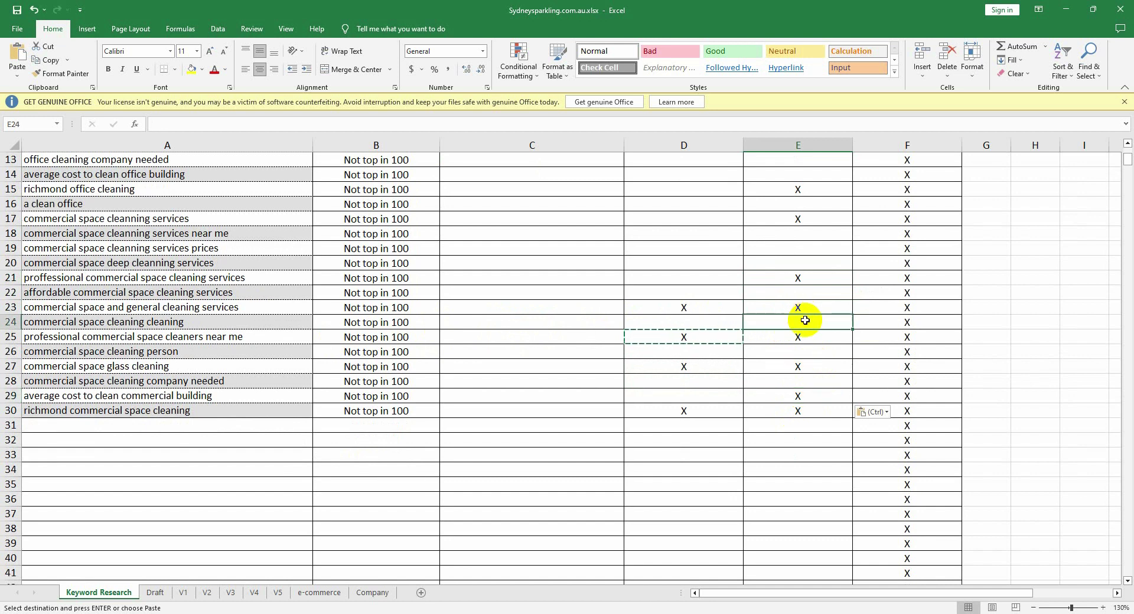
pyautogui.hotkey('ctrl', 'v')
pyautogui.scroll(4, 809, 341)
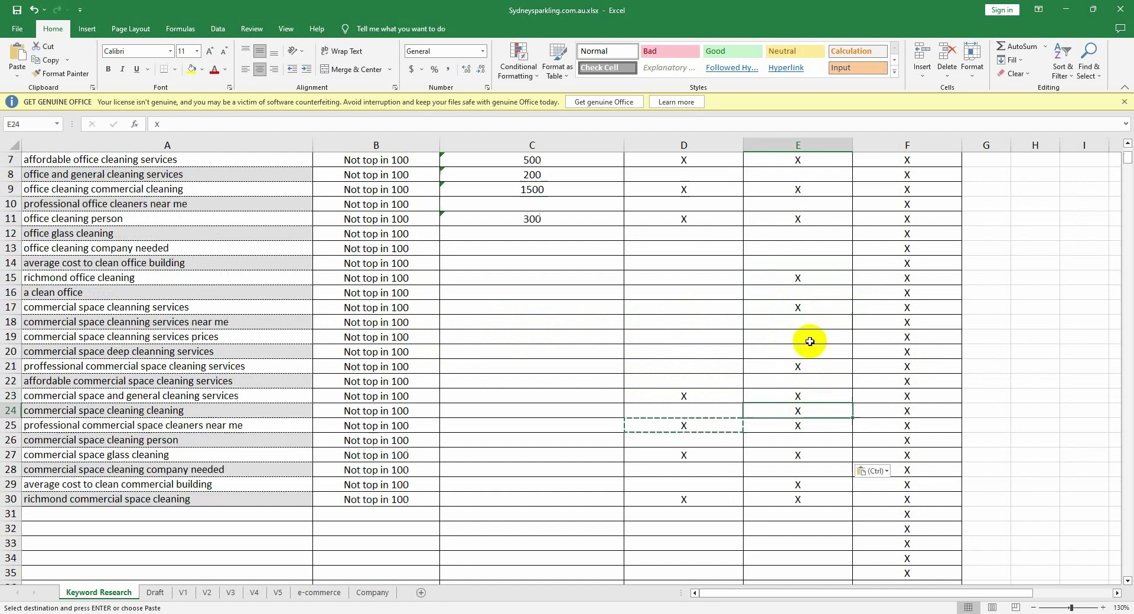
pyautogui.scroll(-6, 910, 248)
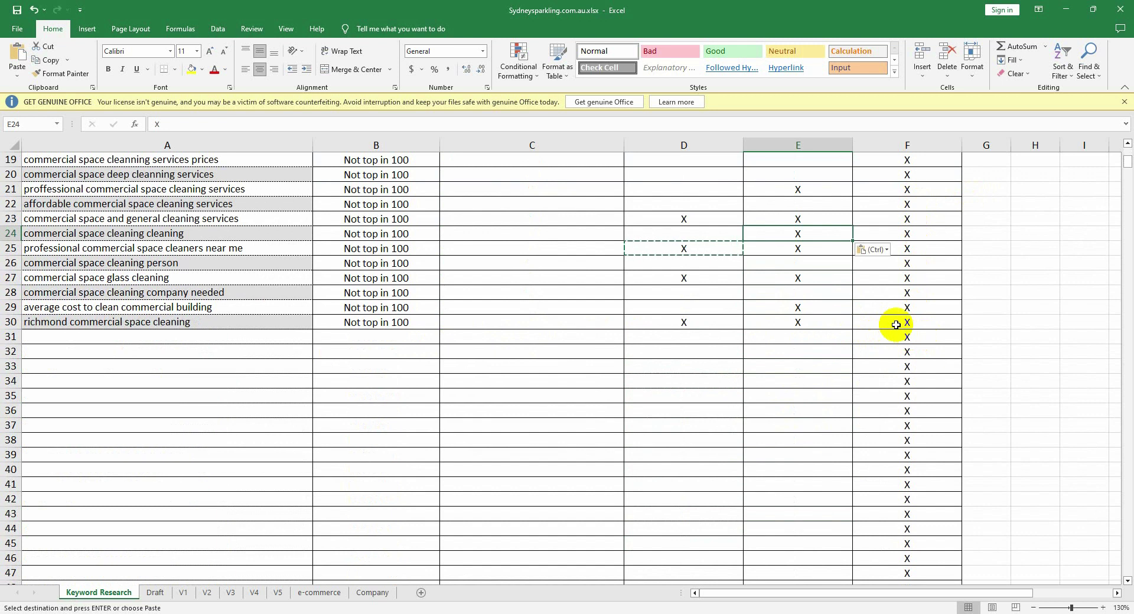
pyautogui.scroll(6, 898, 301)
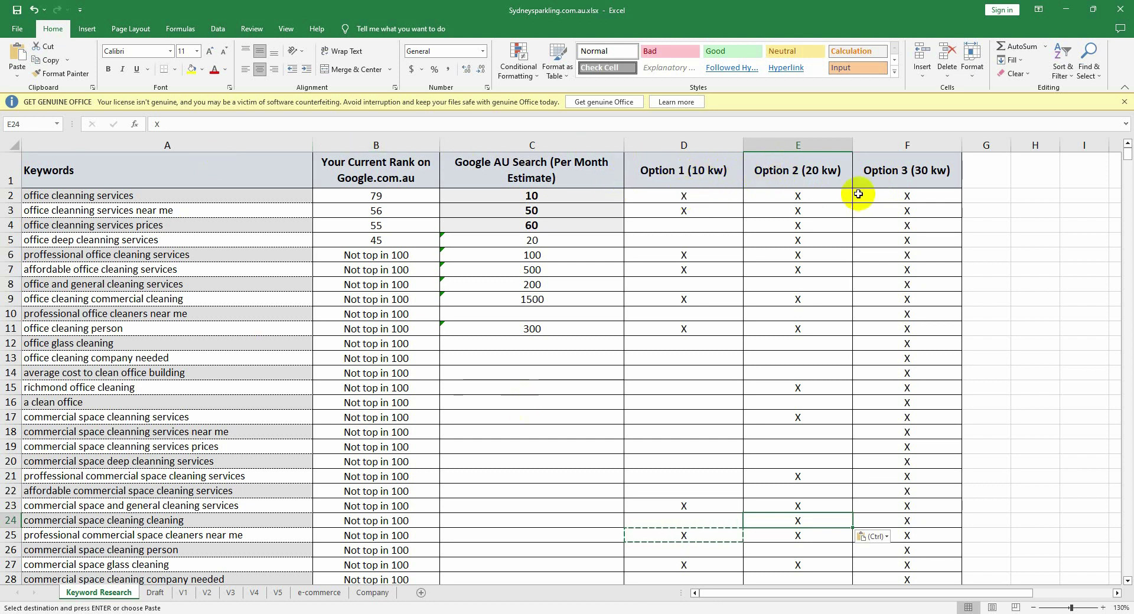
pyautogui.click(693, 184)
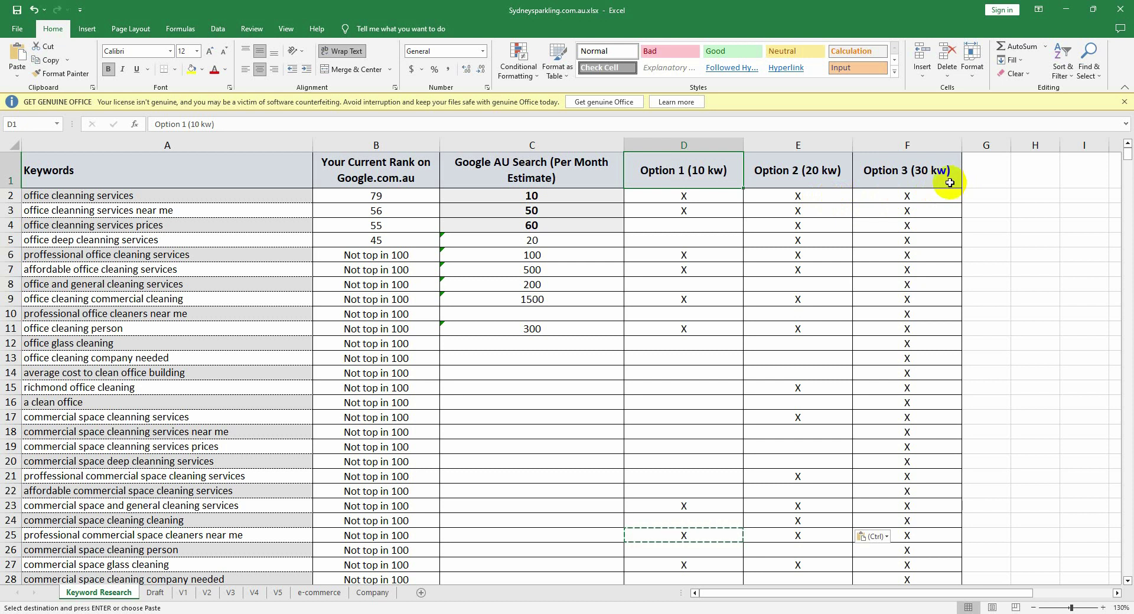
pyautogui.scroll(-4, 949, 183)
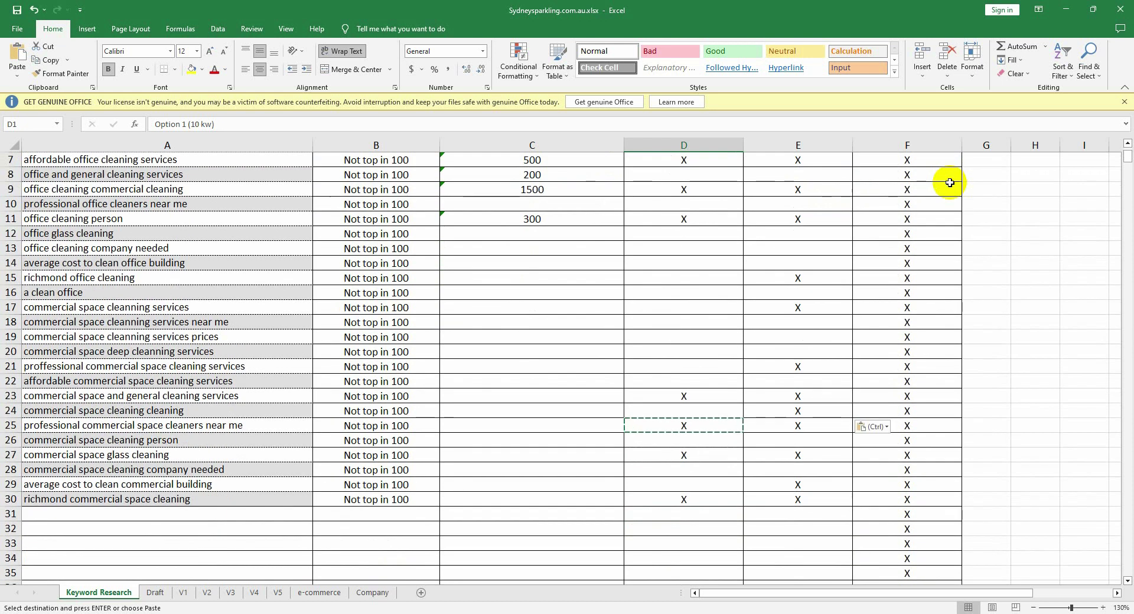
pyautogui.scroll(-2, 886, 236)
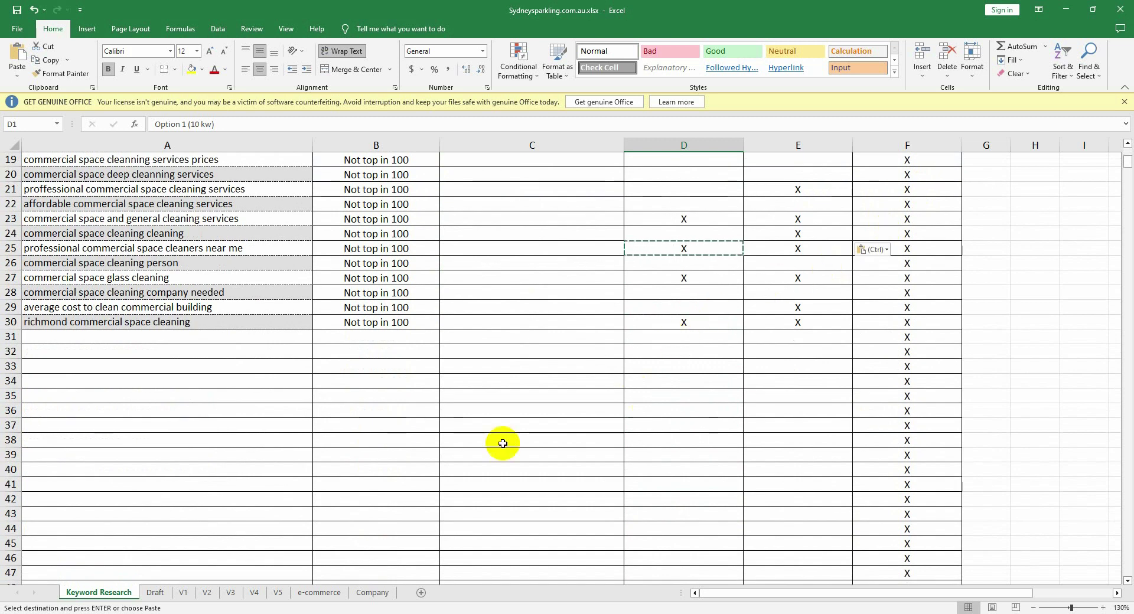
pyautogui.scroll(6, 591, 367)
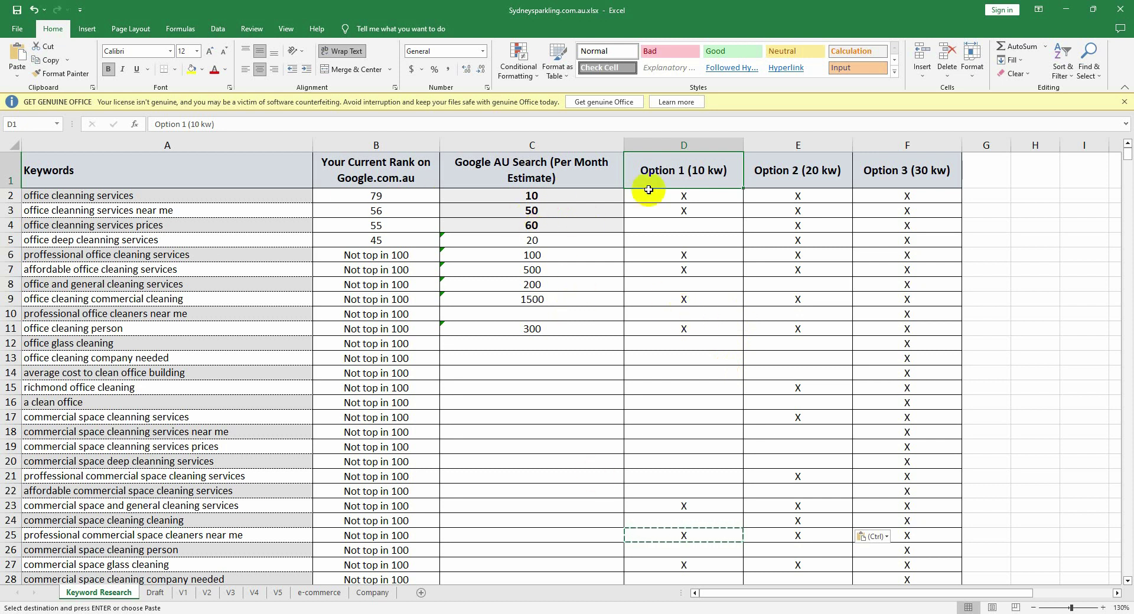
pyautogui.scroll(-3, 700, 212)
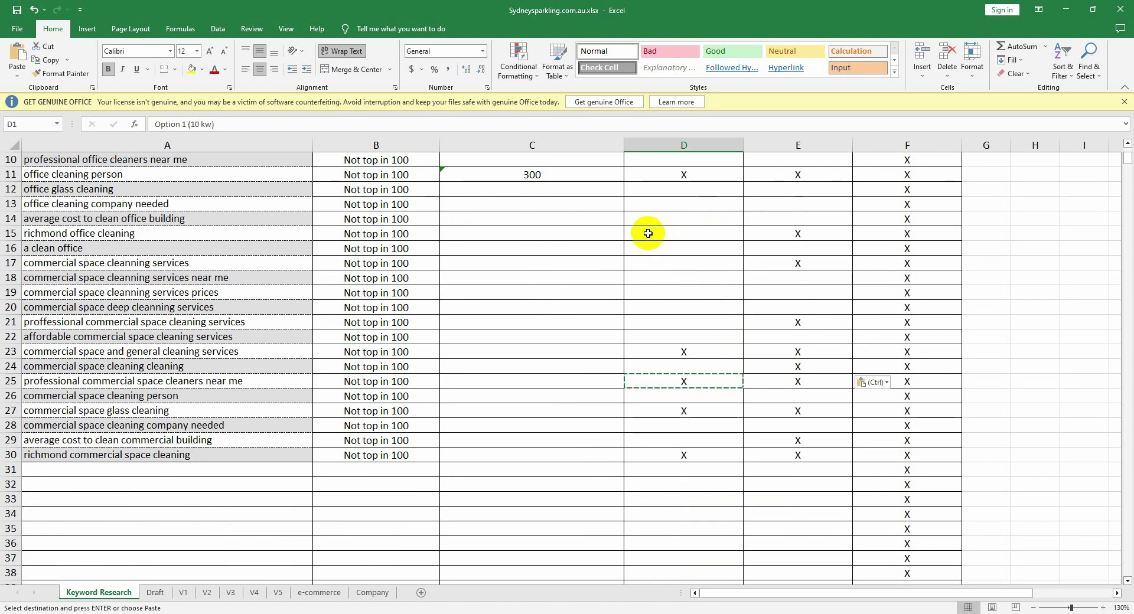
pyautogui.scroll(3, 507, 255)
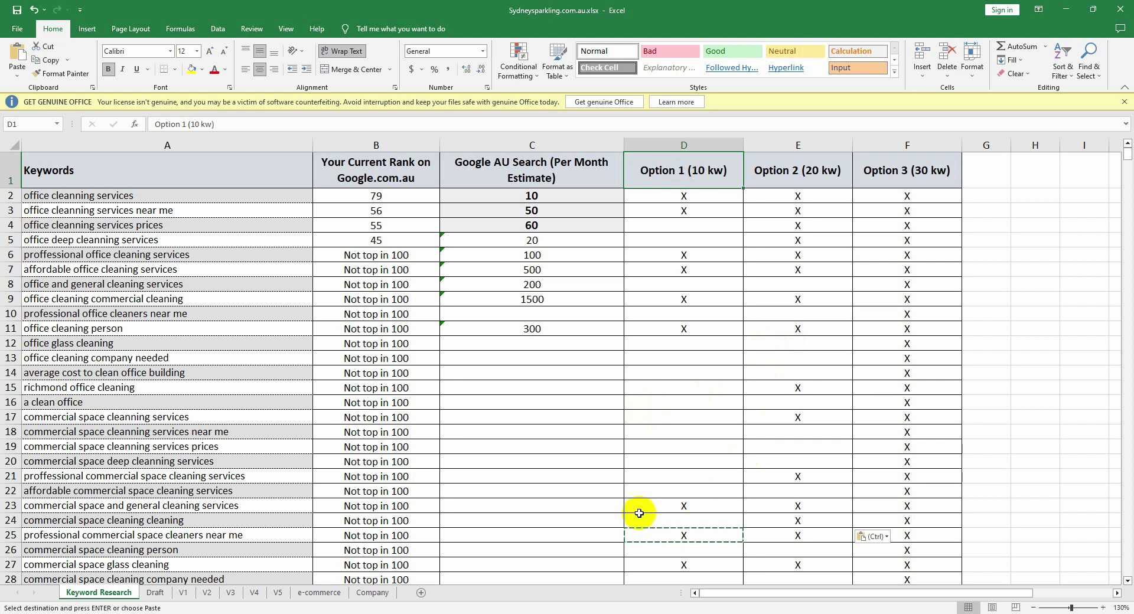
# Step: Bring Chrome forward on adamboni.com and close the three rightmost extra lawyer tabs
pyautogui.click(201, 612)
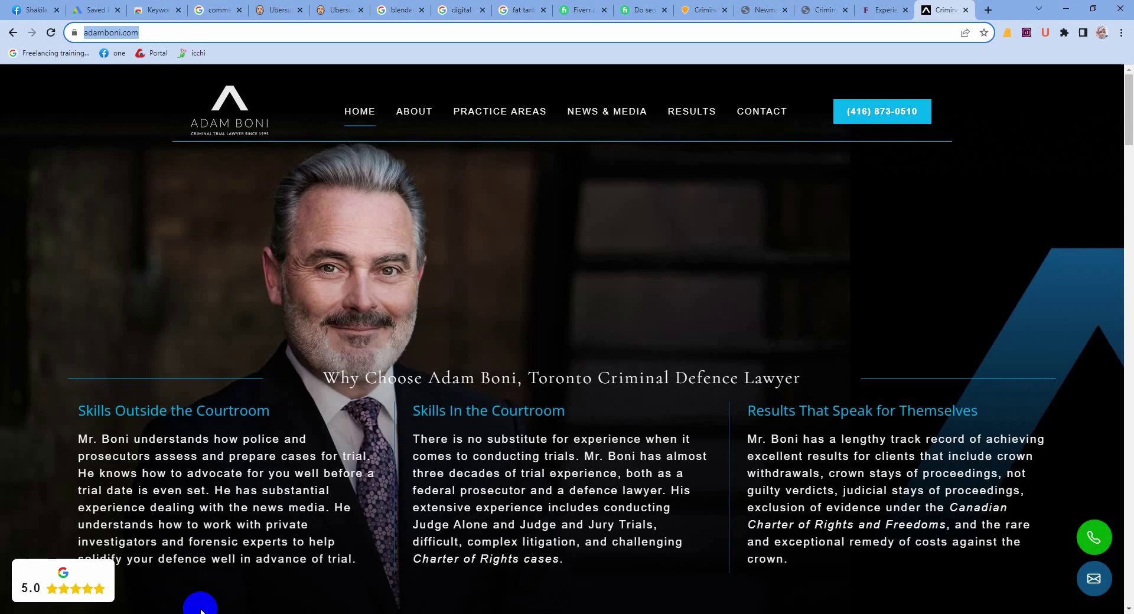
pyautogui.click(906, 11)
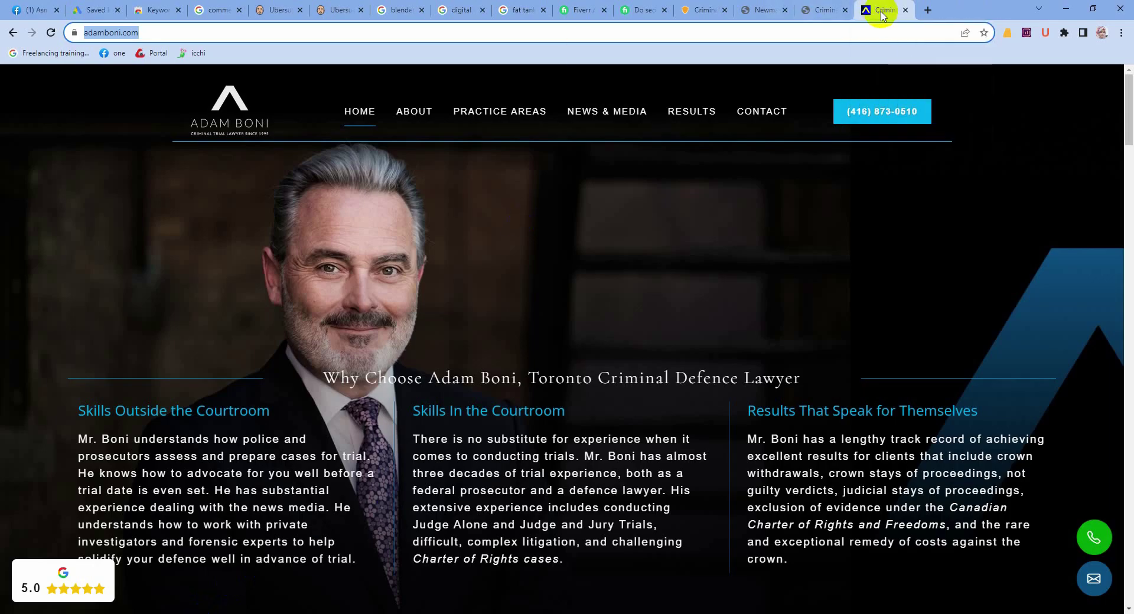
pyautogui.click(844, 11)
pyautogui.click(785, 10)
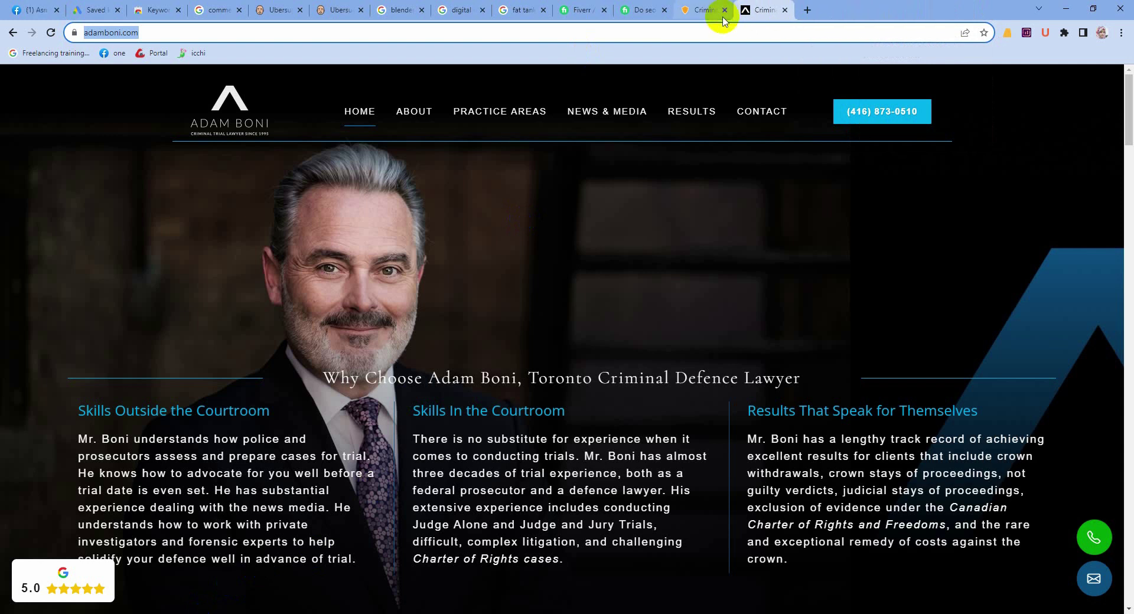